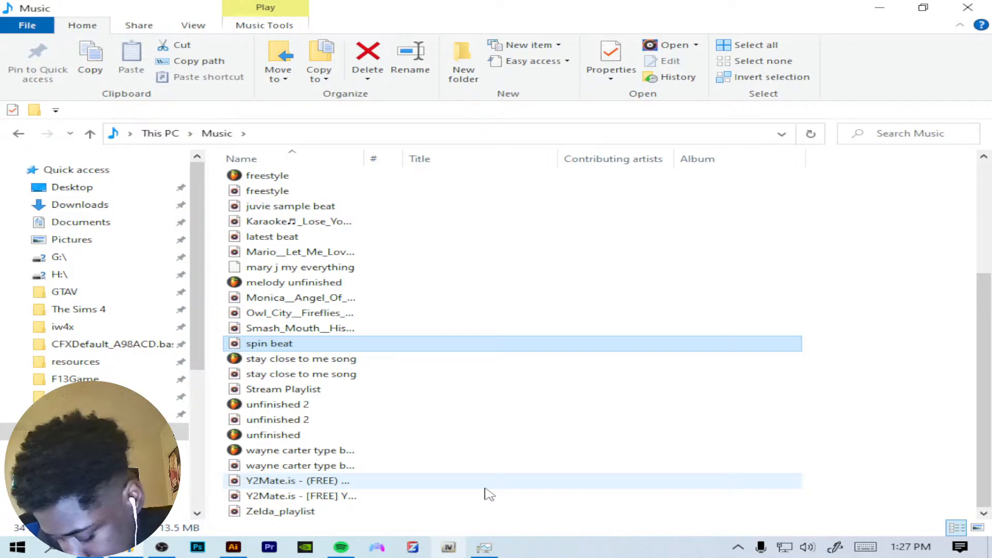
# Step: Play the "spin beat" audio file in Groove Music and minimize the player
pyautogui.press('Return')
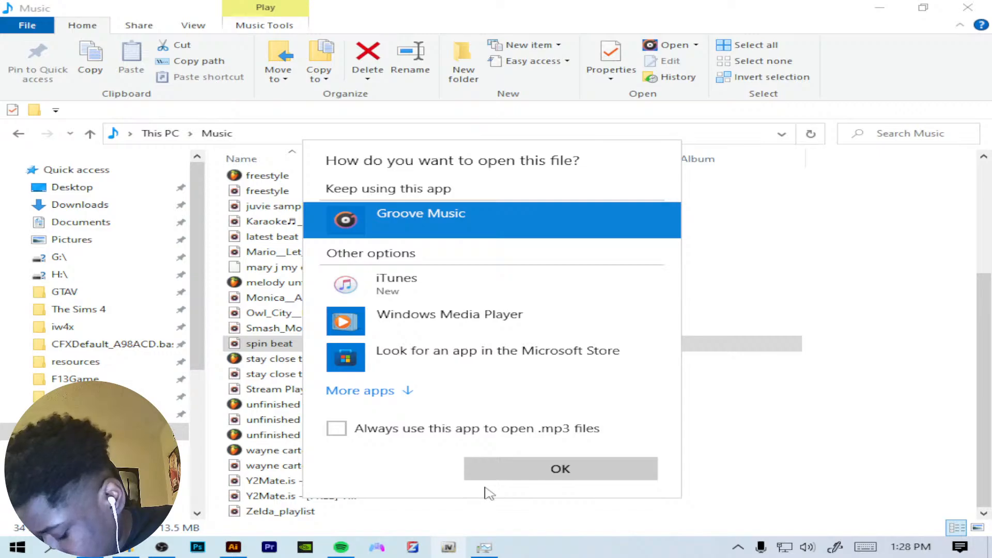
pyautogui.click(506, 467)
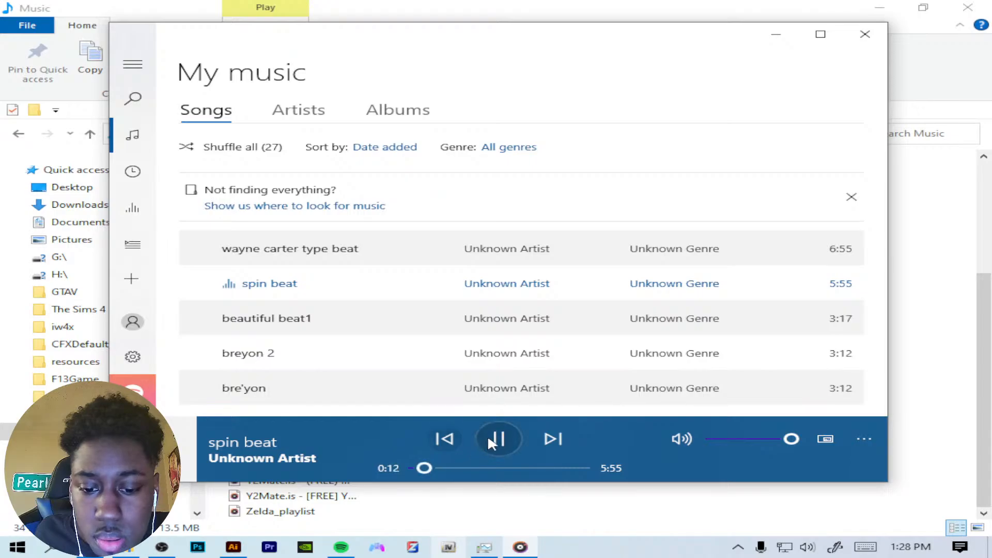
pyautogui.moveTo(783, 438); pyautogui.dragTo(745, 448)
pyautogui.click(776, 34)
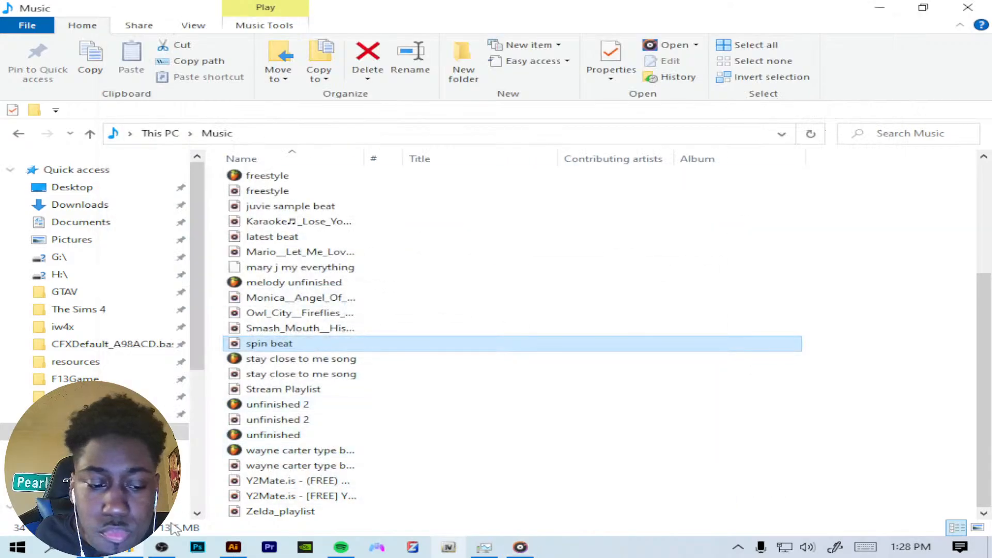
# Step: Switch to OBS and lower the Desktop Audio level to -45.1 dB, leaving the music player minimized
pyautogui.click(165, 549)
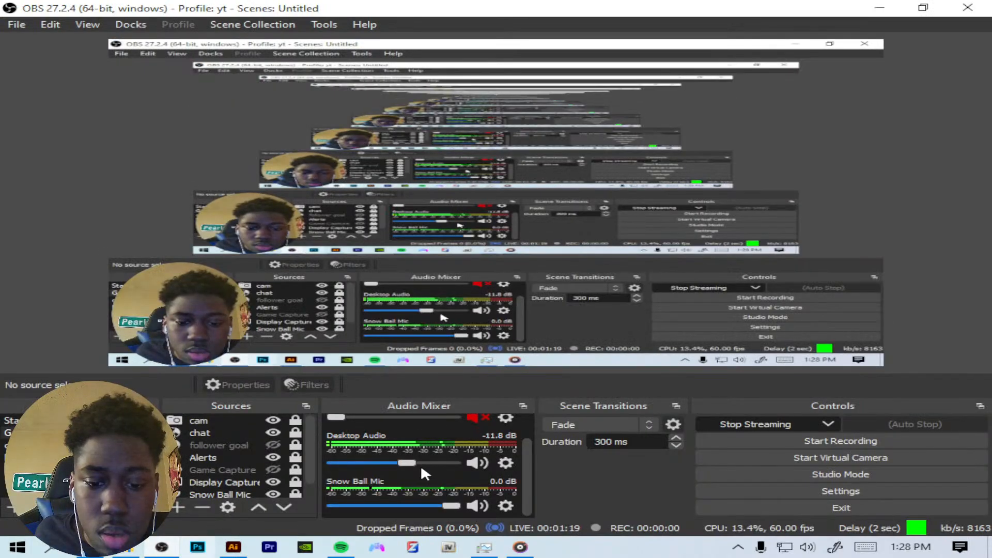
pyautogui.moveTo(376, 474); pyautogui.dragTo(364, 472)
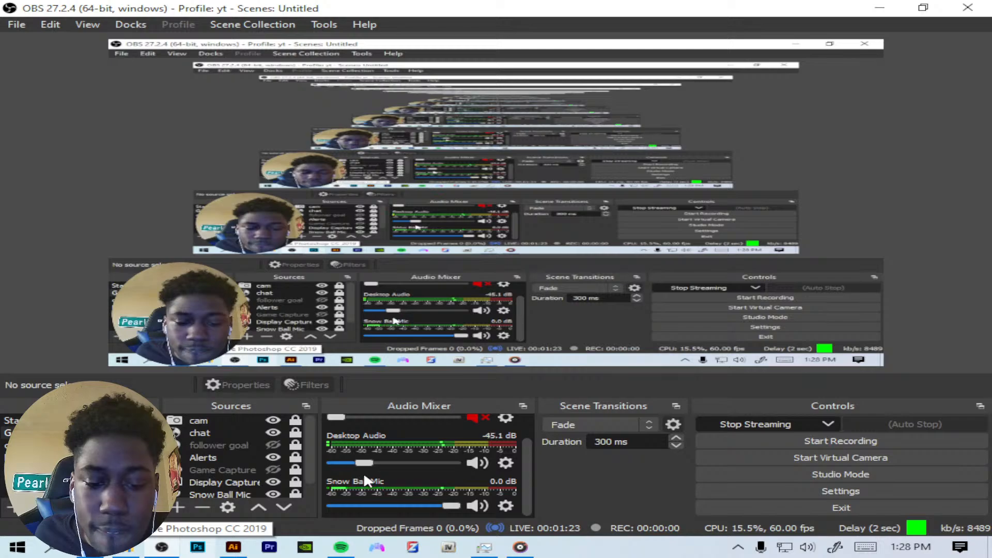
pyautogui.click(520, 547)
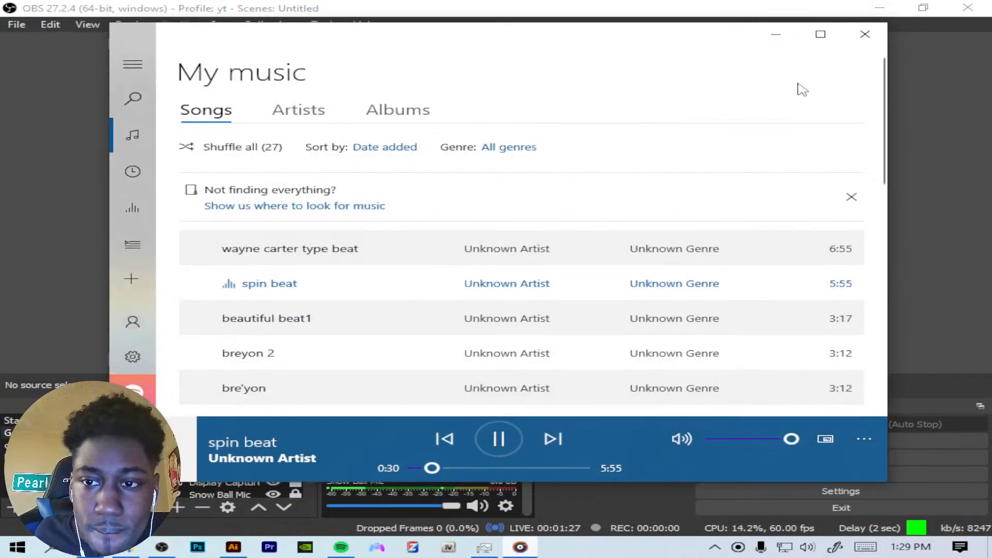
pyautogui.click(776, 34)
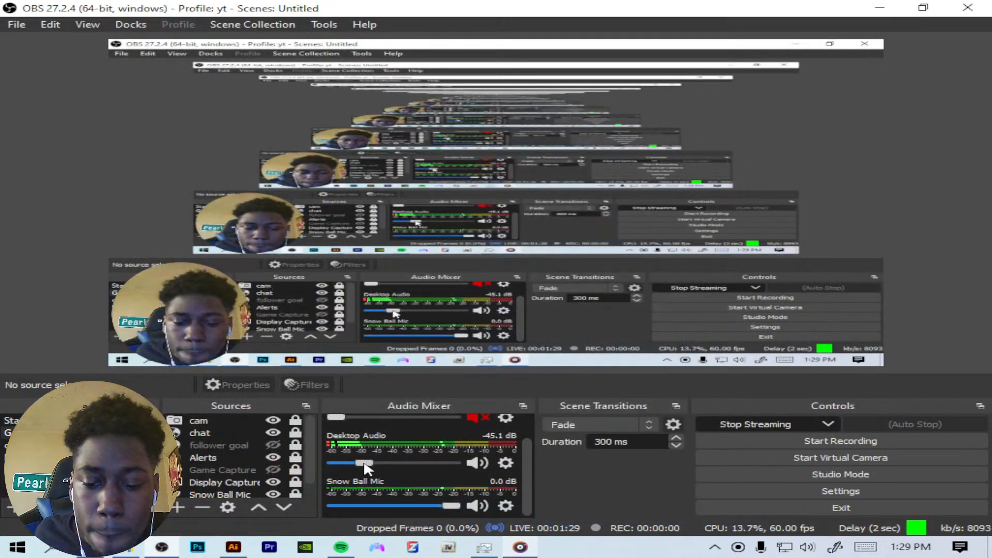
# Step: Raise the system's speaker/headphone output volume to 100
pyautogui.click(807, 549)
pyautogui.moveTo(824, 516); pyautogui.dragTo(941, 433)
pyautogui.click(958, 333)
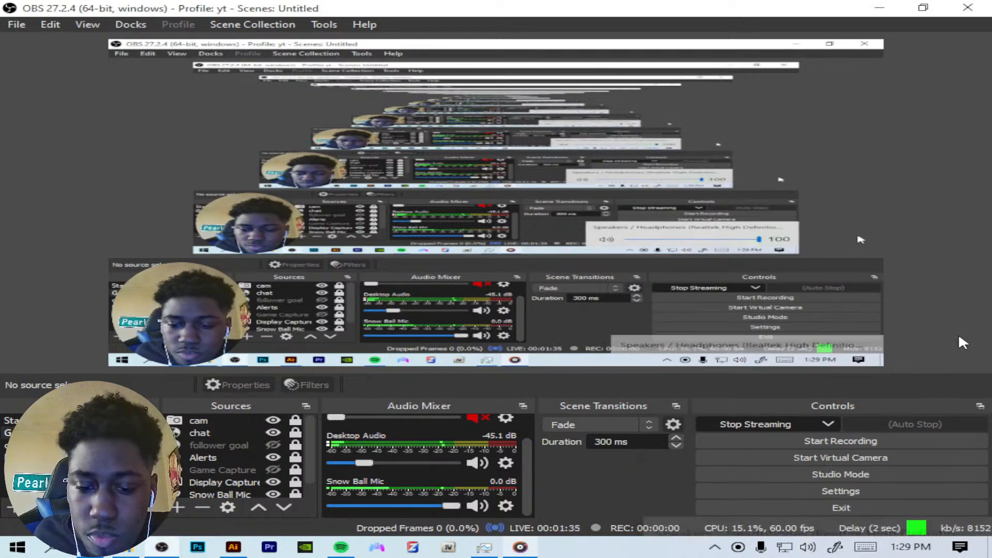
# Step: Set the system's speaker/headphone output volume to 52
pyautogui.click(807, 547)
pyautogui.moveTo(930, 516); pyautogui.dragTo(823, 519)
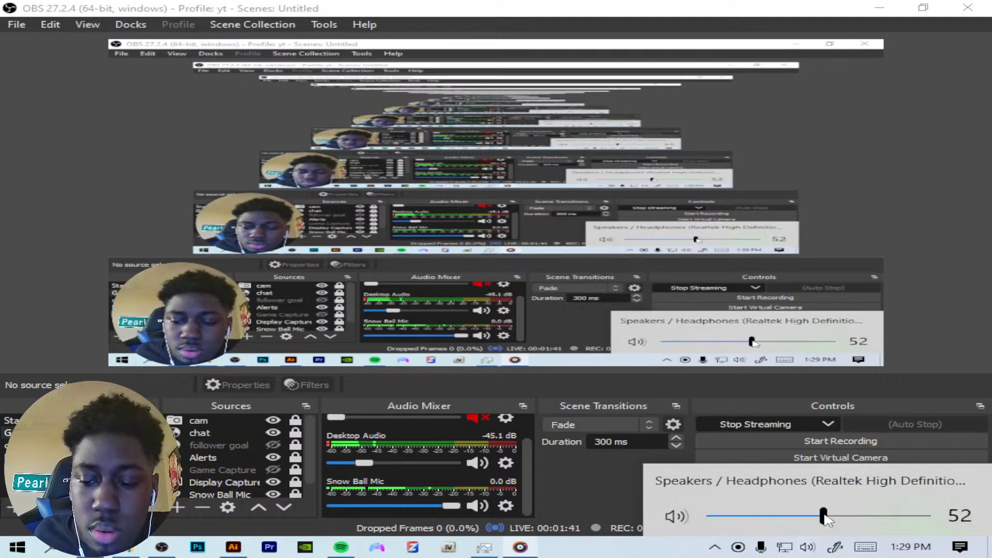
pyautogui.click(926, 341)
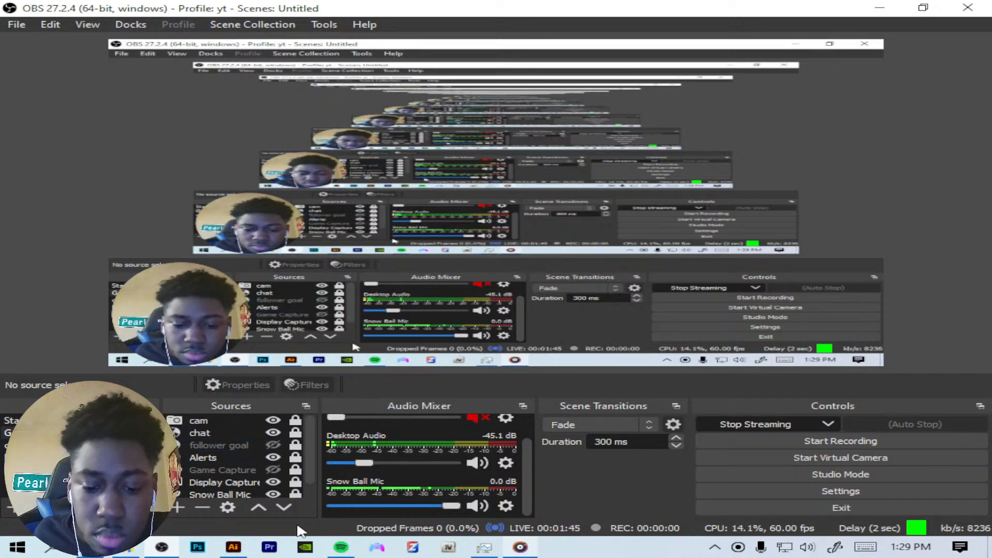
# Step: Switch to Illustrator and delete Layer 2 with the reference photo, confirming its removal
pyautogui.click(233, 547)
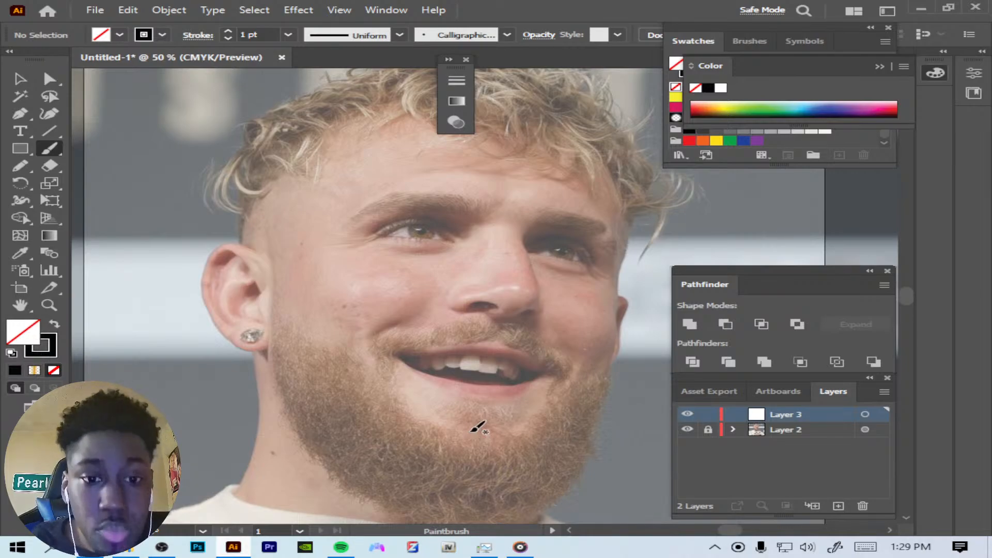
pyautogui.hotkey('ctrl', '-')
pyautogui.hotkey('ctrl', '-')
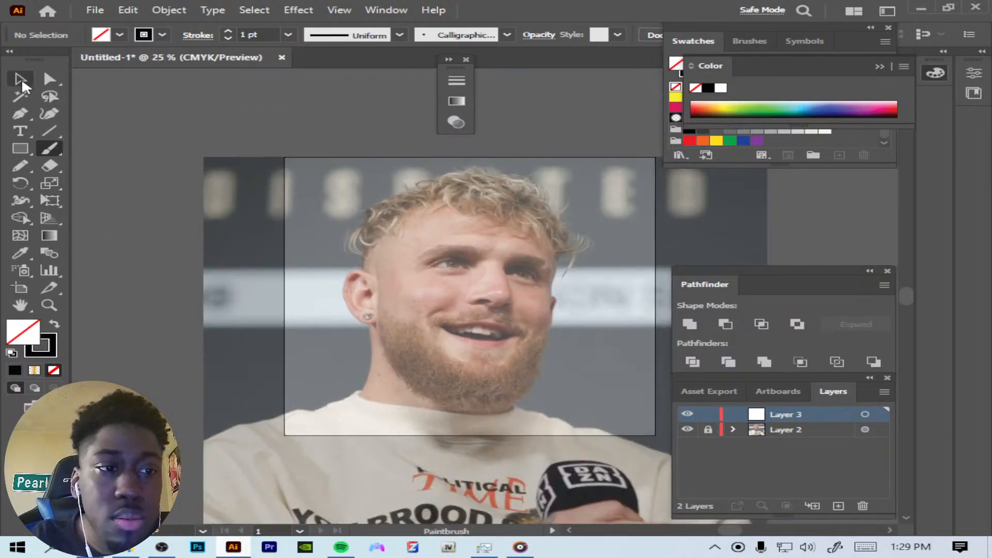
pyautogui.click(21, 80)
pyautogui.click(799, 432)
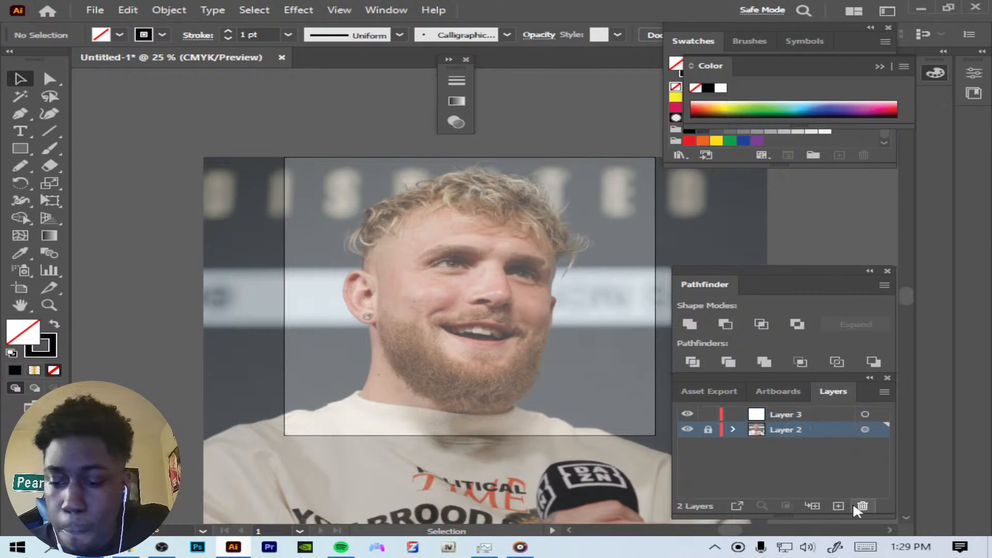
pyautogui.click(862, 506)
pyautogui.click(578, 294)
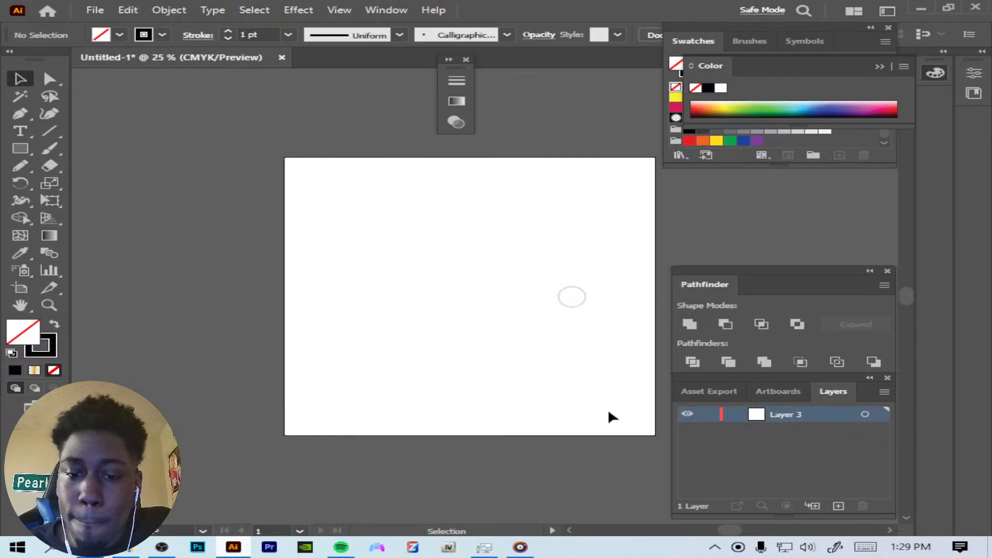
# Step: Create a new 18 x 18 in document with one artboard and no bleed
pyautogui.click(52, 353)
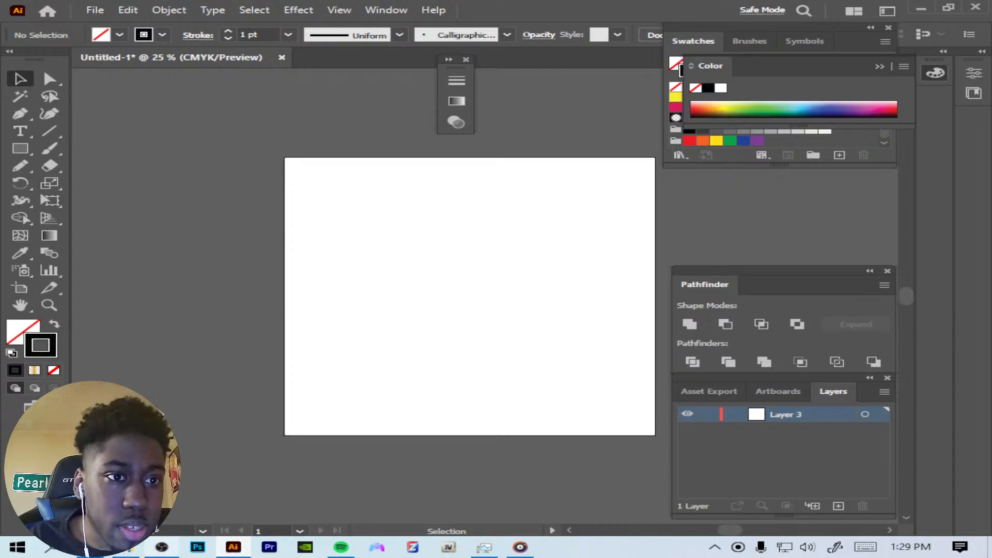
pyautogui.click(96, 10)
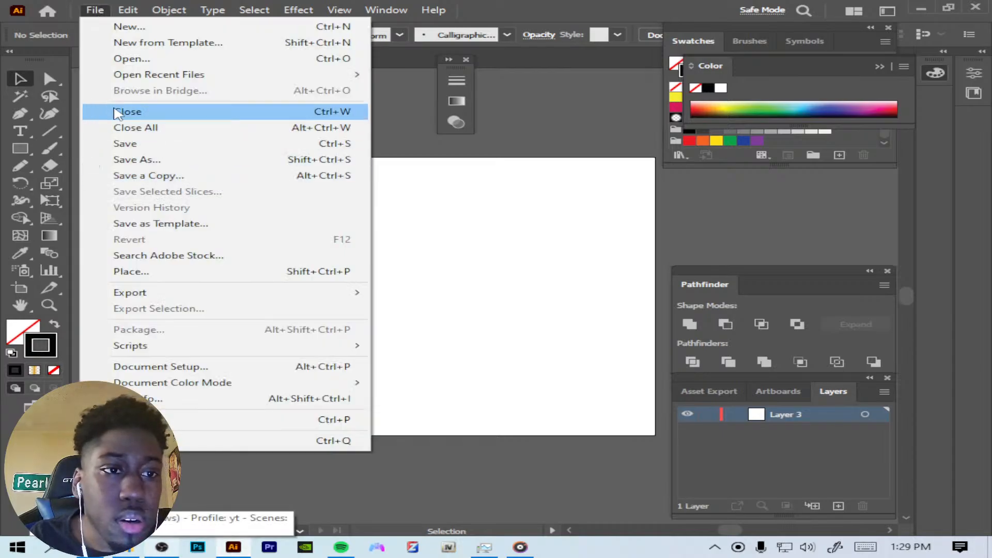
pyautogui.click(123, 27)
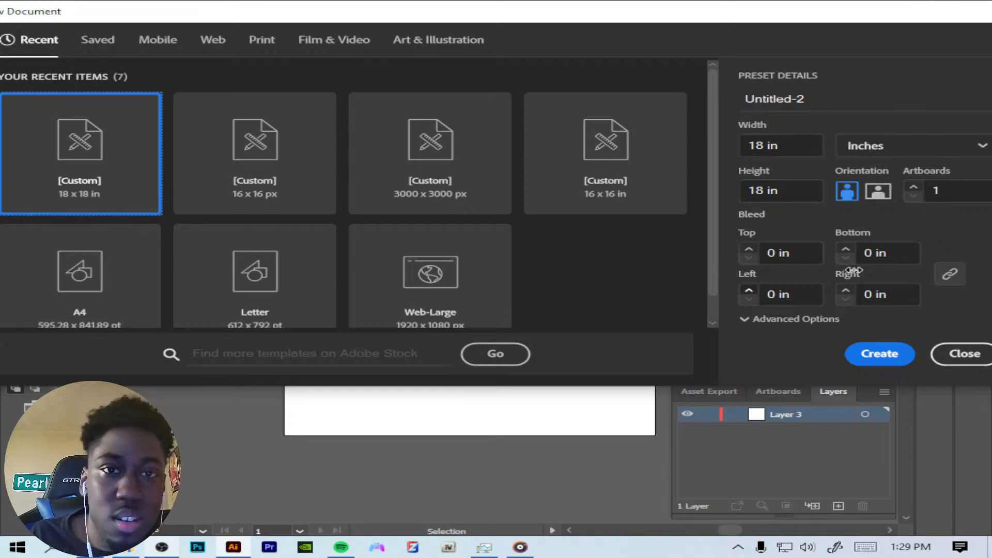
pyautogui.click(879, 357)
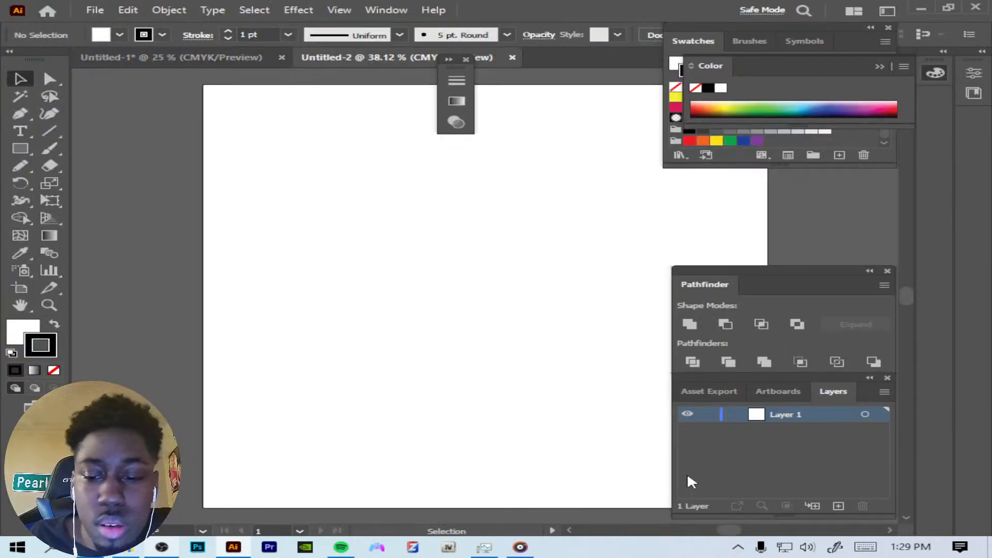
# Step: Set the fill to none and keep a black stroke for the new document
pyautogui.hotkey('ctrl', '-')
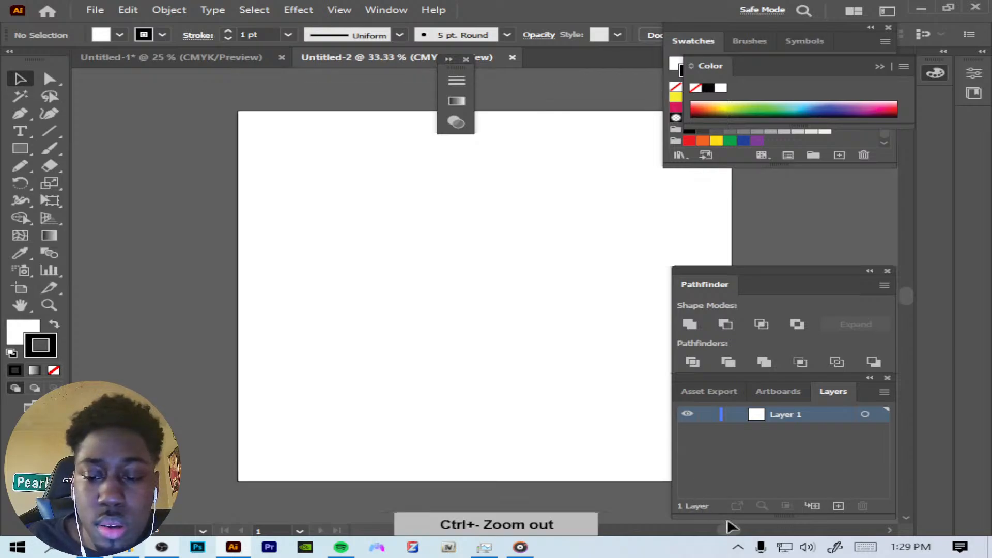
pyautogui.moveTo(733, 531); pyautogui.dragTo(738, 531)
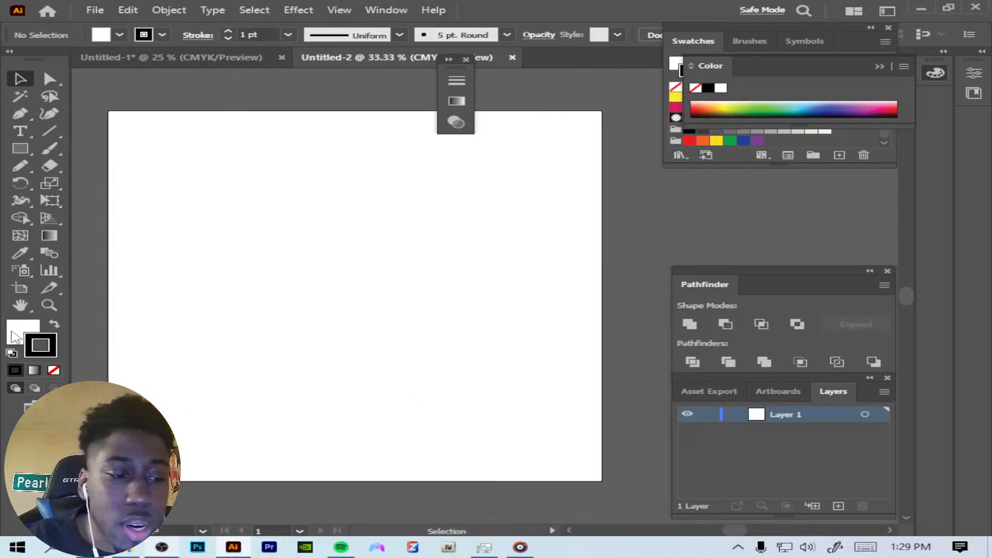
pyautogui.click(14, 338)
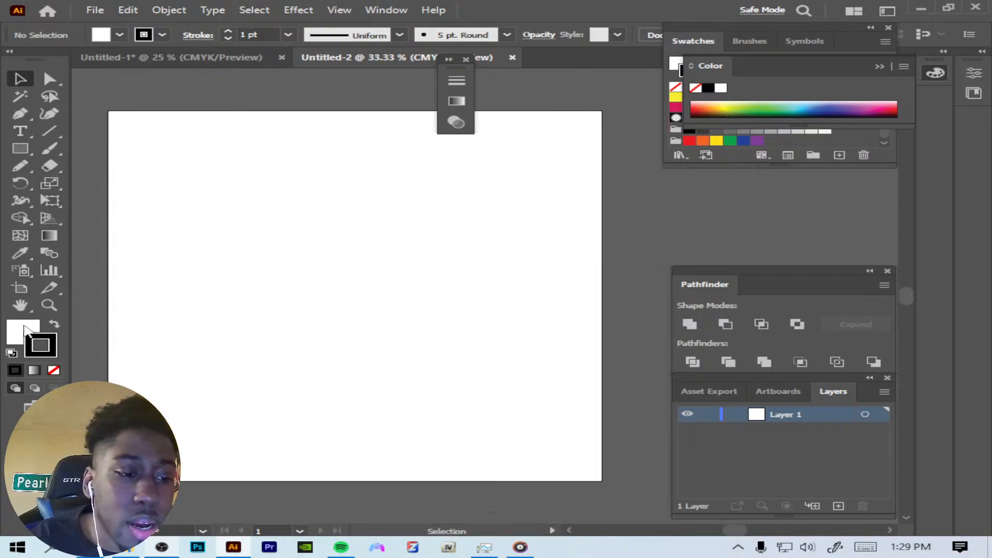
pyautogui.click(54, 371)
pyautogui.click(56, 353)
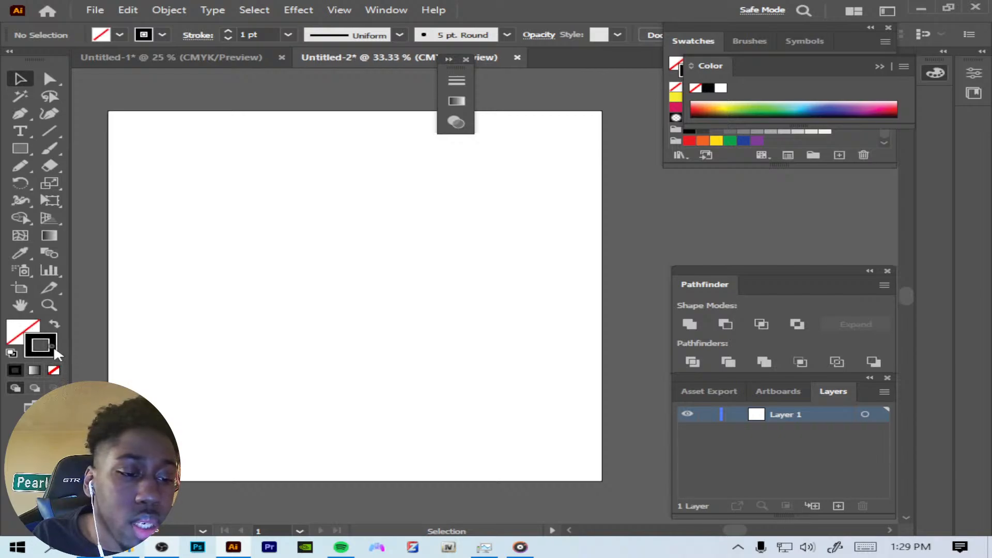
pyautogui.click(20, 333)
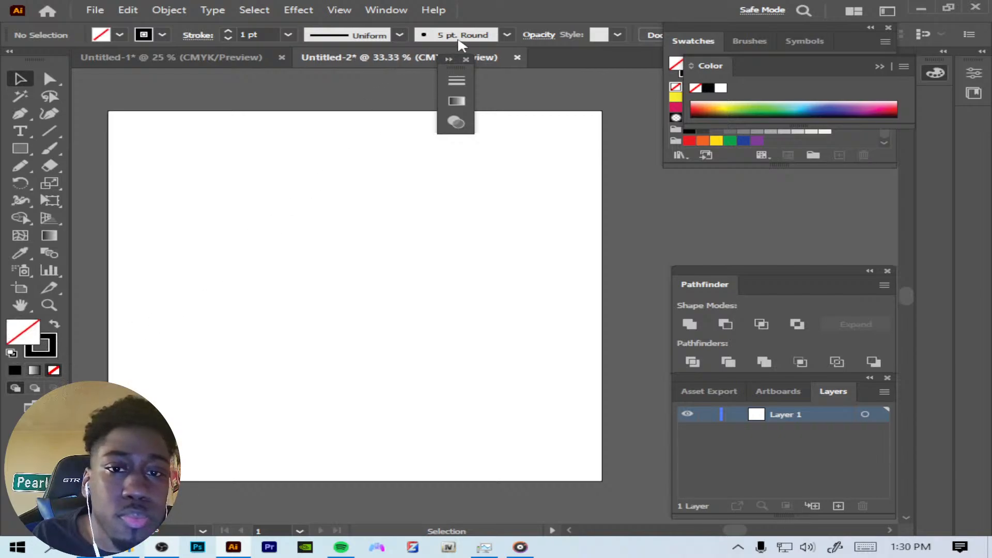
# Step: Start a new calligraphic brush and make its size respond to pen pressure
pyautogui.click(507, 35)
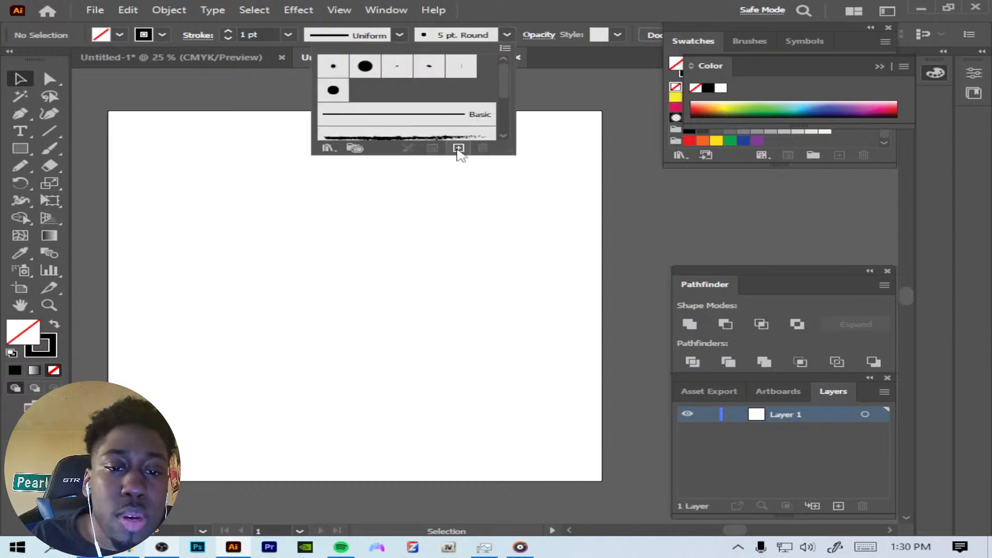
pyautogui.click(458, 148)
pyautogui.click(449, 379)
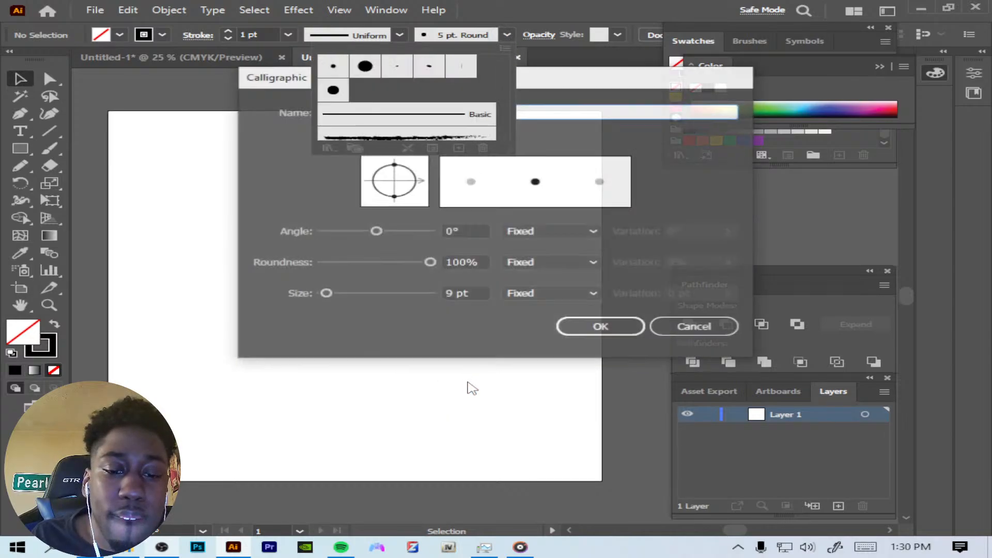
pyautogui.click(538, 294)
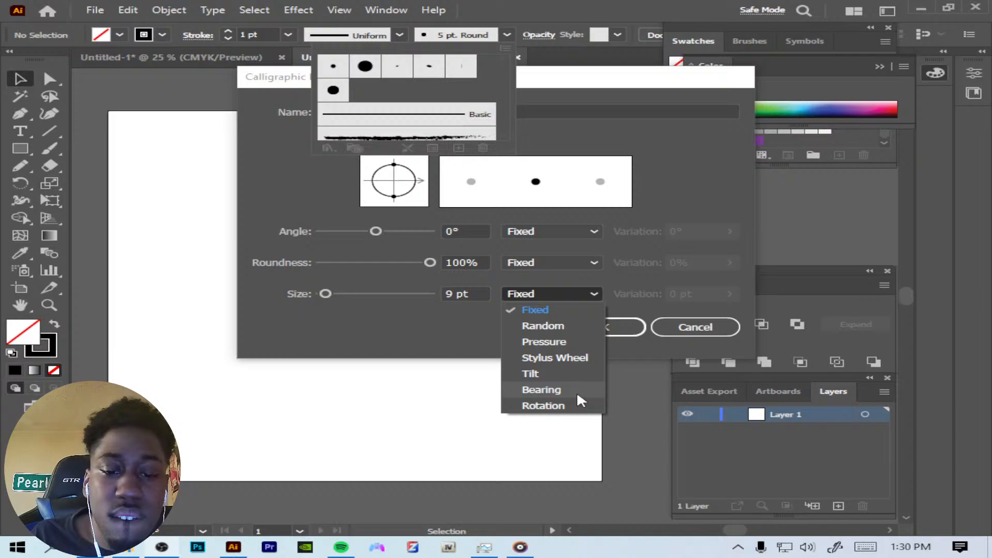
pyautogui.click(538, 342)
# Step: Set the brush size and its pressure variation to 3 pt each, create the brush and make it the active one
pyautogui.doubleClick(449, 293)
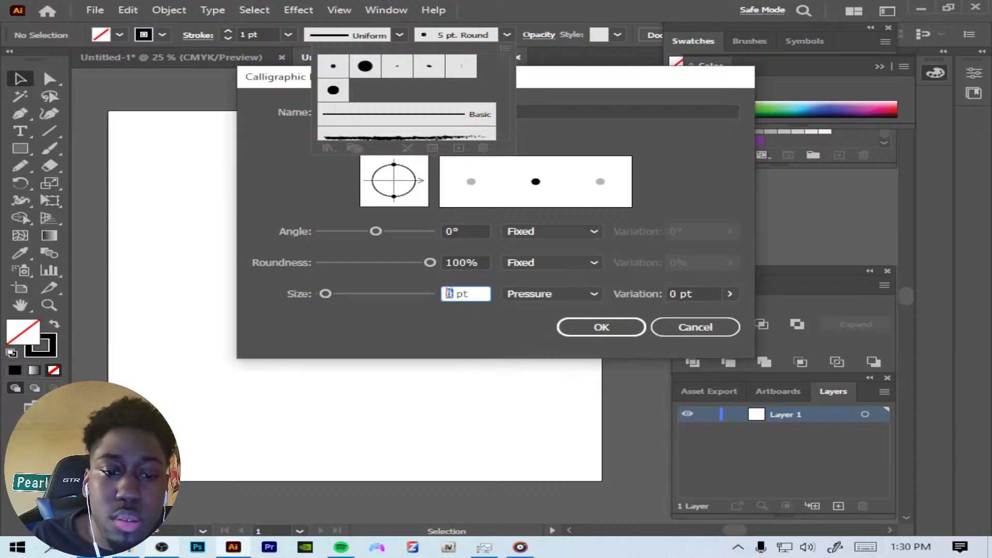
pyautogui.click(865, 546)
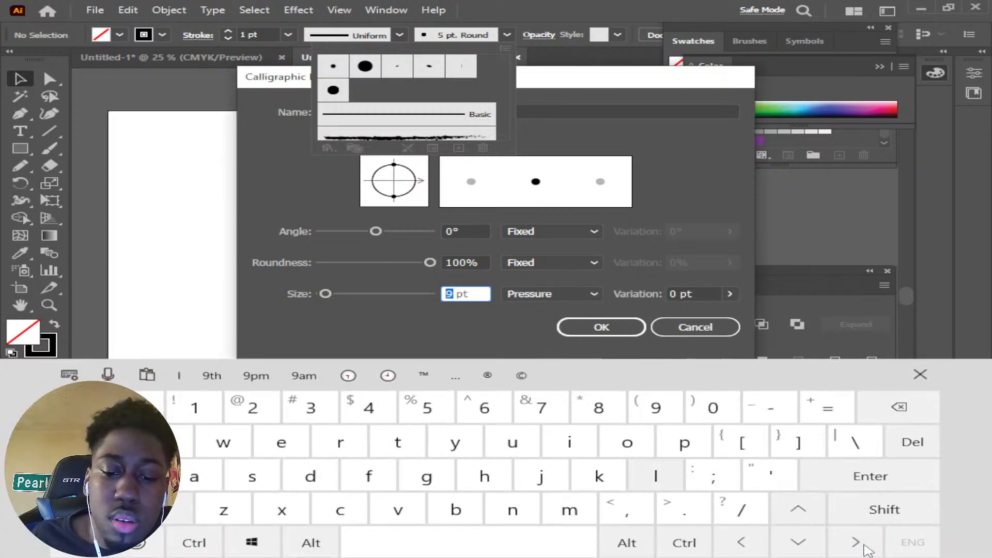
pyautogui.write('3')
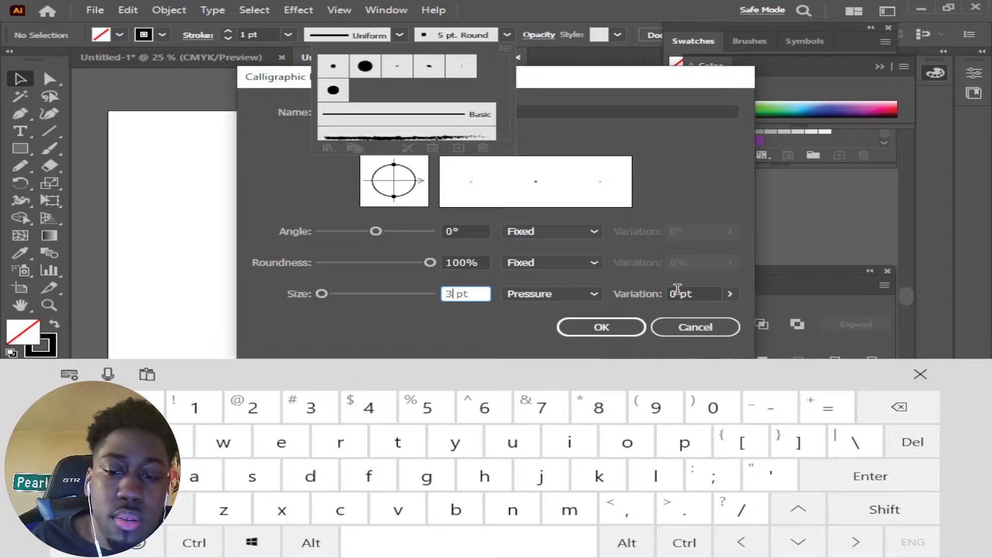
pyautogui.doubleClick(677, 292)
pyautogui.write('3')
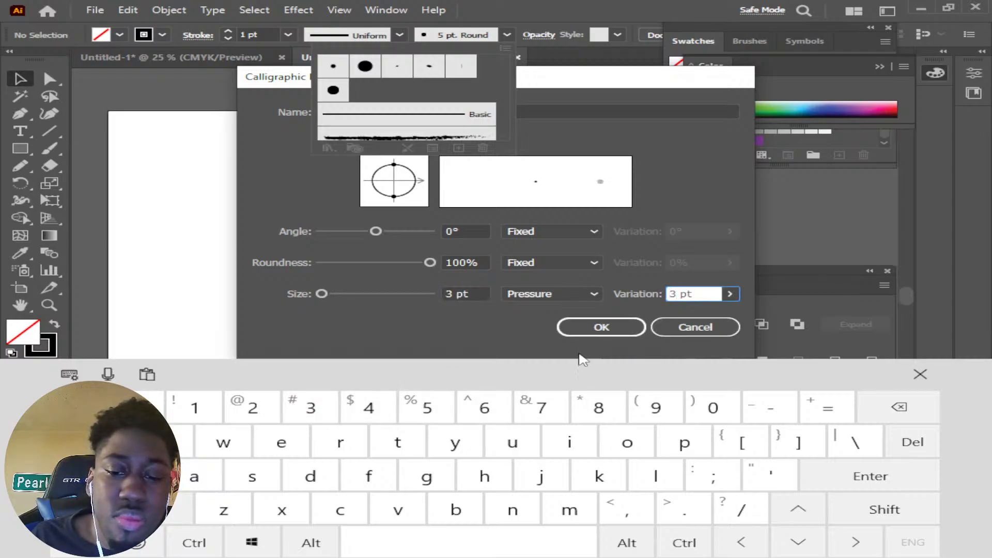
pyautogui.click(920, 375)
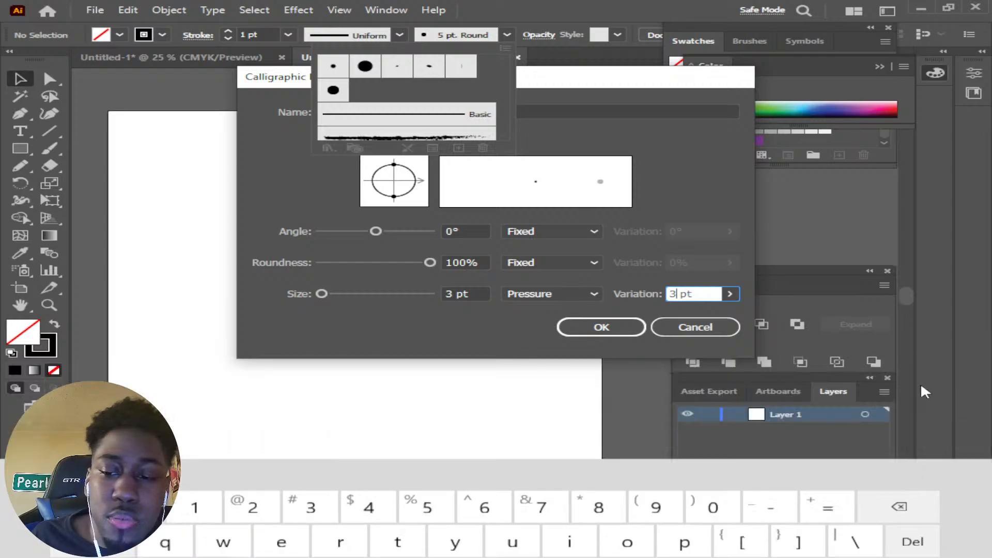
pyautogui.click(601, 326)
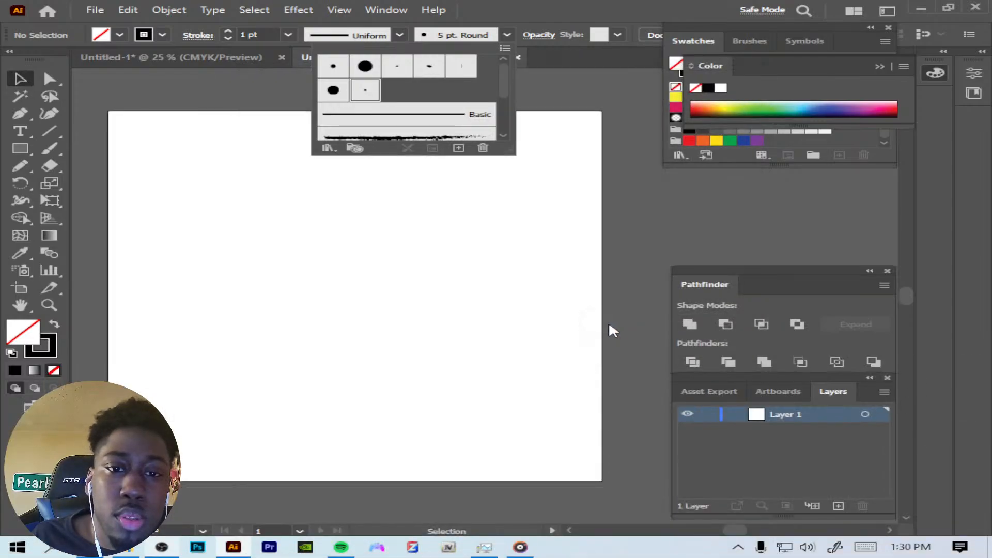
pyautogui.click(367, 92)
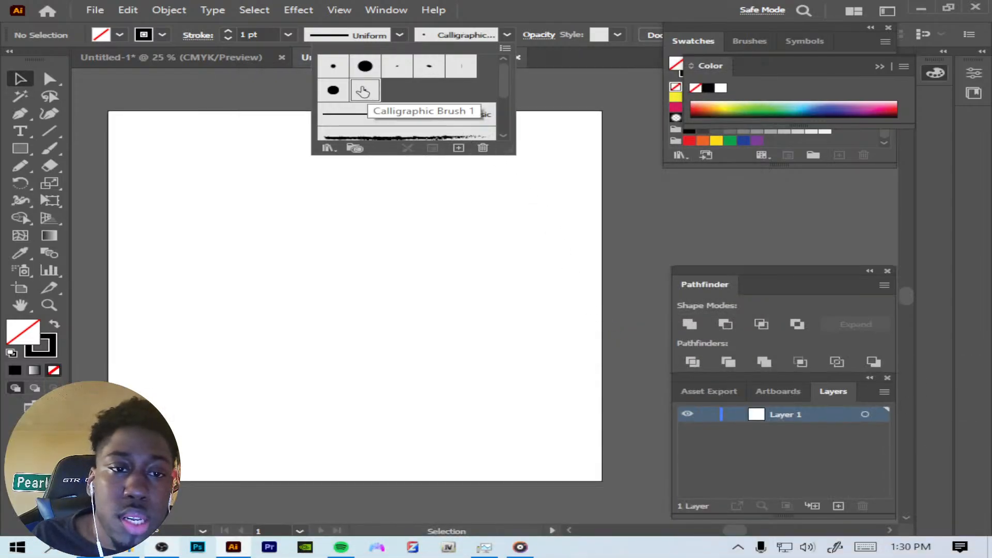
pyautogui.click(507, 35)
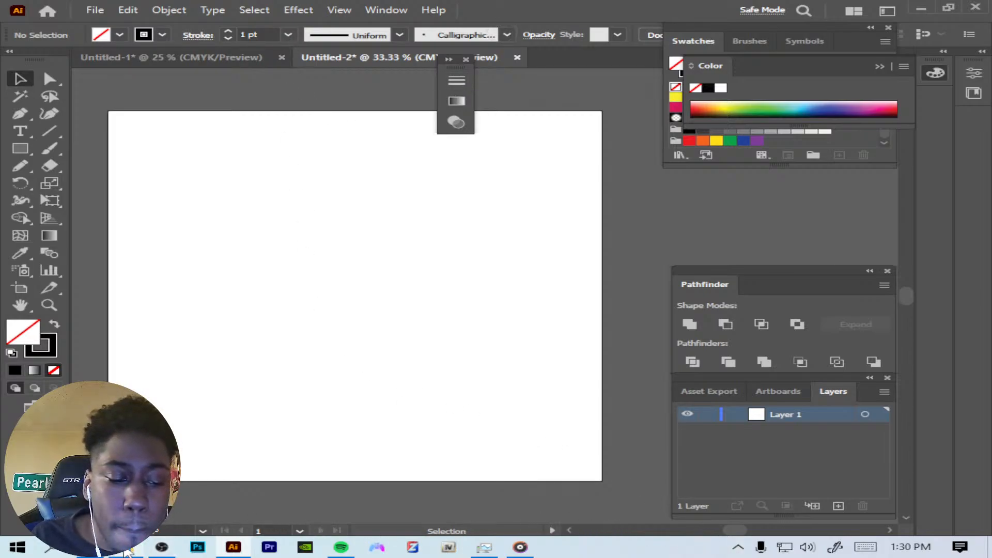
pyautogui.click(126, 551)
pyautogui.click(126, 551)
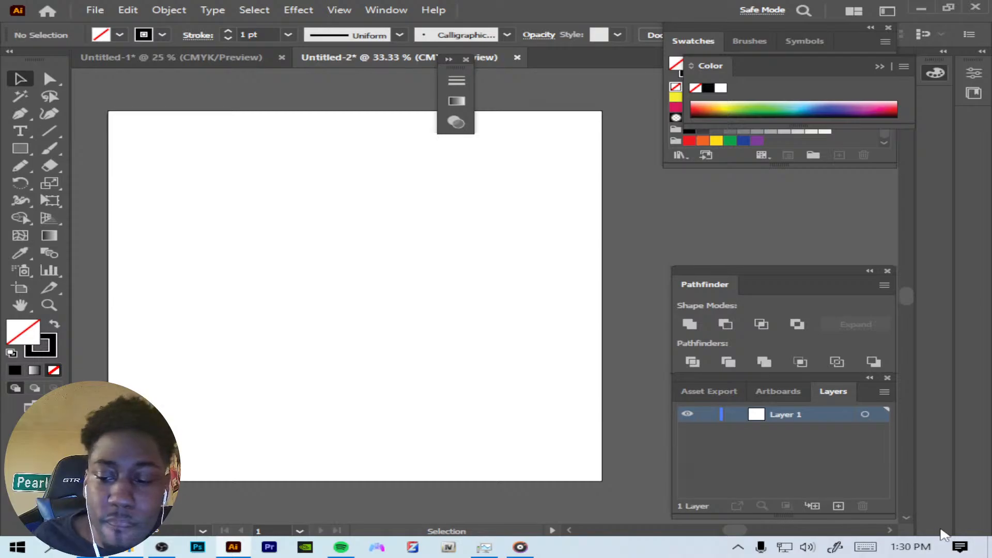
# Step: Paste the copied portrait photo into the document and move it over the artboard
pyautogui.scroll(-1, 568, 264)
pyautogui.click(127, 10)
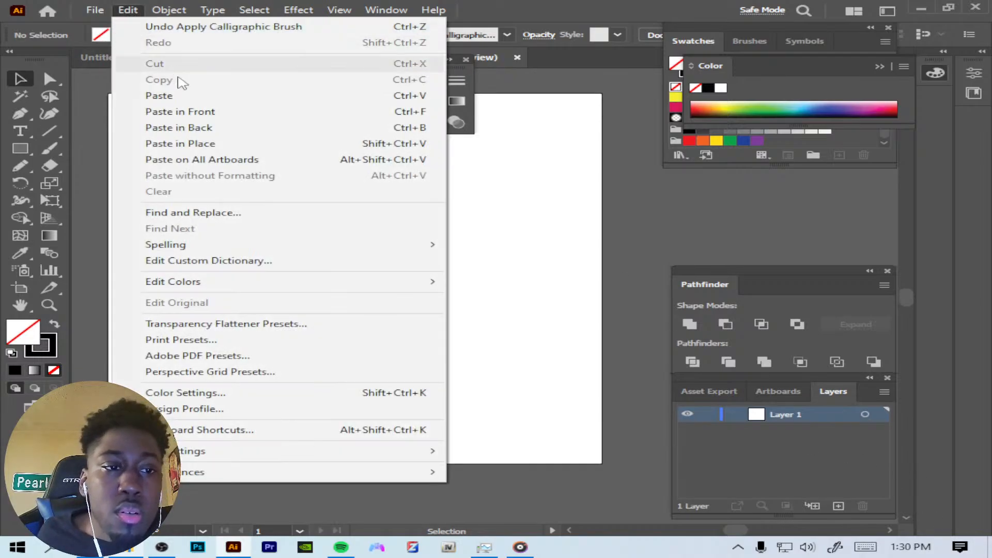
pyautogui.click(192, 97)
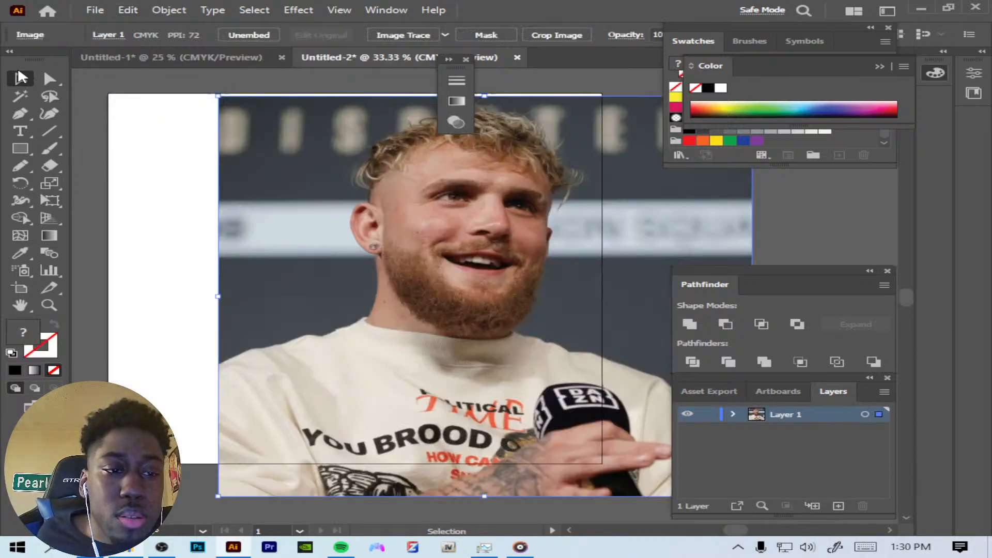
pyautogui.moveTo(357, 243); pyautogui.dragTo(261, 302)
pyautogui.hotkey('ctrl', '-')
pyautogui.hotkey('ctrl', '-')
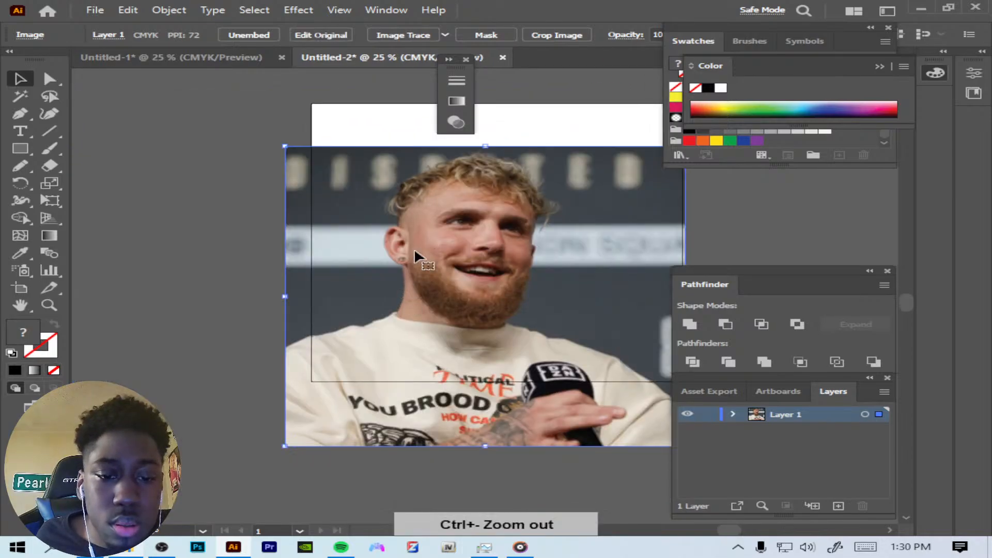
# Step: Enlarge the photo proportionally and reposition it so the head fits within the artboard, its upper edge aligned with the artboard's
pyautogui.moveTo(485, 197); pyautogui.dragTo(505, 128)
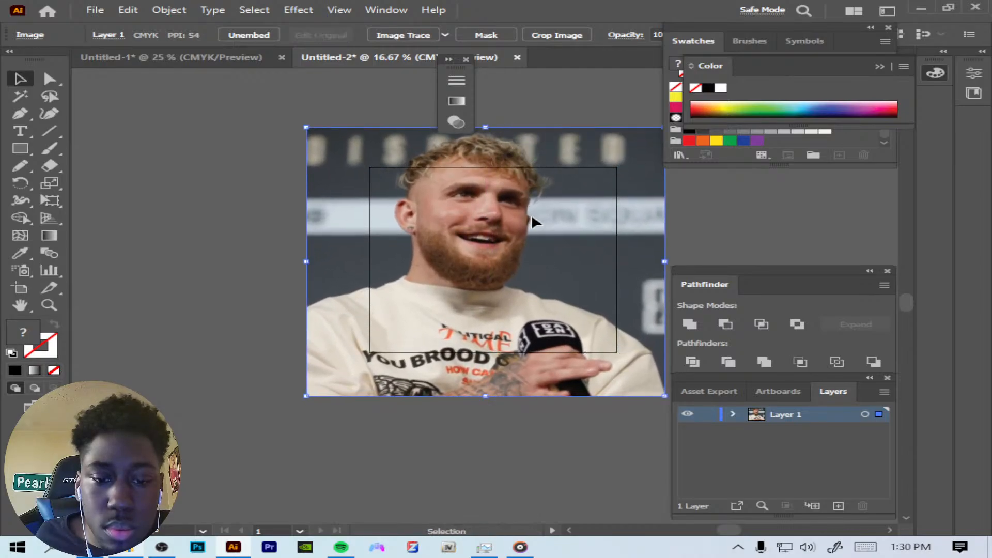
pyautogui.moveTo(535, 220); pyautogui.dragTo(552, 258)
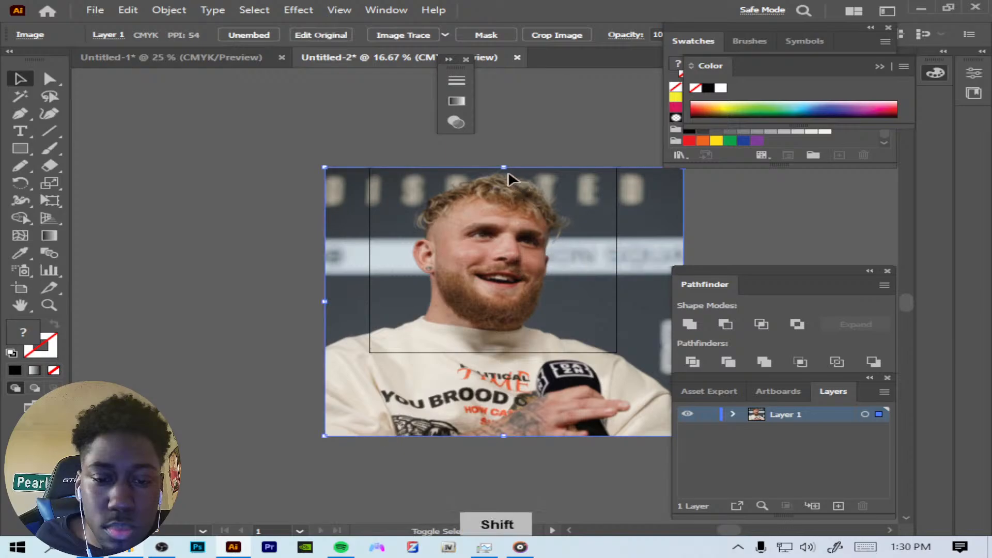
pyautogui.moveTo(504, 168); pyautogui.dragTo(505, 153)
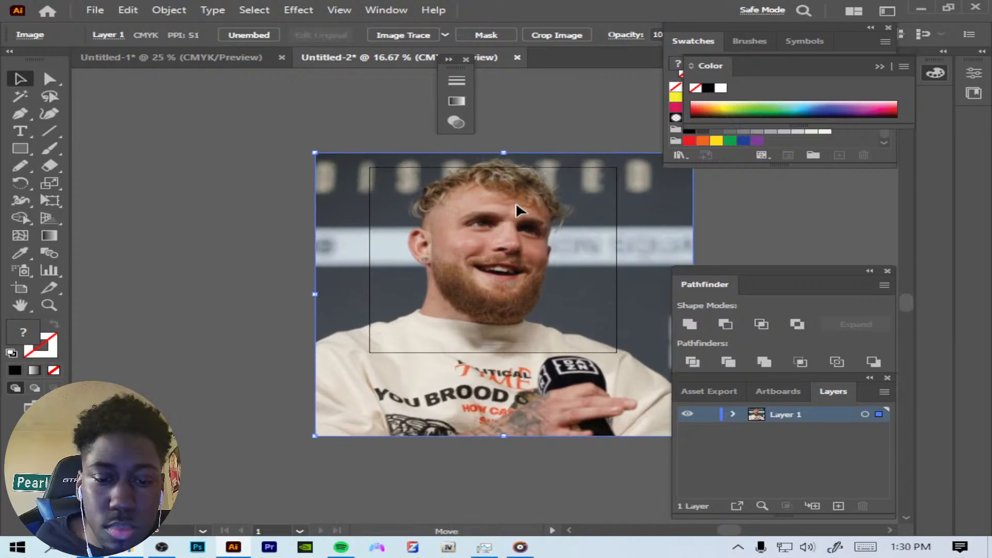
pyautogui.moveTo(518, 210); pyautogui.dragTo(518, 222)
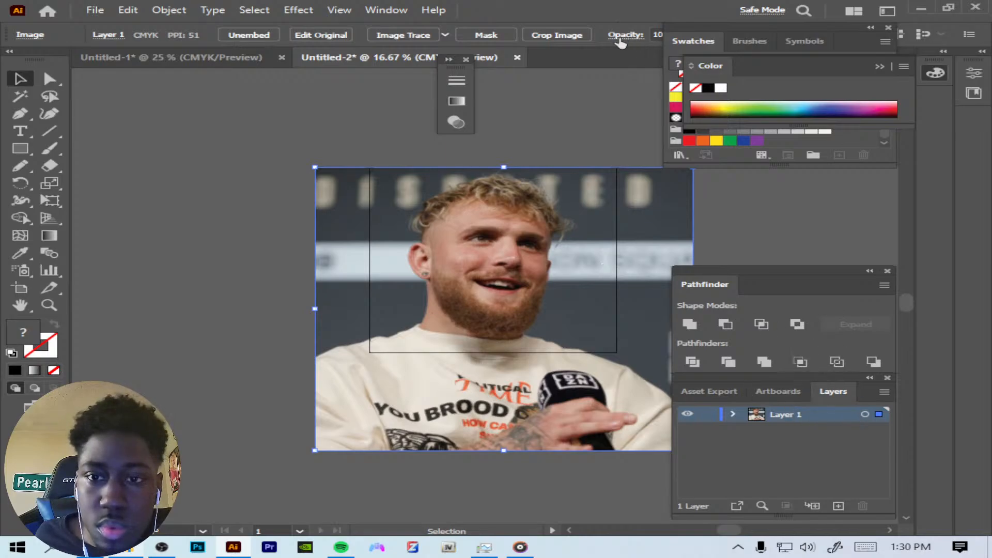
# Step: Set the photo's opacity to 75% and lock its layer
pyautogui.click(621, 41)
pyautogui.click(616, 58)
pyautogui.moveTo(613, 77); pyautogui.dragTo(595, 80)
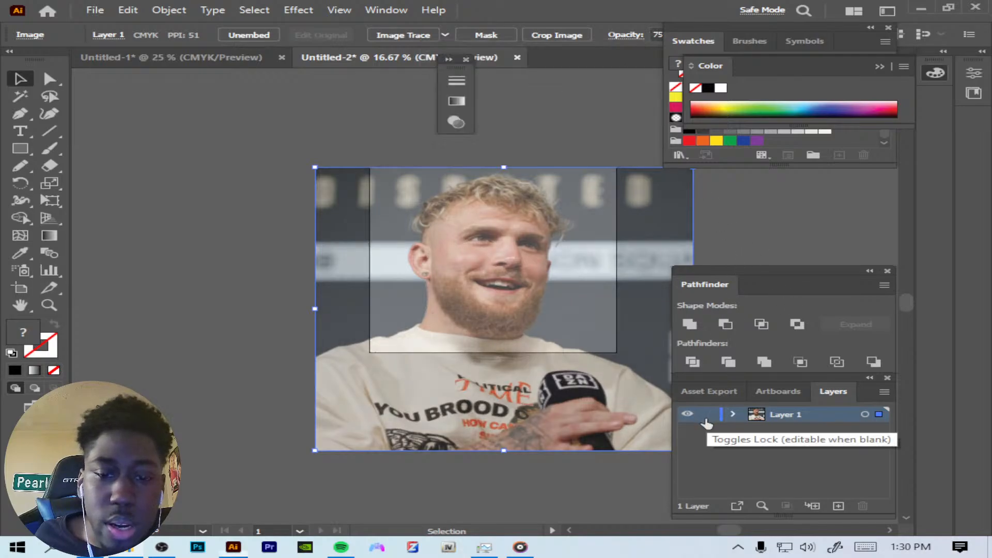
pyautogui.click(708, 415)
# Step: Add a new layer above the photo and ready the Paintbrush with no fill and a black stroke
pyautogui.click(838, 506)
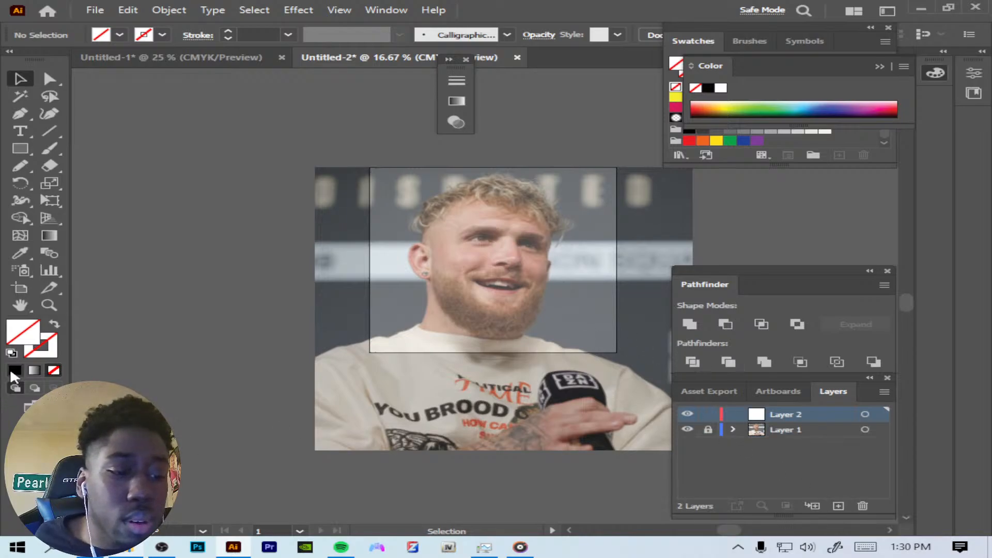
pyautogui.click(54, 357)
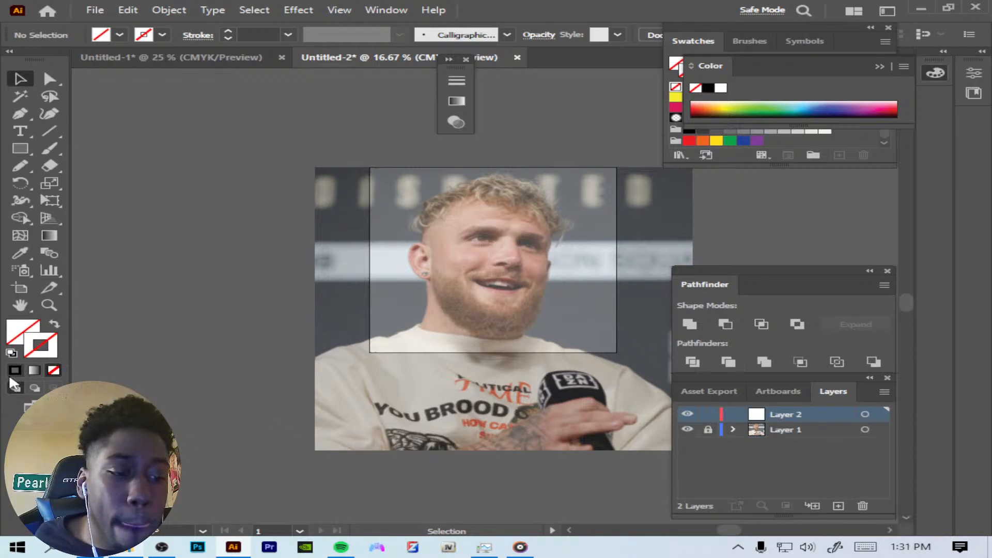
pyautogui.click(14, 370)
pyautogui.click(34, 326)
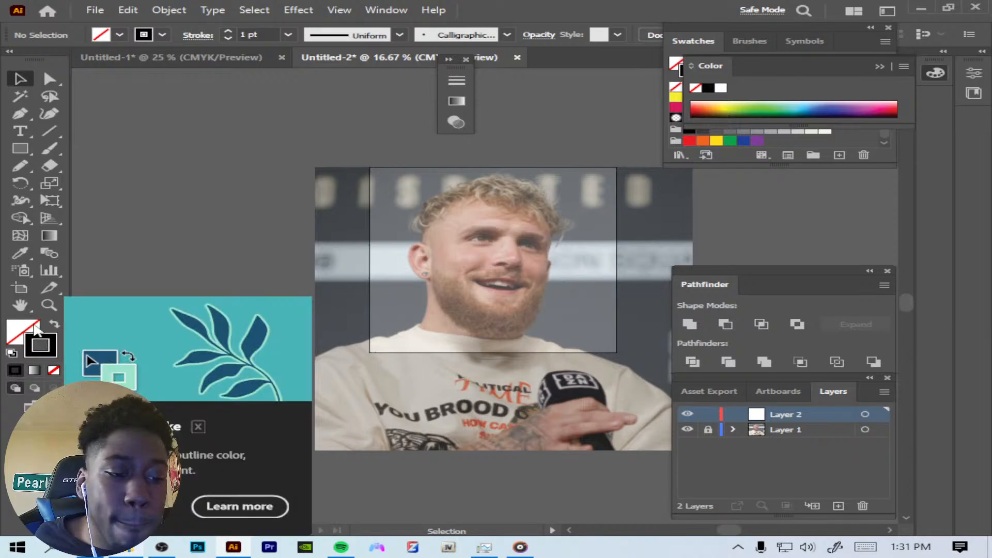
pyautogui.click(49, 148)
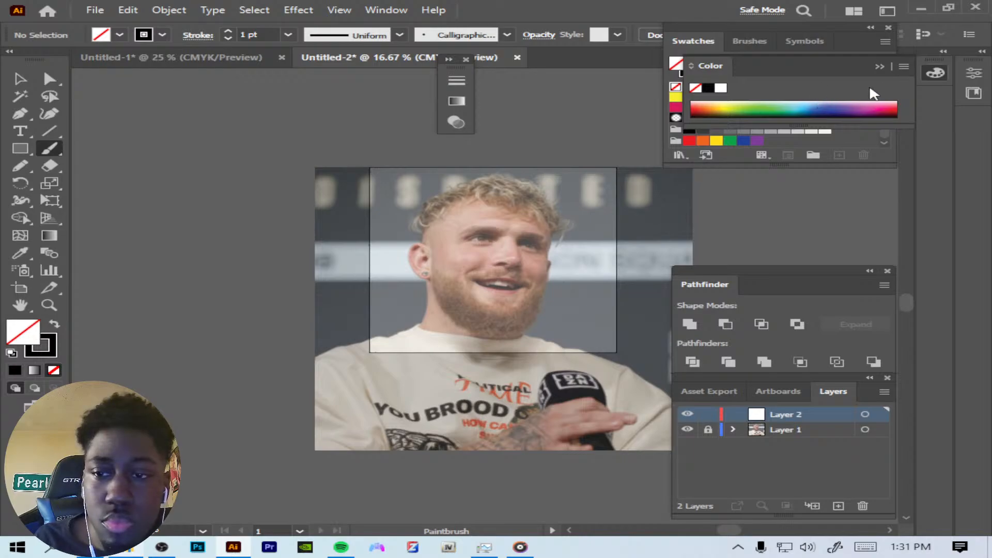
# Step: Load the swatch library file CHIWORLD SKIN TONES #1 adobe illustrator(1) from the Pictures folder
pyautogui.click(880, 66)
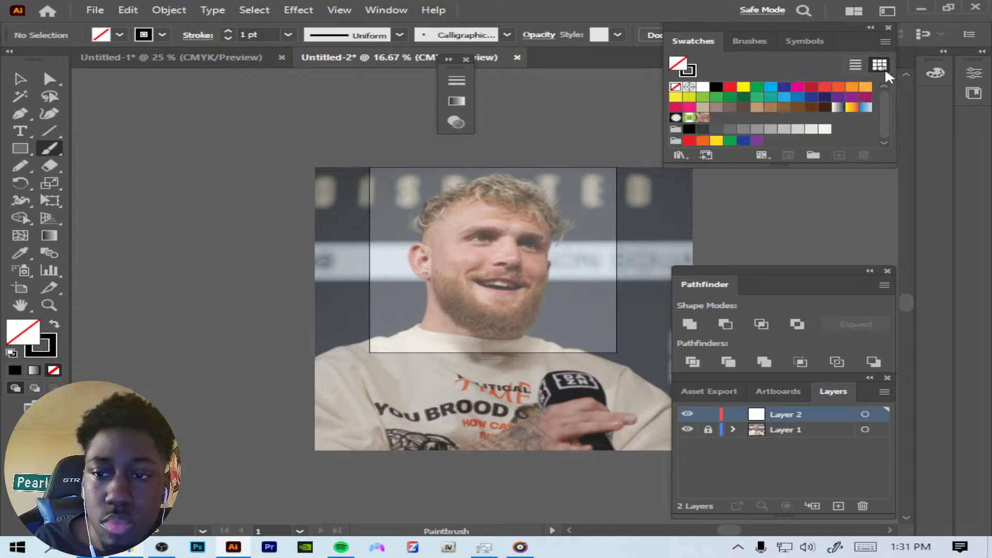
pyautogui.click(679, 155)
pyautogui.click(758, 531)
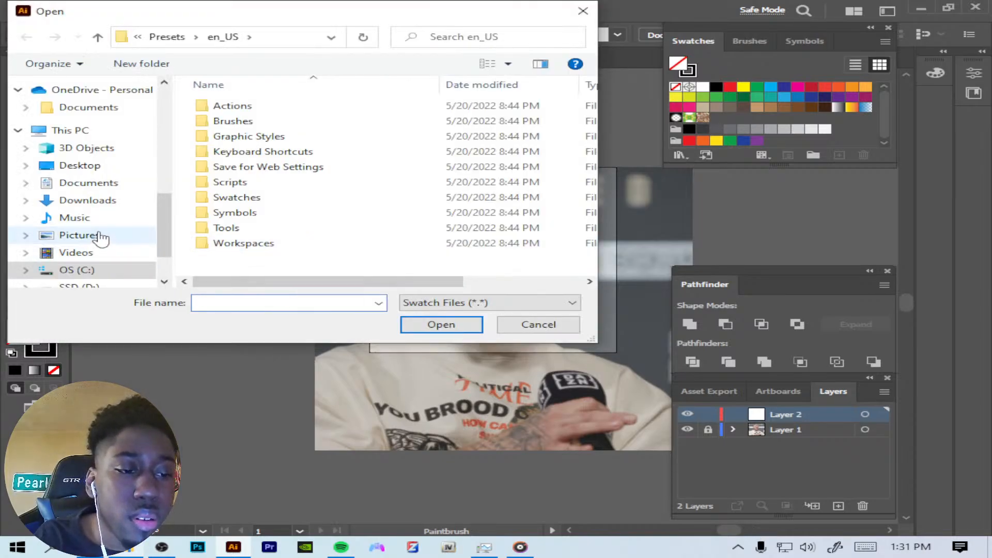
pyautogui.click(117, 235)
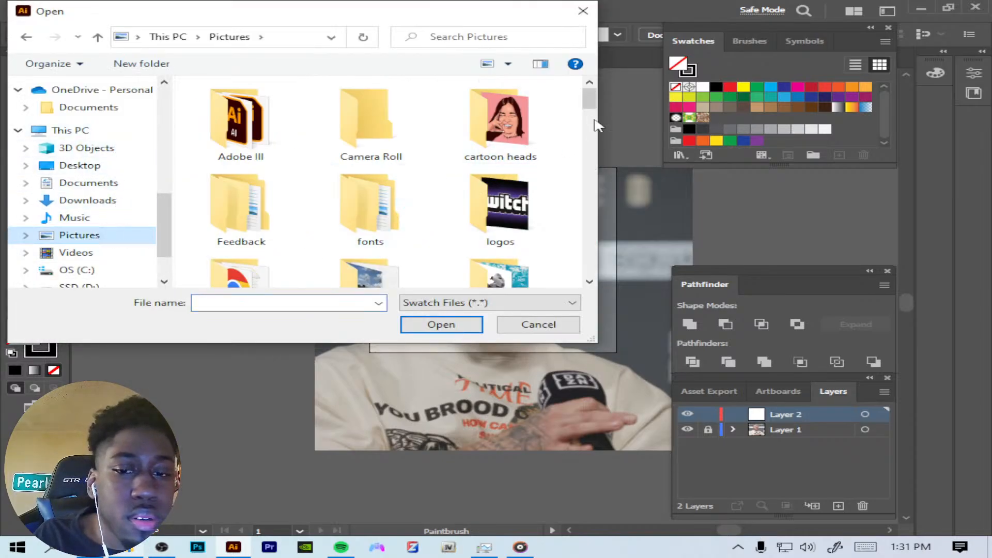
pyautogui.moveTo(591, 100); pyautogui.dragTo(599, 167)
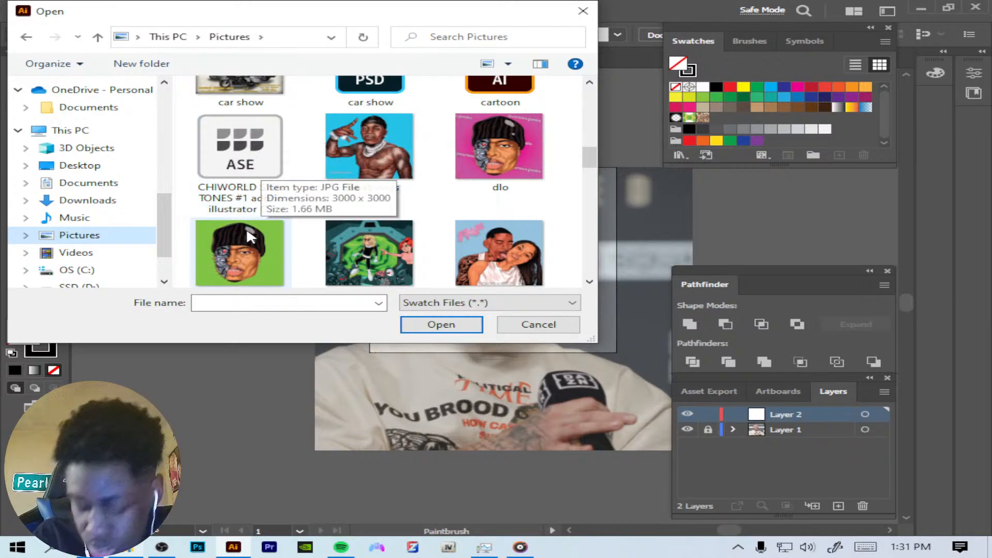
pyautogui.click(252, 204)
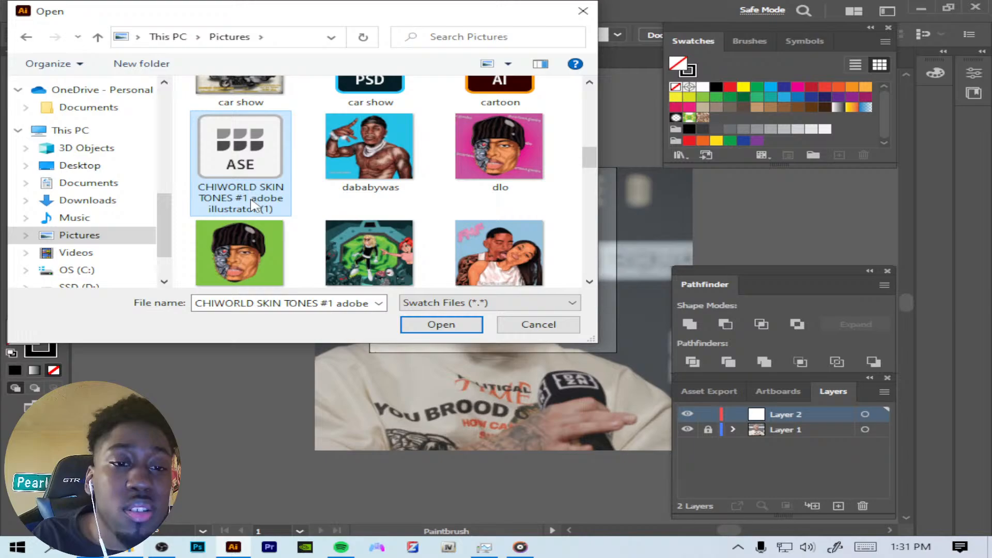
pyautogui.click(442, 326)
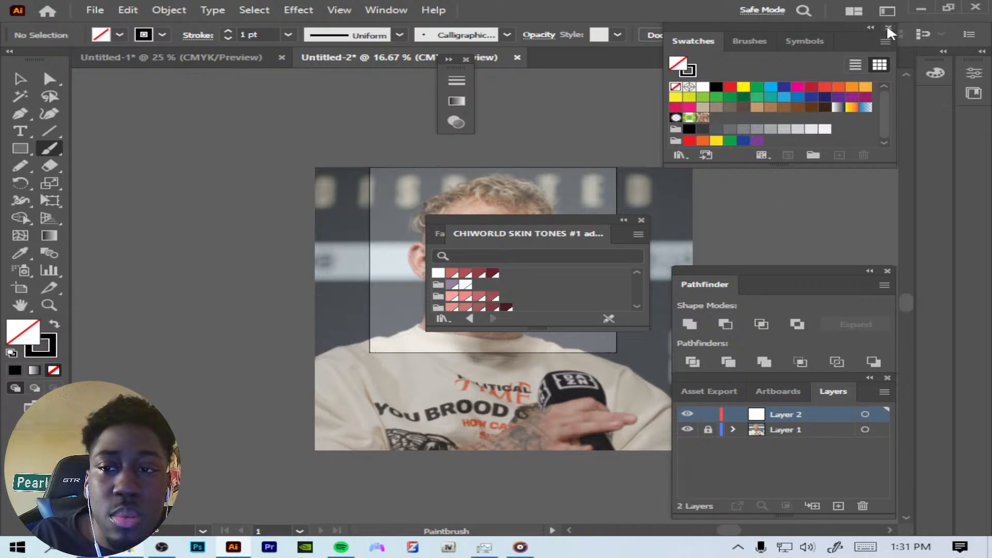
# Step: Replace the default swatches in the workspace with the skin tone library, enlarged to show all its colour groups
pyautogui.click(888, 28)
pyautogui.moveTo(590, 220); pyautogui.dragTo(836, 35)
pyautogui.moveTo(782, 137); pyautogui.dragTo(769, 300)
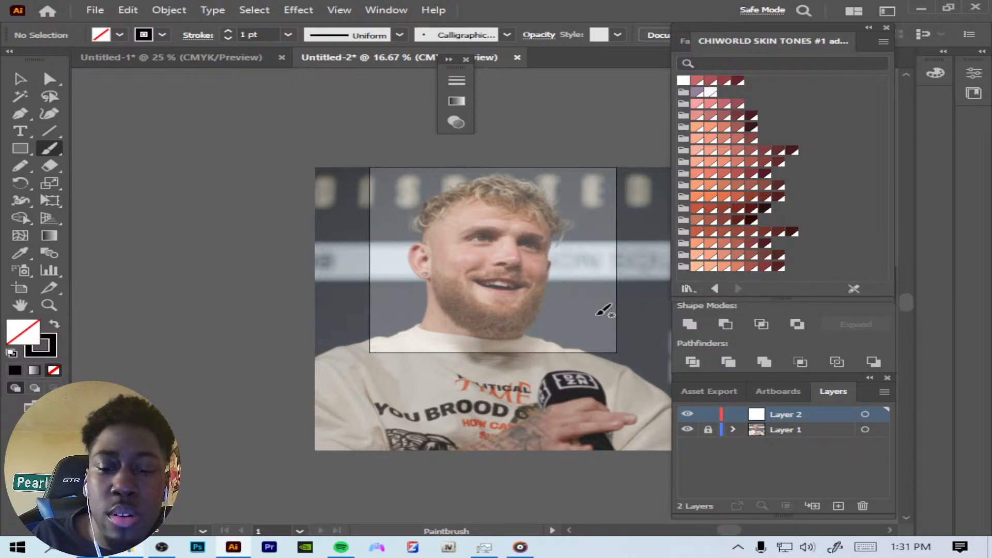
# Step: Turn on Fill new brush strokes in the Paintbrush tool options
pyautogui.hotkey('ctrl', '+')
pyautogui.hotkey('ctrl', '+')
pyautogui.hotkey('ctrl', '+')
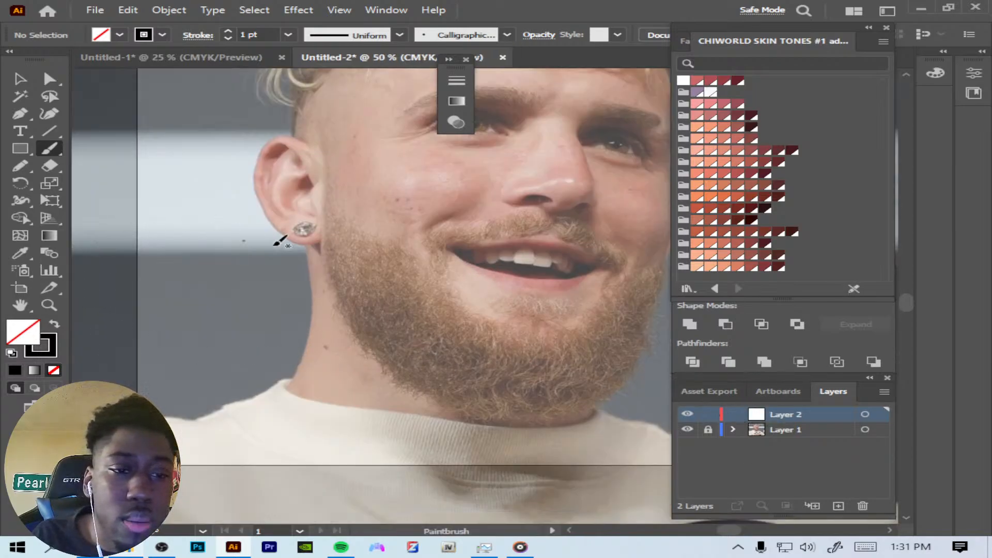
pyautogui.moveTo(728, 532); pyautogui.dragTo(736, 529)
pyautogui.moveTo(904, 300); pyautogui.dragTo(910, 295)
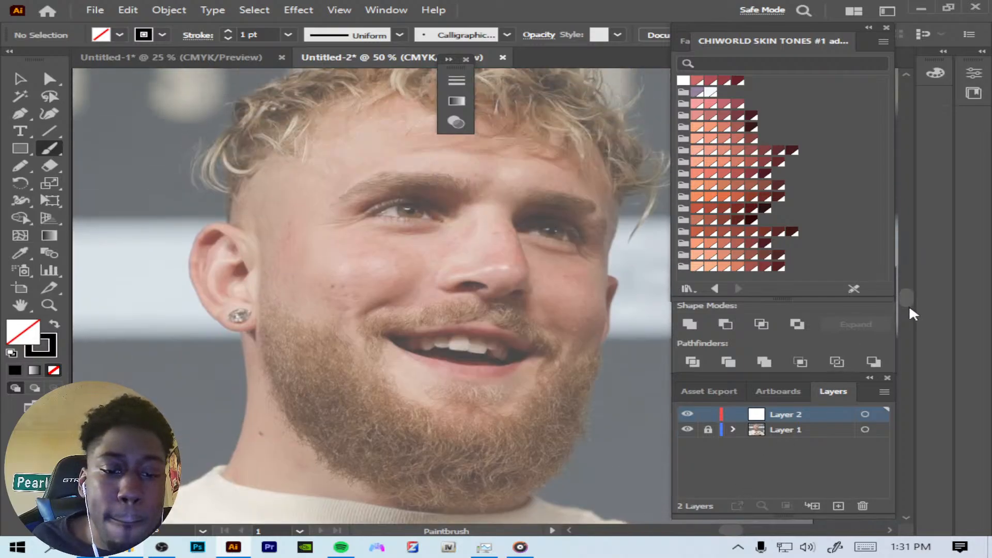
pyautogui.hotkey('ctrl', '+')
pyautogui.hotkey('ctrl', '+')
pyautogui.hotkey('ctrl', '+')
pyautogui.moveTo(907, 305); pyautogui.dragTo(910, 294)
pyautogui.hotkey('ctrl', '+')
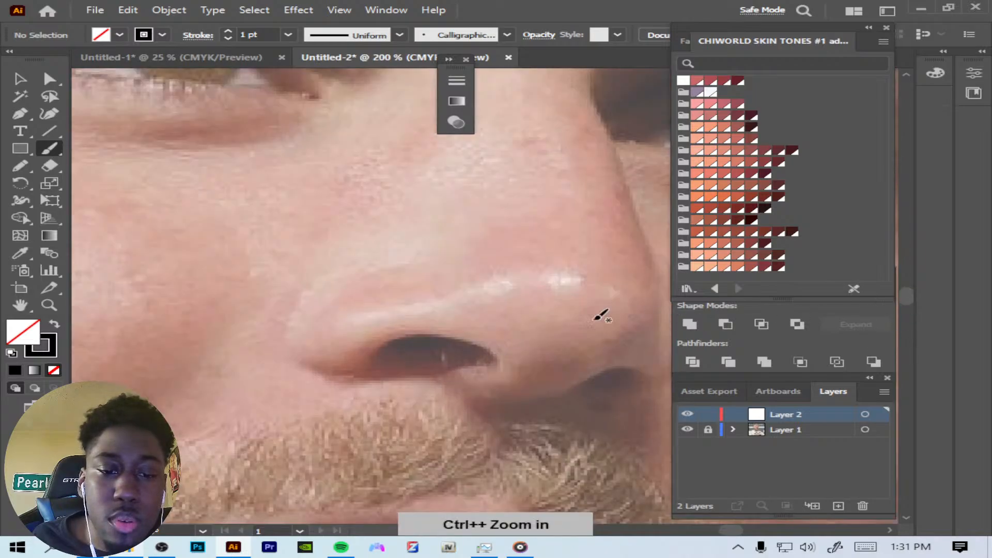
pyautogui.doubleClick(53, 147)
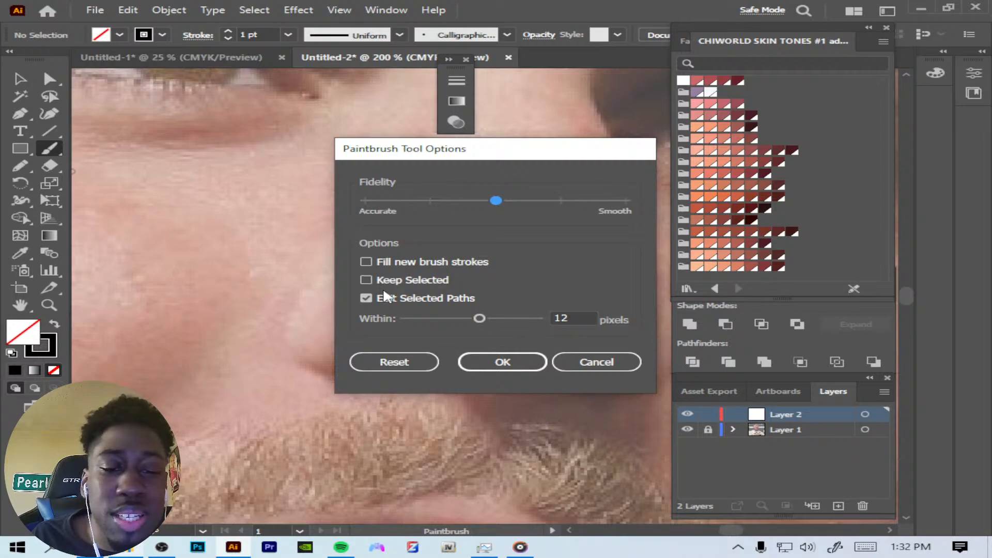
pyautogui.click(367, 259)
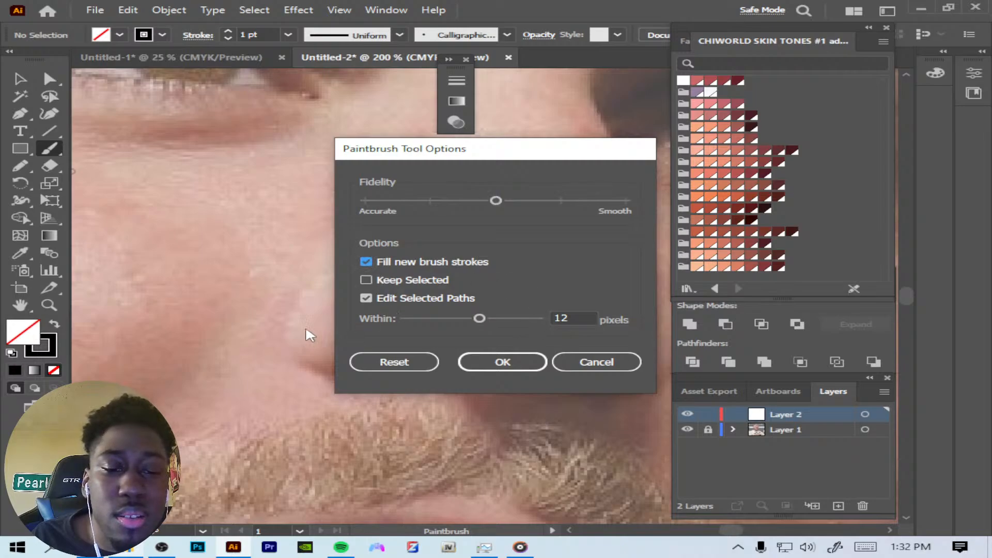
pyautogui.click(530, 364)
pyautogui.moveTo(313, 277)
pyautogui.mouseDown()
pyautogui.moveTo(309, 332)
pyautogui.moveTo(404, 363)
pyautogui.moveTo(341, 370)
pyautogui.moveTo(296, 358)
pyautogui.moveTo(316, 274)
pyautogui.mouseUp()
pyautogui.hotkey('ctrl', 'z')
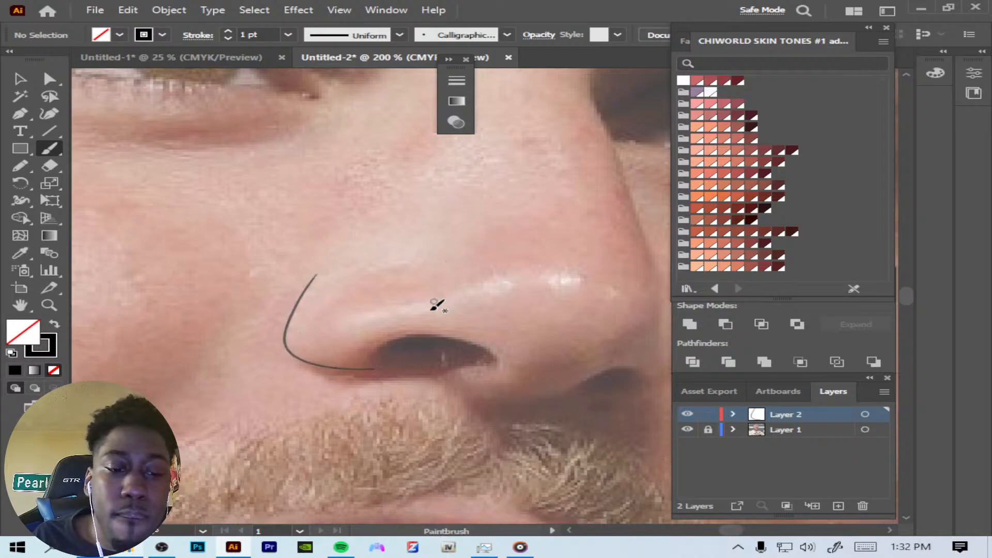
pyautogui.hotkey('ctrl', 'z')
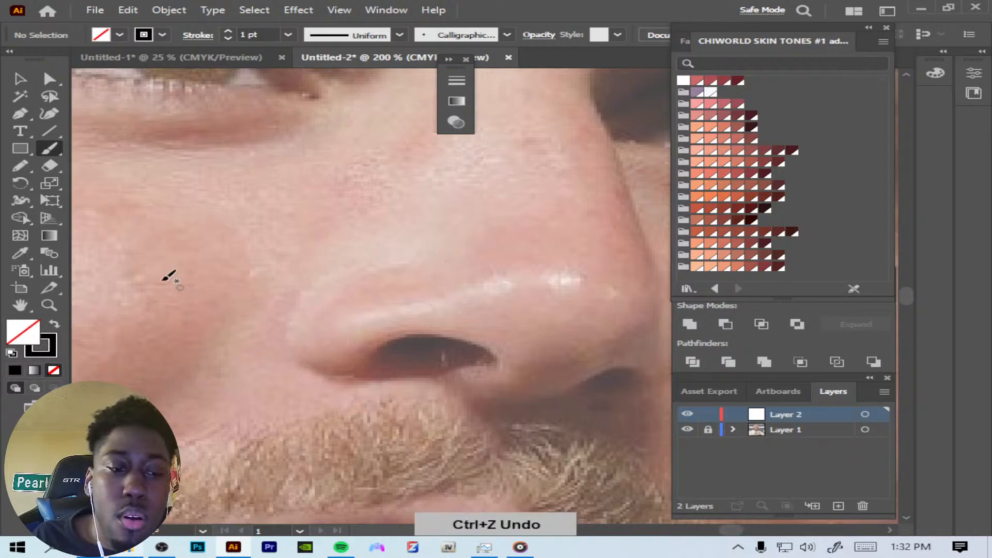
# Step: Turn on Keep Selected for the Paintbrush and draw a curved stroke around the nostril's outer edge
pyautogui.doubleClick(58, 148)
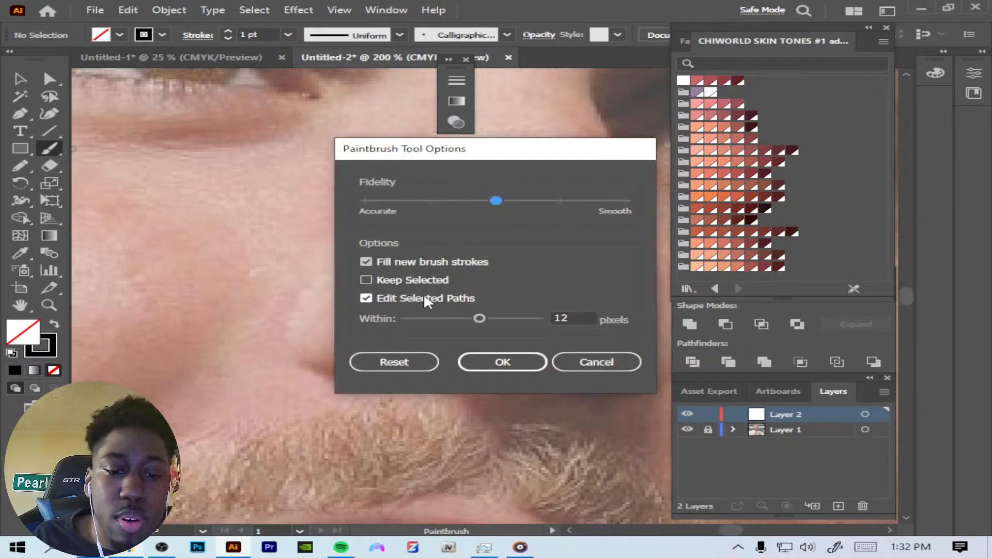
pyautogui.click(366, 280)
pyautogui.click(500, 361)
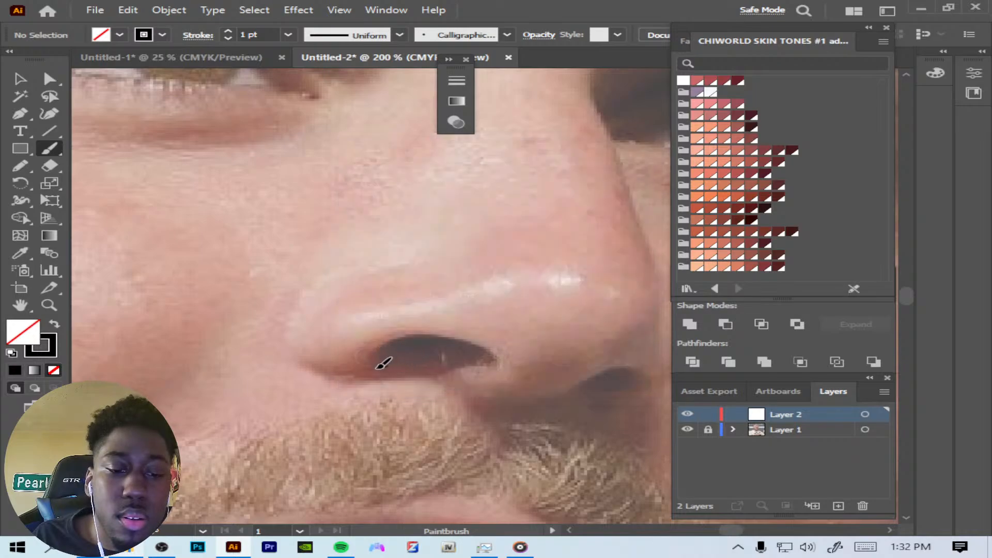
pyautogui.moveTo(383, 363)
pyautogui.mouseDown()
pyautogui.moveTo(287, 344)
pyautogui.moveTo(326, 268)
pyautogui.mouseUp()
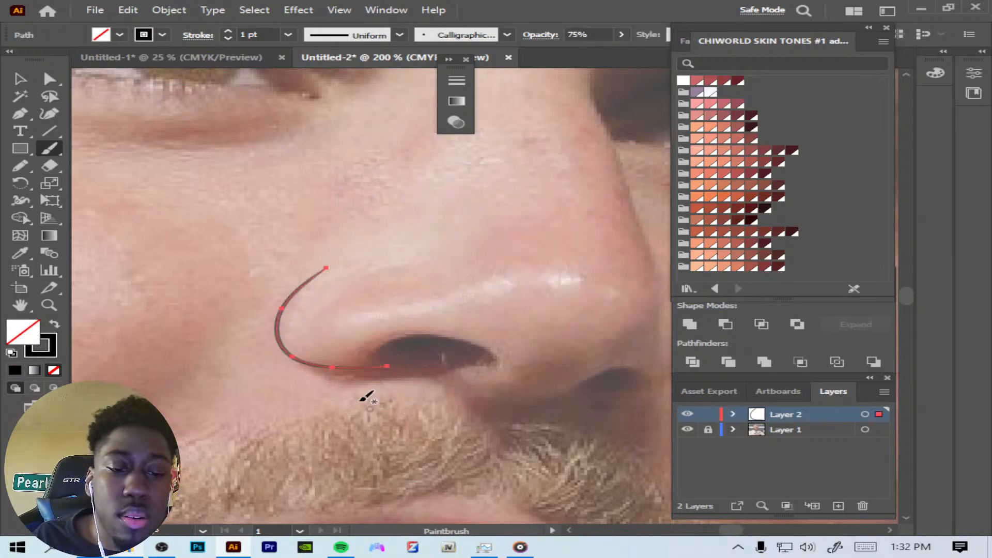
# Step: Turn off Keep Selected for the Paintbrush and deselect the nose stroke
pyautogui.doubleClick(50, 150)
pyautogui.click(367, 280)
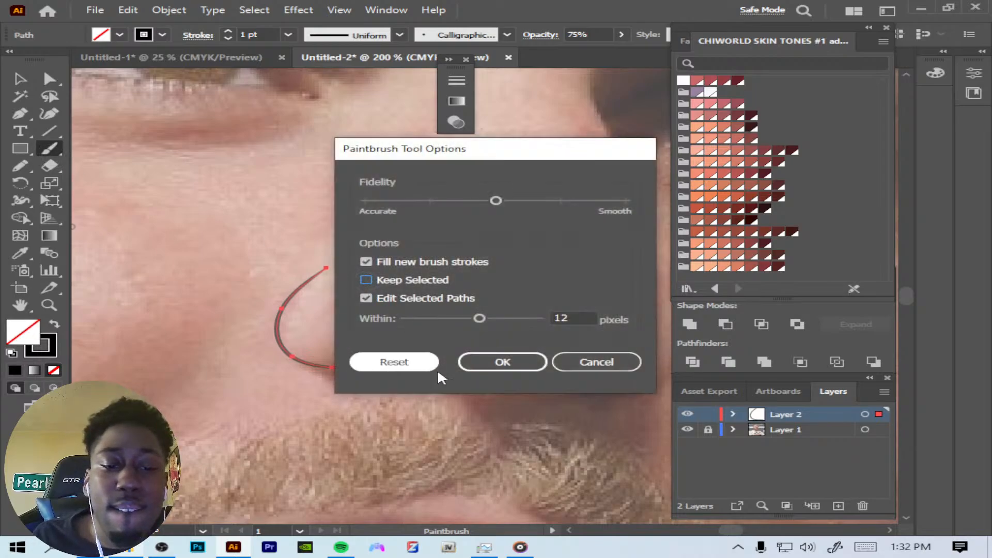
pyautogui.click(512, 362)
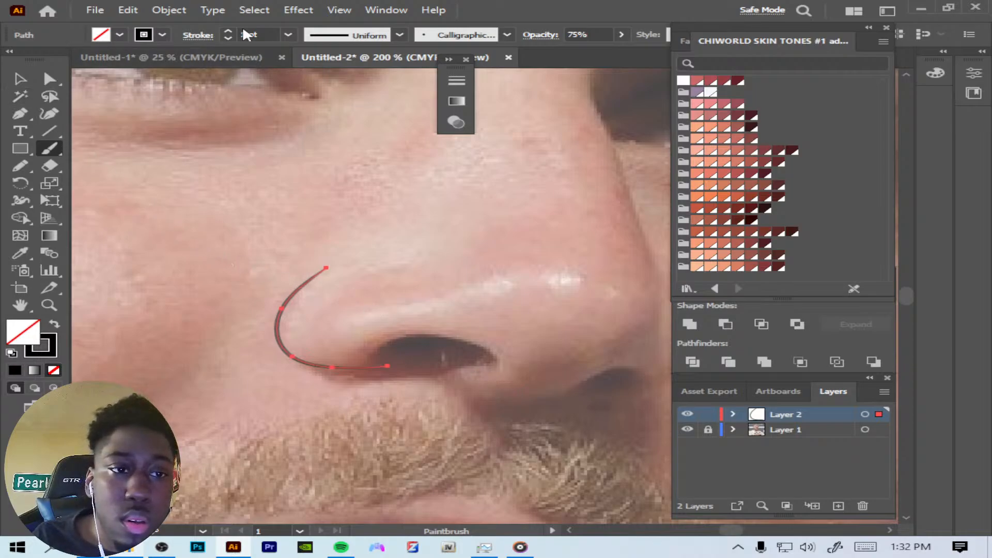
pyautogui.click(255, 10)
pyautogui.click(279, 57)
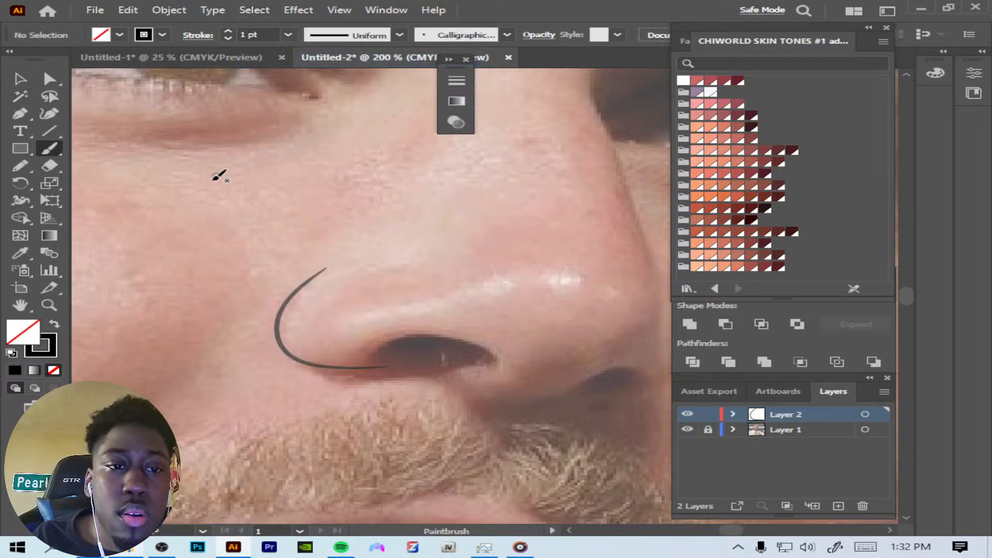
# Step: Raise the opacity of the existing nostril stroke to full and deselect it
pyautogui.hotkey('ctrl', '-')
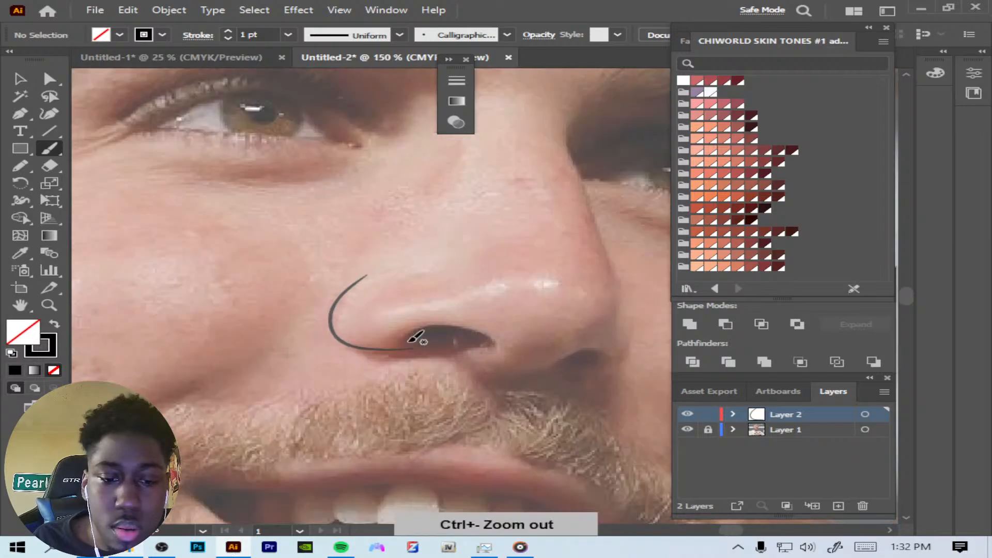
pyautogui.click(20, 79)
pyautogui.moveTo(248, 250); pyautogui.dragTo(437, 381)
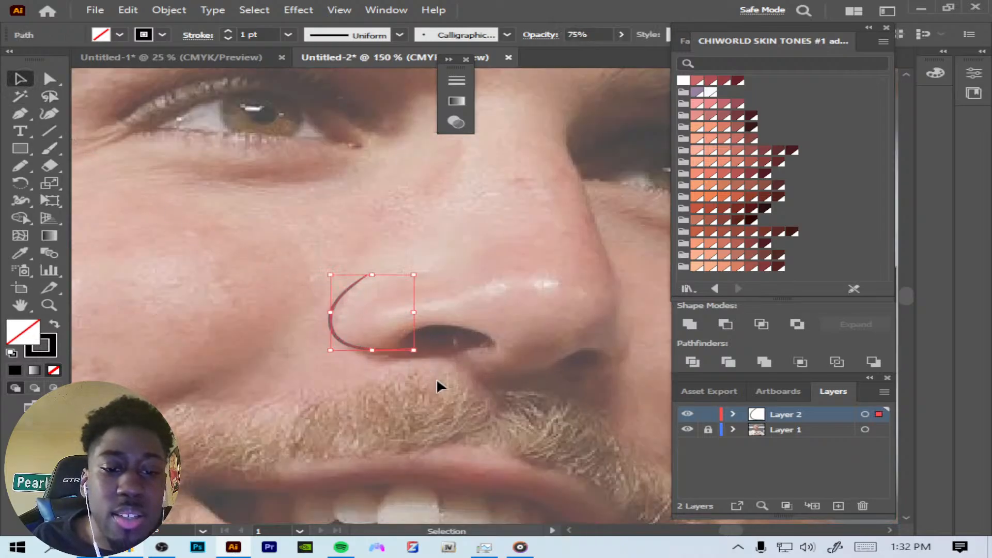
pyautogui.click(620, 38)
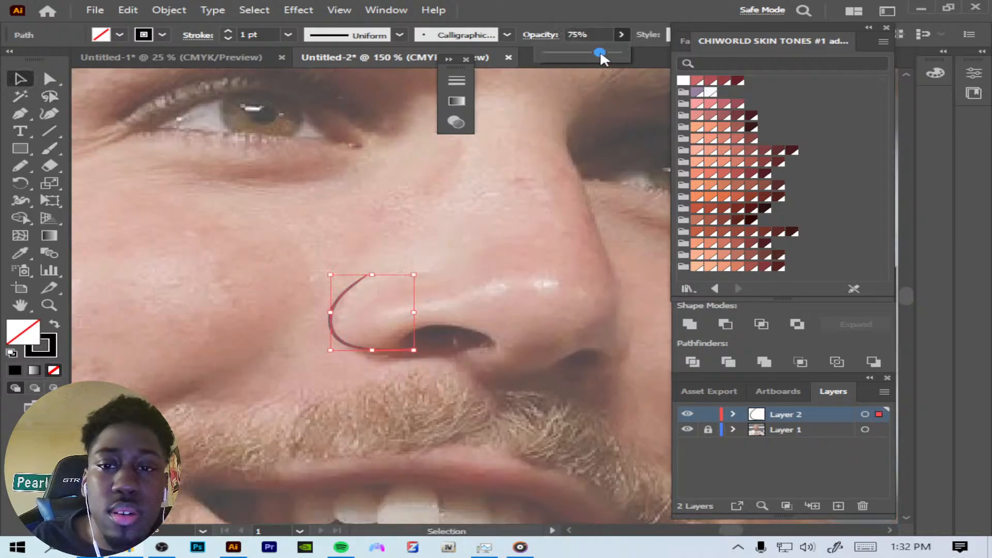
pyautogui.moveTo(600, 49); pyautogui.dragTo(644, 64)
pyautogui.click(560, 229)
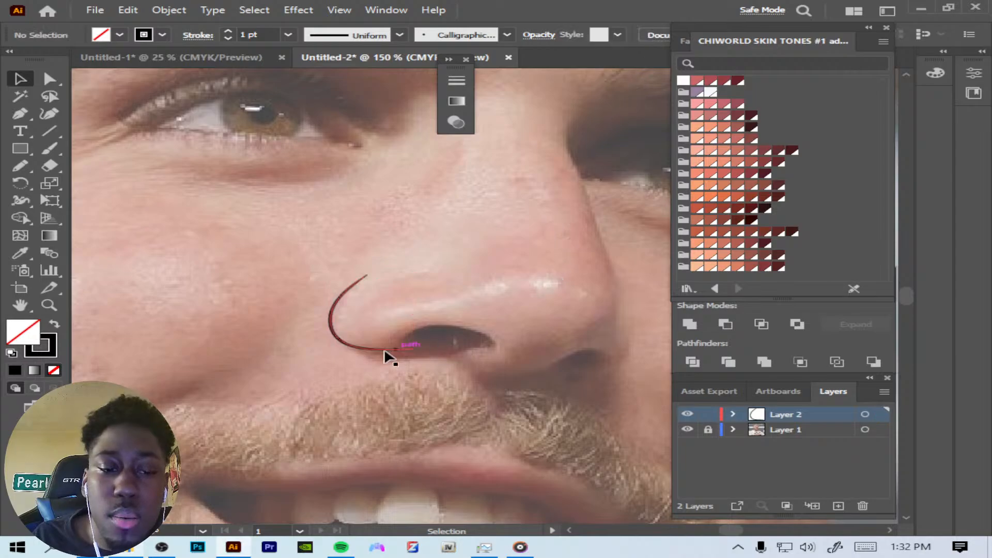
# Step: Activate the Paintbrush and accept its options with Fill new brush strokes and Edit Selected Paths on and Keep Selected off
pyautogui.click(49, 149)
pyautogui.hotkey('ctrl', '+')
pyautogui.hotkey('ctrl', '+')
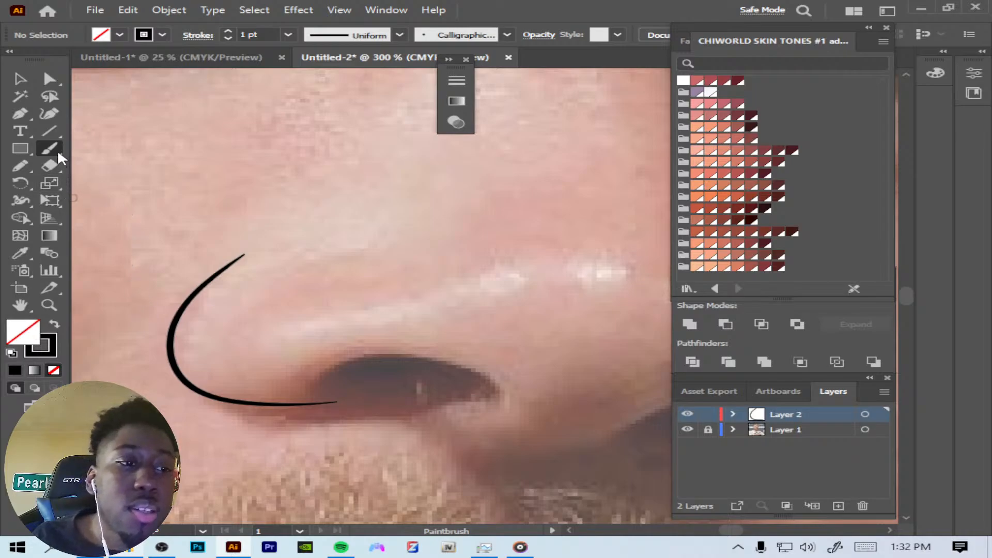
pyautogui.doubleClick(55, 150)
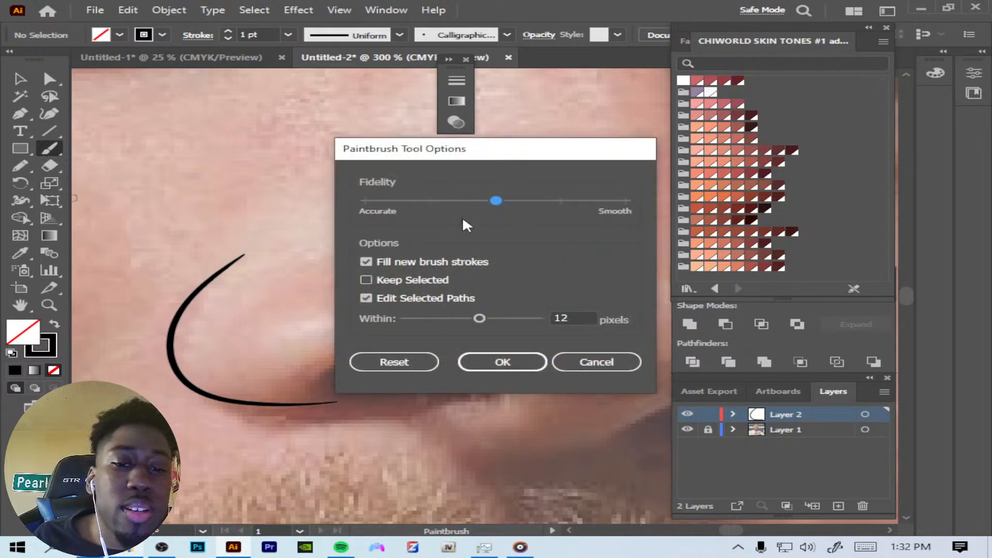
pyautogui.click(488, 361)
pyautogui.moveTo(401, 171)
pyautogui.mouseDown()
pyautogui.moveTo(350, 229)
pyautogui.moveTo(468, 310)
pyautogui.mouseUp()
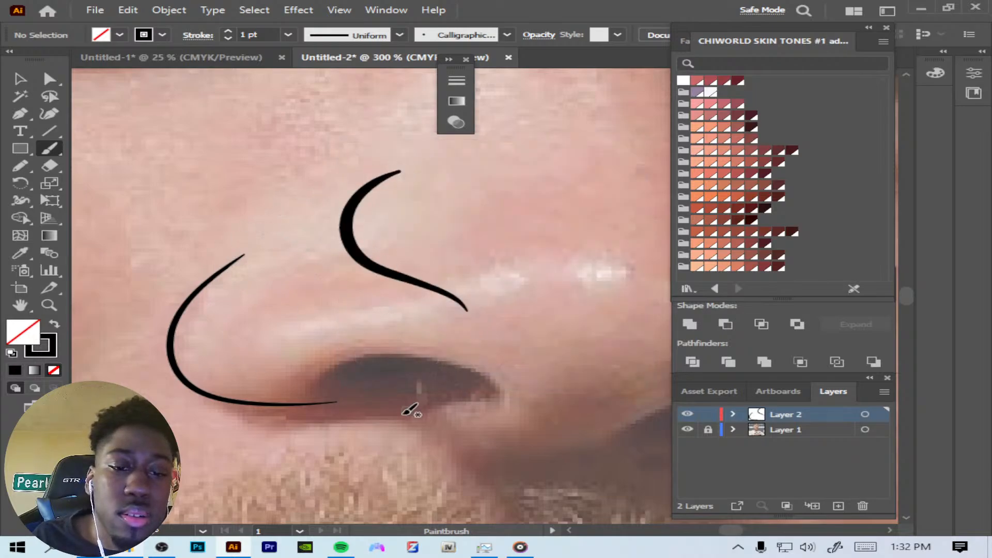
pyautogui.moveTo(473, 224)
pyautogui.mouseDown()
pyautogui.moveTo(560, 243)
pyautogui.moveTo(579, 295)
pyautogui.moveTo(520, 365)
pyautogui.moveTo(519, 453)
pyautogui.mouseUp()
pyautogui.hotkey('ctrl', 'z')
pyautogui.hotkey('ctrl', 'z')
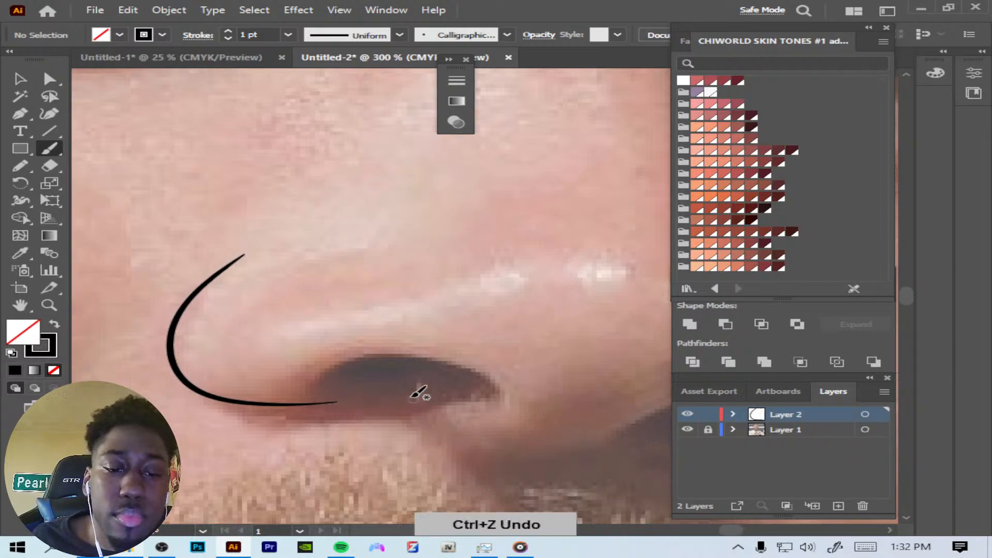
# Step: Trace the upper edge of the near nostril opening and the underside of the nose tip, redoing the tip stroke until it fits
pyautogui.moveTo(311, 384)
pyautogui.mouseDown()
pyautogui.moveTo(388, 349)
pyautogui.moveTo(445, 359)
pyautogui.moveTo(494, 395)
pyautogui.mouseUp()
pyautogui.hotkey('ctrl', '-')
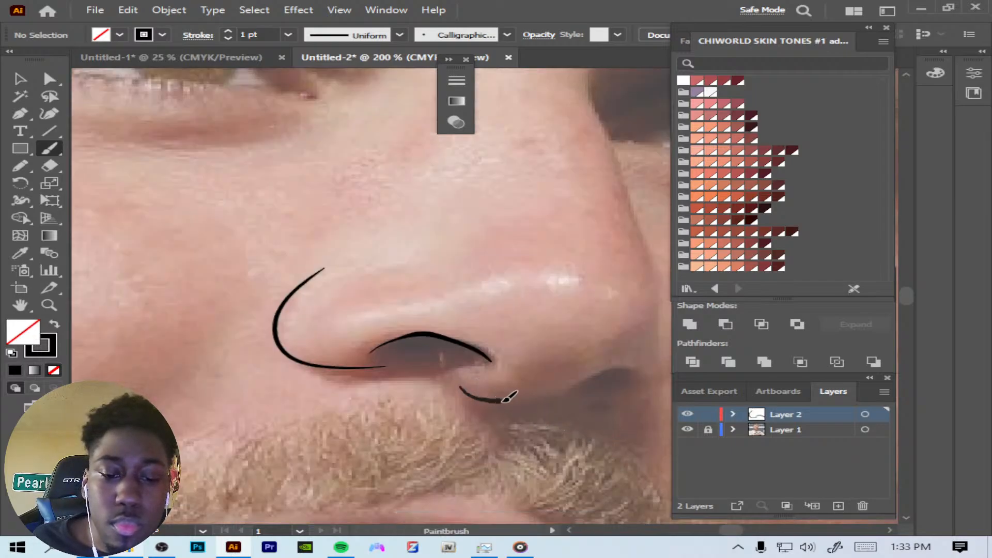
pyautogui.moveTo(509, 395); pyautogui.dragTo(565, 388)
pyautogui.hotkey('ctrl', 'z')
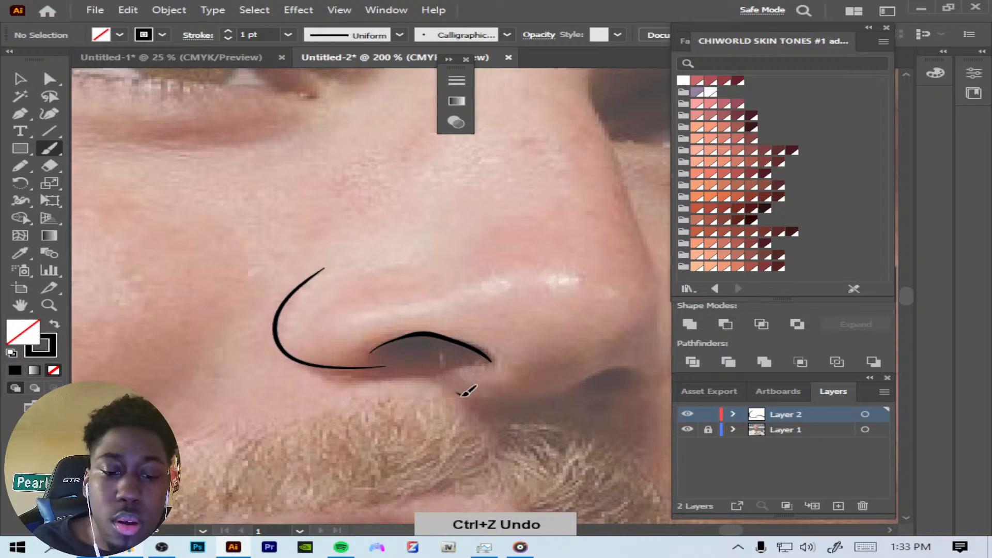
pyautogui.moveTo(459, 394)
pyautogui.mouseDown()
pyautogui.moveTo(498, 407)
pyautogui.moveTo(553, 404)
pyautogui.mouseUp()
pyautogui.hotkey('ctrl', 'z')
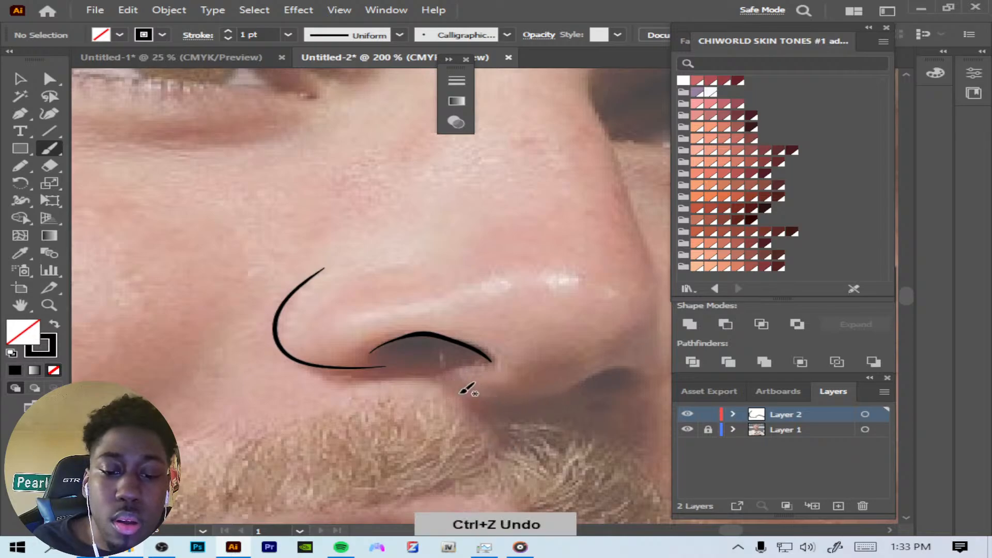
pyautogui.moveTo(458, 395)
pyautogui.mouseDown()
pyautogui.moveTo(502, 409)
pyautogui.moveTo(544, 402)
pyautogui.mouseUp()
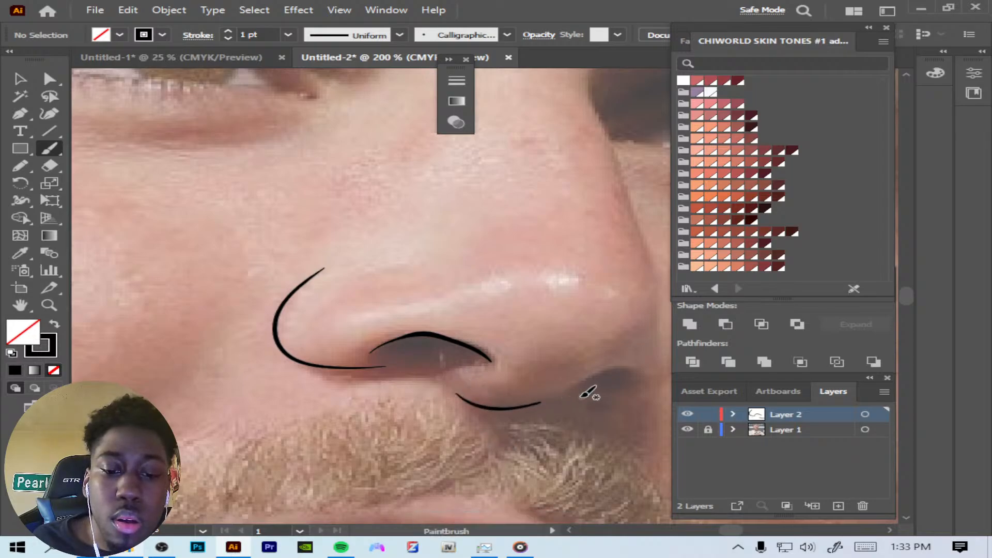
# Step: Trace the far nostril's upper edge with a short stroke and curve another stroke around its outer wing
pyautogui.moveTo(629, 367); pyautogui.dragTo(631, 368)
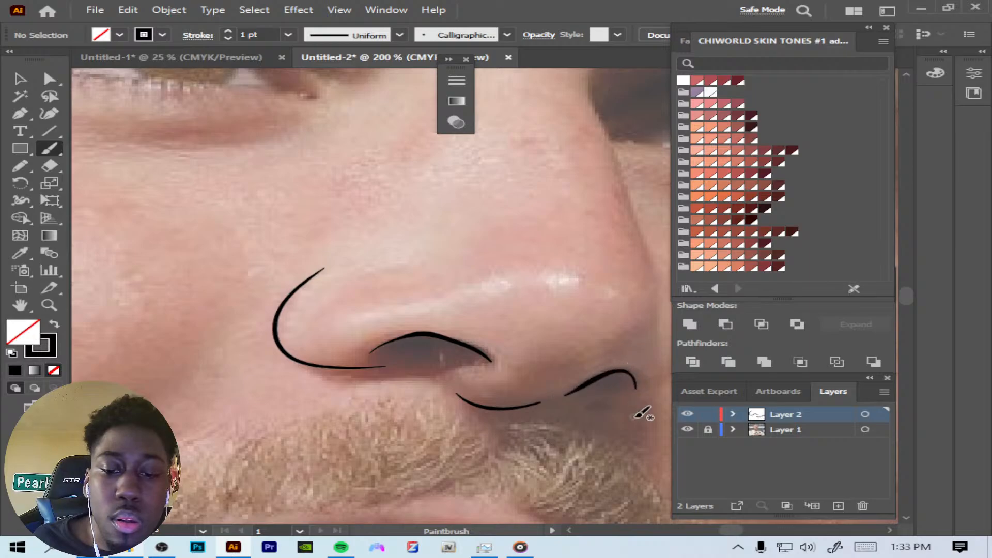
pyautogui.hotkey('ctrl', 'z')
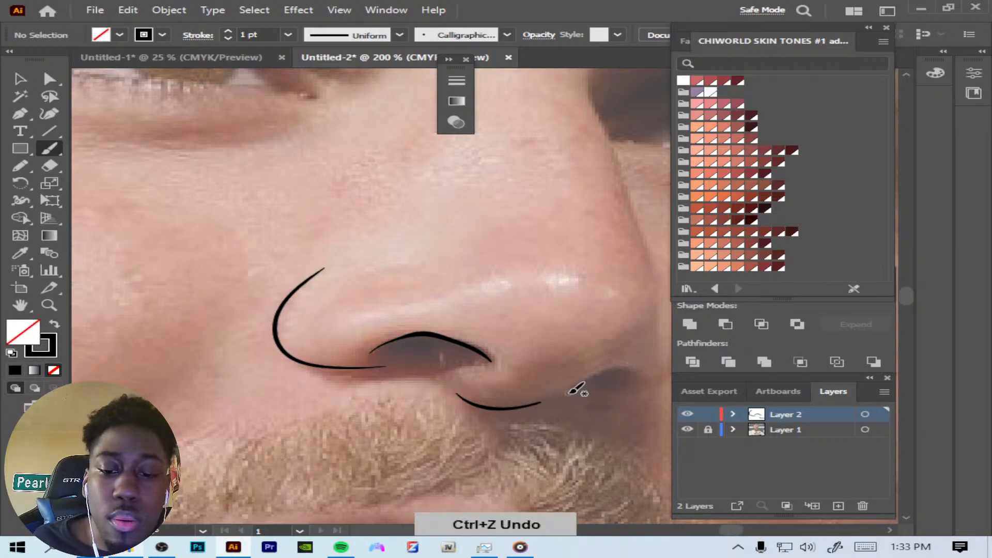
pyautogui.moveTo(573, 391); pyautogui.dragTo(626, 369)
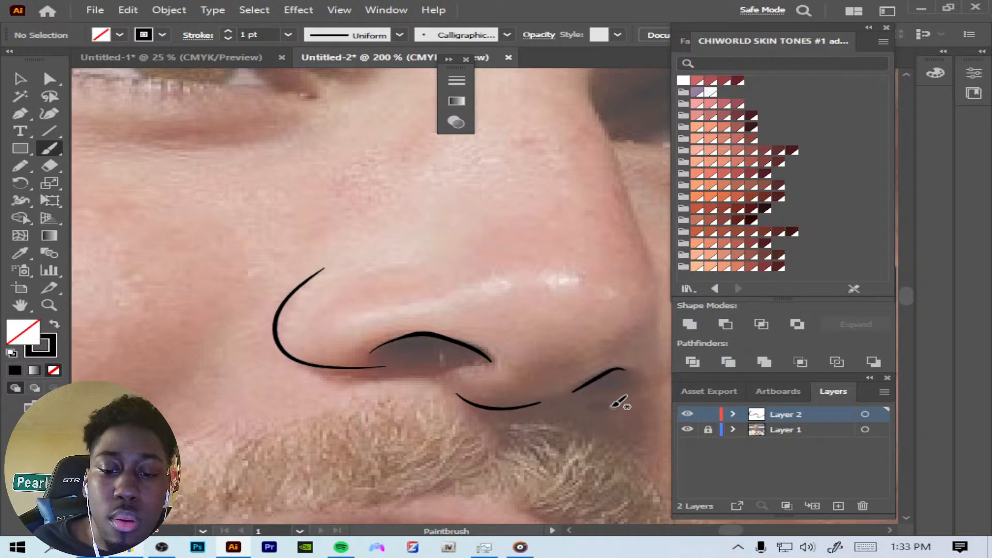
pyautogui.moveTo(592, 403); pyautogui.dragTo(615, 407)
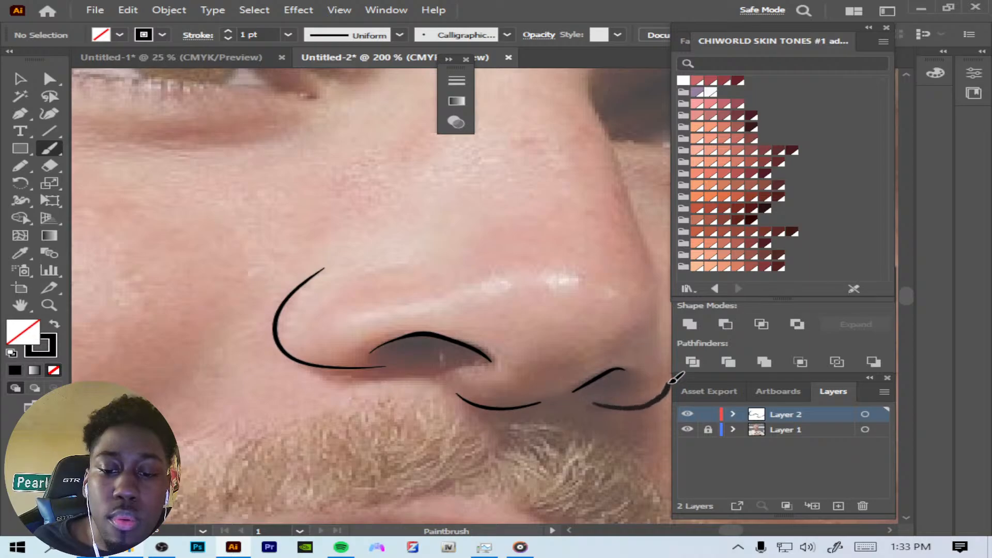
pyautogui.moveTo(670, 384); pyautogui.dragTo(663, 355)
# Step: Draw the nose bridge contour from beside the far eye down to the nose tip and check the lines with Layer 1 hidden
pyautogui.hotkey('ctrl', '-')
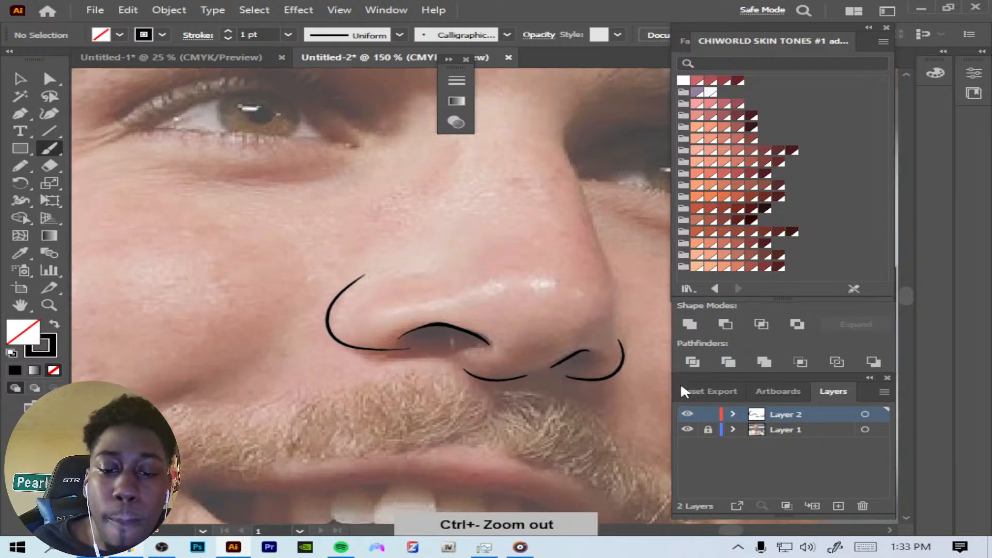
pyautogui.click(687, 430)
pyautogui.click(687, 430)
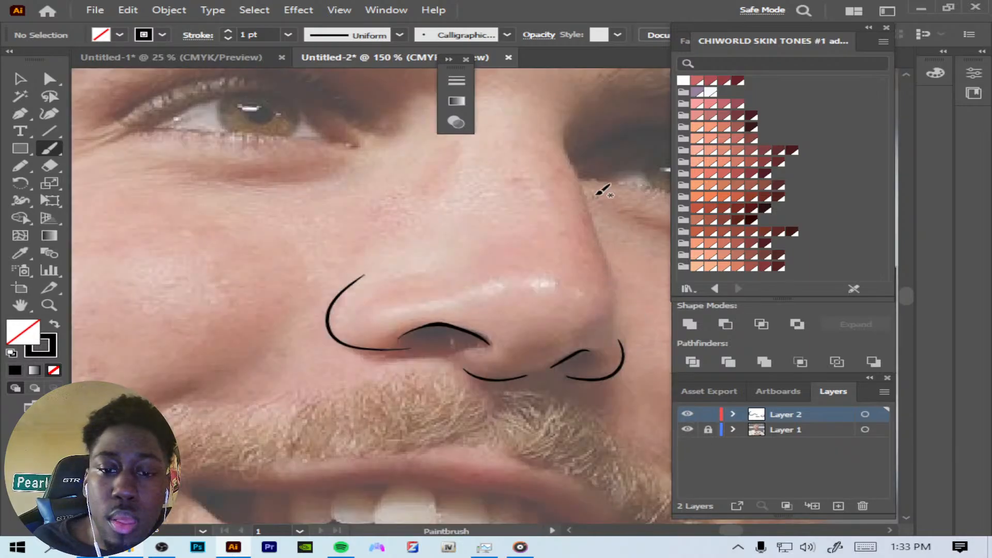
pyautogui.moveTo(568, 128); pyautogui.dragTo(581, 174)
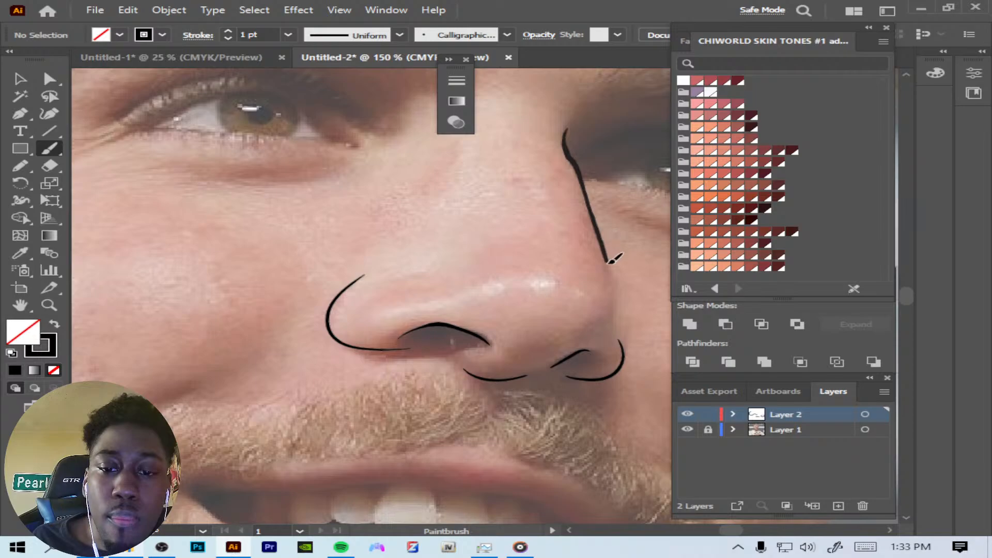
pyautogui.moveTo(616, 304); pyautogui.dragTo(608, 321)
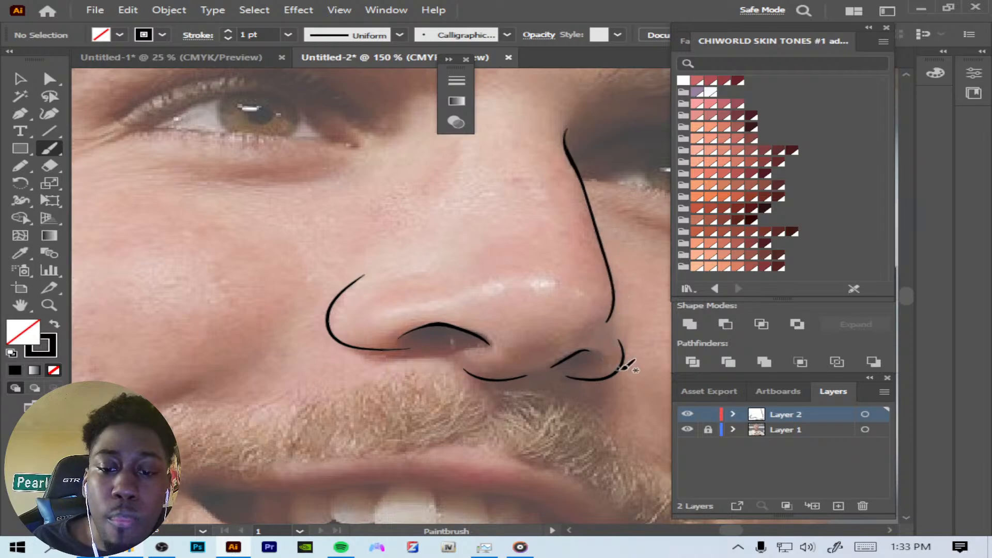
pyautogui.click(687, 429)
pyautogui.hotkey('ctrl', '-')
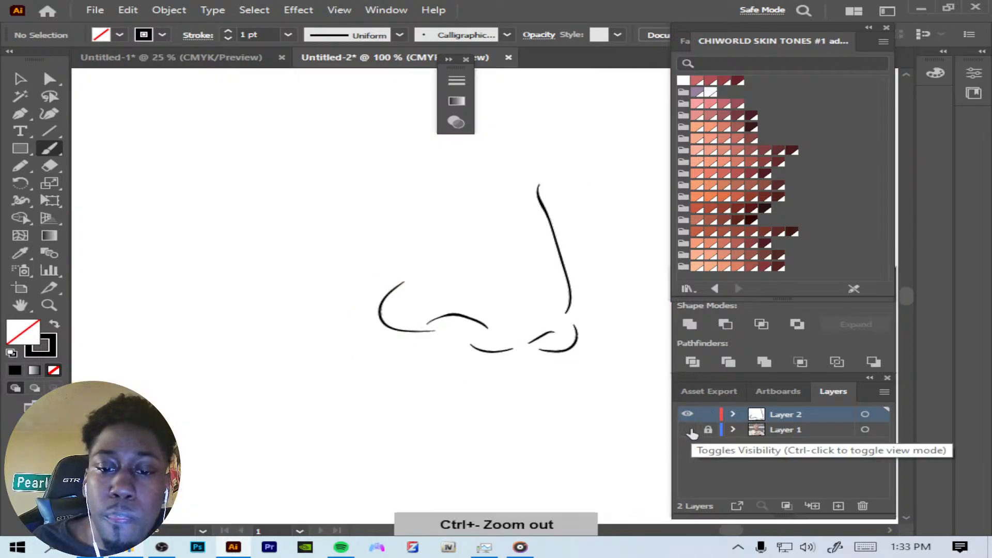
pyautogui.click(687, 429)
pyautogui.hotkey('ctrl', '+')
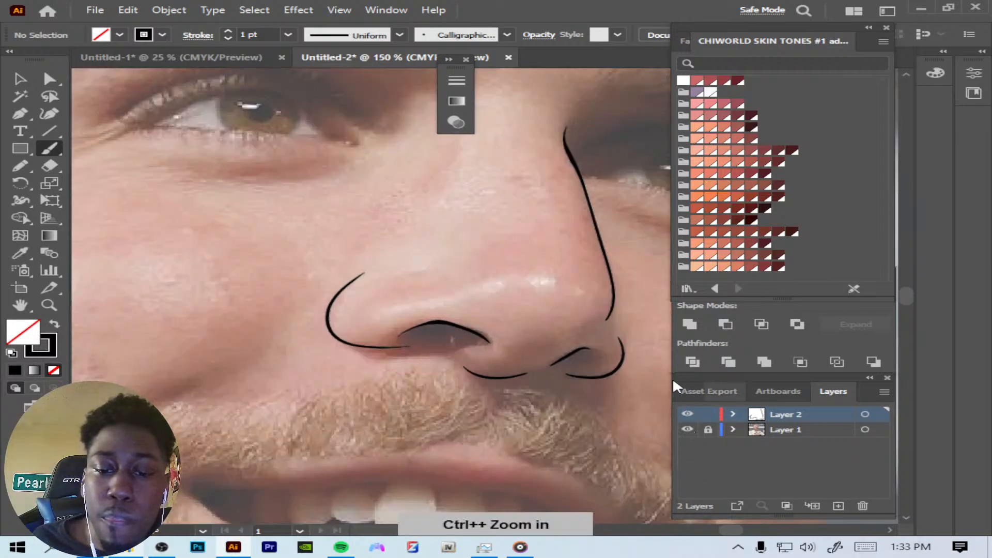
# Step: Replace the far nostril's outer wing stroke with a longer curve reaching up to the bridge contour and check the nose without the photo
pyautogui.click(21, 78)
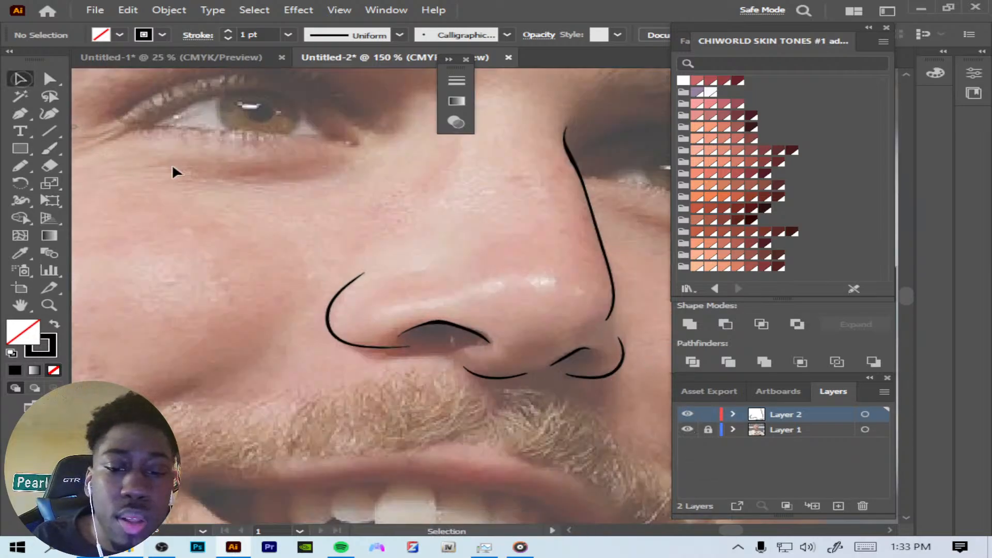
pyautogui.click(616, 363)
pyautogui.press('BackSpace')
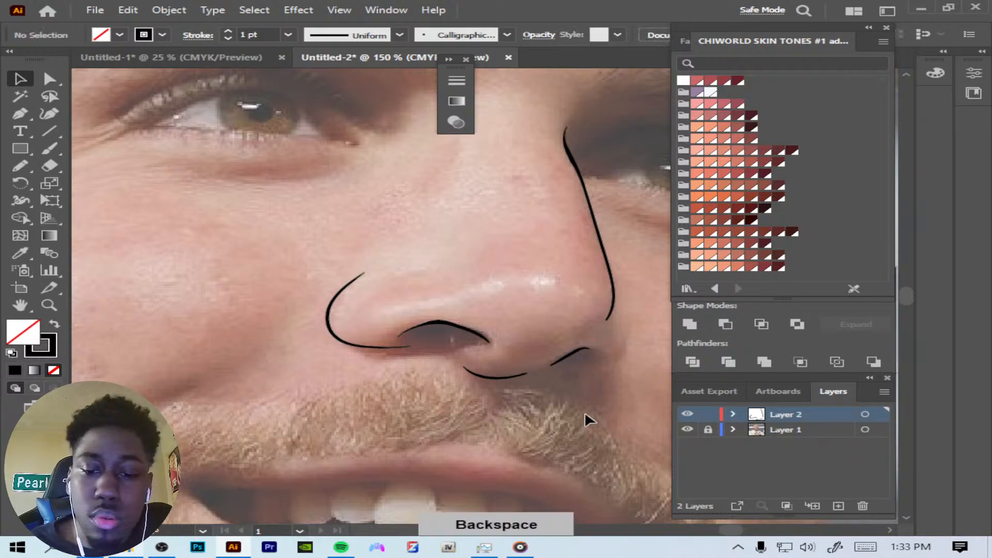
pyautogui.click(50, 147)
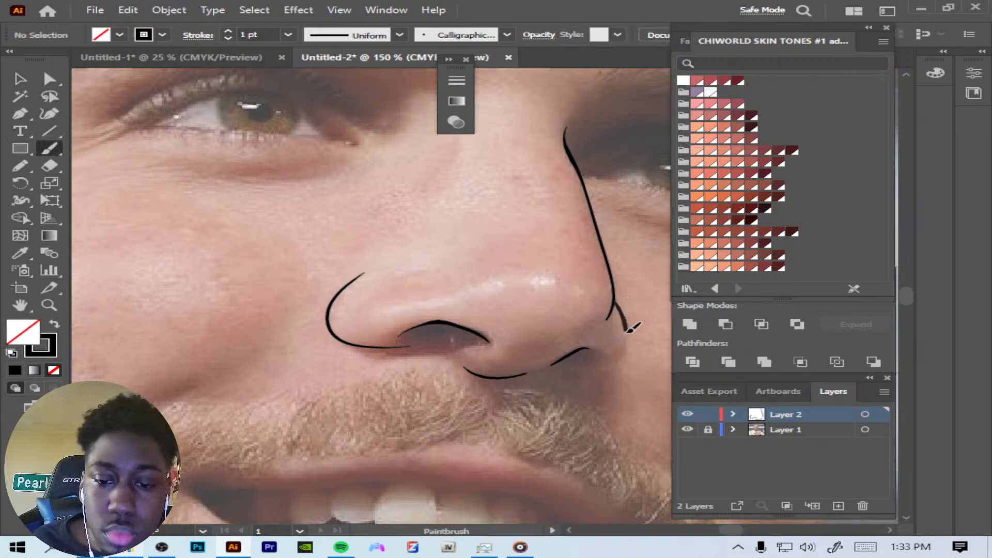
pyautogui.hotkey('ctrl', 'z')
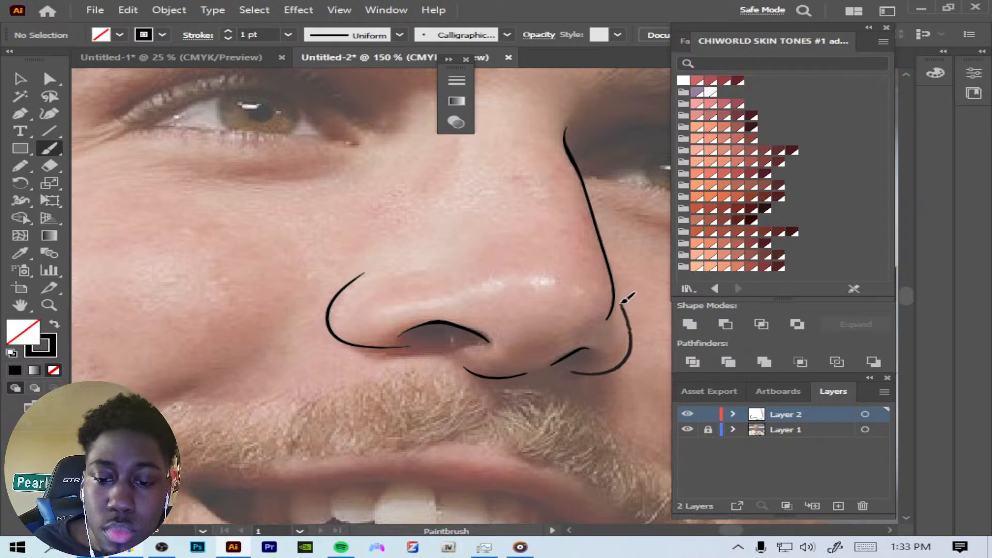
pyautogui.moveTo(621, 304); pyautogui.dragTo(618, 290)
pyautogui.hotkey('ctrl', '-')
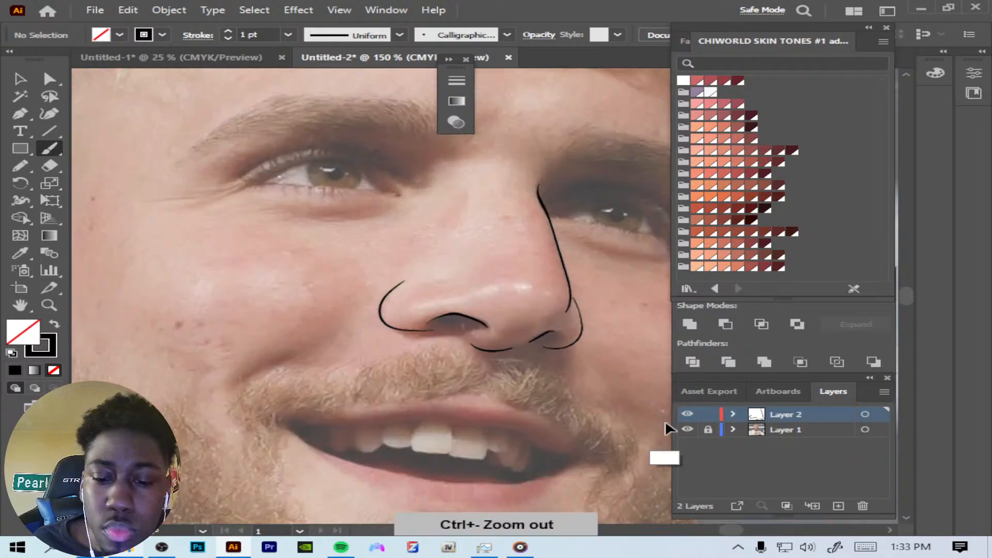
pyautogui.hotkey('ctrl', '-')
pyautogui.hotkey('ctrl', '-')
pyautogui.click(687, 430)
pyautogui.click(687, 429)
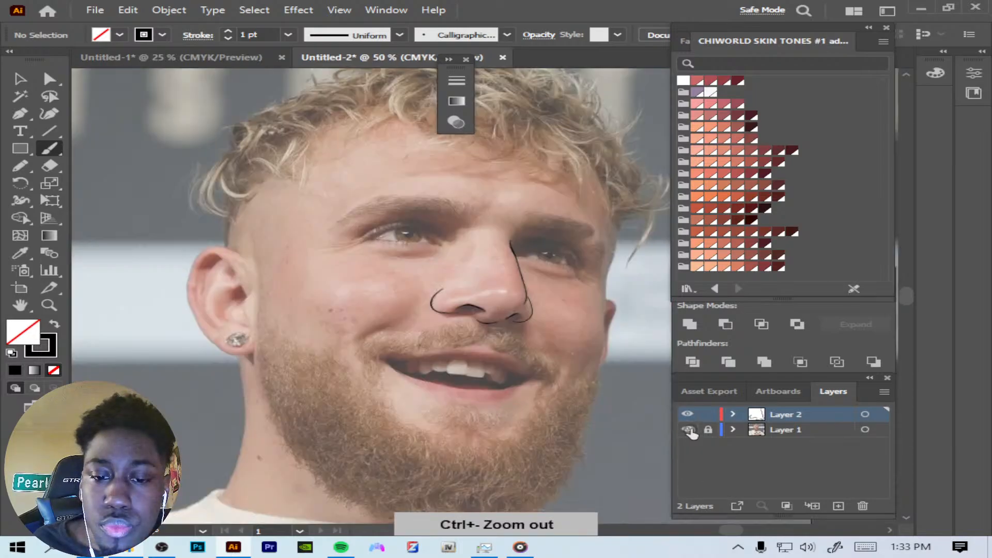
# Step: Trace the far eye's upper lid with one brush stroke from the inner corner to the outer corner, undoing unsatisfactory attempts
pyautogui.hotkey('ctrl', '+')
pyautogui.hotkey('ctrl', '+')
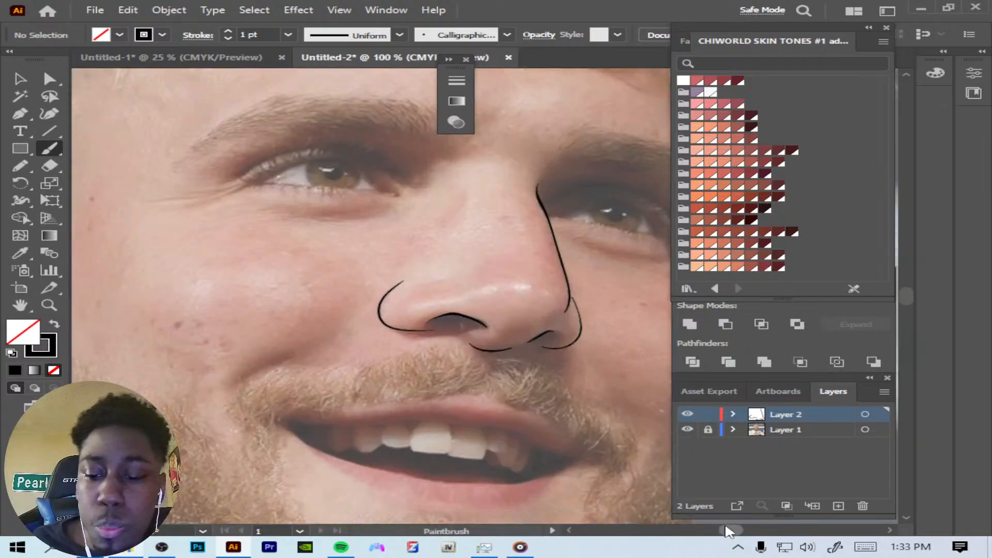
pyautogui.moveTo(729, 530)
pyautogui.mouseDown()
pyautogui.moveTo(739, 530)
pyautogui.moveTo(729, 530)
pyautogui.mouseUp()
pyautogui.hotkey('ctrl', '+')
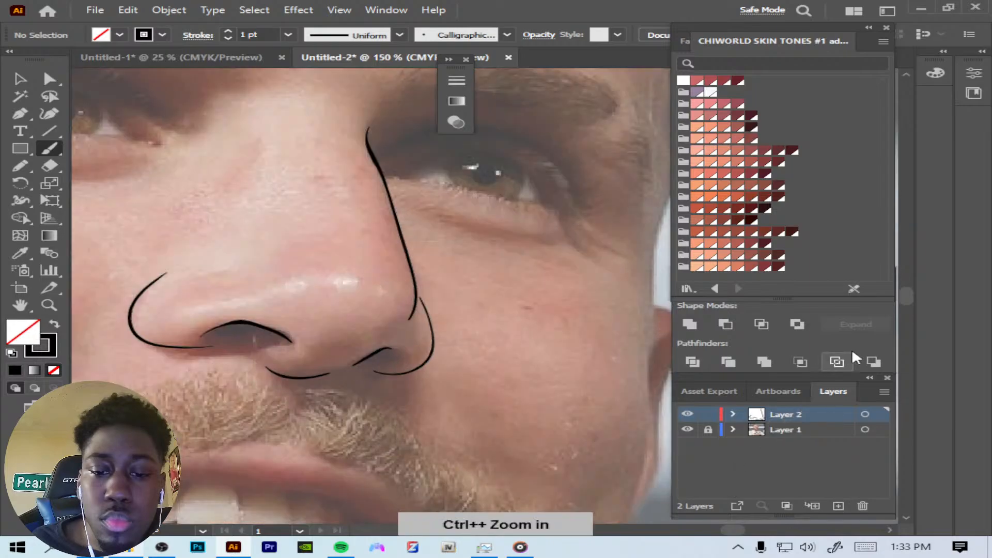
pyautogui.moveTo(906, 292); pyautogui.dragTo(907, 288)
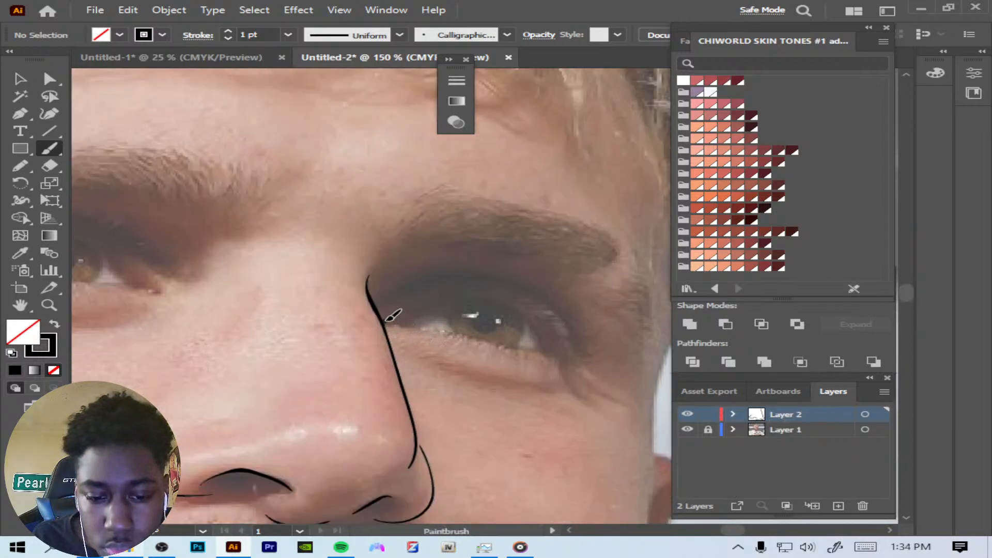
pyautogui.moveTo(442, 303); pyautogui.dragTo(486, 310)
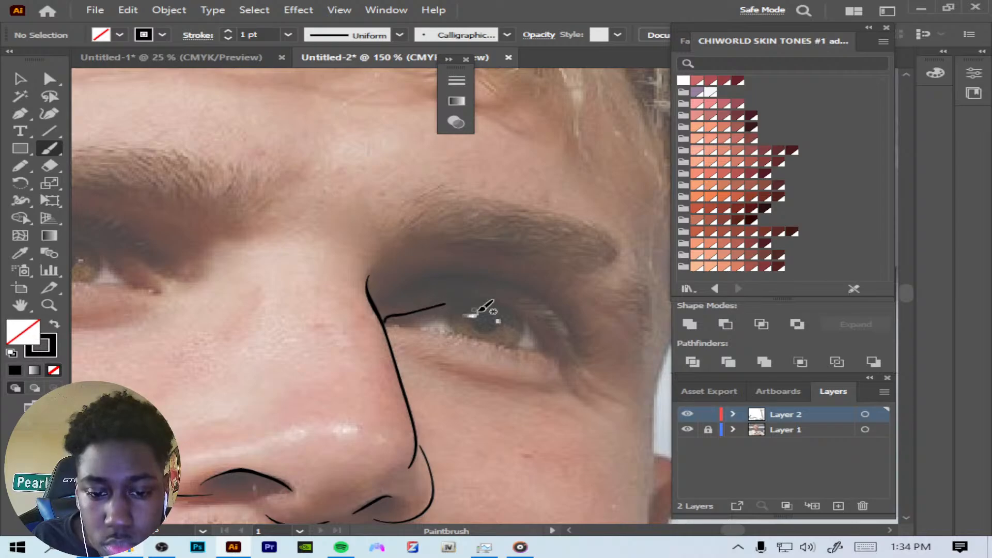
pyautogui.hotkey('ctrl', 'z')
pyautogui.hotkey('ctrl', '+')
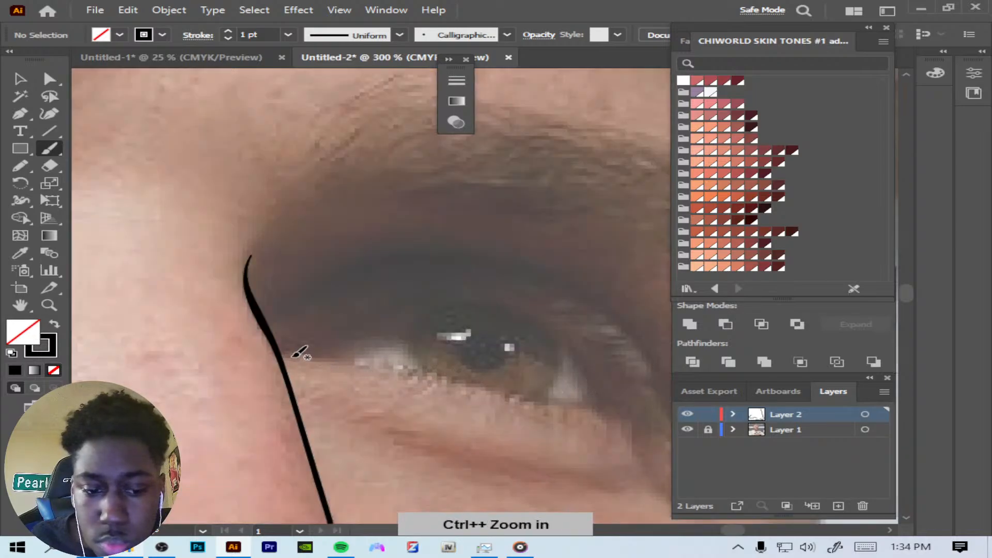
pyautogui.moveTo(285, 354)
pyautogui.mouseDown()
pyautogui.moveTo(316, 337)
pyautogui.moveTo(297, 338)
pyautogui.moveTo(420, 304)
pyautogui.moveTo(504, 312)
pyautogui.moveTo(573, 333)
pyautogui.moveTo(635, 419)
pyautogui.mouseUp()
pyautogui.hotkey('ctrl', 'z')
pyautogui.hotkey('ctrl', 'z')
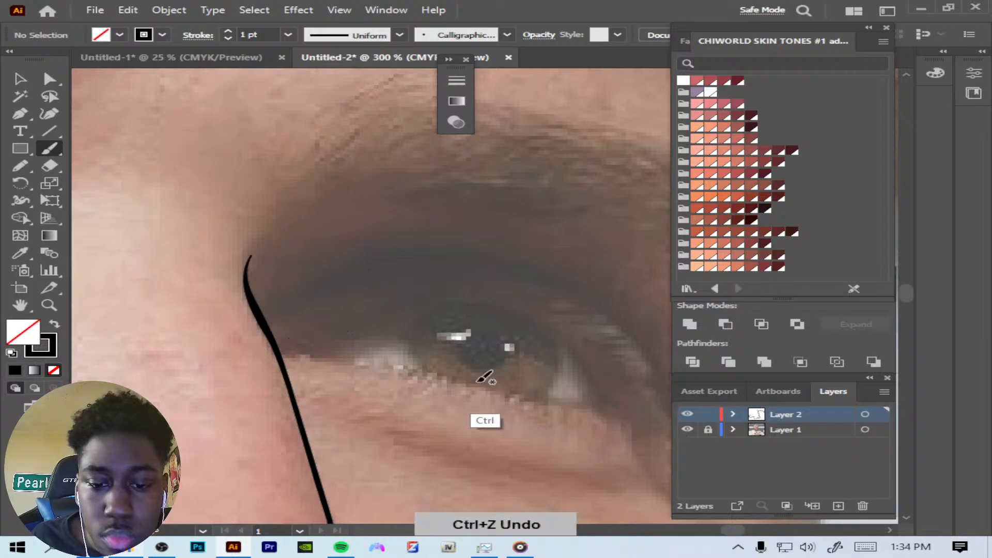
pyautogui.moveTo(287, 353)
pyautogui.mouseDown()
pyautogui.moveTo(432, 313)
pyautogui.moveTo(511, 315)
pyautogui.moveTo(565, 338)
pyautogui.moveTo(609, 405)
pyautogui.mouseUp()
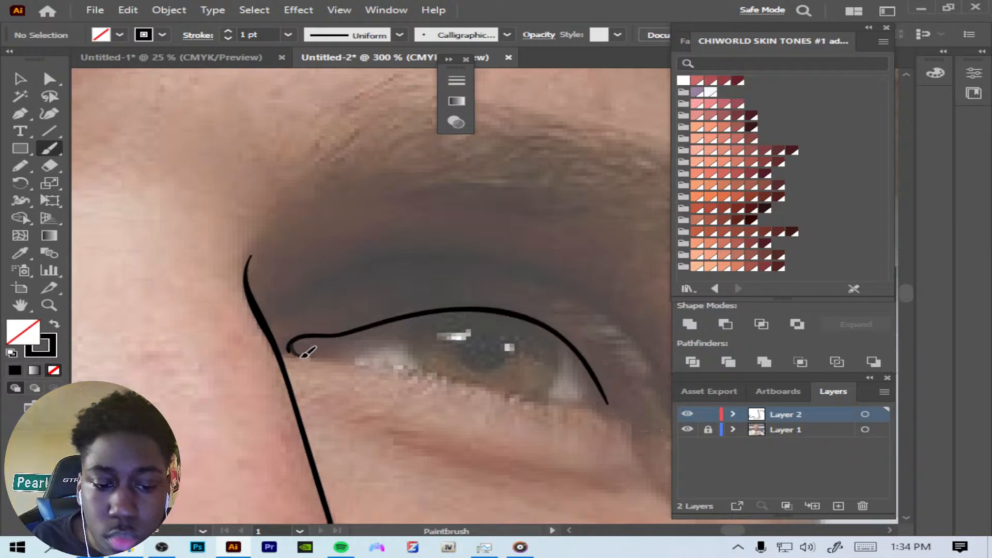
# Step: Complete the far eye's outline with brush strokes for the lower lid, the inner corner divider and both iris edges
pyautogui.moveTo(361, 361)
pyautogui.mouseDown()
pyautogui.moveTo(518, 399)
pyautogui.moveTo(583, 401)
pyautogui.mouseUp()
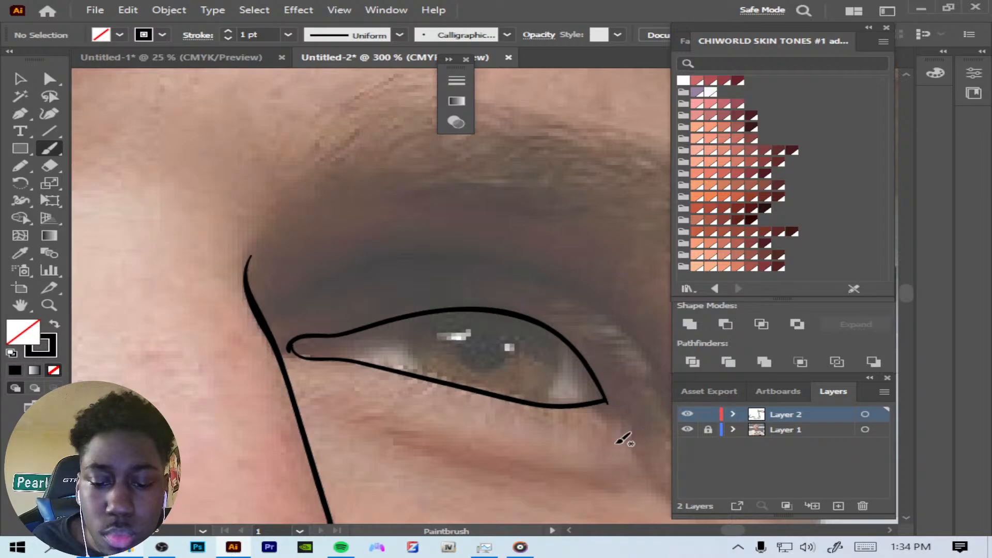
pyautogui.hotkey('ctrl', '+')
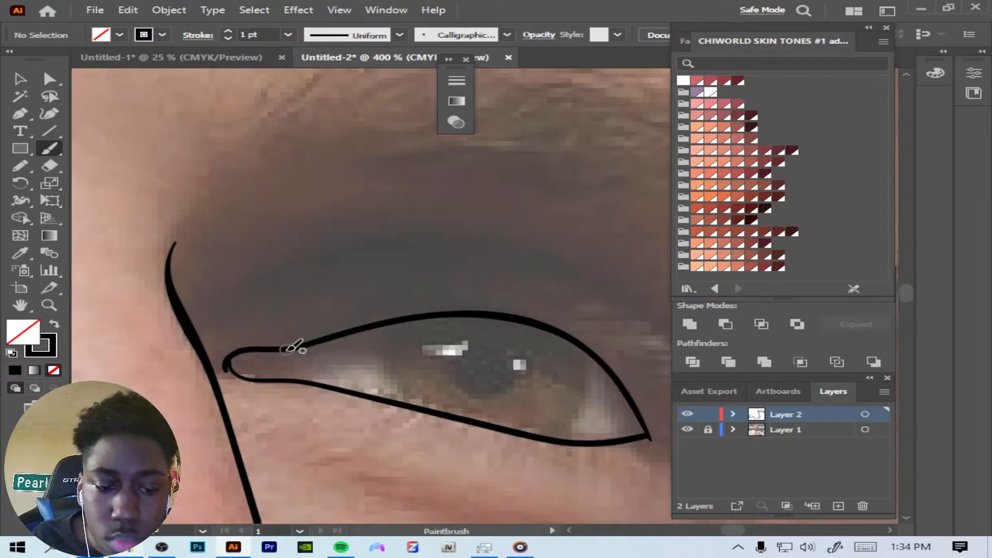
pyautogui.moveTo(285, 351)
pyautogui.mouseDown()
pyautogui.moveTo(289, 370)
pyautogui.moveTo(328, 381)
pyautogui.mouseUp()
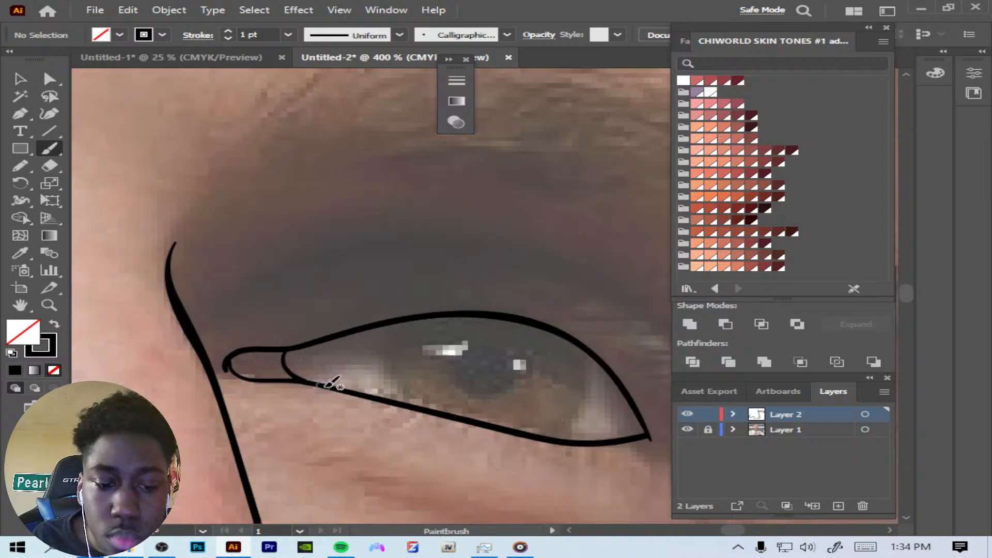
pyautogui.click(520, 547)
pyautogui.click(520, 548)
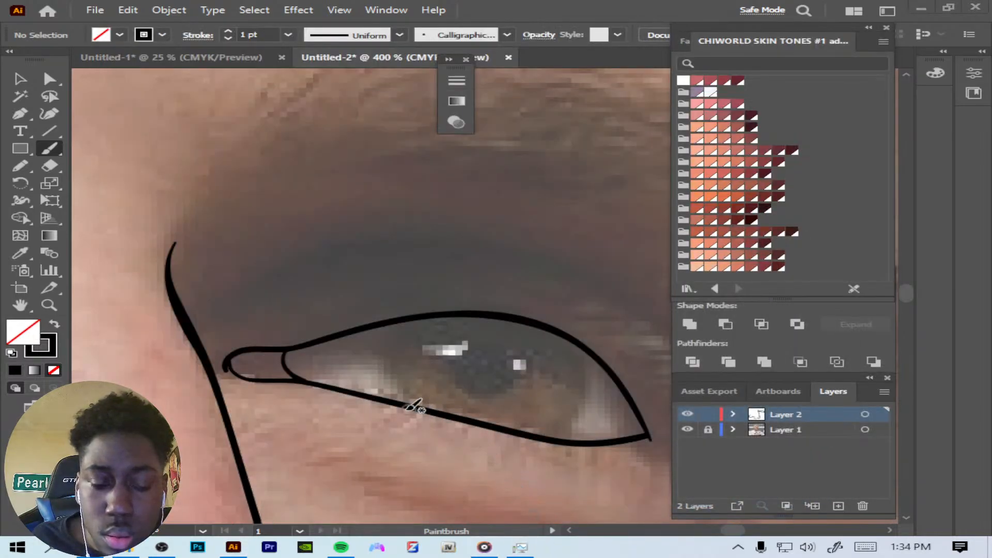
pyautogui.moveTo(412, 407)
pyautogui.mouseDown()
pyautogui.moveTo(387, 363)
pyautogui.moveTo(400, 326)
pyautogui.moveTo(423, 312)
pyautogui.mouseUp()
pyautogui.moveTo(544, 440)
pyautogui.mouseDown()
pyautogui.moveTo(586, 412)
pyautogui.moveTo(600, 354)
pyautogui.mouseUp()
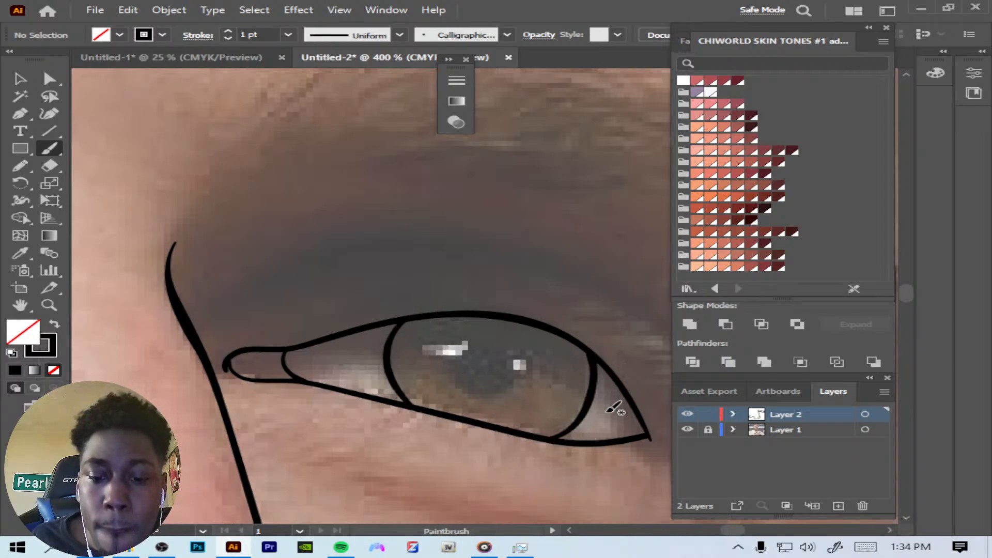
# Step: Draw the creases above, below and beside the far eye with thin strokes and check them with Layer 1 hidden
pyautogui.hotkey('ctrl', '-')
pyautogui.hotkey('ctrl', '-')
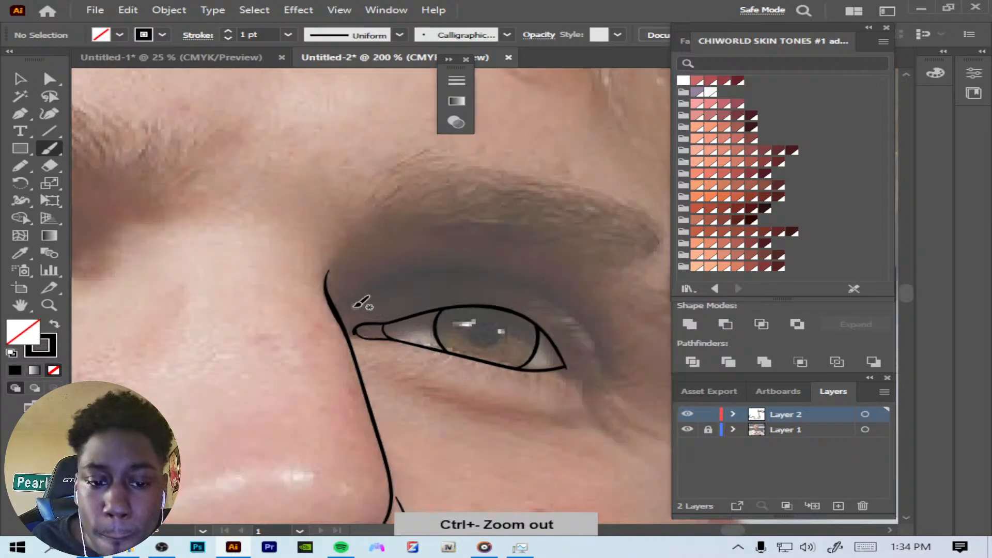
pyautogui.moveTo(421, 278); pyautogui.dragTo(454, 294)
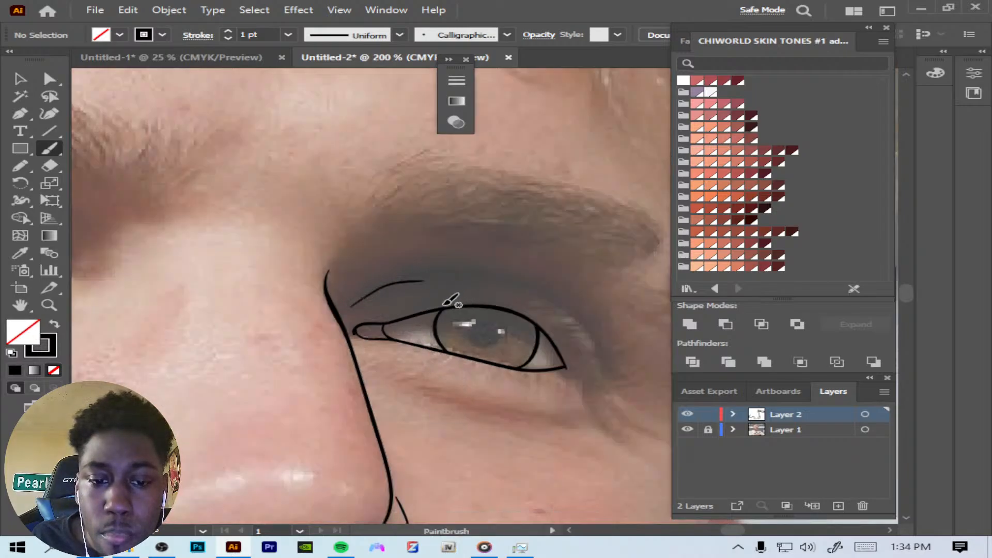
pyautogui.hotkey('ctrl', 'z')
pyautogui.moveTo(355, 310)
pyautogui.mouseDown()
pyautogui.moveTo(372, 293)
pyautogui.moveTo(447, 265)
pyautogui.moveTo(532, 280)
pyautogui.moveTo(574, 297)
pyautogui.moveTo(603, 370)
pyautogui.mouseUp()
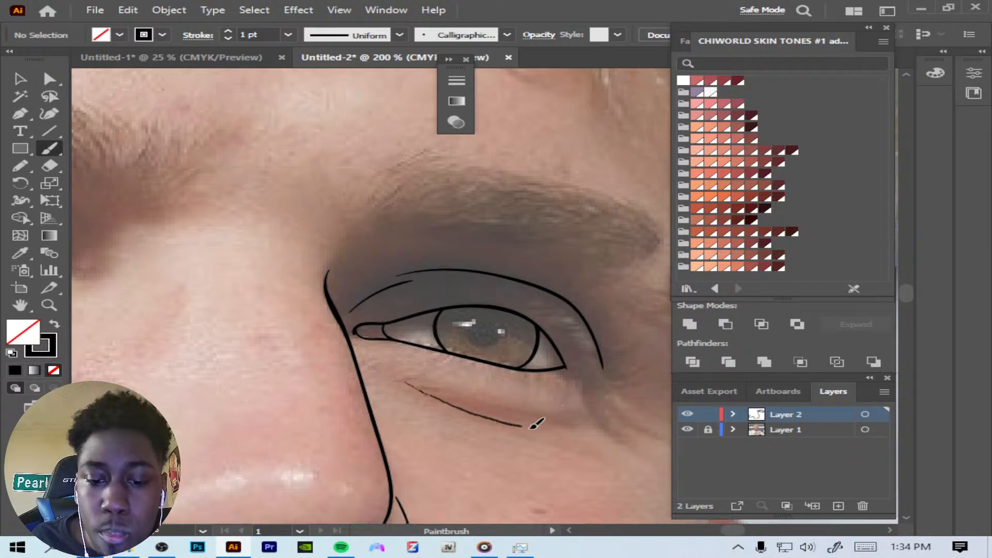
pyautogui.hotkey('ctrl', '-')
pyautogui.hotkey('ctrl', '-')
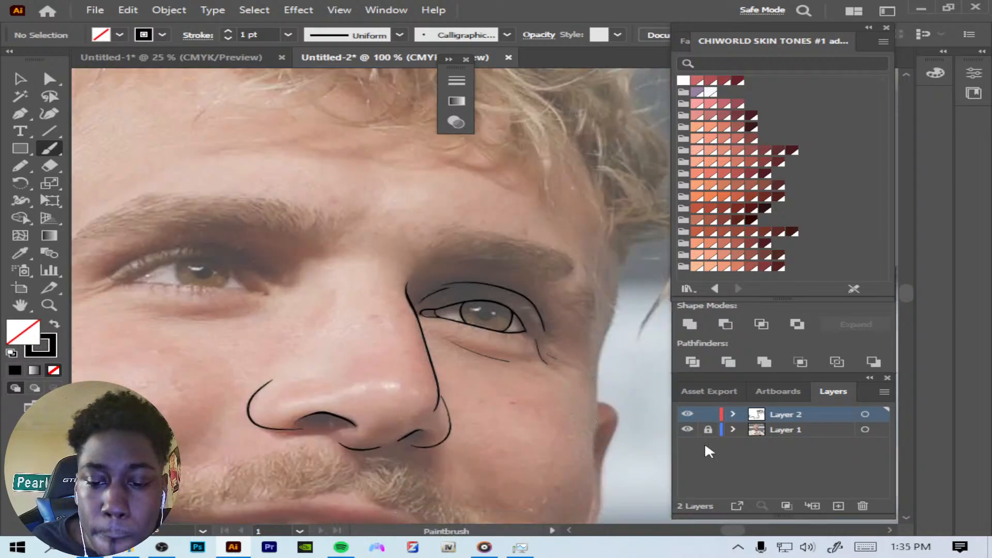
pyautogui.click(687, 430)
pyautogui.click(687, 430)
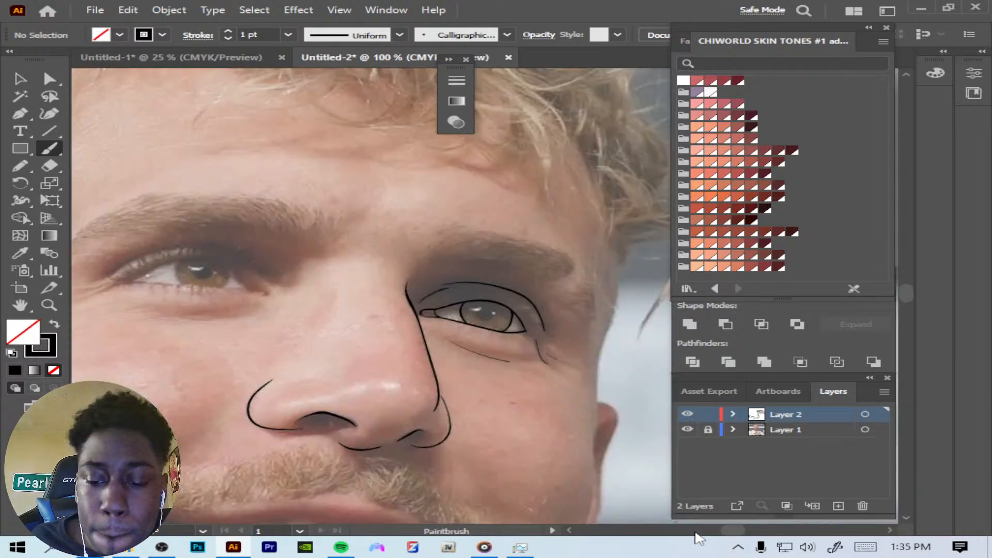
# Step: Trace the near eye's upper lid, redoing the first attempt, and close the shape with a lower lid stroke back to the outer corner
pyautogui.hotkey('ctrl', '+')
pyautogui.hotkey('ctrl', '+')
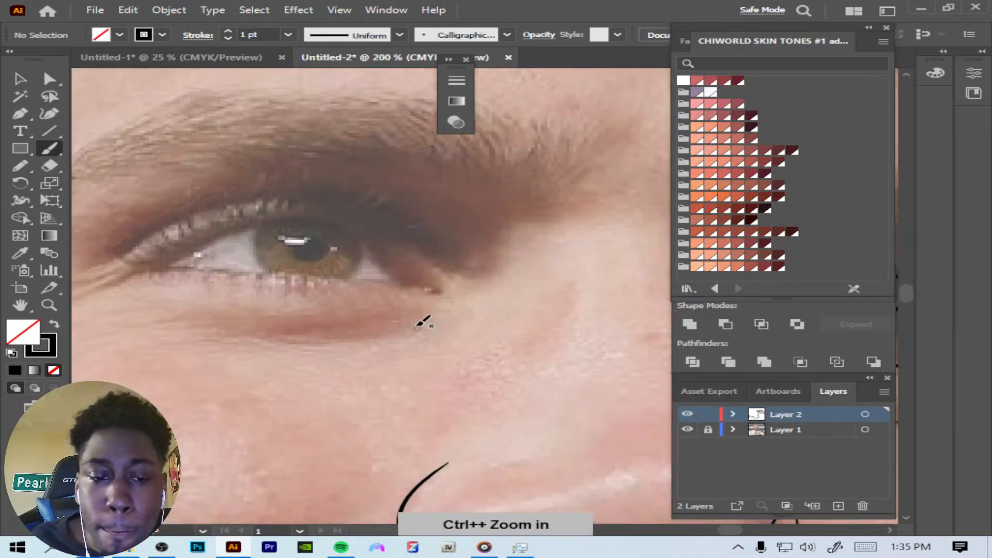
pyautogui.hotkey('ctrl', '+')
pyautogui.hscroll(-3, 728, 532)
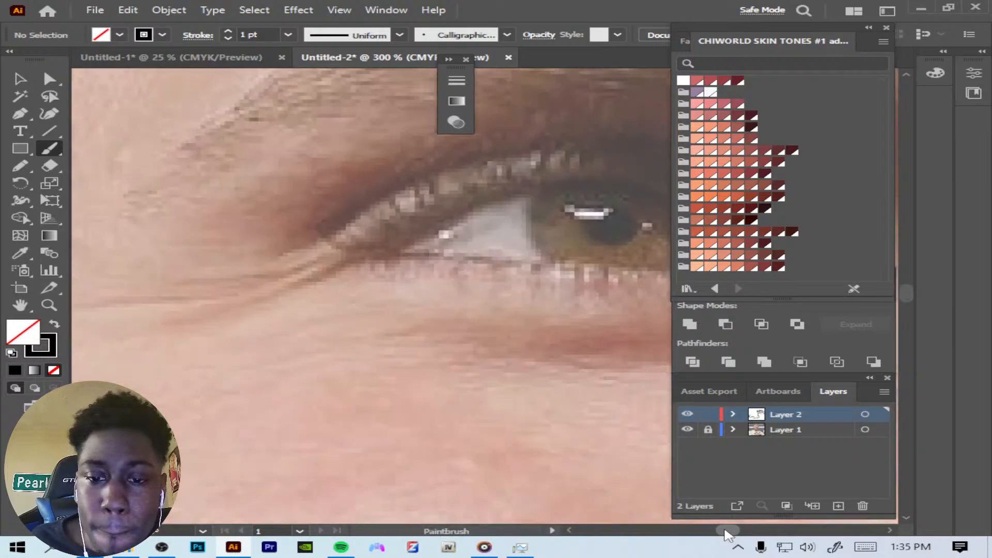
pyautogui.moveTo(725, 530); pyautogui.dragTo(728, 531)
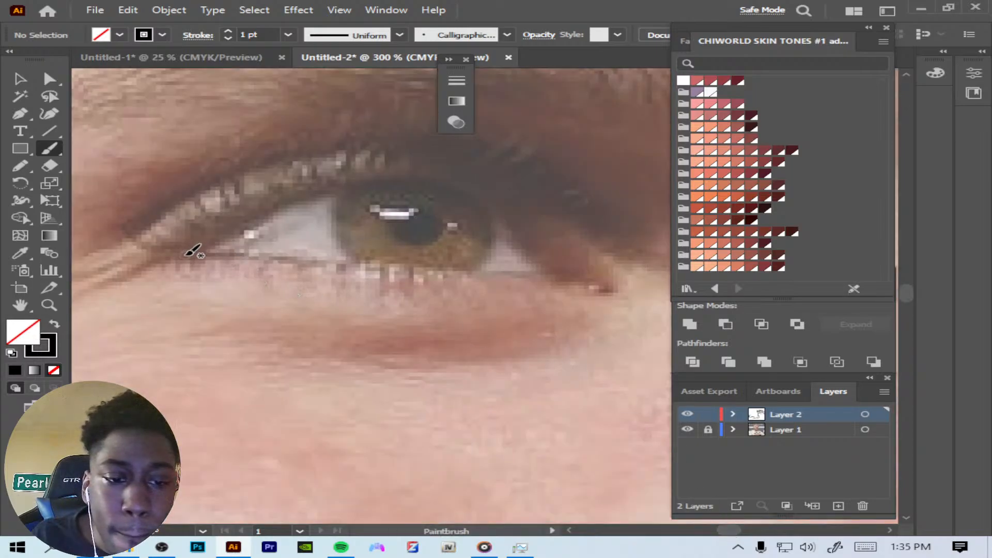
pyautogui.moveTo(187, 254)
pyautogui.mouseDown()
pyautogui.moveTo(317, 197)
pyautogui.moveTo(388, 182)
pyautogui.moveTo(471, 194)
pyautogui.moveTo(521, 243)
pyautogui.moveTo(567, 267)
pyautogui.mouseUp()
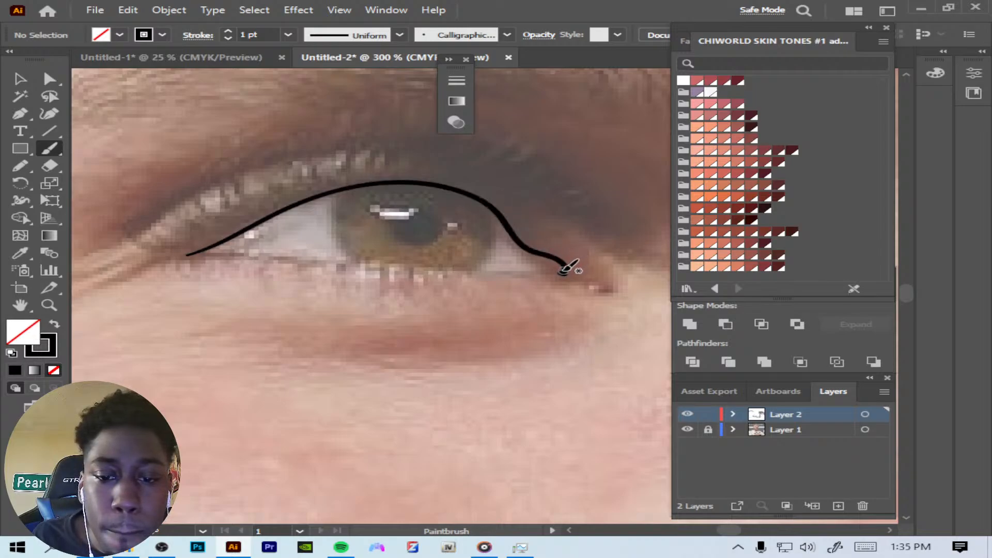
pyautogui.hotkey('ctrl', 'z')
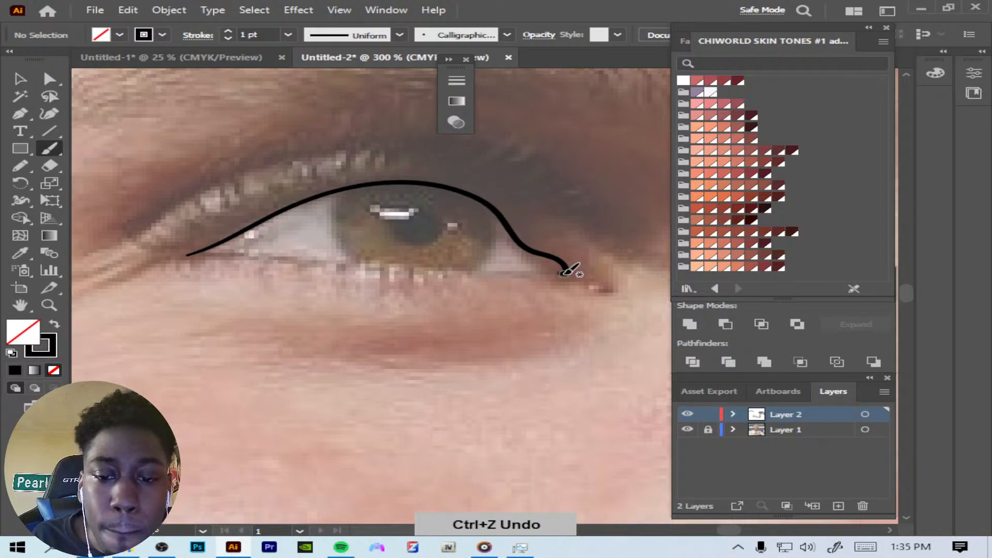
pyautogui.hotkey('ctrl', 'z')
pyautogui.moveTo(179, 251); pyautogui.dragTo(226, 238)
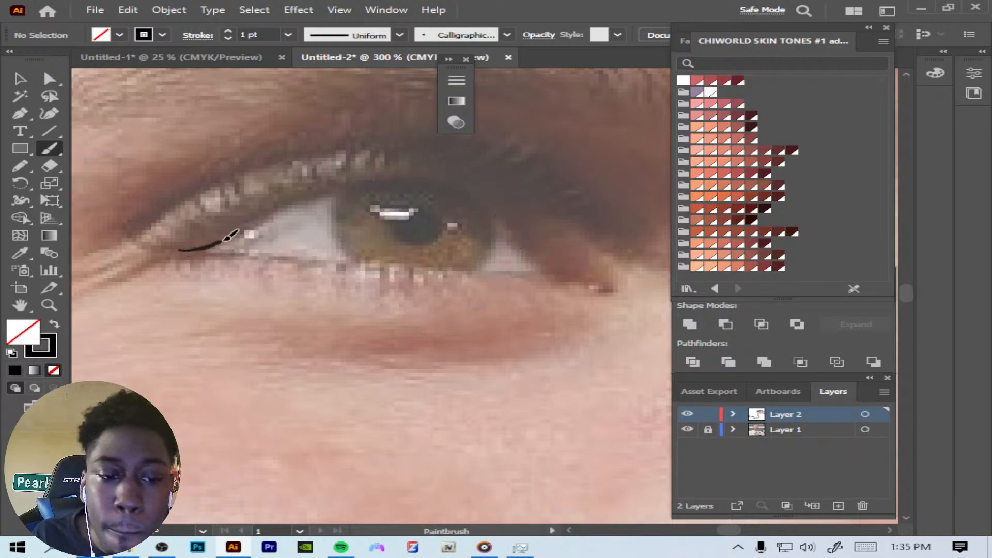
pyautogui.moveTo(275, 211)
pyautogui.mouseDown()
pyautogui.moveTo(372, 186)
pyautogui.moveTo(444, 192)
pyautogui.moveTo(495, 215)
pyautogui.moveTo(556, 283)
pyautogui.mouseUp()
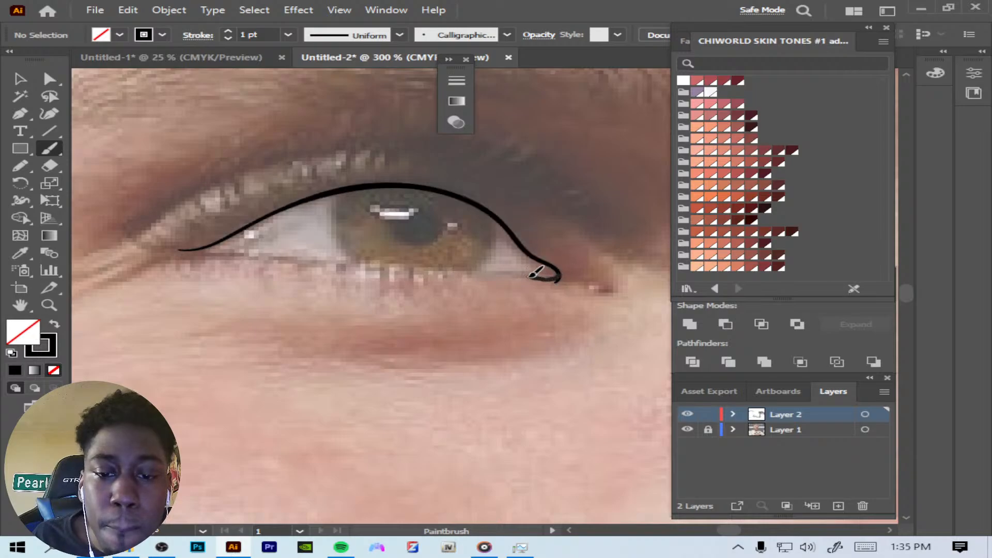
pyautogui.moveTo(503, 268); pyautogui.dragTo(207, 248)
# Step: Draw both curved edges of the near eye's iris between the lids and check the line work with Layer 1 hidden
pyautogui.moveTo(337, 193)
pyautogui.mouseDown()
pyautogui.moveTo(342, 235)
pyautogui.moveTo(399, 263)
pyautogui.mouseUp()
pyautogui.hotkey('ctrl', 'z')
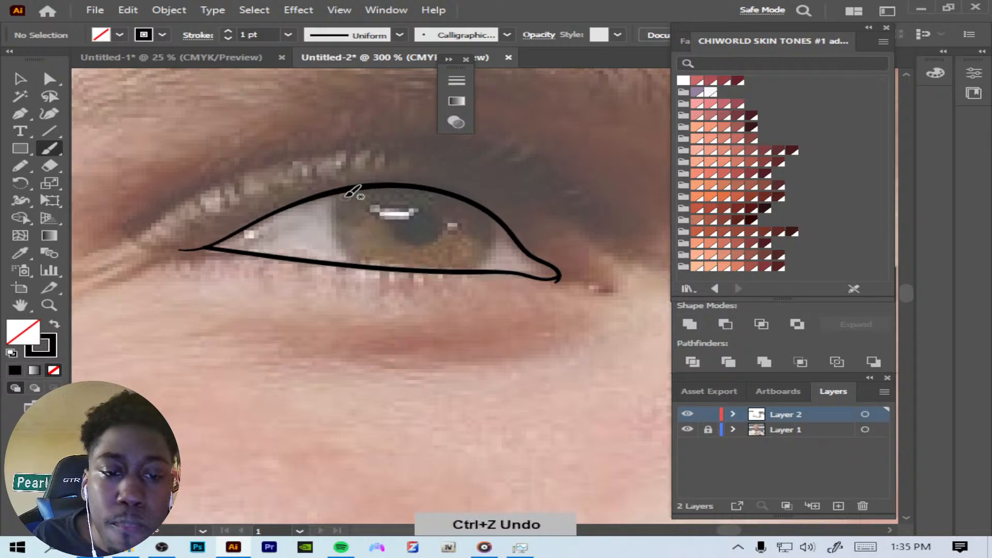
pyautogui.moveTo(348, 190)
pyautogui.mouseDown()
pyautogui.moveTo(330, 232)
pyautogui.moveTo(383, 265)
pyautogui.mouseUp()
pyautogui.moveTo(479, 265)
pyautogui.mouseDown()
pyautogui.moveTo(504, 229)
pyautogui.moveTo(496, 205)
pyautogui.mouseUp()
pyautogui.hotkey('ctrl', '-')
pyautogui.hotkey('ctrl', '-')
pyautogui.hotkey('ctrl', '-')
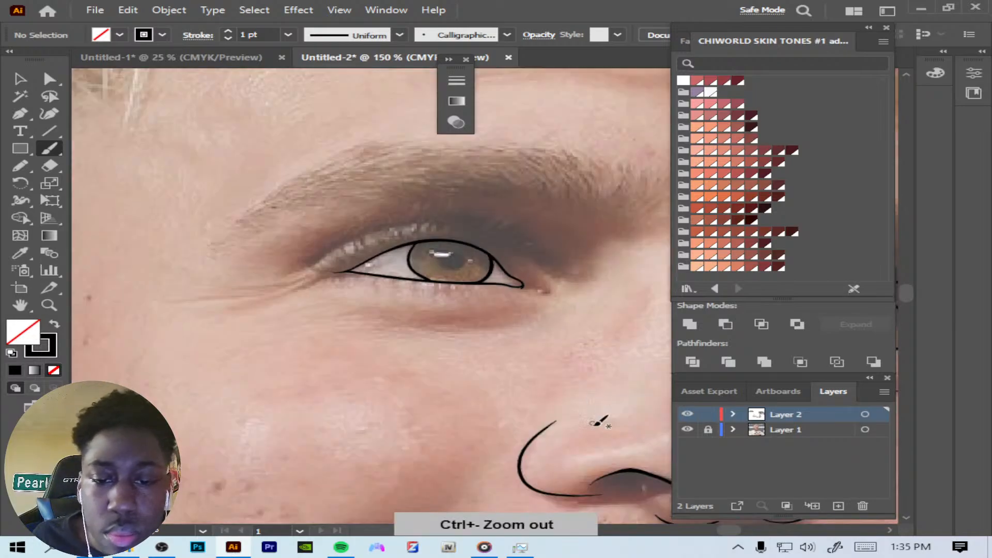
pyautogui.hotkey('ctrl', '-')
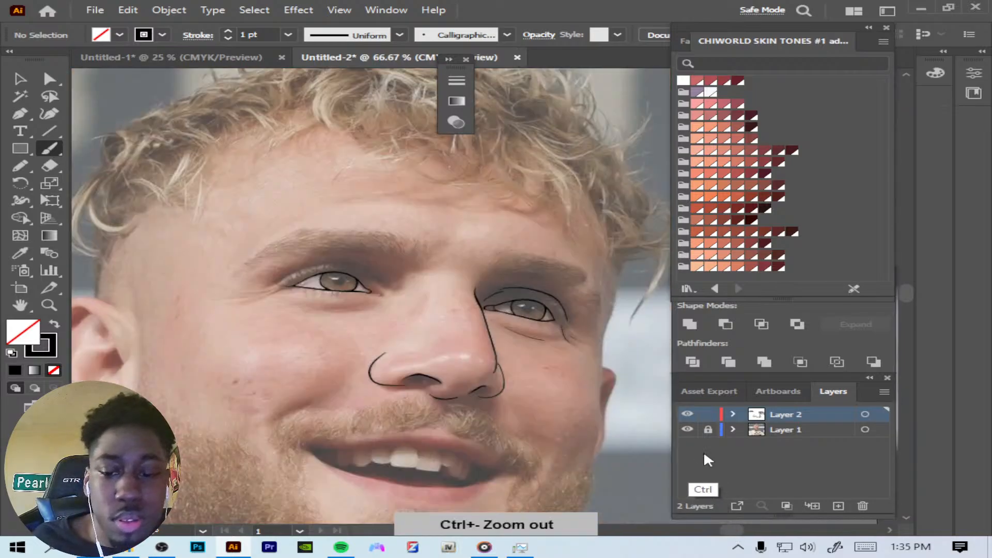
pyautogui.hotkey('ctrl', '-')
pyautogui.keyDown('ctrl'); pyautogui.click(687, 429); pyautogui.keyUp('ctrl')
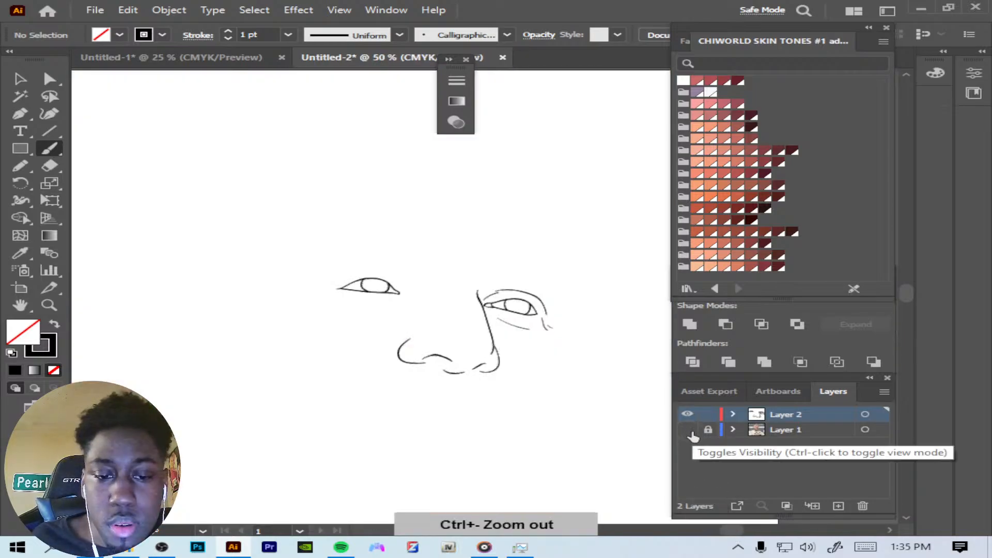
pyautogui.keyDown('ctrl'); pyautogui.click(688, 431); pyautogui.keyUp('ctrl')
# Step: Draw the crease above the near eye as a short inner stroke and a long outer stroke, redoing the long one
pyautogui.hotkey('ctrl', '+')
pyautogui.hotkey('ctrl', '+')
pyautogui.hotkey('ctrl', '+')
pyautogui.hotkey('ctrl', '+')
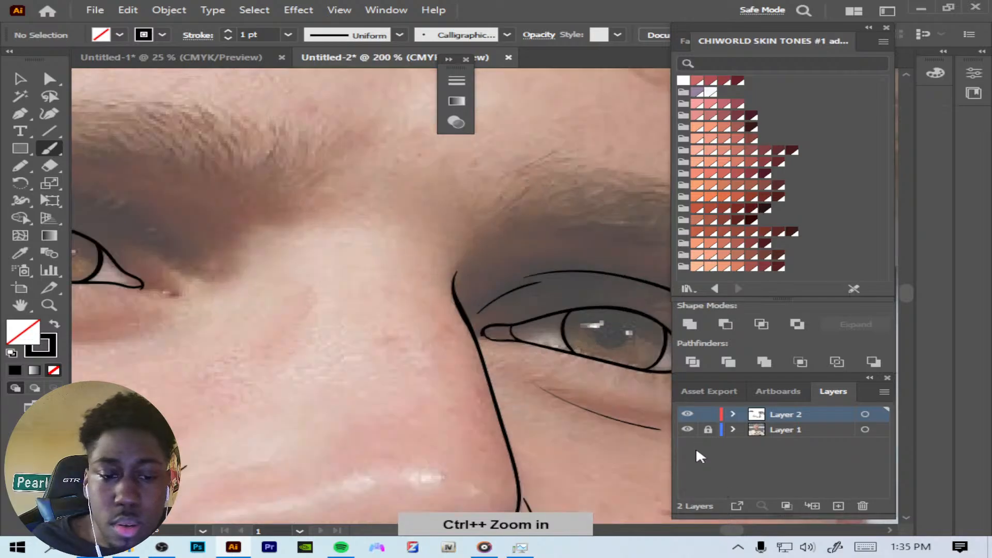
pyautogui.moveTo(739, 532); pyautogui.dragTo(733, 525)
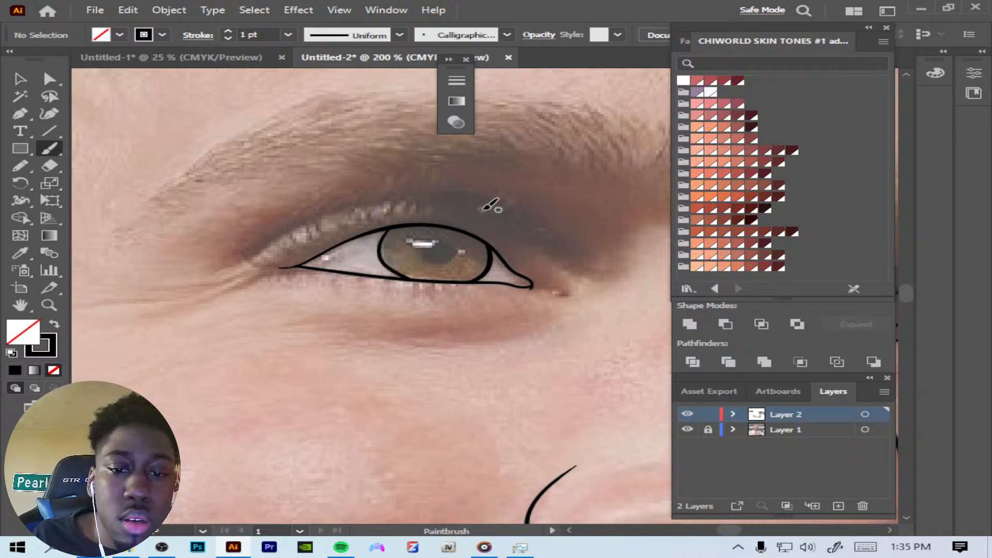
pyautogui.moveTo(527, 222); pyautogui.dragTo(575, 274)
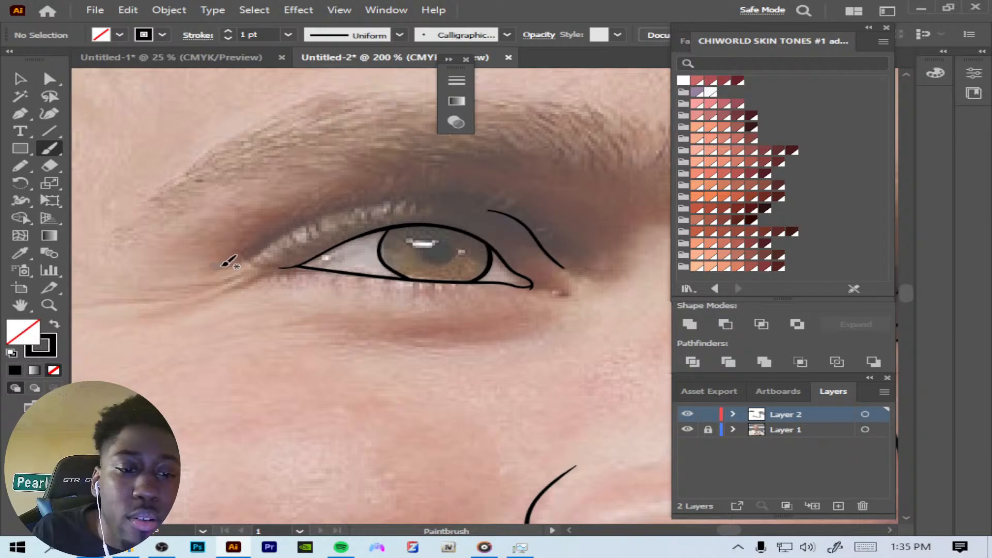
pyautogui.moveTo(321, 215)
pyautogui.mouseDown()
pyautogui.moveTo(380, 197)
pyautogui.moveTo(475, 194)
pyautogui.mouseUp()
pyautogui.hotkey('ctrl', 'z')
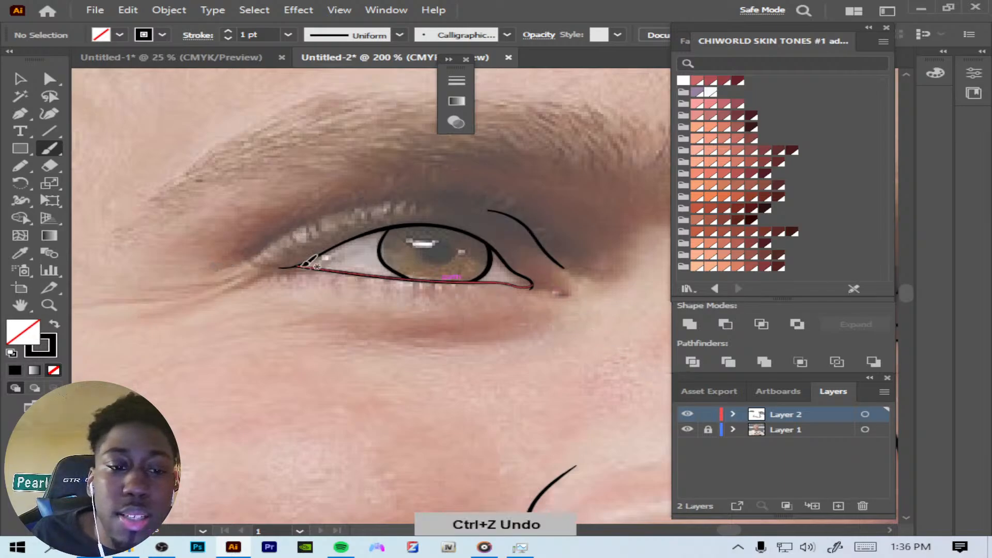
pyautogui.moveTo(216, 266)
pyautogui.mouseDown()
pyautogui.moveTo(331, 206)
pyautogui.moveTo(395, 187)
pyautogui.moveTo(497, 203)
pyautogui.mouseUp()
pyautogui.hotkey('ctrl', 'shift', 'a')
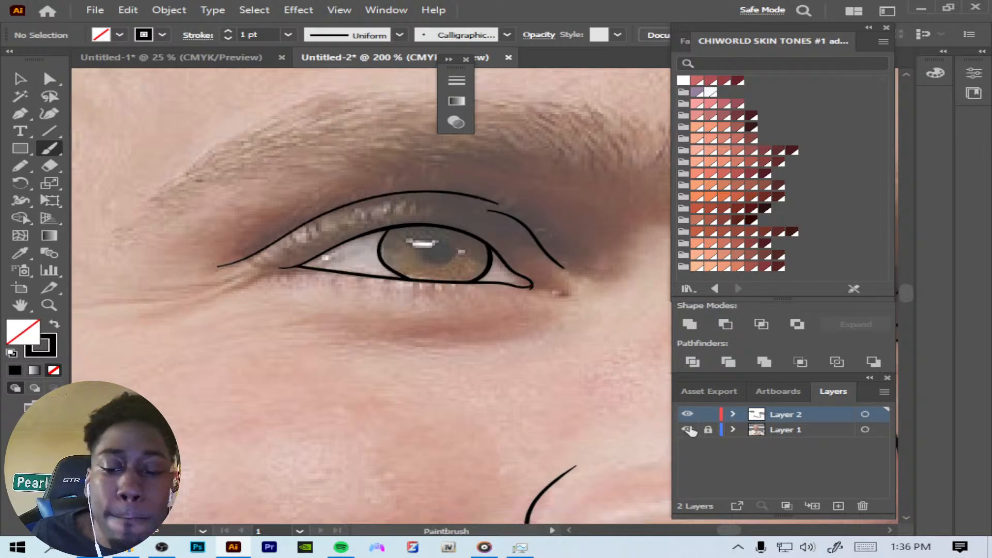
# Step: Examine the eye and nose outlines without the photo by hiding Layer 1, and show the layer again
pyautogui.click(687, 429)
pyautogui.hotkey('ctrl', '-')
pyautogui.hotkey('ctrl', '-')
pyautogui.hotkey('ctrl', '-')
pyautogui.hotkey('ctrl', '-')
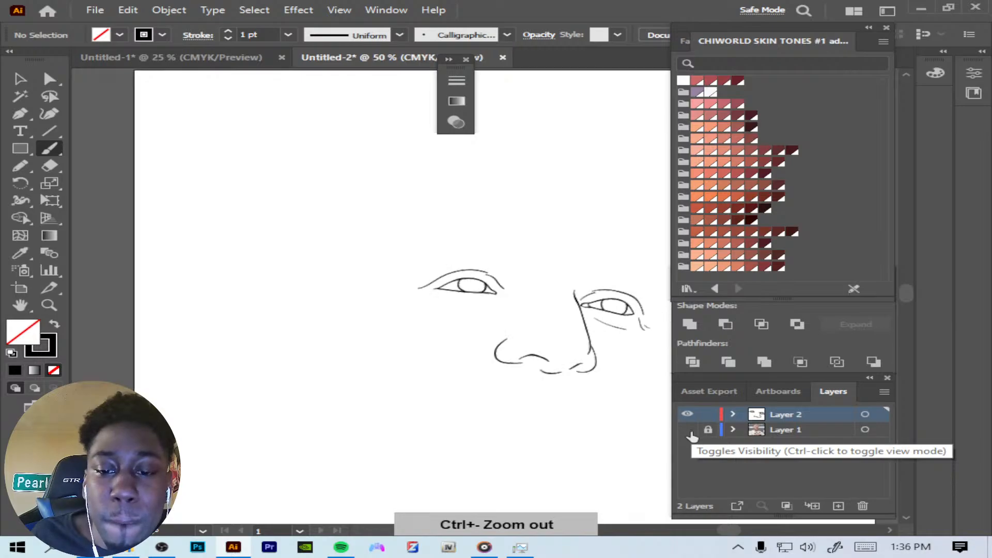
pyautogui.click(688, 430)
pyautogui.click(689, 430)
pyautogui.hotkey('ctrl', '+')
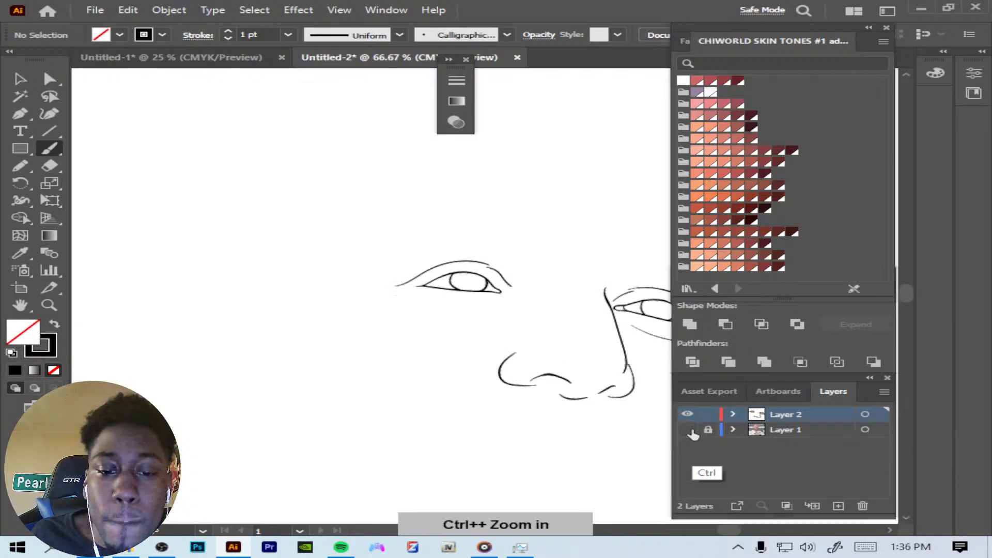
pyautogui.hotkey('ctrl', '+')
pyautogui.hotkey('ctrl', '+')
pyautogui.click(689, 430)
# Step: Add a short divider at the near eye's inner corner and a thin fold line beneath the eye
pyautogui.hotkey('ctrl', '+')
pyautogui.hotkey('ctrl', '+')
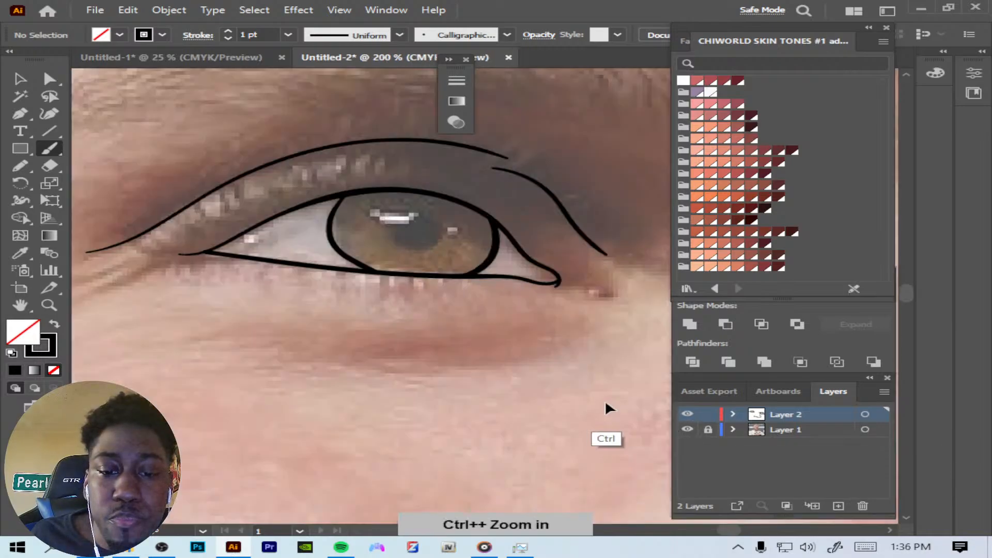
pyautogui.hotkey('ctrl', '+')
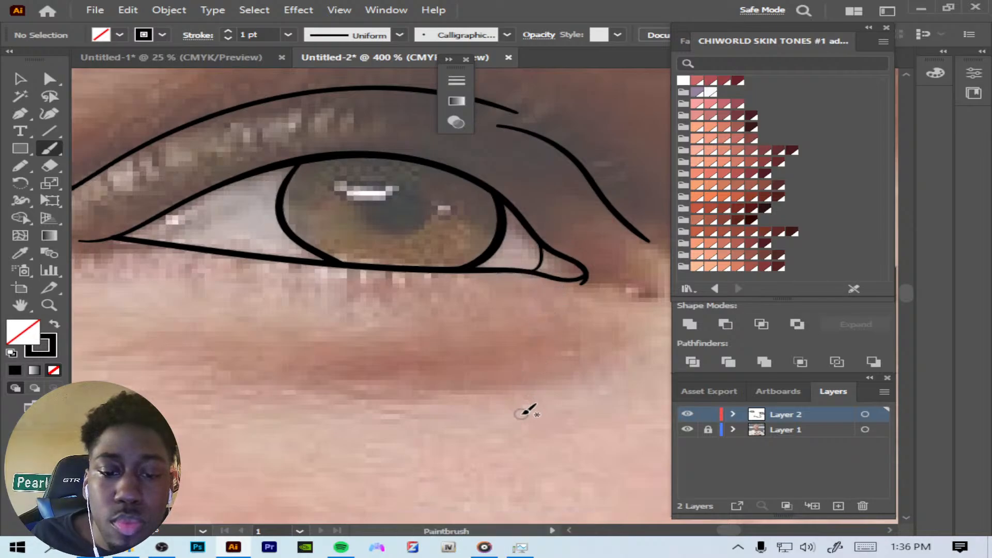
pyautogui.hotkey('ctrl', '-')
pyautogui.moveTo(377, 364); pyautogui.dragTo(568, 332)
# Step: Add short crease strokes on the nose bridge and between the eyebrows, undoing unsatisfactory ones, and check them with Layer 1 hidden
pyautogui.hotkey('ctrl', '-')
pyautogui.hotkey('ctrl', '-')
pyautogui.hotkey('ctrl', '-')
pyautogui.hotkey('ctrl', '-')
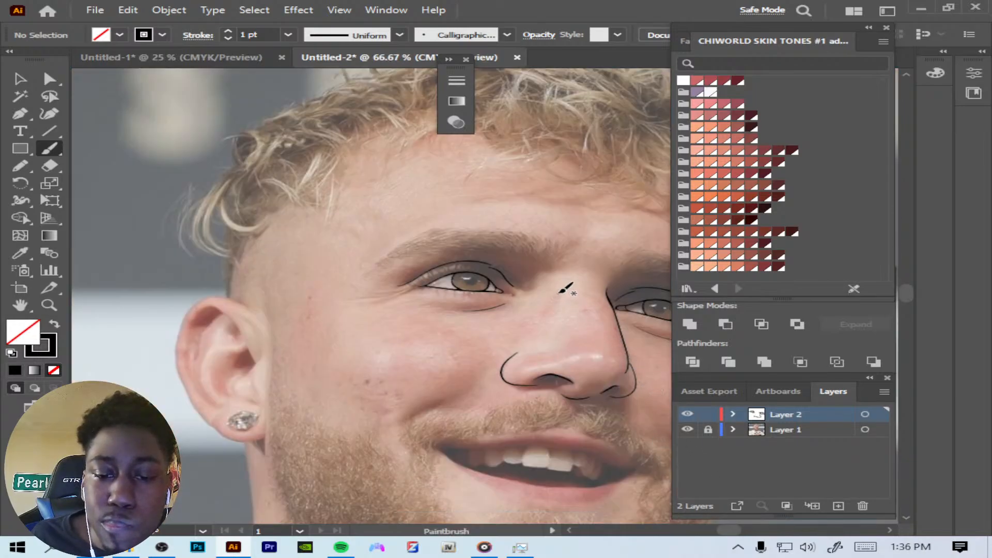
pyautogui.hotkey('ctrl', 'z')
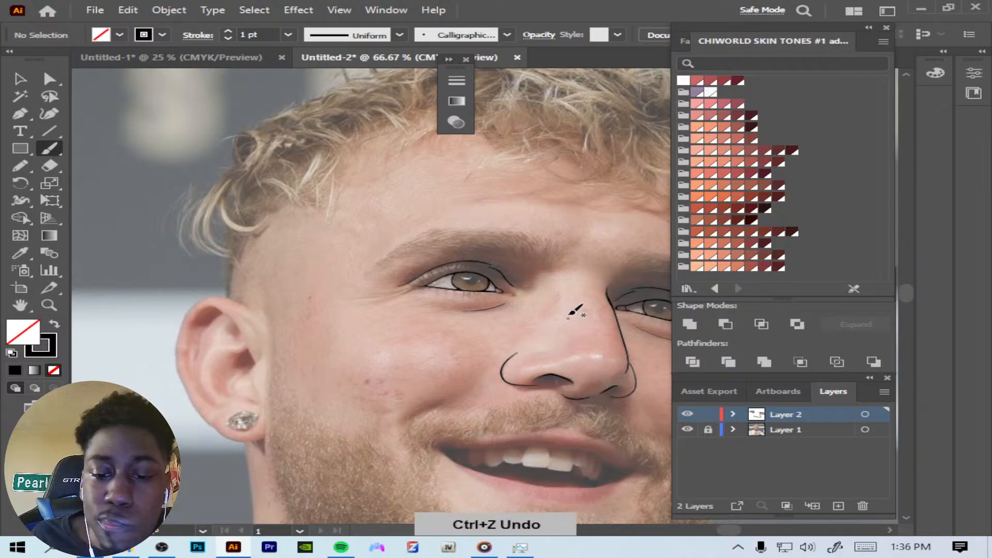
pyautogui.click(687, 429)
pyautogui.click(687, 429)
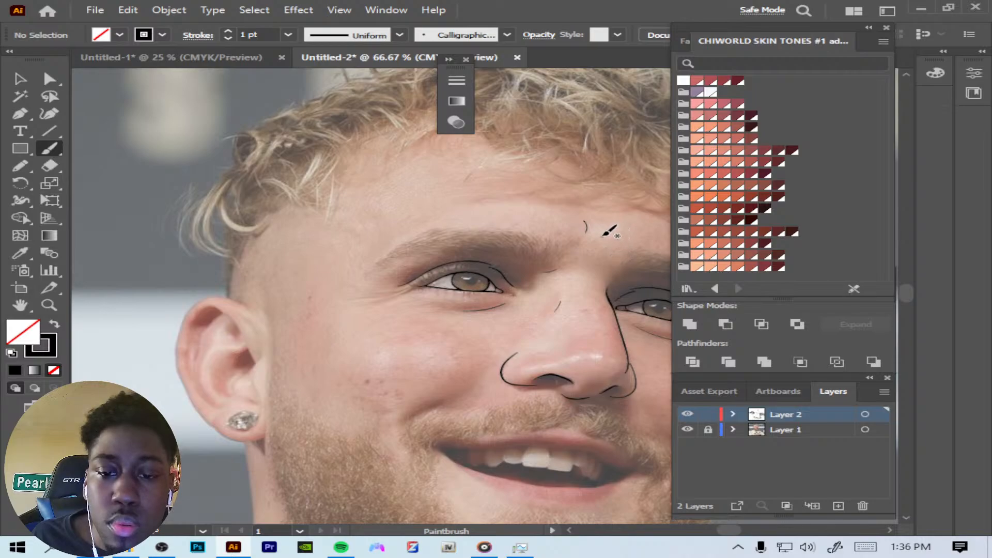
pyautogui.hotkey('ctrl', 'z')
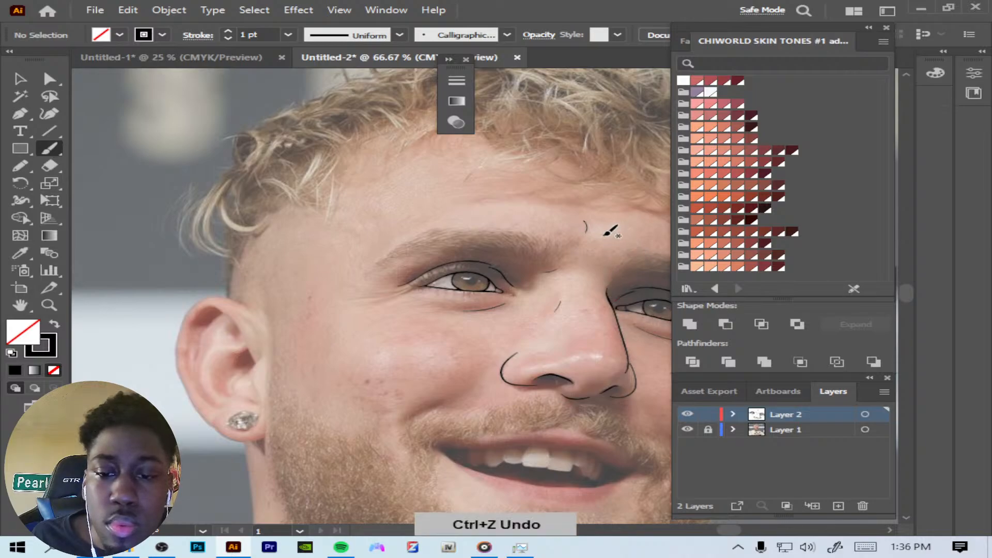
pyautogui.click(688, 429)
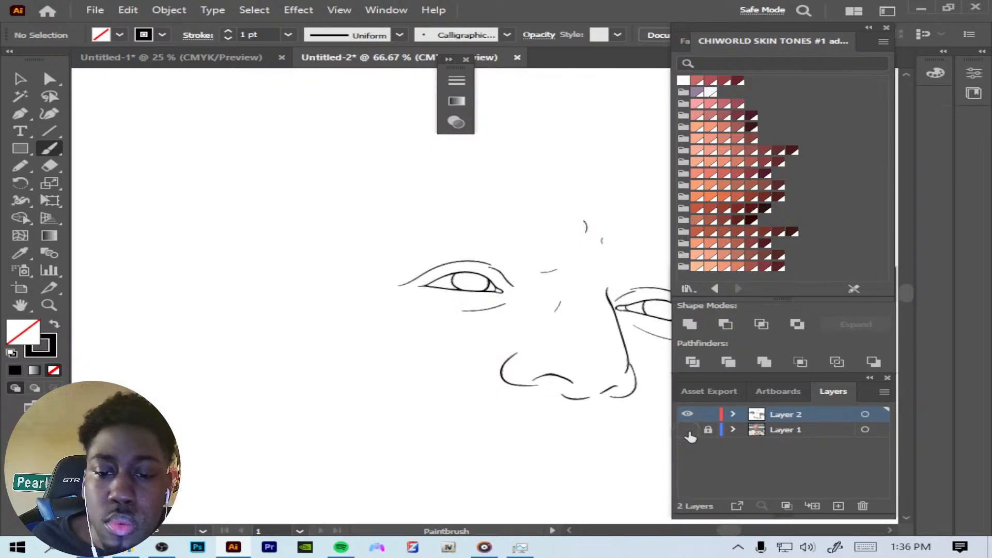
# Step: Show Layer 1 again and draw thin crease strokes across the forehead above the eyebrows
pyautogui.click(688, 430)
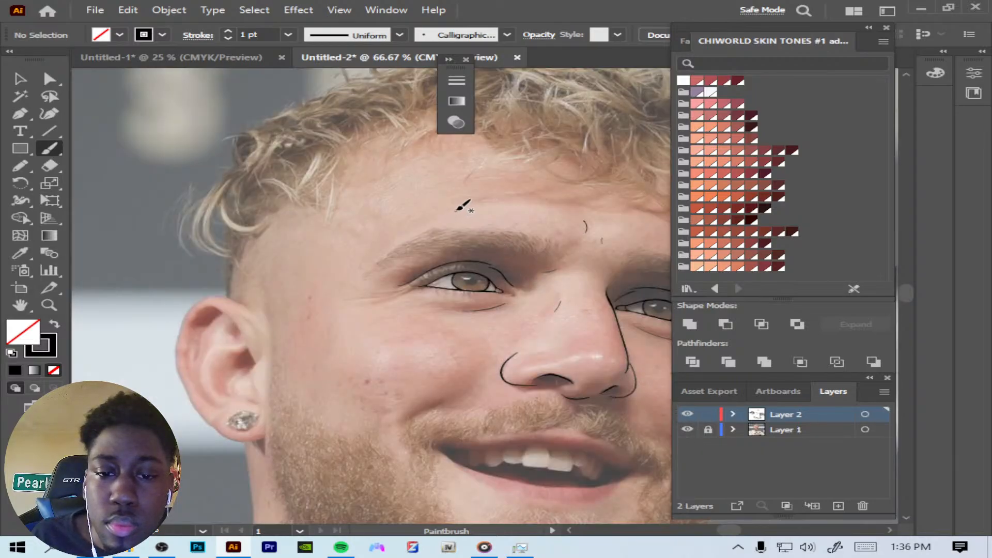
pyautogui.moveTo(481, 200); pyautogui.dragTo(528, 198)
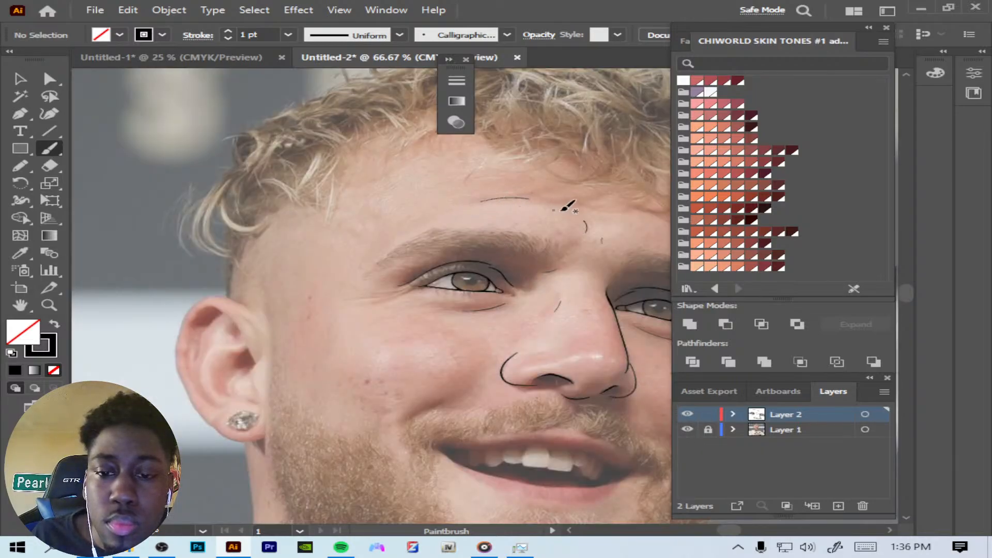
pyautogui.moveTo(625, 211); pyautogui.dragTo(626, 210)
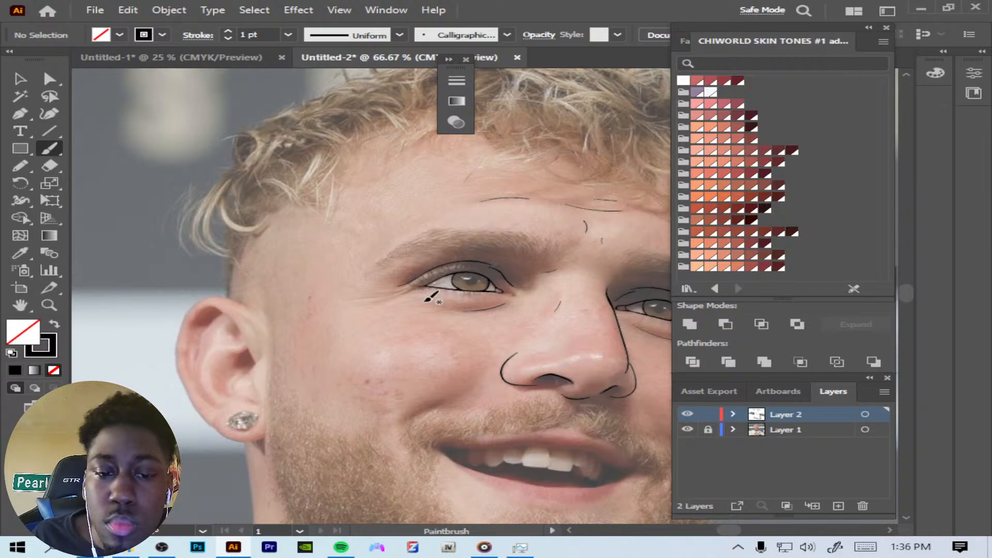
# Step: Add a short fold line at the near eye's outer corner and check the outlines with Layer 1 briefly hidden
pyautogui.hotkey('ctrl', '+')
pyautogui.hotkey('ctrl', '+')
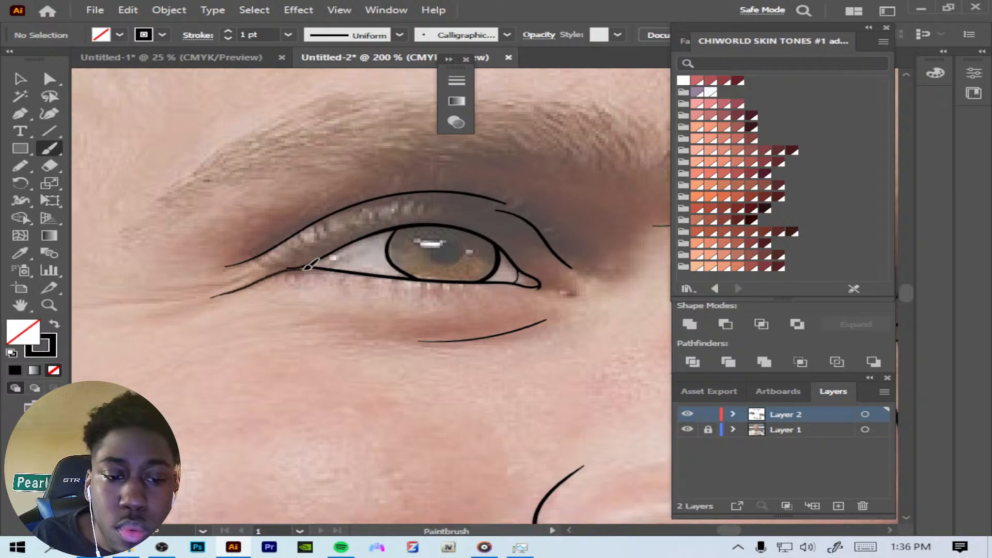
pyautogui.moveTo(197, 290); pyautogui.dragTo(225, 286)
pyautogui.hotkey('ctrl', '-')
pyautogui.hotkey('ctrl', '-')
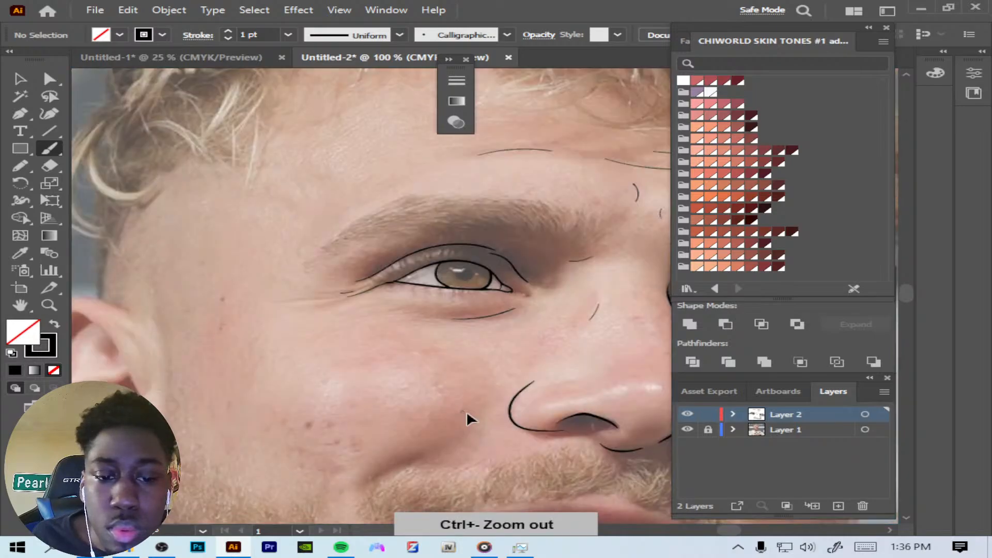
pyautogui.hotkey('ctrl', '-')
pyautogui.click(688, 429)
pyautogui.click(687, 429)
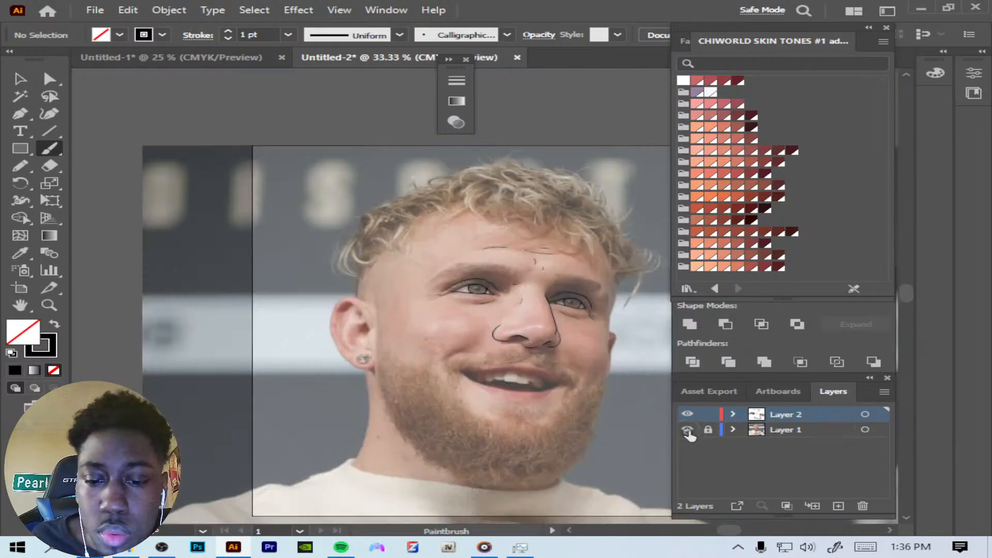
# Step: Draw a short curved mark at the near mouth corner and trace the upper lip's lower edge to the far corner
pyautogui.moveTo(731, 531); pyautogui.dragTo(730, 530)
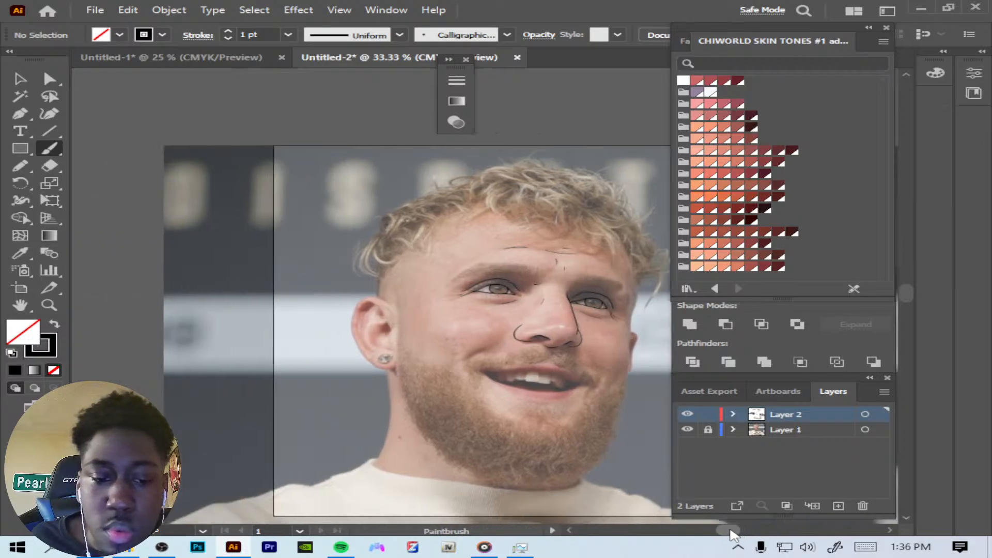
pyautogui.hotkey('ctrl', '+')
pyautogui.hotkey('ctrl', '+')
pyautogui.hotkey('ctrl', '+')
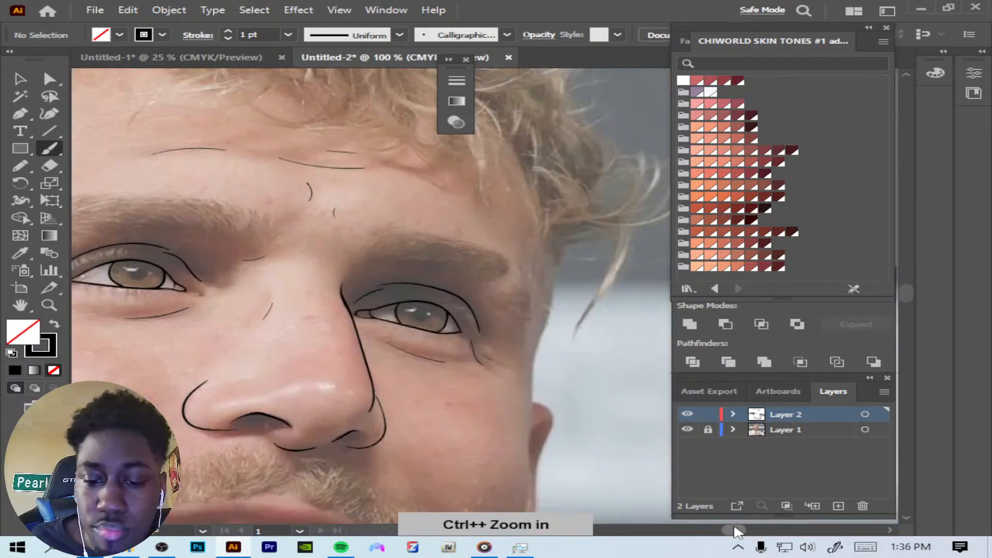
pyautogui.moveTo(736, 531); pyautogui.dragTo(730, 530)
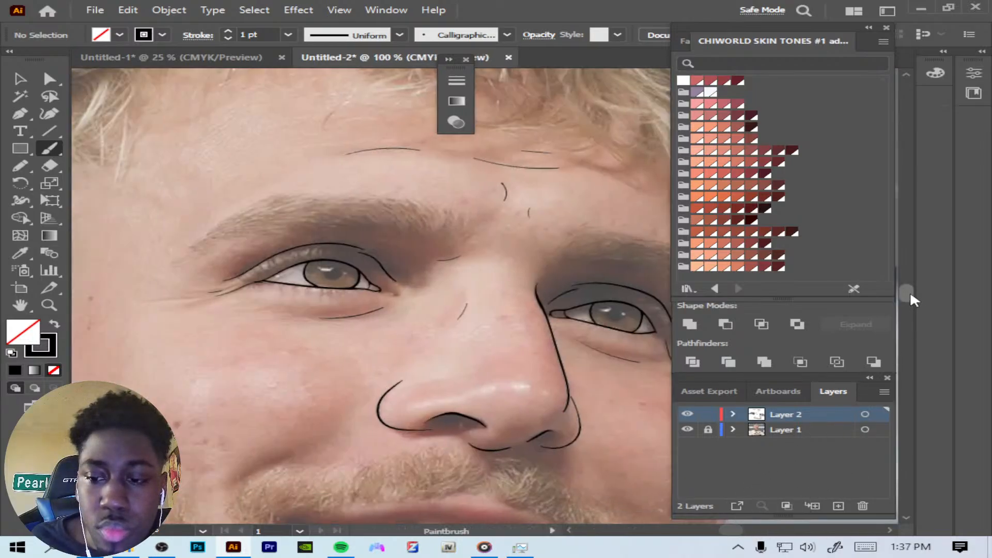
pyautogui.moveTo(909, 290); pyautogui.dragTo(907, 299)
pyautogui.hotkey('ctrl', '+')
pyautogui.hotkey('ctrl', '+')
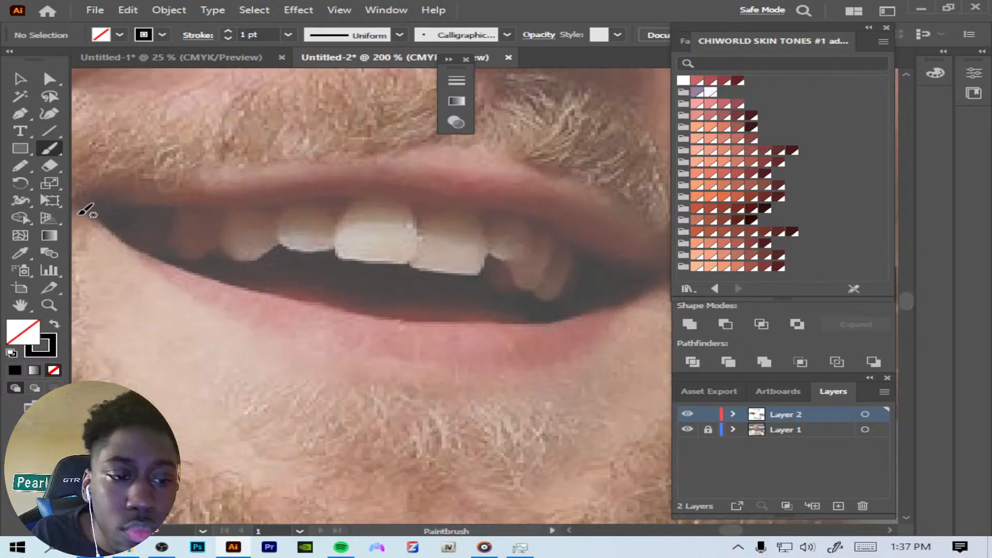
pyautogui.hotkey('ctrl', '-')
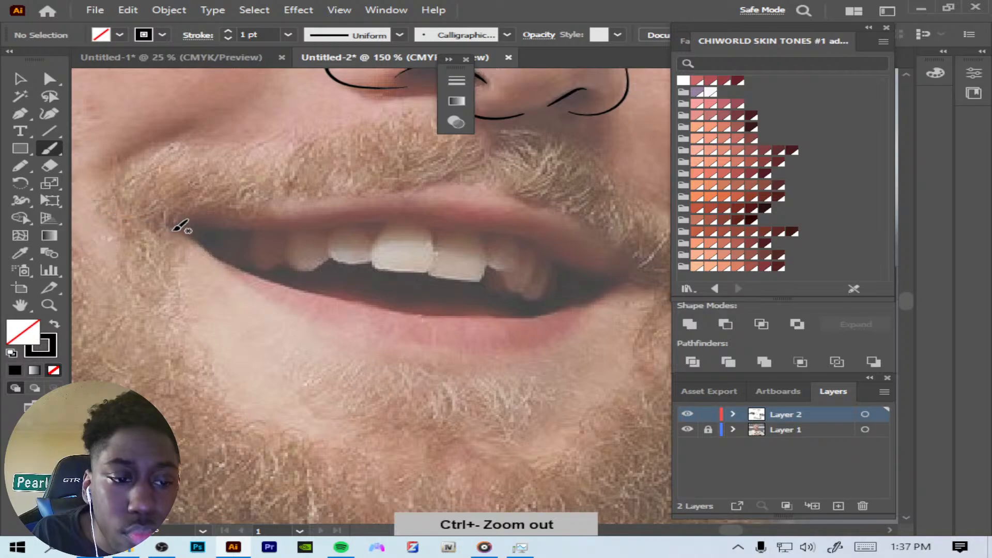
pyautogui.moveTo(176, 215); pyautogui.dragTo(180, 236)
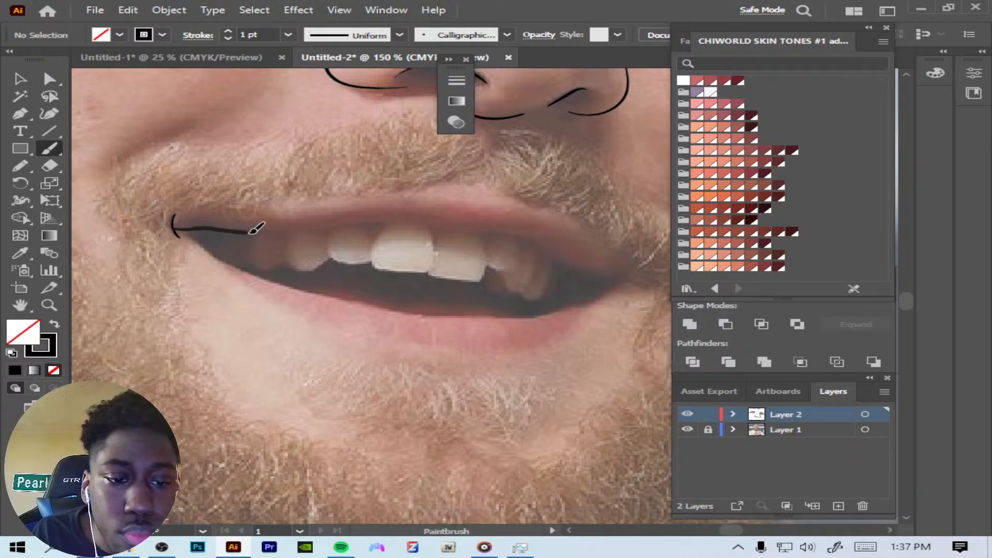
pyautogui.moveTo(250, 232)
pyautogui.mouseDown()
pyautogui.moveTo(409, 216)
pyautogui.moveTo(445, 231)
pyautogui.mouseUp()
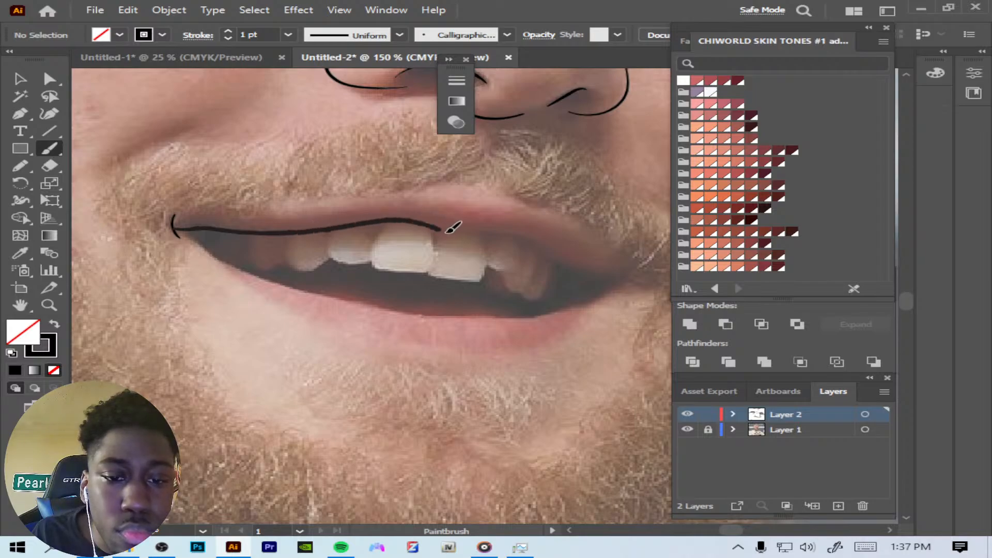
pyautogui.moveTo(527, 231); pyautogui.dragTo(551, 241)
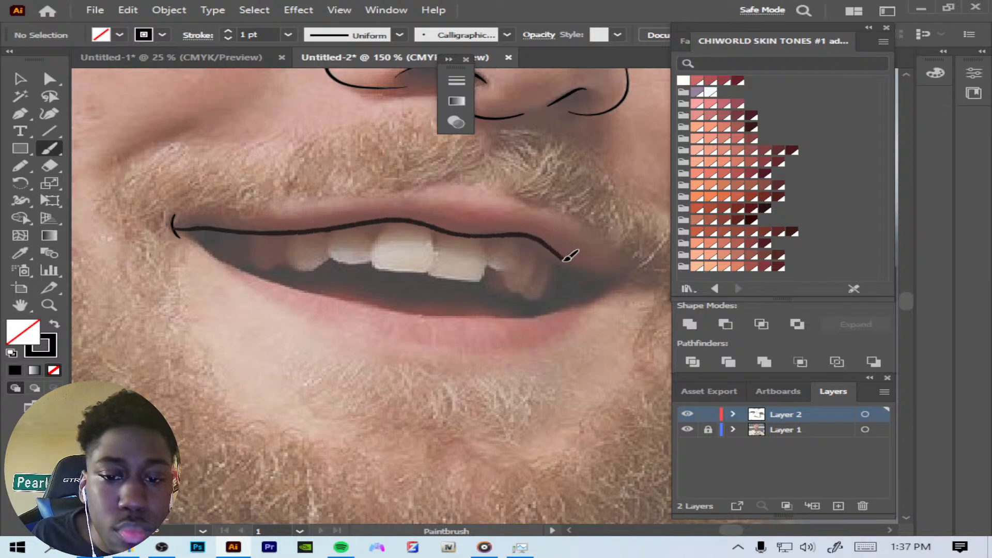
pyautogui.moveTo(623, 277); pyautogui.dragTo(650, 283)
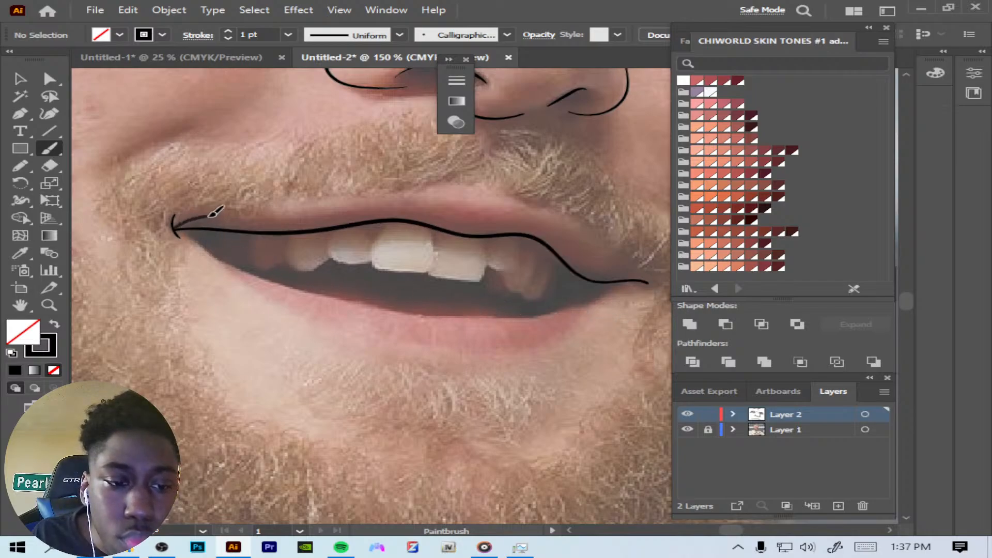
# Step: Trace the upper lip's outer contour from the near mouth corner over the cupid's bow to the far corner
pyautogui.moveTo(307, 202); pyautogui.dragTo(410, 188)
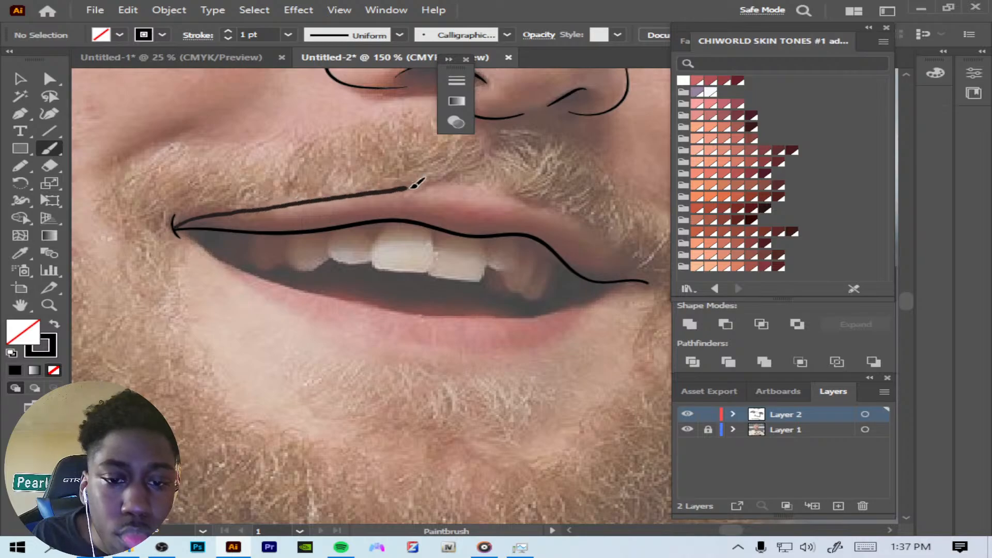
pyautogui.moveTo(470, 196)
pyautogui.mouseDown()
pyautogui.moveTo(536, 200)
pyautogui.moveTo(577, 227)
pyautogui.mouseUp()
pyautogui.moveTo(636, 265); pyautogui.dragTo(650, 282)
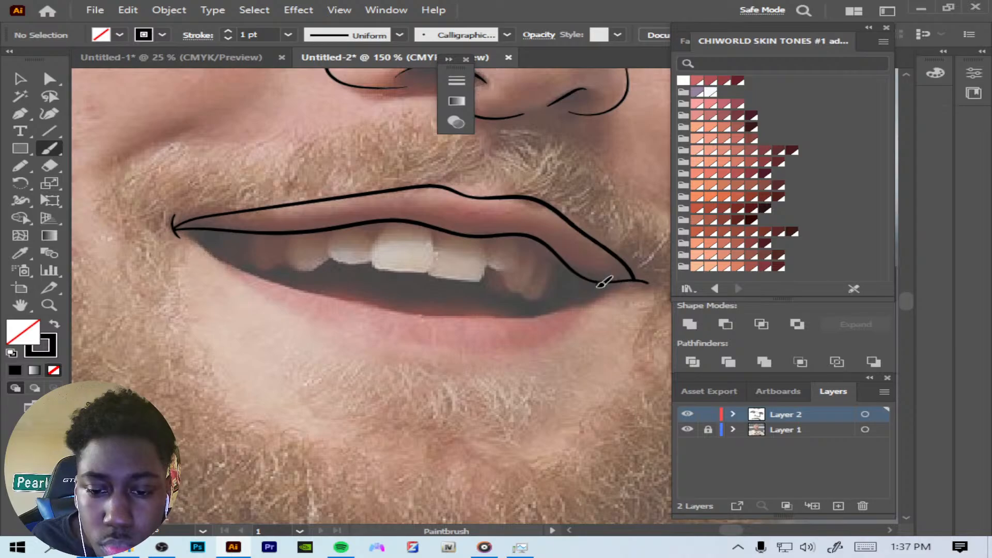
# Step: Trace the lower lip's inner edge with strokes from both mouth corners to close the mouth opening
pyautogui.moveTo(524, 316); pyautogui.dragTo(440, 314)
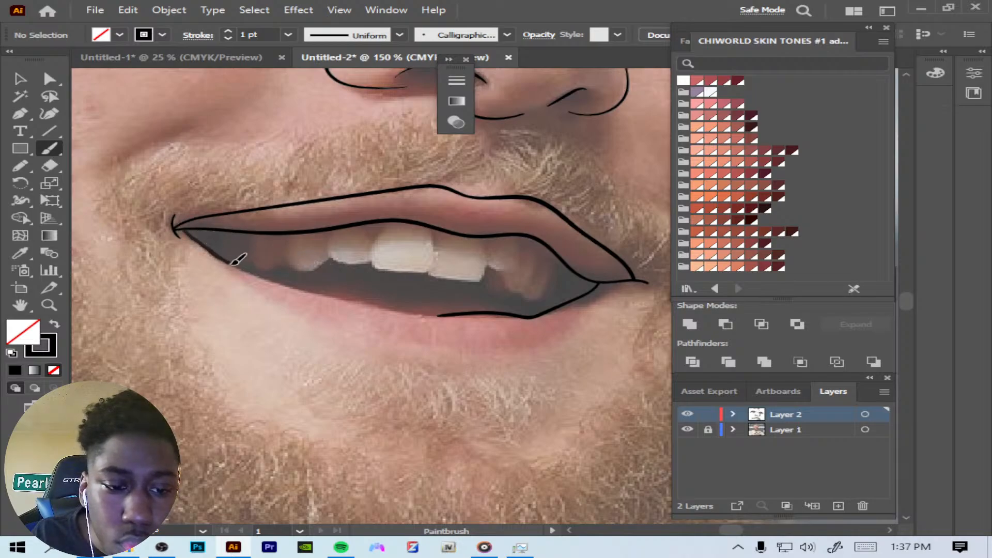
pyautogui.moveTo(231, 262); pyautogui.dragTo(389, 309)
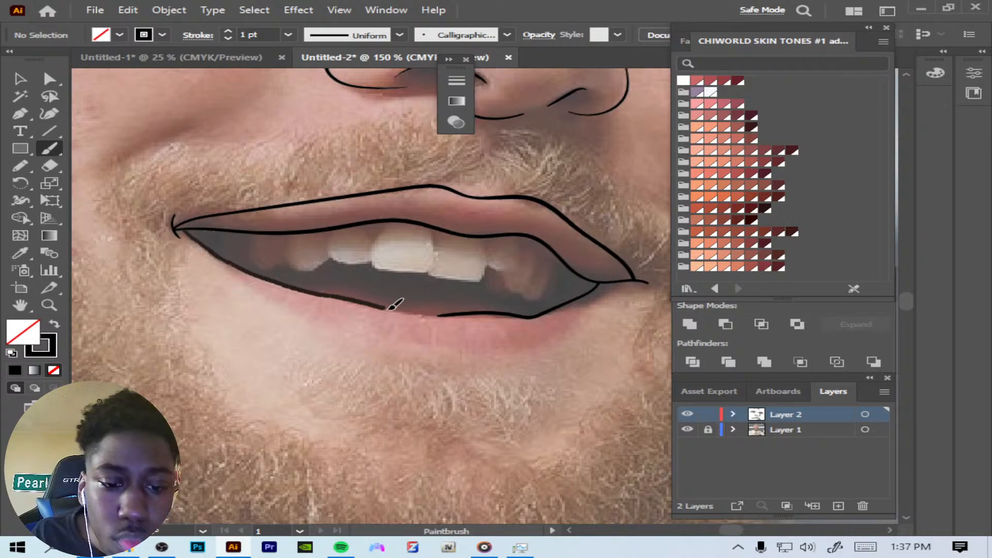
pyautogui.moveTo(461, 310); pyautogui.dragTo(475, 313)
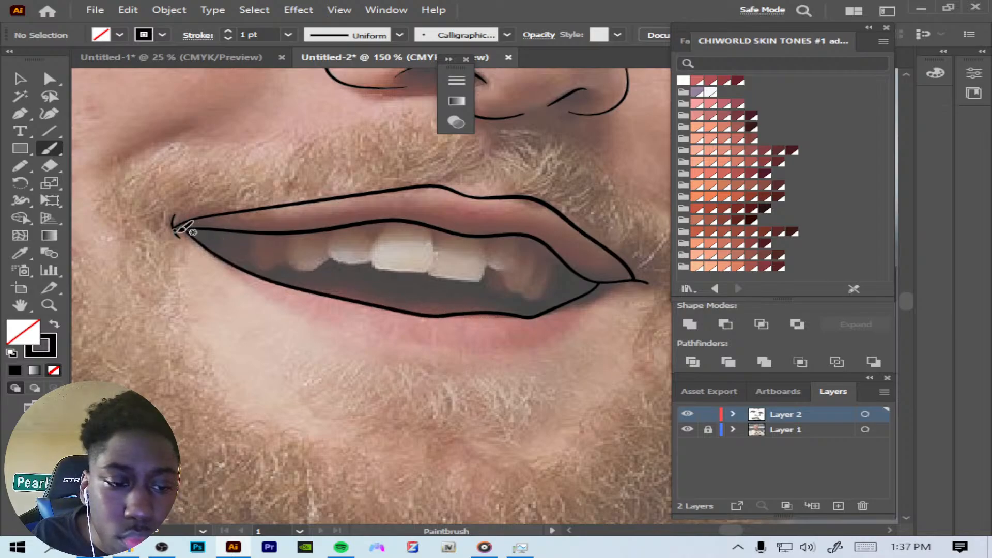
# Step: Trace the lower lip's outer contour from the near mouth corner to the far corner, redoing the start of the stroke
pyautogui.moveTo(176, 230); pyautogui.dragTo(195, 234)
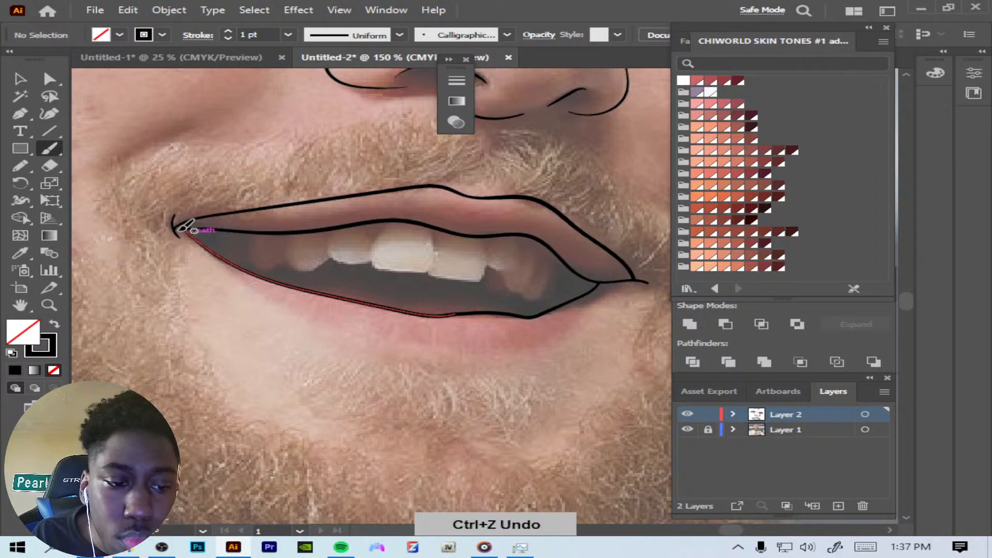
pyautogui.keyDown('ctrl'); pyautogui.click(217, 249); pyautogui.keyUp('ctrl')
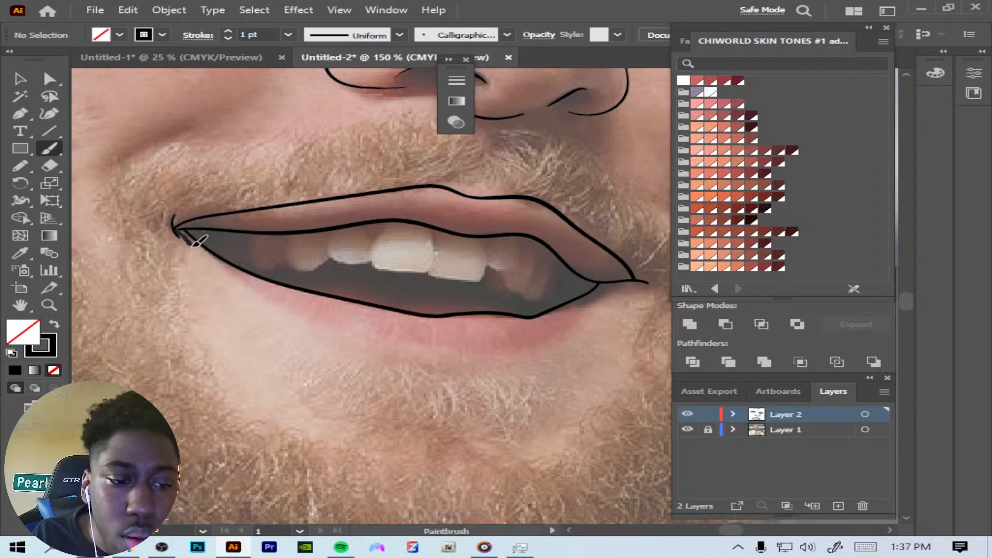
pyautogui.moveTo(197, 243)
pyautogui.mouseDown()
pyautogui.moveTo(289, 310)
pyautogui.moveTo(359, 340)
pyautogui.moveTo(428, 354)
pyautogui.moveTo(550, 349)
pyautogui.mouseUp()
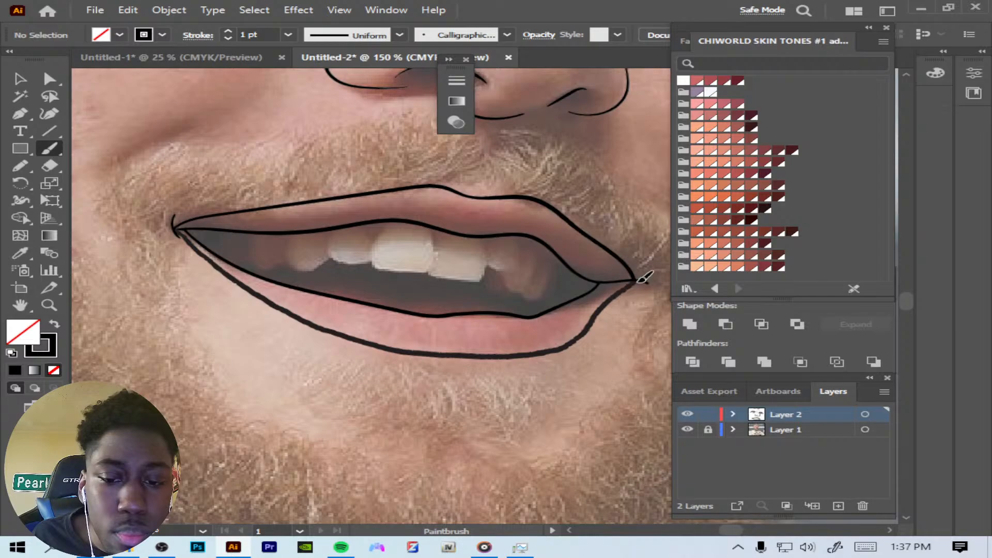
pyautogui.moveTo(643, 278); pyautogui.dragTo(647, 282)
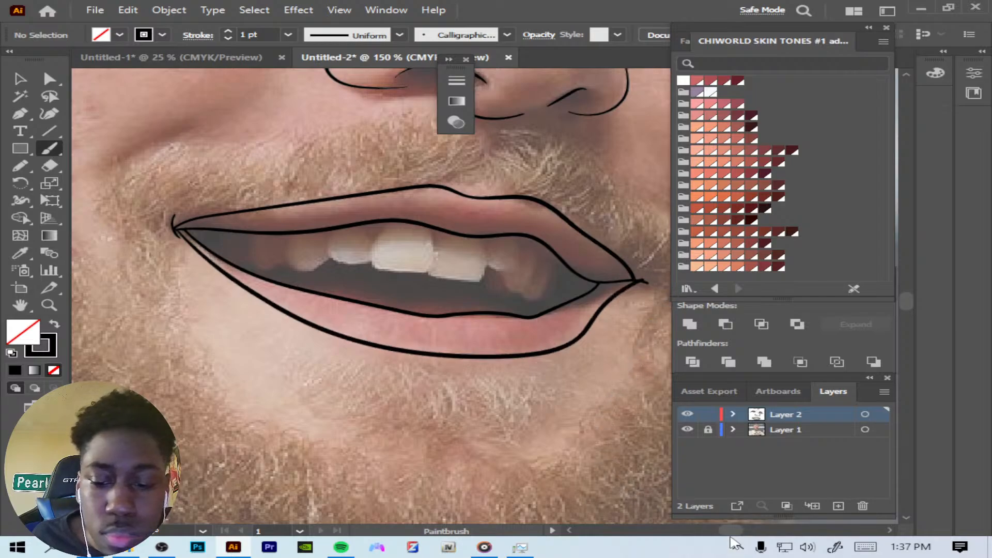
# Step: Add a short curved mark at the far mouth corner, undoing the first stroke and redrawing it
pyautogui.moveTo(730, 530)
pyautogui.mouseDown()
pyautogui.moveTo(739, 531)
pyautogui.moveTo(728, 532)
pyautogui.mouseUp()
pyautogui.hotkey('ctrl', '+')
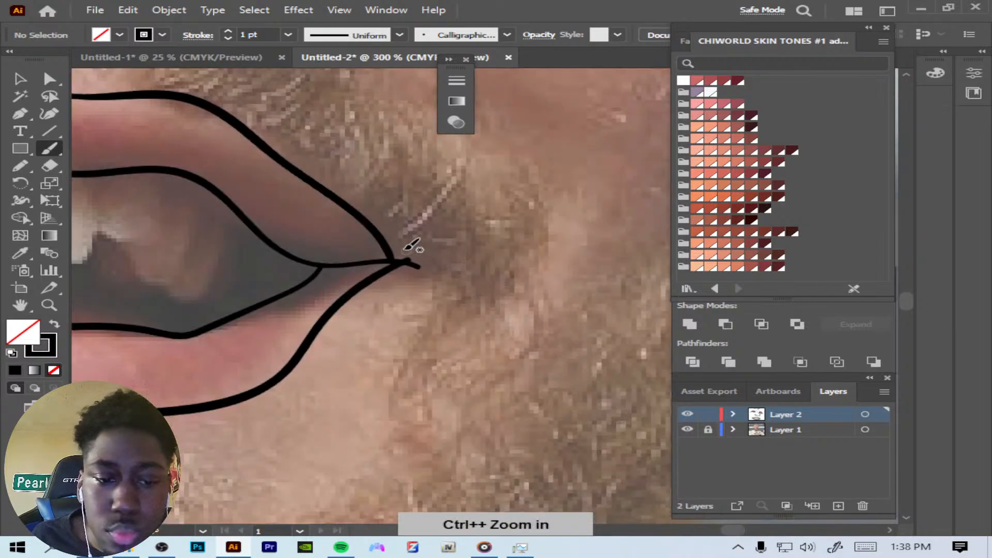
pyautogui.moveTo(399, 247); pyautogui.dragTo(429, 290)
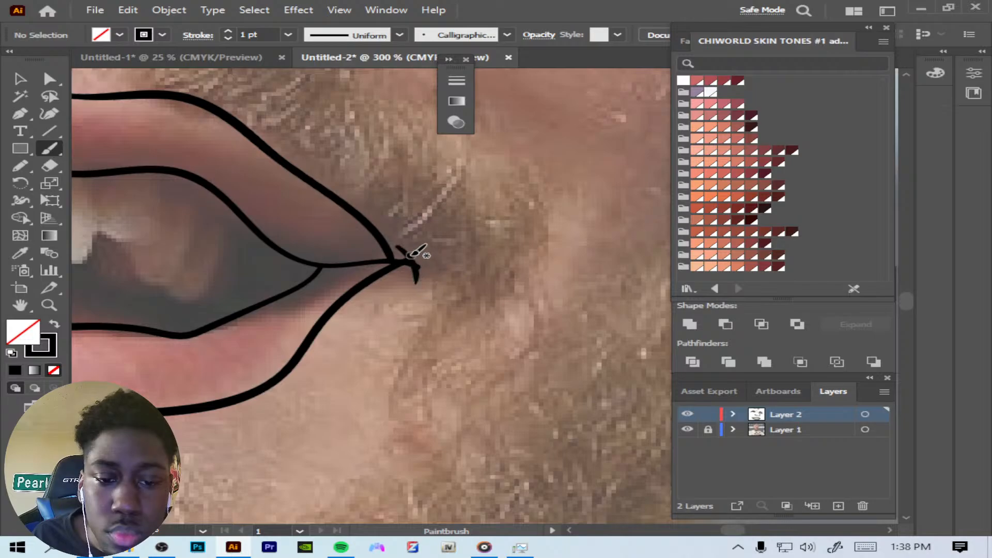
pyautogui.hotkey('ctrl', 'z')
pyautogui.moveTo(405, 244)
pyautogui.mouseDown()
pyautogui.moveTo(421, 257)
pyautogui.moveTo(416, 293)
pyautogui.mouseUp()
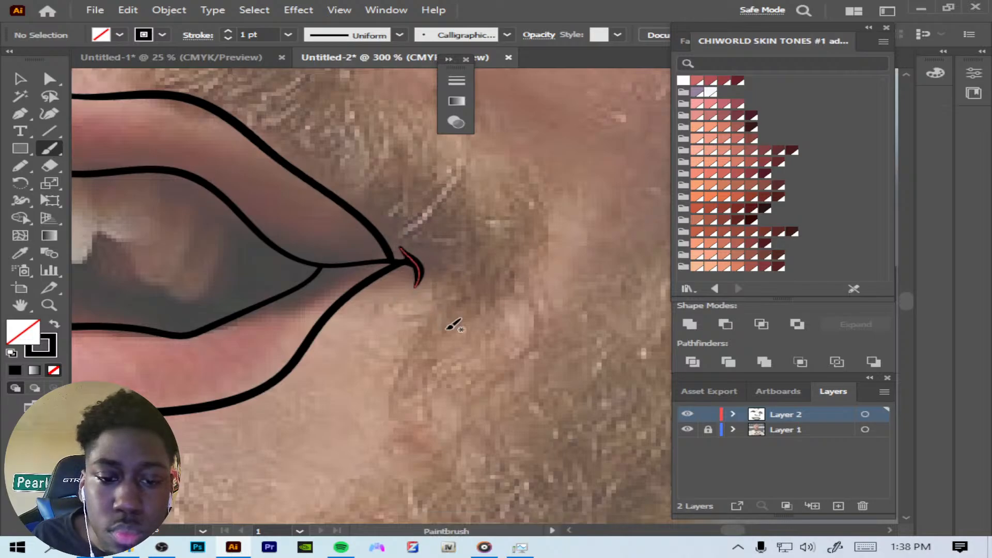
# Step: Draw short crease strokes on both cheeks, beside the far mouth corner and below the lower lip
pyautogui.hotkey('ctrl', '-')
pyautogui.hotkey('ctrl', '-')
pyautogui.hotkey('ctrl', '-')
pyautogui.hotkey('ctrl', '-')
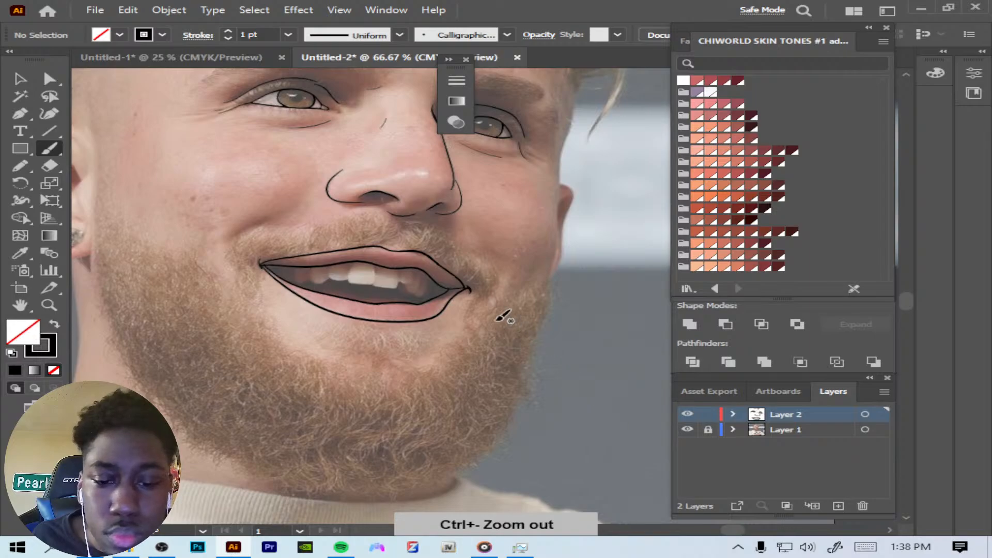
pyautogui.moveTo(492, 291); pyautogui.dragTo(476, 310)
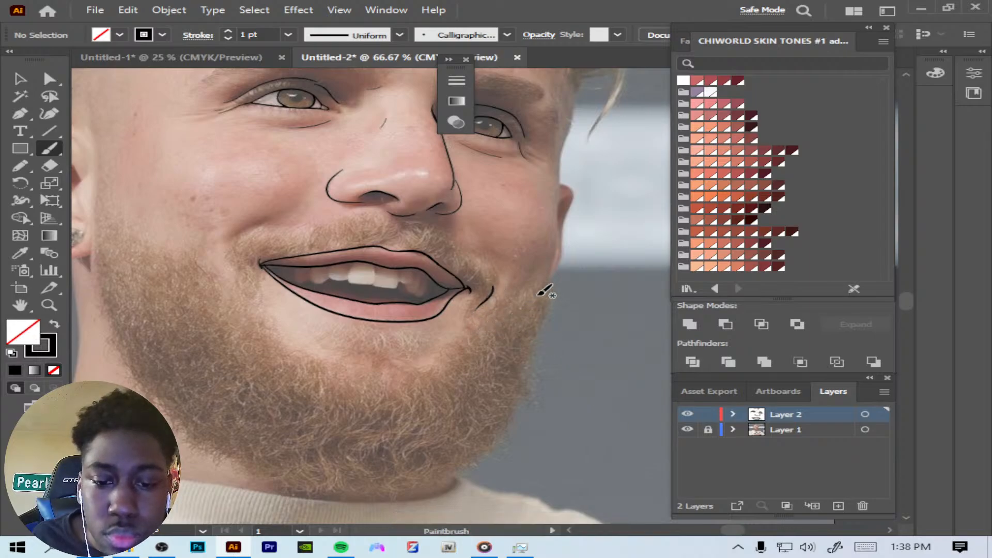
pyautogui.moveTo(536, 273); pyautogui.dragTo(516, 299)
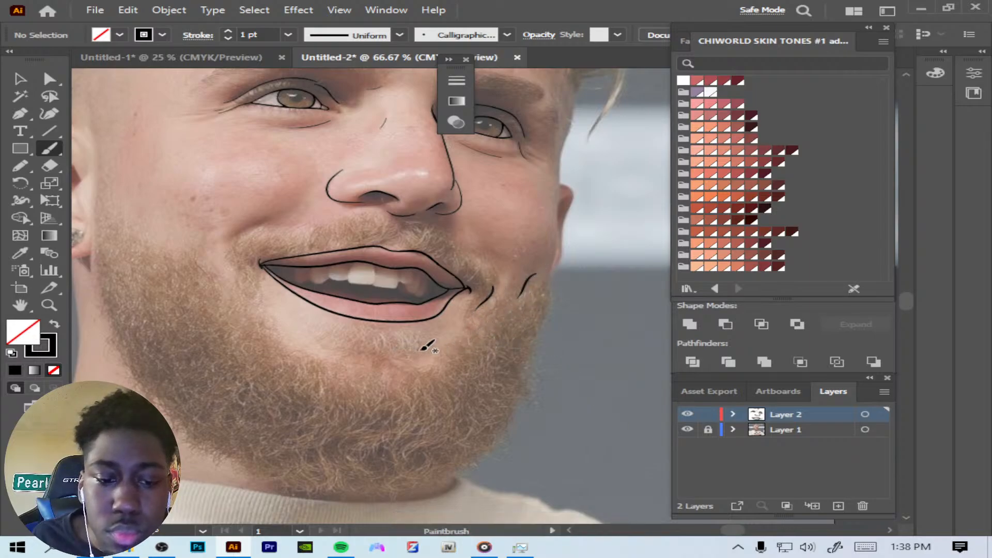
pyautogui.moveTo(417, 363); pyautogui.dragTo(443, 340)
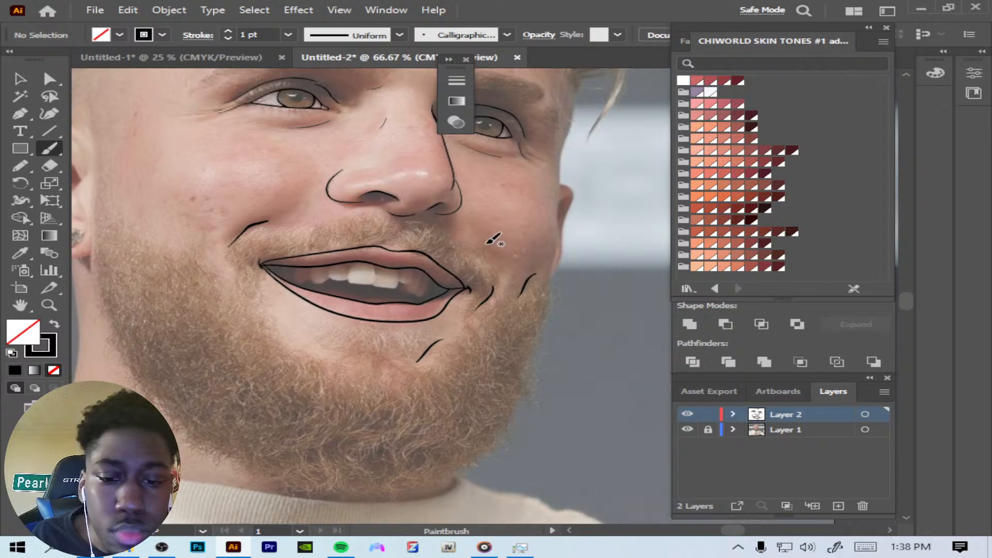
pyautogui.moveTo(501, 256); pyautogui.dragTo(500, 260)
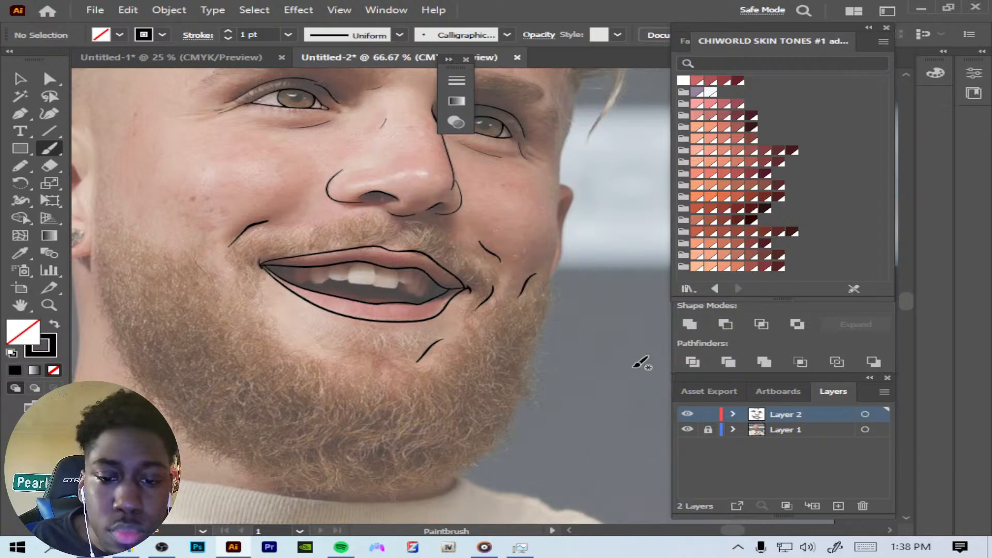
# Step: Check the mouth and crease lines with Layer 1 briefly hidden, and add a short crease beneath the far nostril
pyautogui.click(687, 429)
pyautogui.click(687, 430)
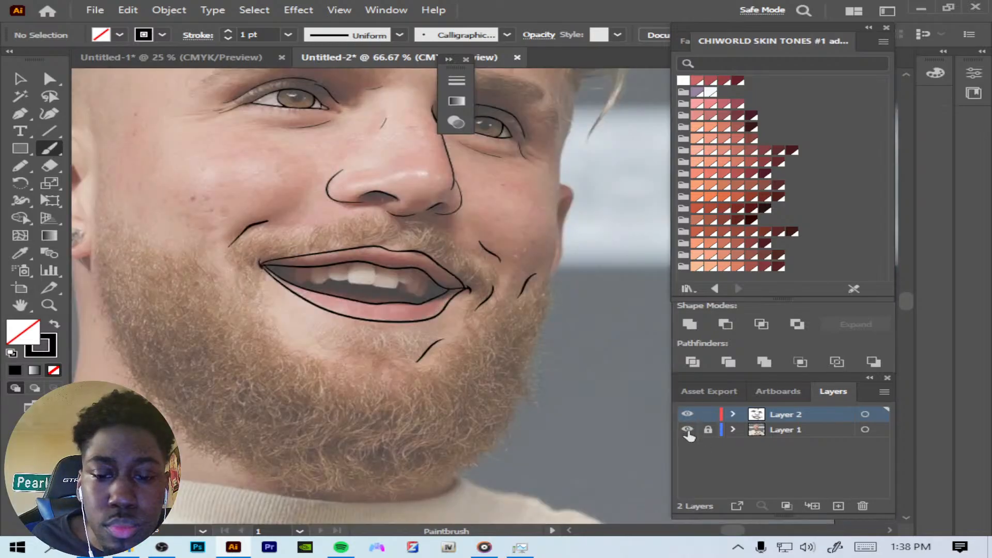
pyautogui.hotkey('ctrl', '+')
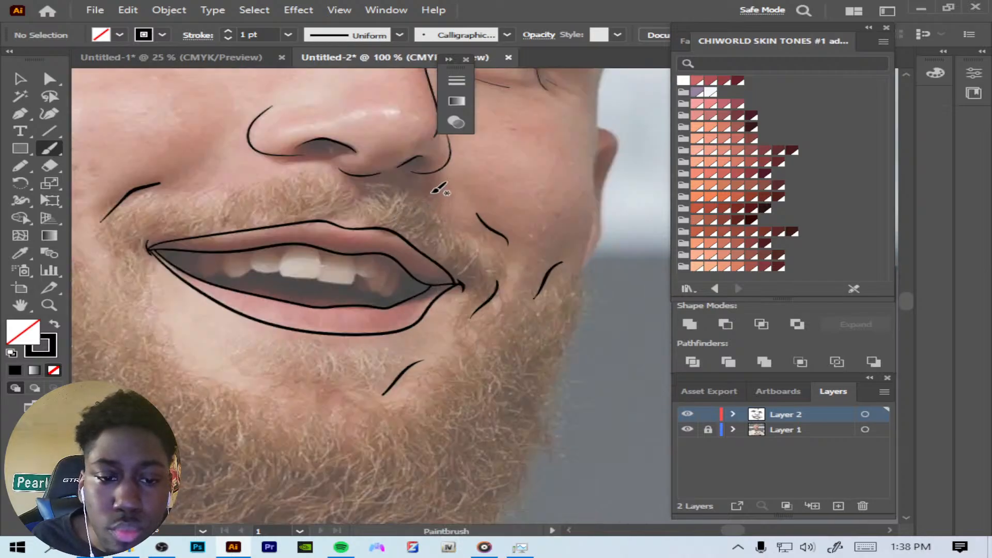
pyautogui.moveTo(437, 174); pyautogui.dragTo(442, 189)
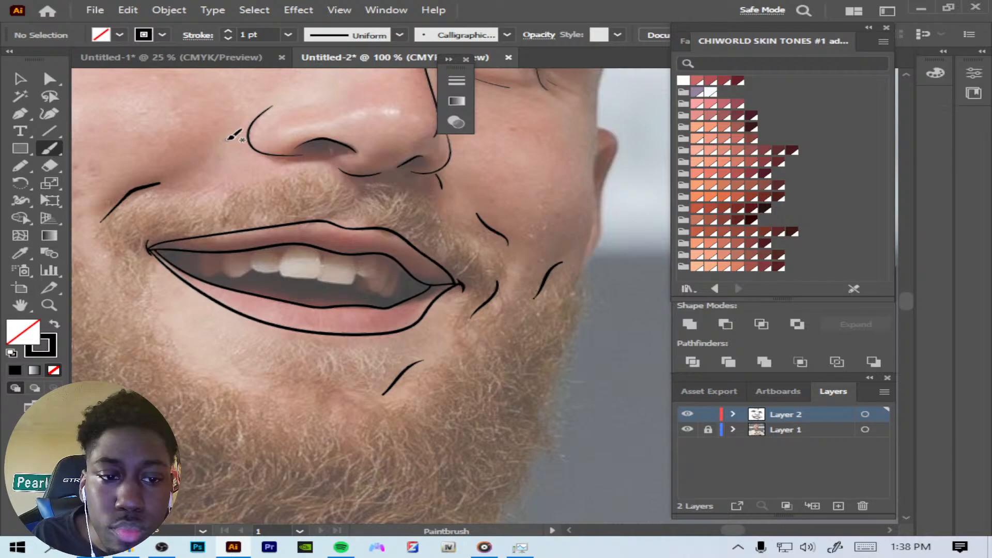
# Step: Draw a short crease beside the near nostril and check the line art with Layer 1 briefly hidden
pyautogui.moveTo(227, 138); pyautogui.dragTo(265, 113)
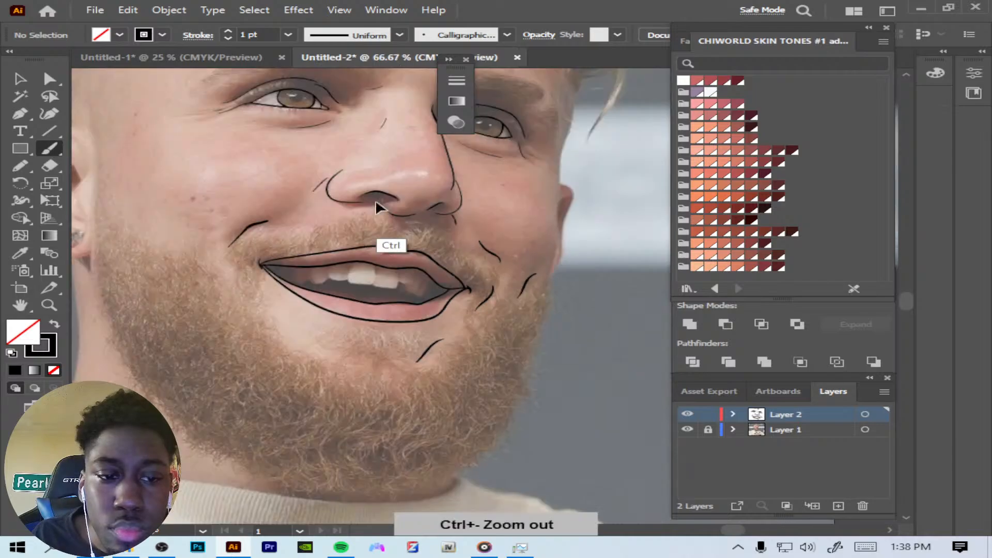
pyautogui.hotkey('ctrl', '-')
pyautogui.hotkey('ctrl', '-')
pyautogui.click(688, 429)
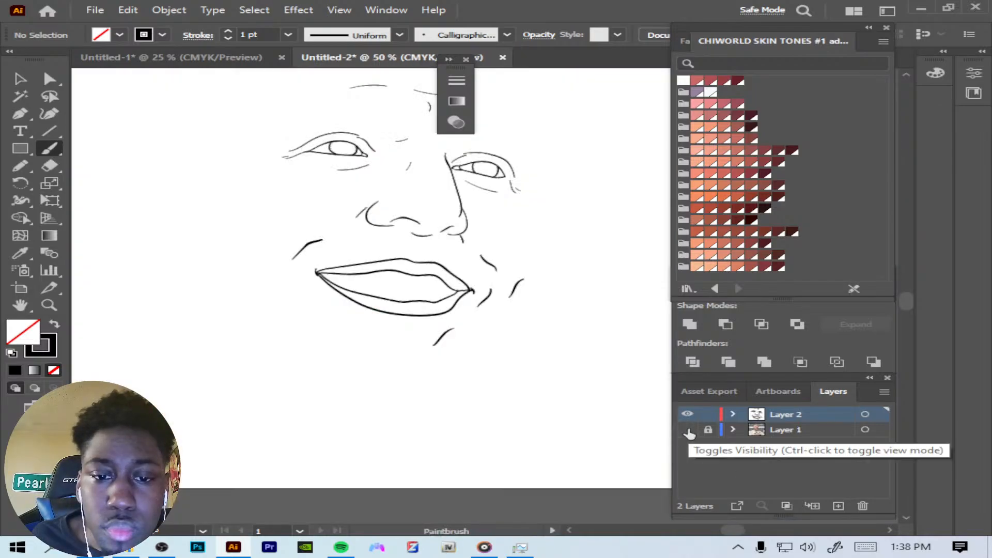
pyautogui.click(687, 429)
pyautogui.hotkey('ctrl', '+')
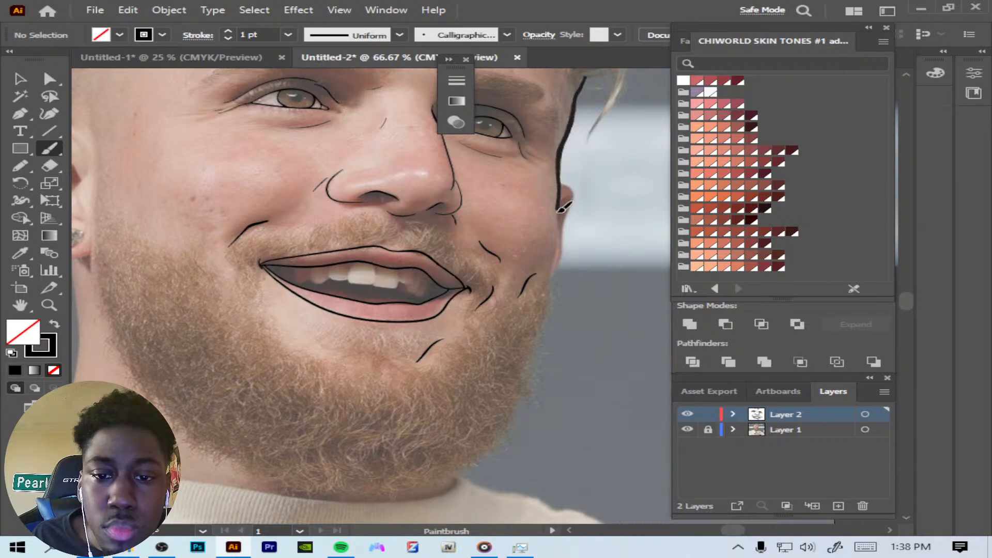
# Step: Trace the face contour from the far temple around the chin to the near jaw, redoing the short stroke below the near ear
pyautogui.moveTo(551, 267); pyautogui.dragTo(549, 271)
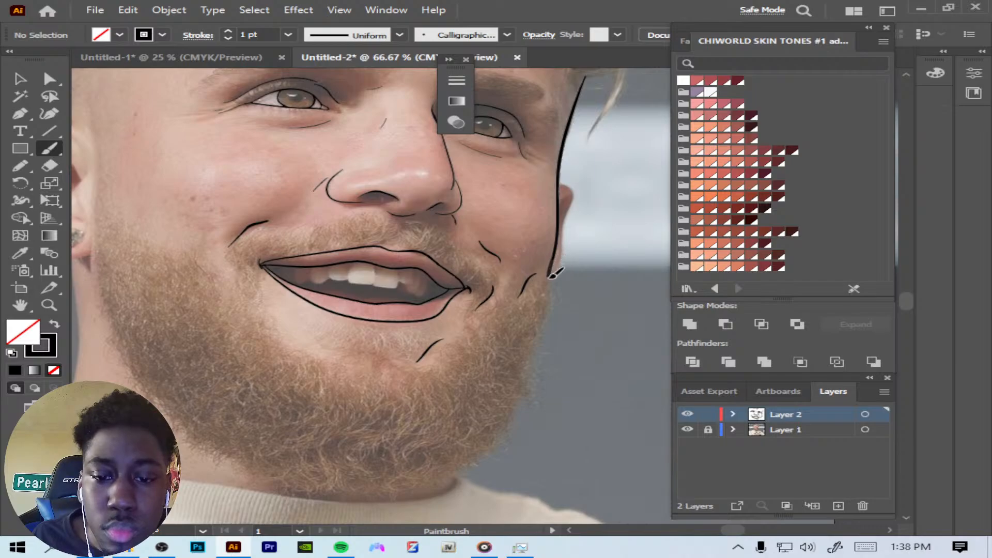
pyautogui.moveTo(547, 299)
pyautogui.mouseDown()
pyautogui.moveTo(515, 356)
pyautogui.moveTo(434, 443)
pyautogui.moveTo(360, 455)
pyautogui.moveTo(245, 427)
pyautogui.moveTo(178, 375)
pyautogui.moveTo(110, 295)
pyautogui.mouseUp()
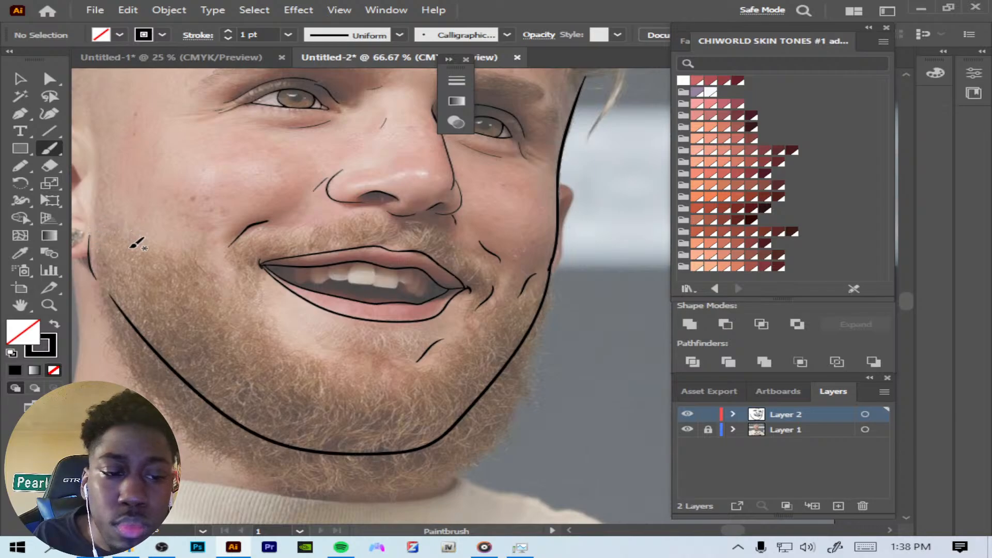
pyautogui.hotkey('ctrl', 'z')
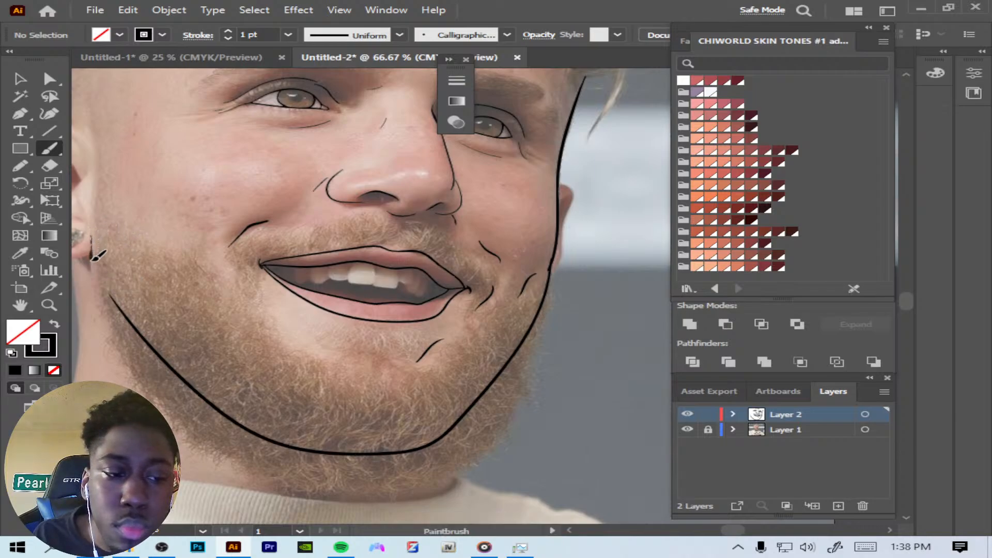
# Step: Outline the far ear from its upper edge at the face contour around to the lobe at the jaw
pyautogui.hotkey('ctrl', '+')
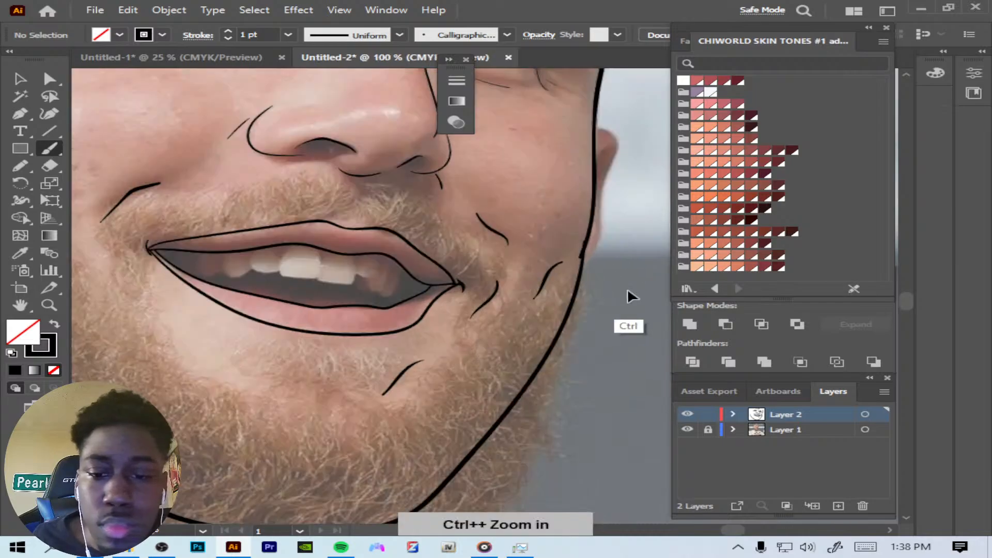
pyautogui.hotkey('ctrl', '+')
pyautogui.hscroll(5, 740, 529)
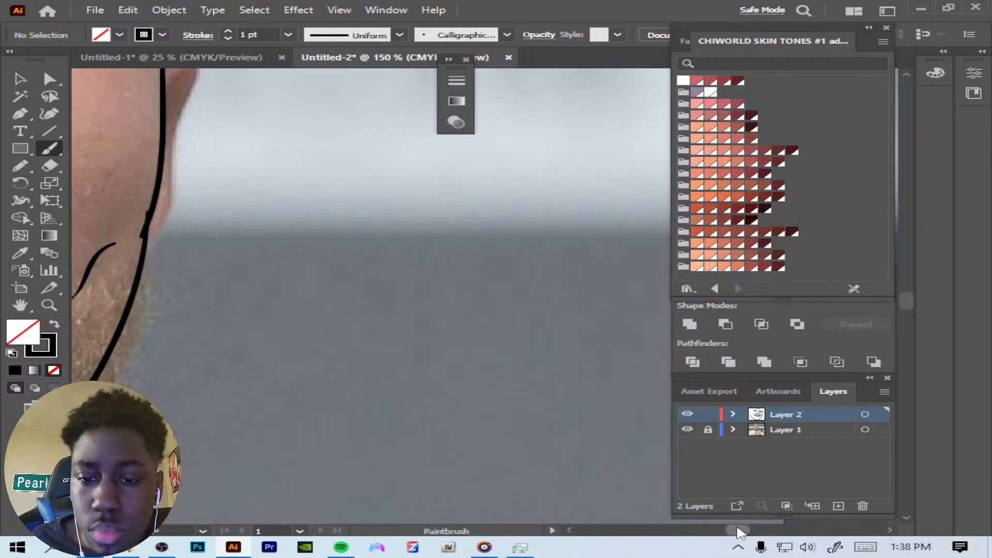
pyautogui.hscroll(-3, 740, 530)
pyautogui.scroll(4, 908, 306)
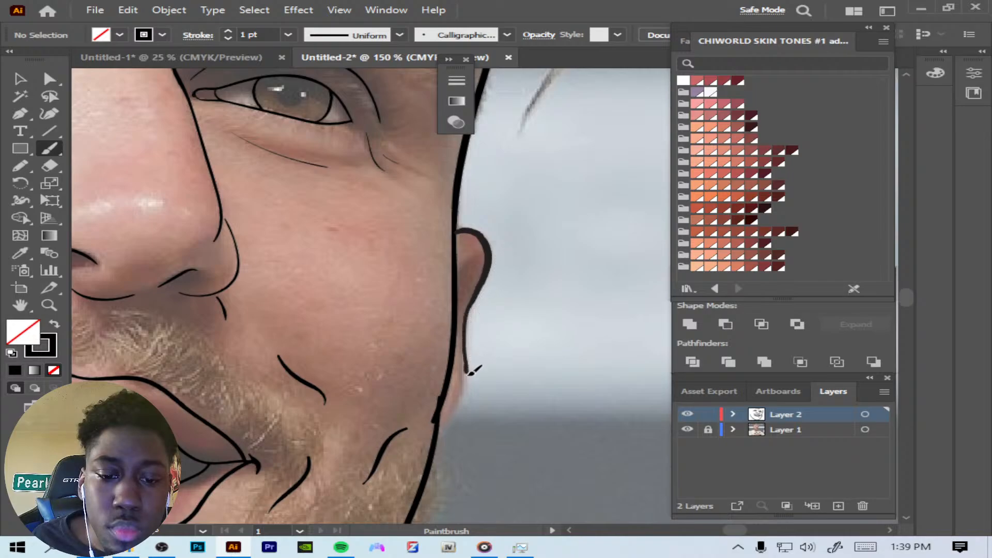
pyautogui.moveTo(463, 396); pyautogui.dragTo(437, 435)
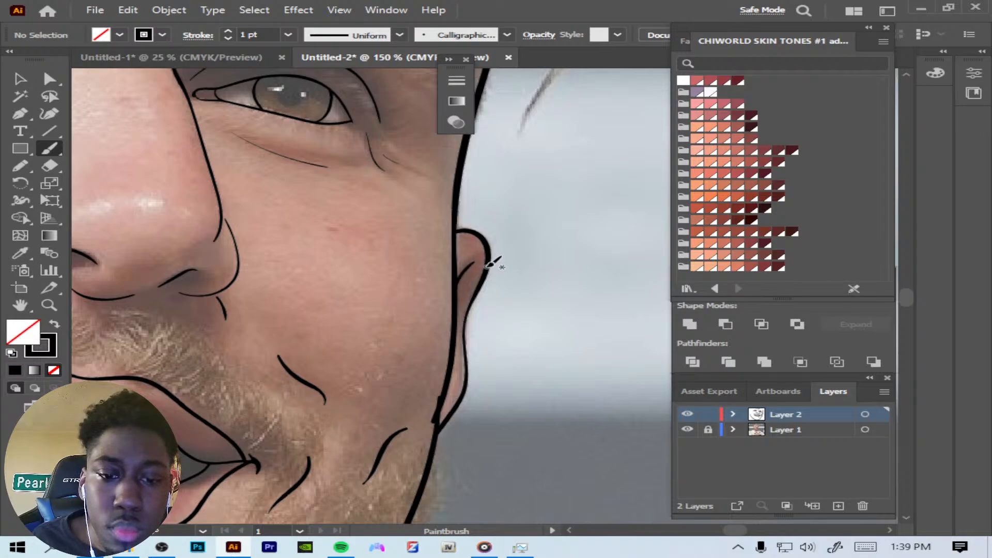
# Step: Draw the far ear's inner curve and small fold marks along the face contour, undoing and redrawing strokes as needed
pyautogui.hotkey('ctrl', 'z')
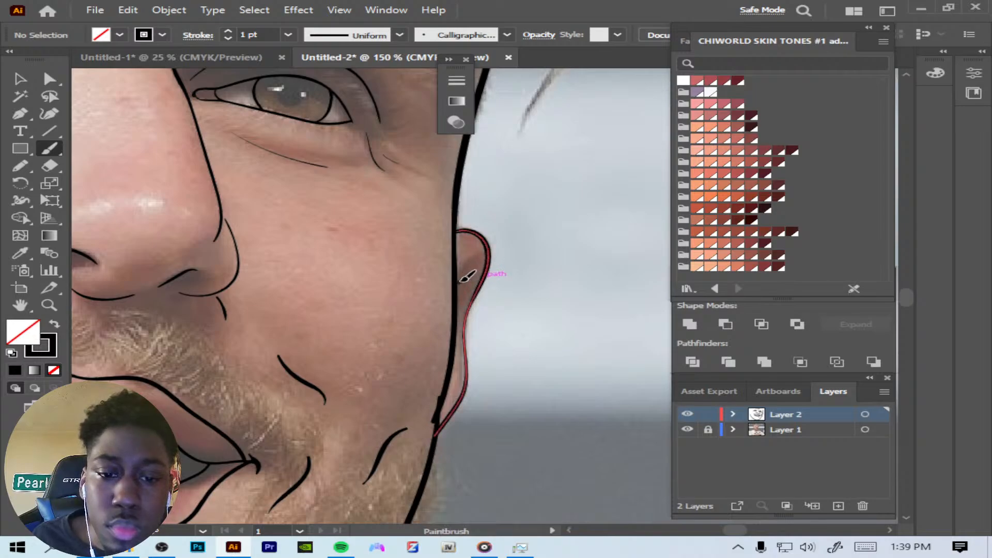
pyautogui.hotkey('ctrl', 'z')
pyautogui.moveTo(456, 284); pyautogui.dragTo(487, 254)
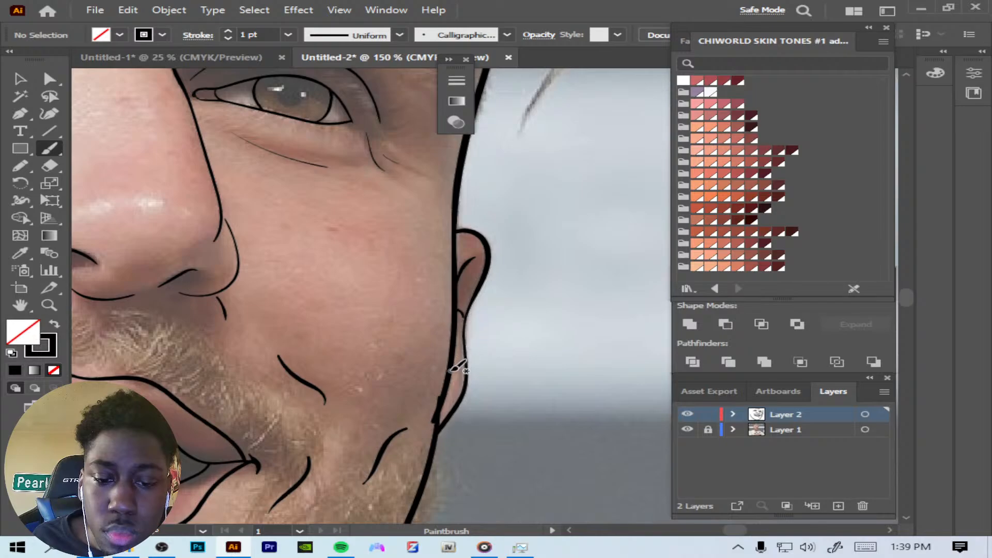
pyautogui.hotkey('ctrl', 'z')
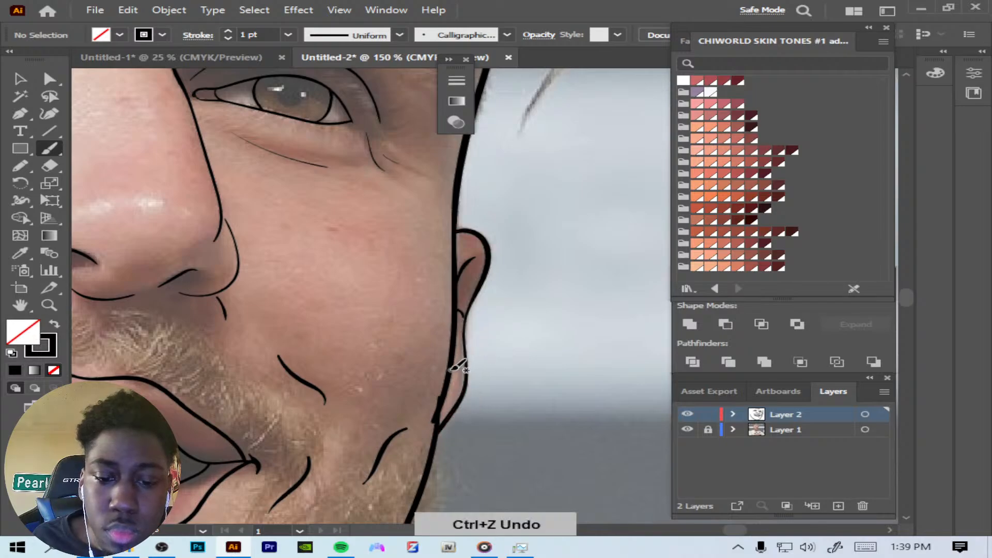
pyautogui.moveTo(453, 368); pyautogui.dragTo(464, 357)
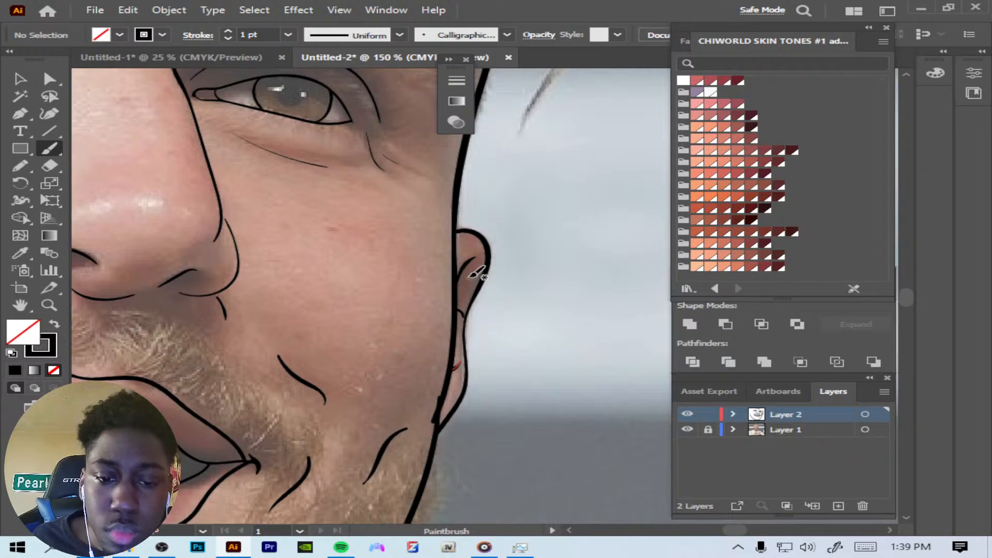
# Step: Add thin inner lines in the upper part and lobe of the far ear, redoing the upper one
pyautogui.moveTo(476, 266); pyautogui.dragTo(475, 292)
pyautogui.hotkey('ctrl', 'z')
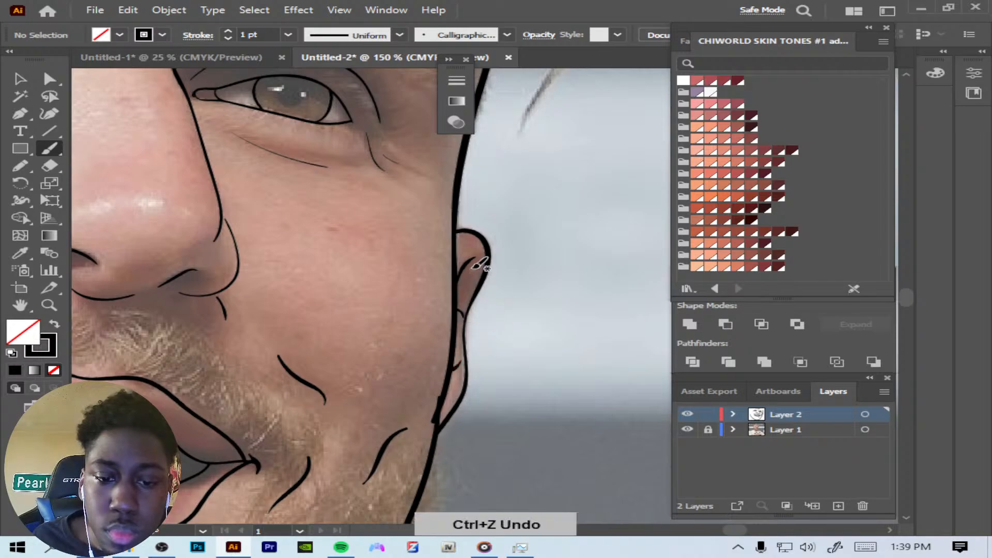
pyautogui.moveTo(480, 257); pyautogui.dragTo(467, 322)
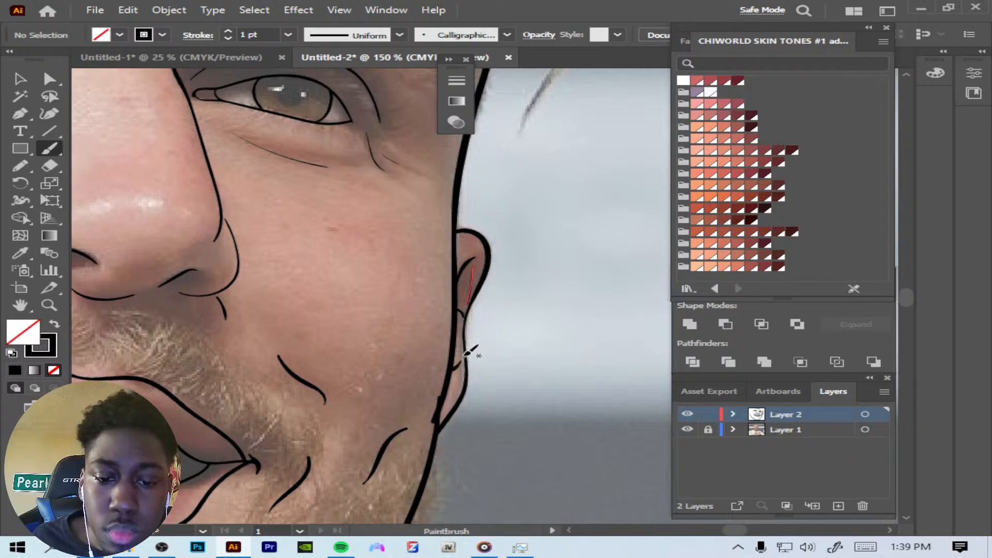
pyautogui.moveTo(466, 368); pyautogui.dragTo(454, 408)
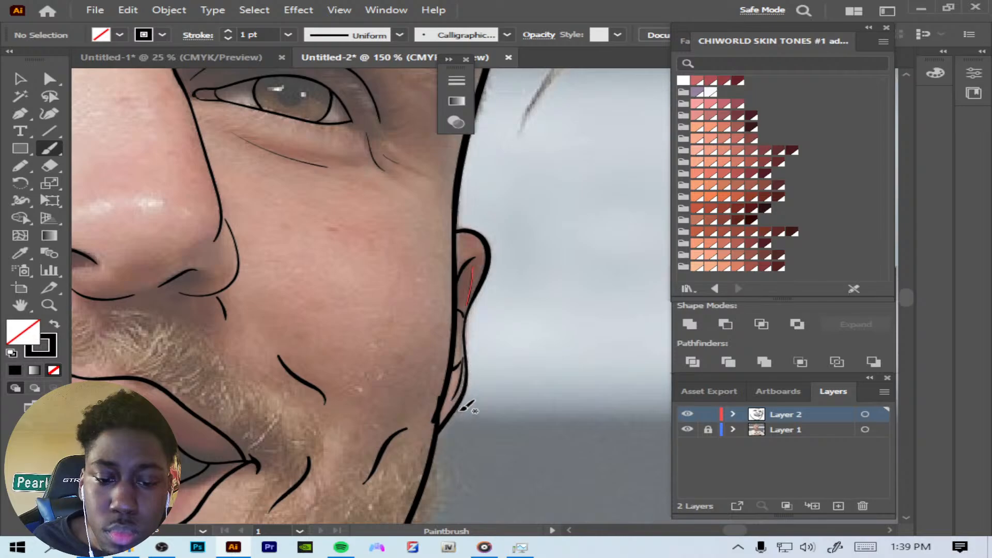
# Step: Select the far ear, face contour and neighbouring crease strokes, expand their appearance and apply Divide to the shapes
pyautogui.click(20, 78)
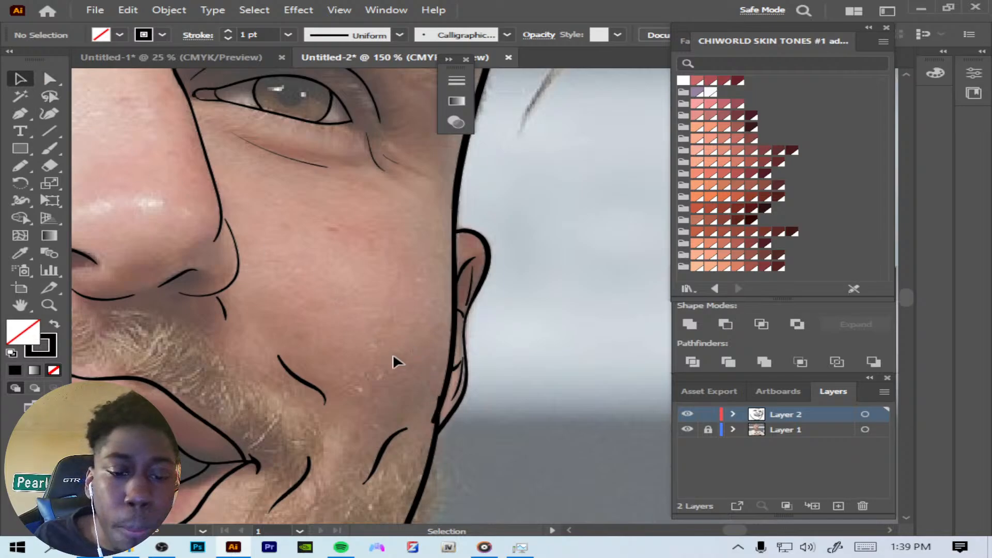
pyautogui.click(458, 417)
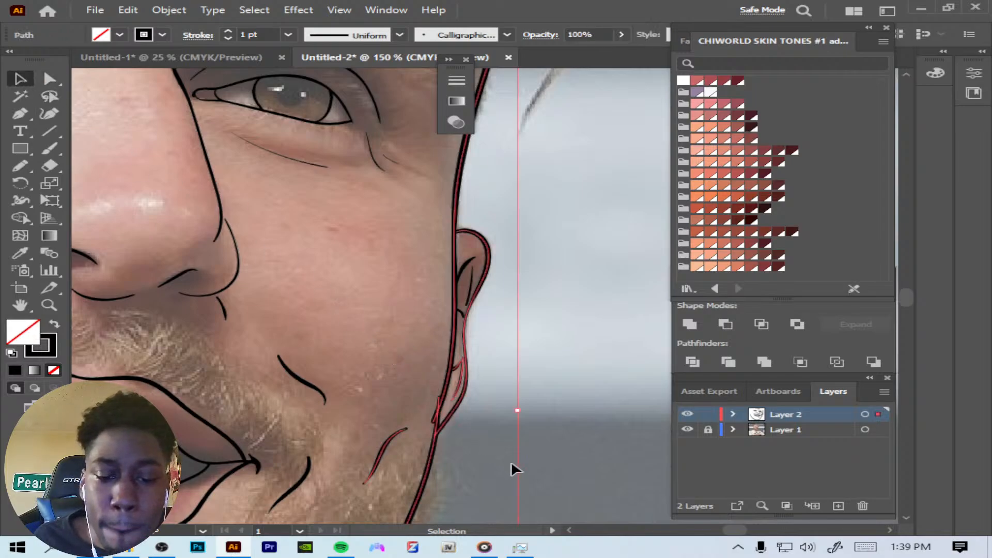
pyautogui.click(169, 10)
pyautogui.click(284, 194)
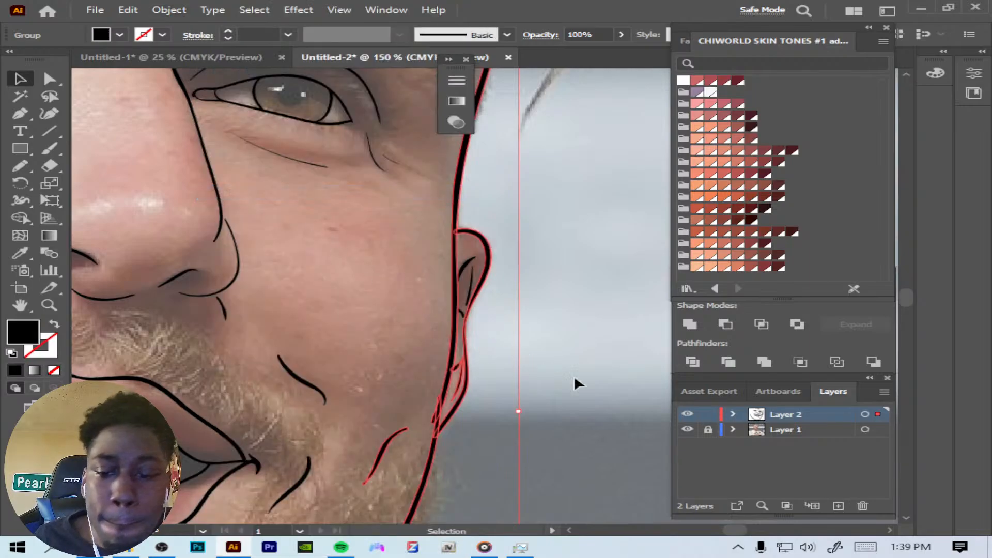
pyautogui.click(698, 366)
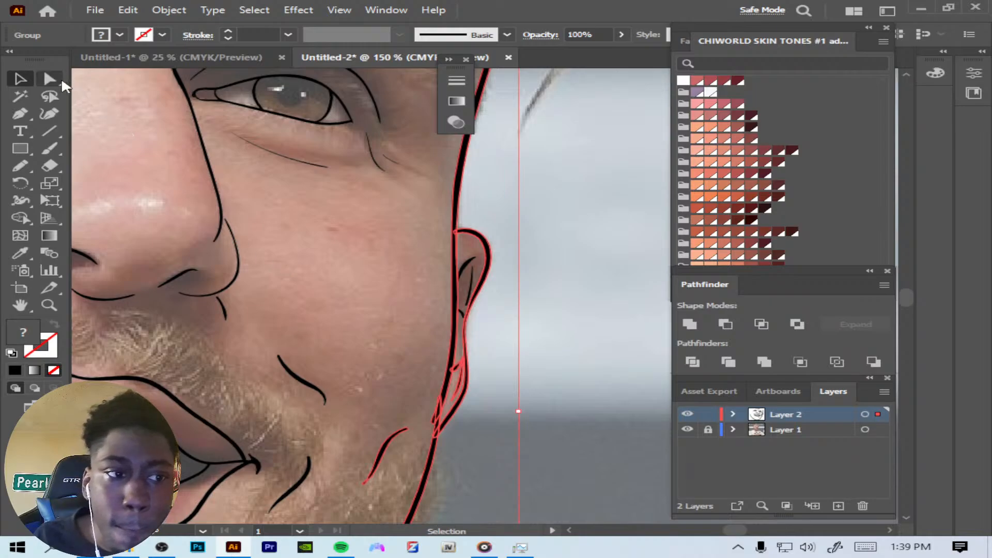
# Step: Delete the overhanging contour piece below the far ear with the Group Selection tool
pyautogui.moveTo(57, 79); pyautogui.dragTo(121, 95)
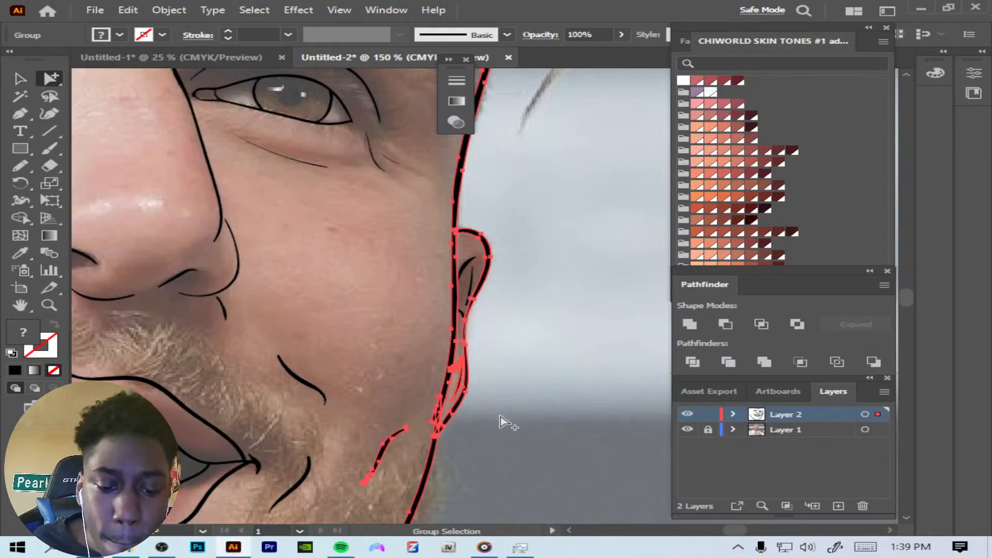
pyautogui.click(505, 438)
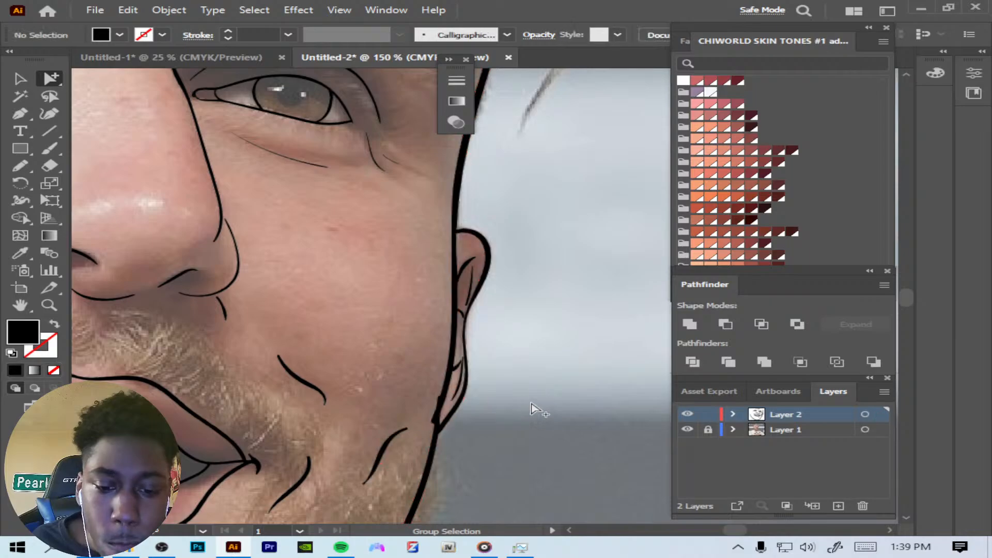
pyautogui.click(441, 401)
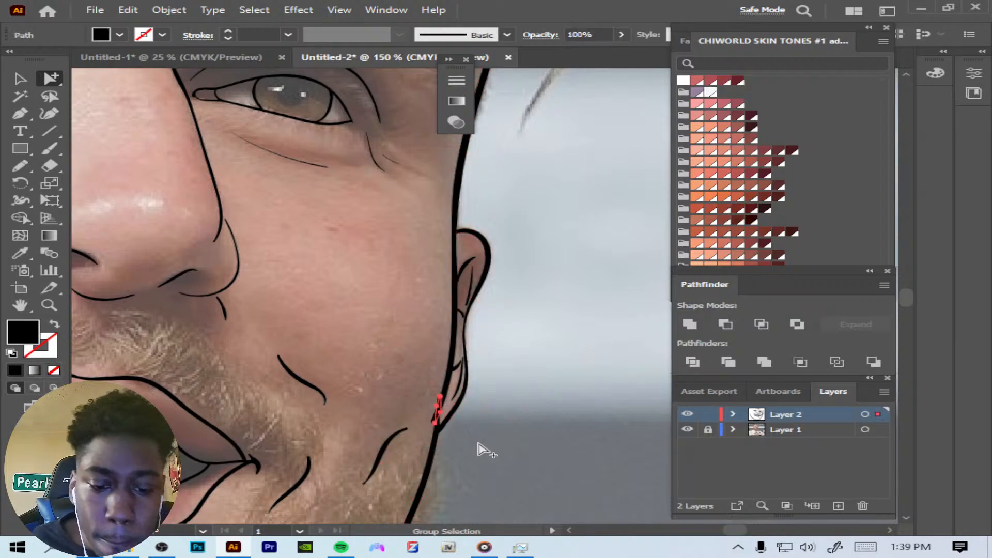
pyautogui.press('BackSpace')
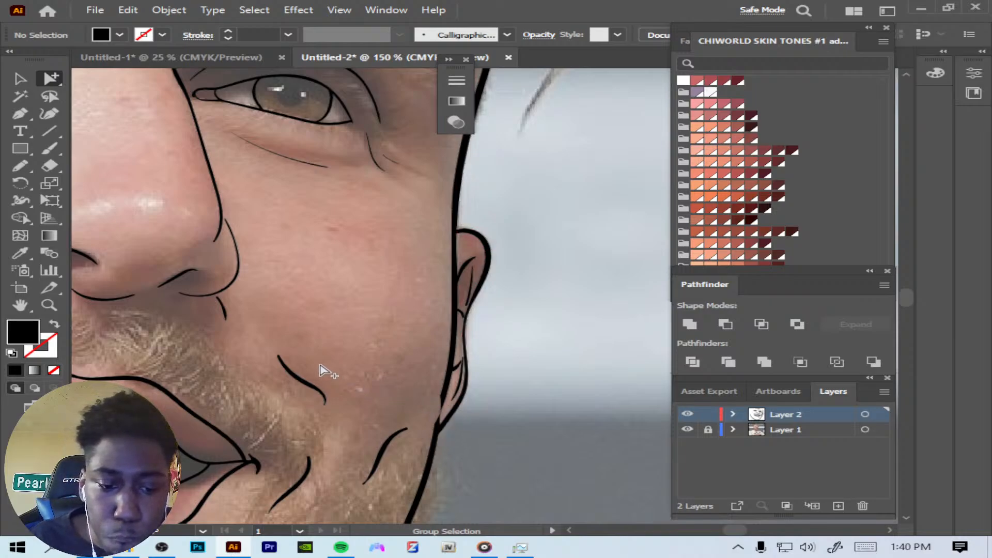
# Step: Return to the Paintbrush with no fill and a black stroke, undoing the last mark at the far ear
pyautogui.click(53, 325)
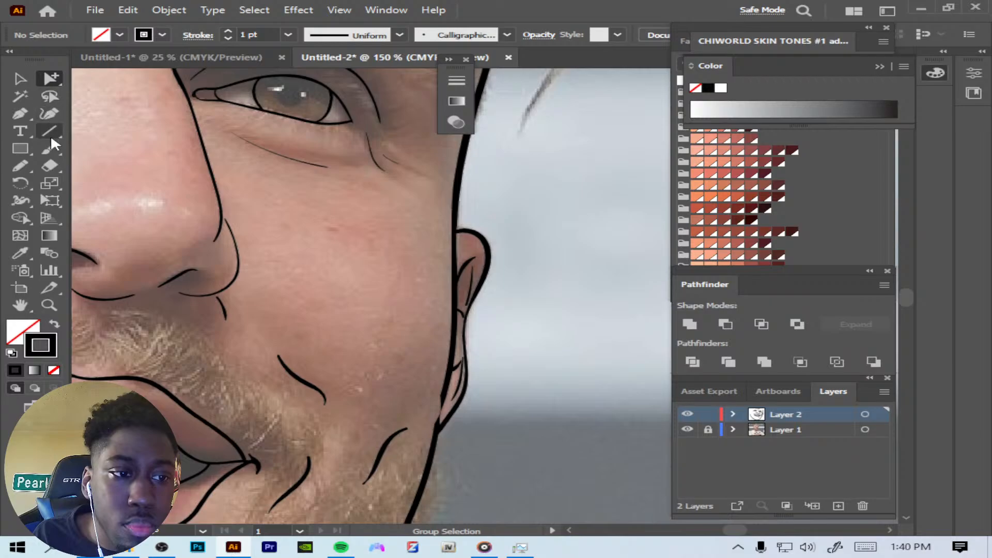
pyautogui.click(49, 147)
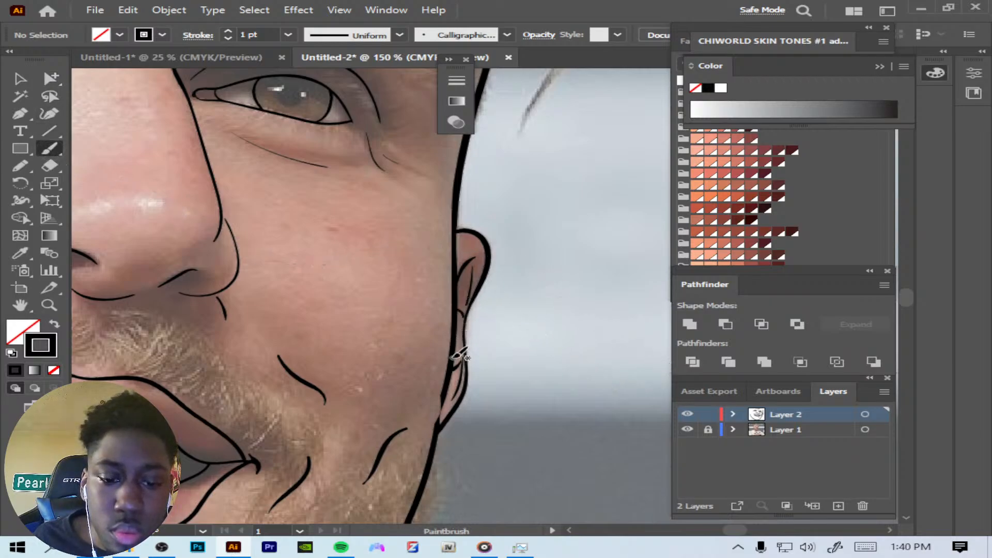
pyautogui.hotkey('ctrl', 'z')
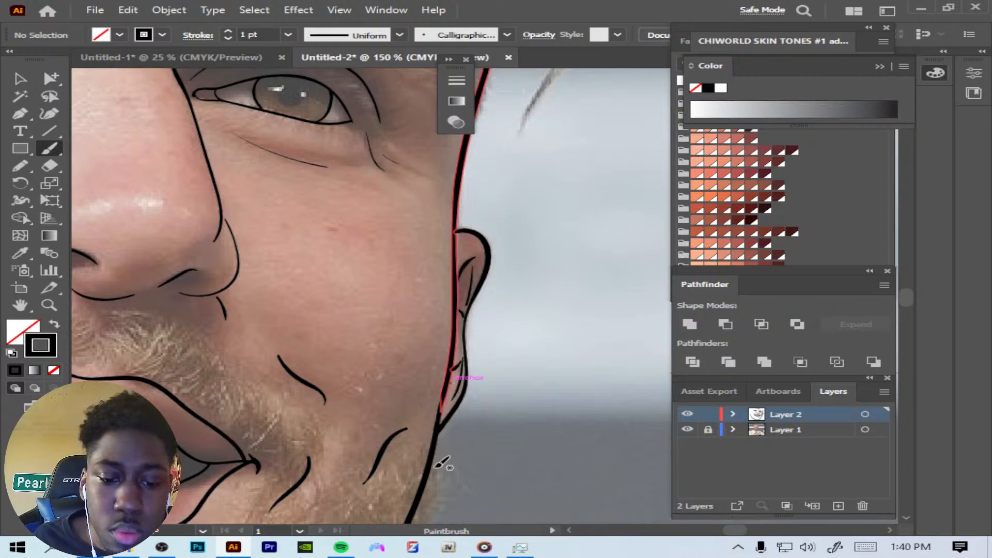
# Step: Review the whole face outline with Layer 1 briefly hidden
pyautogui.hotkey('ctrl', '-')
pyautogui.hotkey('ctrl', '-')
pyautogui.hotkey('ctrl', '-')
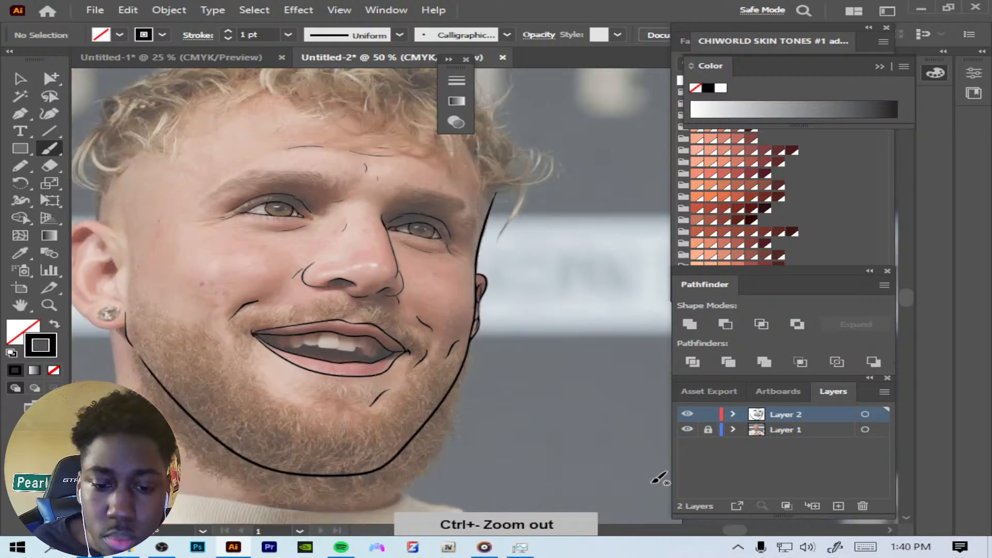
pyautogui.click(688, 430)
pyautogui.click(688, 431)
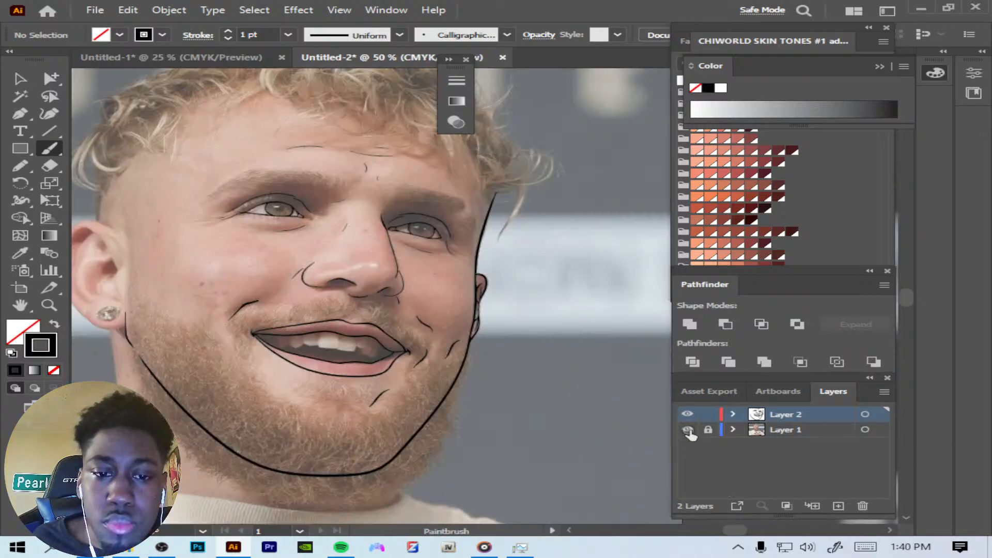
# Step: Close the gap in the jaw contour below the near earlobe with a black Paintbrush stroke, undoing the unsatisfactory attempts
pyautogui.hotkey('ctrl', '+')
pyautogui.hotkey('ctrl', '+')
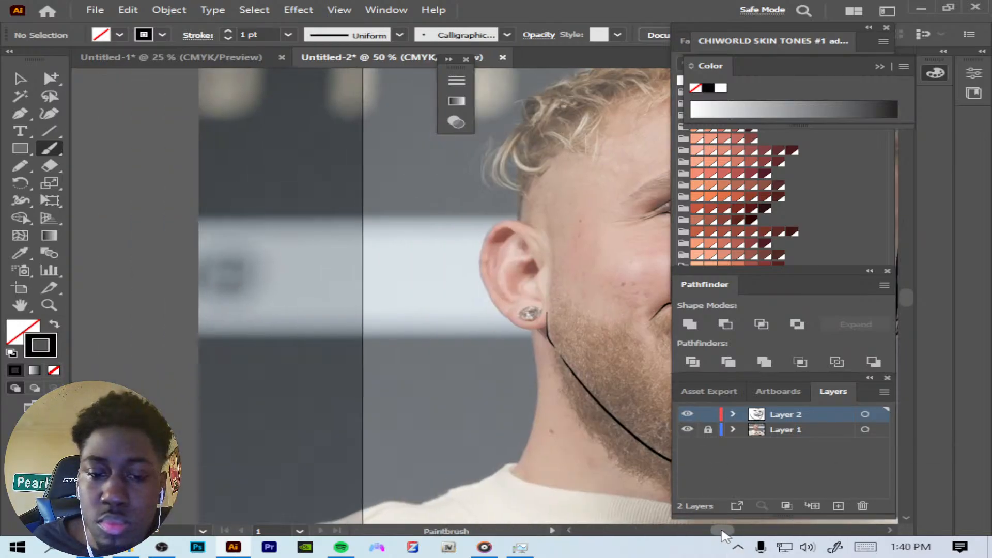
pyautogui.hotkey('ctrl', '+')
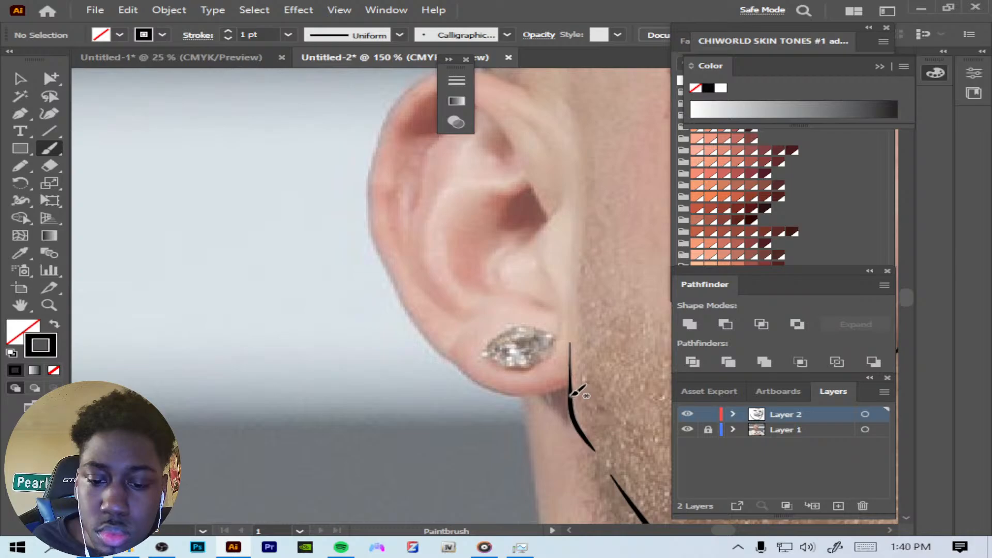
pyautogui.click(21, 78)
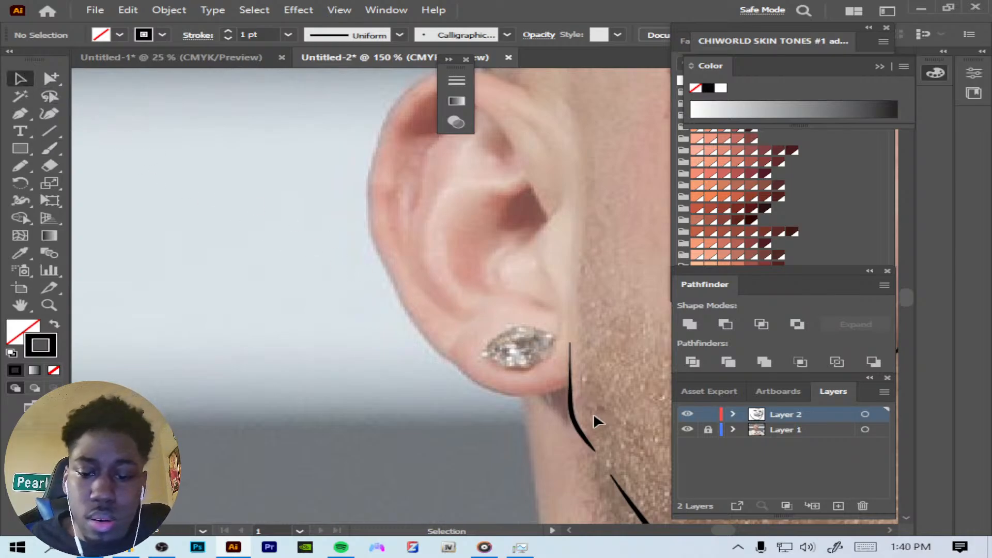
pyautogui.click(580, 437)
pyautogui.click(616, 445)
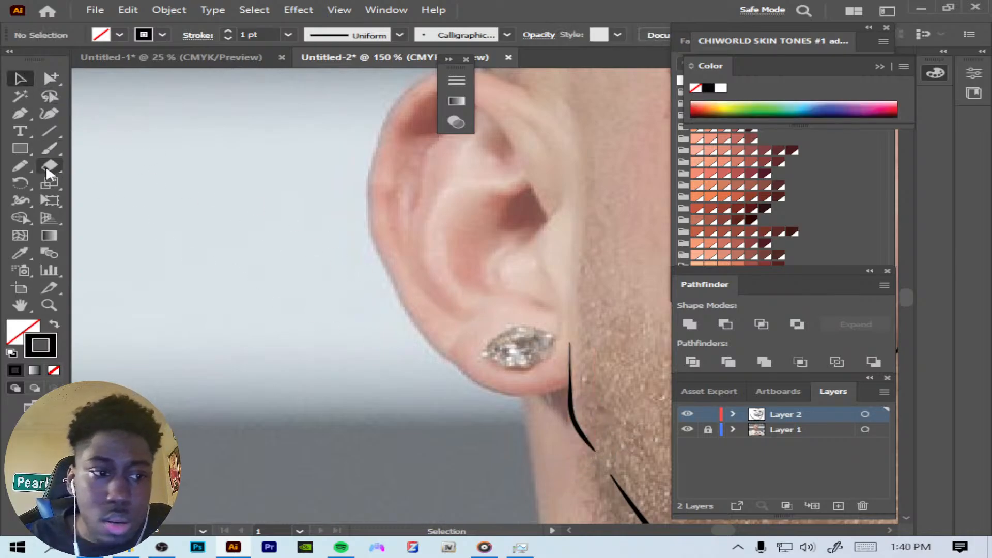
pyautogui.click(49, 148)
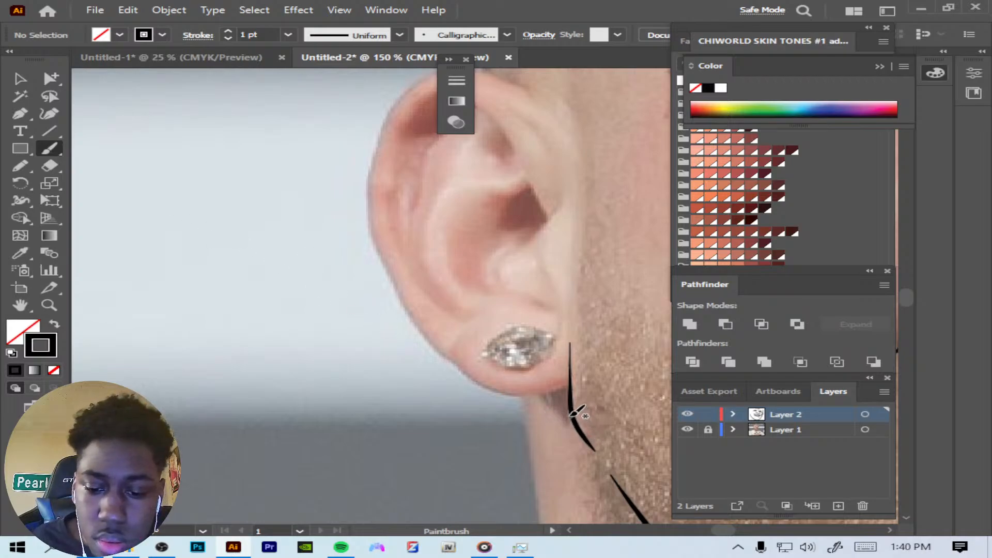
pyautogui.hotkey('ctrl', 'z')
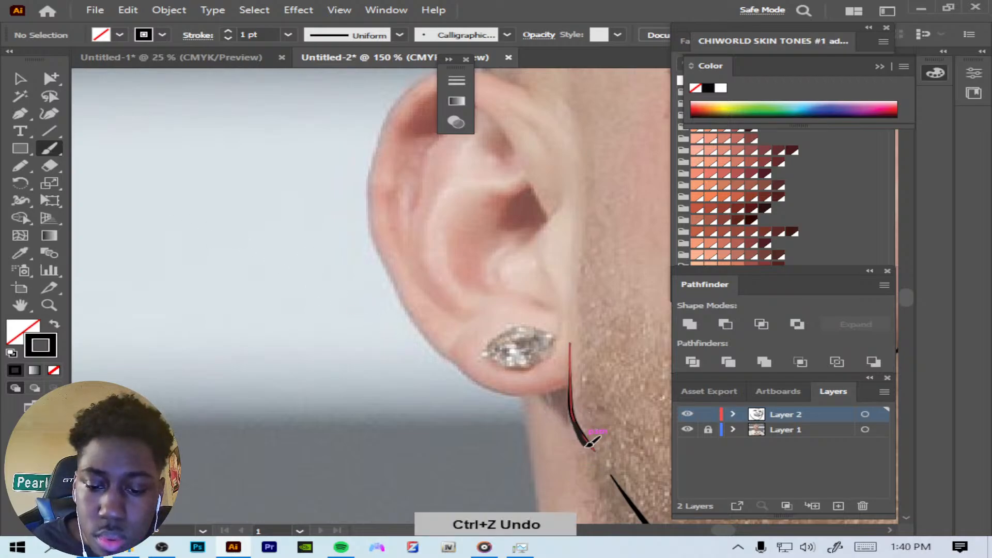
pyautogui.hotkey('ctrl', 'z')
pyautogui.moveTo(602, 455); pyautogui.dragTo(614, 474)
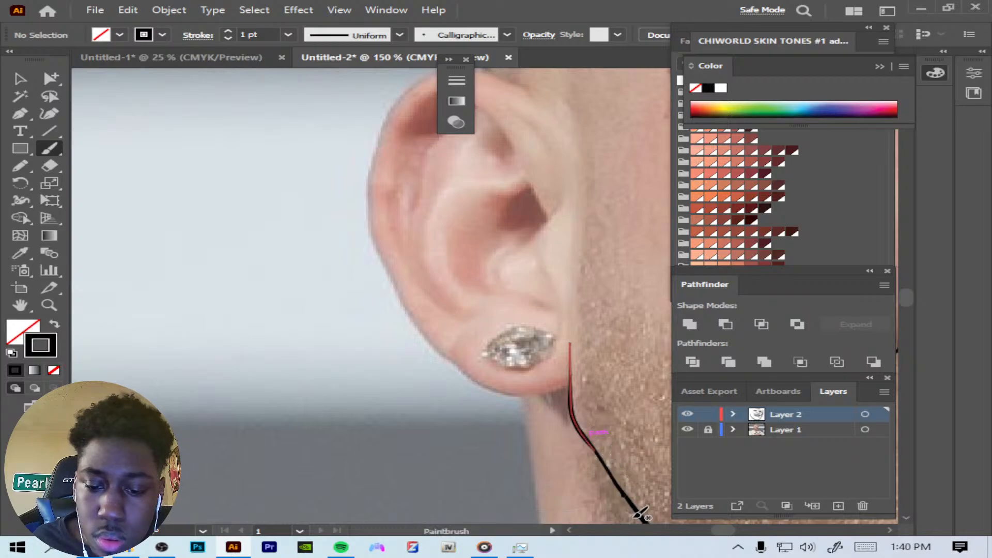
pyautogui.hotkey('ctrl', 'z')
pyautogui.moveTo(593, 447); pyautogui.dragTo(602, 461)
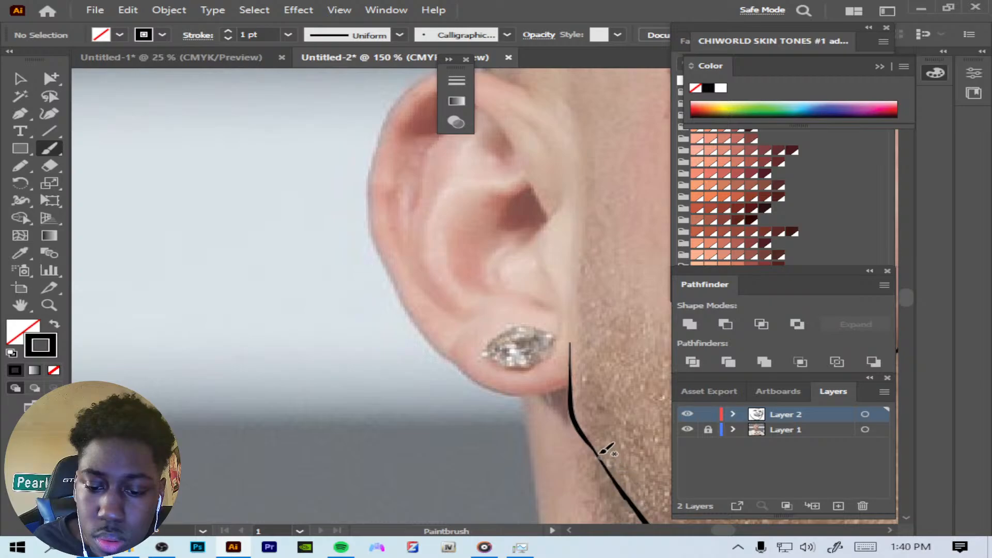
pyautogui.moveTo(581, 424); pyautogui.dragTo(631, 495)
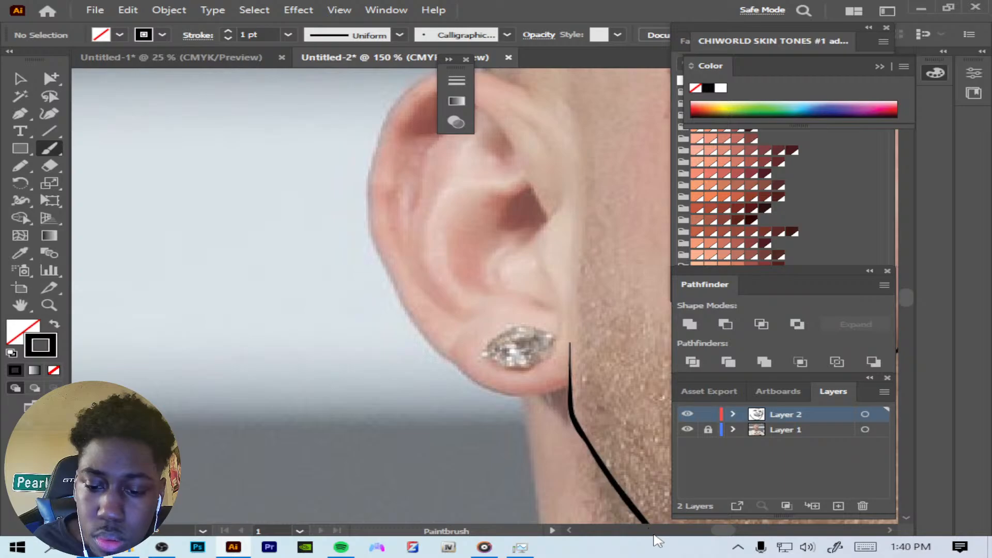
# Step: Review the joined jaw contour near the ear with Layer 1 briefly hidden
pyautogui.hotkey('ctrl', '-')
pyautogui.hotkey('ctrl', '-')
pyautogui.hotkey('ctrl', '-')
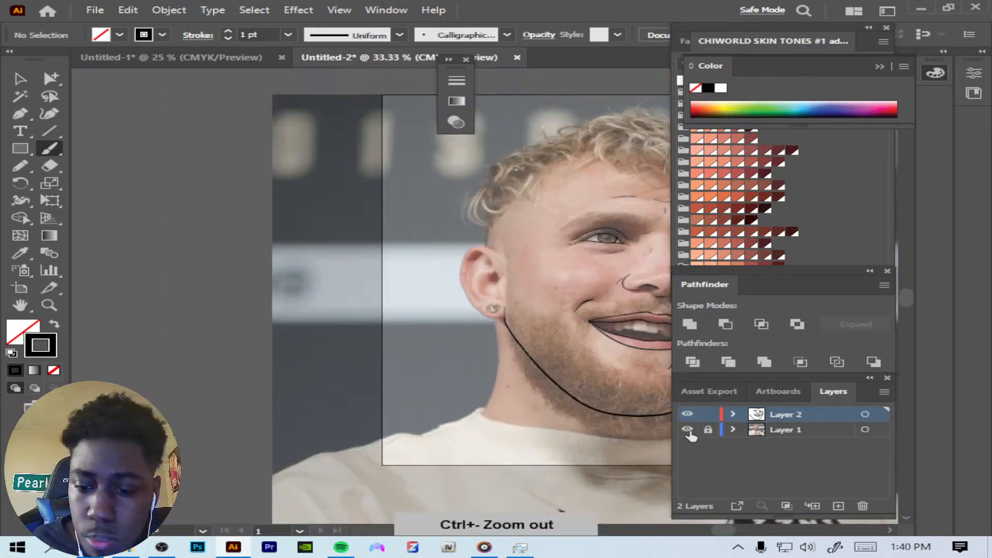
pyautogui.click(688, 430)
pyautogui.click(688, 430)
pyautogui.hotkey('ctrl', '+')
pyautogui.hotkey('ctrl', '+')
pyautogui.hotkey('ctrl', '+')
pyautogui.hotkey('ctrl', '+')
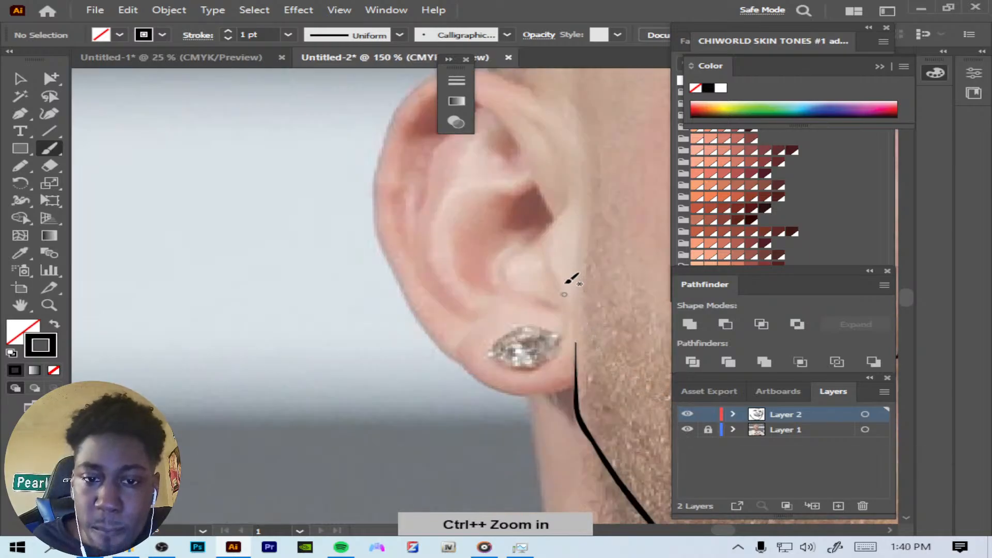
# Step: Ink the near ear's tragus, the inner edge of its upper rim and the short folds branching from that edge
pyautogui.moveTo(908, 302); pyautogui.dragTo(910, 299)
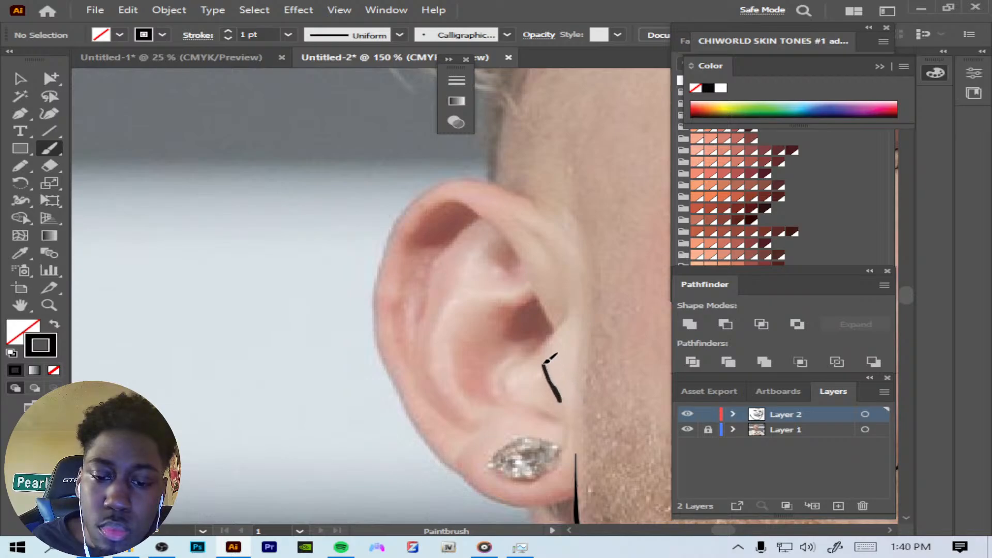
pyautogui.moveTo(558, 334); pyautogui.dragTo(568, 321)
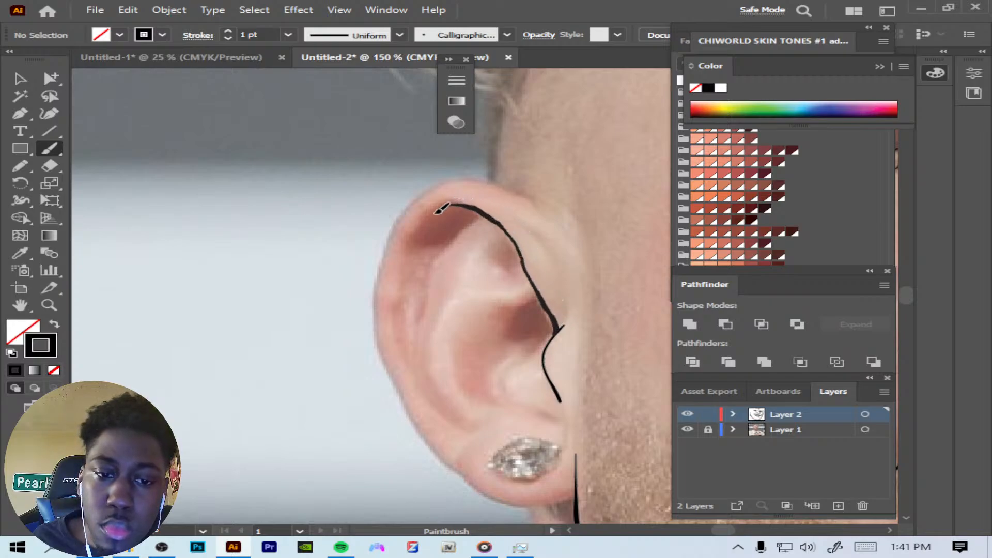
pyautogui.moveTo(439, 209); pyautogui.dragTo(436, 212)
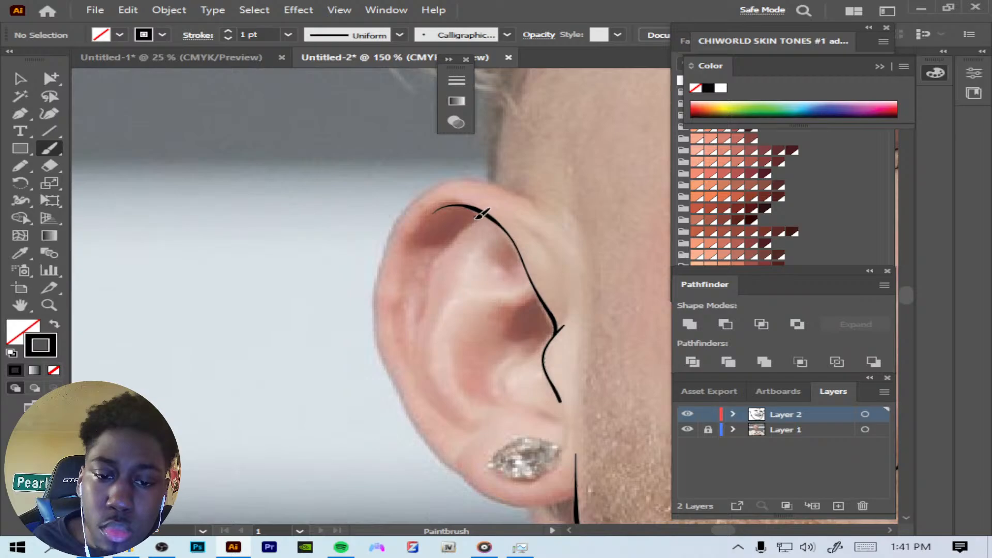
pyautogui.moveTo(480, 214); pyautogui.dragTo(447, 247)
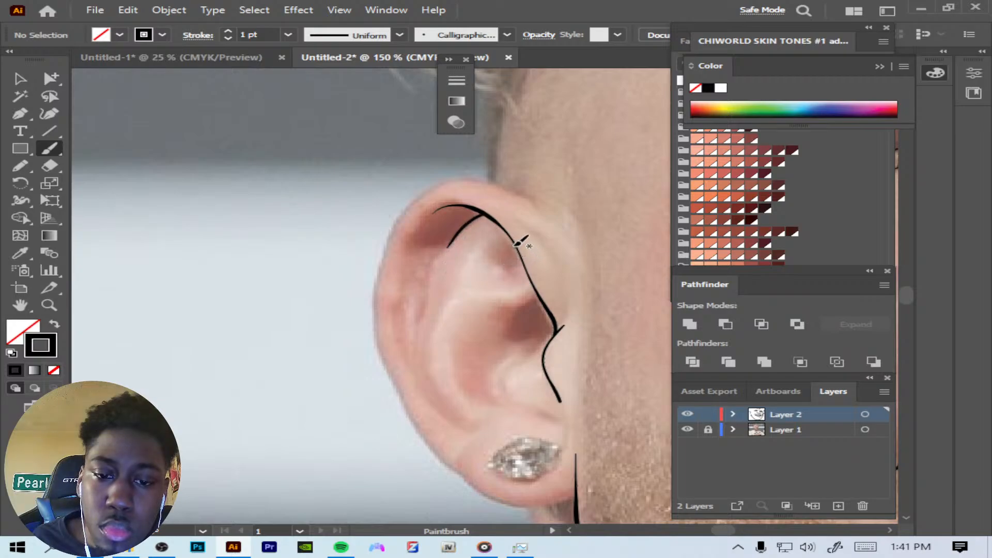
pyautogui.moveTo(514, 246); pyautogui.dragTo(500, 262)
pyautogui.moveTo(513, 306); pyautogui.dragTo(497, 307)
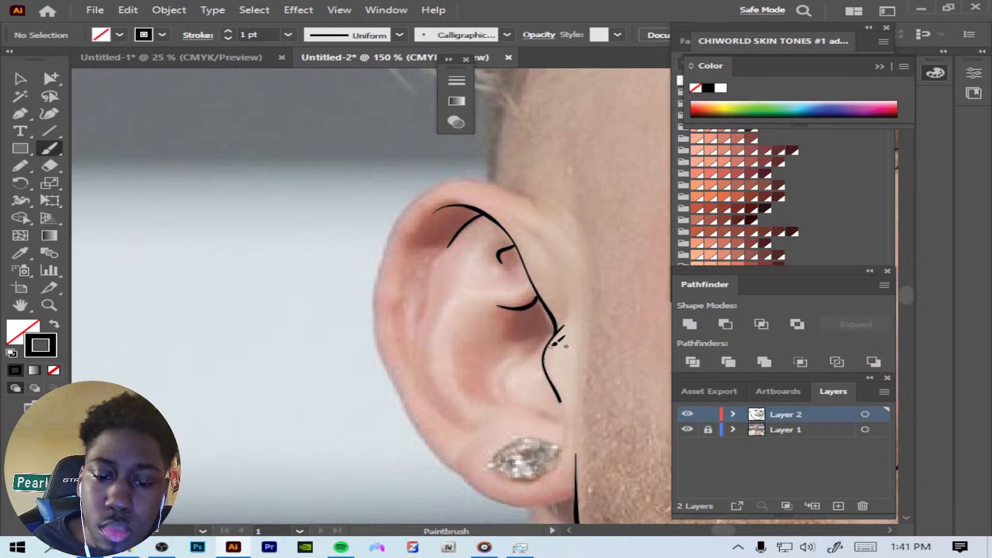
# Step: Ink the near ear's lower inner folds, the long curve inside the outer rim and the creases beside the face
pyautogui.moveTo(529, 351)
pyautogui.mouseDown()
pyautogui.moveTo(506, 371)
pyautogui.moveTo(507, 396)
pyautogui.mouseUp()
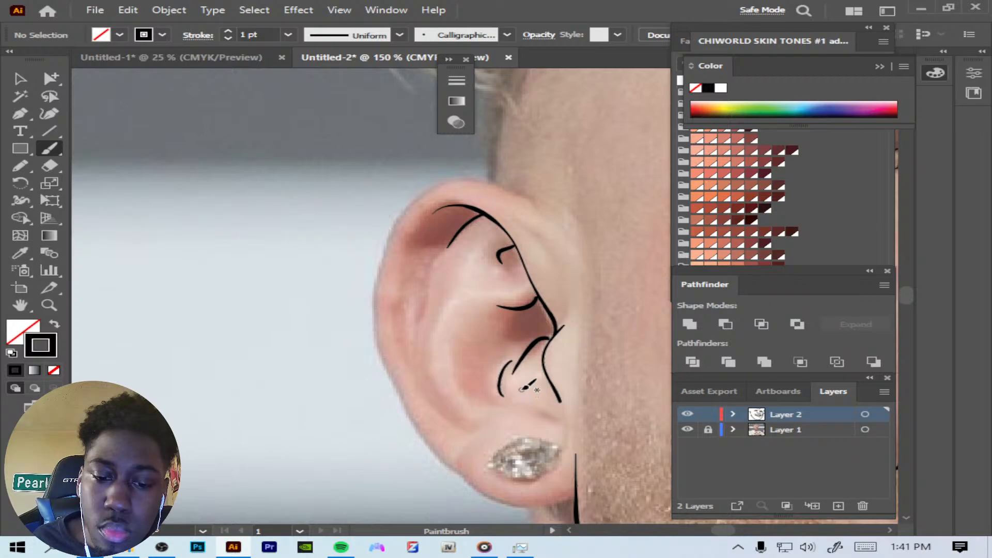
pyautogui.hotkey('ctrl', 'z')
pyautogui.moveTo(508, 363)
pyautogui.mouseDown()
pyautogui.moveTo(502, 381)
pyautogui.moveTo(513, 405)
pyautogui.mouseUp()
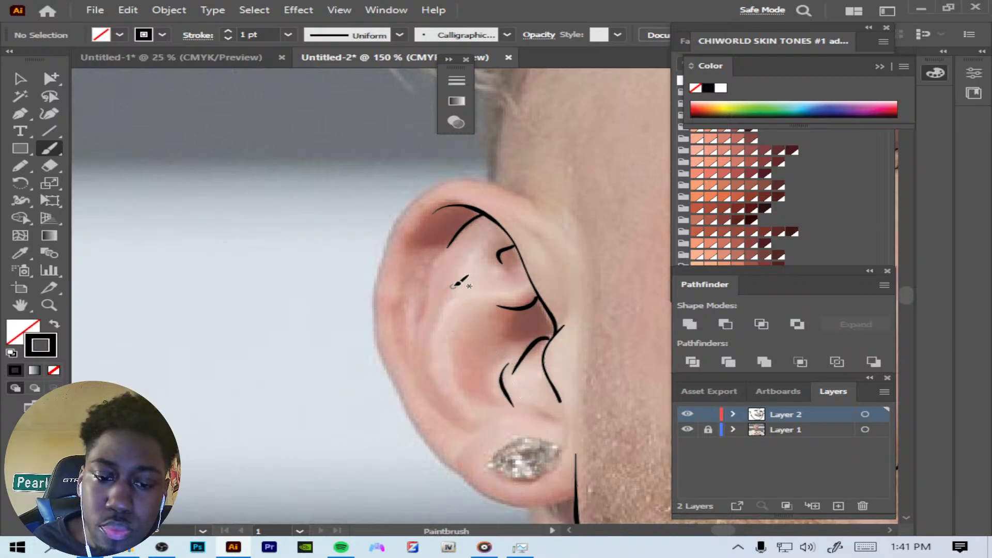
pyautogui.moveTo(452, 288)
pyautogui.mouseDown()
pyautogui.moveTo(426, 331)
pyautogui.moveTo(423, 363)
pyautogui.mouseUp()
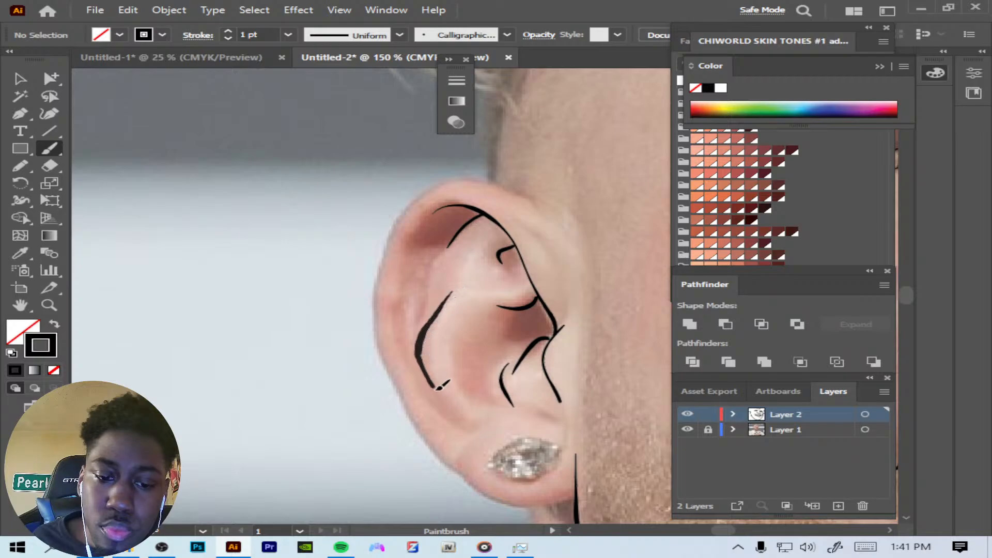
pyautogui.moveTo(469, 423); pyautogui.dragTo(471, 426)
pyautogui.moveTo(526, 412); pyautogui.dragTo(556, 425)
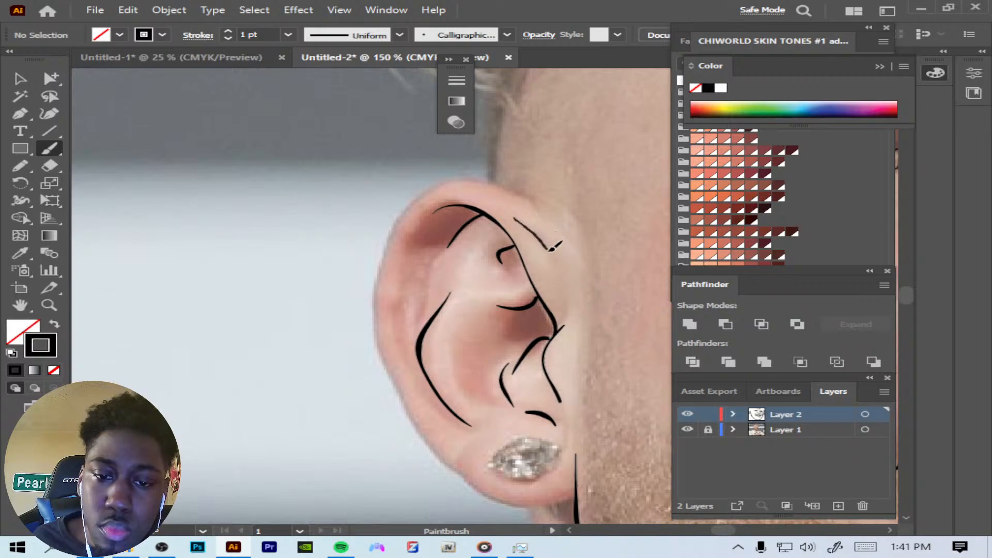
pyautogui.moveTo(550, 249); pyautogui.dragTo(557, 267)
pyautogui.moveTo(569, 308); pyautogui.dragTo(558, 330)
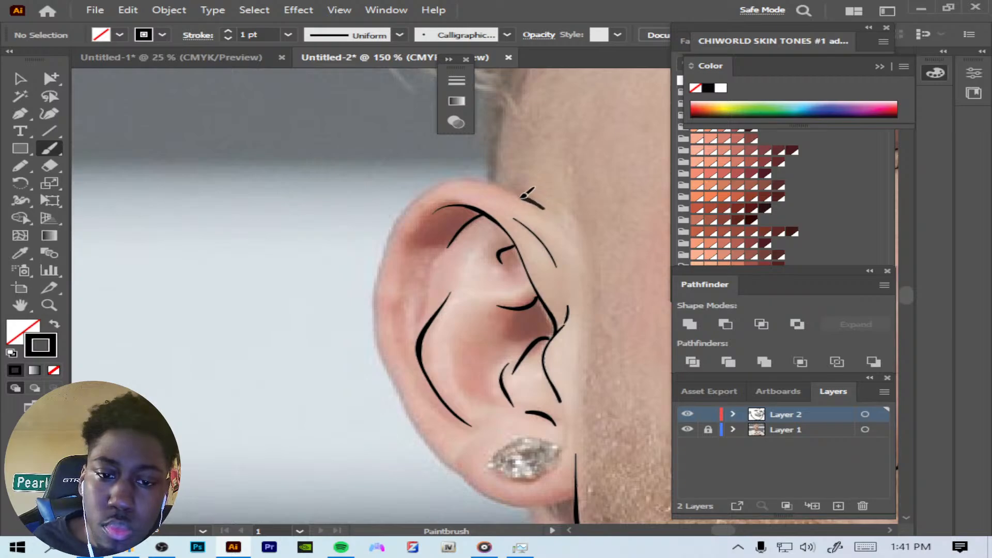
# Step: Outline the near ear's outer edge from the top of the rim around the earlobe to the jaw contour
pyautogui.moveTo(523, 195); pyautogui.dragTo(457, 179)
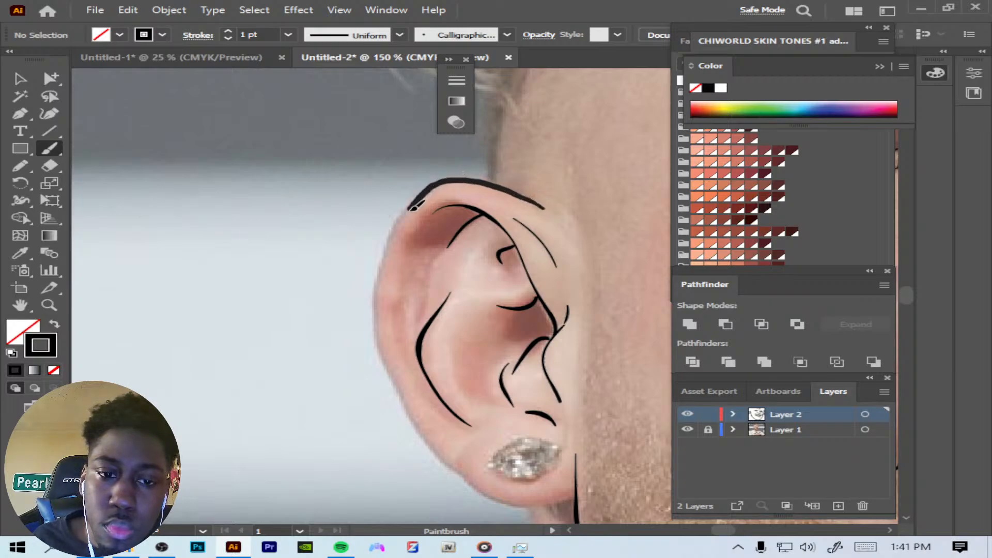
pyautogui.moveTo(412, 207)
pyautogui.mouseDown()
pyautogui.moveTo(378, 282)
pyautogui.moveTo(375, 335)
pyautogui.moveTo(422, 435)
pyautogui.moveTo(464, 469)
pyautogui.mouseUp()
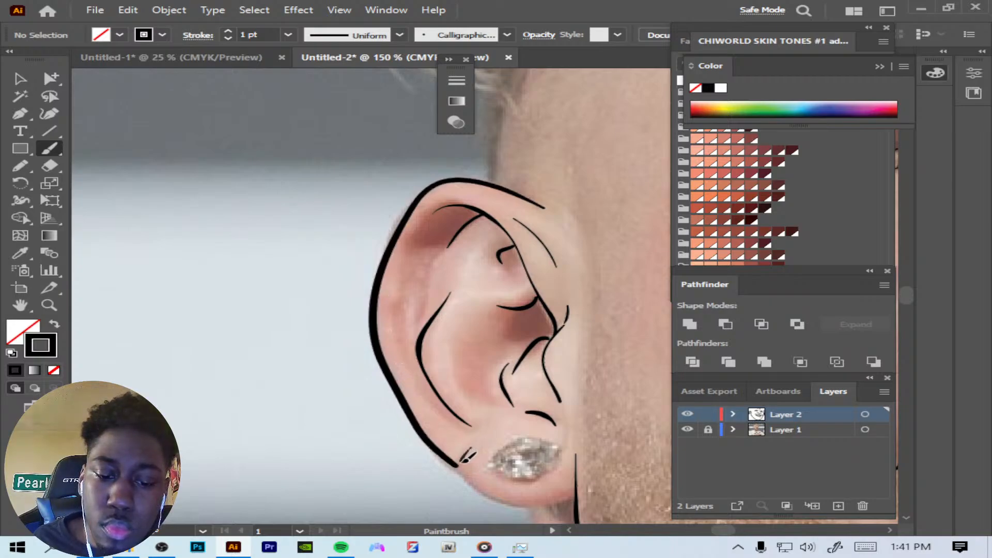
pyautogui.moveTo(493, 495)
pyautogui.mouseDown()
pyautogui.moveTo(532, 509)
pyautogui.moveTo(580, 494)
pyautogui.mouseUp()
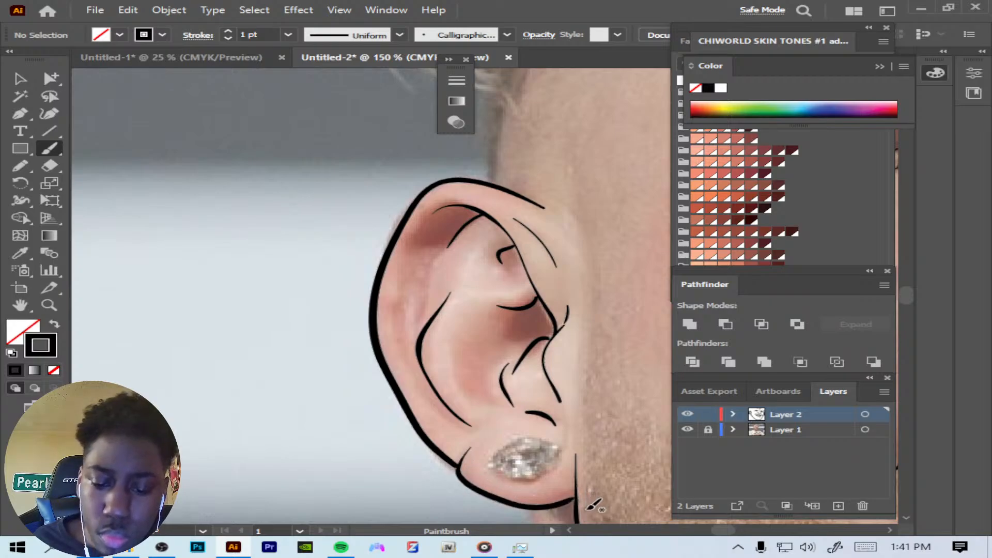
# Step: Outline the diamond earring on the near earlobe as a closed, pointed shape with brush strokes
pyautogui.hotkey('ctrl', '+')
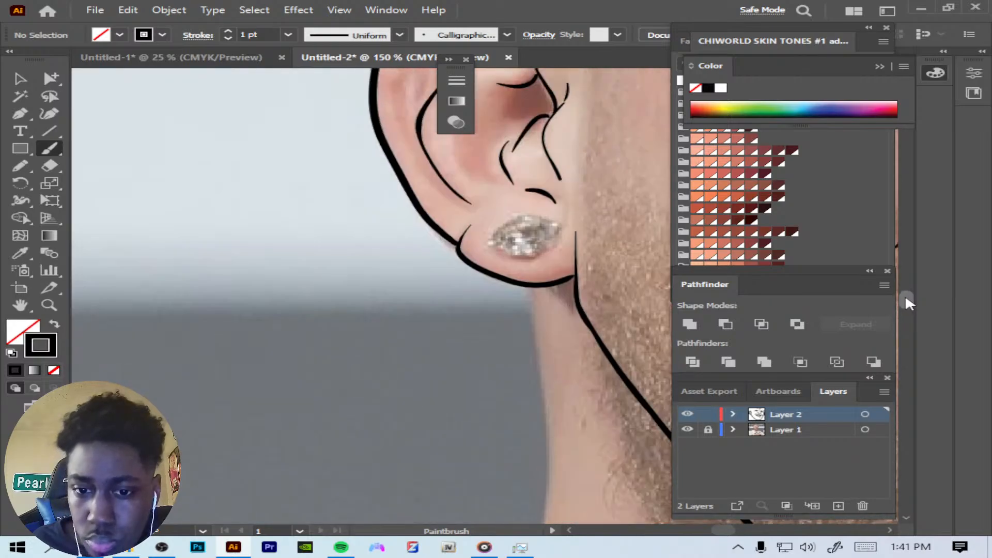
pyautogui.hotkey('ctrl', '+')
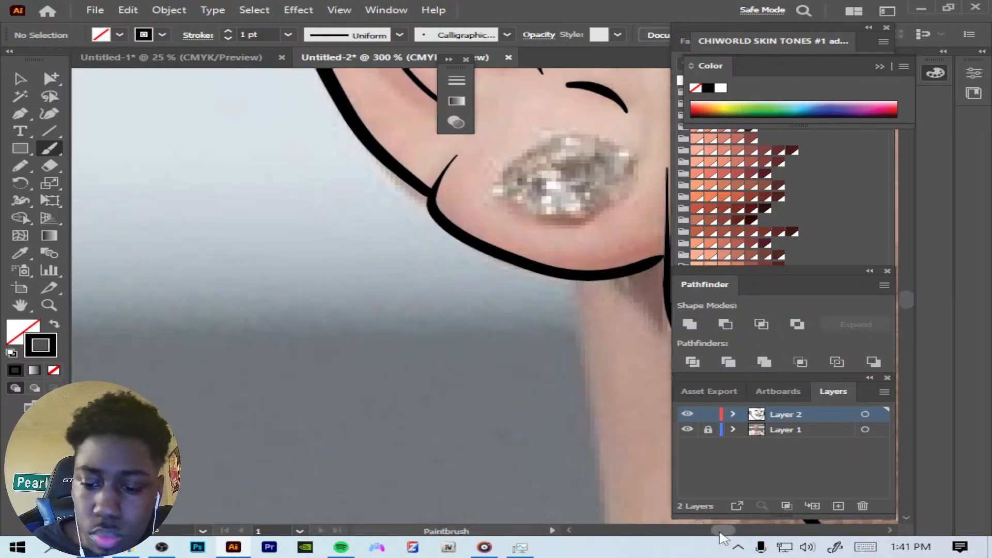
pyautogui.moveTo(719, 532); pyautogui.dragTo(720, 531)
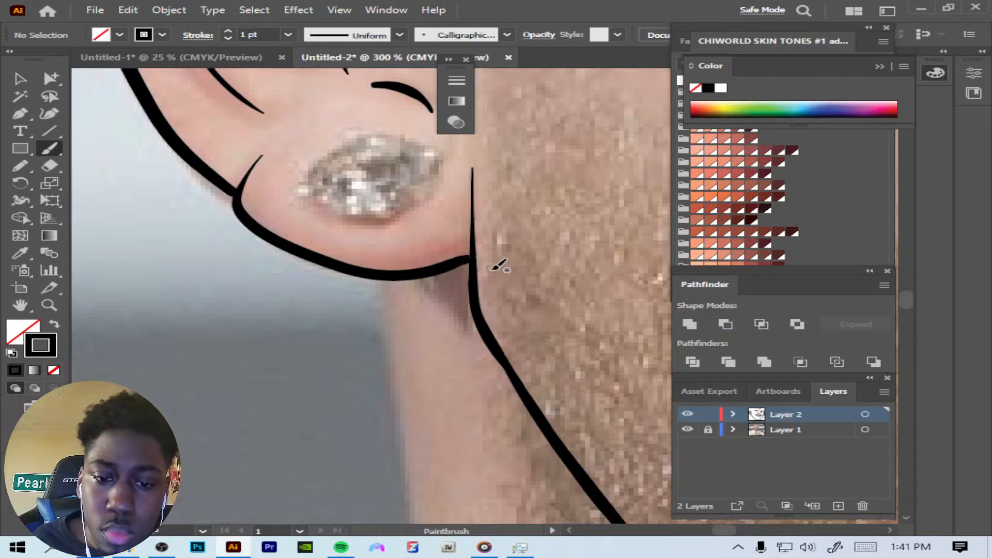
pyautogui.hotkey('ctrl', '-')
pyautogui.hotkey('ctrl', '-')
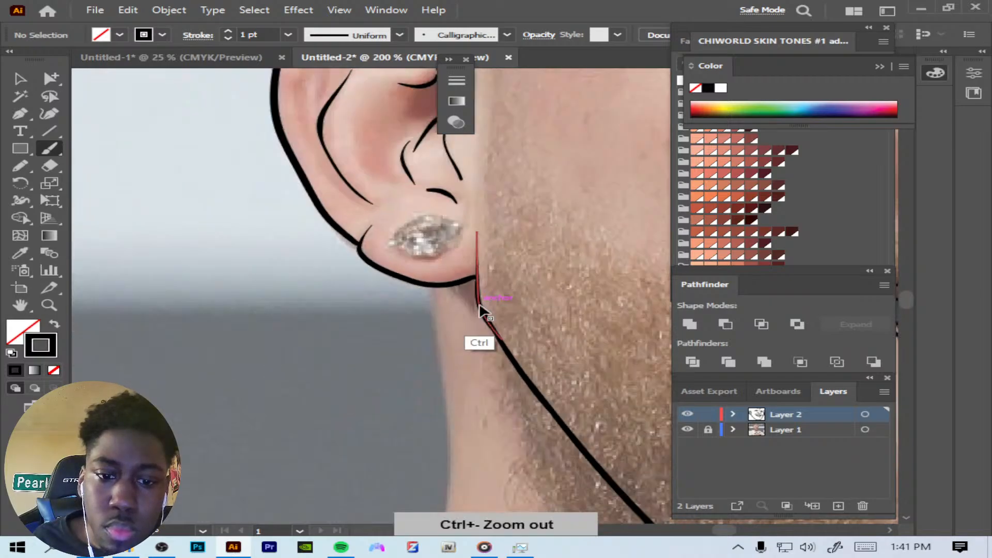
pyautogui.hotkey('ctrl', '-')
pyautogui.hotkey('ctrl', '+')
pyautogui.hotkey('ctrl', '+')
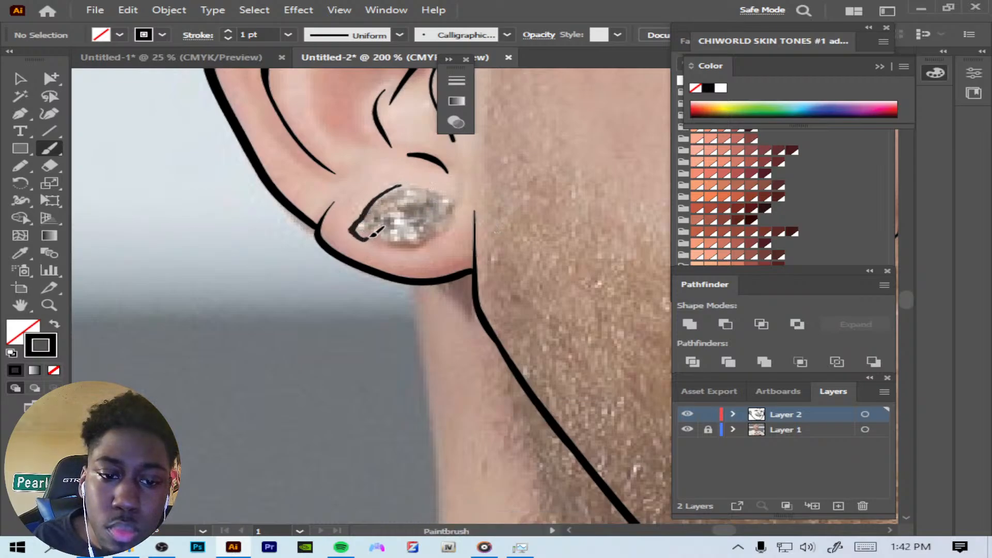
pyautogui.moveTo(369, 238); pyautogui.dragTo(371, 237)
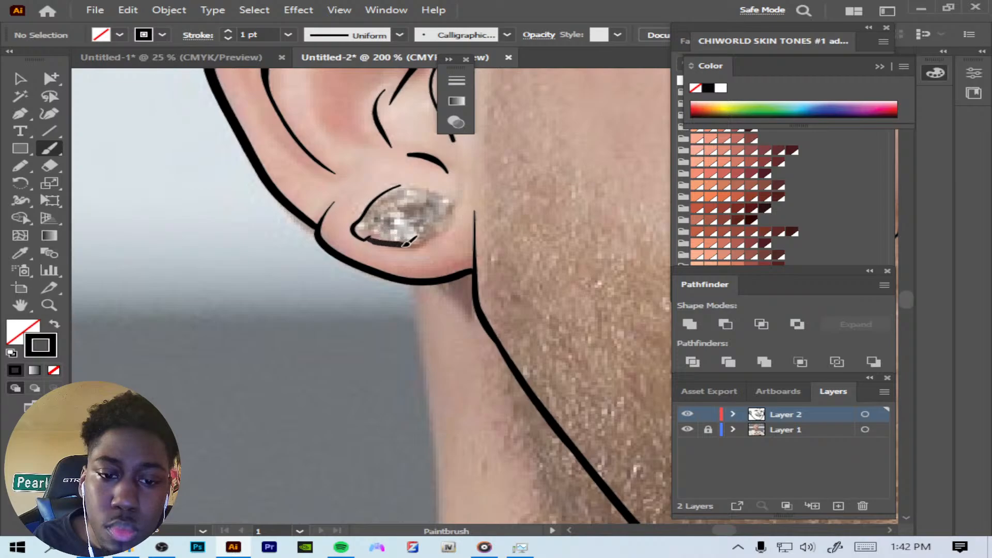
pyautogui.moveTo(425, 247)
pyautogui.mouseDown()
pyautogui.moveTo(459, 205)
pyautogui.moveTo(412, 185)
pyautogui.mouseUp()
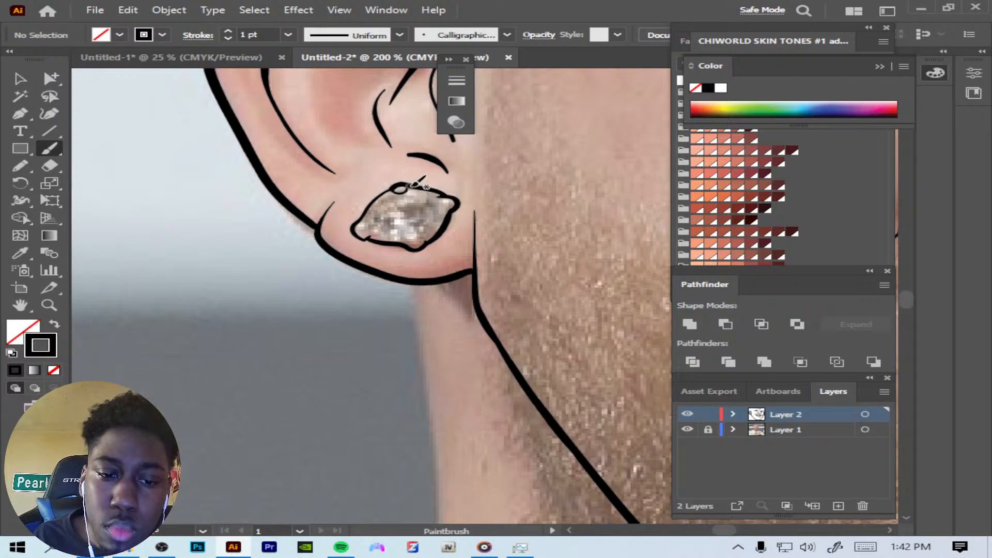
# Step: Ink the small rounded prongs at the diamond earring's corners and the short facet lines inside its outline
pyautogui.moveTo(439, 200); pyautogui.dragTo(454, 208)
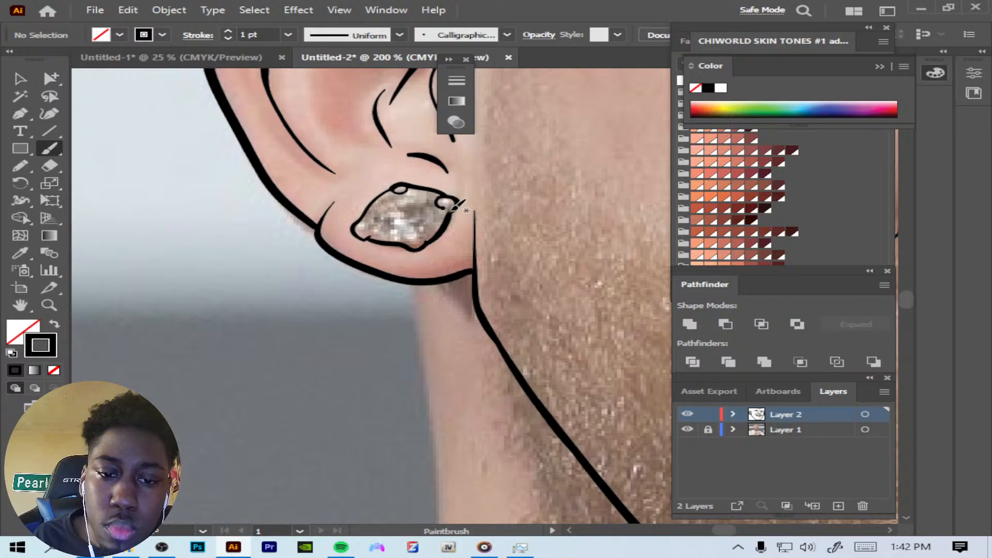
pyautogui.hotkey('ctrl', 'z')
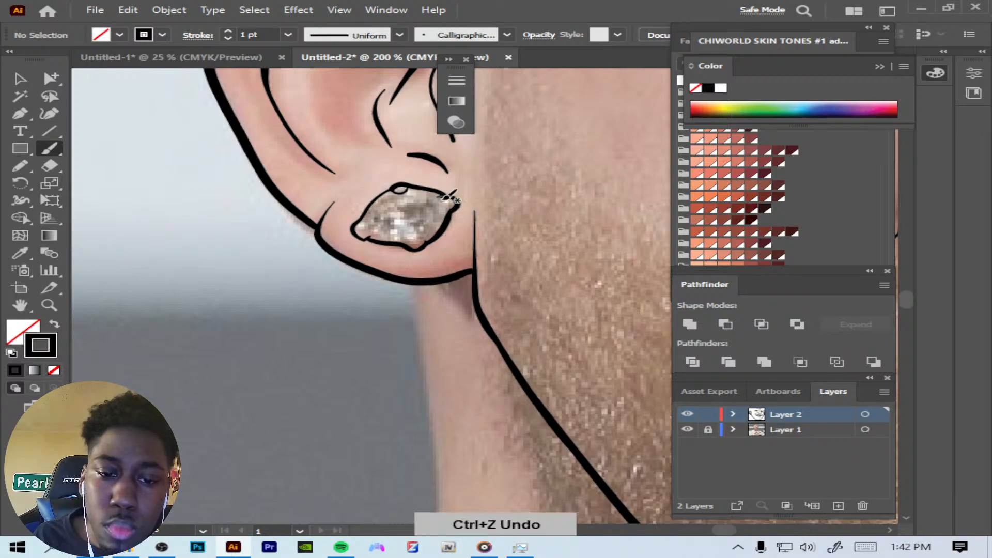
pyautogui.moveTo(443, 206); pyautogui.dragTo(450, 203)
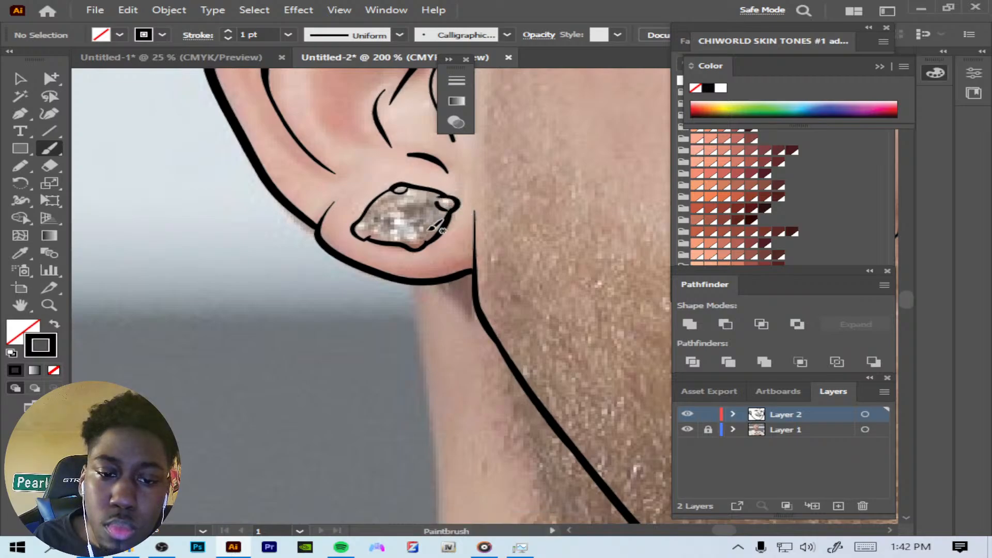
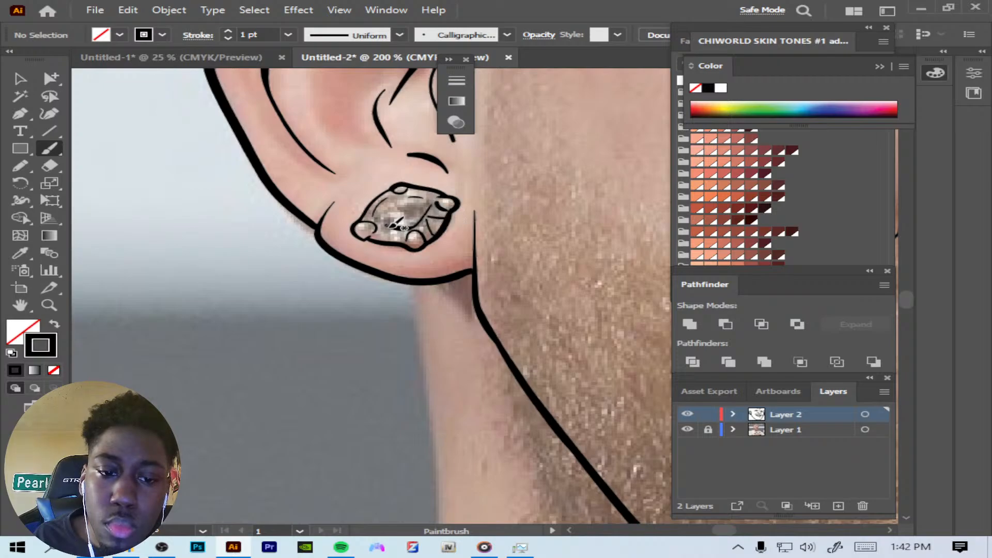
pyautogui.hotkey('ctrl', 'z')
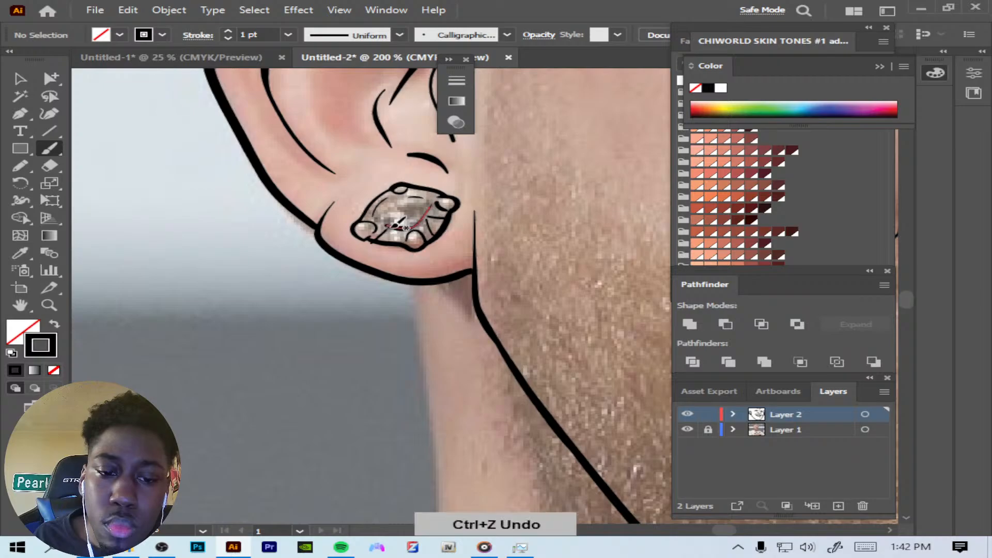
pyautogui.moveTo(392, 229); pyautogui.dragTo(398, 245)
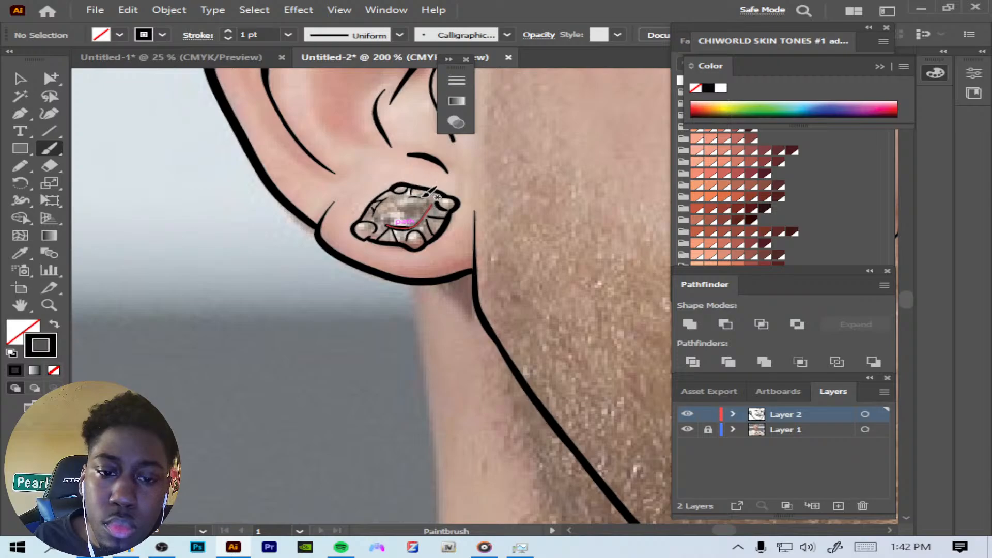
# Step: Hide the photo on Layer 1 and examine the ear, earring and mouth line art on its own
pyautogui.hotkey('ctrl', '-')
pyautogui.hotkey('ctrl', '-')
pyautogui.hotkey('ctrl', '-')
pyautogui.hotkey('ctrl', '-')
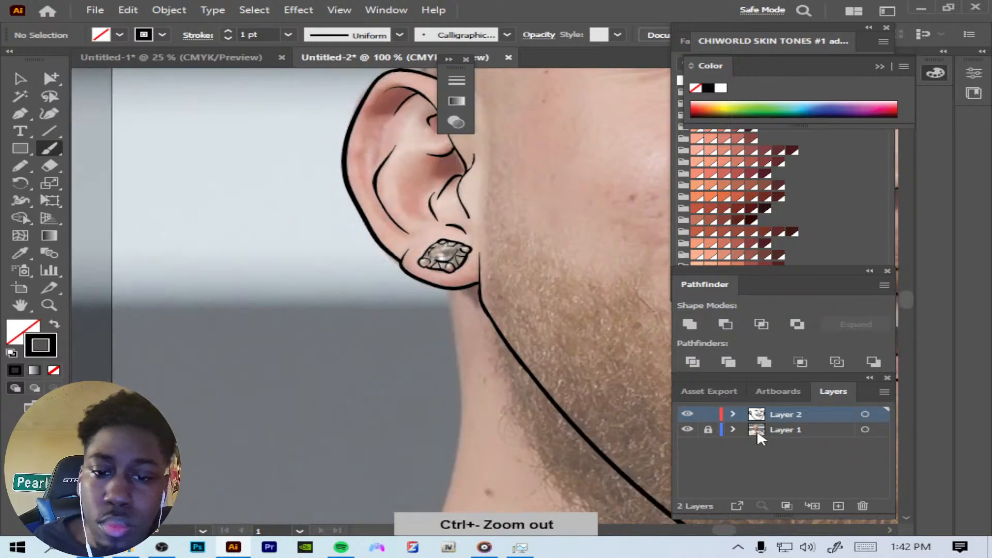
pyautogui.click(692, 430)
pyautogui.hotkey('ctrl', '-')
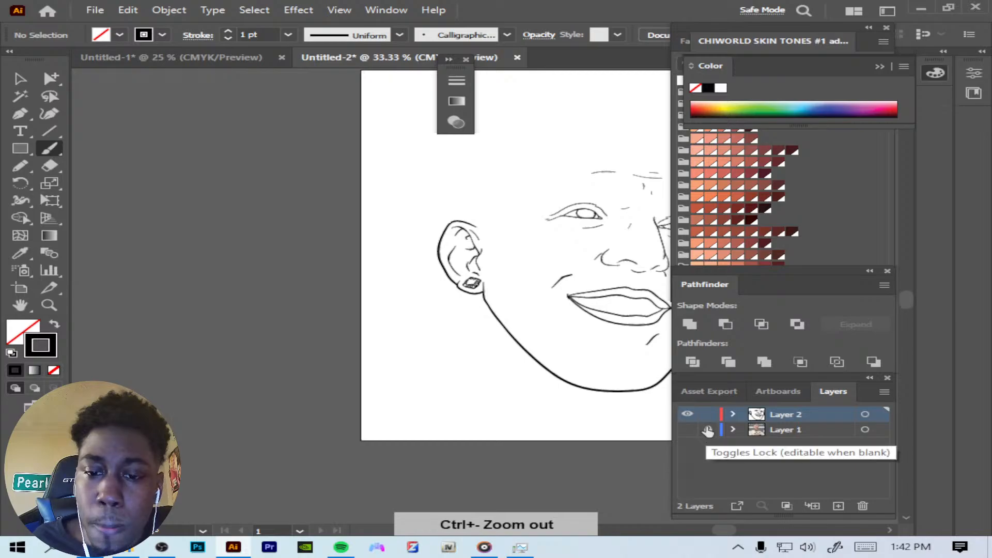
pyautogui.hotkey('ctrl', '+')
pyautogui.hotkey('ctrl', '+')
pyautogui.hotkey('ctrl', '+')
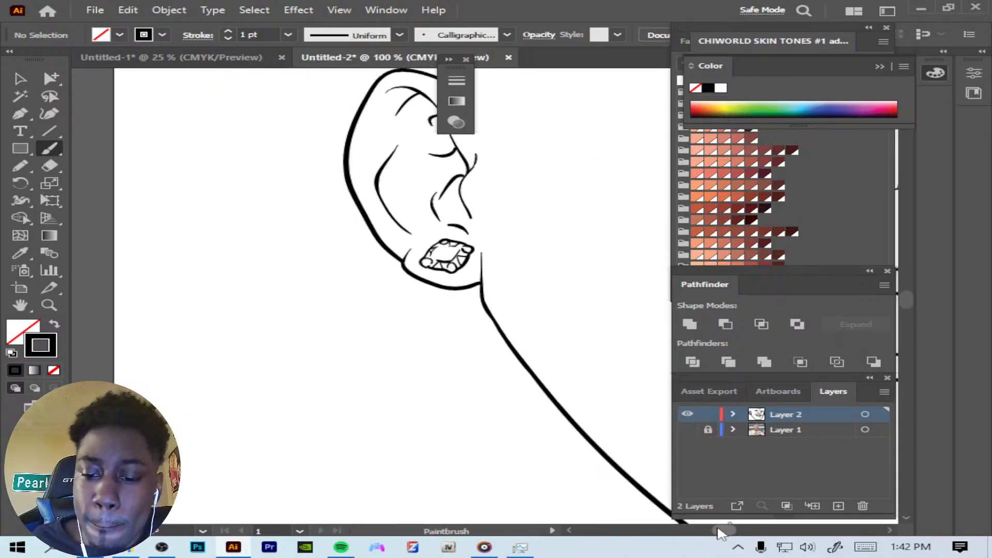
pyautogui.moveTo(720, 531); pyautogui.dragTo(728, 533)
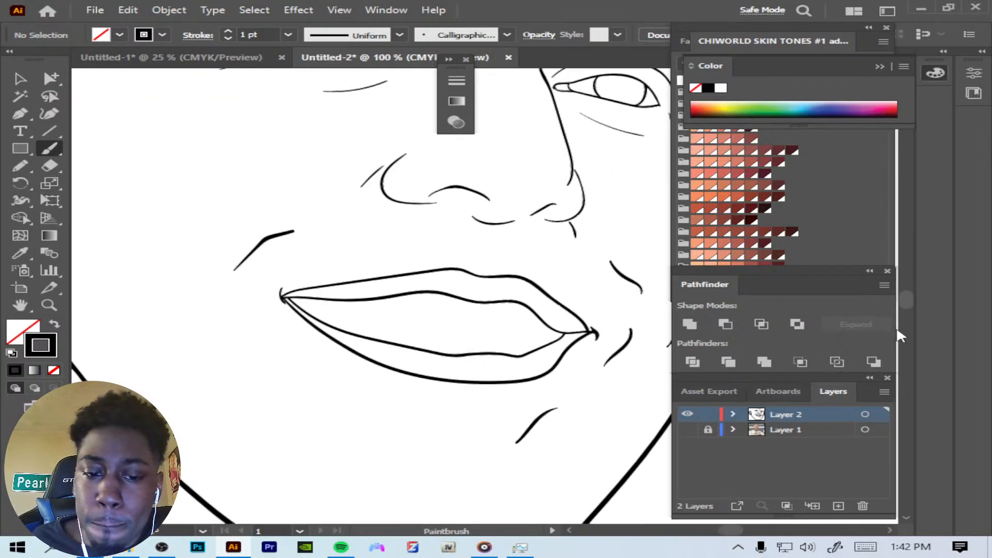
pyautogui.moveTo(907, 299); pyautogui.dragTo(903, 304)
pyautogui.hotkey('ctrl', '+')
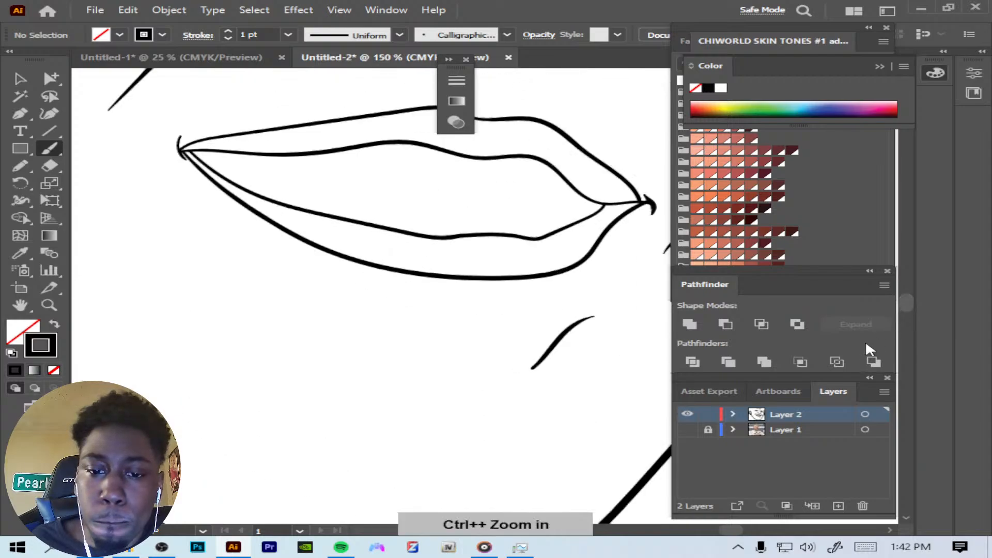
# Step: Show Layer 1 again and ink the two upper front teeth's sides, the second one's lower edge and the adjacent tooth toward the far mouth corner
pyautogui.click(693, 429)
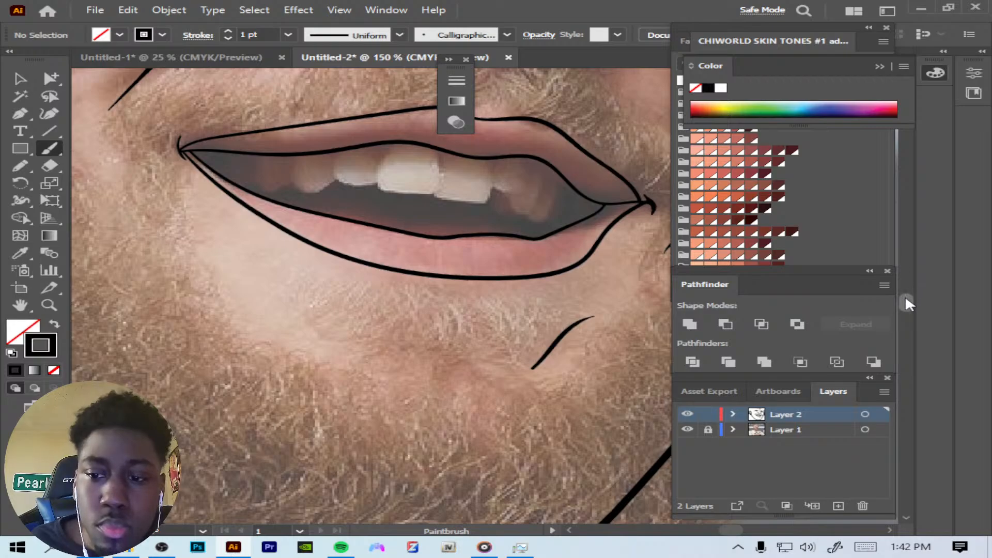
pyautogui.moveTo(906, 304); pyautogui.dragTo(910, 293)
pyautogui.hotkey('ctrl', '+')
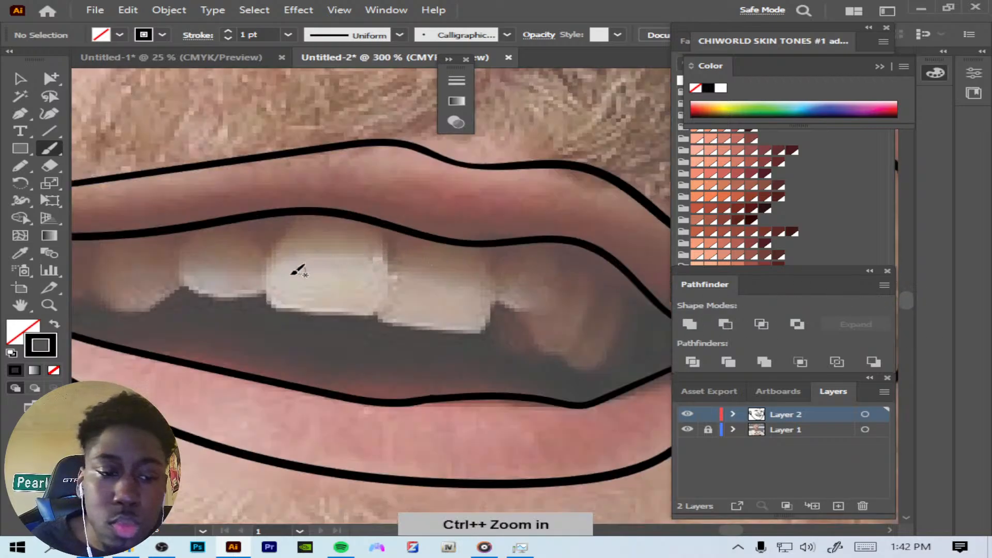
pyautogui.moveTo(266, 270)
pyautogui.mouseDown()
pyautogui.moveTo(277, 236)
pyautogui.moveTo(306, 212)
pyautogui.mouseUp()
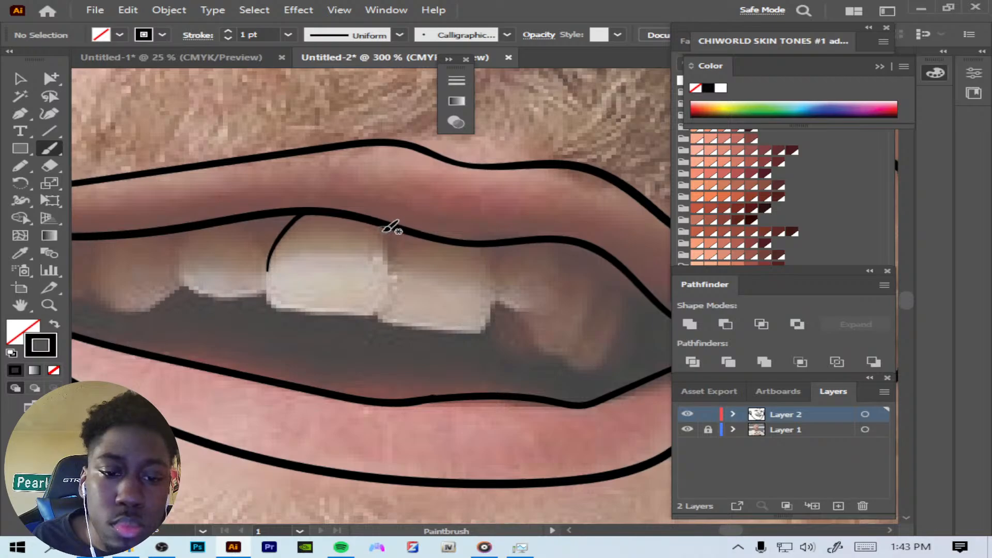
pyautogui.moveTo(386, 237); pyautogui.dragTo(392, 279)
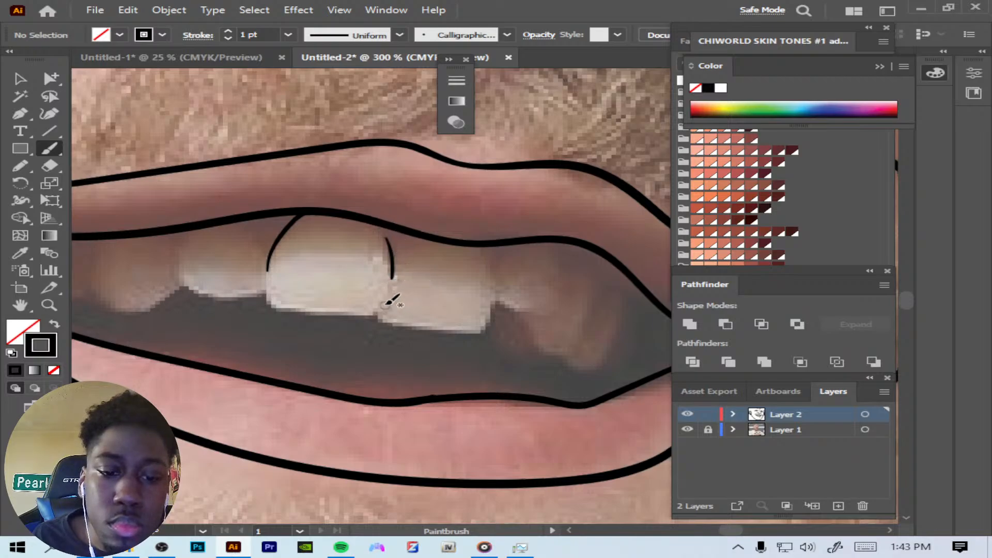
pyautogui.moveTo(370, 318)
pyautogui.mouseDown()
pyautogui.moveTo(483, 334)
pyautogui.moveTo(499, 292)
pyautogui.moveTo(512, 314)
pyautogui.moveTo(535, 319)
pyautogui.moveTo(562, 308)
pyautogui.moveTo(560, 241)
pyautogui.mouseUp()
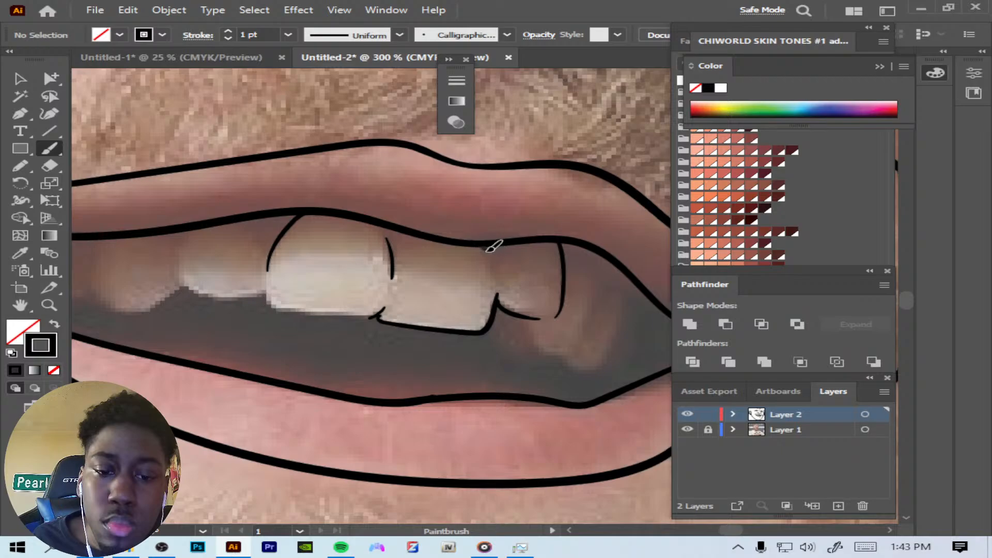
pyautogui.moveTo(486, 249)
pyautogui.mouseDown()
pyautogui.moveTo(498, 276)
pyautogui.moveTo(510, 245)
pyautogui.mouseUp()
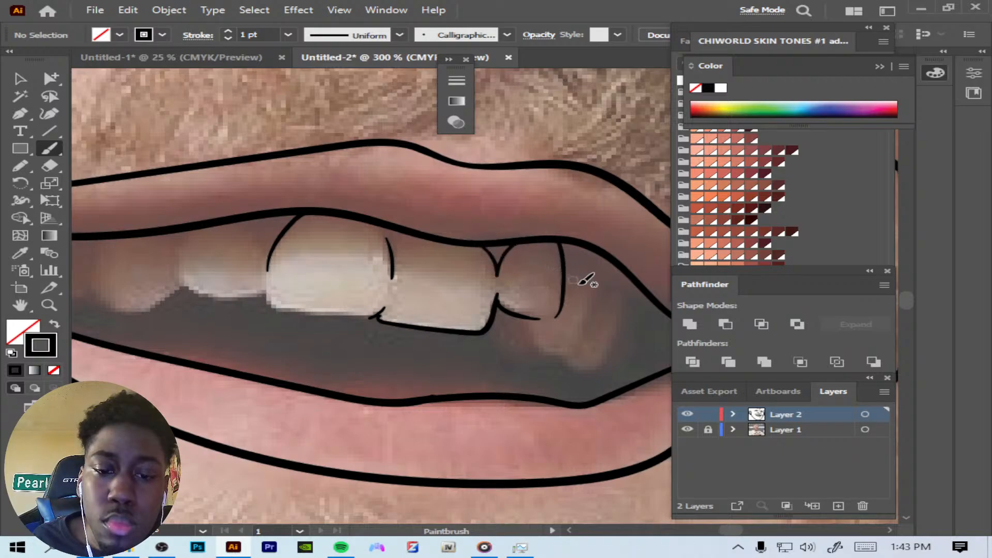
# Step: Outline the overlapping back teeth near the far corner of the mouth with rounded brush strokes
pyautogui.moveTo(528, 317)
pyautogui.mouseDown()
pyautogui.moveTo(537, 343)
pyautogui.moveTo(561, 356)
pyautogui.mouseUp()
pyautogui.moveTo(499, 314)
pyautogui.mouseDown()
pyautogui.moveTo(495, 335)
pyautogui.moveTo(507, 352)
pyautogui.moveTo(569, 355)
pyautogui.mouseUp()
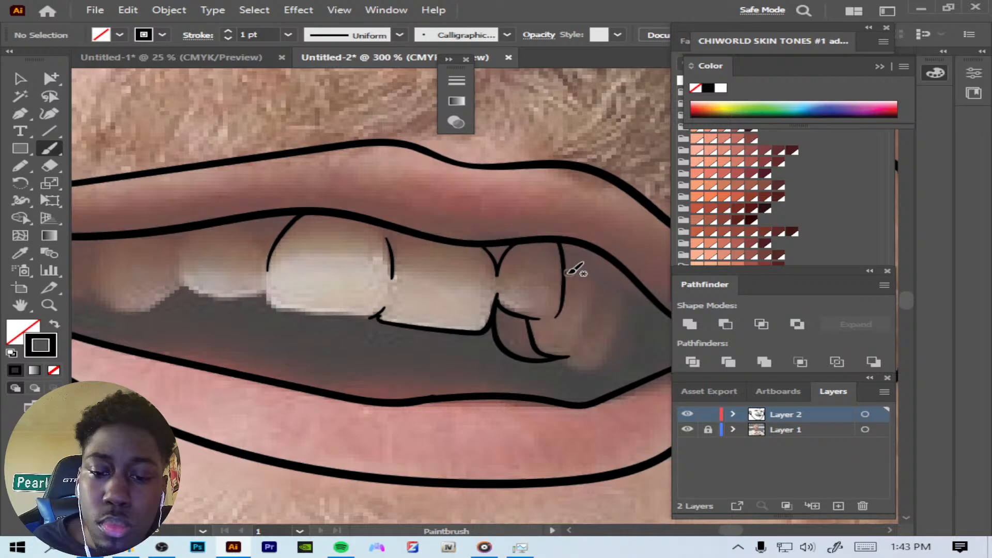
pyautogui.moveTo(564, 281)
pyautogui.mouseDown()
pyautogui.moveTo(597, 275)
pyautogui.moveTo(574, 276)
pyautogui.moveTo(599, 278)
pyautogui.moveTo(593, 310)
pyautogui.moveTo(623, 295)
pyautogui.moveTo(622, 326)
pyautogui.moveTo(639, 315)
pyautogui.moveTo(641, 331)
pyautogui.moveTo(618, 369)
pyautogui.moveTo(568, 360)
pyautogui.mouseUp()
pyautogui.hotkey('ctrl', 'z')
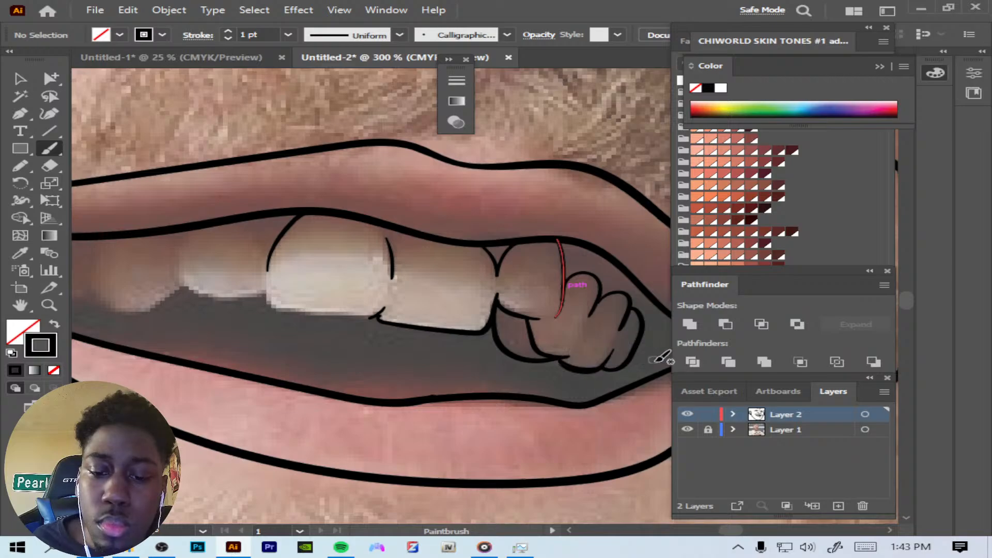
# Step: Hide Layer 1 and check the inked teeth without the photo
pyautogui.hotkey('ctrl', '-')
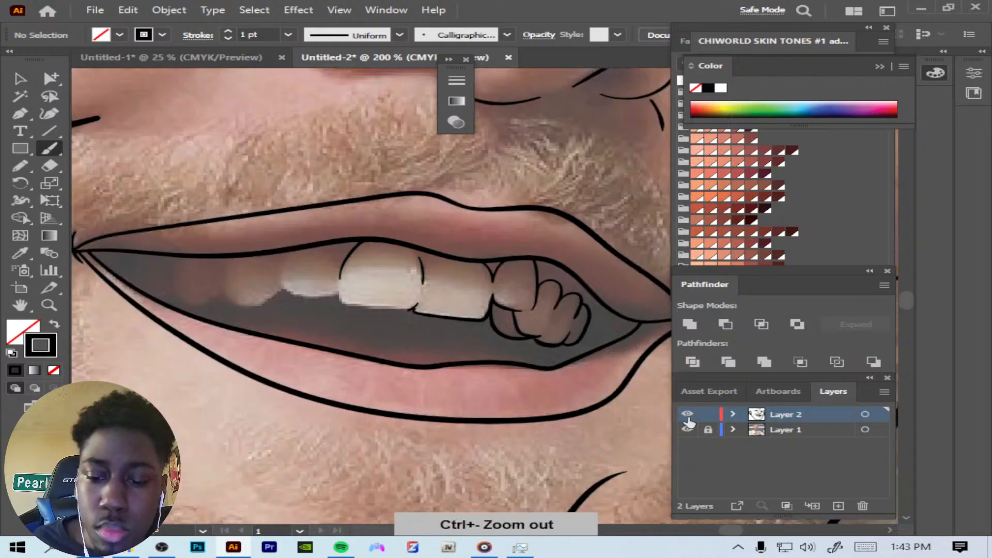
pyautogui.hotkey('ctrl', '+')
pyautogui.hotkey('ctrl', '+')
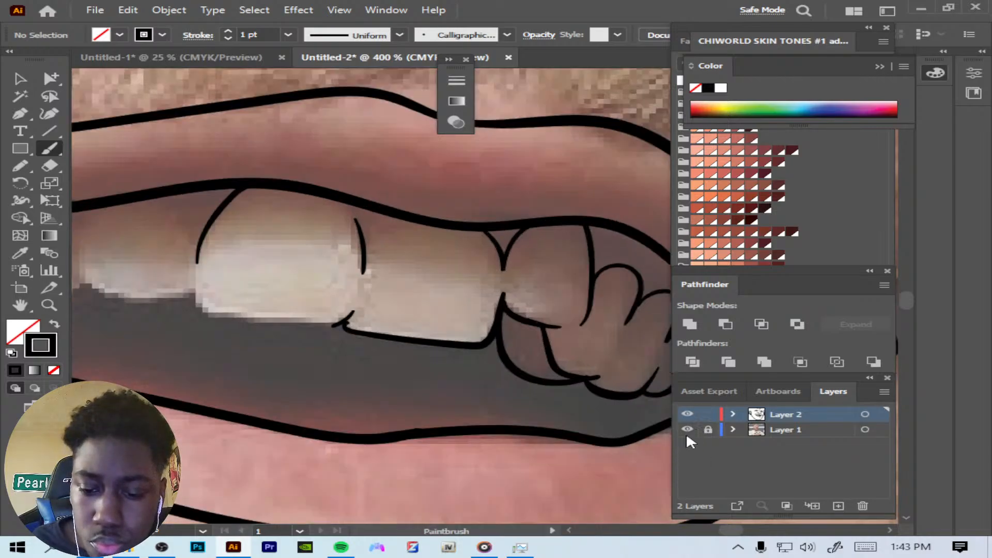
pyautogui.hotkey('ctrl', '-')
pyautogui.hotkey('ctrl', '-')
pyautogui.click(687, 429)
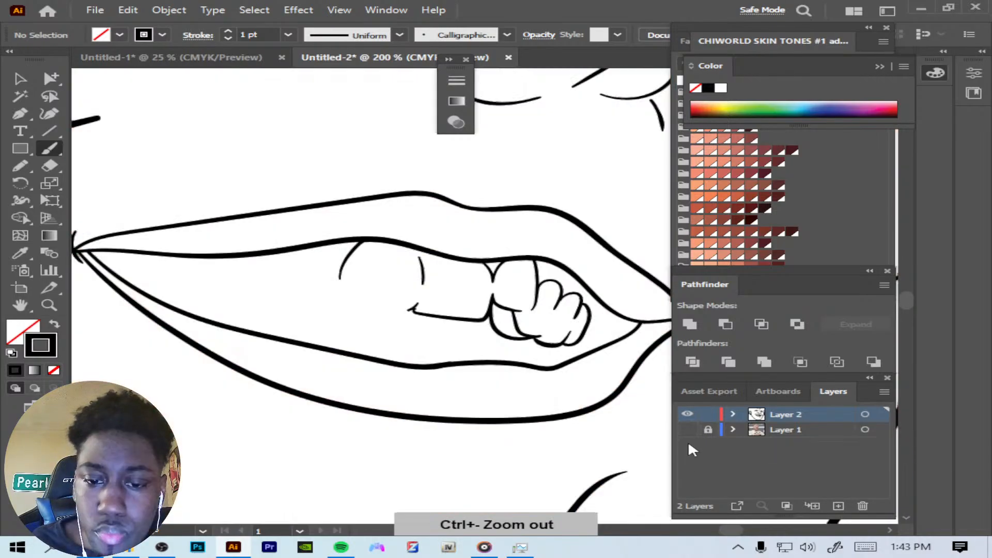
pyautogui.moveTo(731, 531); pyautogui.dragTo(736, 518)
# Step: Show Layer 1 again and outline the tooth on the near side of the front teeth, plus the first front tooth's lower edge
pyautogui.click(687, 430)
pyautogui.hotkey('ctrl', '+')
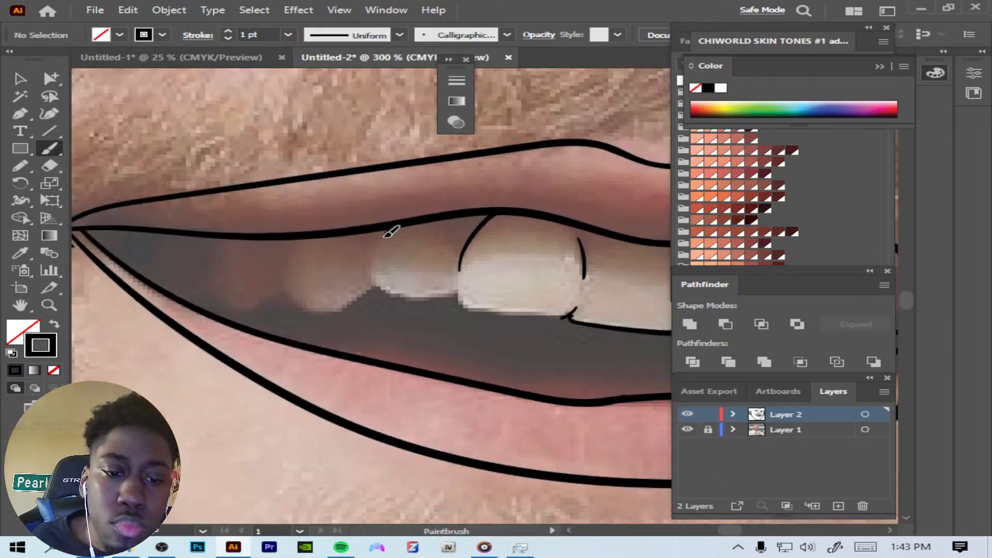
pyautogui.moveTo(400, 226); pyautogui.dragTo(376, 250)
pyautogui.moveTo(428, 221)
pyautogui.mouseDown()
pyautogui.moveTo(445, 228)
pyautogui.moveTo(459, 270)
pyautogui.mouseUp()
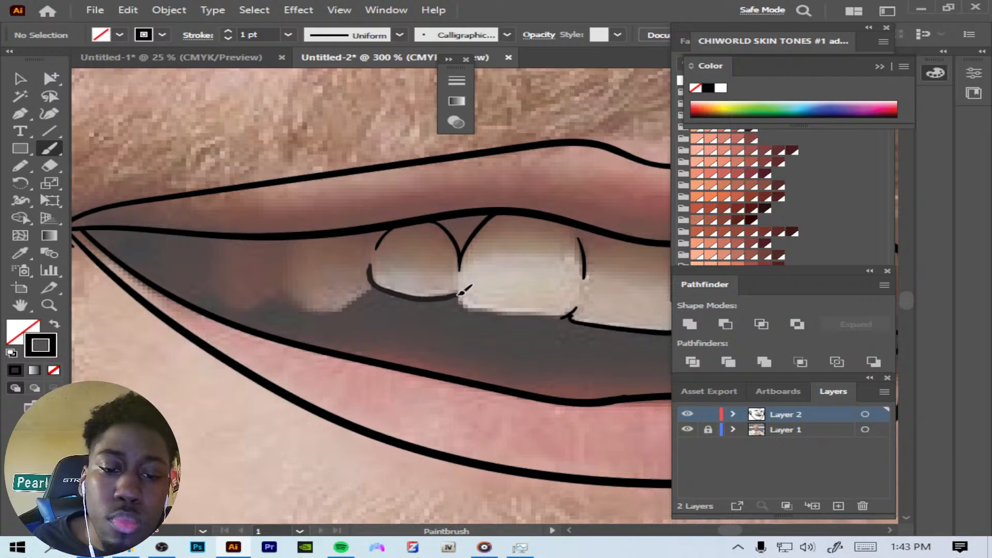
pyautogui.moveTo(459, 294); pyautogui.dragTo(463, 285)
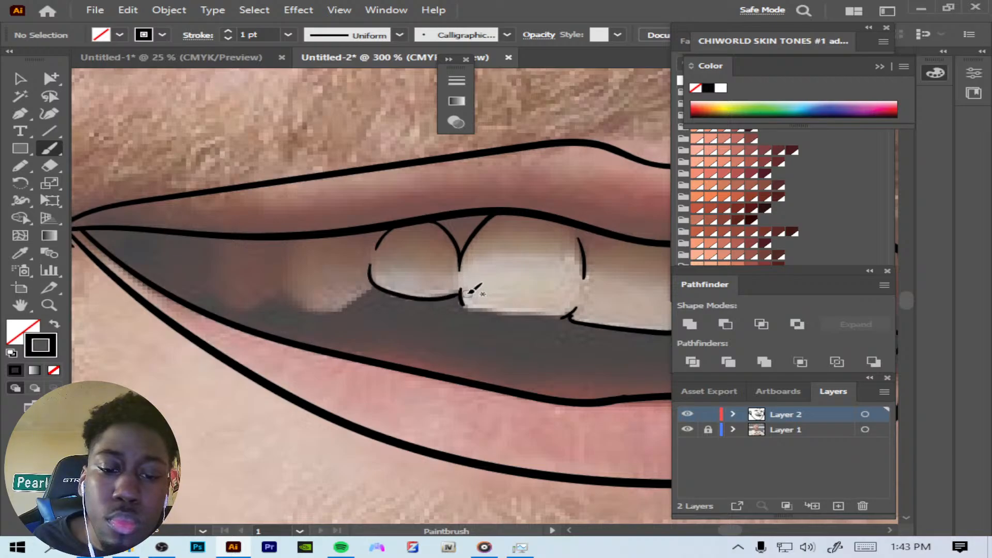
pyautogui.hotkey('ctrl', 'z')
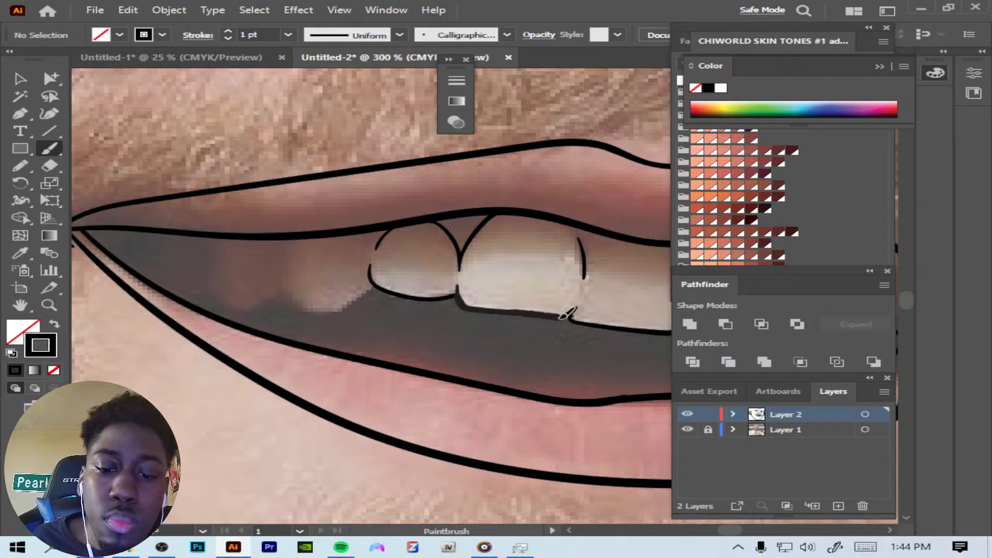
pyautogui.moveTo(560, 318); pyautogui.dragTo(565, 318)
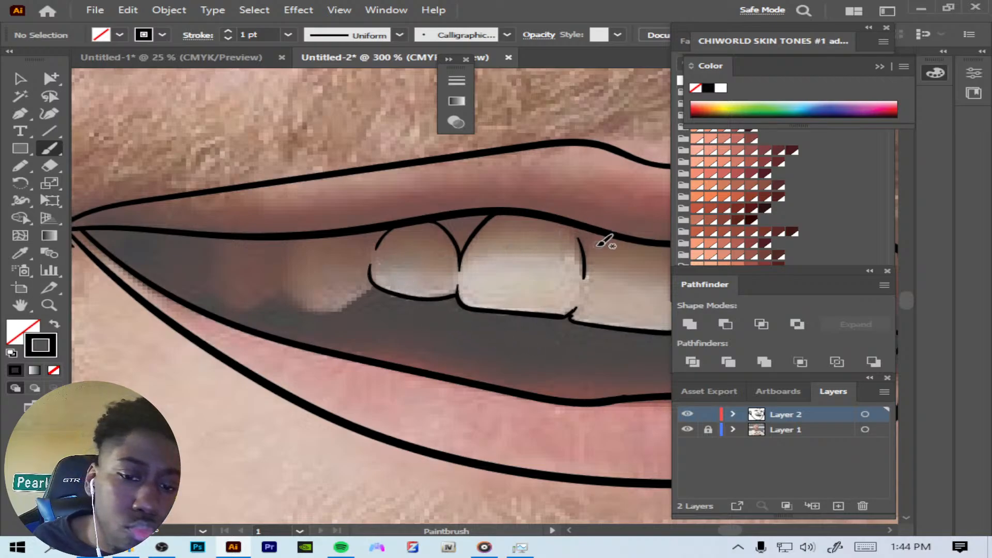
# Step: Ink the V-shaped gum gap between the two front teeth, joining both curves to the upper lip line
pyautogui.moveTo(588, 253)
pyautogui.mouseDown()
pyautogui.moveTo(611, 231)
pyautogui.moveTo(630, 231)
pyautogui.mouseUp()
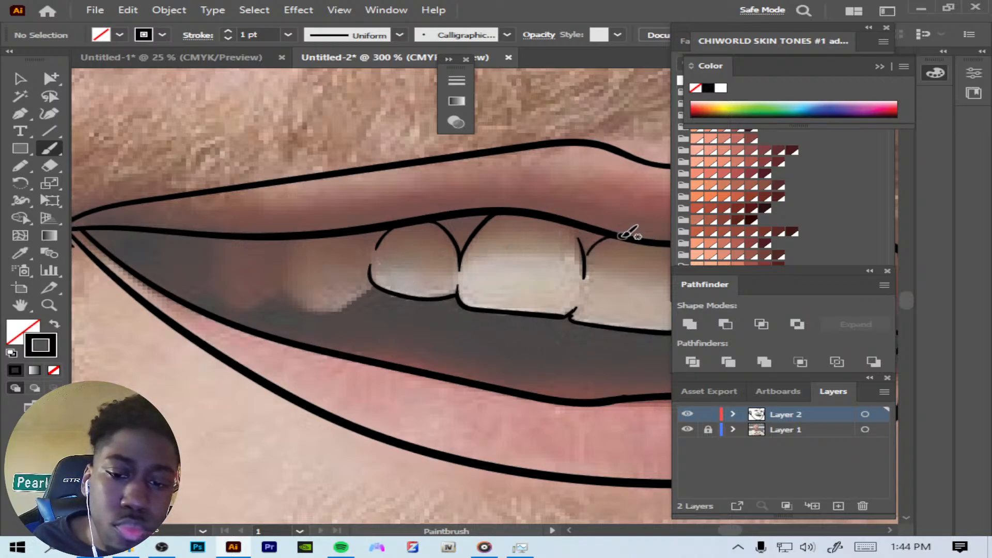
pyautogui.hotkey('ctrl', 'z')
pyautogui.moveTo(588, 257)
pyautogui.mouseDown()
pyautogui.moveTo(614, 236)
pyautogui.moveTo(589, 252)
pyautogui.moveTo(621, 233)
pyautogui.mouseUp()
pyautogui.hotkey('ctrl', 'z')
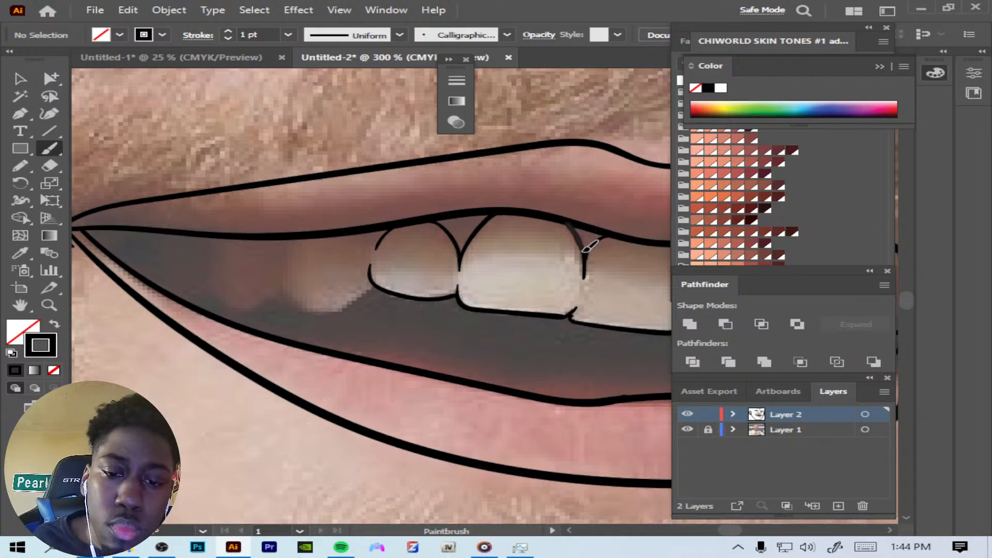
pyautogui.moveTo(584, 252); pyautogui.dragTo(587, 261)
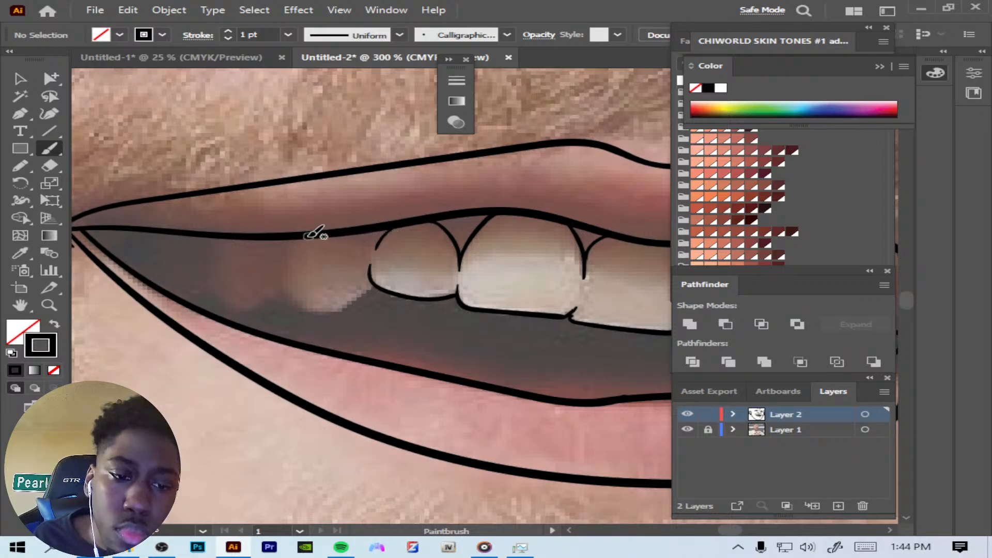
# Step: Outline the two remaining upper teeth toward the near corner of the mouth
pyautogui.moveTo(299, 239)
pyautogui.mouseDown()
pyautogui.moveTo(284, 266)
pyautogui.moveTo(292, 299)
pyautogui.moveTo(316, 312)
pyautogui.moveTo(348, 307)
pyautogui.mouseUp()
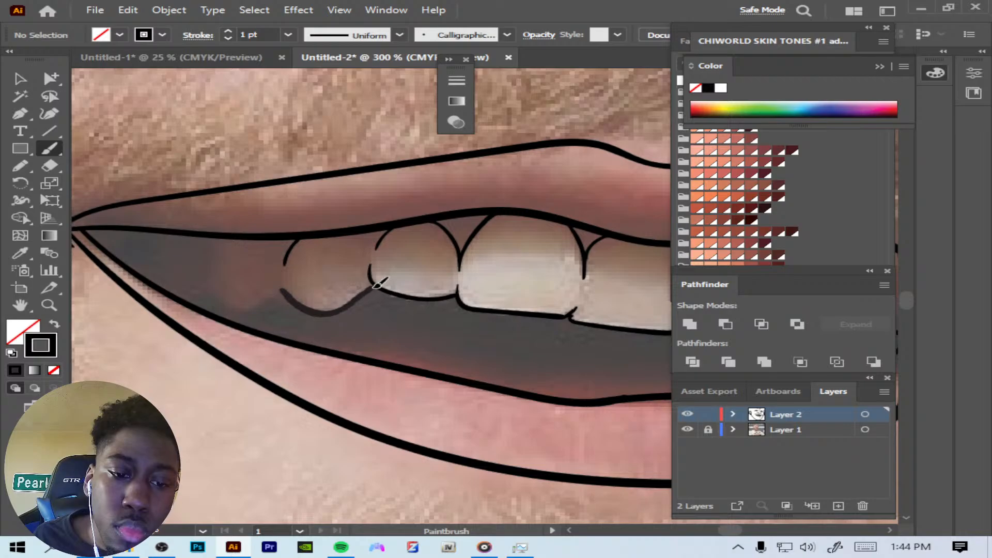
pyautogui.moveTo(373, 288); pyautogui.dragTo(374, 286)
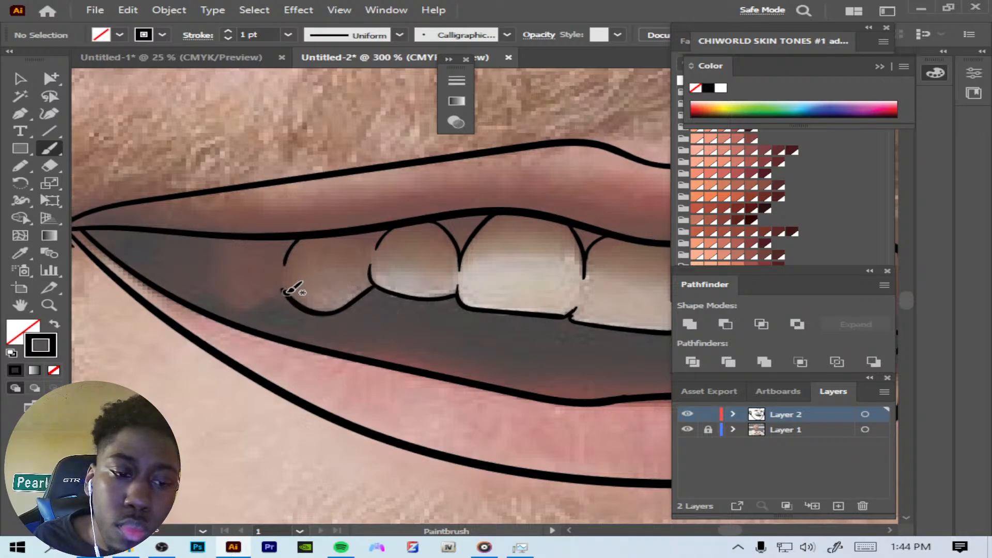
pyautogui.moveTo(282, 293)
pyautogui.mouseDown()
pyautogui.moveTo(228, 310)
pyautogui.moveTo(201, 282)
pyautogui.mouseUp()
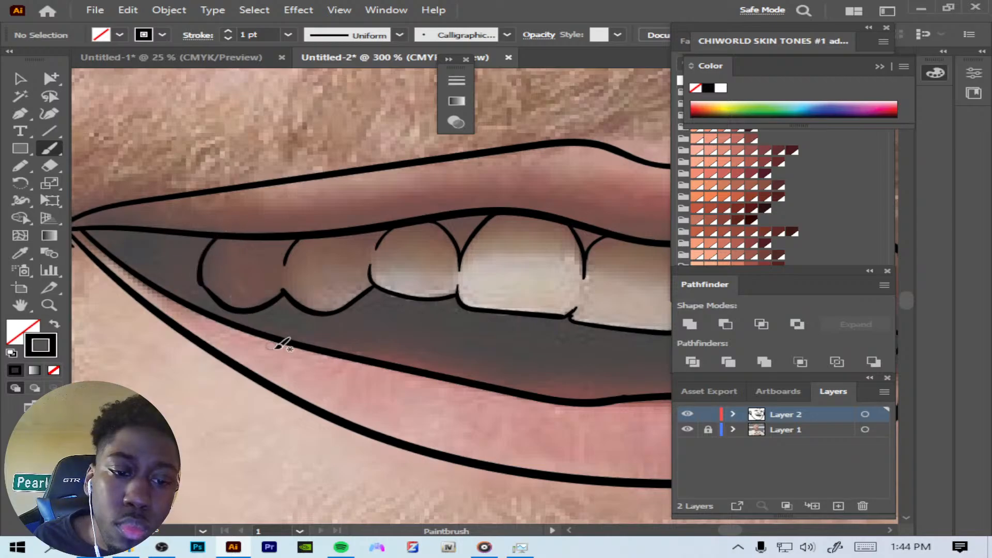
# Step: Hide Layer 1 and review the face line art with the finished teeth and earring
pyautogui.hotkey('ctrl', '-')
pyautogui.hotkey('ctrl', '-')
pyautogui.hotkey('ctrl', '-')
pyautogui.hotkey('ctrl', '-')
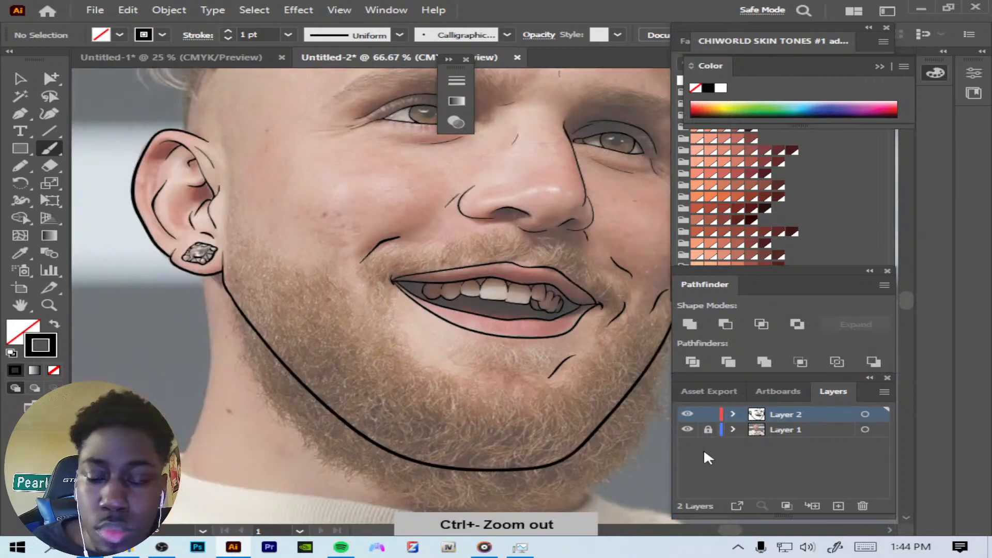
pyautogui.click(688, 430)
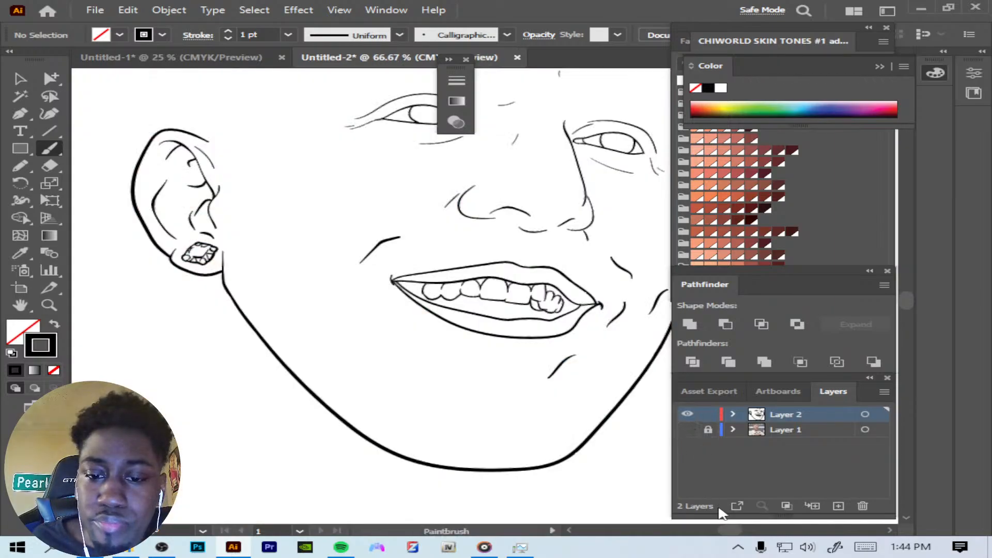
# Step: Show Layer 1, ink a short line joining the last far-side tooth to the upper lip line, and hide Layer 1 again
pyautogui.hotkey('ctrl', '+')
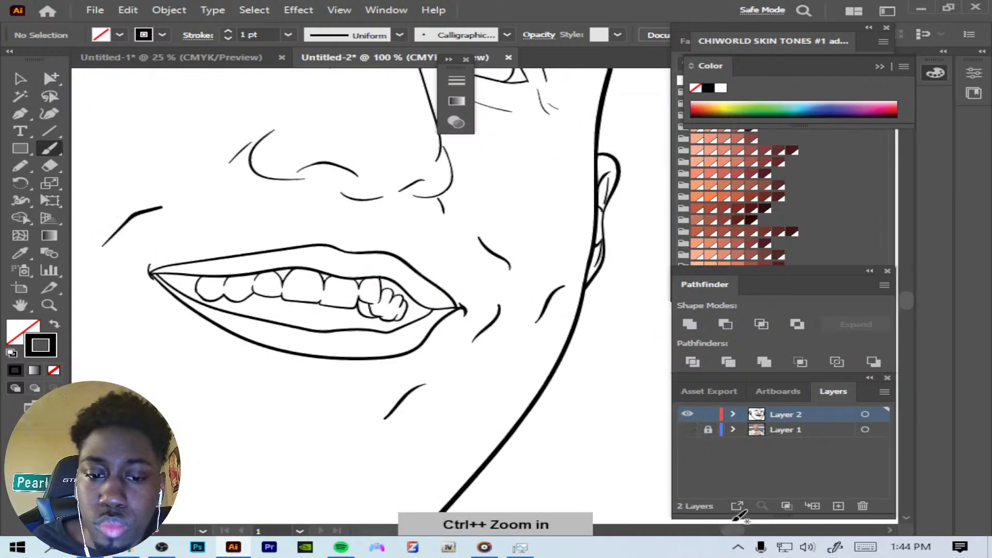
pyautogui.hotkey('ctrl', '+')
pyautogui.hotkey('ctrl', '+')
pyautogui.click(688, 430)
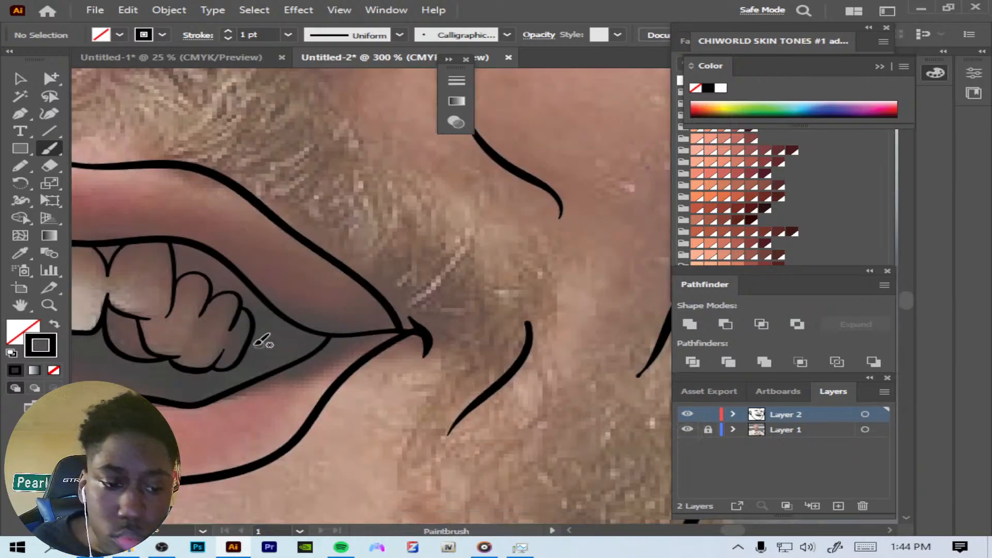
pyautogui.moveTo(249, 343); pyautogui.dragTo(290, 324)
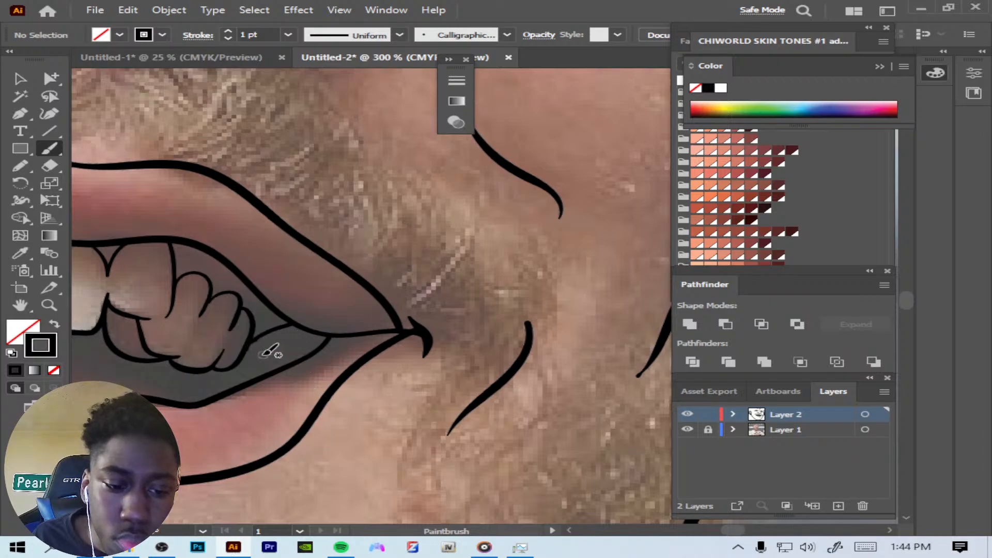
pyautogui.hotkey('ctrl', 'z')
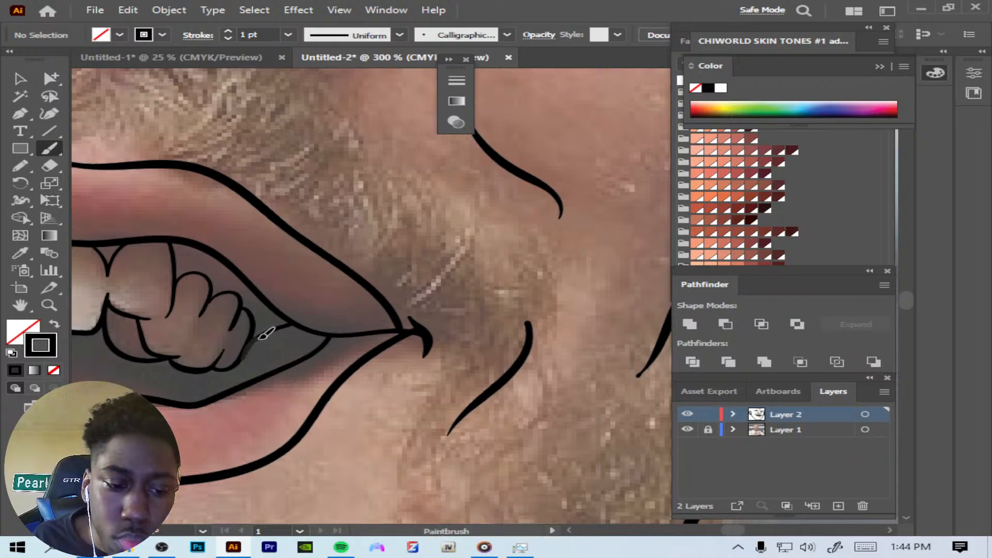
pyautogui.moveTo(263, 335); pyautogui.dragTo(292, 325)
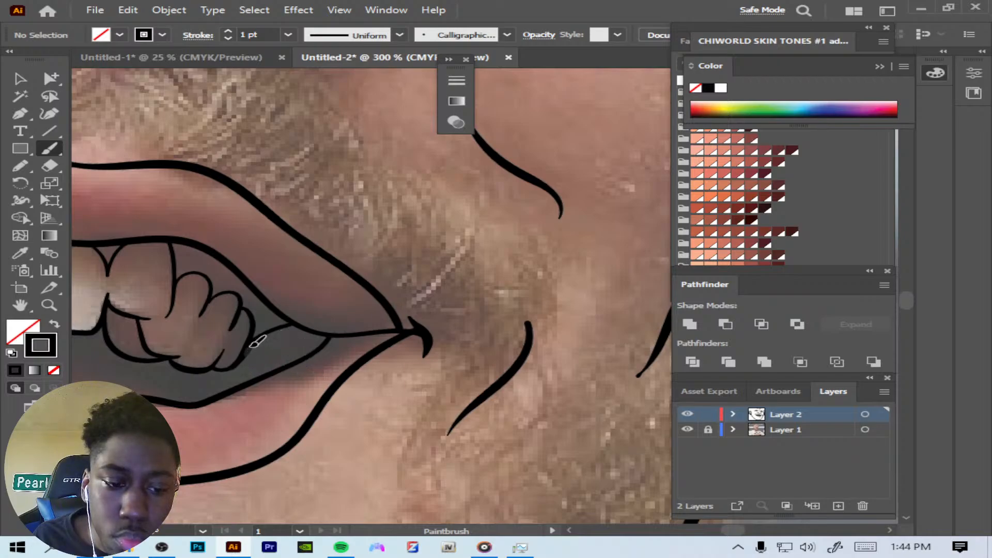
pyautogui.hotkey('ctrl', '-')
pyautogui.hotkey('ctrl', '-')
pyautogui.hotkey('ctrl', '-')
pyautogui.hotkey('ctrl', '-')
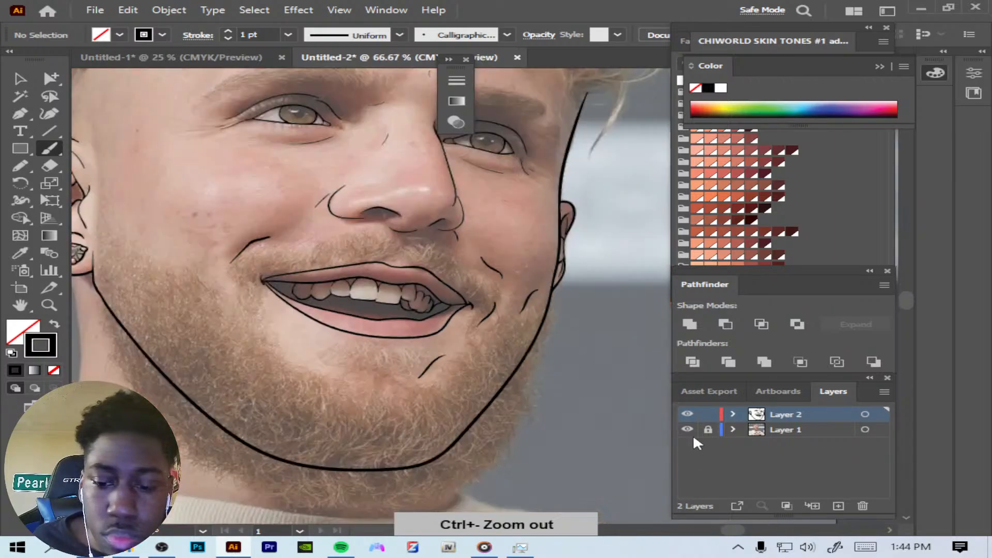
pyautogui.click(688, 430)
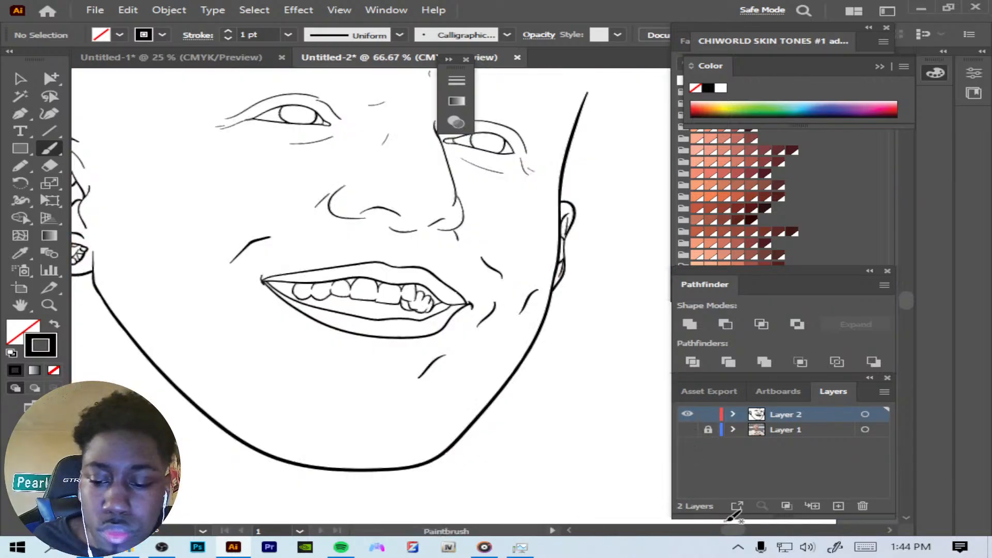
# Step: Outline the small back teeth beside the near corner of the mouth, with a V-shaped gum gap along the upper lip line
pyautogui.hotkey('ctrl', '+')
pyautogui.hotkey('ctrl', '+')
pyautogui.hotkey('ctrl', '+')
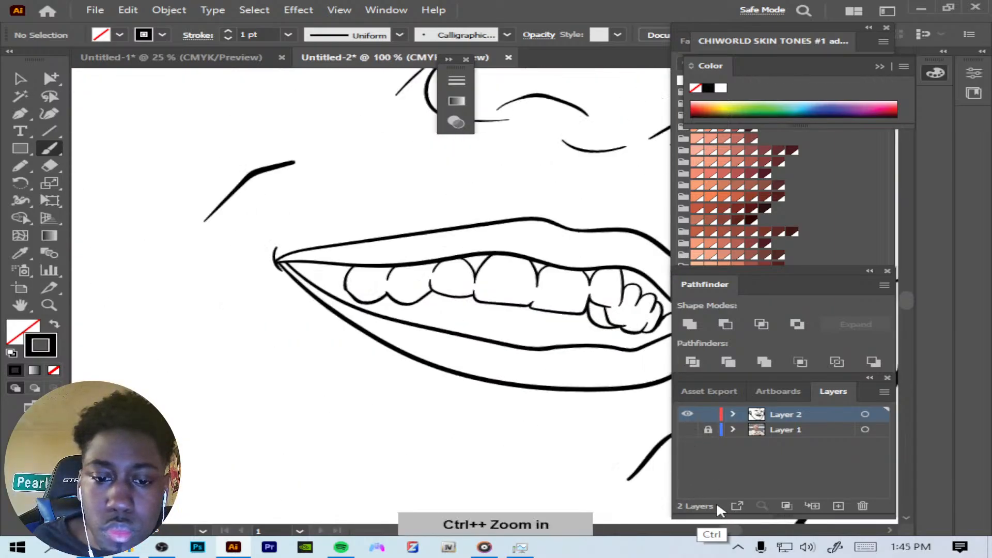
pyautogui.hotkey('ctrl', '+')
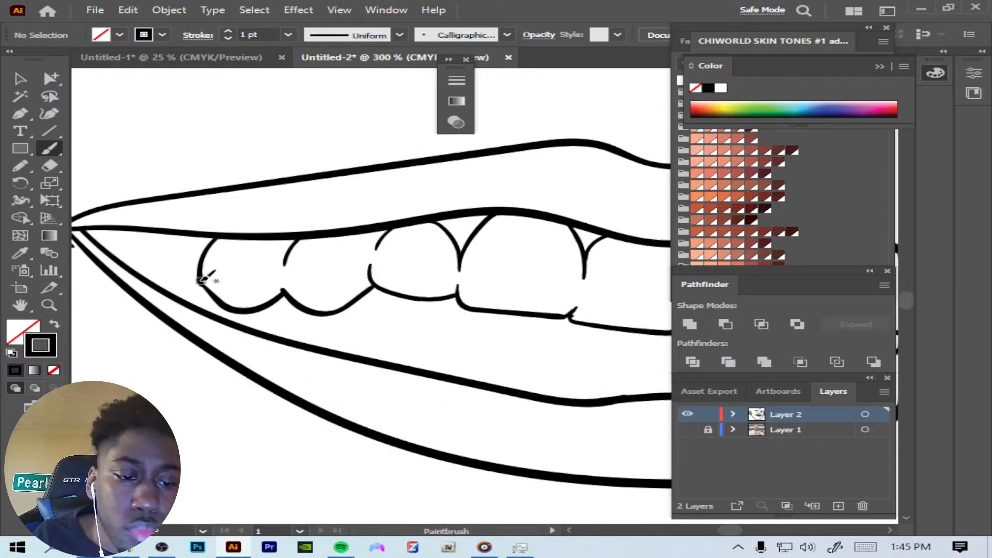
pyautogui.moveTo(170, 287); pyautogui.dragTo(156, 287)
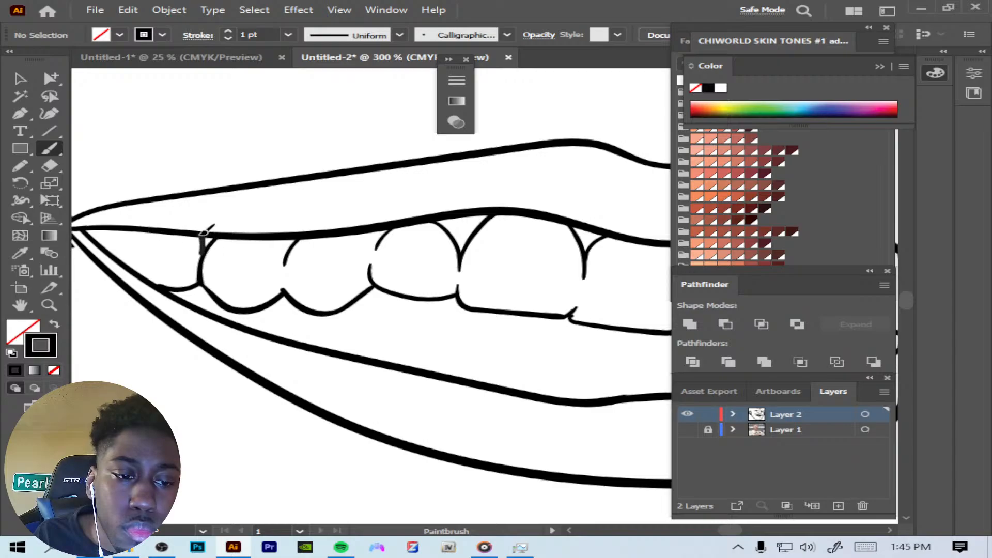
pyautogui.hotkey('ctrl', 'z')
pyautogui.moveTo(200, 236); pyautogui.dragTo(200, 264)
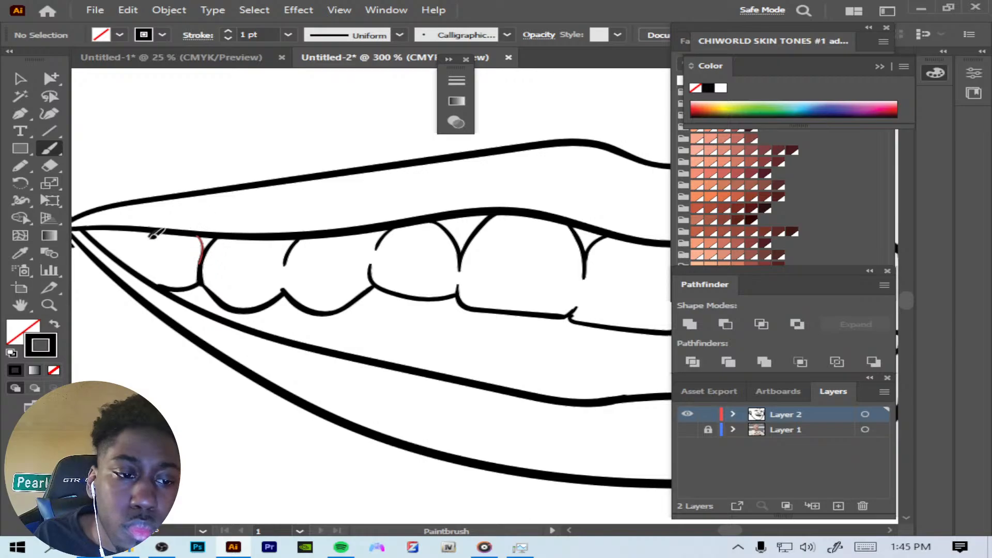
pyautogui.moveTo(151, 236)
pyautogui.mouseDown()
pyautogui.moveTo(146, 252)
pyautogui.moveTo(128, 227)
pyautogui.mouseUp()
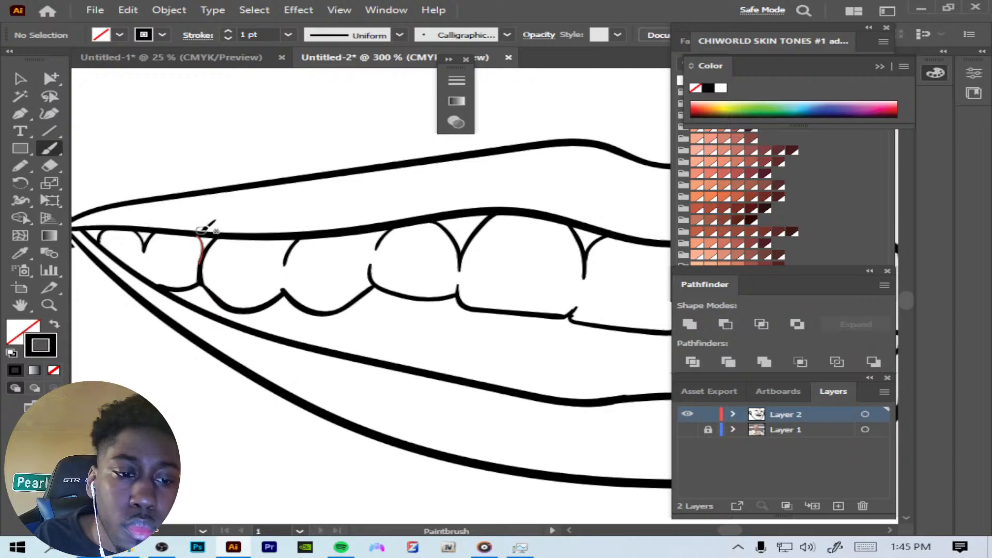
pyautogui.hotkey('ctrl', 'z')
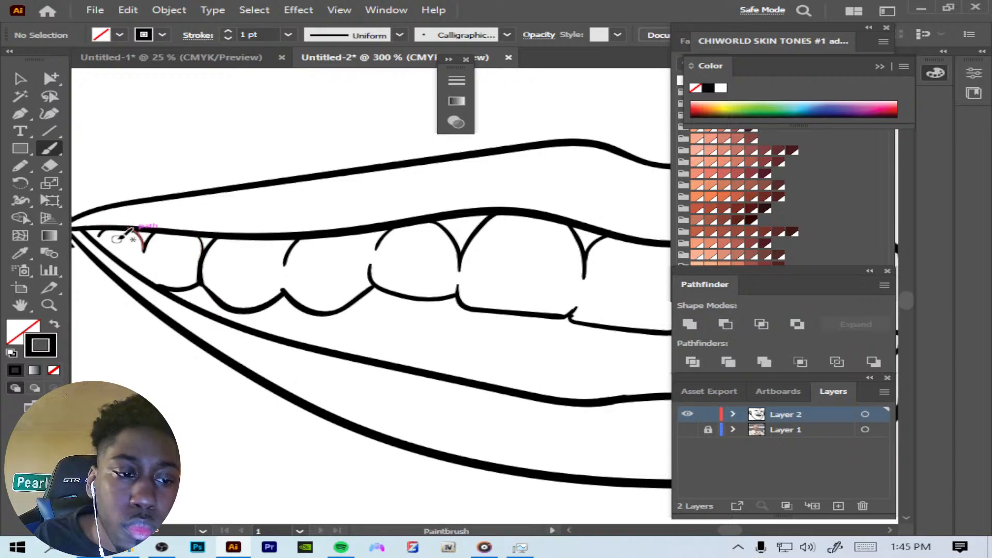
# Step: Show Layer 1, ink short fine creases on both cheeks below the outer eye corners, and check the line art without the photo
pyautogui.hotkey('ctrl', '-')
pyautogui.hotkey('ctrl', '-')
pyautogui.hotkey('ctrl', '-')
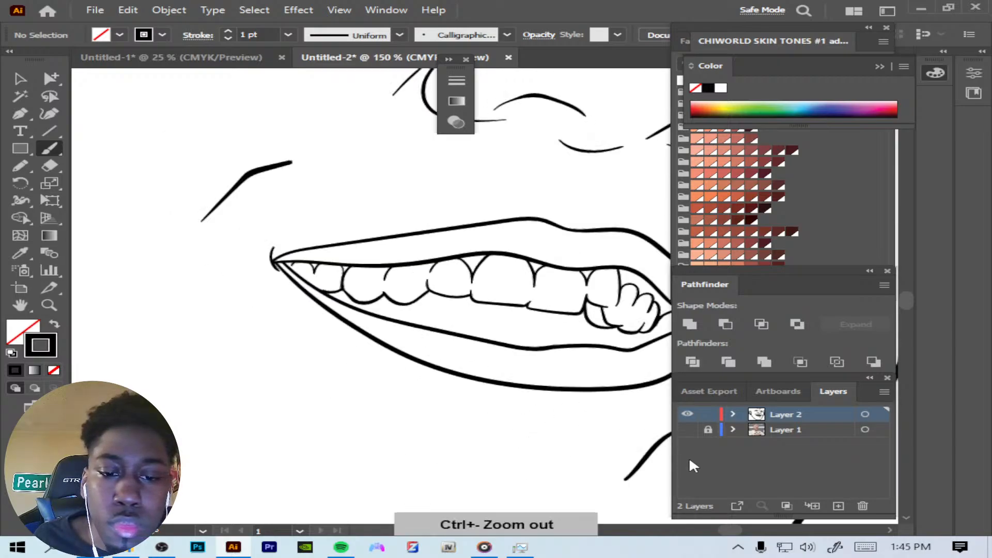
pyautogui.click(687, 429)
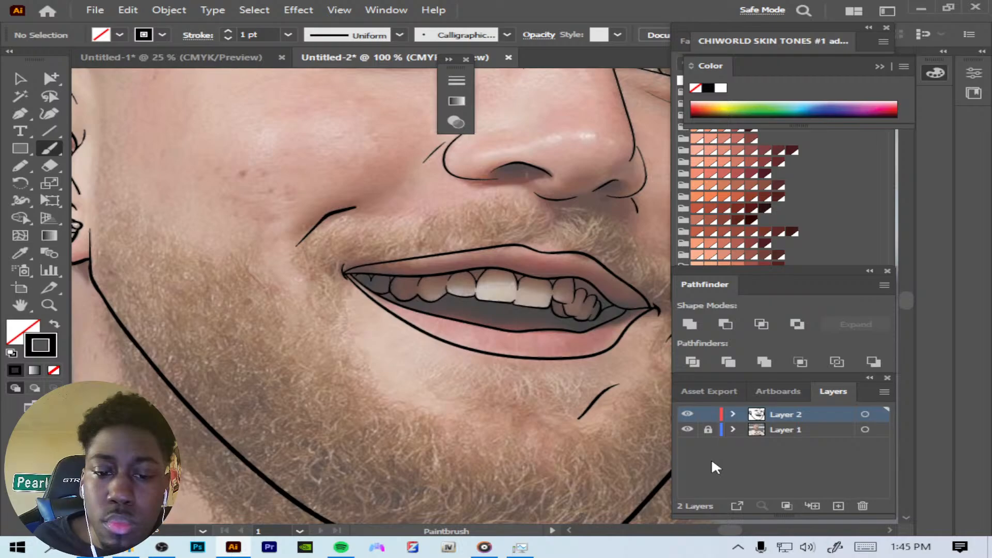
pyautogui.hotkey('ctrl', '-')
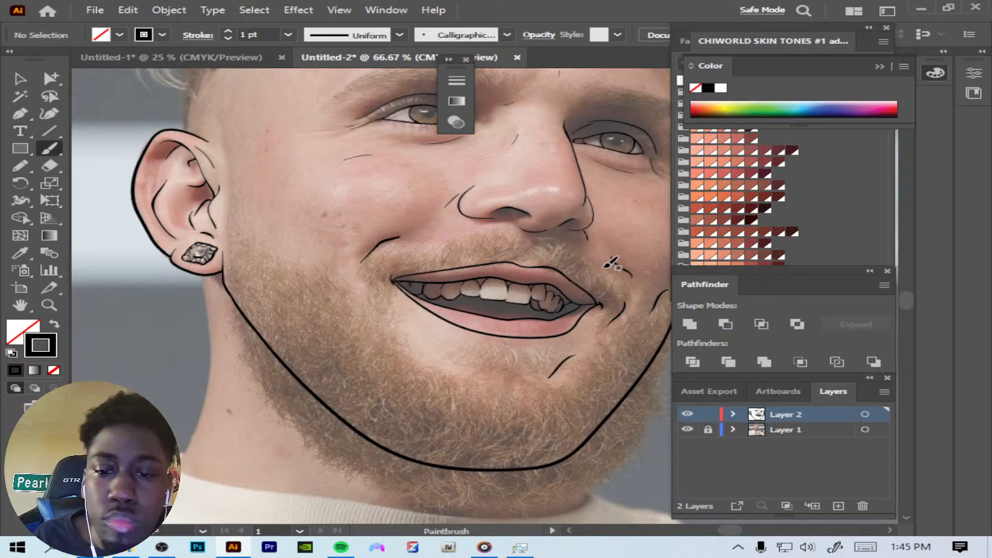
pyautogui.hotkey('ctrl', '-')
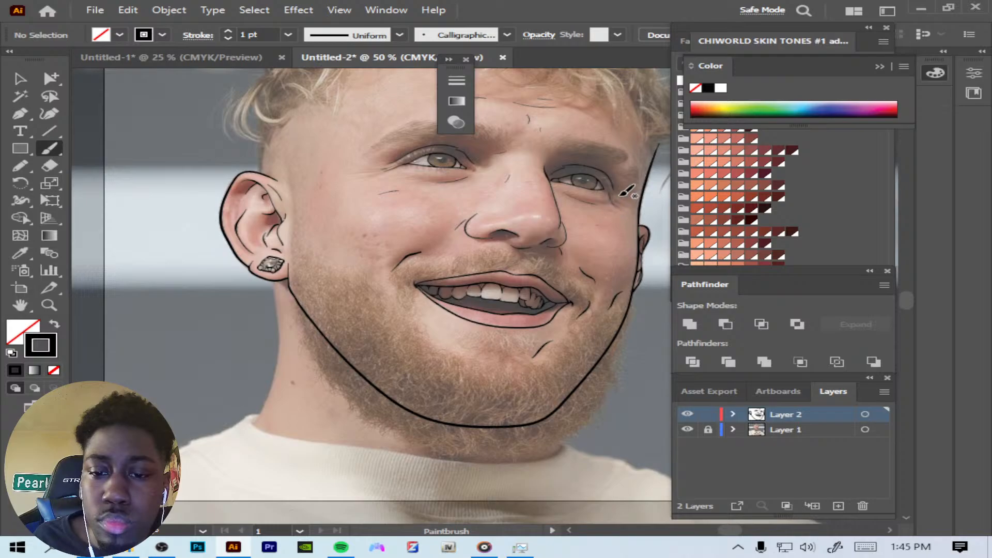
pyautogui.hotkey('ctrl', 'z')
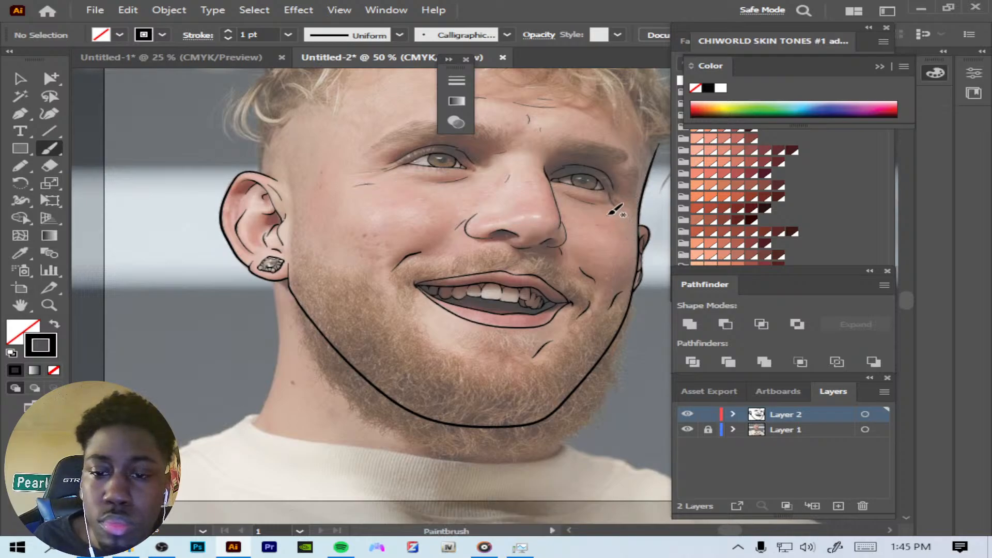
pyautogui.hotkey('ctrl', 'z')
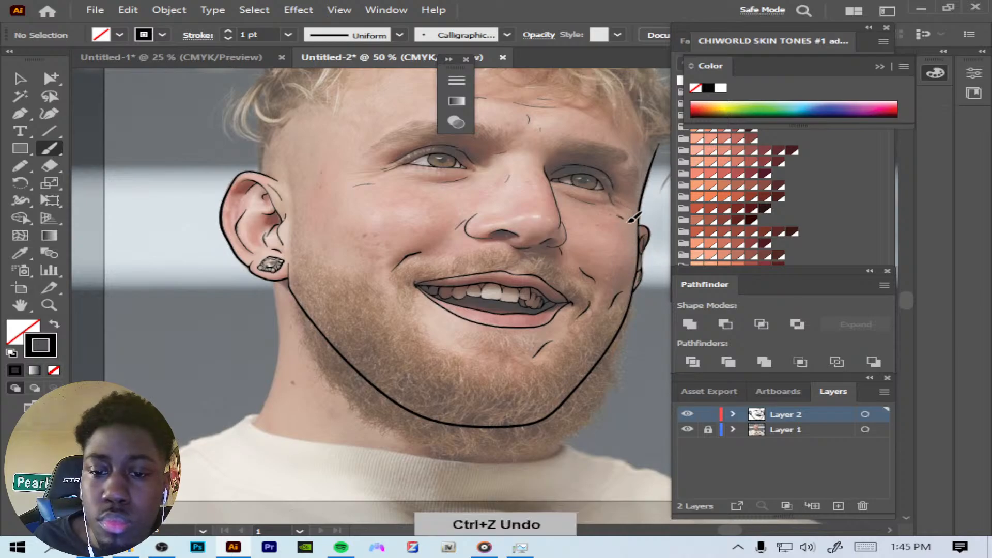
pyautogui.click(687, 430)
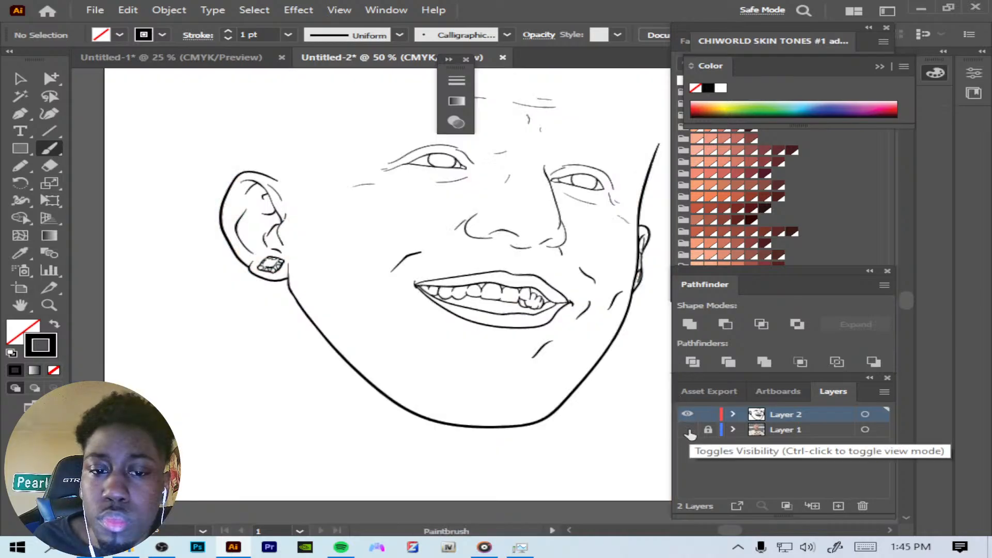
pyautogui.click(687, 430)
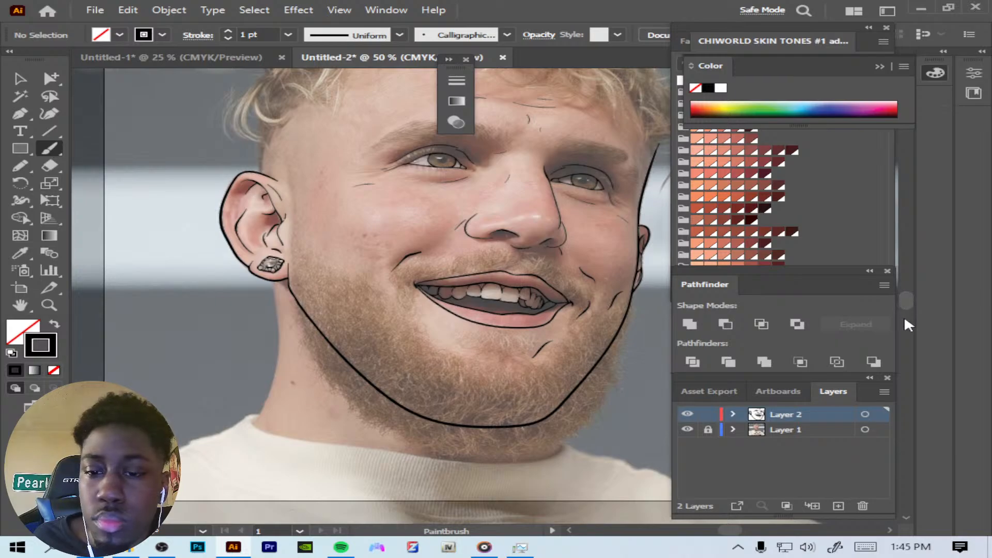
# Step: Ink the skull outline as one curve from the top of the near ear over the head through the hair
pyautogui.hotkey('ctrl', '+')
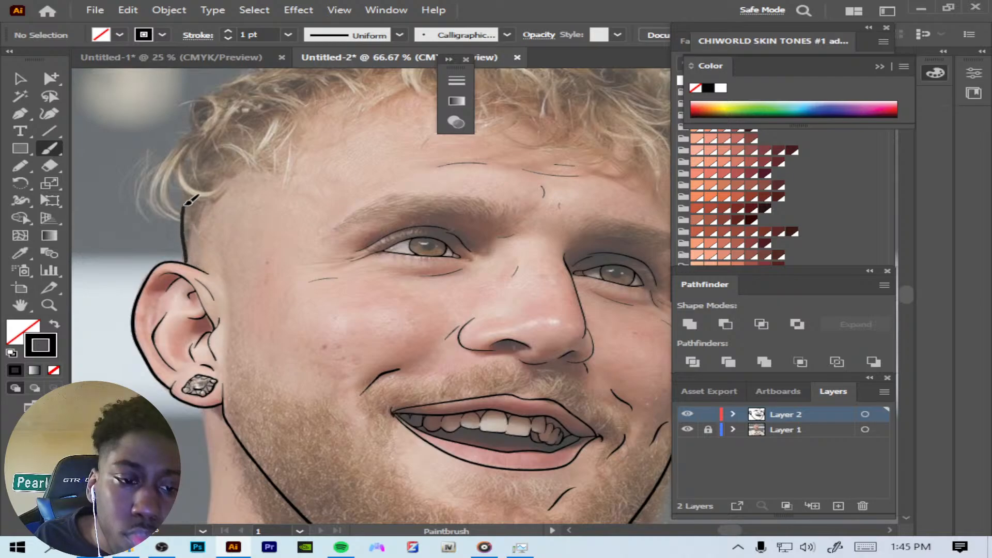
pyautogui.moveTo(186, 203)
pyautogui.mouseDown()
pyautogui.moveTo(205, 150)
pyautogui.moveTo(240, 108)
pyautogui.mouseUp()
pyautogui.moveTo(287, 84); pyautogui.dragTo(402, 54)
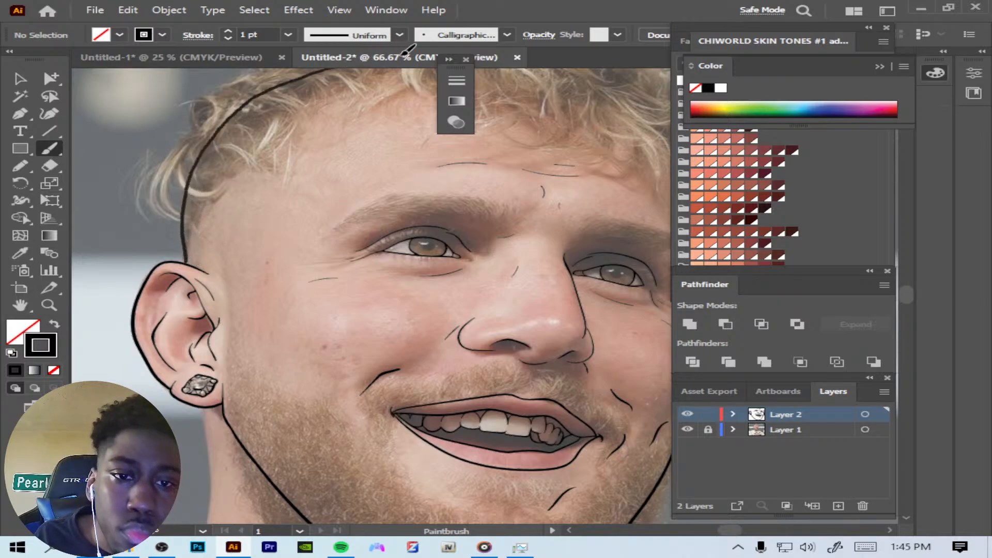
pyautogui.moveTo(513, 56)
pyautogui.mouseDown()
pyautogui.moveTo(603, 88)
pyautogui.moveTo(666, 120)
pyautogui.mouseUp()
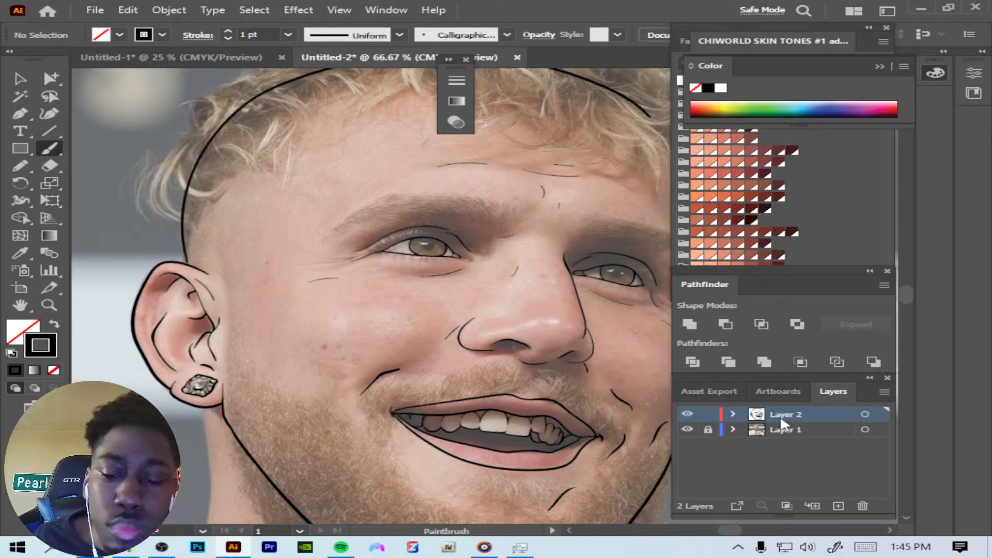
# Step: Continue the skull outline down the far side of the head and join it to the temple line
pyautogui.scroll(3, 910, 293)
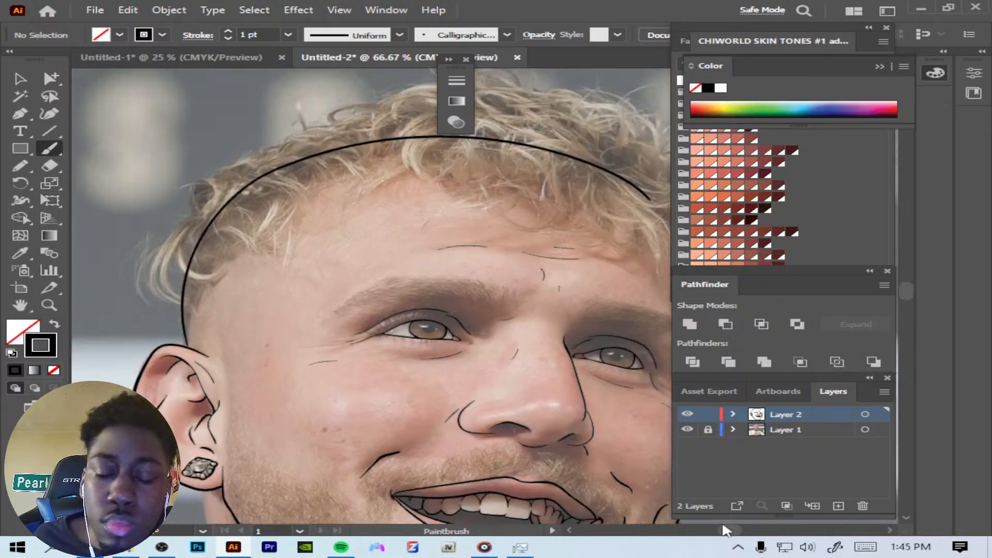
pyautogui.hotkey('ctrl', '+')
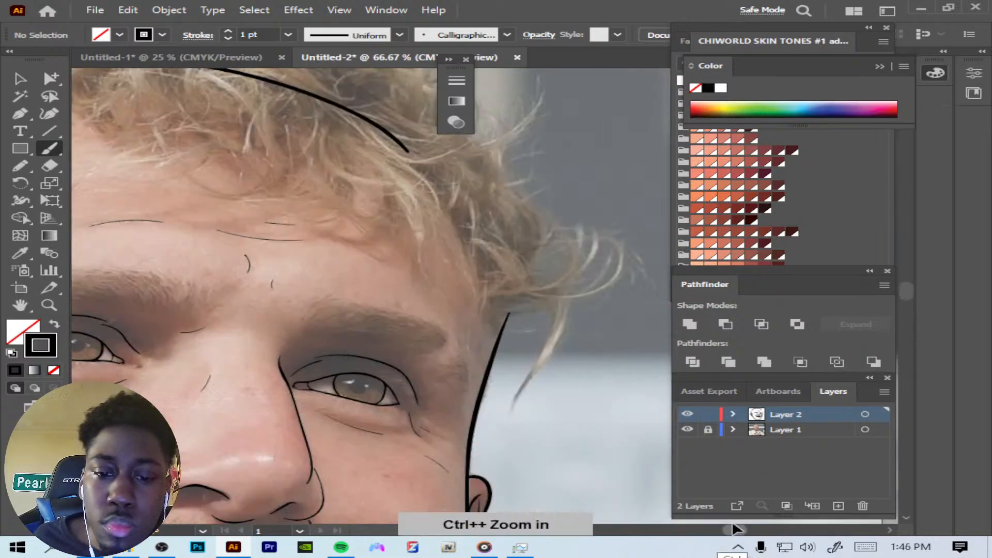
pyautogui.hotkey('ctrl', '+')
pyautogui.hotkey('ctrl', '+')
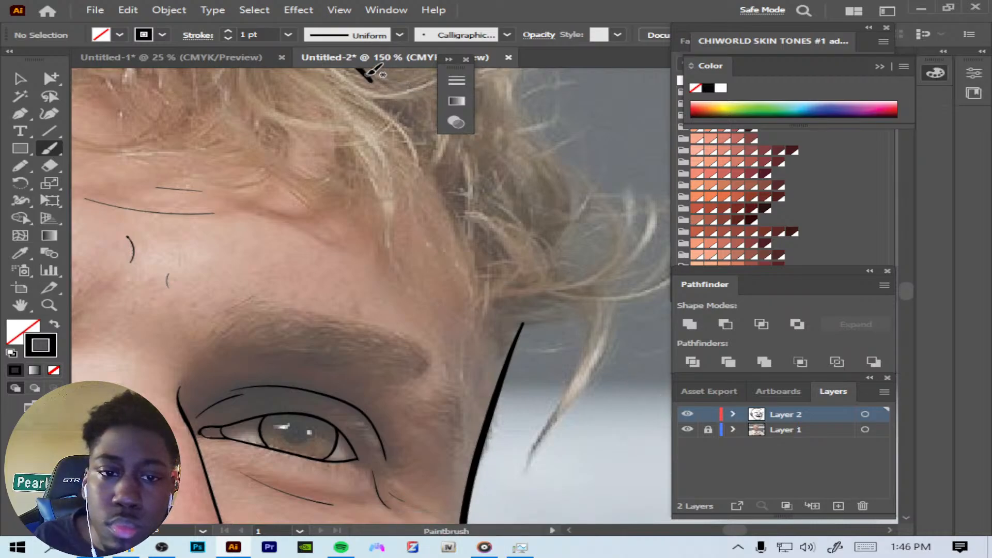
pyautogui.moveTo(393, 88); pyautogui.dragTo(539, 257)
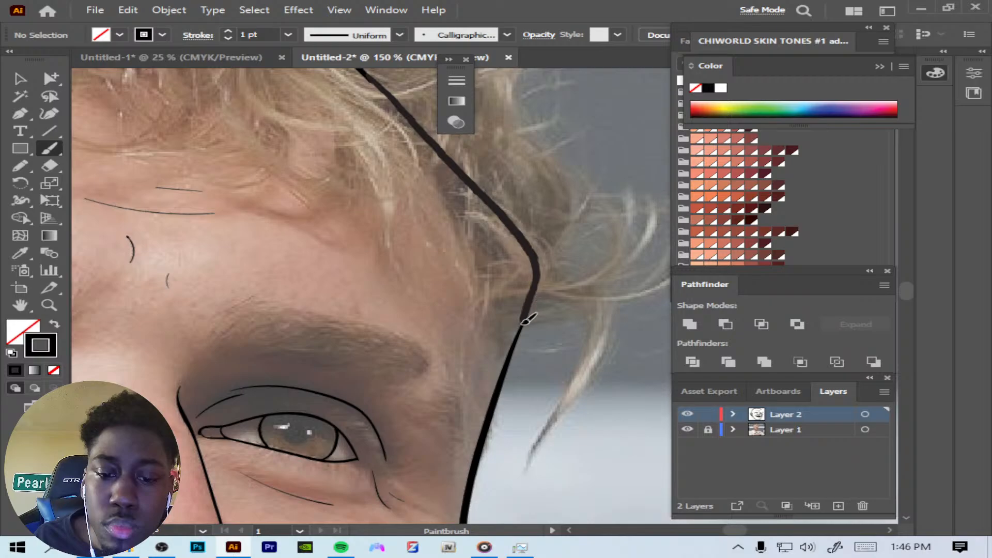
pyautogui.moveTo(513, 355); pyautogui.dragTo(514, 357)
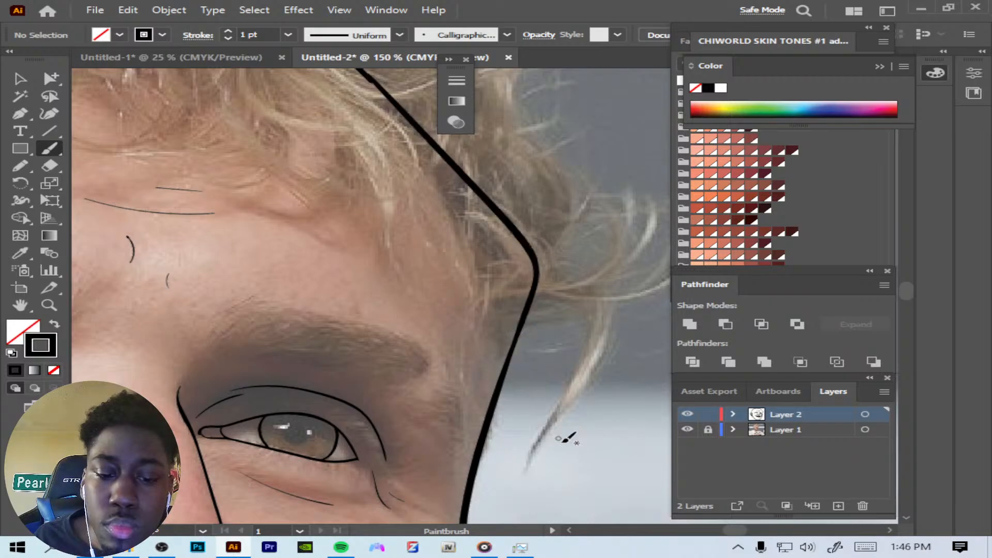
# Step: Extend the near end of the skull outline so it meets the upper edge of the near ear
pyautogui.hotkey('ctrl', '-')
pyautogui.hotkey('ctrl', '-')
pyautogui.hotkey('ctrl', '-')
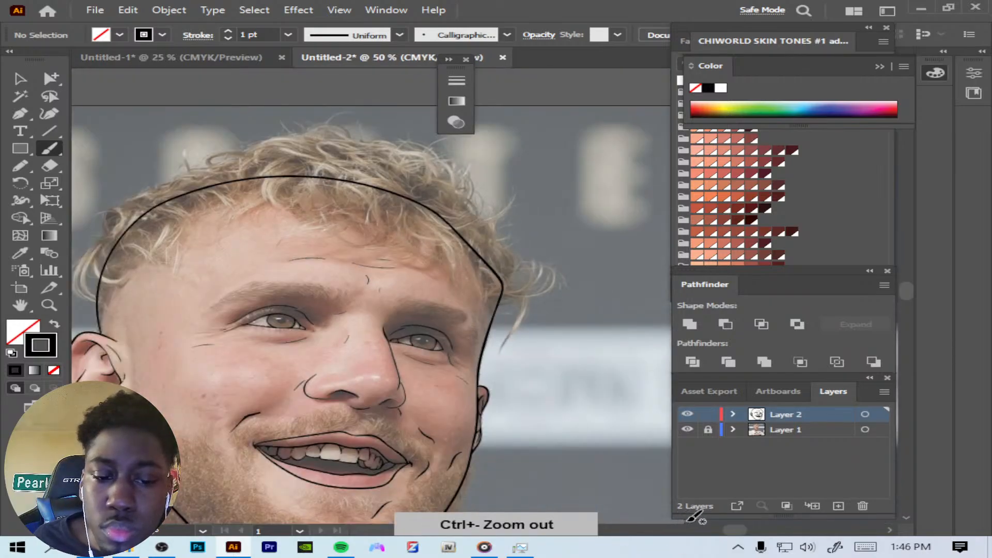
pyautogui.hotkey('ctrl', '+')
pyautogui.hotkey('ctrl', '+')
pyautogui.hotkey('ctrl', '+')
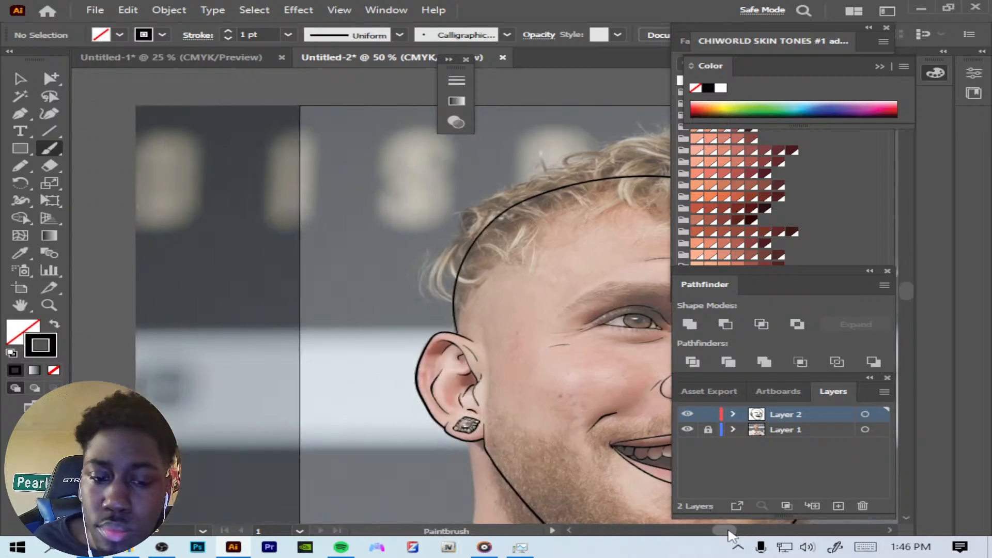
pyautogui.hotkey('ctrl', '+')
pyautogui.hotkey('ctrl', '+')
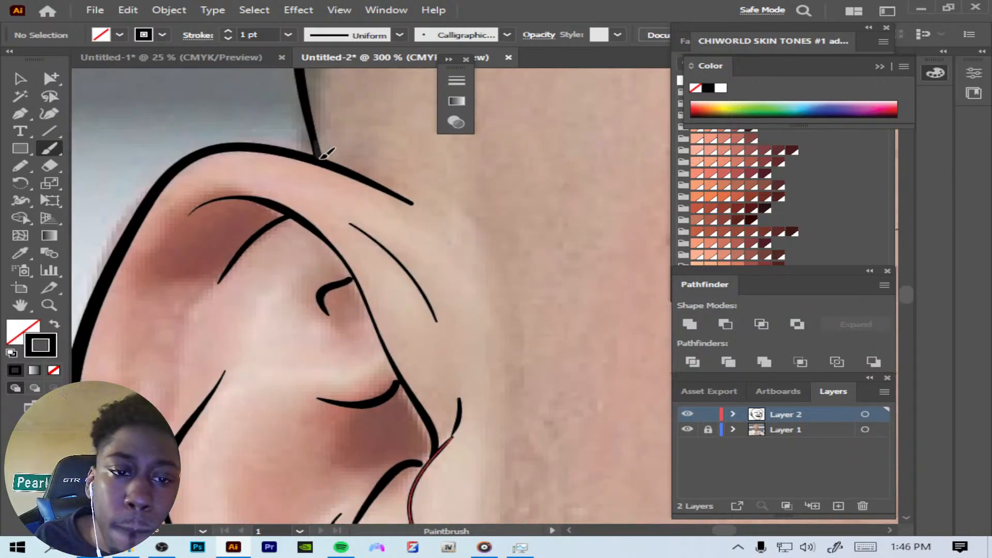
# Step: Ink a thin broken line down the front of the near ear toward the jaw, and hide Layer 1
pyautogui.hotkey('ctrl', '-')
pyautogui.hotkey('ctrl', '-')
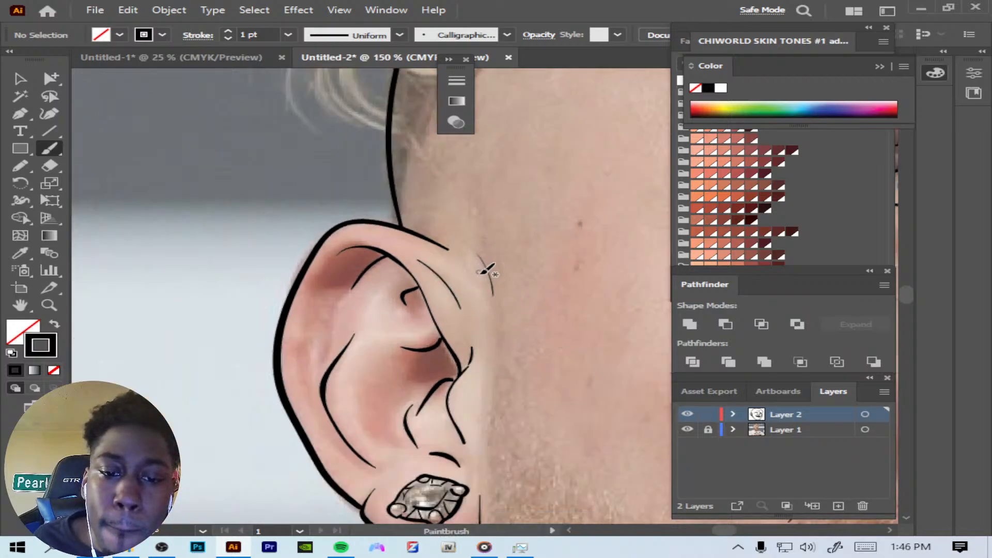
pyautogui.moveTo(495, 305); pyautogui.dragTo(487, 387)
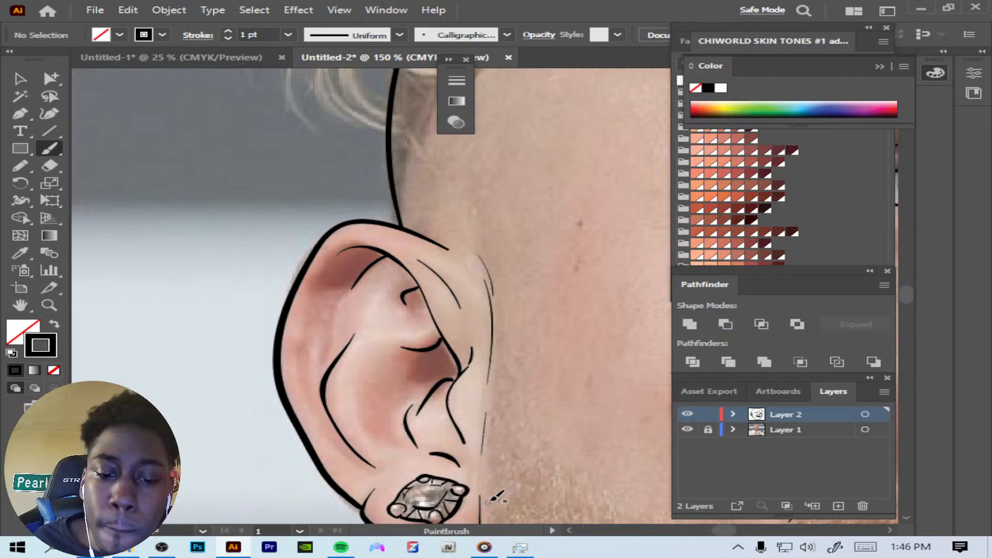
pyautogui.hotkey('ctrl', '-')
pyautogui.hotkey('ctrl', '-')
pyautogui.click(688, 430)
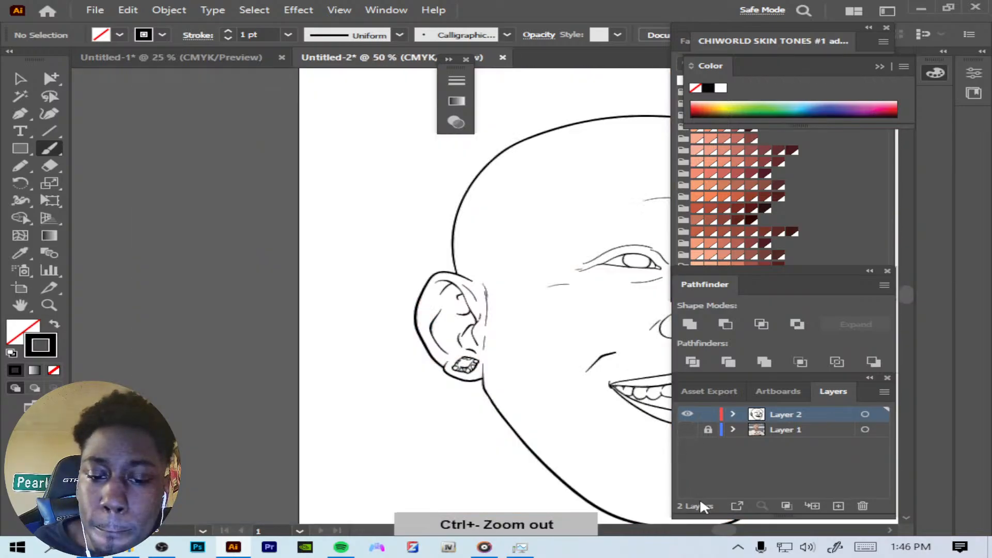
# Step: Inspect the whole line drawing against the reference photo by showing and hiding Layer 1
pyautogui.moveTo(723, 530); pyautogui.dragTo(731, 529)
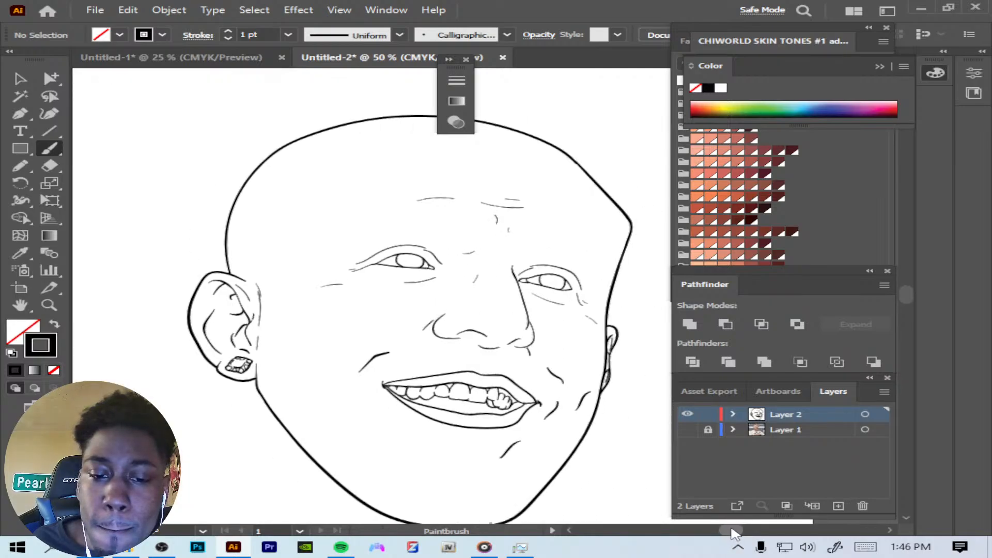
pyautogui.hotkey('ctrl', '-')
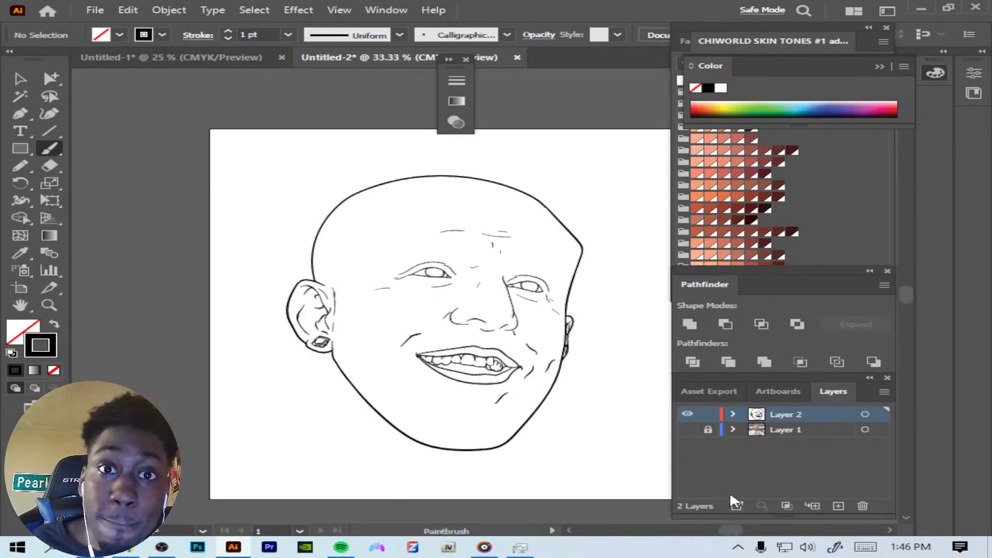
pyautogui.click(688, 430)
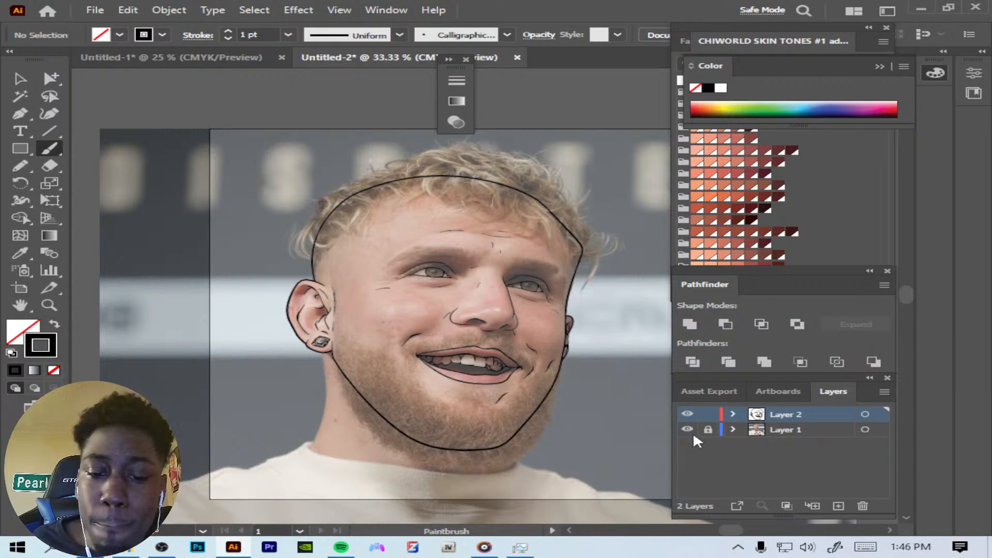
pyautogui.click(691, 434)
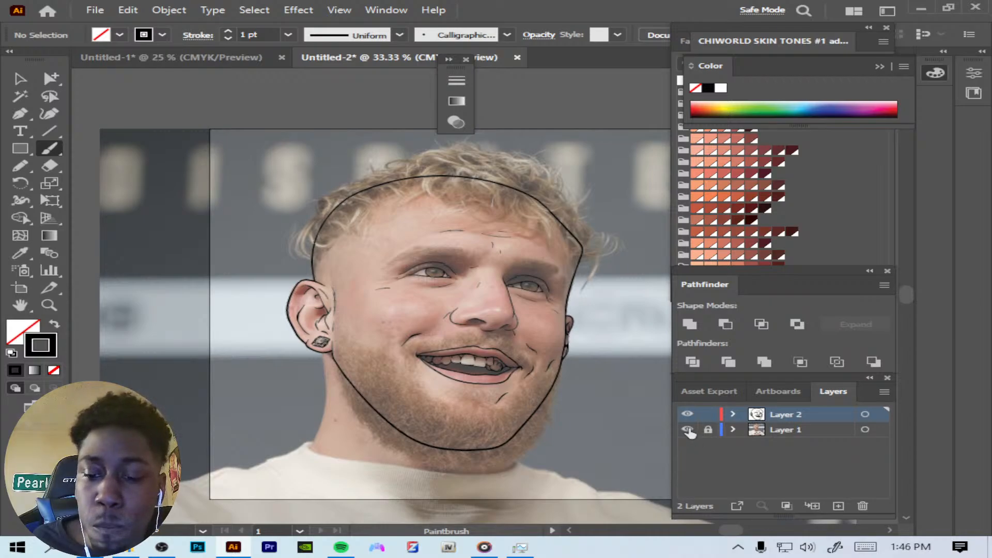
# Step: Set a black fill with no stroke, show Layer 1, and fill the near nostril with a solid Pencil shape
pyautogui.click(54, 326)
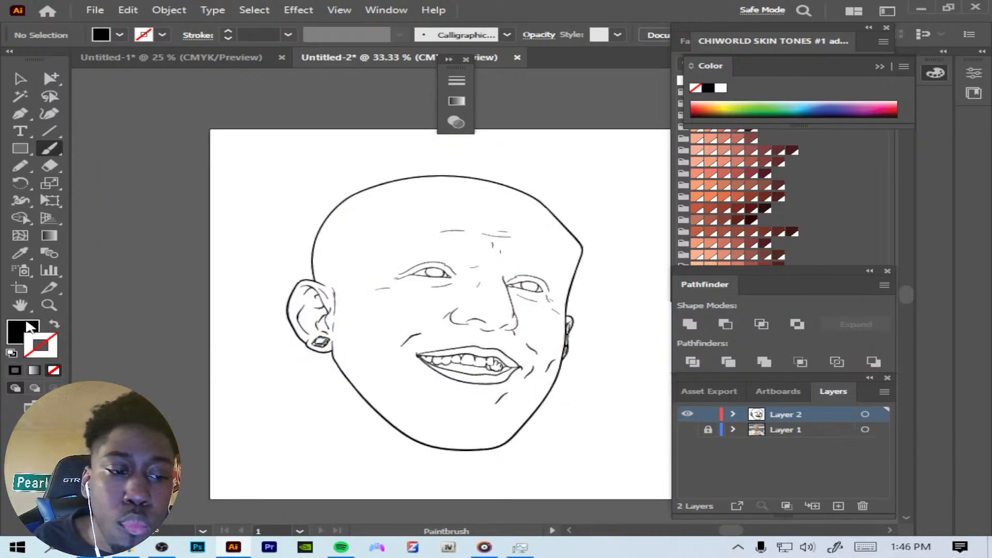
pyautogui.click(688, 429)
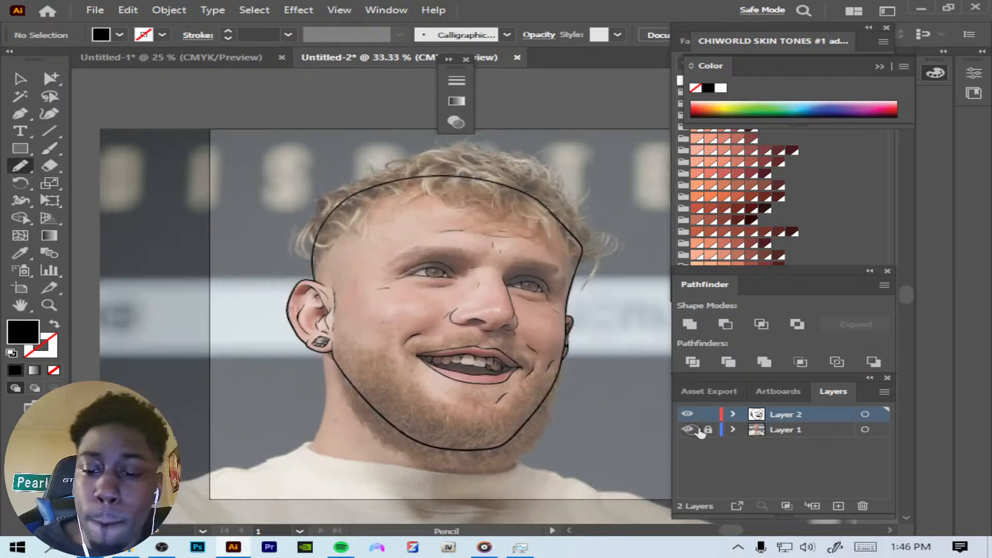
pyautogui.hotkey('ctrl', '=')
pyautogui.hotkey('ctrl', '=')
pyautogui.hotkey('ctrl', '=')
pyautogui.hotkey('ctrl', '=')
pyautogui.hotkey('ctrl', '=')
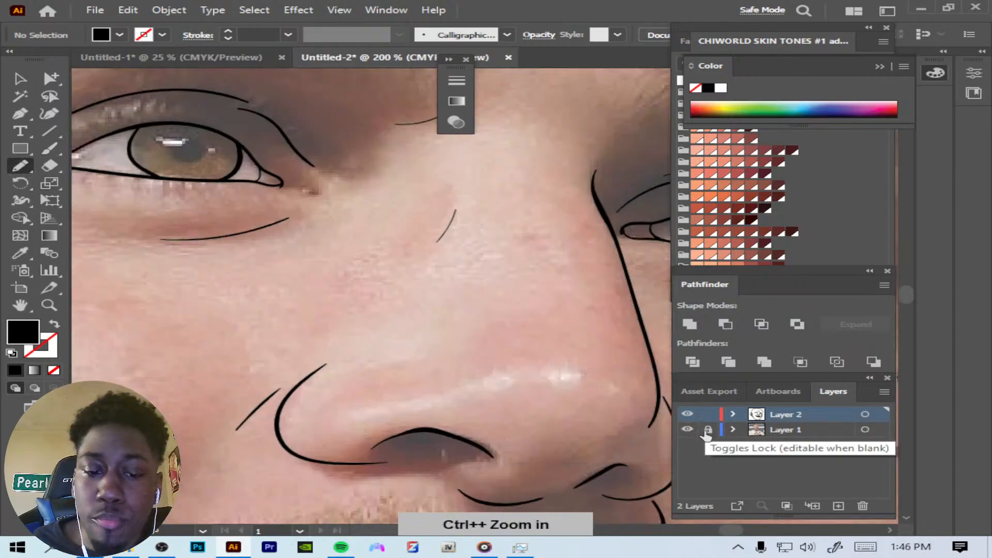
pyautogui.click(707, 430)
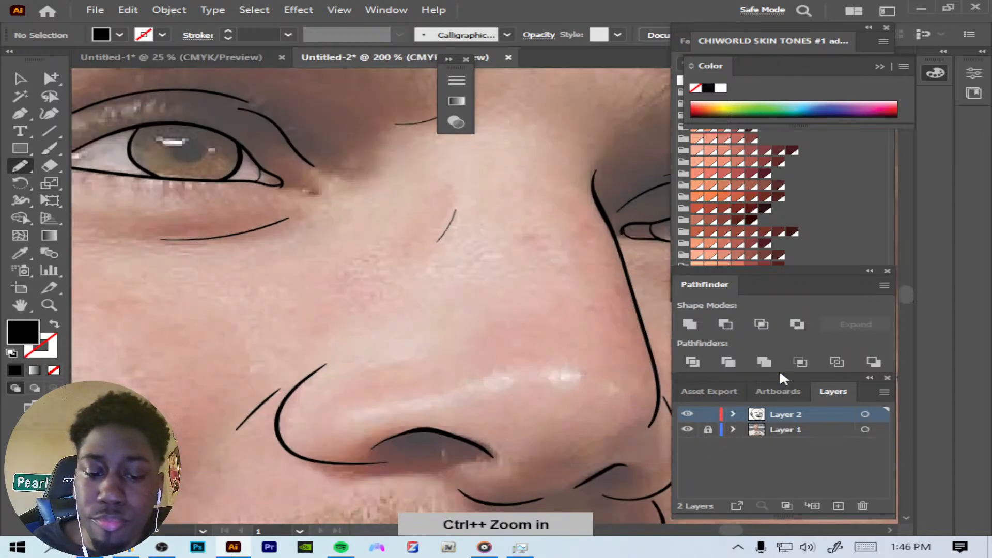
pyautogui.hotkey('ctrl', '=')
pyautogui.scroll(-3, 909, 295)
pyautogui.scroll(3, 910, 293)
pyautogui.scroll(-1, 899, 296)
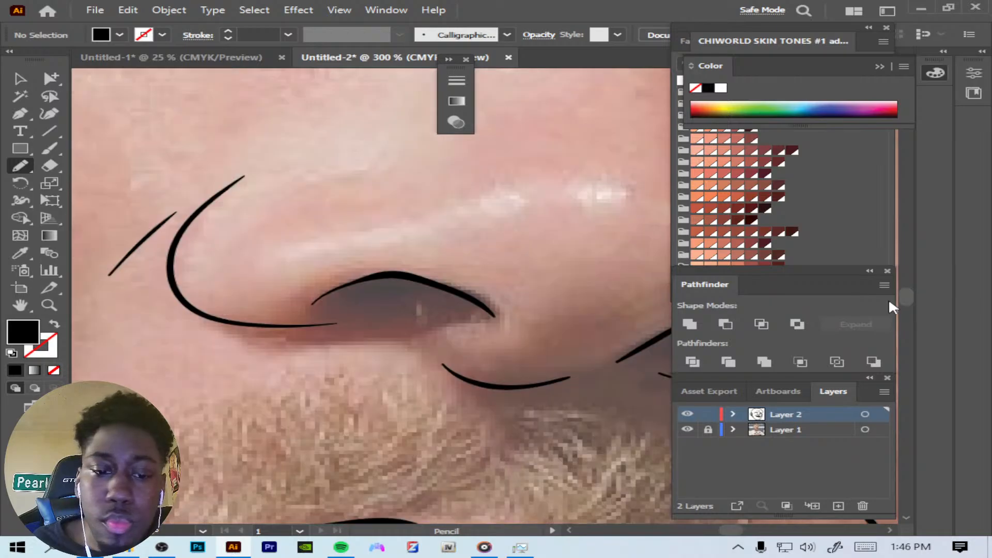
pyautogui.hotkey('ctrl', '=')
pyautogui.hotkey('ctrl', '=')
pyautogui.moveTo(213, 277)
pyautogui.mouseDown()
pyautogui.moveTo(228, 291)
pyautogui.moveTo(310, 304)
pyautogui.moveTo(408, 284)
pyautogui.moveTo(364, 263)
pyautogui.moveTo(308, 256)
pyautogui.moveTo(215, 278)
pyautogui.mouseUp()
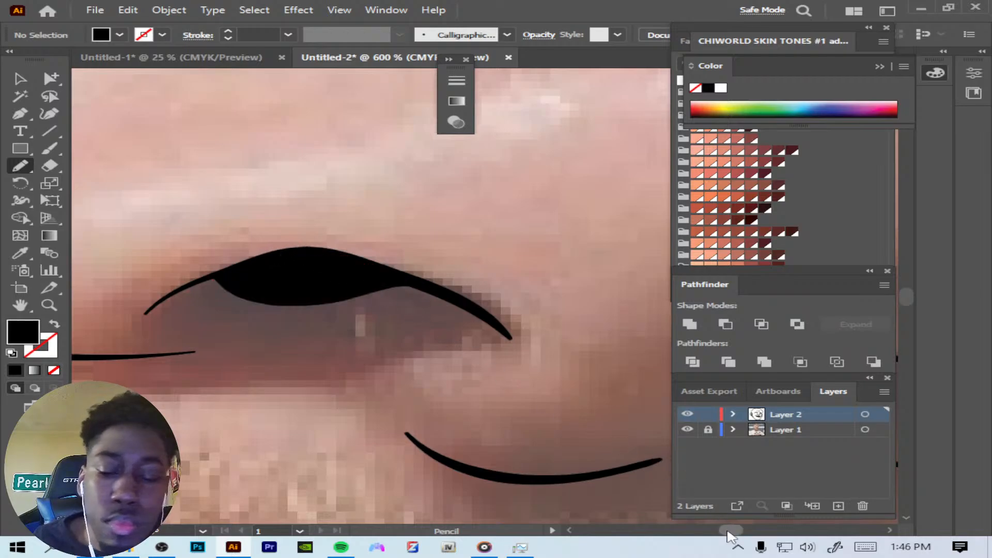
# Step: Fill the far nostril with a solid black Pencil shape and check both nostrils with Layer 1 briefly hidden
pyautogui.moveTo(726, 531); pyautogui.dragTo(728, 529)
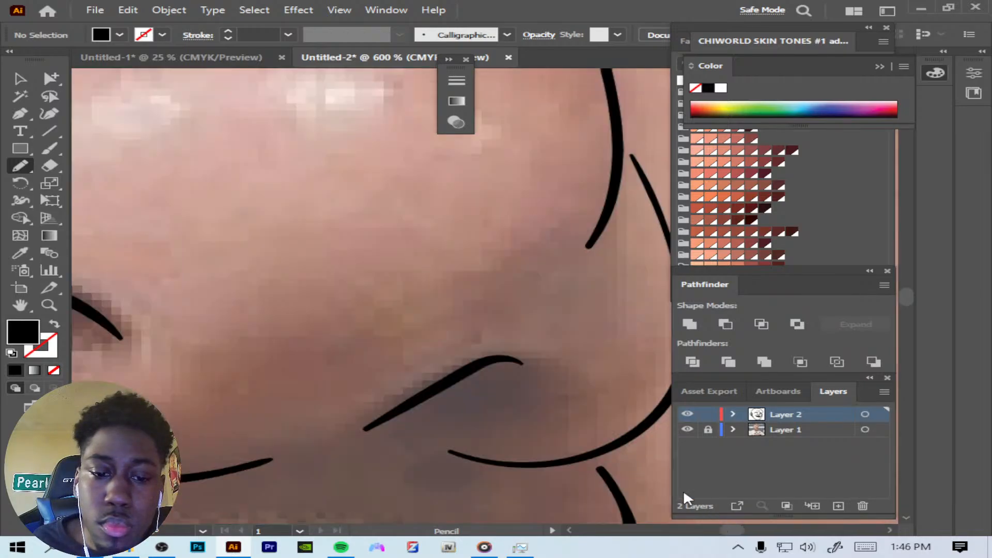
pyautogui.moveTo(427, 398)
pyautogui.mouseDown()
pyautogui.moveTo(476, 406)
pyautogui.moveTo(515, 393)
pyautogui.mouseUp()
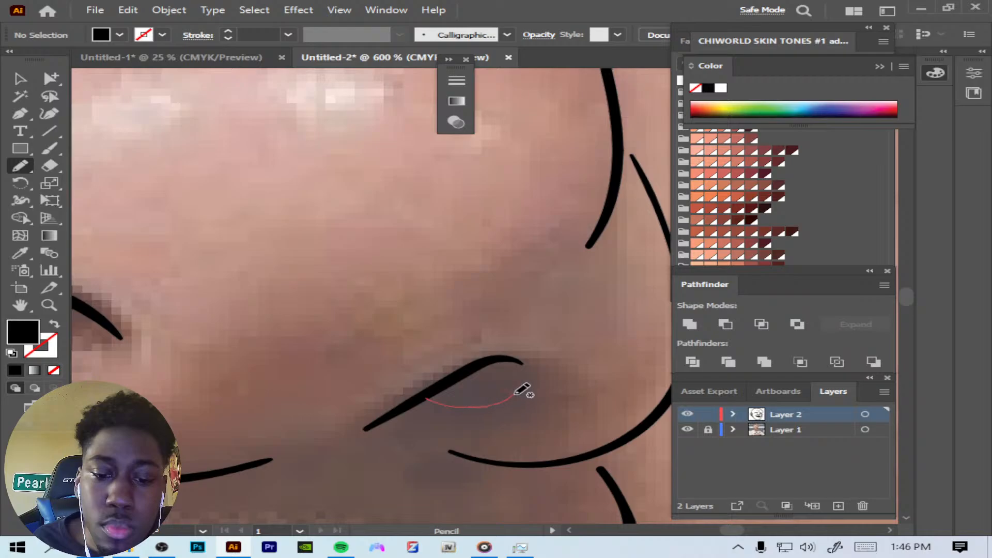
pyautogui.moveTo(509, 356); pyautogui.dragTo(489, 362)
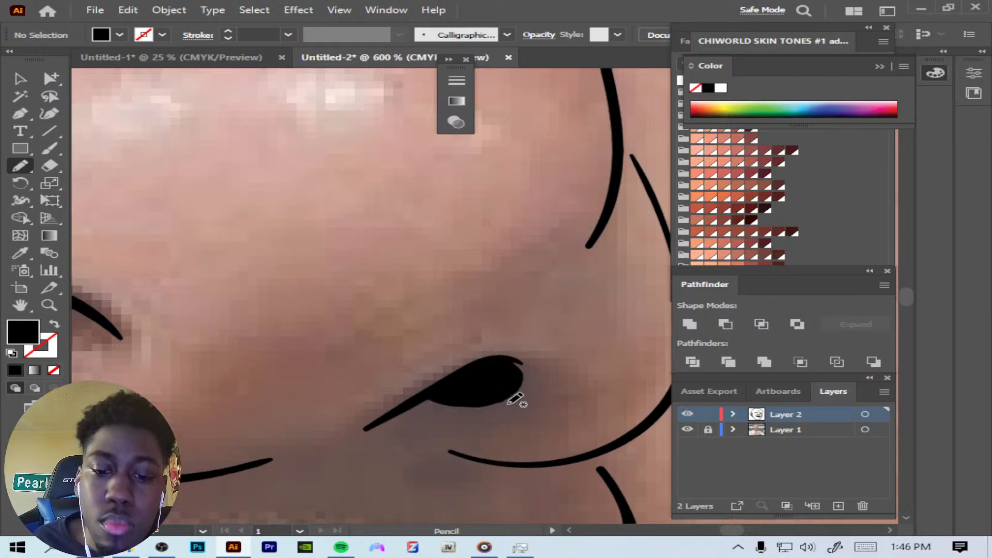
pyautogui.hotkey('ctrl', '-')
pyautogui.hotkey('ctrl', '-')
pyautogui.hotkey('ctrl', '-')
pyautogui.hotkey('ctrl', '-')
pyautogui.click(687, 429)
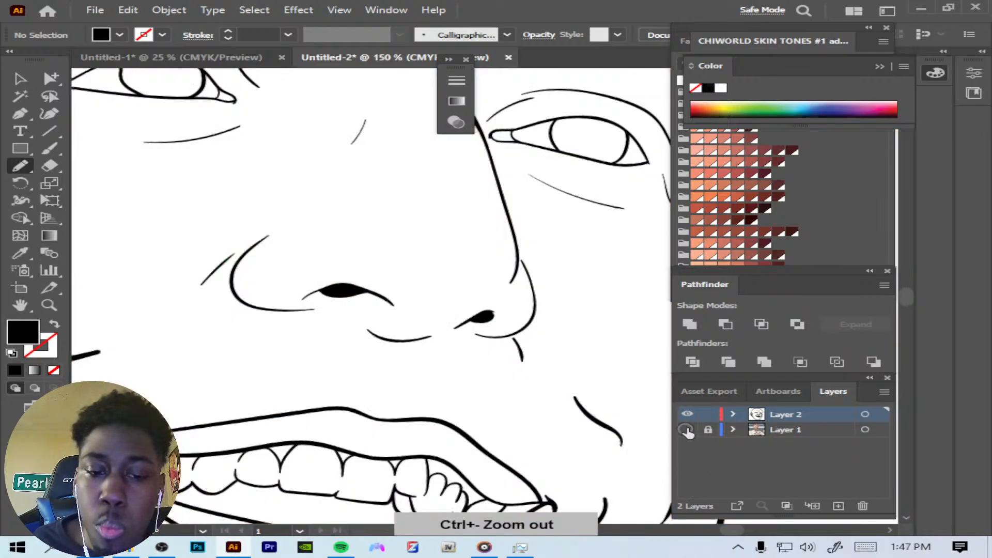
pyautogui.hotkey('ctrl', '-')
pyautogui.click(687, 430)
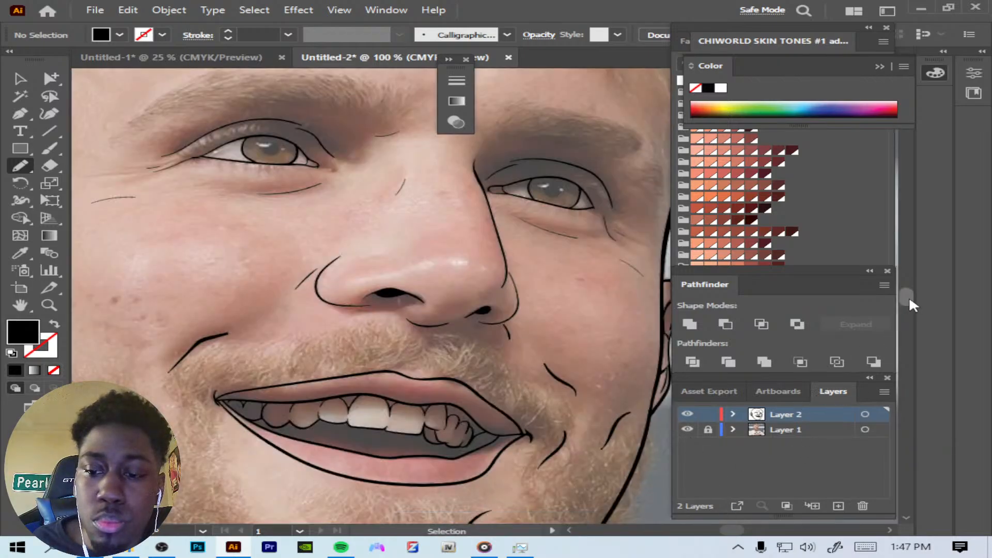
# Step: Fill the mouth opening black at its far corner, between the last tooth and the lower lip line
pyautogui.moveTo(909, 300); pyautogui.dragTo(905, 302)
pyautogui.hotkey('ctrl', '+')
pyautogui.hotkey('ctrl', '+')
pyautogui.hotkey('ctrl', '+')
pyautogui.hotkey('ctrl', '+')
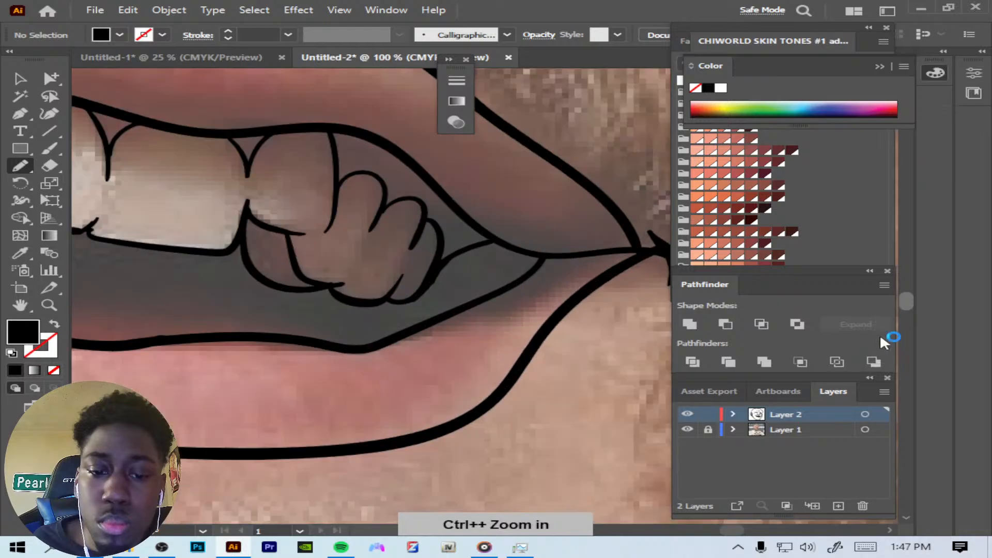
pyautogui.hotkey('ctrl', '+')
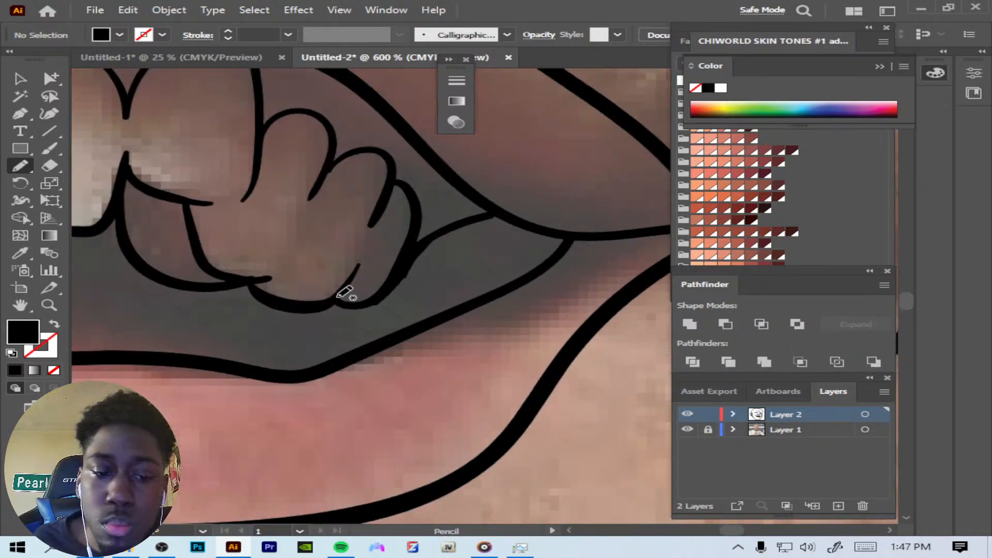
pyautogui.moveTo(335, 297)
pyautogui.mouseDown()
pyautogui.moveTo(349, 305)
pyautogui.moveTo(385, 292)
pyautogui.moveTo(418, 253)
pyautogui.moveTo(481, 217)
pyautogui.moveTo(498, 212)
pyautogui.moveTo(570, 236)
pyautogui.moveTo(519, 282)
pyautogui.moveTo(302, 372)
pyautogui.mouseUp()
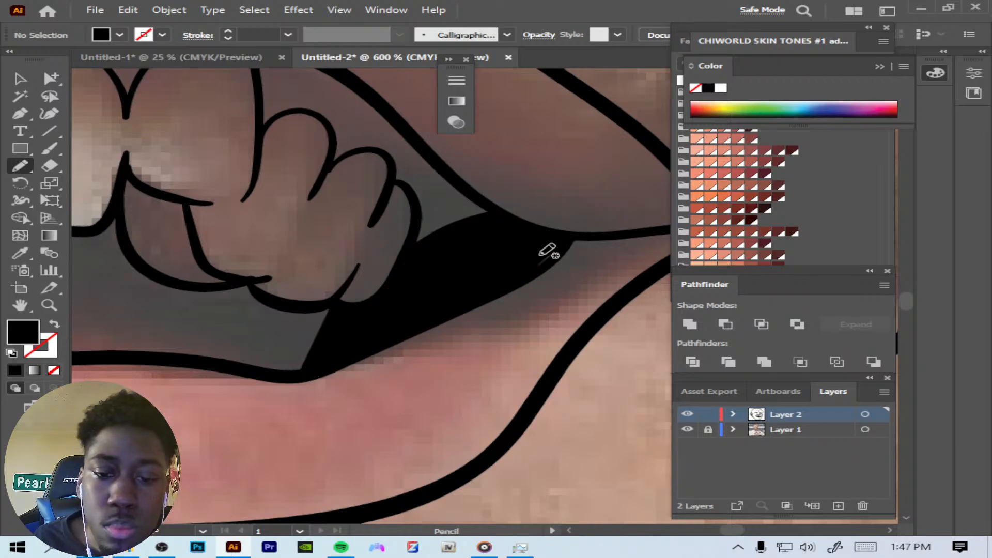
# Step: Fill the near corner of the mouth black and continue beneath the near-side teeth, following their lower edges and the lip line
pyautogui.hotkey('ctrl', '-')
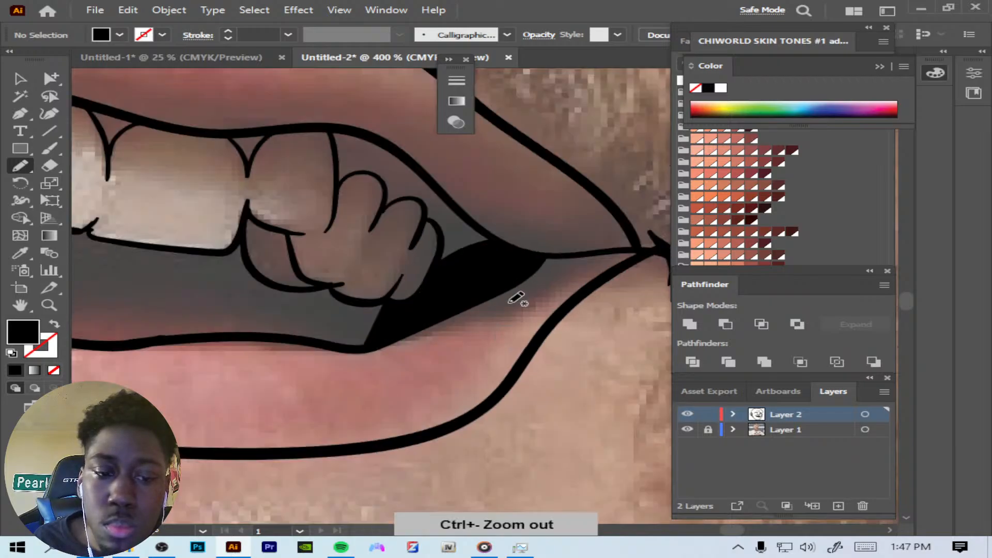
pyautogui.moveTo(737, 537); pyautogui.dragTo(731, 533)
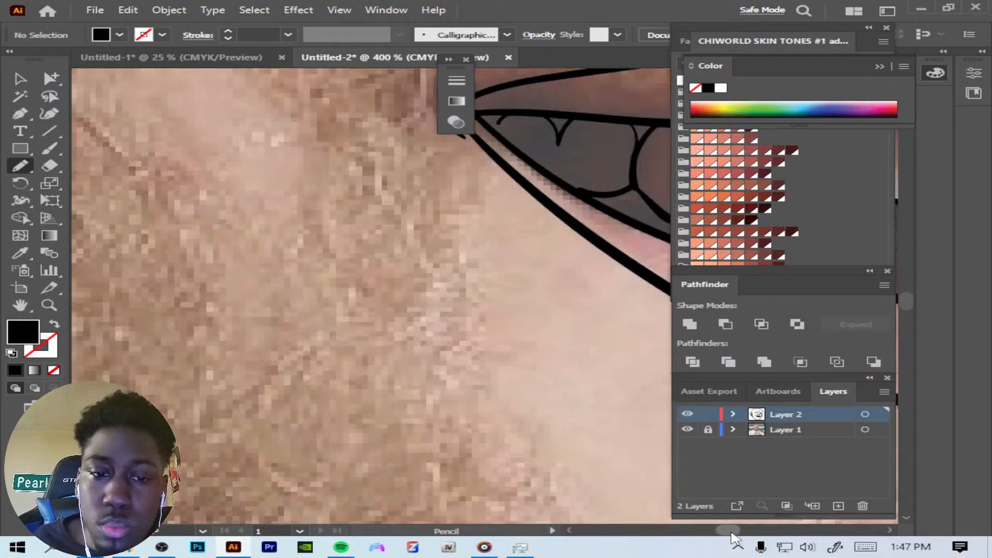
pyautogui.moveTo(579, 194)
pyautogui.mouseDown()
pyautogui.moveTo(632, 185)
pyautogui.moveTo(669, 232)
pyautogui.mouseUp()
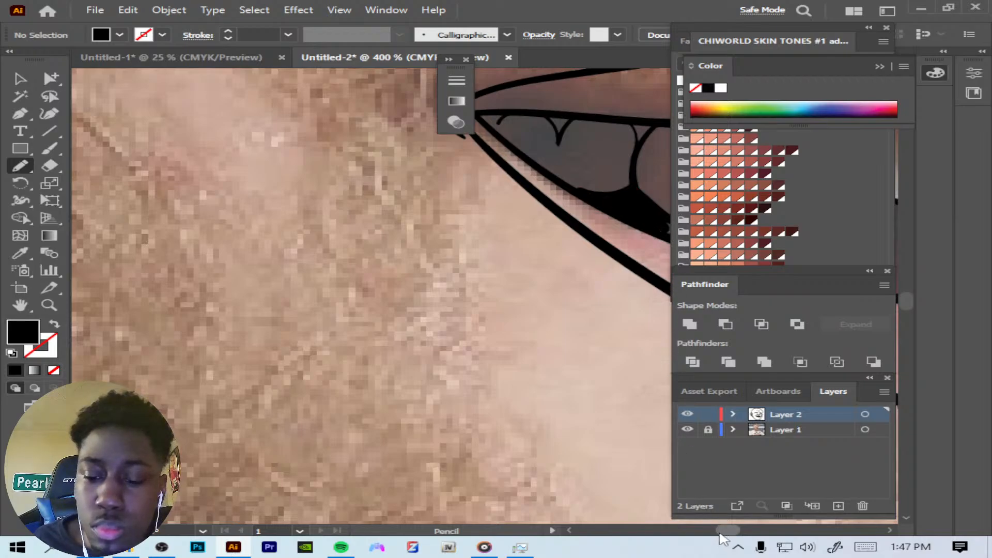
pyautogui.scroll(-10, 726, 532)
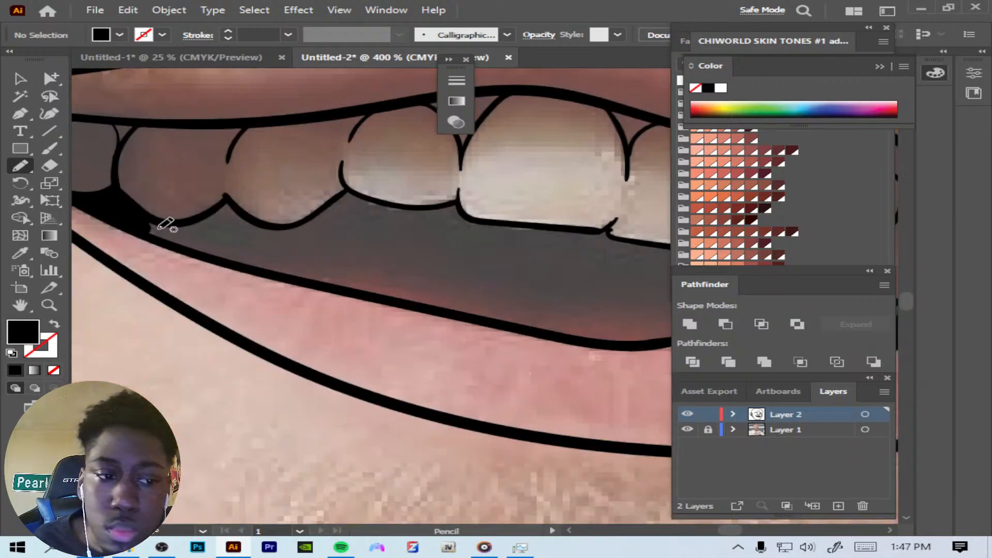
pyautogui.moveTo(139, 211)
pyautogui.mouseDown()
pyautogui.moveTo(167, 221)
pyautogui.moveTo(231, 197)
pyautogui.moveTo(288, 223)
pyautogui.moveTo(339, 200)
pyautogui.moveTo(436, 217)
pyautogui.moveTo(426, 285)
pyautogui.moveTo(413, 298)
pyautogui.moveTo(381, 298)
pyautogui.moveTo(205, 254)
pyautogui.moveTo(161, 239)
pyautogui.moveTo(136, 215)
pyautogui.mouseUp()
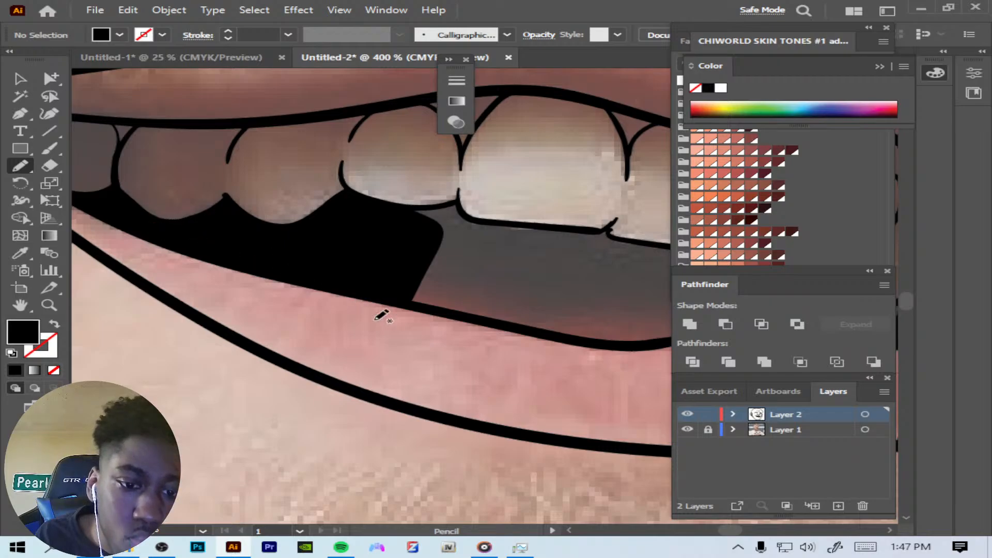
# Step: Extend the black mouth fill beneath the large front tooth down to the lower lip line
pyautogui.moveTo(430, 208); pyautogui.dragTo(455, 204)
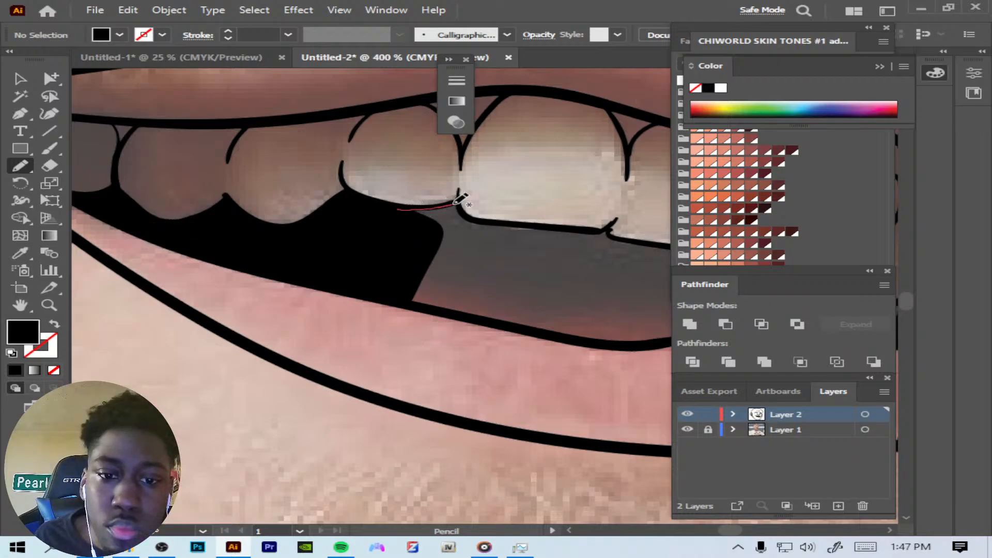
pyautogui.moveTo(491, 223); pyautogui.dragTo(529, 224)
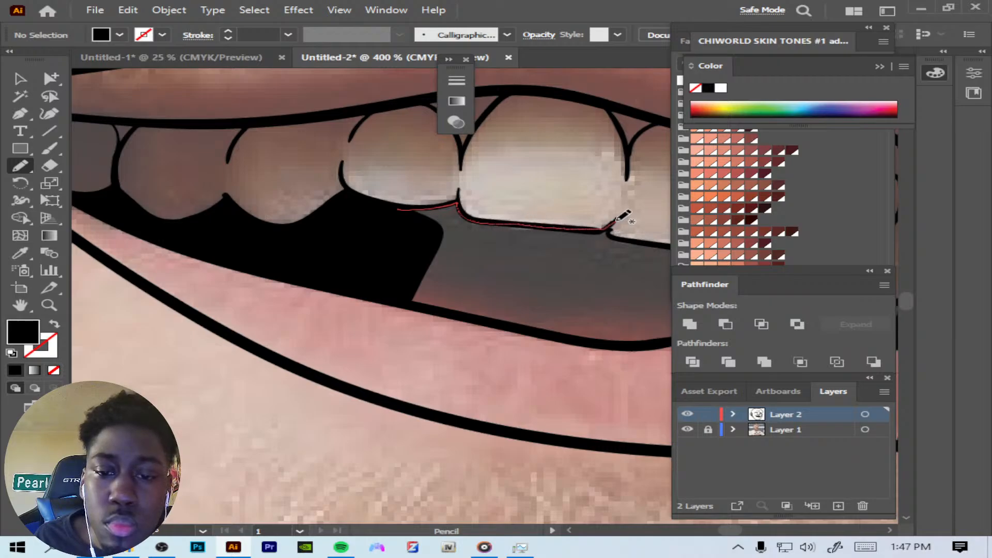
pyautogui.moveTo(628, 240)
pyautogui.mouseDown()
pyautogui.moveTo(652, 279)
pyautogui.moveTo(649, 337)
pyautogui.moveTo(631, 344)
pyautogui.moveTo(351, 288)
pyautogui.mouseUp()
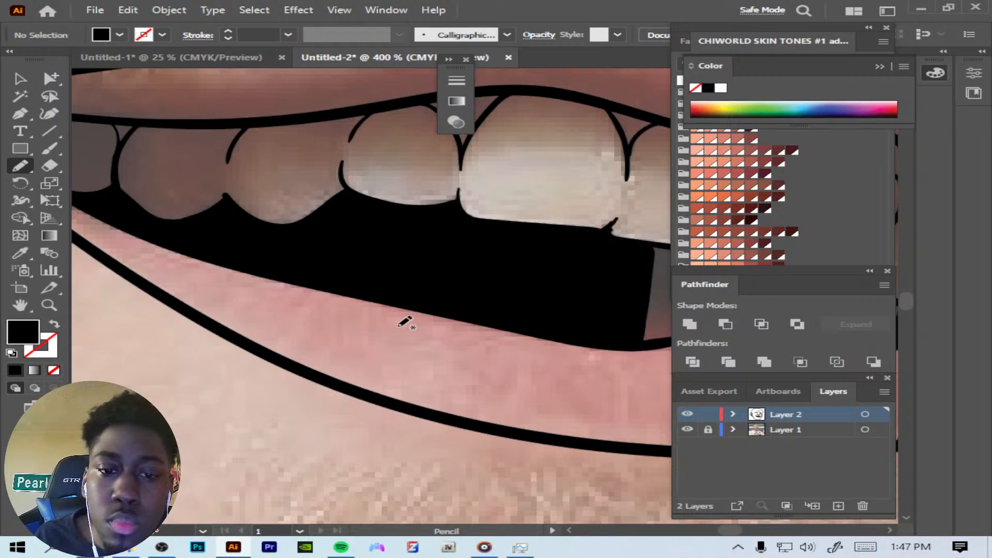
# Step: Close the remaining gap in the black mouth fill beneath the far-side teeth, and hide Layer 1 to check the mouth
pyautogui.moveTo(725, 530); pyautogui.dragTo(724, 531)
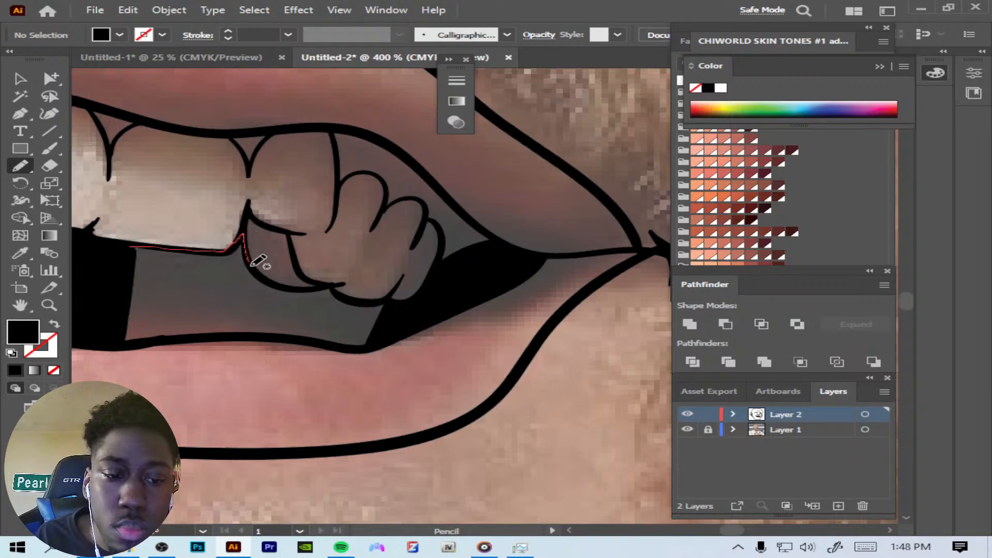
pyautogui.moveTo(323, 283)
pyautogui.mouseDown()
pyautogui.moveTo(406, 302)
pyautogui.moveTo(372, 344)
pyautogui.moveTo(252, 330)
pyautogui.moveTo(104, 339)
pyautogui.moveTo(126, 332)
pyautogui.mouseUp()
pyautogui.hotkey('ctrl', '-')
pyautogui.hotkey('ctrl', '-')
pyautogui.hotkey('ctrl', '-')
pyautogui.hotkey('ctrl', '-')
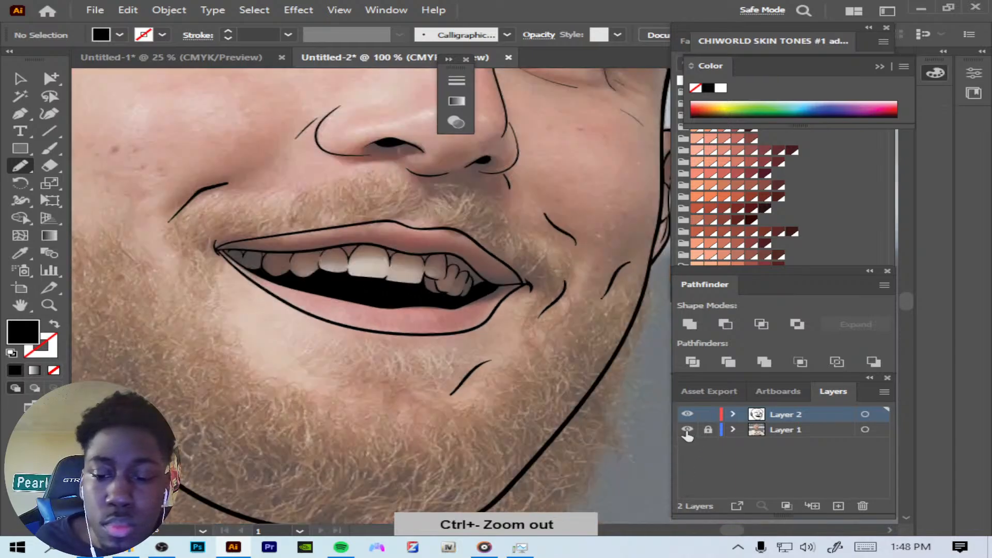
pyautogui.click(686, 430)
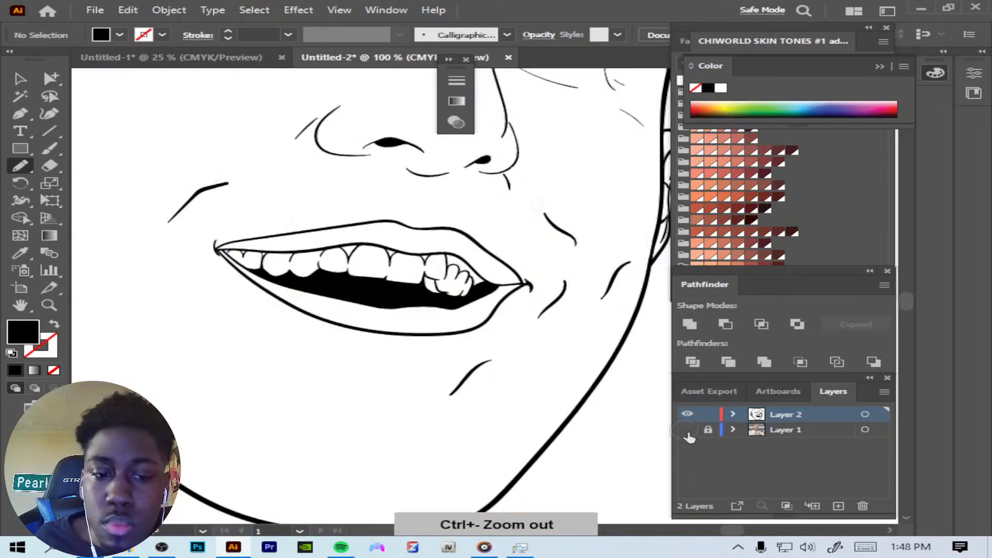
pyautogui.hotkey('ctrl', '-')
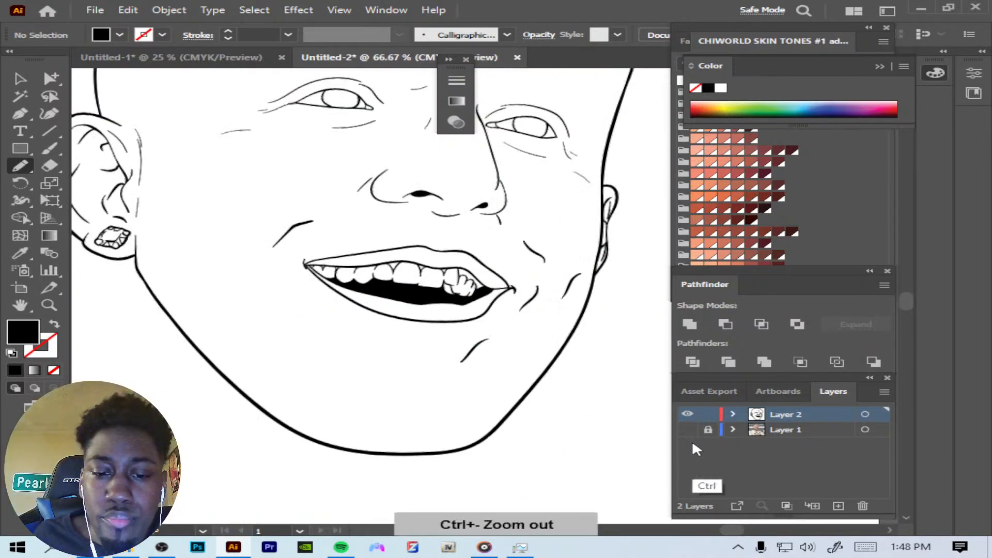
pyautogui.hotkey('ctrl', '-')
# Step: Show Layer 1 again and fill the iris of the far eye solid black, following its outline and the eyelid edges
pyautogui.click(687, 430)
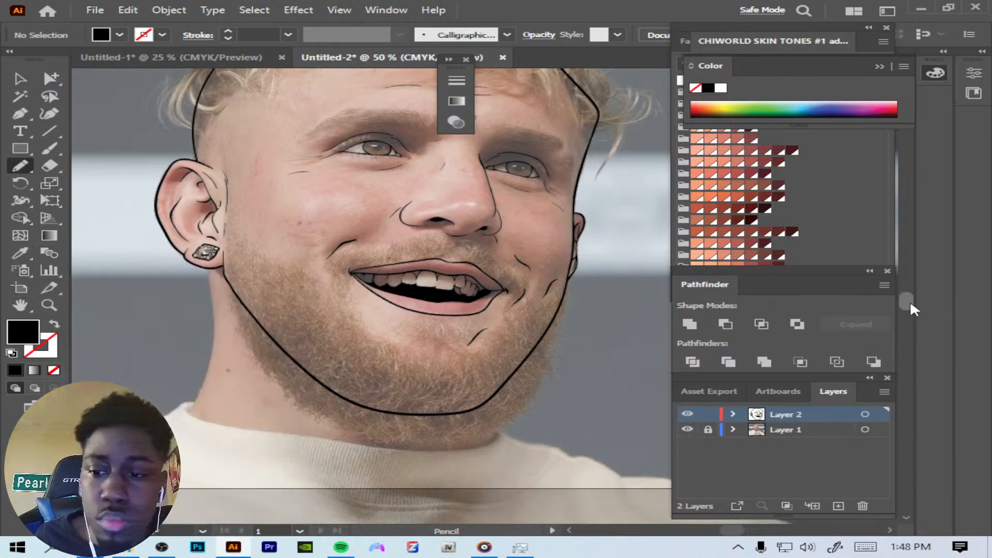
pyautogui.moveTo(910, 300); pyautogui.dragTo(912, 293)
pyautogui.hotkey('ctrl', '+')
pyautogui.hotkey('ctrl', '+')
pyautogui.hotkey('ctrl', '+')
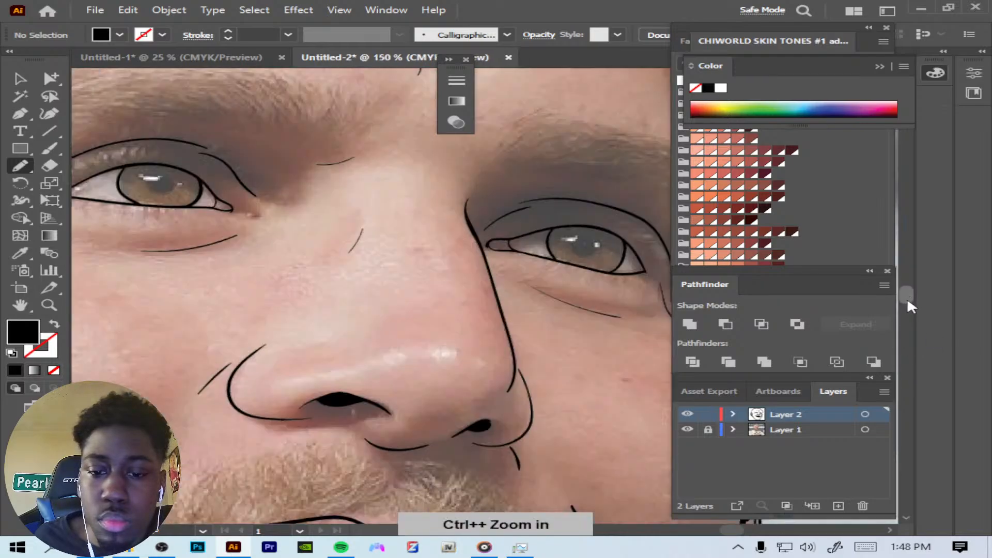
pyautogui.hotkey('ctrl', '+')
pyautogui.hotkey('ctrl', '+')
pyautogui.moveTo(732, 529); pyautogui.dragTo(734, 528)
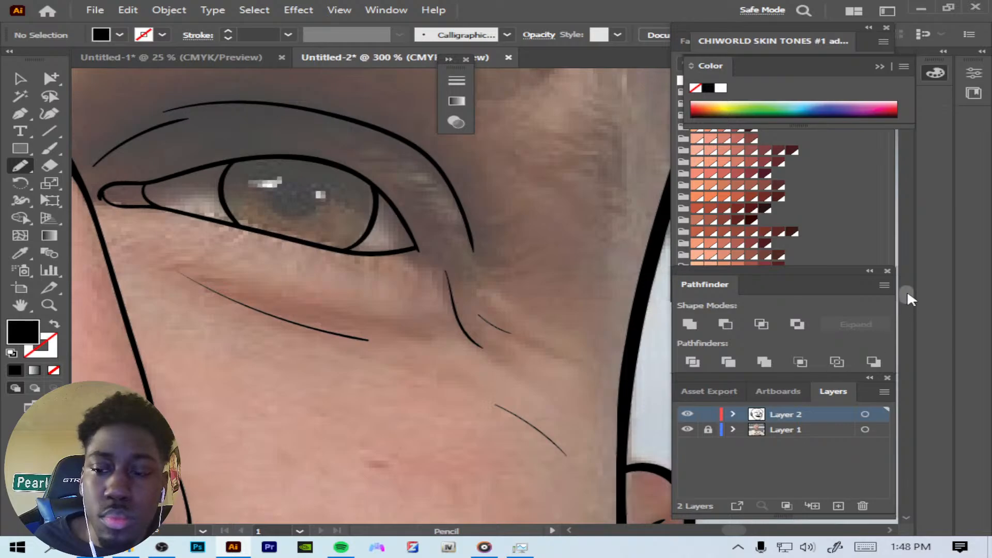
pyautogui.moveTo(910, 299); pyautogui.dragTo(910, 292)
pyautogui.hotkey('ctrl', '+')
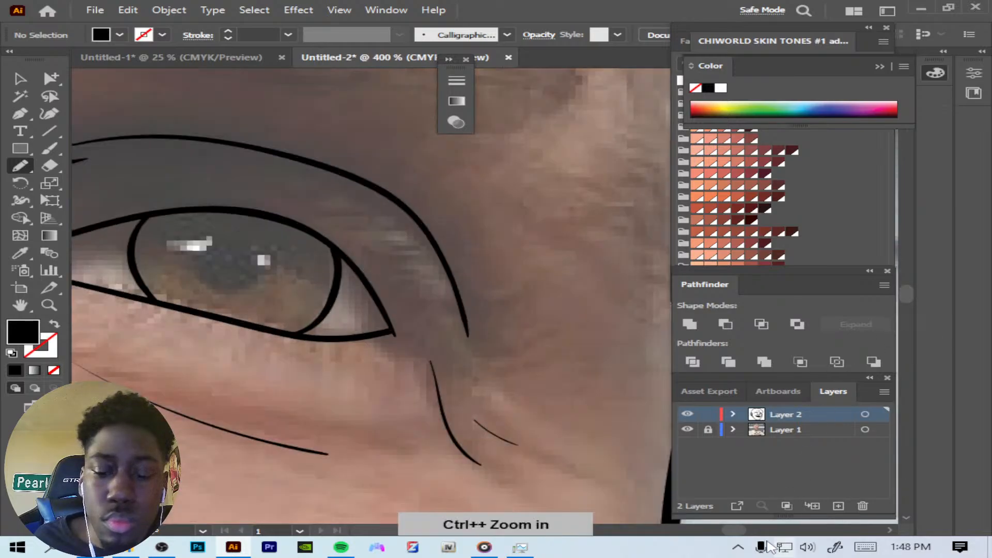
pyautogui.moveTo(736, 530); pyautogui.dragTo(736, 531)
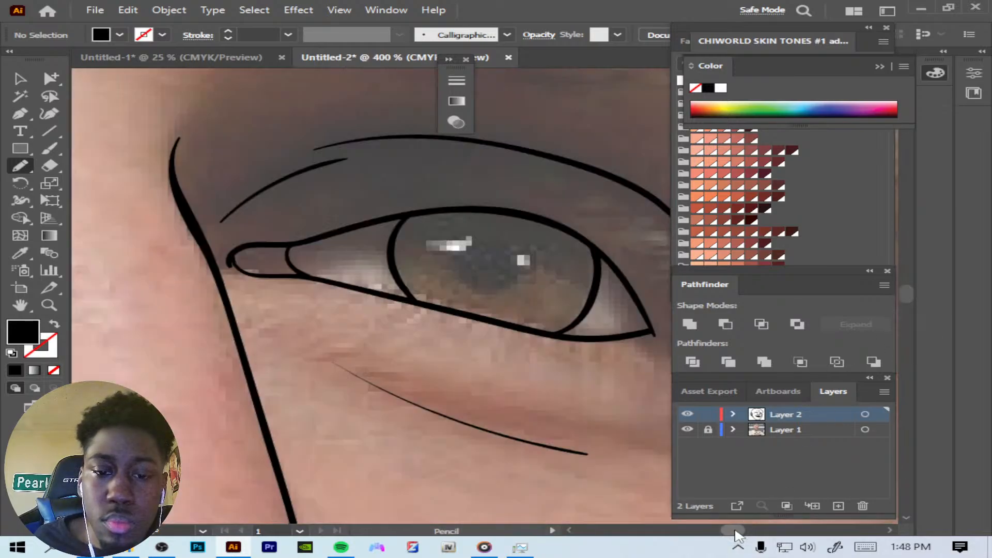
pyautogui.moveTo(410, 213); pyautogui.dragTo(396, 235)
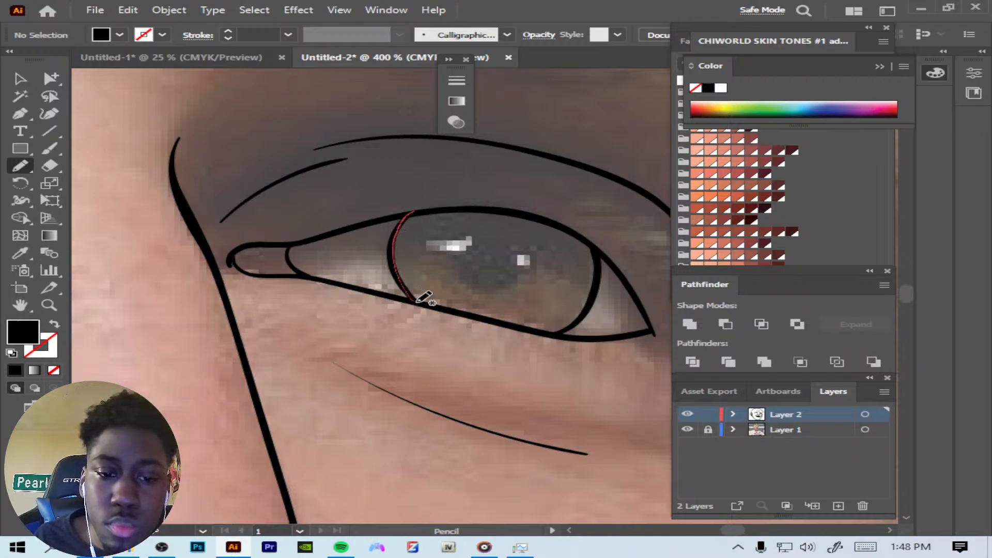
pyautogui.moveTo(432, 309)
pyautogui.mouseDown()
pyautogui.moveTo(551, 335)
pyautogui.moveTo(591, 309)
pyautogui.moveTo(596, 247)
pyautogui.moveTo(535, 215)
pyautogui.moveTo(472, 209)
pyautogui.mouseUp()
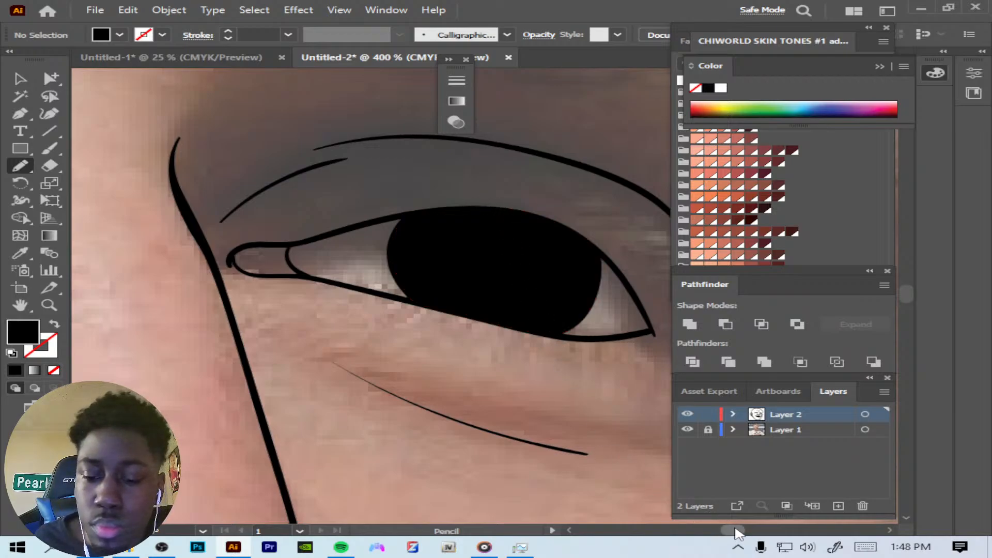
# Step: Fill the iris of the near eye, on the ear-stud side, solid black within its outline and the eyelids
pyautogui.moveTo(736, 531); pyautogui.dragTo(732, 531)
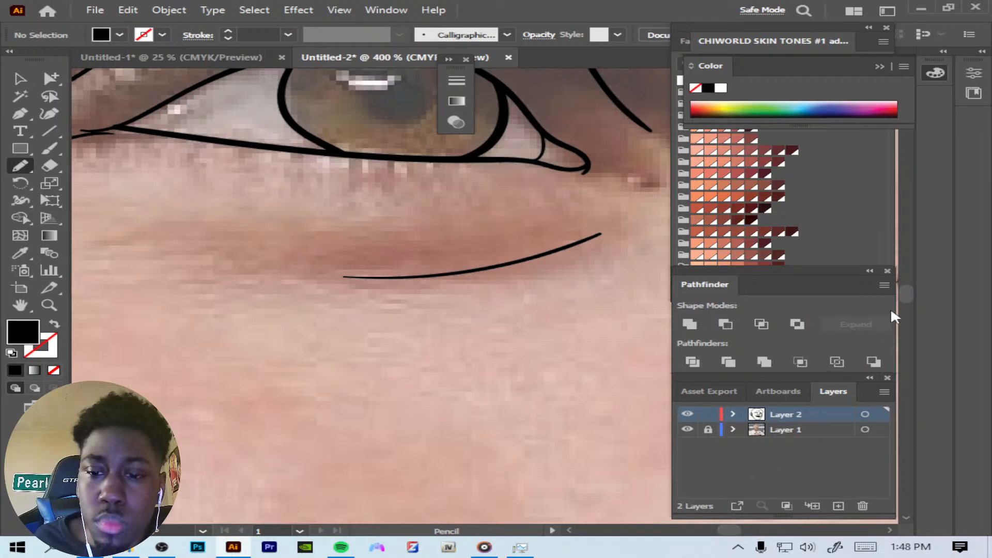
pyautogui.moveTo(904, 292); pyautogui.dragTo(907, 290)
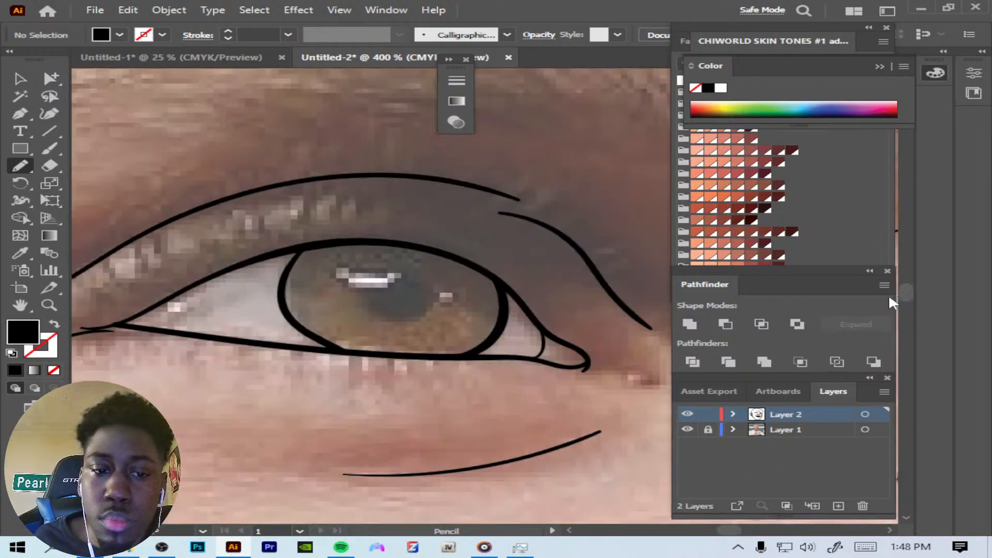
pyautogui.moveTo(498, 282)
pyautogui.mouseDown()
pyautogui.moveTo(503, 320)
pyautogui.moveTo(487, 345)
pyautogui.moveTo(472, 356)
pyautogui.moveTo(427, 353)
pyautogui.mouseUp()
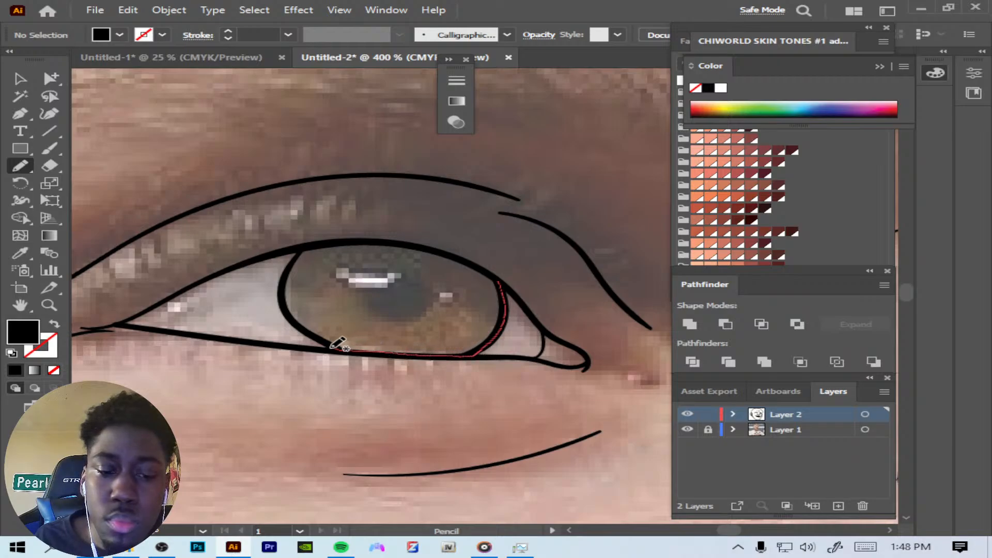
pyautogui.moveTo(307, 333)
pyautogui.mouseDown()
pyautogui.moveTo(280, 293)
pyautogui.moveTo(294, 255)
pyautogui.mouseUp()
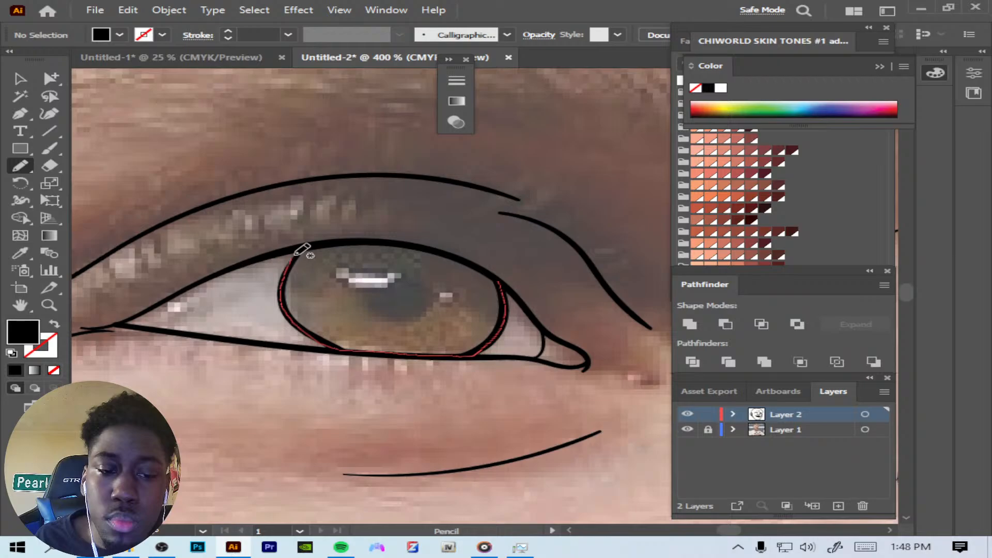
pyautogui.moveTo(353, 239)
pyautogui.mouseDown()
pyautogui.moveTo(425, 241)
pyautogui.moveTo(460, 256)
pyautogui.mouseUp()
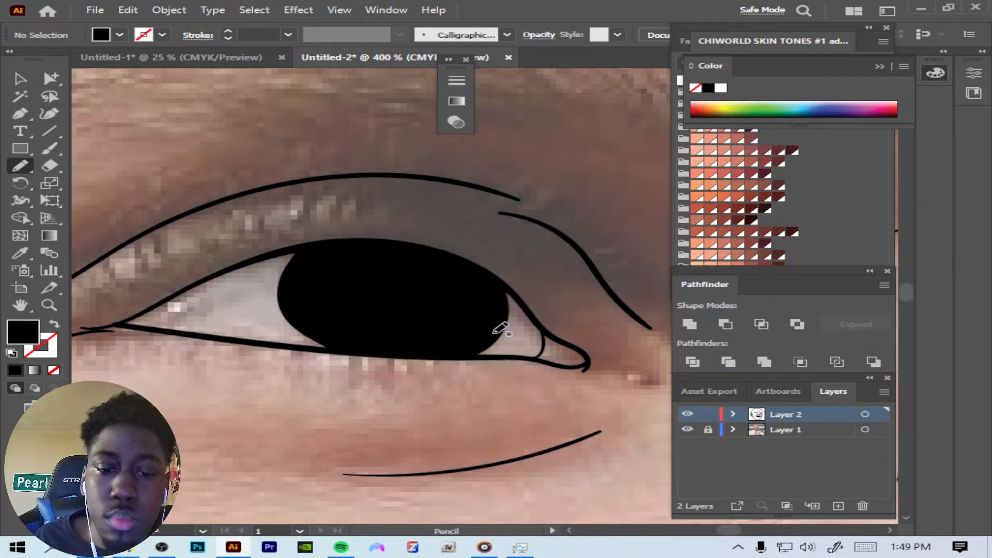
# Step: Compare the whole line art with and without the reference photo, leaving Layer 1 hidden
pyautogui.hotkey('ctrl', '-')
pyautogui.hotkey('ctrl', '-')
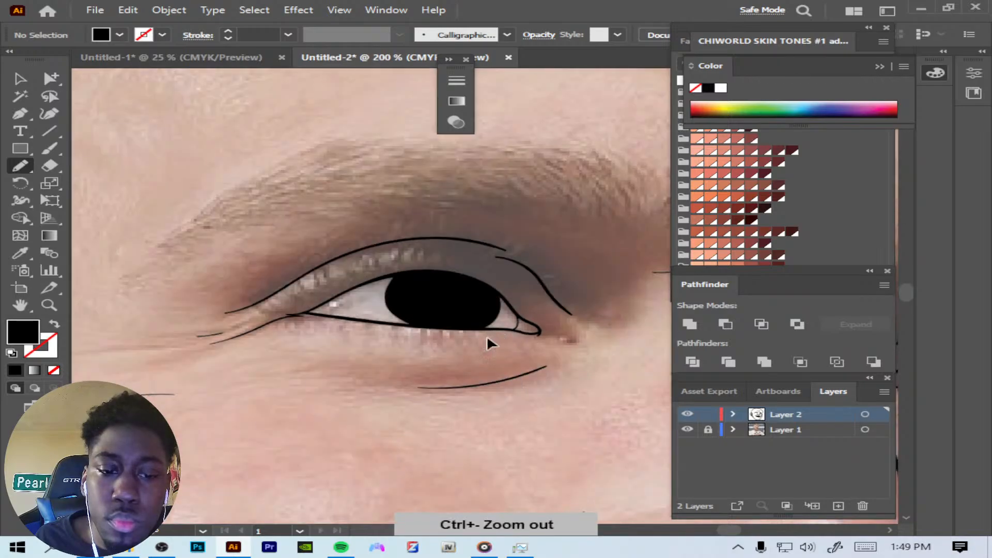
pyautogui.hotkey('ctrl', '-')
pyautogui.hotkey('ctrl', '-')
pyautogui.hotkey('ctrl', '-')
pyautogui.hotkey('ctrl', '-')
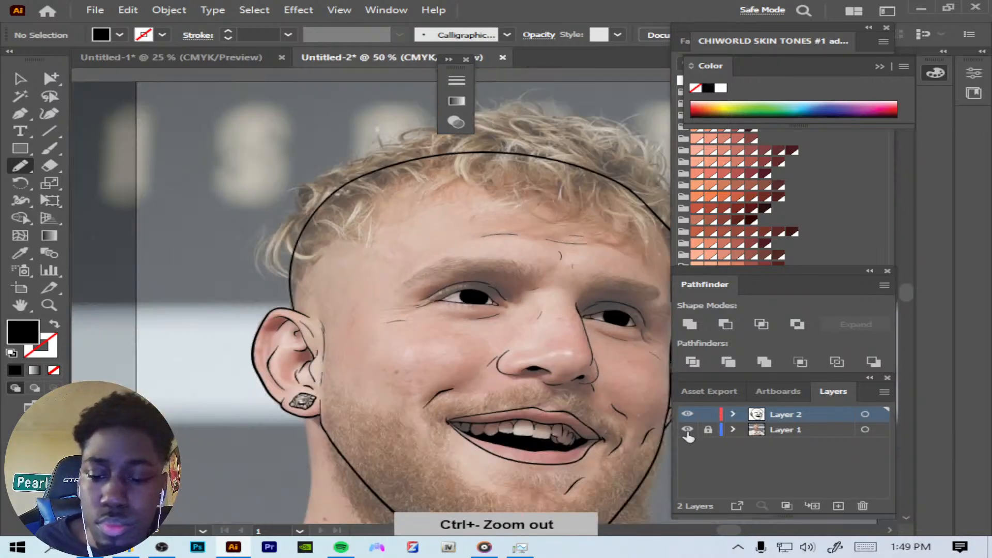
pyautogui.click(688, 431)
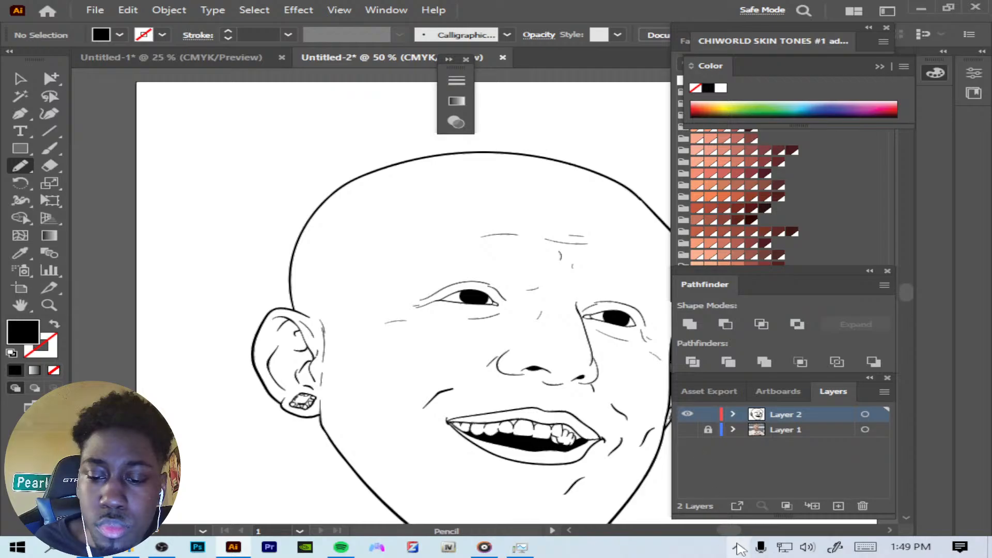
pyautogui.moveTo(731, 531); pyautogui.dragTo(734, 531)
pyautogui.hotkey('ctrl', '-')
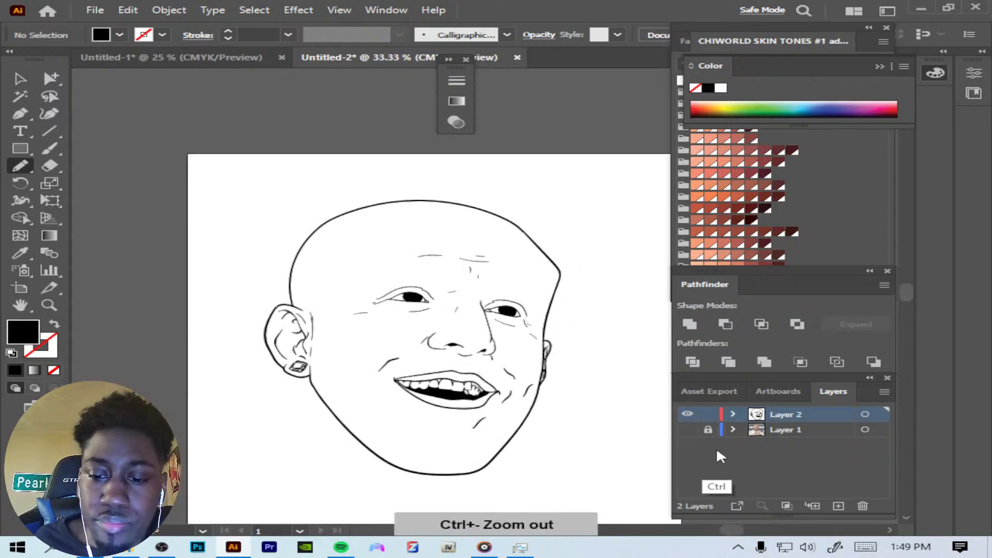
pyautogui.click(687, 429)
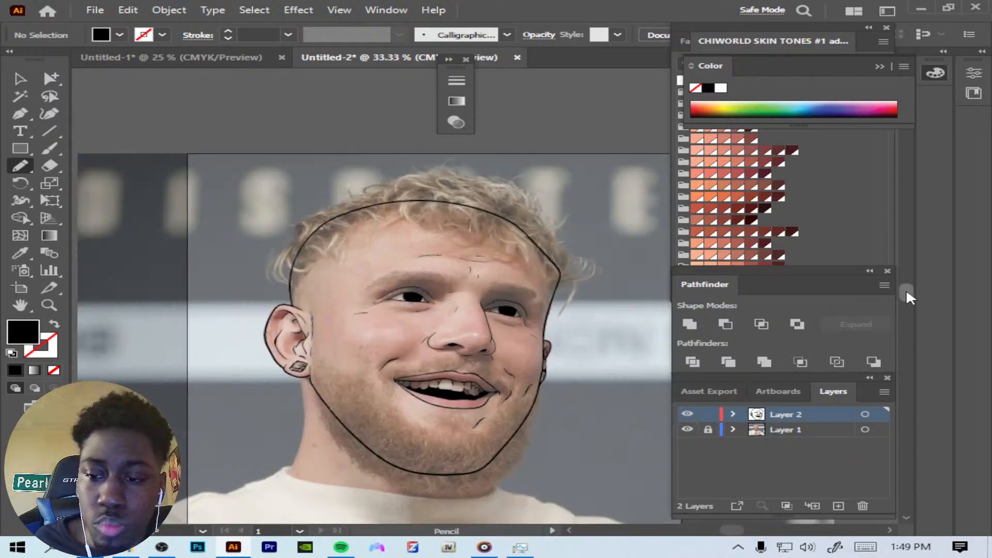
pyautogui.moveTo(906, 291); pyautogui.dragTo(897, 308)
pyautogui.click(689, 430)
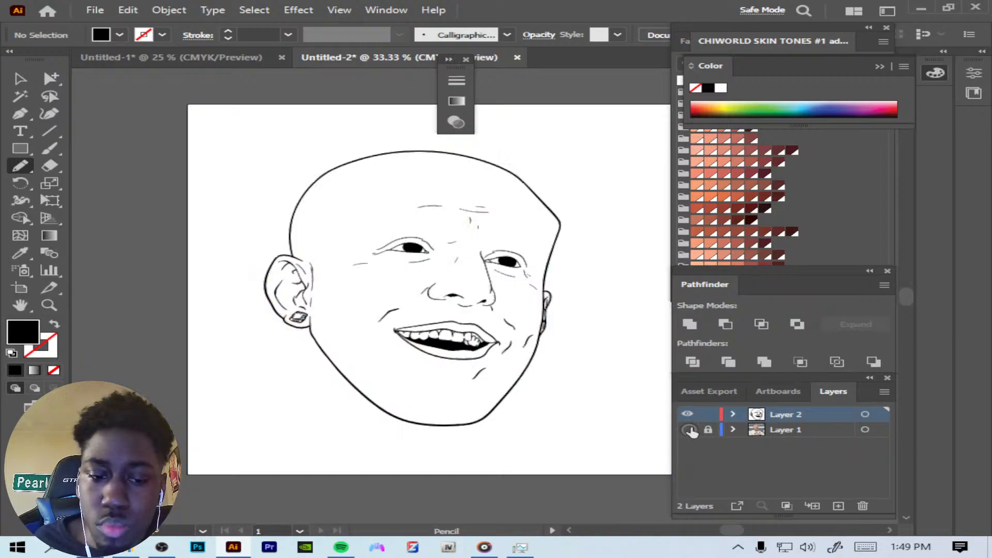
# Step: Select all the face line art, expand its appearance and combine the shapes with Pathfinder Merge
pyautogui.click(21, 77)
pyautogui.moveTo(288, 181); pyautogui.dragTo(622, 460)
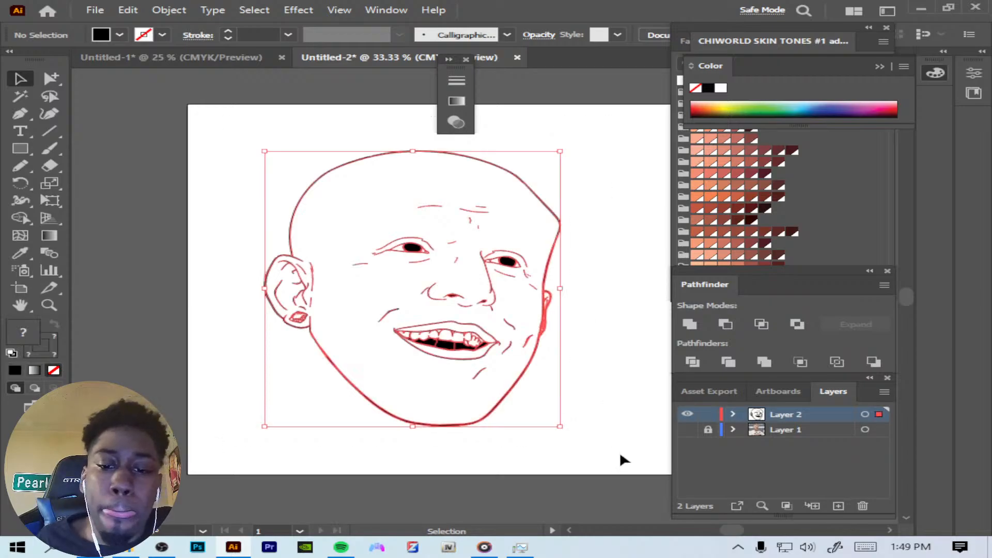
pyautogui.click(169, 10)
pyautogui.click(276, 192)
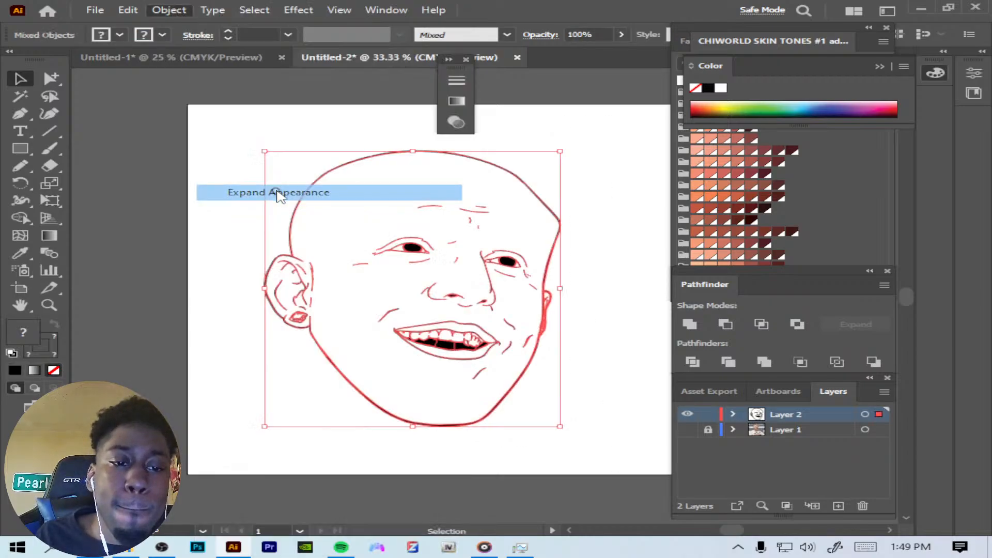
pyautogui.click(763, 361)
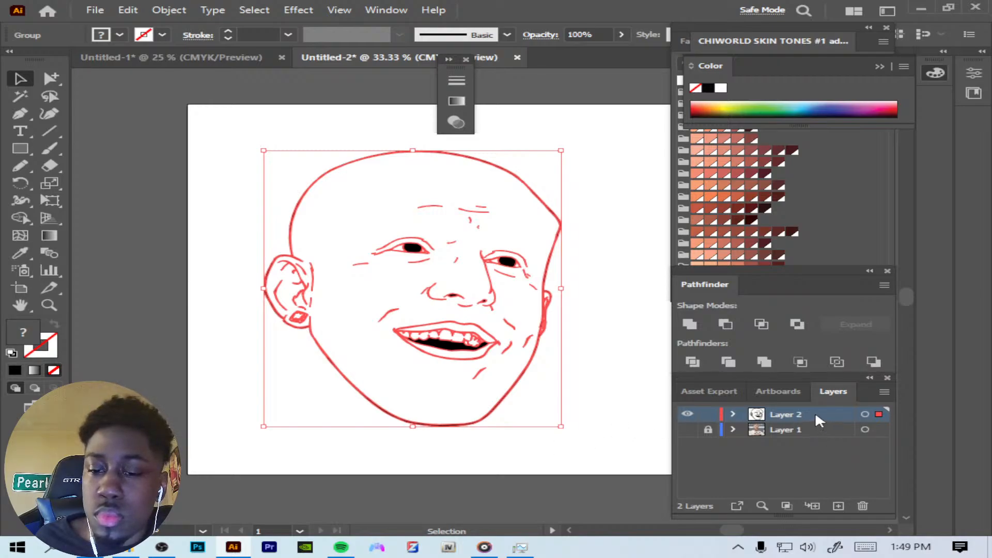
# Step: Duplicate Layer 2, add a new empty layer above the copy and deselect the artwork
pyautogui.moveTo(815, 418); pyautogui.dragTo(839, 506)
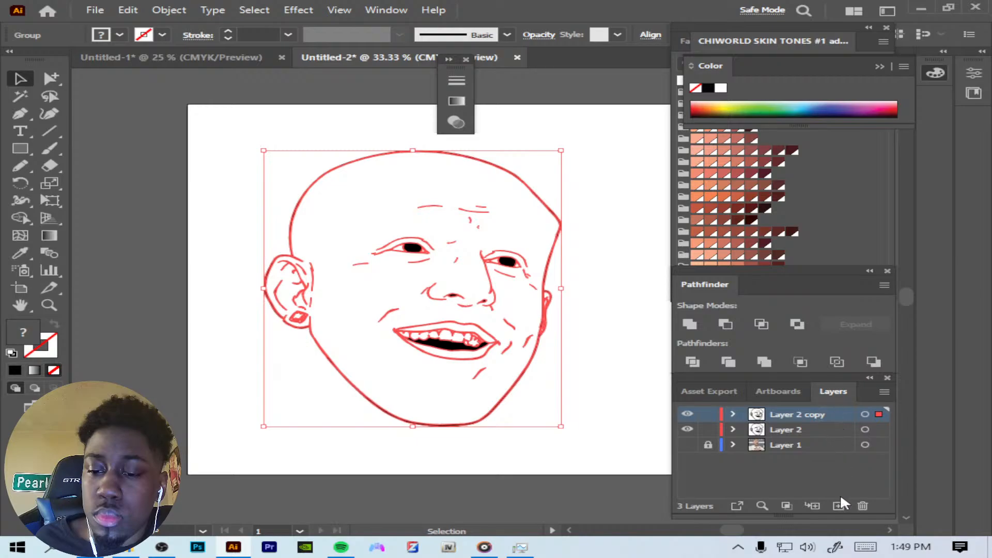
pyautogui.click(837, 506)
pyautogui.click(207, 357)
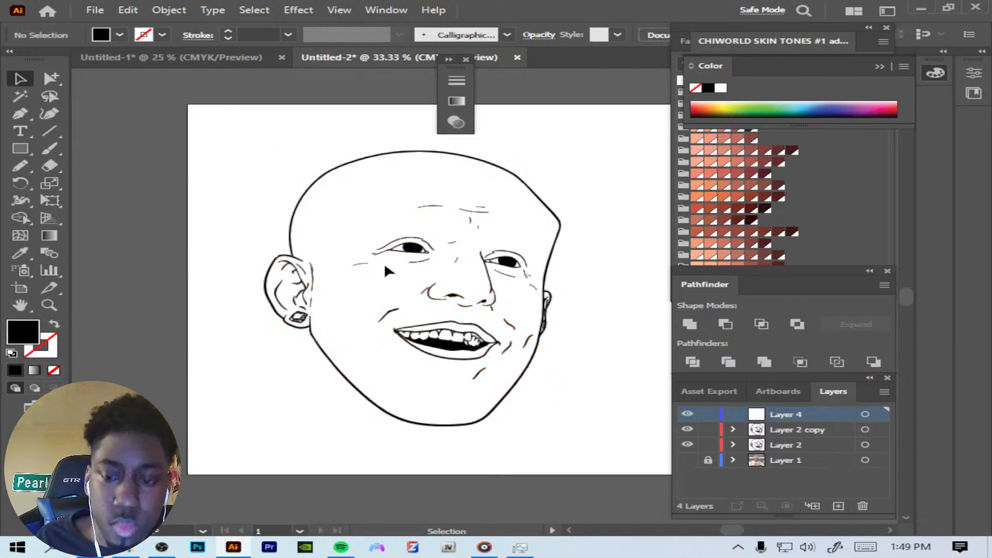
# Step: Set the fill to the dark reddish-brown skin tone swatch (#61261D) and open the fill colour in the Color Picker
pyautogui.click(738, 220)
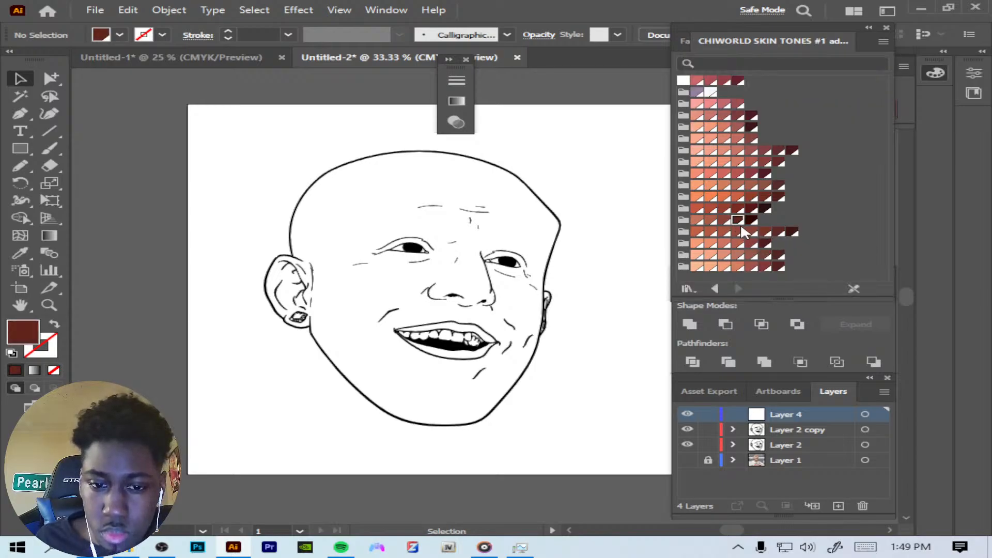
pyautogui.click(127, 10)
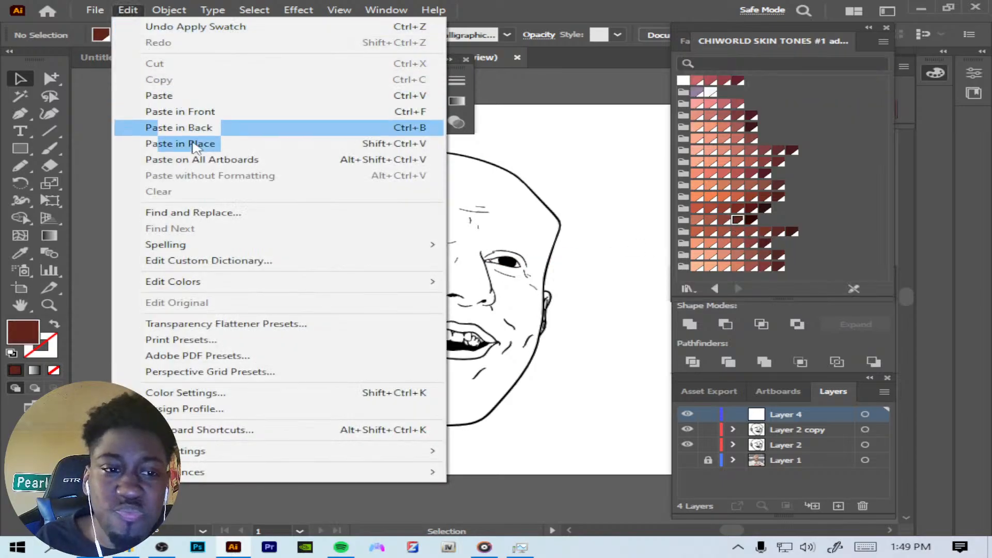
pyautogui.moveTo(409, 282)
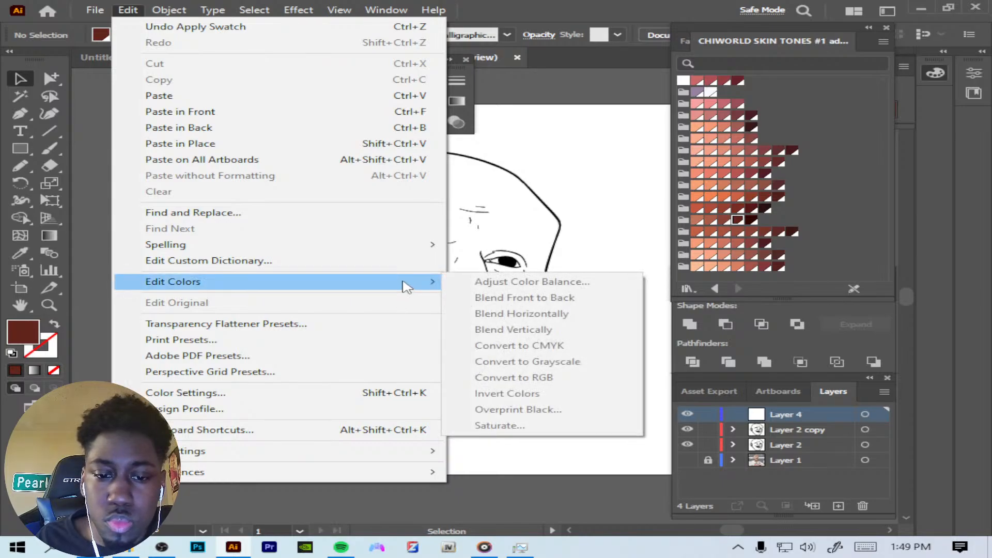
pyautogui.click(604, 234)
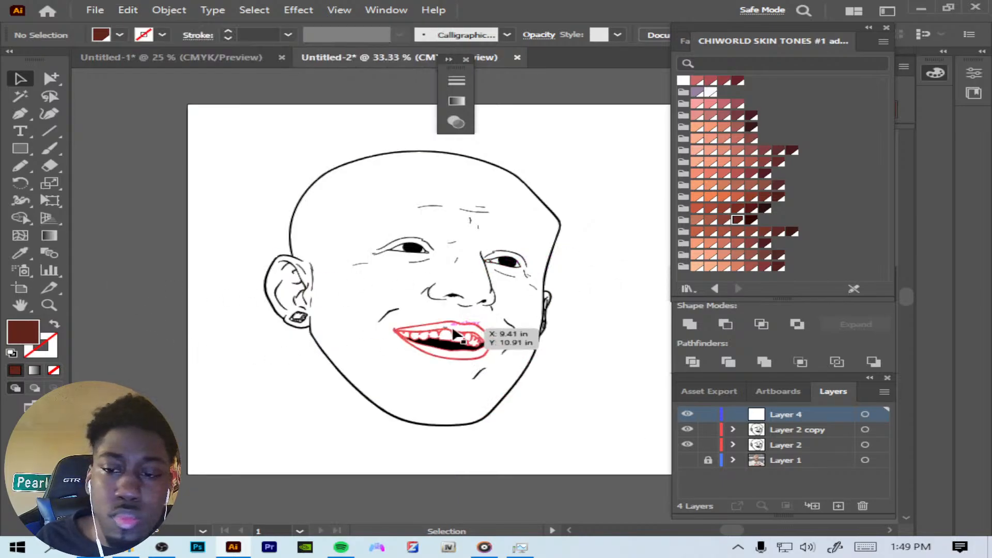
pyautogui.doubleClick(34, 337)
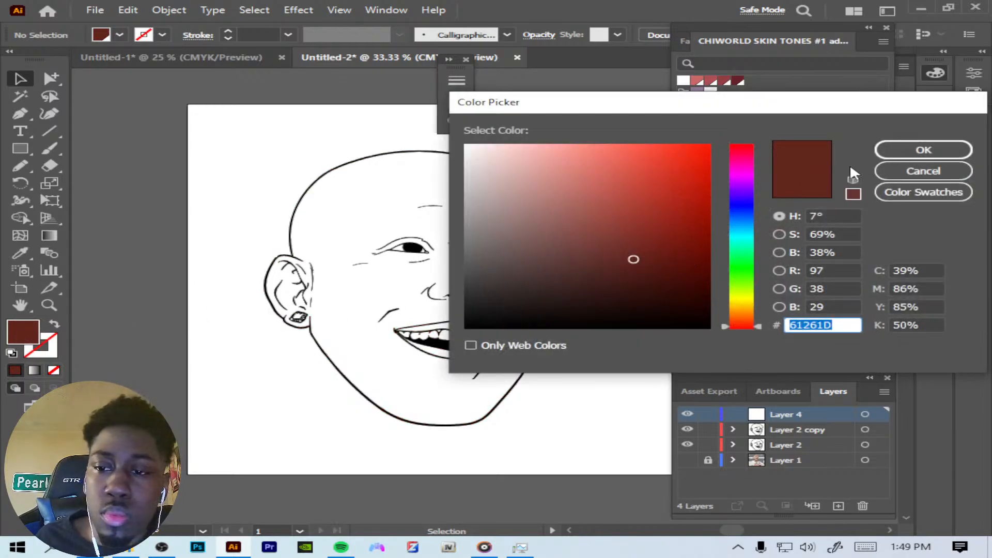
# Step: Try several brown skin-tone swatches for the fill, ending on C=29 M=76 Y=78 K=22
pyautogui.click(896, 172)
pyautogui.click(724, 220)
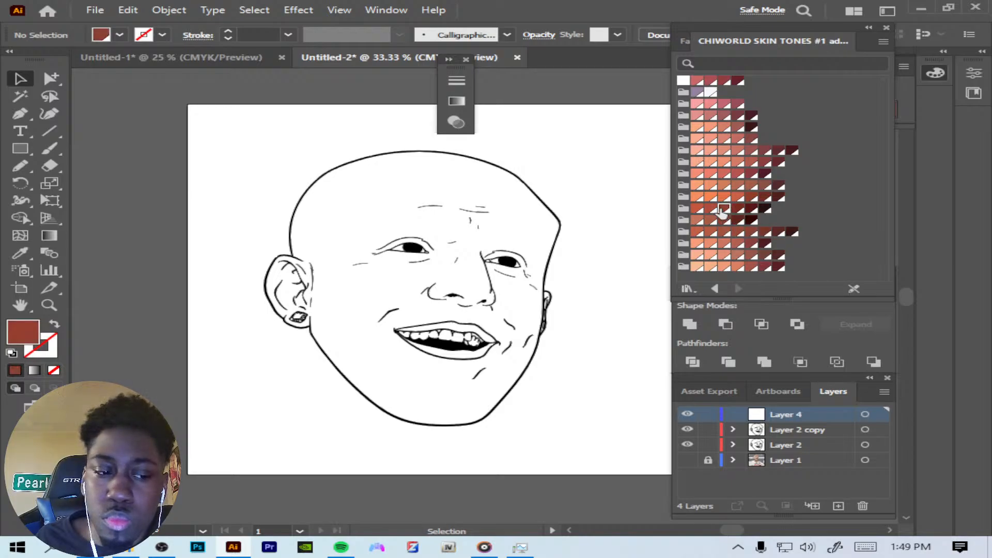
pyautogui.click(712, 209)
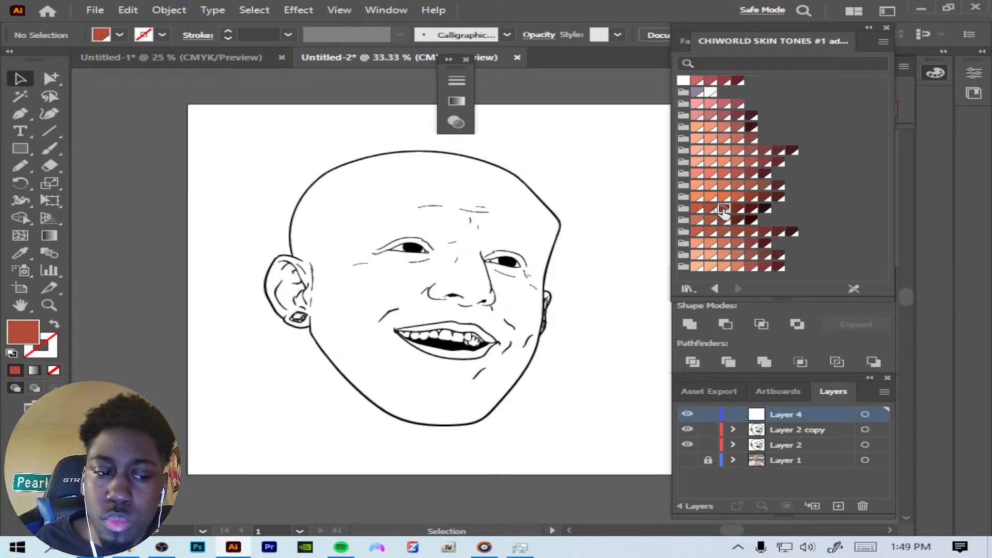
pyautogui.click(724, 232)
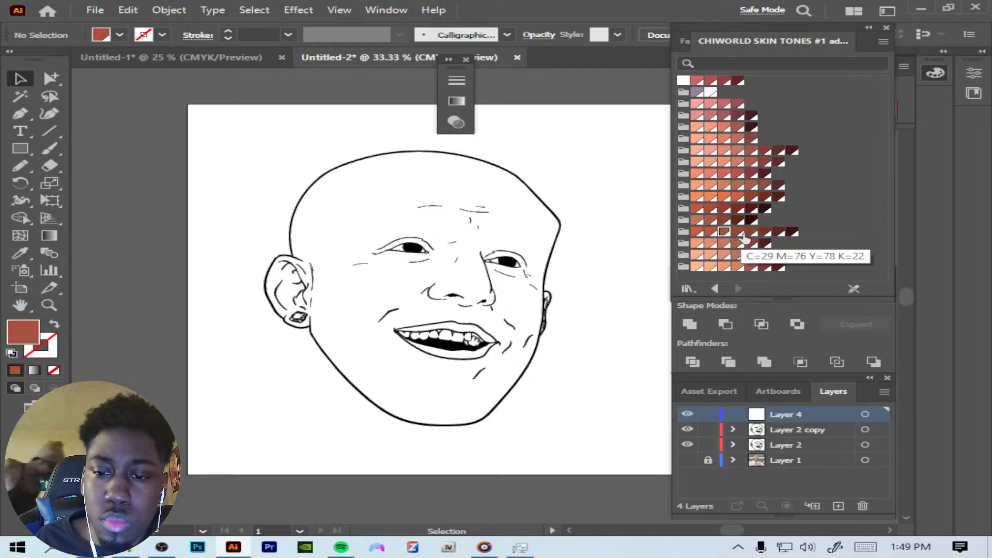
pyautogui.click(750, 233)
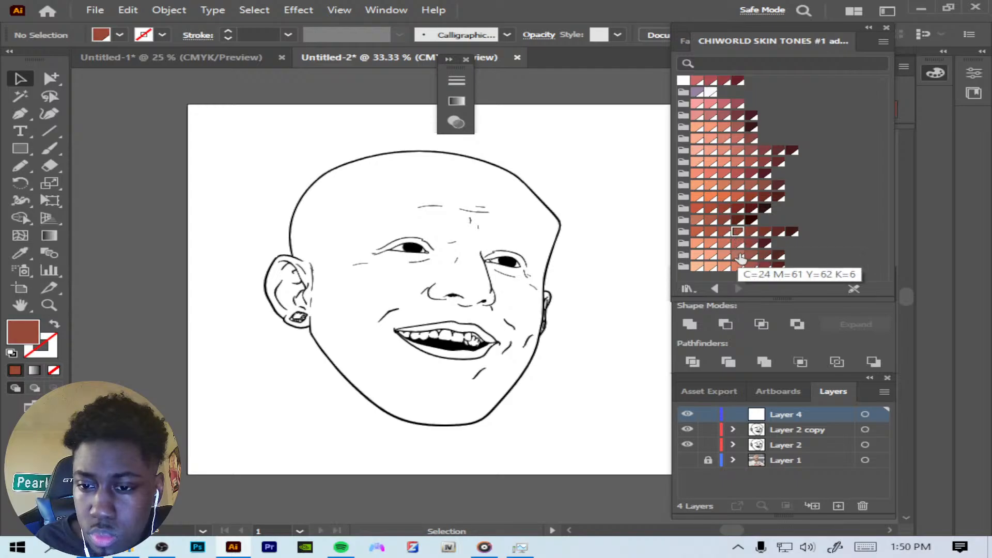
# Step: Show the Layer 1 reference photo and activate the Pencil tool for tracing the beard
pyautogui.click(688, 460)
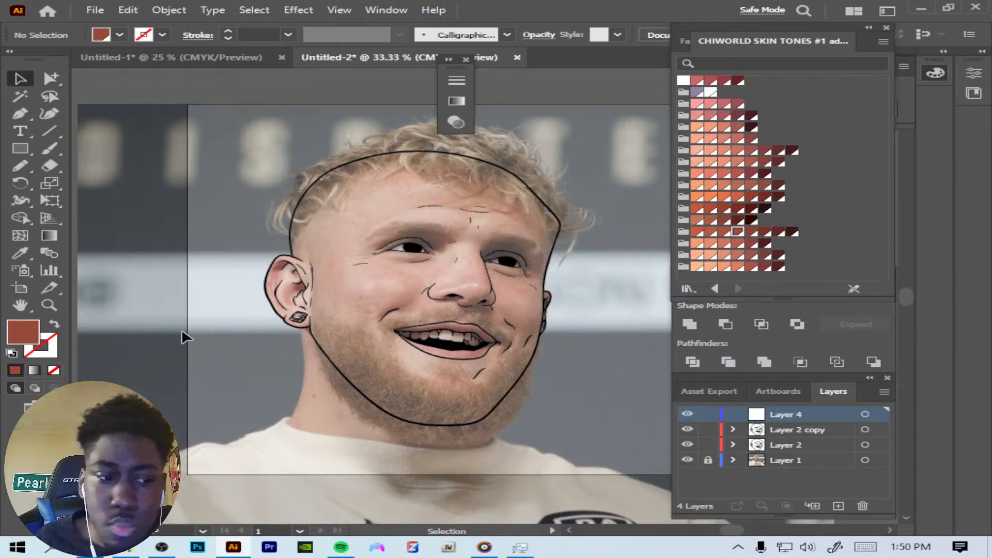
pyautogui.click(22, 172)
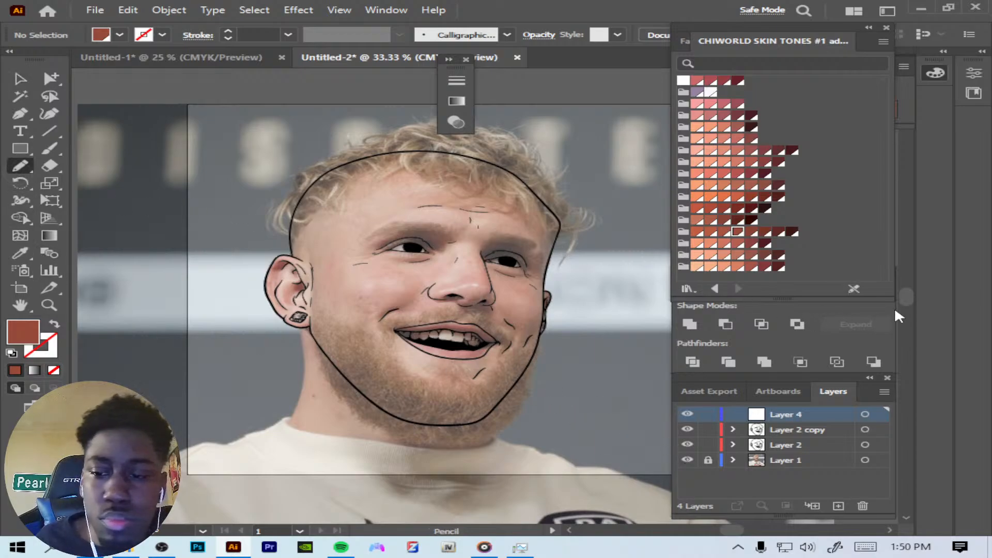
pyautogui.moveTo(911, 296); pyautogui.dragTo(912, 302)
# Step: Change the fill to the dark brown 68311E
pyautogui.click(21, 325)
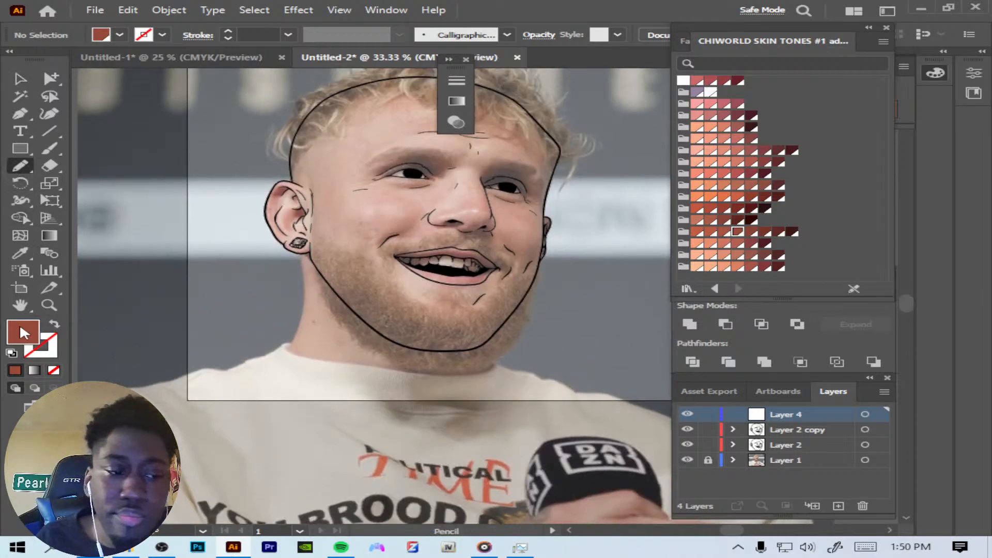
pyautogui.doubleClick(21, 326)
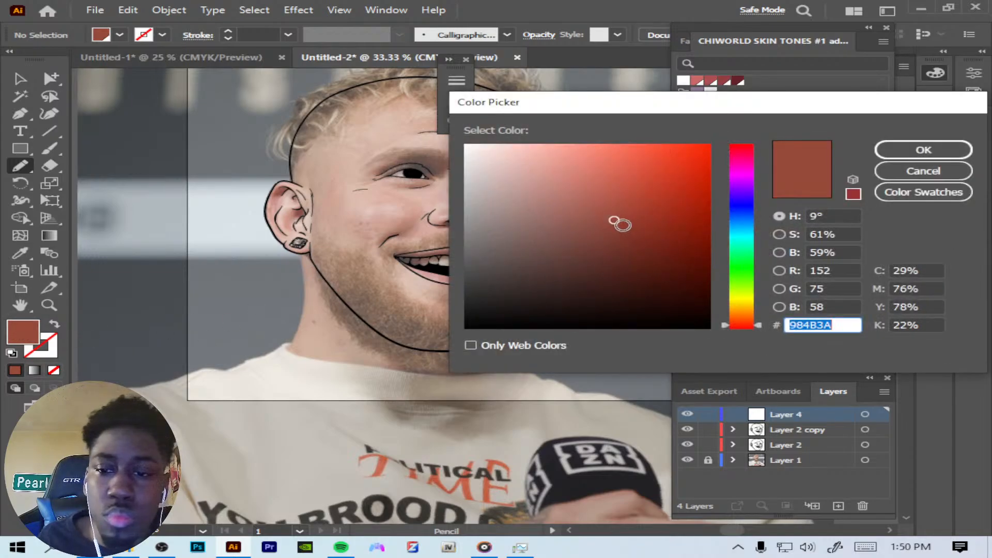
pyautogui.click(631, 212)
pyautogui.moveTo(631, 212)
pyautogui.mouseDown()
pyautogui.moveTo(631, 230)
pyautogui.moveTo(646, 221)
pyautogui.mouseUp()
pyautogui.moveTo(756, 323); pyautogui.dragTo(755, 320)
pyautogui.moveTo(649, 224)
pyautogui.mouseDown()
pyautogui.moveTo(680, 199)
pyautogui.moveTo(678, 222)
pyautogui.moveTo(662, 231)
pyautogui.moveTo(630, 229)
pyautogui.moveTo(641, 251)
pyautogui.mouseUp()
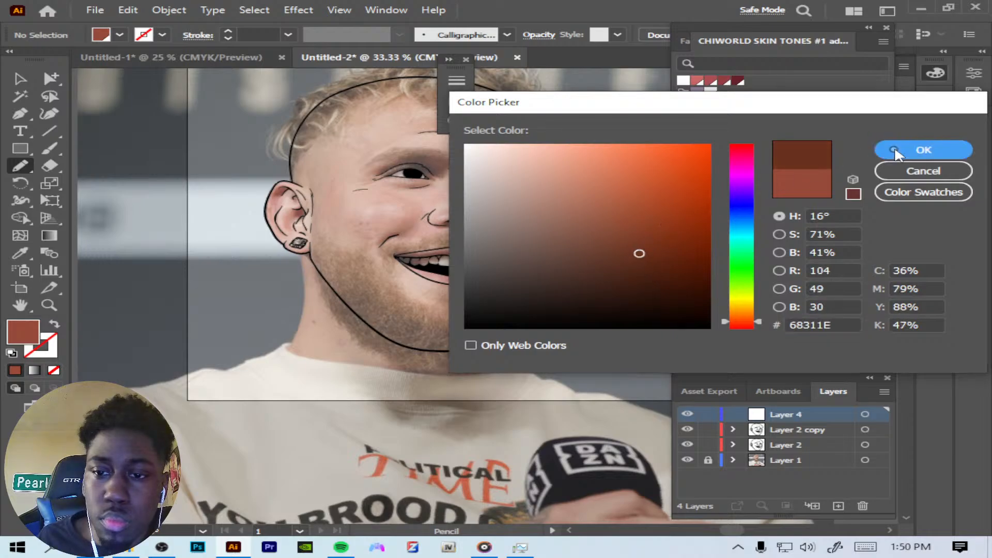
pyautogui.click(923, 150)
# Step: Try drawing a small spiky beard tuft below the chin crease with the Pencil tool, and undo it
pyautogui.hotkey('ctrl', '+')
pyautogui.hotkey('ctrl', '+')
pyautogui.hotkey('ctrl', '+')
pyautogui.hotkey('ctrl', '+')
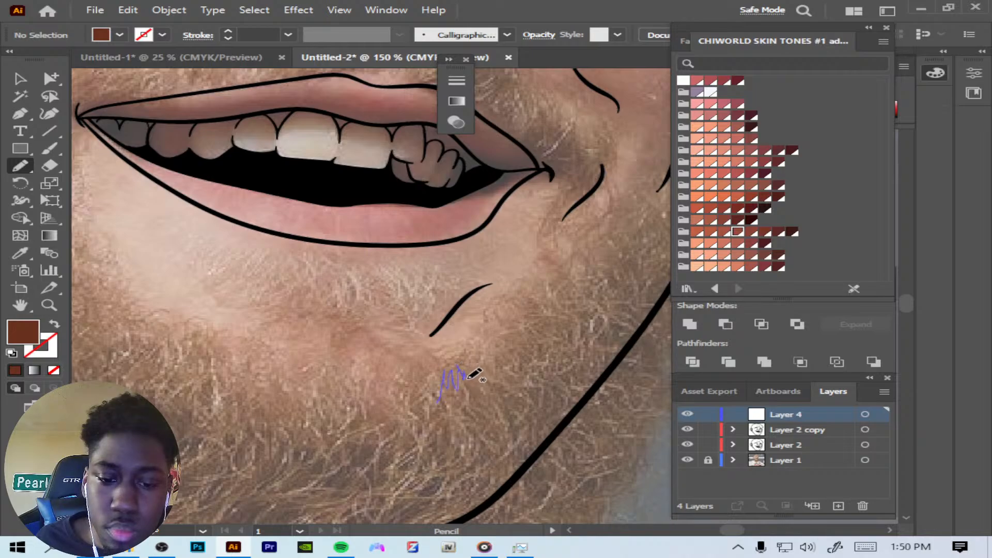
pyautogui.moveTo(480, 368); pyautogui.dragTo(495, 408)
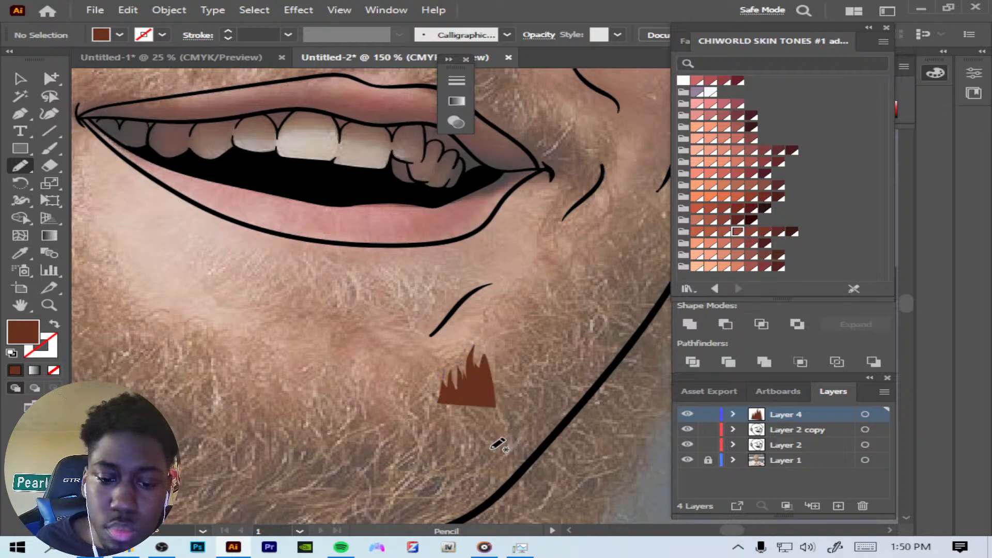
pyautogui.hotkey('ctrl', 'z')
# Step: Draw a filled, spiky-edged beard patch over the right side of the chin and jaw with the Pencil tool
pyautogui.doubleClick(23, 167)
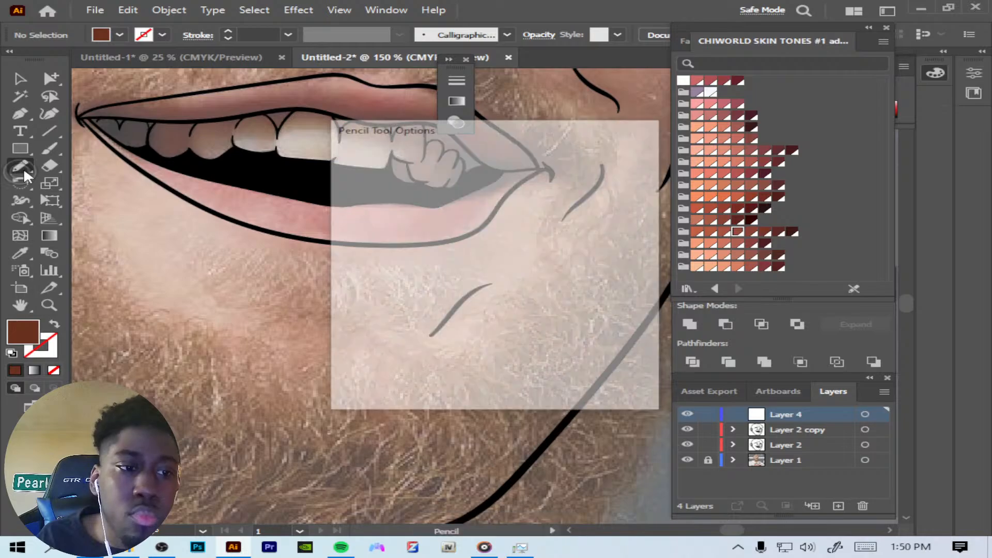
pyautogui.click(510, 383)
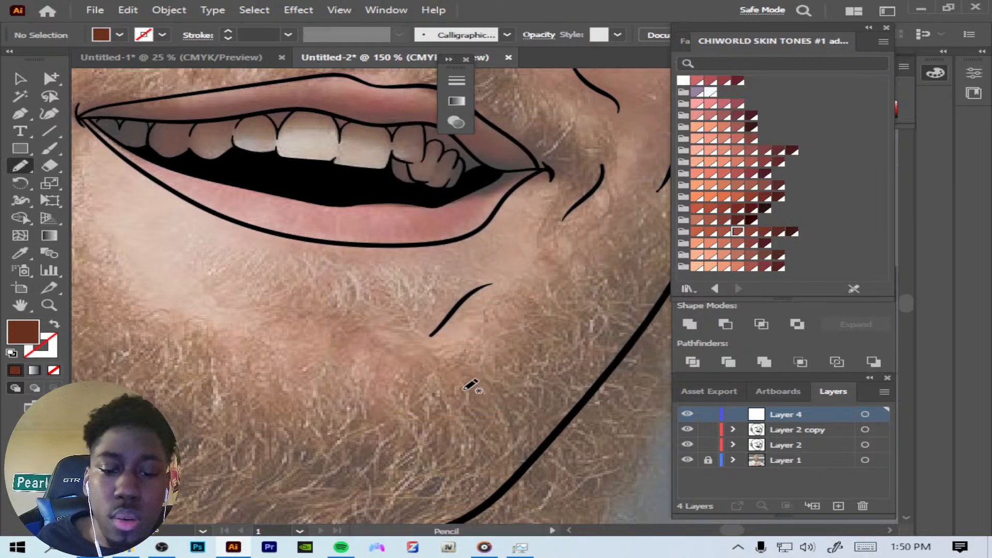
pyautogui.moveTo(469, 394)
pyautogui.mouseDown()
pyautogui.moveTo(471, 361)
pyautogui.moveTo(480, 366)
pyautogui.moveTo(485, 348)
pyautogui.moveTo(490, 369)
pyautogui.moveTo(510, 324)
pyautogui.moveTo(516, 339)
pyautogui.moveTo(514, 317)
pyautogui.moveTo(537, 325)
pyautogui.moveTo(542, 294)
pyautogui.moveTo(541, 317)
pyautogui.moveTo(547, 298)
pyautogui.moveTo(564, 309)
pyautogui.moveTo(557, 290)
pyautogui.moveTo(576, 286)
pyautogui.moveTo(569, 264)
pyautogui.moveTo(584, 276)
pyautogui.moveTo(586, 253)
pyautogui.moveTo(589, 267)
pyautogui.moveTo(596, 257)
pyautogui.moveTo(608, 266)
pyautogui.moveTo(641, 347)
pyautogui.moveTo(652, 423)
pyautogui.moveTo(623, 471)
pyautogui.moveTo(612, 467)
pyautogui.moveTo(611, 496)
pyautogui.moveTo(589, 489)
pyautogui.moveTo(585, 511)
pyautogui.moveTo(581, 497)
pyautogui.moveTo(587, 526)
pyautogui.moveTo(527, 515)
pyautogui.mouseUp()
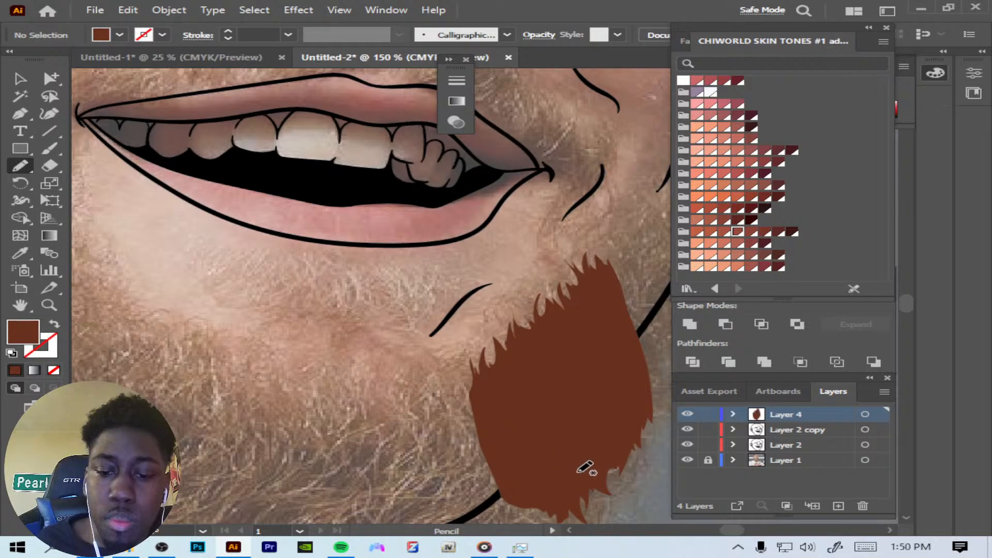
# Step: Extend the beard patch up the right jawline with jagged hair edges, and check it with the Layer 1 photo hidden
pyautogui.hotkey('ctrl', '+')
pyautogui.hotkey('ctrl', '-')
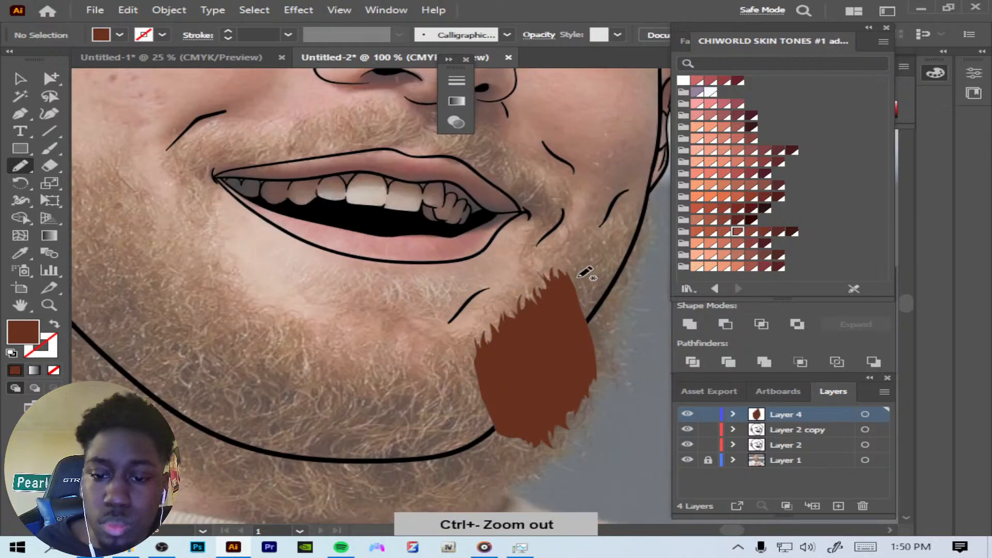
pyautogui.moveTo(567, 284); pyautogui.dragTo(569, 269)
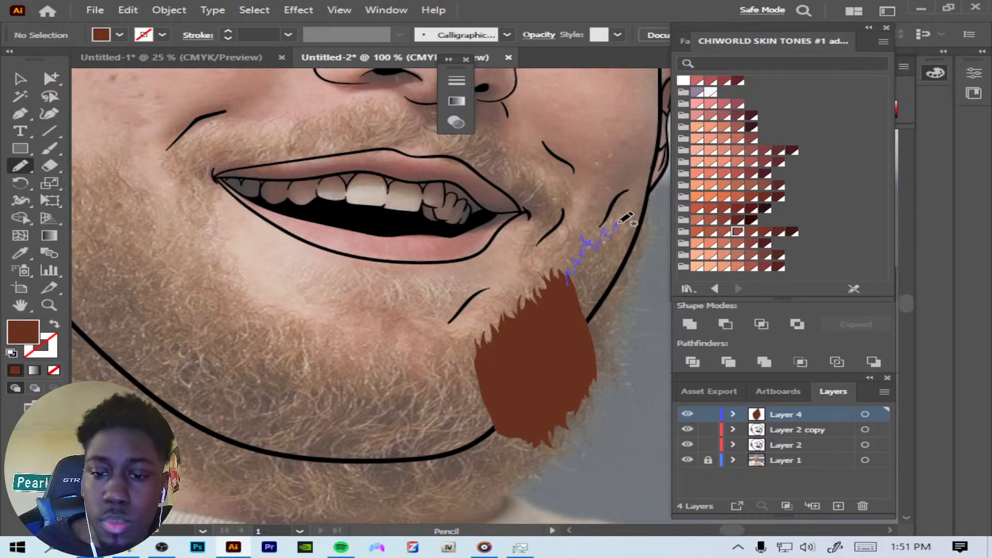
pyautogui.moveTo(618, 223); pyautogui.dragTo(626, 213)
pyautogui.moveTo(634, 215)
pyautogui.mouseDown()
pyautogui.moveTo(643, 206)
pyautogui.moveTo(646, 239)
pyautogui.moveTo(598, 354)
pyautogui.moveTo(588, 355)
pyautogui.mouseUp()
pyautogui.hotkey('ctrl', '-')
pyautogui.hotkey('ctrl', '-')
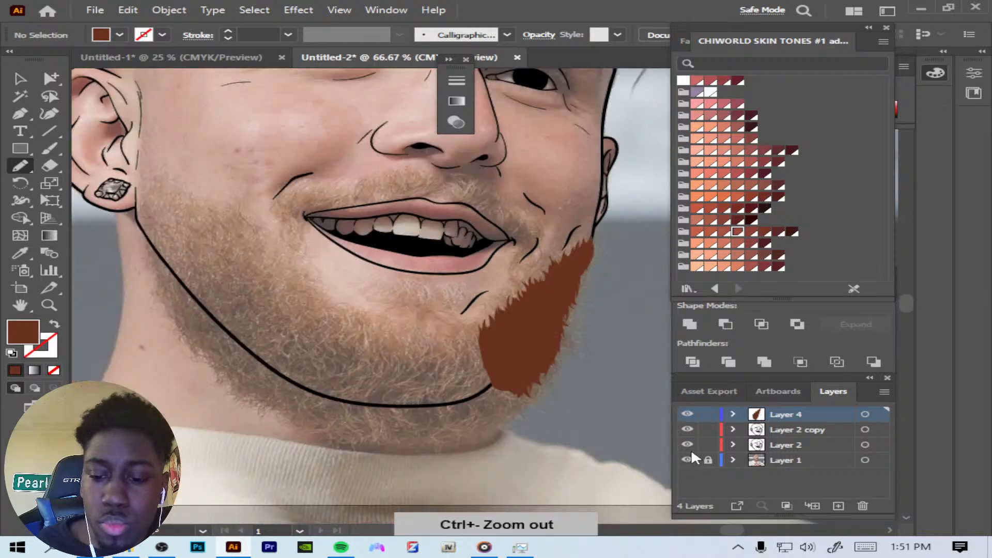
pyautogui.click(687, 459)
pyautogui.click(687, 460)
# Step: Draw the beard across the chin below the mouth and add spiky hairs along its lower and outer right edges
pyautogui.hotkey('ctrl', '+')
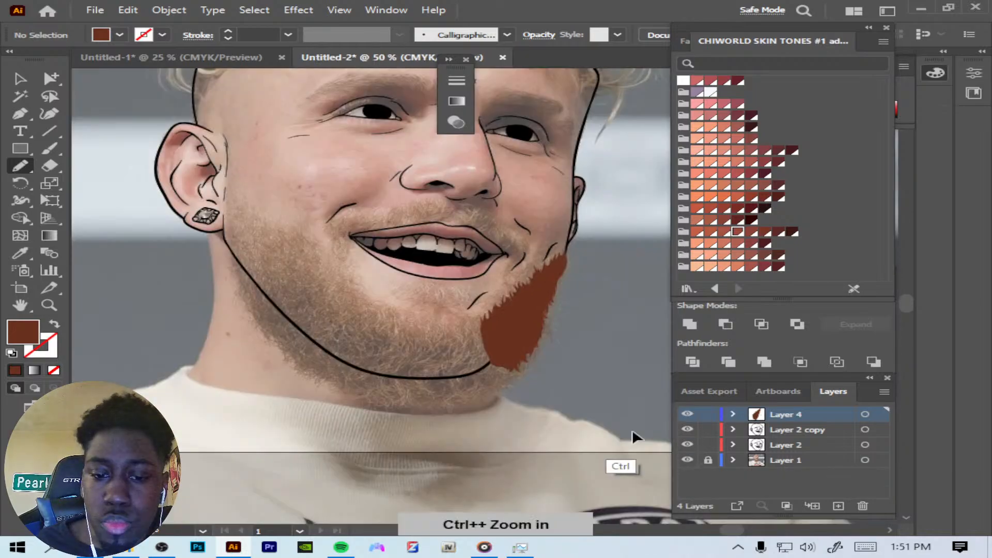
pyautogui.moveTo(485, 344)
pyautogui.mouseDown()
pyautogui.moveTo(455, 329)
pyautogui.moveTo(441, 351)
pyautogui.moveTo(424, 331)
pyautogui.moveTo(425, 340)
pyautogui.moveTo(403, 329)
pyautogui.moveTo(389, 345)
pyautogui.moveTo(389, 327)
pyautogui.moveTo(403, 334)
pyautogui.moveTo(398, 324)
pyautogui.moveTo(381, 335)
pyautogui.mouseUp()
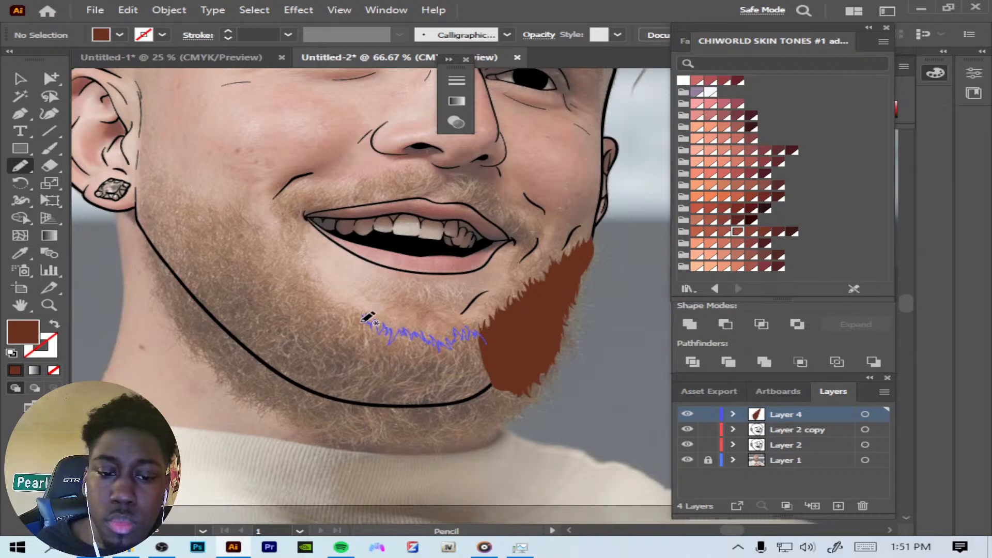
pyautogui.moveTo(353, 312)
pyautogui.mouseDown()
pyautogui.moveTo(343, 383)
pyautogui.moveTo(371, 433)
pyautogui.moveTo(393, 434)
pyautogui.moveTo(401, 411)
pyautogui.moveTo(501, 401)
pyautogui.moveTo(522, 357)
pyautogui.mouseUp()
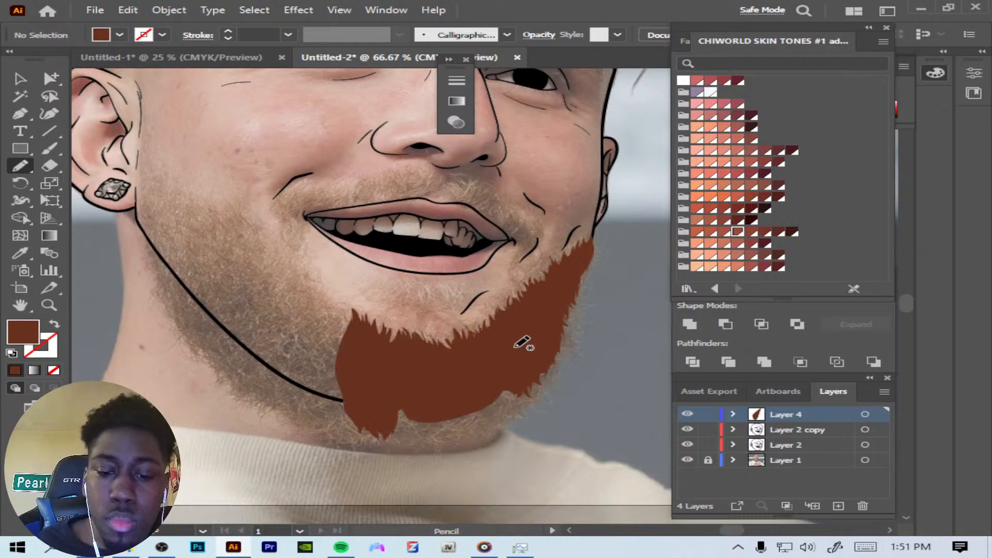
pyautogui.moveTo(388, 427)
pyautogui.mouseDown()
pyautogui.moveTo(402, 435)
pyautogui.moveTo(411, 445)
pyautogui.moveTo(412, 433)
pyautogui.moveTo(426, 441)
pyautogui.moveTo(426, 432)
pyautogui.moveTo(488, 436)
pyautogui.moveTo(483, 429)
pyautogui.moveTo(506, 425)
pyautogui.moveTo(501, 410)
pyautogui.moveTo(508, 421)
pyautogui.moveTo(534, 396)
pyautogui.mouseUp()
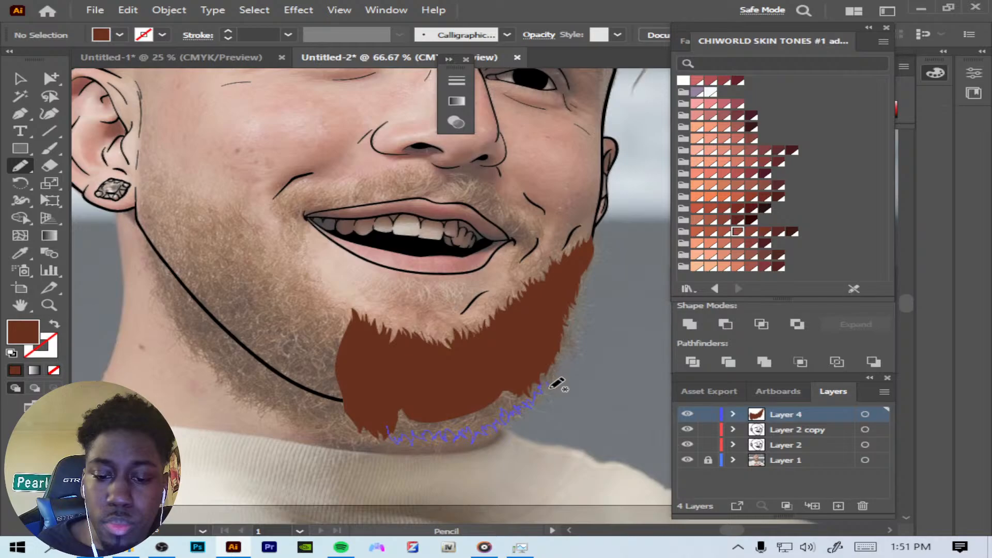
pyautogui.moveTo(562, 373)
pyautogui.mouseDown()
pyautogui.moveTo(581, 312)
pyautogui.moveTo(569, 279)
pyautogui.mouseUp()
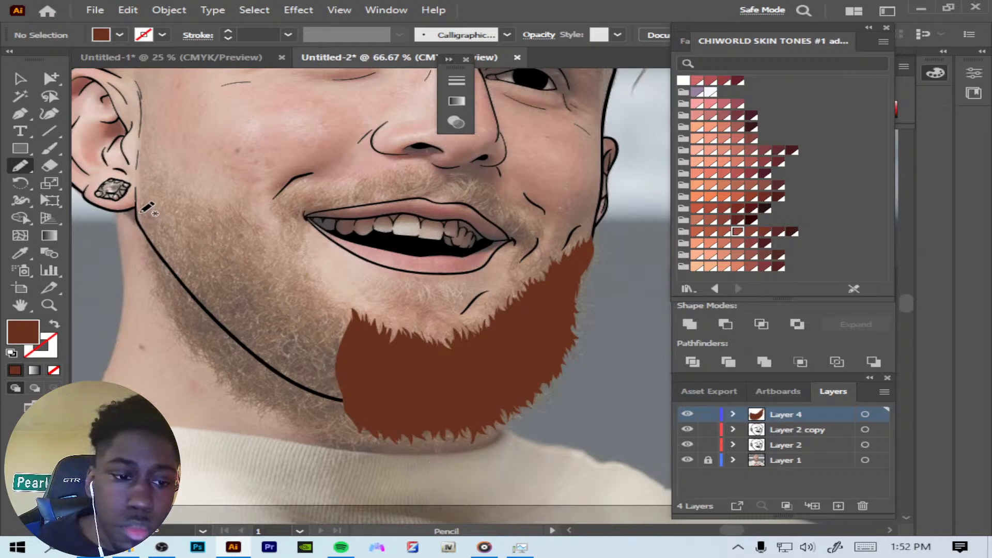
# Step: Draw the left side of the beard from the earring to the chin with a spiky lower edge, and check it without the photo
pyautogui.moveTo(140, 213); pyautogui.dragTo(137, 234)
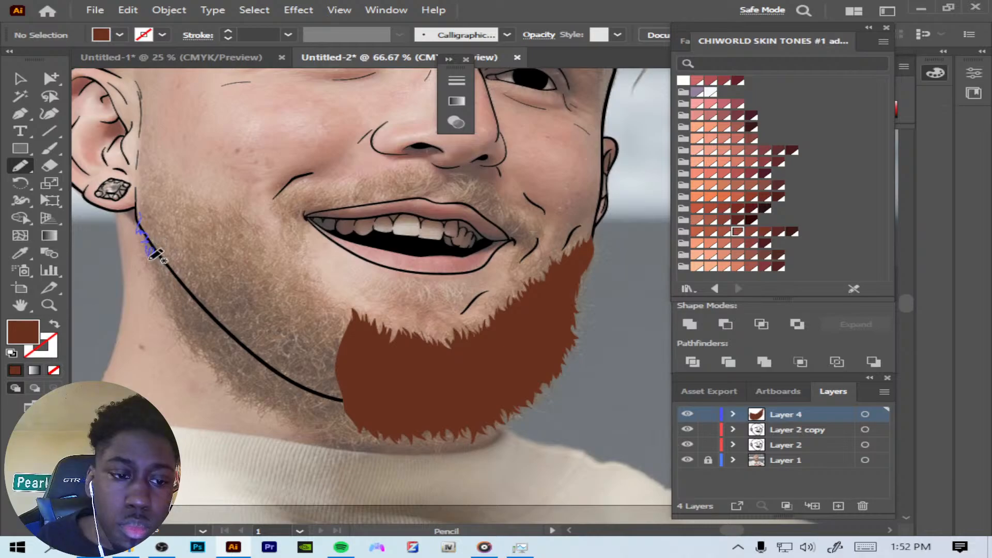
pyautogui.moveTo(158, 257)
pyautogui.mouseDown()
pyautogui.moveTo(219, 338)
pyautogui.moveTo(302, 397)
pyautogui.moveTo(352, 414)
pyautogui.moveTo(377, 387)
pyautogui.moveTo(357, 331)
pyautogui.moveTo(278, 288)
pyautogui.moveTo(146, 180)
pyautogui.moveTo(135, 206)
pyautogui.moveTo(150, 235)
pyautogui.mouseUp()
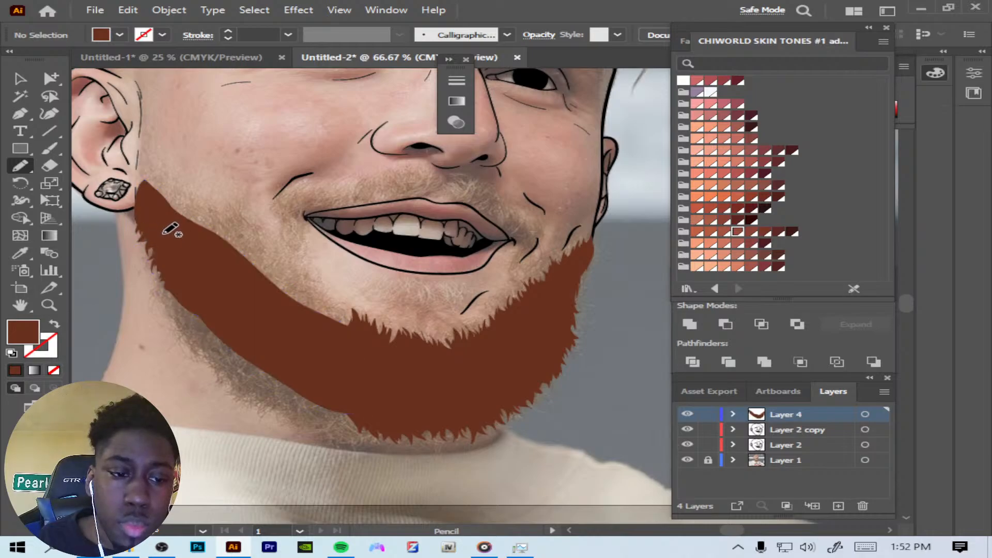
pyautogui.moveTo(152, 254)
pyautogui.mouseDown()
pyautogui.moveTo(161, 303)
pyautogui.moveTo(170, 299)
pyautogui.moveTo(179, 317)
pyautogui.moveTo(170, 330)
pyautogui.moveTo(181, 326)
pyautogui.moveTo(221, 385)
pyautogui.moveTo(306, 429)
pyautogui.moveTo(324, 408)
pyautogui.moveTo(315, 383)
pyautogui.mouseUp()
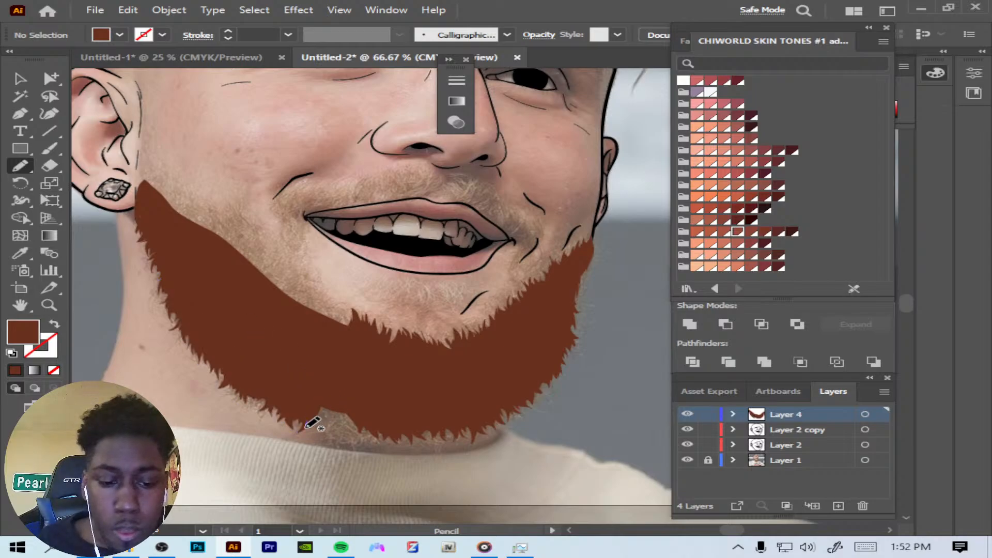
pyautogui.moveTo(306, 421)
pyautogui.mouseDown()
pyautogui.moveTo(403, 451)
pyautogui.moveTo(424, 439)
pyautogui.moveTo(427, 454)
pyautogui.moveTo(451, 440)
pyautogui.moveTo(451, 450)
pyautogui.moveTo(479, 436)
pyautogui.moveTo(491, 442)
pyautogui.moveTo(487, 433)
pyautogui.moveTo(495, 440)
pyautogui.moveTo(508, 431)
pyautogui.moveTo(502, 421)
pyautogui.moveTo(529, 406)
pyautogui.mouseUp()
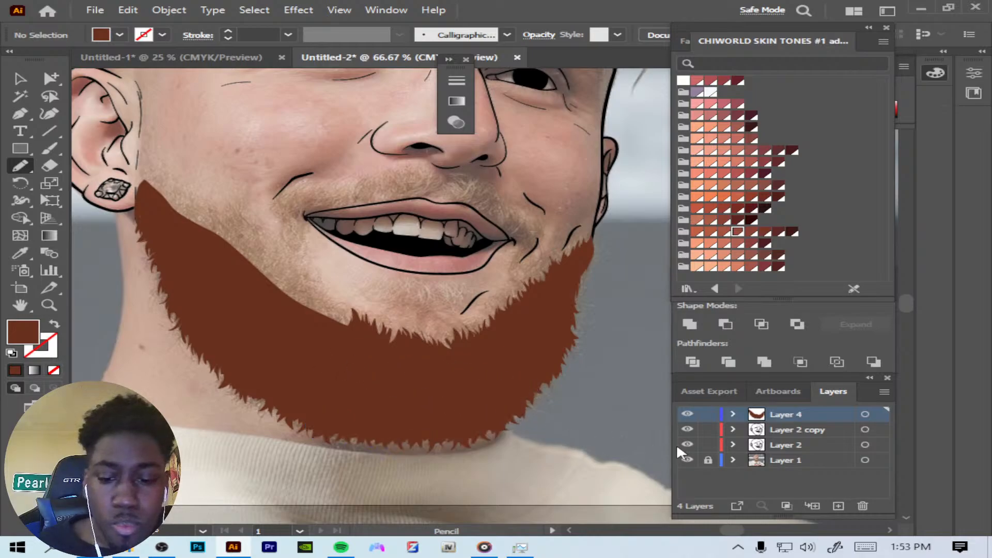
pyautogui.click(687, 460)
pyautogui.click(688, 459)
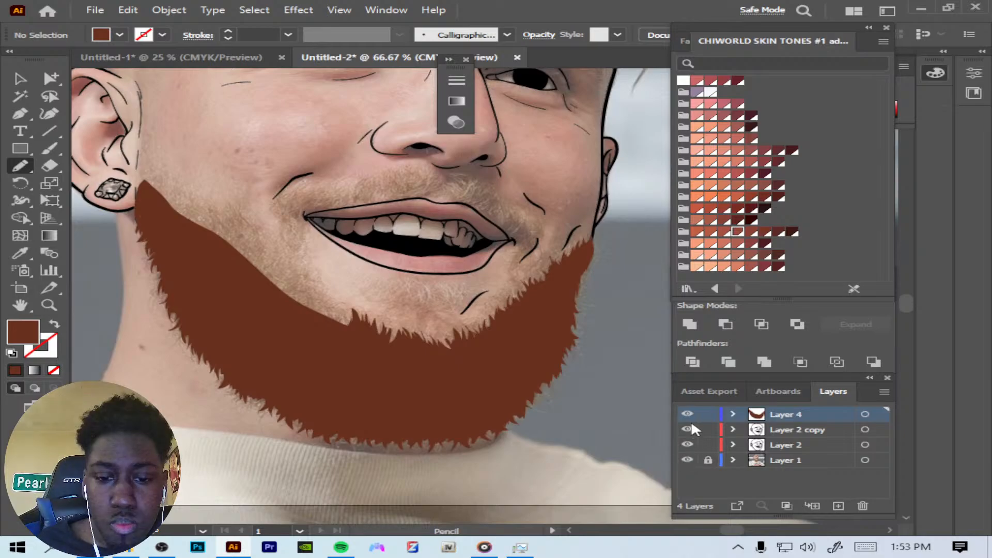
# Step: Add a filled peak to the beard's upper edge on the left cheek, tapering down to the chin
pyautogui.moveTo(908, 309); pyautogui.dragTo(908, 305)
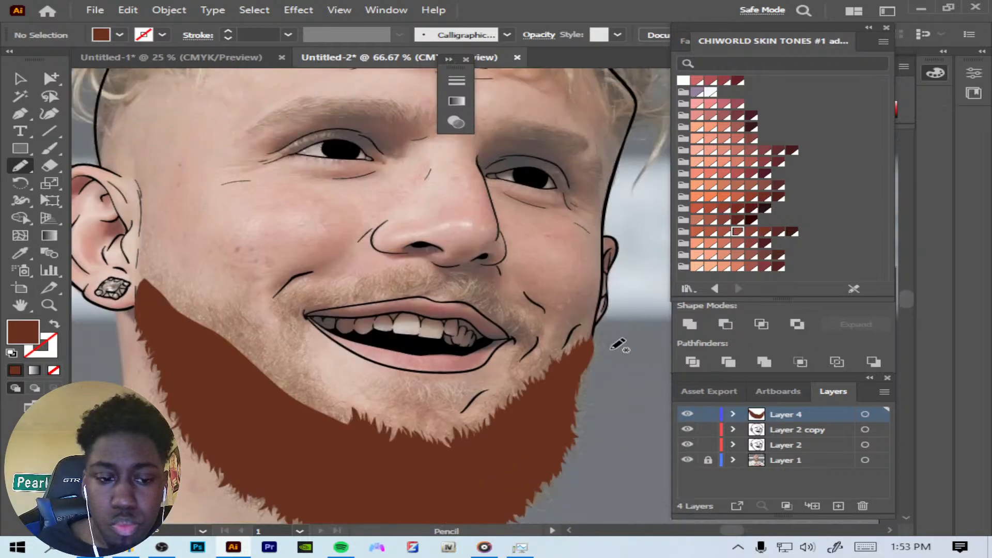
pyautogui.moveTo(250, 371); pyautogui.dragTo(274, 361)
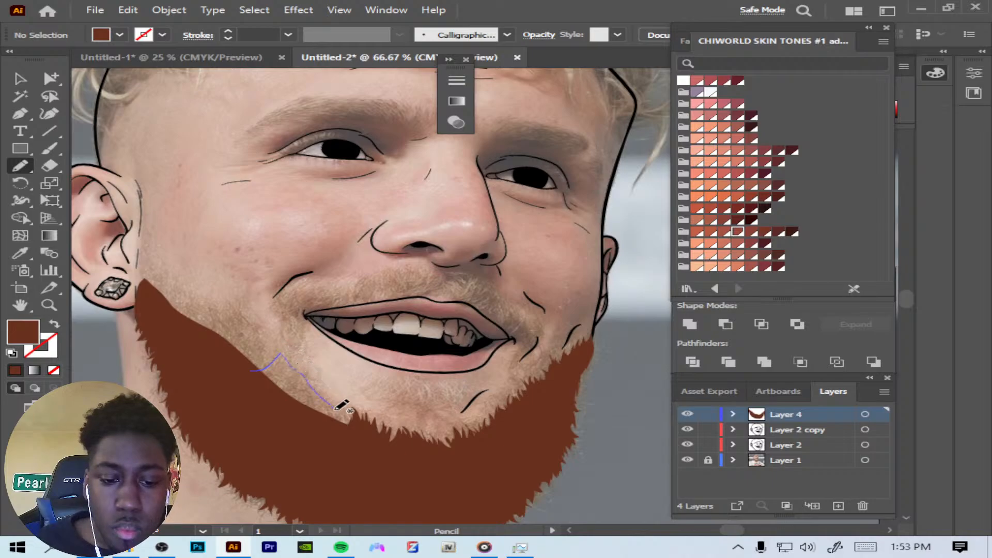
pyautogui.moveTo(335, 409)
pyautogui.mouseDown()
pyautogui.moveTo(362, 431)
pyautogui.moveTo(304, 405)
pyautogui.mouseUp()
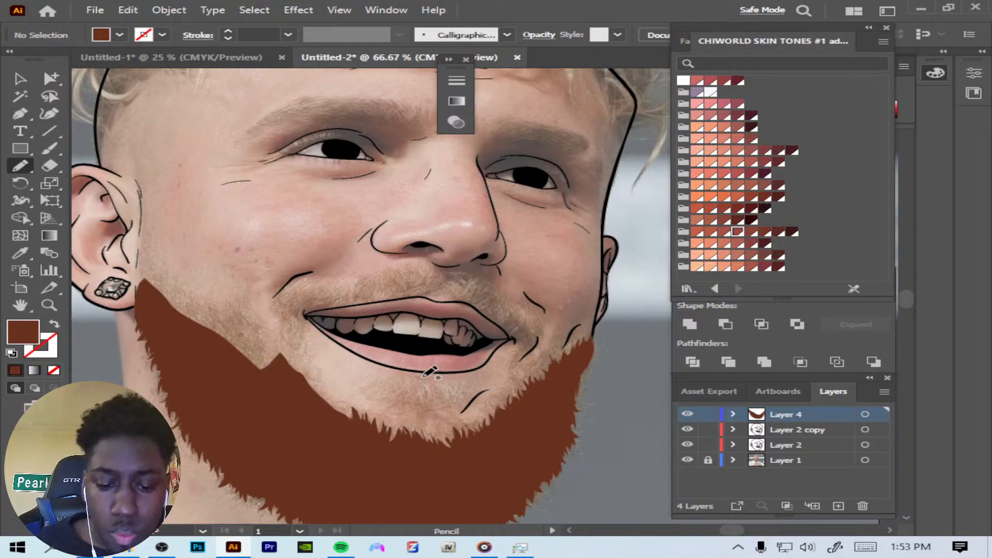
# Step: Draw the spiky-edged moustache shapes between the nose and upper lip, reaching the right corner of the mouth
pyautogui.hotkey('ctrl', '+')
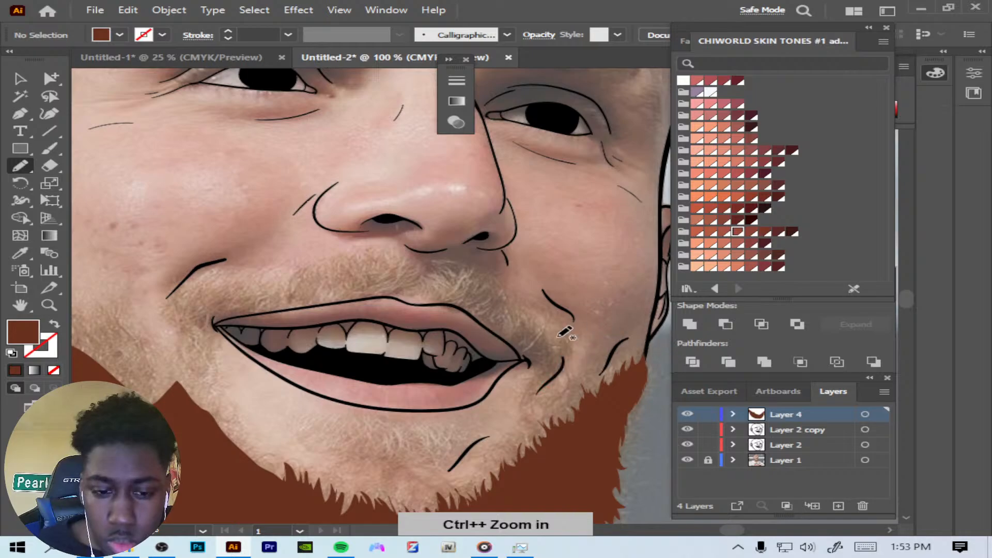
pyautogui.hotkey('ctrl', '+')
pyautogui.moveTo(370, 292)
pyautogui.mouseDown()
pyautogui.moveTo(342, 296)
pyautogui.moveTo(310, 298)
pyautogui.moveTo(326, 285)
pyautogui.moveTo(284, 305)
pyautogui.moveTo(295, 291)
pyautogui.moveTo(247, 304)
pyautogui.moveTo(283, 245)
pyautogui.moveTo(309, 236)
pyautogui.moveTo(311, 217)
pyautogui.moveTo(315, 233)
pyautogui.moveTo(320, 220)
pyautogui.moveTo(321, 230)
pyautogui.moveTo(353, 225)
pyautogui.moveTo(348, 237)
pyautogui.moveTo(359, 228)
pyautogui.moveTo(348, 240)
pyautogui.moveTo(360, 234)
pyautogui.moveTo(355, 244)
pyautogui.moveTo(363, 235)
pyautogui.moveTo(383, 242)
pyautogui.moveTo(376, 249)
pyautogui.moveTo(392, 244)
pyautogui.moveTo(395, 293)
pyautogui.moveTo(488, 336)
pyautogui.moveTo(540, 392)
pyautogui.moveTo(568, 371)
pyautogui.moveTo(569, 324)
pyautogui.moveTo(526, 284)
pyautogui.moveTo(445, 237)
pyautogui.moveTo(402, 249)
pyautogui.mouseUp()
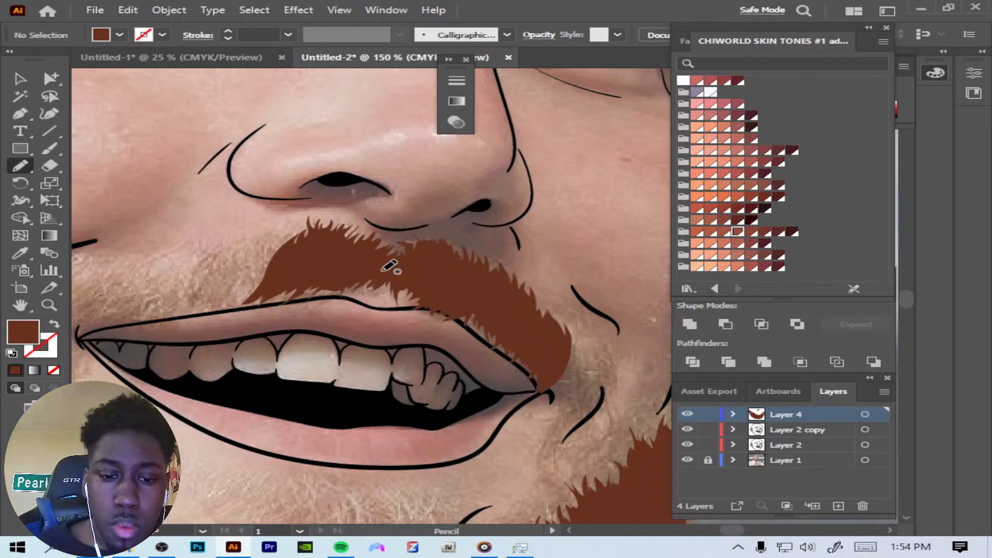
# Step: Connect the moustache to the beard past the right mouth corner with a spiky-edged shape and extra hairs, and check it without the photo
pyautogui.moveTo(568, 346)
pyautogui.mouseDown()
pyautogui.moveTo(574, 339)
pyautogui.moveTo(582, 352)
pyautogui.moveTo(580, 327)
pyautogui.moveTo(585, 348)
pyautogui.mouseUp()
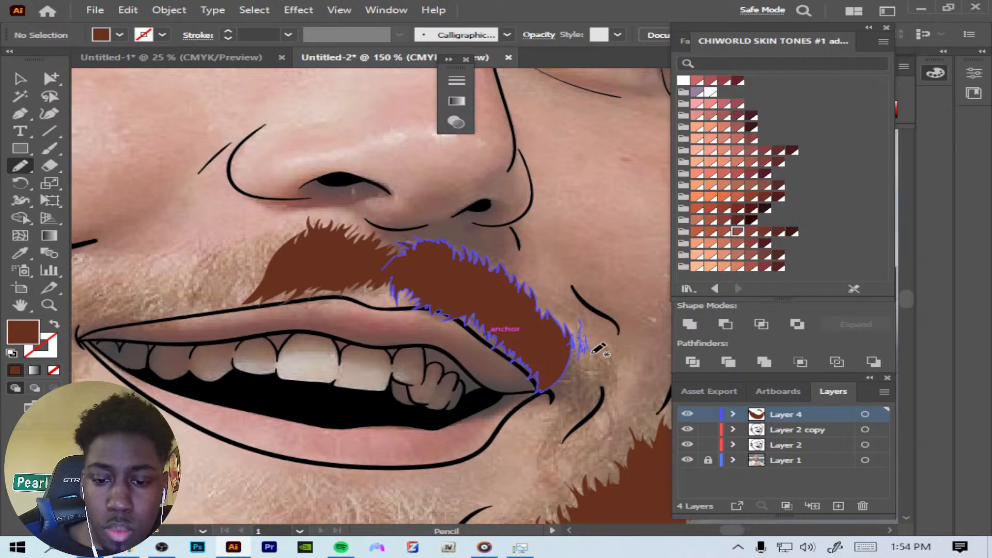
pyautogui.moveTo(592, 353)
pyautogui.mouseDown()
pyautogui.moveTo(614, 403)
pyautogui.moveTo(607, 390)
pyautogui.moveTo(584, 443)
pyautogui.moveTo(597, 451)
pyautogui.moveTo(596, 473)
pyautogui.moveTo(609, 448)
pyautogui.moveTo(619, 503)
pyautogui.moveTo(575, 518)
pyautogui.moveTo(560, 480)
pyautogui.moveTo(528, 470)
pyautogui.moveTo(543, 462)
pyautogui.moveTo(538, 444)
pyautogui.moveTo(550, 450)
pyautogui.moveTo(559, 417)
pyautogui.moveTo(566, 424)
pyautogui.moveTo(542, 354)
pyautogui.mouseUp()
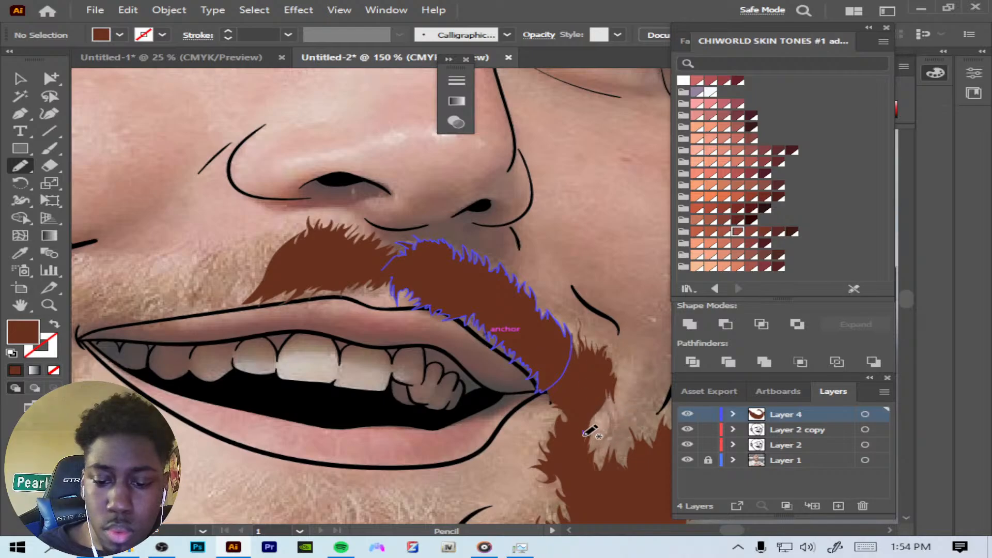
pyautogui.moveTo(608, 423)
pyautogui.mouseDown()
pyautogui.moveTo(608, 395)
pyautogui.moveTo(609, 430)
pyautogui.moveTo(577, 460)
pyautogui.moveTo(614, 435)
pyautogui.moveTo(609, 472)
pyautogui.moveTo(579, 475)
pyautogui.moveTo(613, 445)
pyautogui.moveTo(618, 458)
pyautogui.moveTo(619, 445)
pyautogui.moveTo(630, 466)
pyautogui.moveTo(623, 477)
pyautogui.moveTo(623, 434)
pyautogui.moveTo(639, 461)
pyautogui.mouseUp()
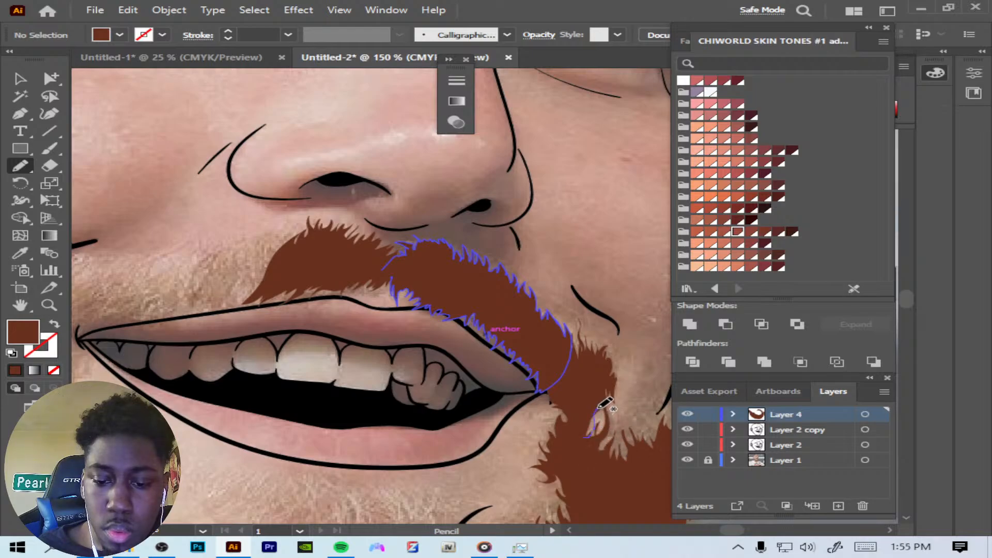
pyautogui.moveTo(595, 413)
pyautogui.mouseDown()
pyautogui.moveTo(592, 442)
pyautogui.moveTo(614, 394)
pyautogui.mouseUp()
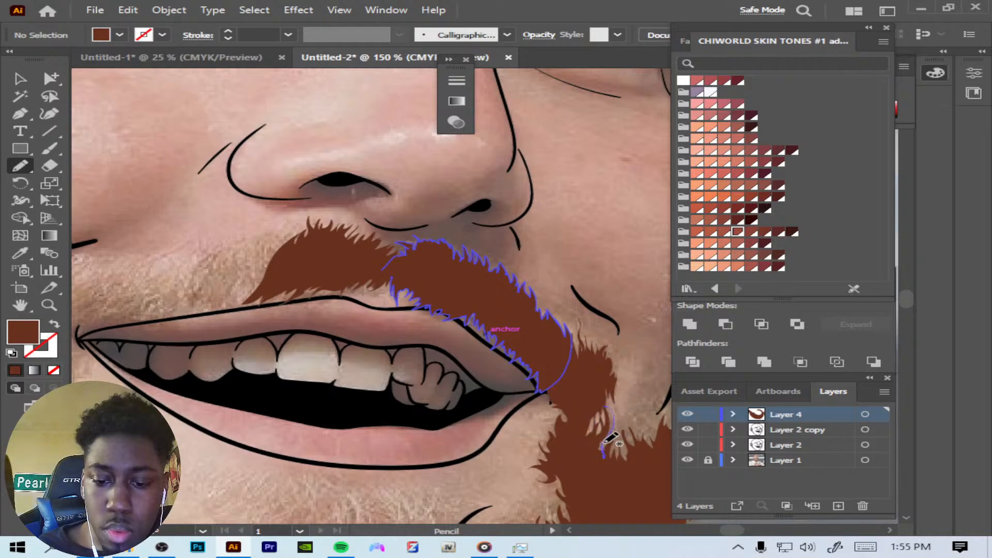
pyautogui.moveTo(604, 446); pyautogui.dragTo(605, 398)
pyautogui.moveTo(633, 435)
pyautogui.mouseDown()
pyautogui.moveTo(616, 439)
pyautogui.moveTo(622, 452)
pyautogui.moveTo(607, 443)
pyautogui.moveTo(615, 465)
pyautogui.moveTo(622, 448)
pyautogui.moveTo(631, 470)
pyautogui.moveTo(626, 437)
pyautogui.moveTo(639, 460)
pyautogui.moveTo(641, 409)
pyautogui.moveTo(649, 467)
pyautogui.mouseUp()
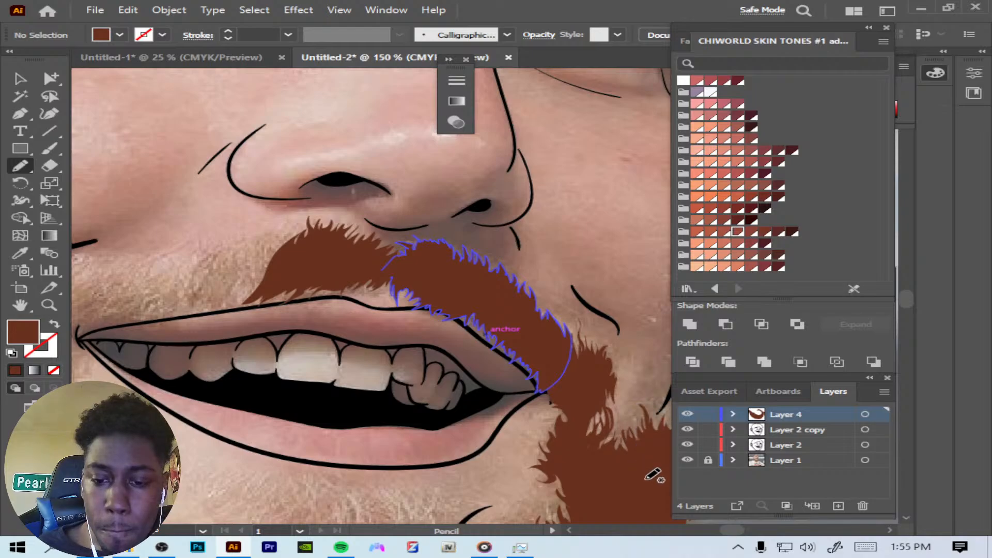
pyautogui.hotkey('ctrl', '-')
pyautogui.hotkey('ctrl', '-')
pyautogui.hotkey('ctrl', '-')
pyautogui.click(687, 459)
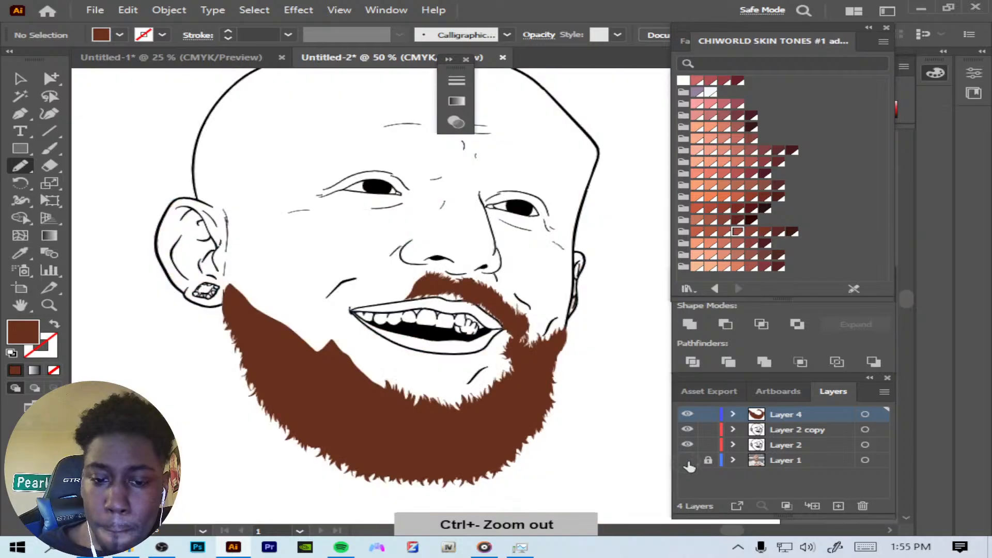
pyautogui.click(687, 460)
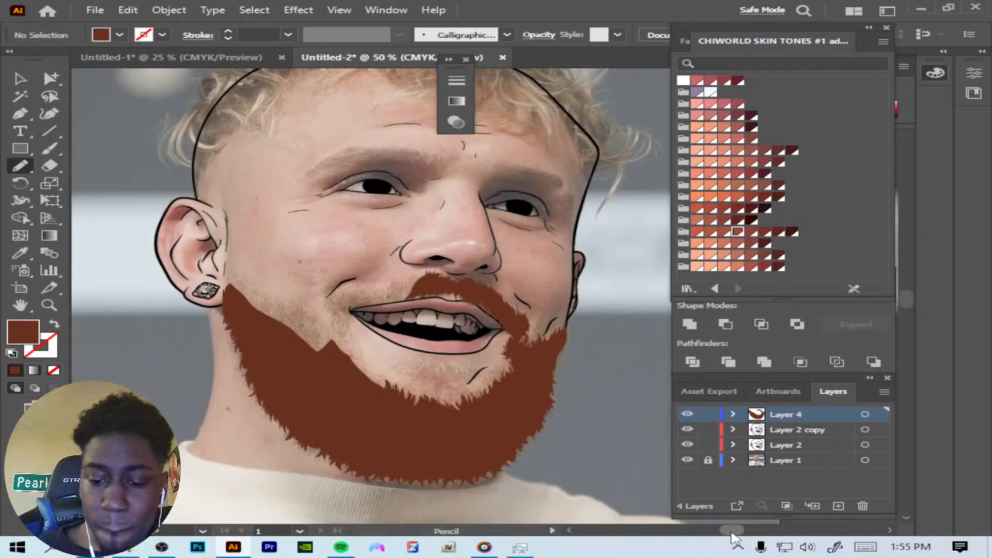
# Step: Draw a wide soul patch with spiky edges on the skin just below the lower lip
pyautogui.hotkey('ctrl', '+')
pyautogui.hotkey('ctrl', '+')
pyautogui.hotkey('ctrl', '+')
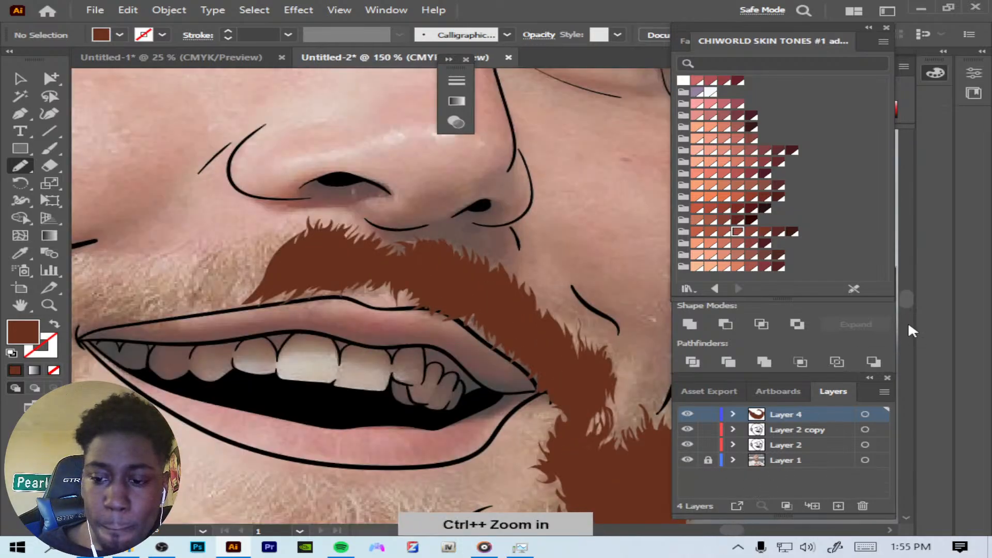
pyautogui.moveTo(909, 302); pyautogui.dragTo(871, 311)
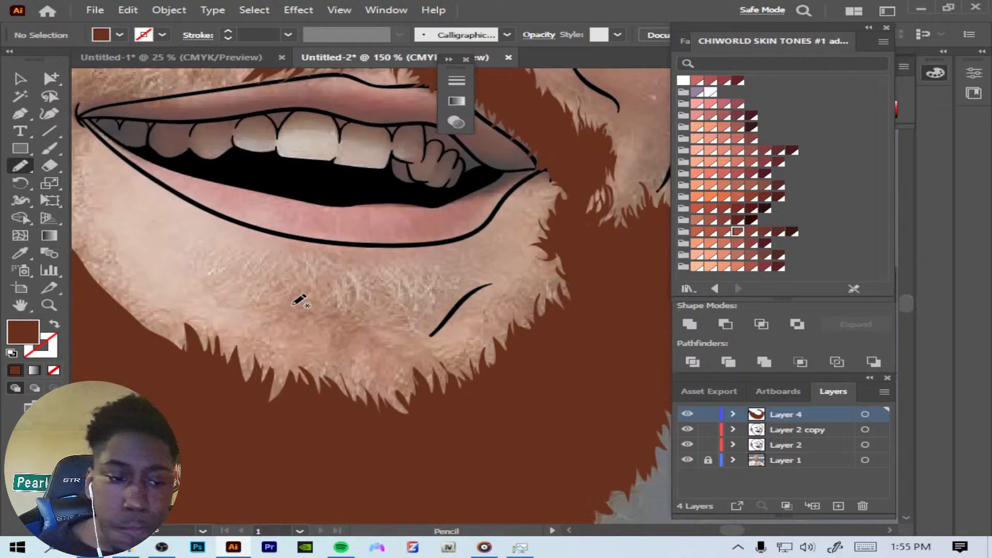
pyautogui.moveTo(200, 252)
pyautogui.mouseDown()
pyautogui.moveTo(191, 273)
pyautogui.moveTo(205, 266)
pyautogui.moveTo(202, 289)
pyautogui.moveTo(215, 276)
pyautogui.moveTo(204, 298)
pyautogui.moveTo(219, 290)
pyautogui.moveTo(228, 305)
pyautogui.moveTo(256, 289)
pyautogui.mouseUp()
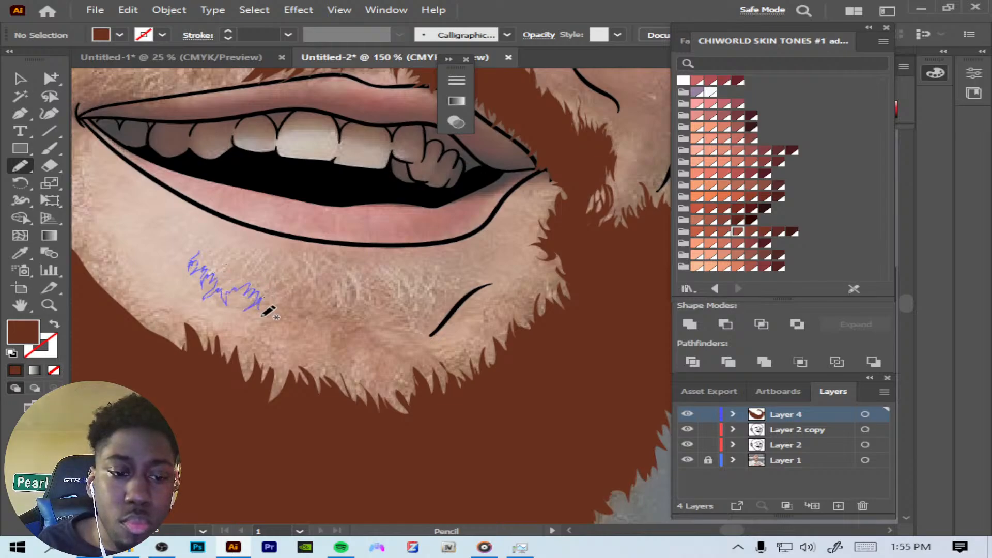
pyautogui.moveTo(264, 325)
pyautogui.mouseDown()
pyautogui.moveTo(277, 295)
pyautogui.moveTo(274, 318)
pyautogui.moveTo(293, 299)
pyautogui.moveTo(289, 323)
pyautogui.moveTo(307, 305)
pyautogui.moveTo(298, 332)
pyautogui.moveTo(314, 321)
pyautogui.moveTo(319, 340)
pyautogui.moveTo(321, 321)
pyautogui.moveTo(345, 320)
pyautogui.moveTo(347, 358)
pyautogui.moveTo(360, 336)
pyautogui.mouseUp()
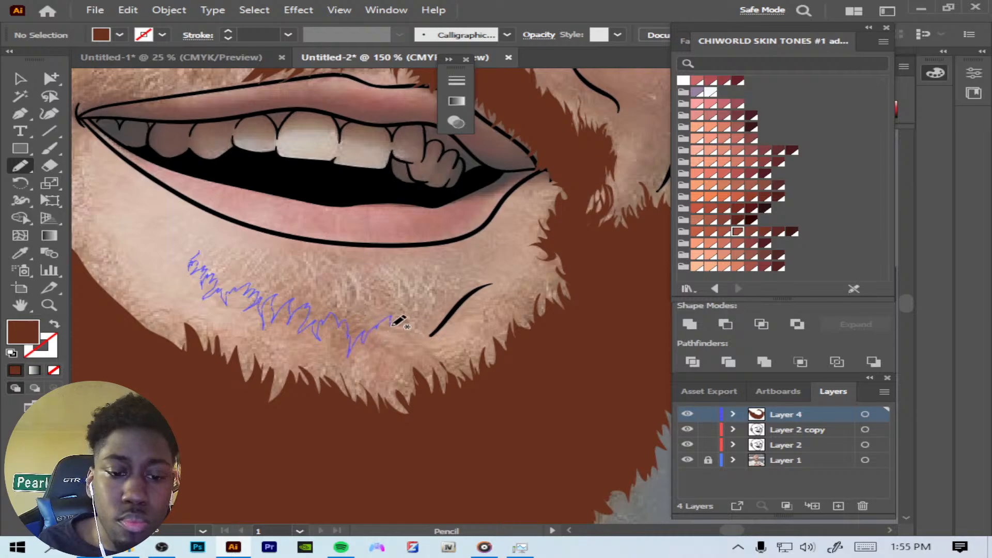
pyautogui.moveTo(416, 314)
pyautogui.mouseDown()
pyautogui.moveTo(437, 320)
pyautogui.moveTo(445, 294)
pyautogui.moveTo(449, 305)
pyautogui.moveTo(452, 291)
pyautogui.moveTo(460, 296)
pyautogui.moveTo(460, 253)
pyautogui.mouseUp()
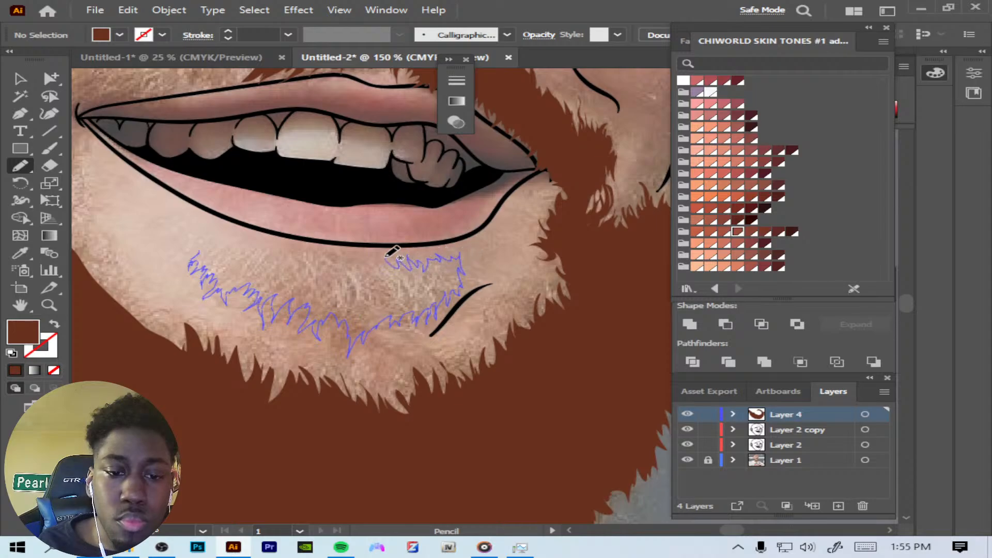
pyautogui.moveTo(383, 264); pyautogui.dragTo(307, 251)
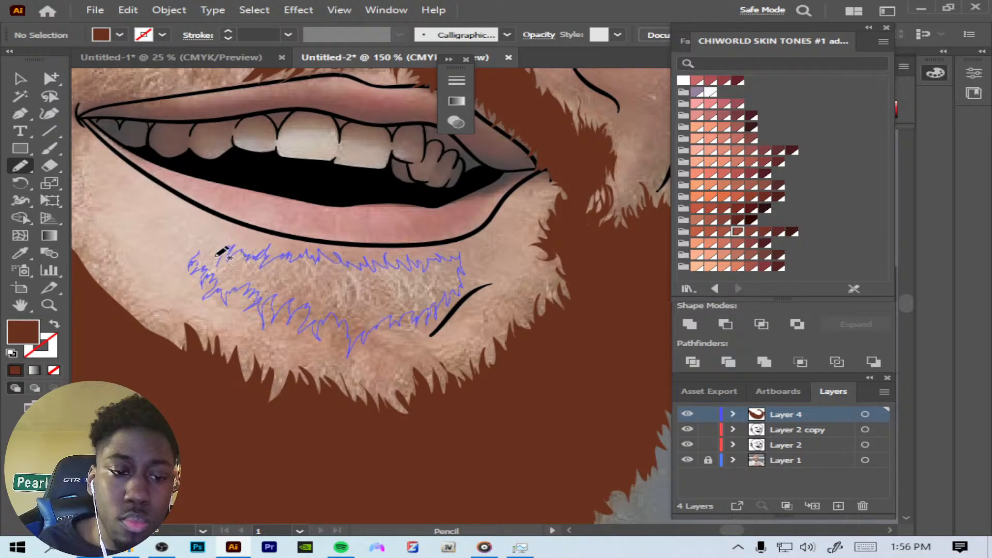
pyautogui.moveTo(207, 247); pyautogui.dragTo(208, 248)
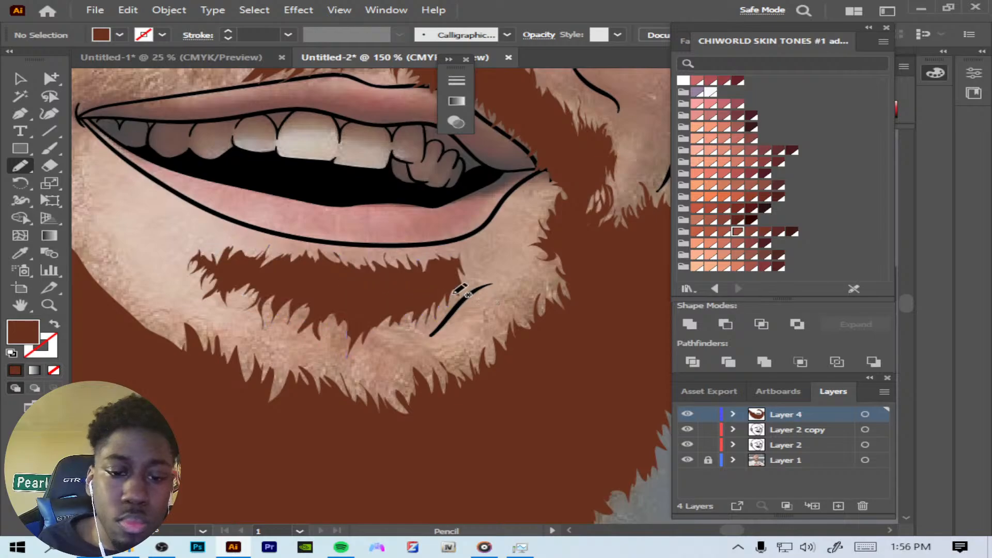
# Step: Add hairs along the soul patch's upper edge and join its lower middle to the chin beard with a filled spiky shape
pyautogui.moveTo(334, 257)
pyautogui.mouseDown()
pyautogui.moveTo(352, 273)
pyautogui.moveTo(357, 253)
pyautogui.moveTo(359, 271)
pyautogui.moveTo(367, 257)
pyautogui.moveTo(375, 278)
pyautogui.moveTo(374, 249)
pyautogui.moveTo(378, 274)
pyautogui.moveTo(397, 256)
pyautogui.moveTo(386, 265)
pyautogui.moveTo(392, 276)
pyautogui.moveTo(410, 255)
pyautogui.moveTo(401, 277)
pyautogui.moveTo(411, 258)
pyautogui.moveTo(419, 276)
pyautogui.moveTo(430, 255)
pyautogui.moveTo(435, 270)
pyautogui.moveTo(403, 289)
pyautogui.mouseUp()
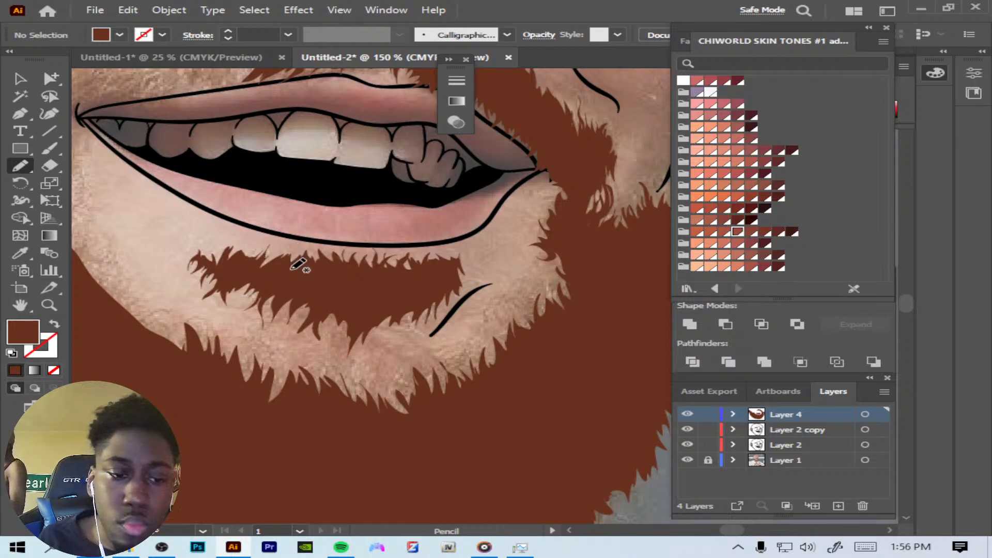
pyautogui.moveTo(273, 246)
pyautogui.mouseDown()
pyautogui.moveTo(255, 269)
pyautogui.moveTo(282, 273)
pyautogui.moveTo(270, 248)
pyautogui.moveTo(241, 262)
pyautogui.moveTo(275, 258)
pyautogui.mouseUp()
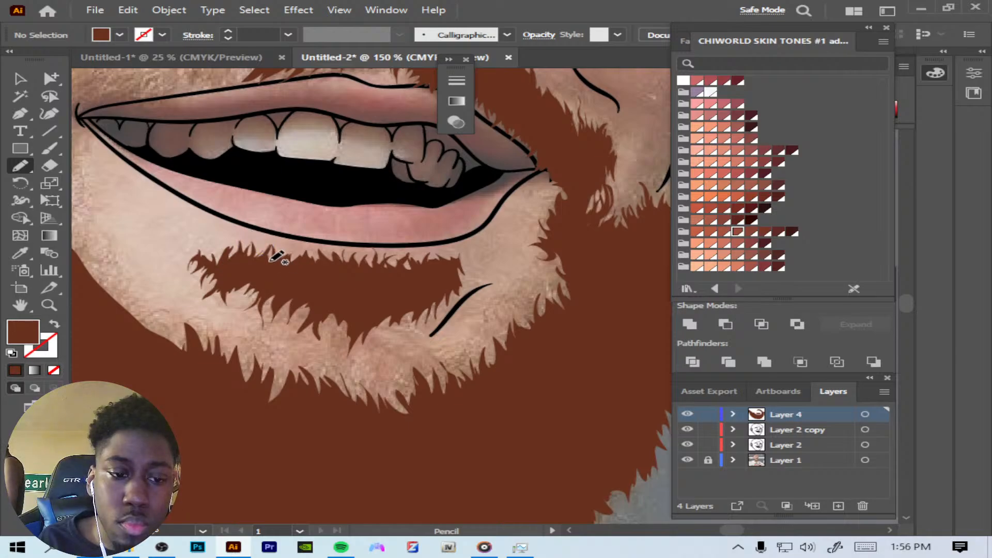
pyautogui.moveTo(219, 240)
pyautogui.mouseDown()
pyautogui.moveTo(230, 261)
pyautogui.moveTo(235, 240)
pyautogui.moveTo(246, 273)
pyautogui.moveTo(240, 310)
pyautogui.moveTo(262, 285)
pyautogui.mouseUp()
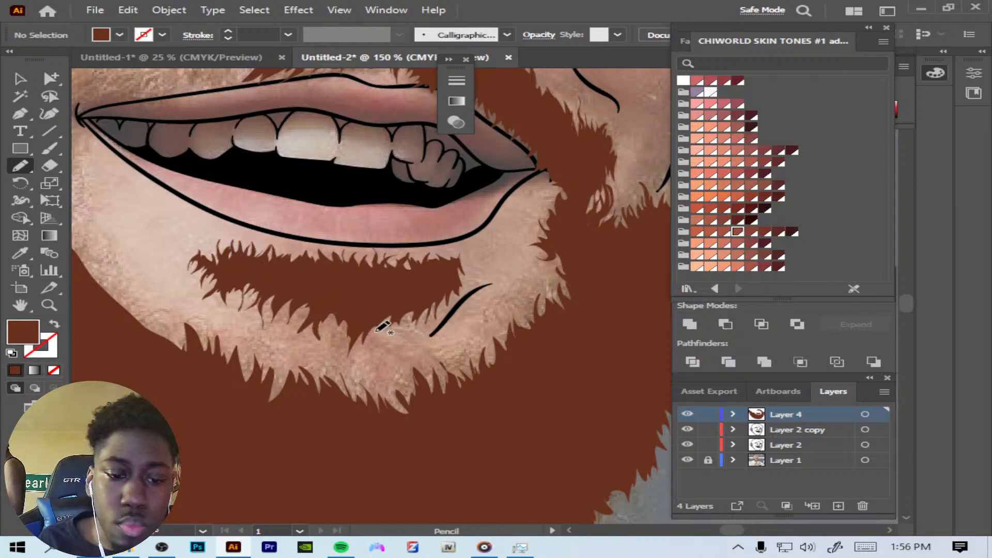
pyautogui.moveTo(320, 308)
pyautogui.mouseDown()
pyautogui.moveTo(327, 349)
pyautogui.moveTo(331, 335)
pyautogui.moveTo(338, 346)
pyautogui.moveTo(309, 369)
pyautogui.moveTo(333, 417)
pyautogui.moveTo(415, 421)
pyautogui.moveTo(413, 378)
pyautogui.moveTo(401, 366)
pyautogui.moveTo(399, 379)
pyautogui.moveTo(396, 362)
pyautogui.moveTo(392, 380)
pyautogui.moveTo(388, 365)
pyautogui.moveTo(381, 378)
pyautogui.moveTo(385, 358)
pyautogui.moveTo(373, 372)
pyautogui.moveTo(373, 351)
pyautogui.moveTo(363, 371)
pyautogui.moveTo(355, 358)
pyautogui.moveTo(366, 345)
pyautogui.moveTo(372, 352)
pyautogui.moveTo(395, 294)
pyautogui.mouseUp()
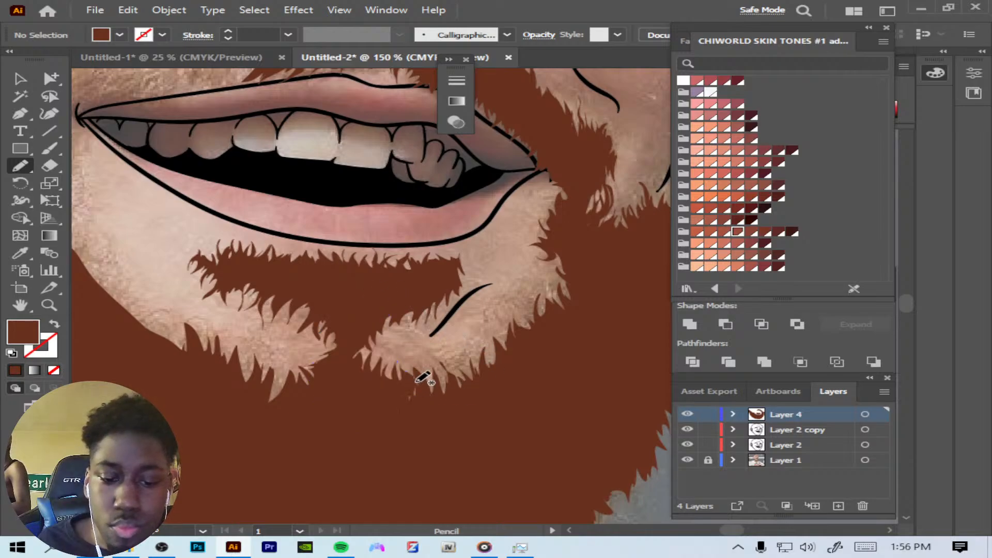
# Step: Add spiky hairs along the beard's inner edge from the chin toward the right mouth corner, and check it without the photo
pyautogui.moveTo(402, 364)
pyautogui.mouseDown()
pyautogui.moveTo(410, 399)
pyautogui.moveTo(417, 362)
pyautogui.moveTo(421, 407)
pyautogui.moveTo(428, 367)
pyautogui.moveTo(436, 410)
pyautogui.mouseUp()
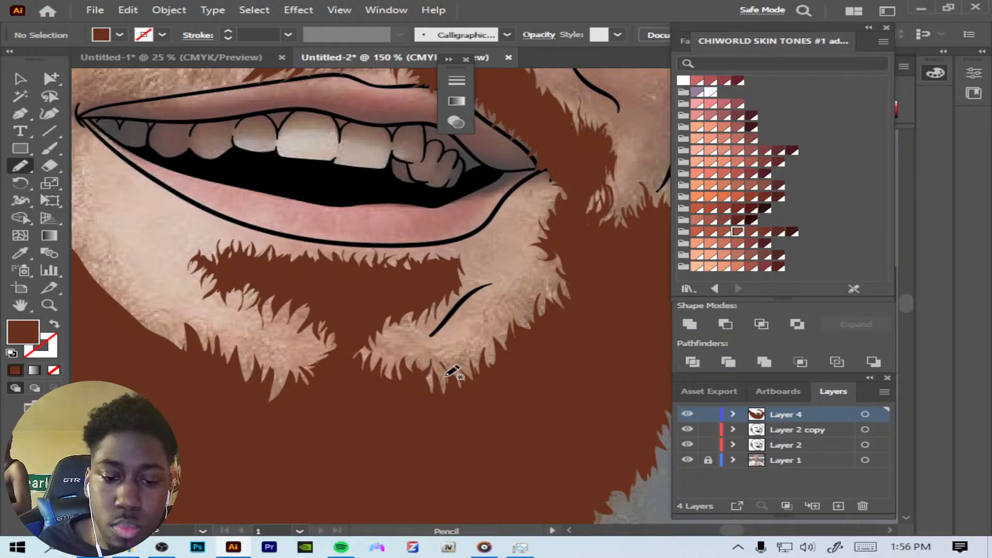
pyautogui.moveTo(439, 361)
pyautogui.mouseDown()
pyautogui.moveTo(456, 386)
pyautogui.moveTo(455, 355)
pyautogui.moveTo(455, 370)
pyautogui.moveTo(463, 359)
pyautogui.moveTo(463, 372)
pyautogui.moveTo(467, 362)
pyautogui.moveTo(476, 374)
pyautogui.moveTo(448, 406)
pyautogui.mouseUp()
pyautogui.moveTo(501, 356)
pyautogui.mouseDown()
pyautogui.moveTo(484, 338)
pyautogui.moveTo(517, 349)
pyautogui.moveTo(483, 335)
pyautogui.moveTo(493, 356)
pyautogui.mouseUp()
pyautogui.moveTo(493, 312)
pyautogui.mouseDown()
pyautogui.moveTo(504, 342)
pyautogui.moveTo(511, 305)
pyautogui.moveTo(518, 332)
pyautogui.moveTo(532, 321)
pyautogui.moveTo(526, 286)
pyautogui.moveTo(532, 315)
pyautogui.mouseUp()
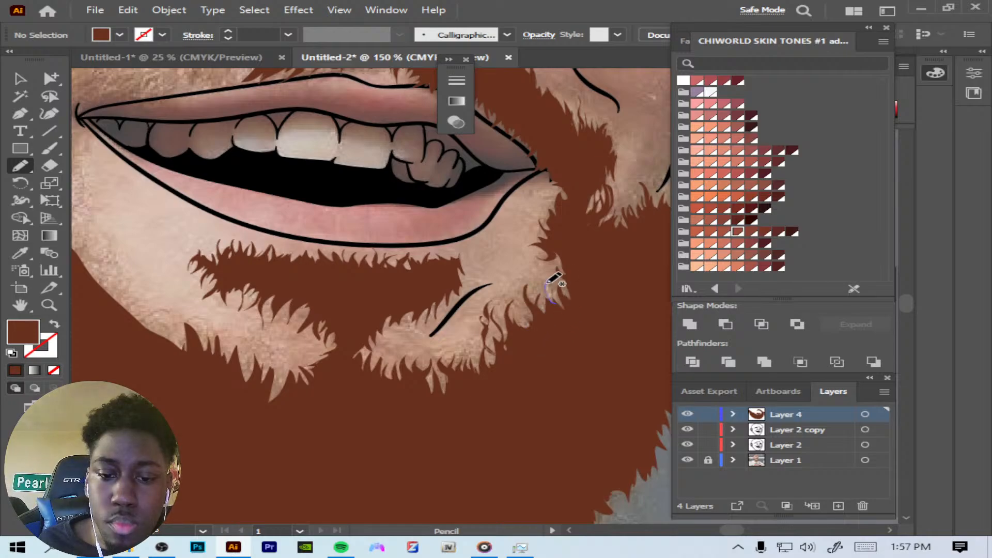
pyautogui.hotkey('ctrl', '-')
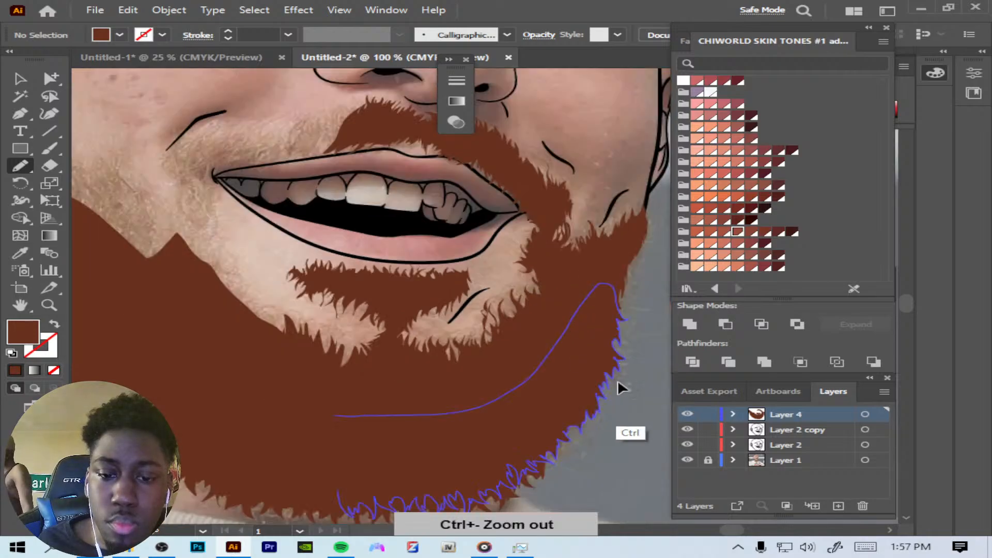
pyautogui.hotkey('ctrl', '-')
pyautogui.hotkey('ctrl', '-')
pyautogui.click(687, 459)
pyautogui.click(687, 460)
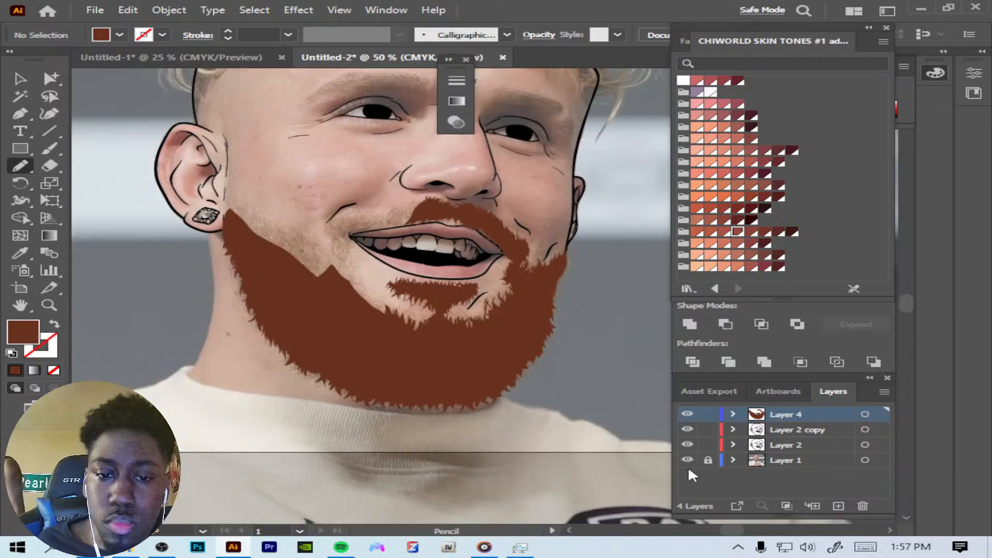
# Step: Draw a curved strip from the beard's left cheek peak up around the left mouth corner to above the upper lip
pyautogui.hotkey('ctrl', '+')
pyautogui.hotkey('ctrl', '+')
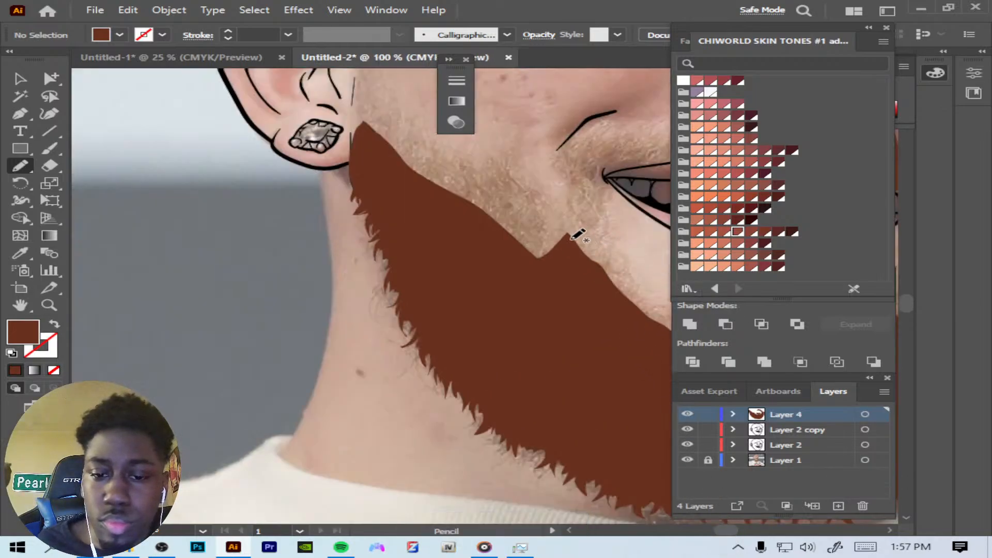
pyautogui.moveTo(566, 242)
pyautogui.mouseDown()
pyautogui.moveTo(578, 147)
pyautogui.moveTo(621, 136)
pyautogui.moveTo(660, 148)
pyautogui.moveTo(605, 166)
pyautogui.moveTo(581, 239)
pyautogui.moveTo(598, 282)
pyautogui.mouseUp()
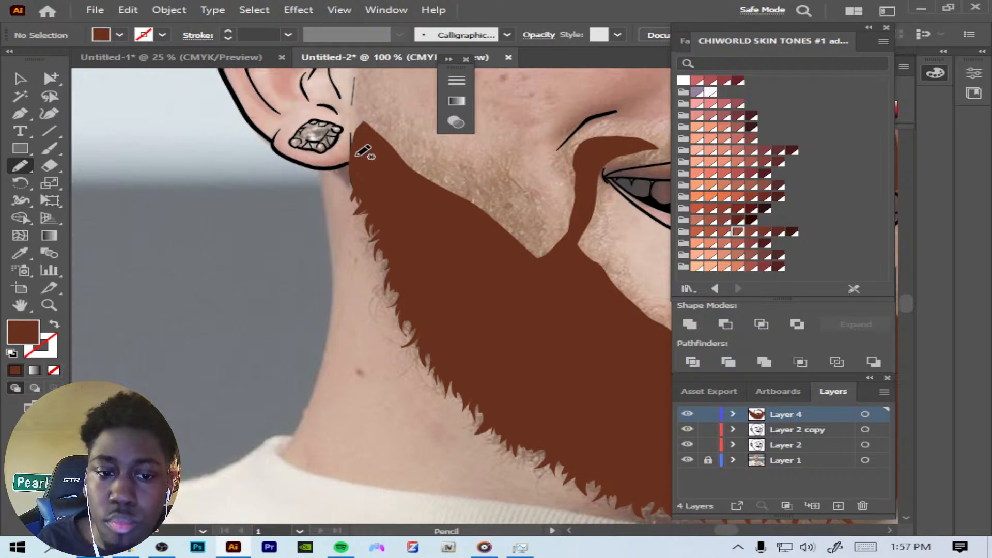
# Step: Extend the left cheek beard upward with a filled spiky edge running from the earring to the strip beside the mouth
pyautogui.moveTo(372, 143)
pyautogui.mouseDown()
pyautogui.moveTo(373, 127)
pyautogui.moveTo(391, 116)
pyautogui.mouseUp()
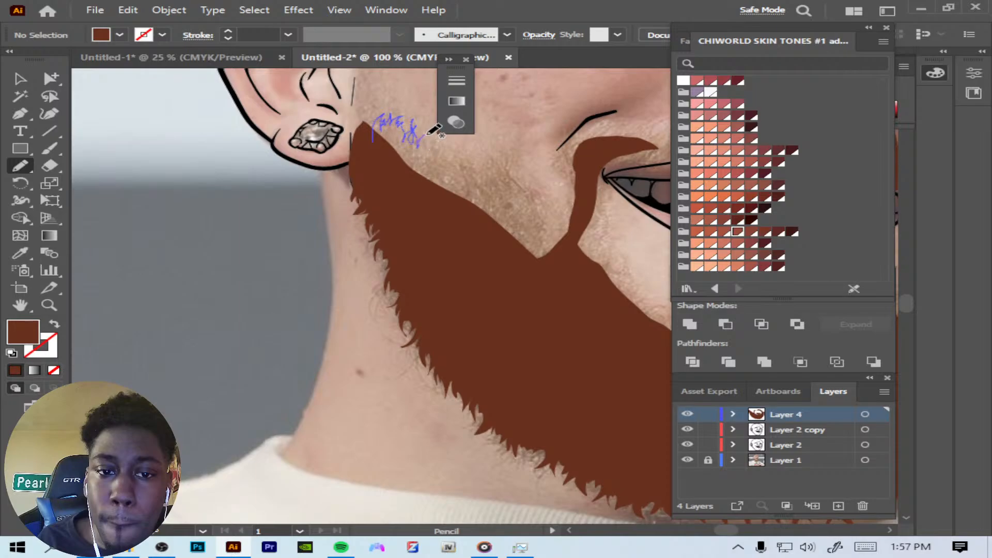
pyautogui.moveTo(428, 135)
pyautogui.mouseDown()
pyautogui.moveTo(431, 123)
pyautogui.moveTo(439, 152)
pyautogui.moveTo(456, 154)
pyautogui.mouseUp()
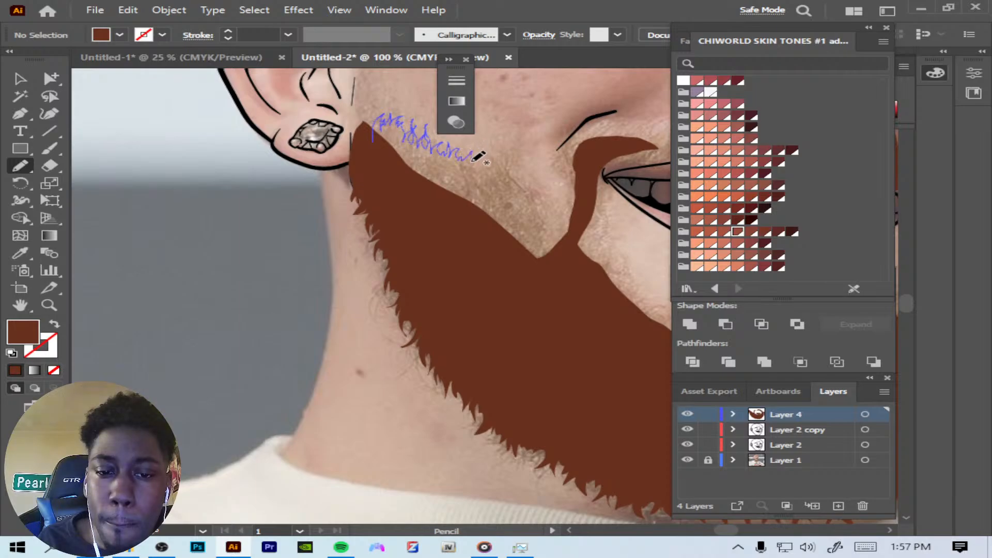
pyautogui.moveTo(495, 164); pyautogui.dragTo(496, 174)
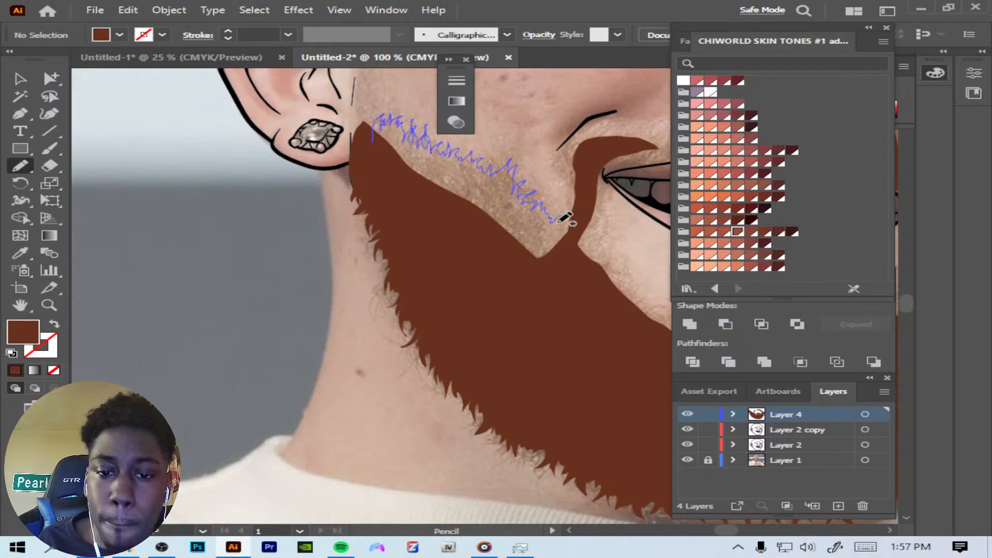
pyautogui.moveTo(565, 218)
pyautogui.mouseDown()
pyautogui.moveTo(580, 222)
pyautogui.moveTo(572, 238)
pyautogui.mouseUp()
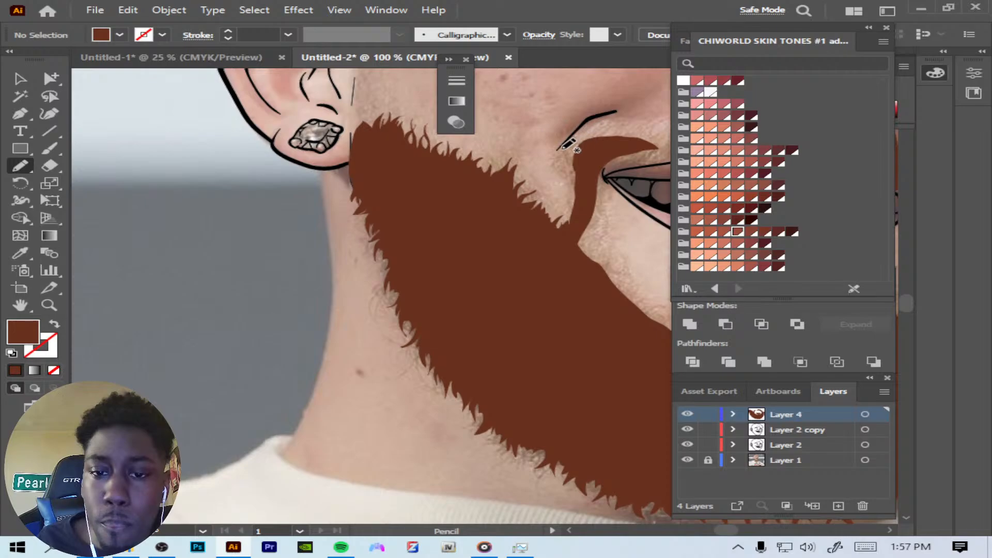
# Step: Add spiky hairs to the outer and inner edges of the strip around the left mouth corner
pyautogui.moveTo(557, 150)
pyautogui.mouseDown()
pyautogui.moveTo(566, 169)
pyautogui.moveTo(557, 204)
pyautogui.moveTo(567, 204)
pyautogui.moveTo(558, 234)
pyautogui.moveTo(567, 241)
pyautogui.moveTo(583, 209)
pyautogui.moveTo(592, 143)
pyautogui.moveTo(608, 124)
pyautogui.moveTo(566, 146)
pyautogui.mouseUp()
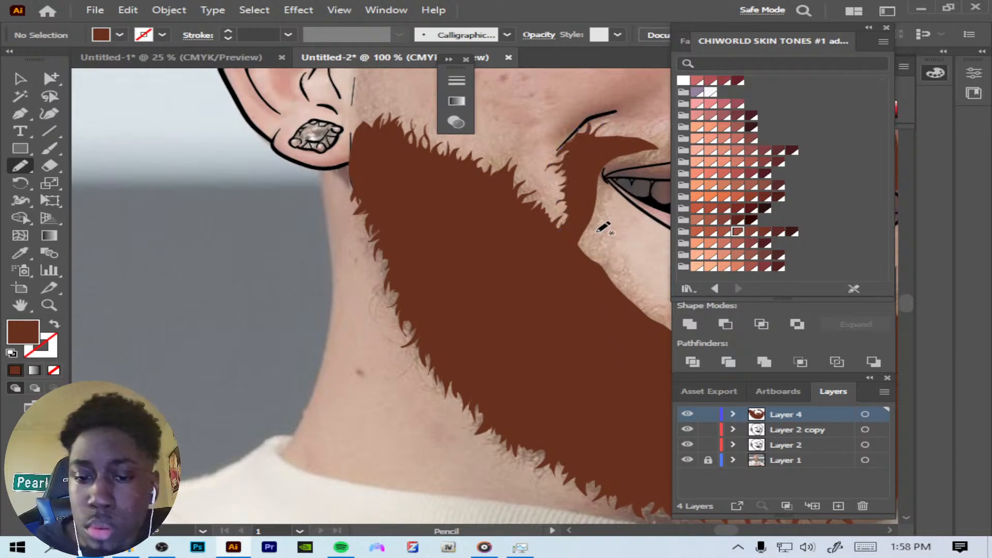
pyautogui.moveTo(594, 217)
pyautogui.mouseDown()
pyautogui.moveTo(612, 209)
pyautogui.moveTo(599, 218)
pyautogui.moveTo(599, 238)
pyautogui.mouseUp()
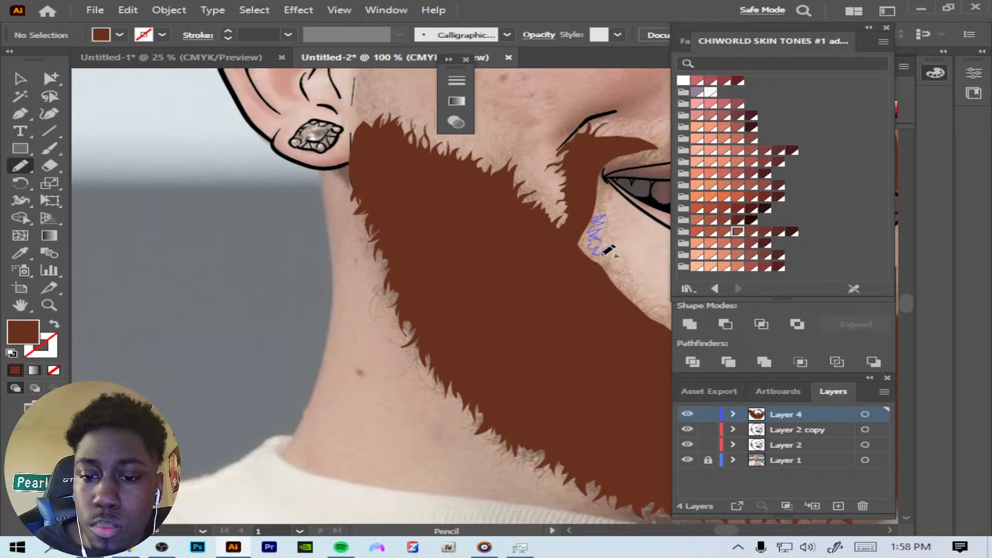
pyautogui.moveTo(611, 263)
pyautogui.mouseDown()
pyautogui.moveTo(561, 256)
pyautogui.moveTo(597, 220)
pyautogui.mouseUp()
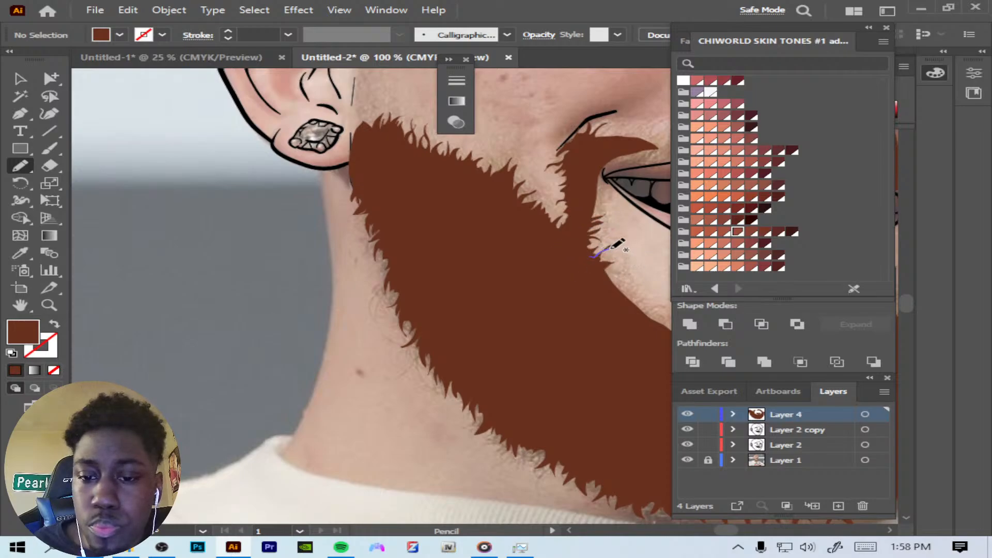
pyautogui.moveTo(605, 255); pyautogui.dragTo(593, 280)
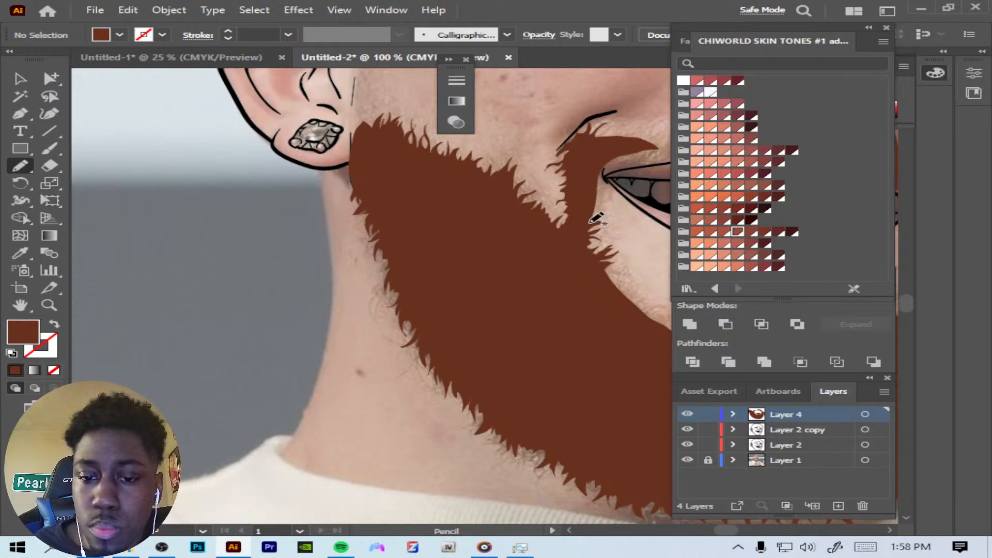
pyautogui.moveTo(599, 213); pyautogui.dragTo(575, 222)
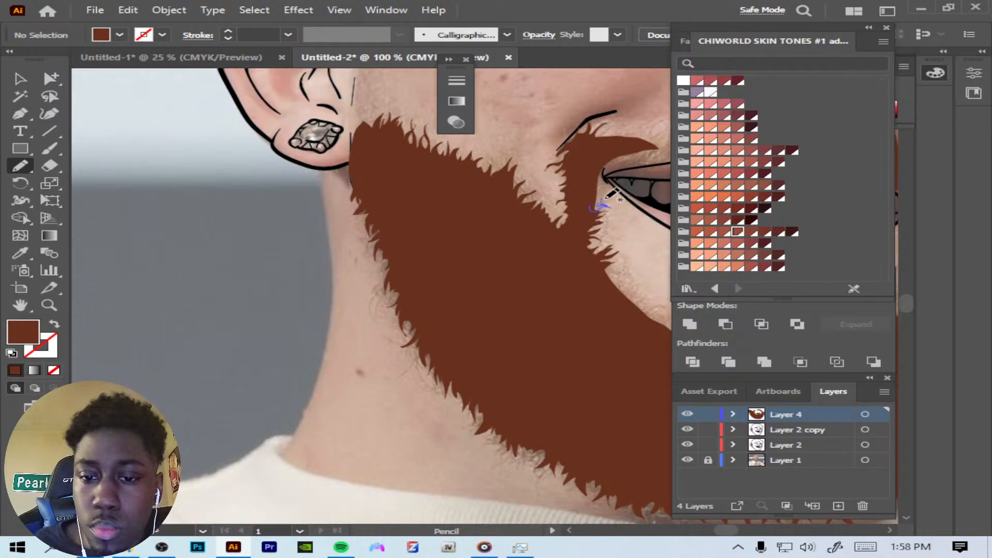
pyautogui.moveTo(617, 197)
pyautogui.mouseDown()
pyautogui.moveTo(602, 167)
pyautogui.moveTo(603, 178)
pyautogui.moveTo(612, 168)
pyautogui.moveTo(604, 175)
pyautogui.mouseUp()
pyautogui.hotkey('ctrl', '-')
pyautogui.hotkey('ctrl', '-')
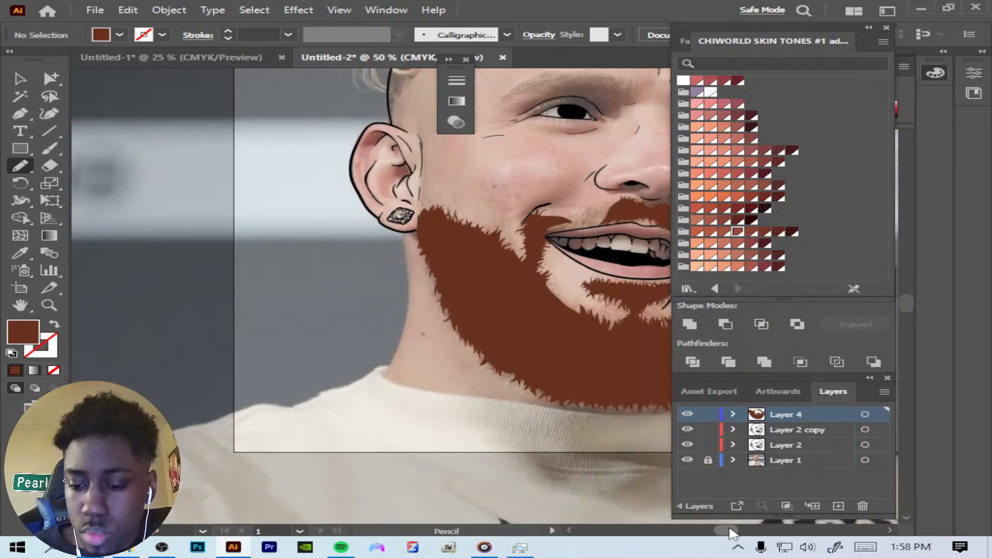
pyautogui.moveTo(729, 530); pyautogui.dragTo(734, 531)
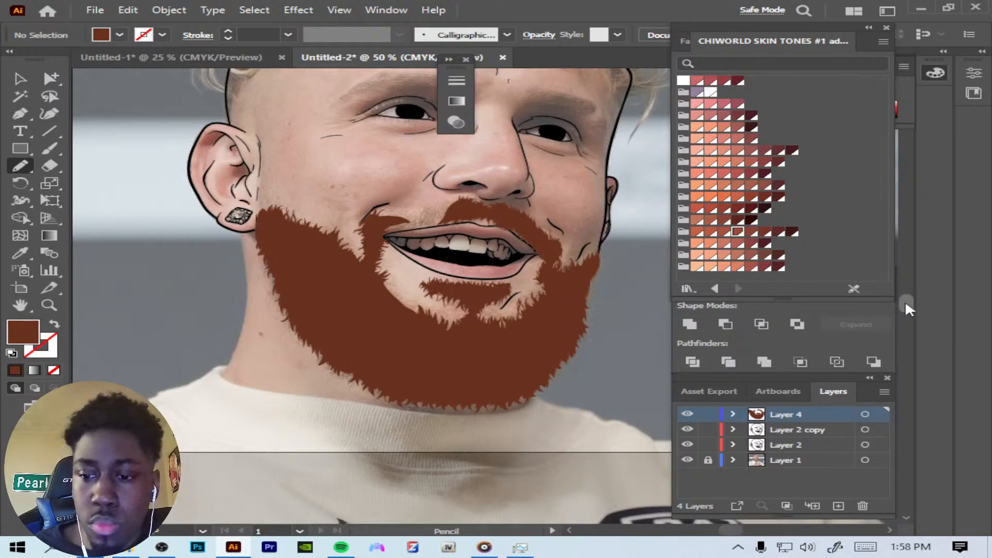
# Step: Fill the moustache gap above the upper lip, from the left mouth corner to the middle, with a filled spiky-edged shape
pyautogui.moveTo(905, 303); pyautogui.dragTo(906, 297)
pyautogui.click(688, 460)
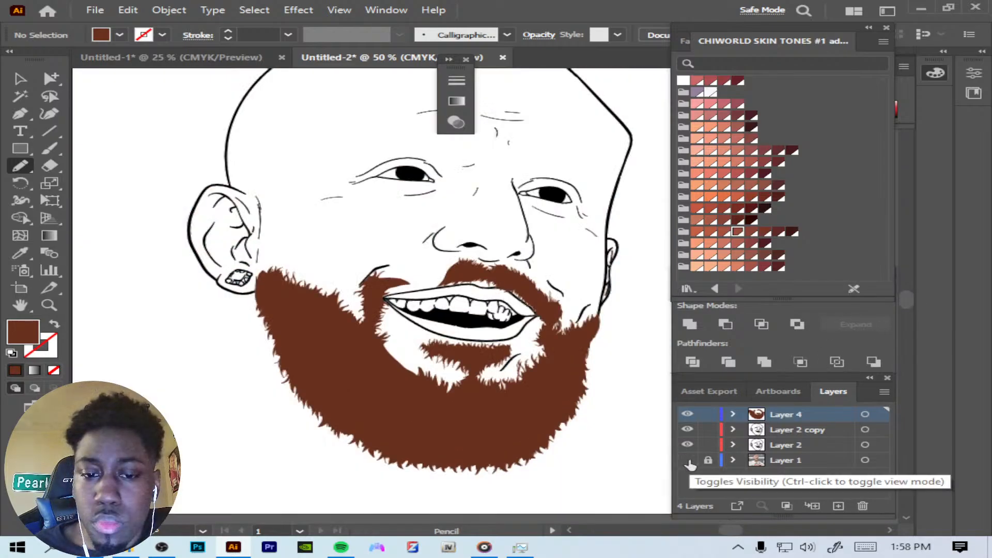
pyautogui.click(688, 460)
pyautogui.hotkey('ctrl', '+')
pyautogui.hotkey('ctrl', '+')
pyautogui.hotkey('ctrl', '+')
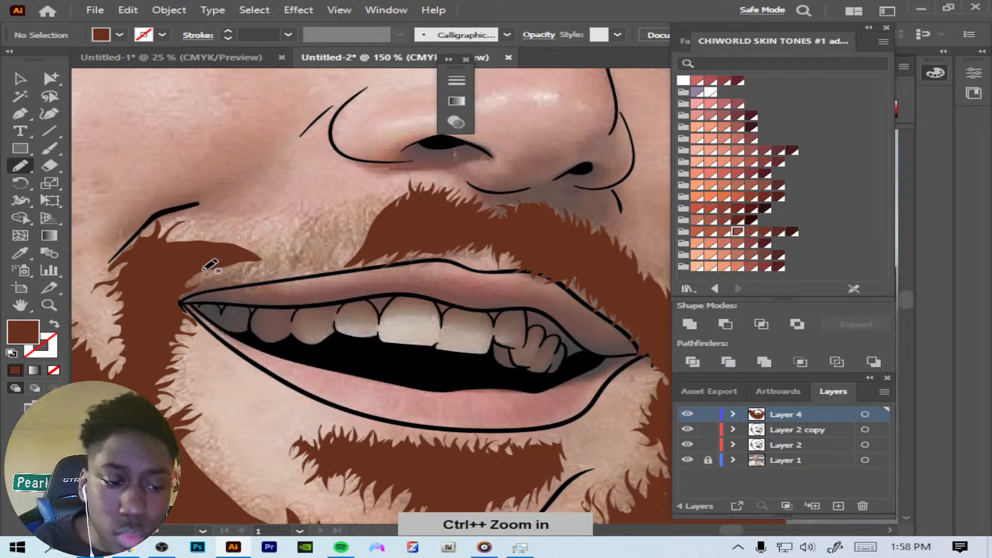
pyautogui.moveTo(191, 277)
pyautogui.mouseDown()
pyautogui.moveTo(179, 302)
pyautogui.moveTo(210, 278)
pyautogui.moveTo(207, 293)
pyautogui.moveTo(241, 271)
pyautogui.moveTo(225, 290)
pyautogui.moveTo(250, 272)
pyautogui.moveTo(250, 286)
pyautogui.moveTo(260, 272)
pyautogui.moveTo(262, 282)
pyautogui.moveTo(274, 279)
pyautogui.moveTo(291, 257)
pyautogui.moveTo(293, 275)
pyautogui.moveTo(299, 259)
pyautogui.moveTo(310, 278)
pyautogui.moveTo(324, 259)
pyautogui.moveTo(322, 274)
pyautogui.moveTo(336, 262)
pyautogui.moveTo(343, 281)
pyautogui.moveTo(344, 264)
pyautogui.moveTo(372, 245)
pyautogui.moveTo(397, 206)
pyautogui.moveTo(396, 186)
pyautogui.moveTo(361, 257)
pyautogui.moveTo(395, 207)
pyautogui.moveTo(372, 200)
pyautogui.moveTo(324, 214)
pyautogui.mouseUp()
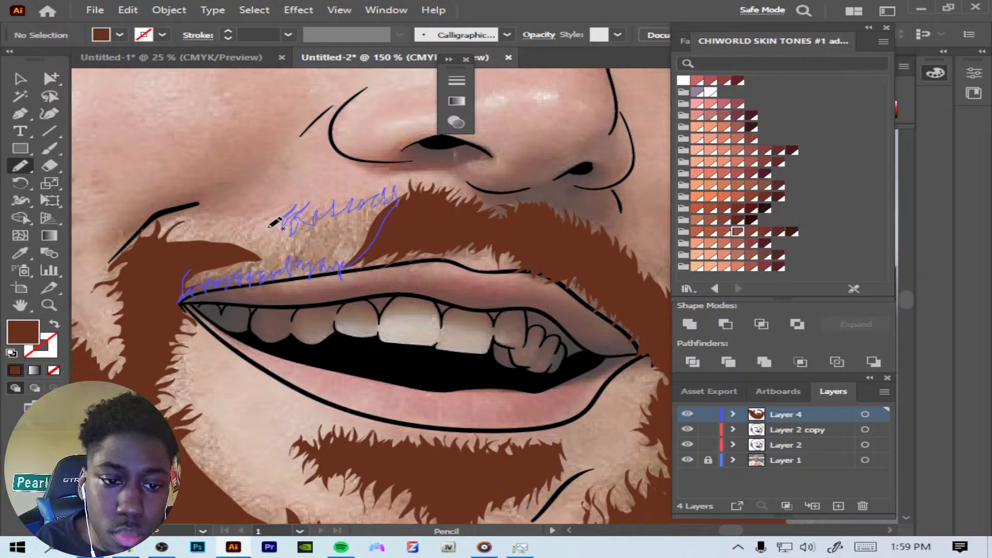
pyautogui.moveTo(269, 227)
pyautogui.mouseDown()
pyautogui.moveTo(282, 210)
pyautogui.moveTo(247, 234)
pyautogui.moveTo(249, 214)
pyautogui.moveTo(236, 234)
pyautogui.moveTo(219, 221)
pyautogui.mouseUp()
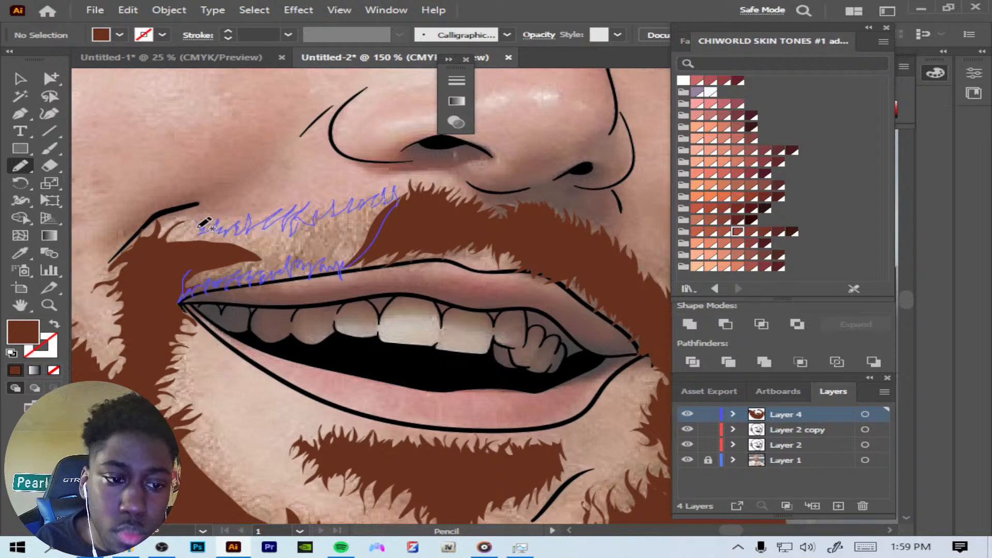
pyautogui.moveTo(190, 227)
pyautogui.mouseDown()
pyautogui.moveTo(153, 258)
pyautogui.moveTo(166, 290)
pyautogui.mouseUp()
# Step: Compare the whole beard and moustache with the reference photo hidden and shown
pyautogui.hotkey('ctrl', '-')
pyautogui.hotkey('ctrl', '-')
pyautogui.hotkey('ctrl', '-')
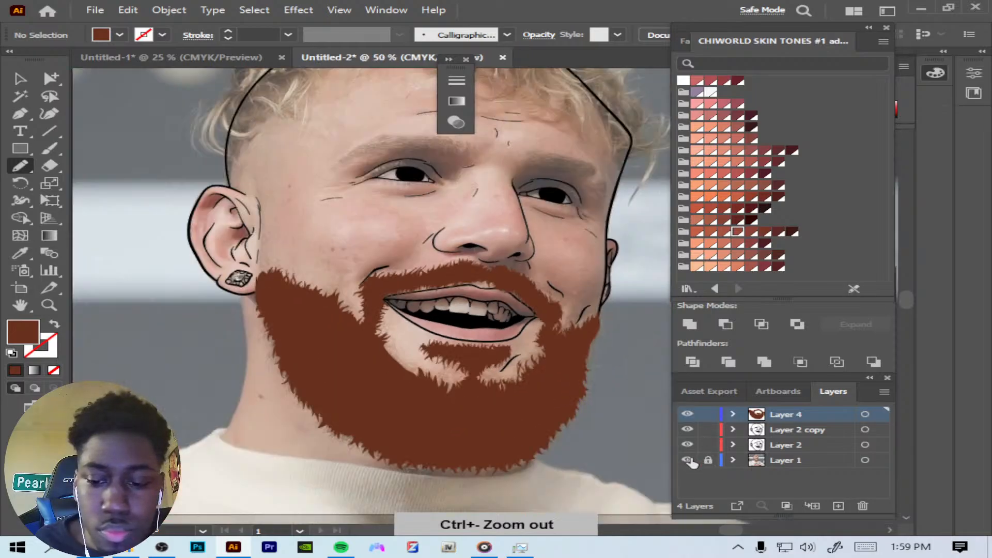
pyautogui.click(687, 460)
pyautogui.click(687, 459)
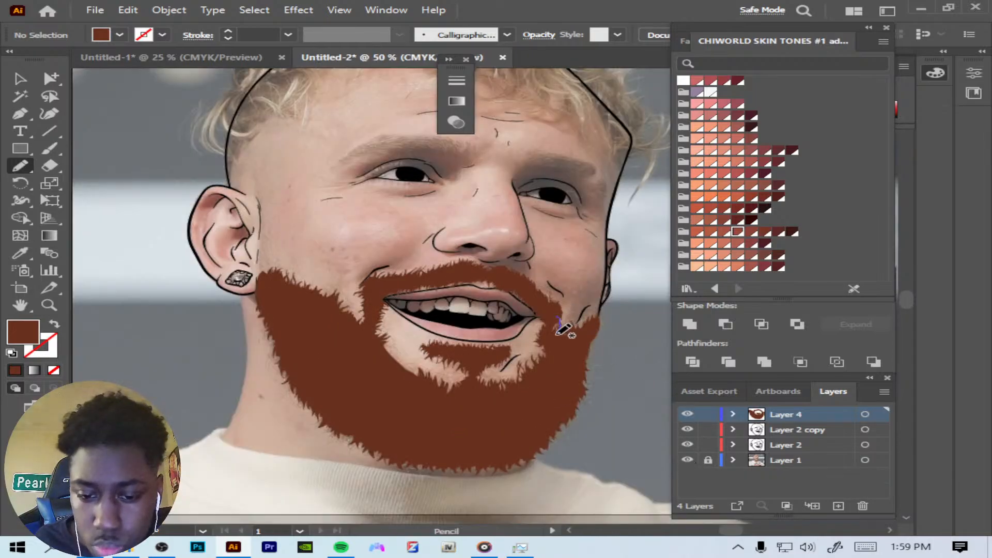
pyautogui.click(688, 460)
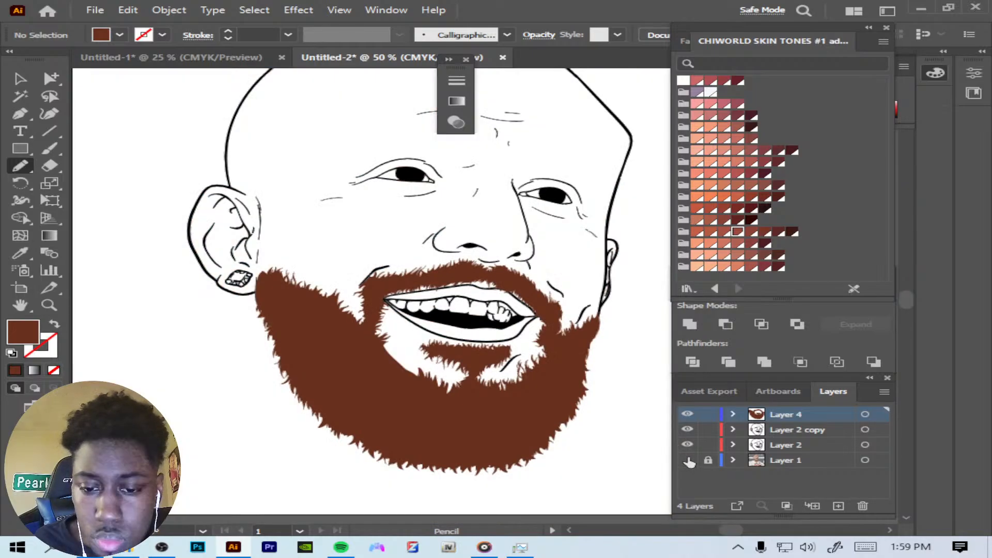
pyautogui.click(687, 460)
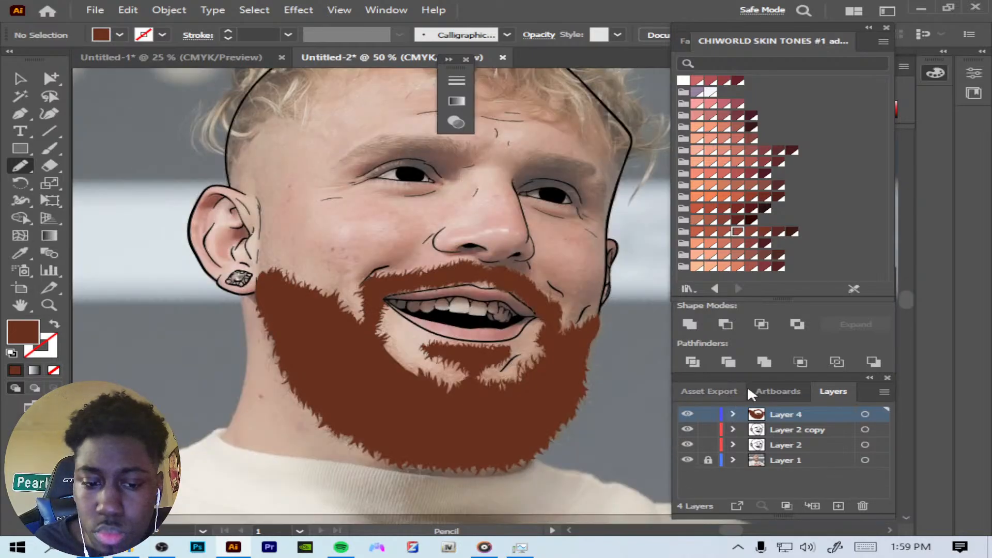
# Step: Draw curled dark brown hair strands at the left temple above the ear, including a thin outer strand
pyautogui.moveTo(909, 299); pyautogui.dragTo(912, 287)
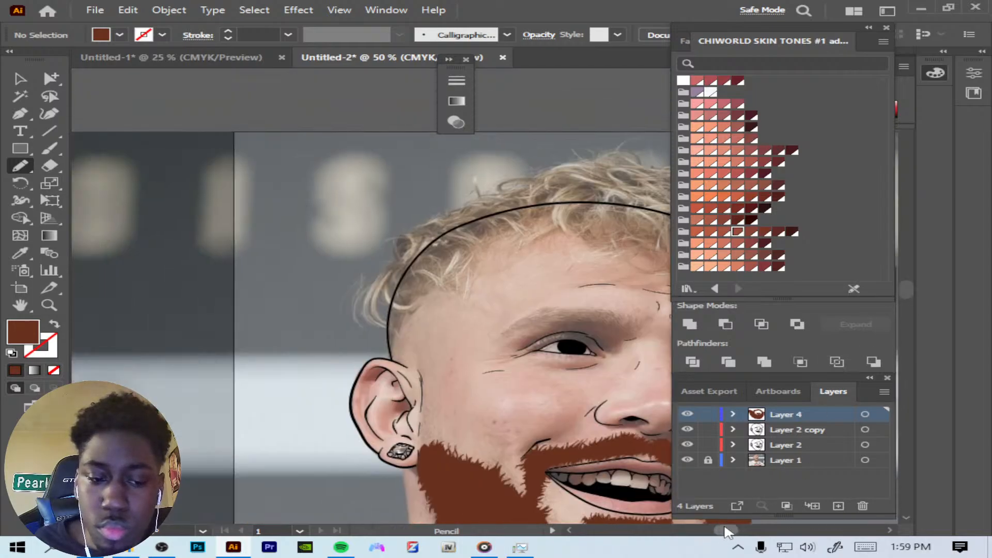
pyautogui.hotkey('ctrl', '+')
pyautogui.hotkey('ctrl', '+')
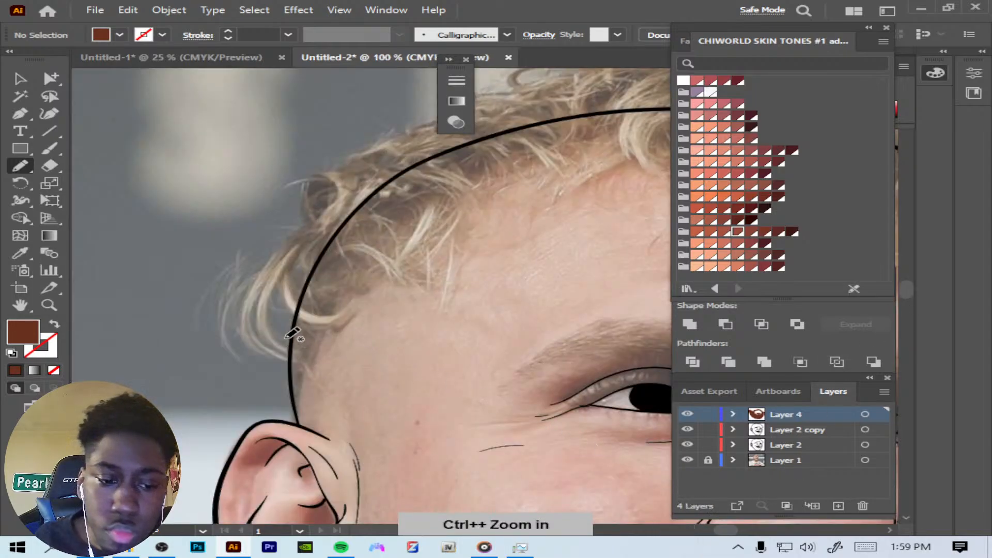
pyautogui.moveTo(304, 226)
pyautogui.mouseDown()
pyautogui.moveTo(260, 259)
pyautogui.moveTo(233, 318)
pyautogui.moveTo(251, 352)
pyautogui.moveTo(267, 359)
pyautogui.moveTo(244, 319)
pyautogui.moveTo(263, 357)
pyautogui.moveTo(310, 386)
pyautogui.moveTo(297, 364)
pyautogui.moveTo(329, 393)
pyautogui.moveTo(251, 334)
pyautogui.moveTo(247, 314)
pyautogui.moveTo(262, 290)
pyautogui.mouseUp()
pyautogui.moveTo(261, 335)
pyautogui.mouseDown()
pyautogui.moveTo(288, 350)
pyautogui.moveTo(273, 325)
pyautogui.moveTo(309, 368)
pyautogui.moveTo(279, 331)
pyautogui.moveTo(273, 298)
pyautogui.moveTo(282, 282)
pyautogui.moveTo(296, 314)
pyautogui.moveTo(320, 330)
pyautogui.moveTo(370, 299)
pyautogui.moveTo(332, 310)
pyautogui.moveTo(303, 299)
pyautogui.moveTo(303, 261)
pyautogui.moveTo(356, 214)
pyautogui.mouseUp()
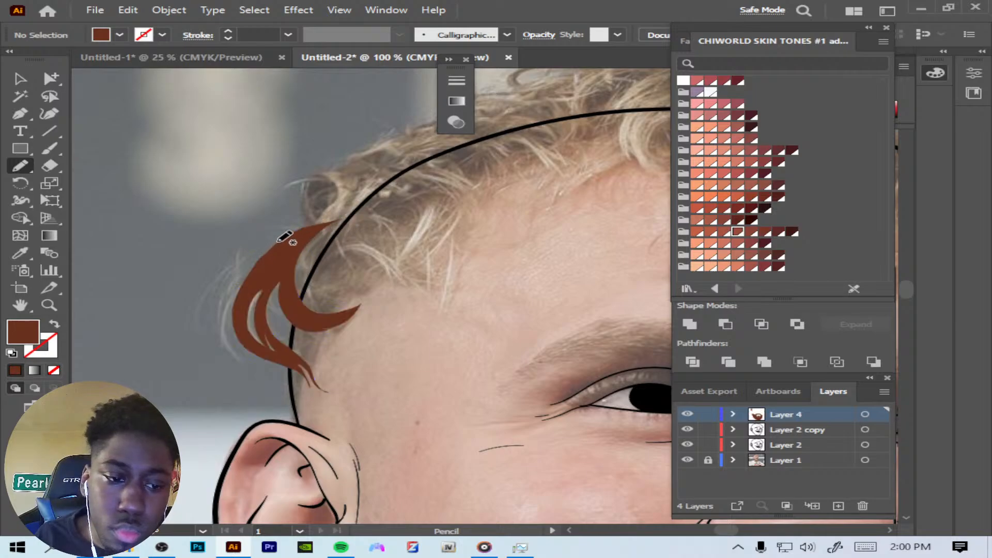
pyautogui.moveTo(283, 243)
pyautogui.mouseDown()
pyautogui.moveTo(226, 276)
pyautogui.moveTo(232, 309)
pyautogui.moveTo(233, 273)
pyautogui.moveTo(285, 243)
pyautogui.mouseUp()
pyautogui.hotkey('ctrl', 'z')
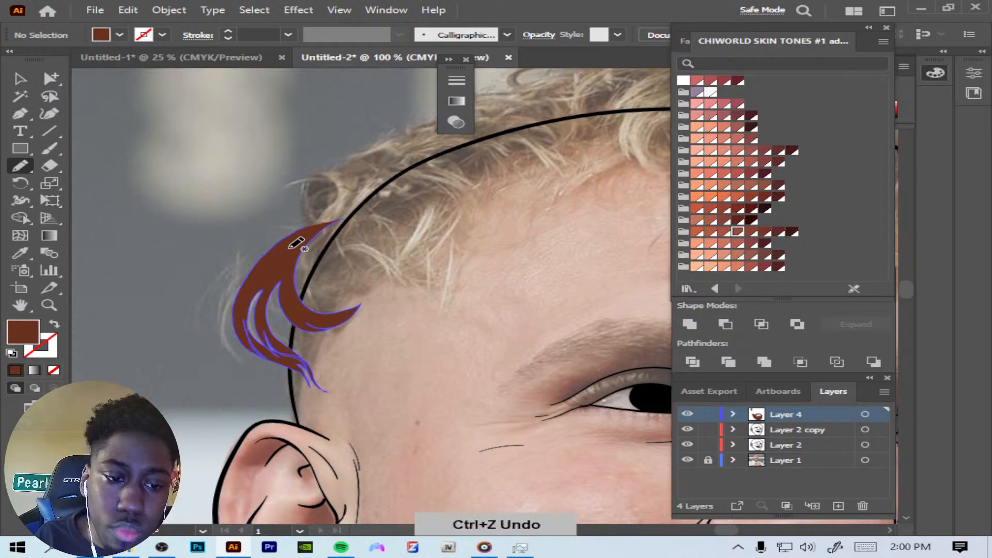
pyautogui.moveTo(240, 314)
pyautogui.mouseDown()
pyautogui.moveTo(231, 281)
pyautogui.moveTo(258, 262)
pyautogui.moveTo(307, 251)
pyautogui.moveTo(330, 267)
pyautogui.moveTo(289, 321)
pyautogui.moveTo(295, 408)
pyautogui.moveTo(338, 305)
pyautogui.moveTo(380, 278)
pyautogui.moveTo(414, 289)
pyautogui.moveTo(394, 272)
pyautogui.moveTo(416, 284)
pyautogui.mouseUp()
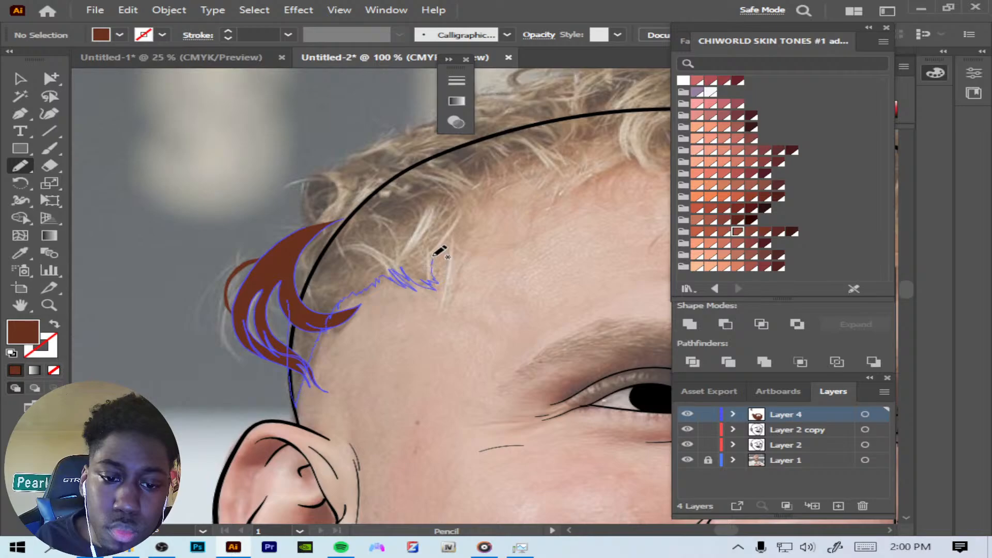
# Step: Draw a filled hair mass with jagged edges from above the left ear up over the left side of the head outline
pyautogui.moveTo(446, 245)
pyautogui.mouseDown()
pyautogui.moveTo(433, 305)
pyautogui.moveTo(461, 252)
pyautogui.moveTo(455, 230)
pyautogui.moveTo(467, 199)
pyautogui.moveTo(412, 165)
pyautogui.moveTo(316, 170)
pyautogui.moveTo(281, 191)
pyautogui.moveTo(304, 182)
pyautogui.moveTo(300, 217)
pyautogui.moveTo(313, 233)
pyautogui.moveTo(290, 271)
pyautogui.moveTo(321, 318)
pyautogui.mouseUp()
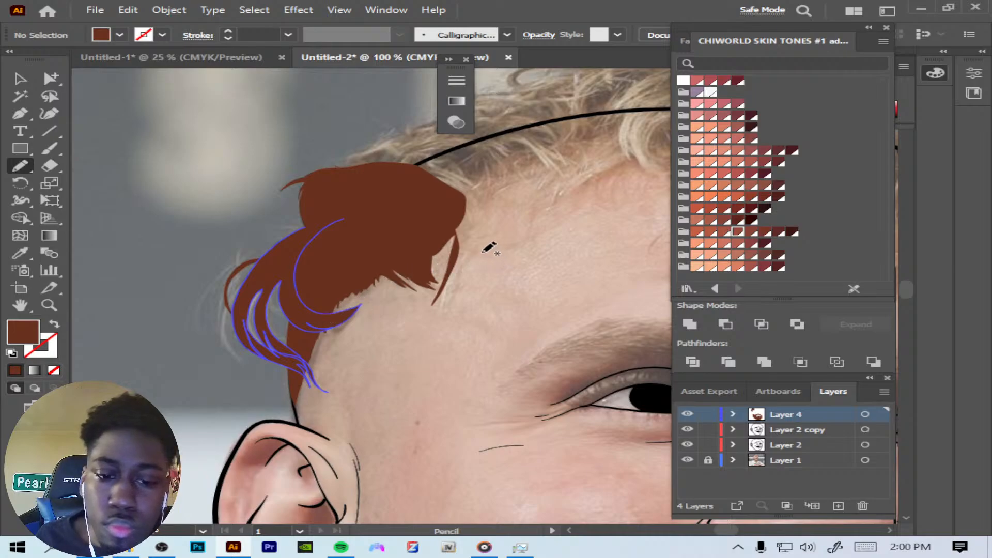
pyautogui.hotkey('ctrl', 'z')
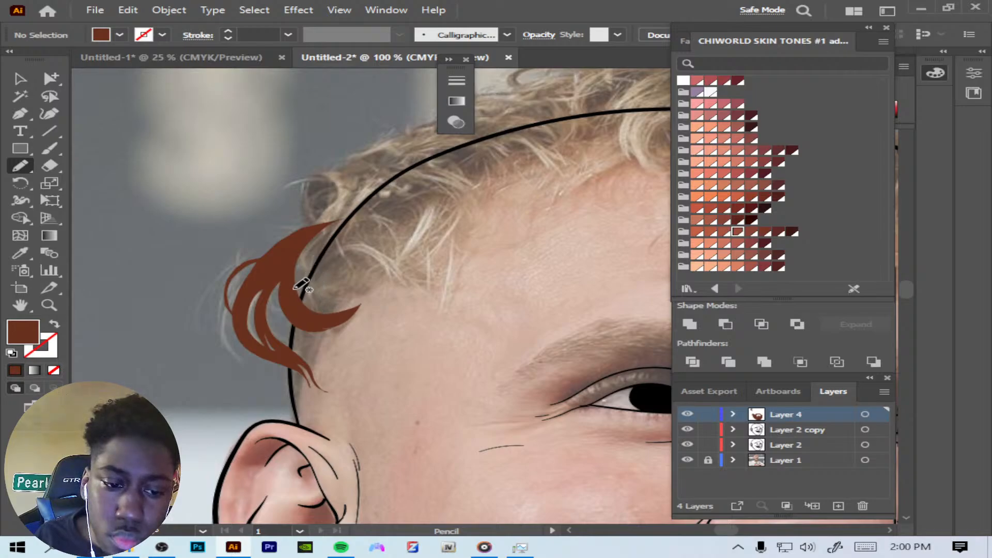
pyautogui.moveTo(294, 289)
pyautogui.mouseDown()
pyautogui.moveTo(286, 364)
pyautogui.moveTo(297, 410)
pyautogui.moveTo(306, 359)
pyautogui.moveTo(343, 309)
pyautogui.mouseUp()
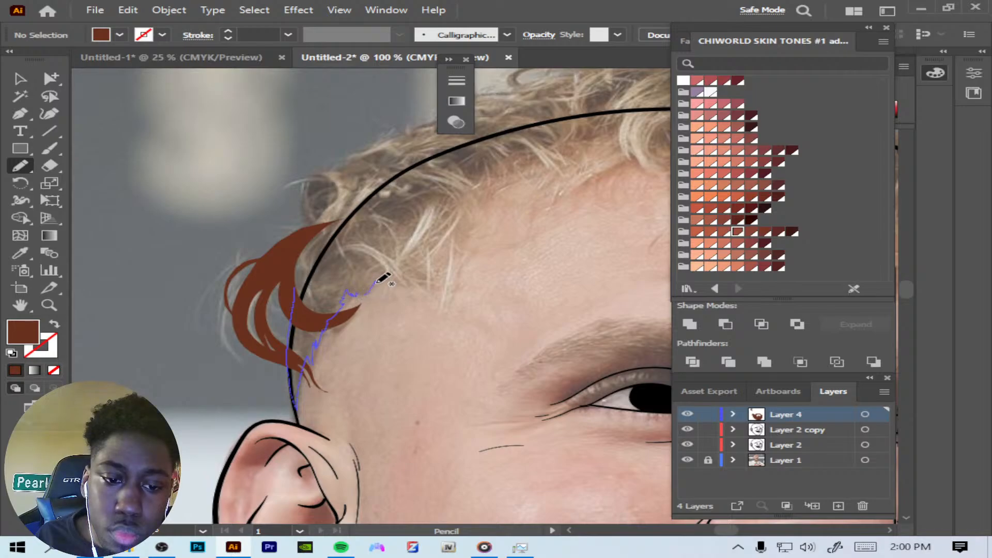
pyautogui.moveTo(404, 286)
pyautogui.mouseDown()
pyautogui.moveTo(381, 228)
pyautogui.moveTo(349, 217)
pyautogui.moveTo(299, 246)
pyautogui.moveTo(293, 276)
pyautogui.mouseUp()
pyautogui.moveTo(292, 238)
pyautogui.mouseDown()
pyautogui.moveTo(309, 220)
pyautogui.moveTo(310, 178)
pyautogui.mouseUp()
pyautogui.moveTo(282, 187)
pyautogui.mouseDown()
pyautogui.moveTo(395, 133)
pyautogui.moveTo(460, 127)
pyautogui.moveTo(491, 155)
pyautogui.moveTo(482, 188)
pyautogui.moveTo(462, 200)
pyautogui.moveTo(443, 239)
pyautogui.moveTo(317, 274)
pyautogui.mouseUp()
pyautogui.hotkey('ctrl', '-')
pyautogui.hotkey('ctrl', '-')
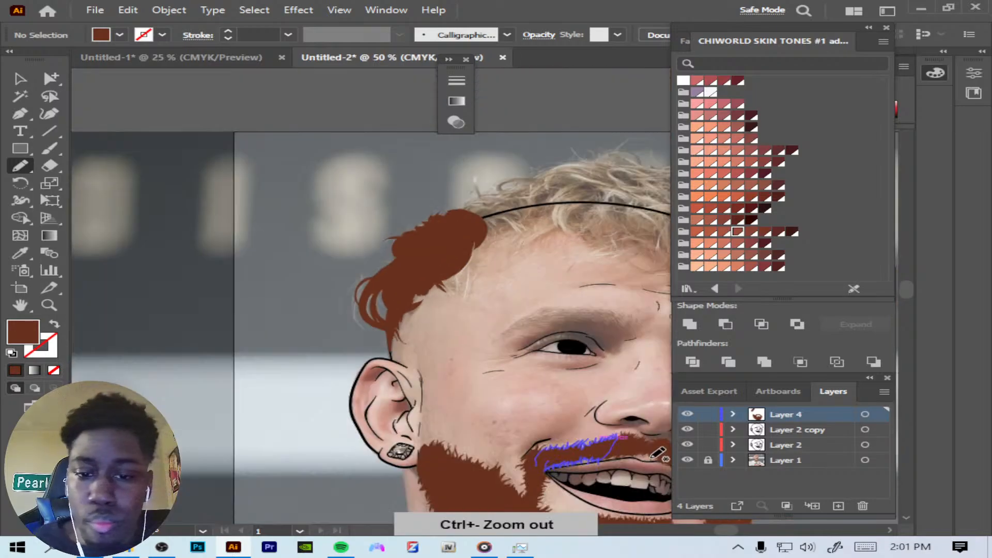
# Step: Draw the outer half of the left eyebrow as a filled shape with small hair spikes, tapering to its outer tip
pyautogui.moveTo(723, 531); pyautogui.dragTo(727, 531)
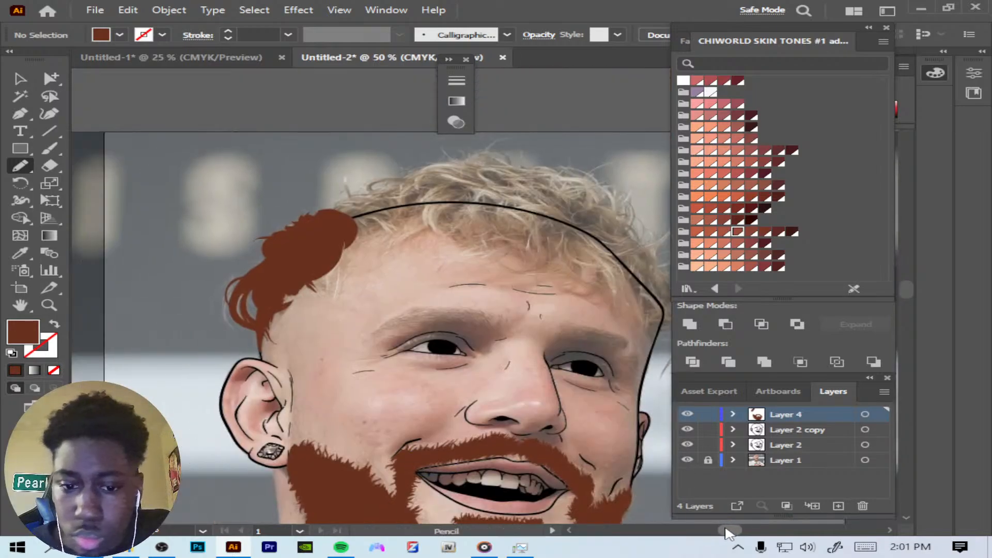
pyautogui.moveTo(905, 291); pyautogui.dragTo(907, 294)
pyautogui.hotkey('ctrl', '+')
pyautogui.hotkey('ctrl', '+')
pyautogui.hotkey('ctrl', '+')
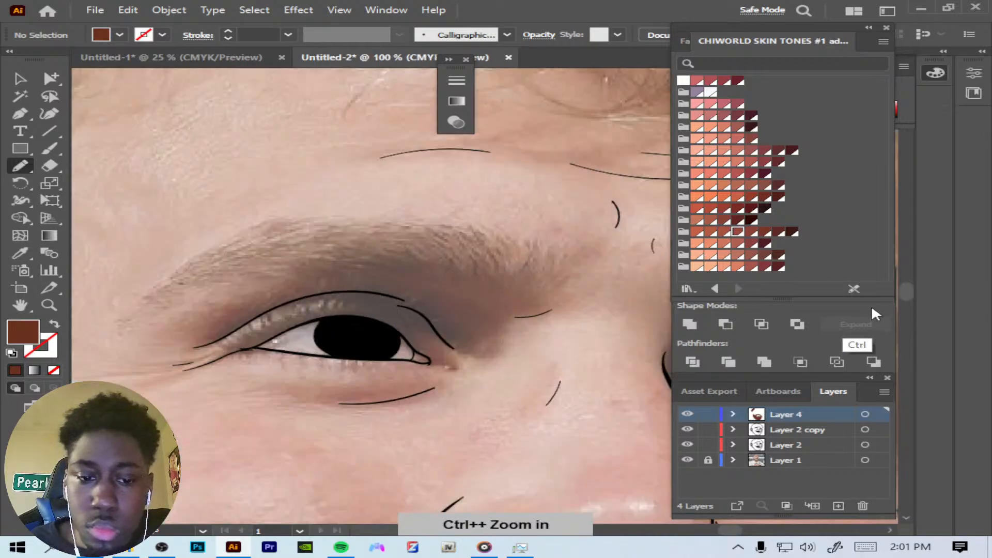
pyautogui.moveTo(262, 243)
pyautogui.mouseDown()
pyautogui.moveTo(207, 251)
pyautogui.moveTo(149, 298)
pyautogui.mouseUp()
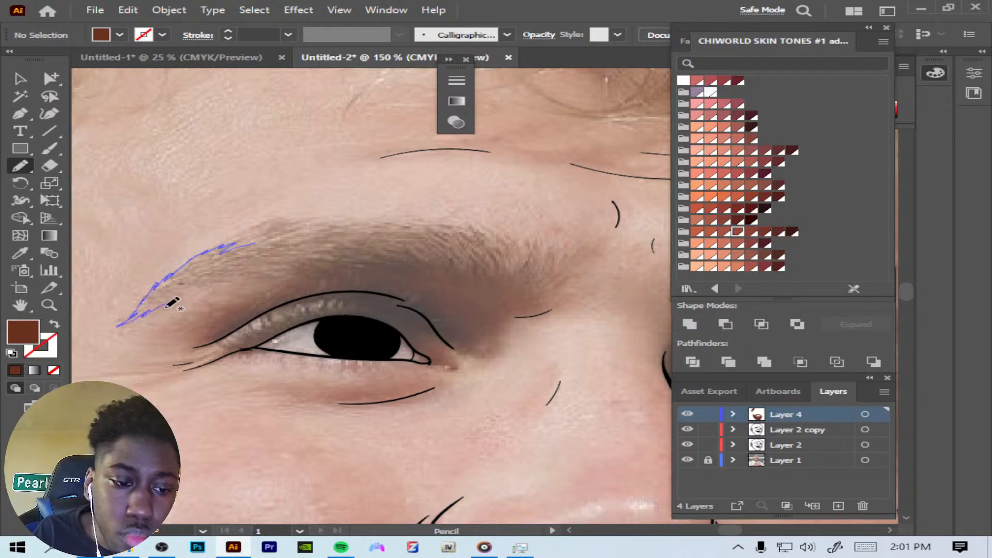
pyautogui.moveTo(165, 307)
pyautogui.mouseDown()
pyautogui.moveTo(195, 286)
pyautogui.moveTo(189, 296)
pyautogui.moveTo(390, 269)
pyautogui.moveTo(334, 227)
pyautogui.mouseUp()
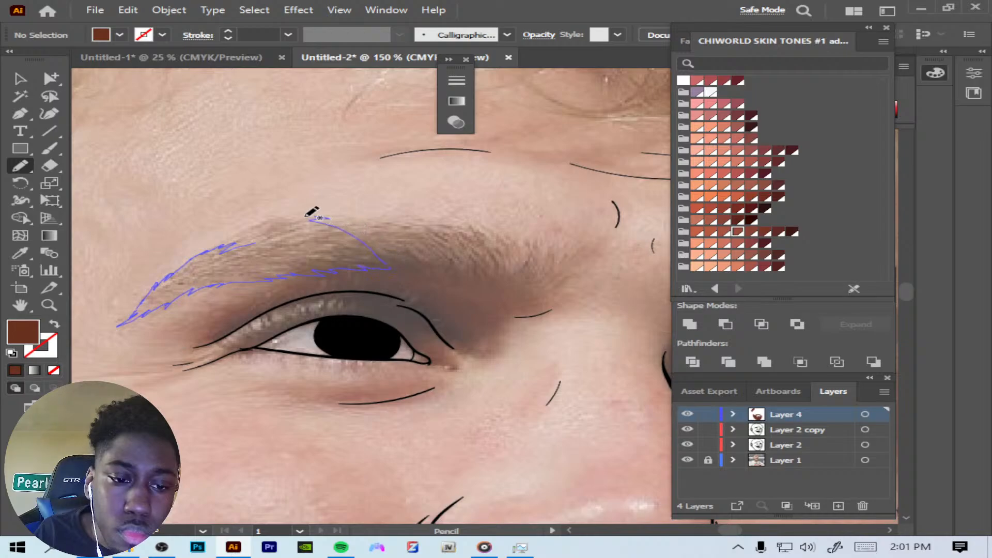
pyautogui.moveTo(249, 227); pyautogui.dragTo(208, 253)
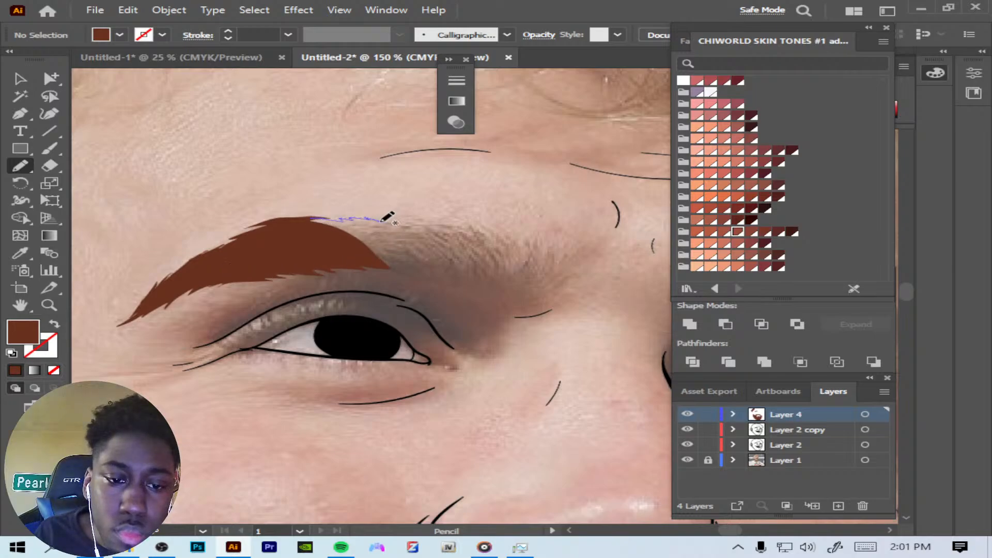
# Step: Extend the left eyebrow toward the nose with spiky filled shapes, and check it without the photo
pyautogui.moveTo(382, 221)
pyautogui.mouseDown()
pyautogui.moveTo(443, 242)
pyautogui.moveTo(473, 273)
pyautogui.moveTo(454, 282)
pyautogui.moveTo(397, 278)
pyautogui.moveTo(320, 239)
pyautogui.mouseUp()
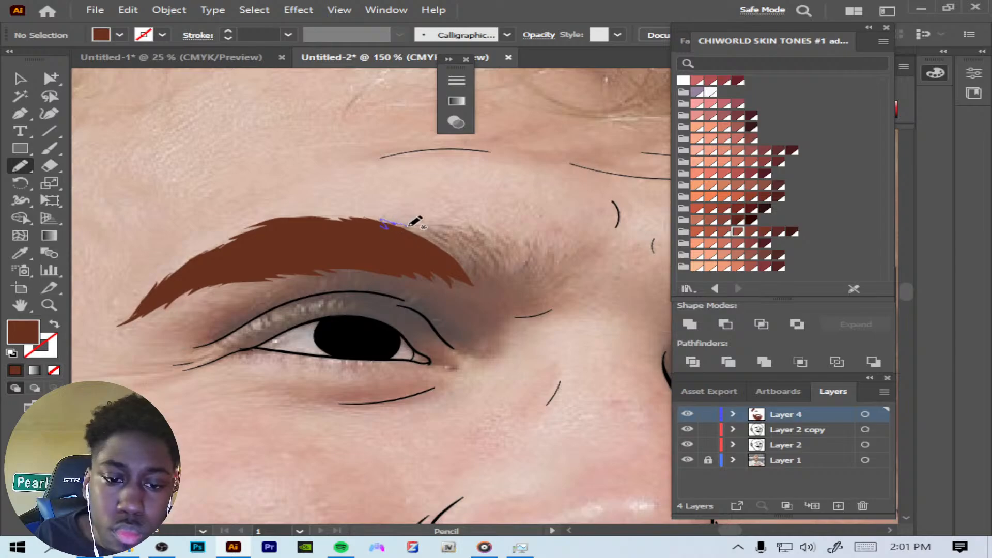
pyautogui.moveTo(423, 227); pyautogui.dragTo(441, 227)
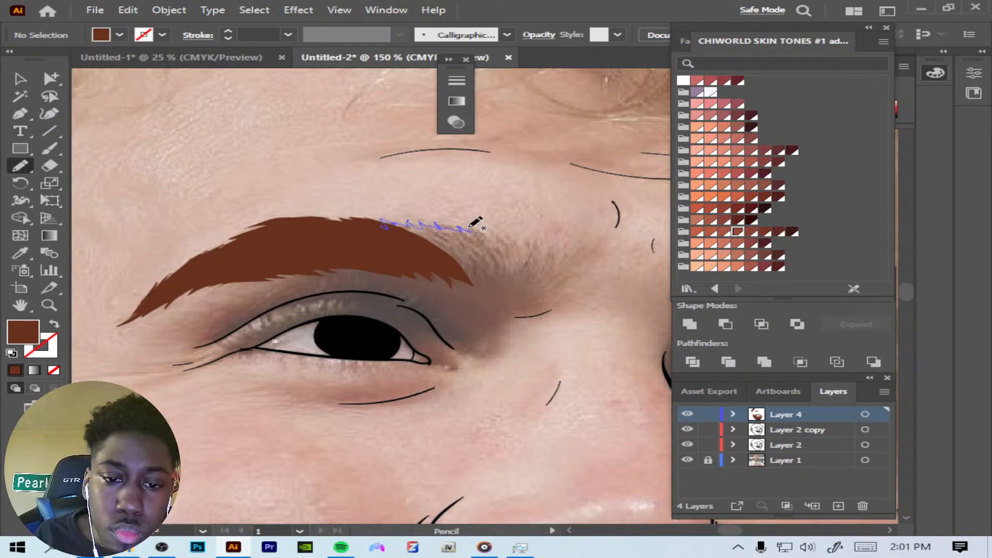
pyautogui.moveTo(480, 234)
pyautogui.mouseDown()
pyautogui.moveTo(504, 263)
pyautogui.moveTo(507, 298)
pyautogui.moveTo(442, 268)
pyautogui.mouseUp()
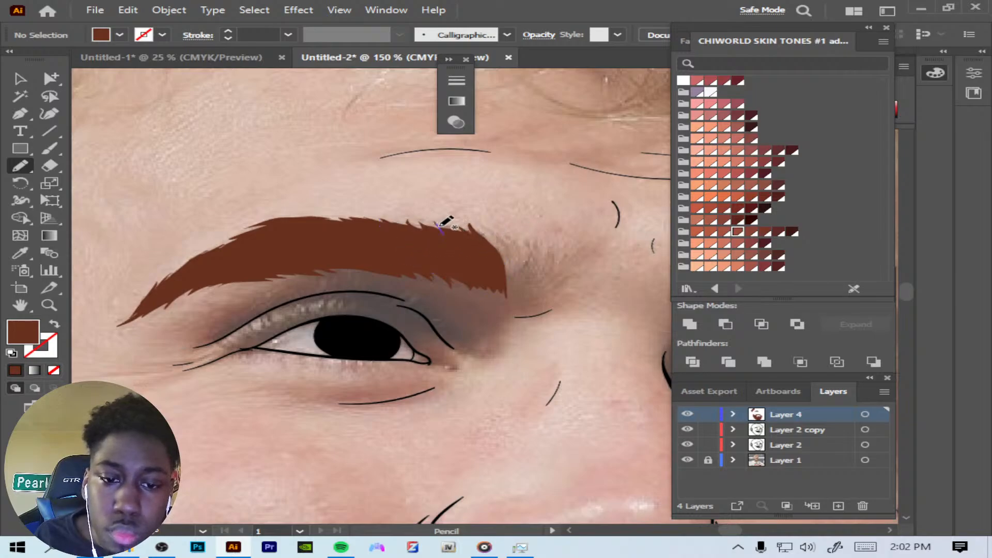
pyautogui.moveTo(439, 226); pyautogui.dragTo(467, 250)
pyautogui.moveTo(434, 222); pyautogui.dragTo(471, 242)
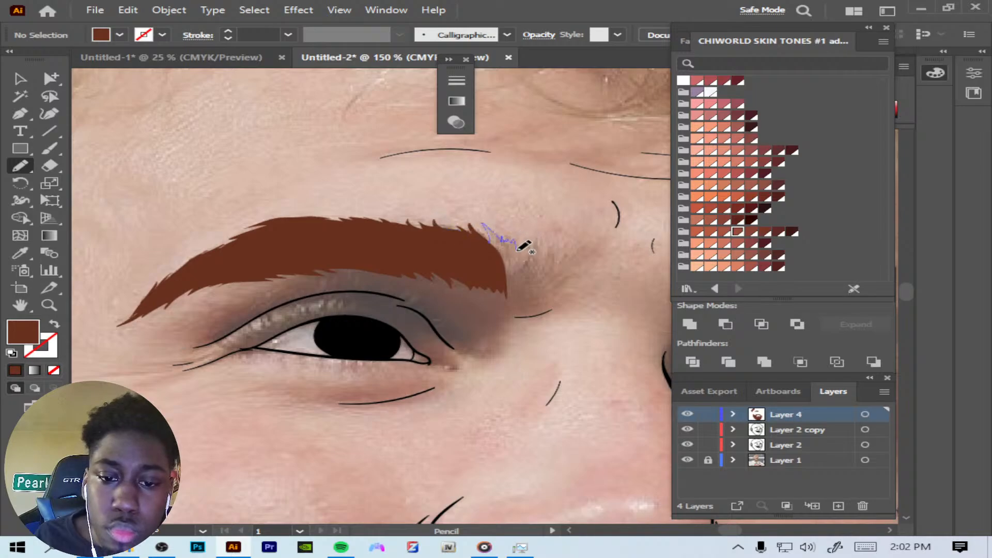
pyautogui.moveTo(525, 262)
pyautogui.mouseDown()
pyautogui.moveTo(507, 298)
pyautogui.moveTo(493, 282)
pyautogui.mouseUp()
pyautogui.hotkey('ctrl', '-')
pyautogui.hotkey('ctrl', '-')
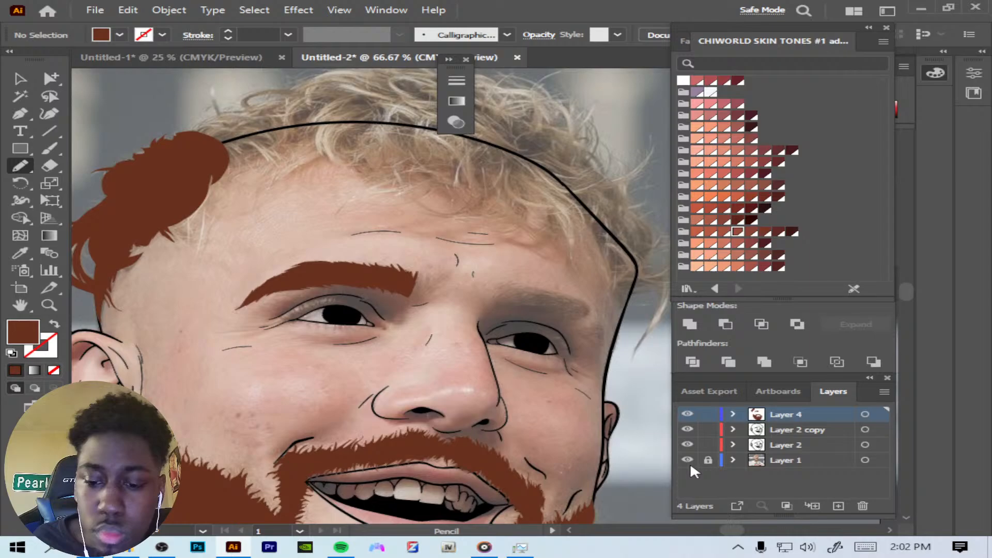
pyautogui.click(687, 460)
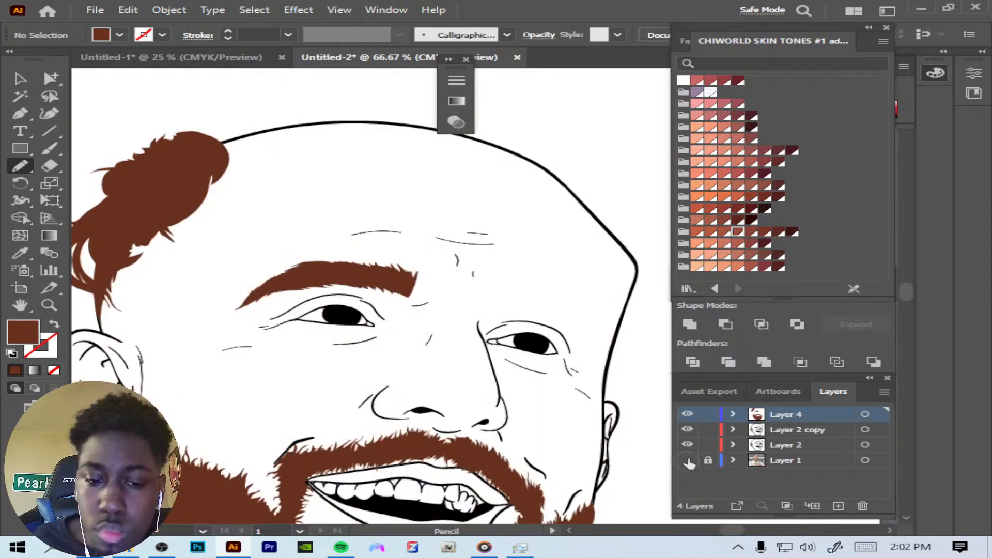
pyautogui.click(687, 460)
# Step: Draw the inner and middle part of the right eyebrow as filled spiky shapes following the photo
pyautogui.hotkey('ctrl', '+')
pyautogui.hotkey('ctrl', '+')
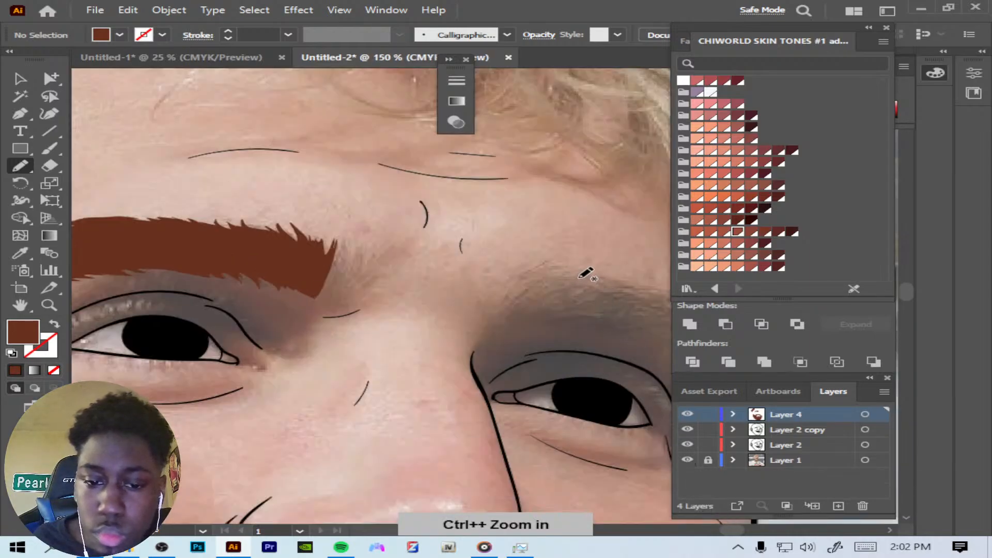
pyautogui.moveTo(543, 292)
pyautogui.mouseDown()
pyautogui.moveTo(563, 287)
pyautogui.moveTo(511, 333)
pyautogui.moveTo(534, 320)
pyautogui.moveTo(528, 325)
pyautogui.moveTo(579, 318)
pyautogui.moveTo(565, 330)
pyautogui.moveTo(588, 325)
pyautogui.moveTo(649, 354)
pyautogui.moveTo(657, 319)
pyautogui.moveTo(684, 302)
pyautogui.moveTo(642, 297)
pyautogui.moveTo(636, 284)
pyautogui.moveTo(631, 293)
pyautogui.moveTo(631, 281)
pyautogui.moveTo(602, 293)
pyautogui.moveTo(608, 280)
pyautogui.moveTo(570, 275)
pyautogui.mouseUp()
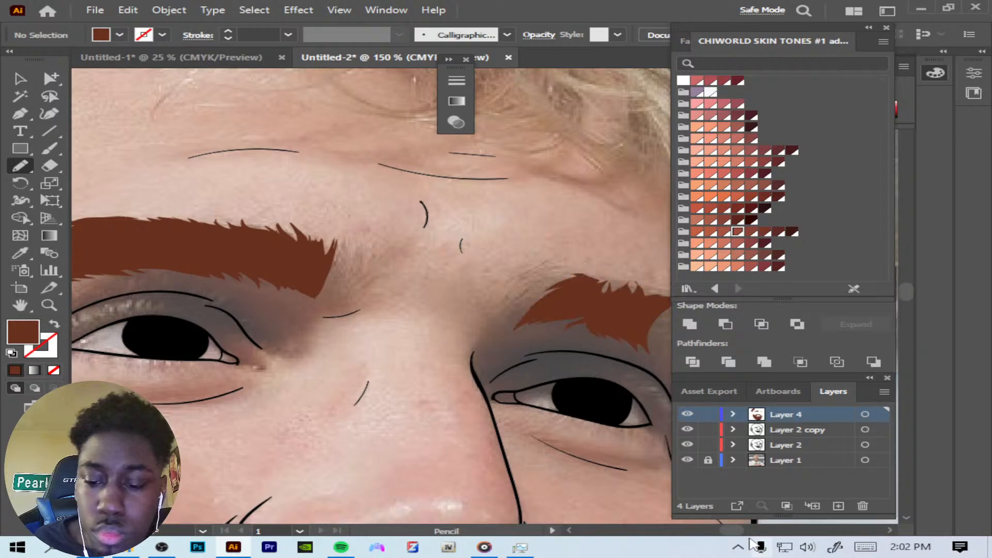
pyautogui.hscroll(5, 736, 532)
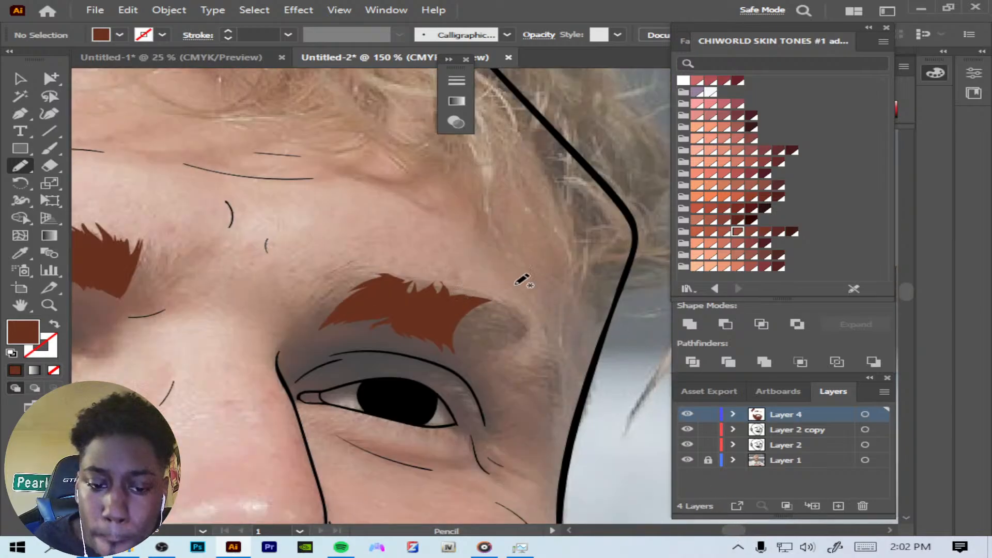
pyautogui.moveTo(470, 306)
pyautogui.mouseDown()
pyautogui.moveTo(509, 304)
pyautogui.moveTo(496, 307)
pyautogui.moveTo(519, 311)
pyautogui.moveTo(511, 311)
pyautogui.moveTo(532, 327)
pyautogui.moveTo(525, 329)
pyautogui.moveTo(531, 345)
pyautogui.moveTo(522, 336)
pyautogui.moveTo(491, 350)
pyautogui.moveTo(514, 350)
pyautogui.moveTo(474, 371)
pyautogui.moveTo(453, 364)
pyautogui.moveTo(431, 326)
pyautogui.mouseUp()
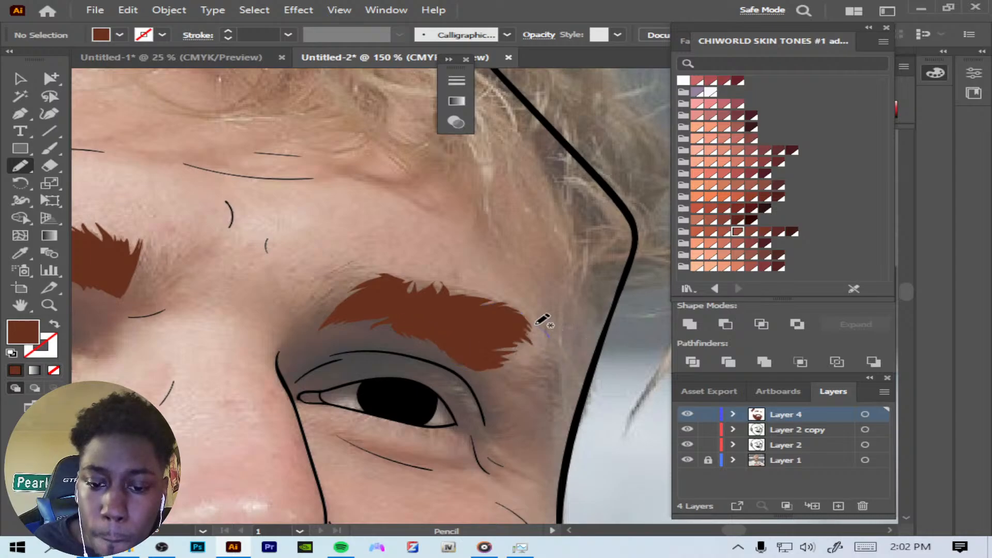
# Step: Add the right eyebrow's spiky outer tail down to the face outline, and hide the reference photo to check the whole portrait
pyautogui.moveTo(537, 324)
pyautogui.mouseDown()
pyautogui.moveTo(544, 357)
pyautogui.moveTo(530, 351)
pyautogui.moveTo(539, 362)
pyautogui.moveTo(491, 382)
pyautogui.moveTo(547, 393)
pyautogui.moveTo(544, 380)
pyautogui.moveTo(564, 396)
pyautogui.moveTo(539, 322)
pyautogui.mouseUp()
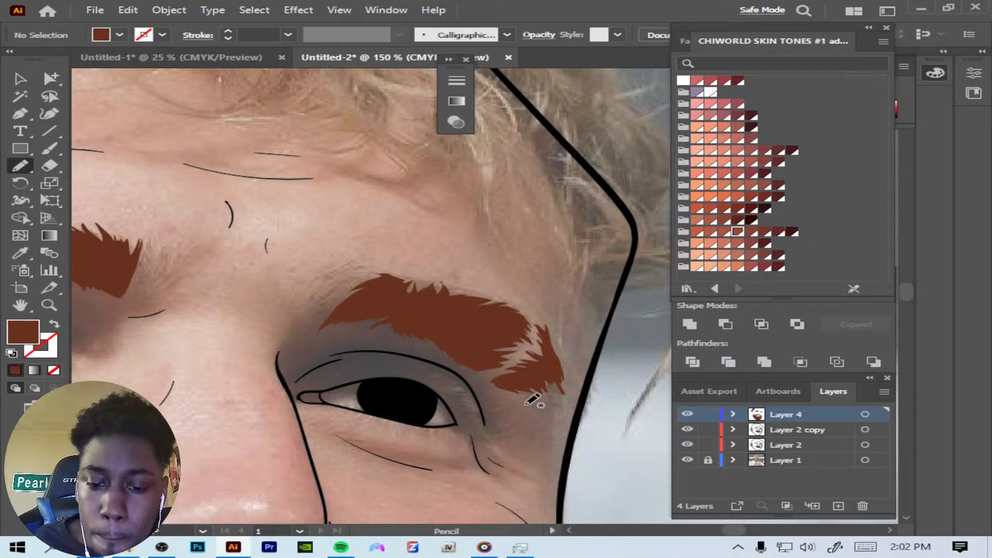
pyautogui.moveTo(528, 403)
pyautogui.mouseDown()
pyautogui.moveTo(565, 434)
pyautogui.moveTo(575, 424)
pyautogui.moveTo(572, 385)
pyautogui.moveTo(568, 411)
pyautogui.moveTo(552, 390)
pyautogui.moveTo(561, 409)
pyautogui.moveTo(524, 404)
pyautogui.moveTo(569, 440)
pyautogui.moveTo(588, 413)
pyautogui.mouseUp()
pyautogui.hotkey('ctrl', '-')
pyautogui.hotkey('ctrl', '-')
pyautogui.hotkey('ctrl', '-')
pyautogui.hotkey('ctrl', '-')
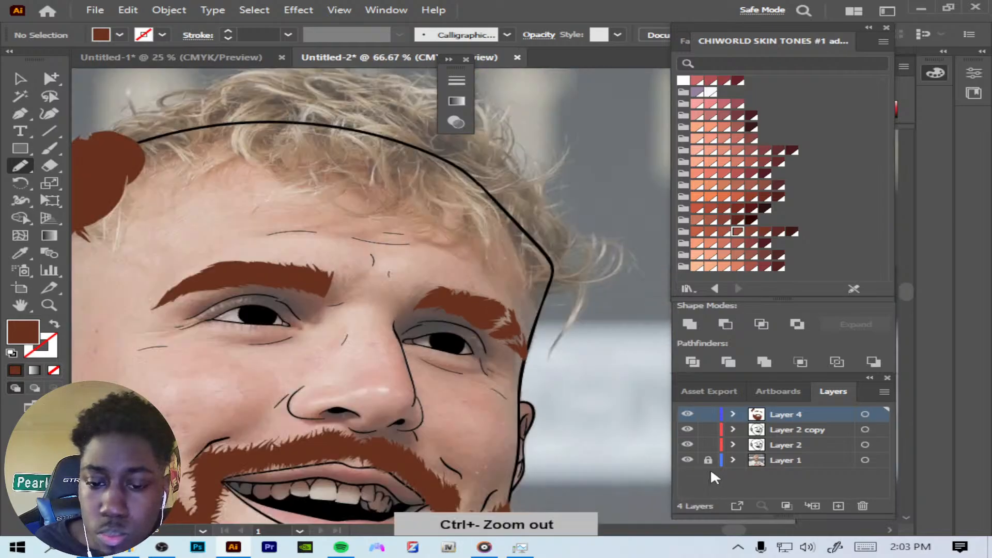
pyautogui.click(688, 460)
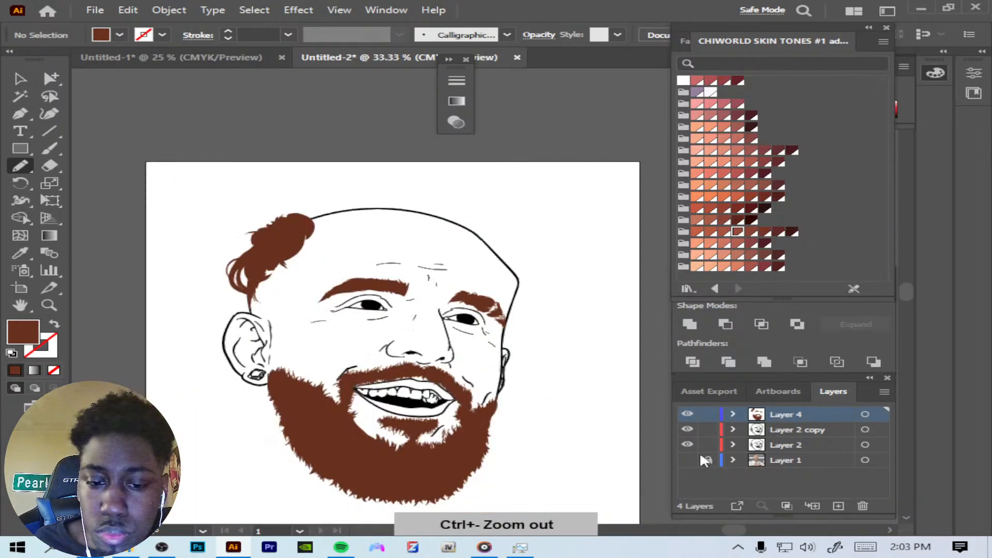
# Step: Lock Layer 2 copy and Layer 2, and show the reference photo on Layer 1 again
pyautogui.hotkey('ctrl', '+')
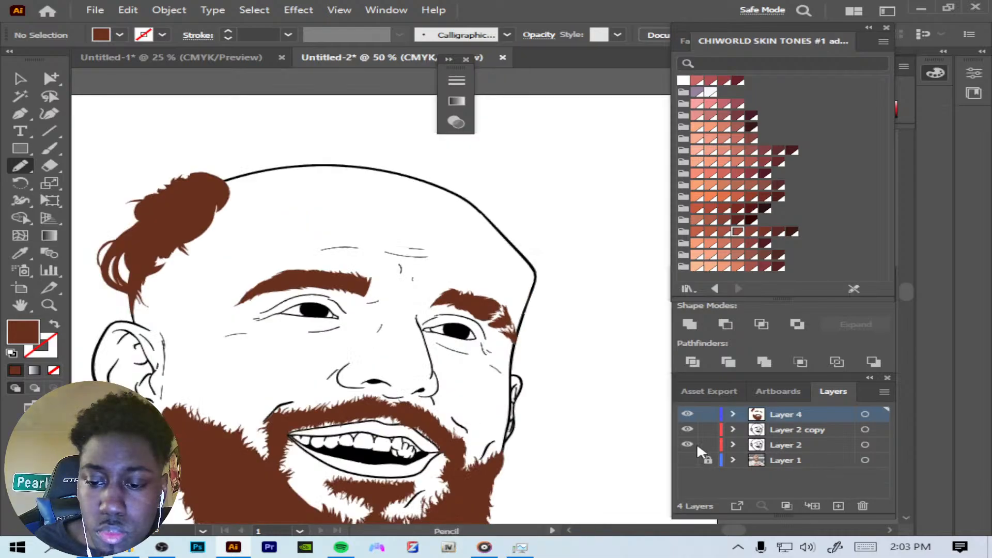
pyautogui.click(708, 429)
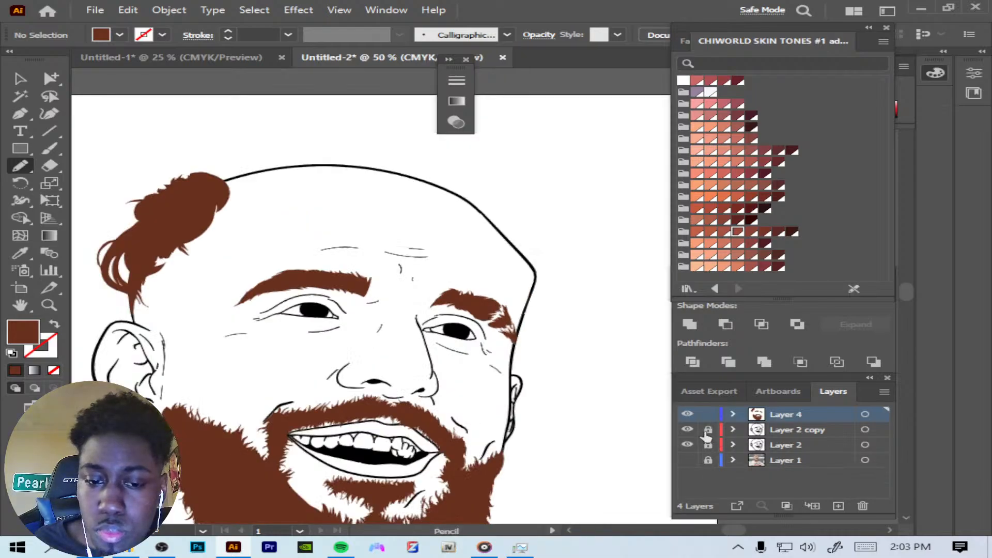
pyautogui.click(687, 461)
pyautogui.hotkey('ctrl', '+')
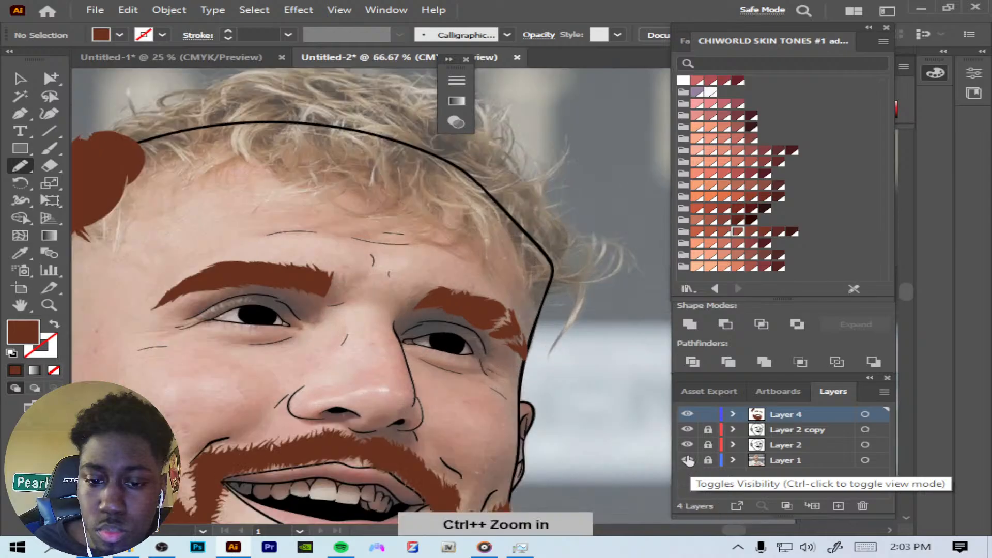
# Step: Draw the hair on the right side of the head as filled shapes, with flyaway spikes outside and curled fringe locks over the forehead
pyautogui.moveTo(487, 232)
pyautogui.mouseDown()
pyautogui.moveTo(508, 277)
pyautogui.moveTo(493, 238)
pyautogui.moveTo(525, 281)
pyautogui.moveTo(521, 311)
pyautogui.moveTo(530, 277)
pyautogui.moveTo(536, 287)
pyautogui.moveTo(533, 327)
pyautogui.moveTo(559, 304)
pyautogui.moveTo(542, 309)
pyautogui.moveTo(550, 301)
pyautogui.moveTo(574, 290)
pyautogui.moveTo(550, 355)
pyautogui.moveTo(591, 281)
pyautogui.mouseUp()
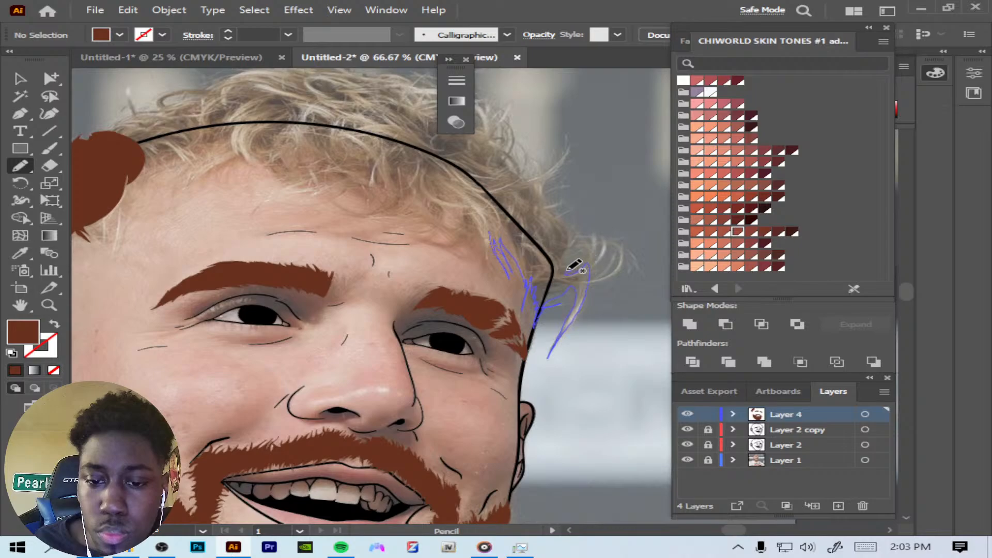
pyautogui.moveTo(567, 265)
pyautogui.mouseDown()
pyautogui.moveTo(581, 230)
pyautogui.moveTo(554, 212)
pyautogui.mouseUp()
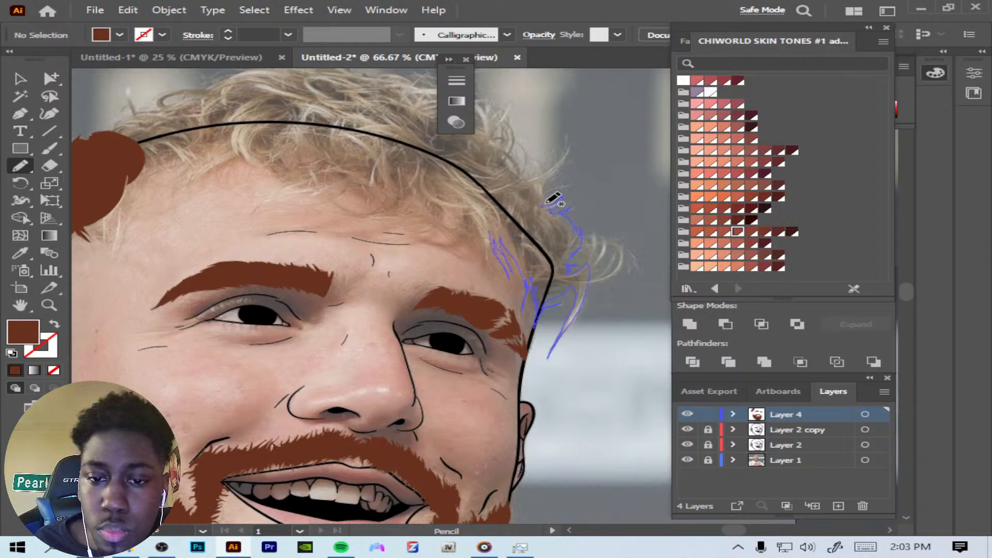
pyautogui.moveTo(542, 192)
pyautogui.mouseDown()
pyautogui.moveTo(565, 151)
pyautogui.moveTo(519, 181)
pyautogui.moveTo(524, 166)
pyautogui.moveTo(515, 174)
pyautogui.moveTo(468, 136)
pyautogui.mouseUp()
pyautogui.moveTo(391, 101)
pyautogui.mouseDown()
pyautogui.moveTo(307, 102)
pyautogui.moveTo(324, 158)
pyautogui.moveTo(381, 205)
pyautogui.moveTo(366, 219)
pyautogui.moveTo(345, 213)
pyautogui.moveTo(323, 198)
pyautogui.moveTo(313, 167)
pyautogui.moveTo(325, 207)
pyautogui.mouseUp()
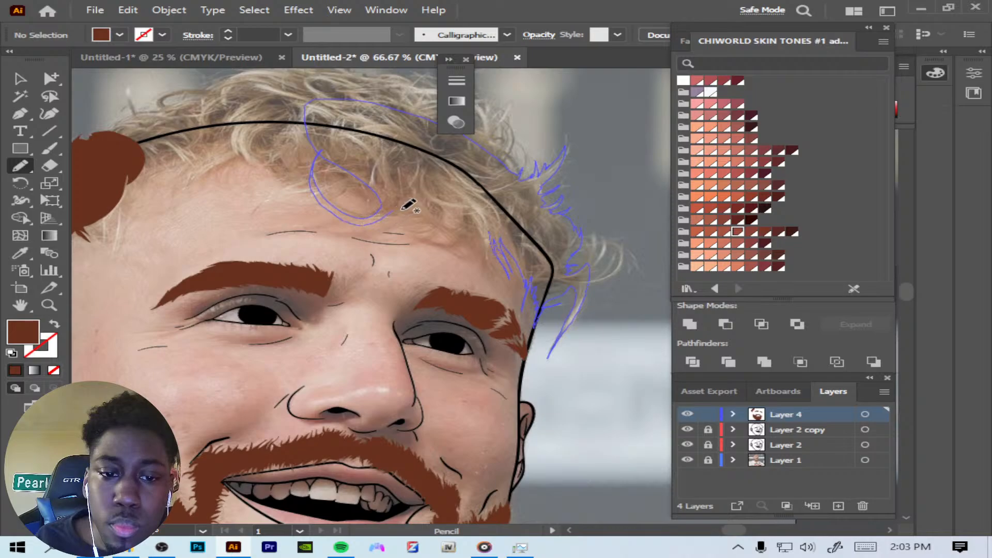
pyautogui.moveTo(422, 212)
pyautogui.mouseDown()
pyautogui.moveTo(471, 239)
pyautogui.moveTo(495, 221)
pyautogui.moveTo(453, 185)
pyautogui.moveTo(463, 228)
pyautogui.moveTo(445, 180)
pyautogui.moveTo(414, 168)
pyautogui.moveTo(412, 205)
pyautogui.moveTo(403, 133)
pyautogui.moveTo(406, 155)
pyautogui.moveTo(446, 160)
pyautogui.moveTo(421, 146)
pyautogui.mouseUp()
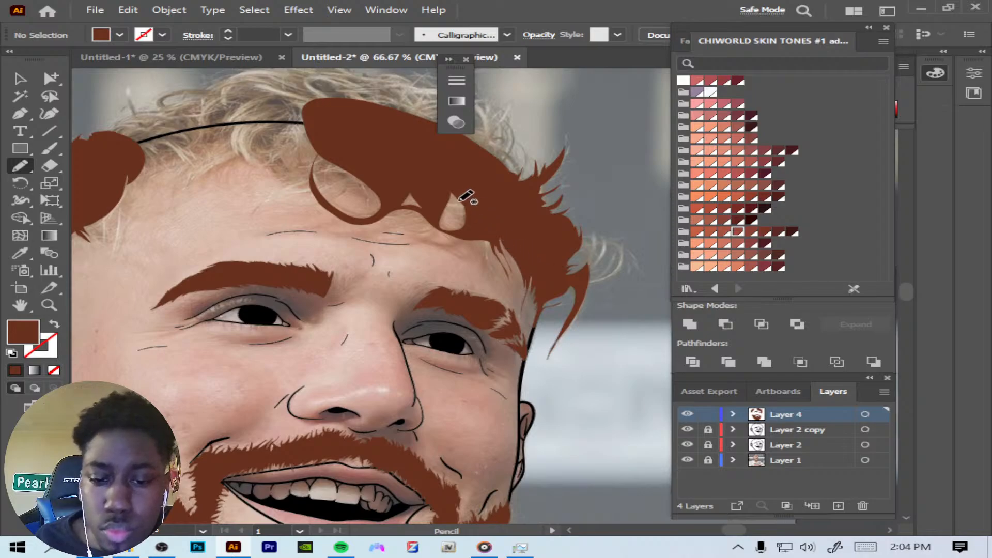
# Step: Add small pointed strands and the left end of the fringe over the forehead, and check it without the photo
pyautogui.moveTo(473, 198)
pyautogui.mouseDown()
pyautogui.moveTo(455, 204)
pyautogui.moveTo(505, 200)
pyautogui.mouseUp()
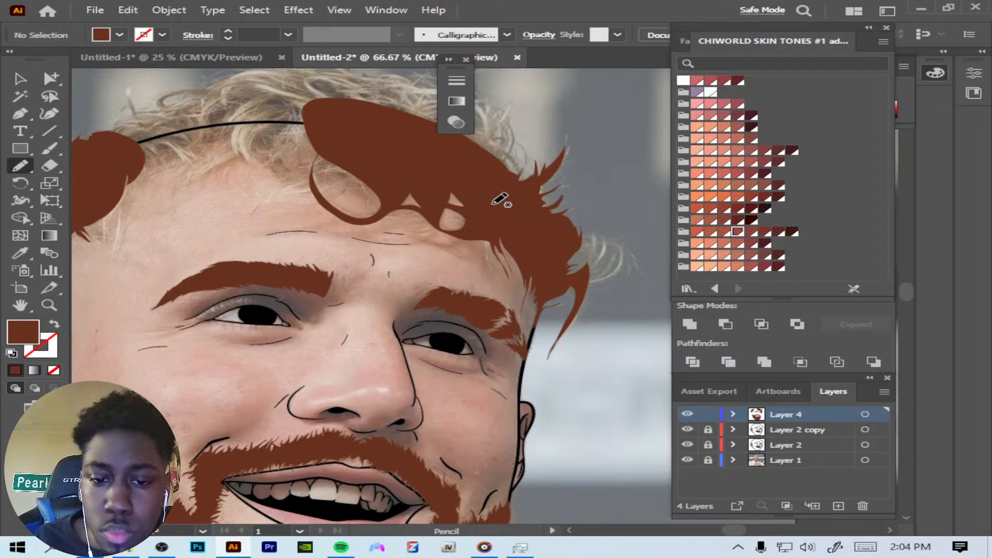
pyautogui.moveTo(479, 233)
pyautogui.mouseDown()
pyautogui.moveTo(492, 272)
pyautogui.moveTo(482, 239)
pyautogui.mouseUp()
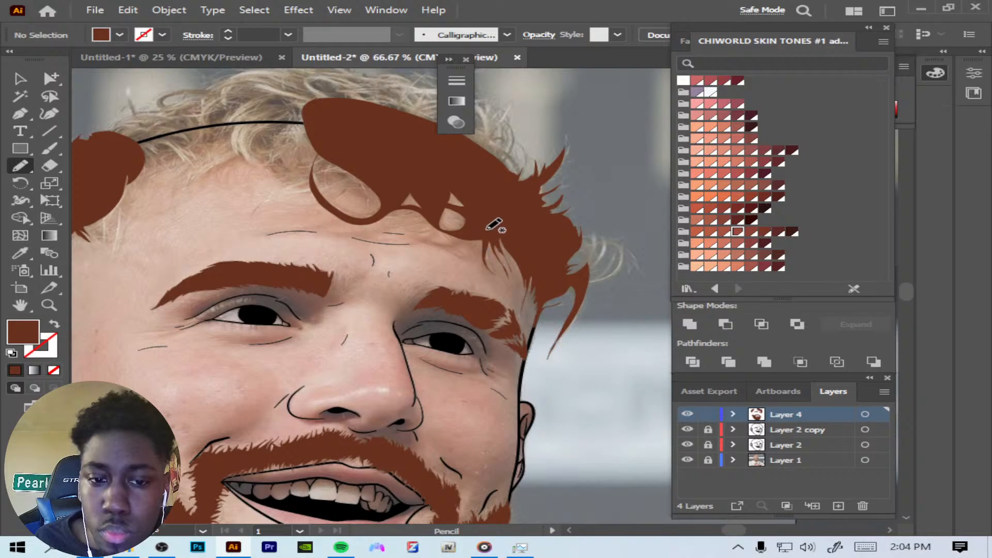
pyautogui.moveTo(382, 191)
pyautogui.mouseDown()
pyautogui.moveTo(312, 194)
pyautogui.moveTo(267, 166)
pyautogui.moveTo(272, 150)
pyautogui.moveTo(336, 111)
pyautogui.moveTo(411, 179)
pyautogui.mouseUp()
pyautogui.hotkey('ctrl', '-')
pyautogui.hotkey('ctrl', '-')
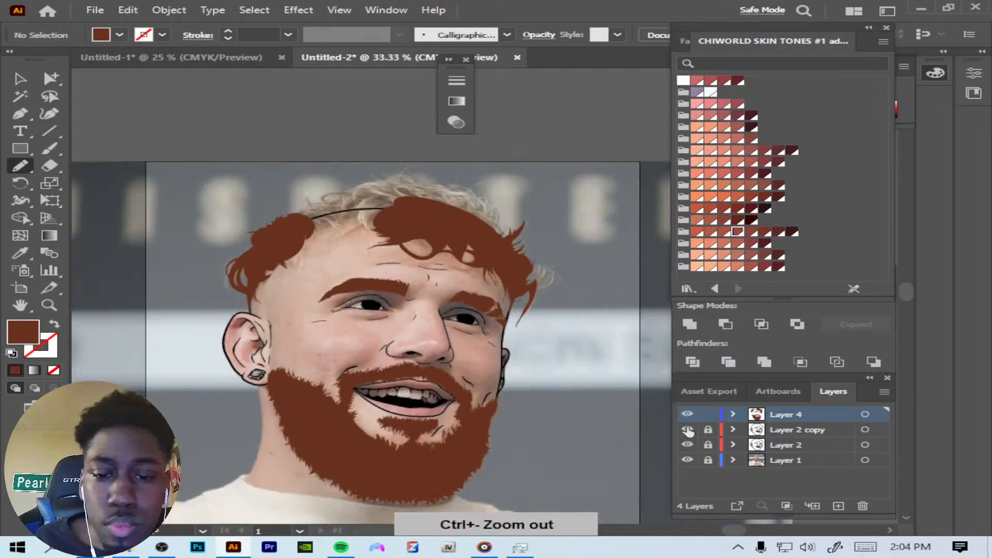
pyautogui.click(688, 460)
pyautogui.click(687, 460)
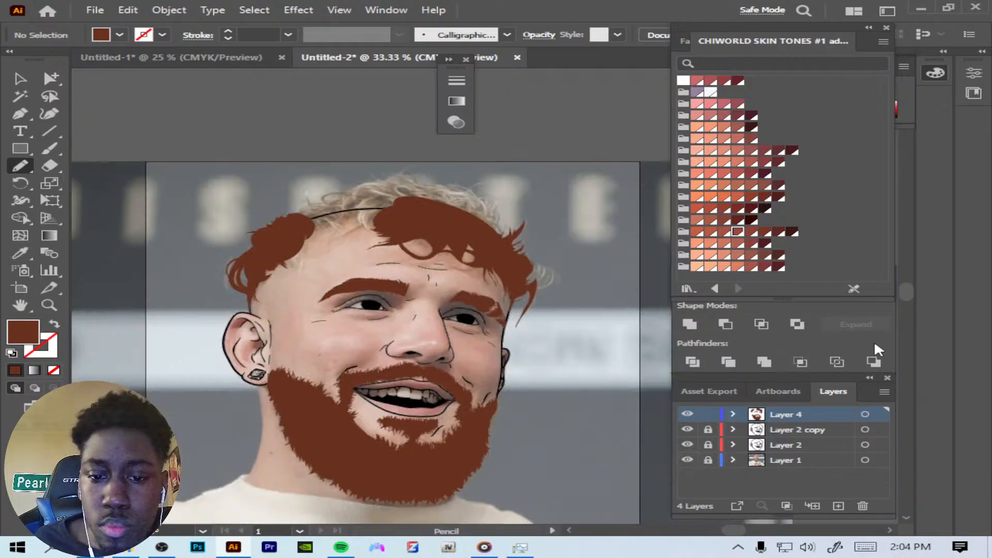
# Step: Draw the curly, spiky hair that joins the fringe to the left side hair, following the photo
pyautogui.moveTo(906, 295); pyautogui.dragTo(907, 290)
pyautogui.hotkey('ctrl', '+')
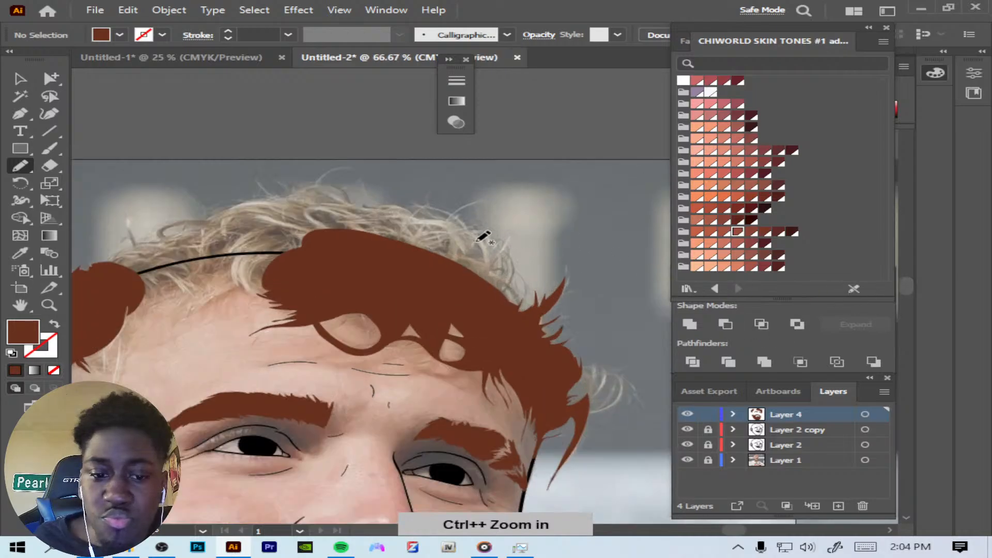
pyautogui.moveTo(254, 275)
pyautogui.mouseDown()
pyautogui.moveTo(278, 295)
pyautogui.moveTo(245, 294)
pyautogui.moveTo(229, 269)
pyautogui.moveTo(233, 250)
pyautogui.moveTo(222, 270)
pyautogui.moveTo(225, 250)
pyautogui.moveTo(264, 224)
pyautogui.moveTo(311, 242)
pyautogui.moveTo(290, 257)
pyautogui.mouseUp()
pyautogui.moveTo(241, 286)
pyautogui.mouseDown()
pyautogui.moveTo(188, 315)
pyautogui.moveTo(165, 342)
pyautogui.moveTo(195, 304)
pyautogui.moveTo(172, 323)
pyautogui.moveTo(187, 296)
pyautogui.moveTo(236, 260)
pyautogui.moveTo(185, 297)
pyautogui.moveTo(168, 279)
pyautogui.moveTo(159, 300)
pyautogui.moveTo(125, 321)
pyautogui.moveTo(126, 298)
pyautogui.moveTo(101, 281)
pyautogui.moveTo(109, 261)
pyautogui.mouseUp()
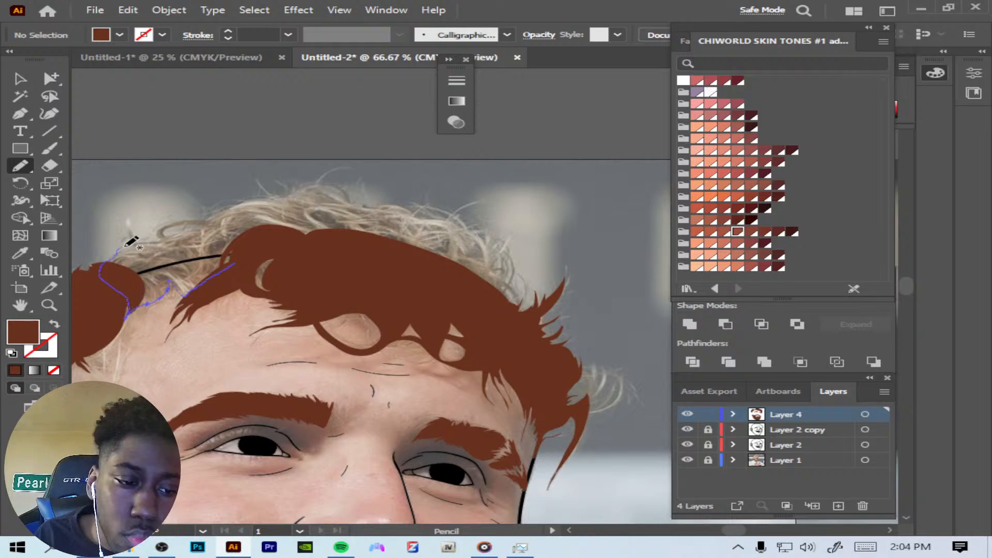
pyautogui.moveTo(127, 224)
pyautogui.mouseDown()
pyautogui.moveTo(130, 235)
pyautogui.moveTo(235, 260)
pyautogui.mouseUp()
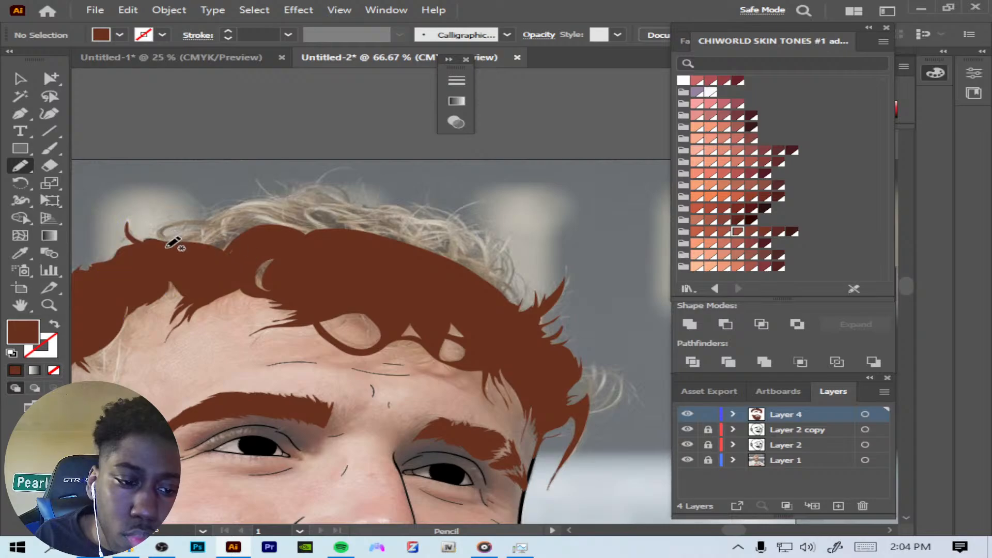
pyautogui.moveTo(165, 248)
pyautogui.mouseDown()
pyautogui.moveTo(155, 242)
pyautogui.moveTo(190, 219)
pyautogui.moveTo(228, 220)
pyautogui.moveTo(173, 226)
pyautogui.moveTo(215, 215)
pyautogui.moveTo(254, 226)
pyautogui.moveTo(222, 262)
pyautogui.mouseUp()
# Step: Fill the crown of the head up to the photo's hair outline, with curls and small flyaway strands along the edge
pyautogui.moveTo(201, 225)
pyautogui.mouseDown()
pyautogui.moveTo(255, 188)
pyautogui.moveTo(293, 192)
pyautogui.moveTo(289, 185)
pyautogui.moveTo(341, 167)
pyautogui.moveTo(333, 177)
pyautogui.moveTo(380, 204)
pyautogui.moveTo(326, 247)
pyautogui.moveTo(369, 244)
pyautogui.mouseUp()
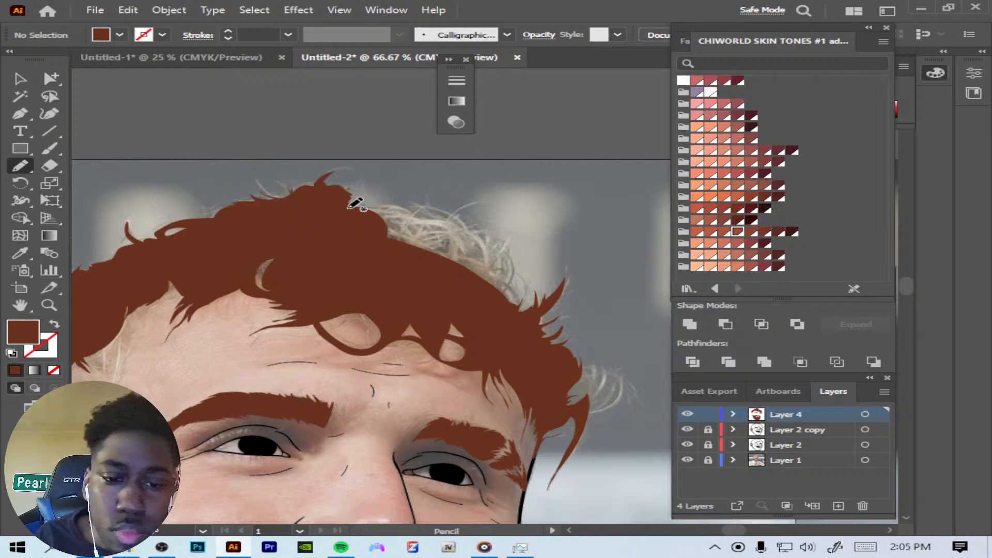
pyautogui.moveTo(343, 210)
pyautogui.mouseDown()
pyautogui.moveTo(391, 204)
pyautogui.moveTo(416, 214)
pyautogui.moveTo(415, 204)
pyautogui.moveTo(473, 233)
pyautogui.mouseUp()
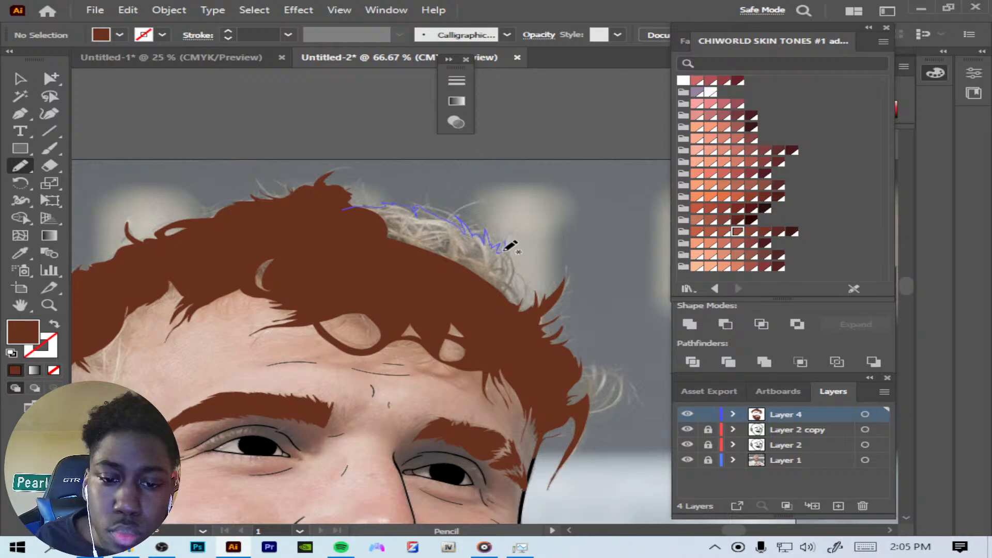
pyautogui.moveTo(505, 251)
pyautogui.mouseDown()
pyautogui.moveTo(388, 255)
pyautogui.moveTo(356, 225)
pyautogui.mouseUp()
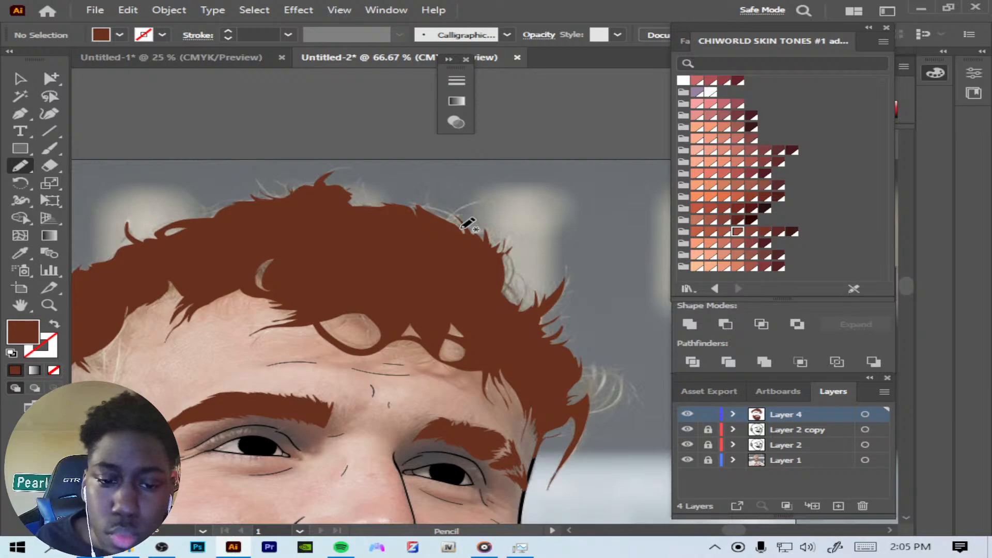
pyautogui.moveTo(502, 255)
pyautogui.mouseDown()
pyautogui.moveTo(507, 279)
pyautogui.moveTo(508, 256)
pyautogui.moveTo(515, 277)
pyautogui.moveTo(493, 306)
pyautogui.moveTo(503, 283)
pyautogui.moveTo(514, 315)
pyautogui.moveTo(522, 278)
pyautogui.mouseUp()
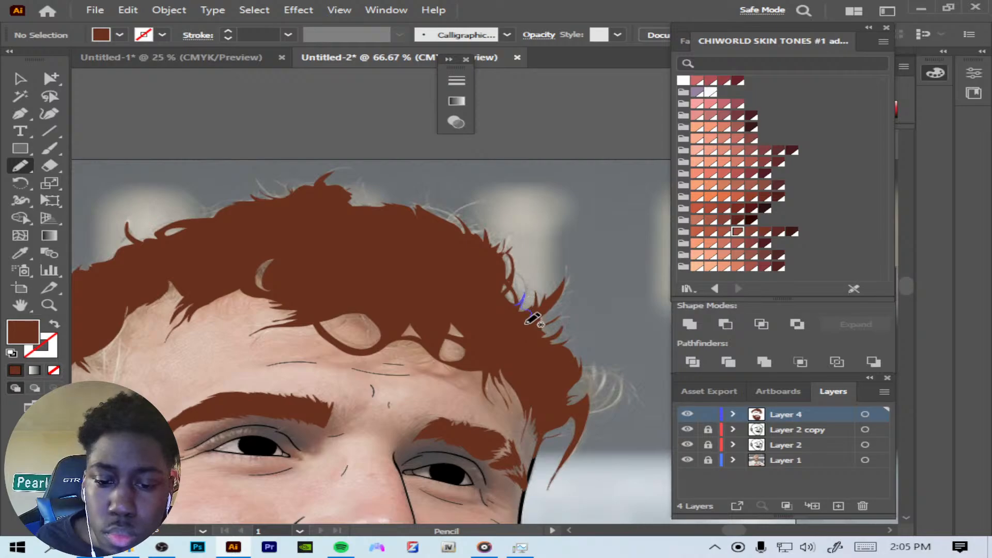
# Step: Hide the reference photo and select all the hair, eyebrow, moustache and beard shapes
pyautogui.hotkey('ctrl', '-')
pyautogui.hotkey('ctrl', '-')
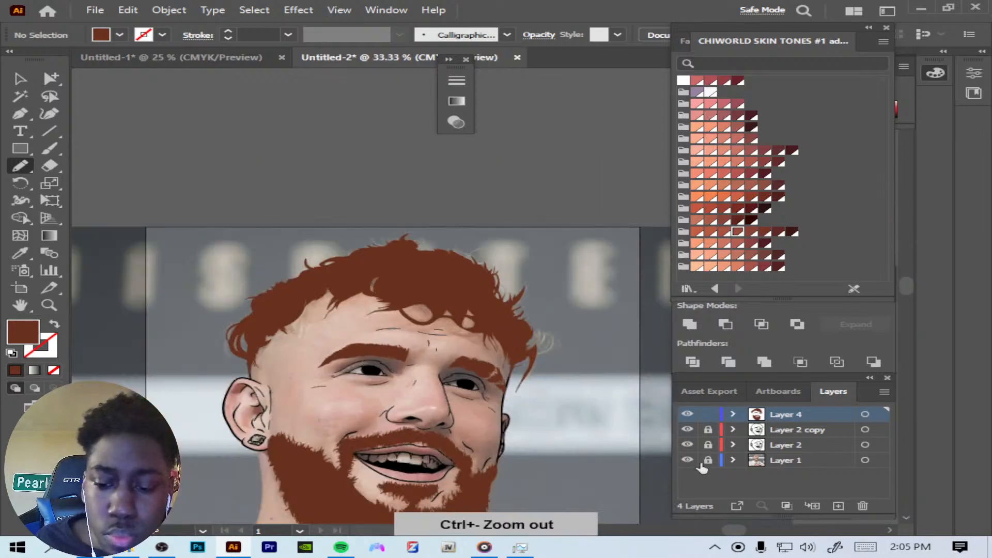
pyautogui.click(688, 460)
pyautogui.moveTo(905, 287); pyautogui.dragTo(904, 298)
pyautogui.click(21, 80)
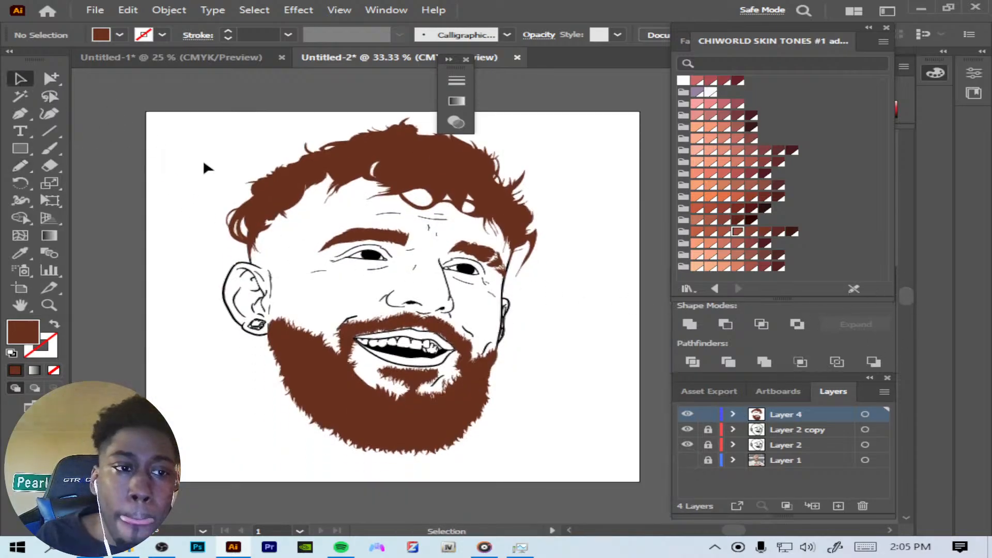
pyautogui.moveTo(428, 325); pyautogui.dragTo(576, 499)
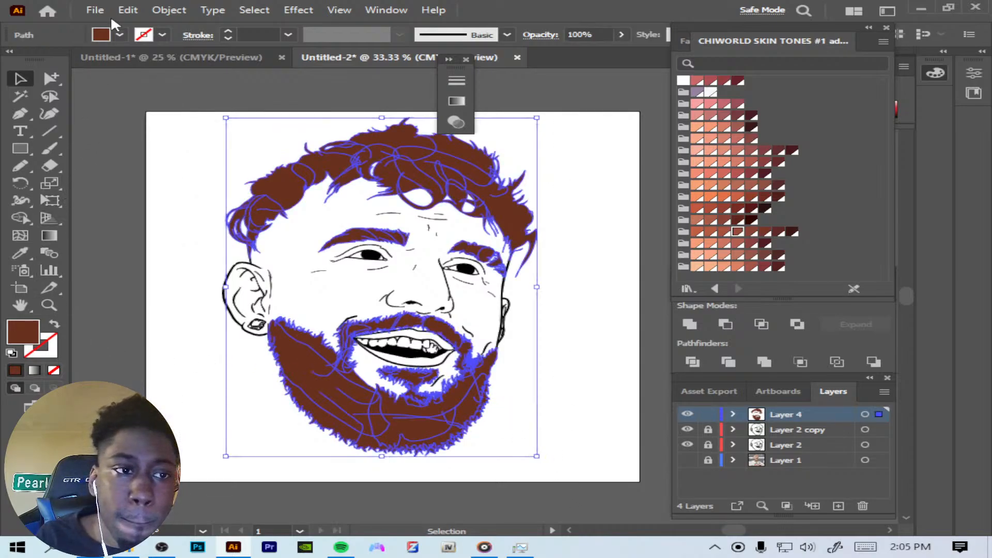
pyautogui.click(128, 11)
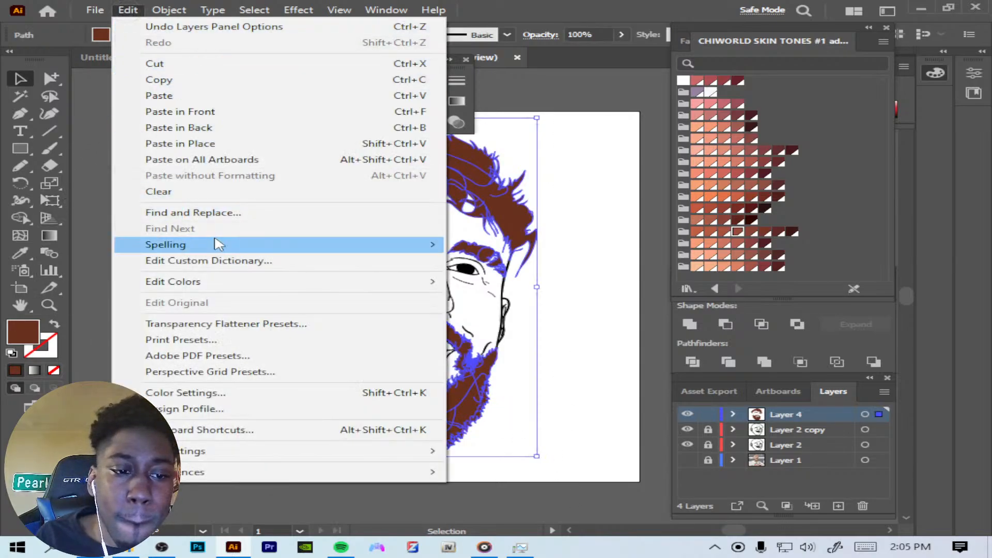
pyautogui.moveTo(277, 283)
pyautogui.click(460, 283)
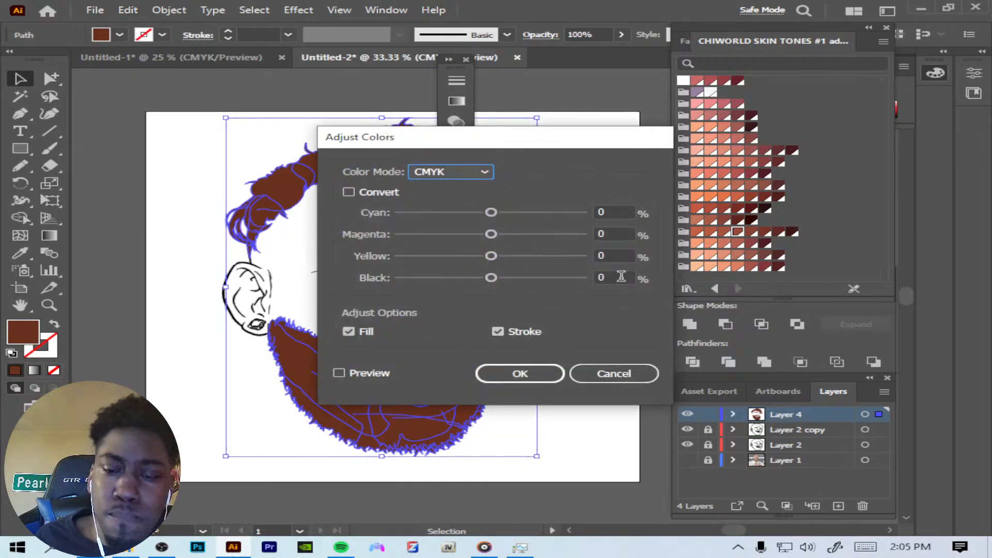
pyautogui.click(614, 374)
# Step: Darken the selected hair shapes with Adjust Color Balance, previewing Magenta 30%, Yellow 81% and Black 23%, and deselect them
pyautogui.click(136, 10)
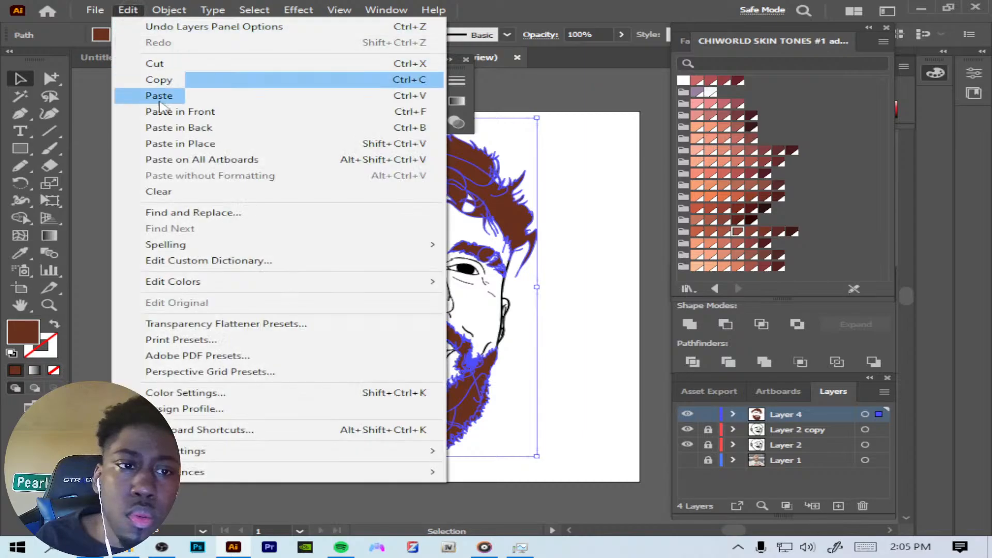
pyautogui.moveTo(426, 291)
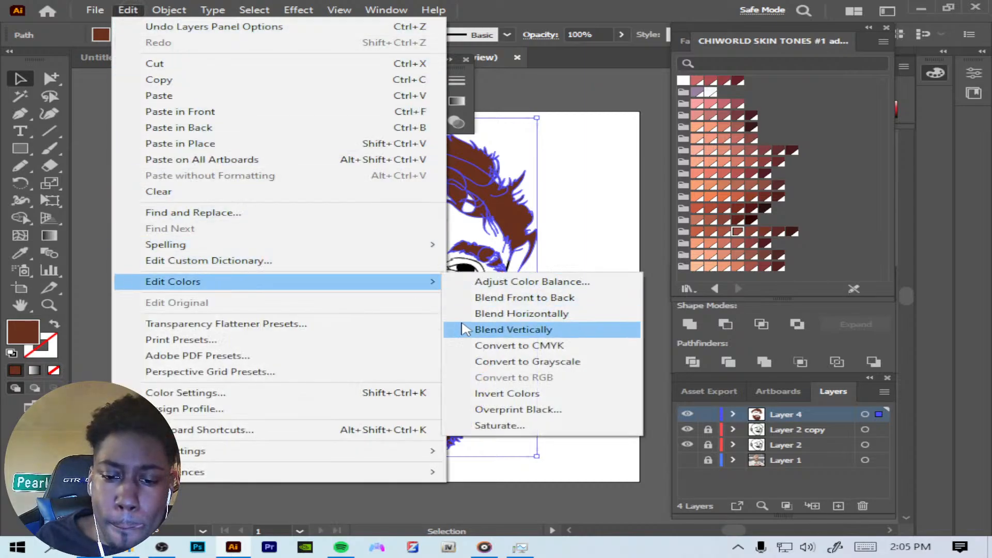
pyautogui.click(491, 283)
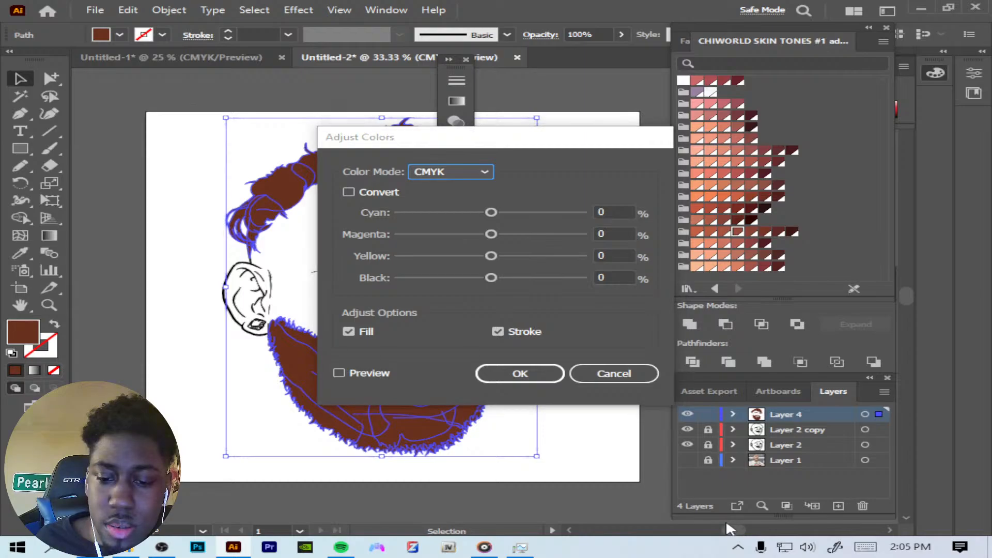
pyautogui.moveTo(534, 146); pyautogui.dragTo(776, 127)
pyautogui.click(725, 258)
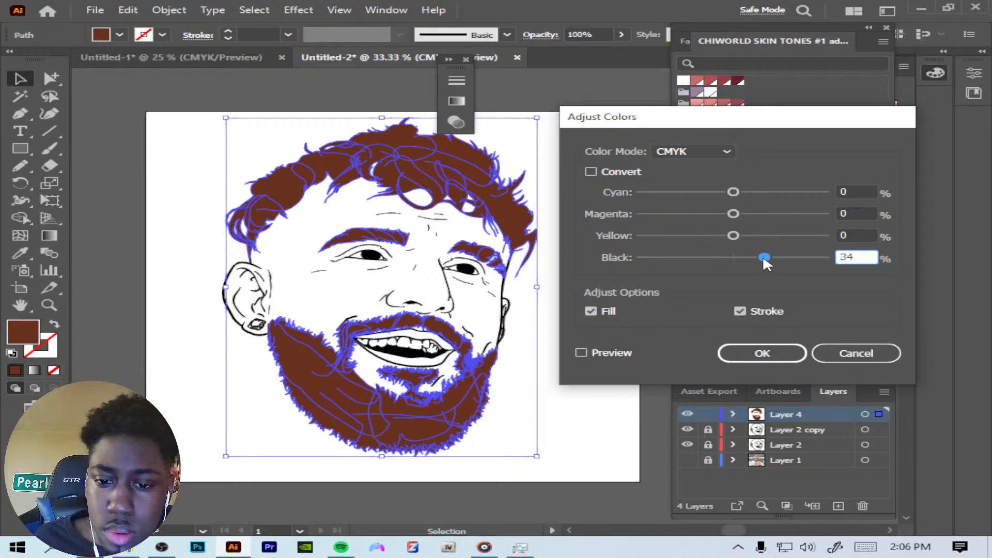
pyautogui.moveTo(764, 256); pyautogui.dragTo(775, 257)
pyautogui.click(599, 351)
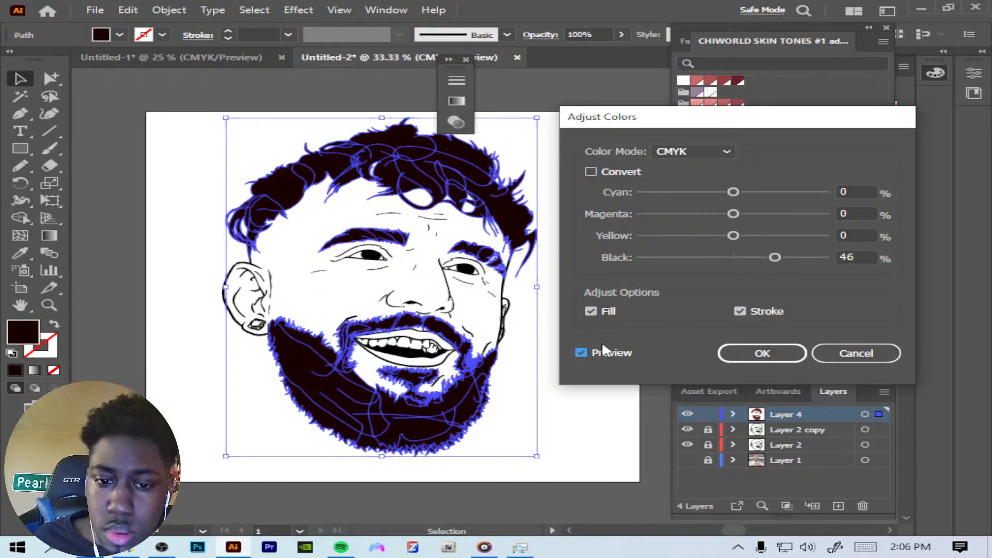
pyautogui.moveTo(768, 257); pyautogui.dragTo(693, 238)
pyautogui.moveTo(778, 233); pyautogui.dragTo(806, 234)
pyautogui.moveTo(733, 214); pyautogui.dragTo(761, 214)
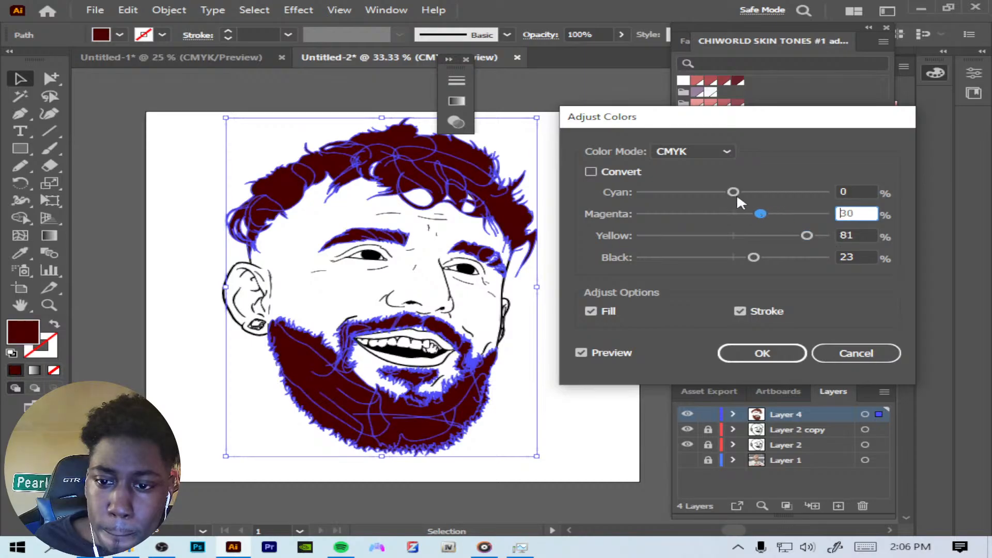
pyautogui.click(766, 352)
pyautogui.click(589, 295)
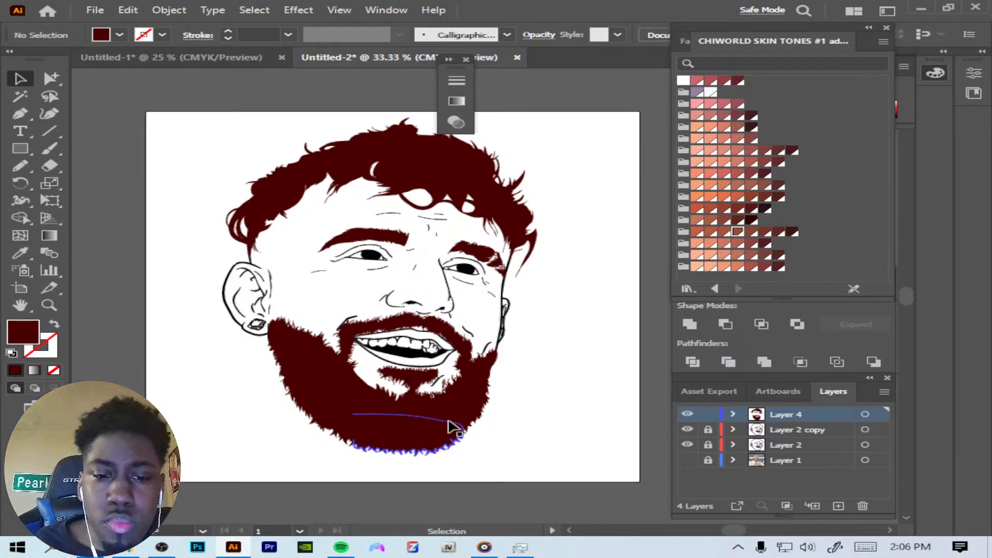
# Step: Show the reference photo and draw thin hanging strands with the Pencil tool along the left hairline
pyautogui.click(687, 460)
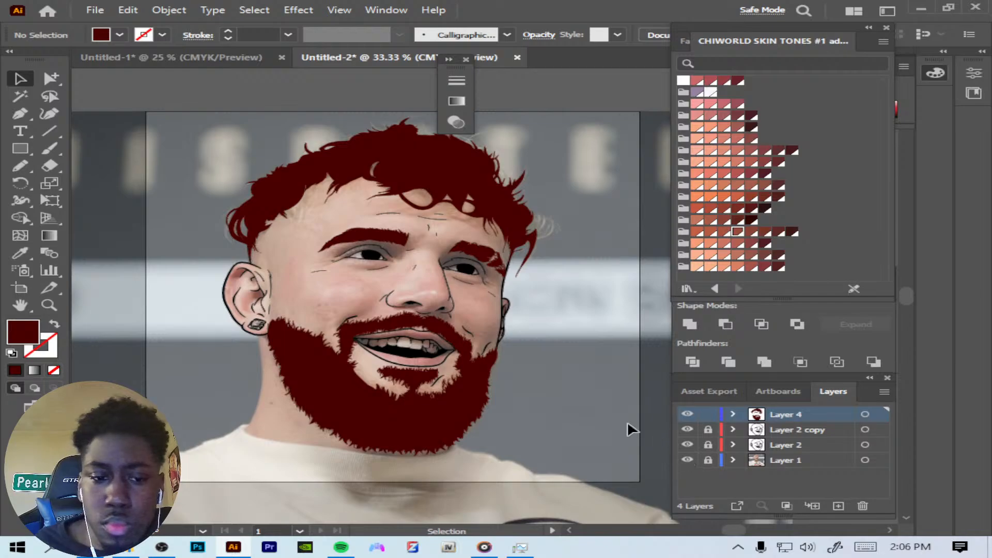
pyautogui.hotkey('ctrl', '+')
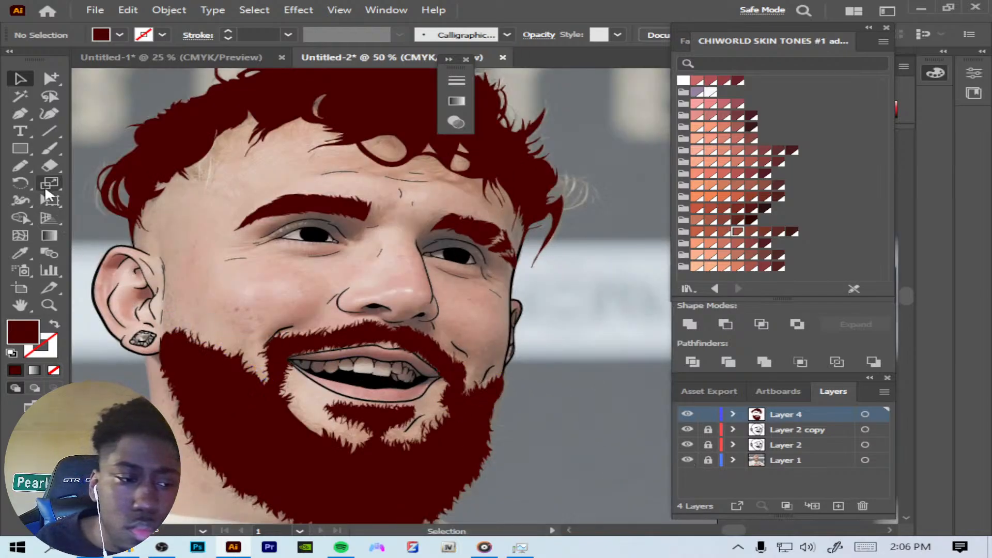
pyautogui.click(19, 166)
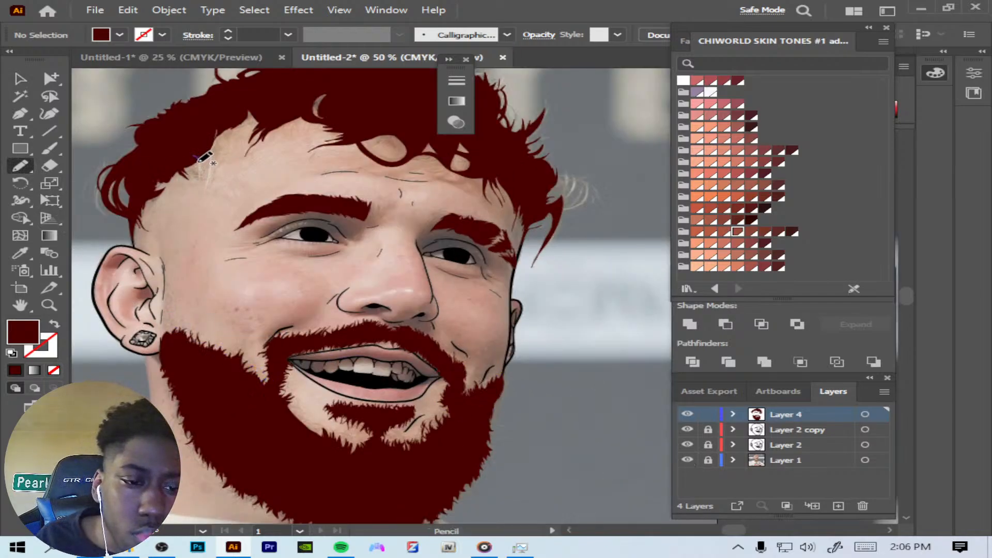
pyautogui.moveTo(201, 162); pyautogui.dragTo(220, 139)
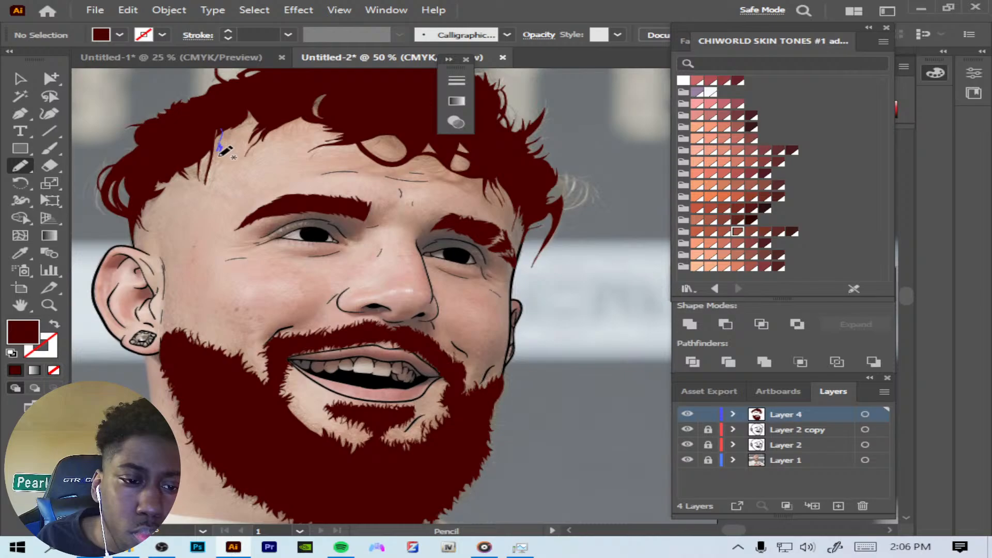
pyautogui.moveTo(227, 151)
pyautogui.mouseDown()
pyautogui.moveTo(239, 113)
pyautogui.moveTo(215, 141)
pyautogui.moveTo(244, 113)
pyautogui.mouseUp()
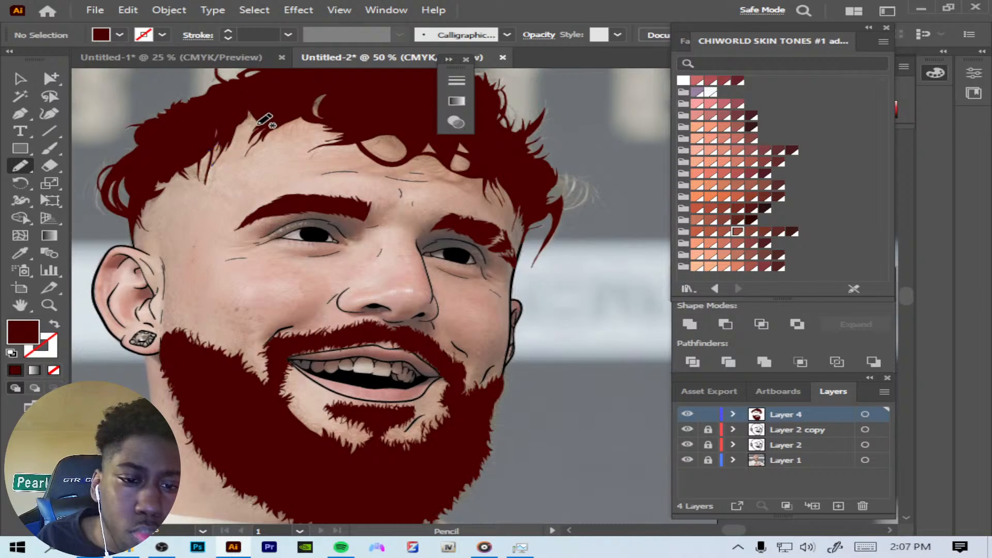
# Step: Fill the small gap in the fringe and add a thin strand inside the forehead curl with the Pencil tool
pyautogui.moveTo(313, 104)
pyautogui.mouseDown()
pyautogui.moveTo(330, 116)
pyautogui.moveTo(328, 87)
pyautogui.mouseUp()
pyautogui.moveTo(384, 129)
pyautogui.mouseDown()
pyautogui.moveTo(398, 162)
pyautogui.moveTo(386, 131)
pyautogui.mouseUp()
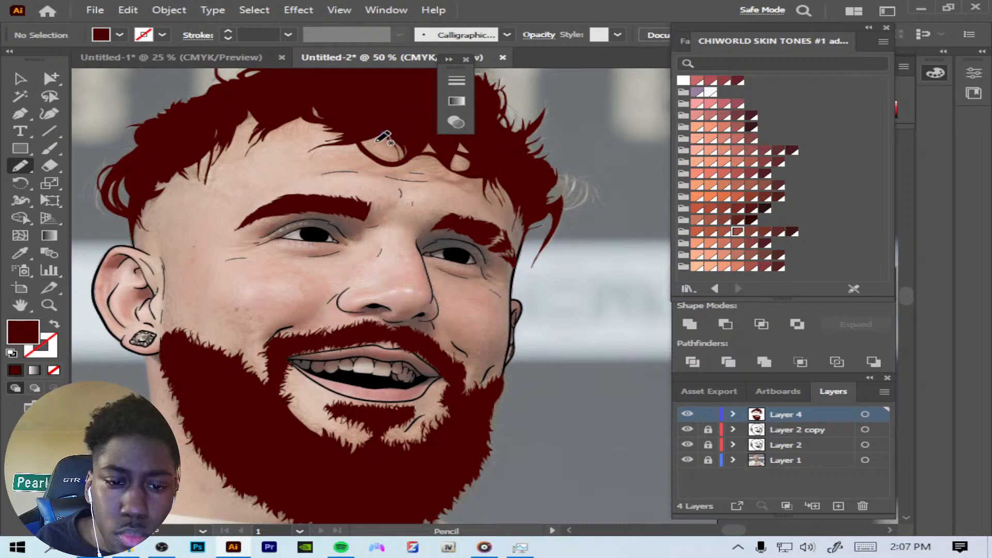
pyautogui.moveTo(371, 147); pyautogui.dragTo(393, 132)
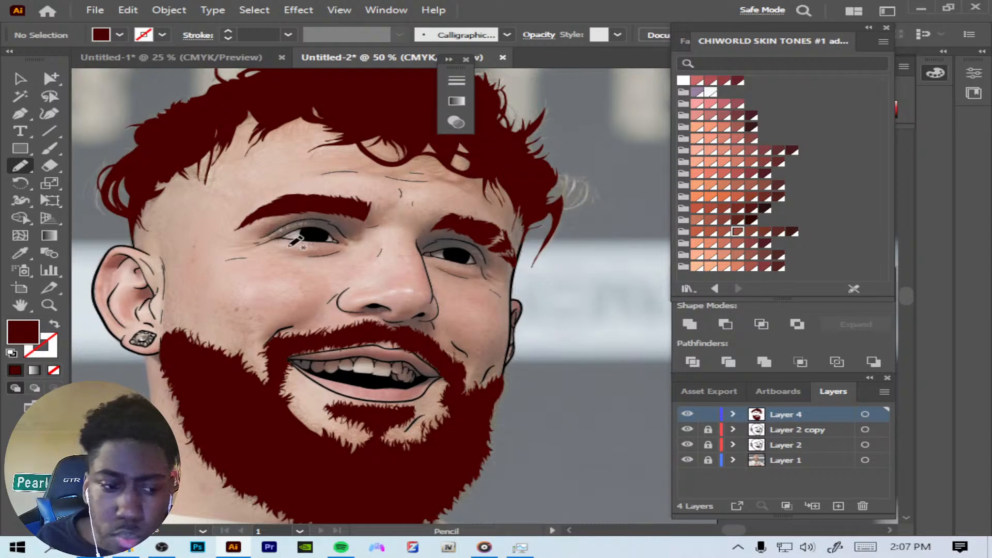
# Step: Paint thin curved flyaway strands beside the right temple using the Paintbrush with a dark red 1 pt stroke and no fill
pyautogui.click(55, 324)
pyautogui.click(52, 340)
pyautogui.click(49, 148)
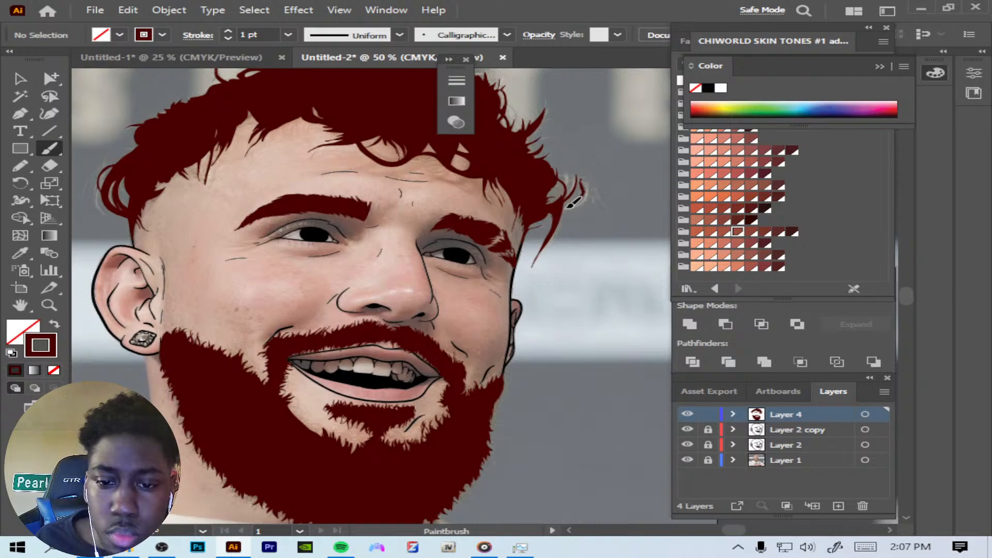
pyautogui.hotkey('ctrl', 'z')
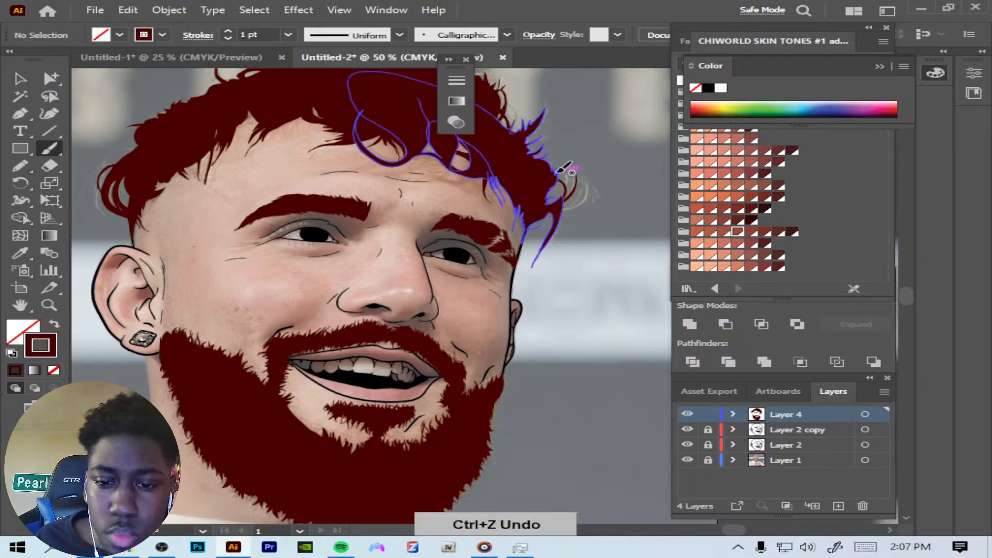
pyautogui.hotkey('ctrl', 'z')
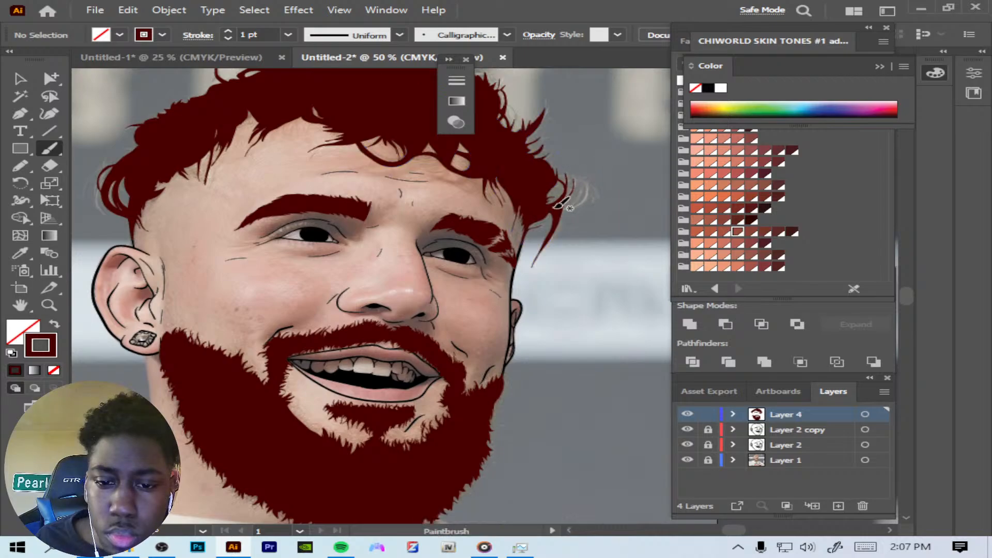
pyautogui.moveTo(568, 175); pyautogui.dragTo(545, 169)
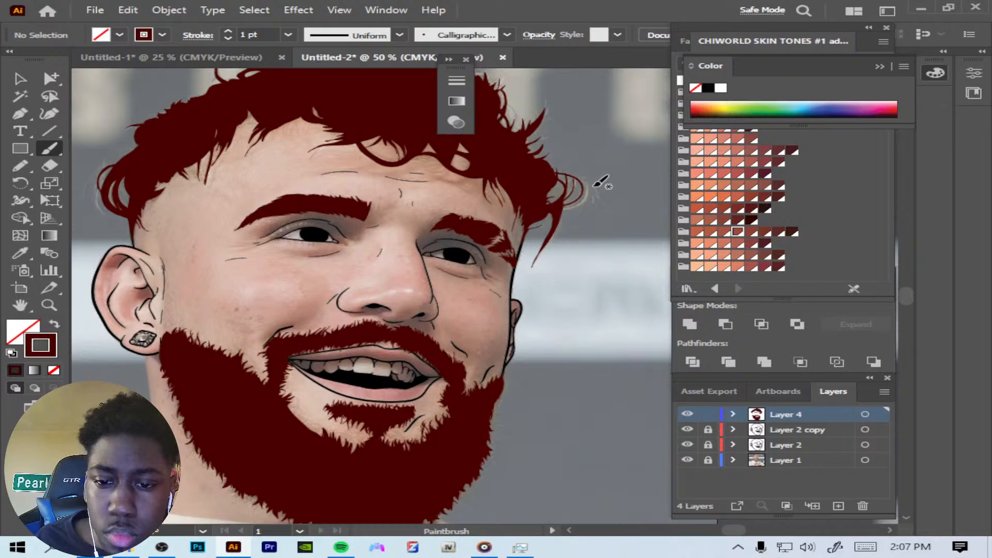
pyautogui.moveTo(561, 214); pyautogui.dragTo(556, 212)
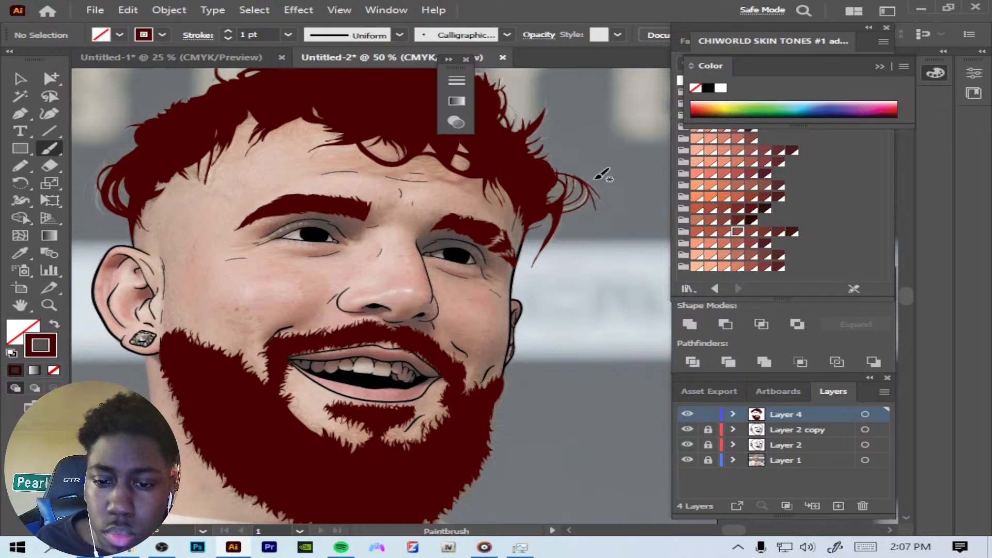
pyautogui.hotkey('ctrl', 'z')
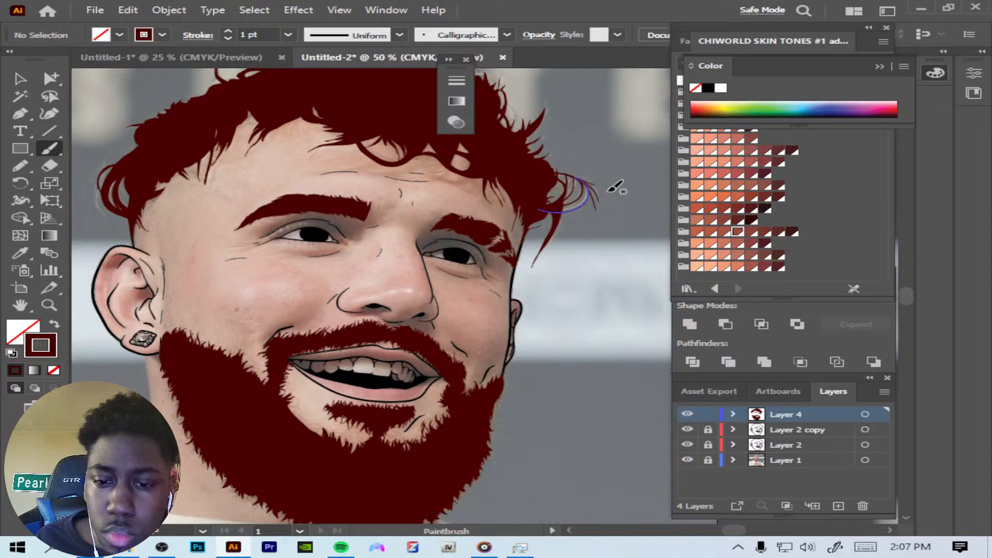
pyautogui.hotkey('ctrl', 'z')
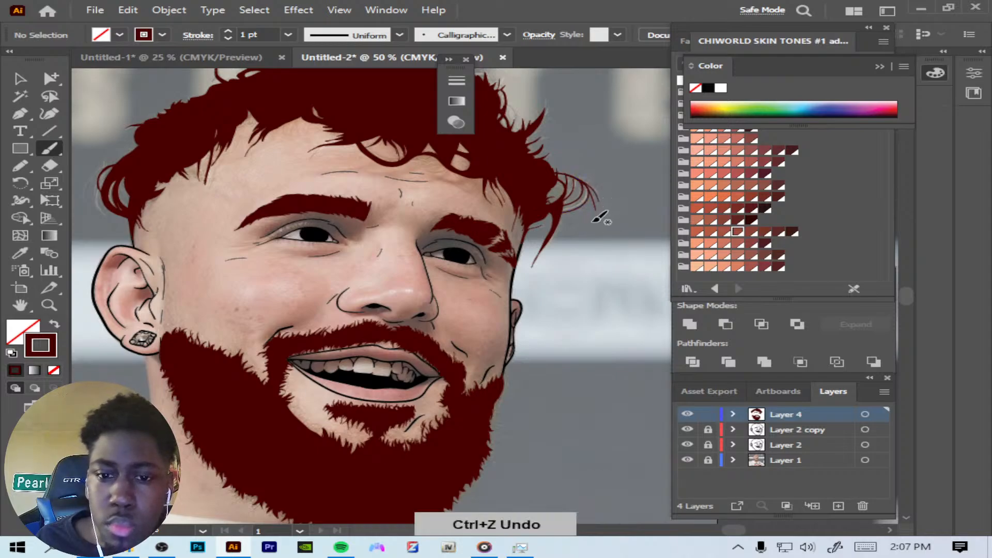
# Step: Brush more thin flyaway strands along both sides of the hair and over the crown, following the photo
pyautogui.moveTo(538, 127); pyautogui.dragTo(541, 123)
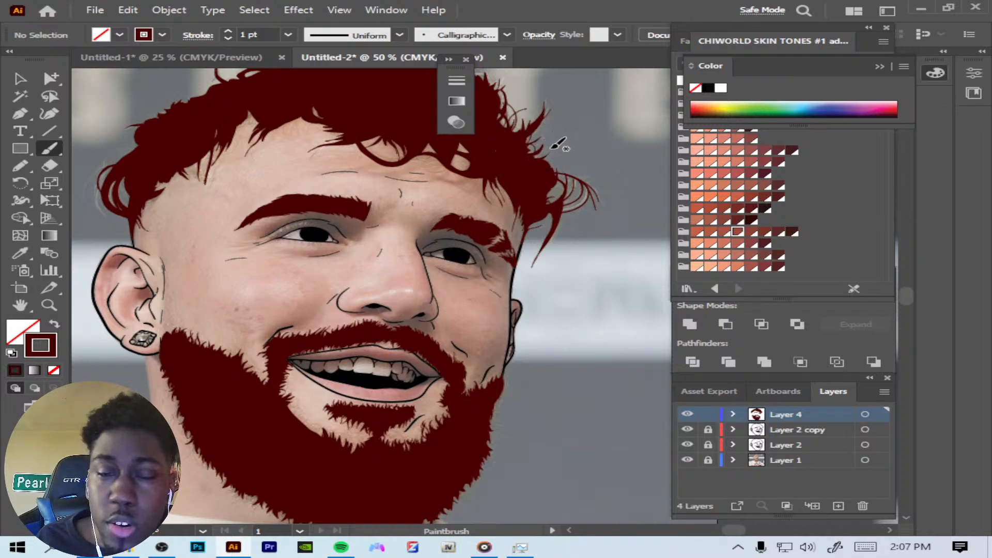
pyautogui.hotkey('ctrl', 'z')
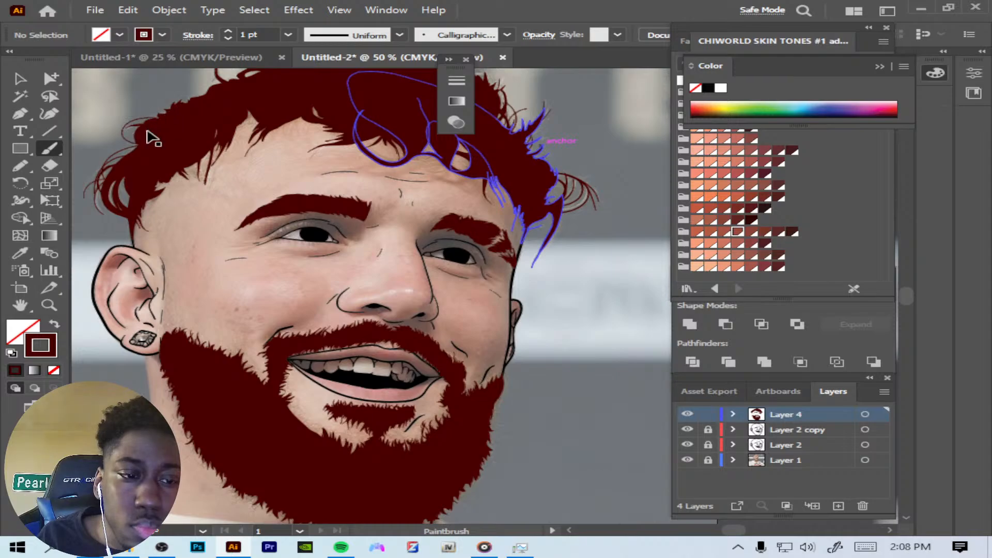
pyautogui.hotkey('ctrl', 'z')
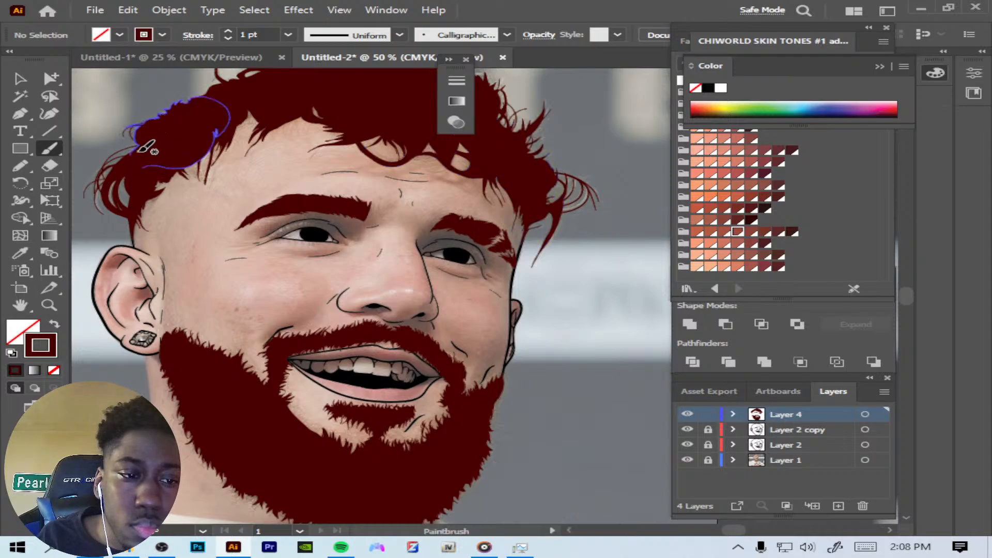
pyautogui.hotkey('ctrl', 'z')
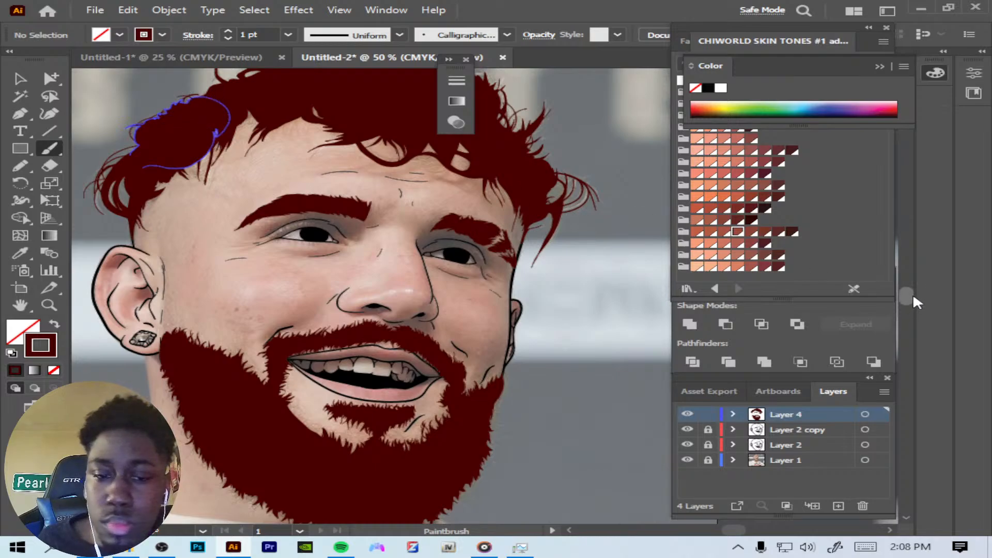
pyautogui.moveTo(912, 295); pyautogui.dragTo(915, 289)
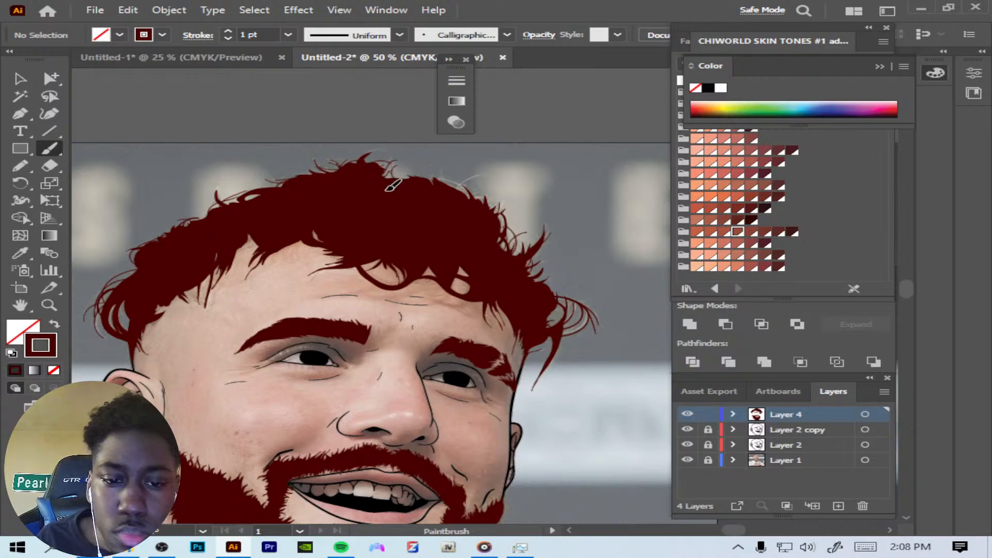
pyautogui.moveTo(400, 171)
pyautogui.mouseDown()
pyautogui.moveTo(504, 181)
pyautogui.moveTo(442, 193)
pyautogui.moveTo(443, 173)
pyautogui.moveTo(468, 178)
pyautogui.moveTo(443, 170)
pyautogui.moveTo(471, 196)
pyautogui.mouseUp()
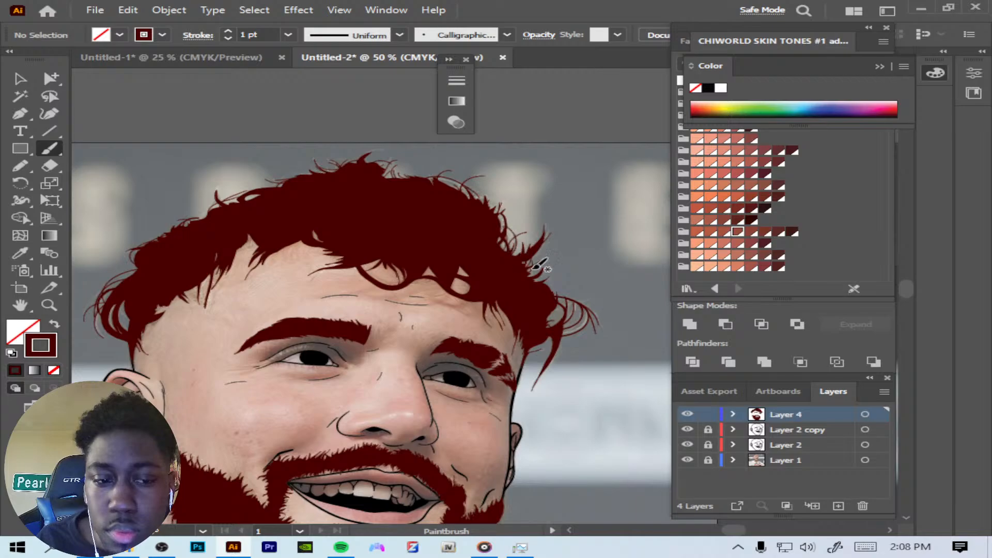
# Step: Hide the reference photo and brush fine 0.25 pt hairs along both outer sides of the beard
pyautogui.click(688, 459)
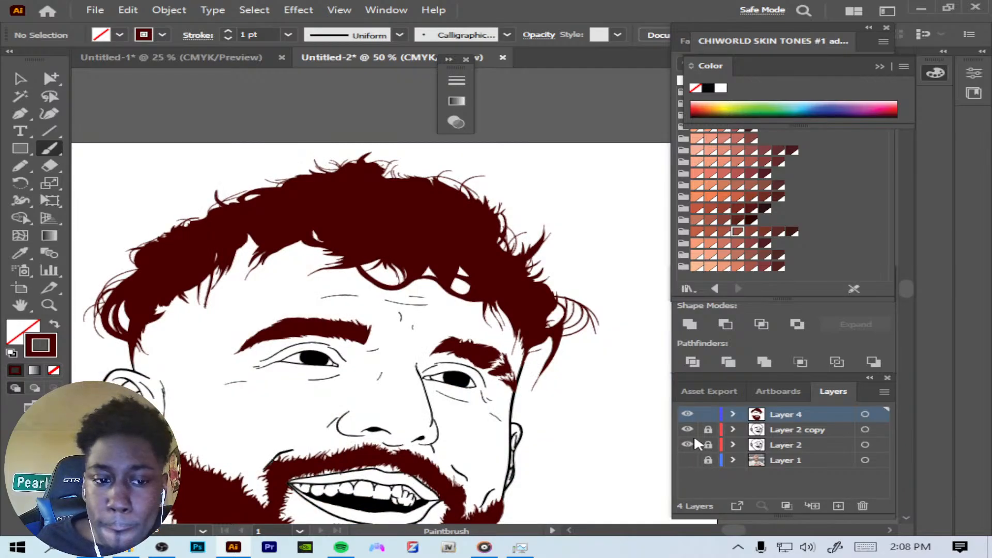
pyautogui.moveTo(907, 290); pyautogui.dragTo(895, 305)
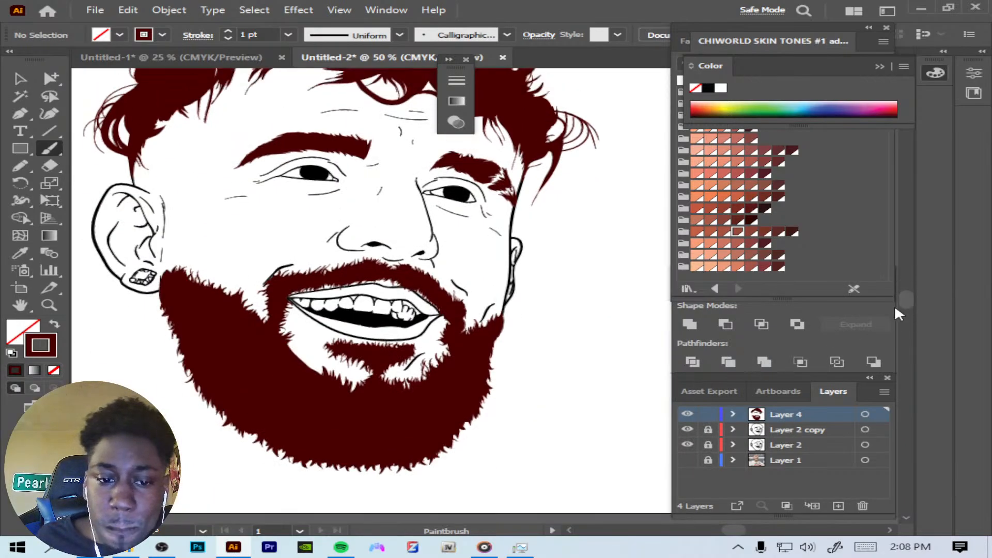
pyautogui.click(288, 35)
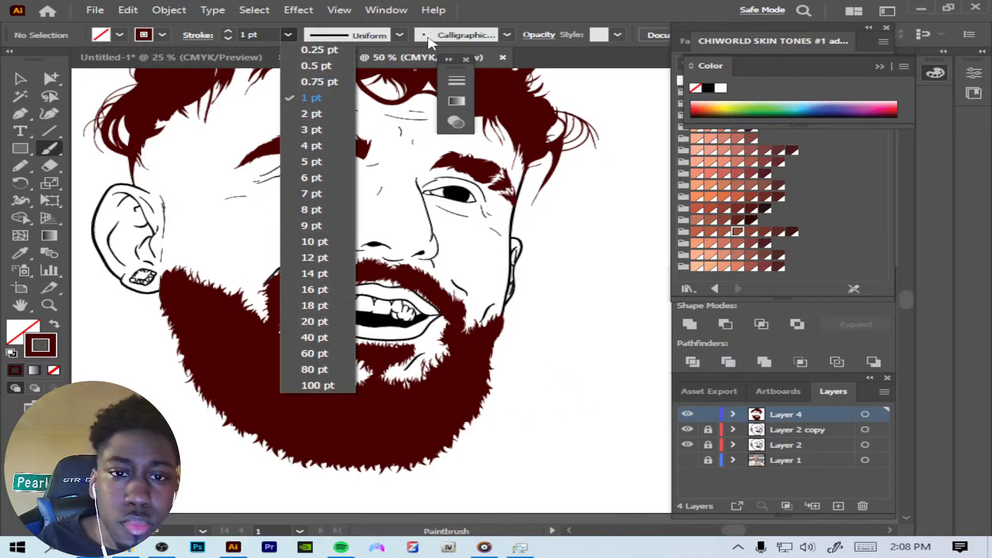
pyautogui.click(507, 34)
pyautogui.click(508, 35)
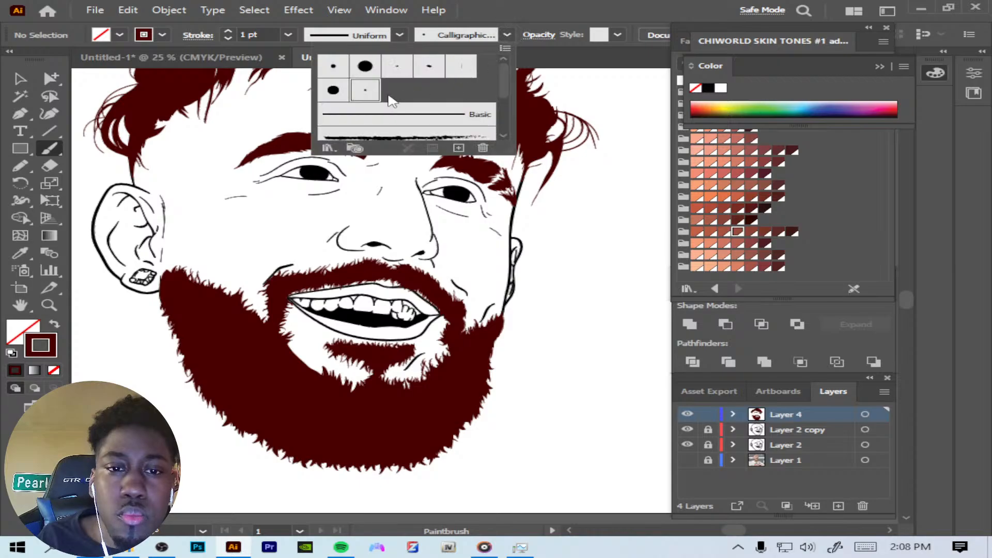
pyautogui.click(287, 32)
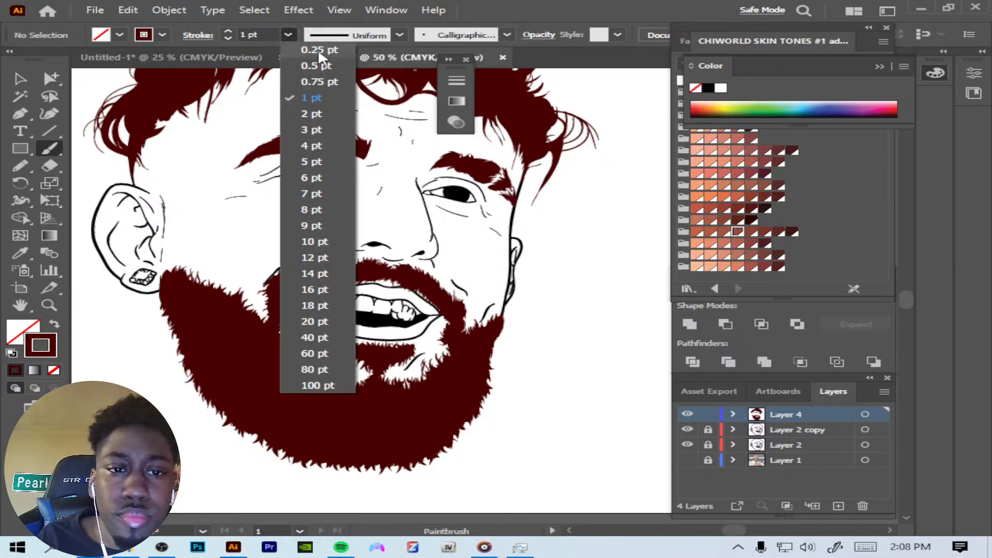
pyautogui.click(317, 48)
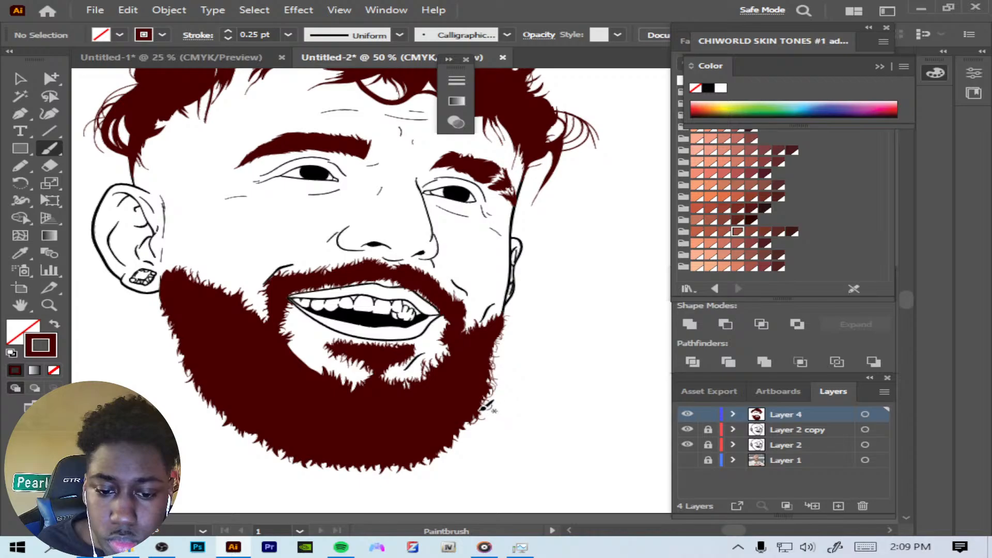
pyautogui.moveTo(471, 423); pyautogui.dragTo(468, 427)
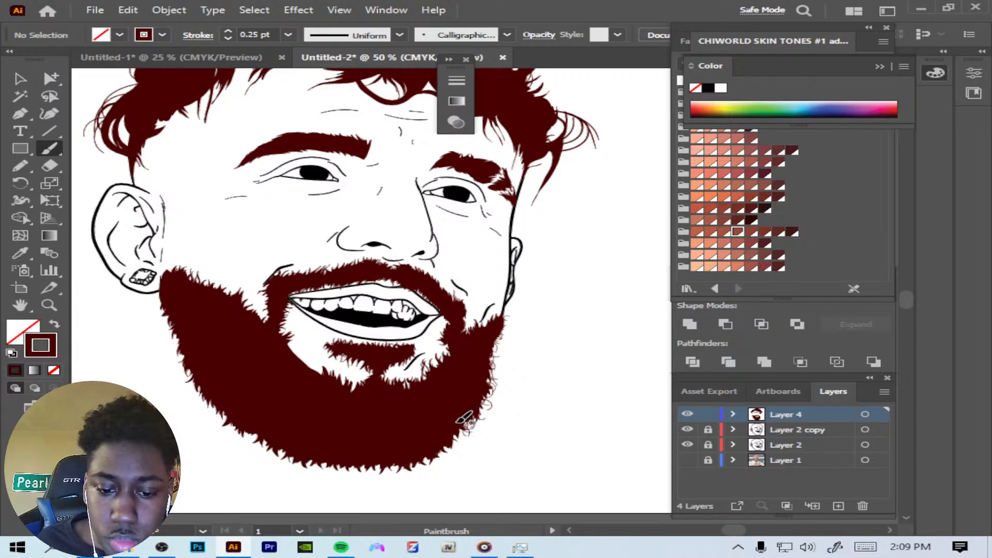
pyautogui.moveTo(456, 427)
pyautogui.mouseDown()
pyautogui.moveTo(449, 456)
pyautogui.moveTo(435, 447)
pyautogui.moveTo(452, 449)
pyautogui.moveTo(442, 451)
pyautogui.moveTo(450, 434)
pyautogui.moveTo(466, 436)
pyautogui.moveTo(449, 435)
pyautogui.moveTo(472, 439)
pyautogui.mouseUp()
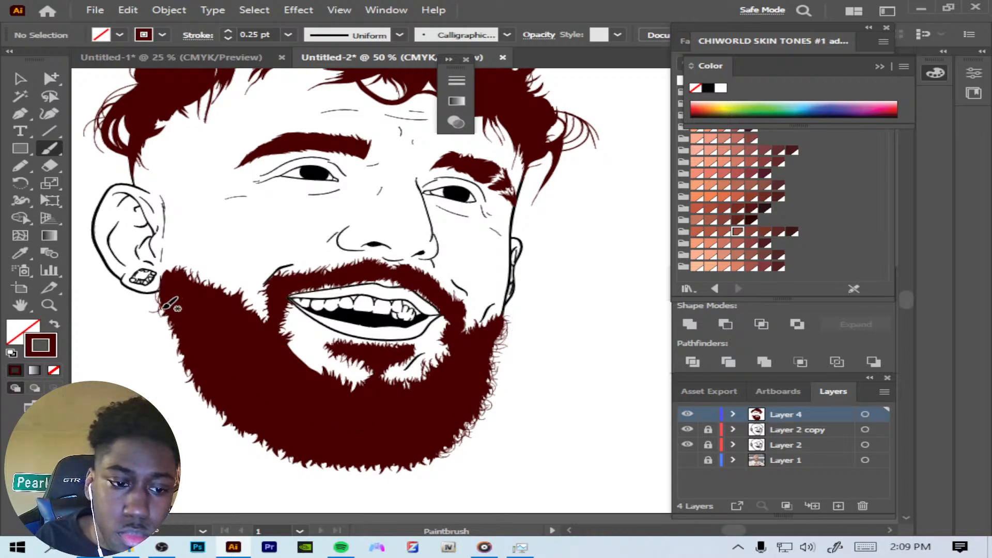
pyautogui.moveTo(172, 316); pyautogui.dragTo(173, 335)
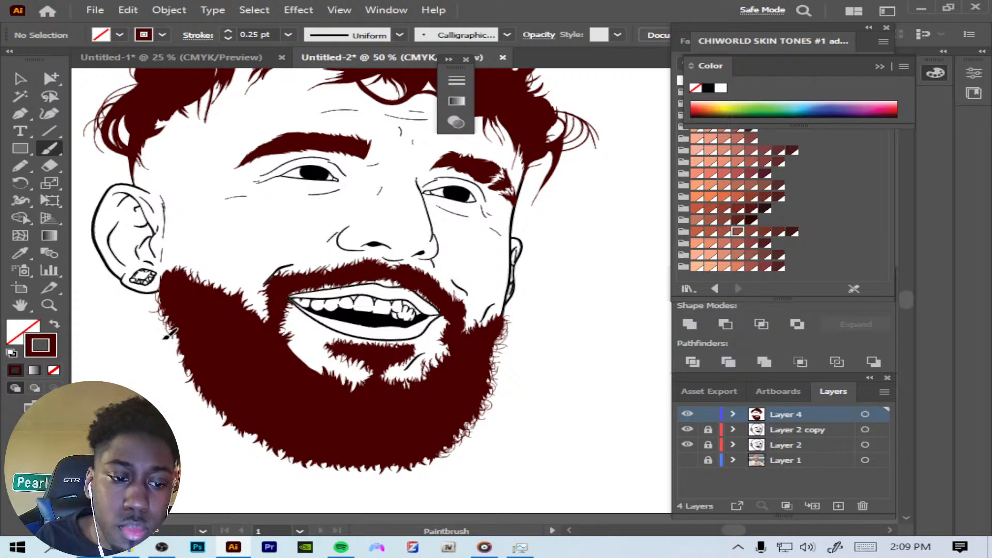
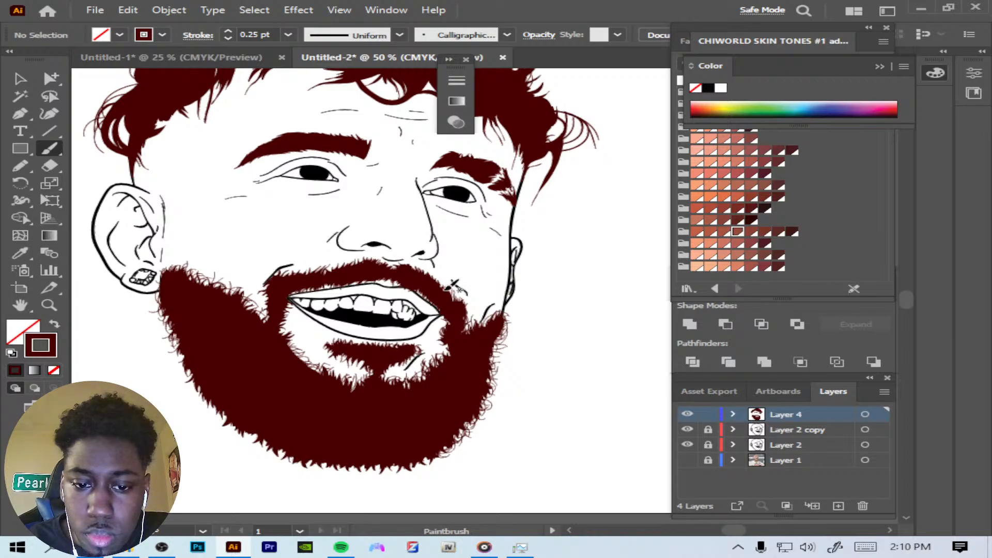
# Step: Brush fine hairs around the moustache, the inner beard edge and the patch below the lower lip
pyautogui.moveTo(452, 289); pyautogui.dragTo(457, 296)
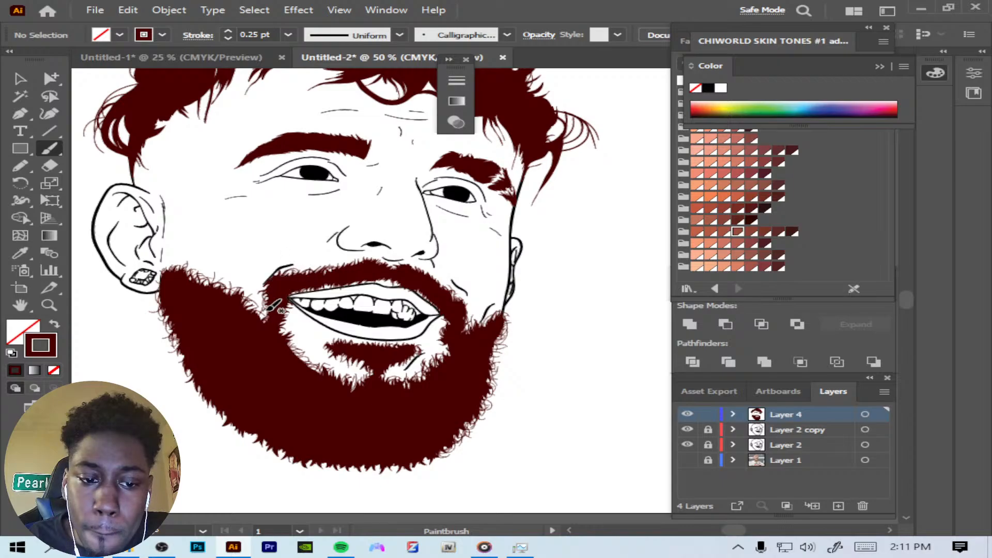
pyautogui.moveTo(293, 329)
pyautogui.mouseDown()
pyautogui.moveTo(301, 321)
pyautogui.moveTo(288, 346)
pyautogui.mouseUp()
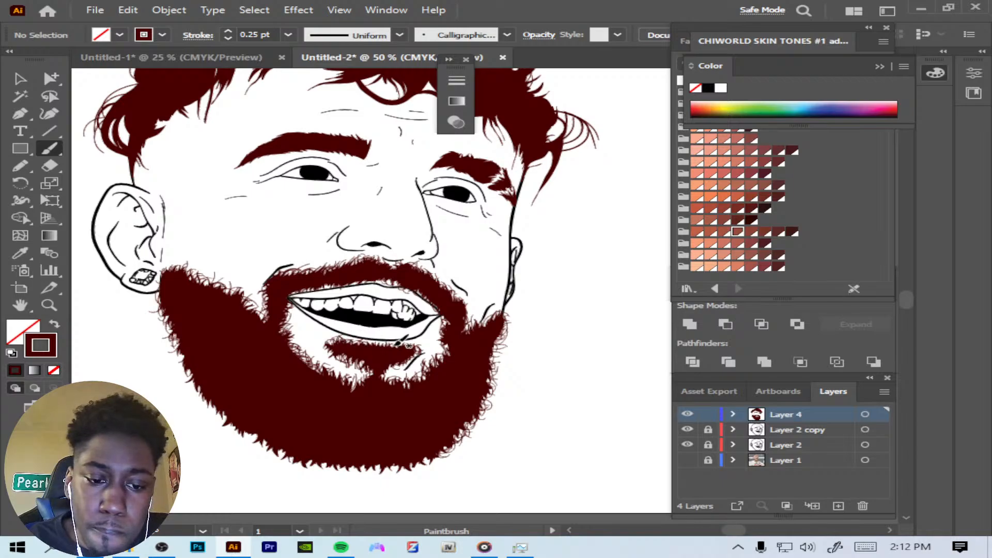
pyautogui.moveTo(399, 347)
pyautogui.mouseDown()
pyautogui.moveTo(415, 342)
pyautogui.moveTo(424, 354)
pyautogui.moveTo(394, 367)
pyautogui.mouseUp()
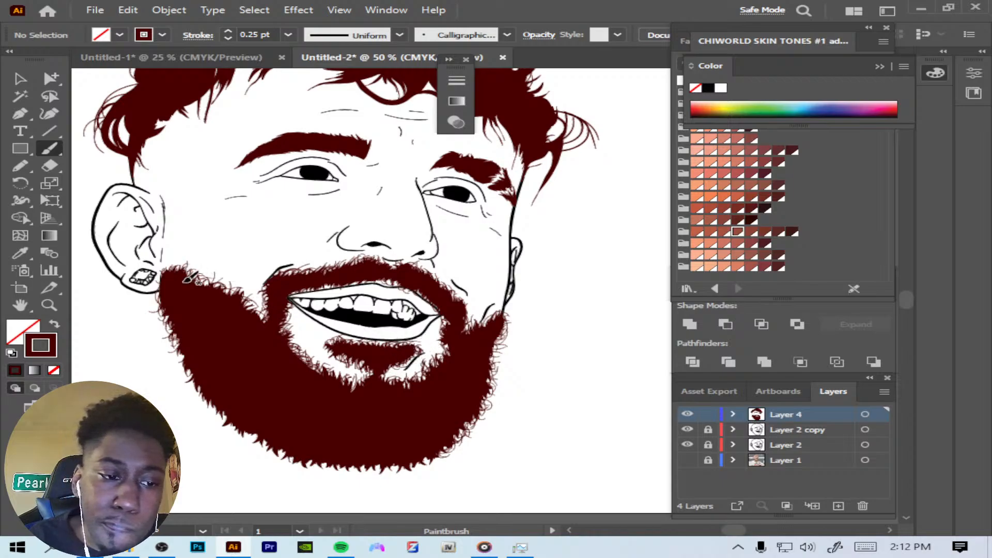
# Step: Brush short fading hairs at the sideburn beside the earring and along the left temple hairline, checking against the reference photo
pyautogui.click(688, 460)
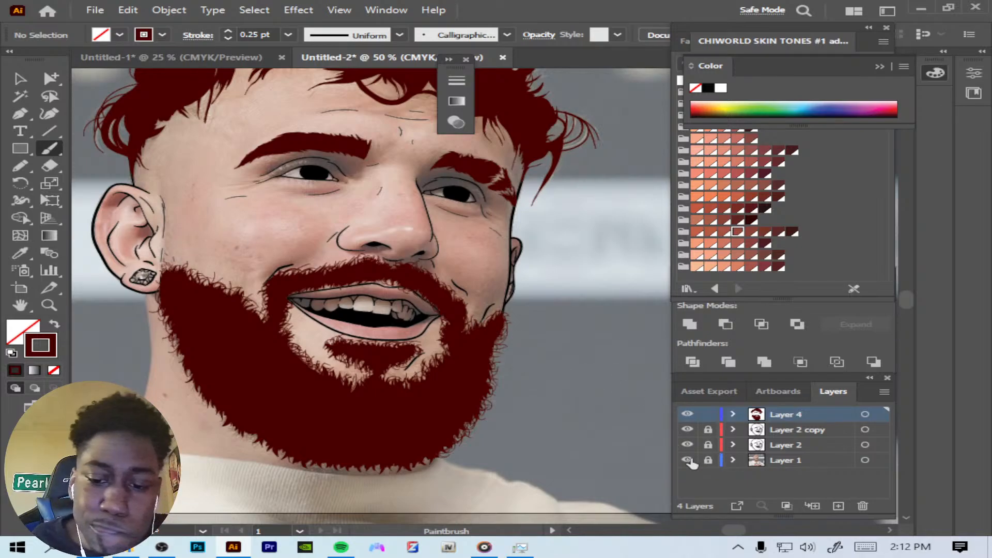
pyautogui.click(688, 460)
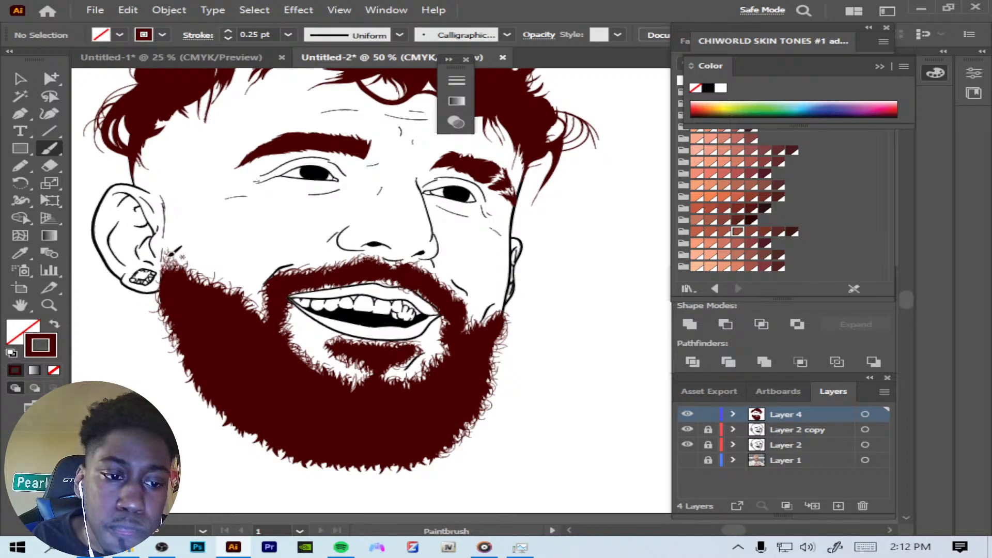
pyautogui.click(687, 460)
pyautogui.click(687, 460)
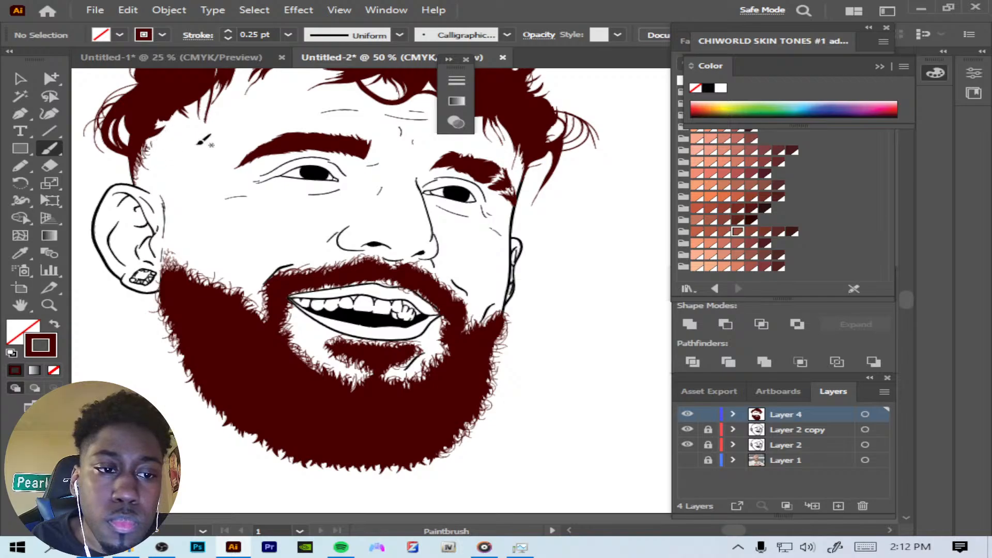
pyautogui.click(687, 460)
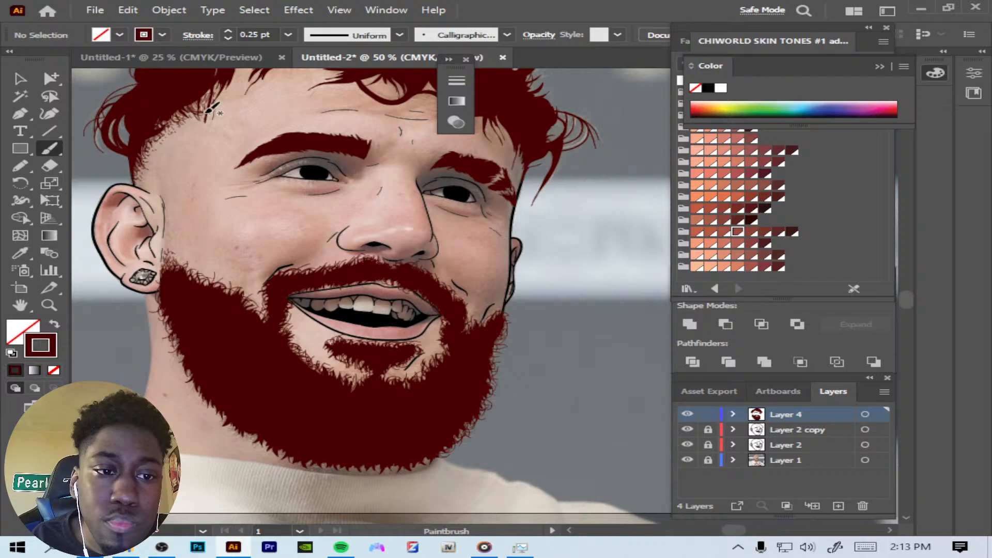
pyautogui.click(688, 460)
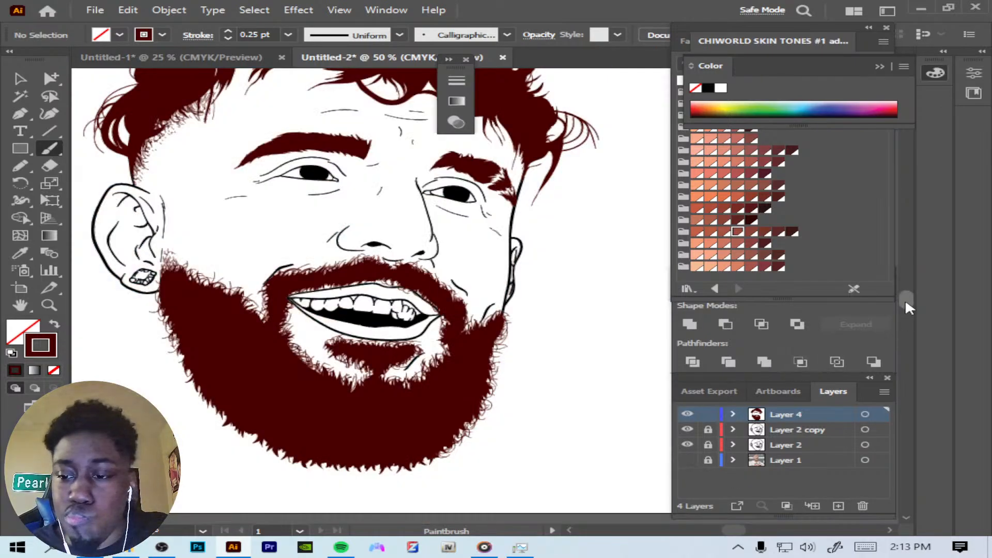
# Step: Brush fine 0.25 pt hairs at the inner ends of both eyebrows following the reference photo, and hide the photo
pyautogui.moveTo(906, 301); pyautogui.dragTo(907, 295)
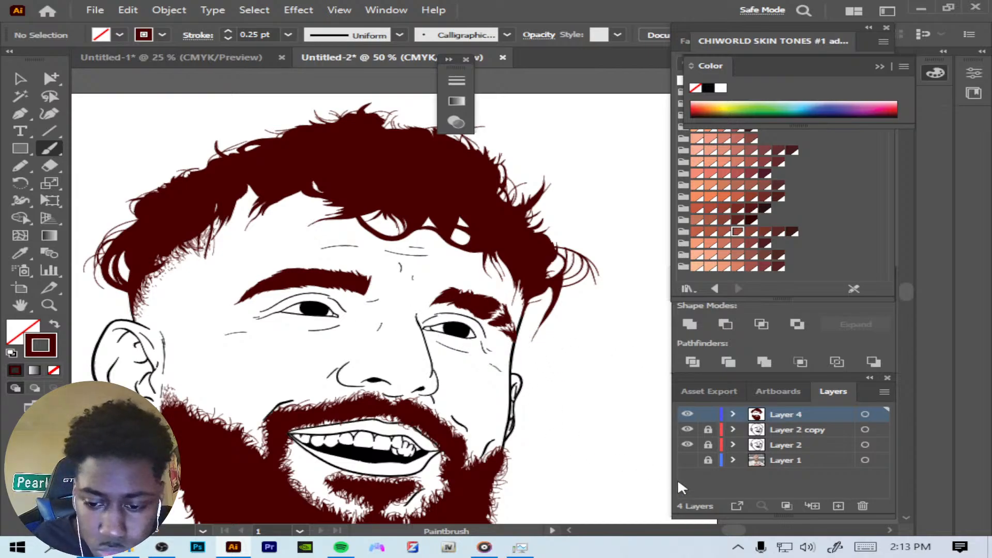
pyautogui.click(688, 460)
pyautogui.hotkey('ctrl', '+')
pyautogui.hotkey('ctrl', '+')
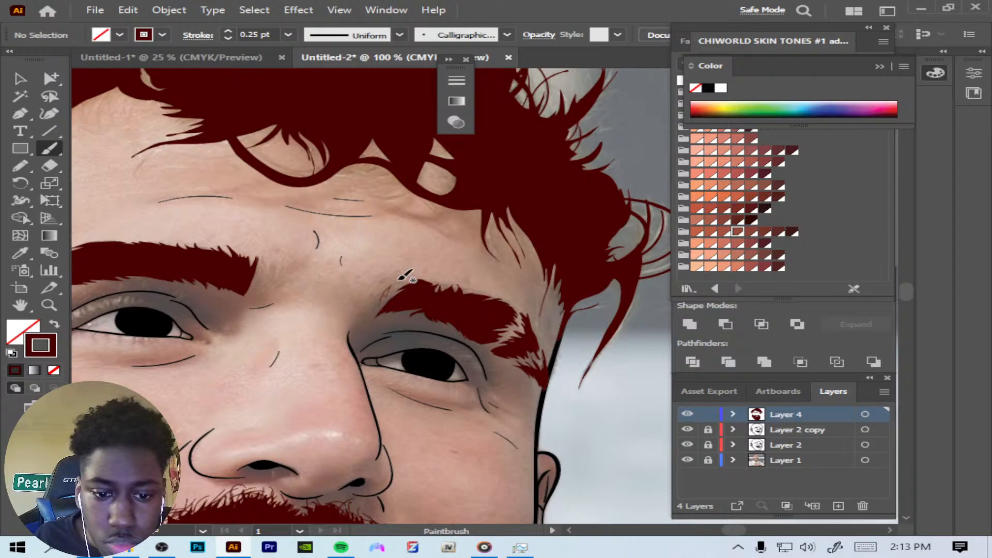
pyautogui.moveTo(398, 280)
pyautogui.mouseDown()
pyautogui.moveTo(388, 305)
pyautogui.moveTo(374, 308)
pyautogui.mouseUp()
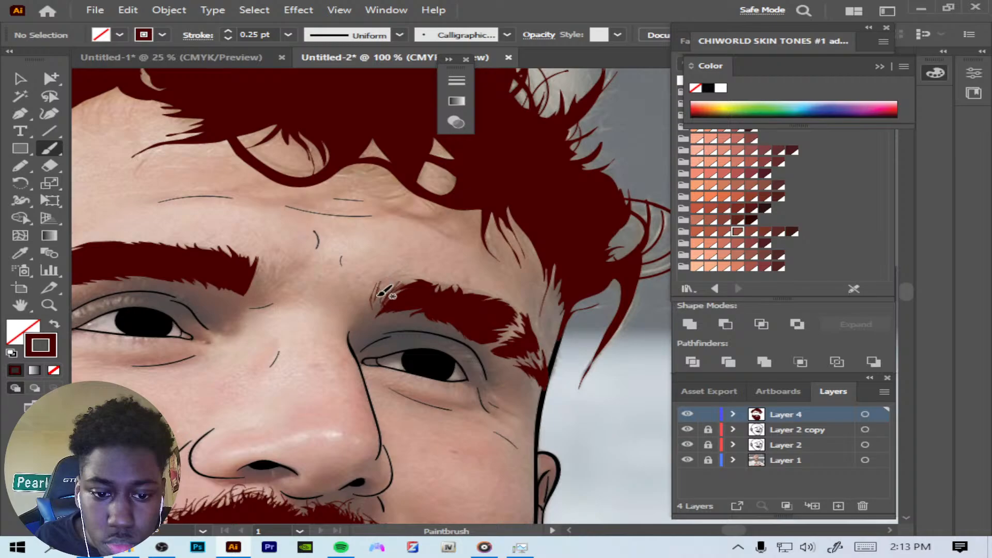
pyautogui.moveTo(389, 284)
pyautogui.mouseDown()
pyautogui.moveTo(377, 309)
pyautogui.moveTo(372, 282)
pyautogui.moveTo(374, 302)
pyautogui.moveTo(371, 287)
pyautogui.moveTo(402, 277)
pyautogui.moveTo(382, 310)
pyautogui.moveTo(397, 297)
pyautogui.mouseUp()
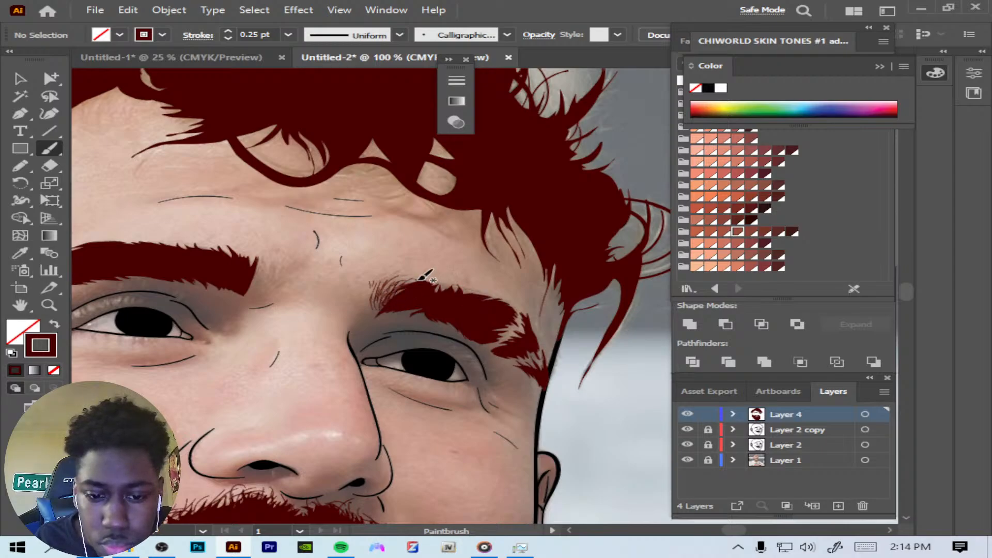
pyautogui.moveTo(273, 261)
pyautogui.mouseDown()
pyautogui.moveTo(259, 289)
pyautogui.moveTo(273, 266)
pyautogui.moveTo(256, 287)
pyautogui.moveTo(259, 266)
pyautogui.moveTo(250, 292)
pyautogui.moveTo(273, 273)
pyautogui.moveTo(258, 294)
pyautogui.moveTo(265, 268)
pyautogui.moveTo(281, 284)
pyautogui.moveTo(267, 291)
pyautogui.moveTo(279, 271)
pyautogui.moveTo(274, 282)
pyautogui.moveTo(272, 269)
pyautogui.moveTo(262, 288)
pyautogui.moveTo(262, 262)
pyautogui.moveTo(252, 295)
pyautogui.mouseUp()
pyautogui.hotkey('ctrl', '-')
pyautogui.hotkey('ctrl', '-')
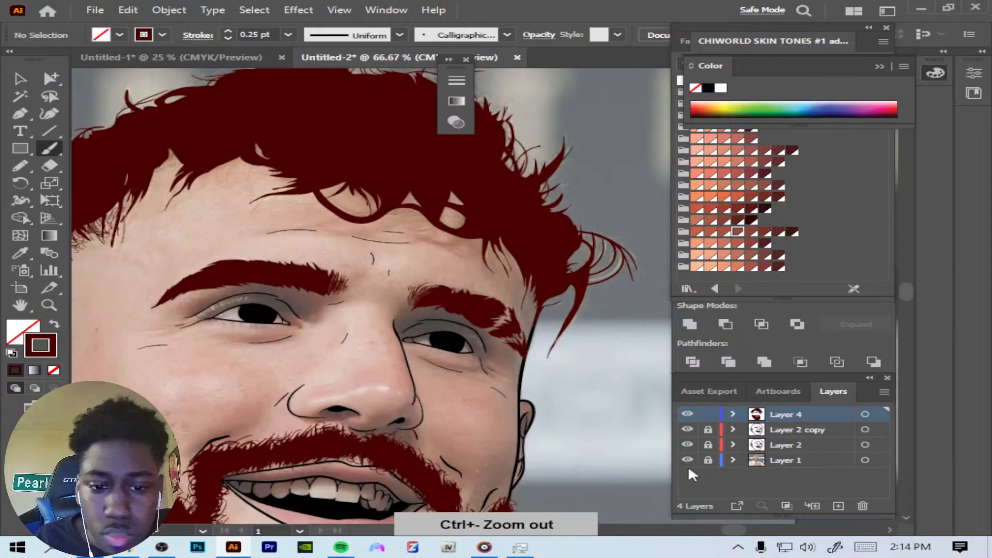
pyautogui.click(688, 461)
pyautogui.hotkey('ctrl', '-')
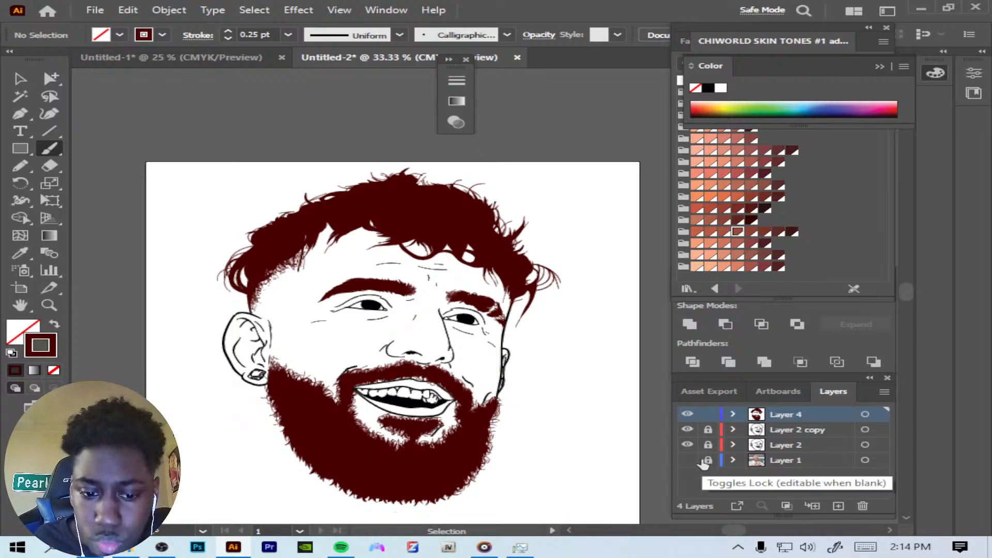
pyautogui.hotkey('ctrl', '-')
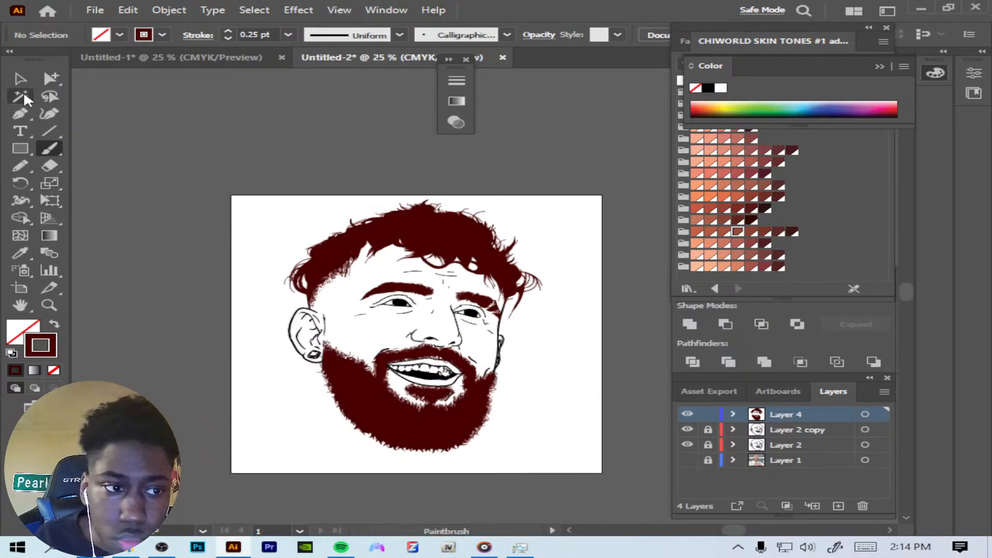
# Step: Expand the appearance of all hair, eyebrow and beard paths on Layer 4 and combine them with Pathfinder Merge
pyautogui.click(22, 80)
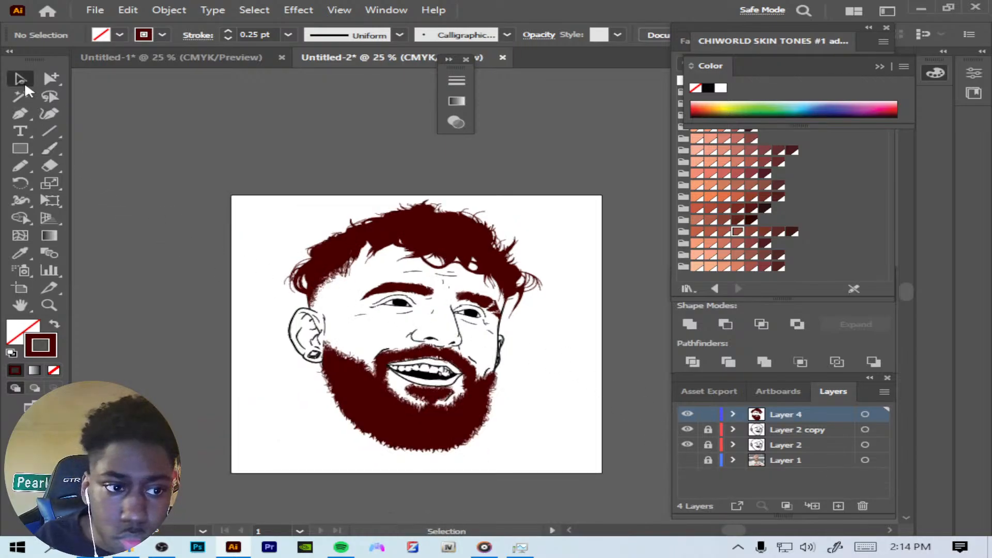
pyautogui.click(689, 461)
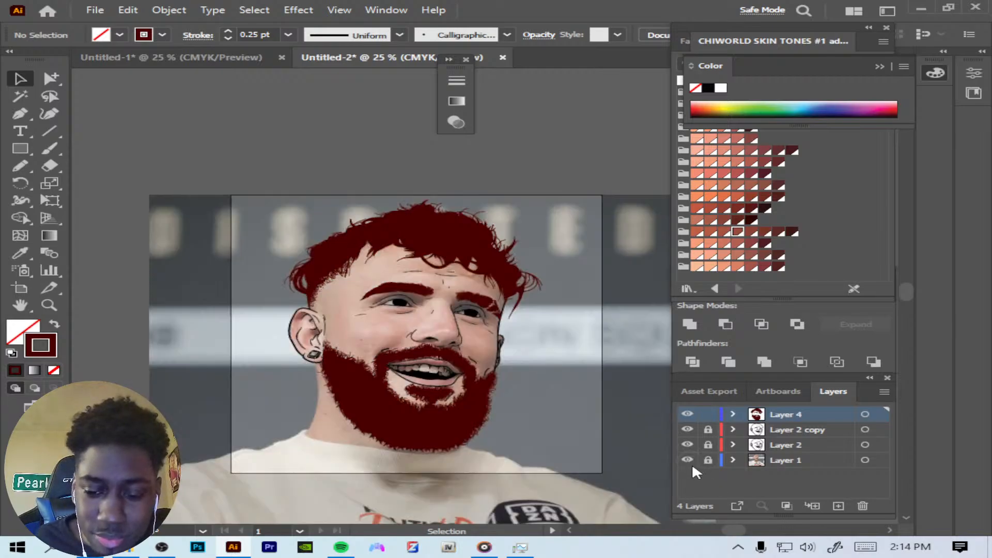
pyautogui.click(689, 460)
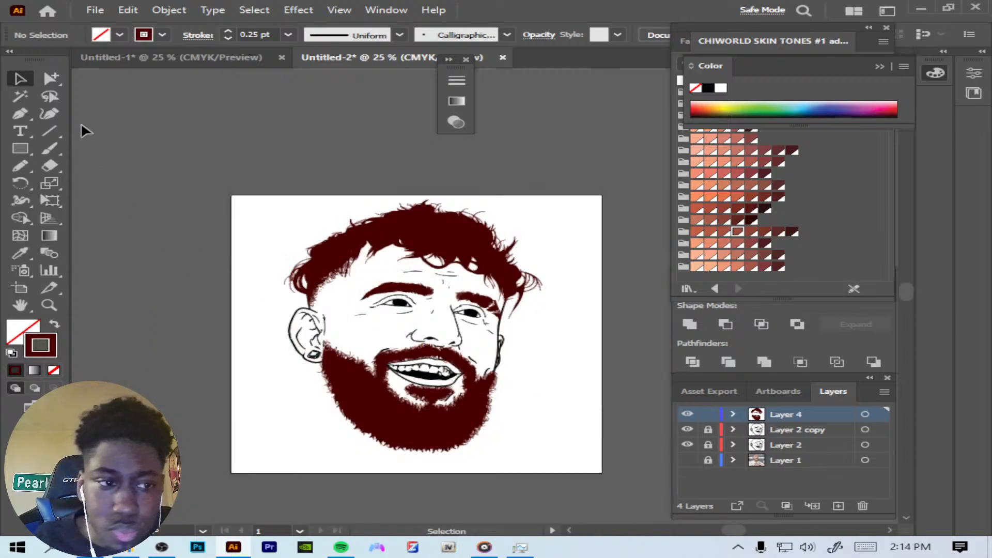
pyautogui.moveTo(242, 182); pyautogui.dragTo(516, 394)
pyautogui.moveTo(627, 480); pyautogui.dragTo(628, 480)
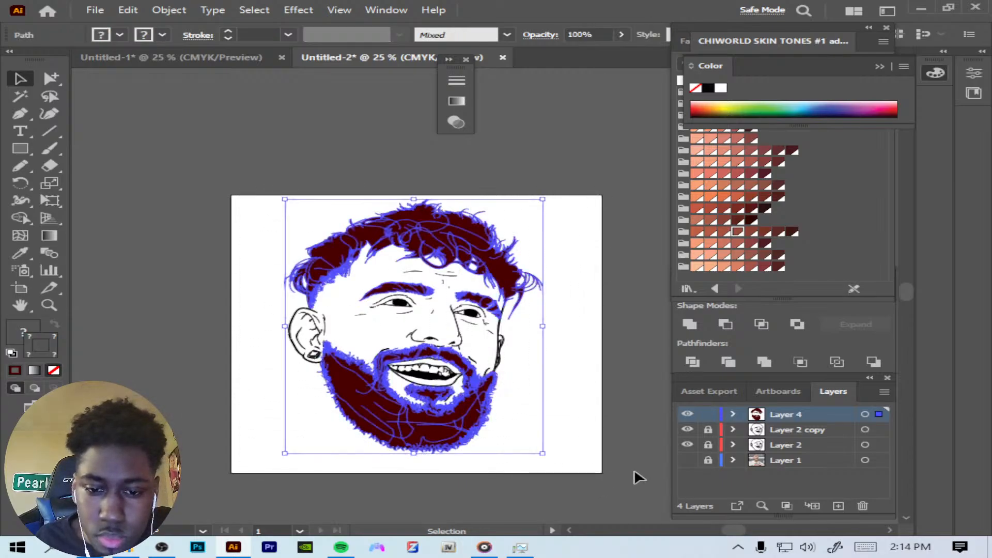
pyautogui.click(181, 10)
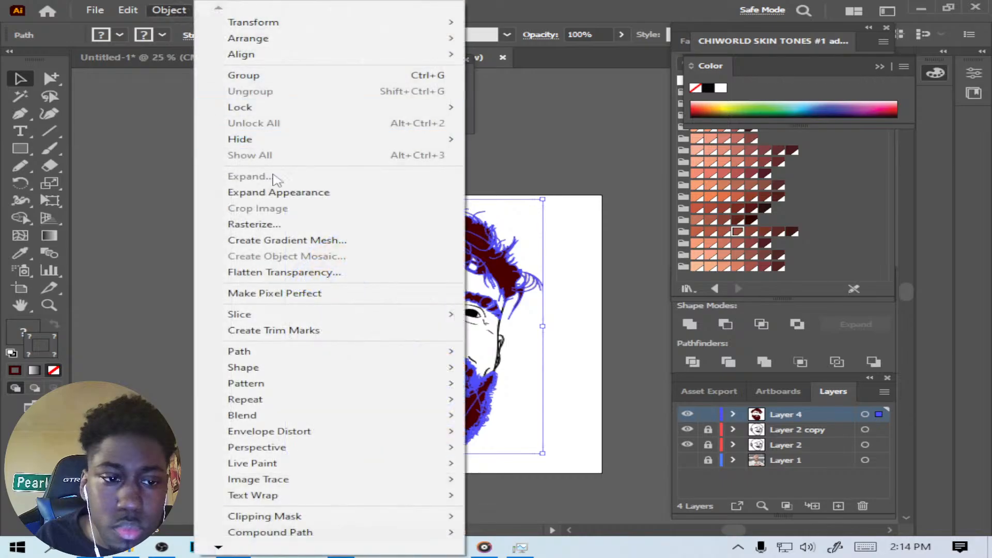
pyautogui.click(261, 190)
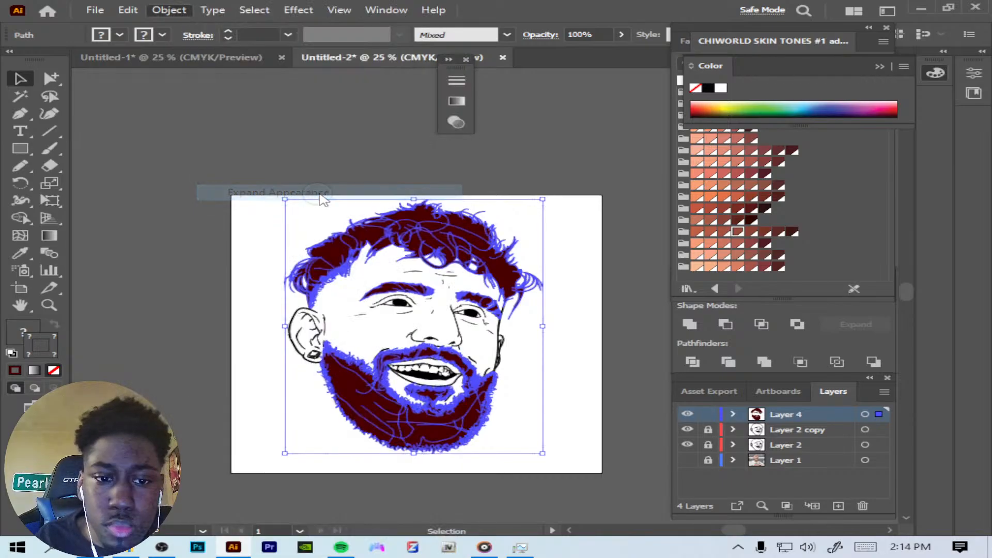
pyautogui.click(765, 362)
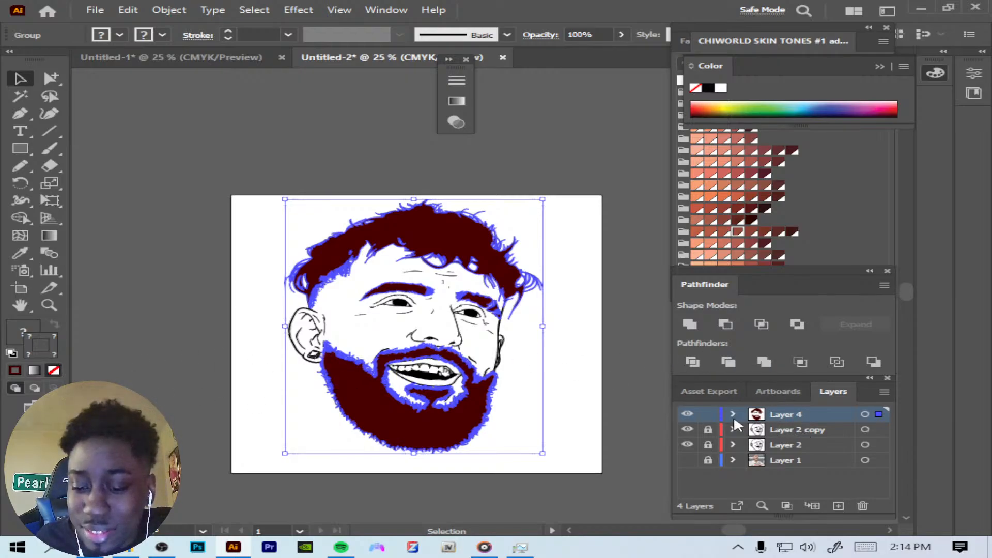
pyautogui.click(587, 401)
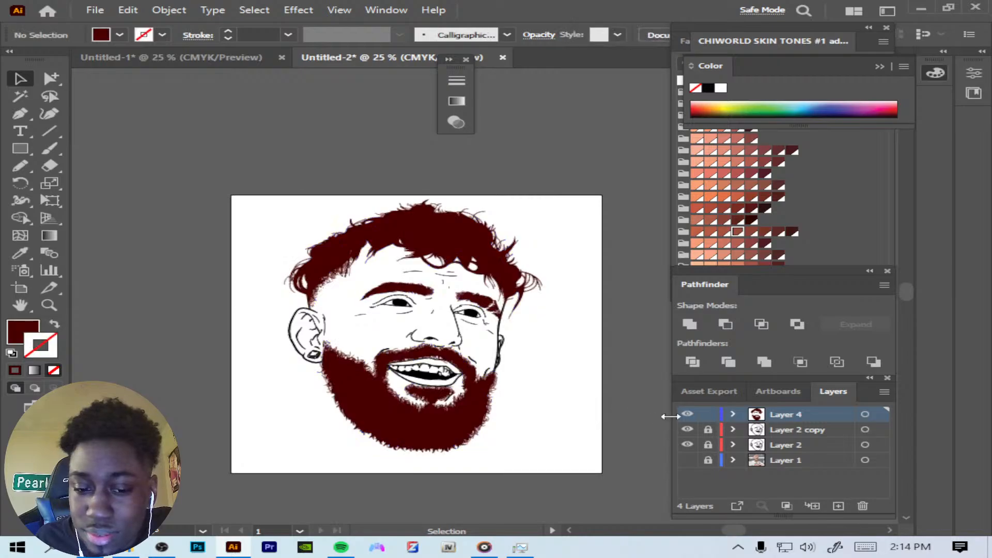
# Step: Check Layer 4 by toggling its visibility, lock it, and unlock Layer 2 for editing
pyautogui.click(687, 415)
pyautogui.click(687, 414)
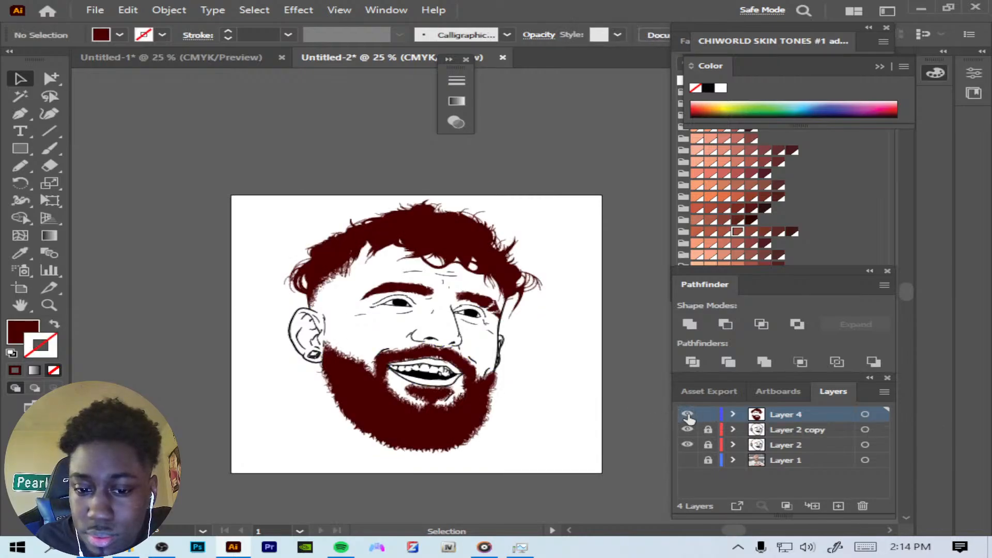
pyautogui.click(688, 415)
pyautogui.click(687, 414)
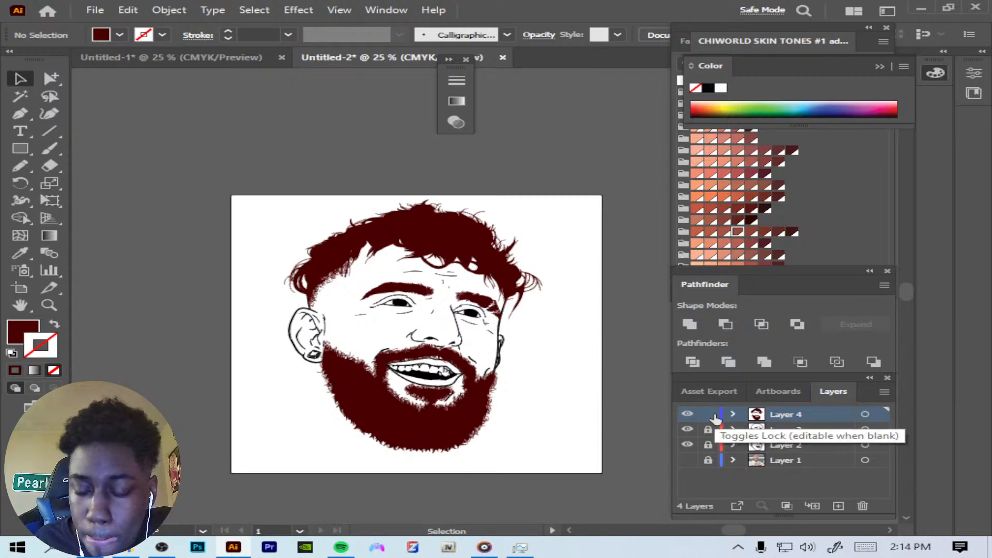
pyautogui.click(709, 415)
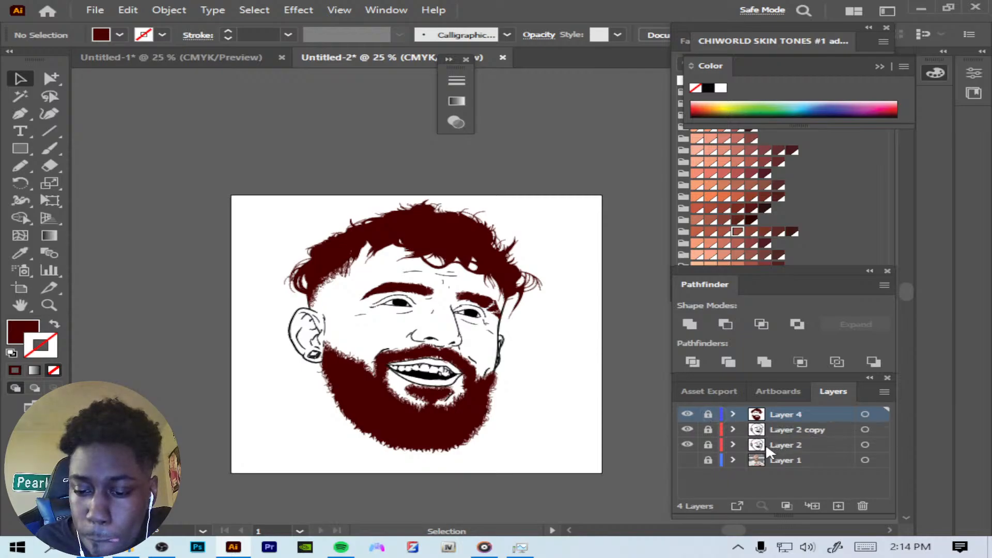
pyautogui.click(782, 446)
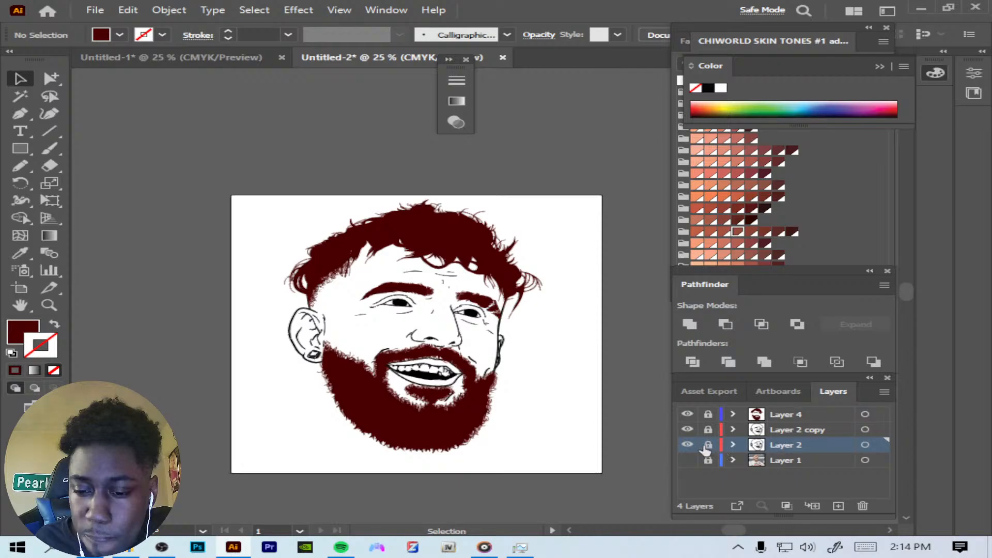
pyautogui.click(707, 445)
# Step: Draw a light orange skin-tone rectangle covering the whole portrait on Layer 2 and send it to the back
pyautogui.click(24, 331)
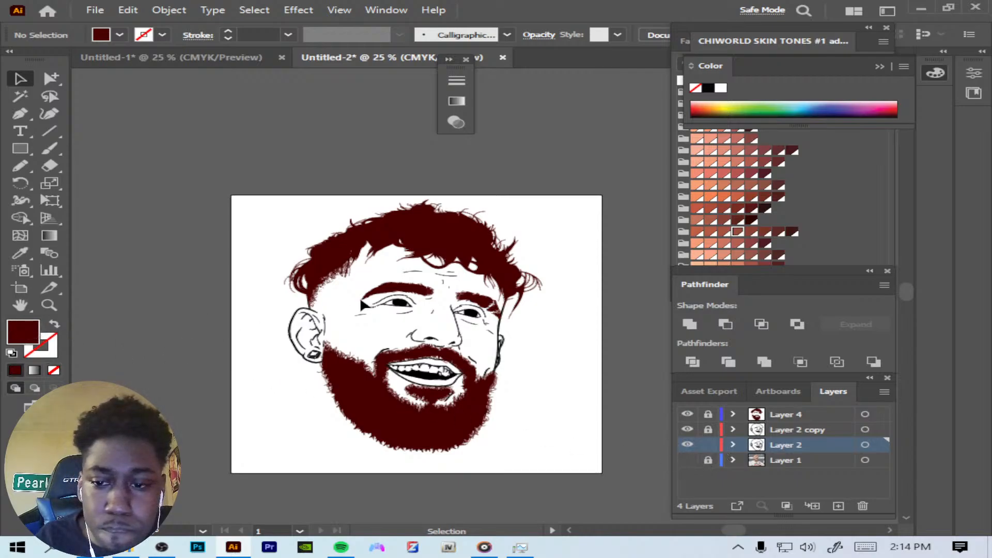
pyautogui.click(698, 244)
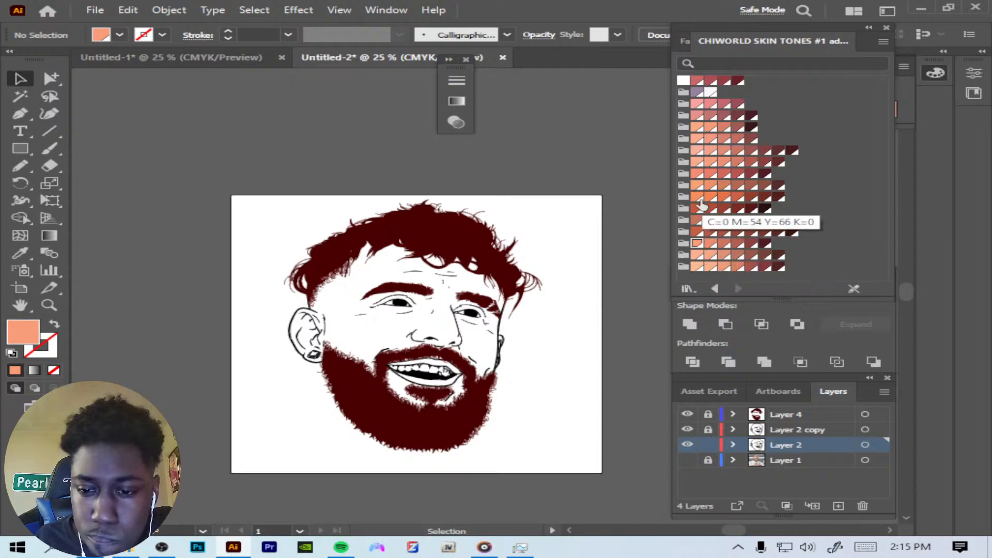
pyautogui.click(698, 199)
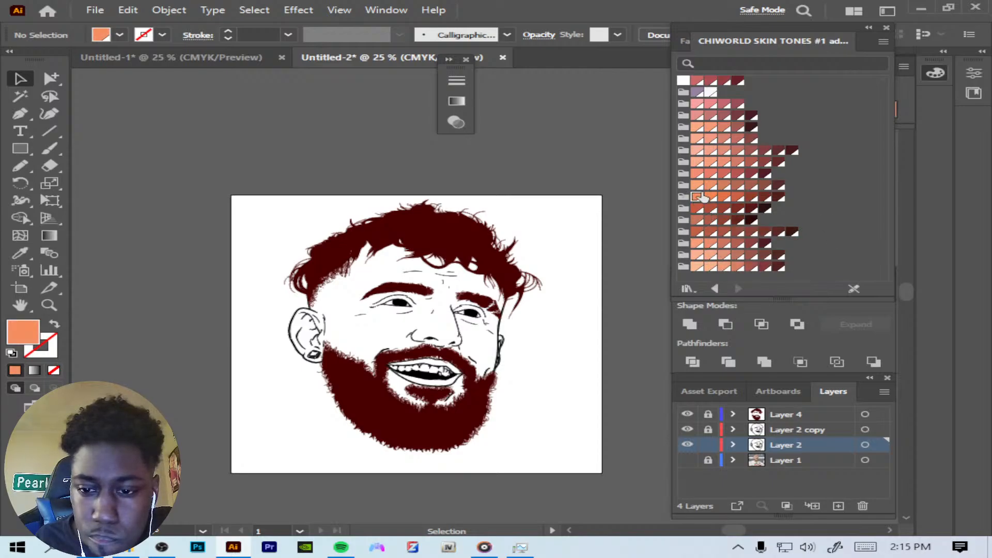
pyautogui.click(698, 186)
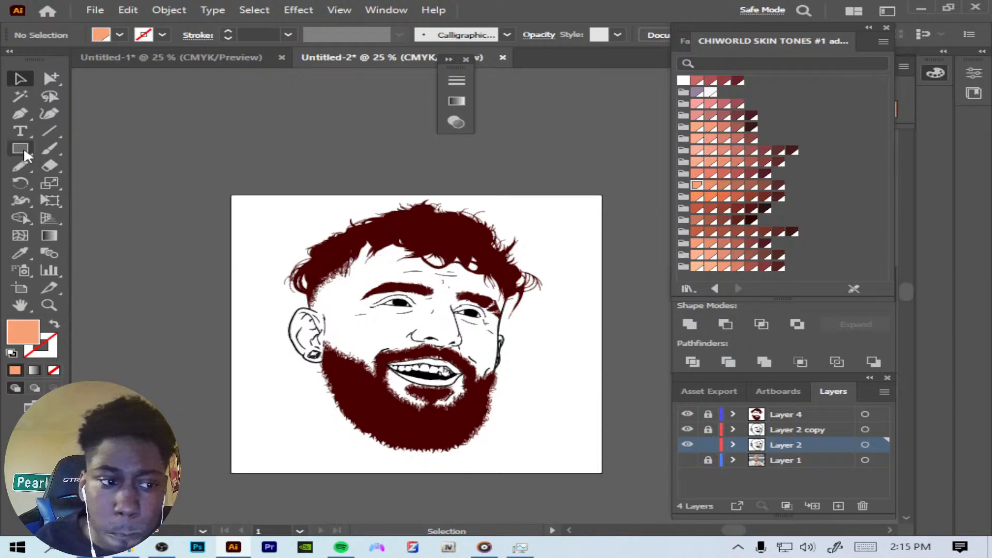
pyautogui.press('m')
pyautogui.moveTo(224, 187)
pyautogui.mouseDown()
pyautogui.moveTo(487, 436)
pyautogui.moveTo(595, 473)
pyautogui.mouseUp()
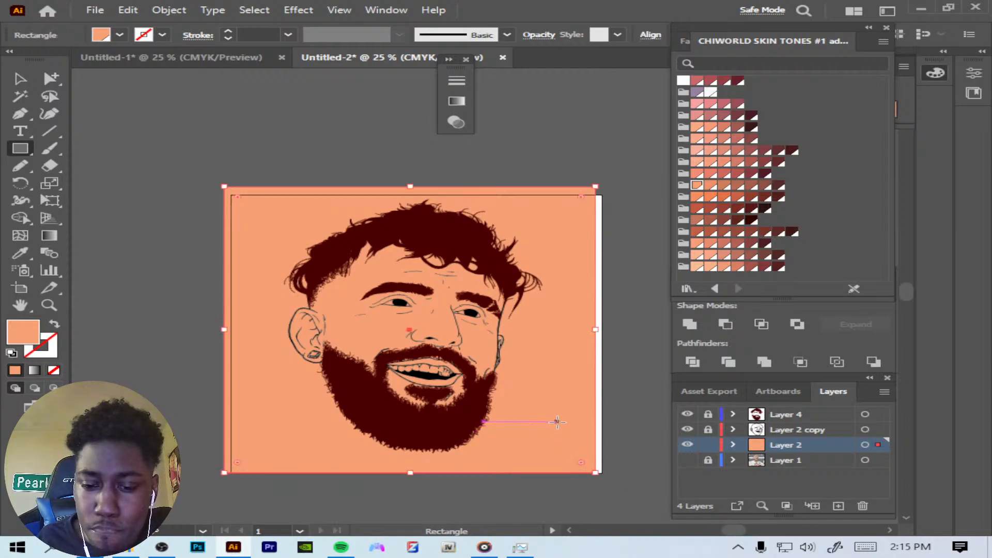
pyautogui.rightClick(574, 382)
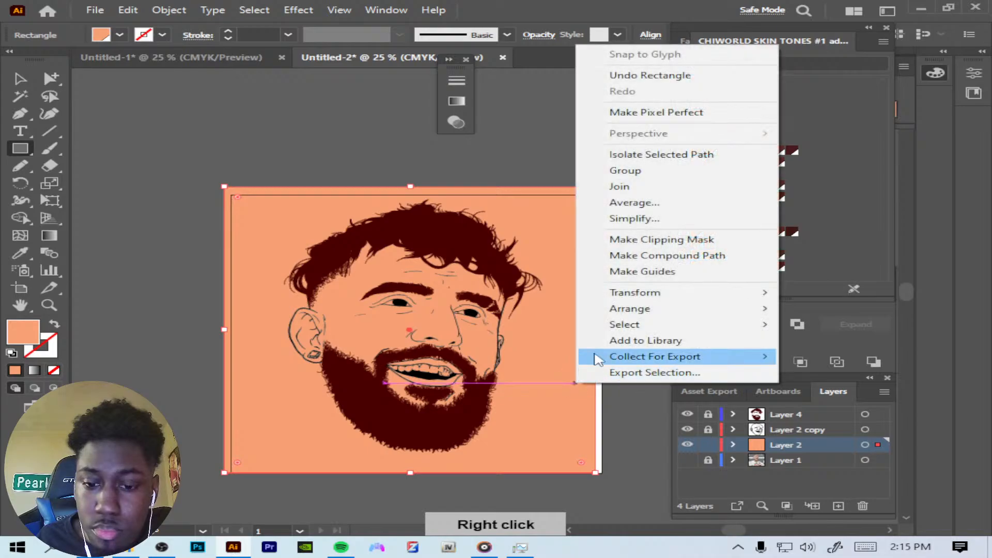
pyautogui.moveTo(632, 310)
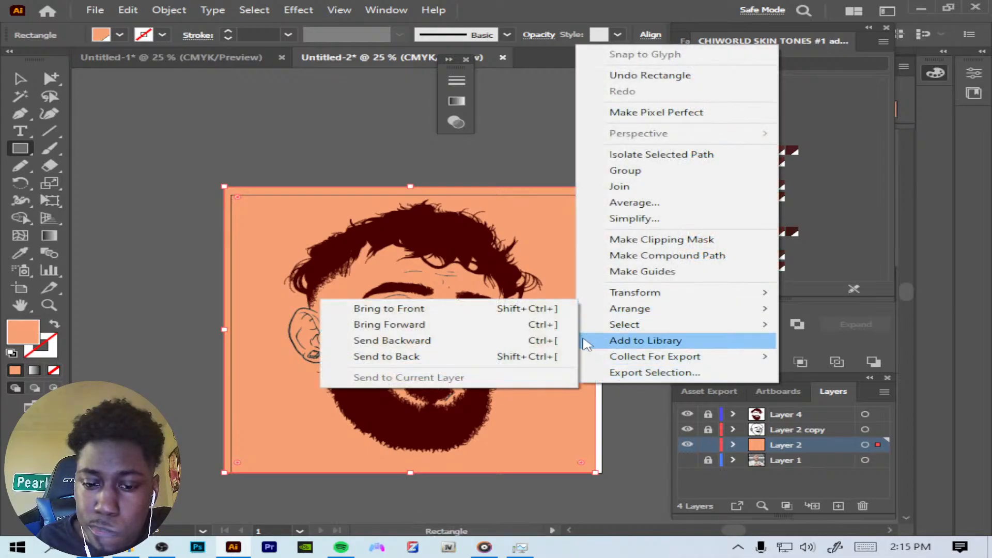
pyautogui.click(560, 357)
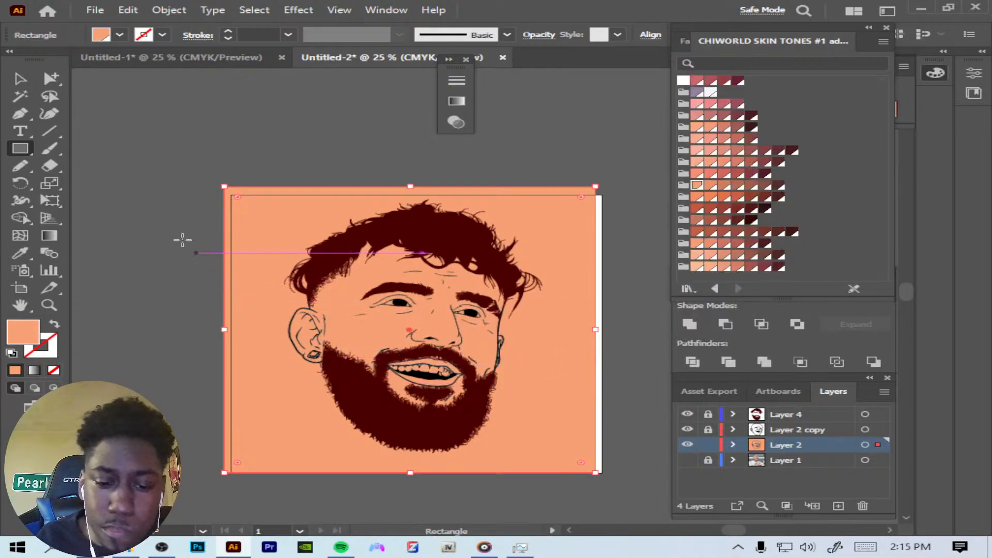
# Step: Recolour all artwork on Layer 2 with a lighter peach skin-tone swatch and send it to the back
pyautogui.click(22, 77)
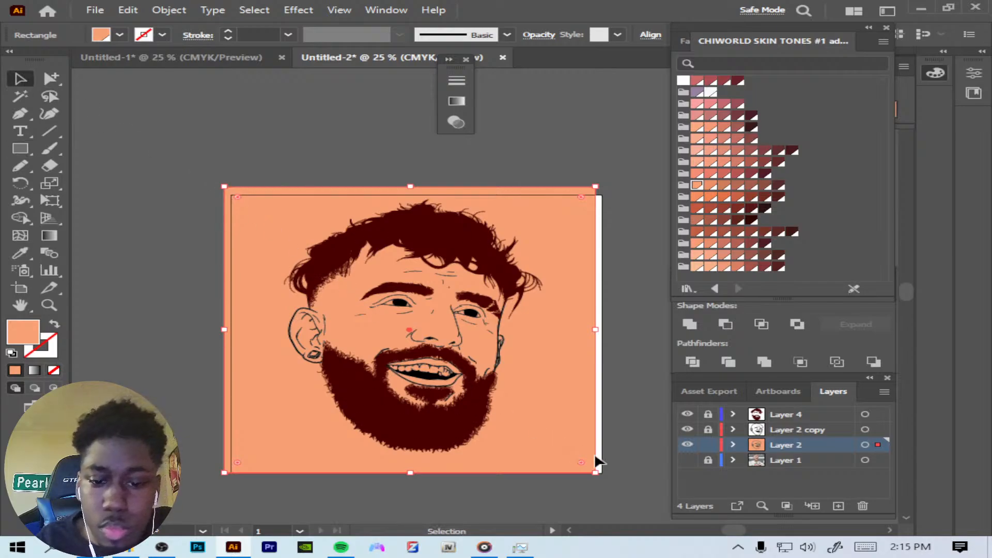
pyautogui.hotkey('ctrl', 'a')
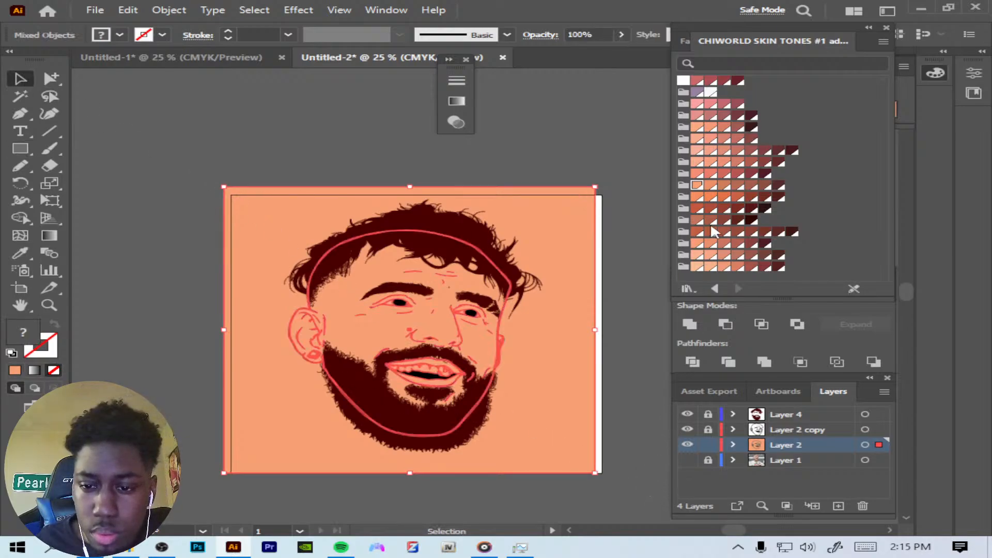
pyautogui.click(697, 163)
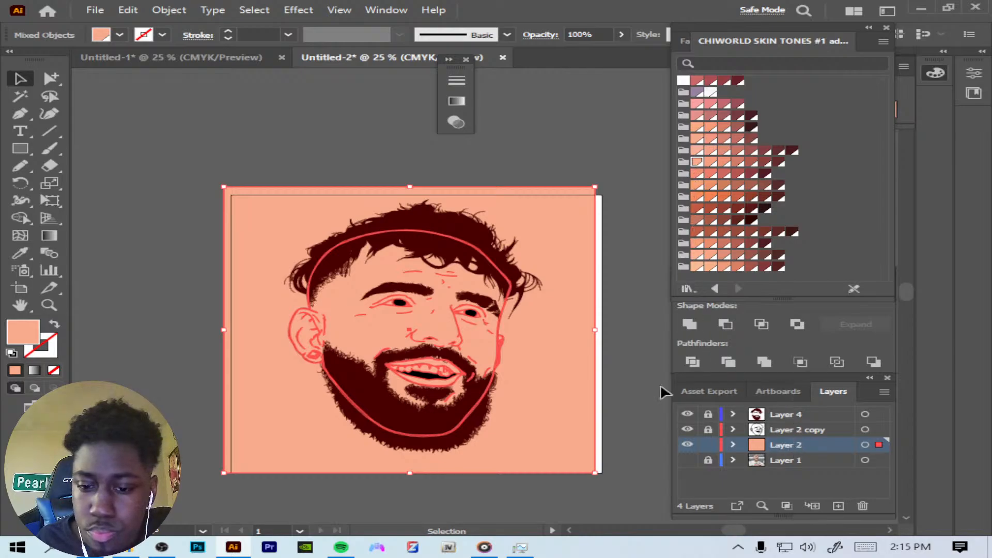
pyautogui.rightClick(561, 397)
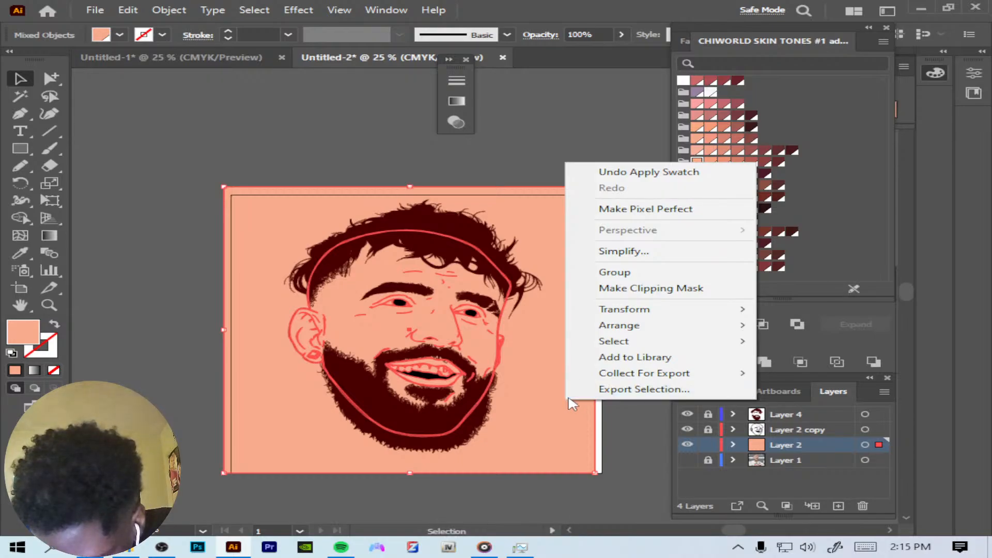
pyautogui.moveTo(619, 334)
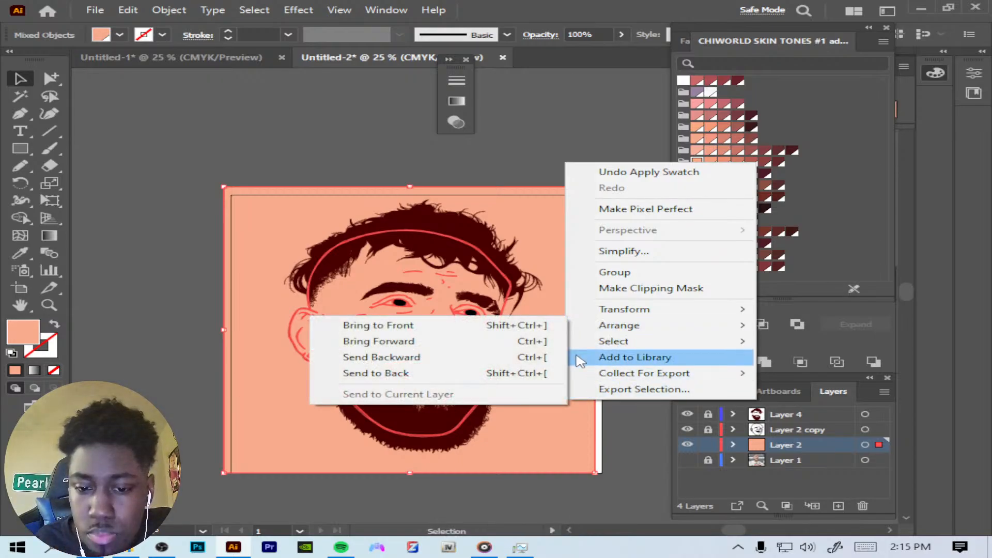
pyautogui.click(546, 375)
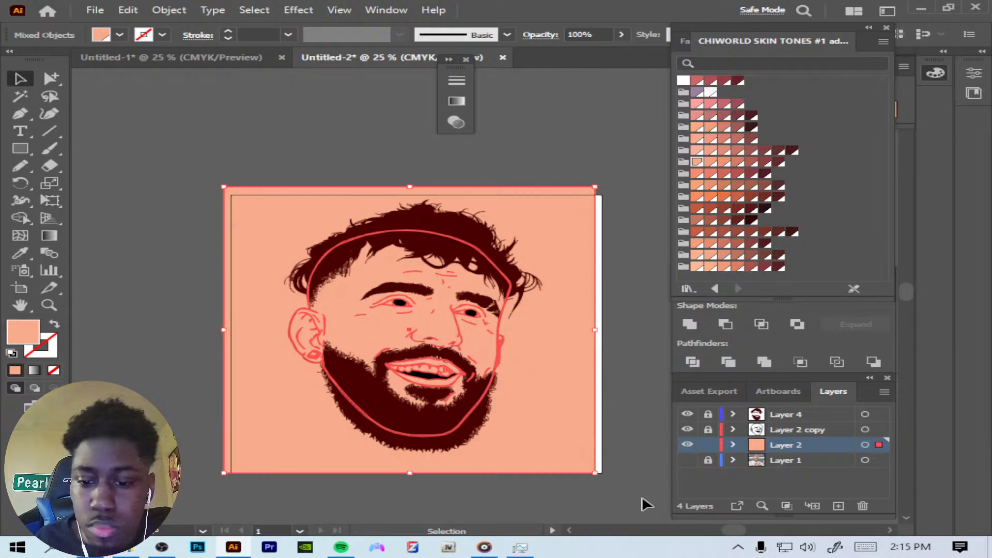
pyautogui.click(196, 159)
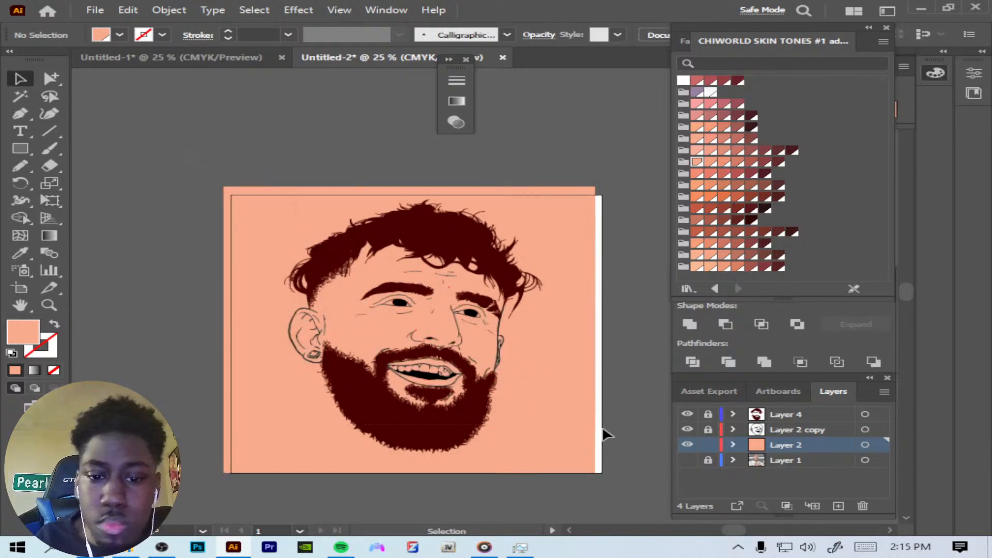
# Step: Try to combine all artwork on Layer 2 with Pathfinder Merge, check the resulting path in isolation, and leave isolation mode
pyautogui.hotkey('ctrl', 'a')
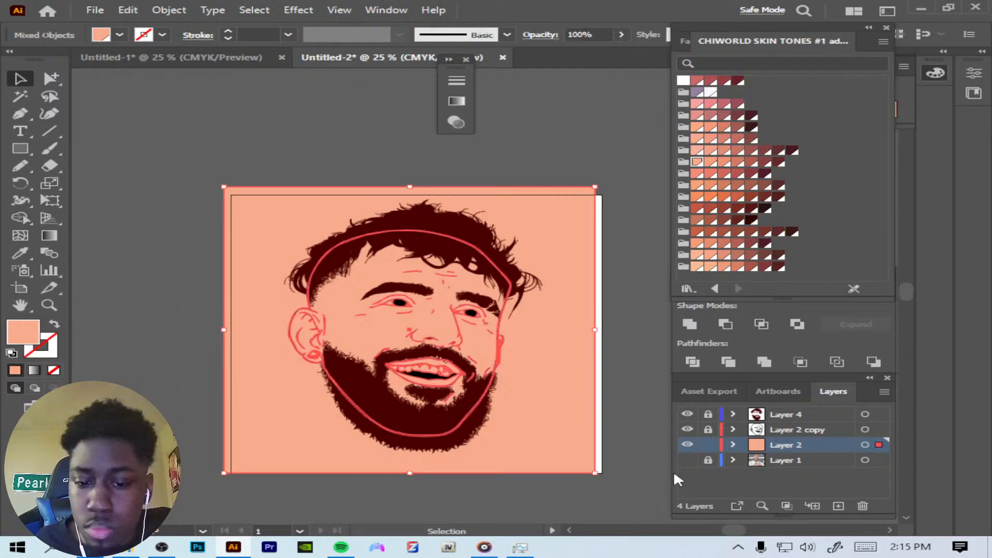
pyautogui.click(766, 363)
pyautogui.rightClick(573, 356)
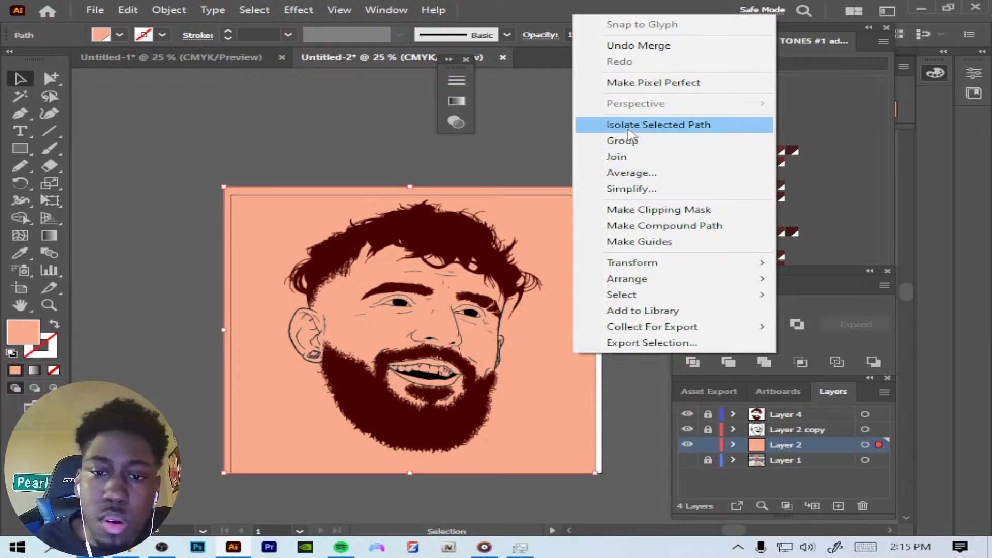
pyautogui.click(627, 126)
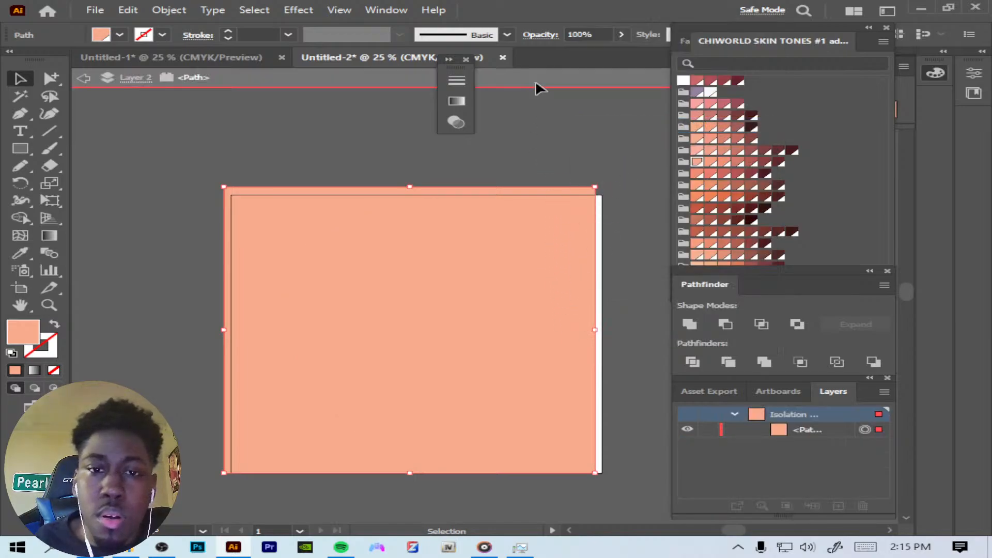
pyautogui.click(535, 81)
# Step: Move the skin-tone rectangle into line with the artboard's sides and send it to the back of Layer 2
pyautogui.moveTo(567, 336)
pyautogui.mouseDown()
pyautogui.moveTo(541, 364)
pyautogui.moveTo(323, 454)
pyautogui.moveTo(256, 356)
pyautogui.moveTo(510, 371)
pyautogui.moveTo(600, 339)
pyautogui.moveTo(573, 339)
pyautogui.mouseUp()
pyautogui.rightClick(547, 394)
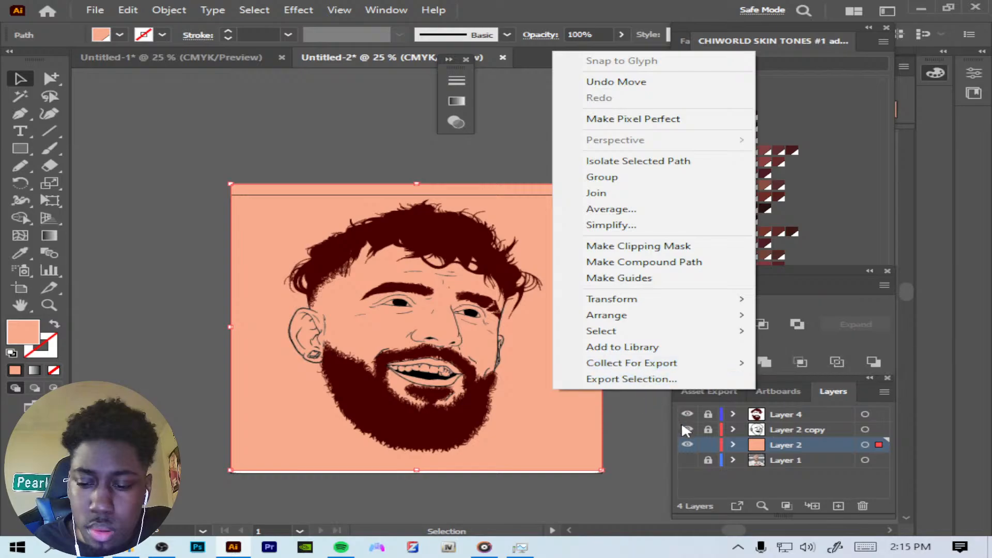
pyautogui.click(706, 430)
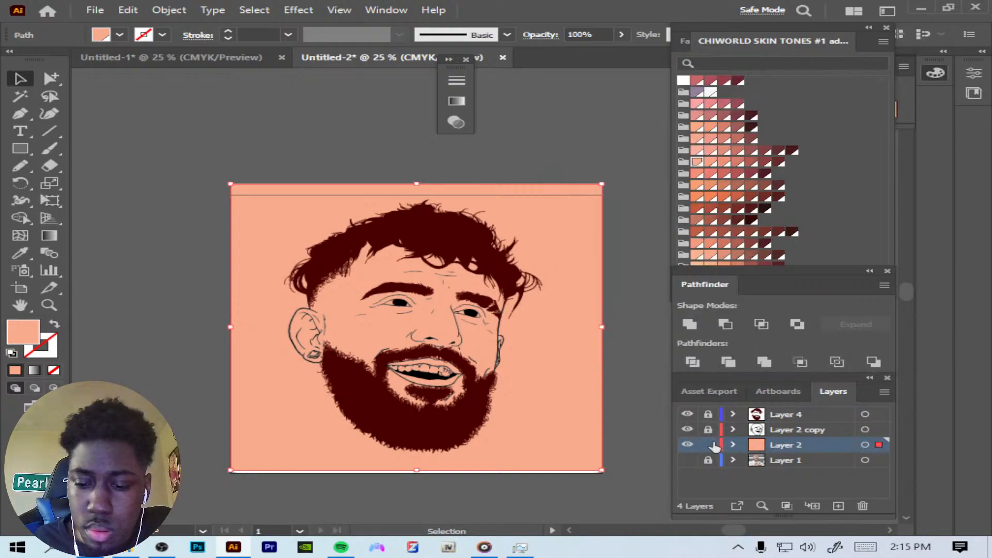
pyautogui.rightClick(567, 384)
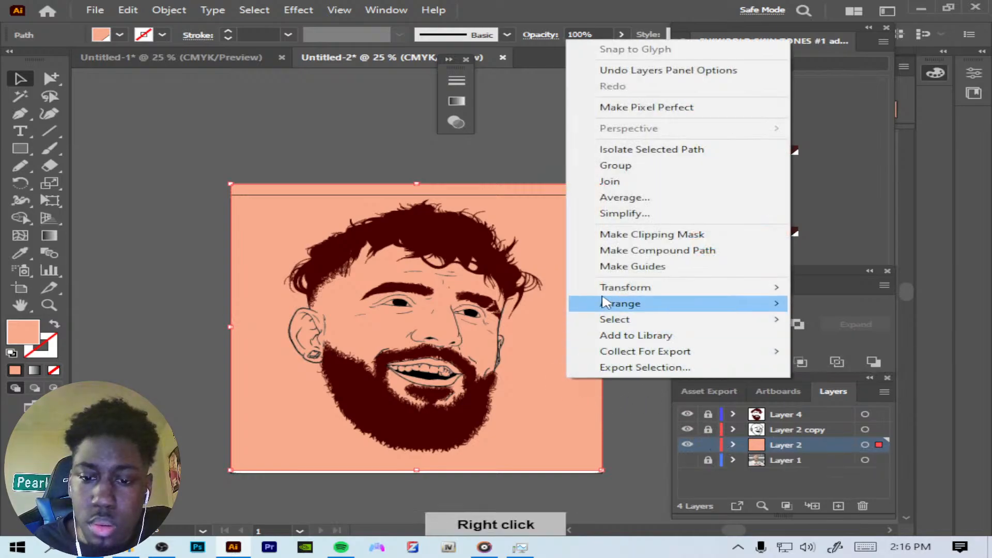
pyautogui.moveTo(617, 307)
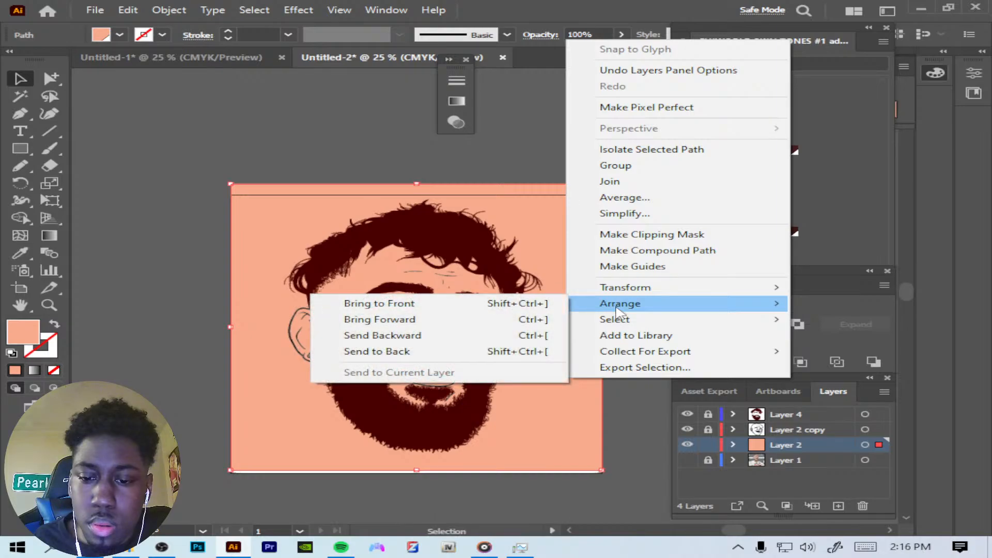
pyautogui.click(547, 352)
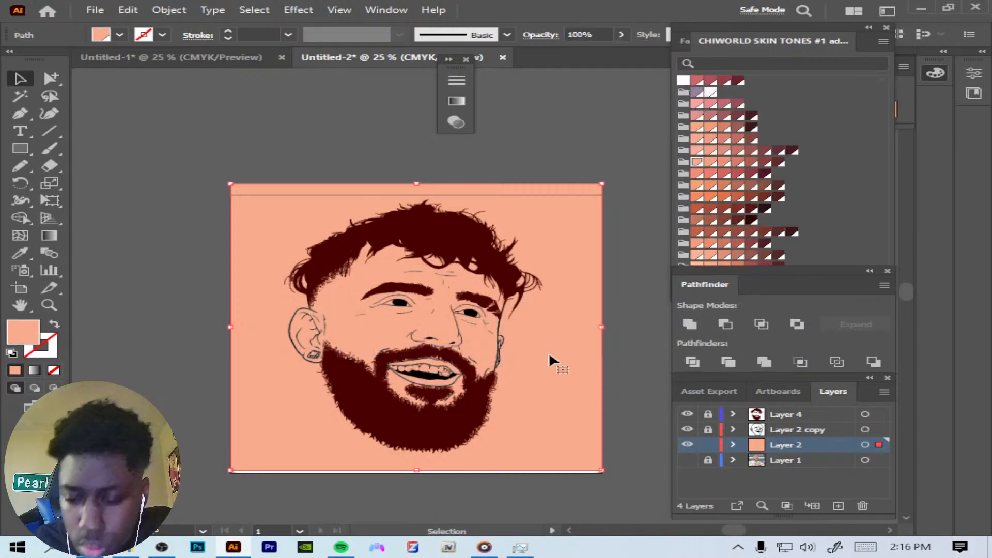
# Step: Delete the skin-tone rectangle and remove the emptied Layer 2 after checking layer visibility
pyautogui.moveTo(550, 355); pyautogui.dragTo(535, 464)
pyautogui.press('BackSpace')
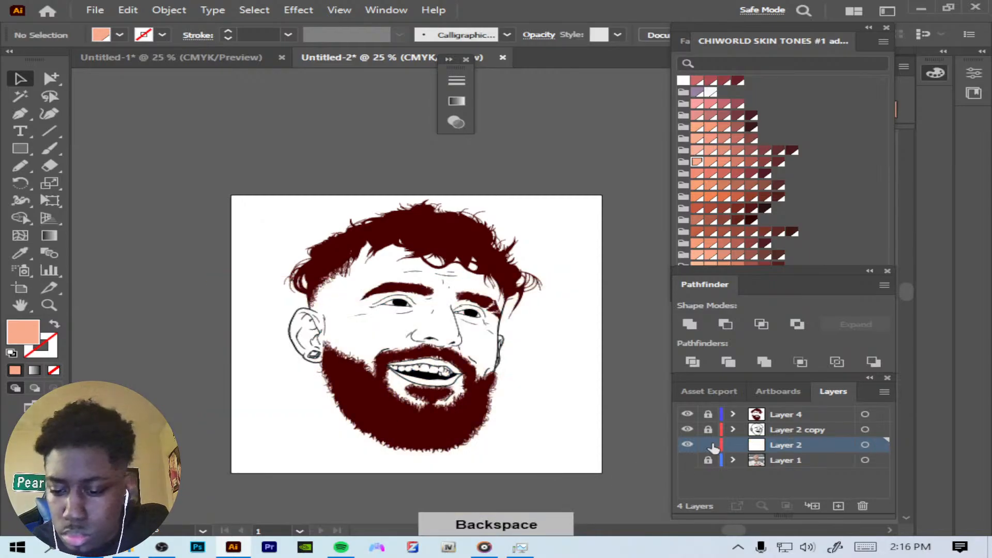
pyautogui.click(688, 445)
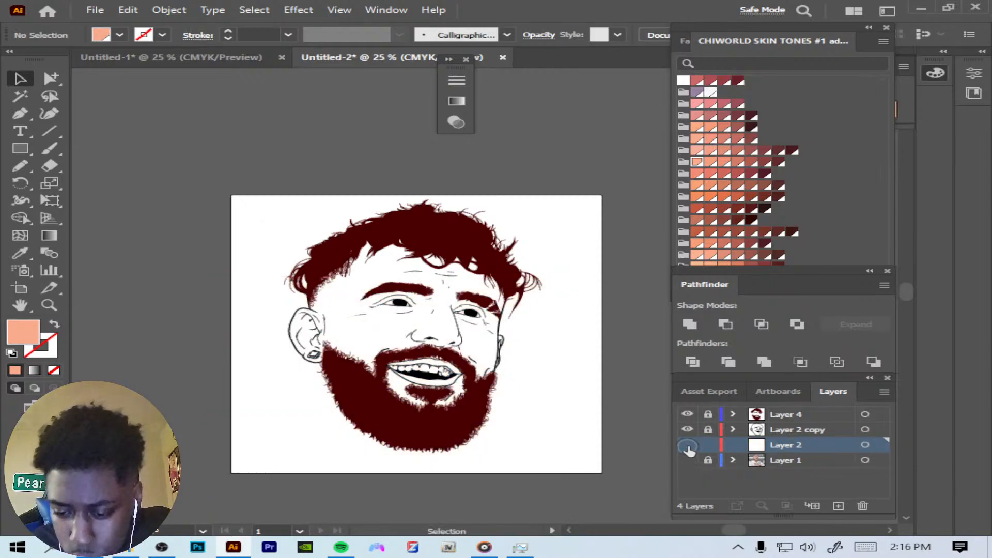
pyautogui.click(687, 431)
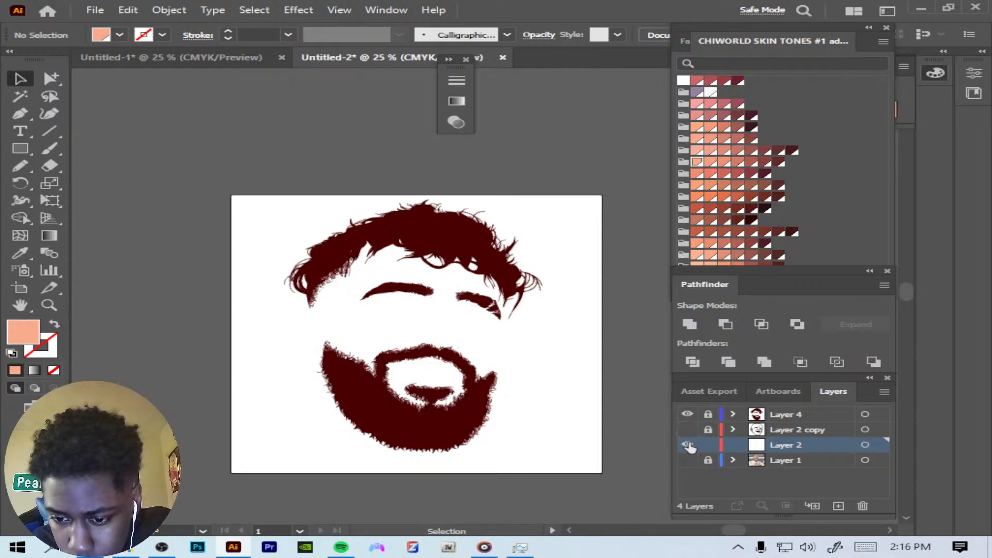
pyautogui.click(689, 449)
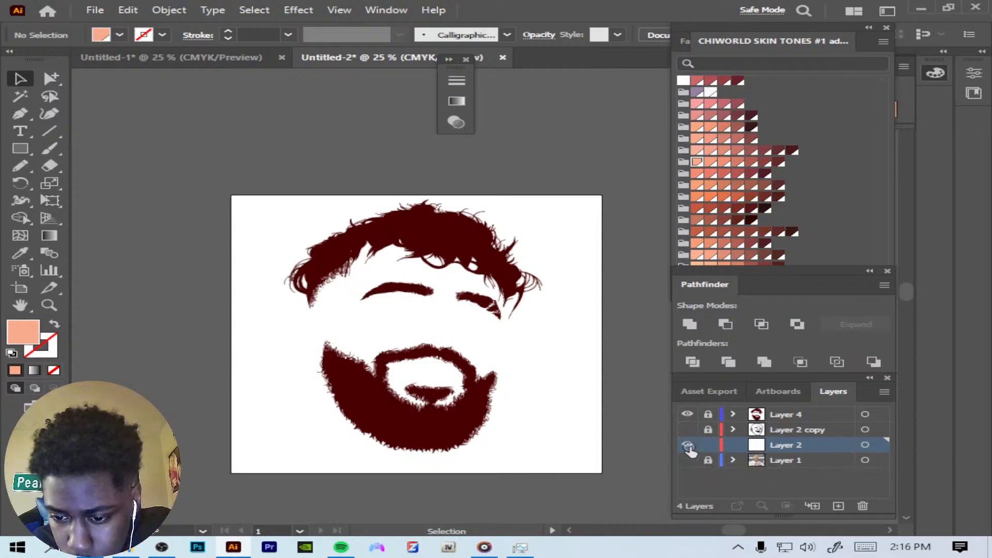
pyautogui.click(862, 507)
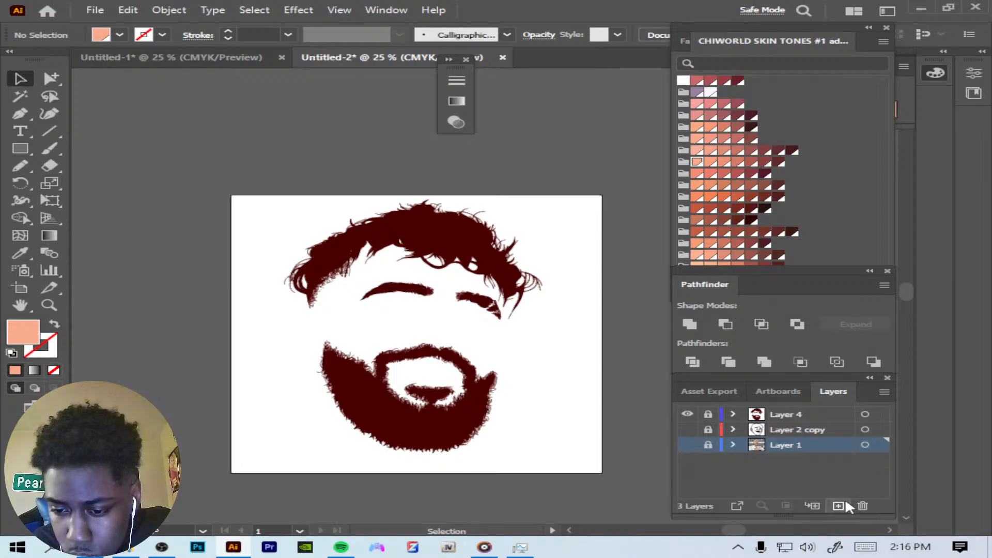
# Step: Show Layer 2 copy again, duplicate it, and unlock the lower duplicate for editing
pyautogui.click(689, 429)
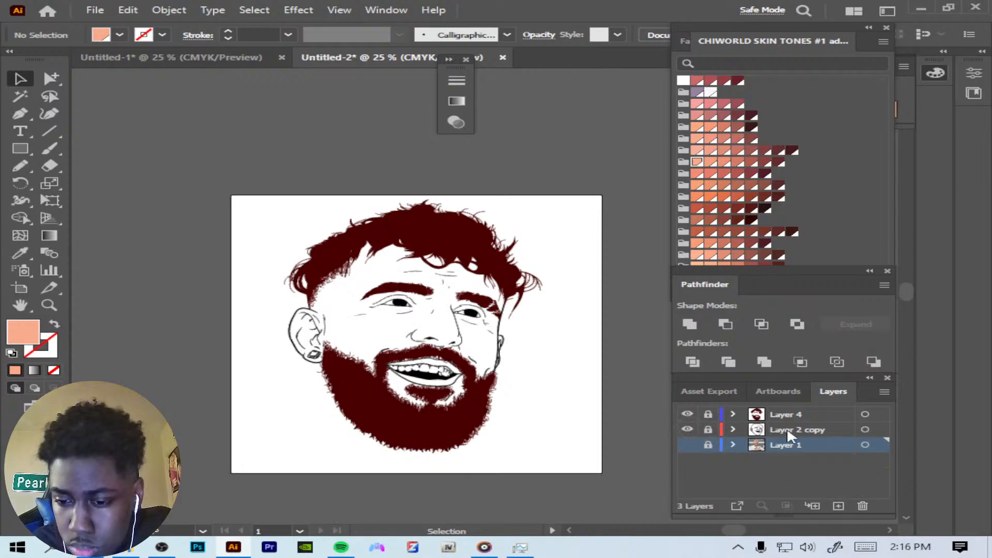
pyautogui.moveTo(789, 436); pyautogui.dragTo(838, 507)
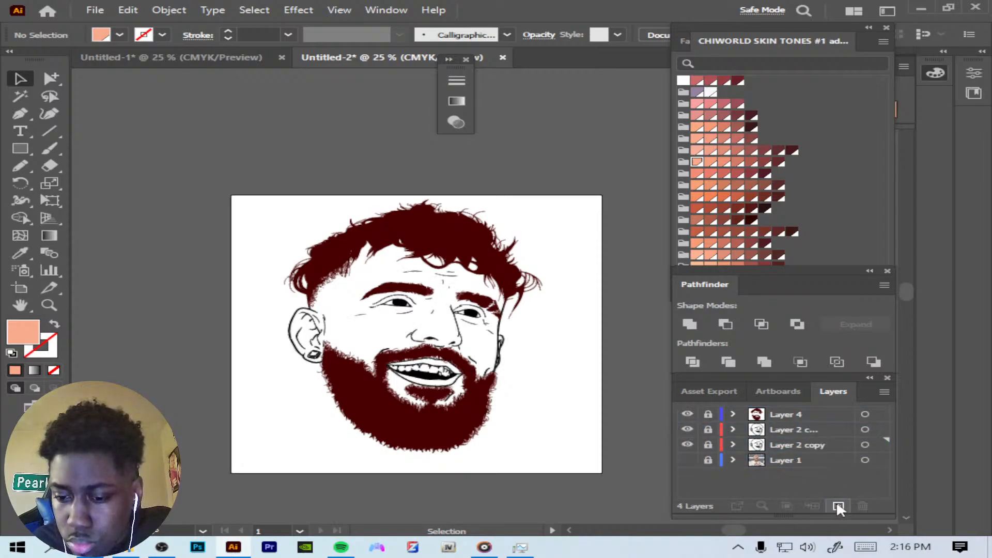
pyautogui.click(775, 447)
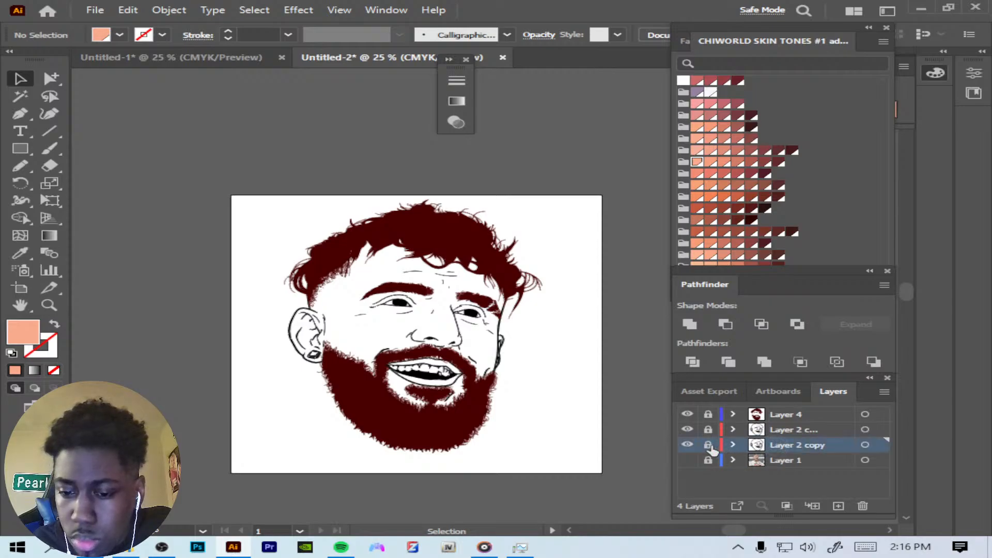
# Step: Draw a peach skin-tone rectangle covering the whole artboard on the unlocked Layer 2 copy and send it to the back
pyautogui.click(22, 150)
pyautogui.moveTo(221, 190); pyautogui.dragTo(610, 480)
pyautogui.rightClick(542, 413)
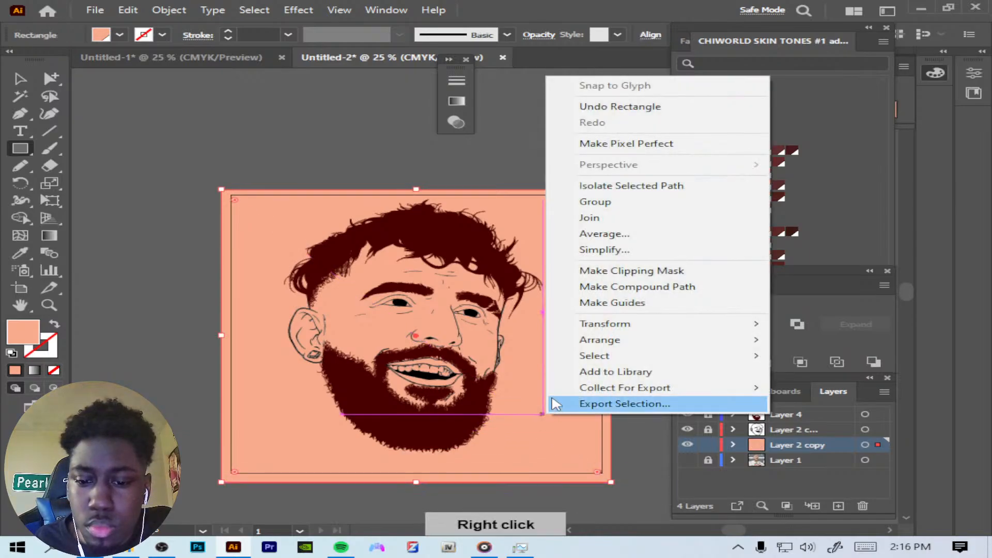
pyautogui.moveTo(594, 343)
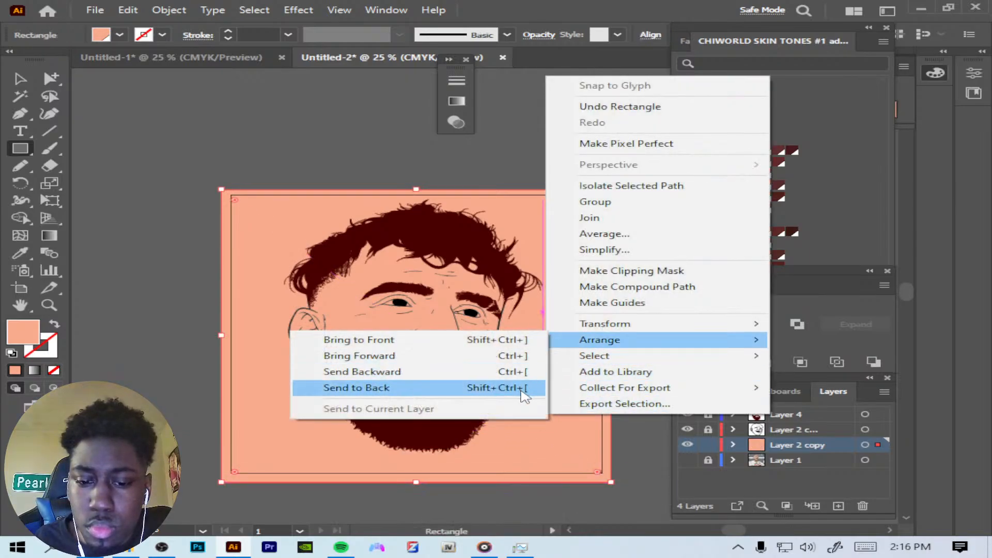
pyautogui.click(522, 391)
pyautogui.press('v')
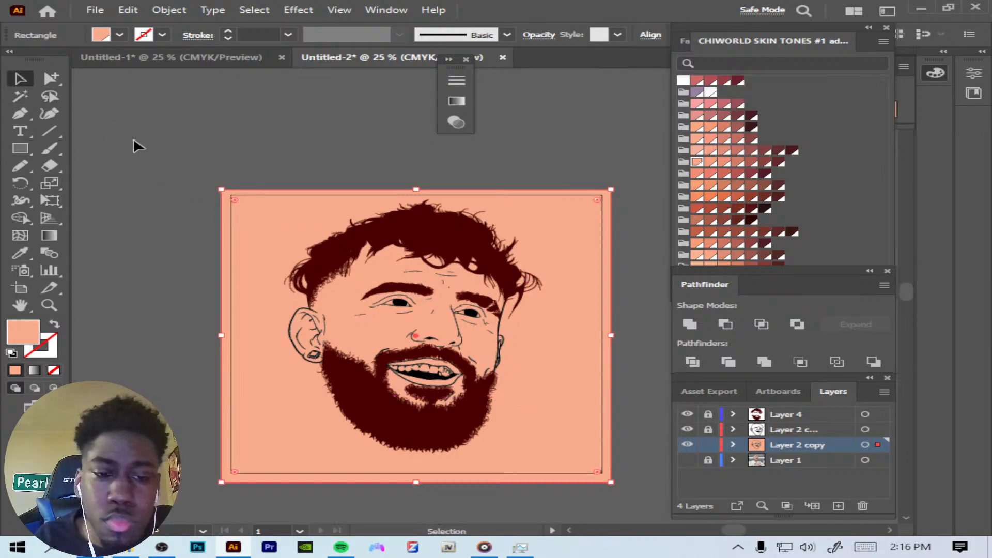
# Step: Combine all artwork on the unlocked Layer 2 copy with Pathfinder Merge, and delete the peach background around the head in isolation mode
pyautogui.hotkey('ctrl', 'a')
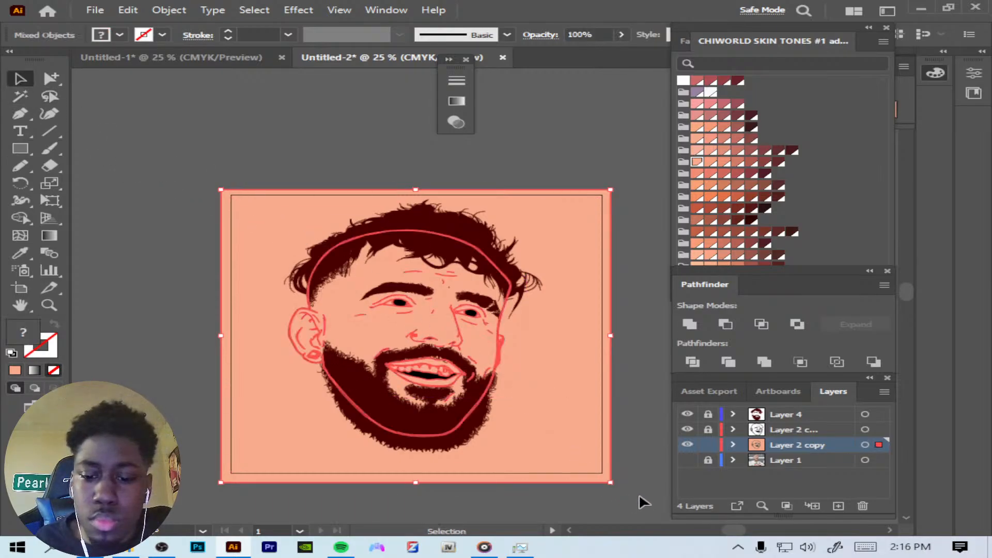
pyautogui.click(765, 361)
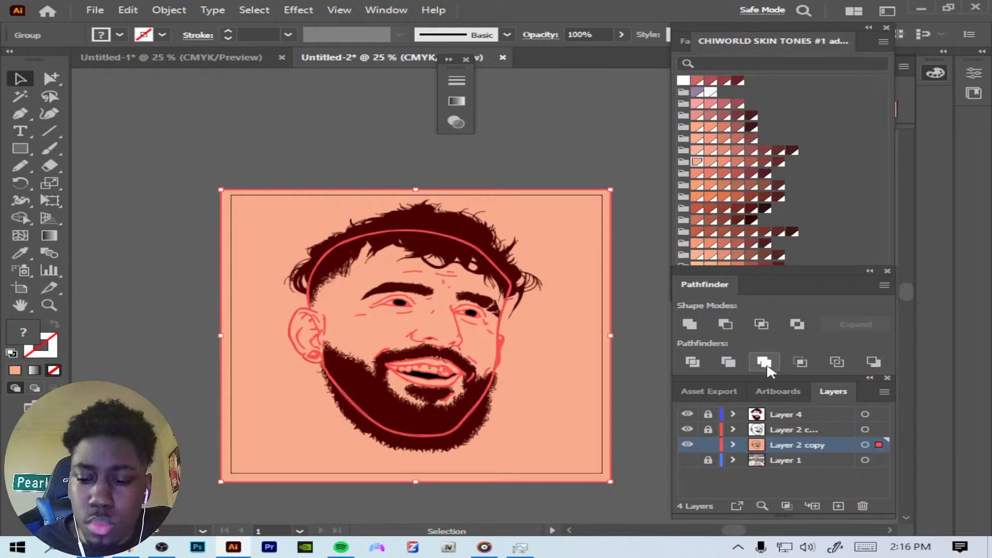
pyautogui.rightClick(560, 359)
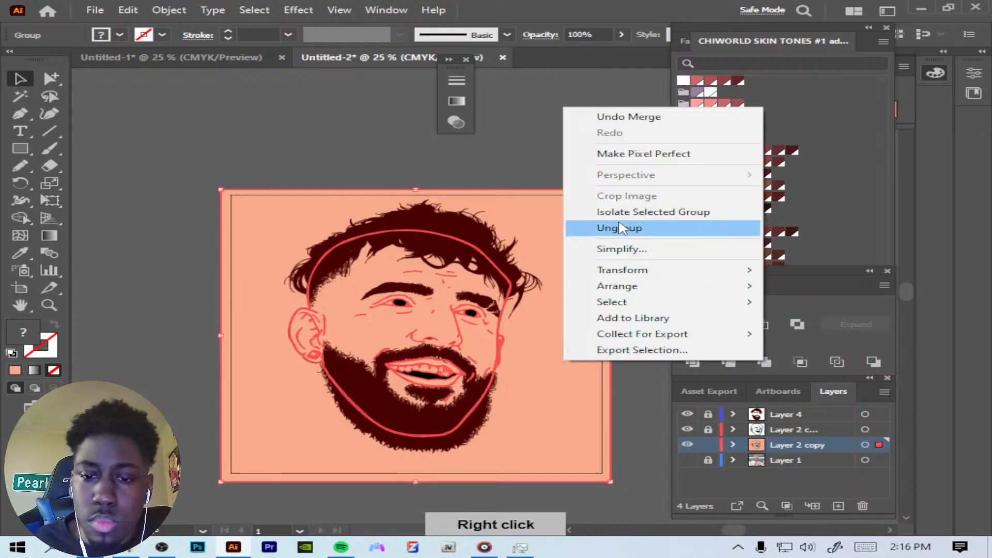
pyautogui.click(620, 205)
pyautogui.click(534, 379)
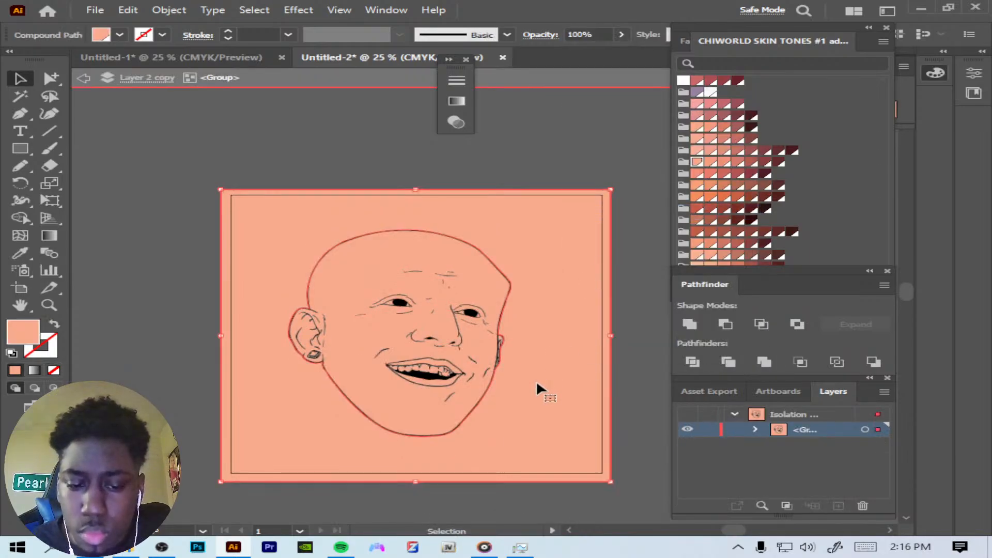
pyautogui.press('BackSpace')
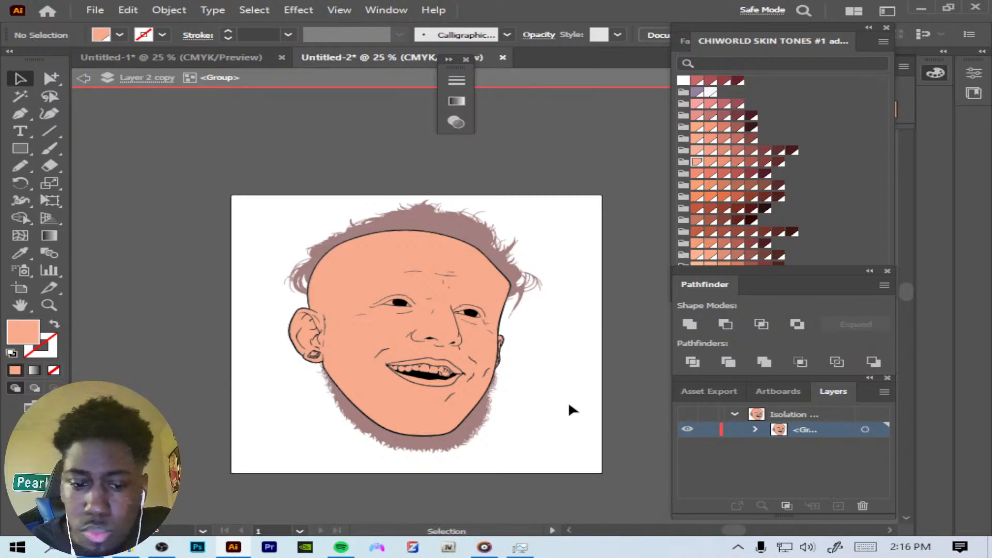
# Step: Expand the isolated group and lock all its black line-art paths, leaving the peach fill shapes unlocked
pyautogui.hotkey('ctrl', '+')
pyautogui.hotkey('ctrl', '+')
pyautogui.hotkey('ctrl', '+')
pyautogui.hotkey('ctrl', '+')
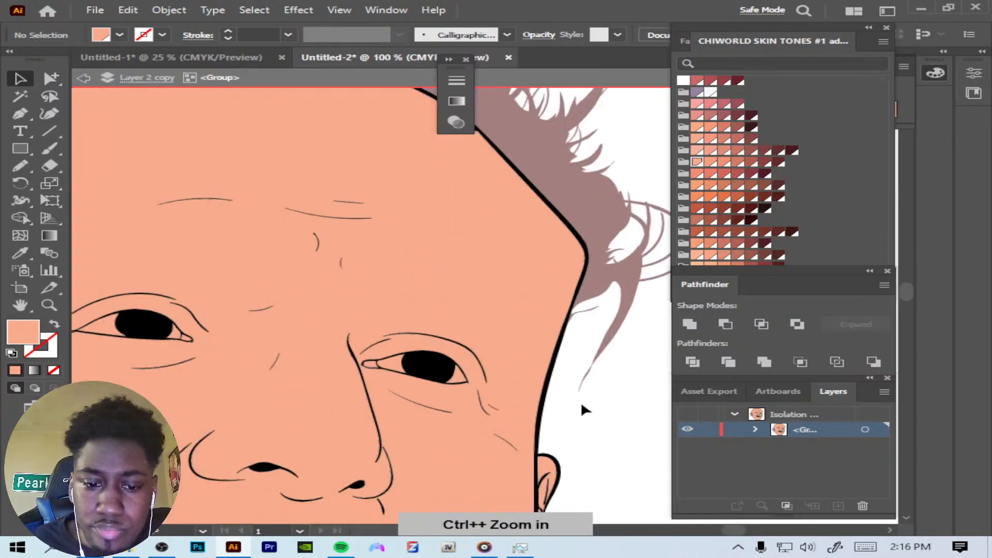
pyautogui.click(755, 430)
pyautogui.moveTo(883, 411); pyautogui.dragTo(879, 449)
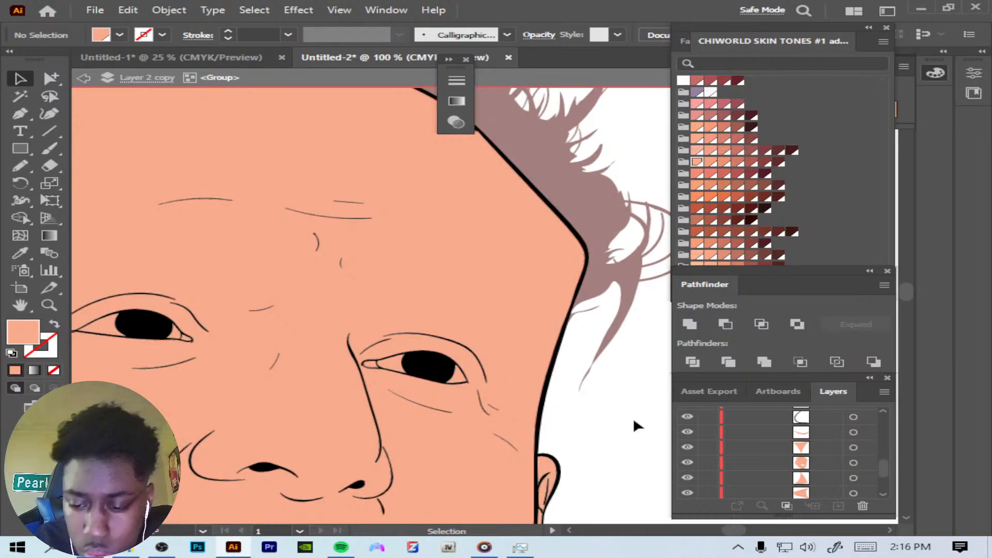
pyautogui.scroll(2, 710, 419)
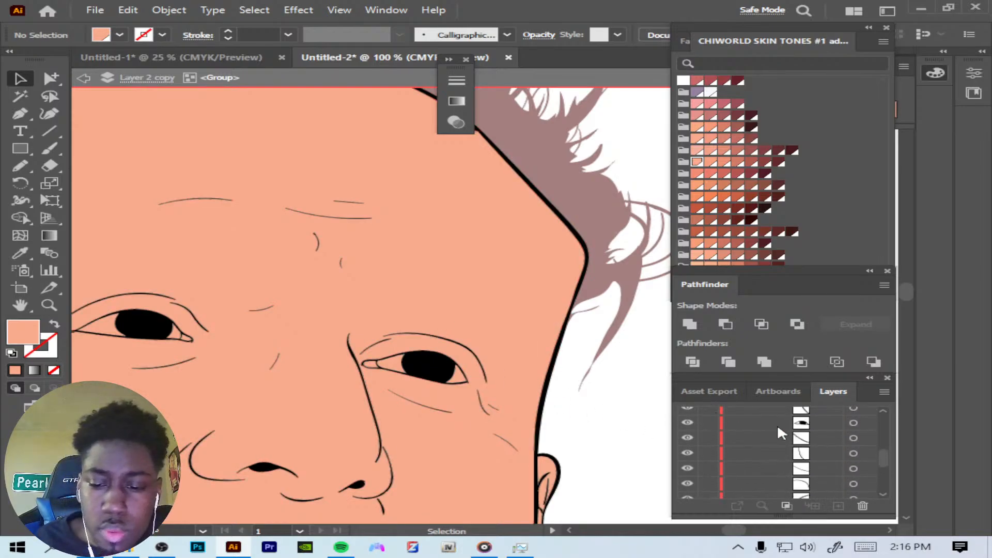
pyautogui.moveTo(885, 454); pyautogui.dragTo(889, 467)
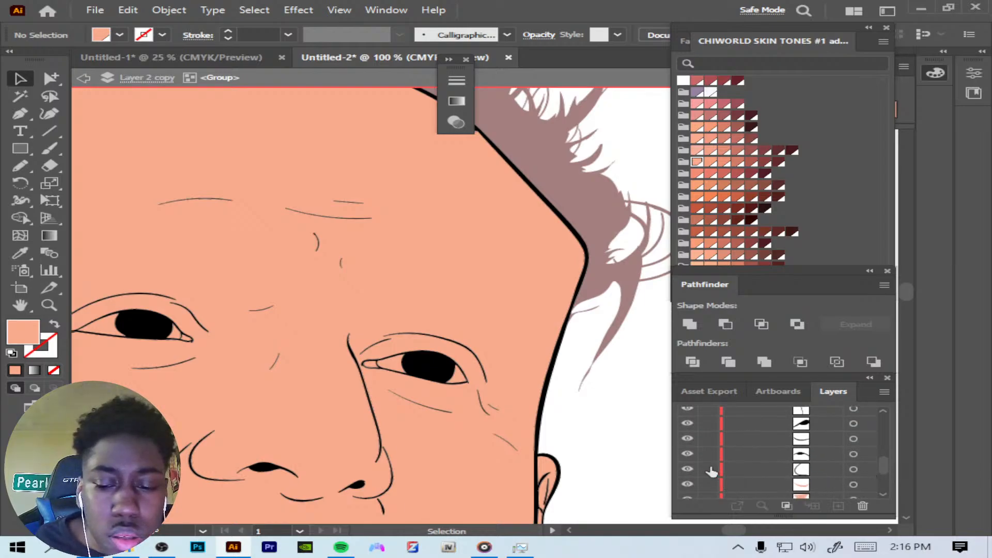
pyautogui.moveTo(712, 471); pyautogui.dragTo(711, 423)
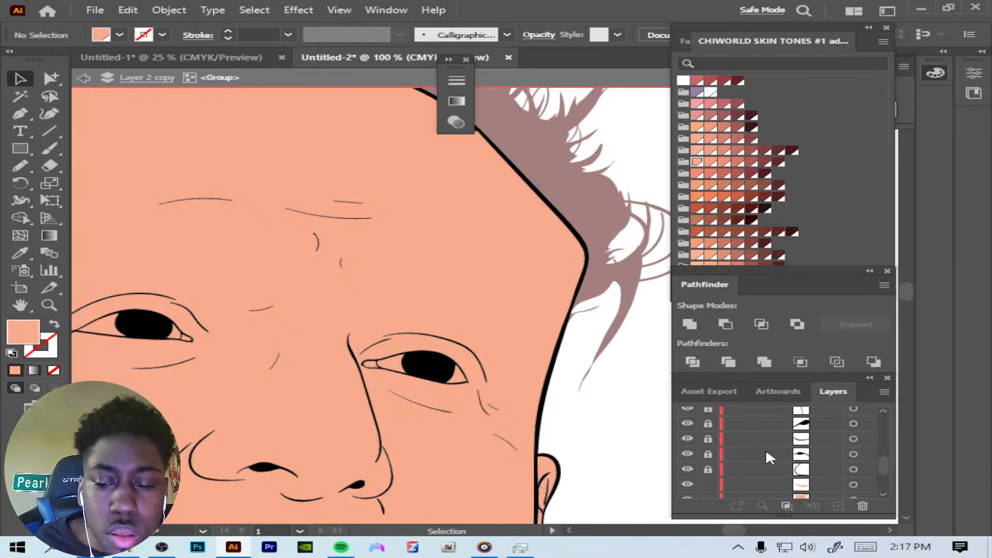
pyautogui.scroll(3, 883, 457)
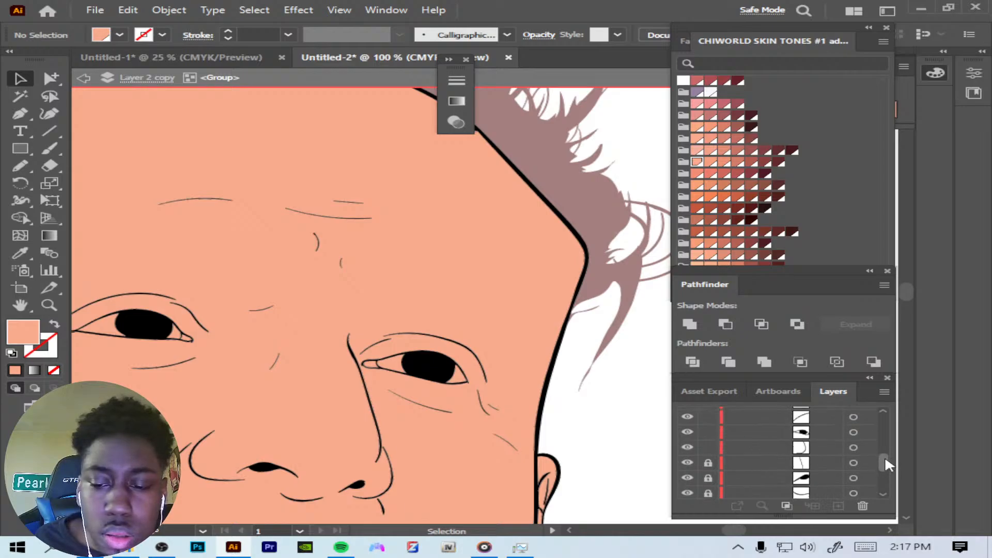
pyautogui.scroll(1, 885, 464)
pyautogui.moveTo(710, 459); pyautogui.dragTo(706, 420)
pyautogui.click(709, 415)
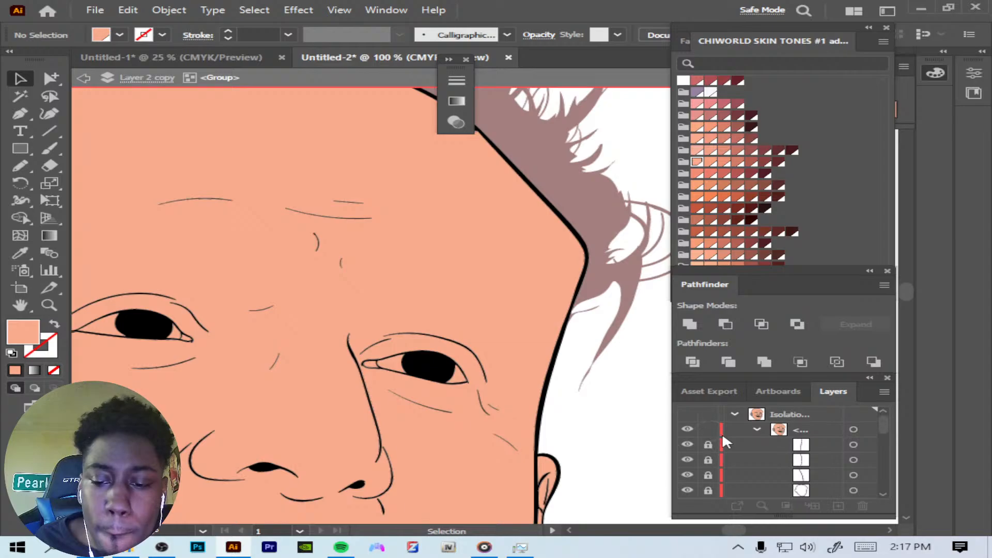
# Step: Isolate the merged face group and fill the eyeball areas of both eyes with the off-white swatch
pyautogui.hotkey('ctrl', '-')
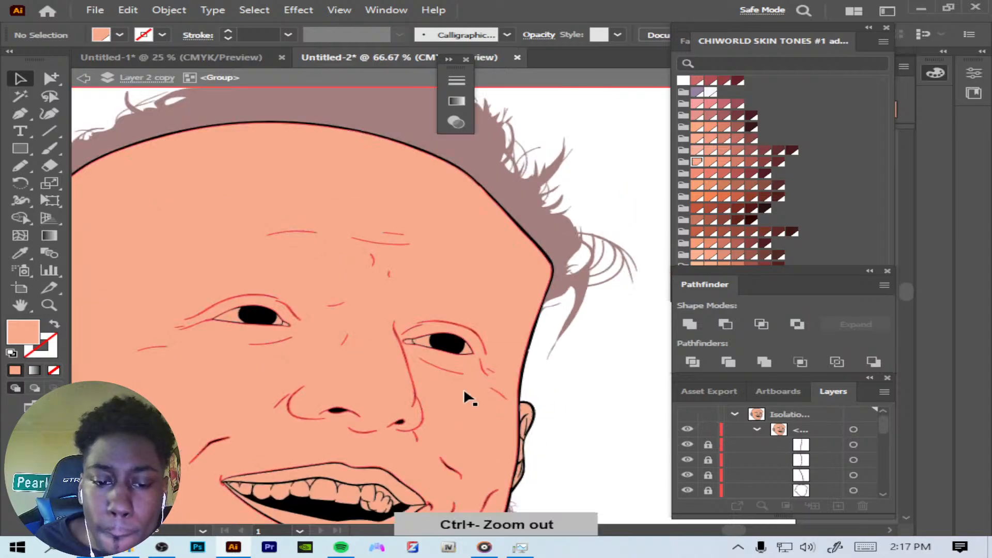
pyautogui.click(425, 341)
pyautogui.rightClick(430, 349)
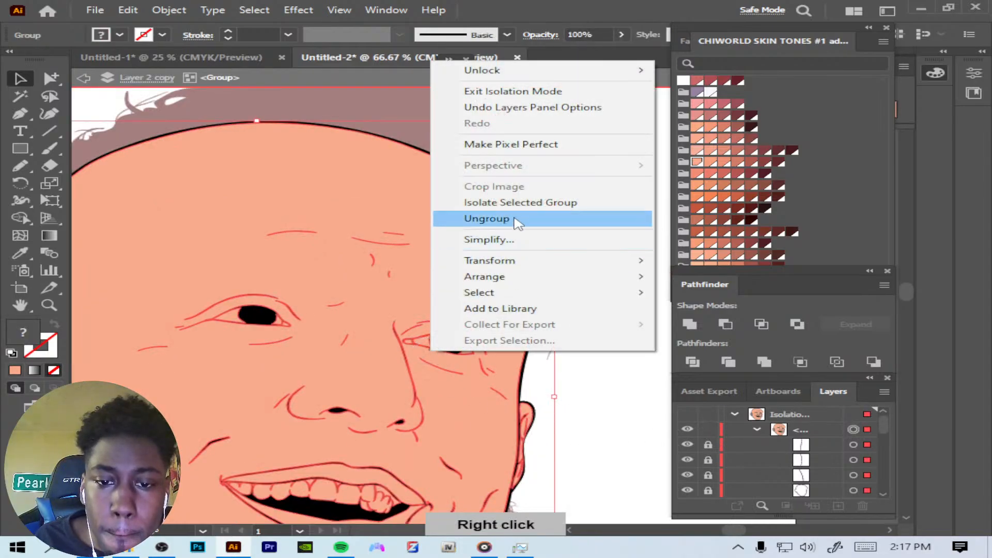
pyautogui.click(522, 202)
pyautogui.click(424, 342)
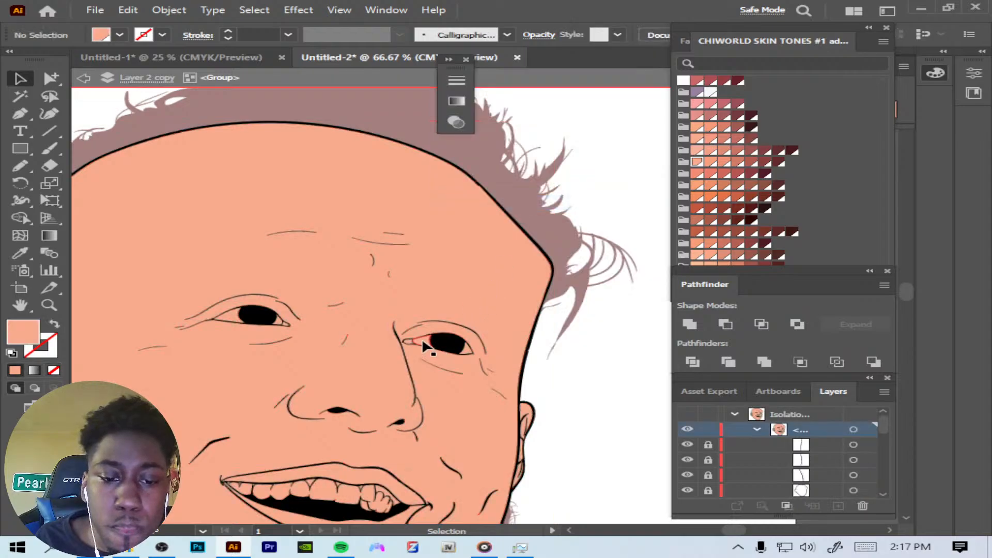
pyautogui.keyDown('shift'); pyautogui.click(465, 349); pyautogui.keyUp('shift')
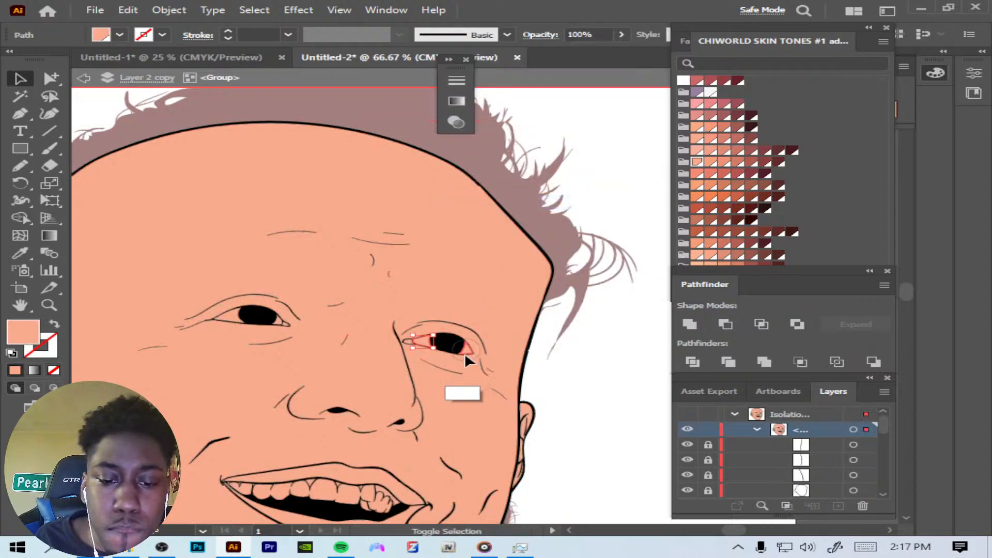
pyautogui.keyDown('shift'); pyautogui.click(232, 315); pyautogui.keyUp('shift')
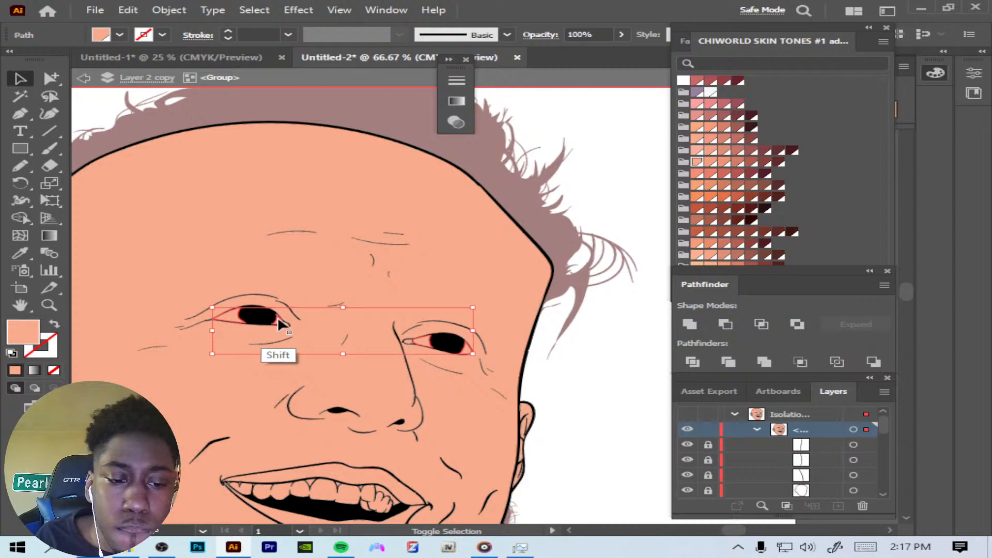
pyautogui.click(711, 93)
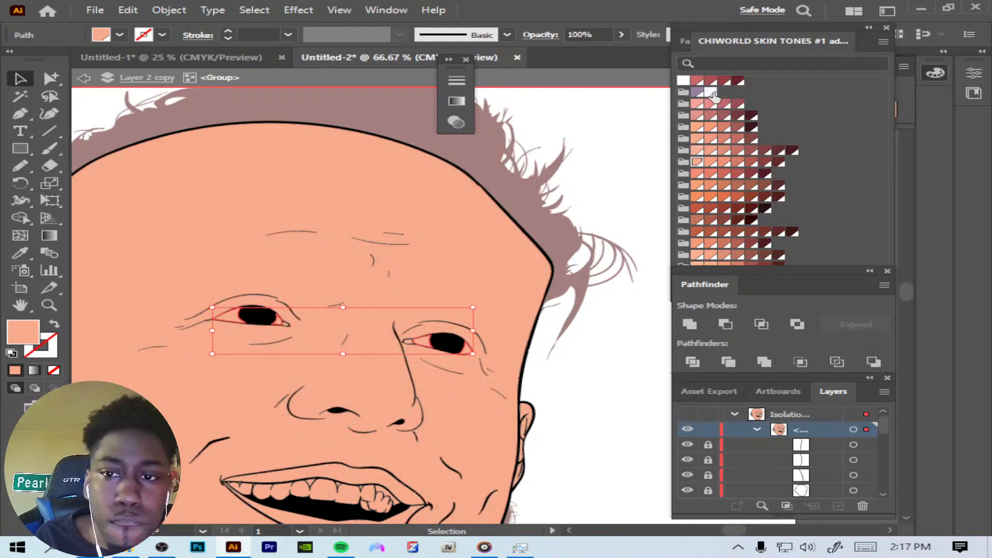
# Step: Fill the inner corners of both eyes with the pink swatch from the CHIWORLD SKIN TONES library
pyautogui.click(408, 339)
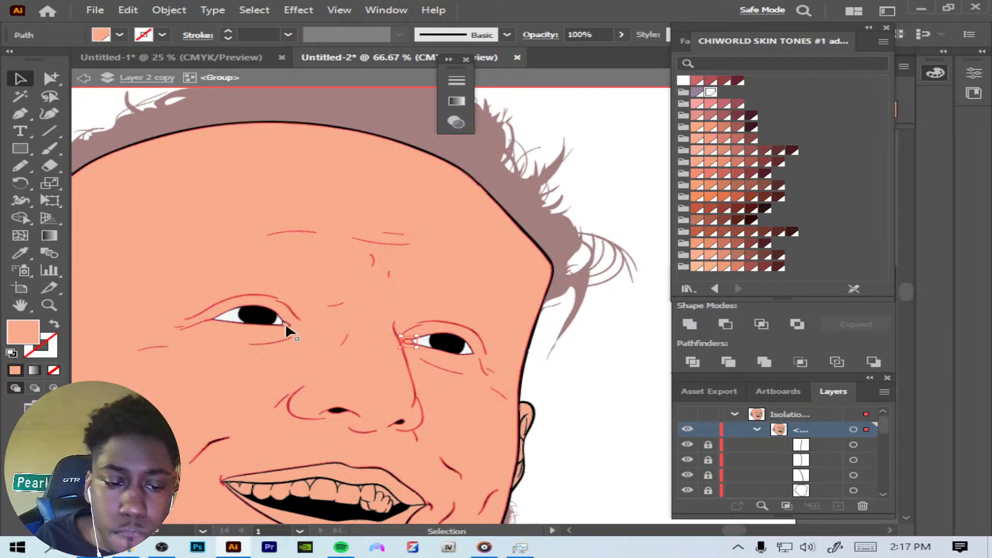
pyautogui.hotkey('ctrl', '+')
pyautogui.hotkey('ctrl', '+')
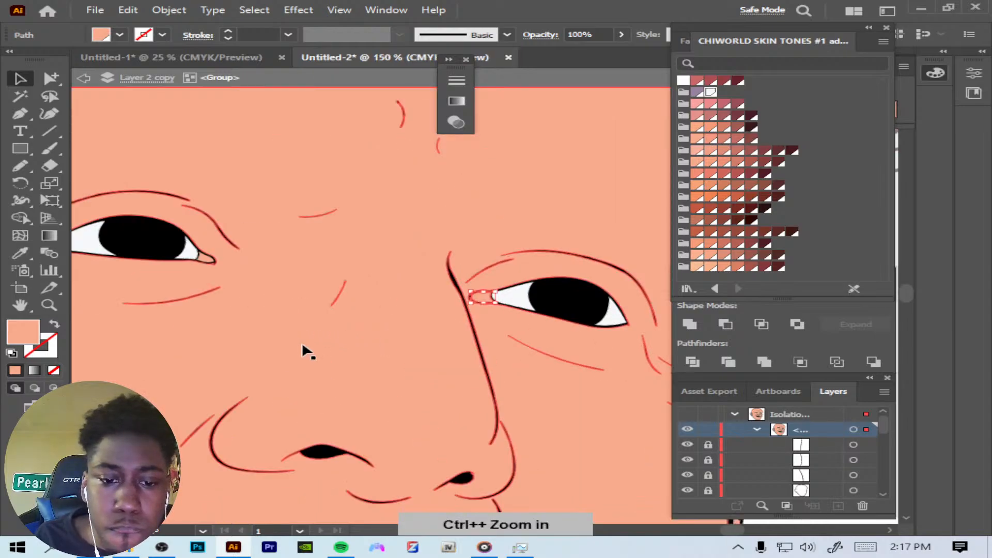
pyautogui.keyDown('shift'); pyautogui.click(208, 257); pyautogui.keyUp('shift')
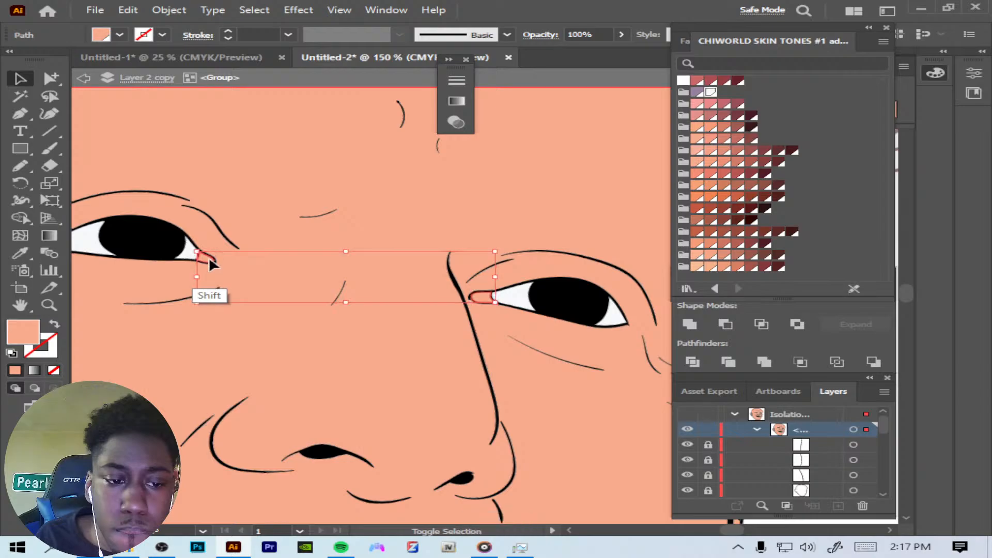
pyautogui.click(710, 103)
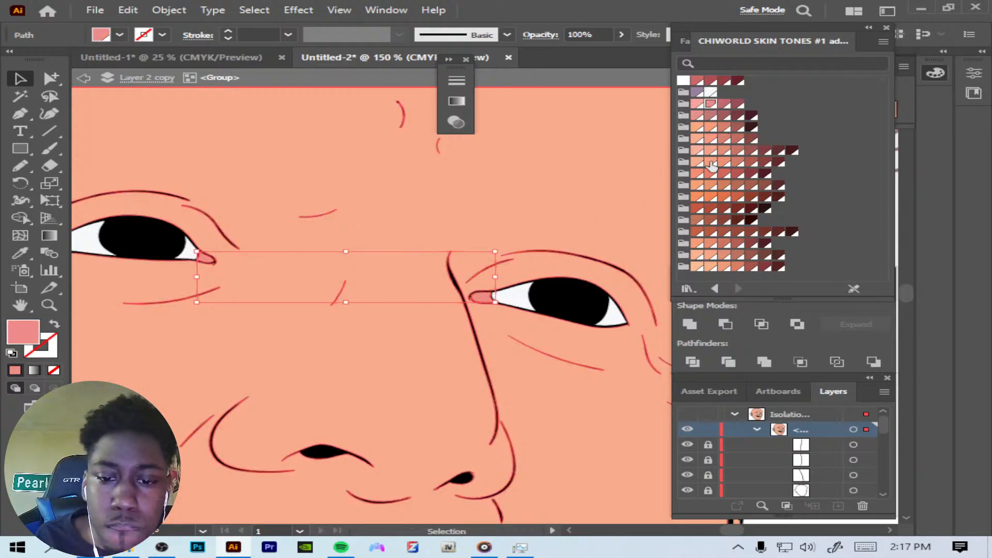
# Step: Fill the main row of upper teeth with the off-white swatch
pyautogui.hotkey('ctrl', '-')
pyautogui.hotkey('ctrl', '-')
pyautogui.hotkey('ctrl', '-')
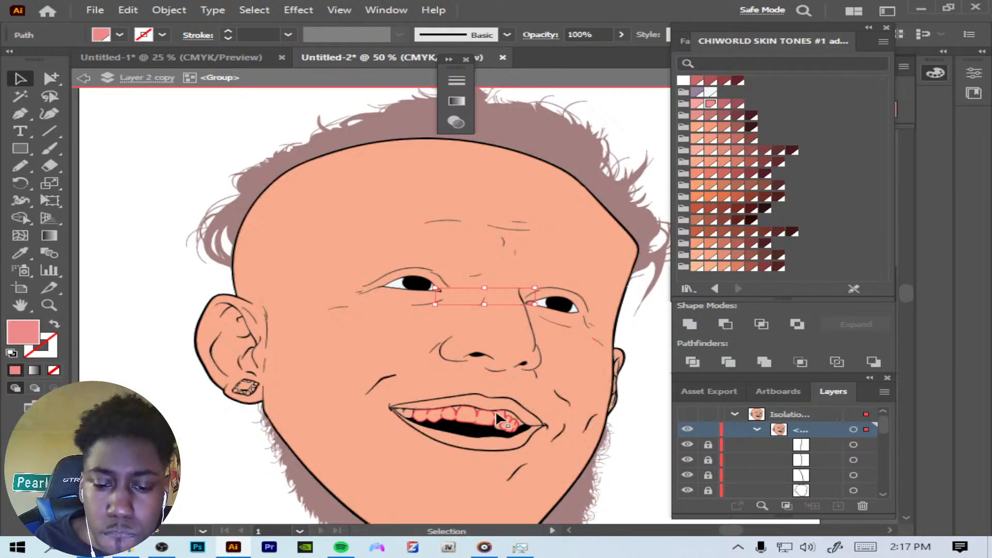
pyautogui.click(515, 426)
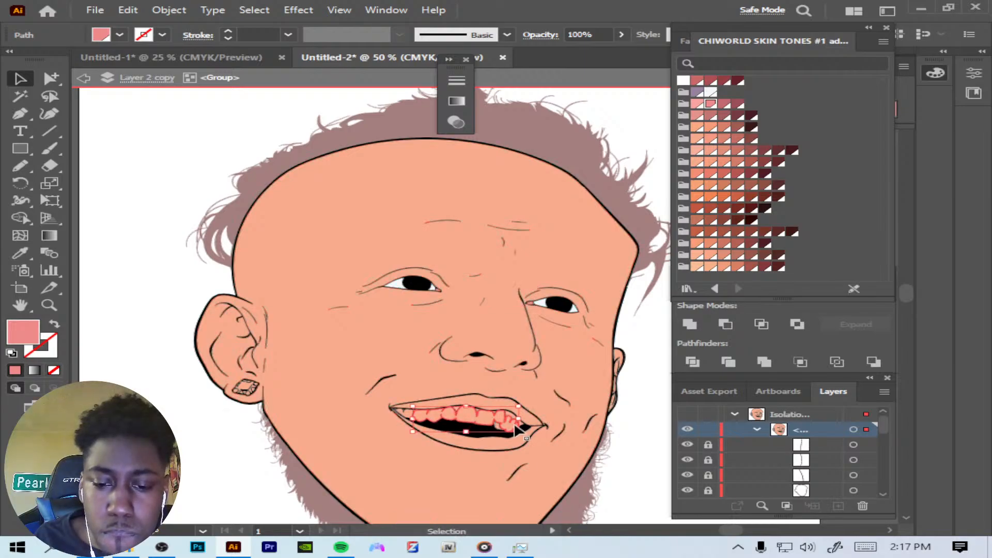
pyautogui.click(711, 92)
pyautogui.hotkey('ctrl', '+')
pyautogui.hotkey('ctrl', '+')
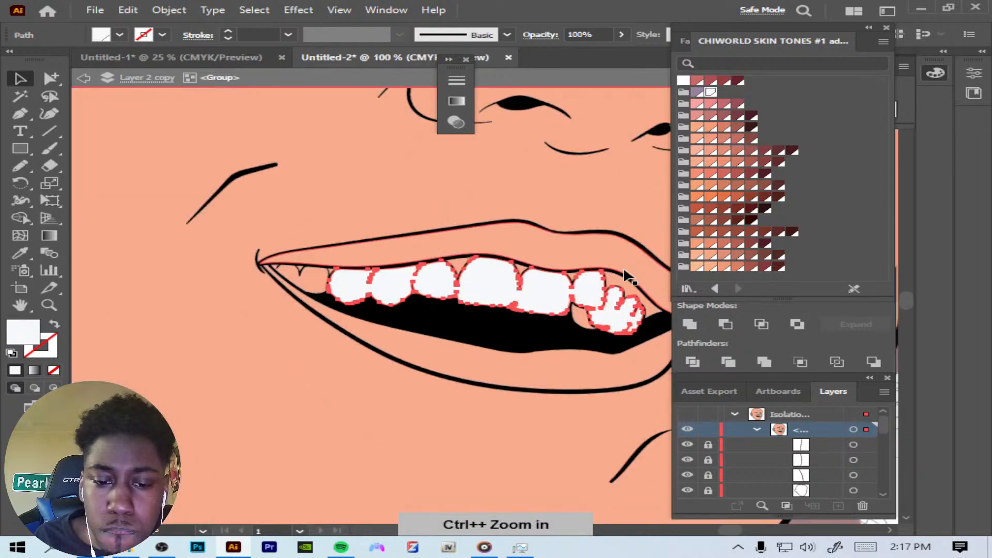
# Step: Fill the small teeth at the left mouth corner with off-white and the small shape below the right-hand teeth with greyish purple
pyautogui.click(585, 321)
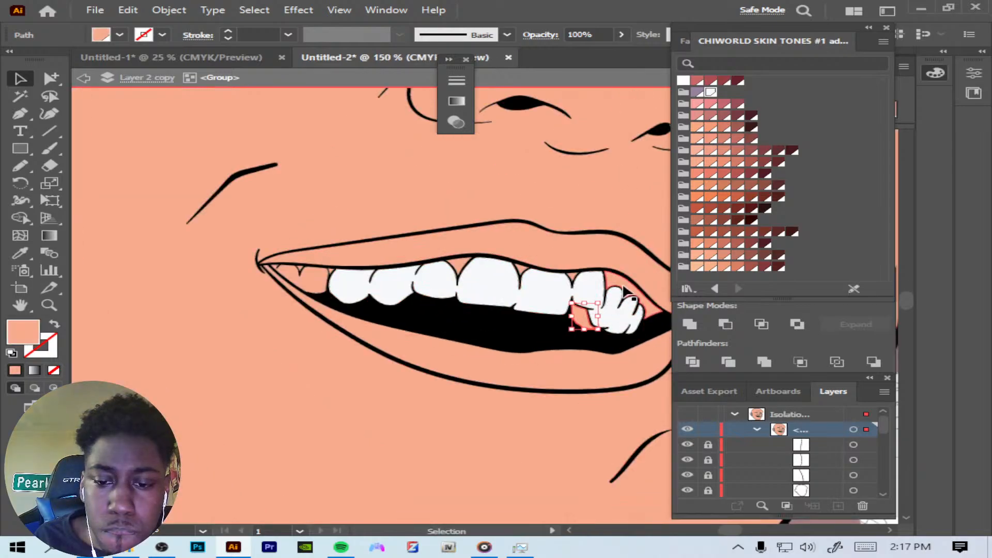
pyautogui.click(313, 276)
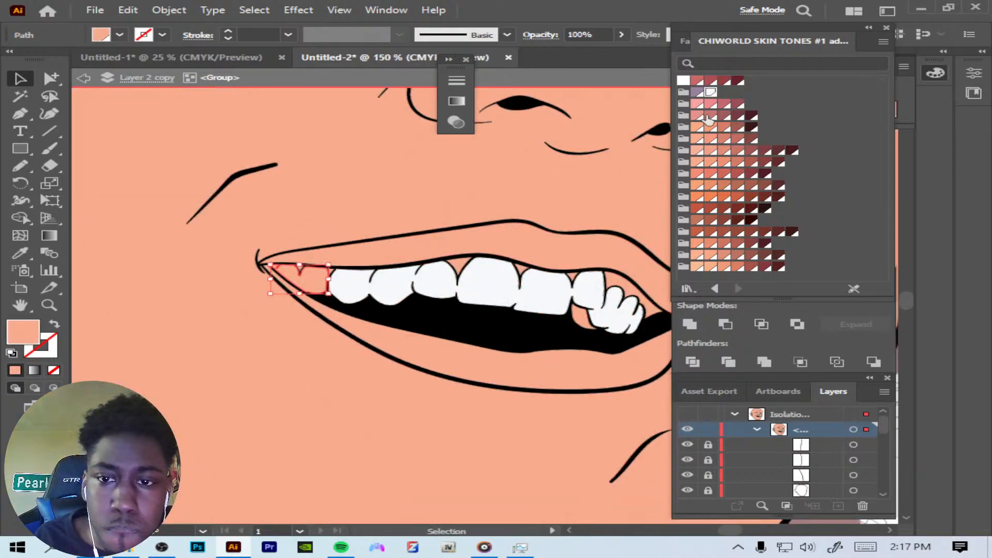
pyautogui.click(711, 92)
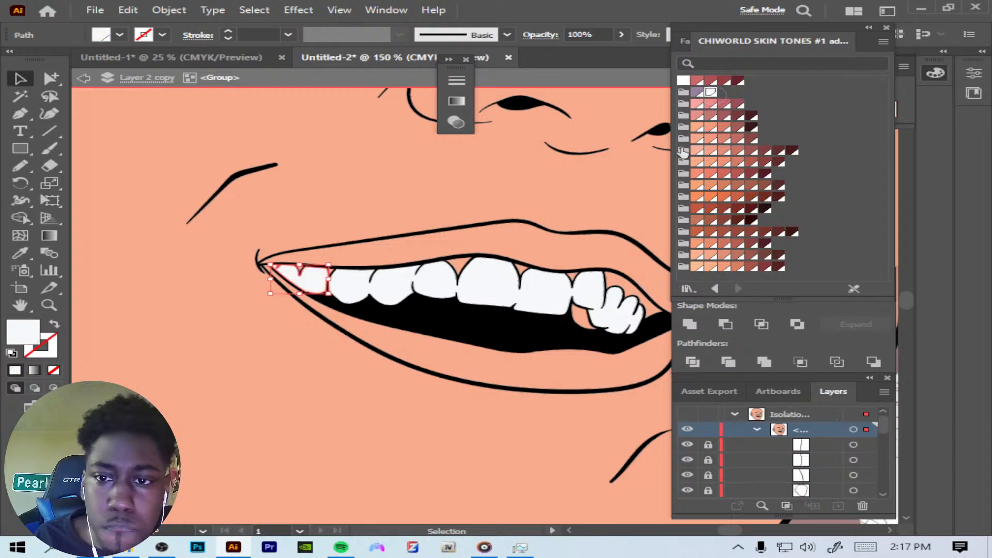
pyautogui.click(585, 317)
pyautogui.click(697, 93)
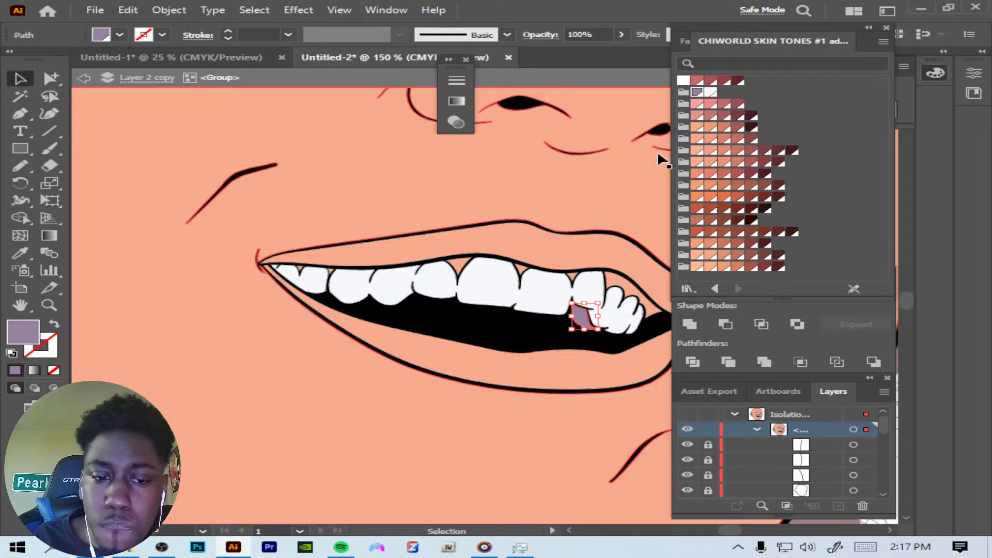
# Step: Fill all the gum areas between and above the teeth with the pink swatch
pyautogui.click(602, 277)
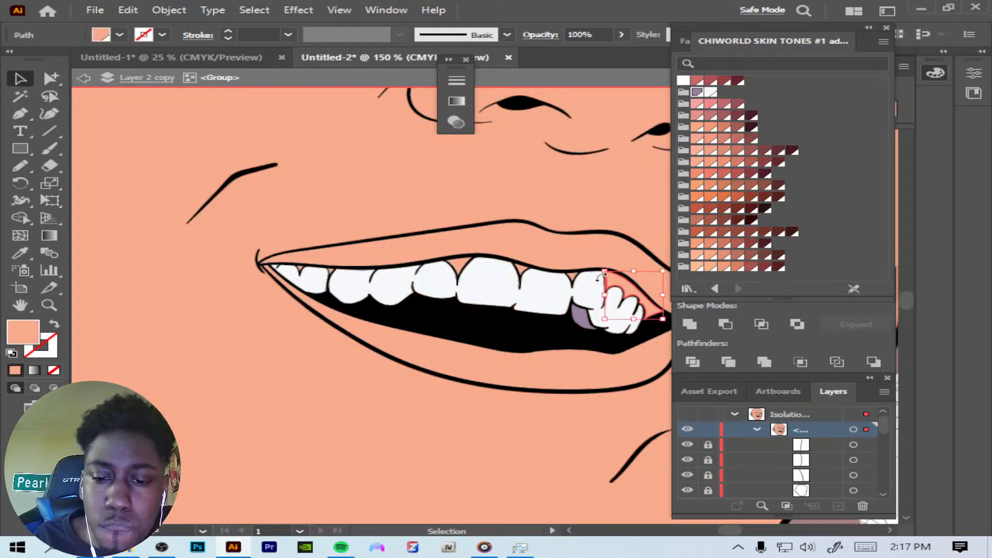
pyautogui.keyDown('shift'); pyautogui.click(575, 278); pyautogui.keyUp('shift')
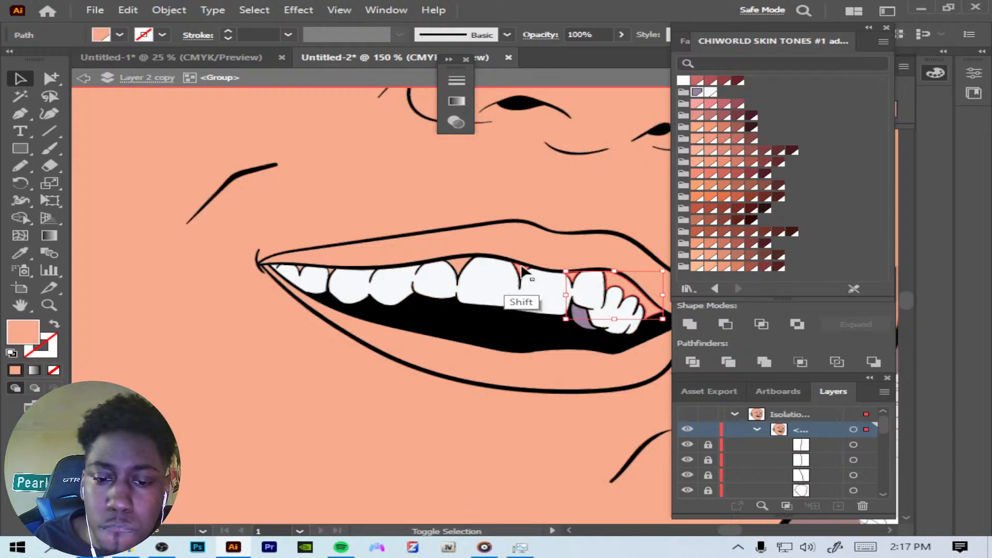
pyautogui.keyDown('shift'); pyautogui.click(521, 268); pyautogui.keyUp('shift')
pyautogui.keyDown('shift'); pyautogui.click(458, 265); pyautogui.keyUp('shift')
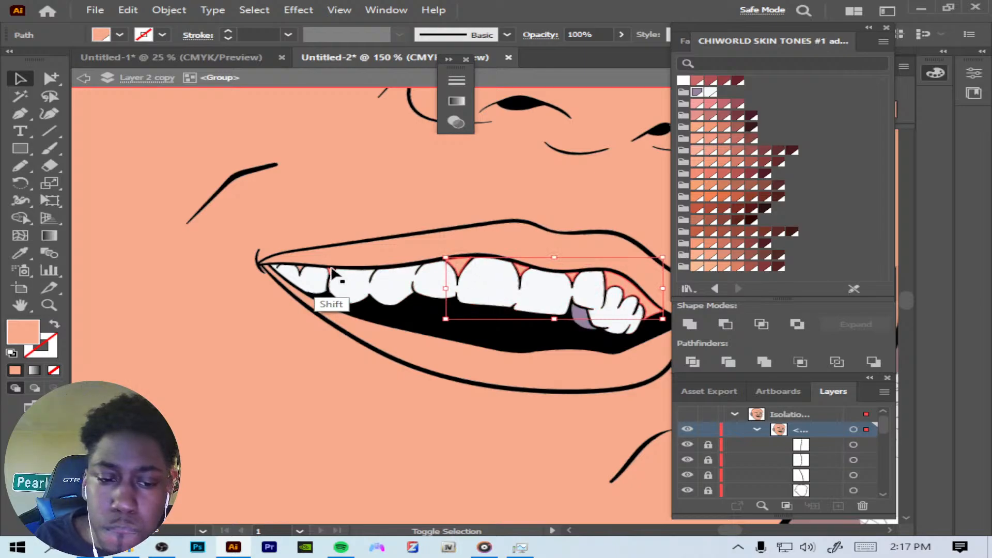
pyautogui.keyDown('shift'); pyautogui.click(299, 269); pyautogui.keyUp('shift')
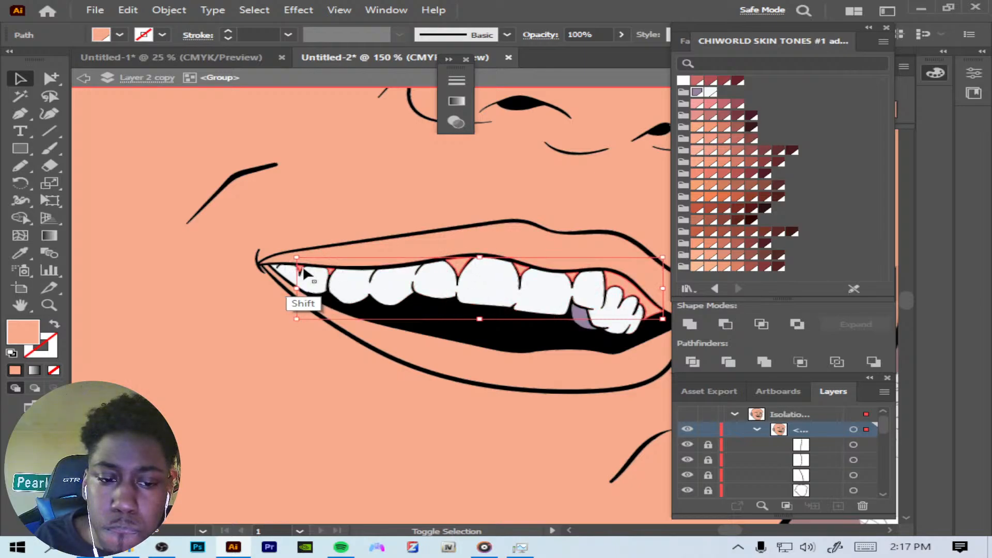
pyautogui.click(710, 103)
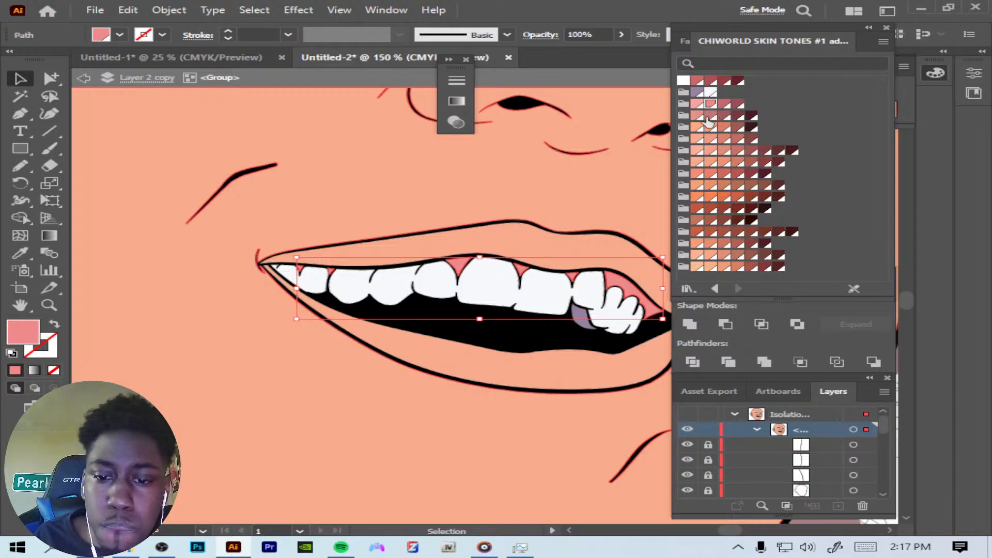
# Step: Fill the diamond earring on the left ear with the off-white swatch
pyautogui.click(625, 247)
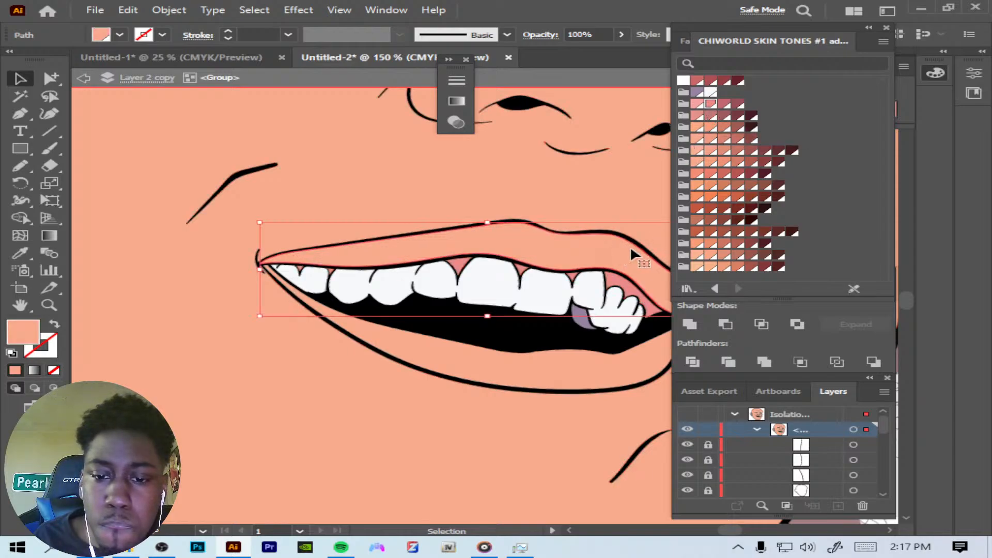
pyautogui.hotkey('ctrl', '-')
pyautogui.hotkey('ctrl', '-')
pyautogui.hotkey('ctrl', '-')
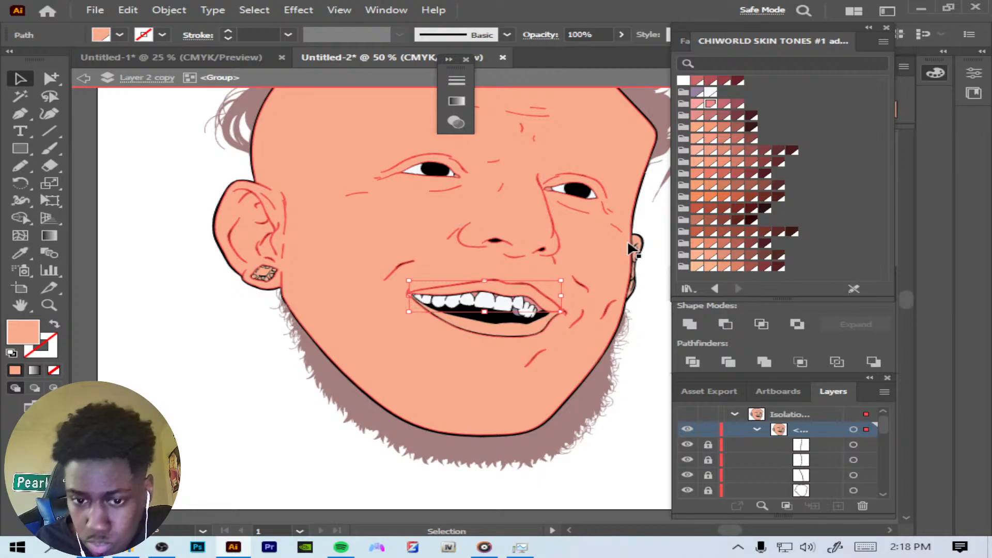
pyautogui.click(263, 270)
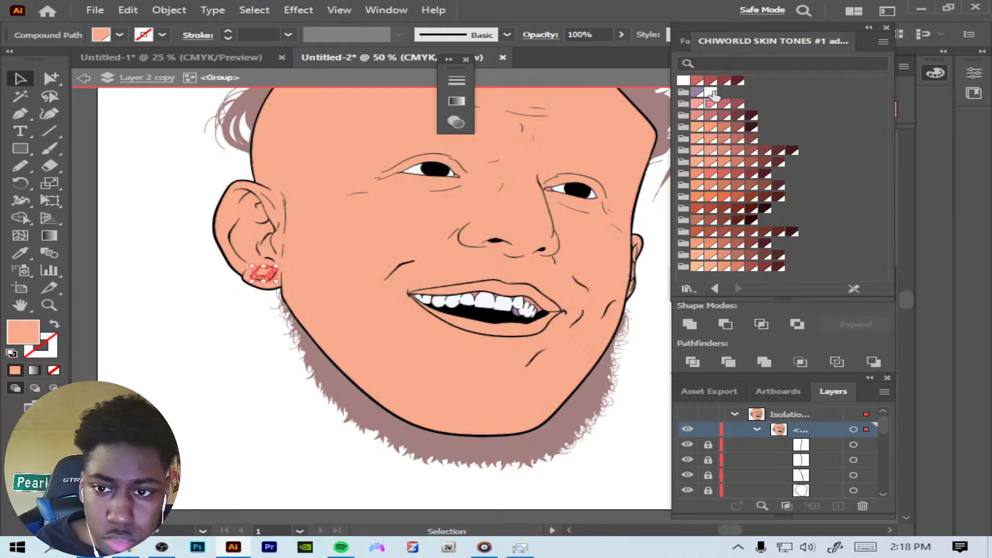
pyautogui.click(710, 92)
pyautogui.click(310, 428)
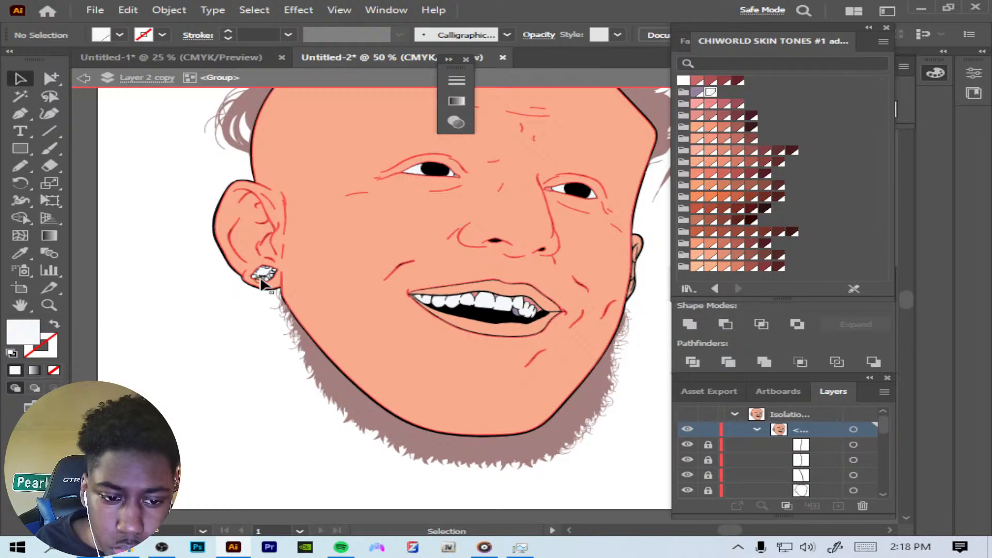
# Step: Fill the remaining peach triangular facet at the bottom of the earring with the greyish-purple swatch and deselect it
pyautogui.click(260, 275)
pyautogui.click(261, 277)
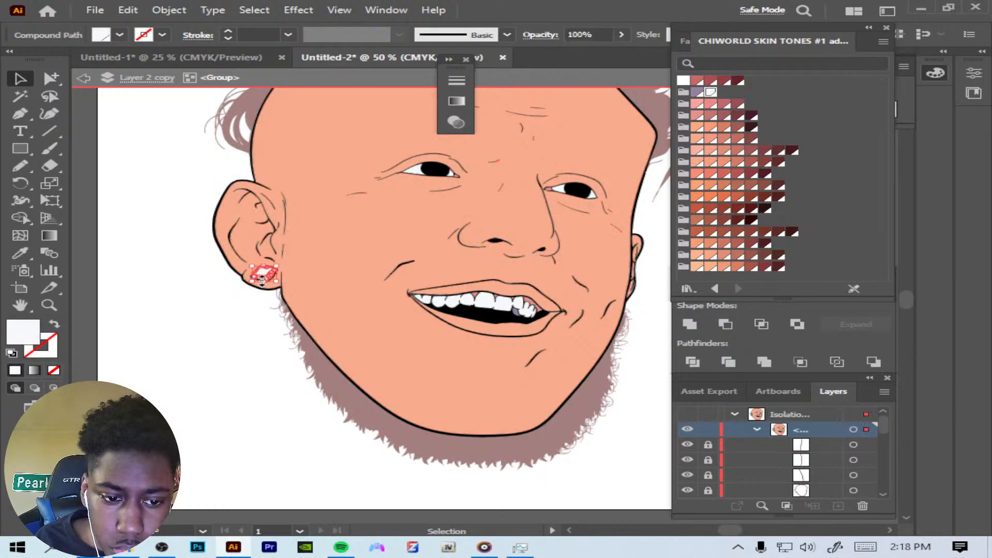
pyautogui.click(241, 317)
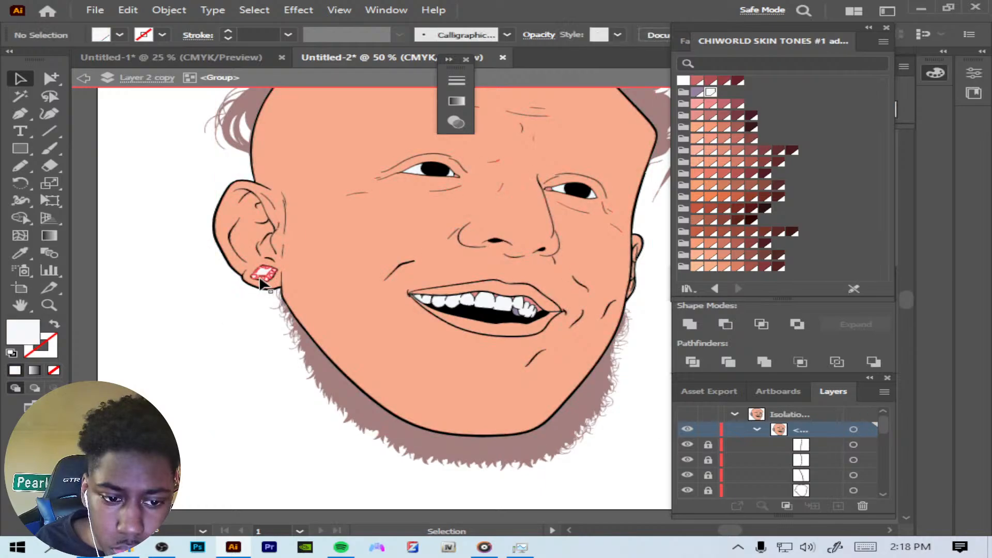
pyautogui.click(260, 277)
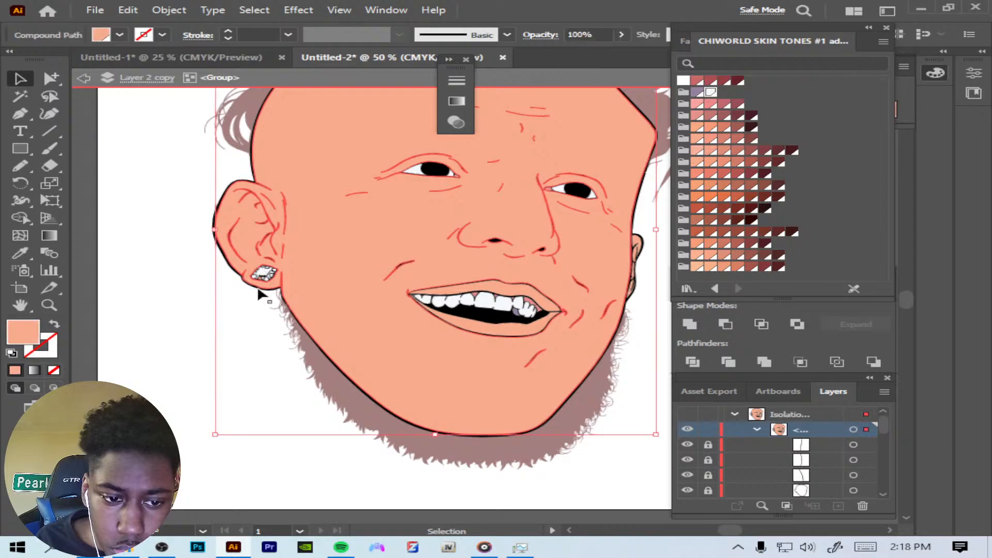
pyautogui.click(244, 348)
pyautogui.click(264, 269)
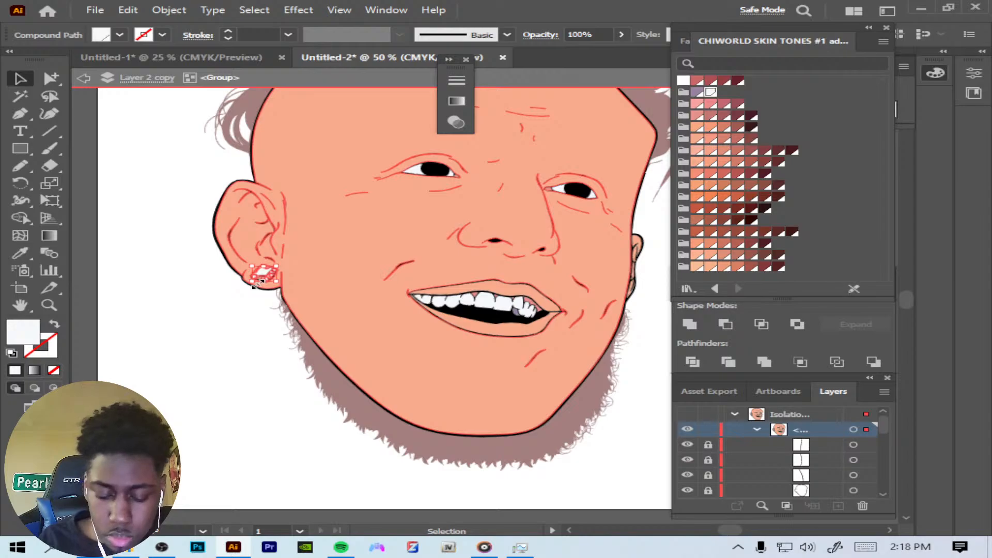
pyautogui.hotkey('ctrl', '+')
pyautogui.hotkey('ctrl', '+')
pyautogui.hotkey('ctrl', '+')
pyautogui.hotkey('ctrl', '+')
pyautogui.hotkey('ctrl', '+')
pyautogui.hotkey('ctrl', '+')
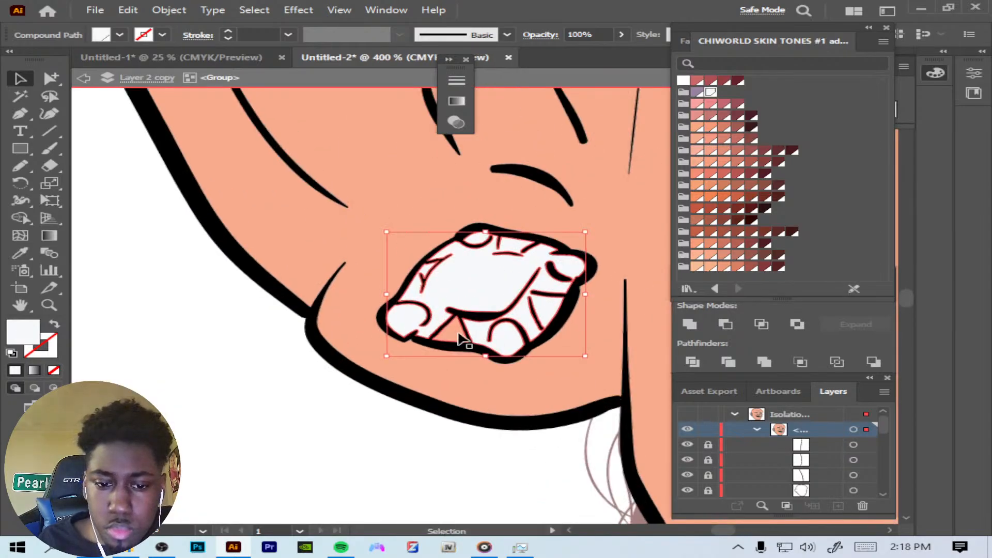
pyautogui.click(457, 332)
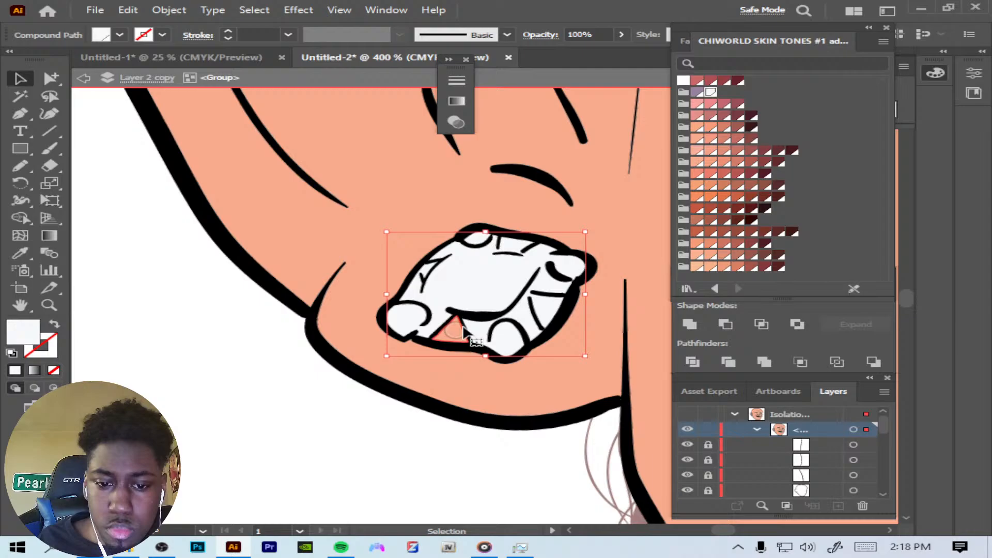
pyautogui.click(697, 92)
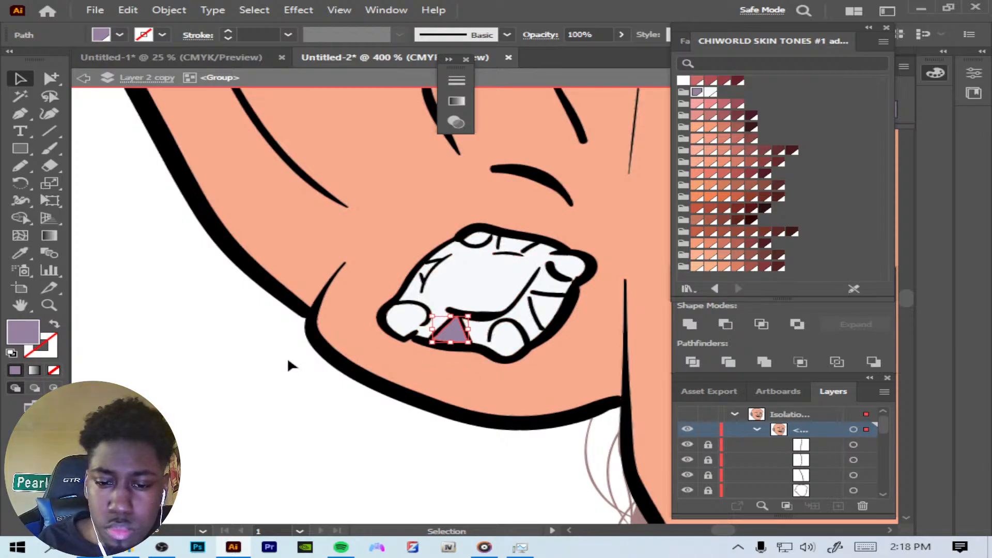
pyautogui.hotkey('ctrl', '-')
pyautogui.hotkey('ctrl', '-')
pyautogui.hotkey('ctrl', '-')
pyautogui.hotkey('ctrl', '-')
pyautogui.hotkey('ctrl', '-')
pyautogui.hotkey('ctrl', '-')
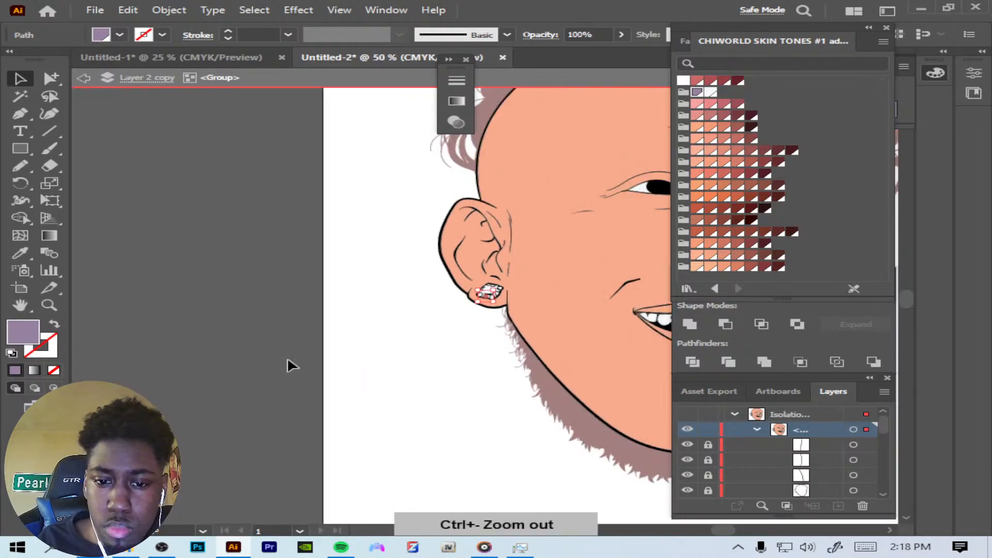
pyautogui.click(508, 407)
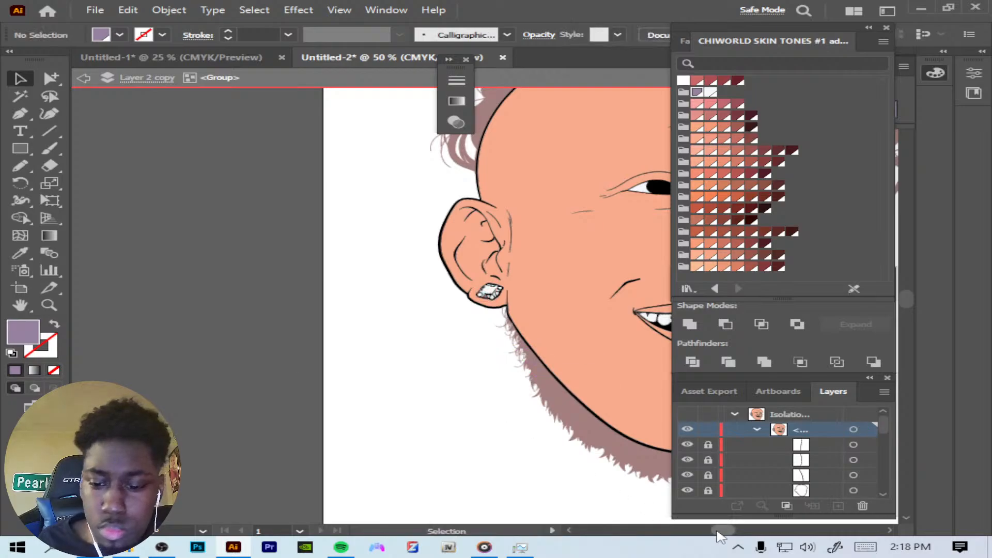
# Step: Fill the upper and lower lips with the coral skin-tone swatch C=3 M=63 Y=55 K=0
pyautogui.moveTo(719, 533); pyautogui.dragTo(737, 537)
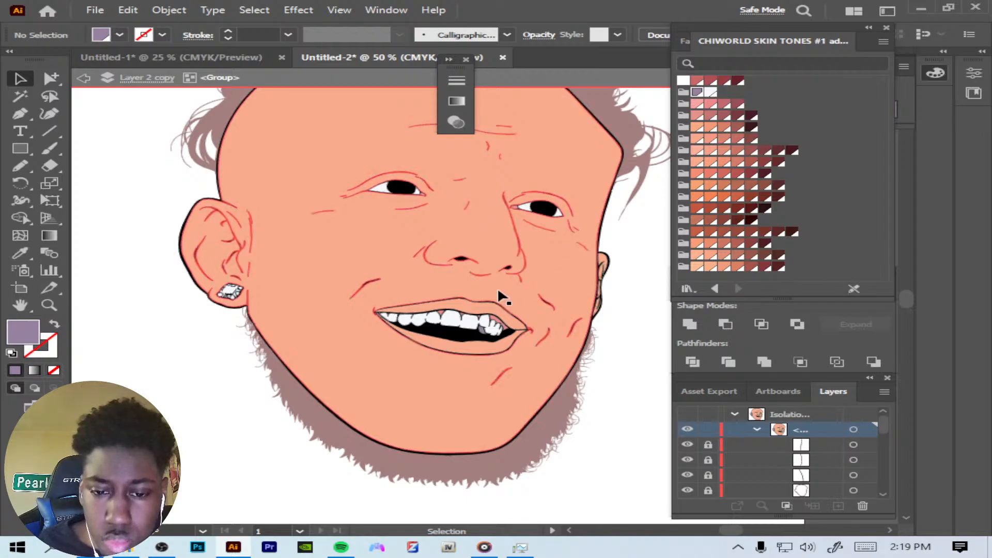
pyautogui.click(480, 310)
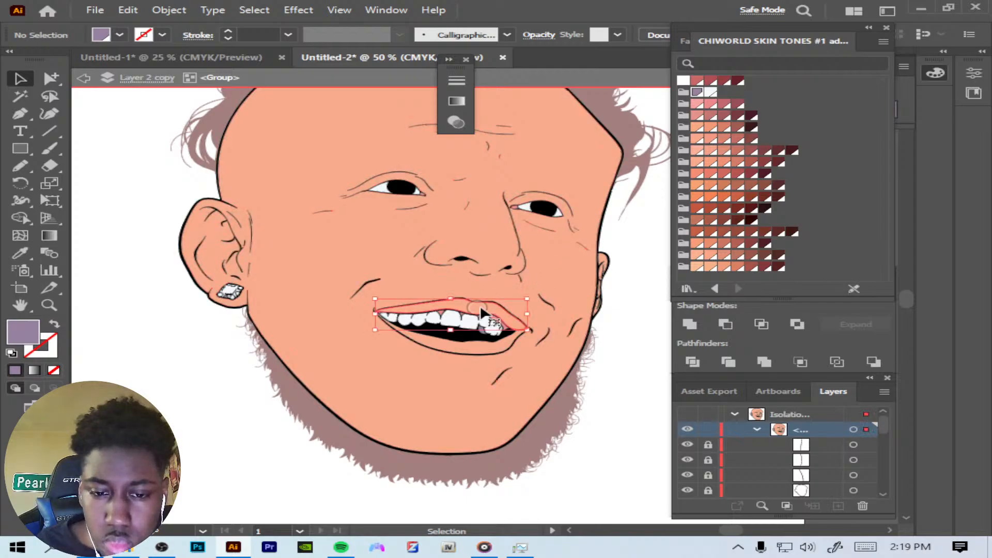
pyautogui.click(711, 174)
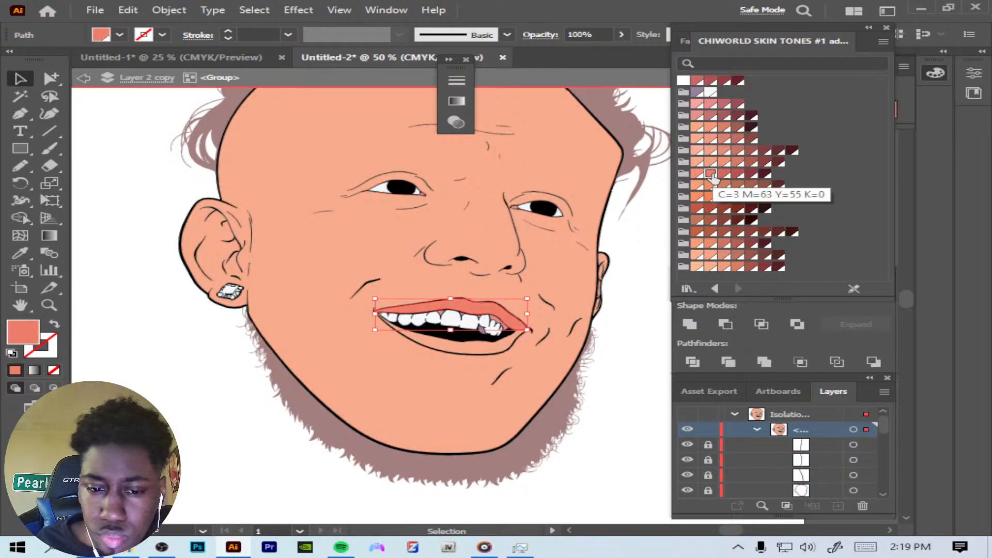
pyautogui.click(495, 344)
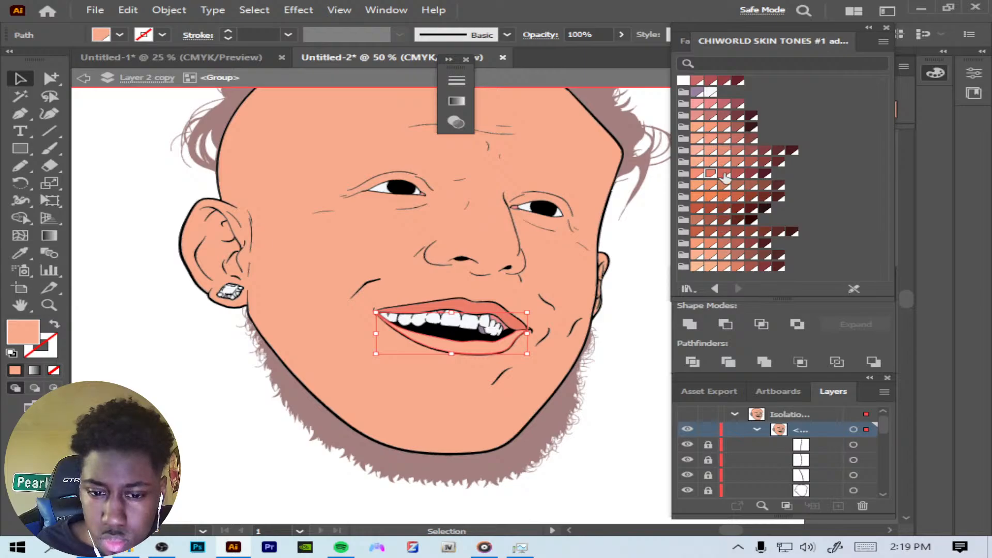
pyautogui.click(723, 175)
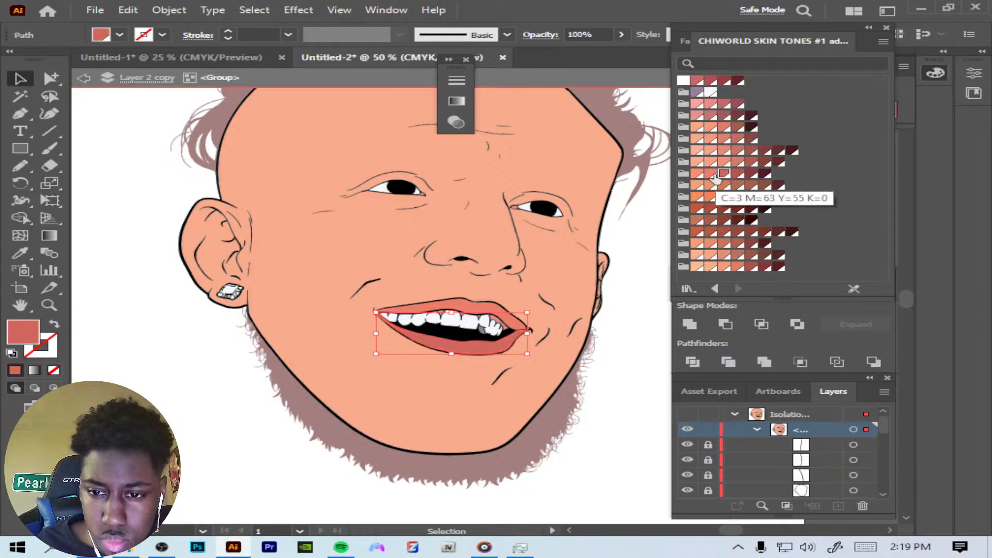
pyautogui.click(710, 173)
# Step: Try darker red, salmon and orange library swatches as the fill of the upper lip
pyautogui.click(499, 306)
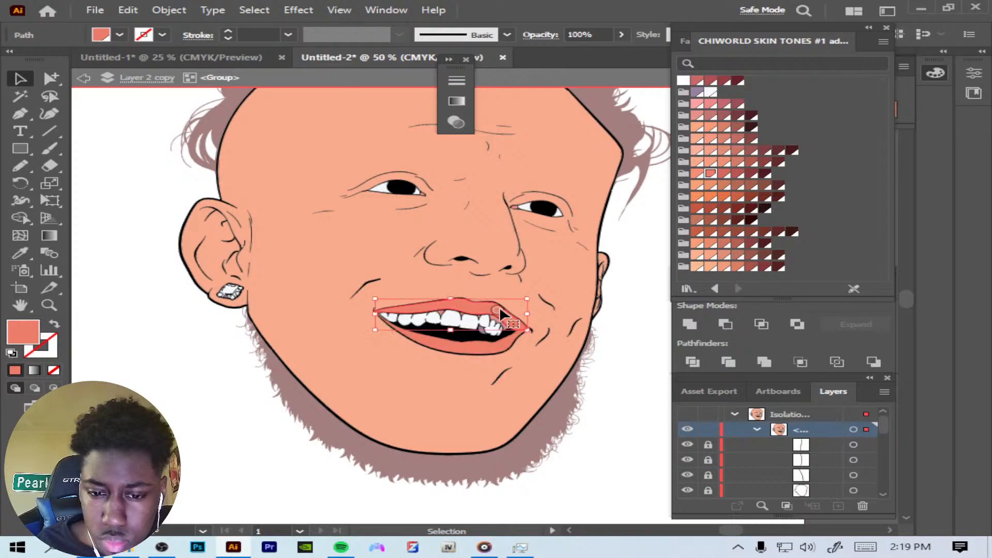
pyautogui.click(723, 173)
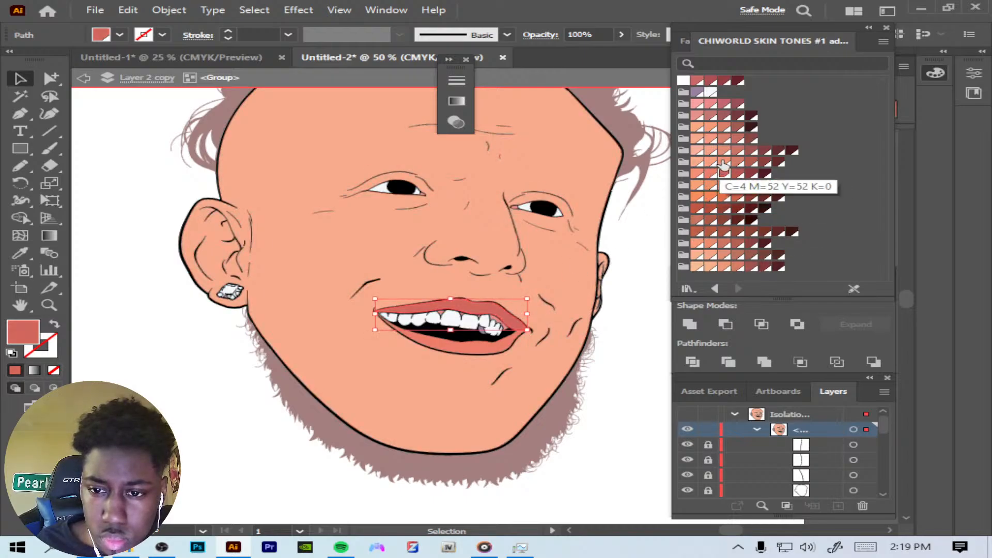
pyautogui.click(722, 162)
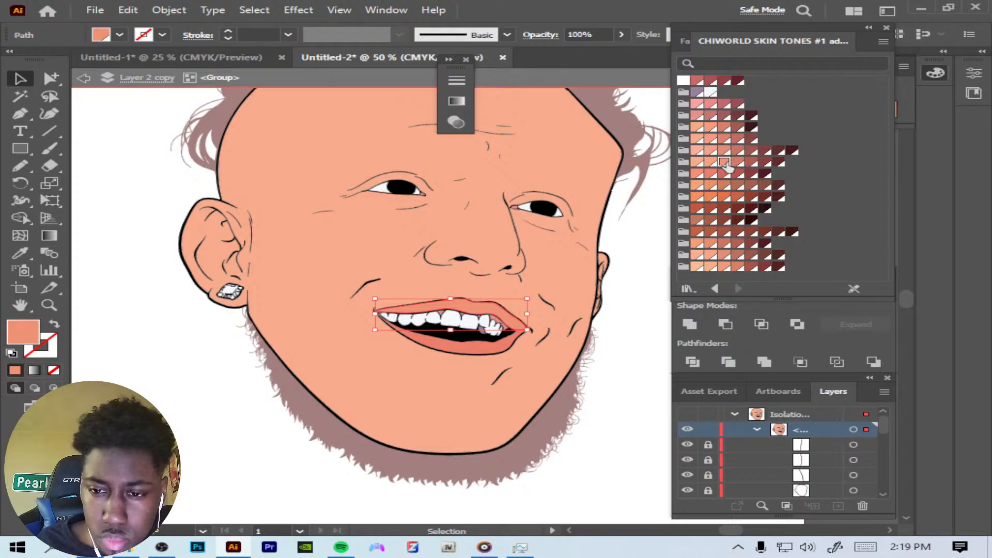
pyautogui.click(736, 164)
pyautogui.click(726, 162)
pyautogui.click(724, 198)
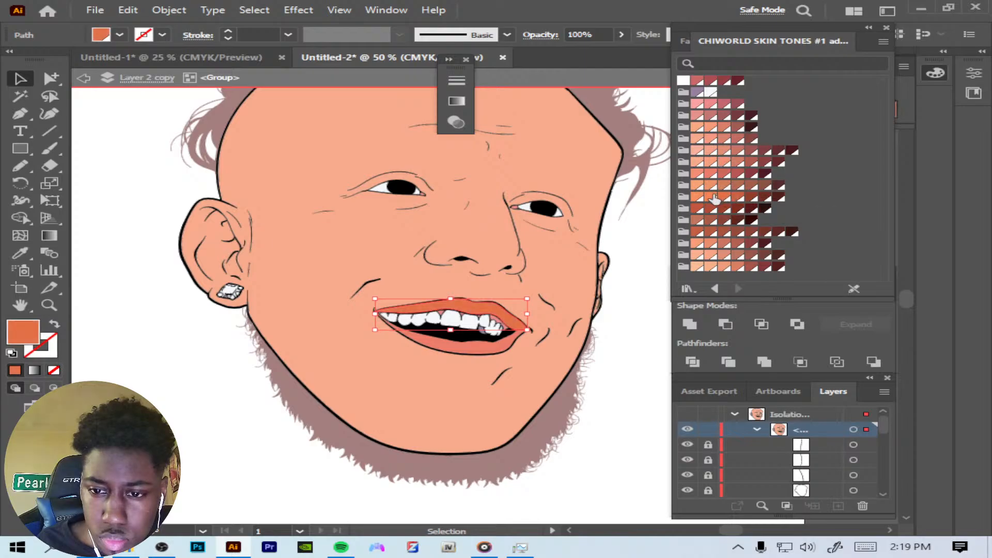
pyautogui.click(712, 198)
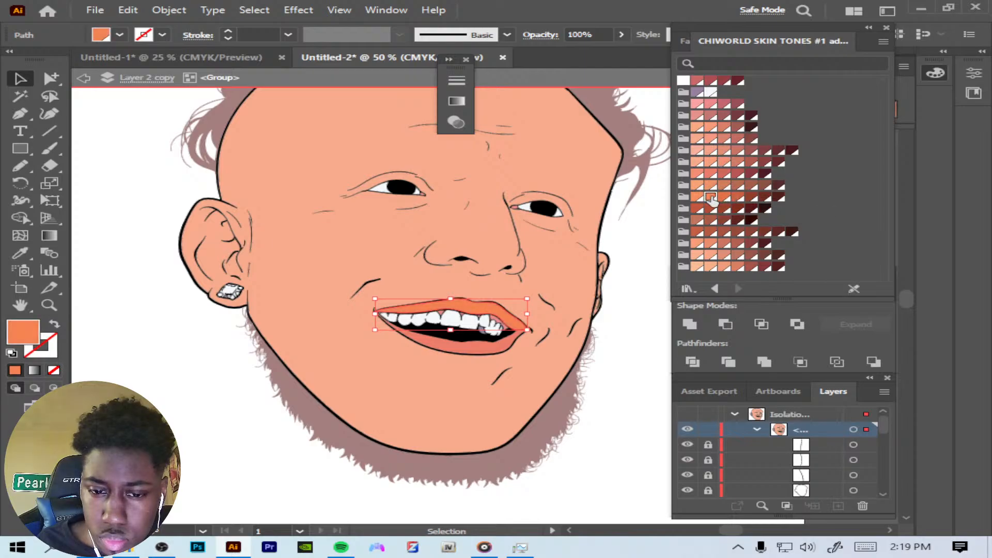
# Step: Compare the neighbouring salmon swatches on the upper lip, fill it with C=4 M=52 Y=52 K=0 and deselect it
pyautogui.click(724, 163)
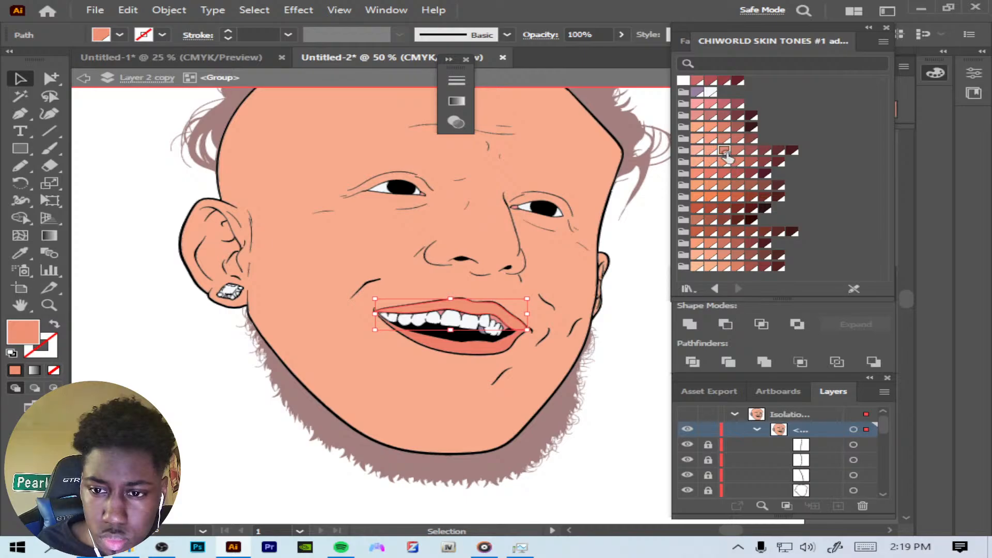
pyautogui.click(716, 152)
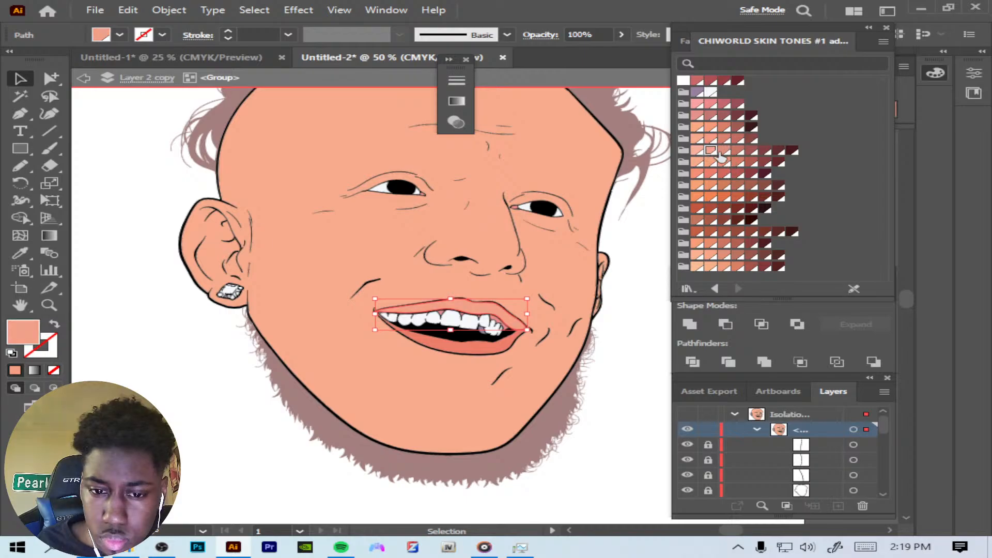
pyautogui.click(723, 151)
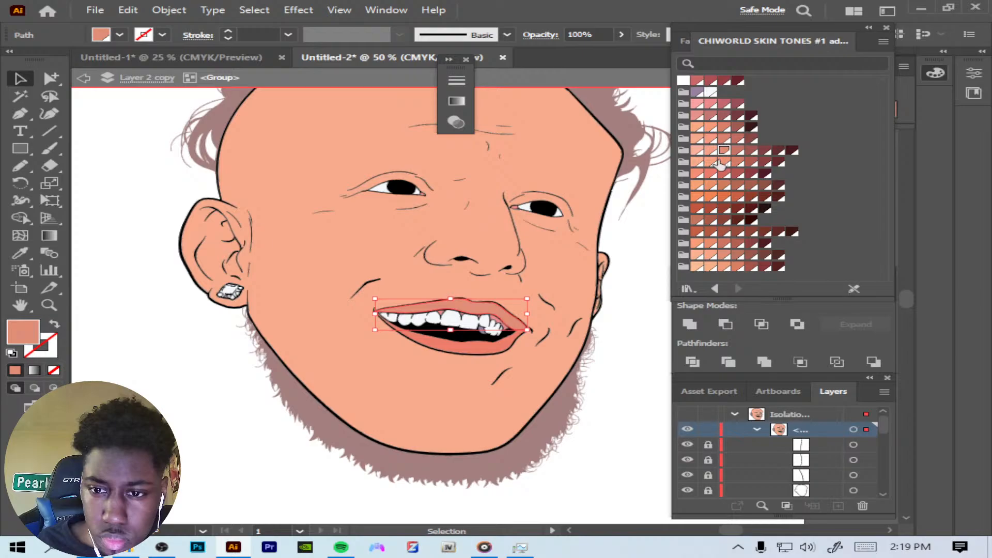
pyautogui.click(722, 164)
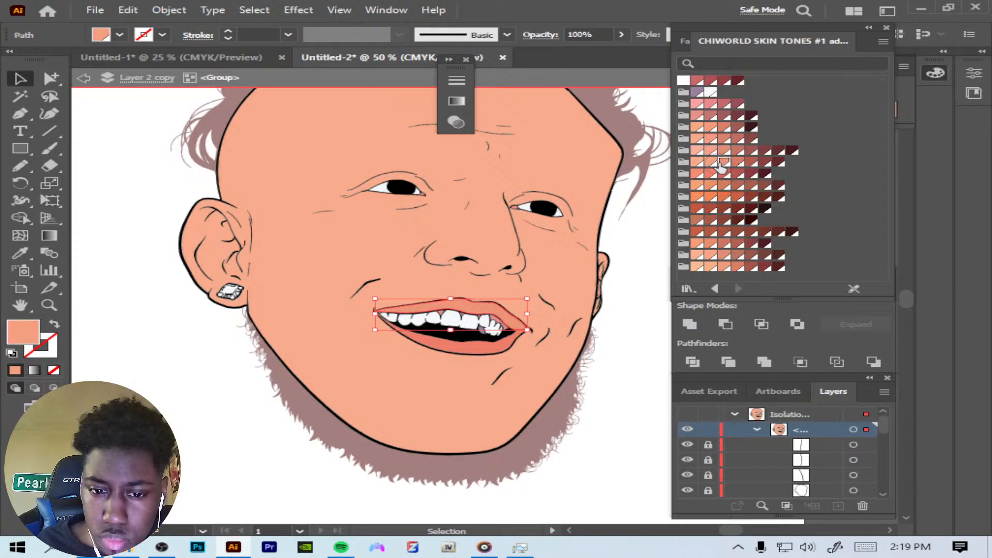
pyautogui.click(607, 394)
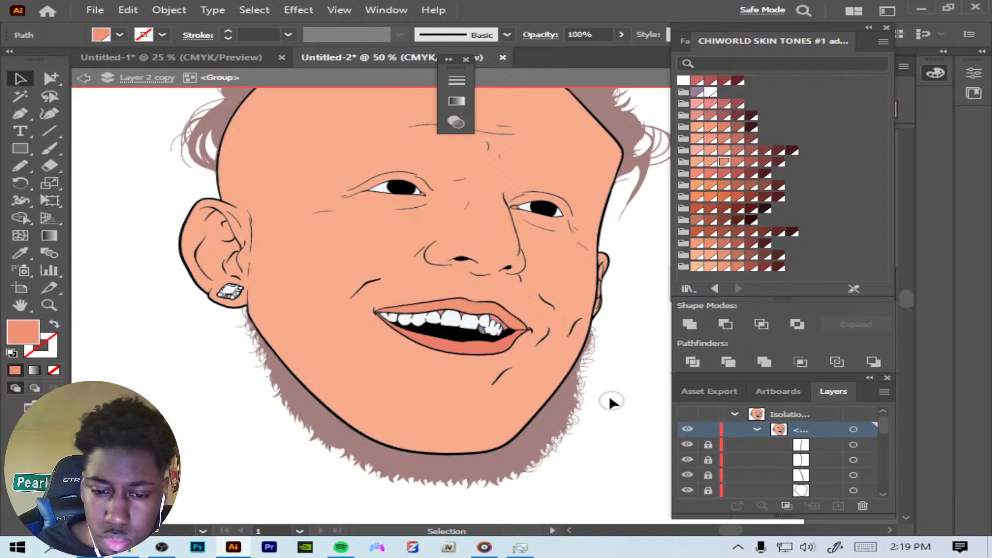
# Step: Refill the upper lip with the same coral swatch as the lower lip, C=3 M=63 Y=55 K=0, and deselect it
pyautogui.click(498, 346)
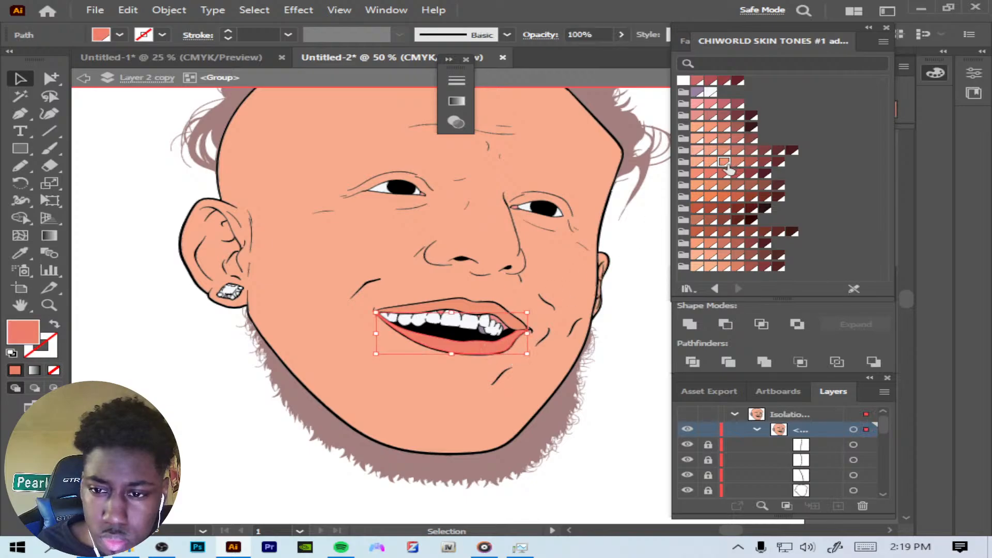
pyautogui.click(623, 348)
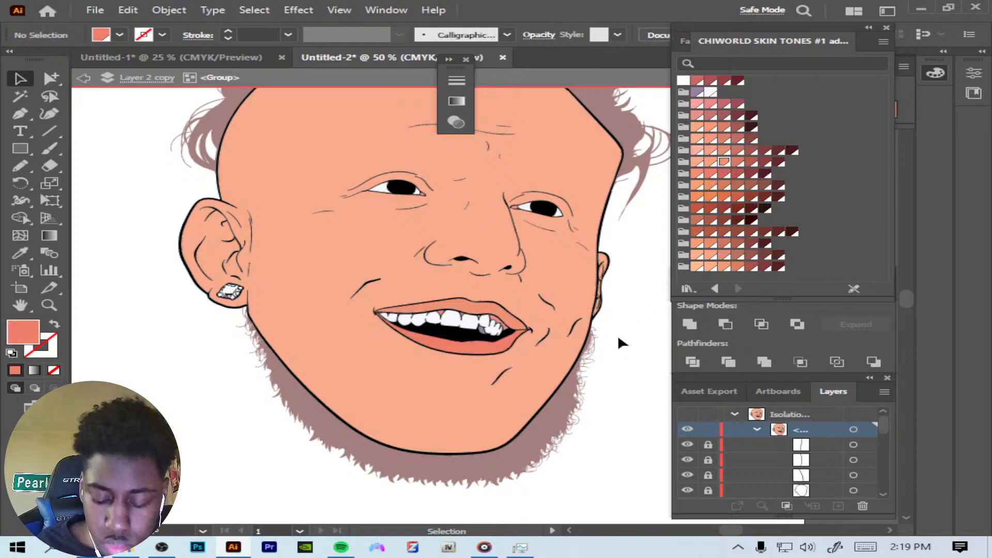
pyautogui.click(486, 306)
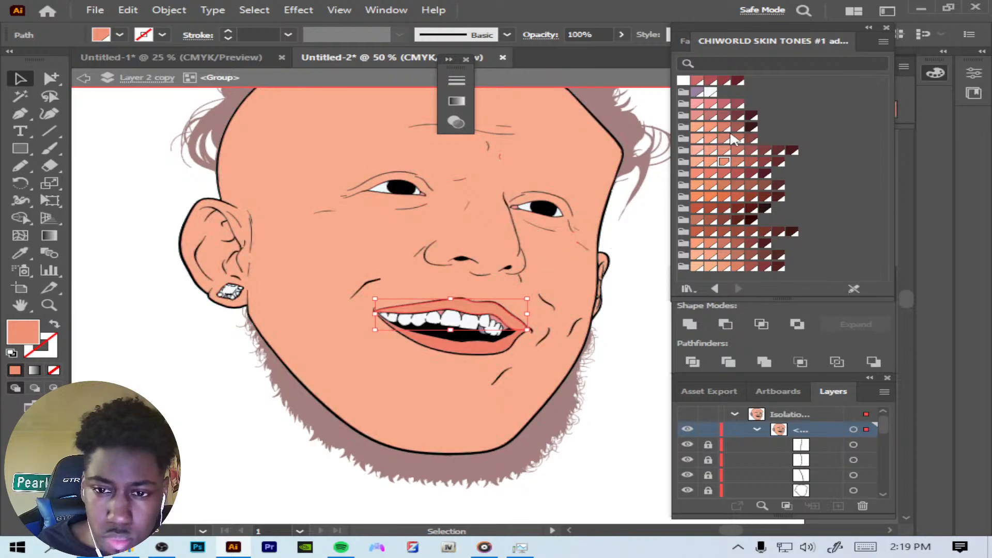
pyautogui.click(724, 150)
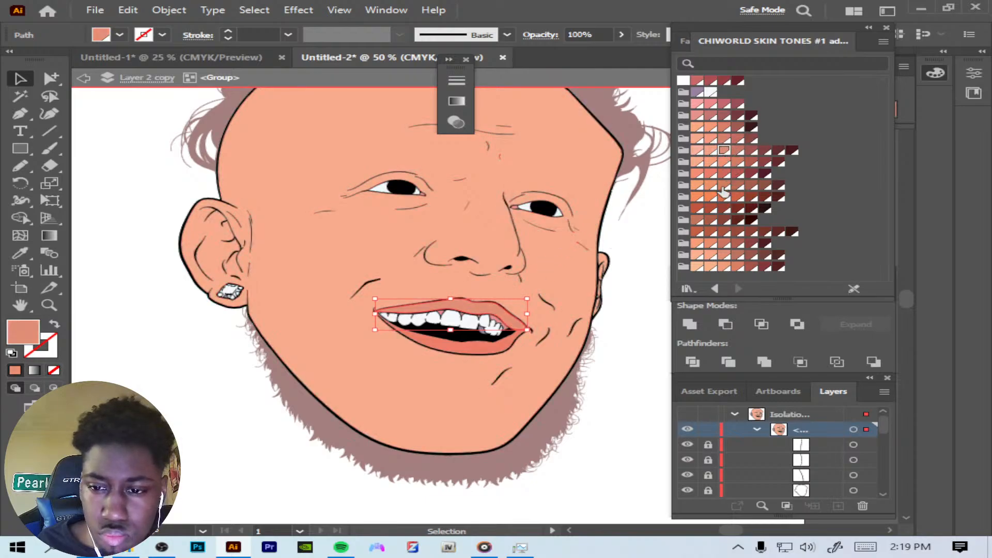
pyautogui.click(724, 174)
pyautogui.click(710, 173)
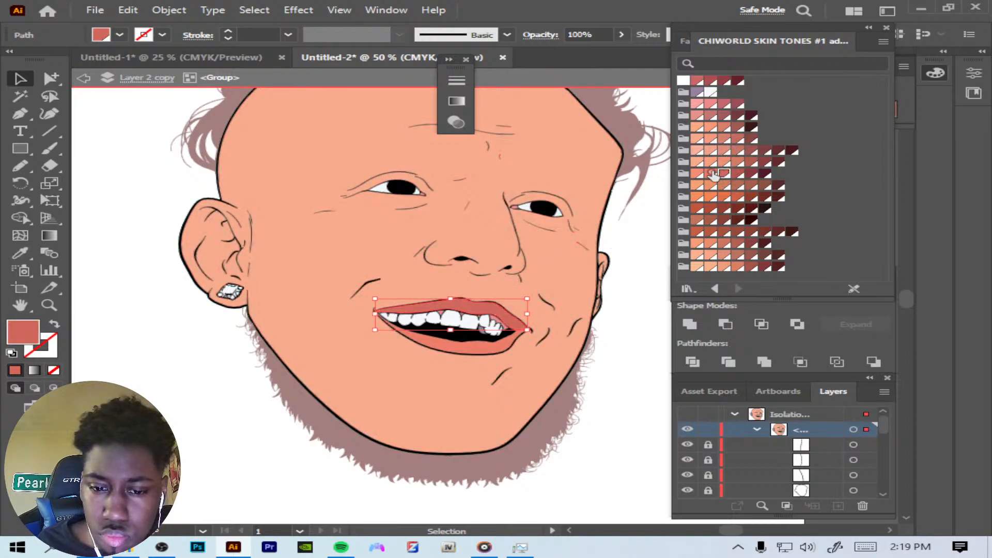
pyautogui.click(641, 300)
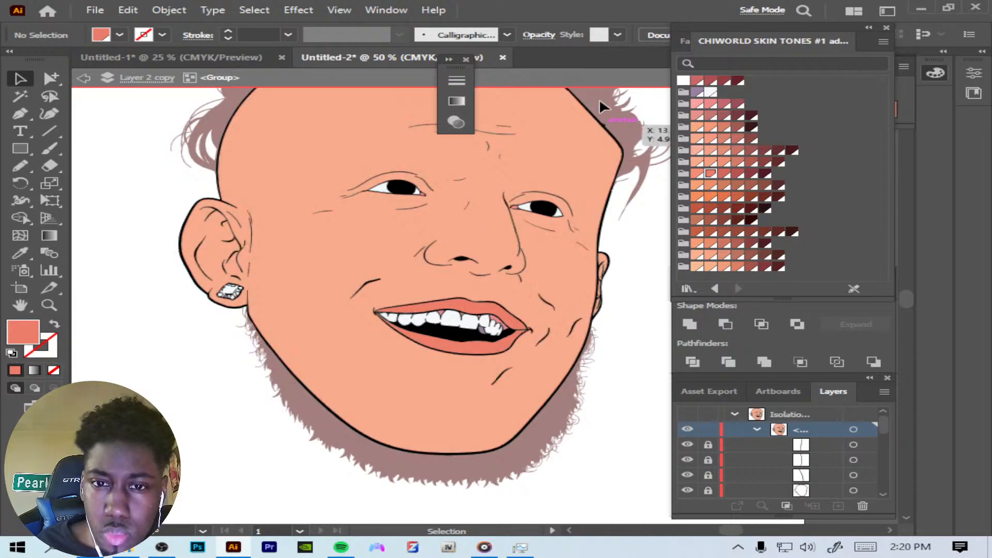
# Step: Exit the isolated face group and duplicate the layer named Layer 2 copy
pyautogui.doubleClick(598, 73)
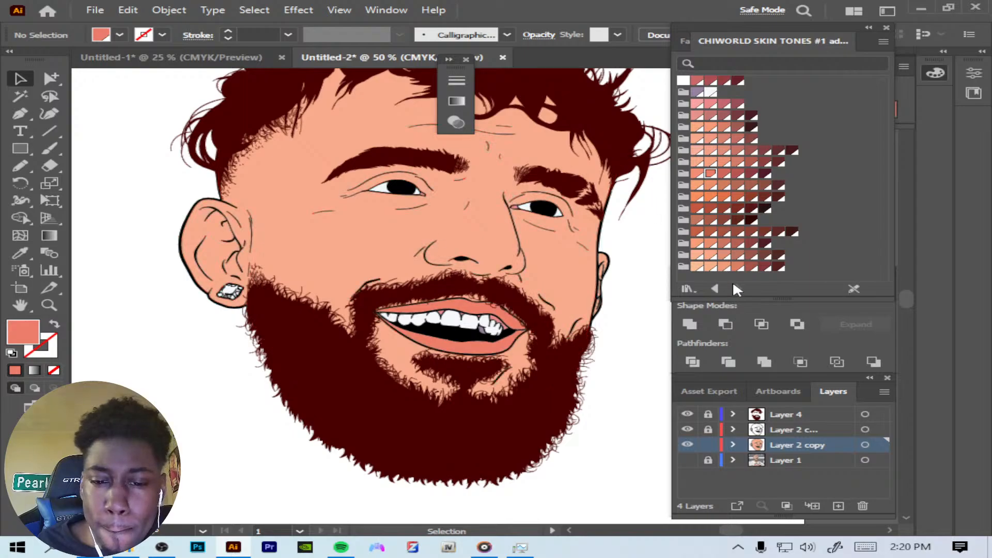
pyautogui.moveTo(907, 299); pyautogui.dragTo(910, 292)
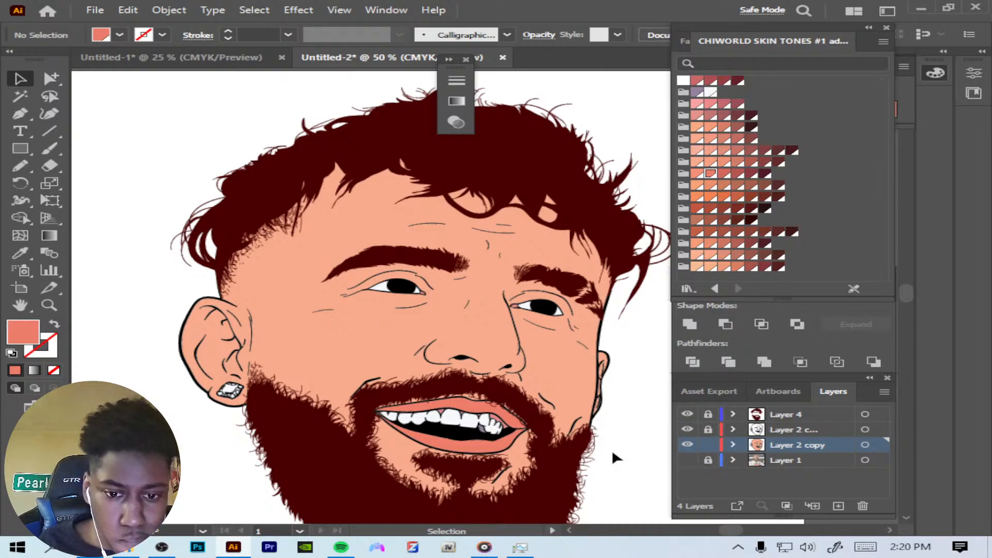
pyautogui.hotkey('ctrl', '-')
pyautogui.hotkey('ctrl', '-')
pyautogui.hotkey('ctrl', '+')
pyautogui.hotkey('ctrl', '+')
pyautogui.hotkey('ctrl', '+')
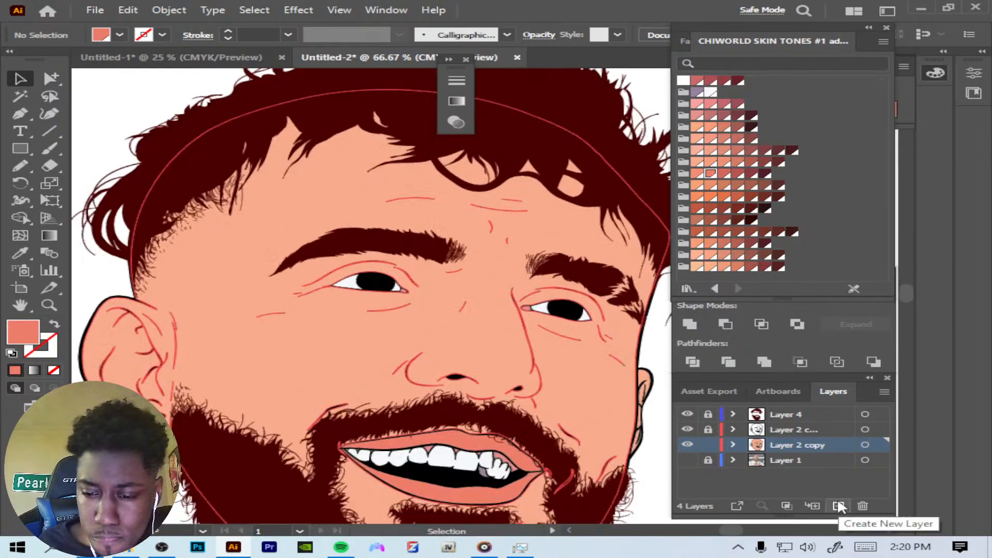
pyautogui.click(815, 443)
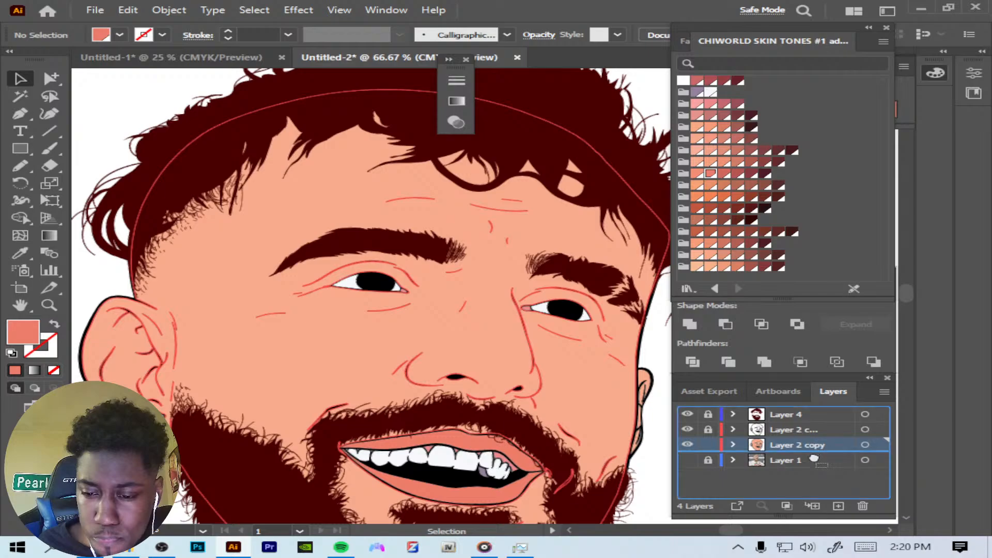
pyautogui.click(839, 507)
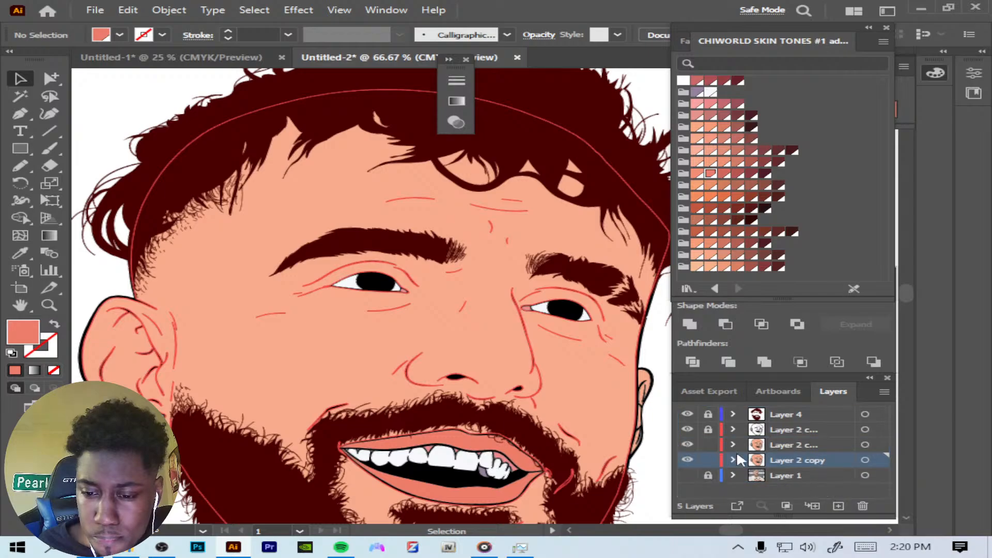
# Step: Isolate the face group on the duplicated layer above Layer 2 copy and delete its peach face fill
pyautogui.click(798, 445)
pyautogui.click(572, 371)
pyautogui.rightClick(567, 375)
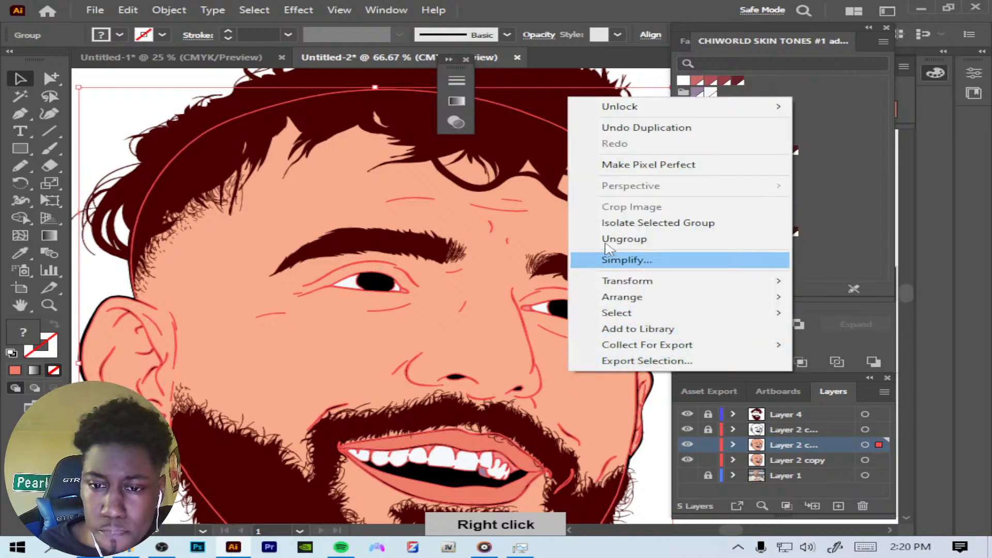
pyautogui.click(629, 225)
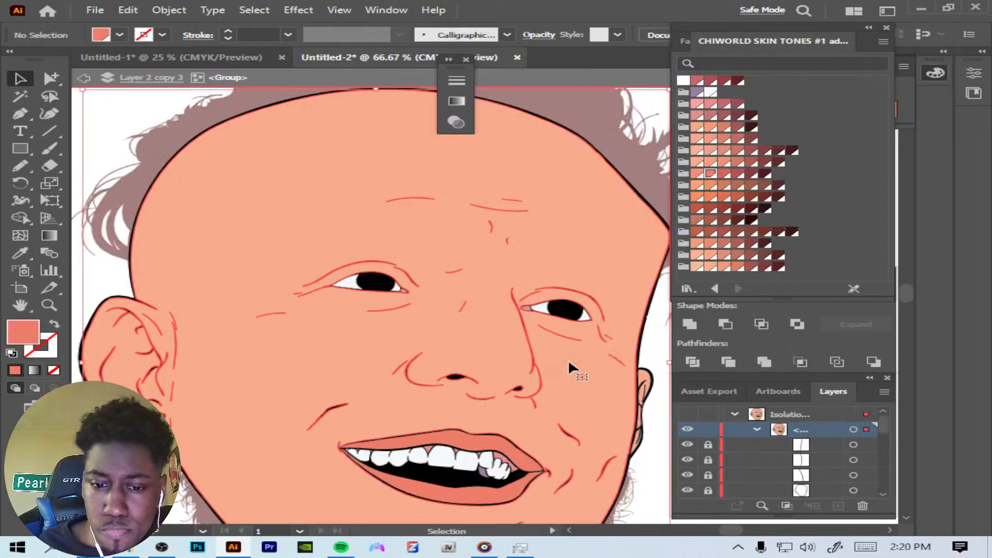
pyautogui.click(534, 349)
pyautogui.press('BackSpace')
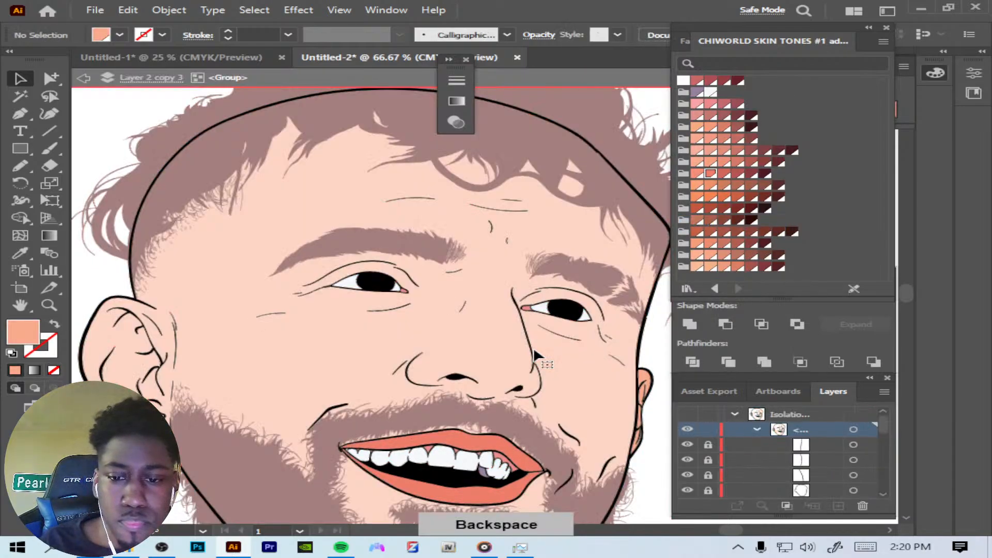
# Step: Delete the peach fill of the ear on the right side of the face and exit the isolated group
pyautogui.click(650, 382)
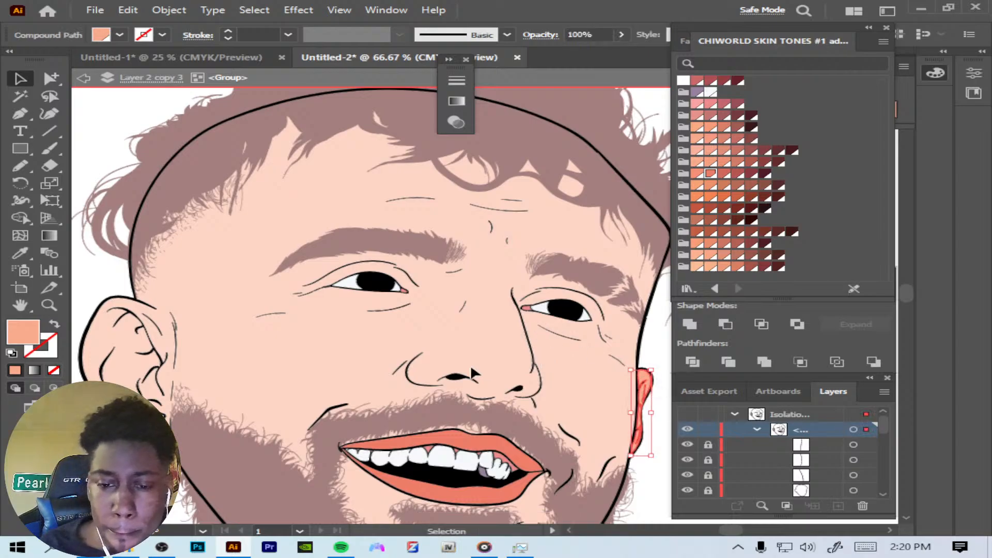
pyautogui.press('BackSpace')
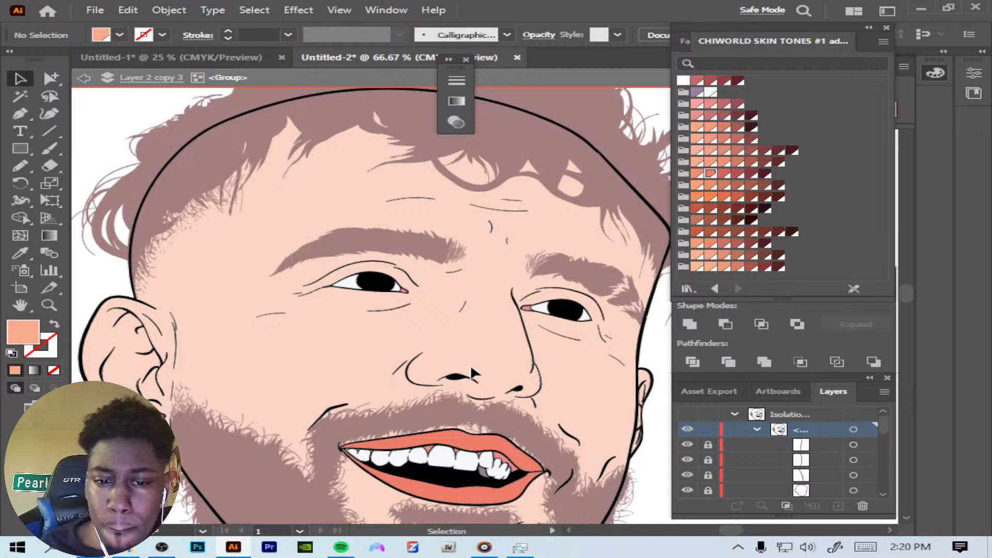
pyautogui.moveTo(908, 296); pyautogui.dragTo(909, 294)
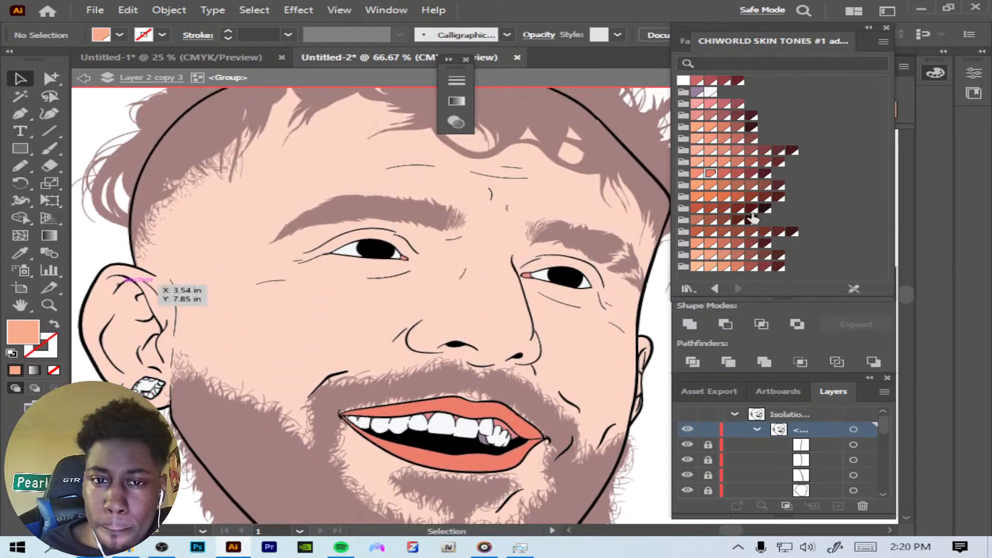
pyautogui.doubleClick(619, 92)
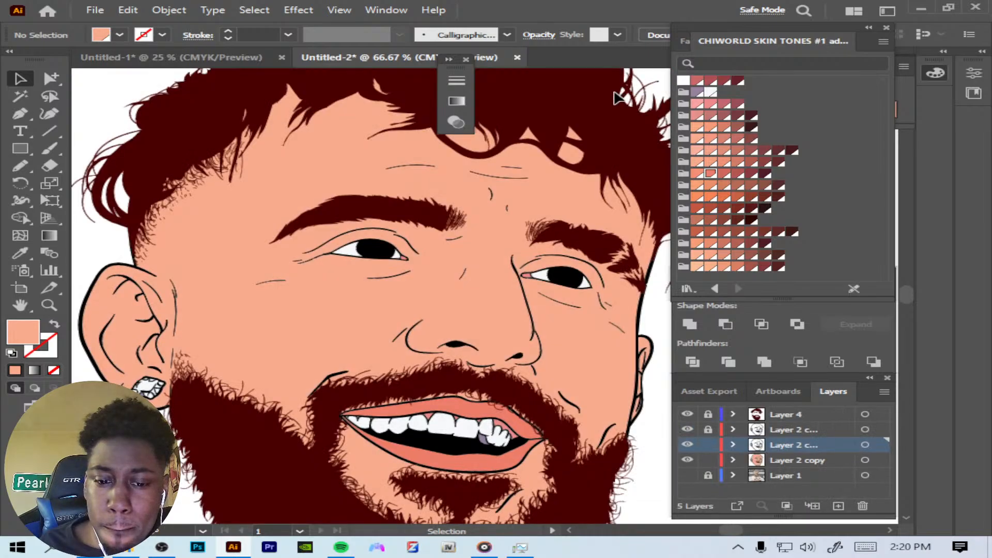
# Step: Create a new empty layer directly above Layer 2 copy and lock the duplicated layer above it
pyautogui.click(806, 460)
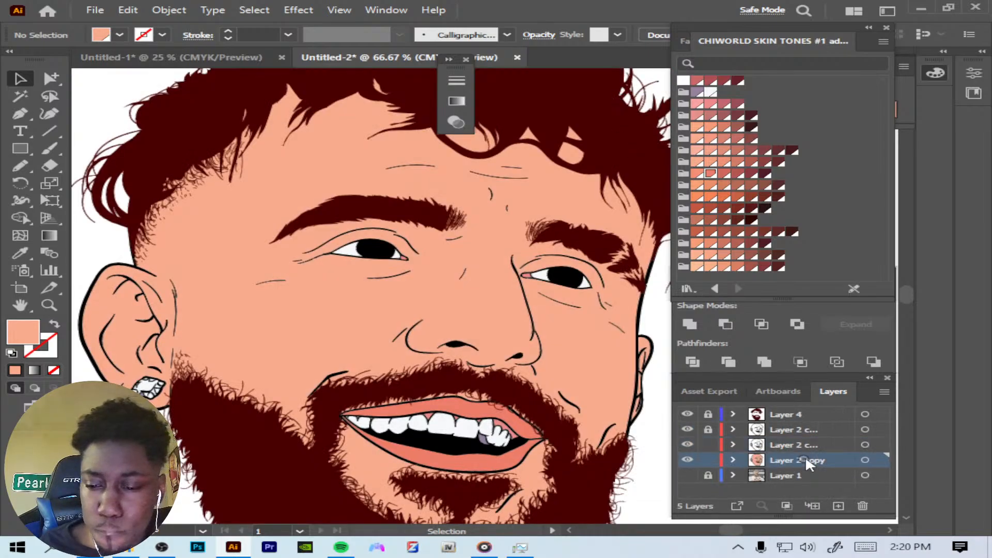
pyautogui.click(838, 506)
pyautogui.click(708, 445)
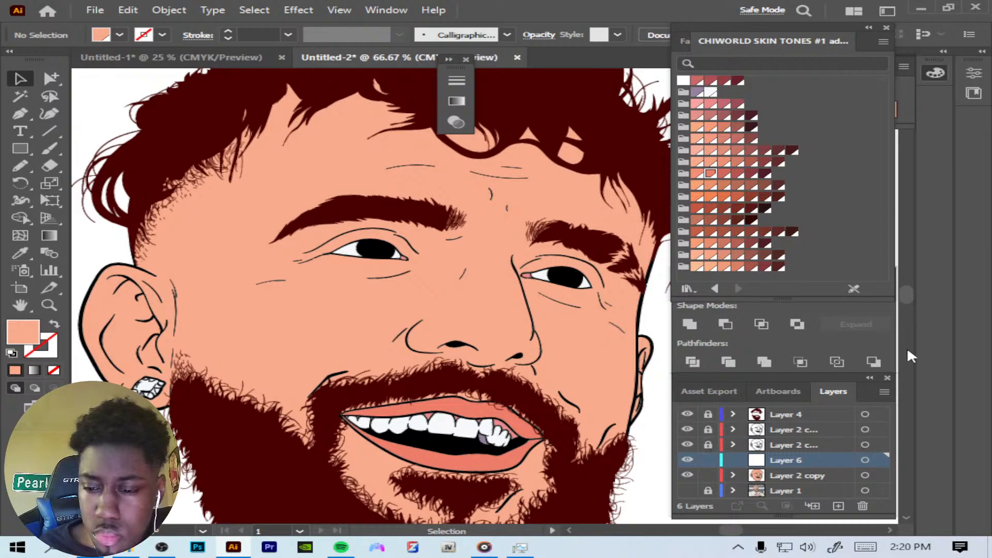
# Step: Examine the portrait's beard edge, mouth and overall colouring at several magnifications
pyautogui.moveTo(903, 295); pyautogui.dragTo(906, 303)
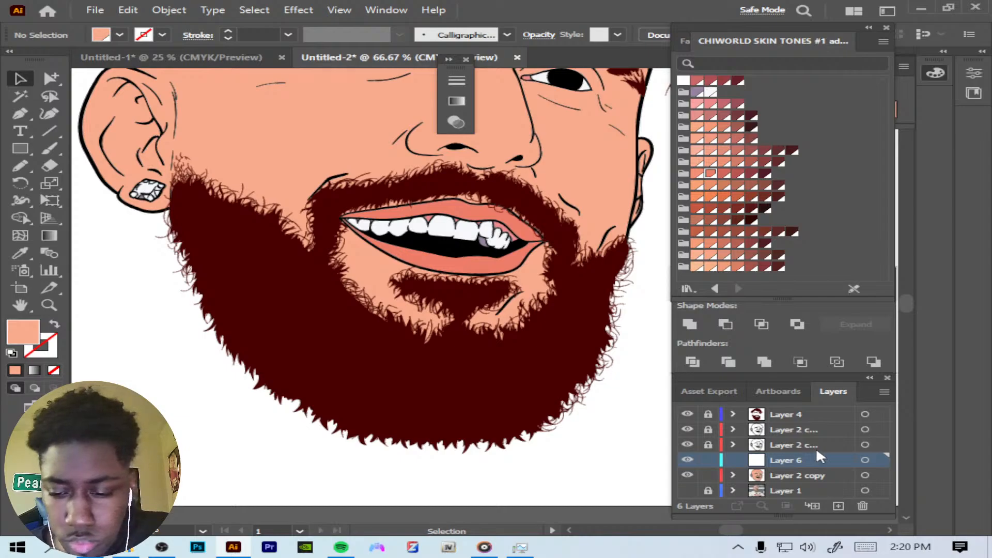
pyautogui.hotkey('ctrl', '-')
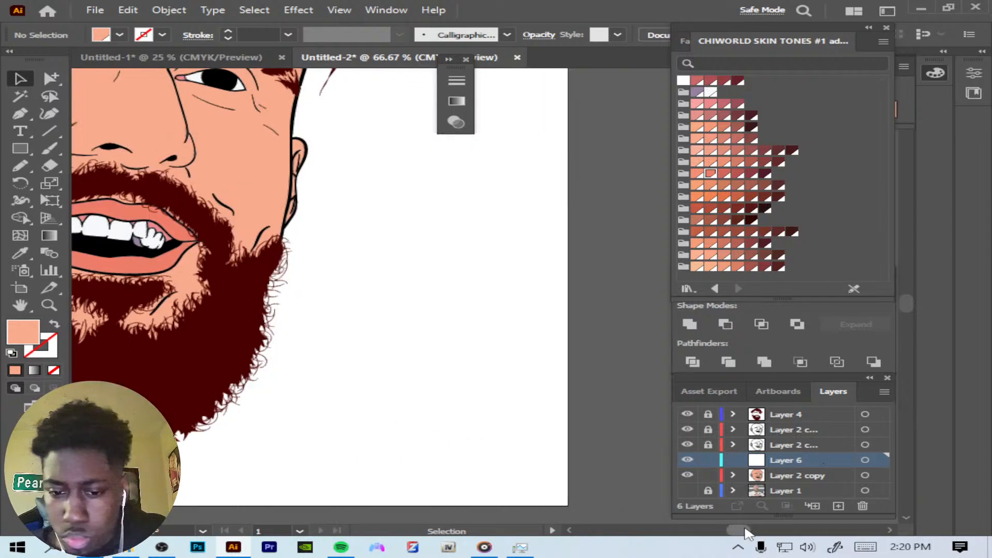
pyautogui.hotkey('ctrl', '+')
pyautogui.hotkey('ctrl', '+')
pyautogui.hotkey('ctrl', '+')
pyautogui.hotkey('ctrl', '+')
pyautogui.hotkey('ctrl', '+')
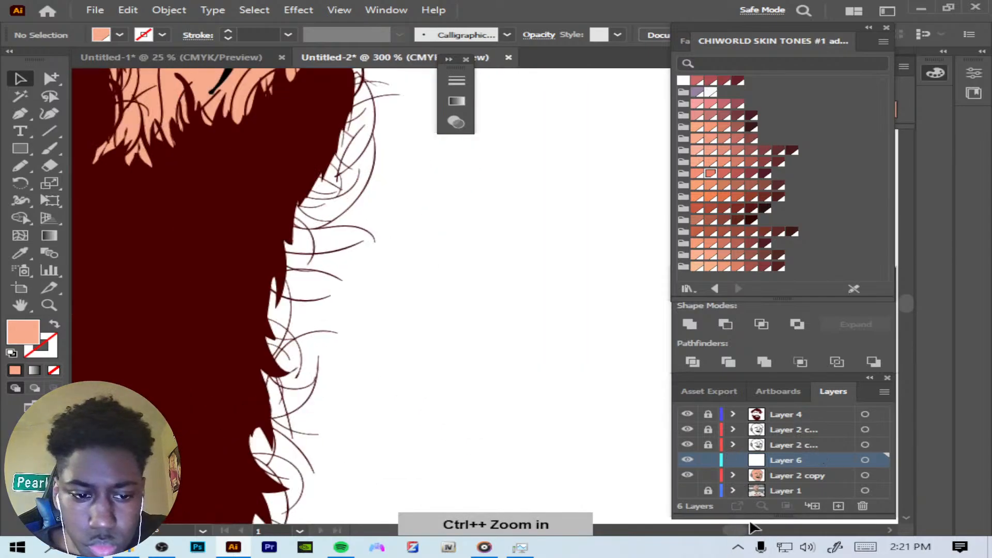
pyautogui.press('shift')
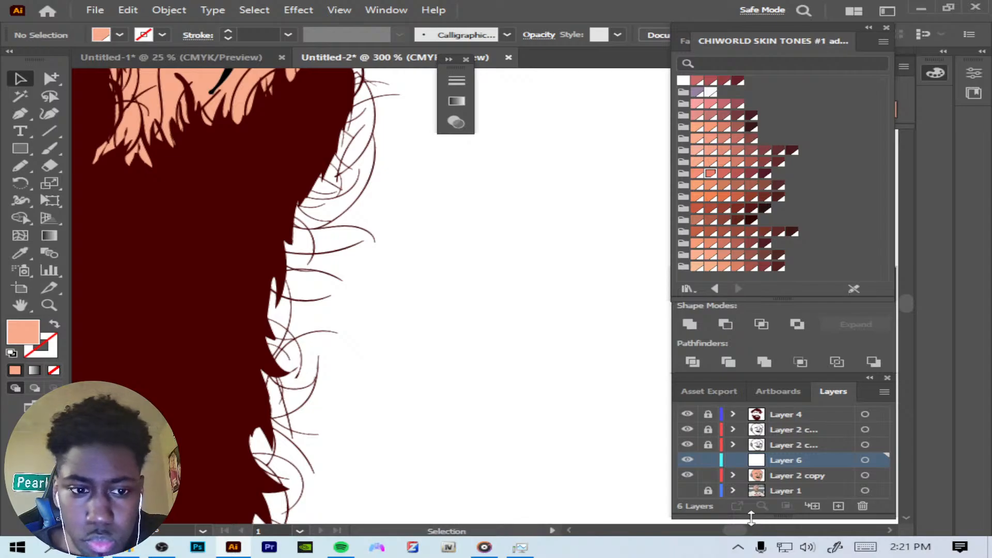
pyautogui.hotkey('ctrl', '-')
pyautogui.hotkey('ctrl', '-')
pyautogui.hotkey('ctrl', '-')
pyautogui.hotkey('ctrl', '-')
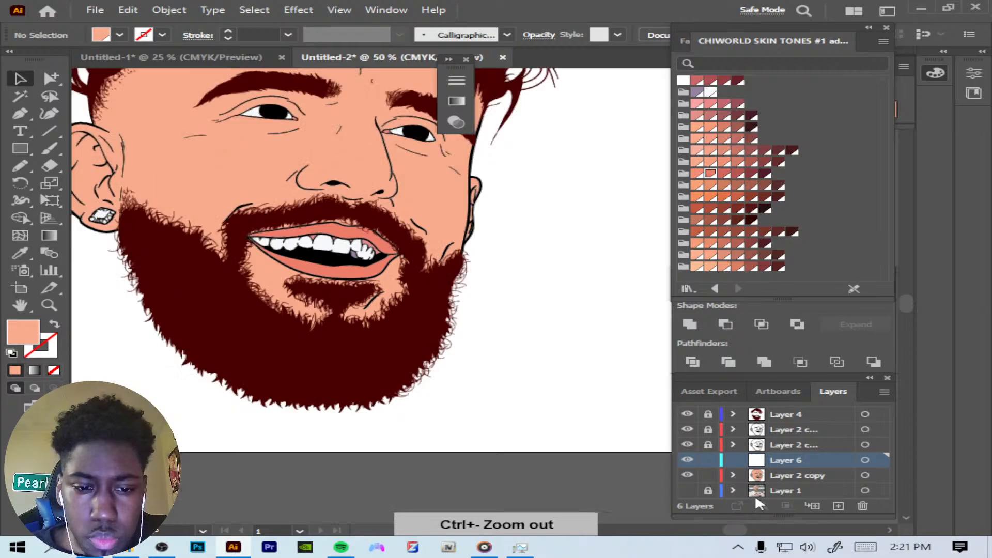
pyautogui.scroll(3, 909, 298)
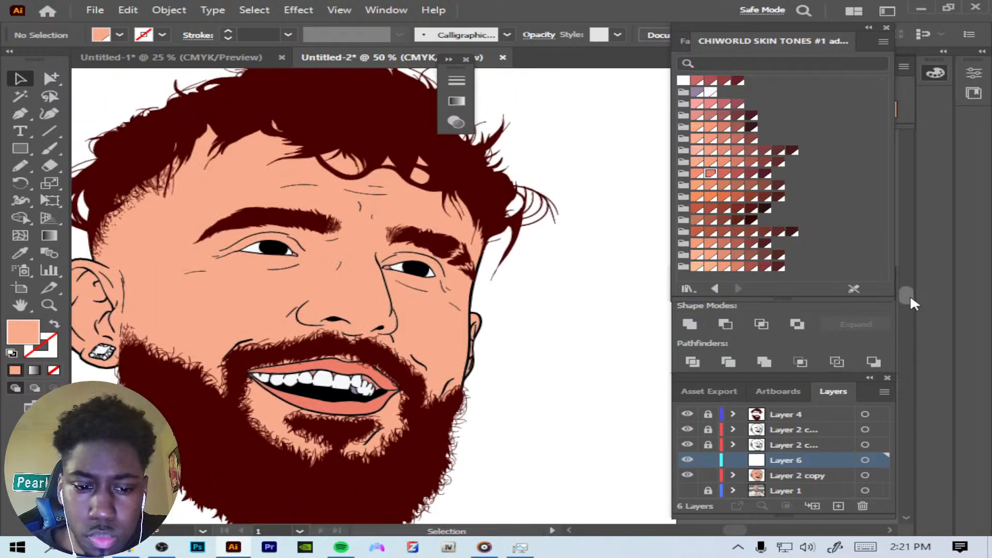
pyautogui.moveTo(744, 534); pyautogui.dragTo(739, 535)
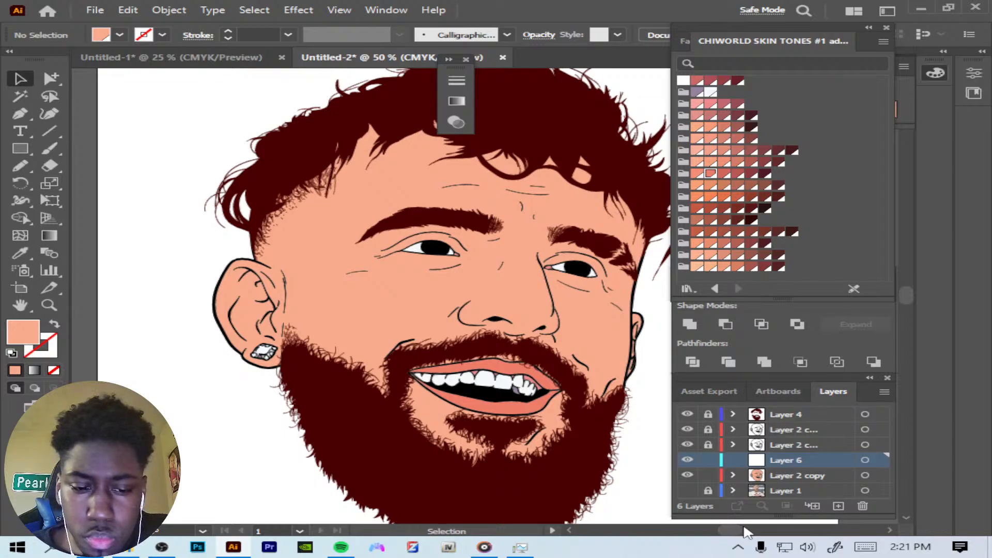
pyautogui.hotkey('ctrl', '-')
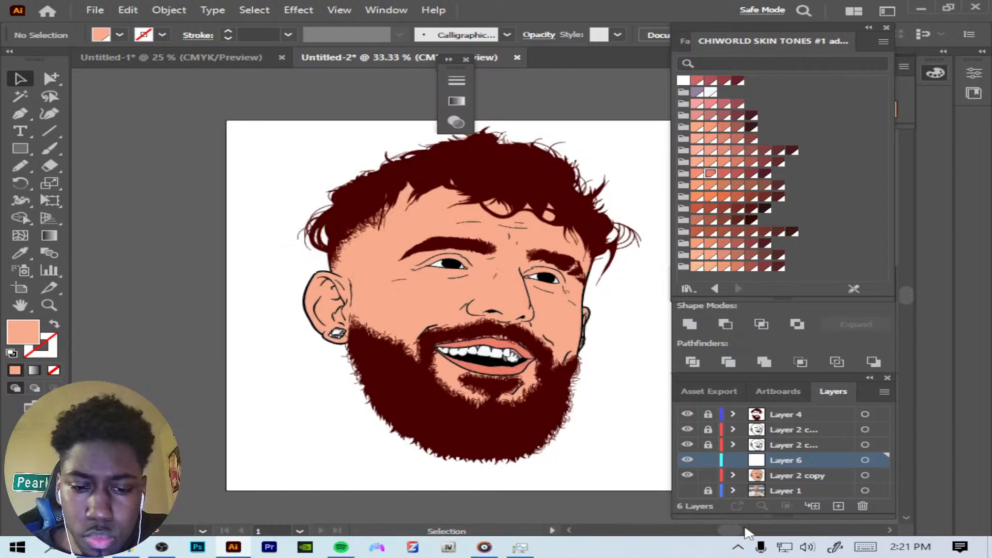
pyautogui.hotkey('ctrl', '+')
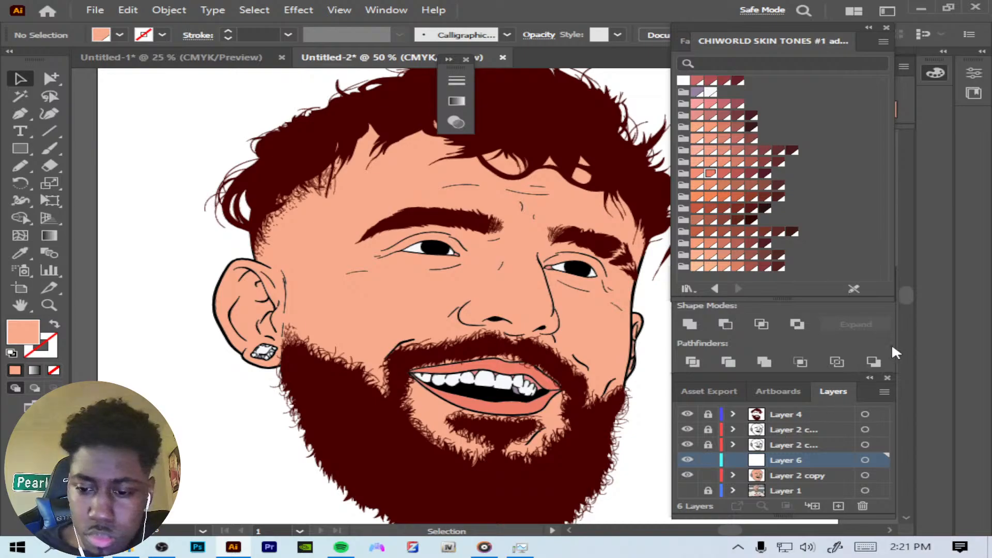
# Step: Draw a closed freehand shading shape on Layer 6 with the Pencil tool, around the eye beside the free-hanging hair curl
pyautogui.moveTo(907, 298); pyautogui.dragTo(909, 298)
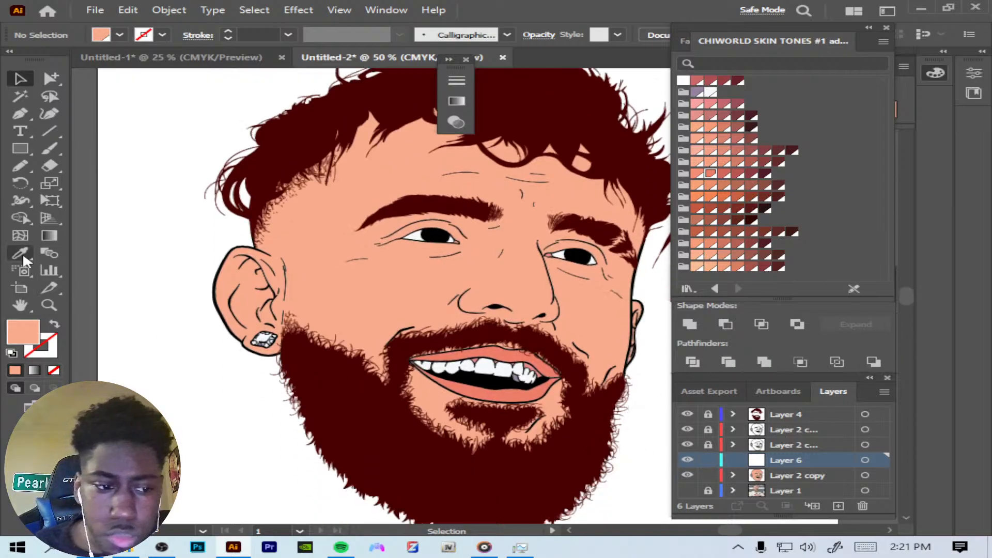
pyautogui.hotkey('ctrl', '+')
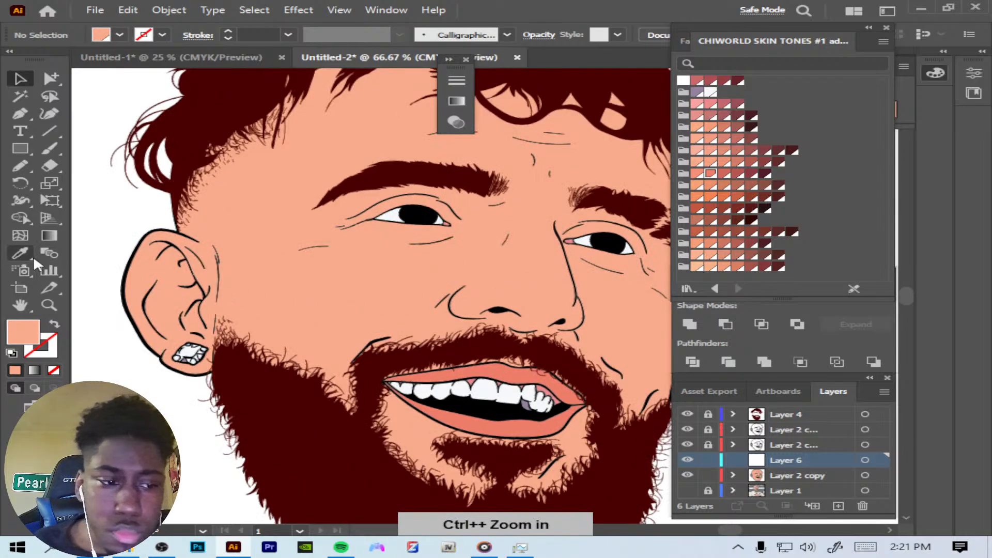
pyautogui.click(30, 254)
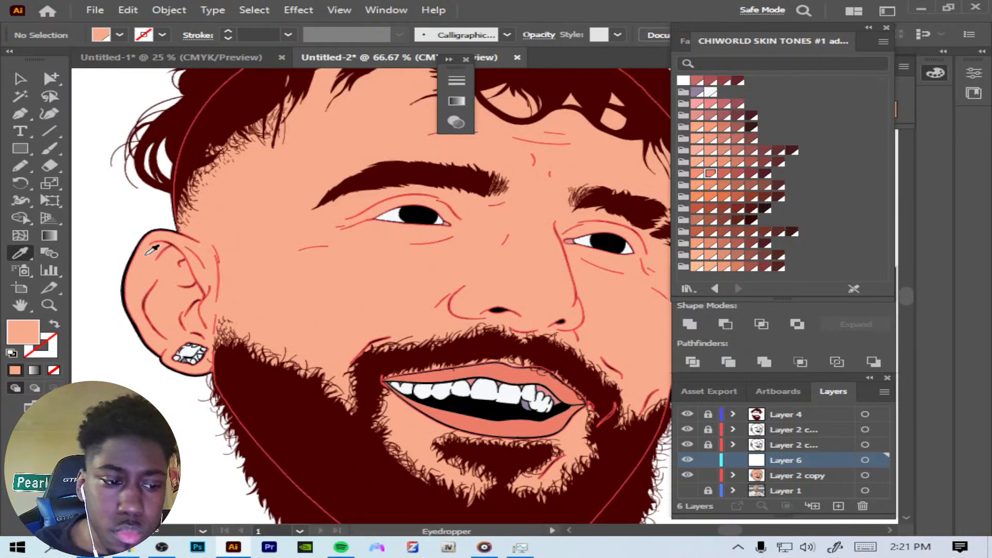
pyautogui.click(21, 164)
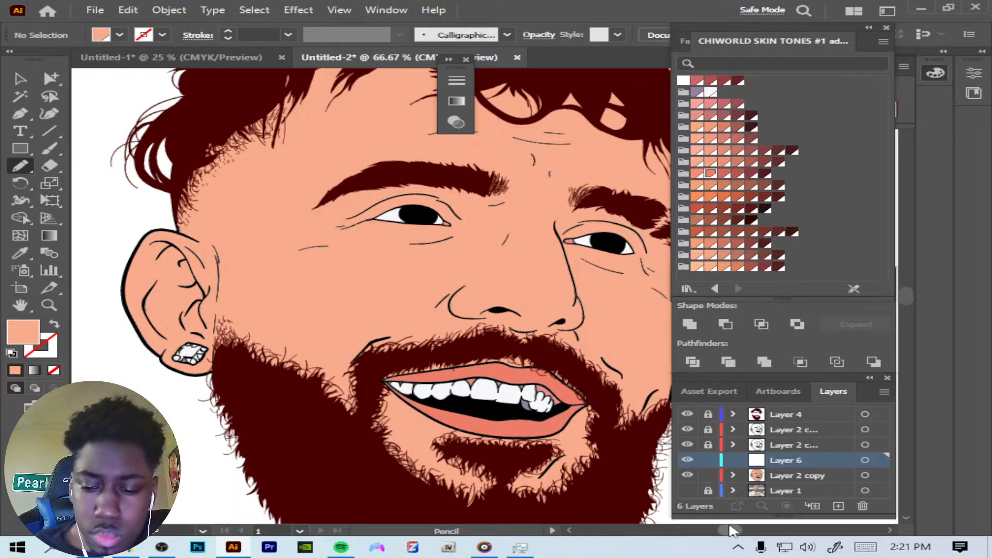
pyautogui.moveTo(729, 527); pyautogui.dragTo(732, 526)
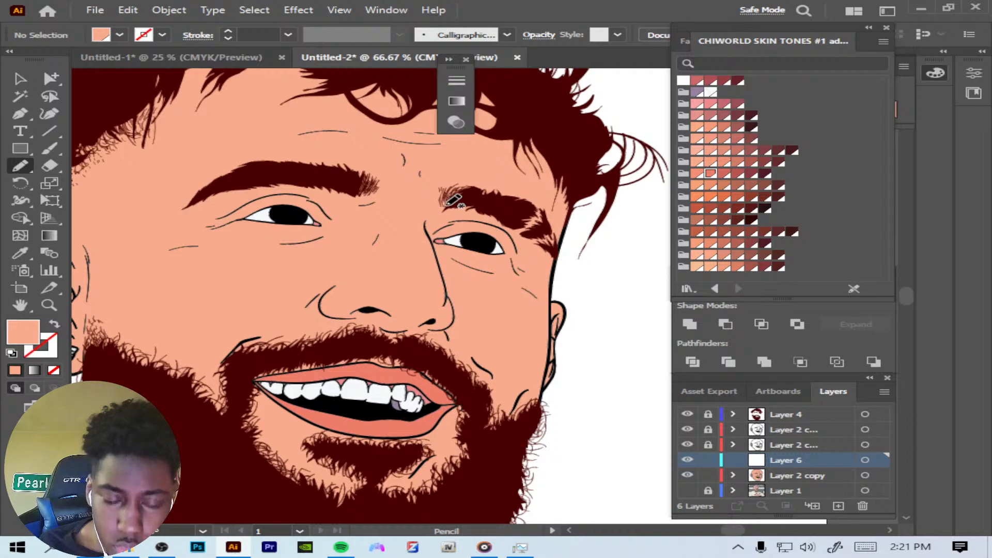
pyautogui.moveTo(447, 202)
pyautogui.mouseDown()
pyautogui.moveTo(426, 225)
pyautogui.moveTo(436, 251)
pyautogui.moveTo(478, 238)
pyautogui.moveTo(507, 253)
pyautogui.moveTo(495, 227)
pyautogui.moveTo(468, 221)
pyautogui.moveTo(541, 234)
pyautogui.moveTo(531, 214)
pyautogui.moveTo(498, 191)
pyautogui.mouseUp()
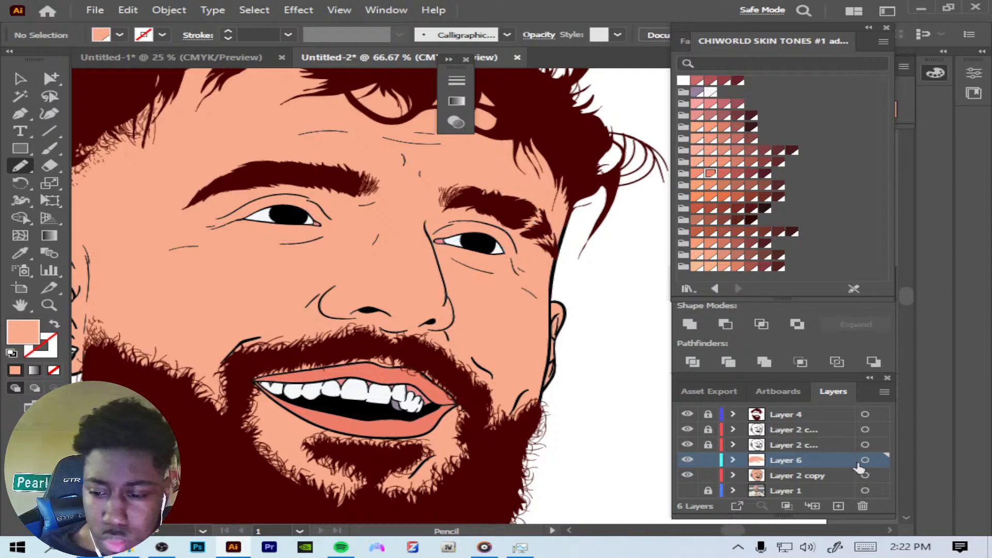
# Step: Select the Layer 6 shading shape and try a global tint of 13% with preview in Adjust Color Balance, leaving without applying it
pyautogui.click(864, 460)
pyautogui.click(128, 9)
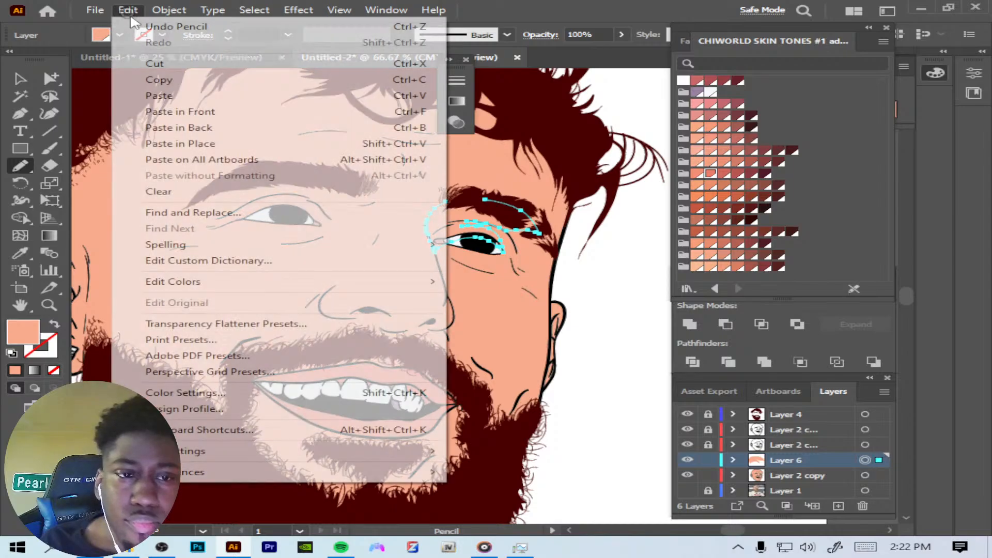
pyautogui.moveTo(413, 286)
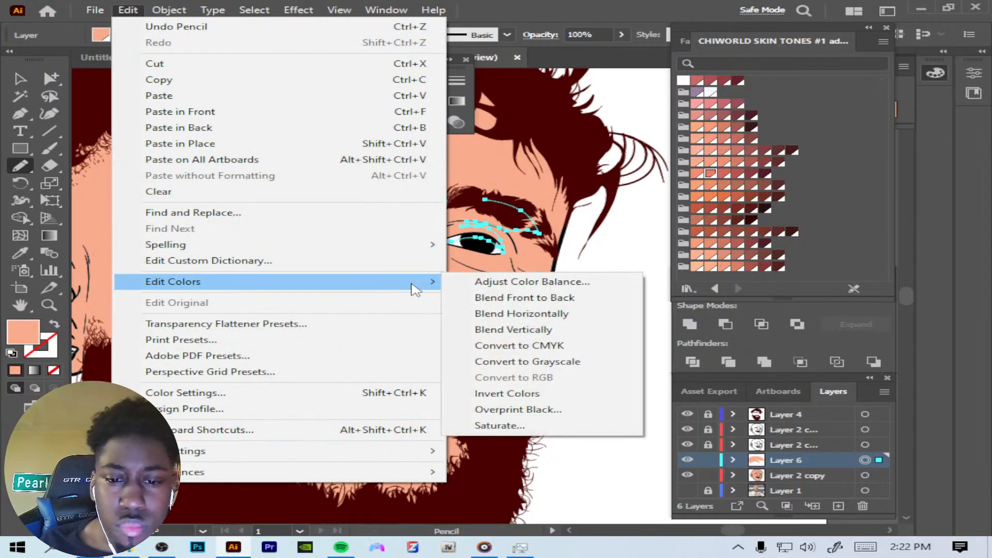
pyautogui.click(499, 286)
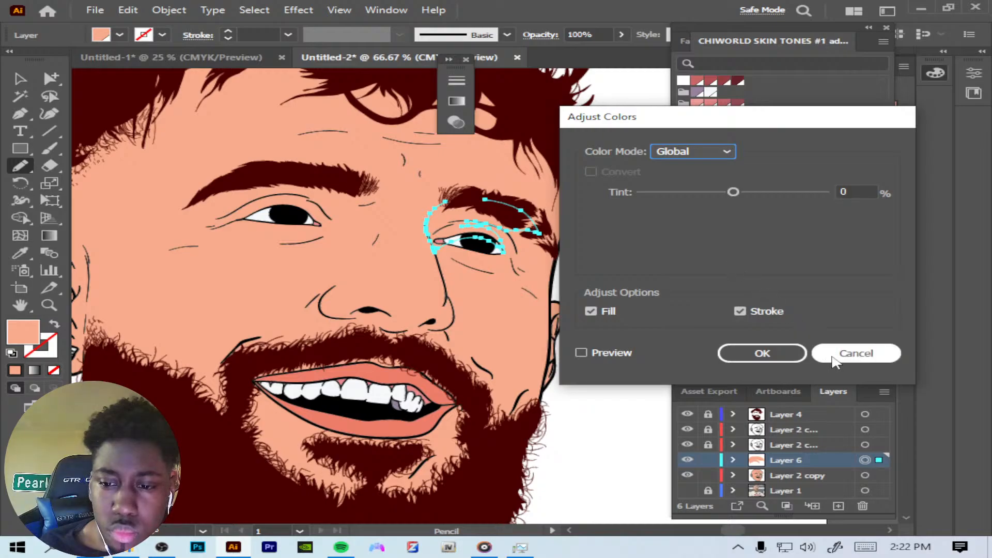
pyautogui.click(856, 353)
pyautogui.click(128, 10)
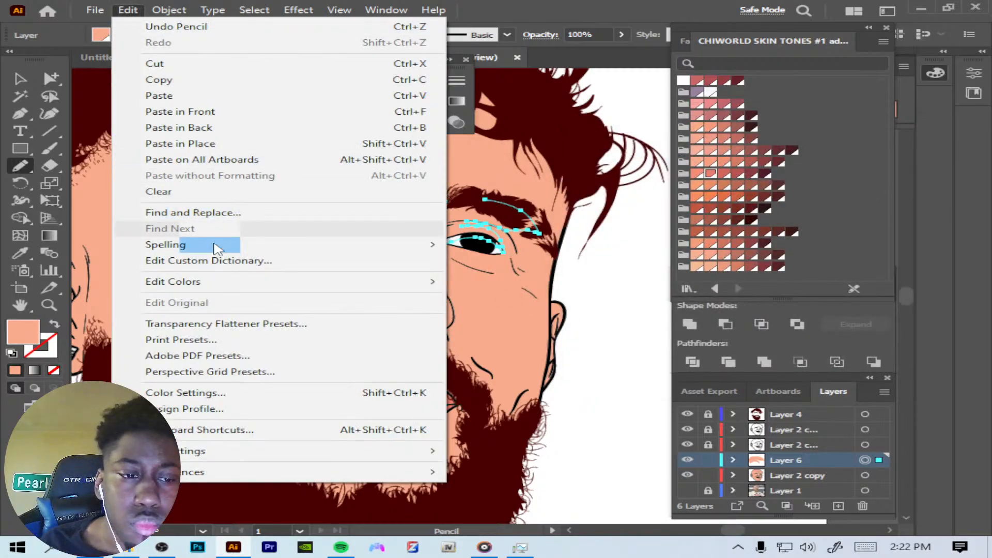
pyautogui.moveTo(326, 286)
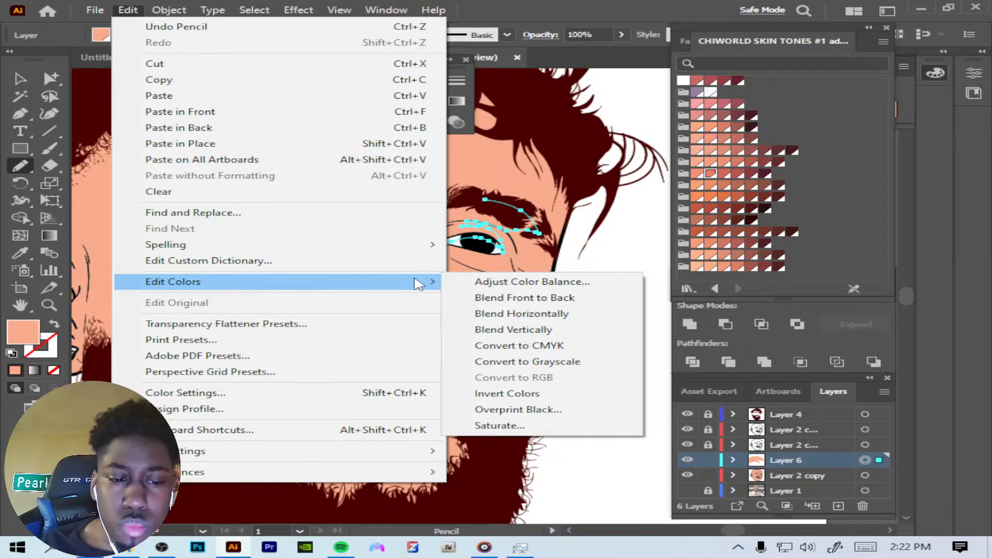
pyautogui.click(489, 284)
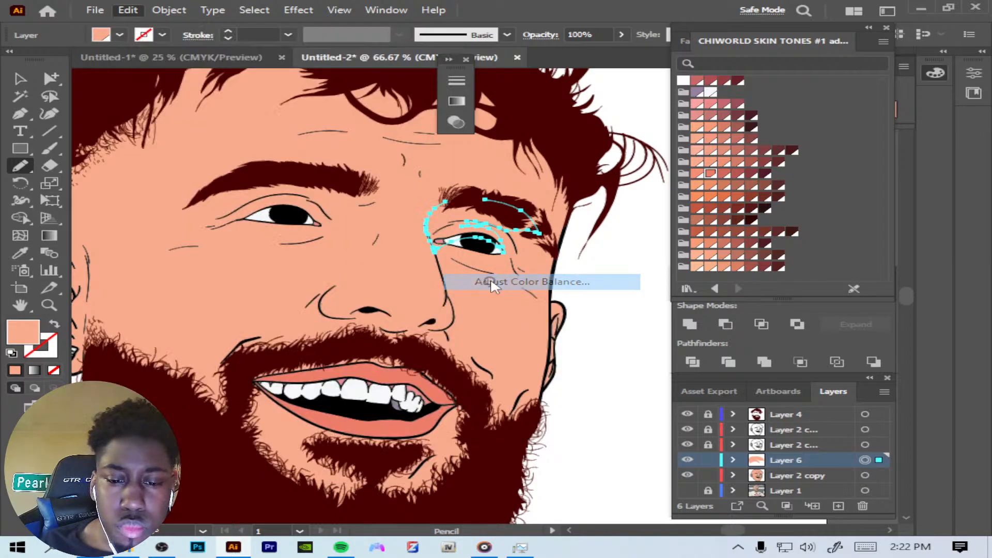
pyautogui.moveTo(733, 192)
pyautogui.mouseDown()
pyautogui.moveTo(710, 192)
pyautogui.moveTo(774, 189)
pyautogui.moveTo(738, 195)
pyautogui.mouseUp()
pyautogui.click(610, 353)
pyautogui.click(720, 149)
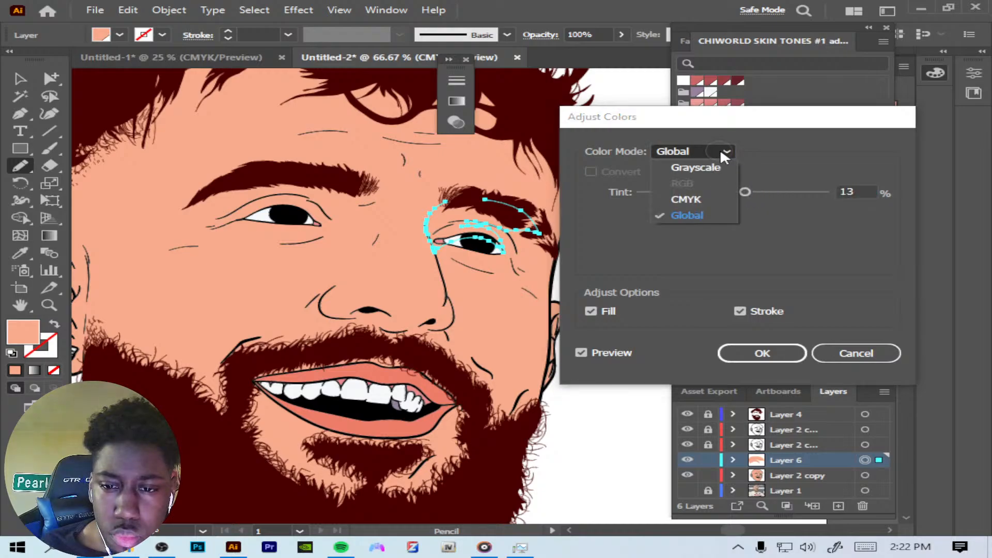
pyautogui.click(720, 150)
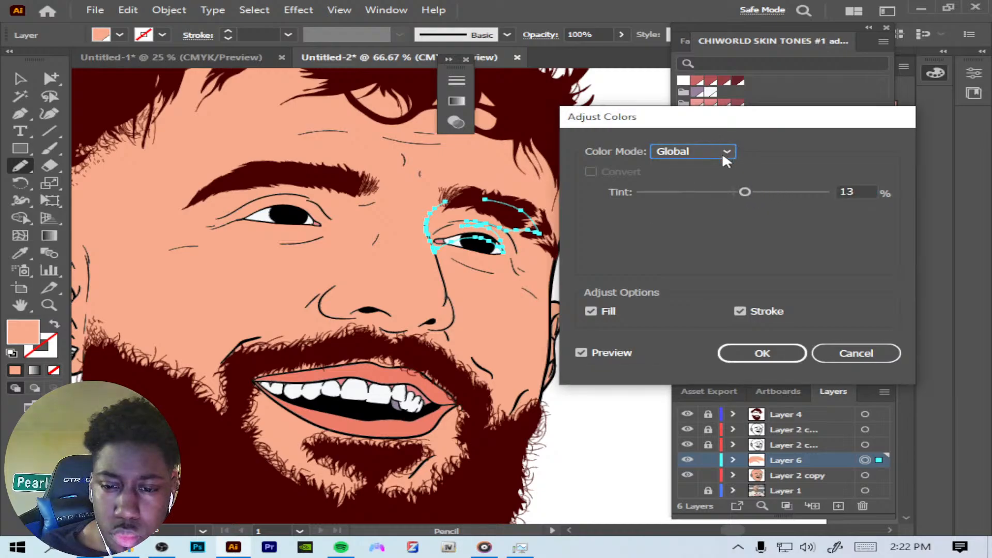
pyautogui.click(832, 344)
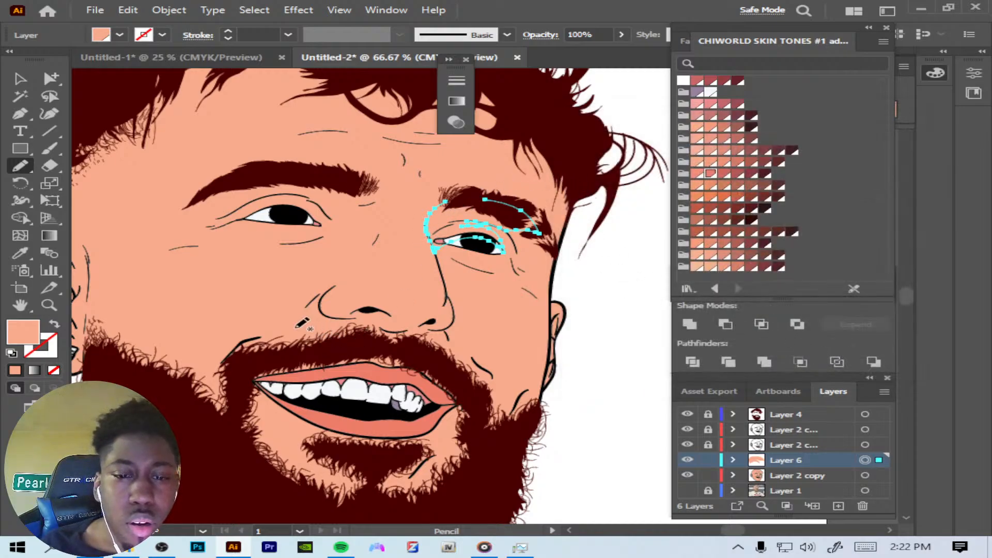
# Step: Undo the eye shading shape and redraw it with the Pencil tool from the inner eyebrow around the upper eyelid on Layer 6
pyautogui.hotkey('ctrl', 'z')
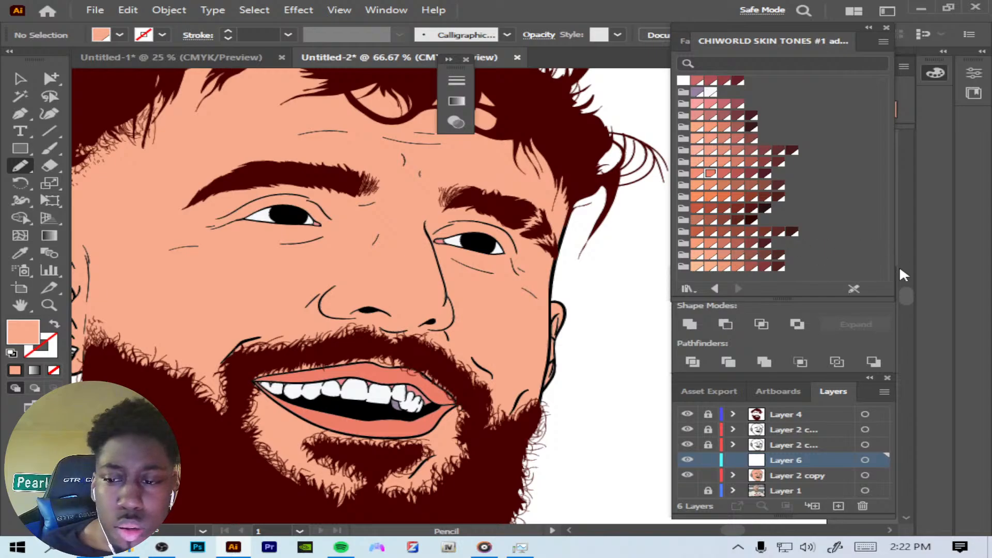
pyautogui.scroll(3, 907, 290)
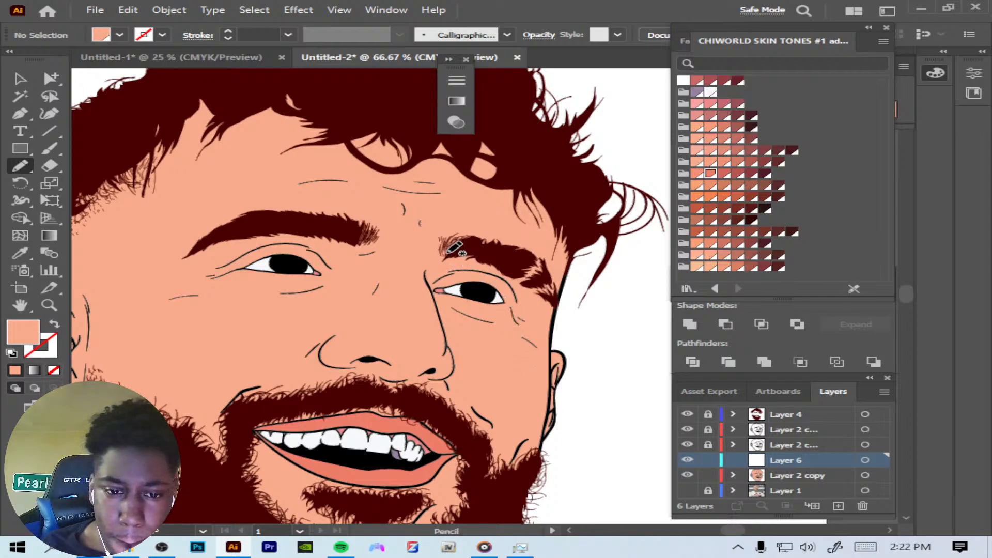
pyautogui.moveTo(451, 248)
pyautogui.mouseDown()
pyautogui.moveTo(424, 271)
pyautogui.moveTo(438, 308)
pyautogui.moveTo(439, 290)
pyautogui.moveTo(491, 292)
pyautogui.moveTo(519, 324)
pyautogui.moveTo(493, 281)
pyautogui.moveTo(516, 297)
pyautogui.moveTo(508, 280)
pyautogui.moveTo(531, 273)
pyautogui.moveTo(489, 246)
pyautogui.moveTo(451, 248)
pyautogui.mouseUp()
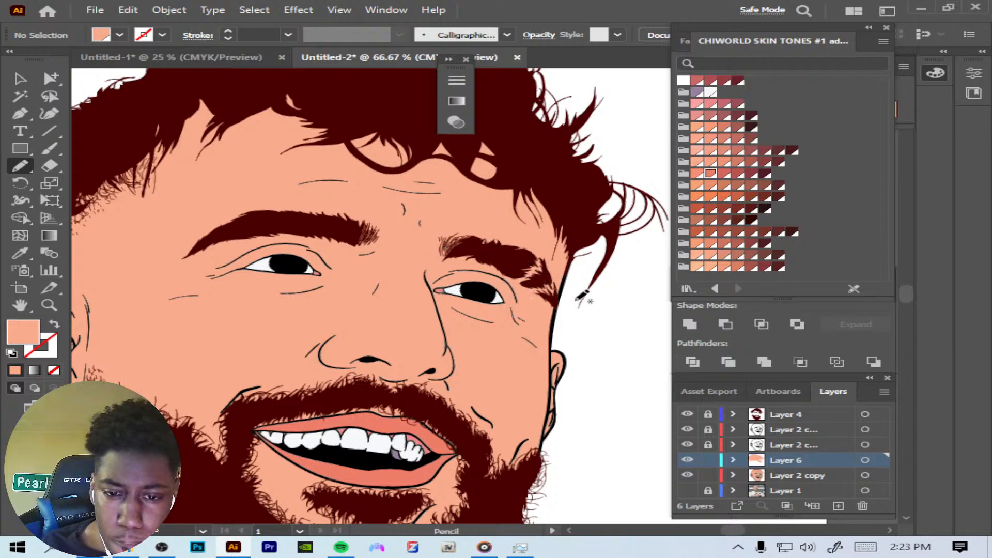
# Step: Try darker skin-tone library swatches, including C=5 M=54 Y=57 K=0, on the eye shading shape, and restore the face's peach fill with the Eyedropper
pyautogui.click(865, 460)
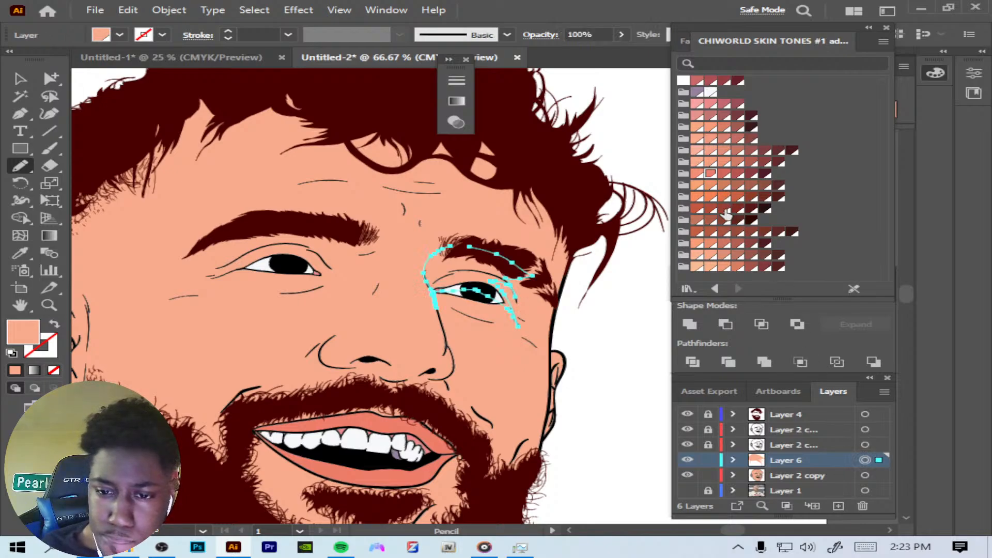
pyautogui.click(712, 244)
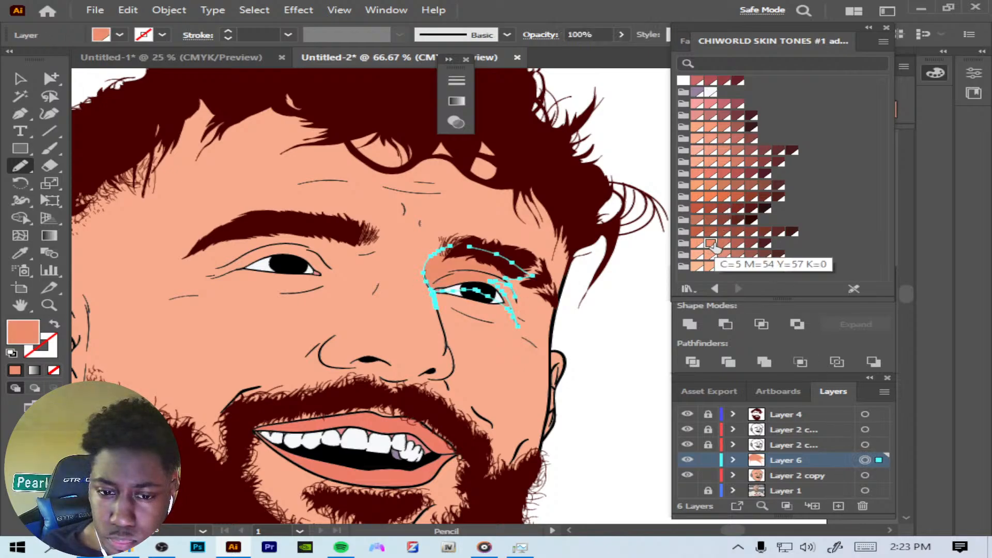
pyautogui.click(710, 198)
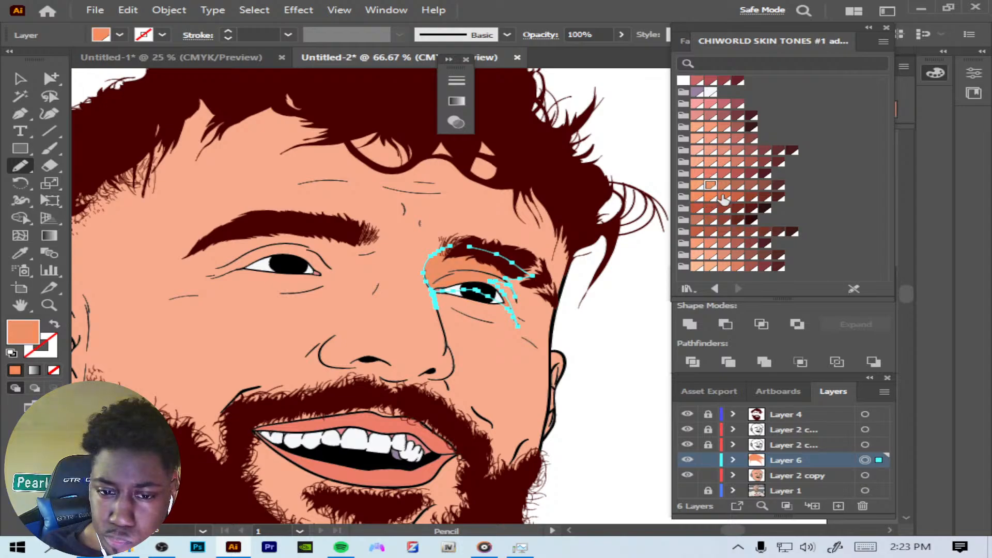
pyautogui.click(724, 197)
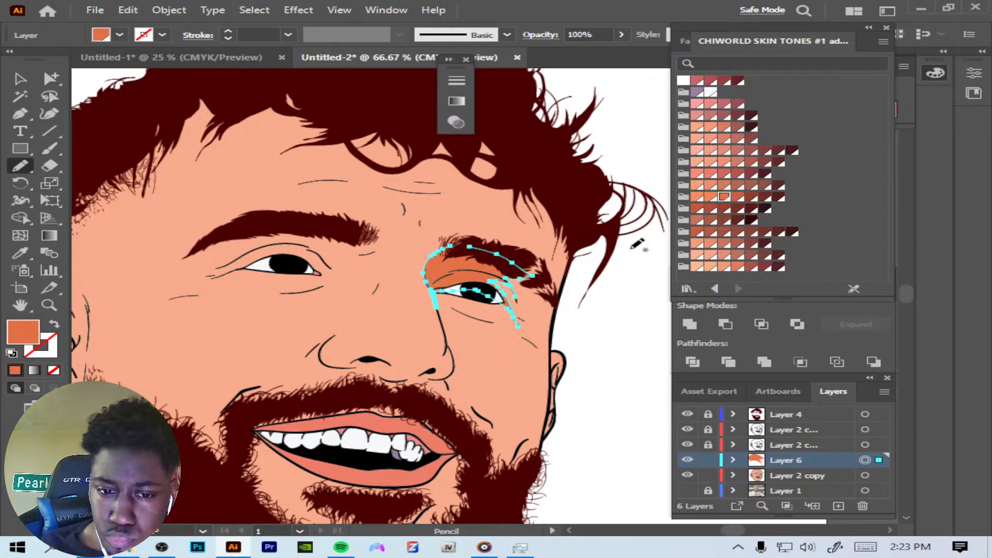
pyautogui.click(21, 253)
pyautogui.click(270, 317)
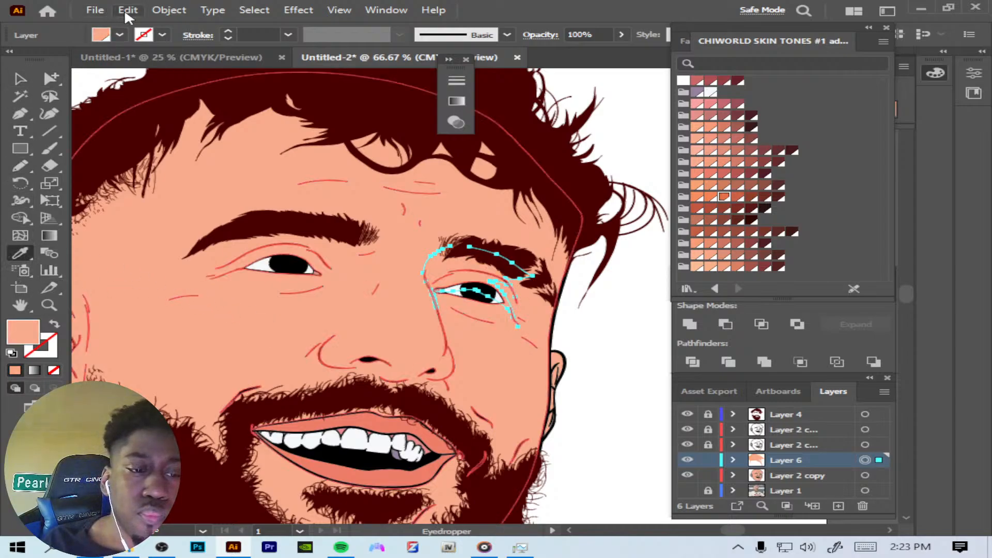
# Step: Turn off filling of new brush strokes for the Paintbrush, and review the Pencil tool options, keeping filled strokes enabled
pyautogui.click(20, 165)
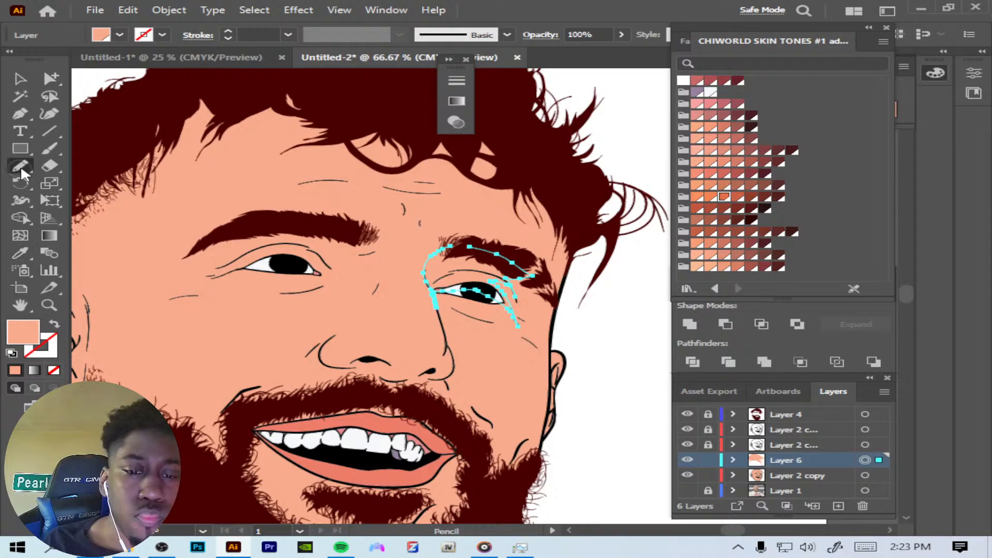
pyautogui.doubleClick(49, 151)
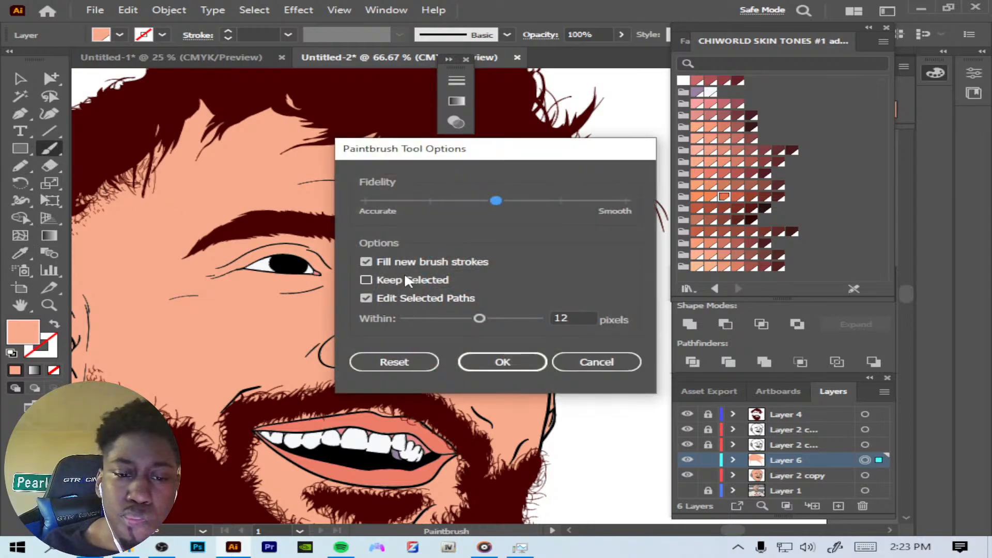
pyautogui.click(365, 262)
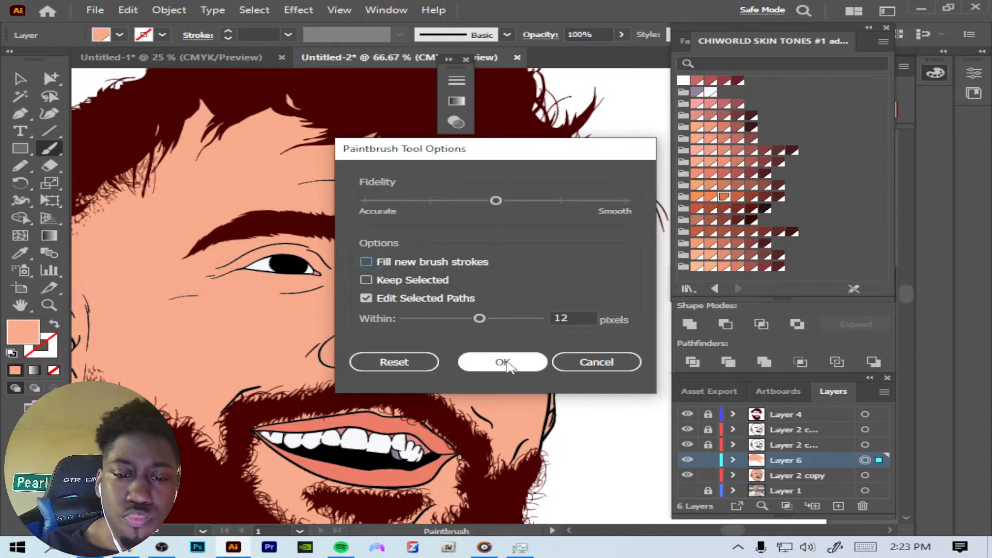
pyautogui.click(504, 361)
pyautogui.doubleClick(22, 166)
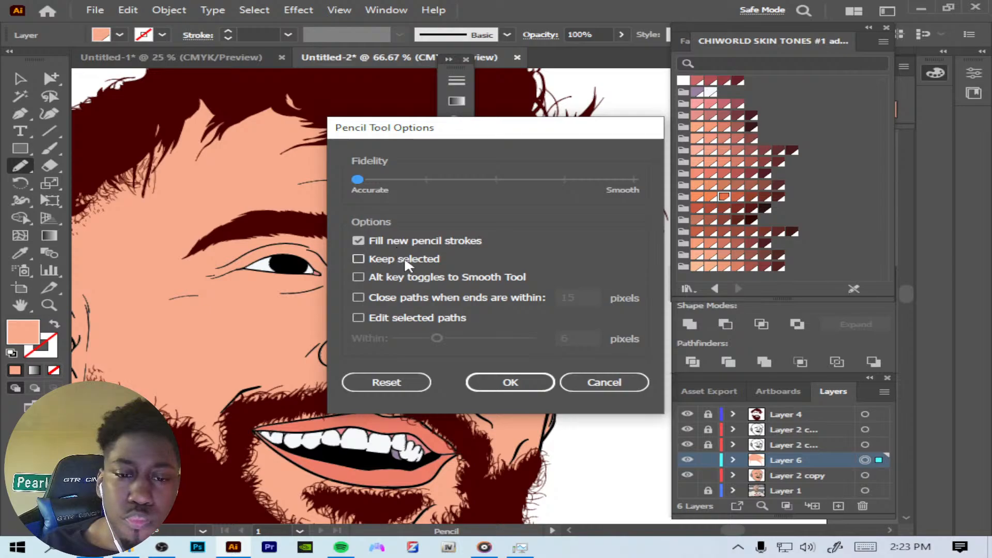
pyautogui.click(533, 383)
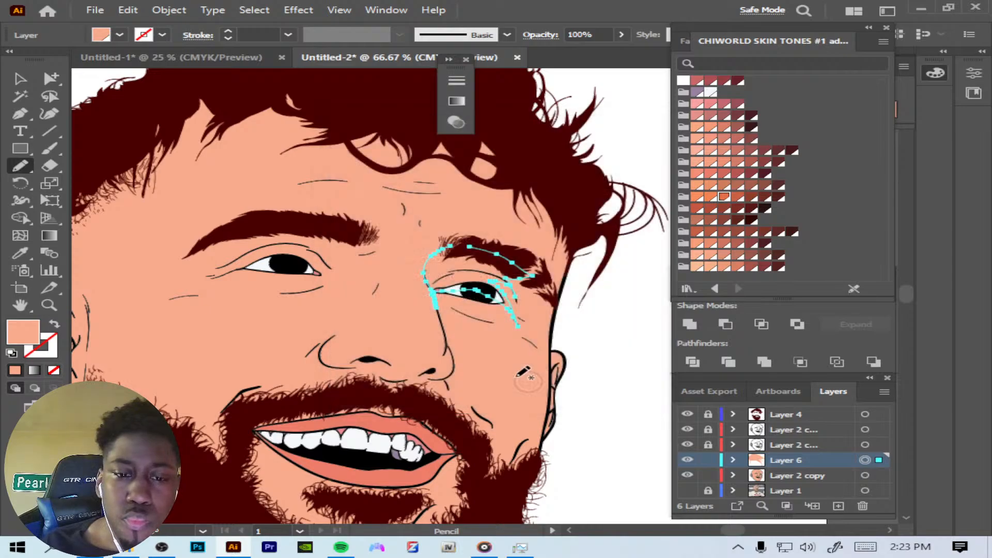
# Step: Try a global tint of 100% with preview on the eye shading shape and open its fill in the Color Picker, leaving both unapplied
pyautogui.click(128, 10)
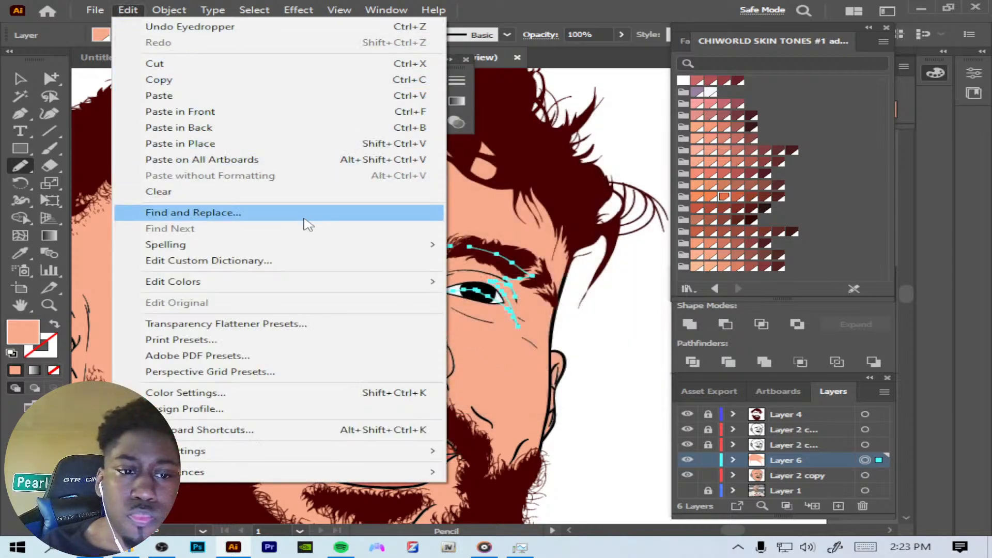
pyautogui.moveTo(406, 283)
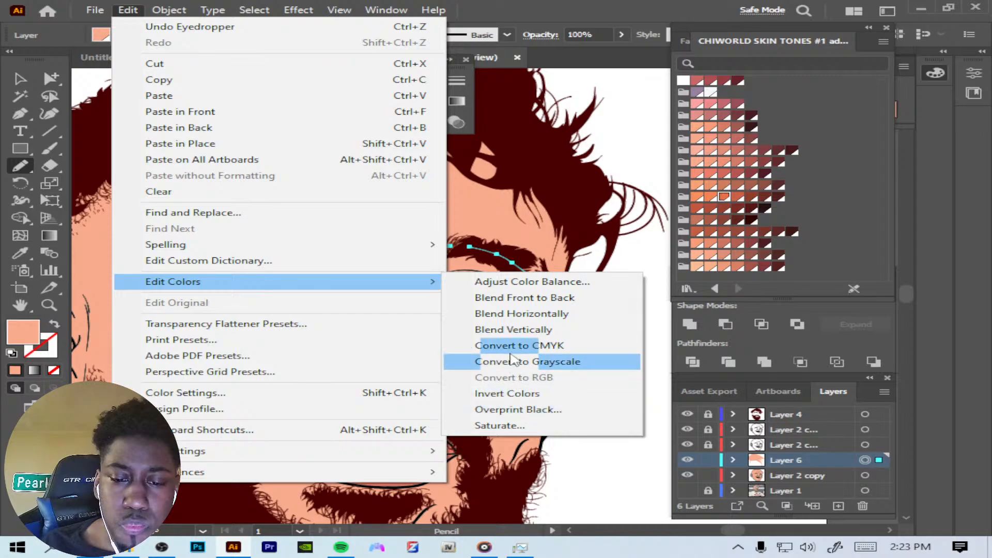
pyautogui.click(515, 284)
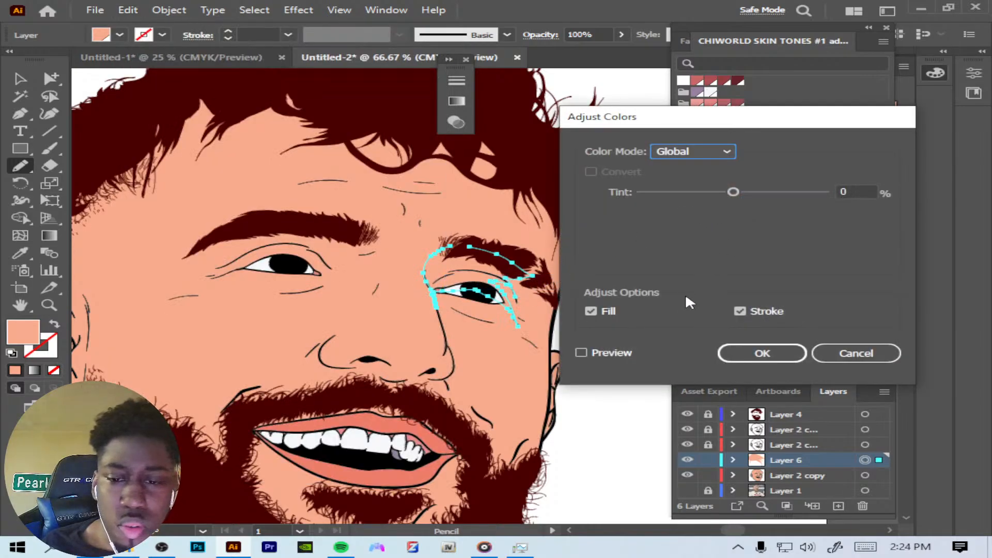
pyautogui.click(599, 355)
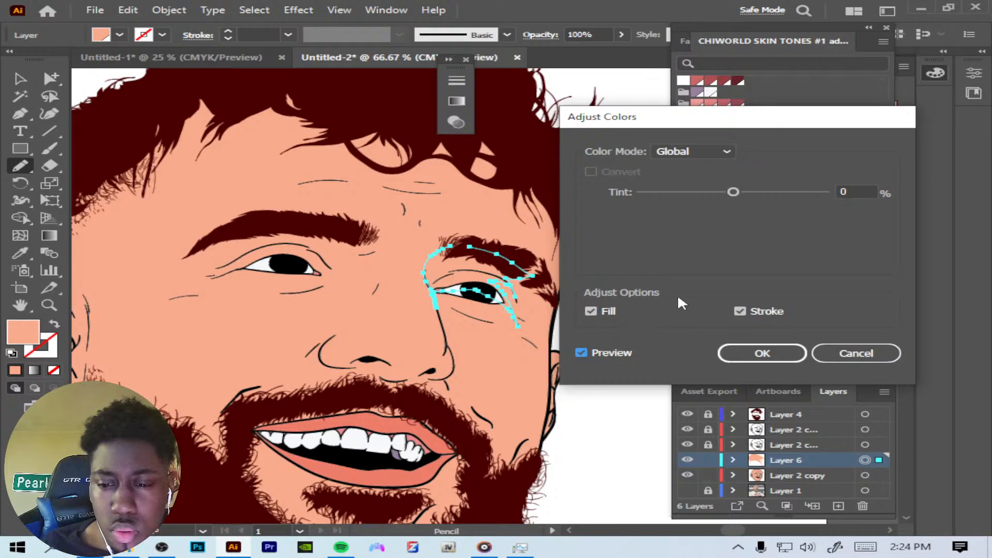
pyautogui.moveTo(734, 191); pyautogui.dragTo(833, 191)
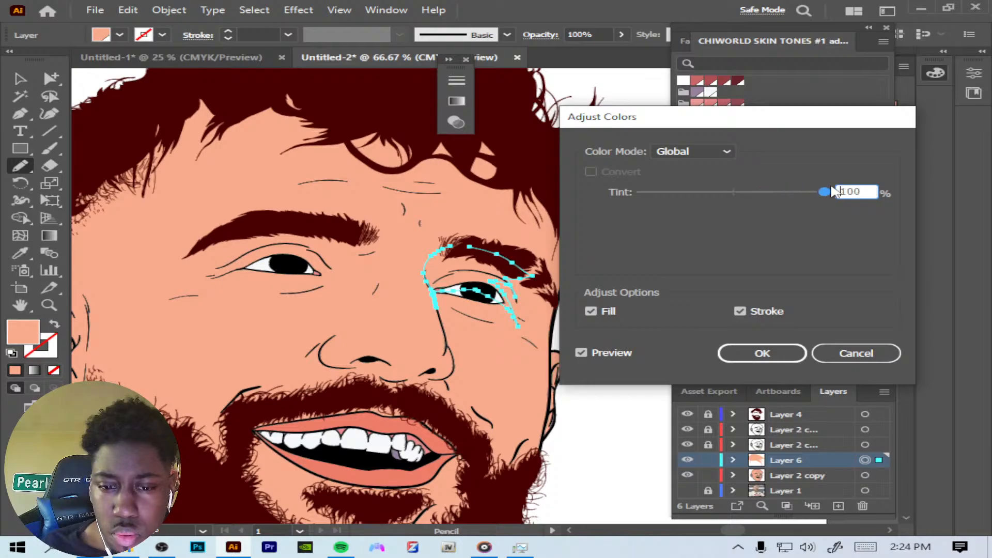
pyautogui.click(869, 354)
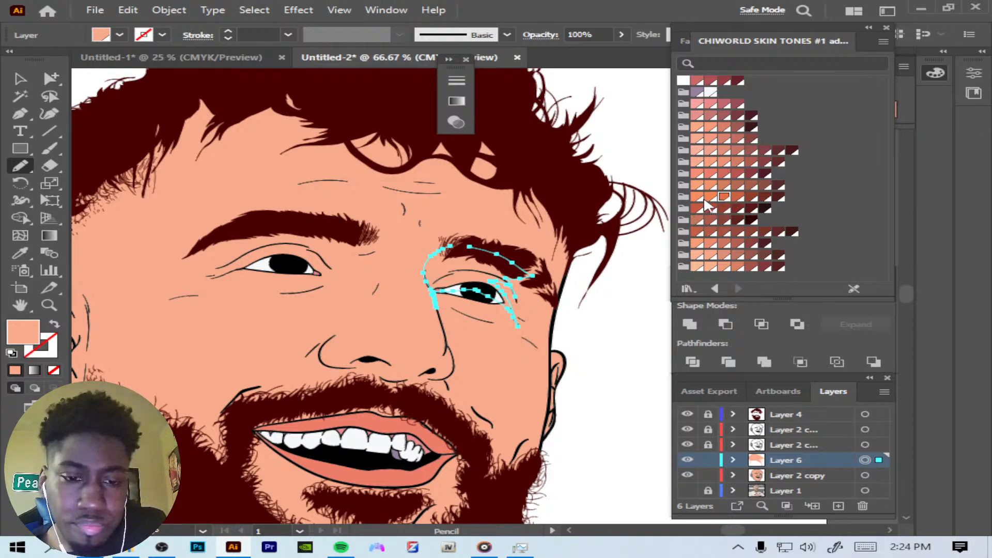
pyautogui.doubleClick(30, 336)
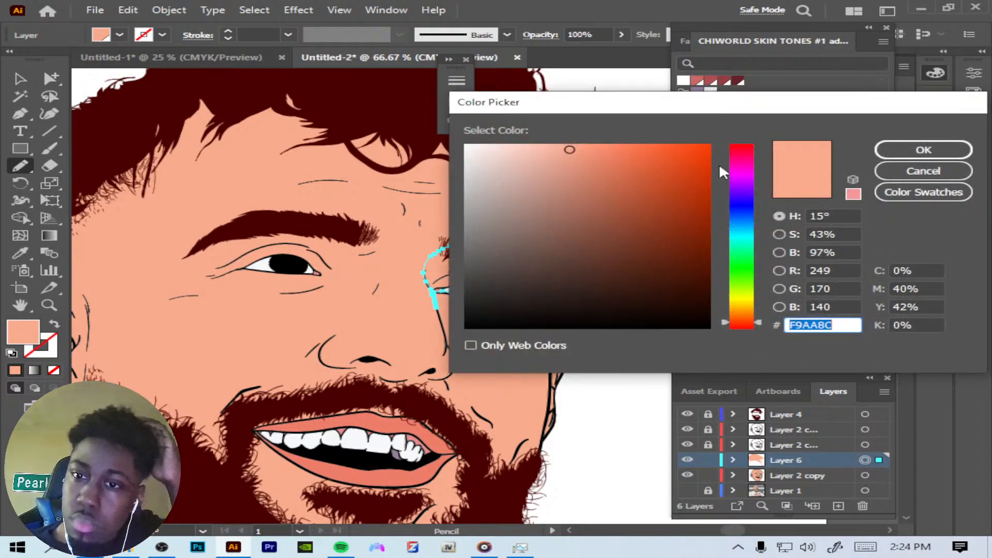
pyautogui.click(909, 171)
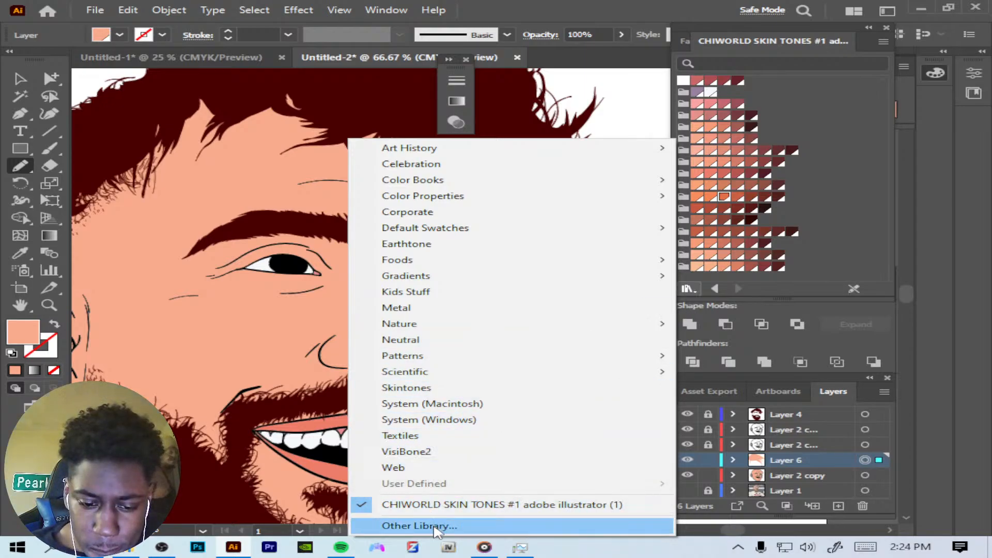
# Step: Try light swatches from the Skintones library, including C=0 M=21 Y=35 K=7, on the eye shading shape, and close the swatch libraries
pyautogui.click(431, 391)
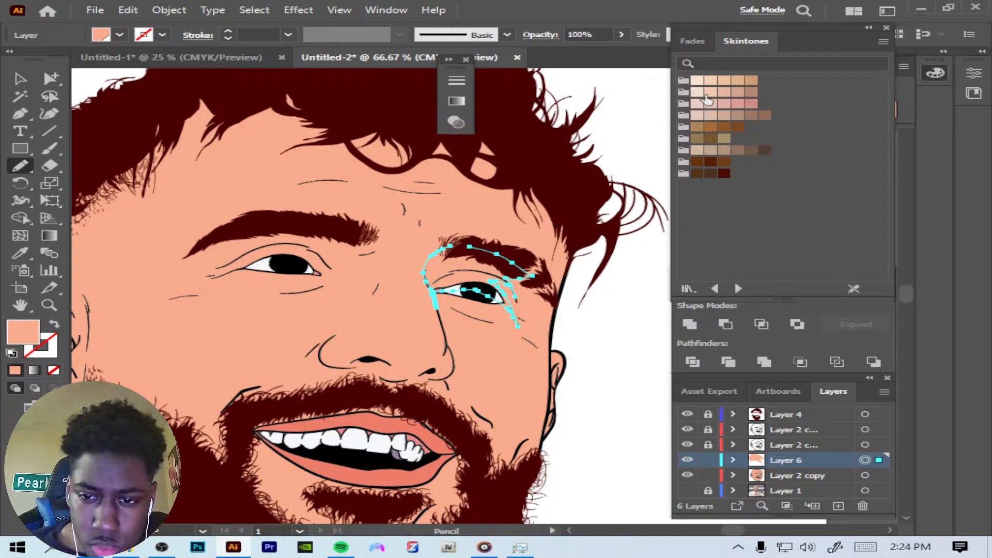
pyautogui.click(710, 95)
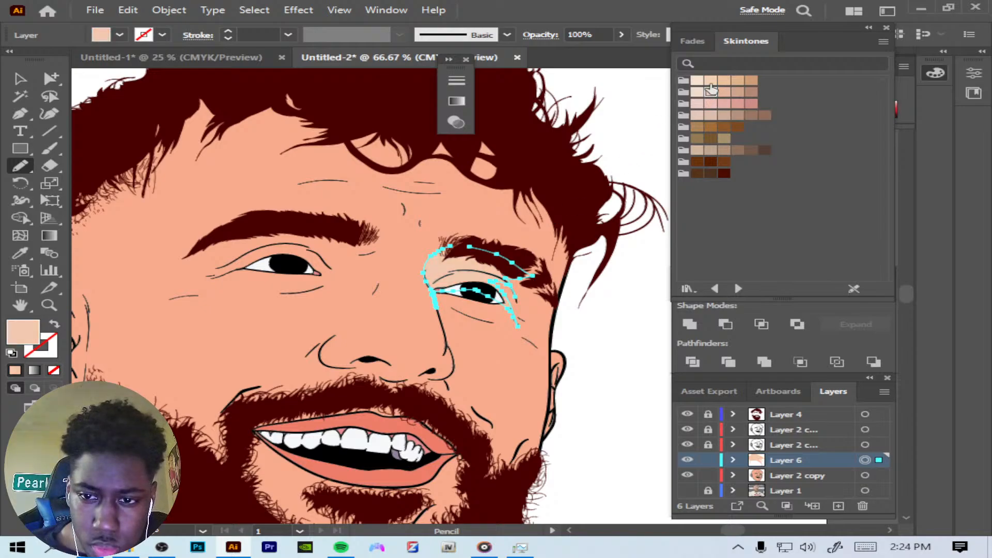
pyautogui.click(724, 92)
pyautogui.click(712, 83)
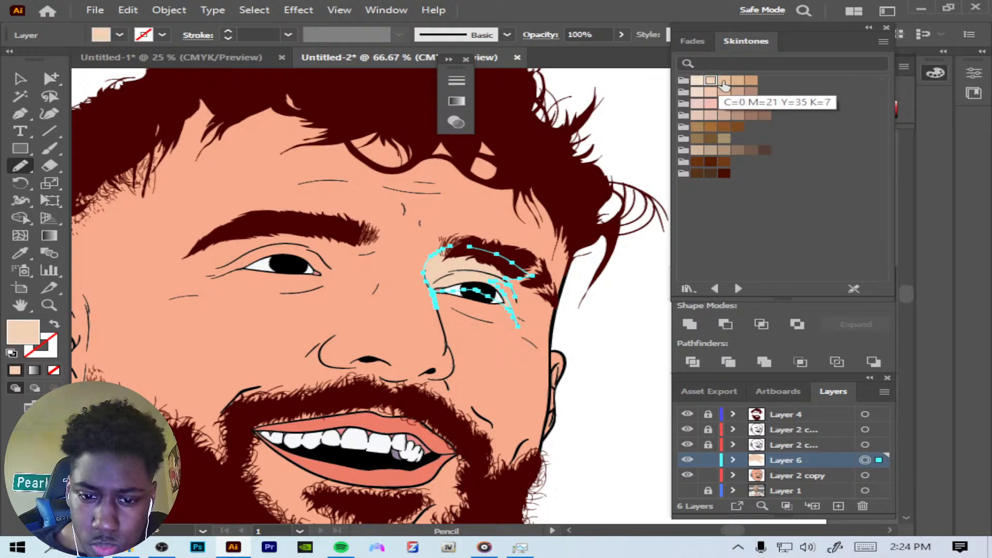
pyautogui.click(723, 81)
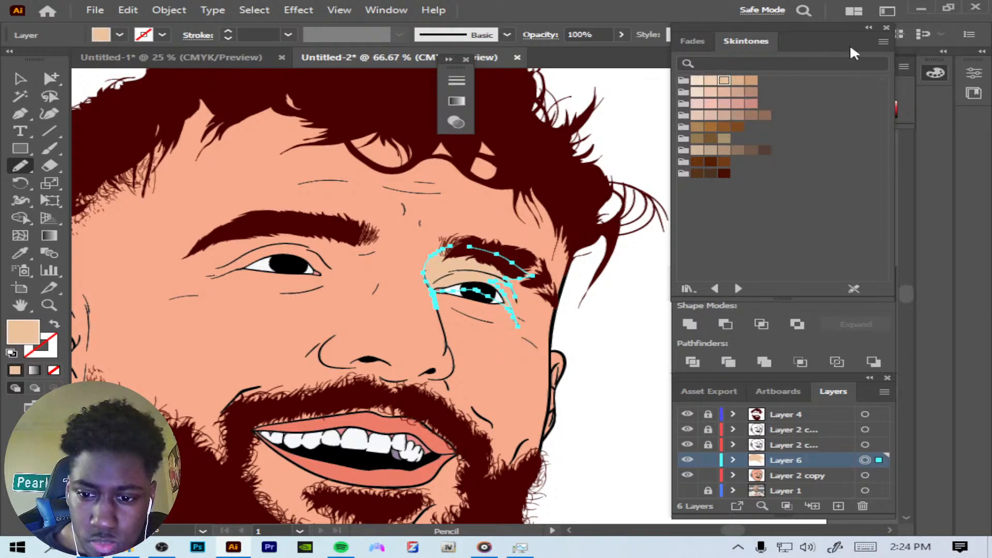
pyautogui.click(689, 287)
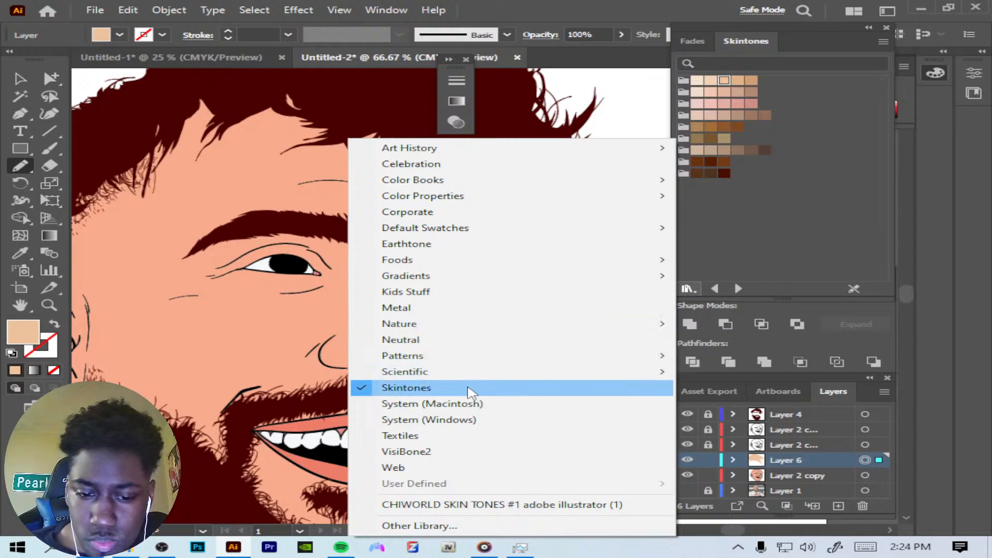
pyautogui.click(440, 388)
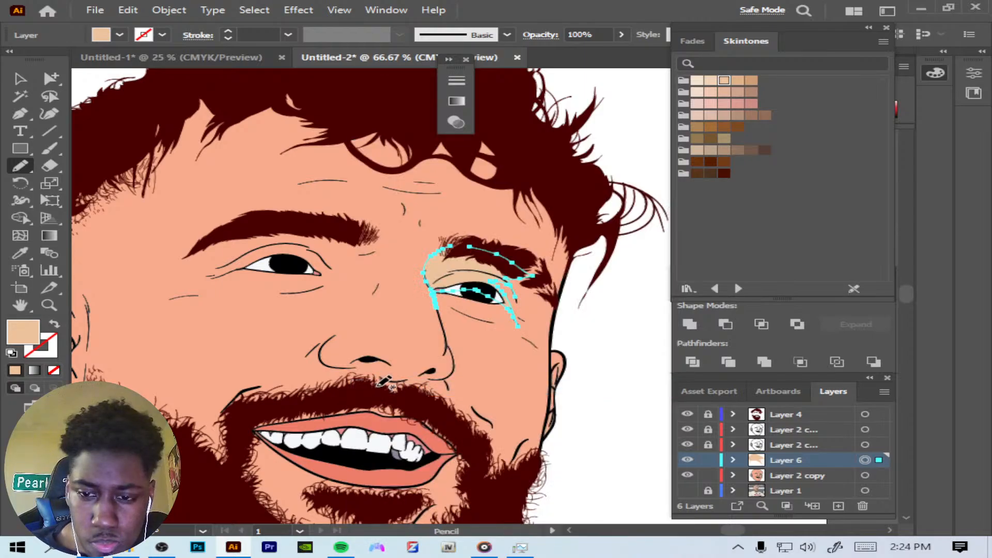
pyautogui.click(886, 28)
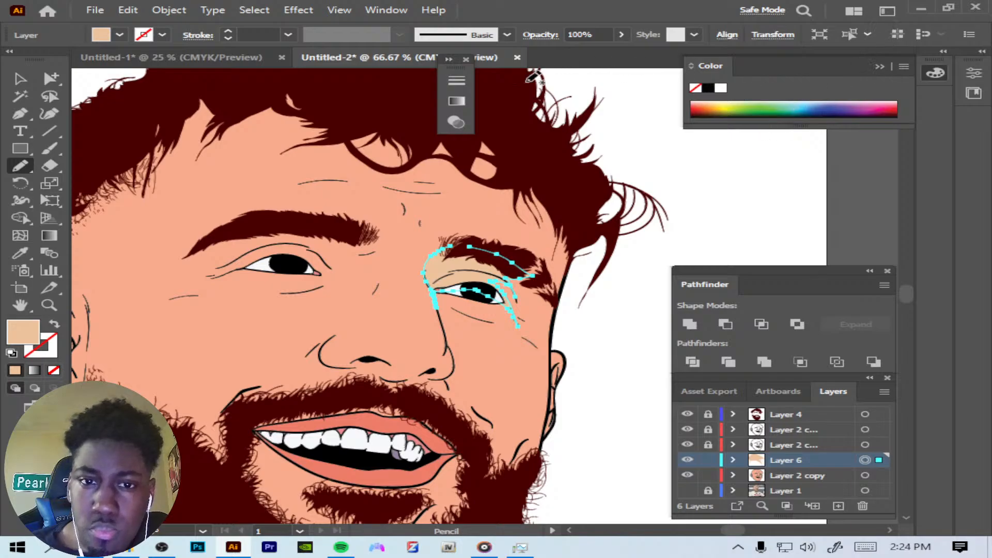
# Step: Undo the Skintones swatch trials on the eye shading shape
pyautogui.hotkey('ctrl', 'z')
pyautogui.hotkey('ctrl', 'z')
pyautogui.hotkey('ctrl', 'z')
pyautogui.hotkey('ctrl', 'z')
pyautogui.hotkey('ctrl', 'z')
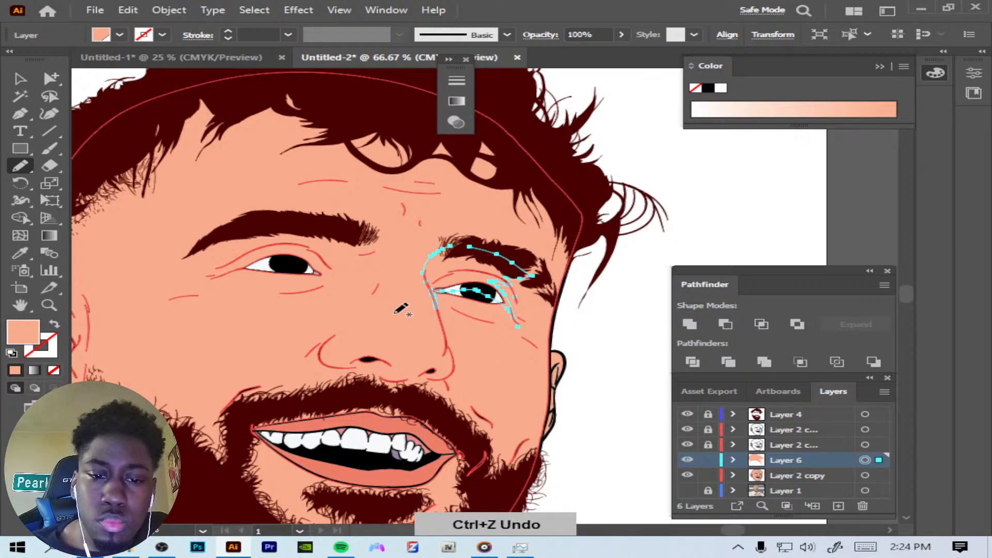
# Step: Try a lighter tint of the peach fill on the eye shading shape, put the color controls away and switch to the Eyedropper tool
pyautogui.click(807, 106)
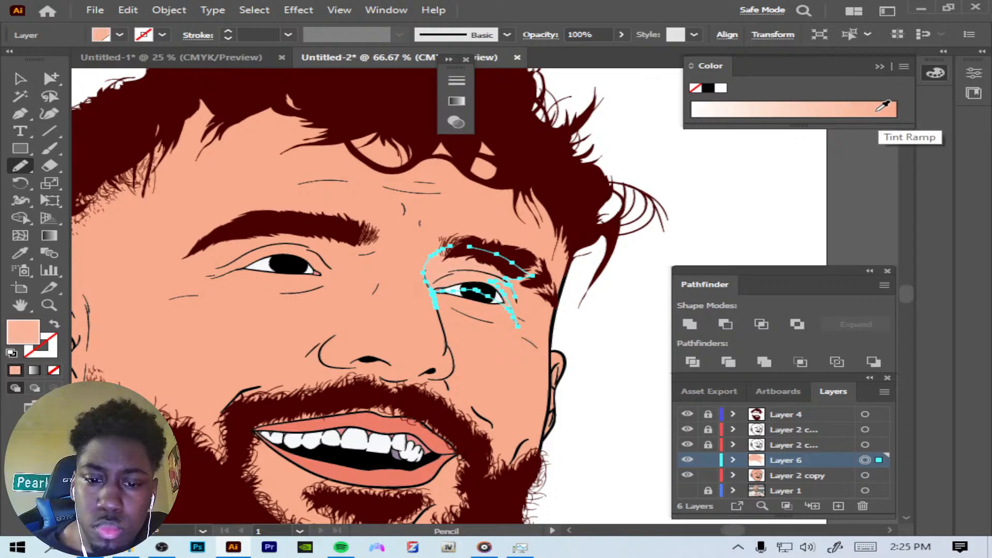
pyautogui.click(871, 59)
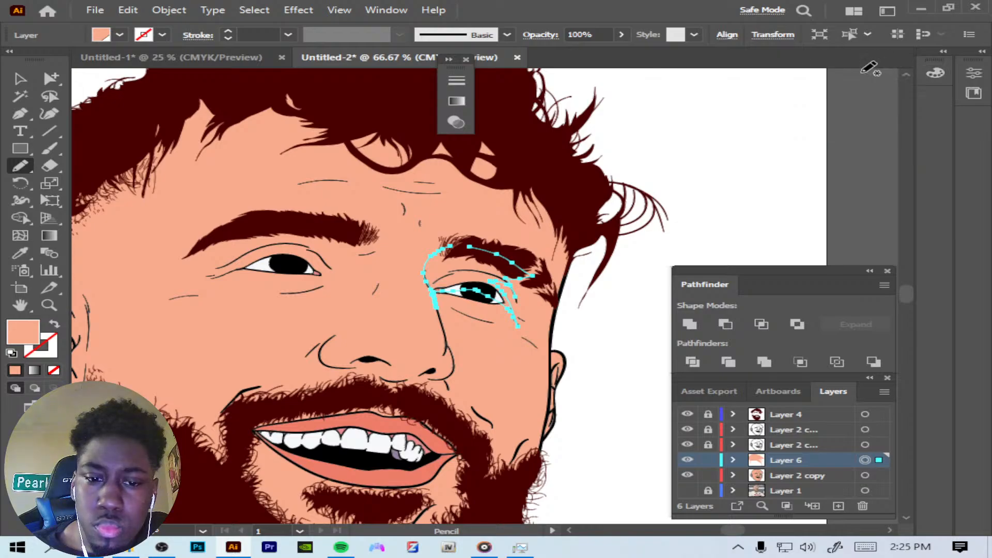
pyautogui.click(22, 252)
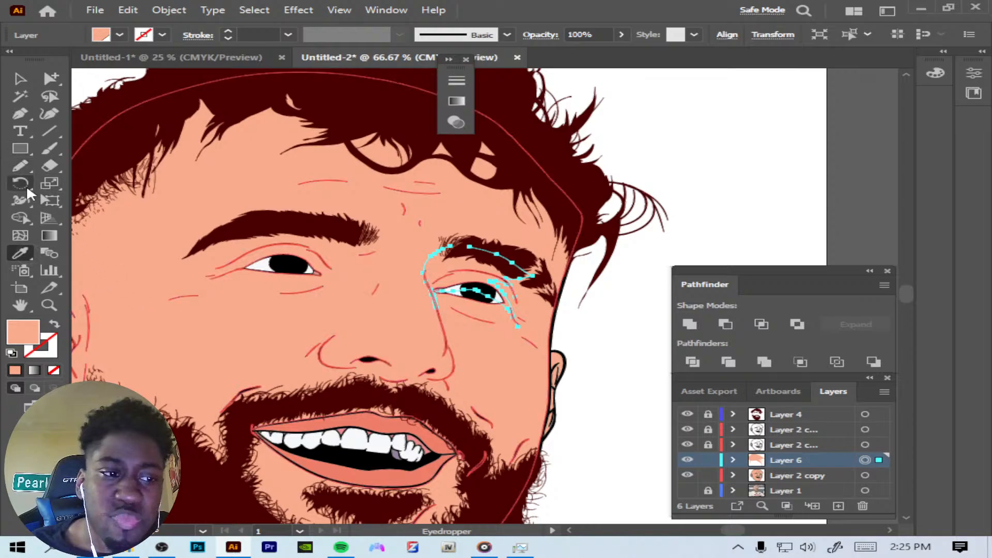
# Step: Deselect the shading shape around the eye on the right side of the face
pyautogui.click(20, 165)
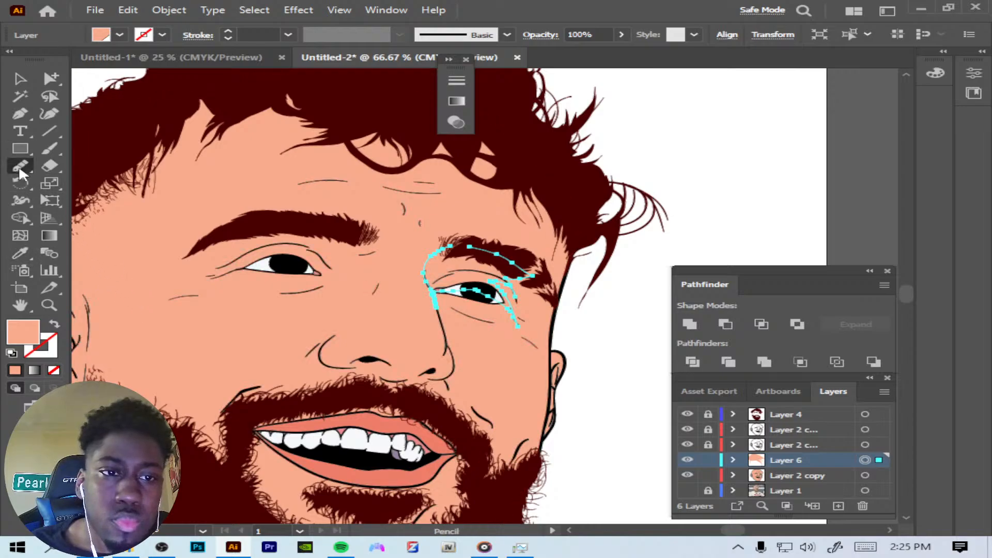
pyautogui.click(25, 77)
pyautogui.click(691, 150)
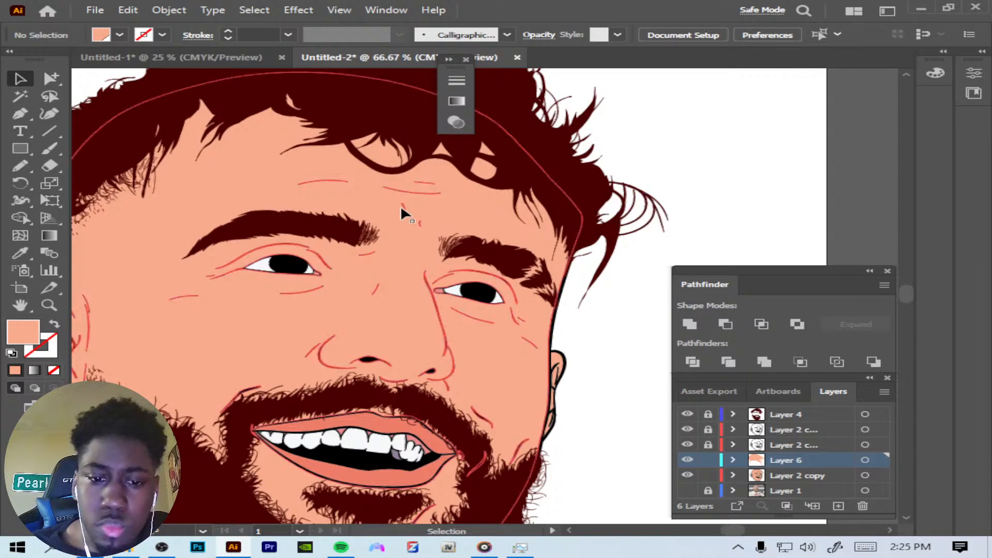
# Step: Show the document swatches and load the CHIWORLD SKIN TONES #1 adobe illustrator (1) swatch library
pyautogui.click(380, 9)
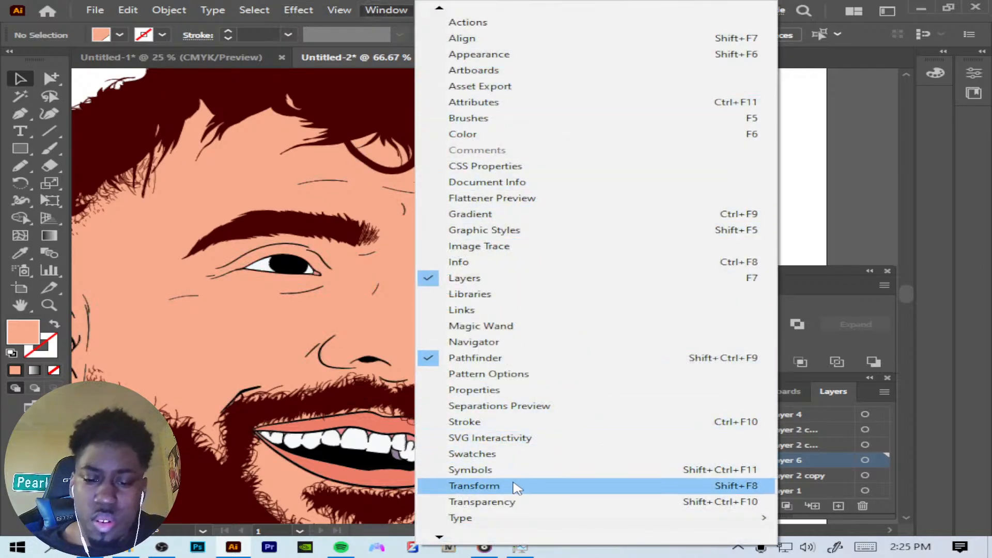
pyautogui.moveTo(452, 535)
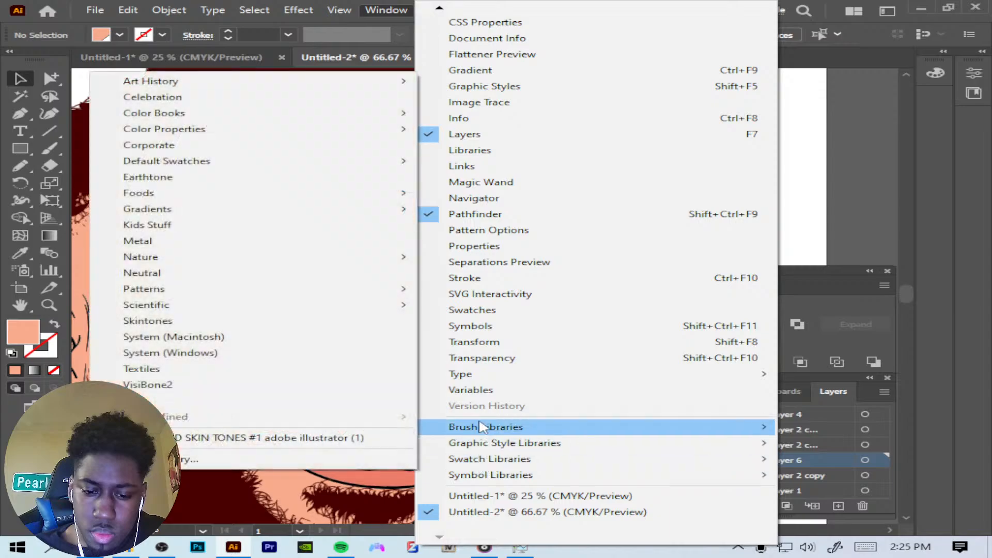
pyautogui.click(490, 310)
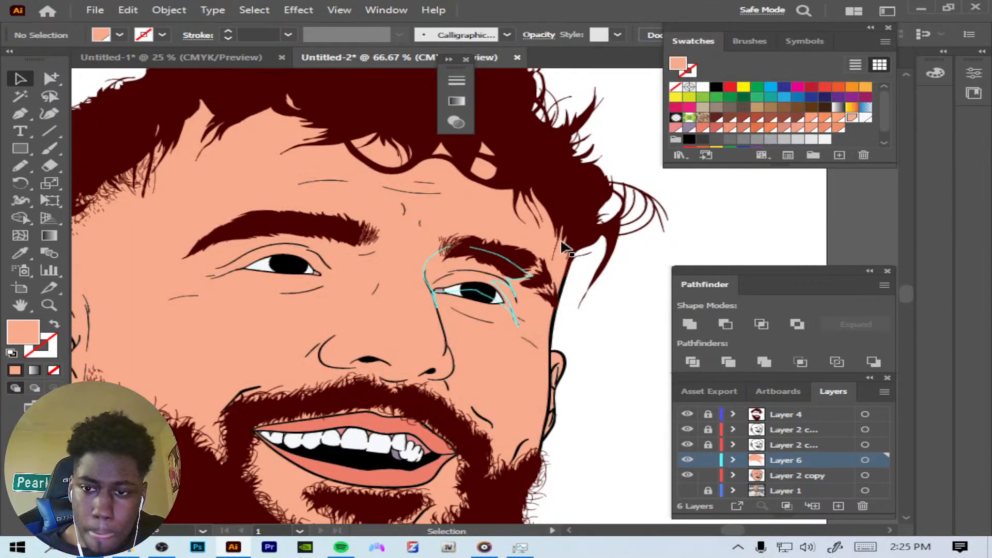
pyautogui.click(682, 155)
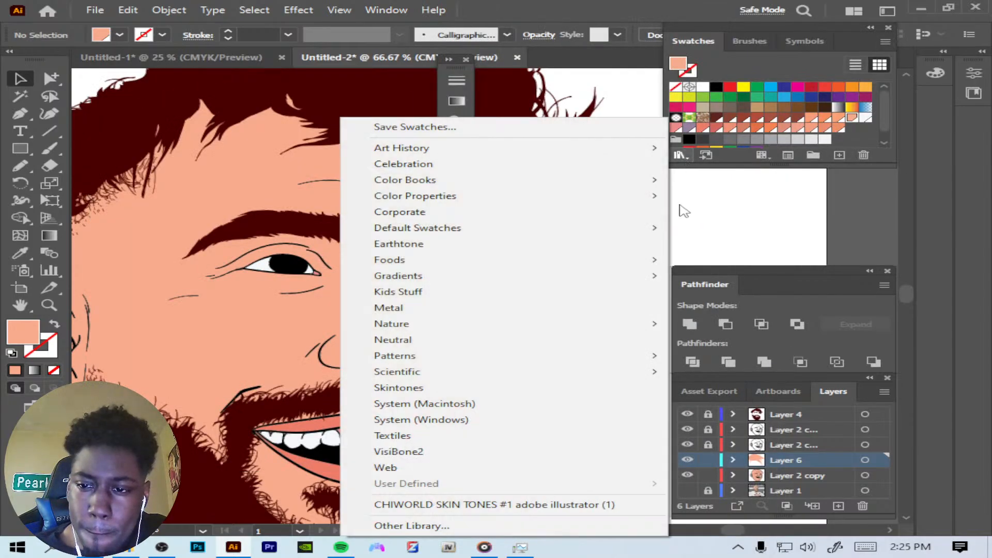
pyautogui.click(461, 504)
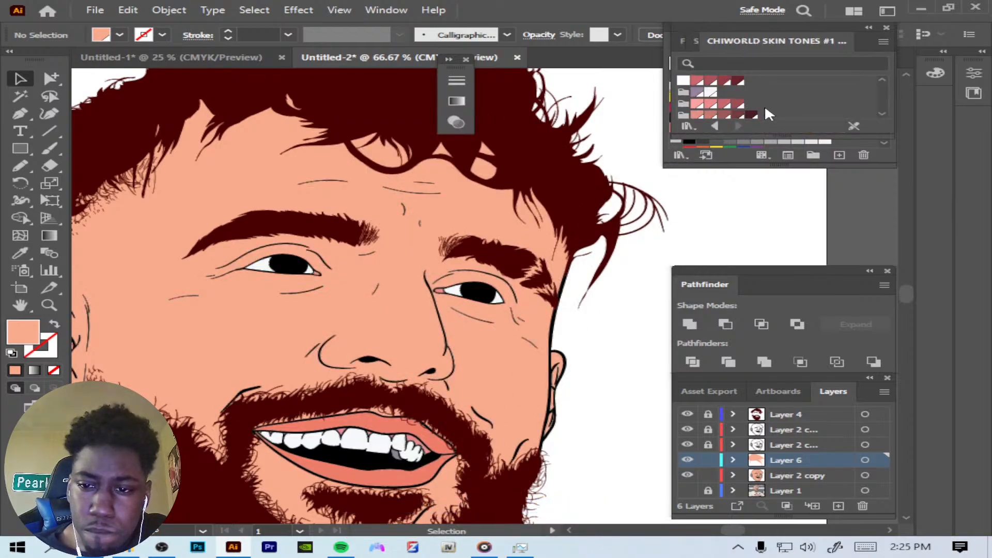
# Step: Enlarge the CHIWORLD SKIN TONES #1 palette to reveal more color groups and close the document's Swatches palette behind it
pyautogui.moveTo(763, 134); pyautogui.dragTo(768, 293)
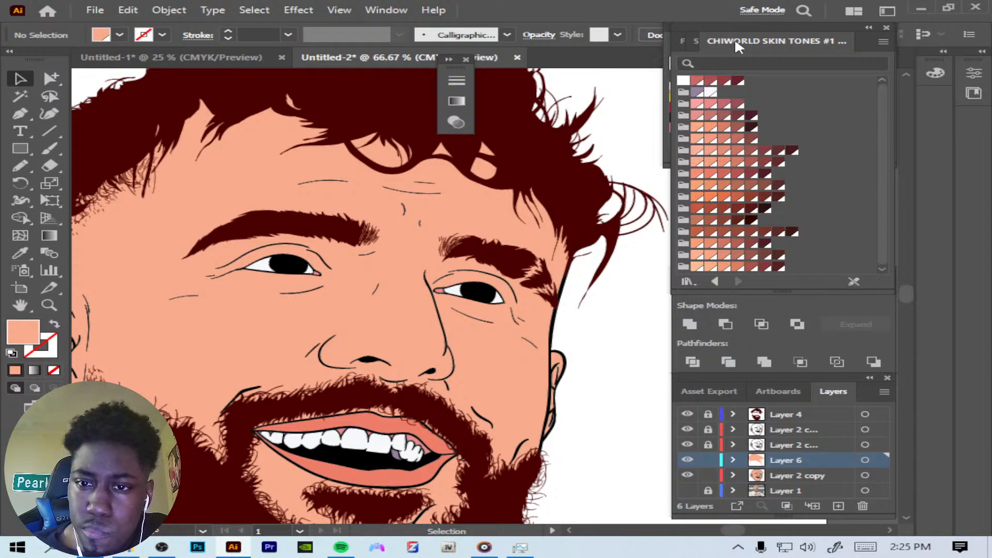
pyautogui.click(667, 74)
pyautogui.click(887, 28)
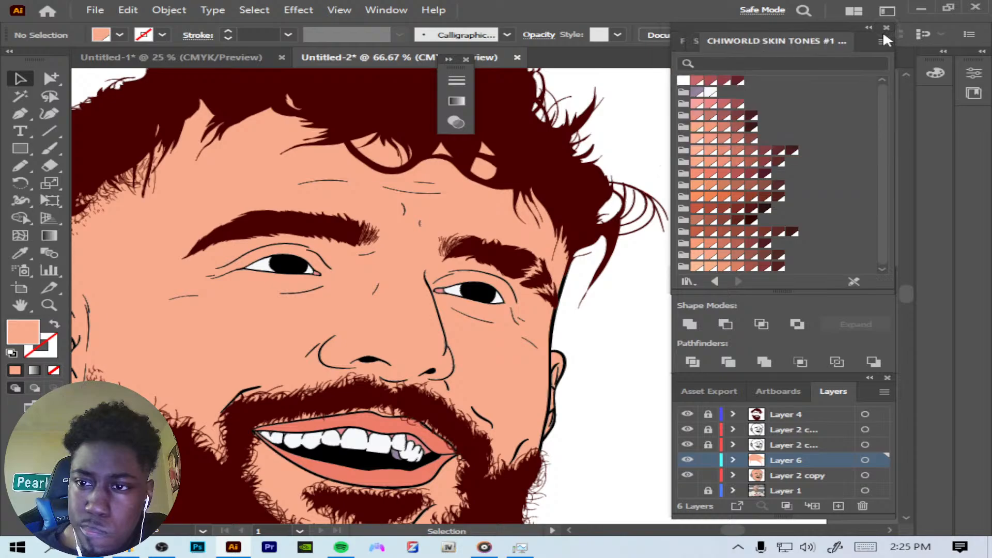
pyautogui.click(692, 284)
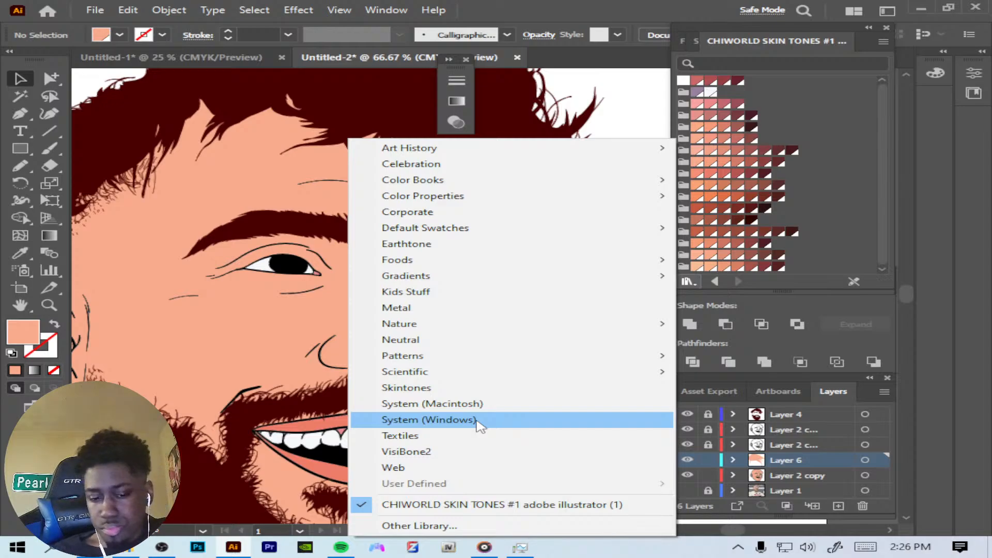
pyautogui.click(618, 123)
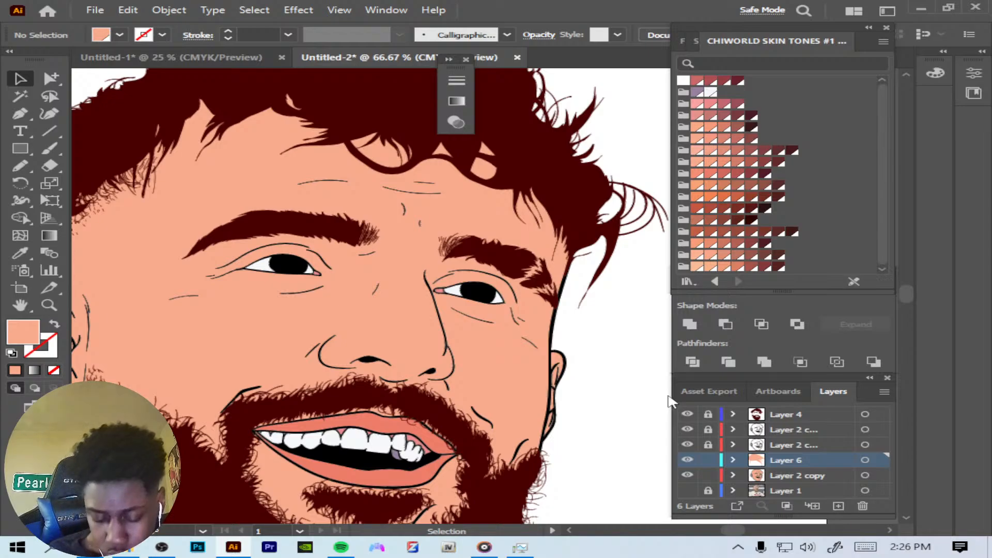
pyautogui.click(386, 7)
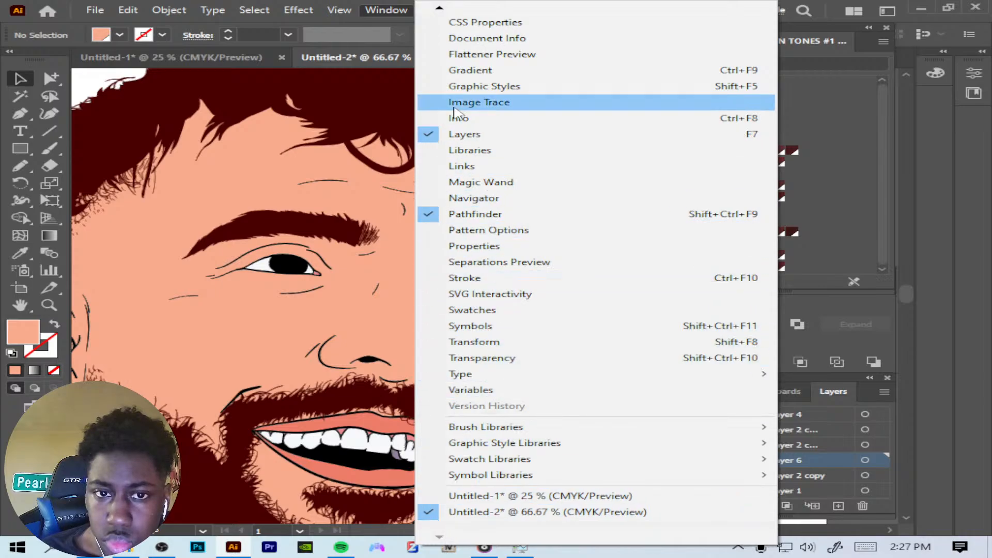
pyautogui.moveTo(440, 10)
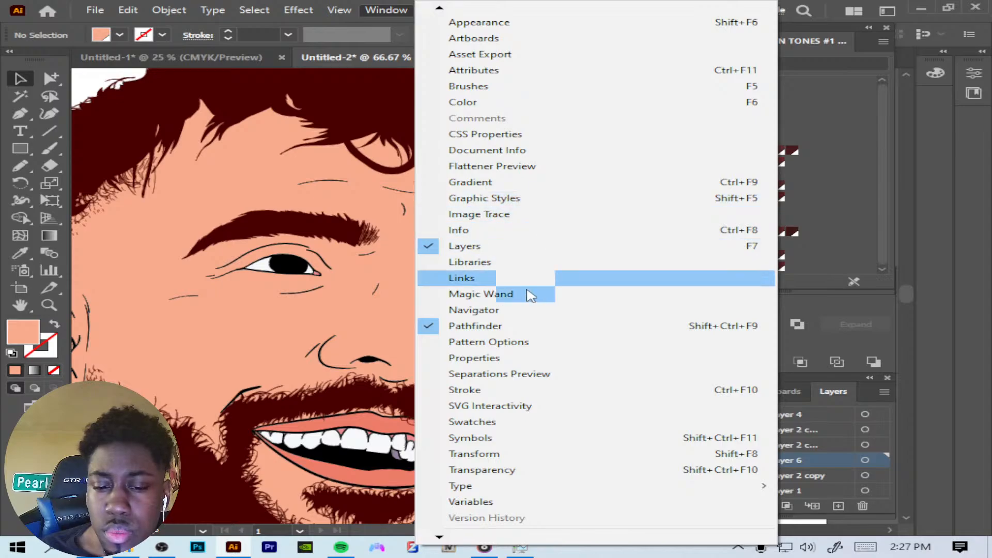
pyautogui.click(929, 253)
pyautogui.click(689, 281)
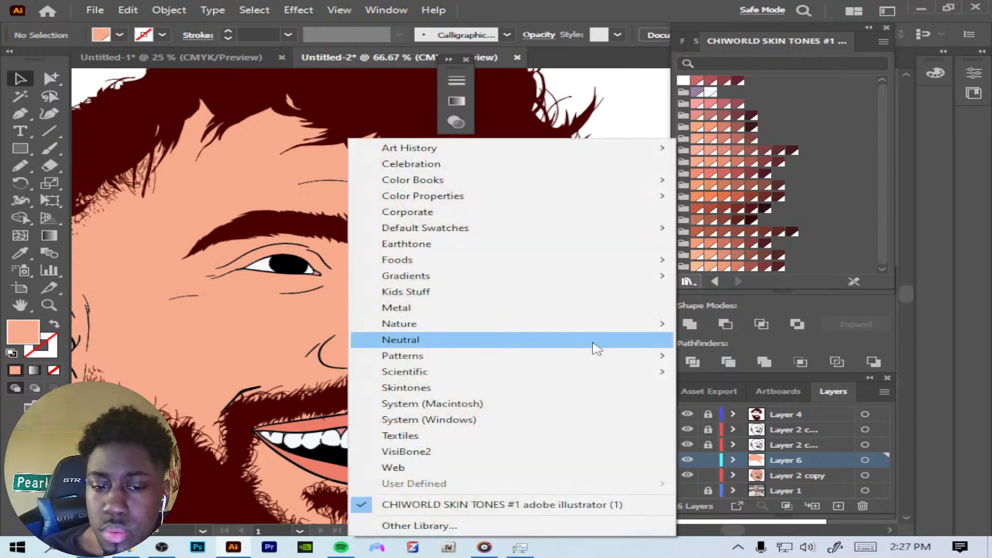
pyautogui.click(419, 526)
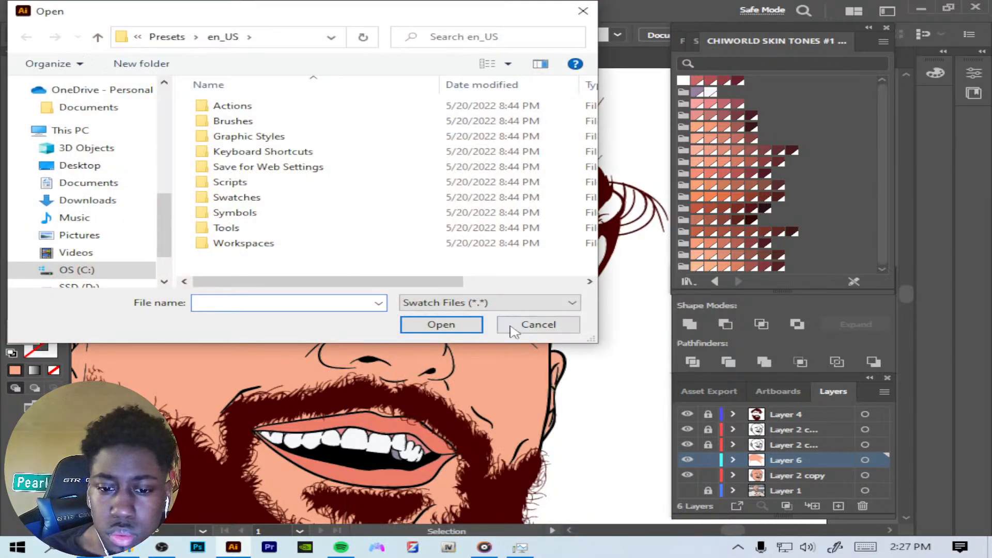
pyautogui.click(538, 325)
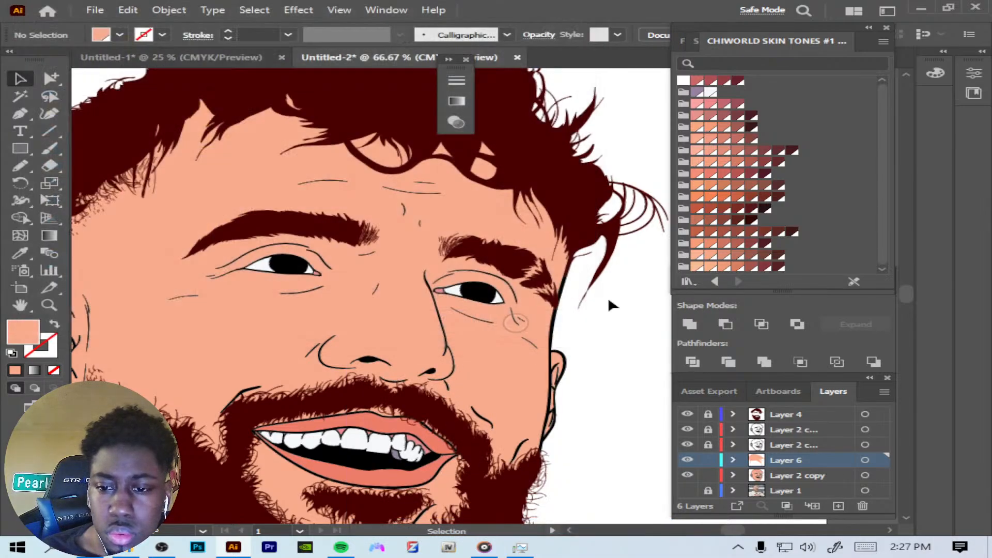
# Step: Look through the available swatch libraries, including the Color Books, Art History and Color Properties collections, for a color guide
pyautogui.click(688, 281)
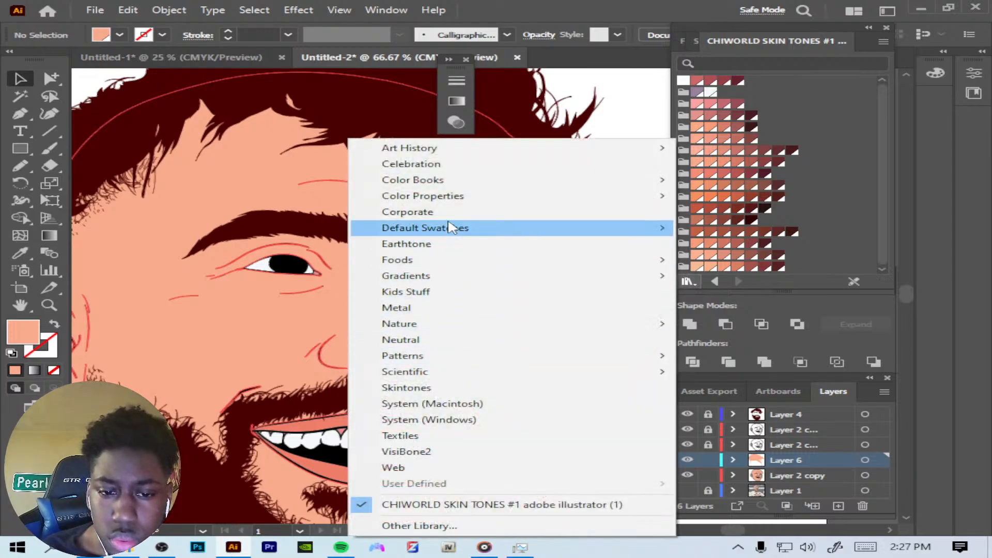
pyautogui.moveTo(454, 197)
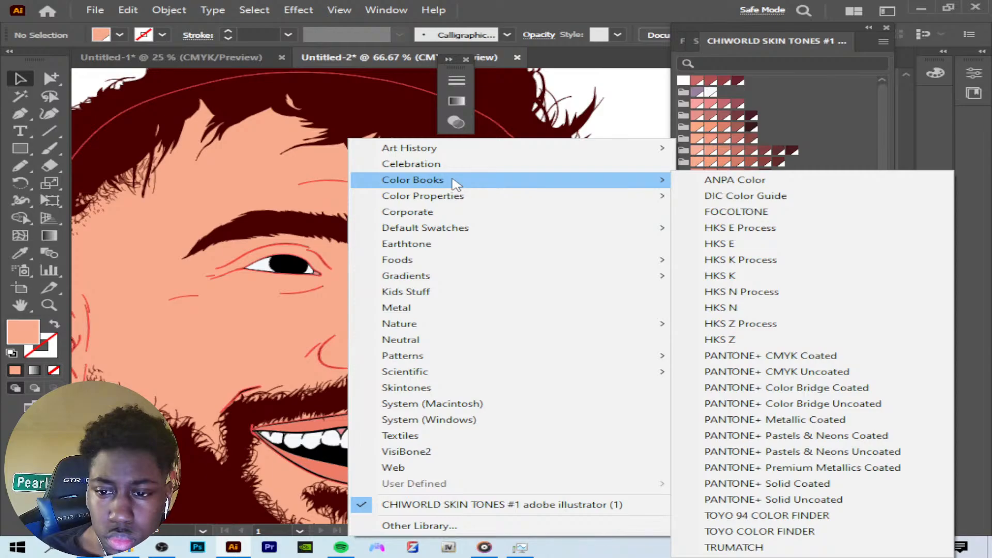
pyautogui.moveTo(462, 155)
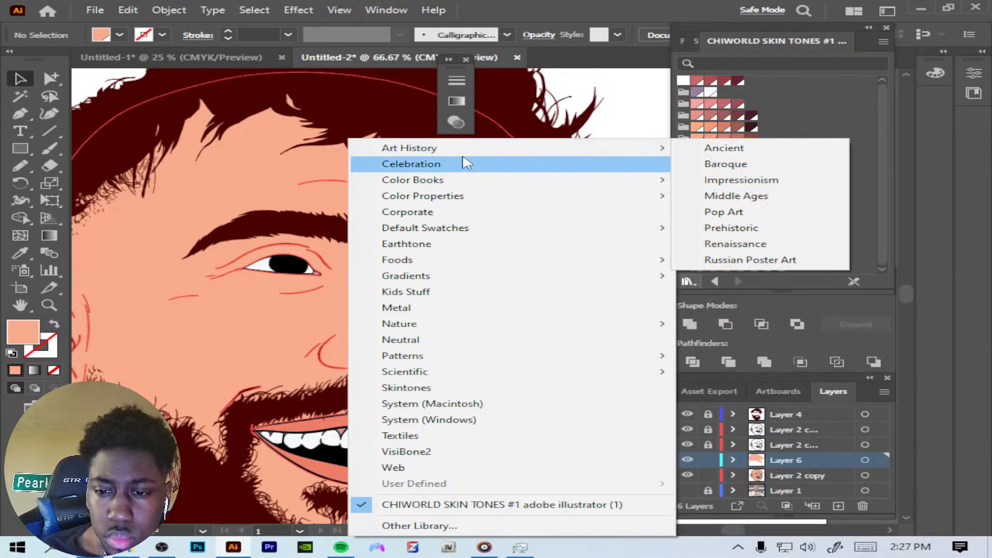
pyautogui.moveTo(467, 286)
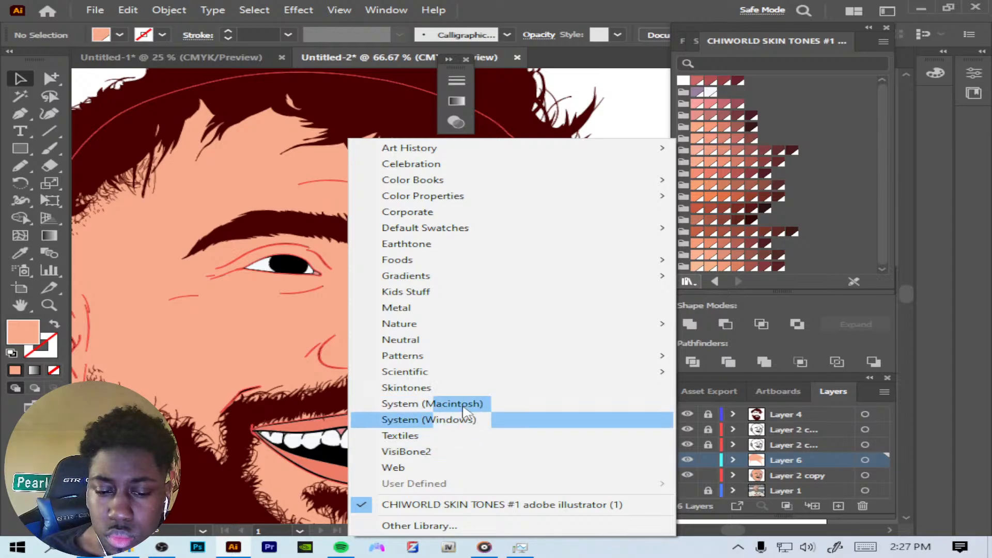
pyautogui.moveTo(465, 364)
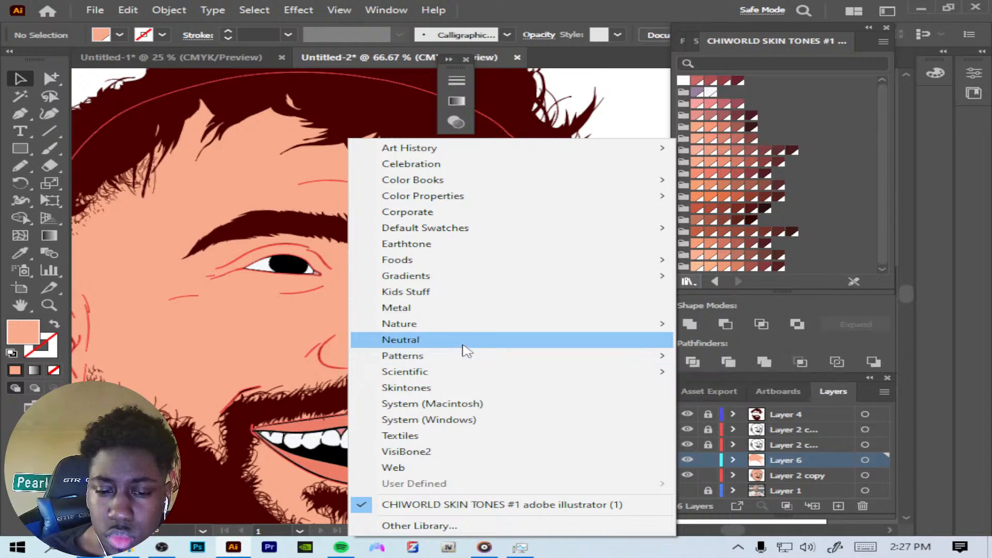
pyautogui.moveTo(467, 324)
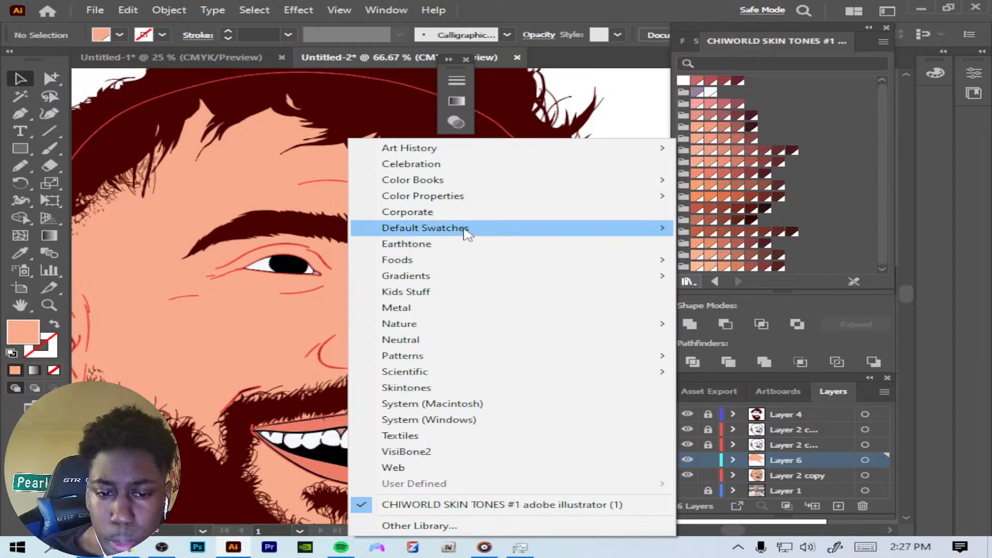
pyautogui.moveTo(468, 232)
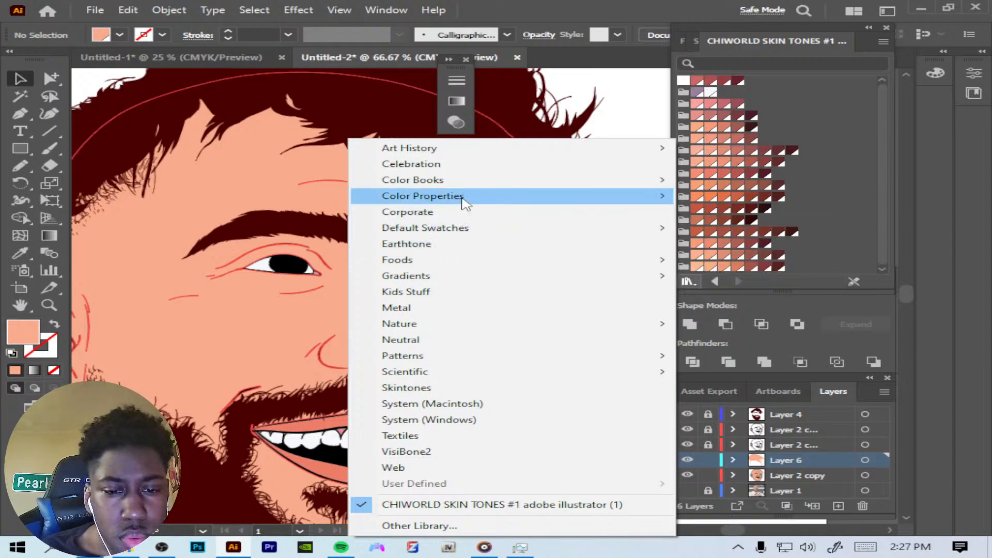
pyautogui.moveTo(463, 201)
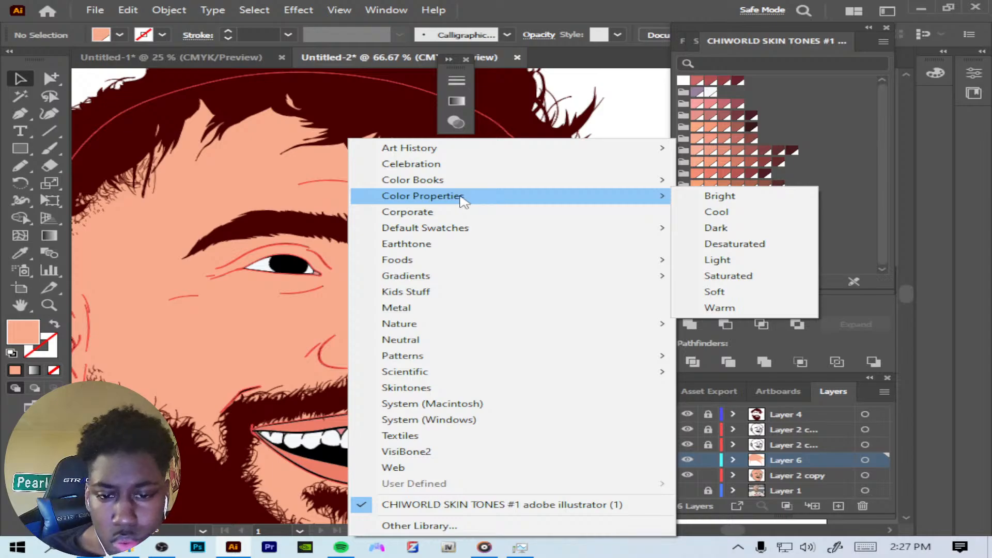
pyautogui.click(628, 99)
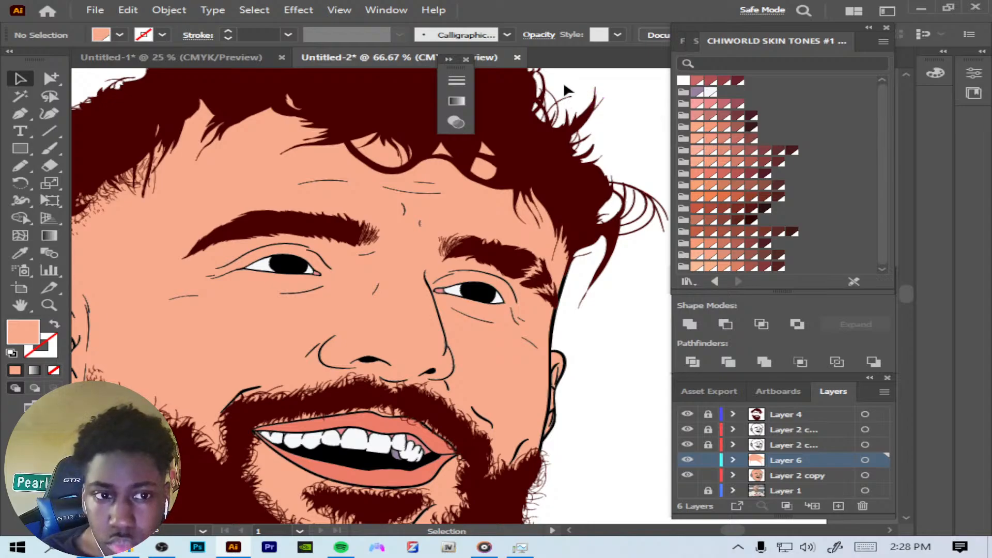
# Step: Search the application's tools and help for "color guide" and open the DIC Color Guide swatch library
pyautogui.click(803, 11)
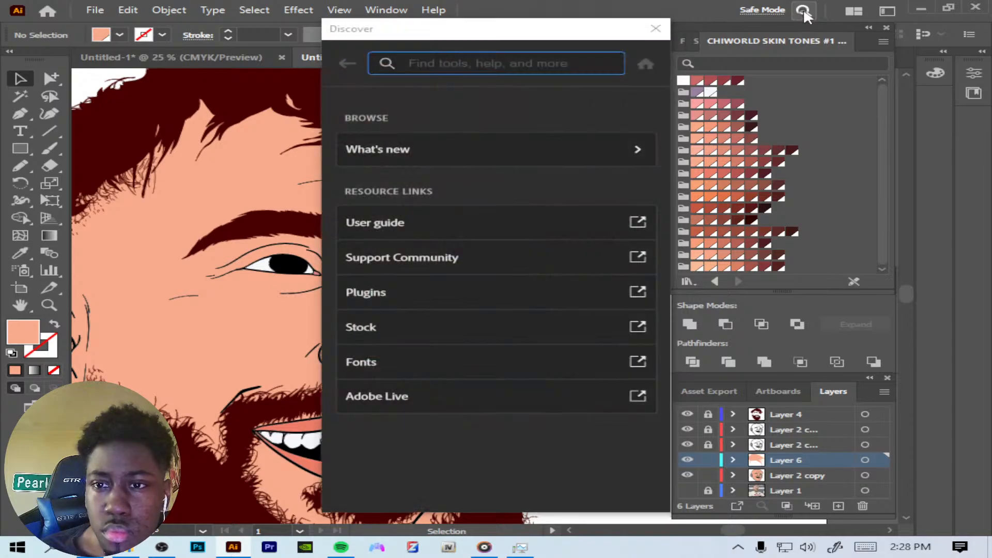
pyautogui.click(804, 11)
pyautogui.click(804, 11)
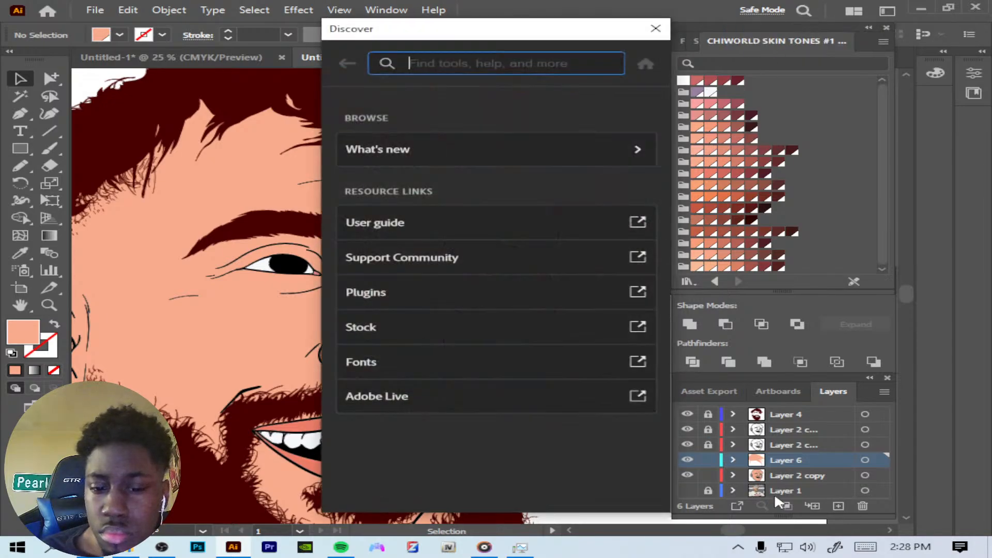
pyautogui.click(865, 547)
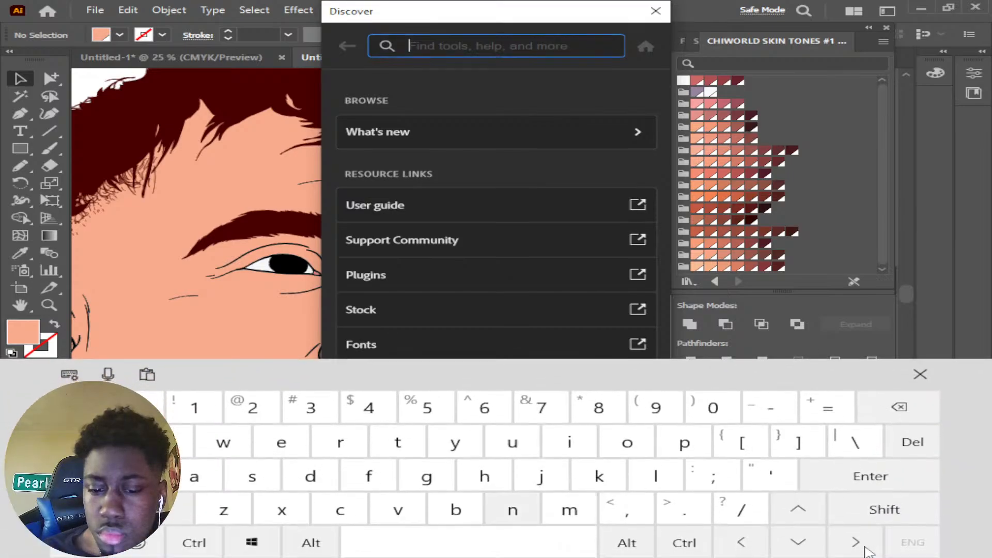
pyautogui.write('col')
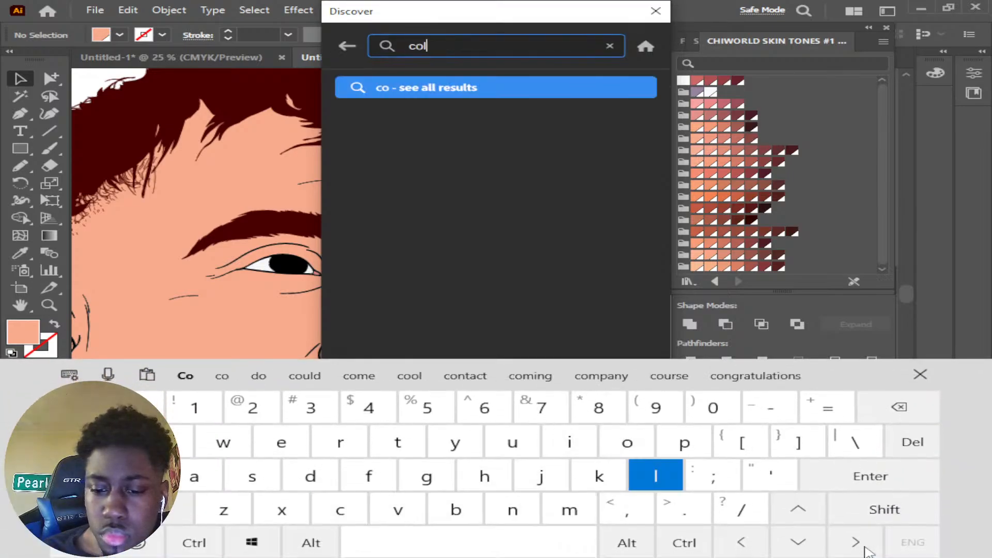
pyautogui.write('or g')
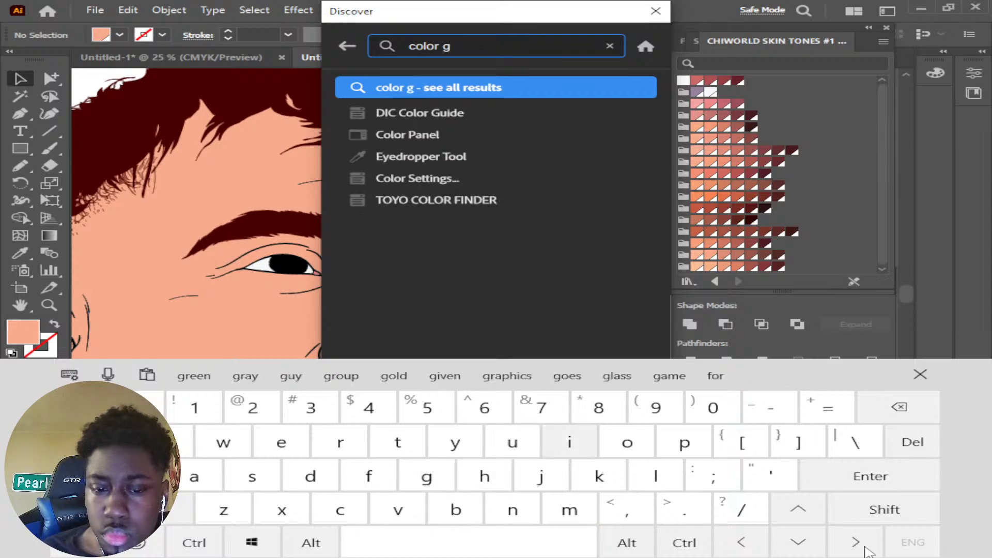
pyautogui.write('uide')
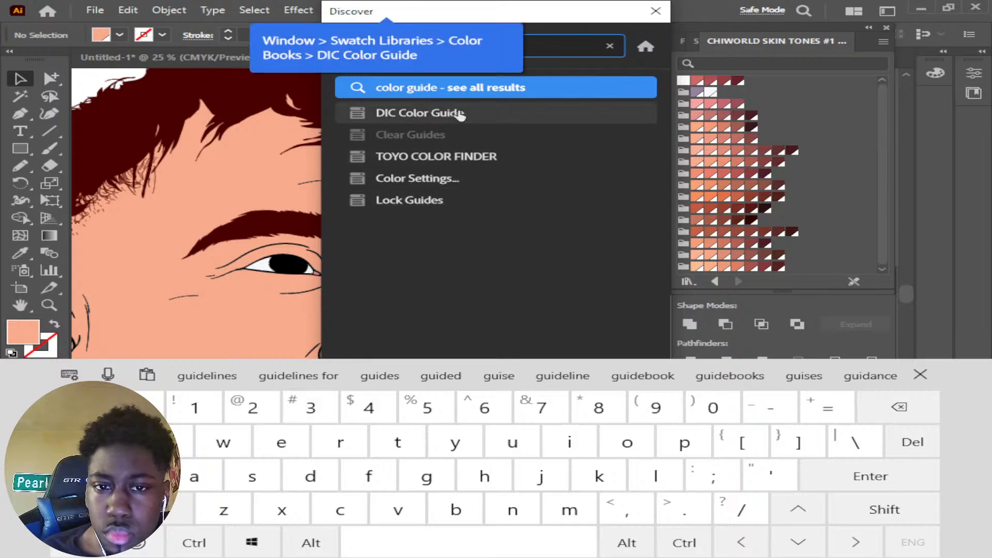
pyautogui.click(460, 113)
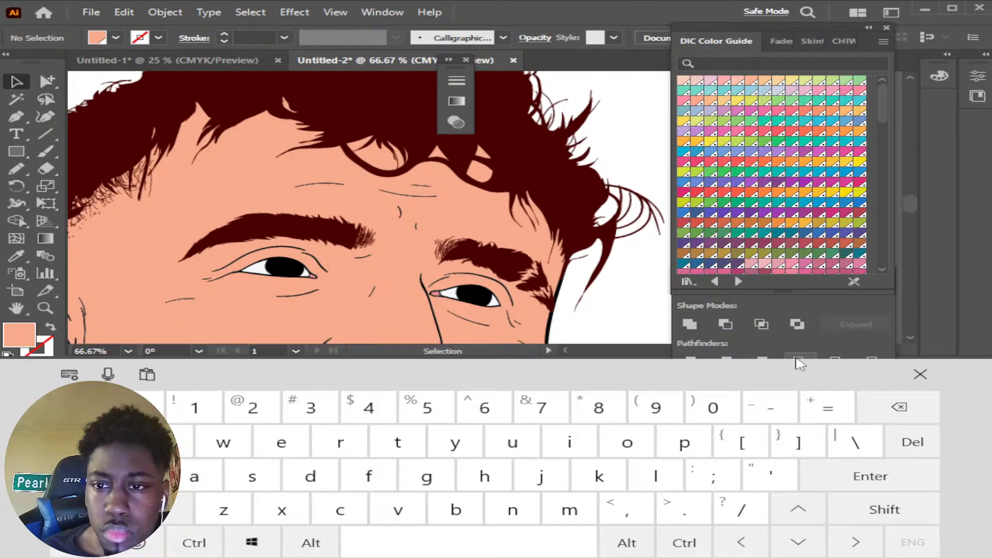
pyautogui.click(920, 374)
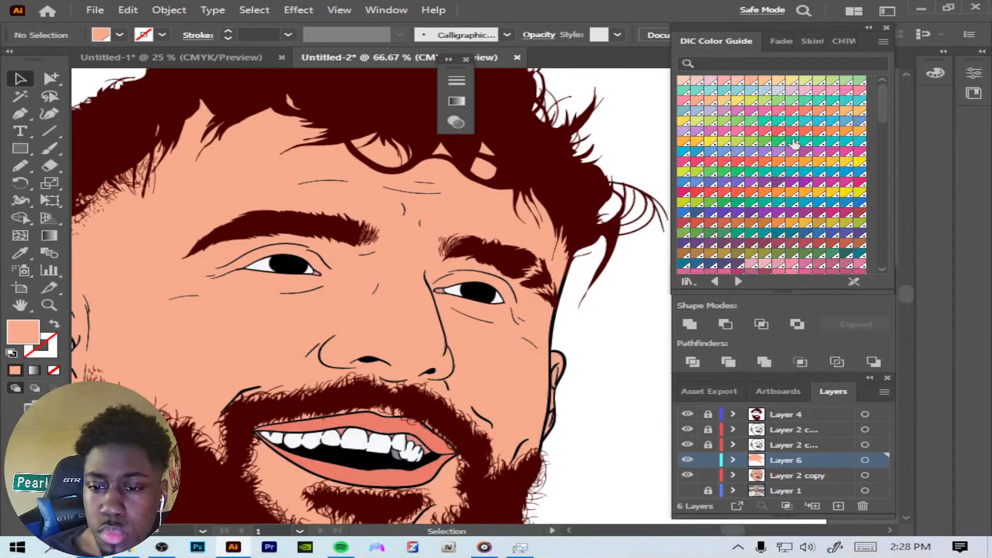
# Step: Shift the DIC Color Guide palette slightly and look through its swatches
pyautogui.moveTo(748, 35)
pyautogui.mouseDown()
pyautogui.moveTo(551, 138)
pyautogui.moveTo(675, 46)
pyautogui.moveTo(758, 20)
pyautogui.mouseUp()
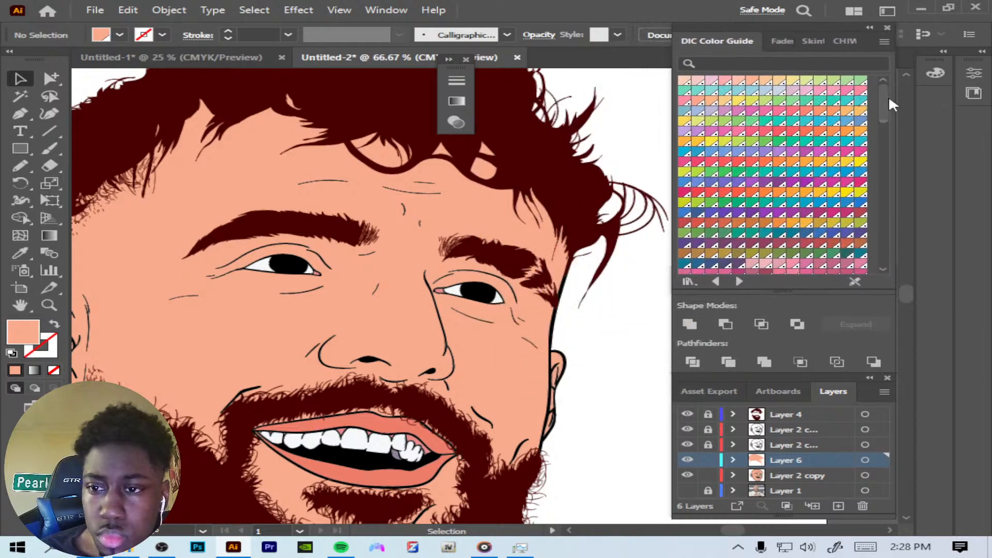
pyautogui.moveTo(885, 96); pyautogui.dragTo(863, 215)
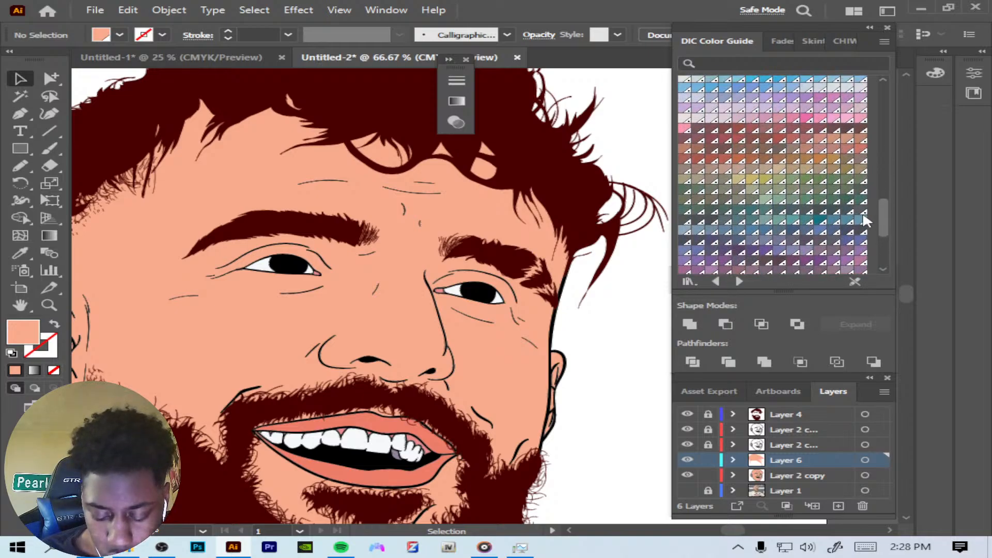
# Step: Look through the DIC Color Guide swatches, move the palette group clear of the Pathfinder controls and switch it to CHIWORLD SKIN TONES #1
pyautogui.scroll(-6, 863, 216)
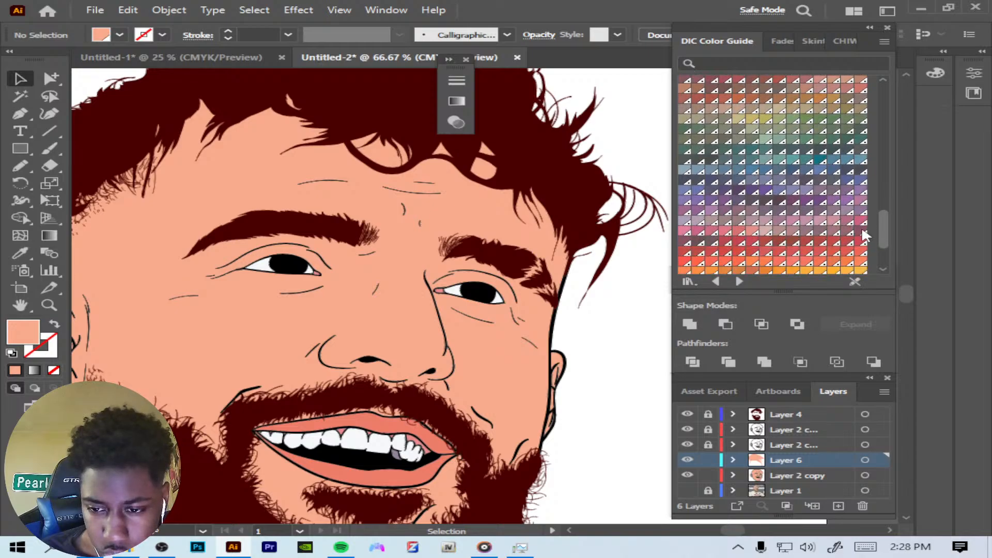
pyautogui.scroll(5, 863, 253)
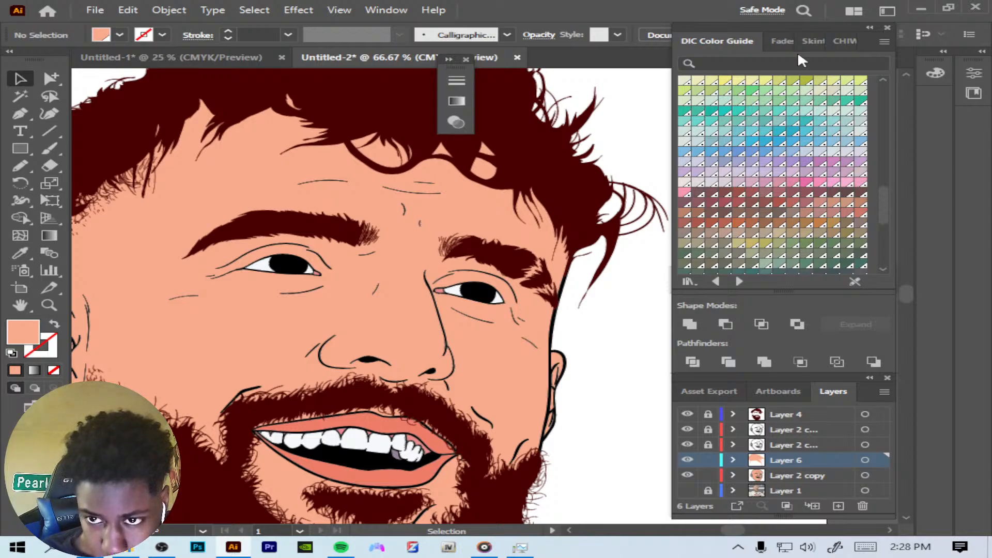
pyautogui.moveTo(789, 24); pyautogui.dragTo(804, 4)
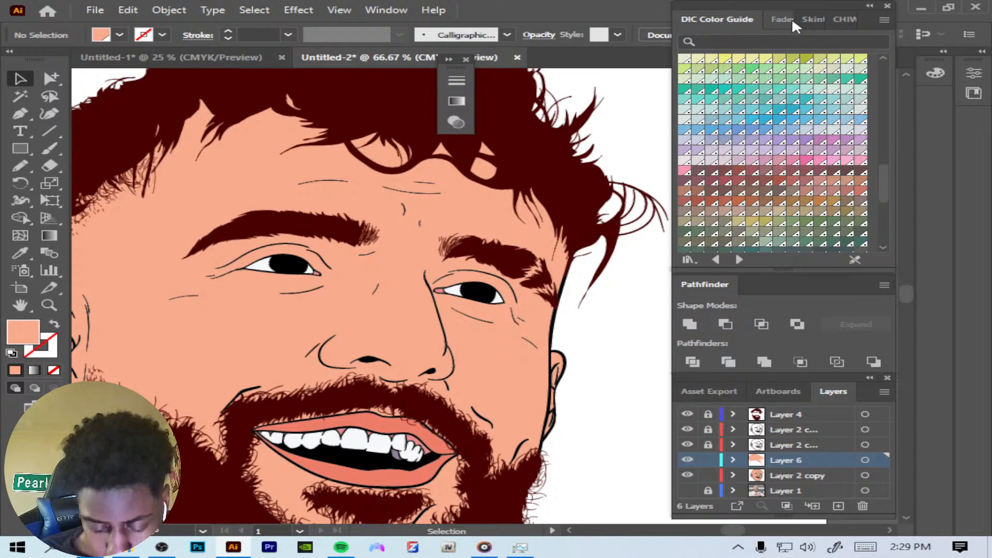
pyautogui.click(846, 21)
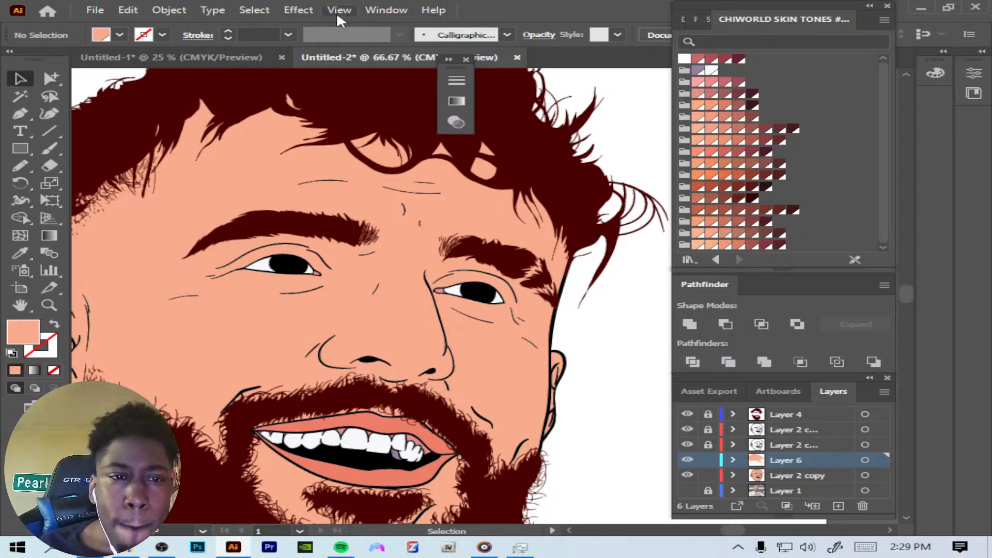
# Step: Check the color editing commands and the available presets in Color Settings, leaving the settings as they are
pyautogui.click(130, 9)
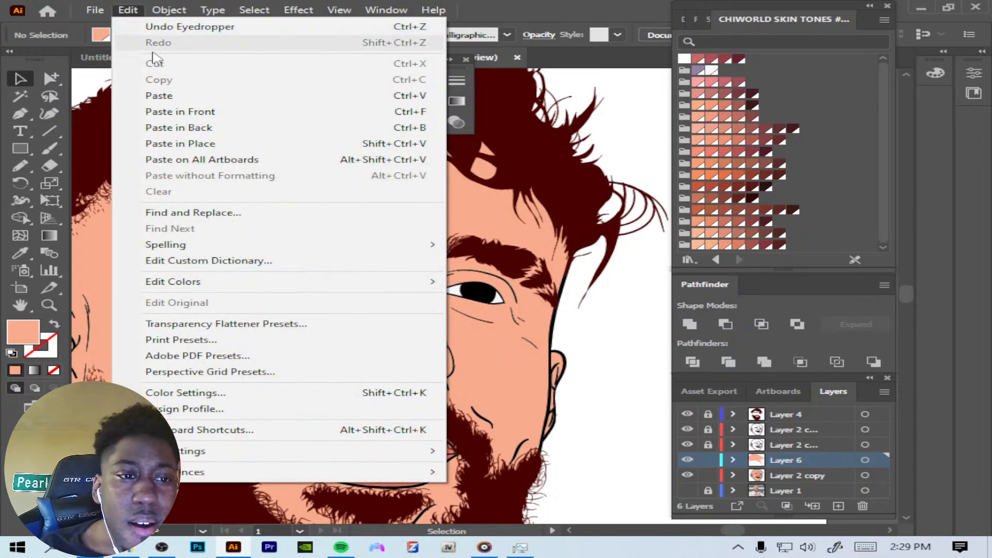
pyautogui.moveTo(270, 288)
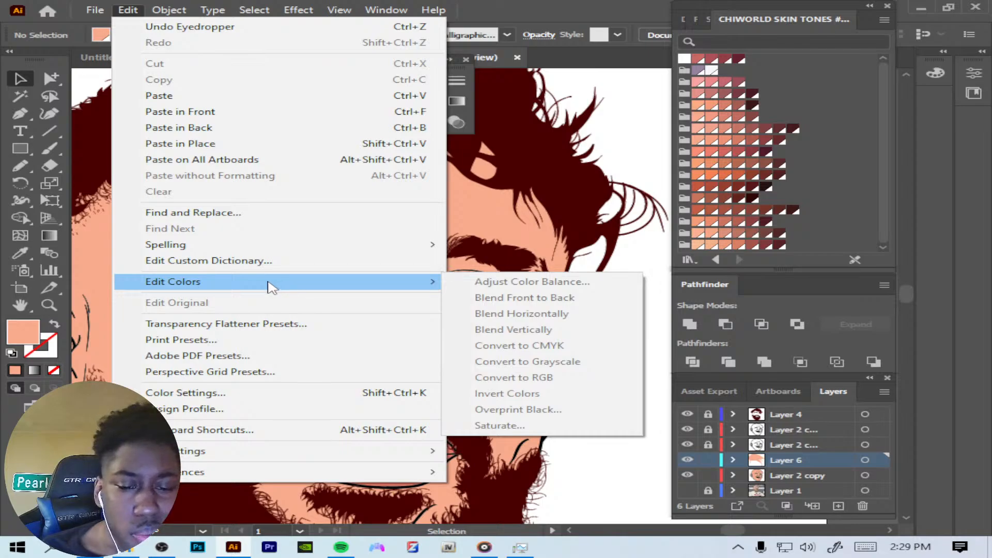
pyautogui.click(297, 395)
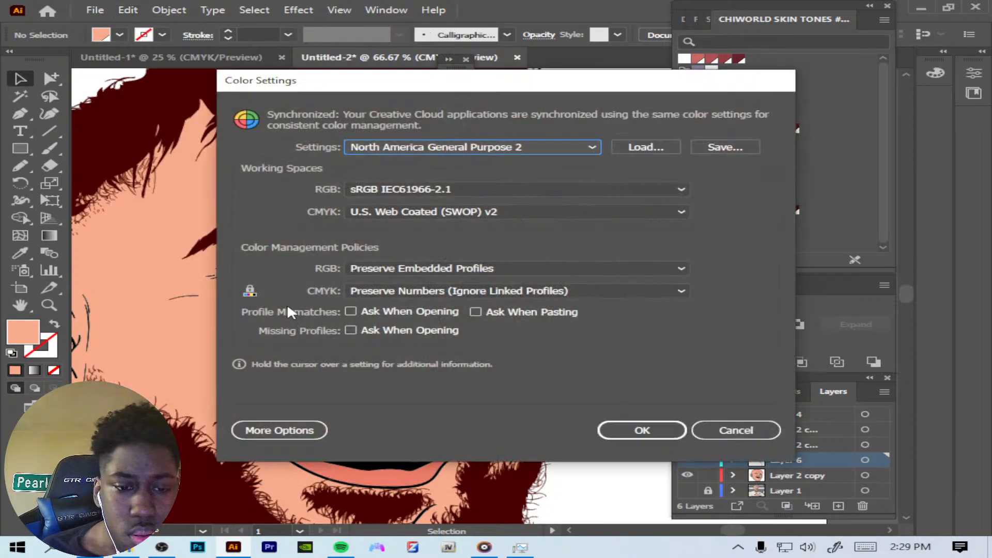
pyautogui.click(581, 147)
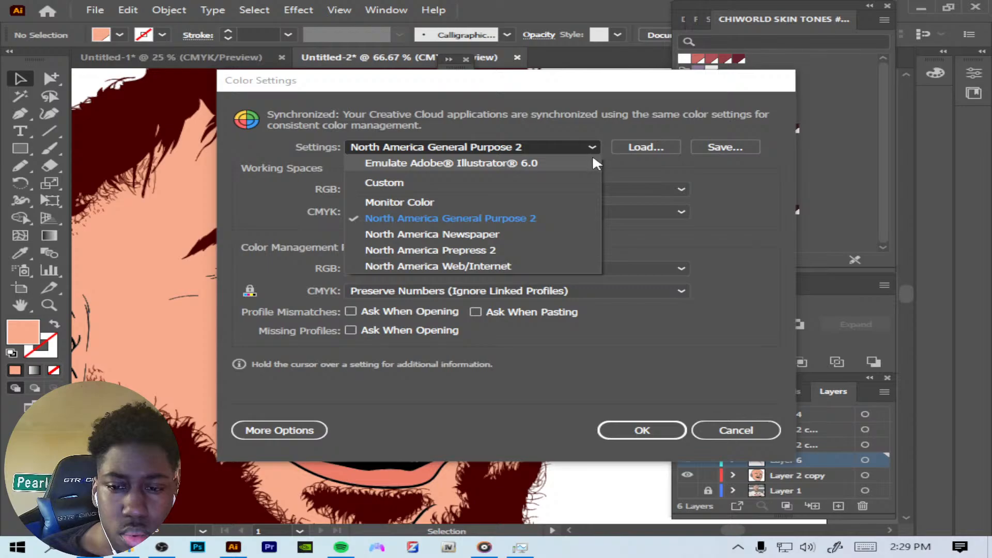
pyautogui.click(621, 163)
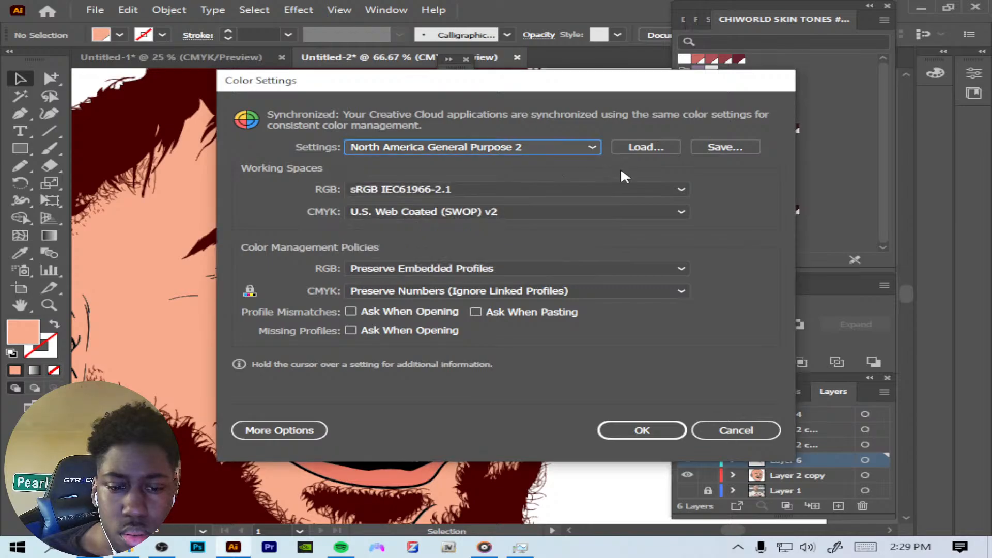
pyautogui.click(710, 433)
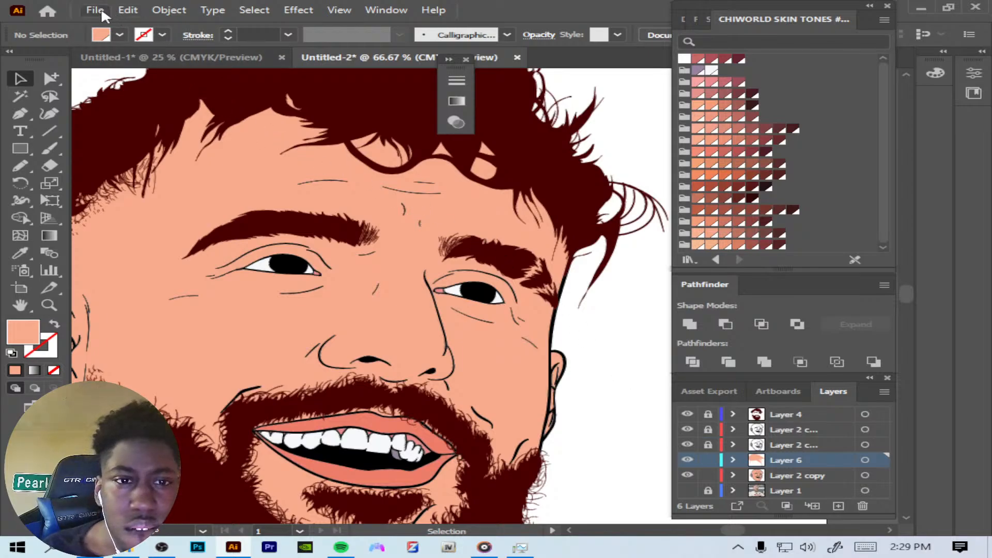
# Step: Close the blank Untitled-1 document and return to the portrait in Untitled-2
pyautogui.click(124, 10)
pyautogui.click(130, 11)
pyautogui.click(133, 10)
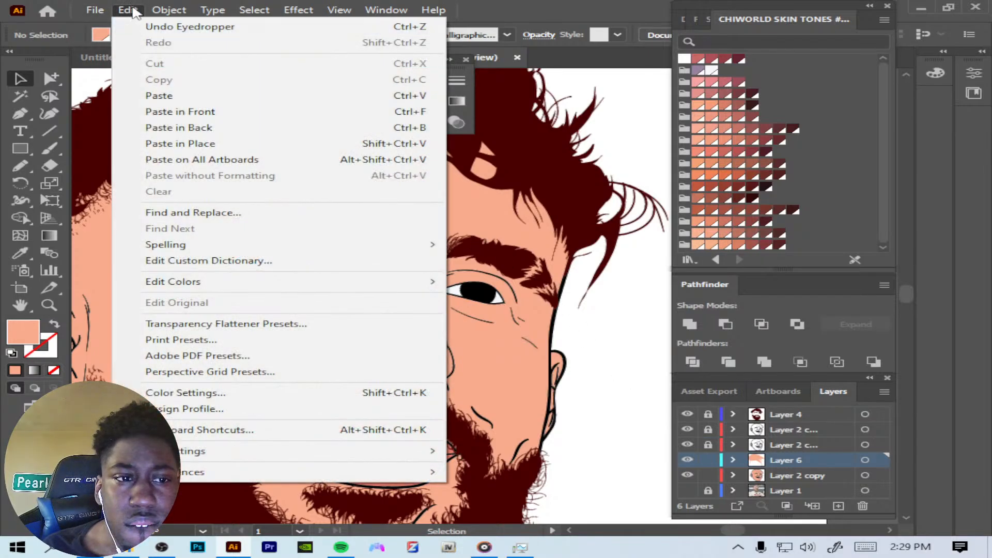
pyautogui.click(139, 11)
pyautogui.click(160, 10)
pyautogui.click(163, 57)
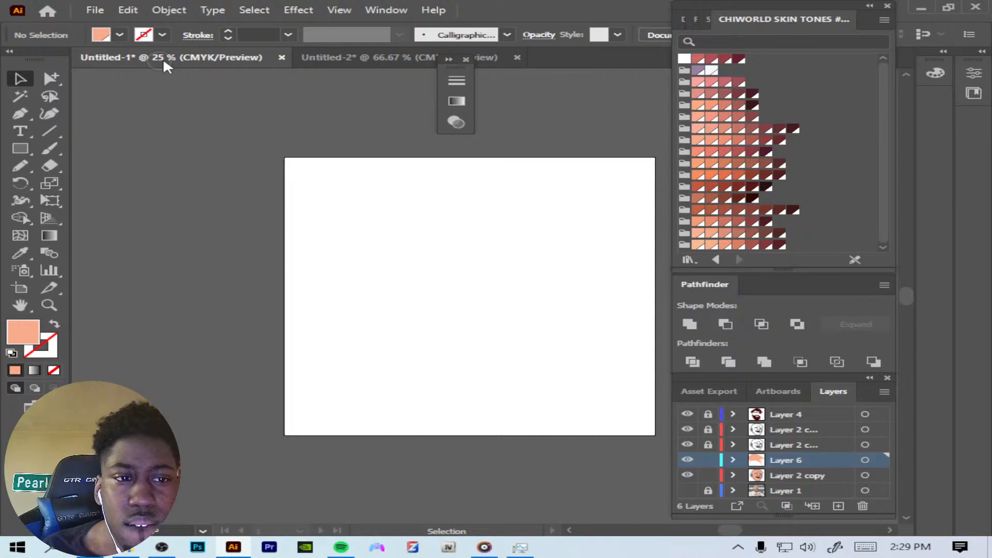
pyautogui.click(281, 58)
pyautogui.click(577, 296)
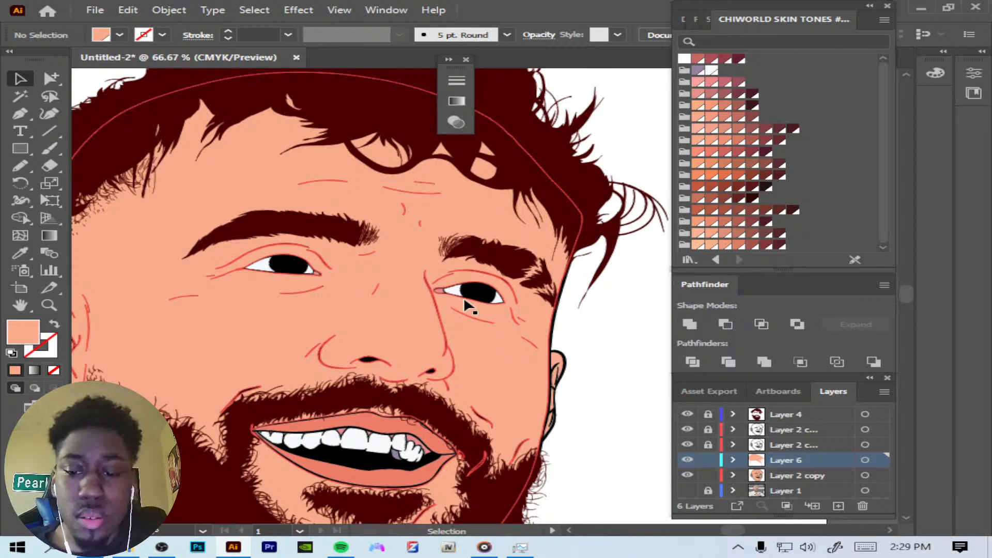
# Step: Set the brush definition to the smallest calligraphic brush in the second row of brushes
pyautogui.hotkey('ctrl', '-')
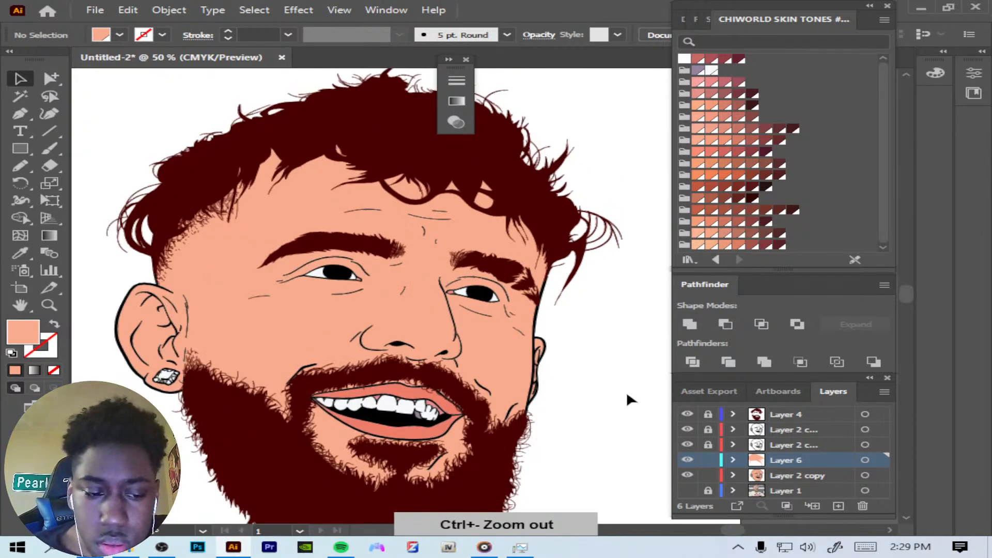
pyautogui.hotkey('ctrl', '+')
pyautogui.hotkey('ctrl', '+')
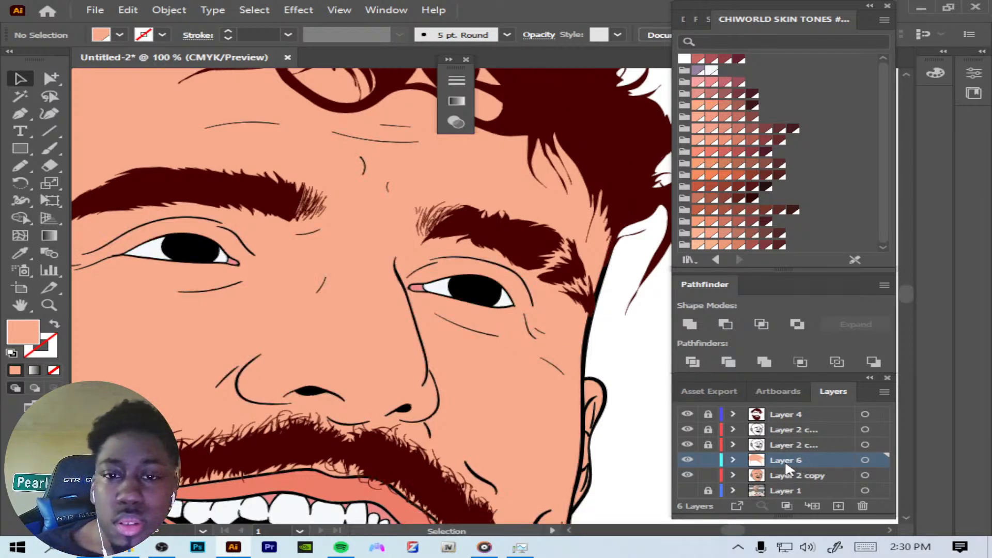
pyautogui.click(507, 34)
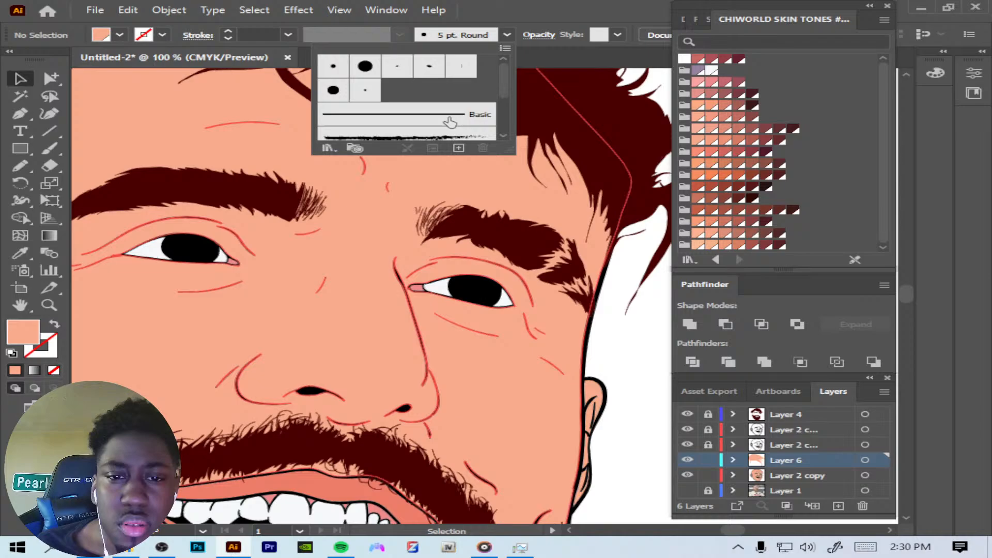
pyautogui.click(365, 90)
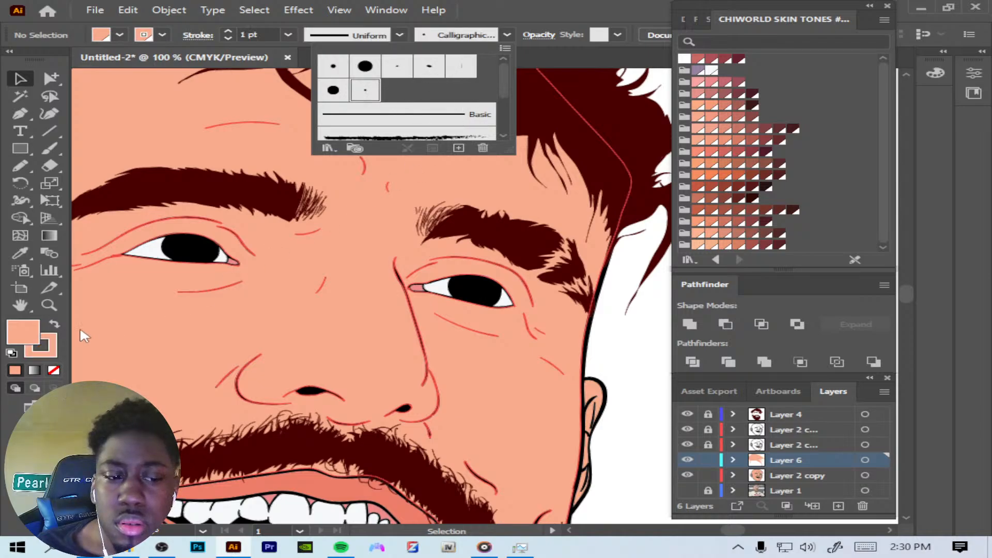
# Step: Remove the fill, then swap fill and stroke so the peach skin tone is the fill and the stroke is none
pyautogui.click(55, 350)
pyautogui.click(22, 330)
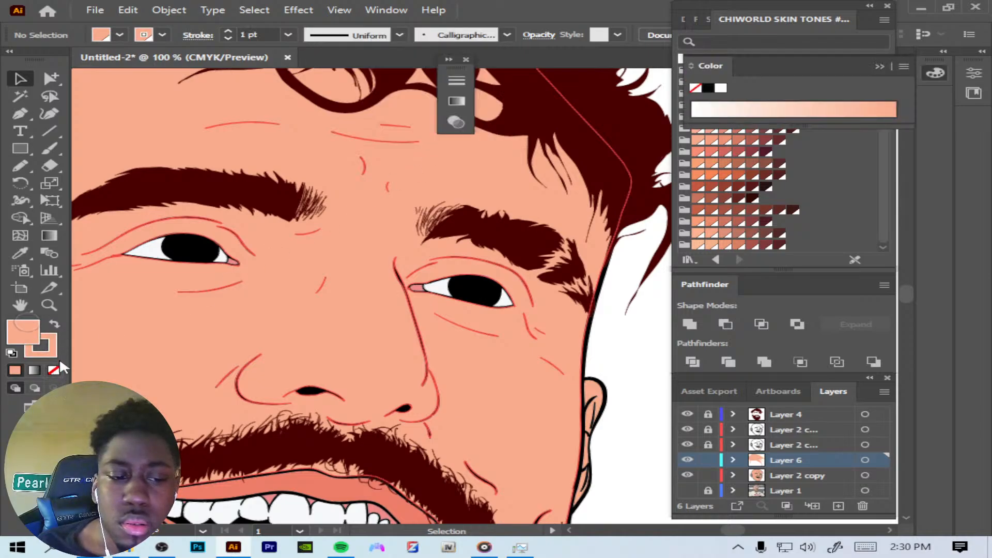
pyautogui.click(54, 370)
pyautogui.click(54, 350)
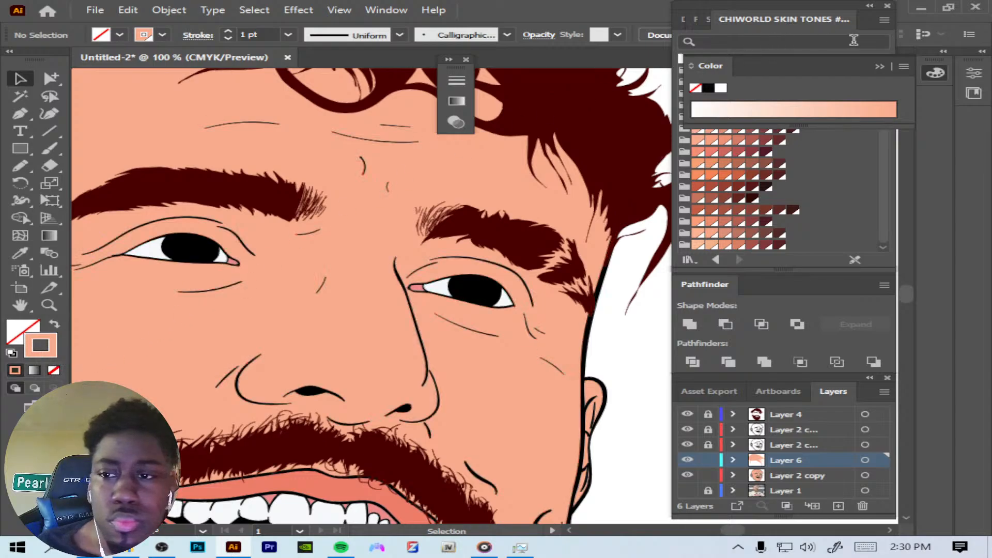
pyautogui.click(880, 67)
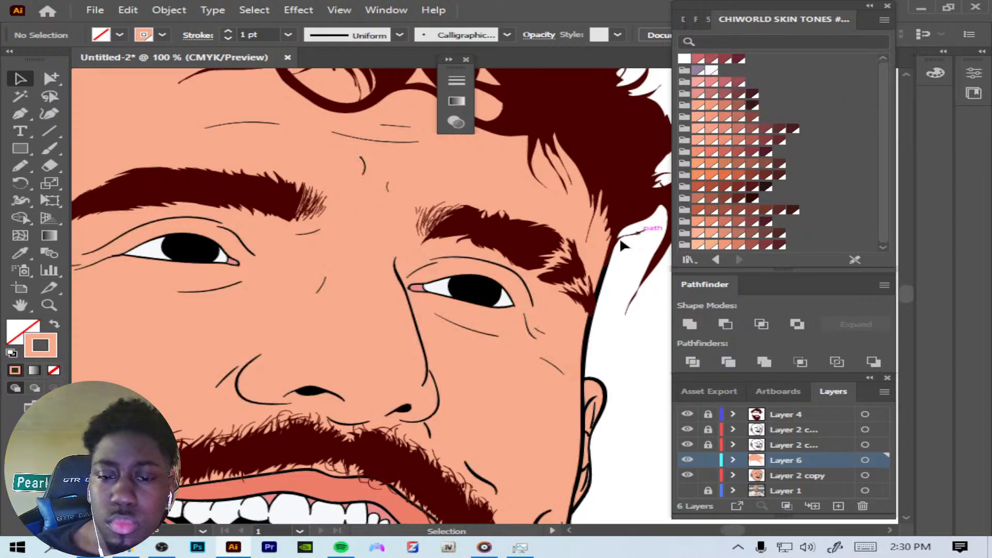
pyautogui.click(54, 324)
pyautogui.click(37, 321)
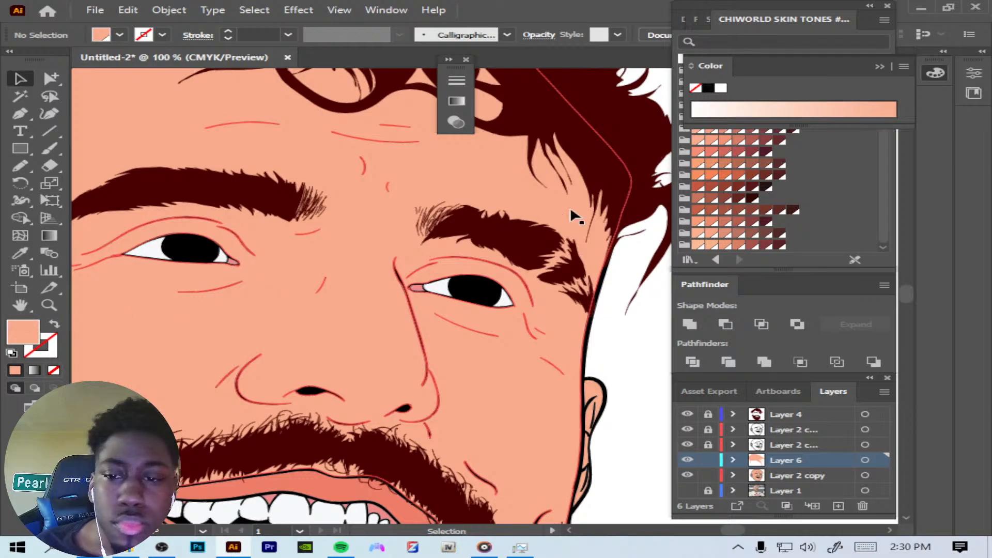
pyautogui.click(879, 67)
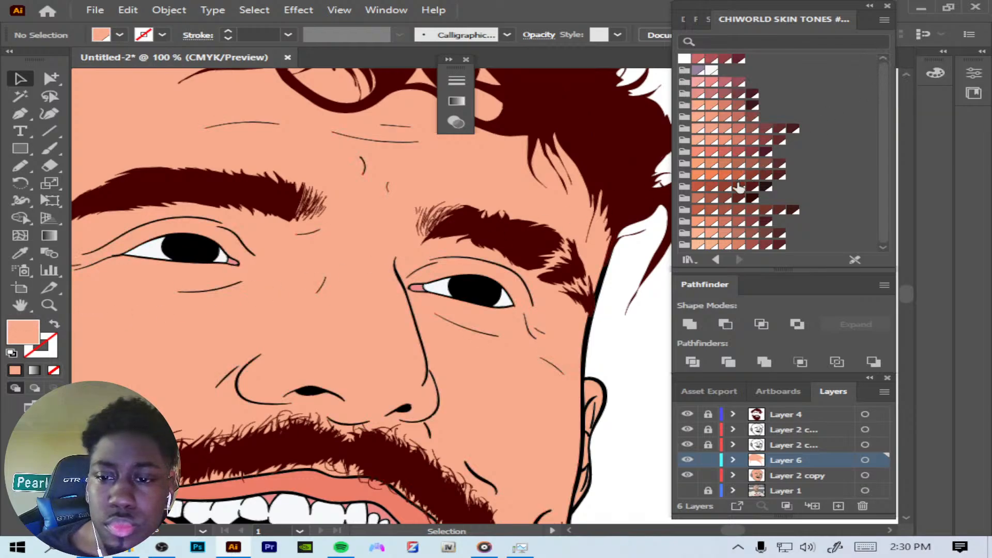
# Step: Select the skin-tone shape around the portrait's right-hand eye and examine its Adjust Color Balance options
pyautogui.click(447, 245)
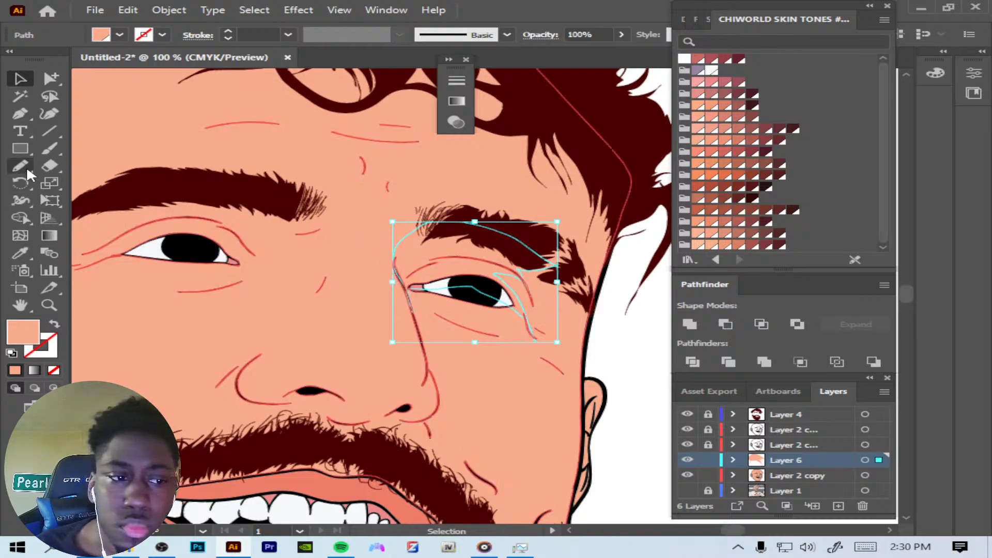
pyautogui.click(127, 10)
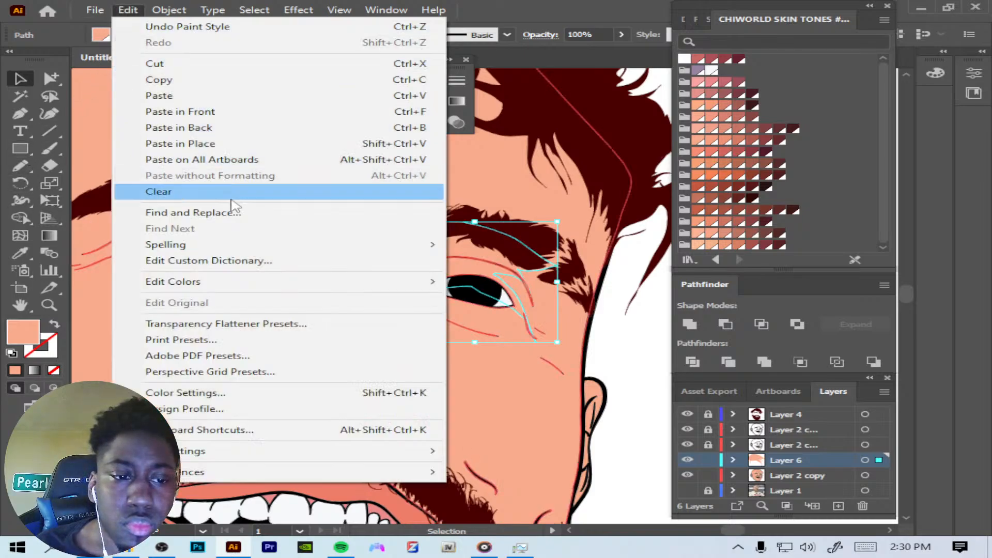
pyautogui.moveTo(312, 283)
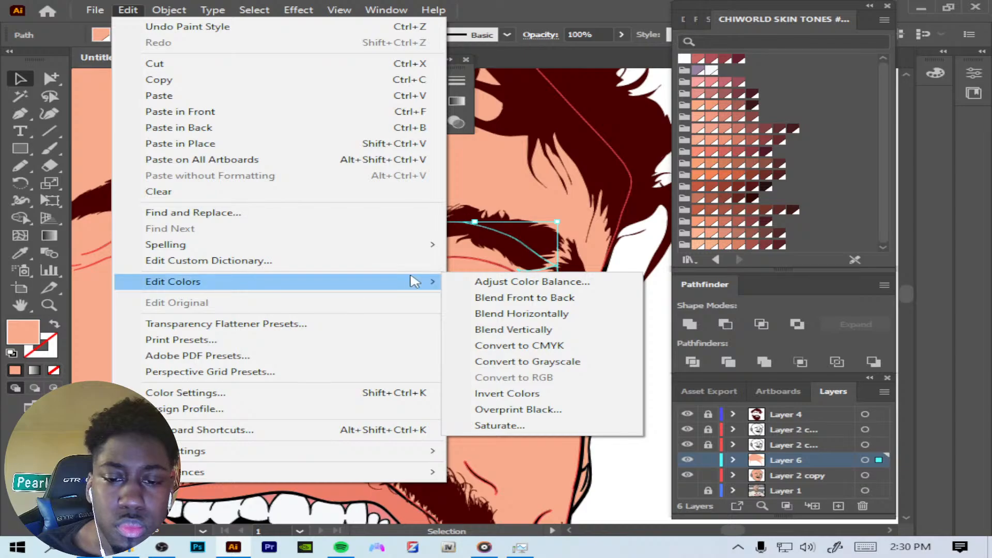
pyautogui.click(506, 284)
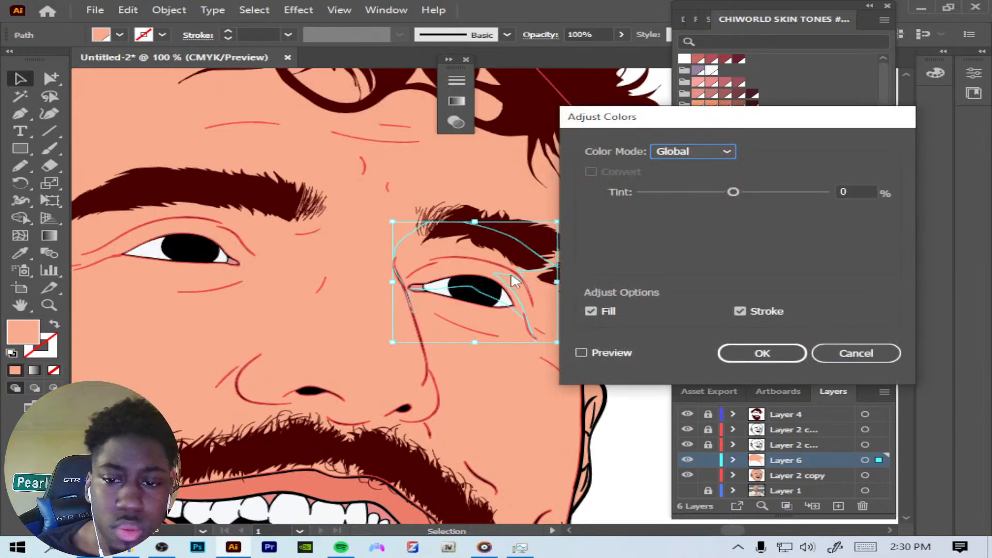
pyautogui.click(840, 355)
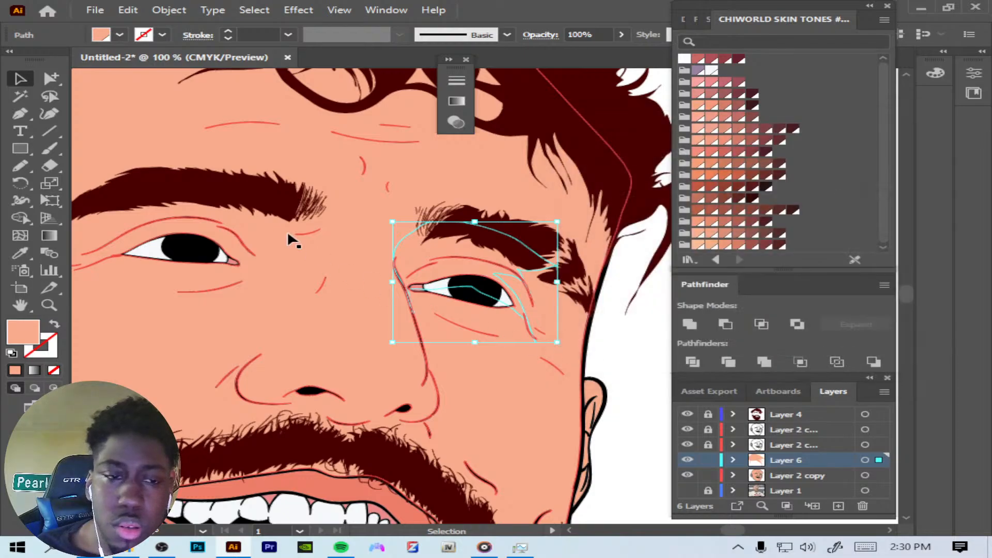
# Step: Try to apply Blend Vertically to the colors of the selected shape around the eye
pyautogui.click(128, 10)
pyautogui.moveTo(166, 11)
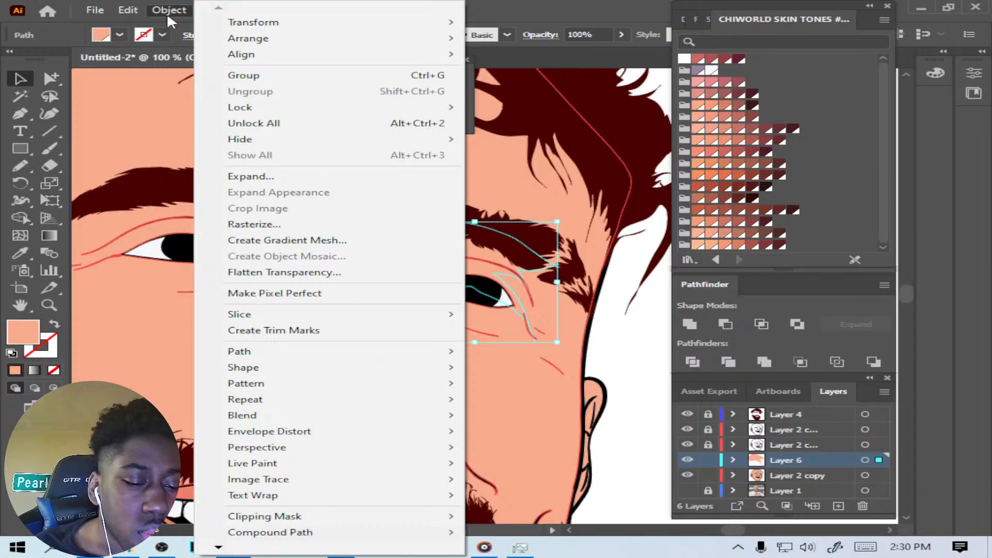
pyautogui.moveTo(128, 10)
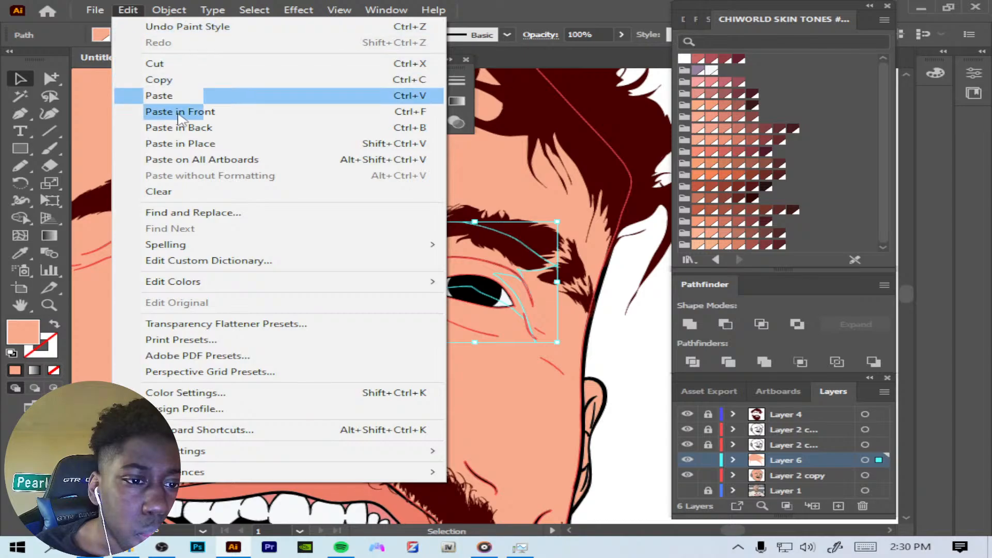
pyautogui.moveTo(231, 282)
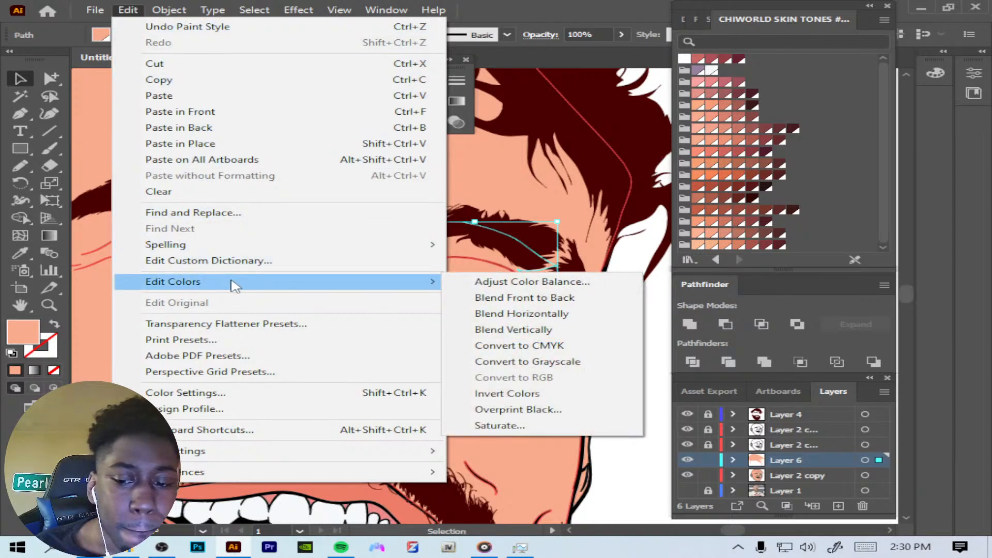
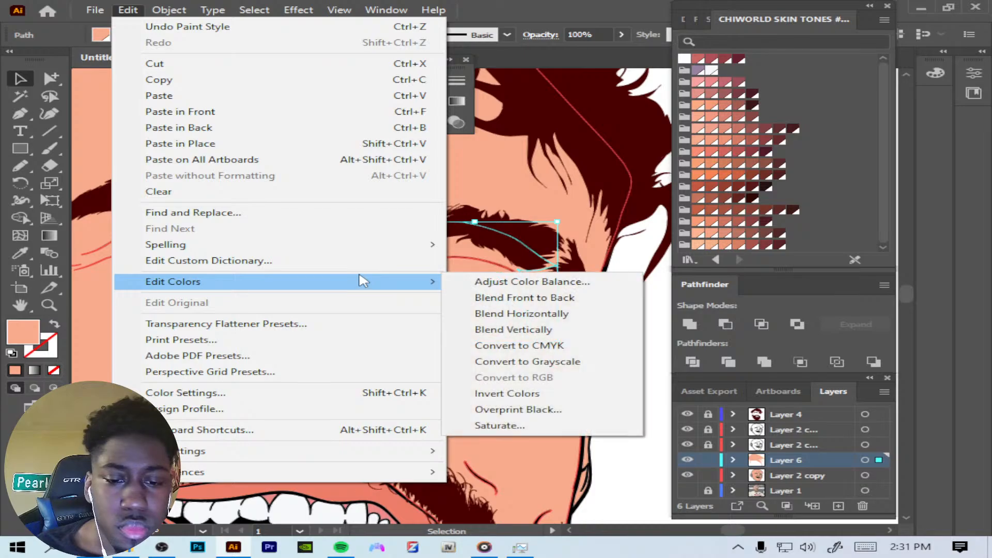
pyautogui.click(512, 333)
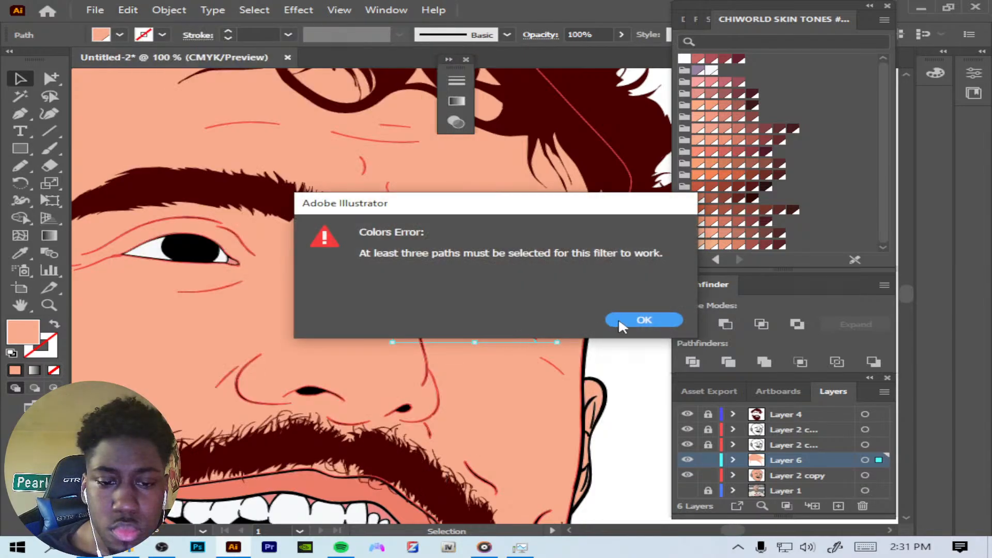
pyautogui.click(620, 320)
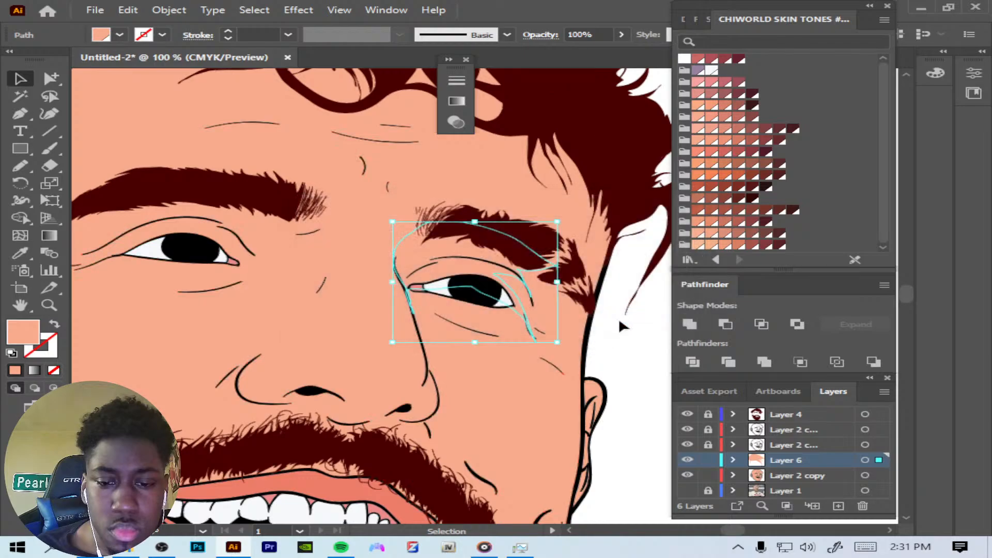
# Step: Deselect the shape around the right-hand eye and activate the Pencil tool for redrawing the shading
pyautogui.click(622, 331)
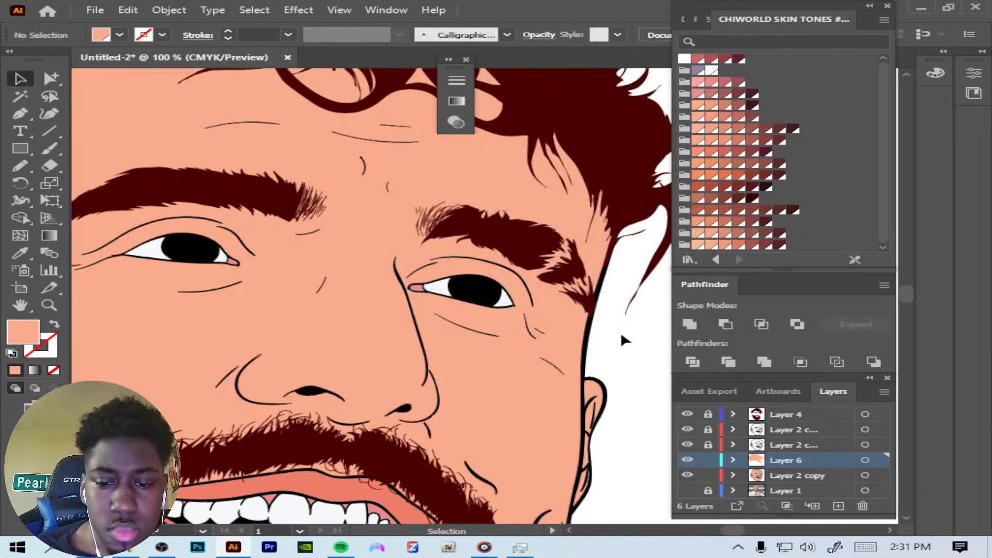
pyautogui.click(26, 162)
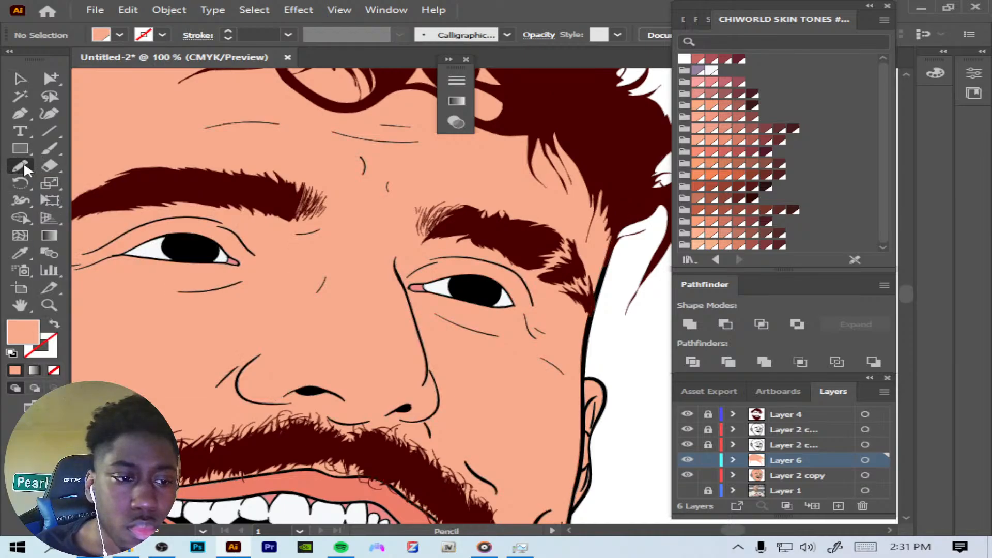
pyautogui.click(25, 166)
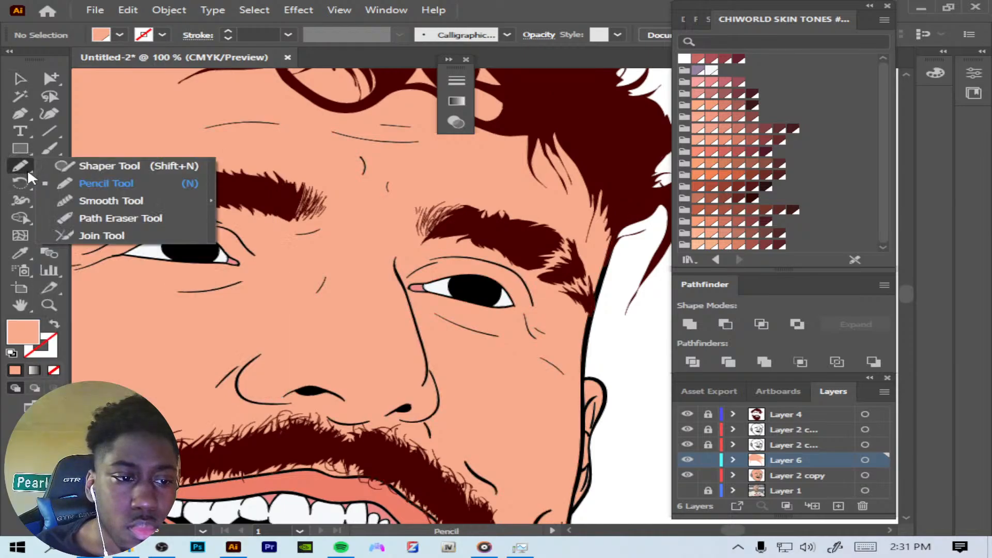
pyautogui.click(23, 158)
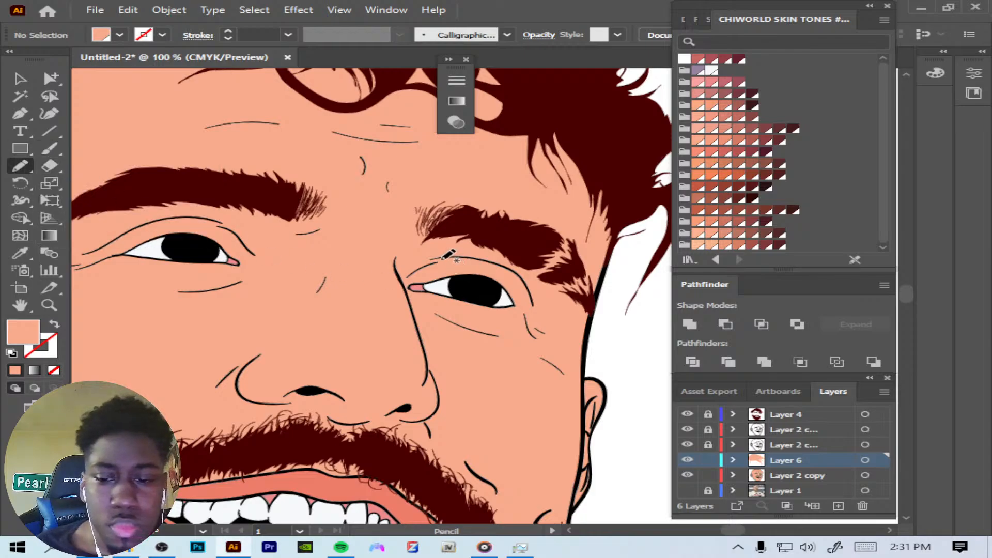
# Step: Delete Layer 6 with its old eye shape and add a new empty layer directly above Layer 2 copy
pyautogui.click(865, 459)
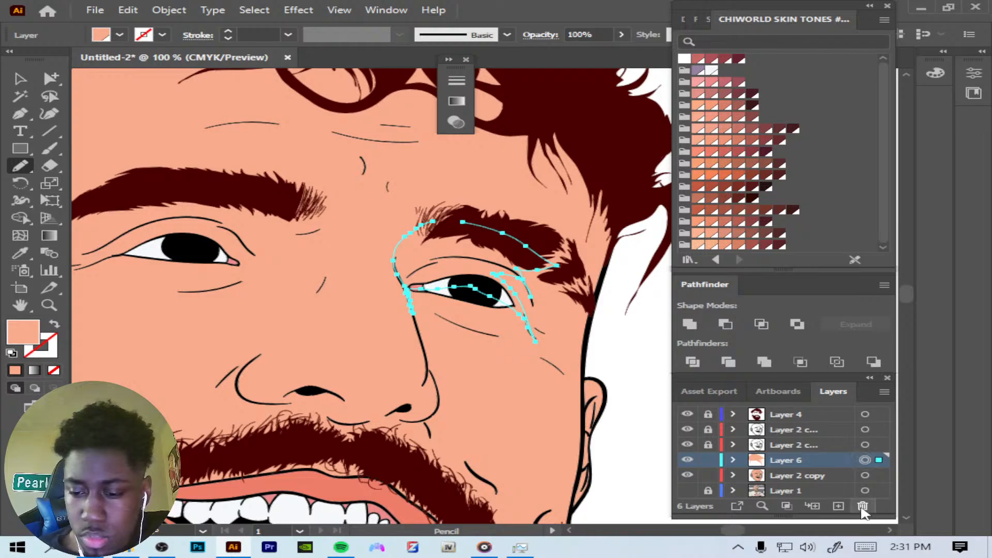
pyautogui.click(863, 506)
pyautogui.click(578, 293)
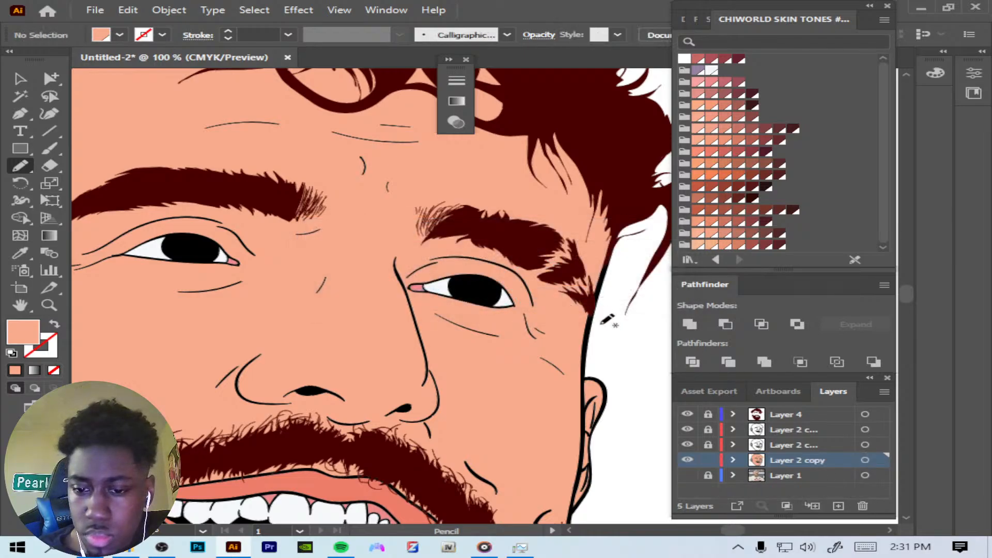
pyautogui.click(839, 505)
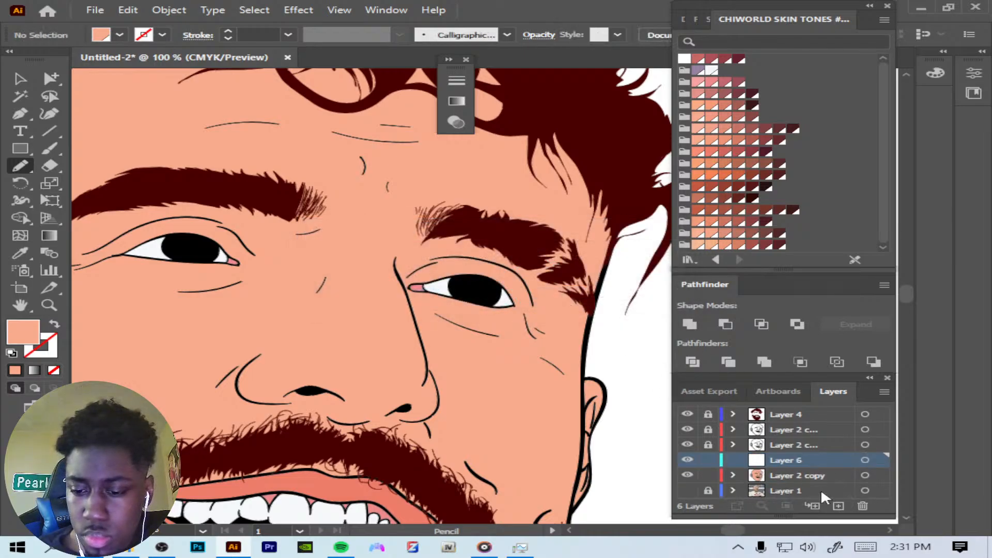
# Step: Undo a test shape on the cheek and draw a freehand Pencil shape from the nose bridge across the right-hand eyelid to the outer brow
pyautogui.moveTo(477, 342)
pyautogui.mouseDown()
pyautogui.moveTo(481, 404)
pyautogui.moveTo(519, 381)
pyautogui.mouseUp()
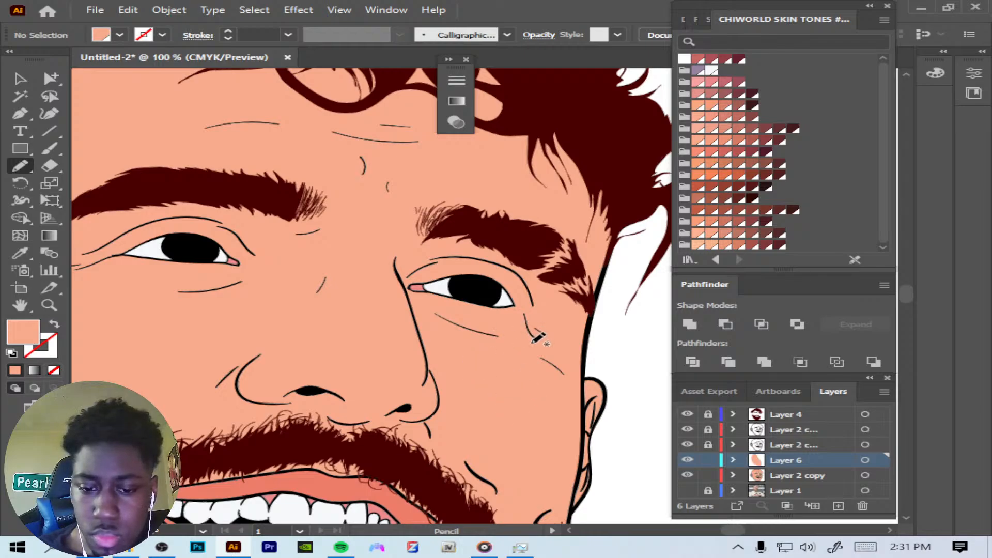
pyautogui.hotkey('ctrl', 'z')
pyautogui.hotkey('ctrl', '+')
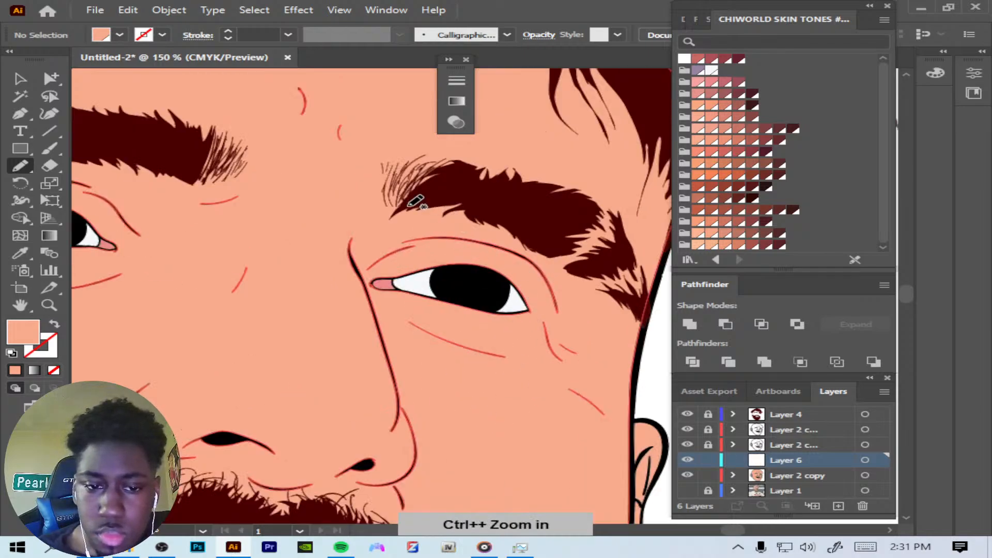
pyautogui.moveTo(431, 191)
pyautogui.mouseDown()
pyautogui.moveTo(354, 230)
pyautogui.moveTo(365, 281)
pyautogui.mouseUp()
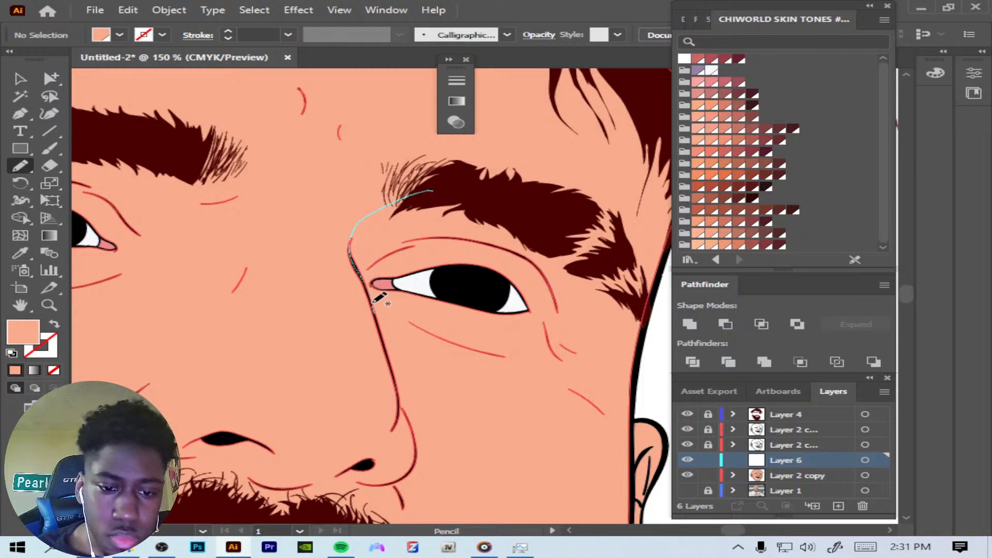
pyautogui.moveTo(394, 287)
pyautogui.mouseDown()
pyautogui.moveTo(477, 288)
pyautogui.moveTo(527, 307)
pyautogui.moveTo(516, 278)
pyautogui.moveTo(462, 254)
pyautogui.moveTo(516, 258)
pyautogui.moveTo(549, 287)
pyautogui.moveTo(521, 256)
pyautogui.moveTo(583, 267)
pyautogui.moveTo(547, 207)
pyautogui.moveTo(499, 197)
pyautogui.mouseUp()
# Step: Select the artwork on Layer 6 and confirm the Pencil Tool Options with Fill new pencil strokes enabled and fidelity at Accurate
pyautogui.click(864, 460)
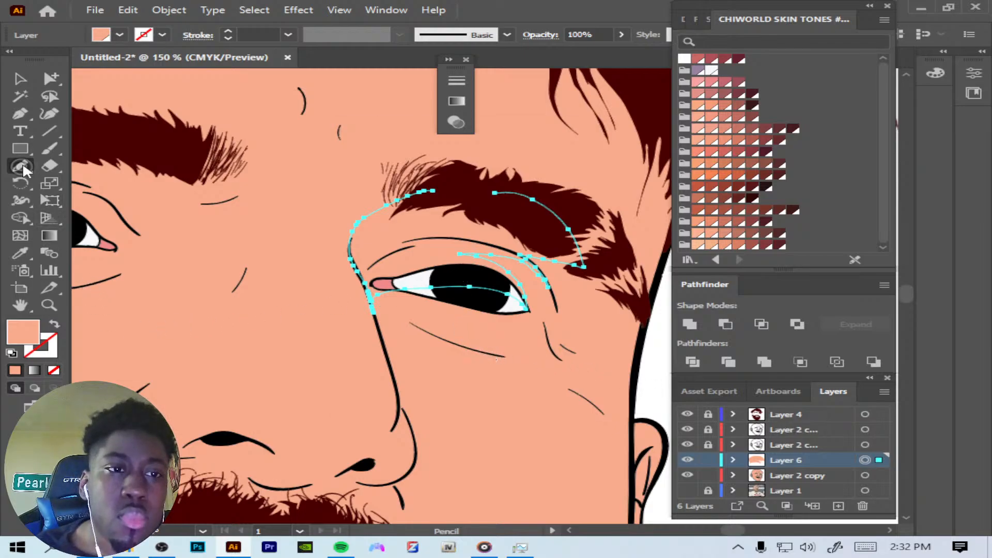
pyautogui.doubleClick(22, 167)
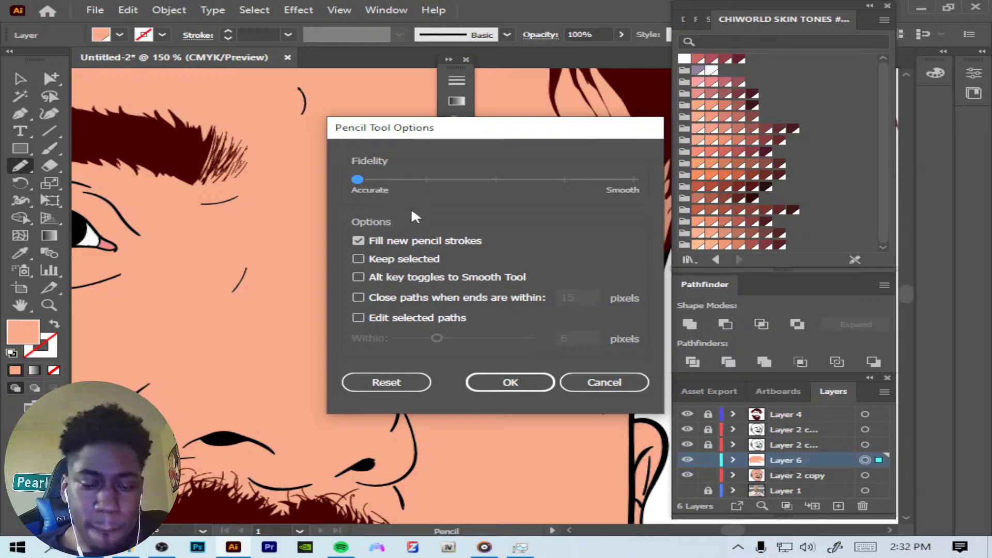
pyautogui.click(357, 239)
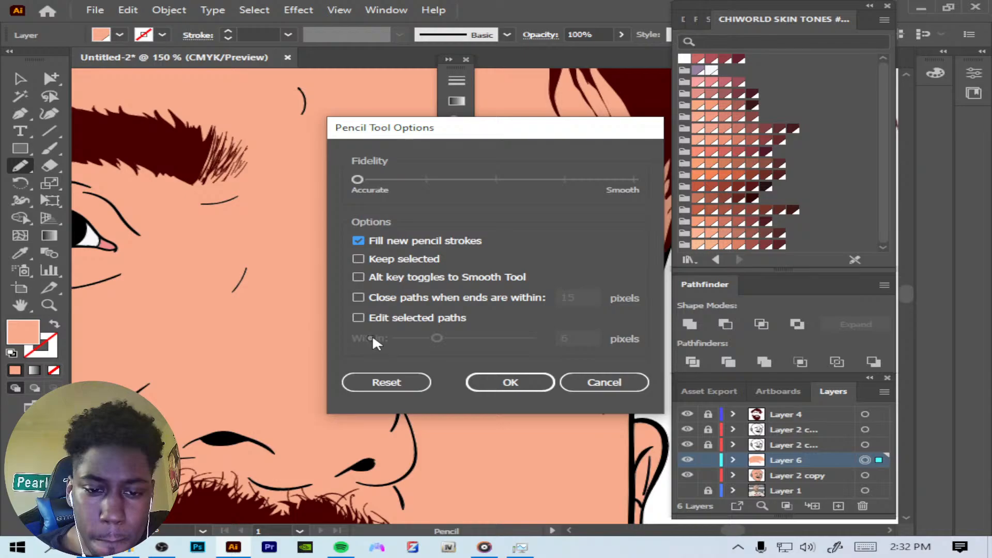
pyautogui.click(486, 380)
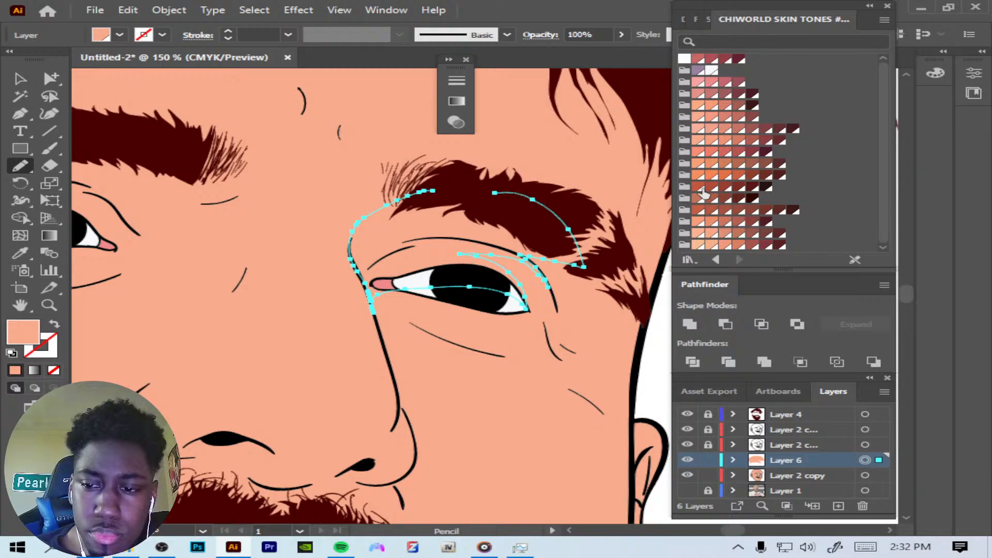
# Step: Try several light peach swatches, including C=0 M=36 Y=40 K=0, as the fill of the eyelid shape
pyautogui.click(700, 165)
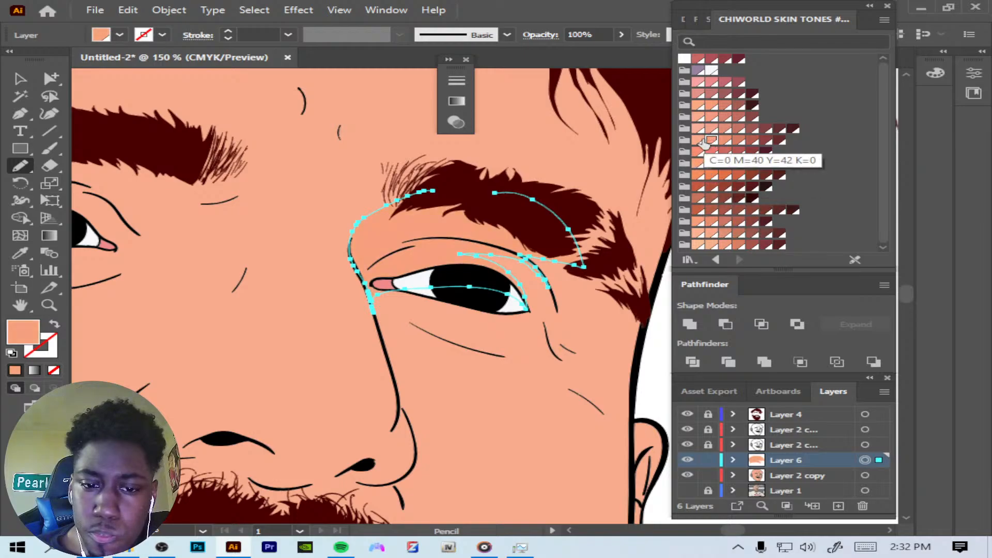
pyautogui.click(701, 142)
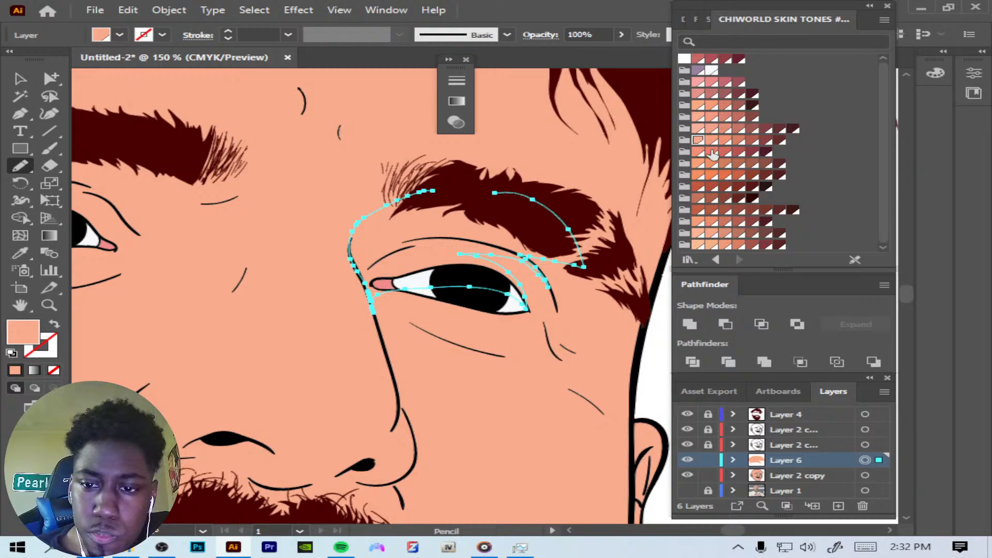
pyautogui.click(698, 222)
pyautogui.click(701, 233)
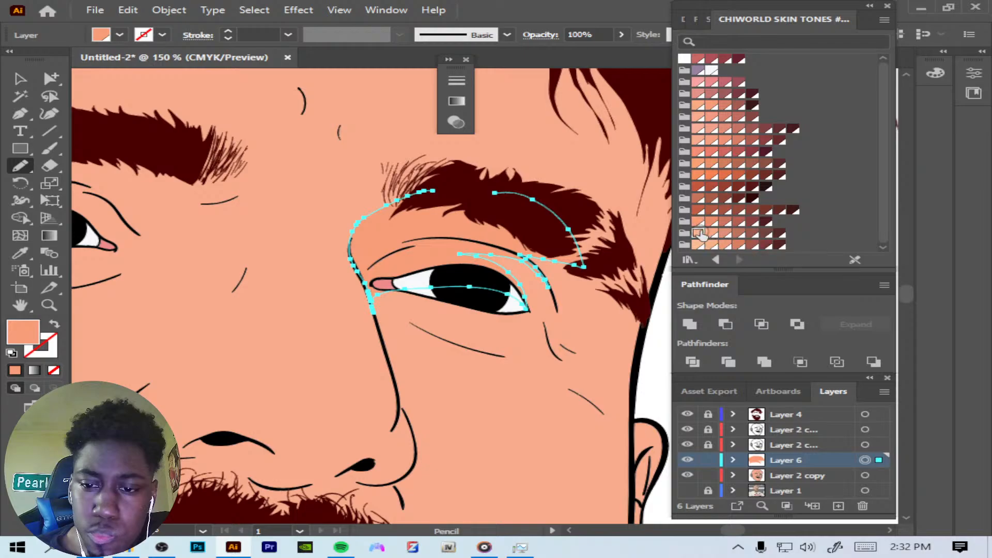
pyautogui.click(712, 234)
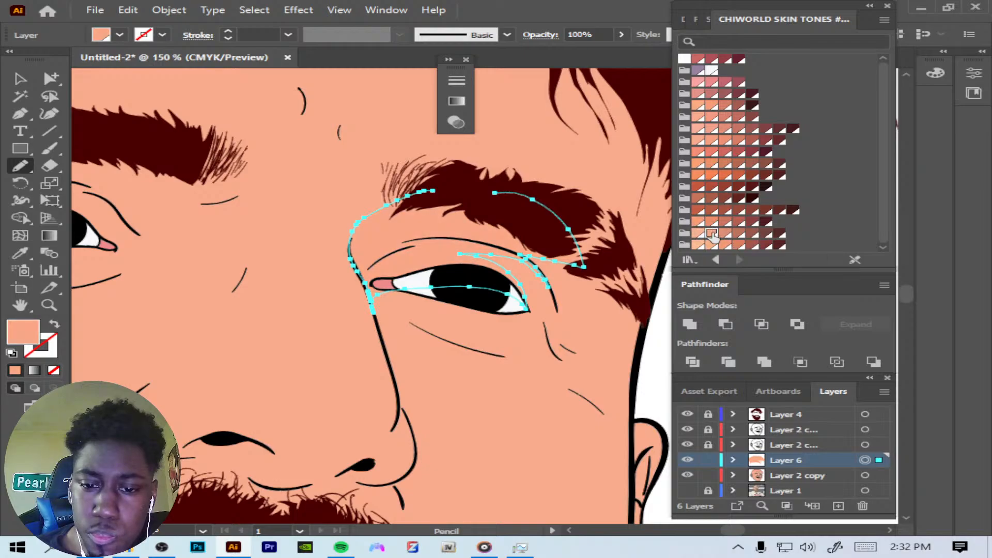
pyautogui.click(698, 234)
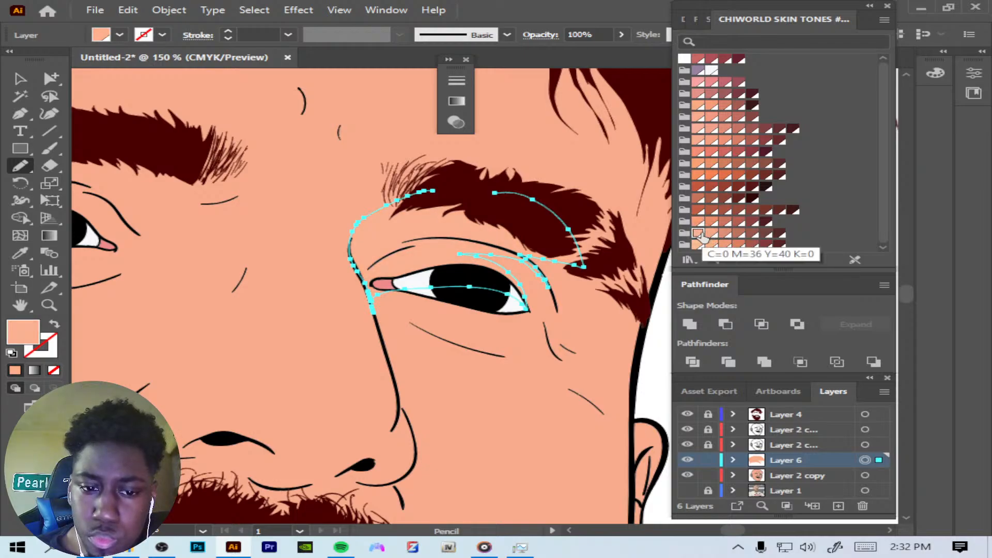
pyautogui.click(668, 316)
pyautogui.hotkey('ctrl', 'z')
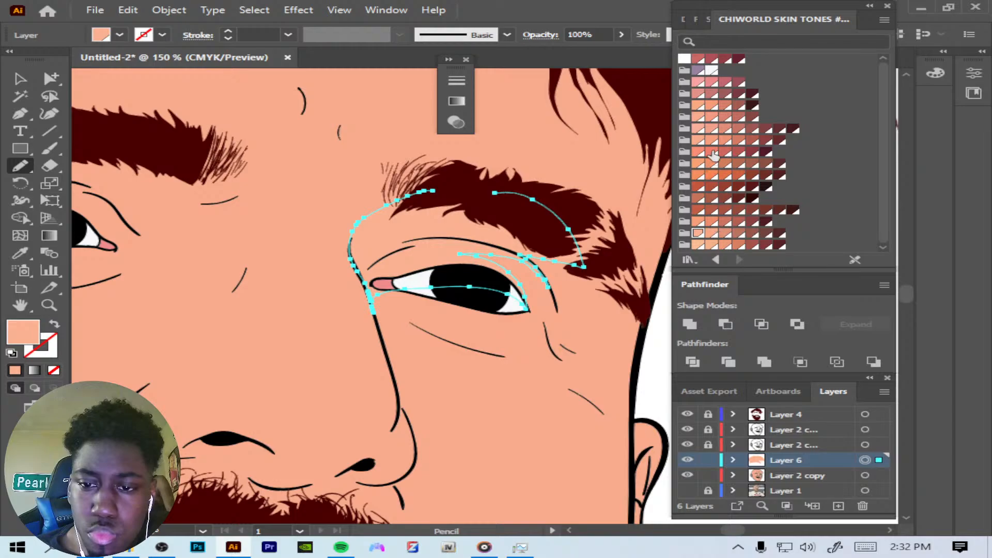
# Step: Try coral and orange swatches and then darker tones up to C=24 M=73 Y=70 K=10 on the eyelid shape
pyautogui.click(707, 153)
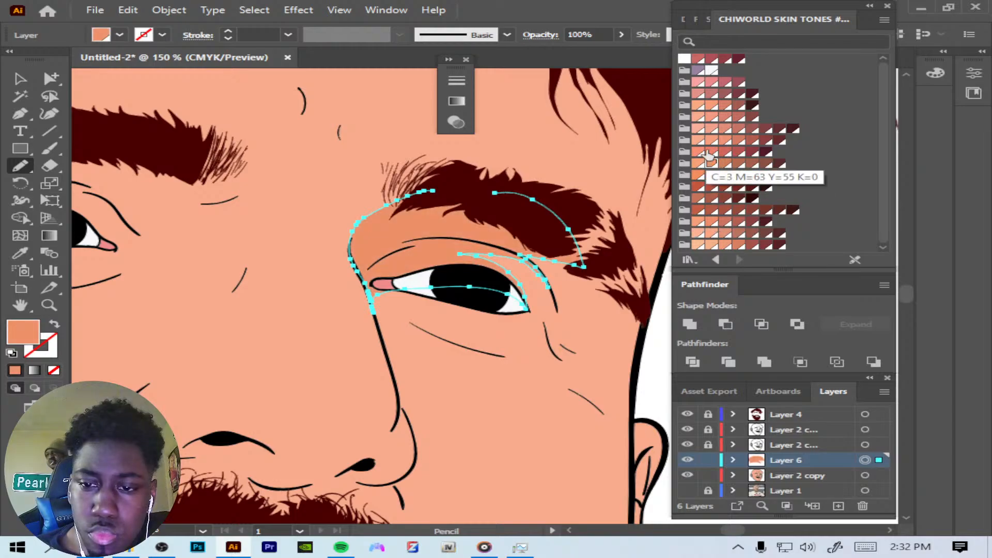
pyautogui.click(701, 152)
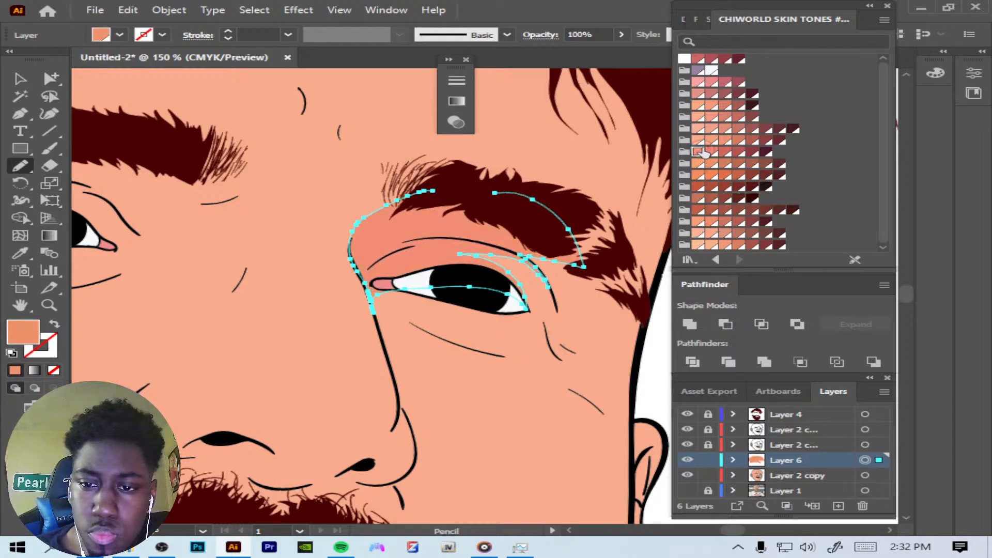
pyautogui.click(709, 142)
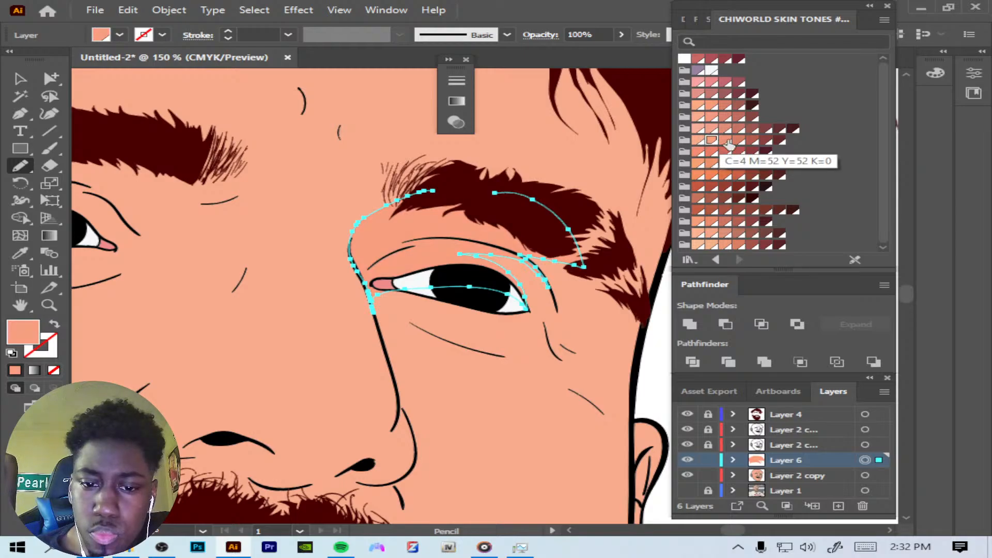
pyautogui.click(727, 142)
pyautogui.click(740, 142)
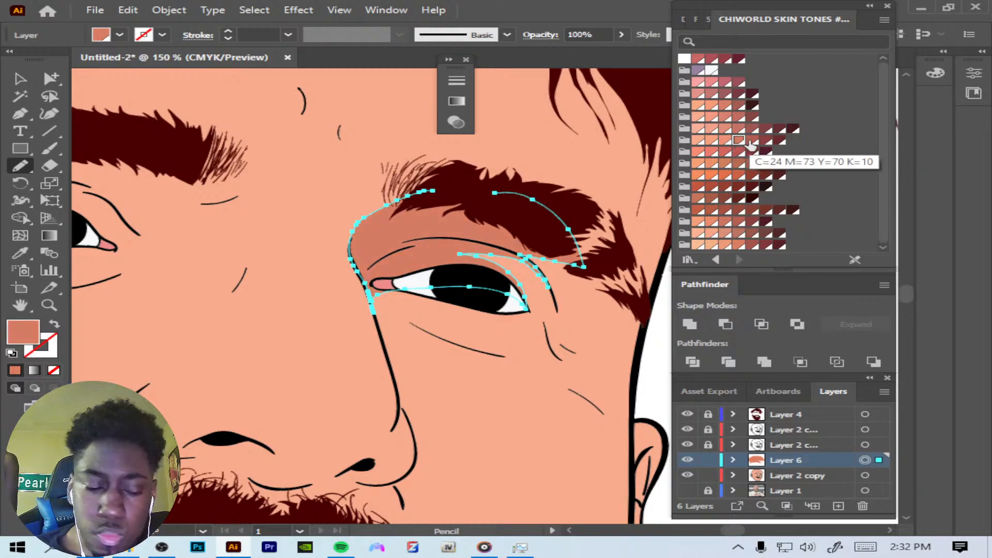
pyautogui.click(751, 142)
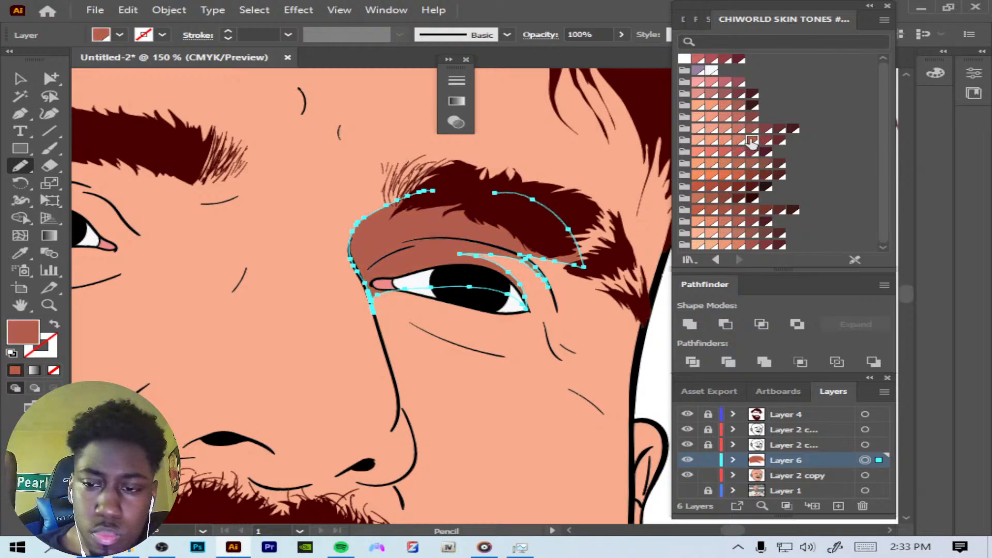
# Step: Try rosy brown and salmon pink swatches from the neighbouring color groups as the eyelid shape's fill
pyautogui.click(741, 131)
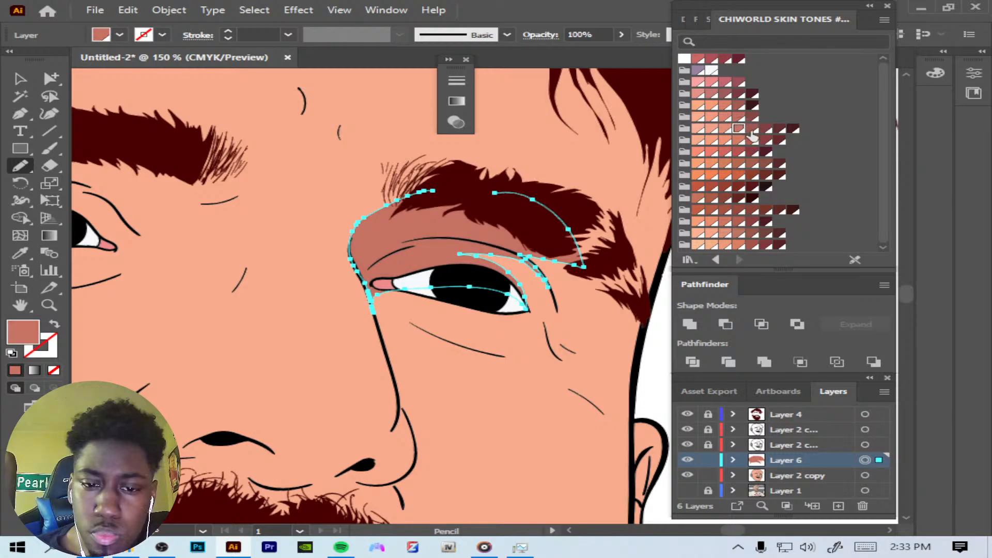
pyautogui.click(750, 132)
pyautogui.click(720, 132)
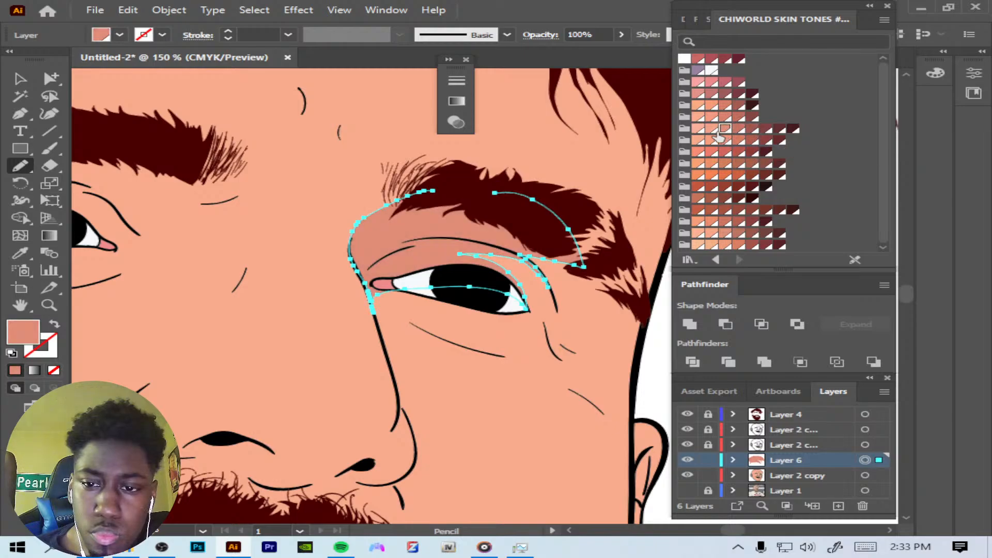
pyautogui.click(715, 136)
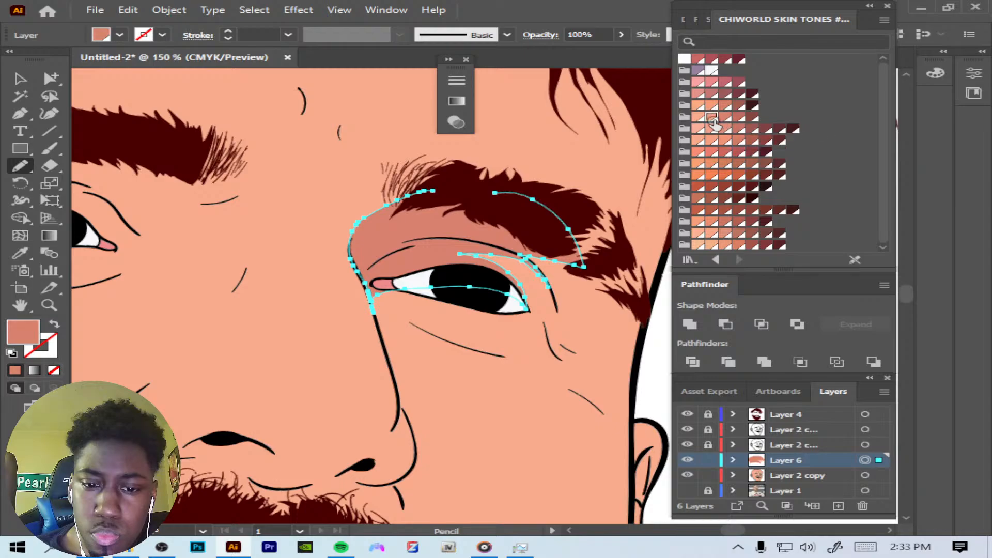
pyautogui.click(711, 118)
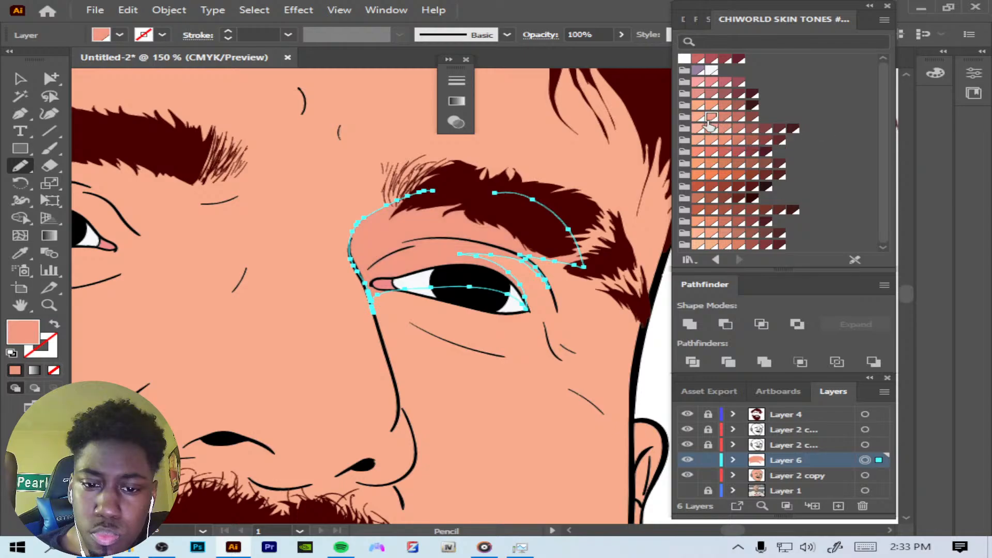
# Step: Compare reddish-brown swatches, fill the eyelid shape with the muted terracotta brown tone and deselect it
pyautogui.click(722, 176)
pyautogui.click(722, 187)
pyautogui.click(713, 187)
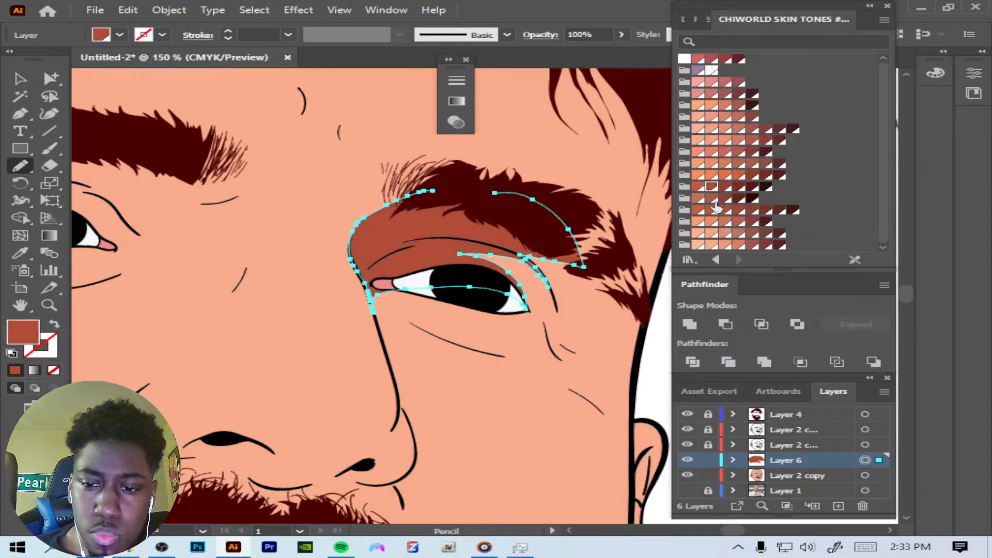
pyautogui.click(712, 211)
pyautogui.click(700, 199)
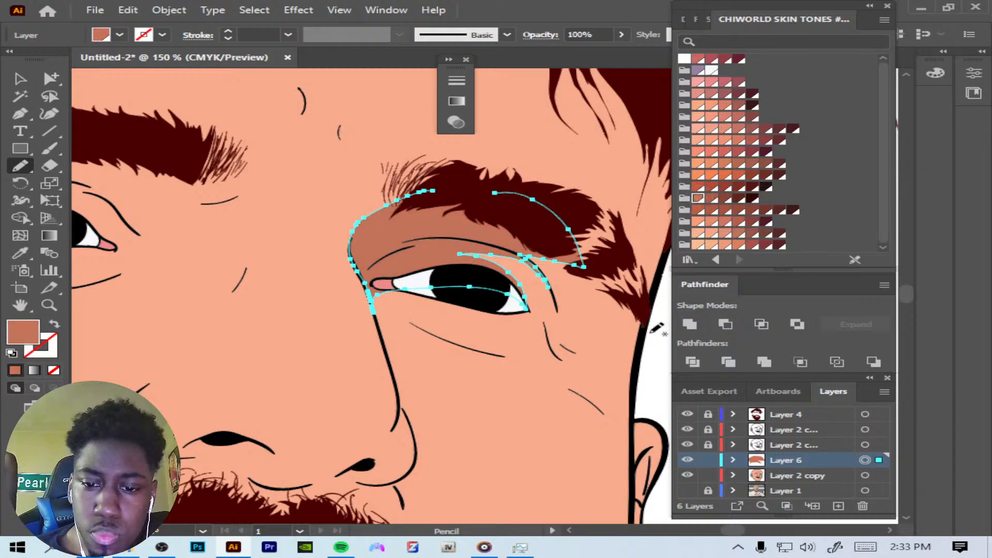
pyautogui.click(255, 10)
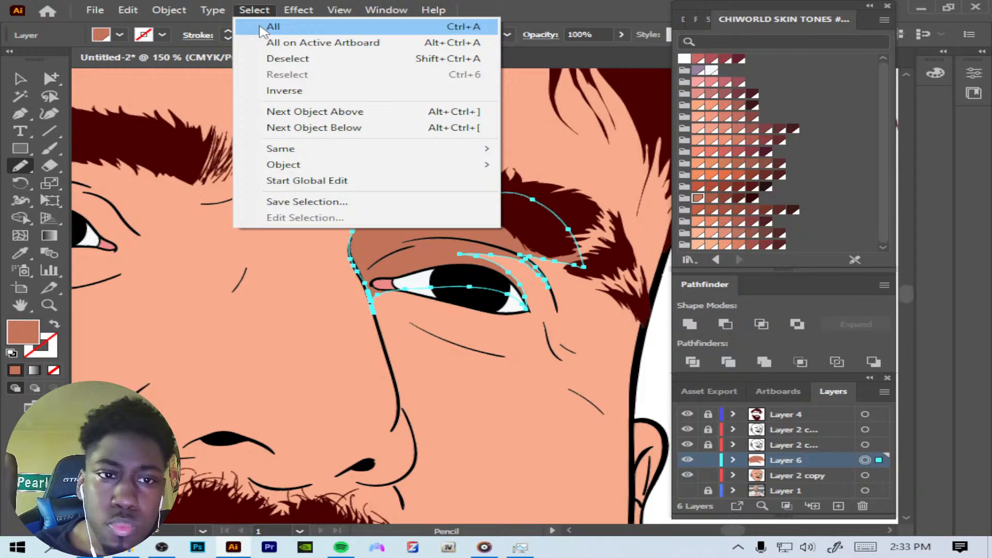
pyautogui.click(287, 60)
# Step: Draw a small terracotta Pencil shadow in the forehead gap beneath the right-hand hair curls and select all artwork on Layer 6
pyautogui.hotkey('ctrl', '-')
pyautogui.hotkey('ctrl', '-')
pyautogui.hotkey('ctrl', '-')
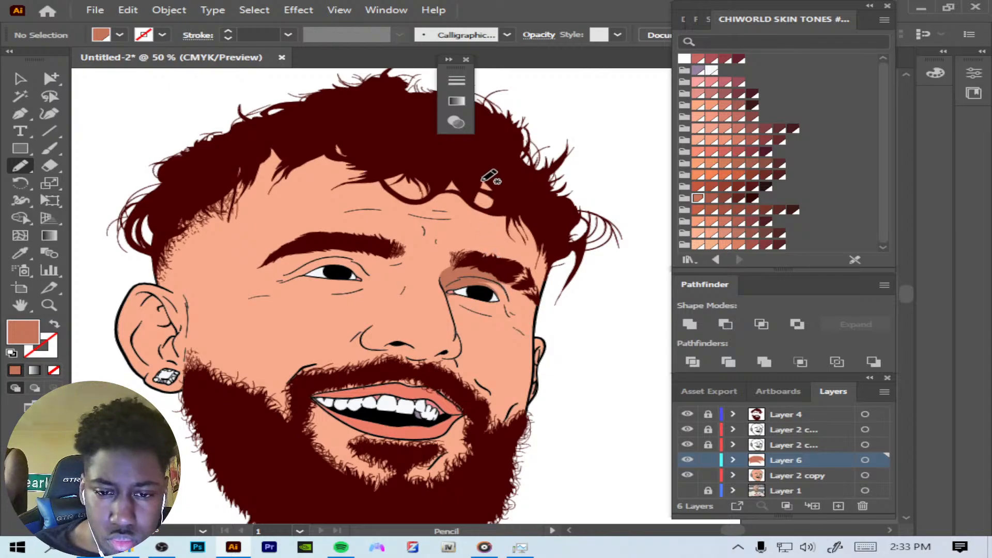
pyautogui.moveTo(486, 186); pyautogui.dragTo(482, 167)
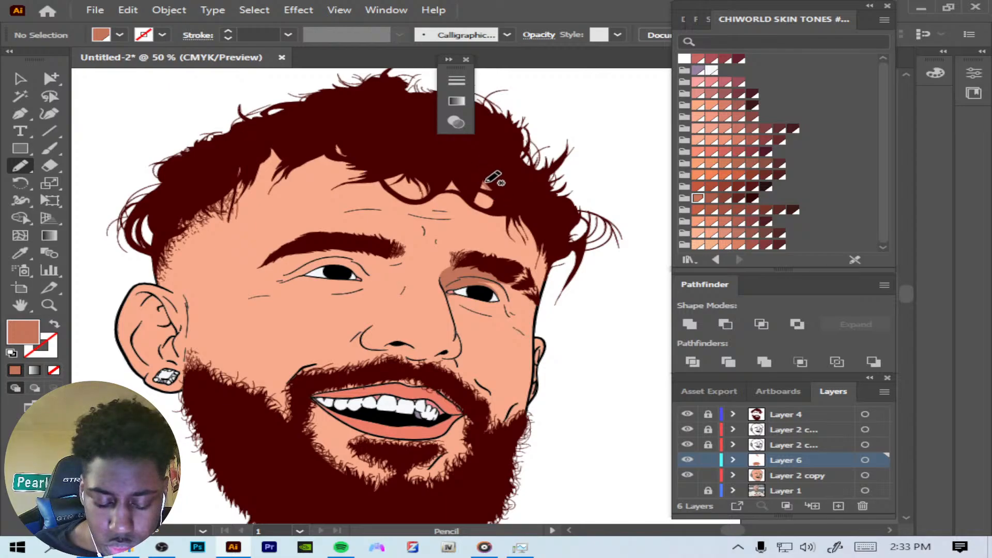
pyautogui.click(866, 461)
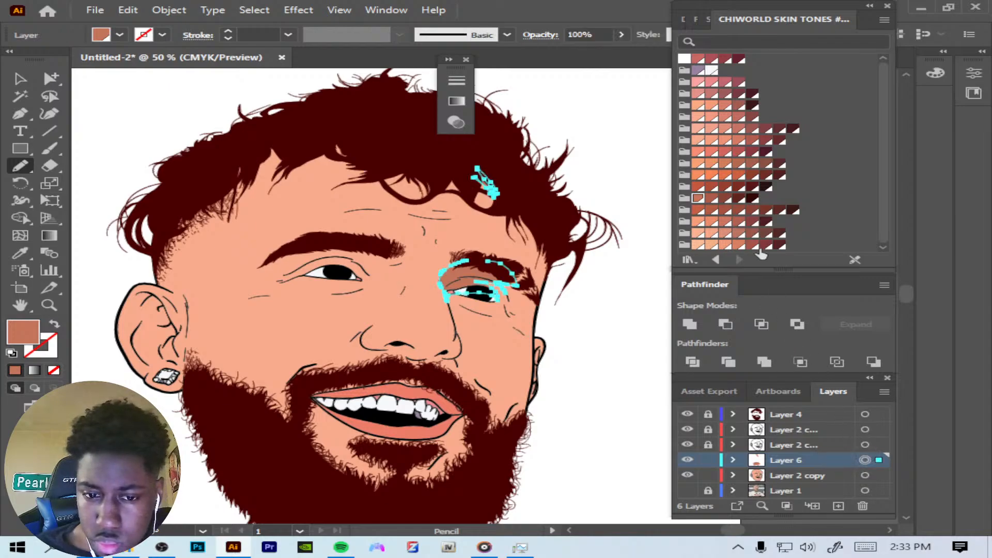
# Step: Try coral, terracotta and orange swatches from the middle skin-tone groups as the fill of the selected Layer 6 shadows
pyautogui.click(726, 129)
pyautogui.click(737, 141)
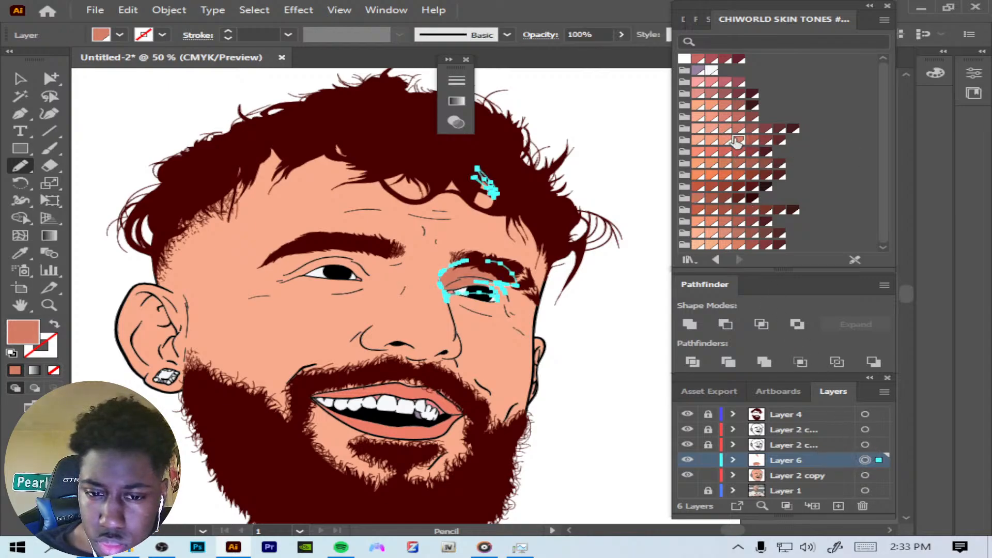
pyautogui.click(726, 140)
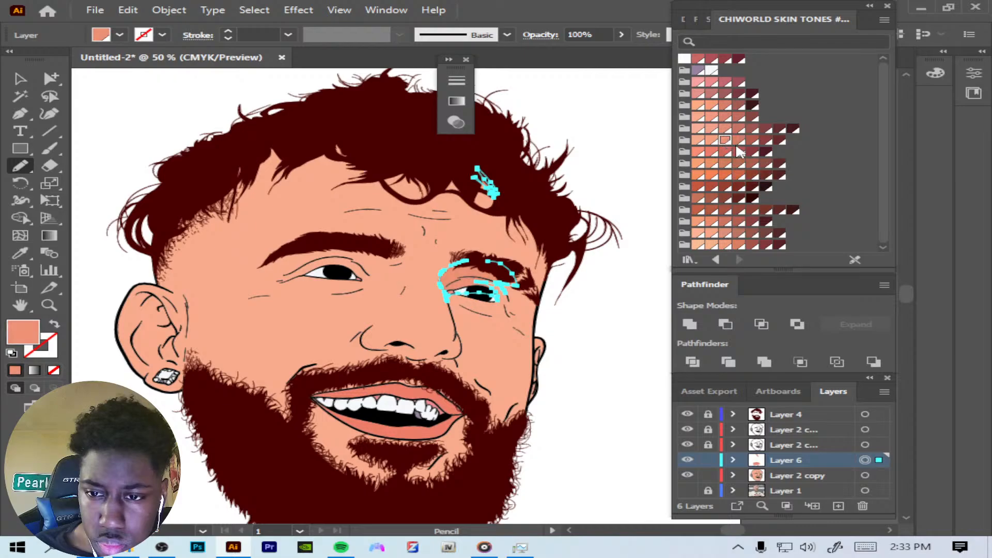
pyautogui.click(739, 142)
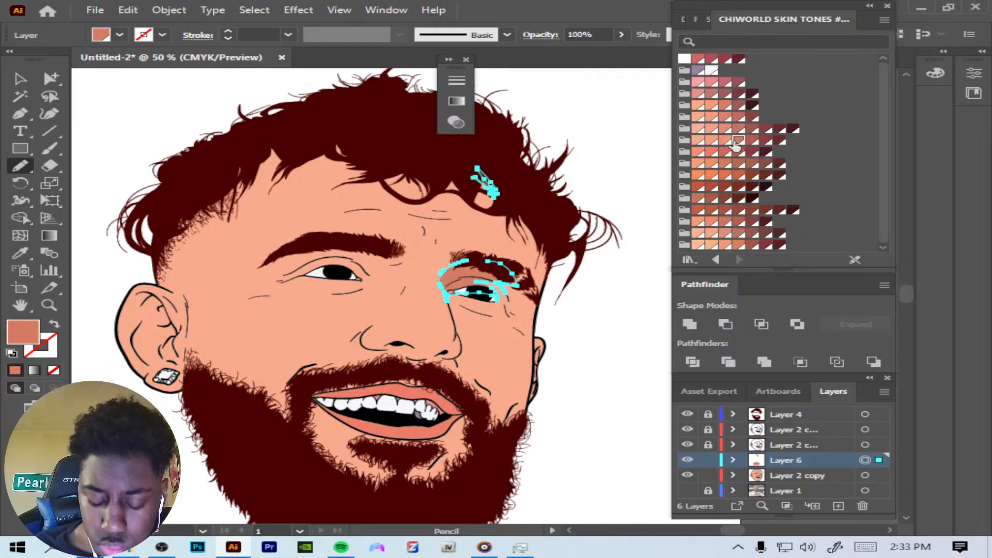
pyautogui.click(713, 164)
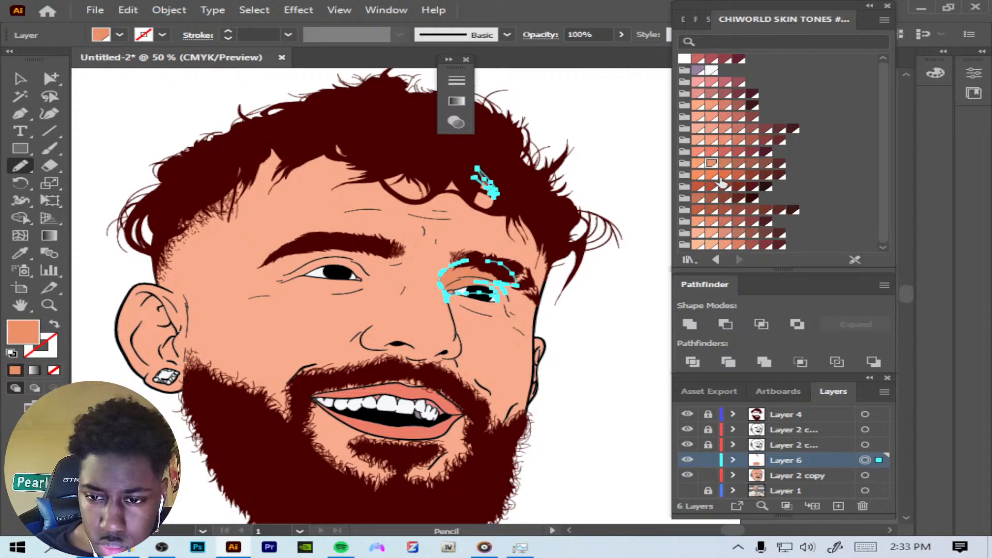
pyautogui.click(723, 163)
pyautogui.click(715, 165)
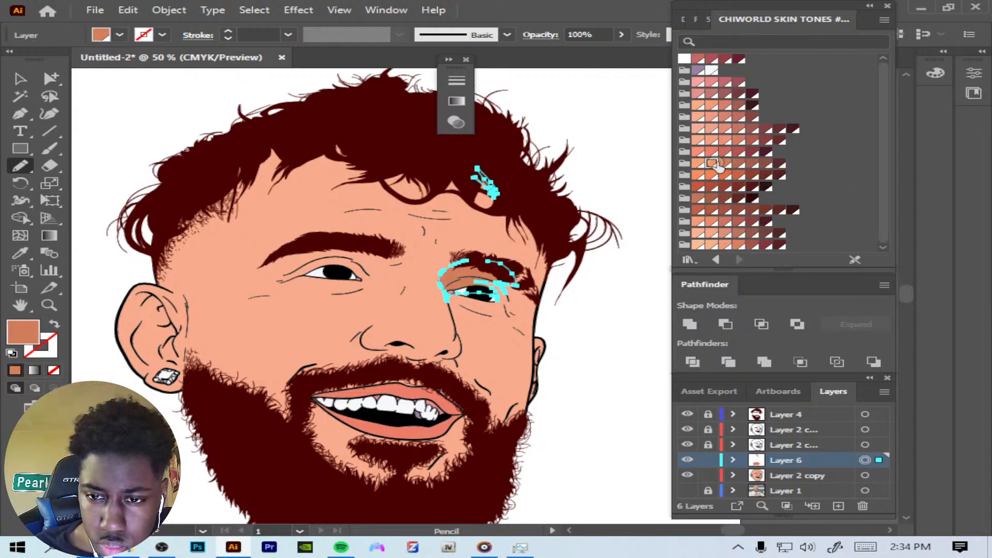
pyautogui.click(722, 175)
pyautogui.click(711, 176)
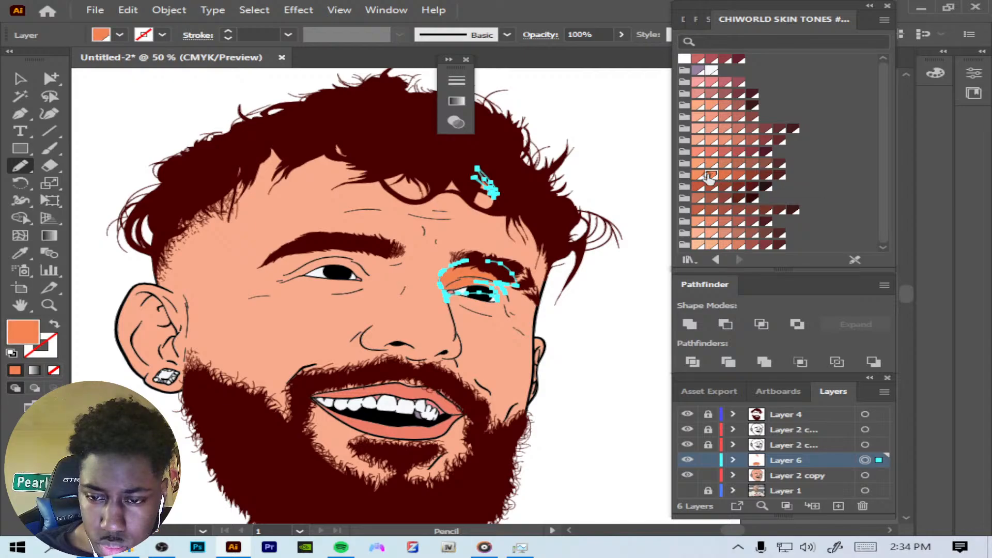
# Step: Try the C=5 M=54 Y=57 K=0 swatch and darker reddish-brown tones from the neighboring groups on the Layer 6 shadows
pyautogui.click(713, 212)
pyautogui.click(713, 222)
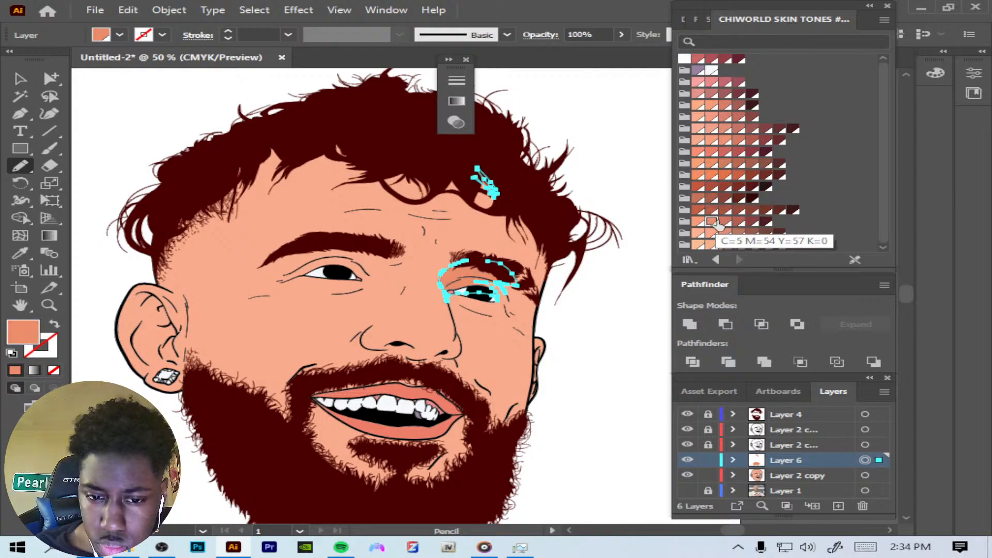
pyautogui.click(725, 223)
pyautogui.click(725, 210)
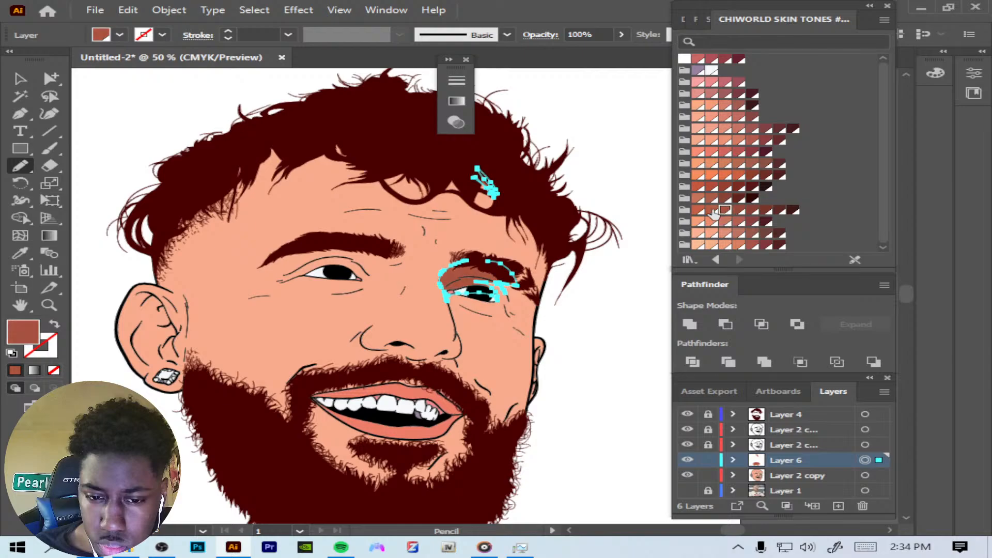
pyautogui.click(712, 210)
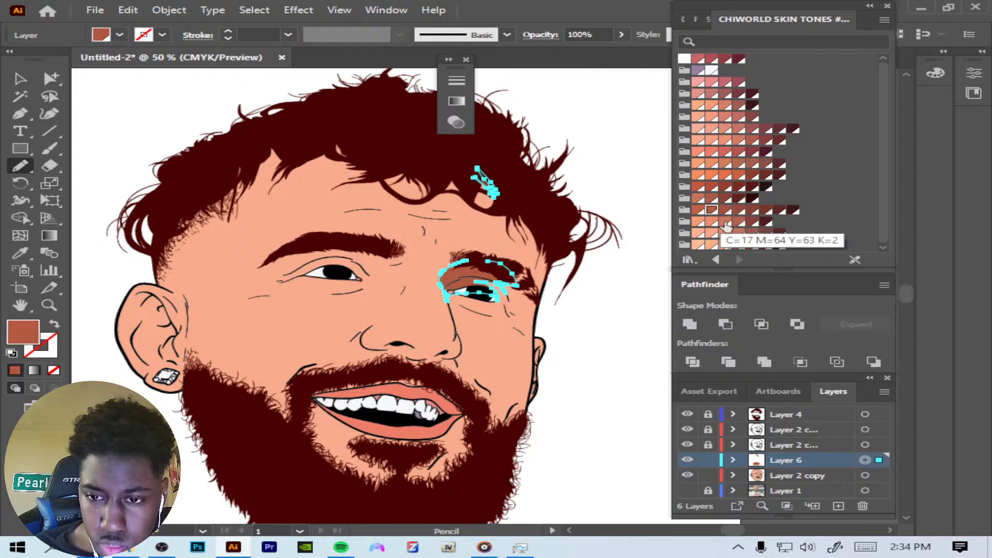
pyautogui.click(725, 234)
pyautogui.click(738, 235)
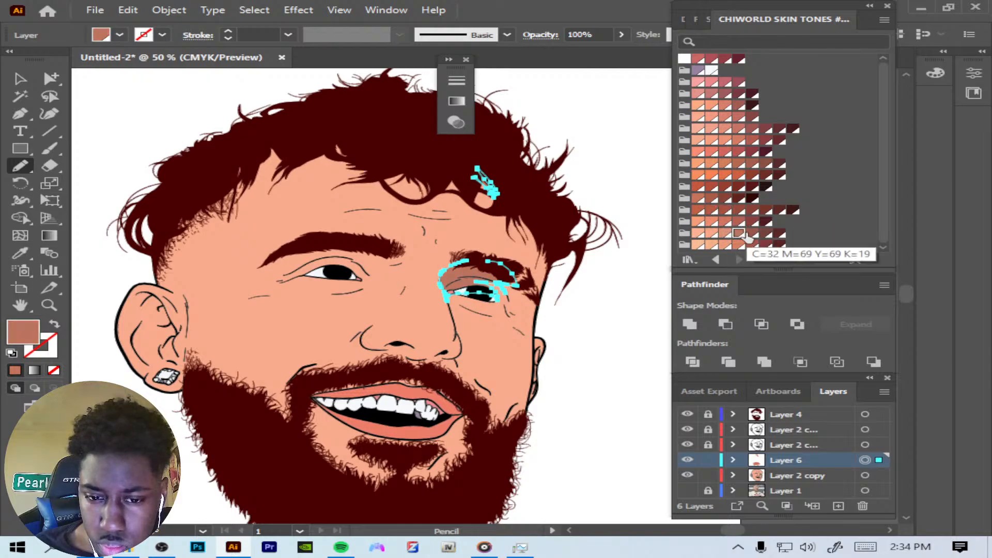
# Step: Fill the Layer 6 shadows with the fourth swatch of the last skin-tone group, a warm terracotta, and deselect them
pyautogui.click(739, 246)
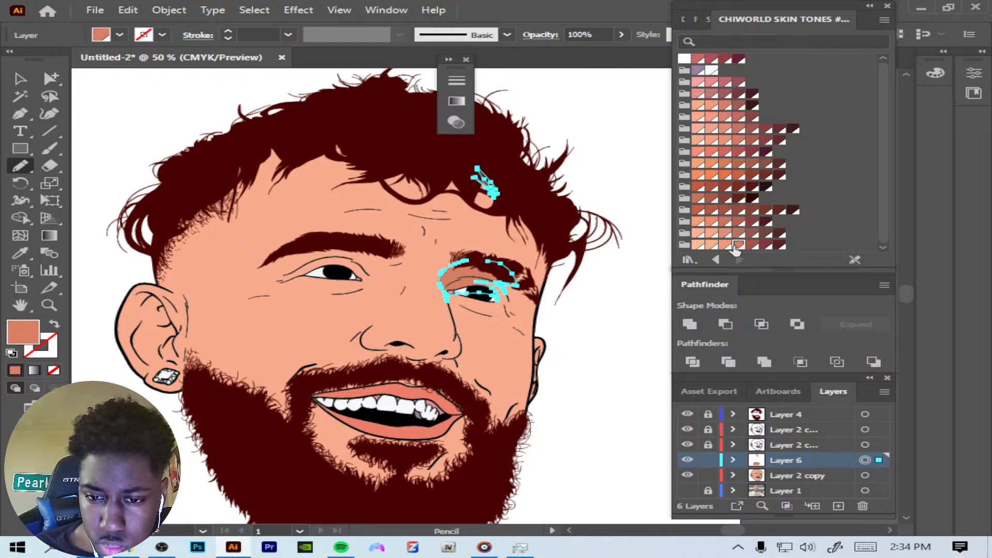
pyautogui.moveTo(635, 302); pyautogui.dragTo(654, 331)
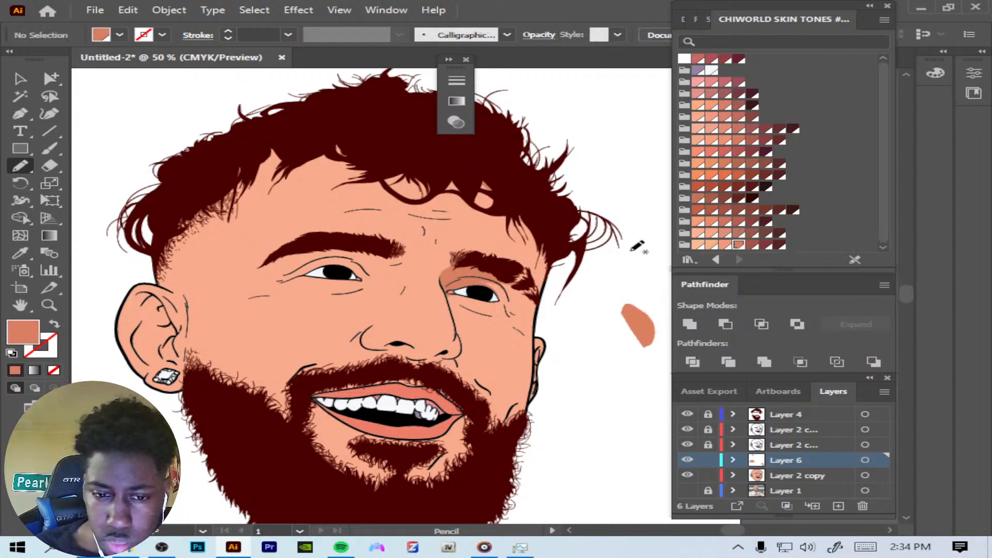
pyautogui.hotkey('ctrl', 'z')
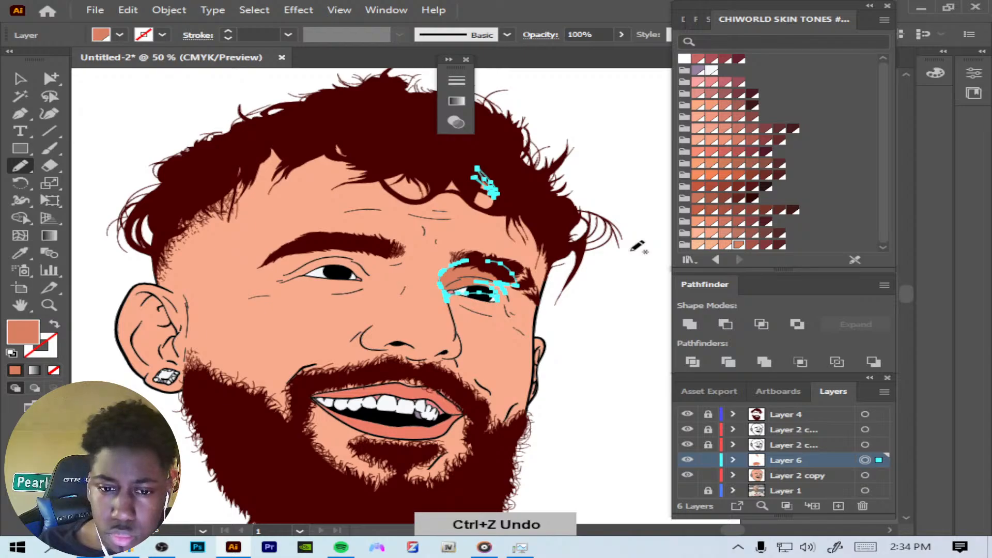
pyautogui.click(266, 14)
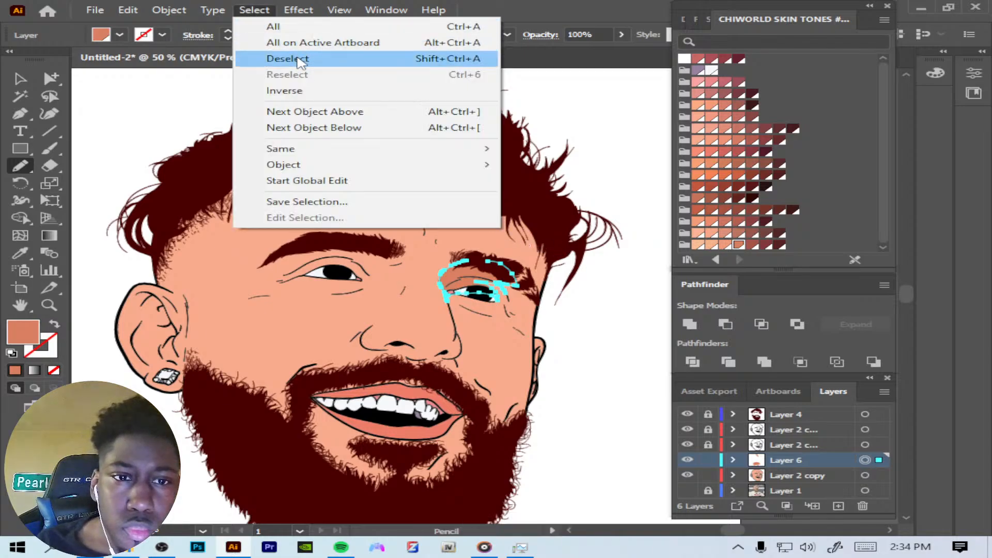
pyautogui.click(284, 60)
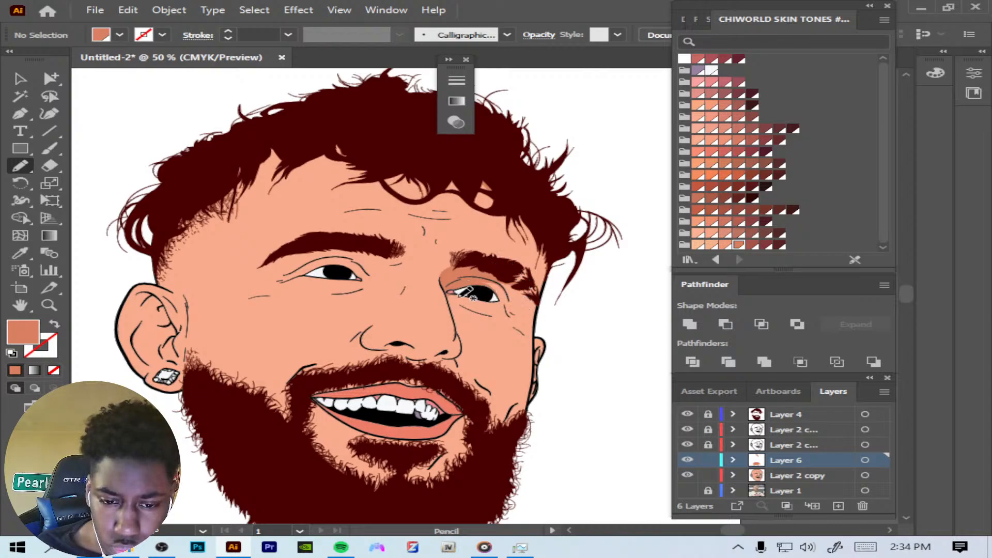
# Step: Draw a terracotta Pencil shadow under the right-hand eye, tapering from the inner corner to the cheek's outer edge
pyautogui.moveTo(448, 291)
pyautogui.mouseDown()
pyautogui.moveTo(509, 316)
pyautogui.moveTo(500, 300)
pyautogui.moveTo(530, 330)
pyautogui.moveTo(506, 315)
pyautogui.moveTo(521, 334)
pyautogui.mouseUp()
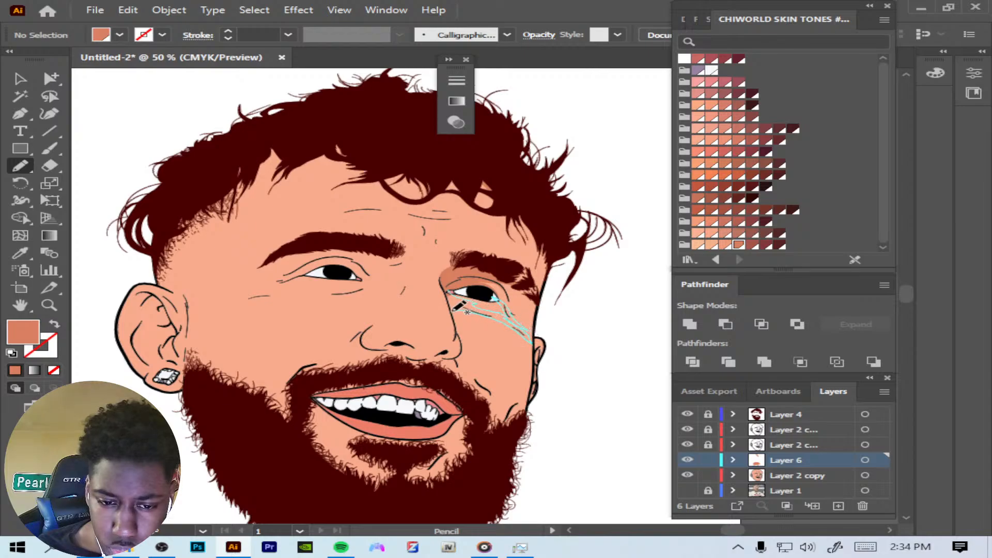
pyautogui.moveTo(454, 300); pyautogui.dragTo(450, 291)
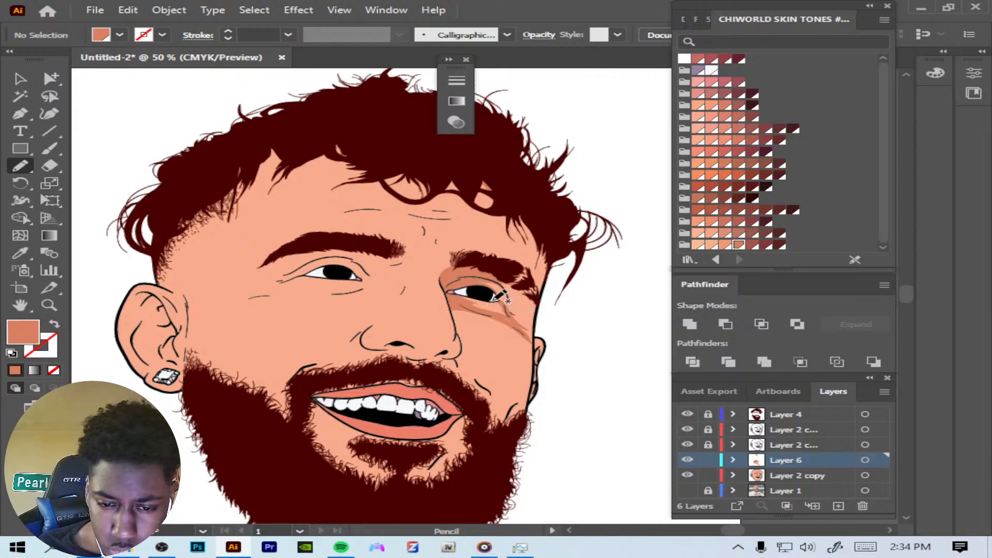
pyautogui.moveTo(496, 299)
pyautogui.mouseDown()
pyautogui.moveTo(506, 316)
pyautogui.moveTo(487, 286)
pyautogui.moveTo(506, 310)
pyautogui.moveTo(494, 276)
pyautogui.moveTo(517, 310)
pyautogui.mouseUp()
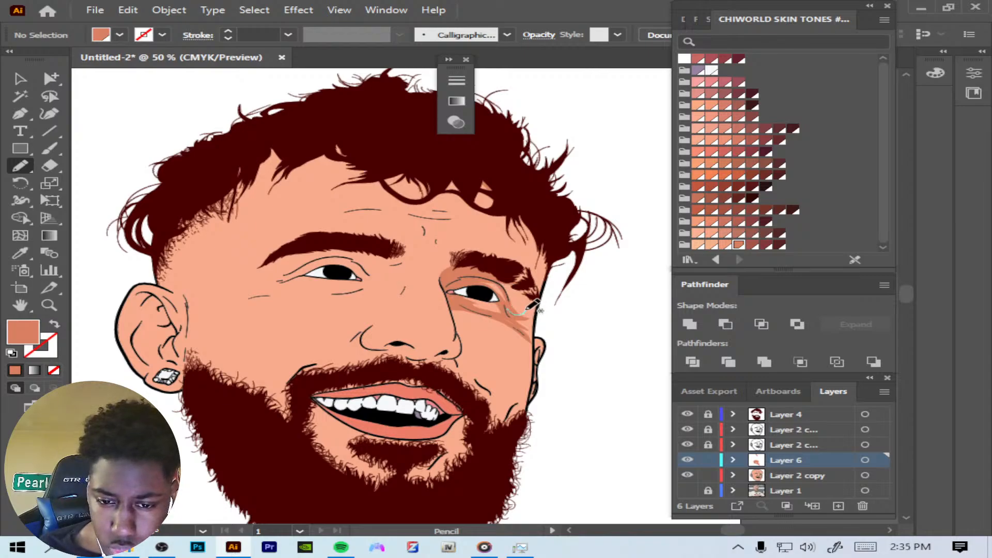
pyautogui.moveTo(527, 312)
pyautogui.mouseDown()
pyautogui.moveTo(509, 279)
pyautogui.moveTo(516, 267)
pyautogui.moveTo(533, 278)
pyautogui.moveTo(544, 244)
pyautogui.moveTo(553, 263)
pyautogui.moveTo(537, 360)
pyautogui.moveTo(507, 317)
pyautogui.mouseUp()
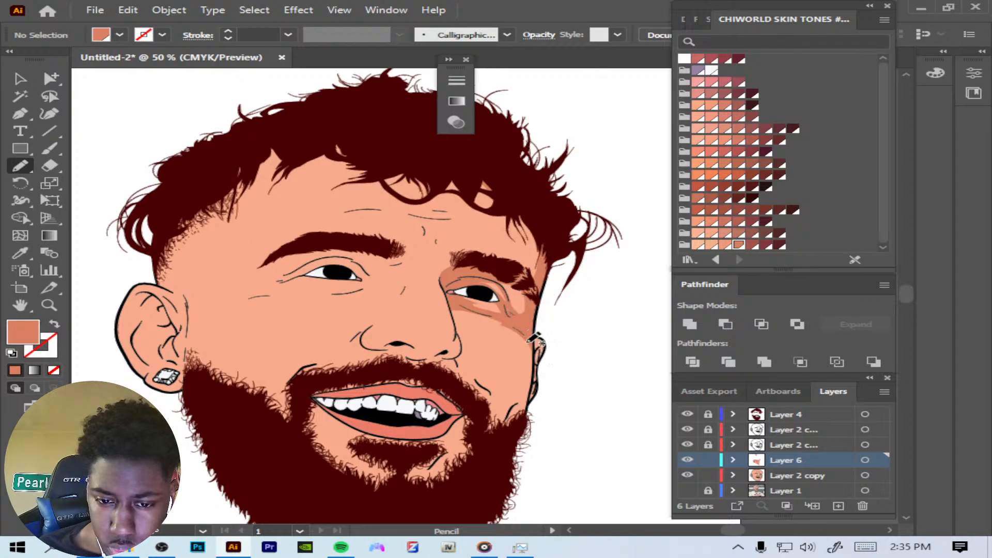
pyautogui.hotkey('ctrl', 'z')
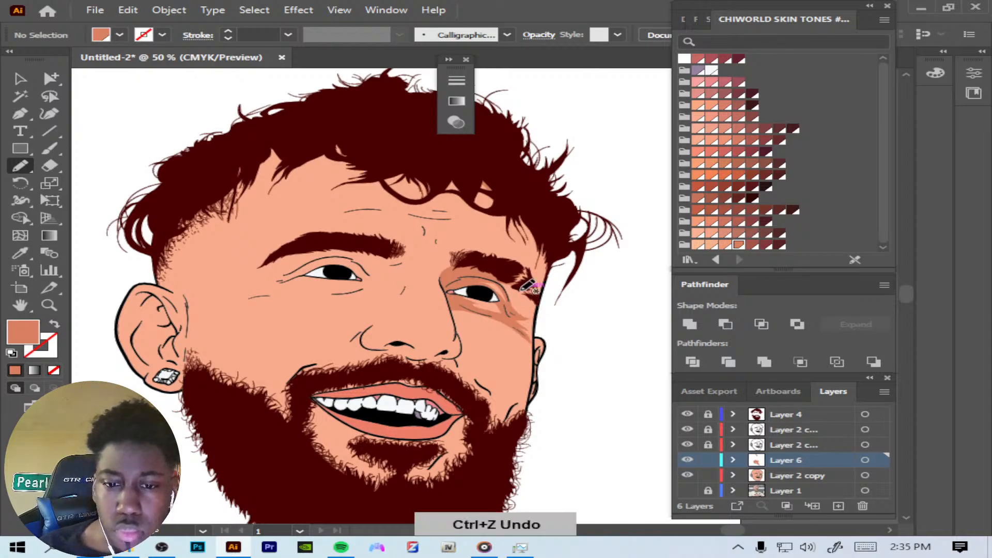
# Step: Draw terracotta Pencil shadows around the right-hand eye's outer corner and temple and along the forehead beneath the hair curls
pyautogui.moveTo(502, 322)
pyautogui.mouseDown()
pyautogui.moveTo(535, 358)
pyautogui.moveTo(558, 253)
pyautogui.moveTo(538, 230)
pyautogui.moveTo(531, 267)
pyautogui.moveTo(509, 272)
pyautogui.moveTo(532, 289)
pyautogui.moveTo(529, 312)
pyautogui.moveTo(509, 302)
pyautogui.moveTo(532, 328)
pyautogui.mouseUp()
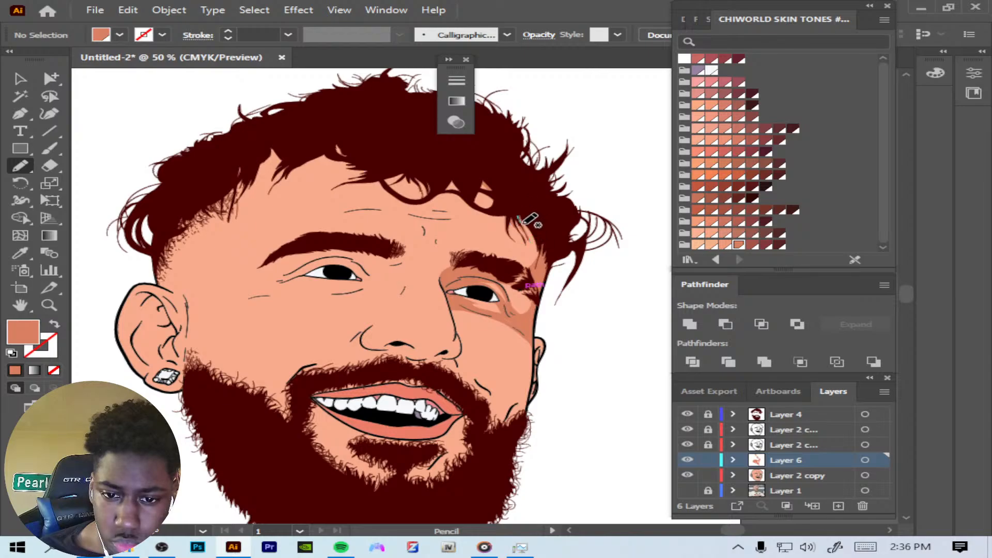
pyautogui.moveTo(517, 217)
pyautogui.mouseDown()
pyautogui.moveTo(537, 267)
pyautogui.moveTo(520, 206)
pyautogui.moveTo(526, 247)
pyautogui.moveTo(505, 209)
pyautogui.moveTo(511, 241)
pyautogui.moveTo(520, 248)
pyautogui.moveTo(508, 214)
pyautogui.mouseUp()
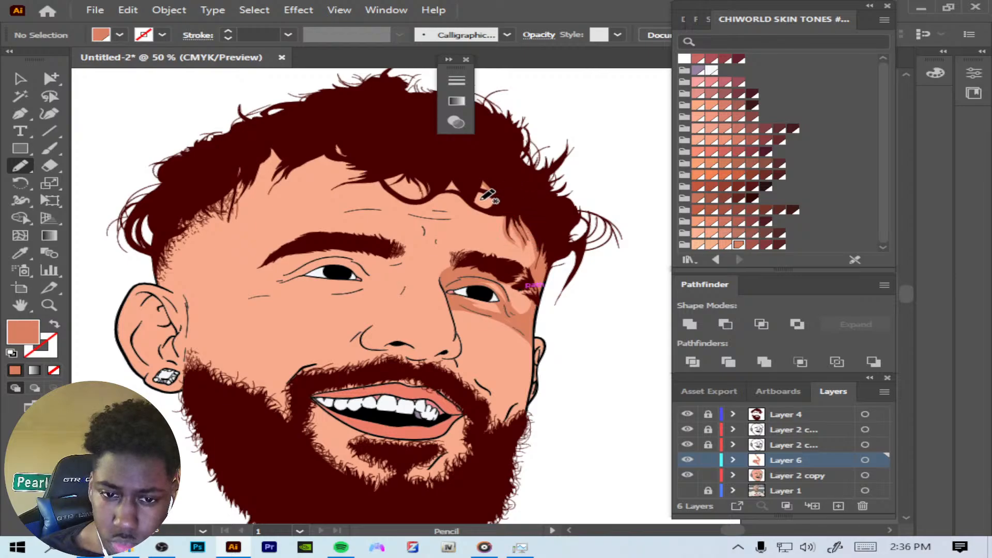
pyautogui.moveTo(438, 194)
pyautogui.mouseDown()
pyautogui.moveTo(478, 222)
pyautogui.moveTo(508, 218)
pyautogui.moveTo(461, 194)
pyautogui.moveTo(488, 216)
pyautogui.moveTo(442, 176)
pyautogui.moveTo(416, 207)
pyautogui.moveTo(385, 194)
pyautogui.moveTo(375, 173)
pyautogui.moveTo(413, 199)
pyautogui.moveTo(437, 195)
pyautogui.moveTo(406, 180)
pyautogui.moveTo(383, 190)
pyautogui.moveTo(407, 175)
pyautogui.moveTo(378, 177)
pyautogui.moveTo(400, 172)
pyautogui.mouseUp()
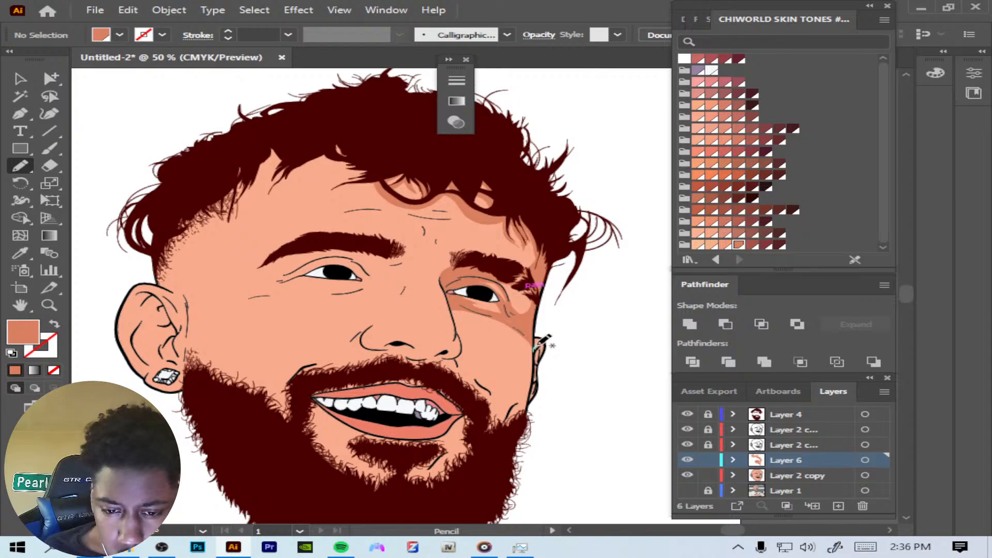
# Step: Draw terracotta Pencil shadows inside the right-hand ear and down the adjacent outer edge of the cheek to the beard
pyautogui.moveTo(539, 348)
pyautogui.mouseDown()
pyautogui.moveTo(540, 364)
pyautogui.moveTo(547, 357)
pyautogui.mouseUp()
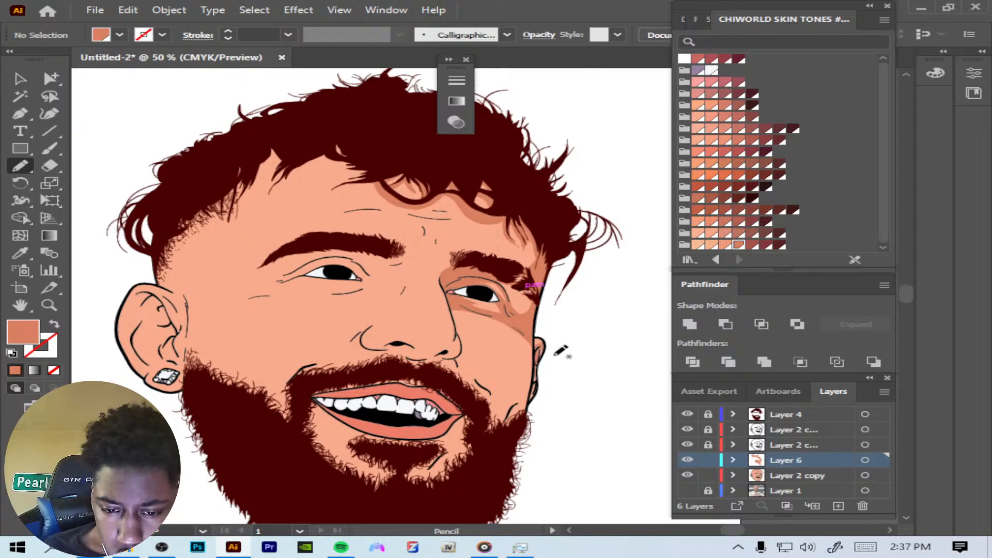
pyautogui.moveTo(536, 361)
pyautogui.mouseDown()
pyautogui.moveTo(529, 403)
pyautogui.moveTo(534, 391)
pyautogui.mouseUp()
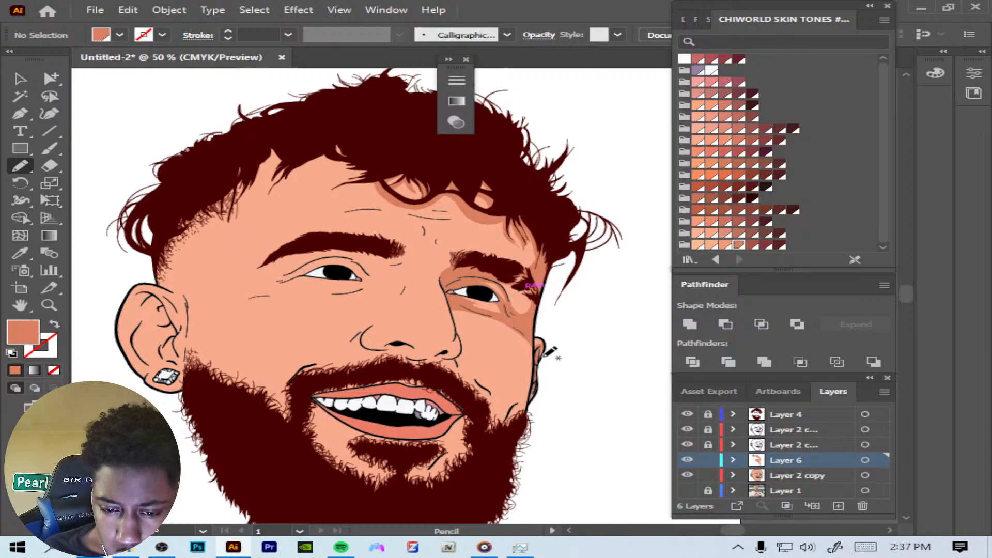
pyautogui.moveTo(482, 429)
pyautogui.mouseDown()
pyautogui.moveTo(525, 394)
pyautogui.moveTo(514, 329)
pyautogui.moveTo(533, 344)
pyautogui.moveTo(534, 367)
pyautogui.moveTo(525, 419)
pyautogui.moveTo(492, 454)
pyautogui.mouseUp()
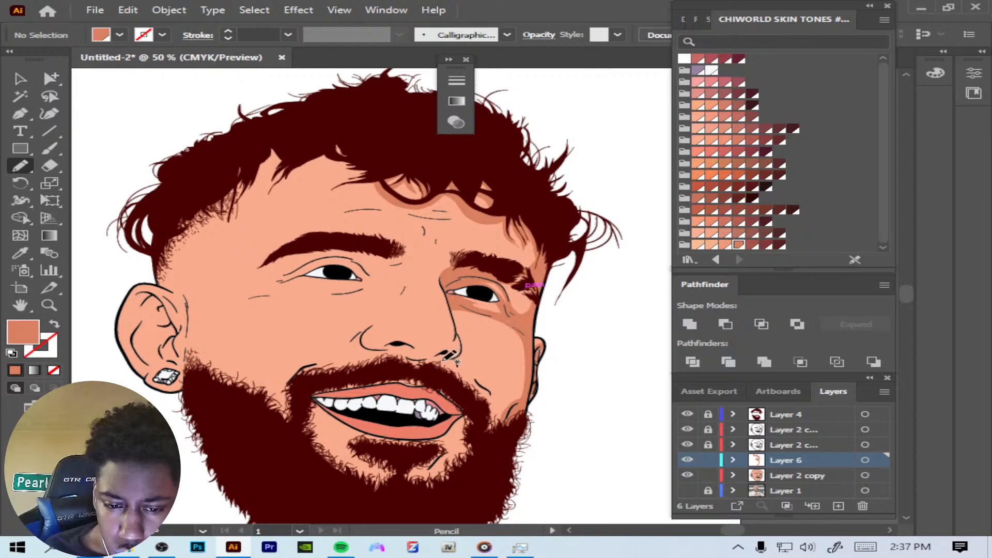
# Step: Draw a terracotta Pencil shadow along the smile crease from the right-hand nostril down to the mustache and beard
pyautogui.moveTo(452, 374)
pyautogui.mouseDown()
pyautogui.moveTo(477, 395)
pyautogui.moveTo(467, 357)
pyautogui.mouseUp()
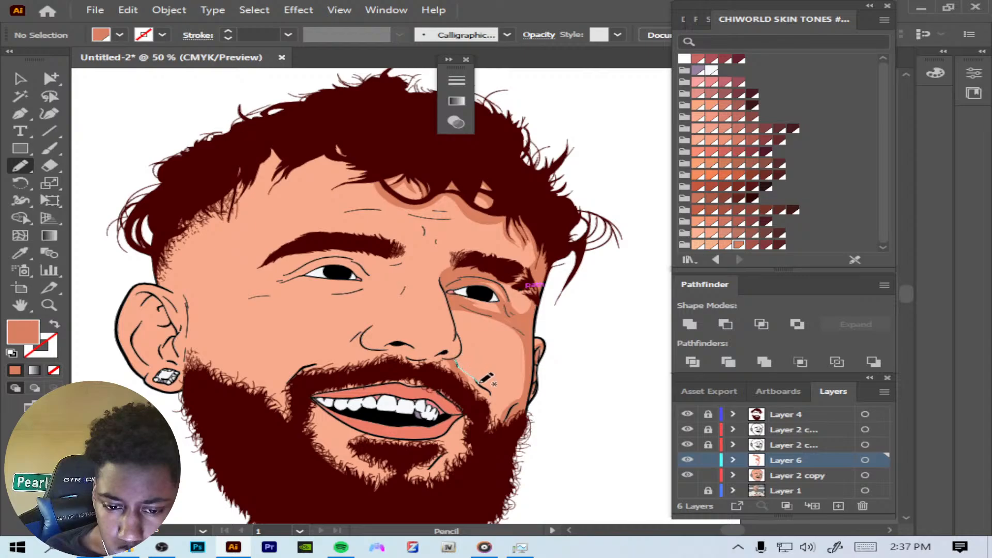
pyautogui.moveTo(484, 381); pyautogui.dragTo(496, 388)
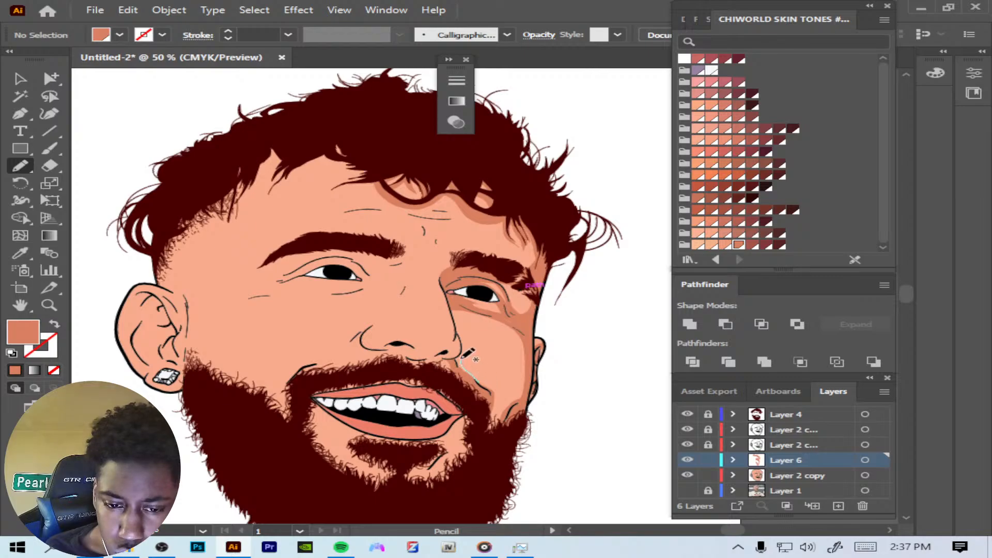
pyautogui.moveTo(461, 357); pyautogui.dragTo(462, 356)
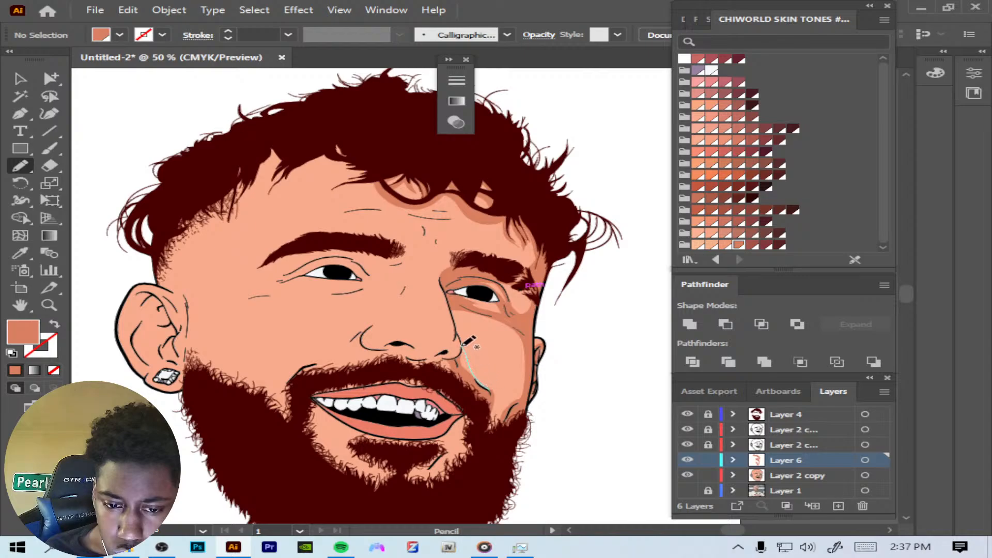
pyautogui.moveTo(463, 346); pyautogui.dragTo(454, 371)
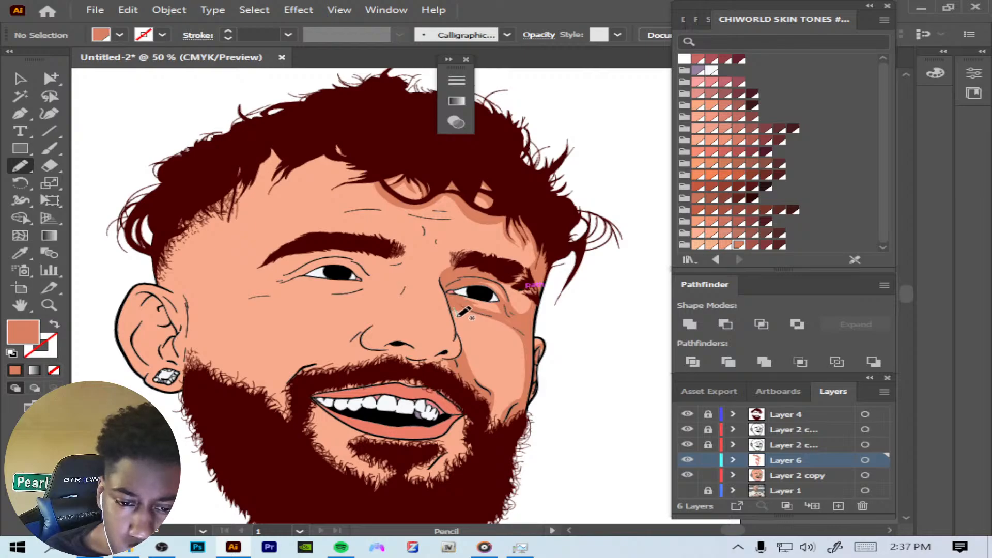
# Step: Draw terracotta Pencil shadows along the nose's right-hand side and underside and add a small stroke at the adjacent mouth corner
pyautogui.moveTo(454, 309)
pyautogui.mouseDown()
pyautogui.moveTo(466, 353)
pyautogui.moveTo(453, 368)
pyautogui.moveTo(448, 354)
pyautogui.mouseUp()
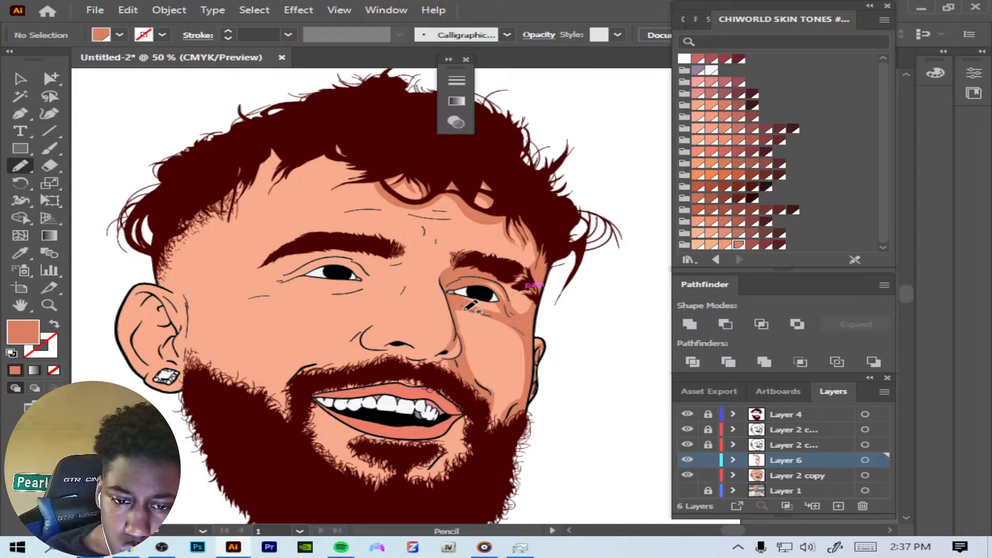
pyautogui.moveTo(444, 292); pyautogui.dragTo(447, 346)
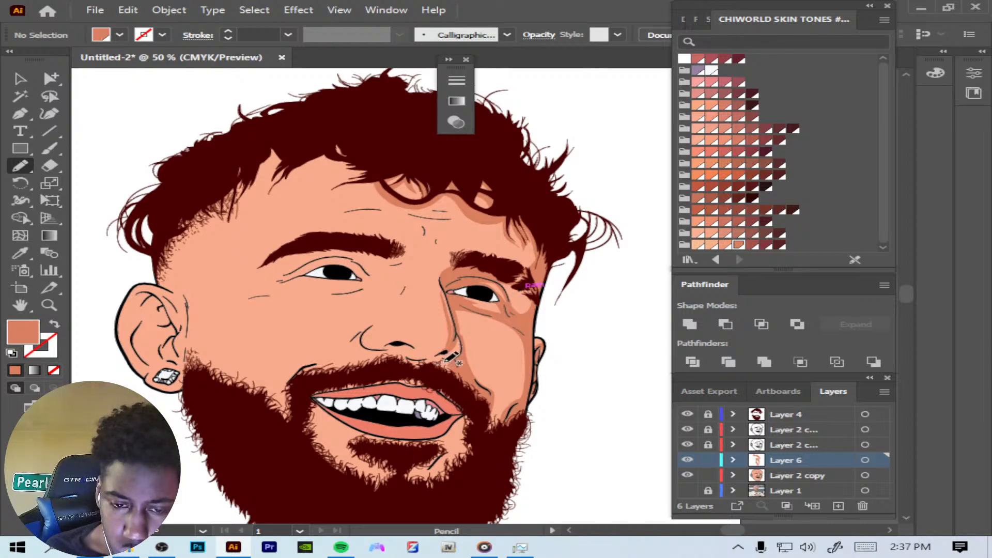
pyautogui.moveTo(450, 377); pyautogui.dragTo(451, 363)
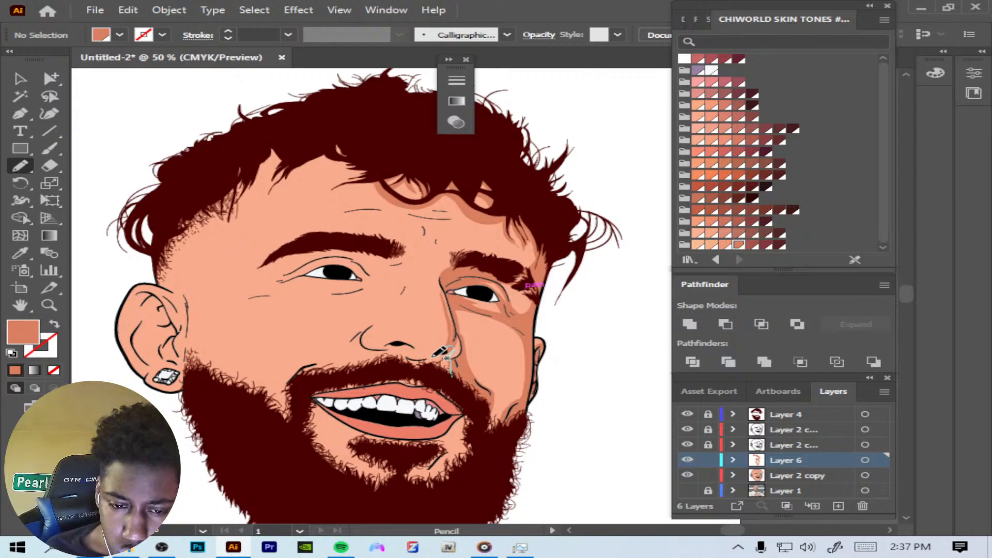
pyautogui.moveTo(414, 345)
pyautogui.mouseDown()
pyautogui.moveTo(382, 346)
pyautogui.moveTo(393, 369)
pyautogui.moveTo(434, 380)
pyautogui.moveTo(437, 392)
pyautogui.moveTo(430, 376)
pyautogui.moveTo(432, 391)
pyautogui.moveTo(405, 386)
pyautogui.moveTo(400, 374)
pyautogui.moveTo(407, 386)
pyautogui.moveTo(315, 397)
pyautogui.moveTo(336, 382)
pyautogui.moveTo(412, 377)
pyautogui.mouseUp()
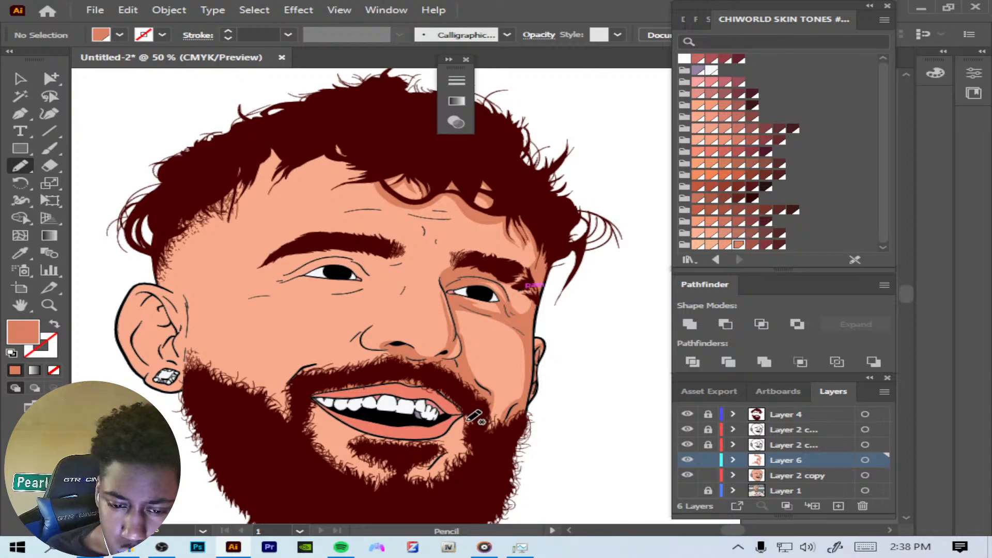
pyautogui.moveTo(465, 417)
pyautogui.mouseDown()
pyautogui.moveTo(451, 457)
pyautogui.moveTo(476, 467)
pyautogui.moveTo(467, 416)
pyautogui.mouseUp()
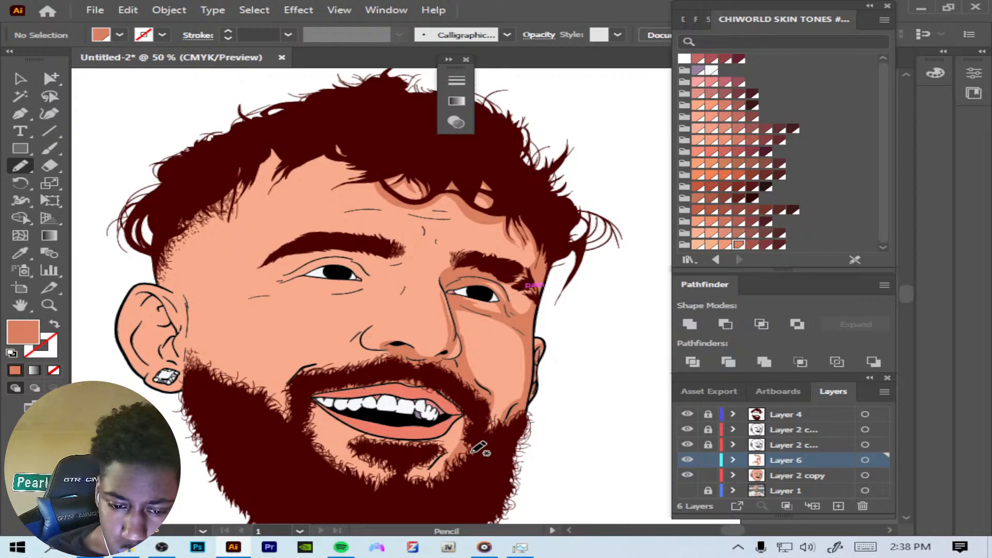
# Step: Draw terracotta Pencil shadows below the right-hand mouth corner, along the left-hand smile crease and around the left-hand nostril
pyautogui.moveTo(471, 452)
pyautogui.mouseDown()
pyautogui.moveTo(418, 481)
pyautogui.moveTo(455, 452)
pyautogui.moveTo(429, 457)
pyautogui.moveTo(438, 489)
pyautogui.moveTo(447, 457)
pyautogui.moveTo(458, 469)
pyautogui.moveTo(442, 465)
pyautogui.moveTo(463, 425)
pyautogui.moveTo(405, 457)
pyautogui.moveTo(370, 445)
pyautogui.moveTo(312, 397)
pyautogui.moveTo(347, 411)
pyautogui.moveTo(468, 413)
pyautogui.mouseUp()
pyautogui.moveTo(316, 412)
pyautogui.mouseDown()
pyautogui.moveTo(318, 438)
pyautogui.moveTo(406, 491)
pyautogui.moveTo(276, 461)
pyautogui.moveTo(309, 405)
pyautogui.moveTo(287, 404)
pyautogui.moveTo(315, 365)
pyautogui.mouseUp()
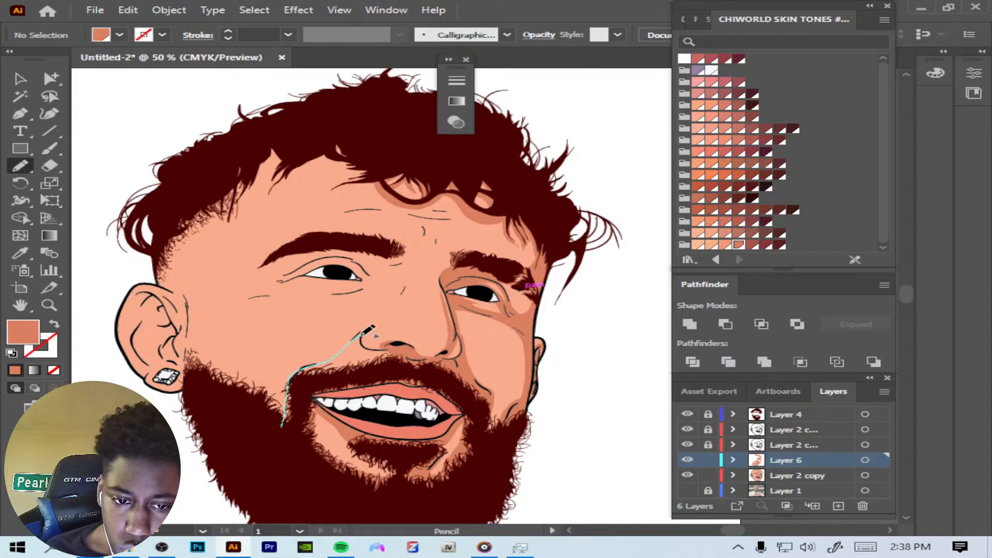
pyautogui.moveTo(363, 335)
pyautogui.mouseDown()
pyautogui.moveTo(344, 379)
pyautogui.moveTo(324, 383)
pyautogui.moveTo(301, 435)
pyautogui.moveTo(284, 412)
pyautogui.moveTo(290, 374)
pyautogui.moveTo(364, 357)
pyautogui.mouseUp()
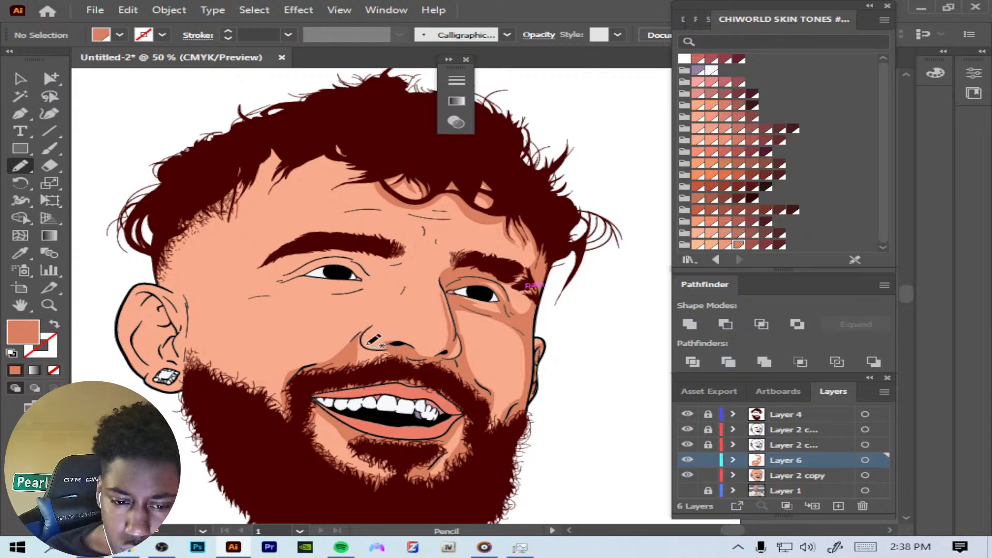
pyautogui.moveTo(362, 335); pyautogui.dragTo(383, 353)
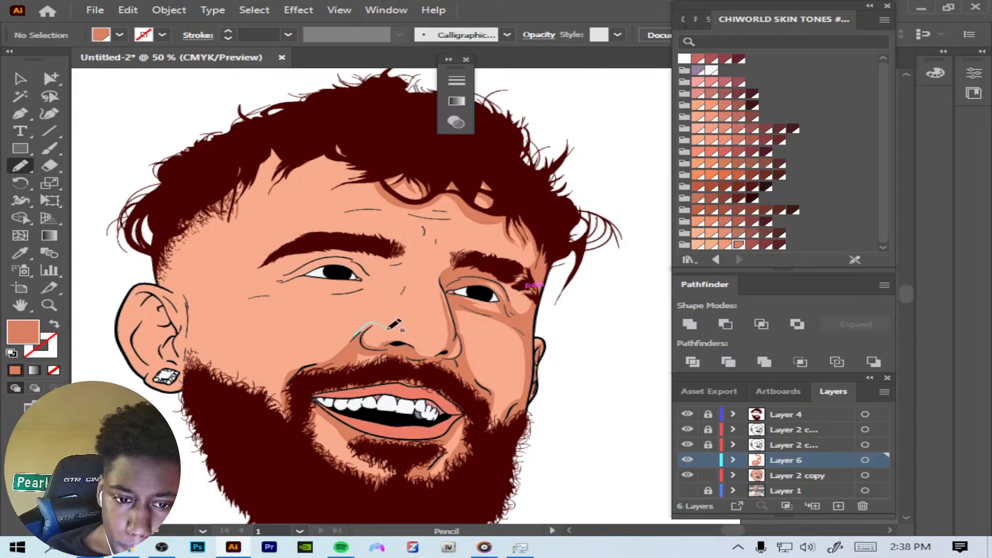
pyautogui.moveTo(373, 328); pyautogui.dragTo(360, 337)
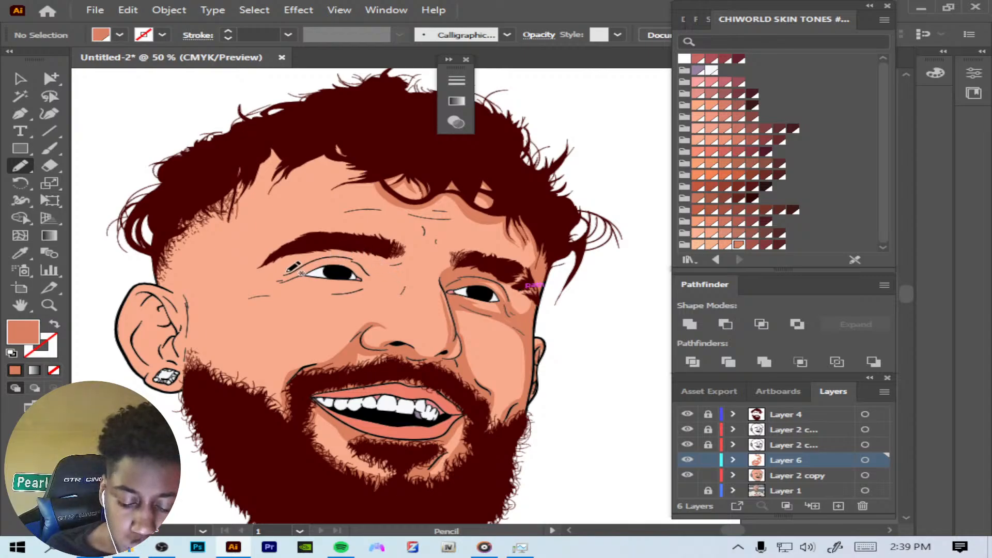
# Step: Draw terracotta Pencil shadows above the left-hand eye, between its inner corner and eyebrow, and along the frown and forehead lines
pyautogui.moveTo(316, 259)
pyautogui.mouseDown()
pyautogui.moveTo(294, 271)
pyautogui.moveTo(335, 250)
pyautogui.moveTo(354, 260)
pyautogui.mouseUp()
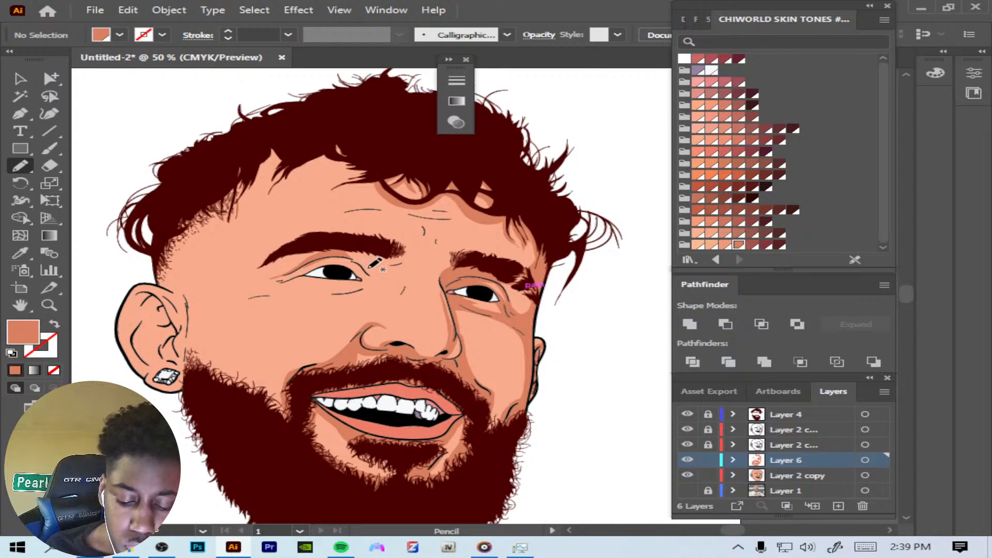
pyautogui.moveTo(362, 259)
pyautogui.mouseDown()
pyautogui.moveTo(336, 260)
pyautogui.moveTo(376, 268)
pyautogui.mouseUp()
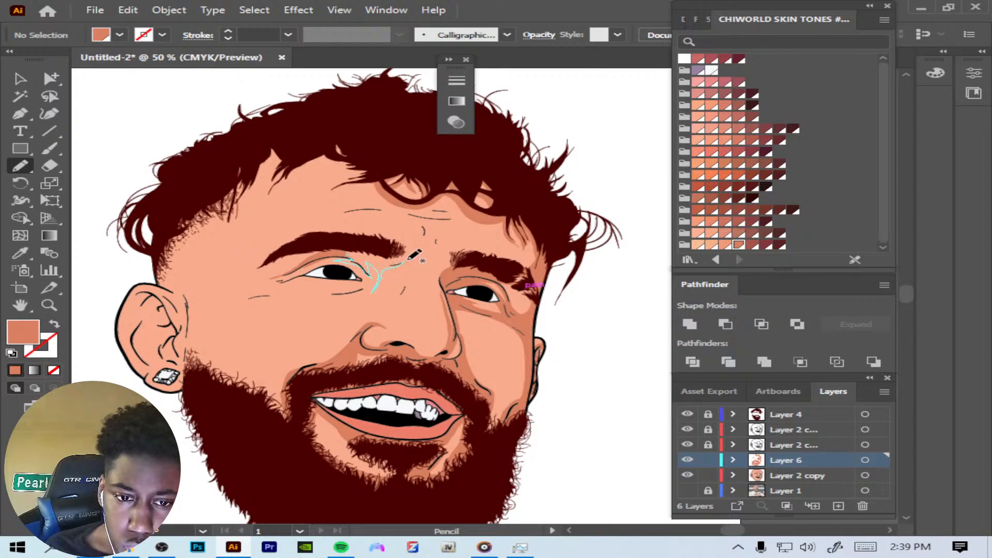
pyautogui.moveTo(409, 250); pyautogui.dragTo(331, 245)
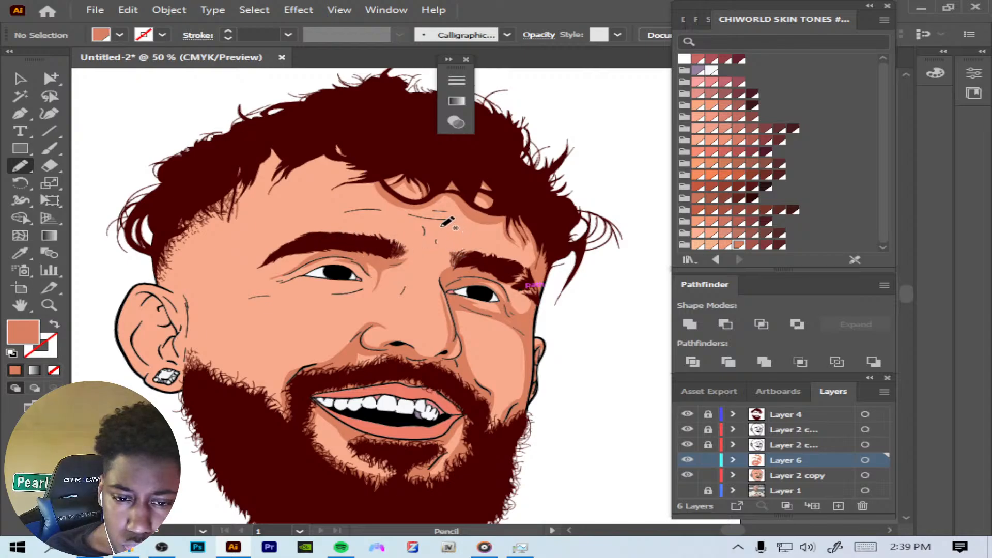
pyautogui.moveTo(430, 226); pyautogui.dragTo(428, 228)
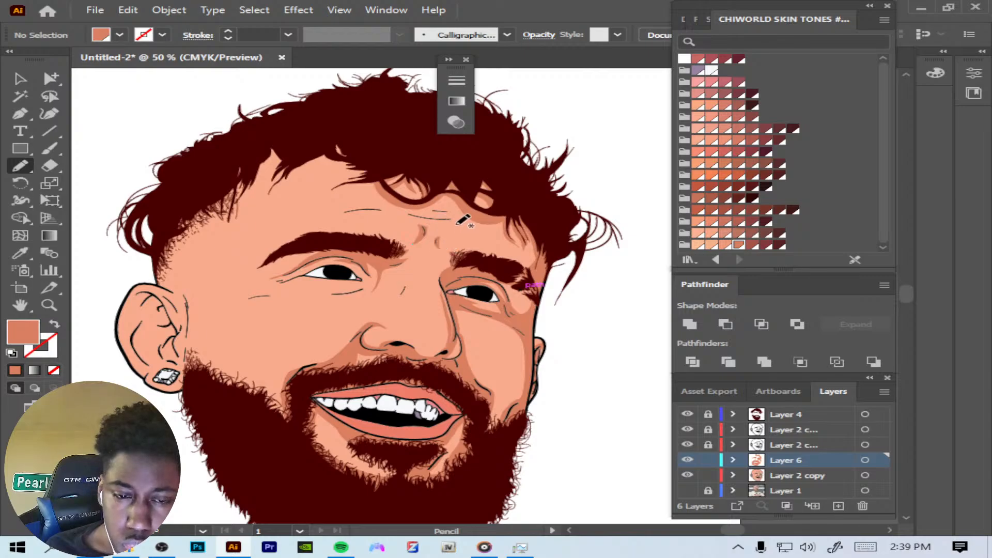
pyautogui.moveTo(479, 221)
pyautogui.mouseDown()
pyautogui.moveTo(380, 212)
pyautogui.moveTo(495, 217)
pyautogui.moveTo(355, 205)
pyautogui.moveTo(377, 202)
pyautogui.moveTo(420, 207)
pyautogui.moveTo(420, 216)
pyautogui.moveTo(364, 206)
pyautogui.moveTo(328, 218)
pyautogui.moveTo(440, 219)
pyautogui.moveTo(412, 221)
pyautogui.moveTo(415, 234)
pyautogui.moveTo(399, 247)
pyautogui.moveTo(424, 215)
pyautogui.mouseUp()
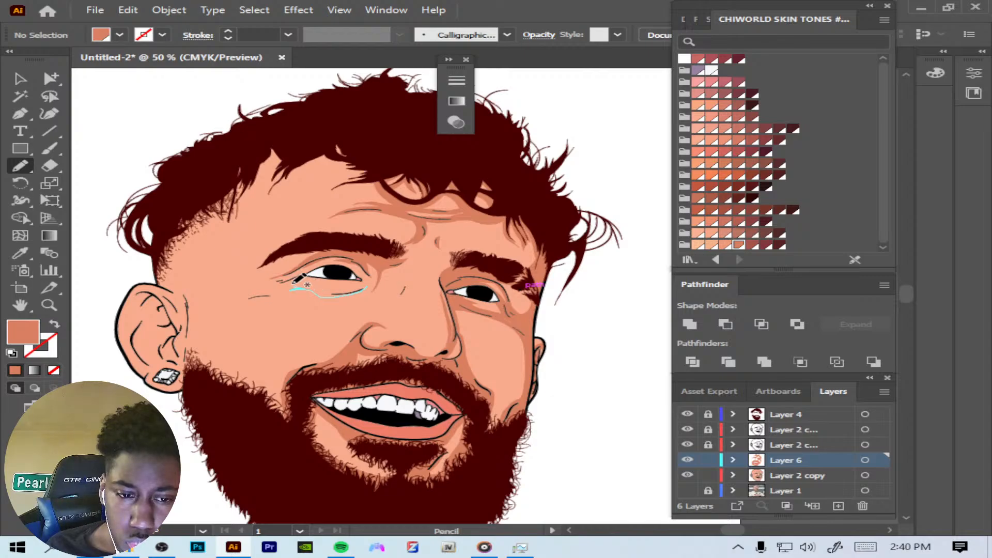
# Step: Draw terracotta Pencil shadows beneath the left-hand eye, along its outer crow's-foot line and at its inner corner
pyautogui.moveTo(285, 281)
pyautogui.mouseDown()
pyautogui.moveTo(320, 270)
pyautogui.moveTo(310, 279)
pyautogui.moveTo(351, 281)
pyautogui.moveTo(310, 285)
pyautogui.moveTo(368, 290)
pyautogui.mouseUp()
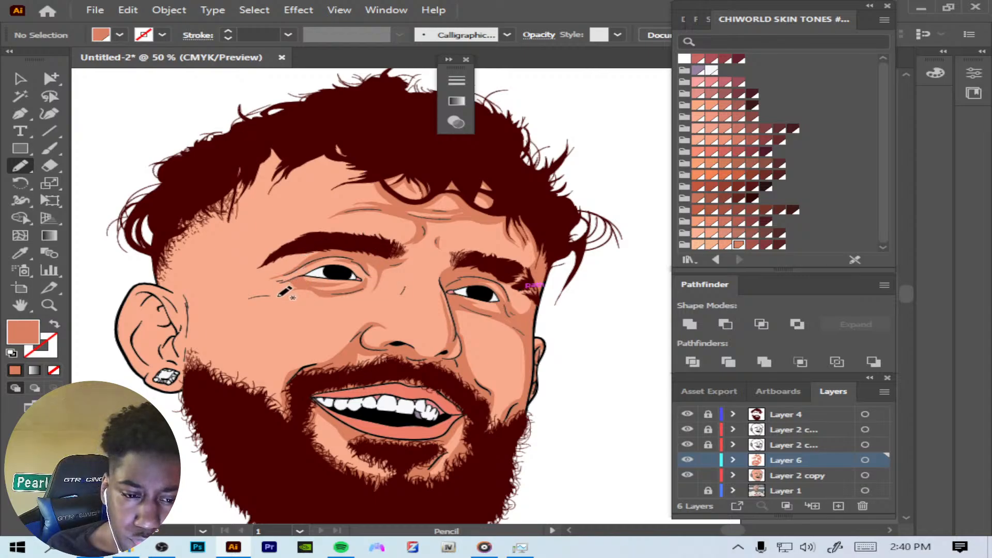
pyautogui.moveTo(236, 303); pyautogui.dragTo(235, 303)
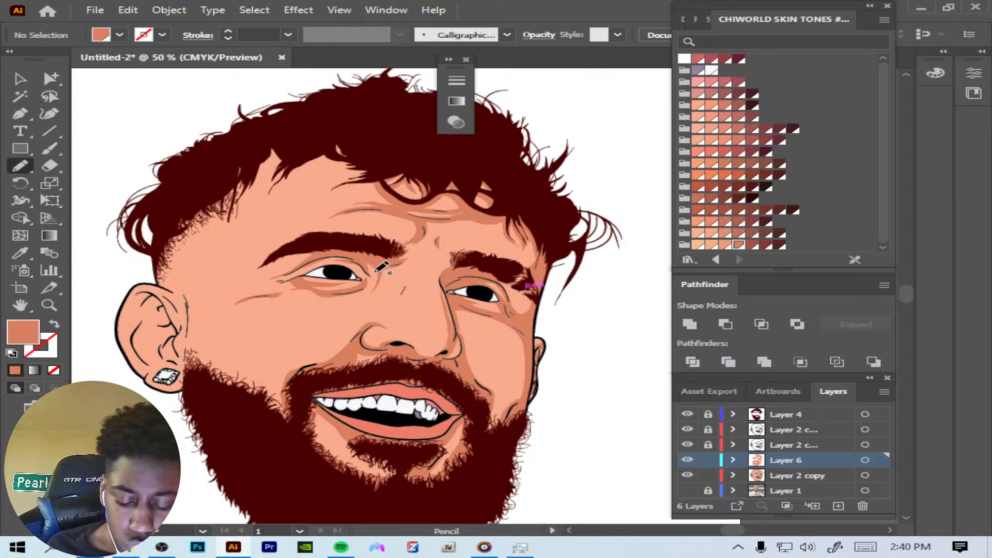
pyautogui.moveTo(368, 294)
pyautogui.mouseDown()
pyautogui.moveTo(324, 303)
pyautogui.moveTo(379, 289)
pyautogui.mouseUp()
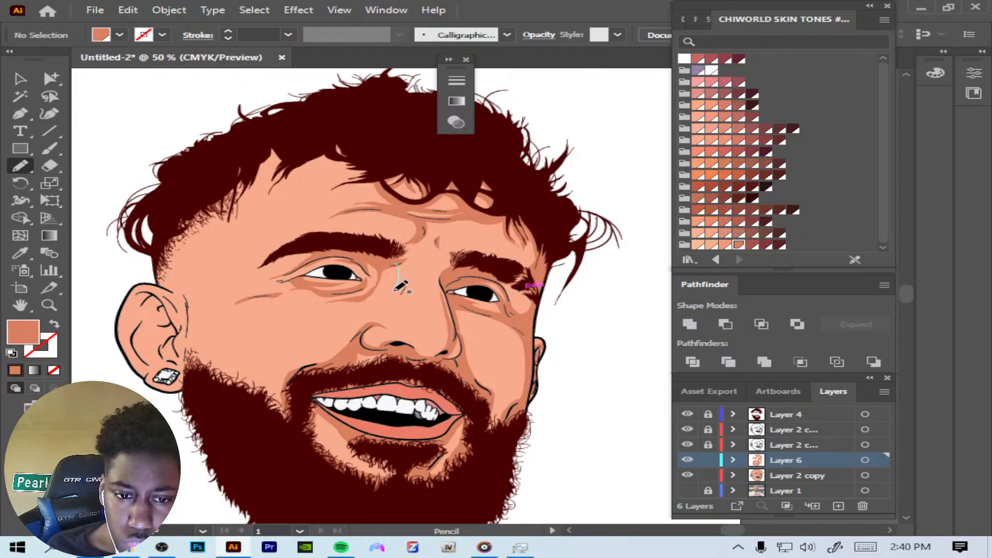
# Step: Draw terracotta Pencil shadows beside the short nose-bridge line and where the left-hand smile crease meets the beard
pyautogui.moveTo(406, 276); pyautogui.dragTo(409, 272)
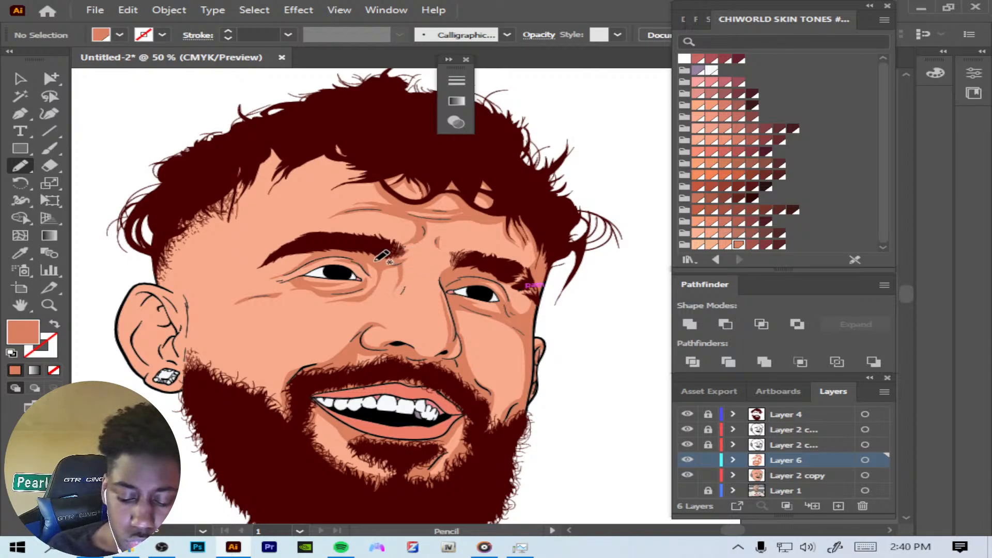
pyautogui.hotkey('ctrl', 'z')
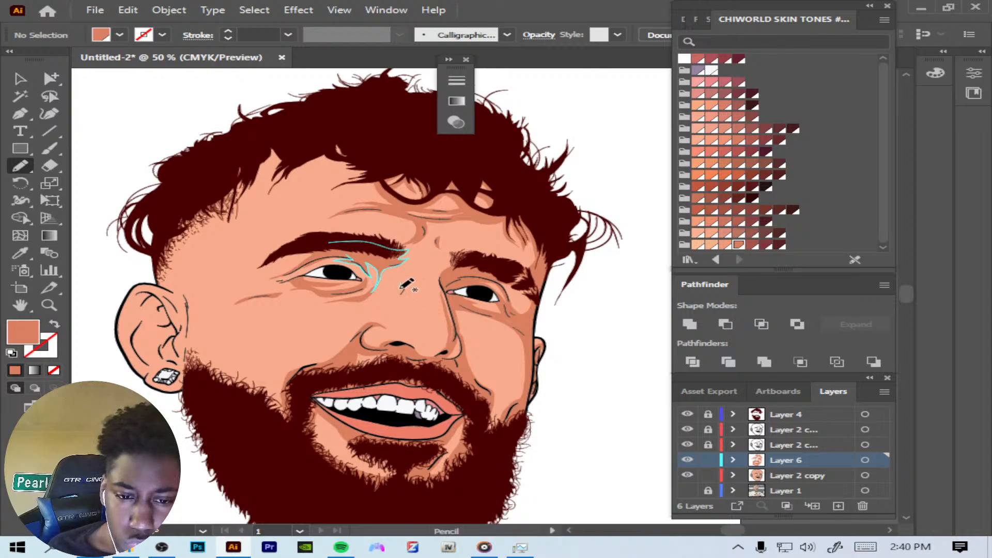
pyautogui.moveTo(397, 299); pyautogui.dragTo(399, 298)
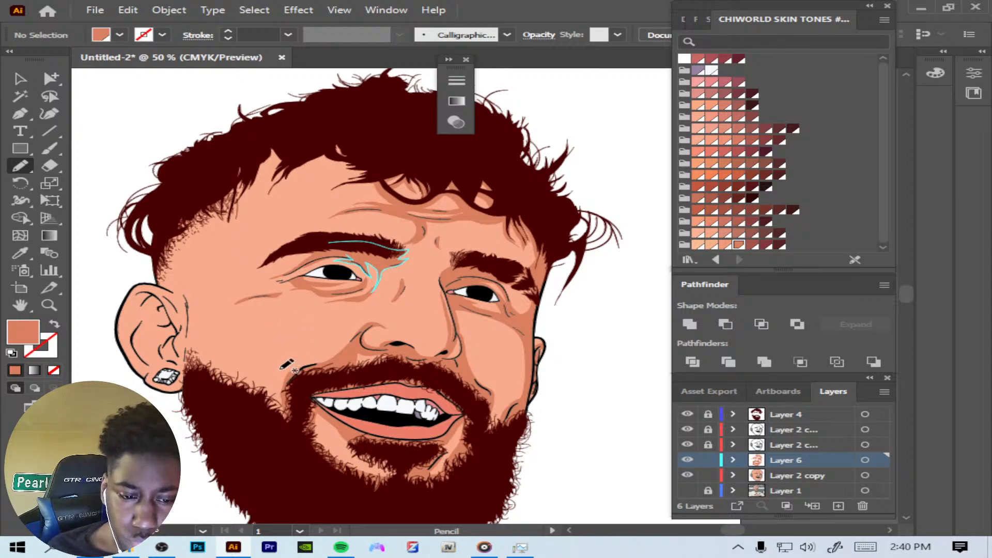
pyautogui.moveTo(291, 407)
pyautogui.mouseDown()
pyautogui.moveTo(189, 351)
pyautogui.moveTo(188, 388)
pyautogui.moveTo(206, 414)
pyautogui.moveTo(287, 455)
pyautogui.mouseUp()
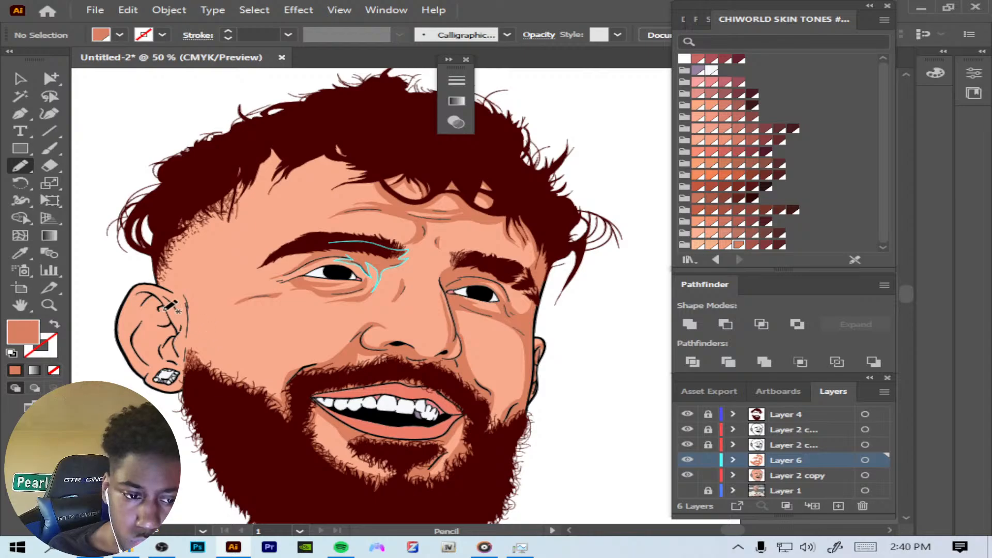
# Step: Draw terracotta Pencil shadows inside the left-hand ear's upper fold and along its inner edge next to the face
pyautogui.moveTo(139, 293)
pyautogui.mouseDown()
pyautogui.moveTo(161, 317)
pyautogui.moveTo(166, 344)
pyautogui.moveTo(176, 325)
pyautogui.moveTo(144, 293)
pyautogui.moveTo(153, 311)
pyautogui.moveTo(164, 309)
pyautogui.mouseUp()
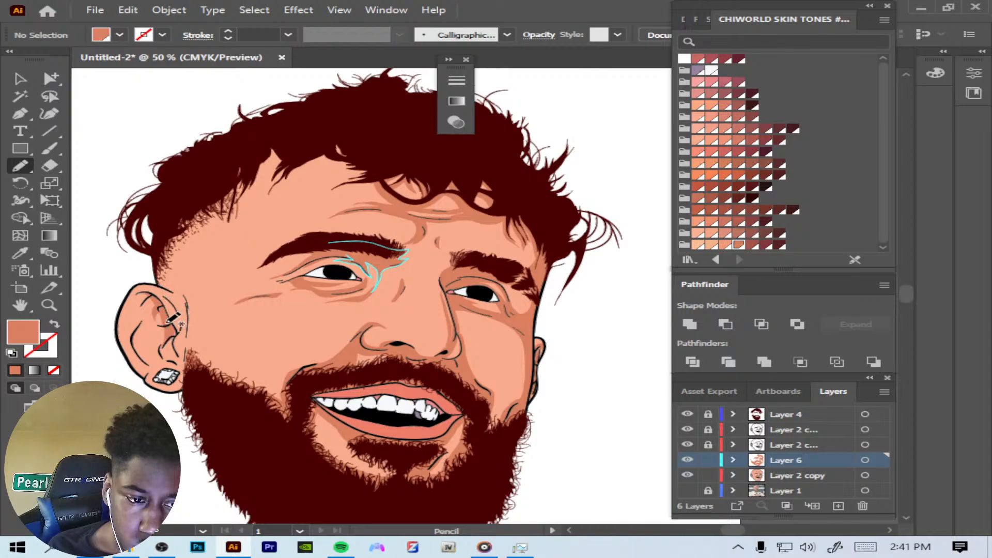
pyautogui.moveTo(160, 326)
pyautogui.mouseDown()
pyautogui.moveTo(169, 323)
pyautogui.moveTo(175, 356)
pyautogui.moveTo(180, 302)
pyautogui.moveTo(186, 349)
pyautogui.mouseUp()
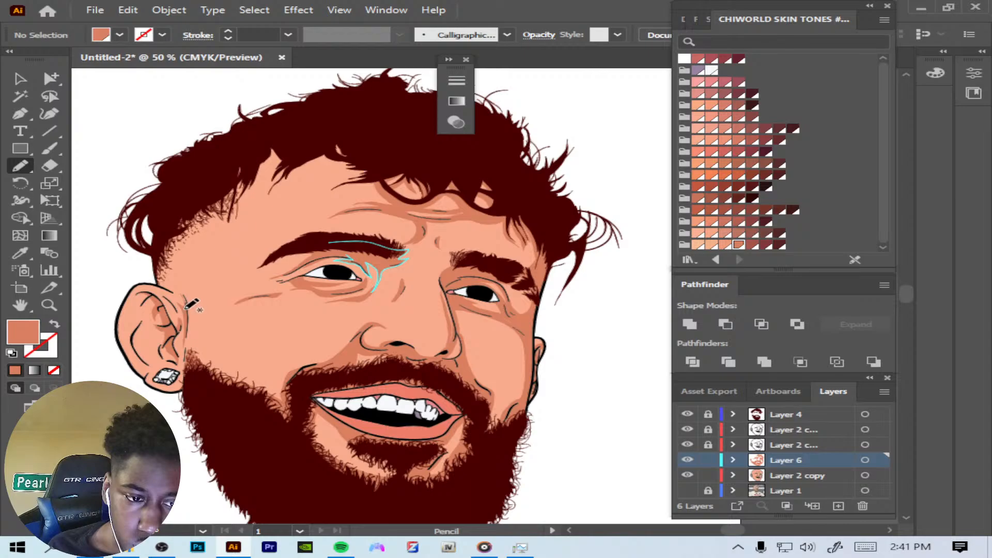
pyautogui.moveTo(175, 290); pyautogui.dragTo(187, 309)
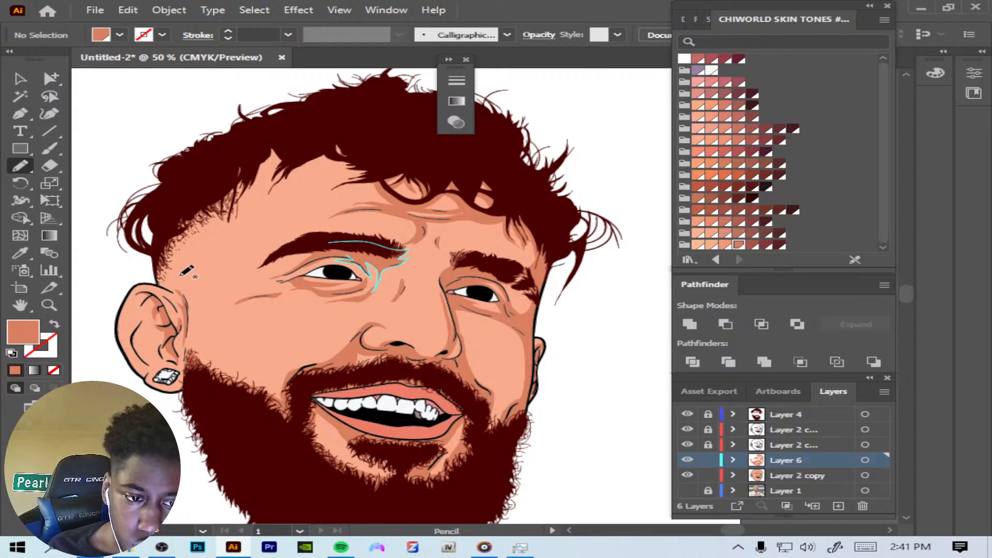
# Step: Draw terracotta Pencil shadows beneath the hairline from the left-hand temple across to the middle of the forehead
pyautogui.moveTo(166, 272)
pyautogui.mouseDown()
pyautogui.moveTo(154, 256)
pyautogui.moveTo(158, 279)
pyautogui.moveTo(176, 245)
pyautogui.moveTo(214, 215)
pyautogui.moveTo(251, 204)
pyautogui.moveTo(266, 155)
pyautogui.moveTo(243, 161)
pyautogui.mouseUp()
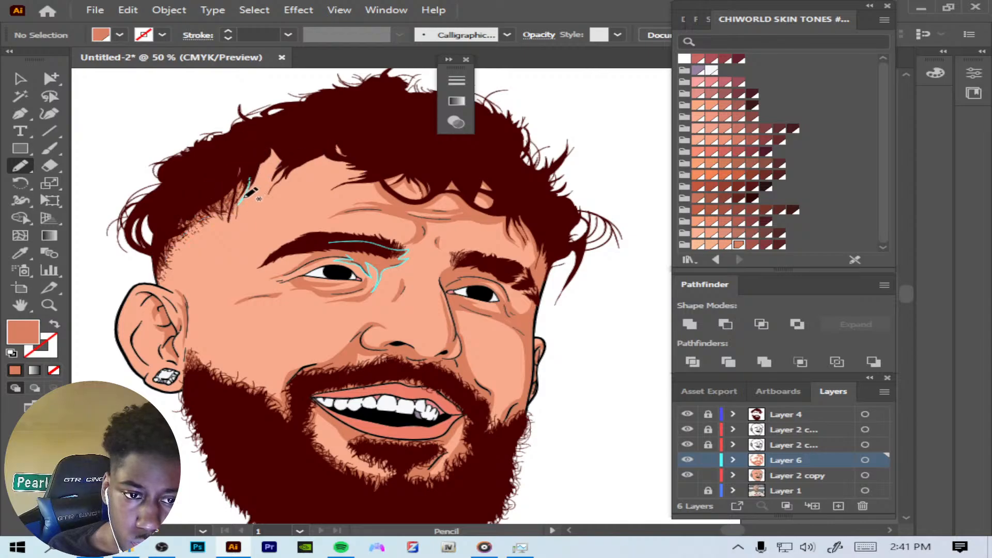
pyautogui.moveTo(255, 192); pyautogui.dragTo(271, 151)
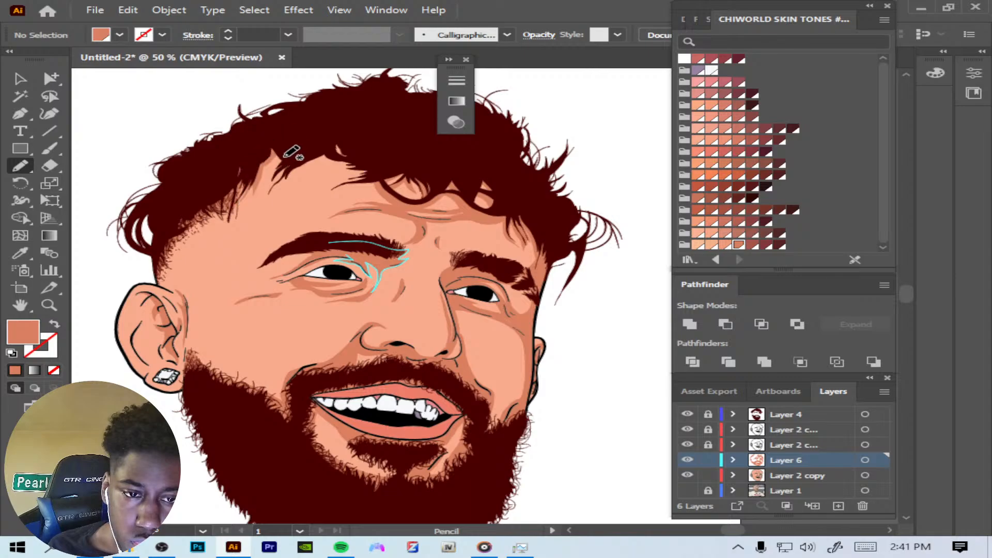
pyautogui.moveTo(268, 153)
pyautogui.mouseDown()
pyautogui.moveTo(274, 191)
pyautogui.moveTo(304, 136)
pyautogui.mouseUp()
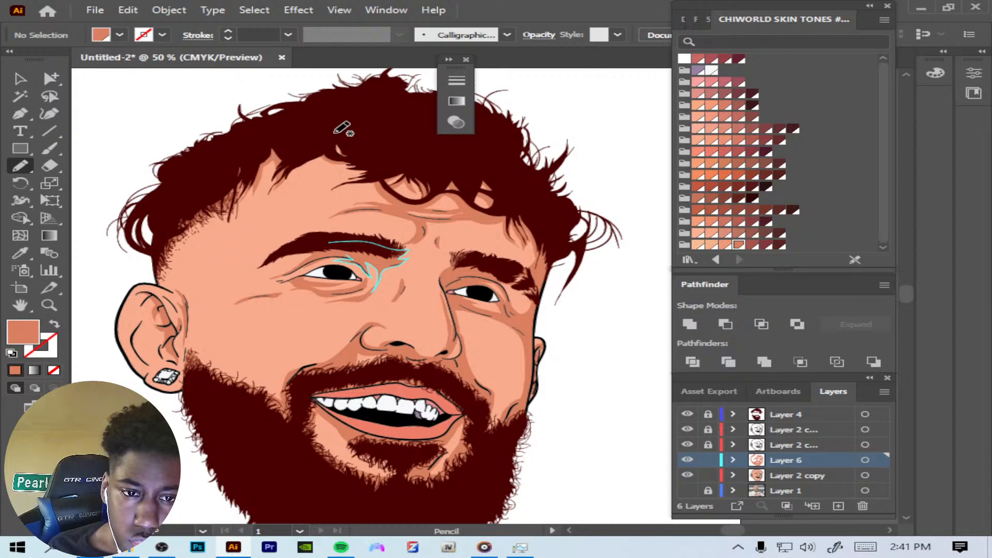
pyautogui.moveTo(330, 139)
pyautogui.mouseDown()
pyautogui.moveTo(354, 144)
pyautogui.moveTo(335, 165)
pyautogui.moveTo(363, 162)
pyautogui.moveTo(315, 146)
pyautogui.moveTo(329, 169)
pyautogui.moveTo(349, 170)
pyautogui.moveTo(335, 174)
pyautogui.moveTo(360, 174)
pyautogui.moveTo(342, 181)
pyautogui.moveTo(364, 179)
pyautogui.moveTo(385, 152)
pyautogui.moveTo(361, 131)
pyautogui.moveTo(355, 162)
pyautogui.mouseUp()
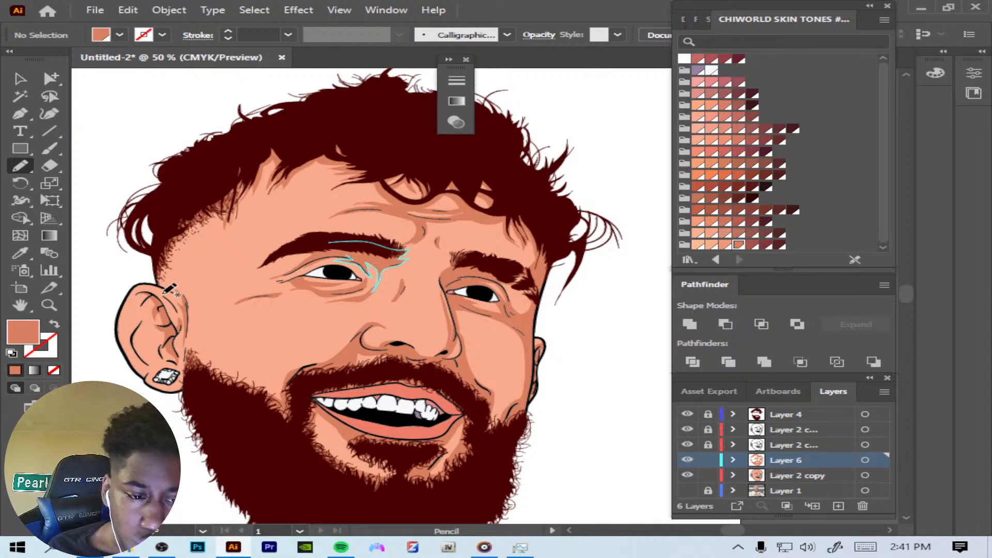
# Step: Draw terracotta Pencil shadows where the left-hand ear meets the sideburn, along the ear's outer rim and in its inner hollow
pyautogui.moveTo(161, 294)
pyautogui.mouseDown()
pyautogui.moveTo(180, 316)
pyautogui.moveTo(160, 287)
pyautogui.mouseUp()
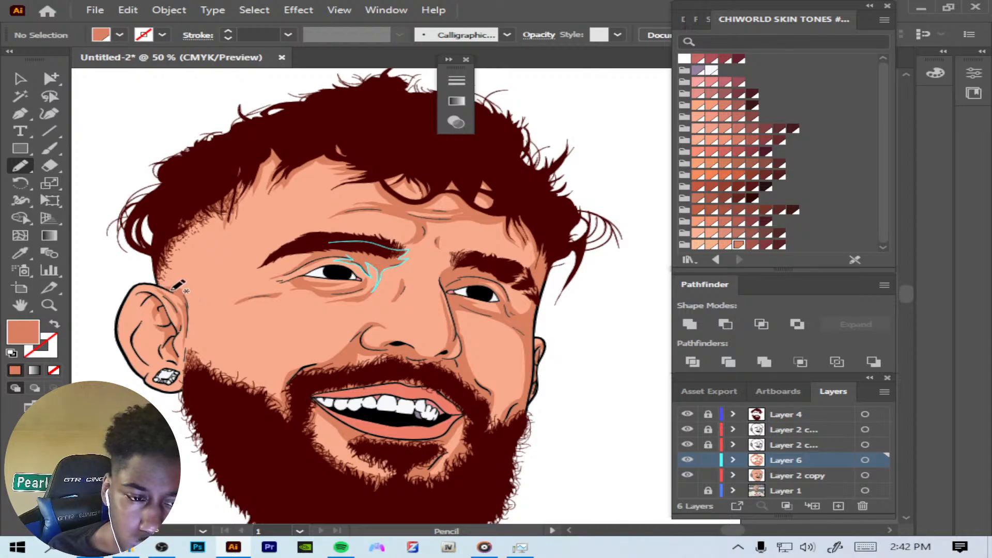
pyautogui.moveTo(161, 260)
pyautogui.mouseDown()
pyautogui.moveTo(158, 285)
pyautogui.moveTo(194, 310)
pyautogui.mouseUp()
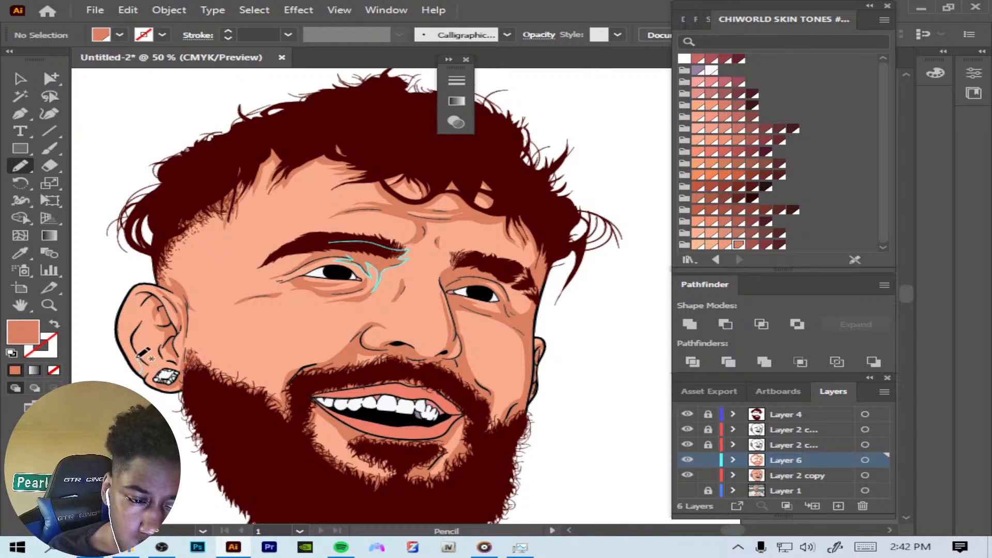
pyautogui.moveTo(129, 336); pyautogui.dragTo(148, 377)
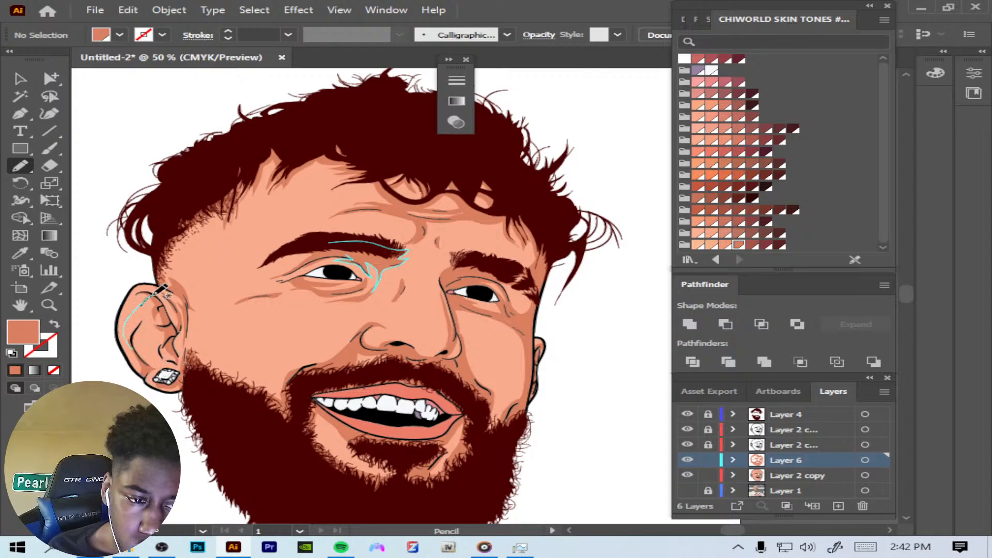
pyautogui.moveTo(146, 321)
pyautogui.mouseDown()
pyautogui.moveTo(138, 341)
pyautogui.moveTo(152, 363)
pyautogui.mouseUp()
pyautogui.moveTo(145, 321)
pyautogui.mouseDown()
pyautogui.moveTo(154, 295)
pyautogui.moveTo(130, 307)
pyautogui.moveTo(122, 330)
pyautogui.moveTo(157, 293)
pyautogui.mouseUp()
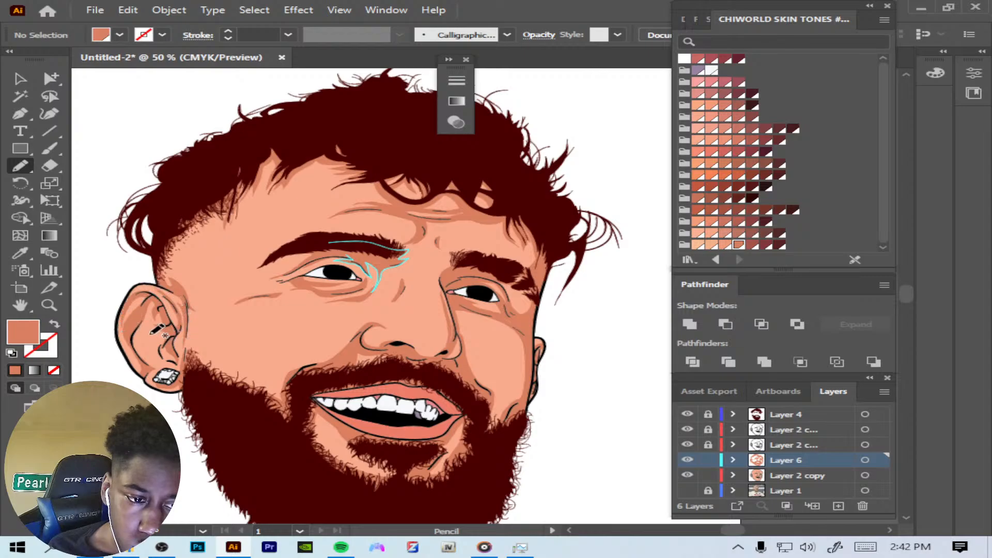
pyautogui.moveTo(152, 327); pyautogui.dragTo(151, 357)
pyautogui.moveTo(160, 347)
pyautogui.mouseDown()
pyautogui.moveTo(162, 306)
pyautogui.moveTo(154, 311)
pyautogui.mouseUp()
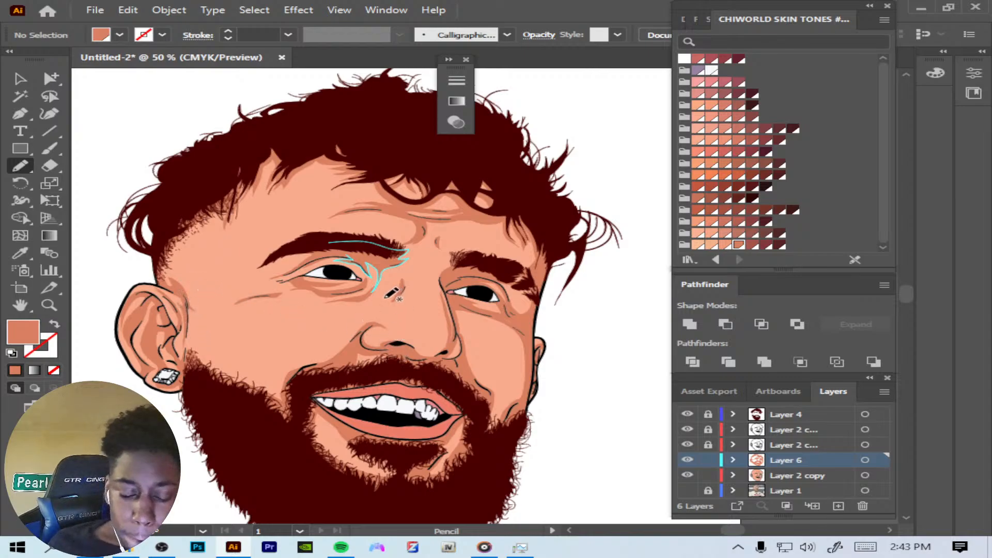
# Step: Add a new layer directly above Layer 2 copy and draw Pencil shading shapes on it across the forehead, around the wrinkles
pyautogui.click(827, 471)
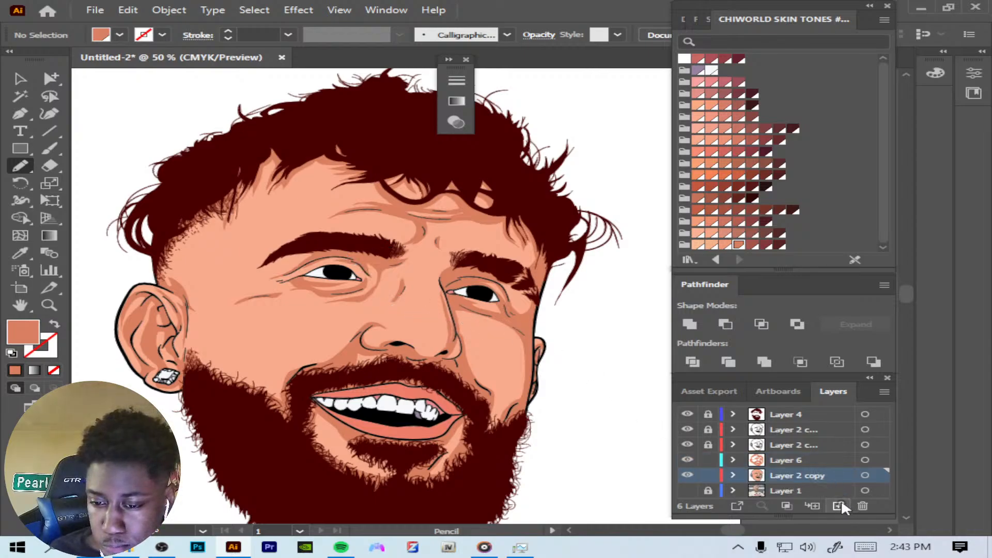
pyautogui.click(839, 505)
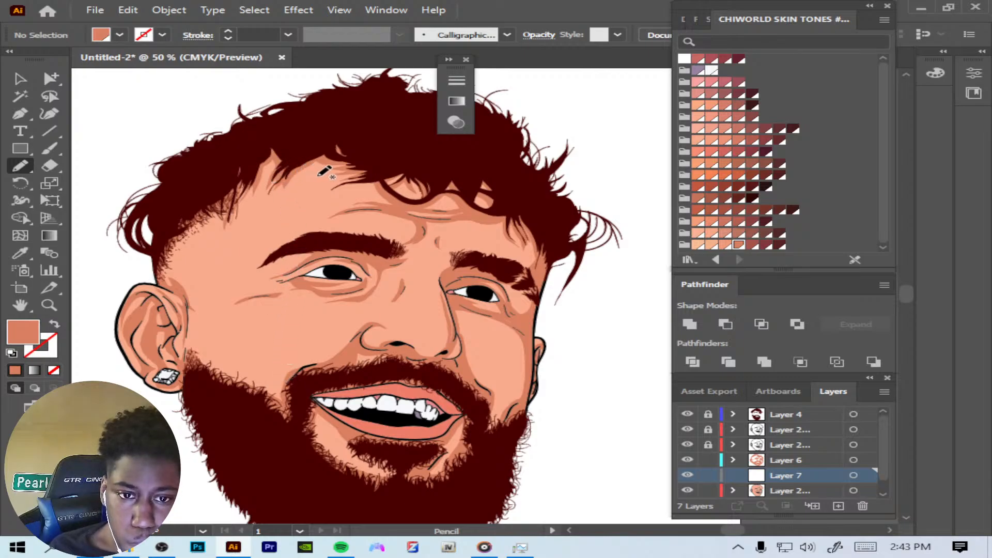
pyautogui.moveTo(329, 189)
pyautogui.mouseDown()
pyautogui.moveTo(319, 208)
pyautogui.moveTo(340, 193)
pyautogui.moveTo(373, 196)
pyautogui.moveTo(341, 202)
pyautogui.moveTo(362, 202)
pyautogui.moveTo(314, 228)
pyautogui.moveTo(355, 215)
pyautogui.moveTo(412, 219)
pyautogui.moveTo(395, 241)
pyautogui.mouseUp()
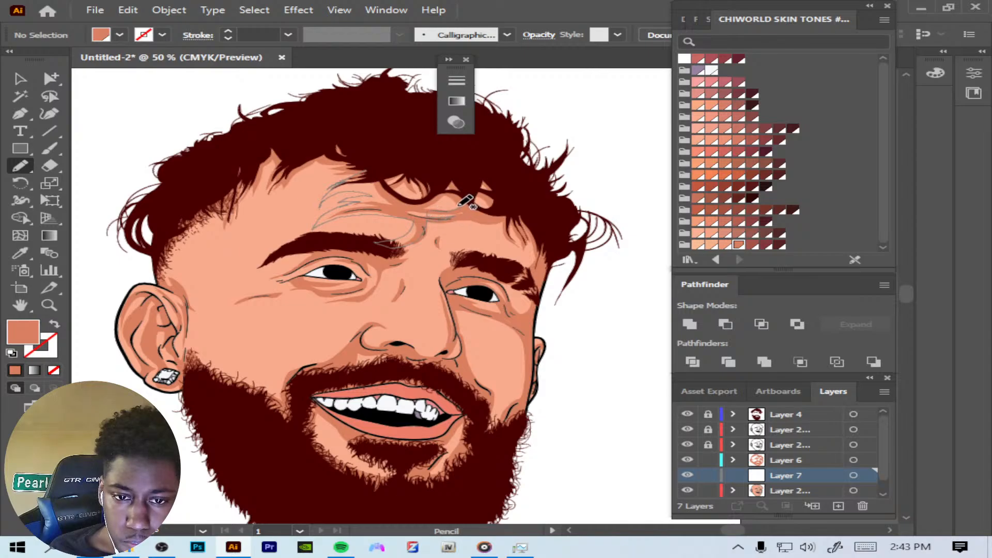
pyautogui.moveTo(459, 205); pyautogui.dragTo(414, 209)
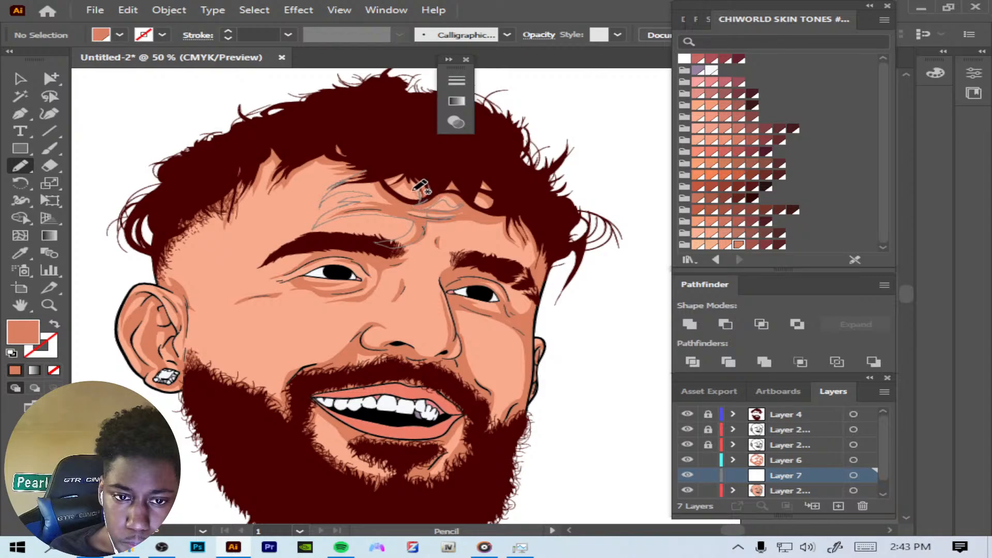
pyautogui.moveTo(393, 196)
pyautogui.mouseDown()
pyautogui.moveTo(414, 169)
pyautogui.moveTo(371, 174)
pyautogui.mouseUp()
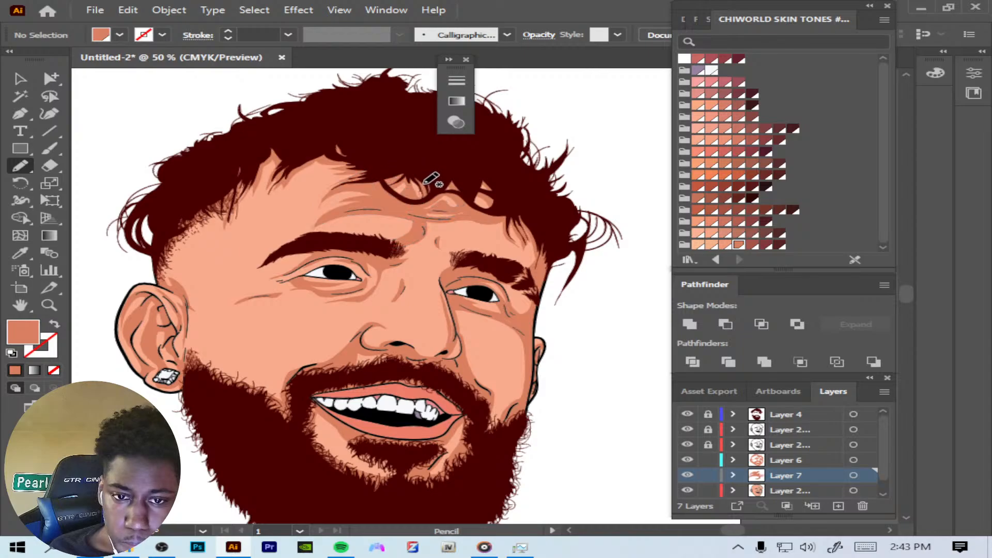
# Step: Recolor all the forehead shading on Layer 7 with a lighter salmon swatch from the skin tones library
pyautogui.click(853, 475)
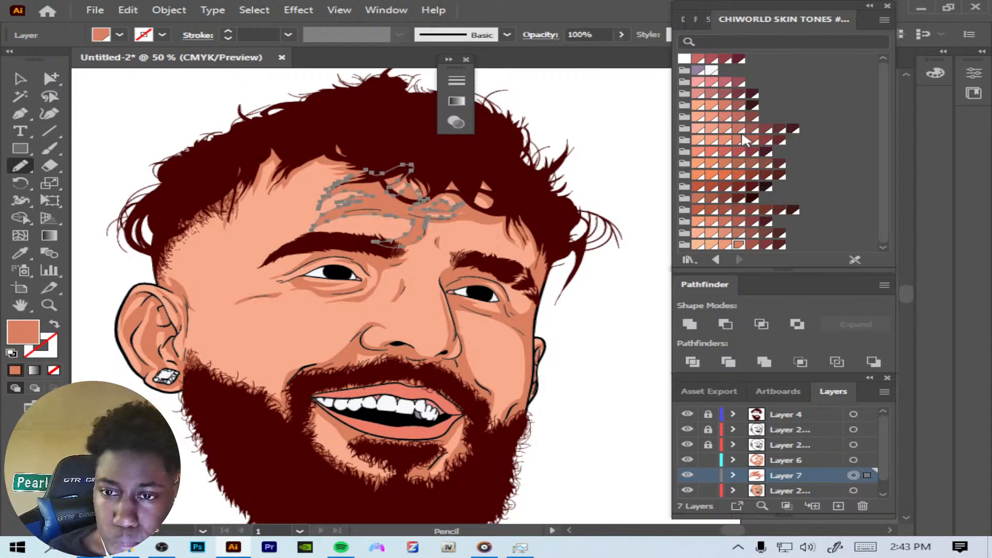
pyautogui.click(725, 140)
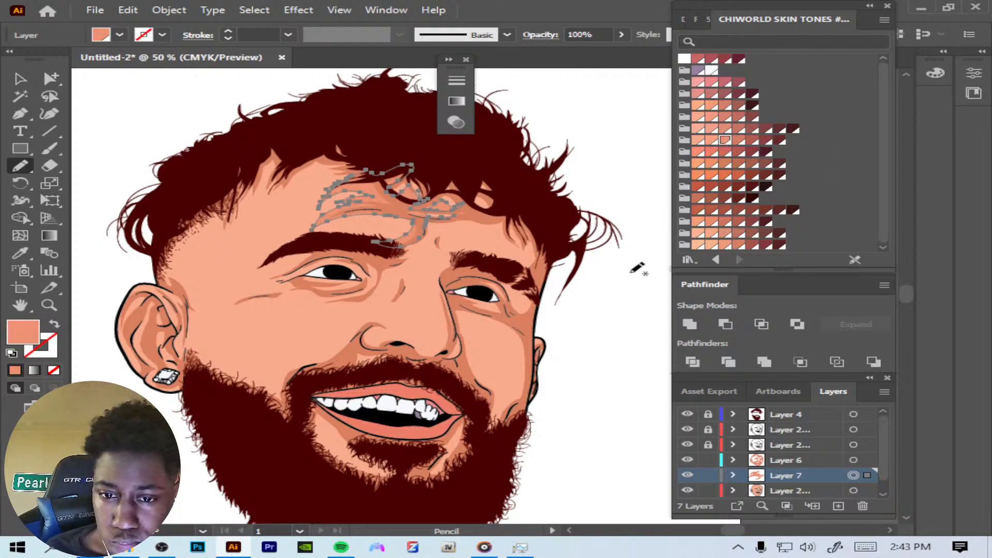
# Step: Deselect the forehead shading and draw salmon Pencil shading across the right-hand side of the forehead and down beside the right-hand eye
pyautogui.click(253, 10)
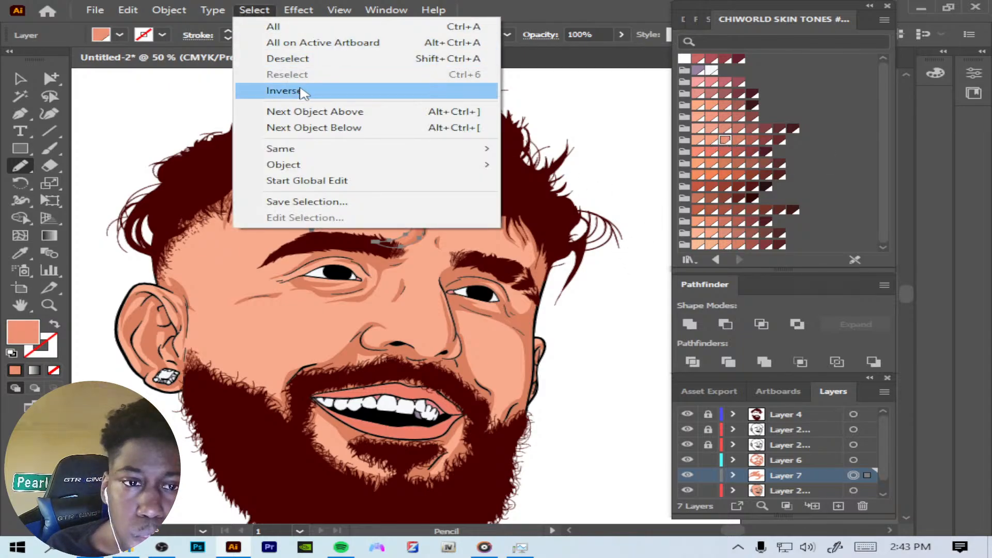
pyautogui.click(288, 59)
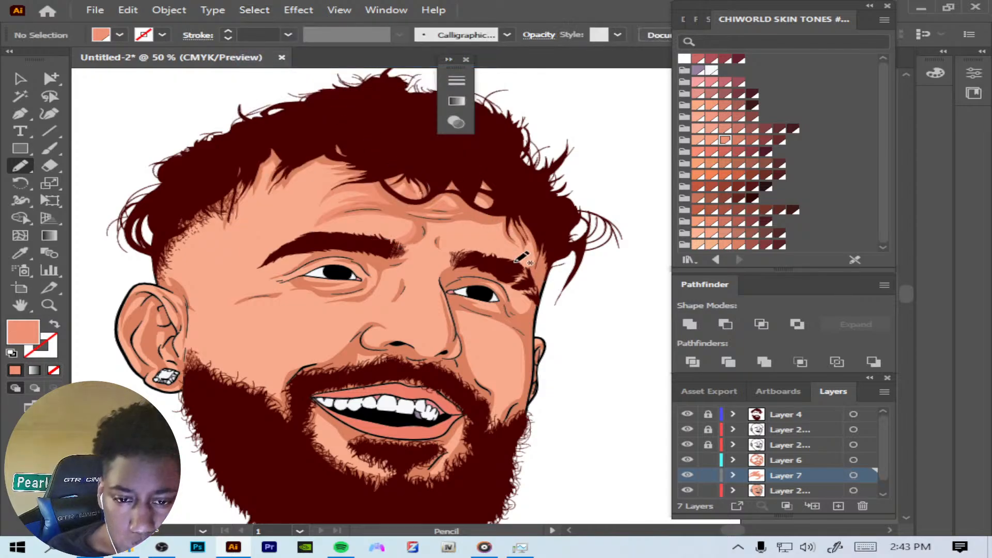
pyautogui.moveTo(439, 221)
pyautogui.mouseDown()
pyautogui.moveTo(483, 232)
pyautogui.moveTo(512, 222)
pyautogui.moveTo(459, 216)
pyautogui.moveTo(505, 216)
pyautogui.moveTo(497, 235)
pyautogui.moveTo(514, 250)
pyautogui.moveTo(525, 208)
pyautogui.moveTo(518, 234)
pyautogui.moveTo(506, 220)
pyautogui.moveTo(517, 237)
pyautogui.moveTo(514, 209)
pyautogui.mouseUp()
pyautogui.moveTo(527, 250)
pyautogui.mouseDown()
pyautogui.moveTo(522, 276)
pyautogui.moveTo(540, 244)
pyautogui.moveTo(526, 256)
pyautogui.moveTo(531, 289)
pyautogui.moveTo(524, 272)
pyautogui.moveTo(519, 287)
pyautogui.moveTo(535, 279)
pyautogui.moveTo(524, 297)
pyautogui.moveTo(505, 284)
pyautogui.moveTo(525, 308)
pyautogui.mouseUp()
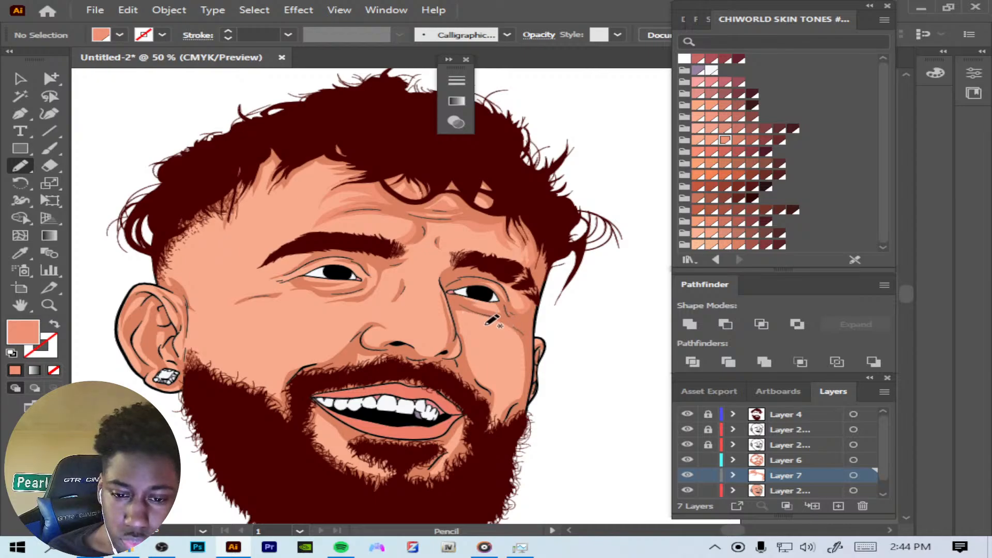
# Step: Draw salmon Pencil shading along the outer edge of the right-hand cheek and down its inner side beside the nose
pyautogui.moveTo(486, 325)
pyautogui.mouseDown()
pyautogui.moveTo(508, 346)
pyautogui.moveTo(510, 336)
pyautogui.moveTo(518, 357)
pyautogui.moveTo(497, 433)
pyautogui.moveTo(523, 412)
pyautogui.moveTo(528, 340)
pyautogui.moveTo(519, 327)
pyautogui.moveTo(455, 320)
pyautogui.mouseUp()
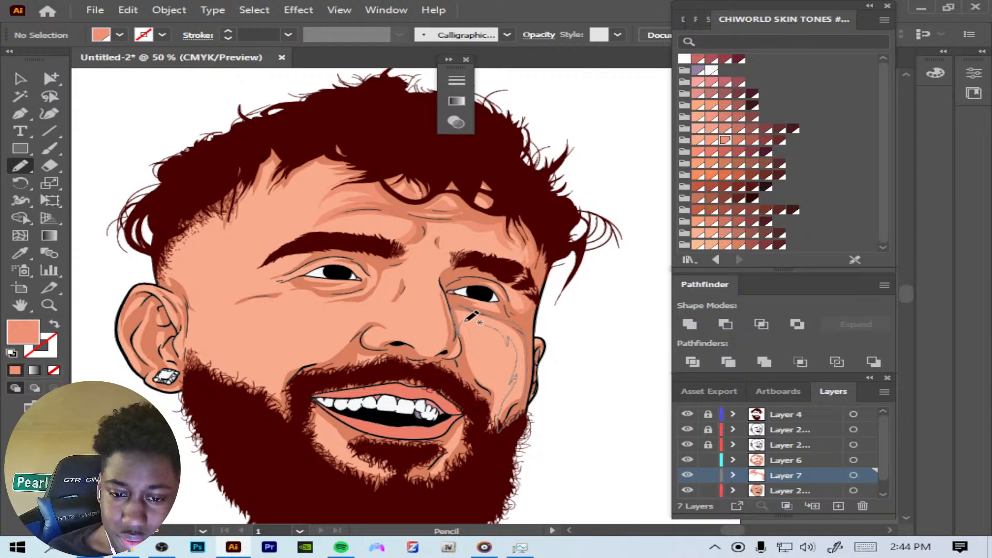
pyautogui.moveTo(492, 329); pyautogui.dragTo(495, 329)
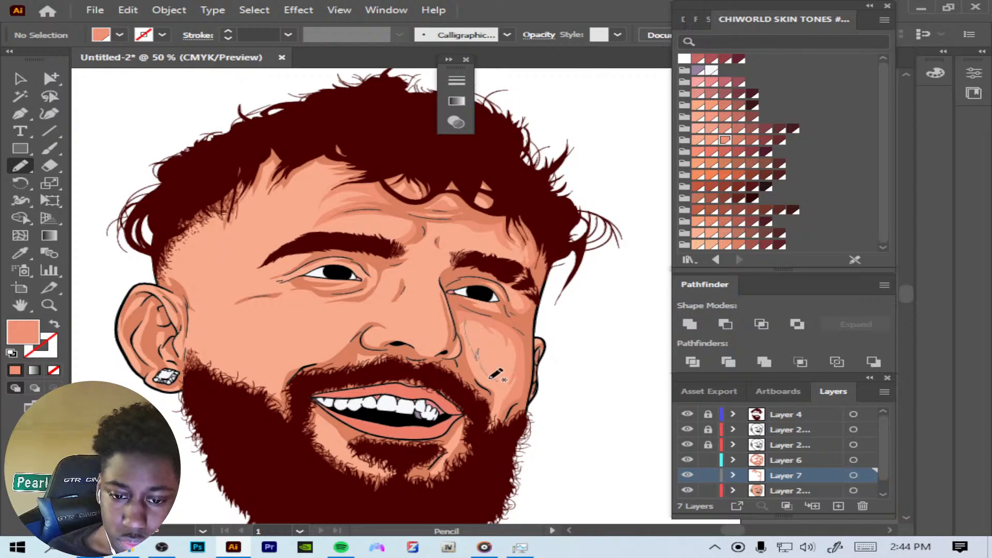
pyautogui.moveTo(499, 395)
pyautogui.mouseDown()
pyautogui.moveTo(509, 429)
pyautogui.moveTo(490, 436)
pyautogui.moveTo(467, 376)
pyautogui.mouseUp()
pyautogui.moveTo(458, 333); pyautogui.dragTo(459, 332)
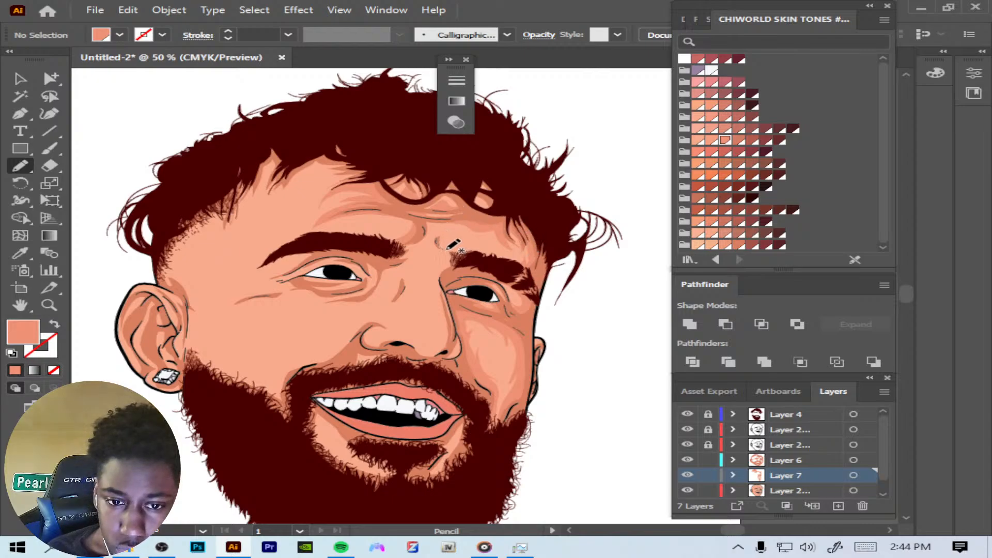
# Step: Draw salmon Pencil shading at the brow crease, around the nose bridge, nostrils and nose side, and beneath the lower lip
pyautogui.moveTo(445, 230); pyautogui.dragTo(445, 229)
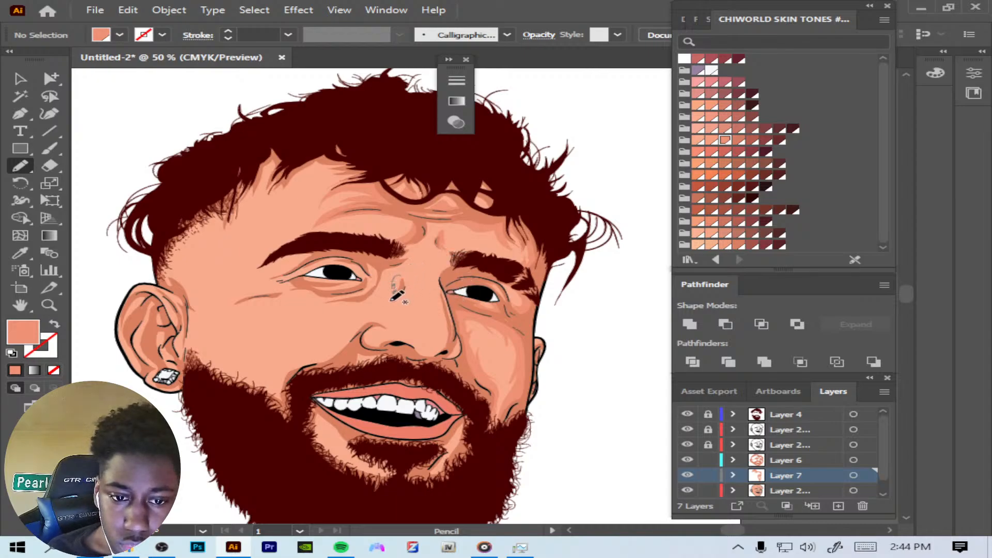
pyautogui.moveTo(398, 299); pyautogui.dragTo(400, 297)
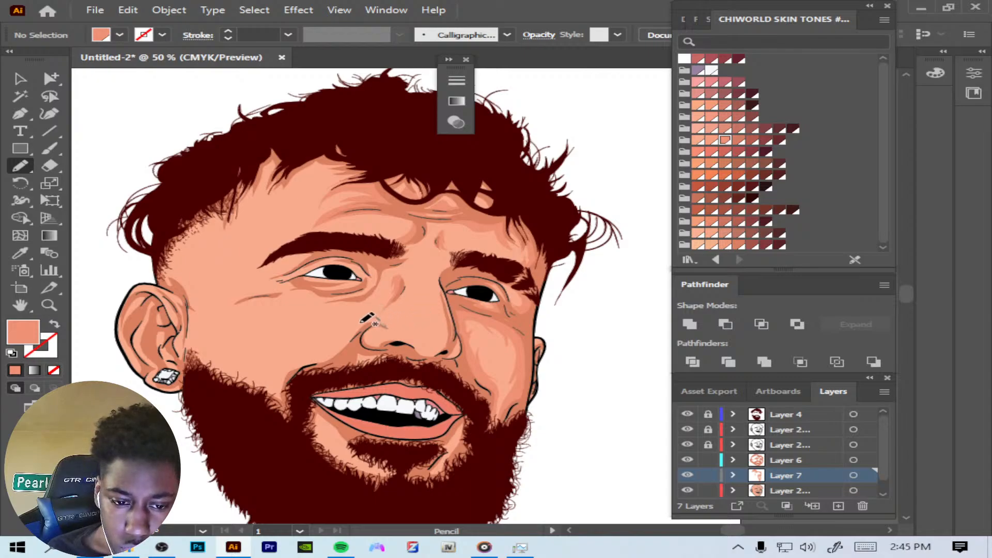
pyautogui.moveTo(363, 321)
pyautogui.mouseDown()
pyautogui.moveTo(315, 366)
pyautogui.moveTo(342, 364)
pyautogui.mouseUp()
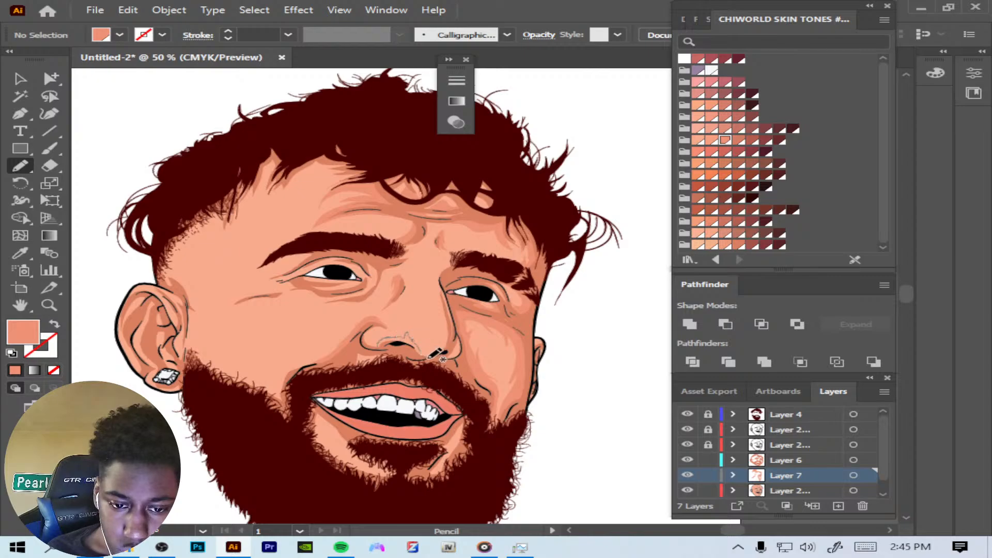
pyautogui.moveTo(428, 358)
pyautogui.mouseDown()
pyautogui.moveTo(378, 346)
pyautogui.moveTo(460, 343)
pyautogui.moveTo(444, 355)
pyautogui.mouseUp()
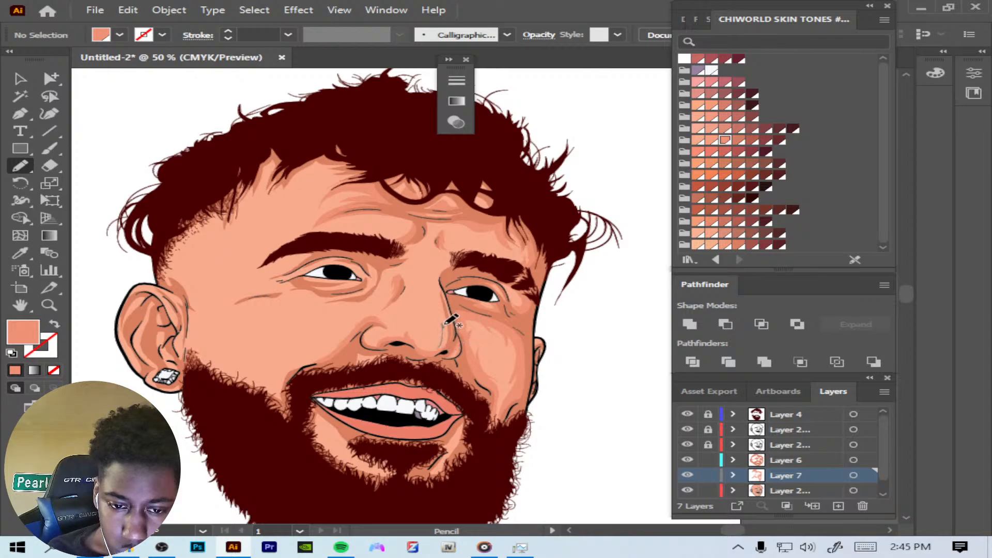
pyautogui.moveTo(447, 285); pyautogui.dragTo(454, 349)
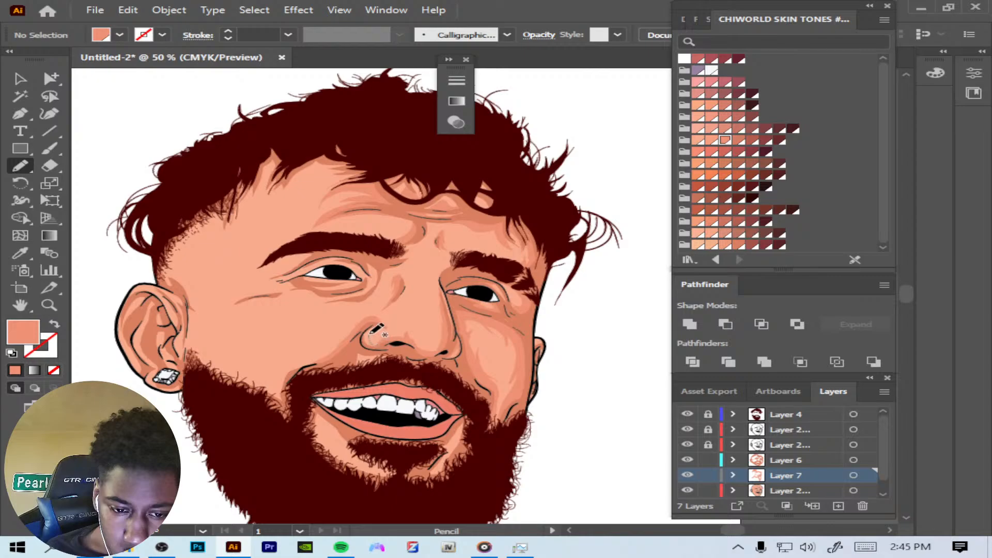
pyautogui.moveTo(380, 324); pyautogui.dragTo(381, 322)
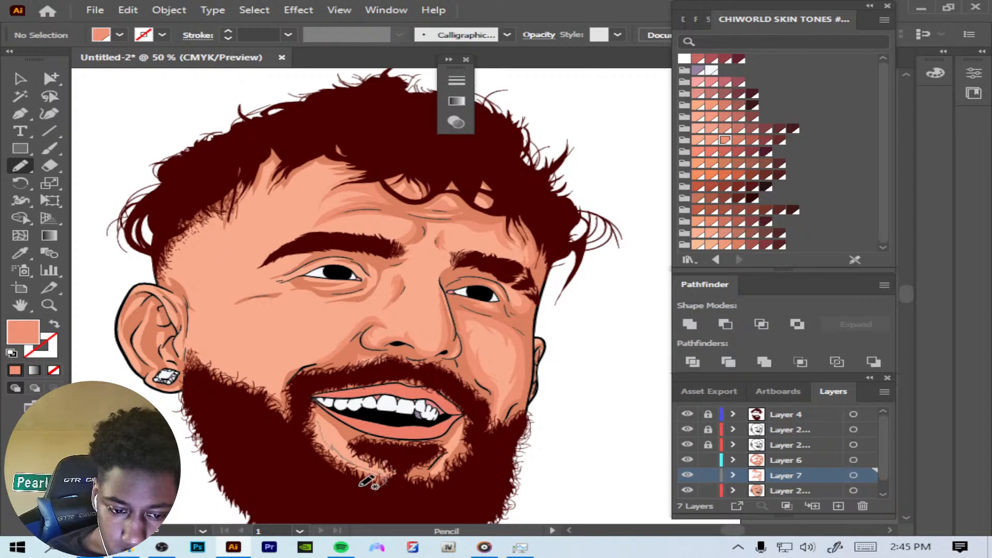
pyautogui.moveTo(325, 426)
pyautogui.mouseDown()
pyautogui.moveTo(385, 458)
pyautogui.moveTo(390, 443)
pyautogui.moveTo(440, 457)
pyautogui.mouseUp()
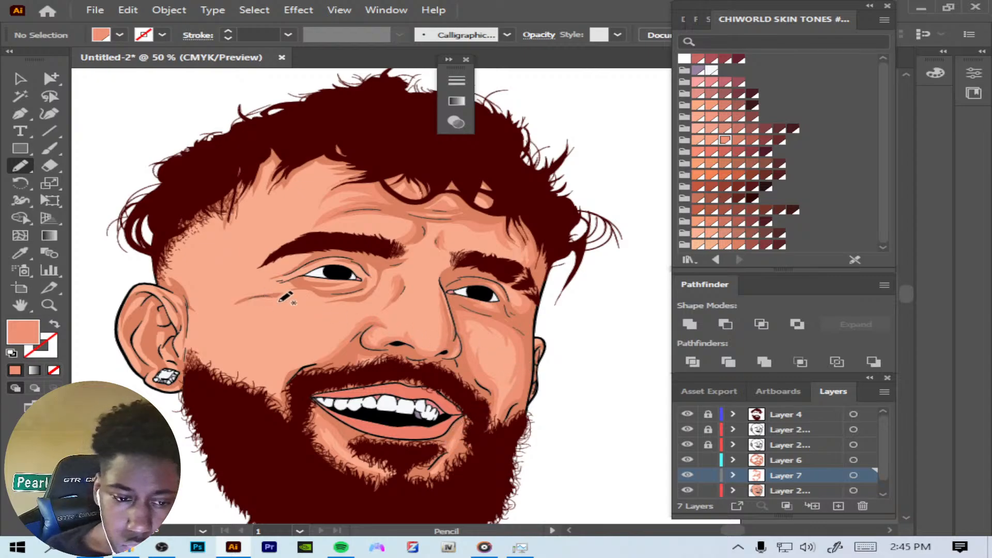
# Step: Draw salmon Pencil shading around the left-hand eye, covering the under-eye wrinkles, inner corner, crow's feet and upper eyelid
pyautogui.moveTo(305, 296)
pyautogui.mouseDown()
pyautogui.moveTo(248, 303)
pyautogui.moveTo(220, 321)
pyautogui.moveTo(232, 305)
pyautogui.moveTo(285, 296)
pyautogui.mouseUp()
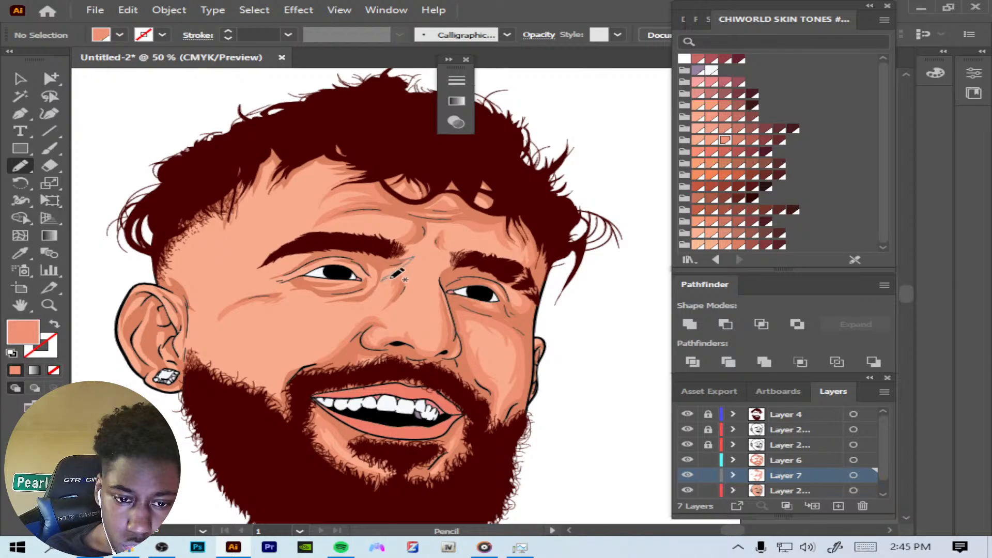
pyautogui.moveTo(391, 279)
pyautogui.mouseDown()
pyautogui.moveTo(374, 307)
pyautogui.moveTo(302, 315)
pyautogui.moveTo(410, 257)
pyautogui.mouseUp()
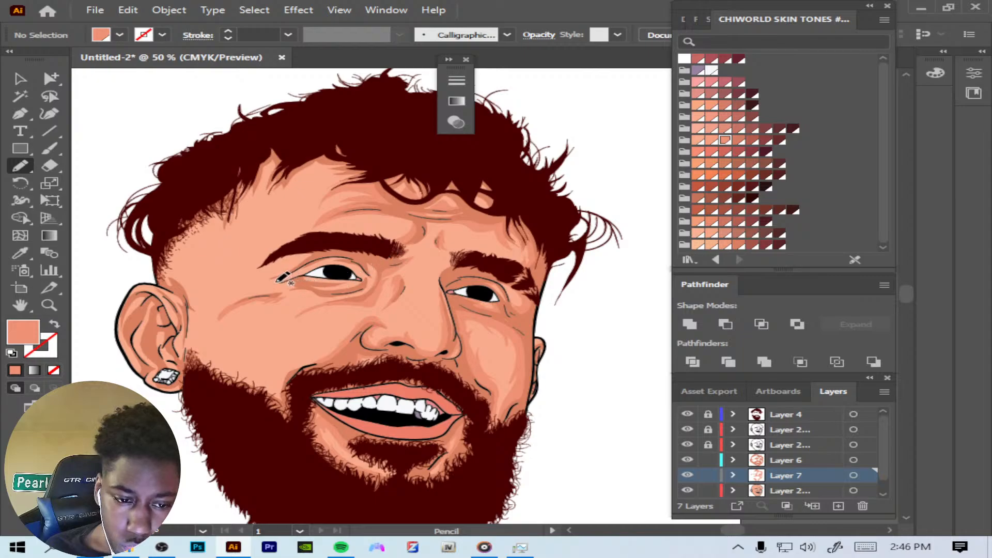
pyautogui.moveTo(252, 304)
pyautogui.mouseDown()
pyautogui.moveTo(364, 289)
pyautogui.moveTo(380, 274)
pyautogui.moveTo(337, 291)
pyautogui.moveTo(316, 282)
pyautogui.mouseUp()
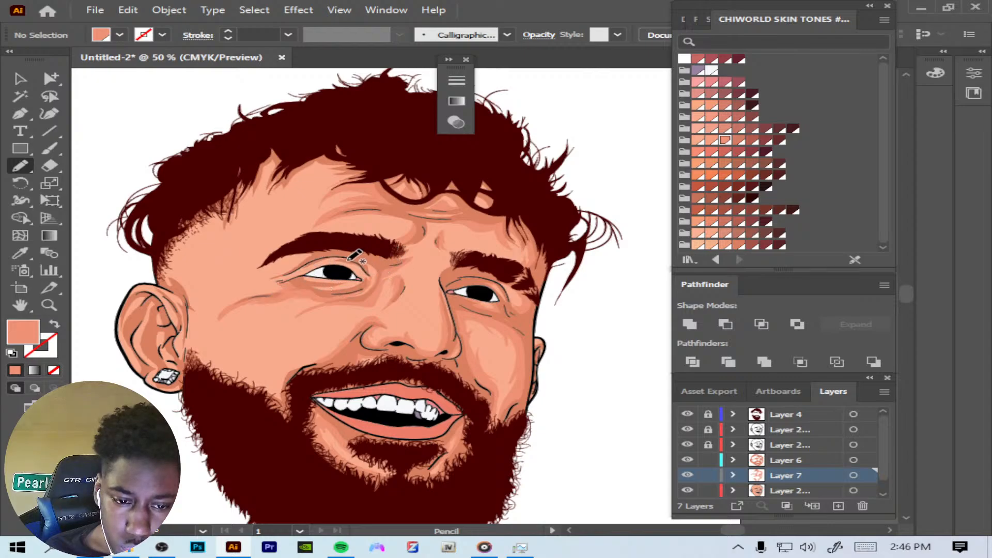
pyautogui.moveTo(304, 249); pyautogui.dragTo(257, 285)
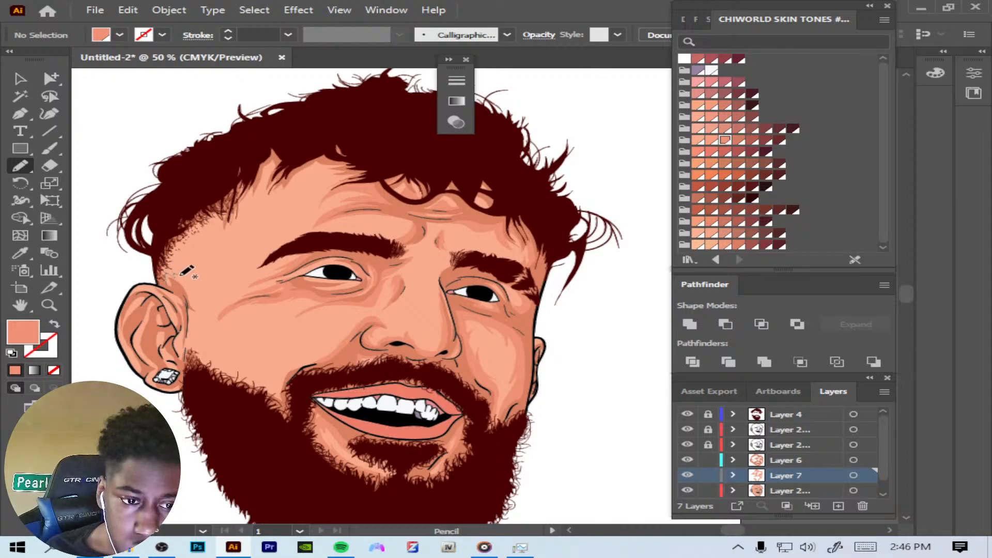
# Step: Draw jagged salmon Pencil shading from beside the left-hand ear up the temple and beneath the hairline to the forehead
pyautogui.moveTo(206, 313)
pyautogui.mouseDown()
pyautogui.moveTo(243, 301)
pyautogui.moveTo(210, 332)
pyautogui.moveTo(205, 351)
pyautogui.moveTo(219, 341)
pyautogui.moveTo(222, 402)
pyautogui.moveTo(191, 391)
pyautogui.moveTo(178, 279)
pyautogui.mouseUp()
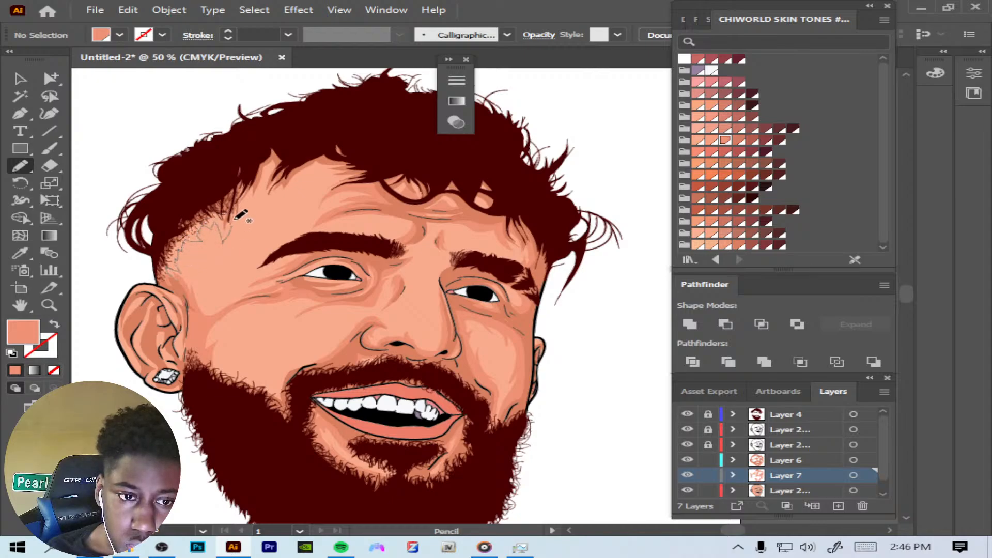
pyautogui.moveTo(241, 216)
pyautogui.mouseDown()
pyautogui.moveTo(201, 189)
pyautogui.moveTo(173, 243)
pyautogui.moveTo(189, 276)
pyautogui.mouseUp()
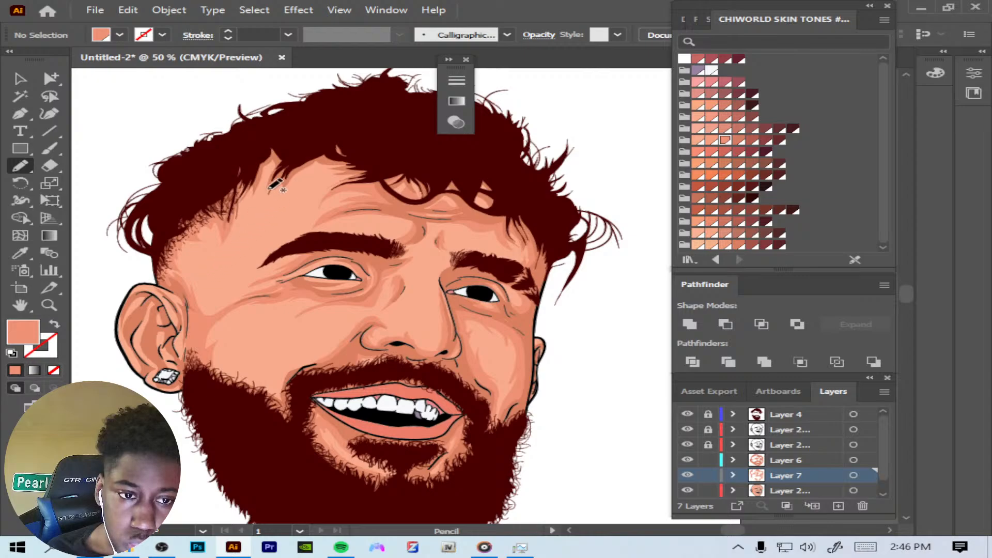
pyautogui.moveTo(250, 209)
pyautogui.mouseDown()
pyautogui.moveTo(272, 162)
pyautogui.moveTo(253, 167)
pyautogui.moveTo(270, 217)
pyautogui.mouseUp()
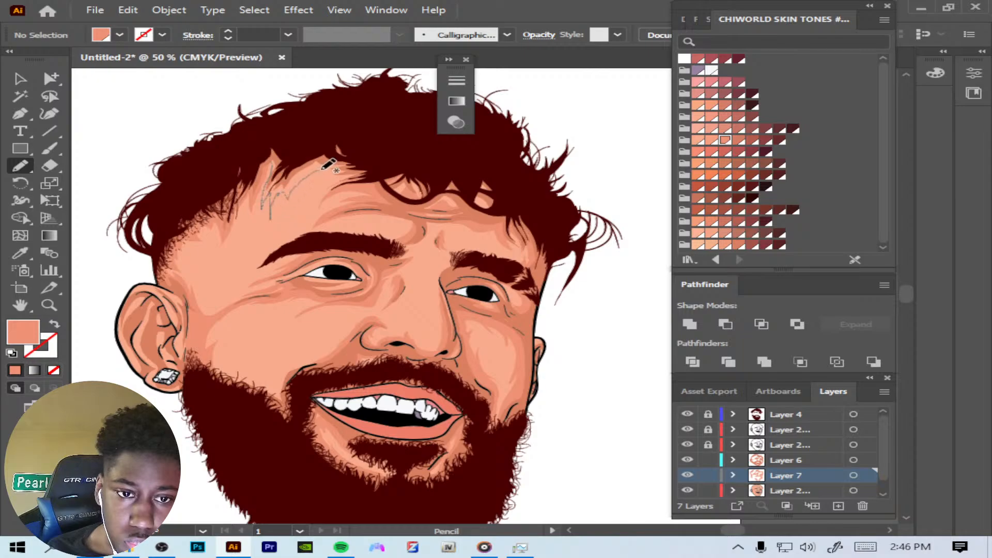
pyautogui.moveTo(322, 169); pyautogui.dragTo(329, 179)
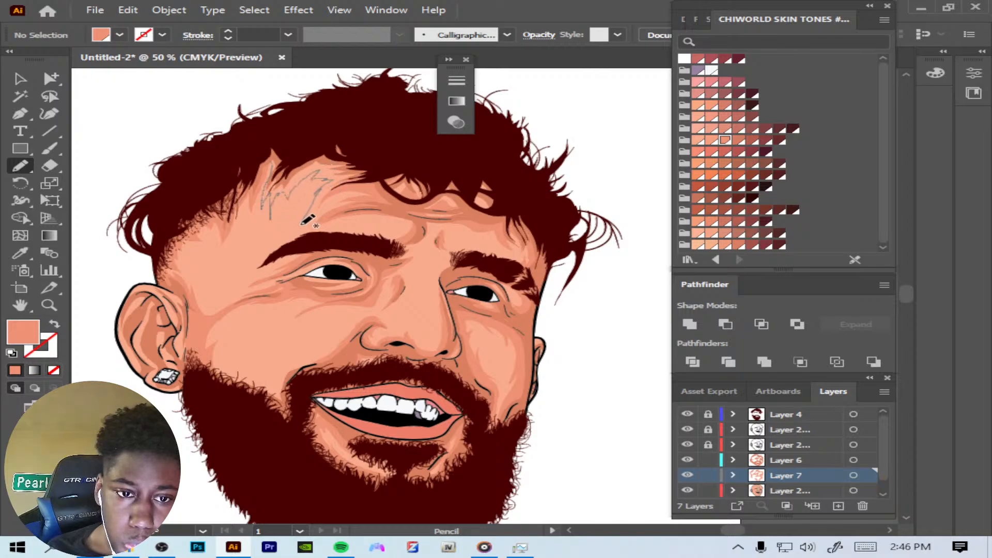
pyautogui.moveTo(302, 224)
pyautogui.mouseDown()
pyautogui.moveTo(338, 198)
pyautogui.moveTo(300, 244)
pyautogui.moveTo(367, 213)
pyautogui.moveTo(403, 214)
pyautogui.moveTo(364, 202)
pyautogui.moveTo(376, 196)
pyautogui.moveTo(359, 182)
pyautogui.moveTo(377, 172)
pyautogui.moveTo(379, 153)
pyautogui.moveTo(366, 136)
pyautogui.moveTo(366, 155)
pyautogui.moveTo(339, 156)
pyautogui.moveTo(322, 141)
pyautogui.moveTo(295, 136)
pyautogui.mouseUp()
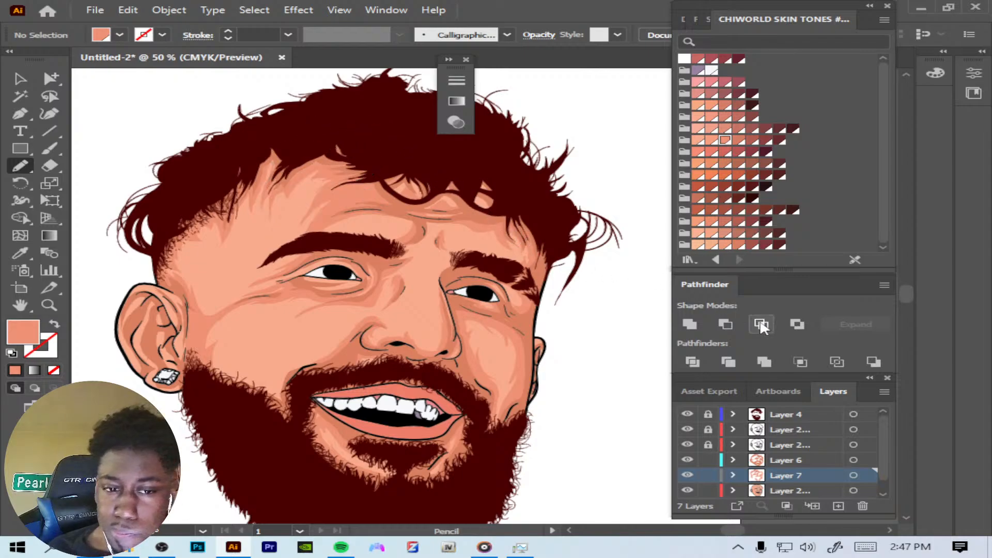
# Step: Draw jagged salmon Pencil shading along the upper edge of the beard on the left-hand cheek
pyautogui.moveTo(910, 289); pyautogui.dragTo(907, 296)
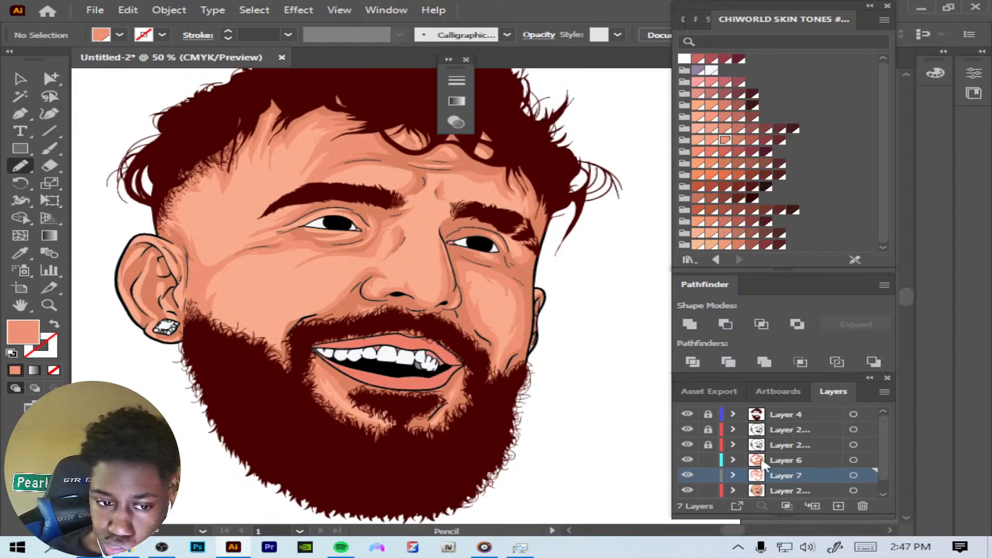
pyautogui.moveTo(310, 313)
pyautogui.mouseDown()
pyautogui.moveTo(284, 323)
pyautogui.moveTo(268, 361)
pyautogui.moveTo(356, 304)
pyautogui.mouseUp()
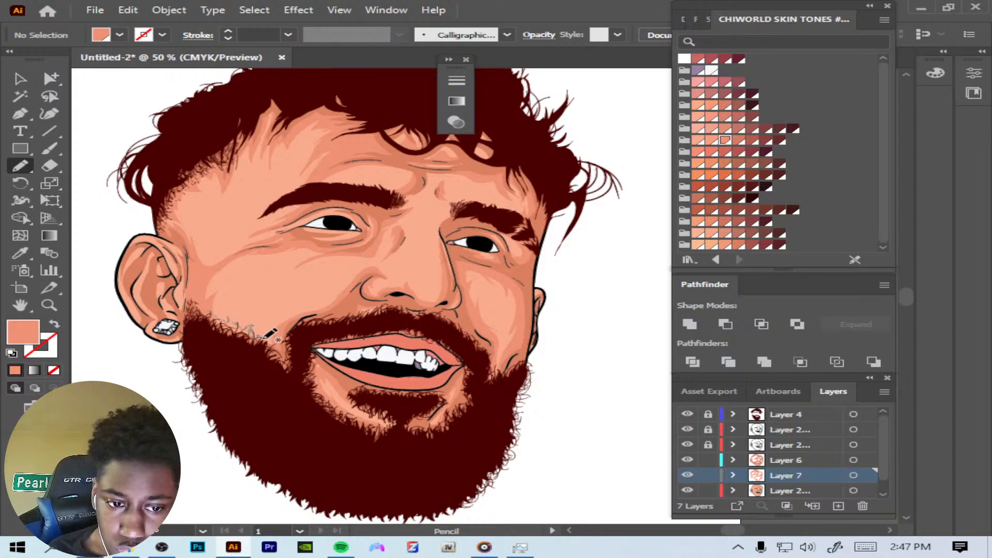
pyautogui.moveTo(270, 335); pyautogui.dragTo(286, 342)
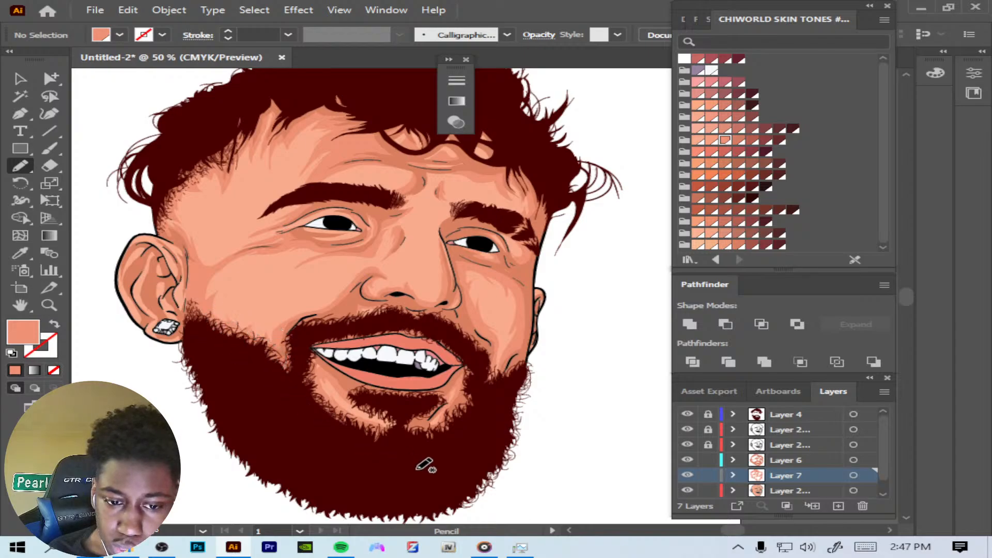
# Step: On a new layer directly above Layer 7, draw Pencil shapes in the sampled base skin color above and between the eyebrows
pyautogui.click(838, 506)
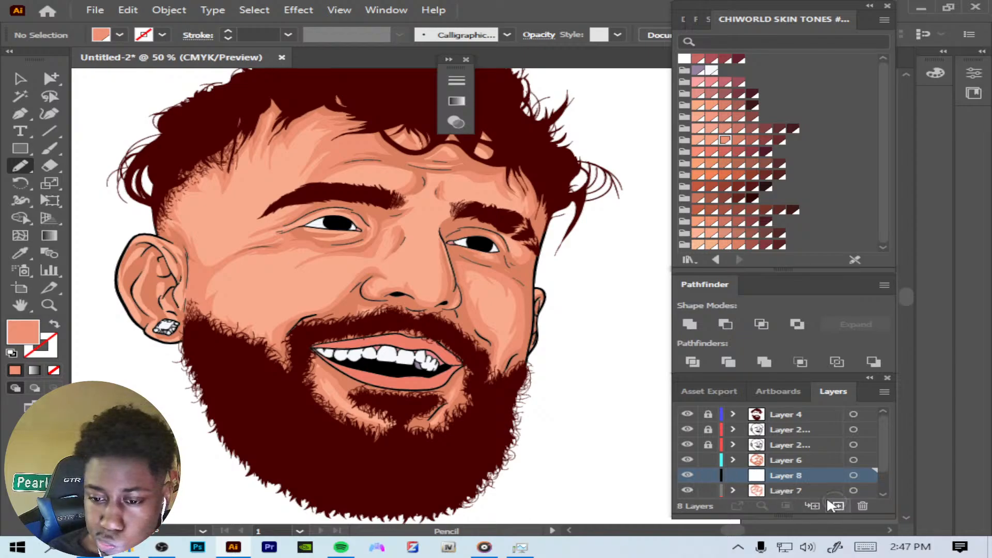
pyautogui.click(22, 255)
pyautogui.click(214, 218)
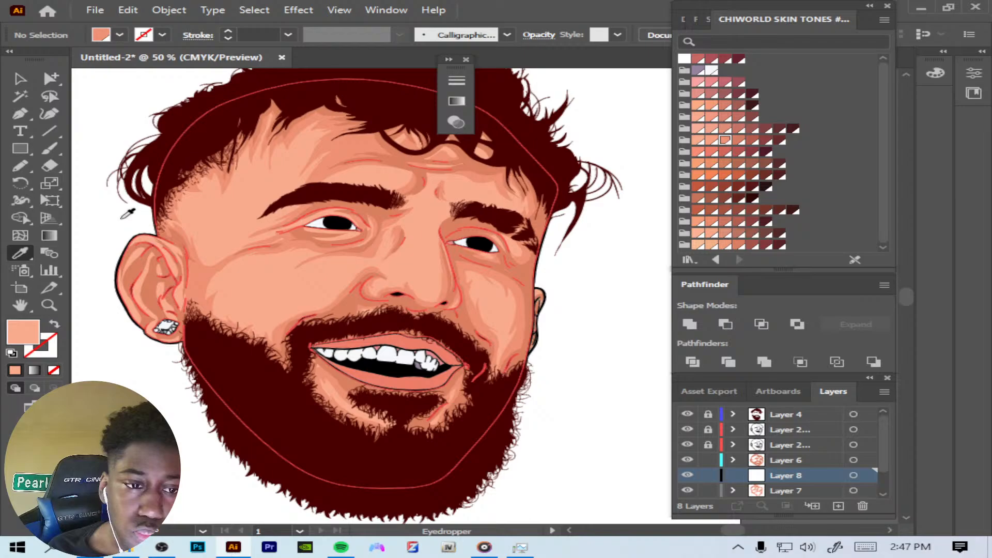
pyautogui.click(21, 166)
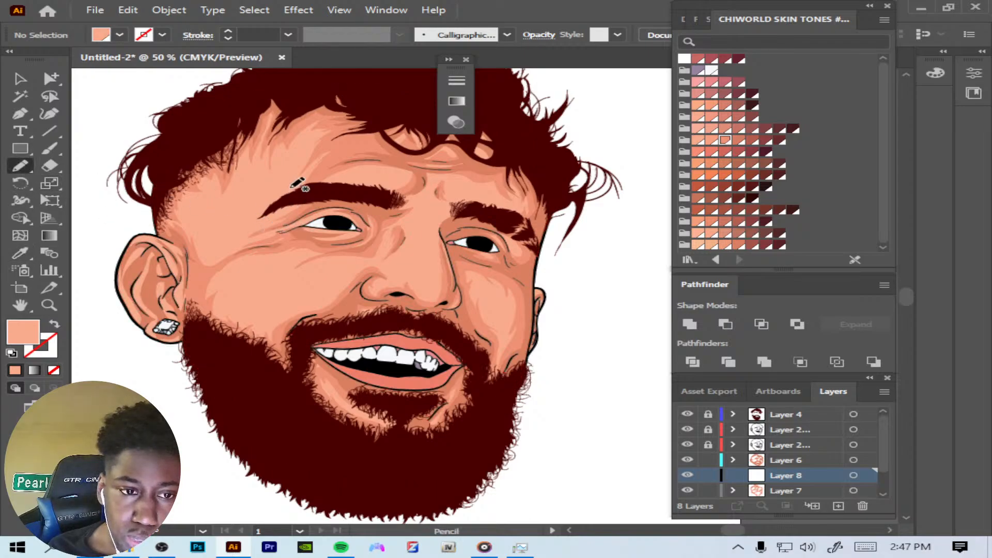
pyautogui.moveTo(391, 189)
pyautogui.mouseDown()
pyautogui.moveTo(404, 181)
pyautogui.moveTo(398, 167)
pyautogui.moveTo(338, 188)
pyautogui.moveTo(392, 192)
pyautogui.mouseUp()
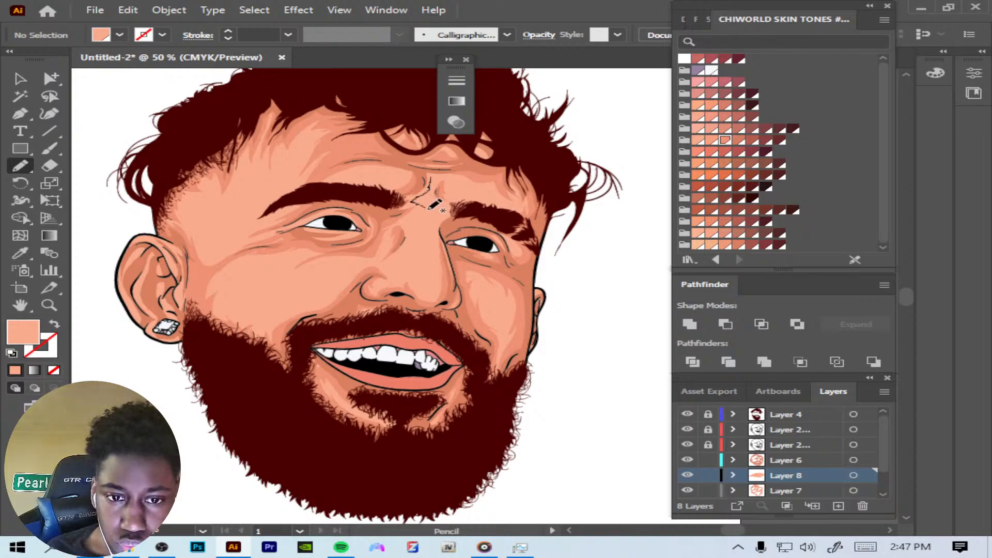
pyautogui.moveTo(440, 211)
pyautogui.mouseDown()
pyautogui.moveTo(452, 205)
pyautogui.moveTo(439, 199)
pyautogui.moveTo(437, 174)
pyautogui.mouseUp()
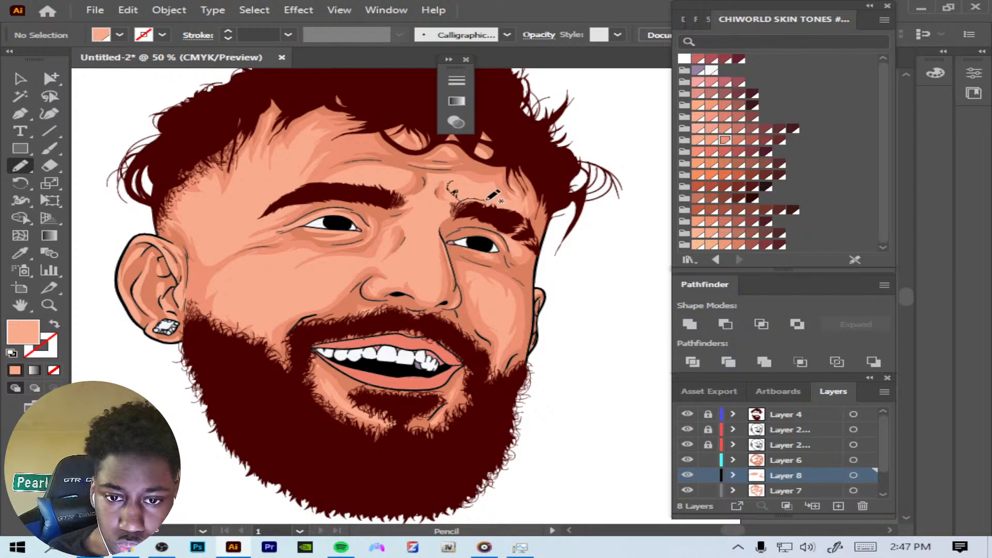
pyautogui.moveTo(498, 204)
pyautogui.mouseDown()
pyautogui.moveTo(518, 212)
pyautogui.moveTo(516, 197)
pyautogui.moveTo(515, 205)
pyautogui.moveTo(456, 165)
pyautogui.mouseUp()
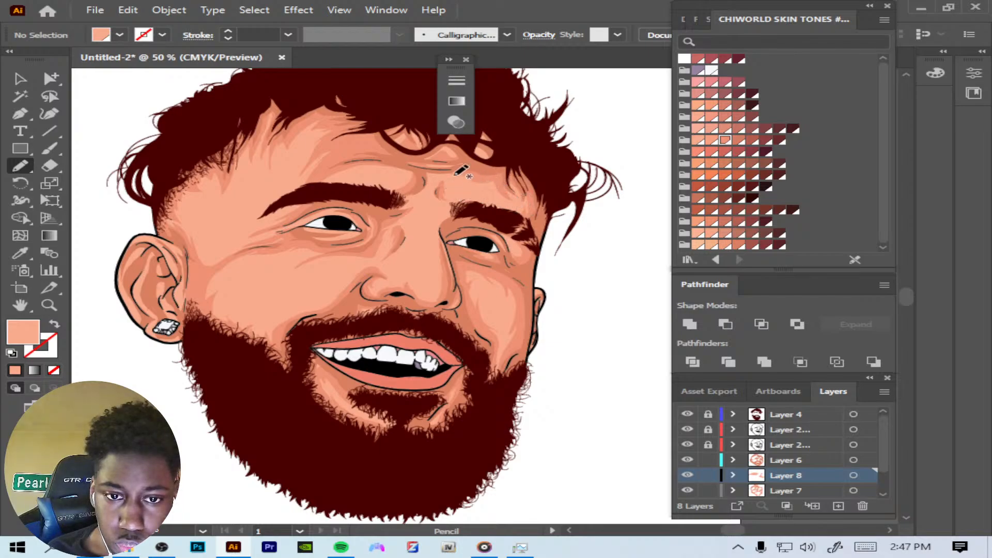
# Step: Recolor all Layer 8 shapes with the light peach first swatch of the last visible skin-tone group and deselect them
pyautogui.click(853, 475)
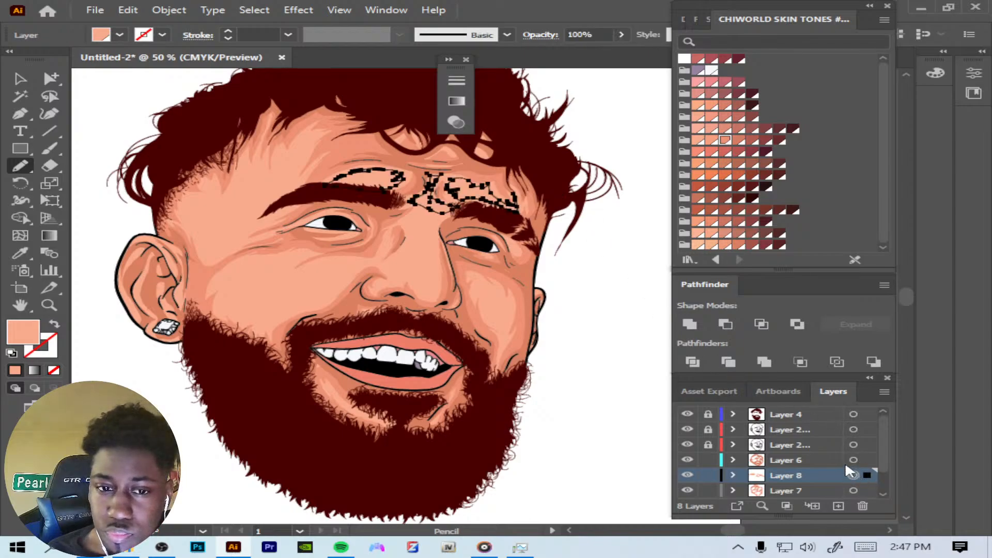
pyautogui.click(133, 12)
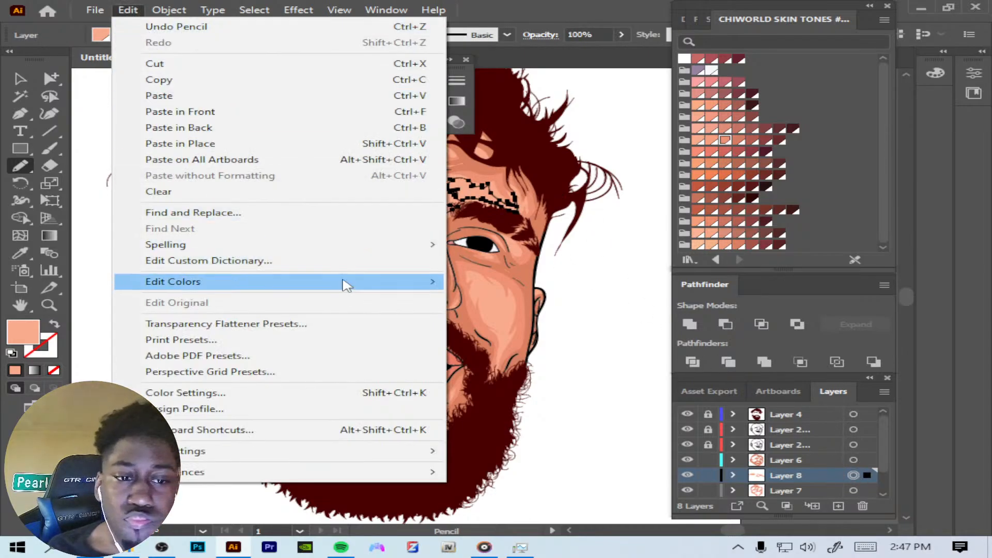
pyautogui.moveTo(405, 281)
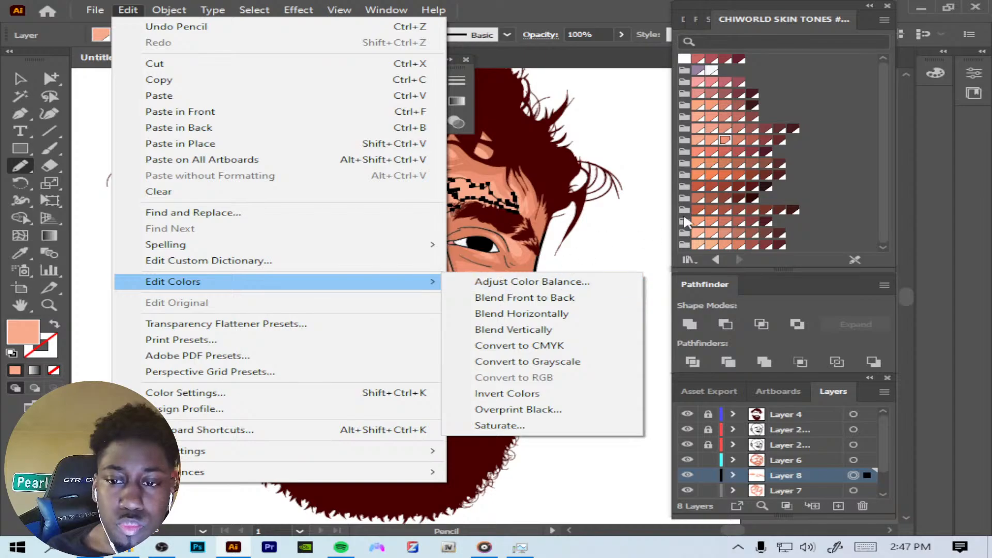
pyautogui.click(853, 174)
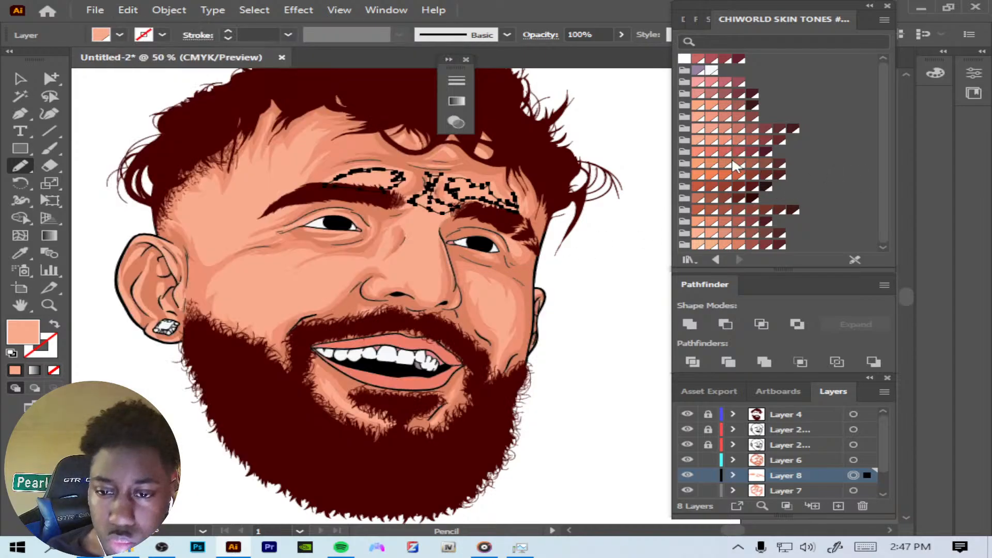
pyautogui.click(712, 142)
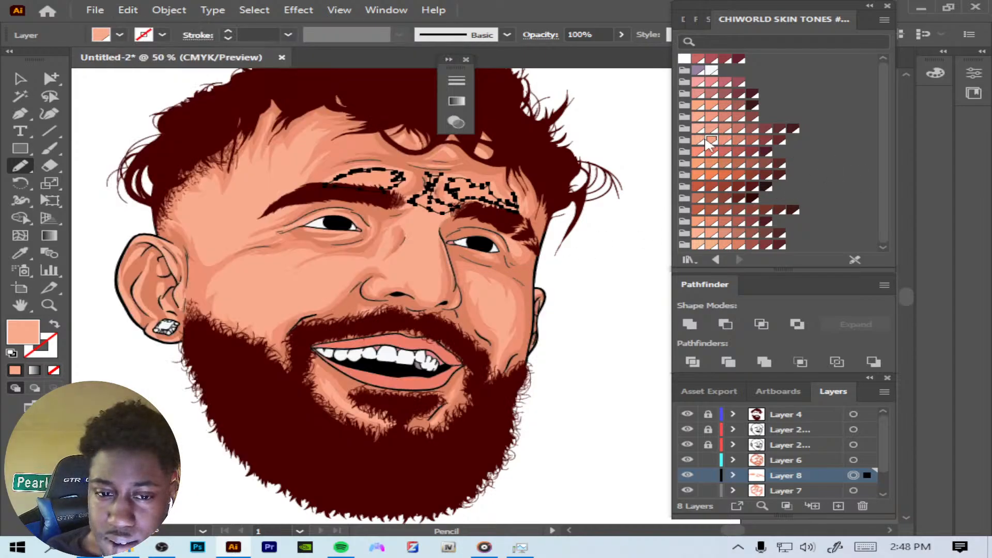
pyautogui.click(700, 141)
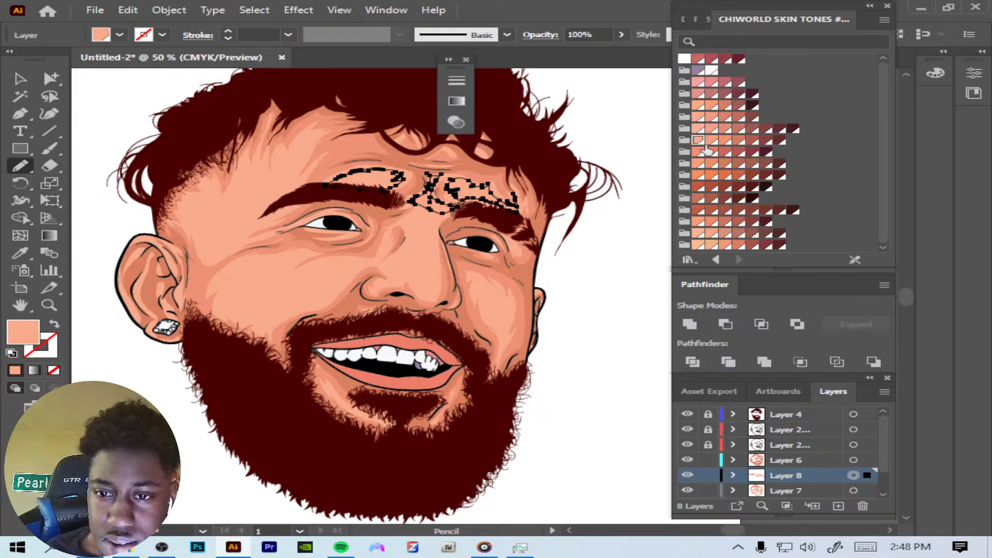
pyautogui.click(711, 233)
pyautogui.click(699, 233)
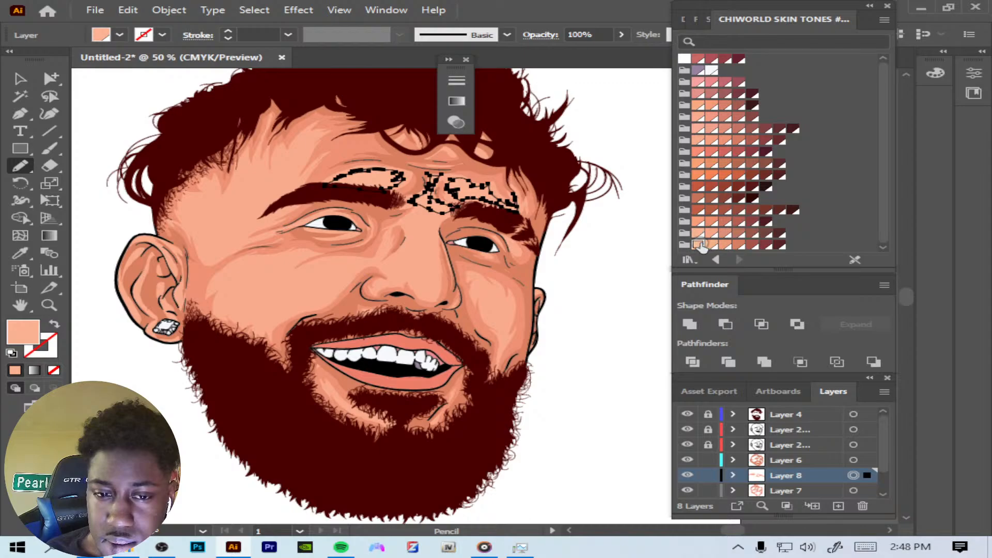
pyautogui.click(699, 245)
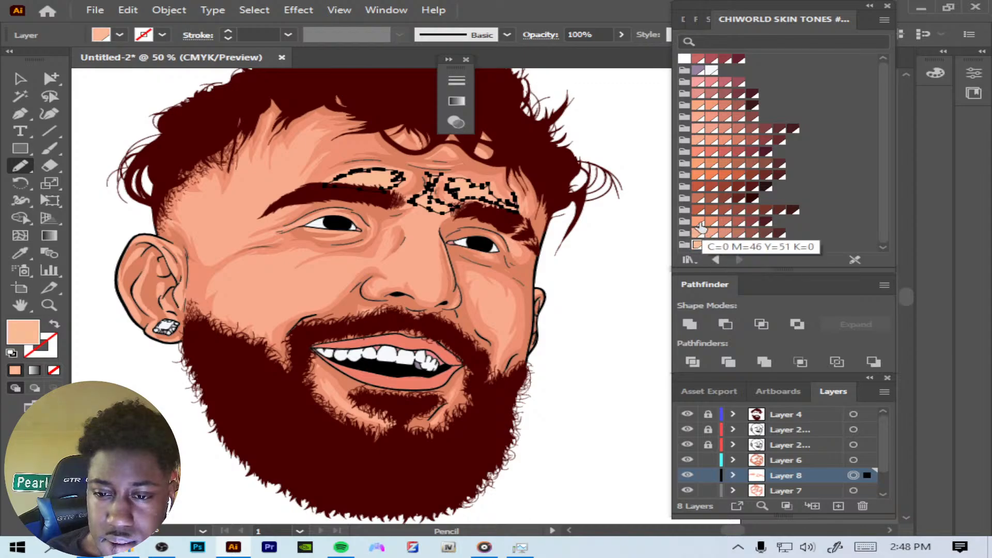
pyautogui.click(254, 10)
pyautogui.click(302, 61)
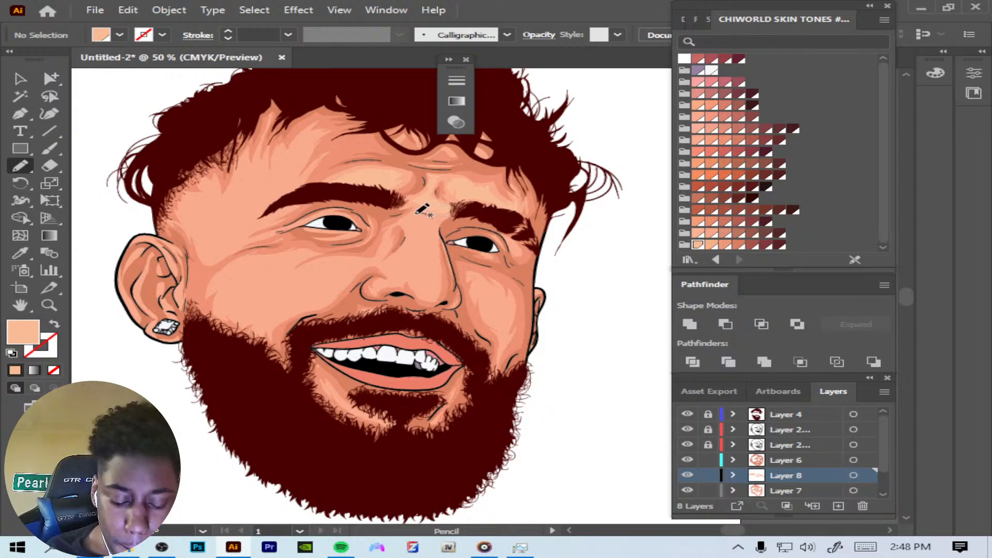
# Step: Draw light peach Pencil highlights on the nose bridge, beneath the left-hand eye and on the right-hand cheek
pyautogui.moveTo(421, 241)
pyautogui.mouseDown()
pyautogui.moveTo(425, 296)
pyautogui.moveTo(436, 289)
pyautogui.moveTo(438, 212)
pyautogui.mouseUp()
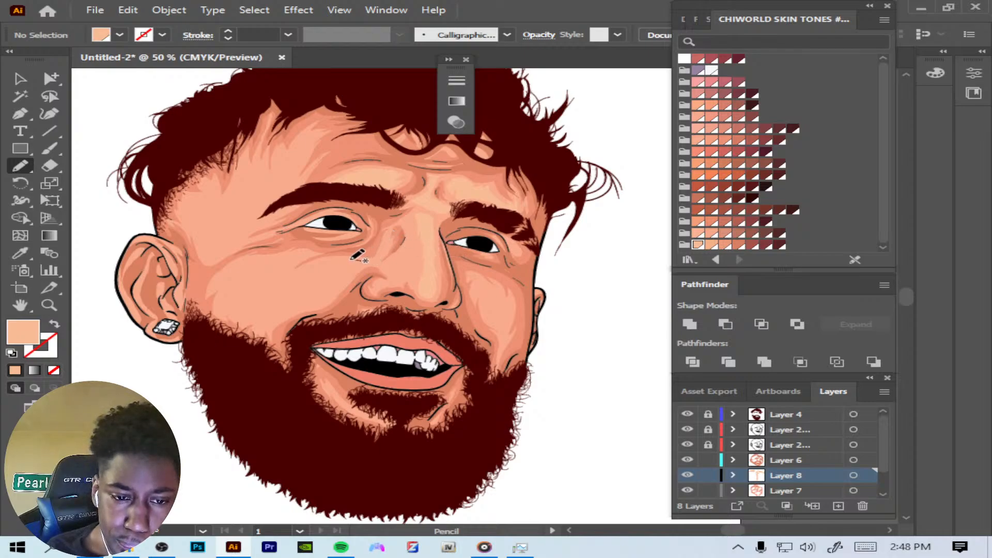
pyautogui.moveTo(352, 259)
pyautogui.mouseDown()
pyautogui.moveTo(292, 283)
pyautogui.moveTo(319, 283)
pyautogui.moveTo(318, 292)
pyautogui.moveTo(385, 257)
pyautogui.mouseUp()
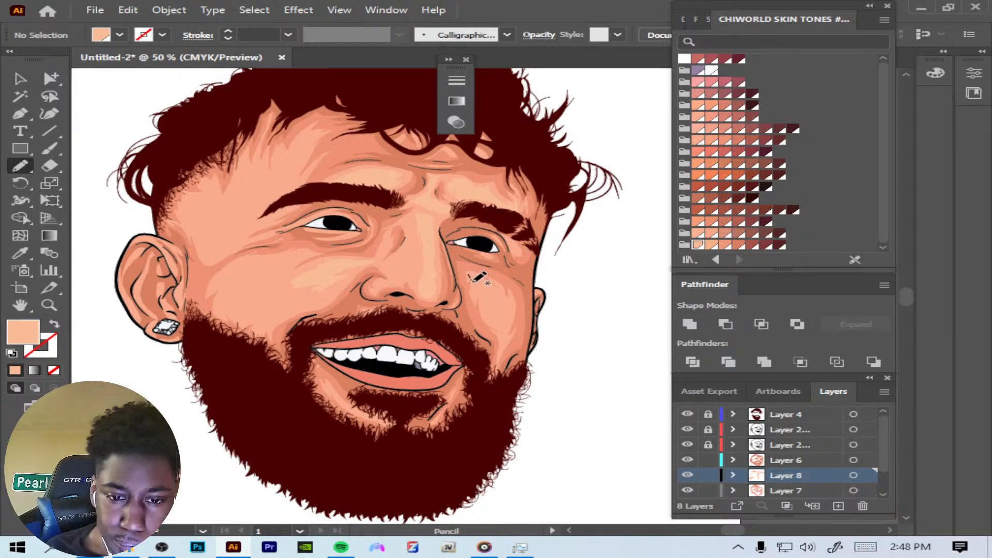
pyautogui.moveTo(485, 297)
pyautogui.mouseDown()
pyautogui.moveTo(494, 318)
pyautogui.moveTo(510, 322)
pyautogui.moveTo(508, 296)
pyautogui.moveTo(471, 274)
pyautogui.mouseUp()
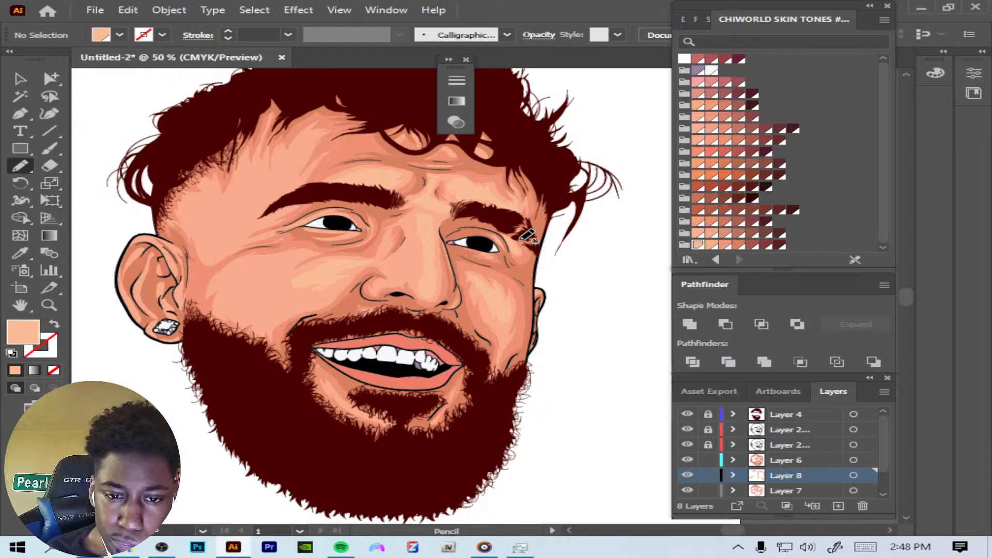
# Step: Move Layer 8 above Layer 6 and draw a light peach Pencil highlight on the nose near the left-hand nostril
pyautogui.moveTo(812, 472); pyautogui.dragTo(815, 454)
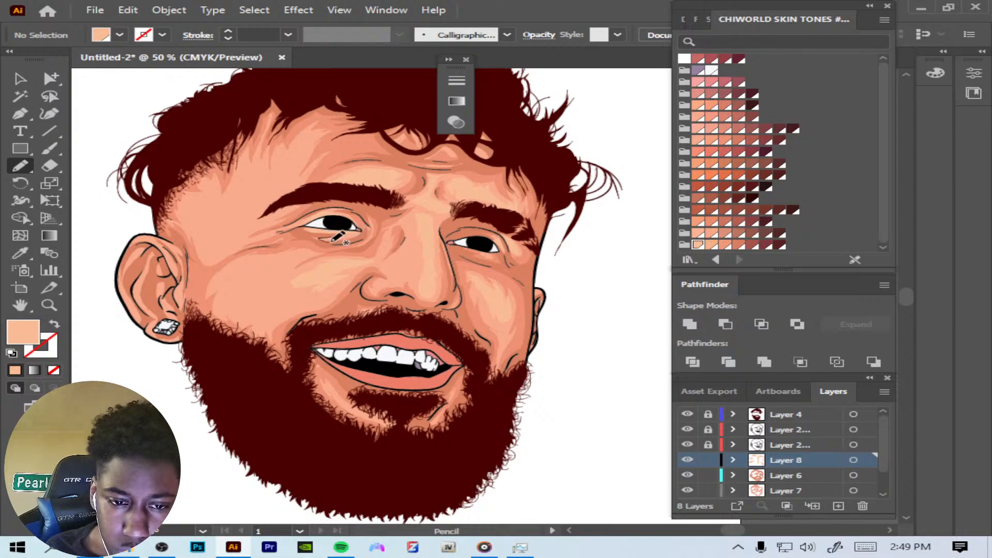
pyautogui.moveTo(389, 233); pyautogui.dragTo(384, 253)
pyautogui.hotkey('ctrl', 'z')
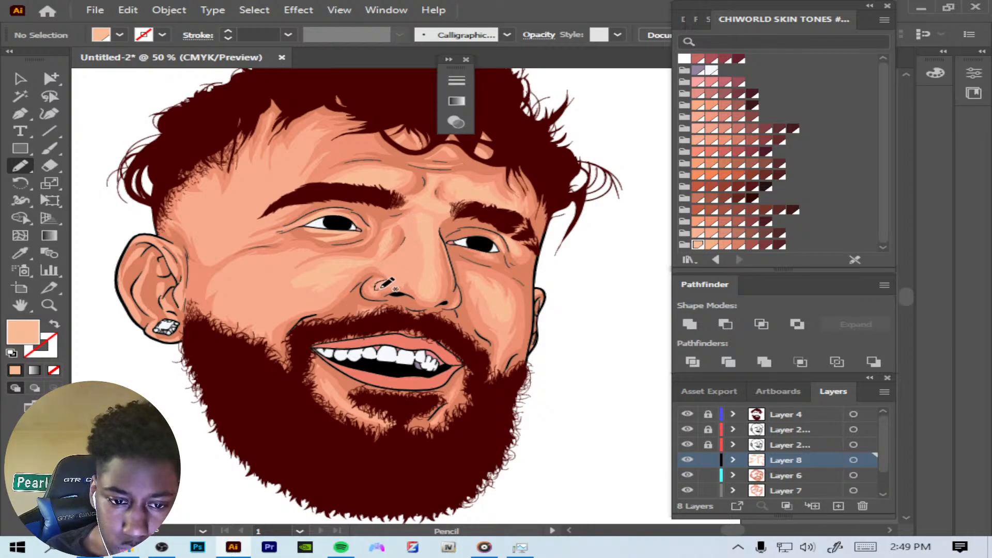
pyautogui.moveTo(402, 284); pyautogui.dragTo(401, 275)
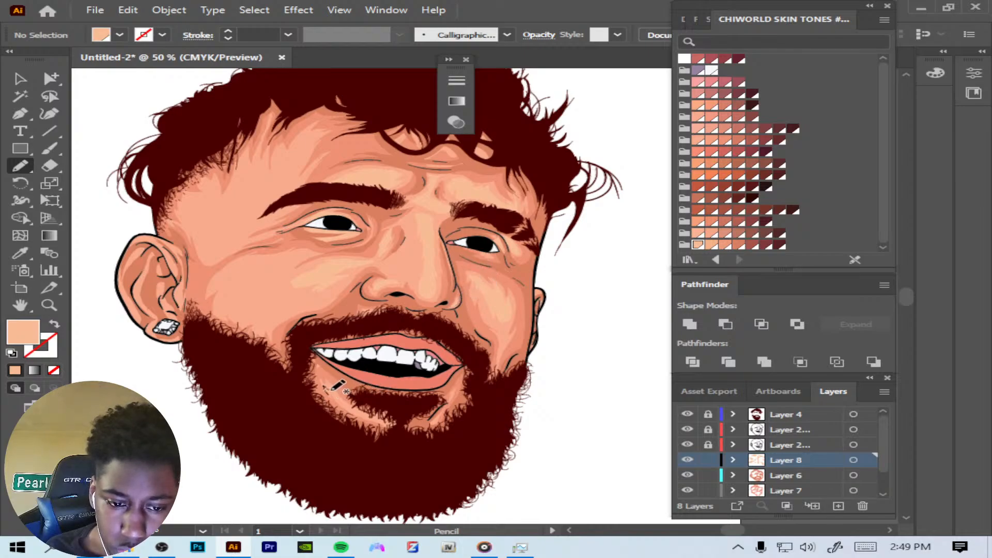
# Step: Draw light peach Pencil highlights on both sides of the chin below the lips and on the lower right-hand cheek
pyautogui.moveTo(350, 396)
pyautogui.mouseDown()
pyautogui.moveTo(383, 419)
pyautogui.moveTo(361, 401)
pyautogui.mouseUp()
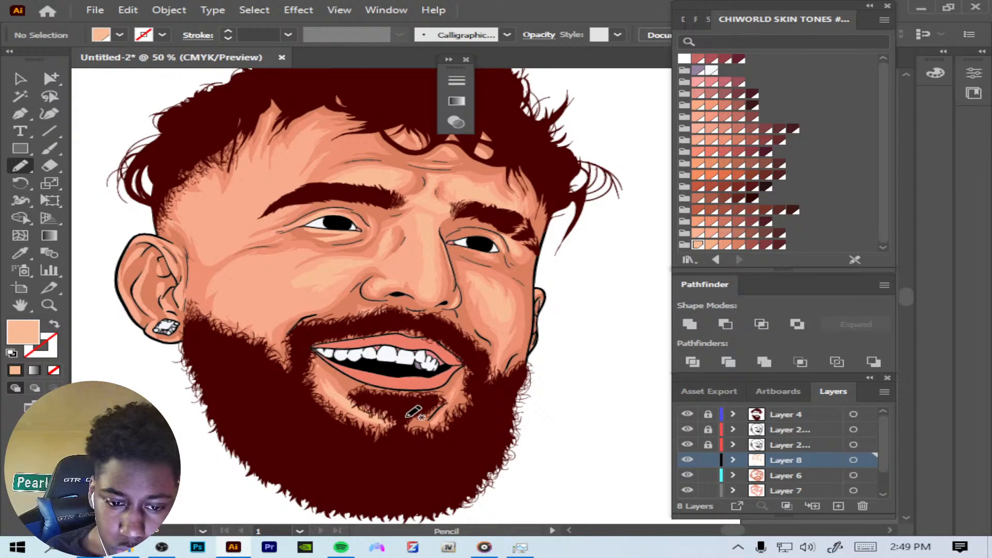
pyautogui.moveTo(459, 386)
pyautogui.mouseDown()
pyautogui.moveTo(448, 401)
pyautogui.moveTo(461, 383)
pyautogui.mouseUp()
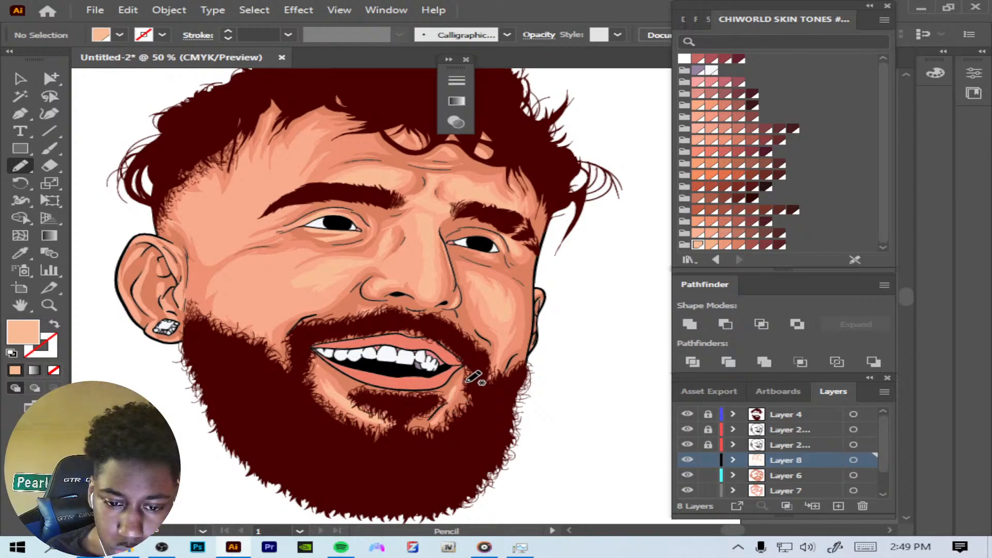
pyautogui.moveTo(443, 415)
pyautogui.mouseDown()
pyautogui.moveTo(429, 429)
pyautogui.moveTo(444, 411)
pyautogui.mouseUp()
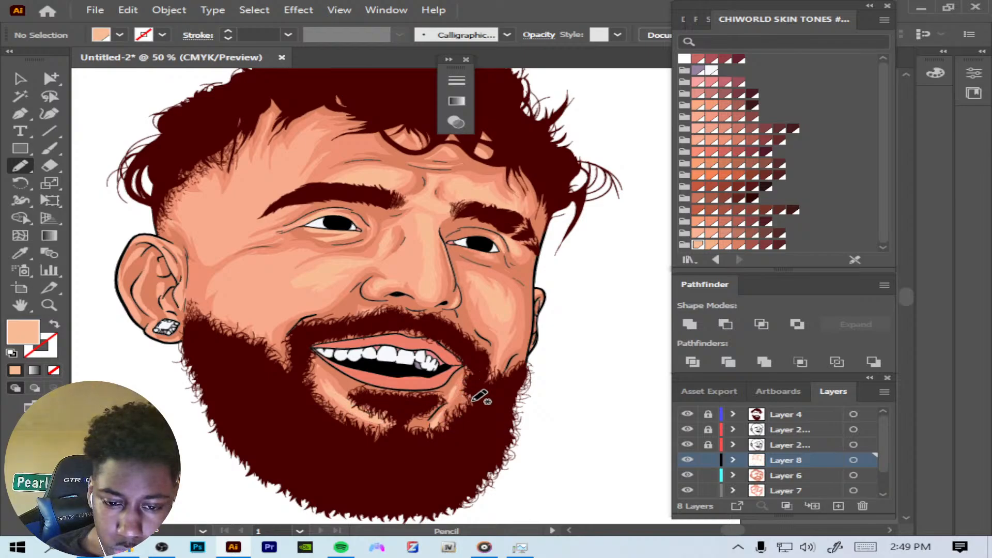
pyautogui.moveTo(503, 338)
pyautogui.mouseDown()
pyautogui.moveTo(501, 357)
pyautogui.moveTo(524, 333)
pyautogui.moveTo(514, 320)
pyautogui.moveTo(500, 325)
pyautogui.mouseUp()
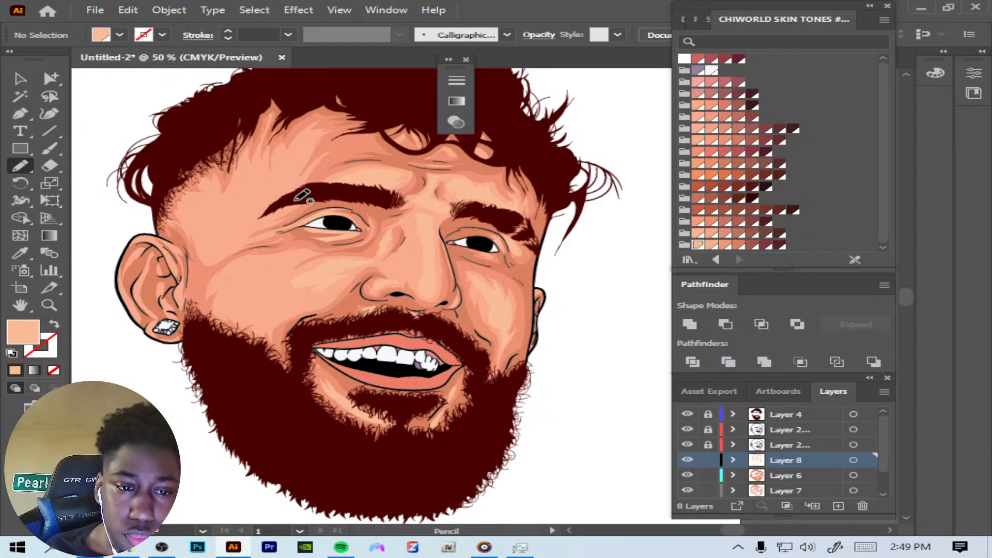
# Step: Draw a jagged light peach Pencil highlight from the left-hand eyebrow across the temple and beneath the hairline to the forehead
pyautogui.moveTo(299, 200)
pyautogui.mouseDown()
pyautogui.moveTo(212, 259)
pyautogui.moveTo(201, 242)
pyautogui.mouseUp()
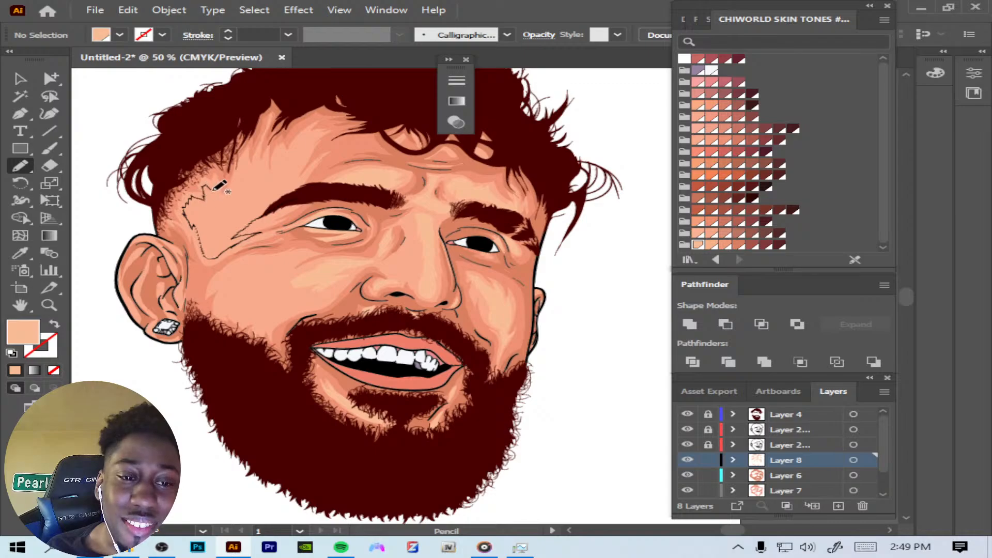
pyautogui.moveTo(213, 189)
pyautogui.mouseDown()
pyautogui.moveTo(221, 196)
pyautogui.moveTo(254, 150)
pyautogui.moveTo(251, 174)
pyautogui.moveTo(261, 155)
pyautogui.moveTo(269, 175)
pyautogui.mouseUp()
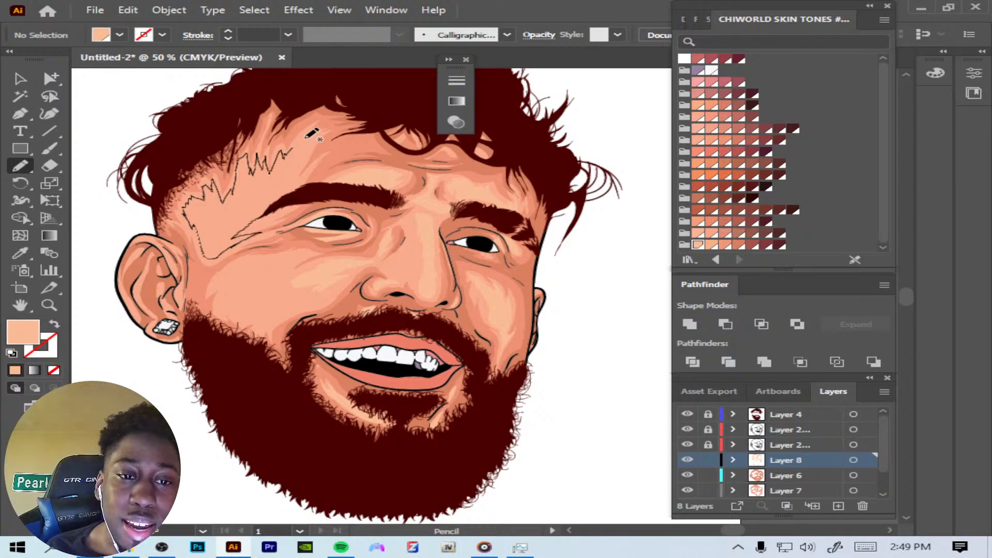
pyautogui.moveTo(306, 138)
pyautogui.mouseDown()
pyautogui.moveTo(314, 133)
pyautogui.moveTo(296, 181)
pyautogui.moveTo(317, 166)
pyautogui.moveTo(298, 199)
pyautogui.mouseUp()
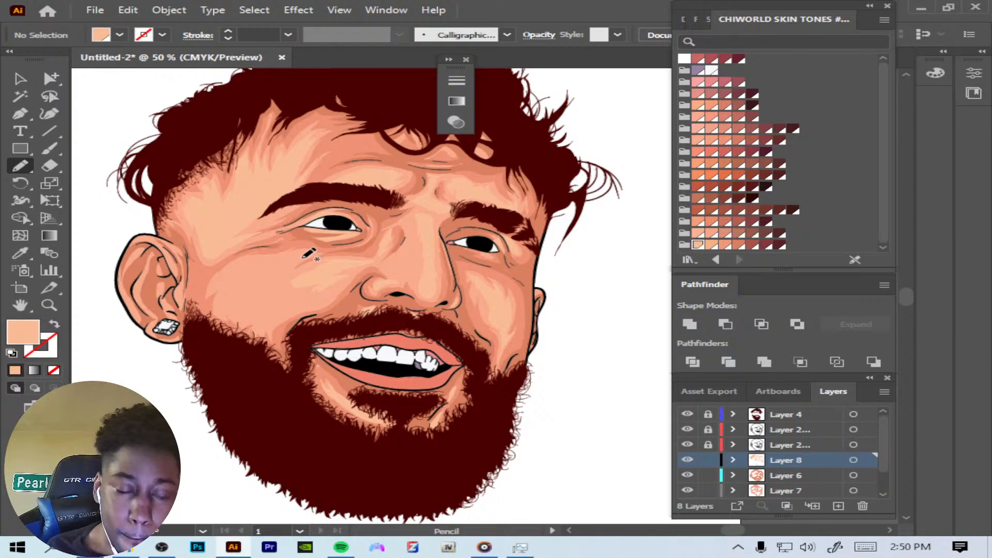
# Step: Draw light peach Pencil highlights across the left-hand cheek above the beard and along the side of the nose
pyautogui.moveTo(301, 253)
pyautogui.mouseDown()
pyautogui.moveTo(241, 263)
pyautogui.moveTo(220, 292)
pyautogui.moveTo(226, 317)
pyautogui.mouseUp()
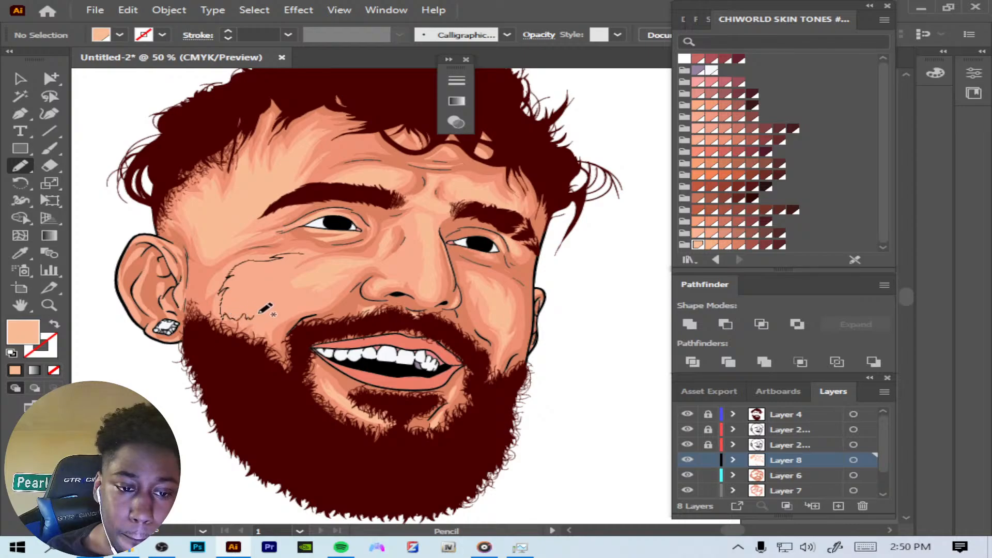
pyautogui.moveTo(273, 326)
pyautogui.mouseDown()
pyautogui.moveTo(362, 263)
pyautogui.moveTo(281, 279)
pyautogui.moveTo(333, 245)
pyautogui.mouseUp()
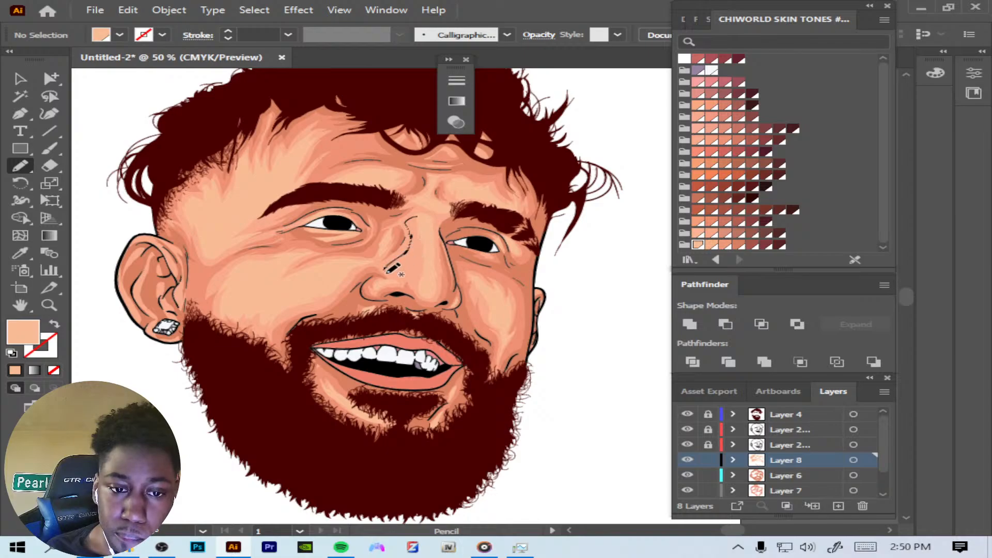
pyautogui.moveTo(422, 287)
pyautogui.mouseDown()
pyautogui.moveTo(420, 200)
pyautogui.moveTo(447, 216)
pyautogui.moveTo(431, 241)
pyautogui.moveTo(416, 225)
pyautogui.mouseUp()
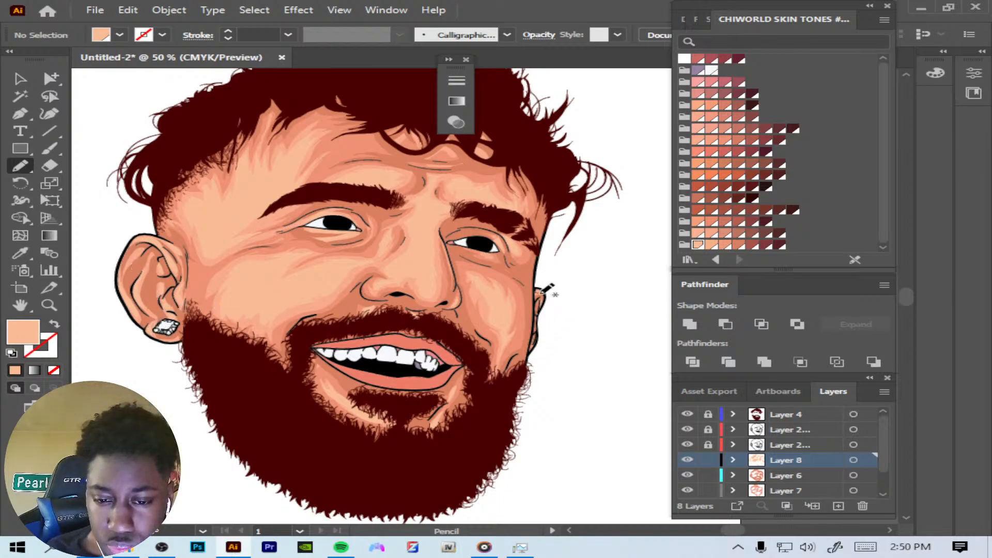
# Step: Try recoloring all Layer 8 highlights with a skin color sampled from the face and the first swatch of the seventh color group
pyautogui.click(853, 460)
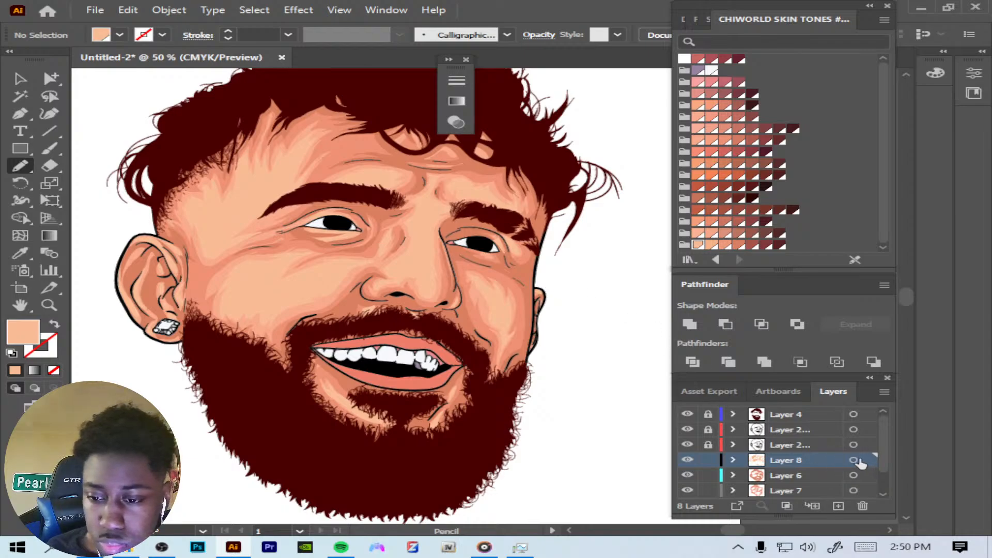
pyautogui.click(23, 257)
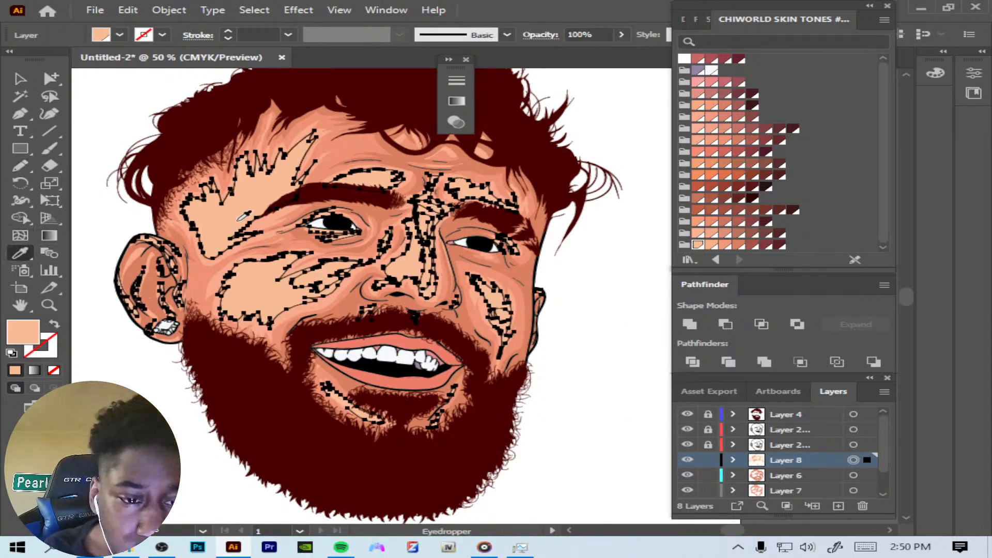
pyautogui.click(272, 227)
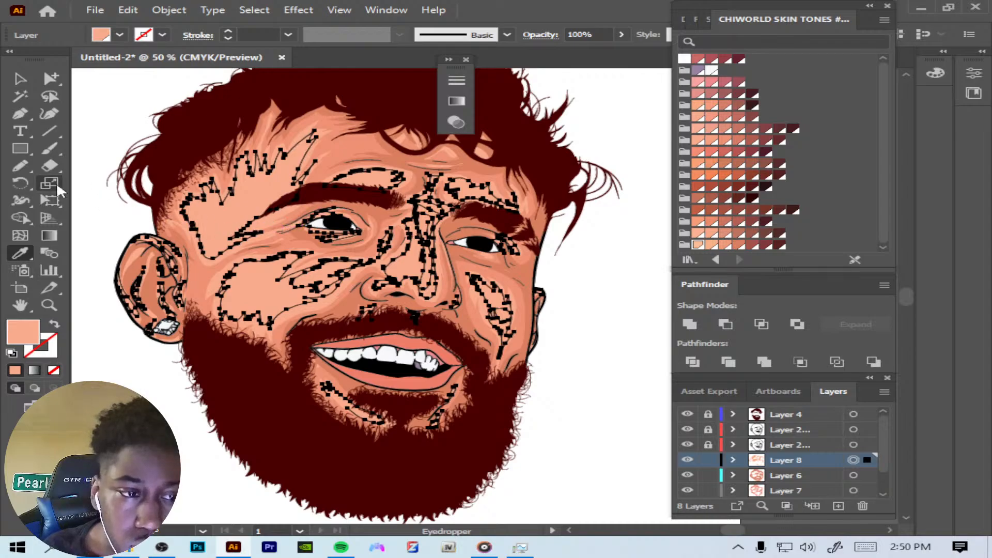
pyautogui.click(19, 165)
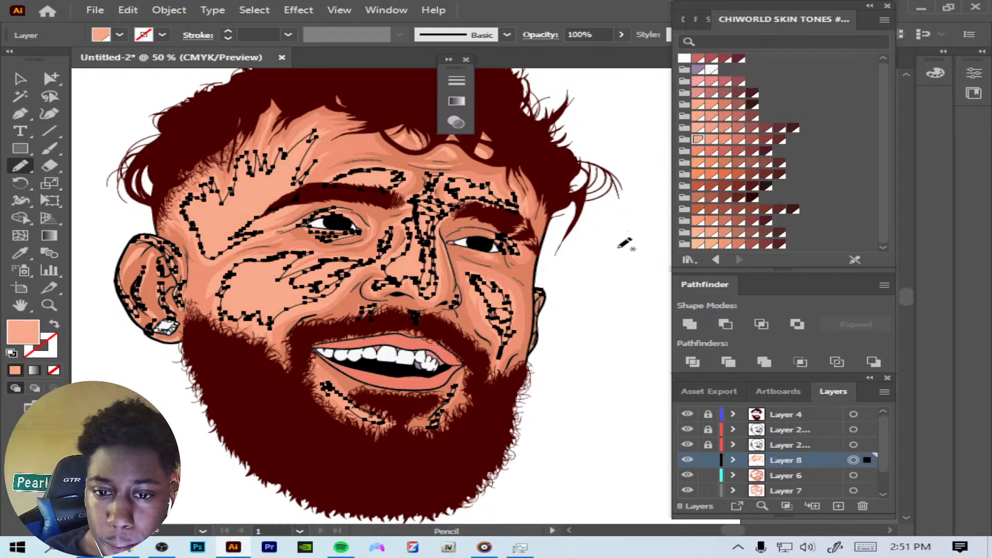
pyautogui.click(256, 10)
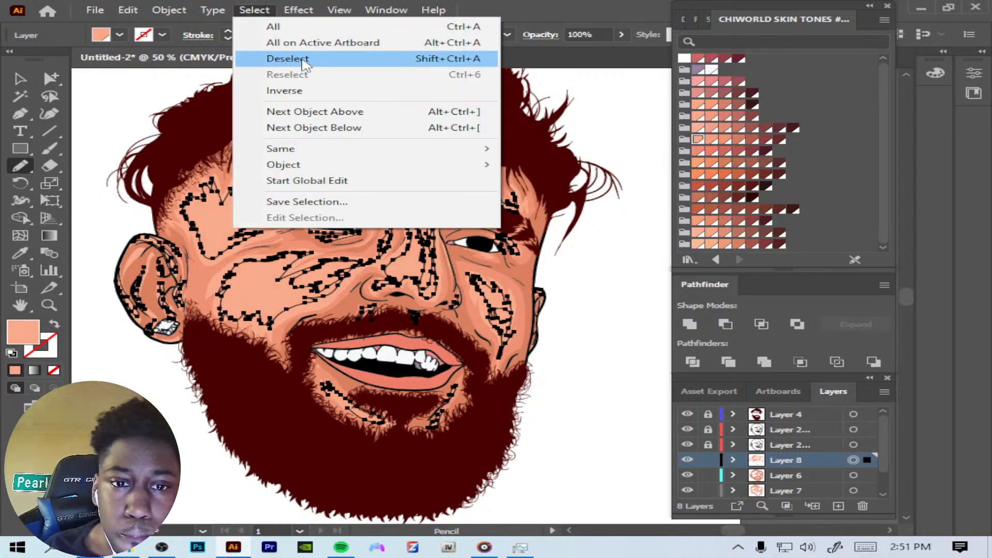
pyautogui.click(287, 58)
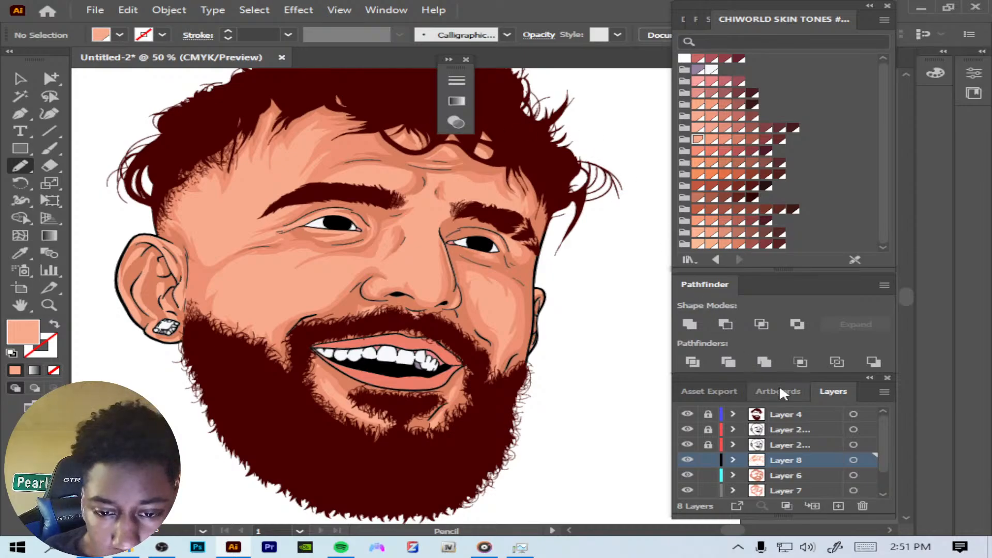
# Step: Recolor all Layer 8 highlights with the pinkish-peach first swatch of the sixth color group and deselect them
pyautogui.click(854, 460)
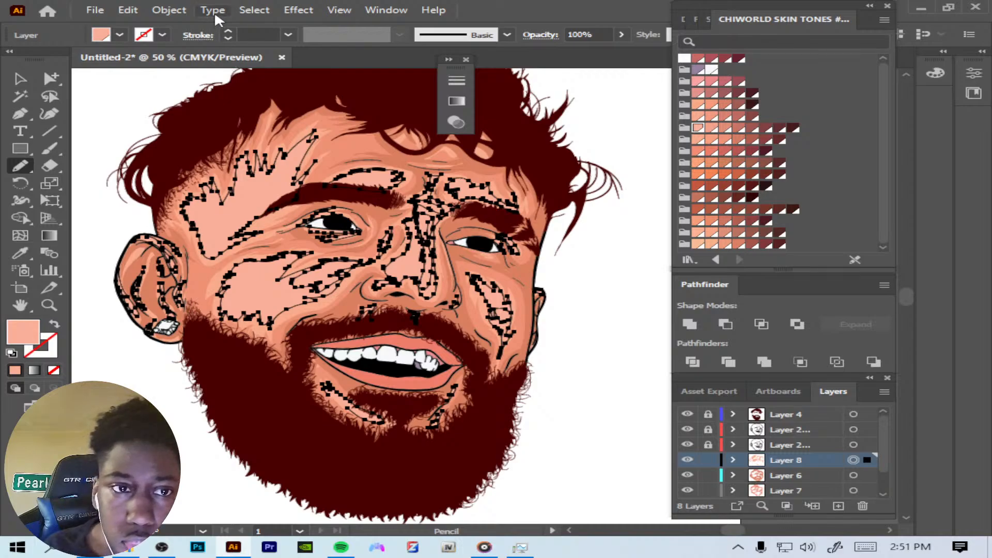
pyautogui.click(255, 10)
pyautogui.click(289, 60)
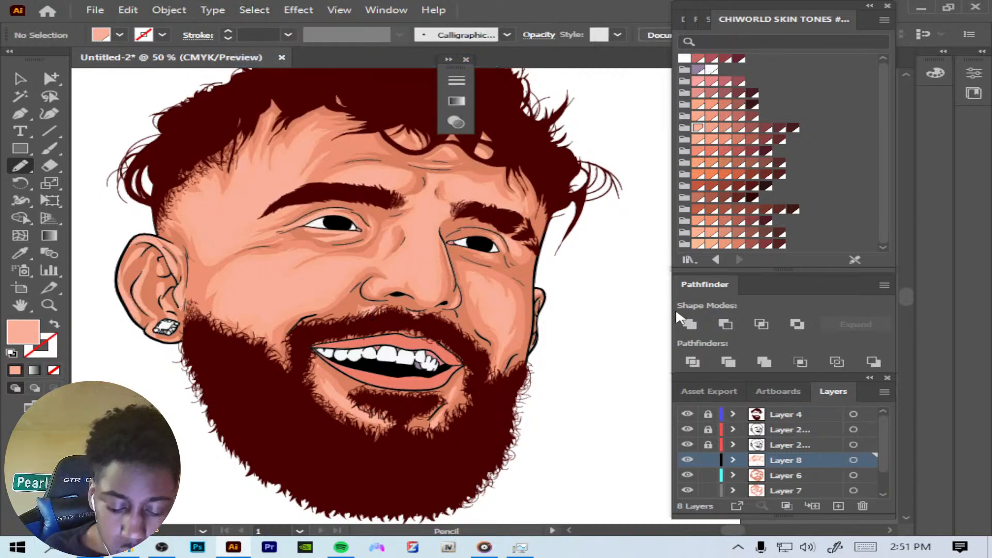
# Step: Recolor all Layer 8 highlights with the lighter peach FFBD99, deselect them and return to the Pencil tool
pyautogui.click(853, 460)
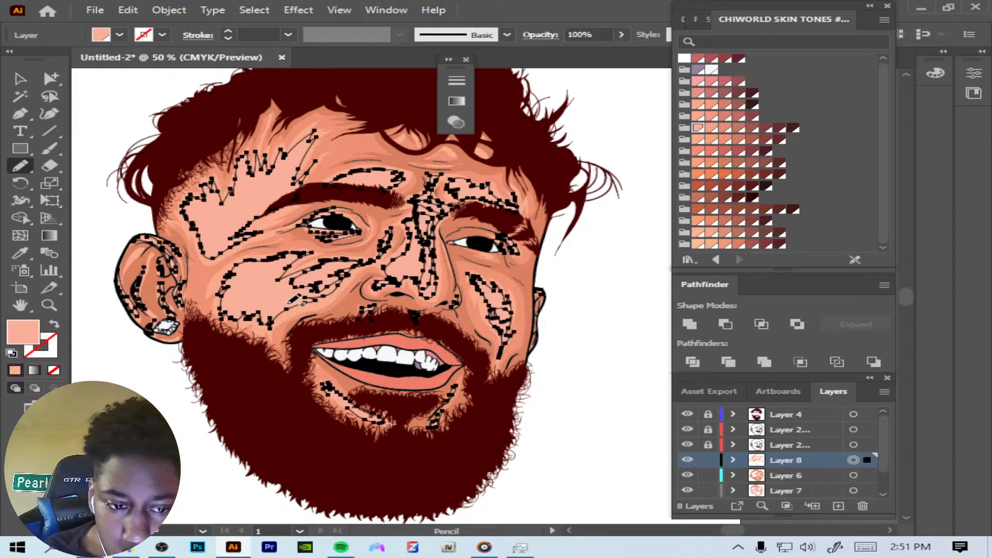
pyautogui.click(20, 253)
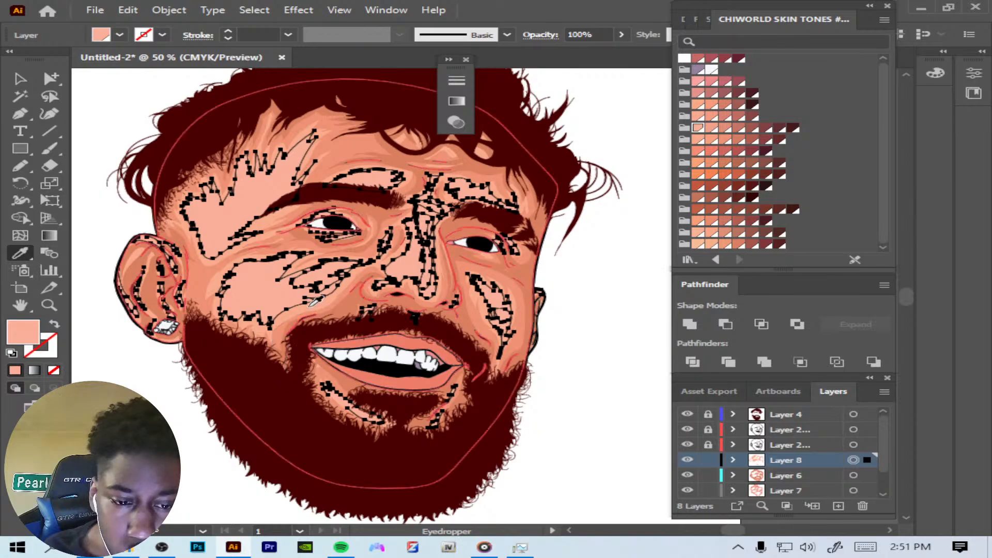
pyautogui.doubleClick(23, 331)
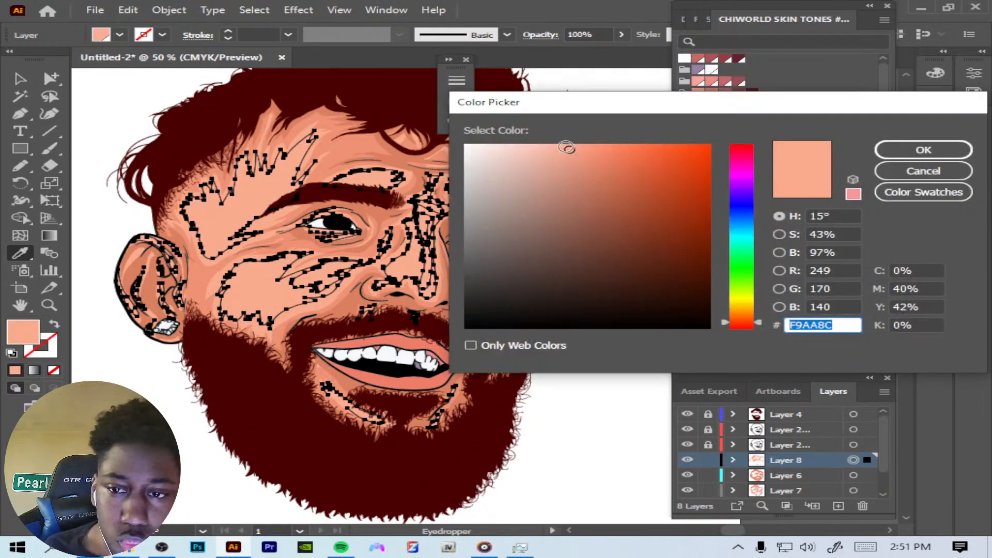
pyautogui.moveTo(566, 147); pyautogui.dragTo(563, 140)
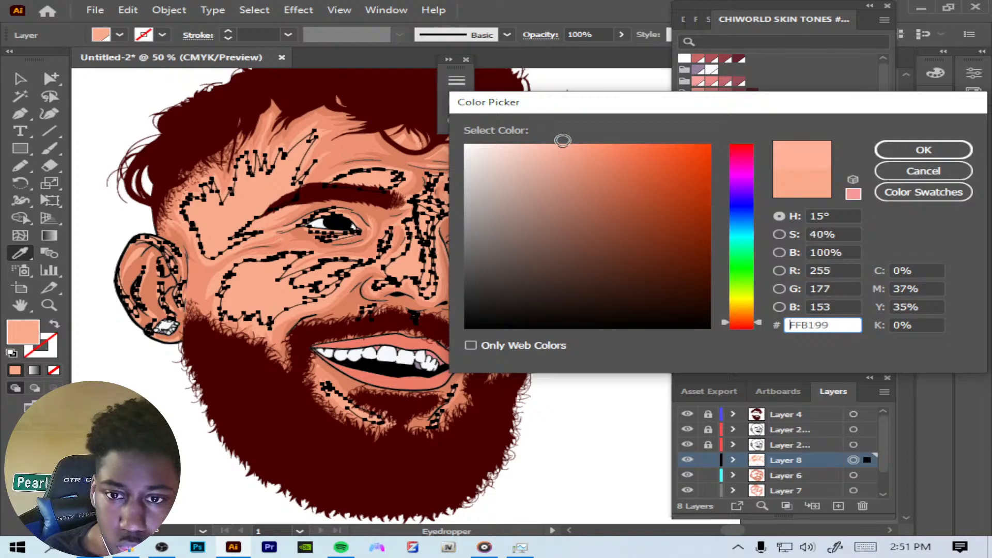
pyautogui.moveTo(758, 322); pyautogui.dragTo(761, 312)
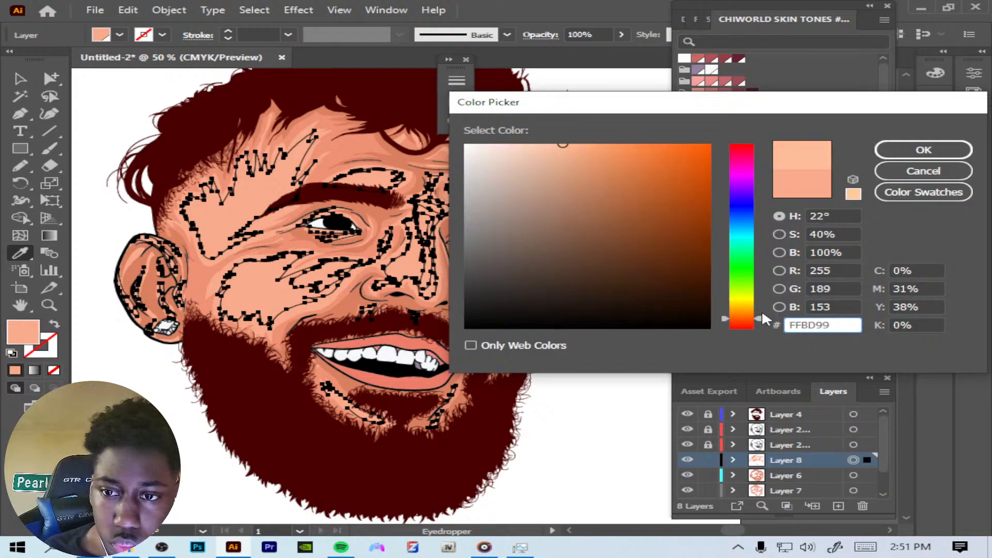
pyautogui.click(881, 155)
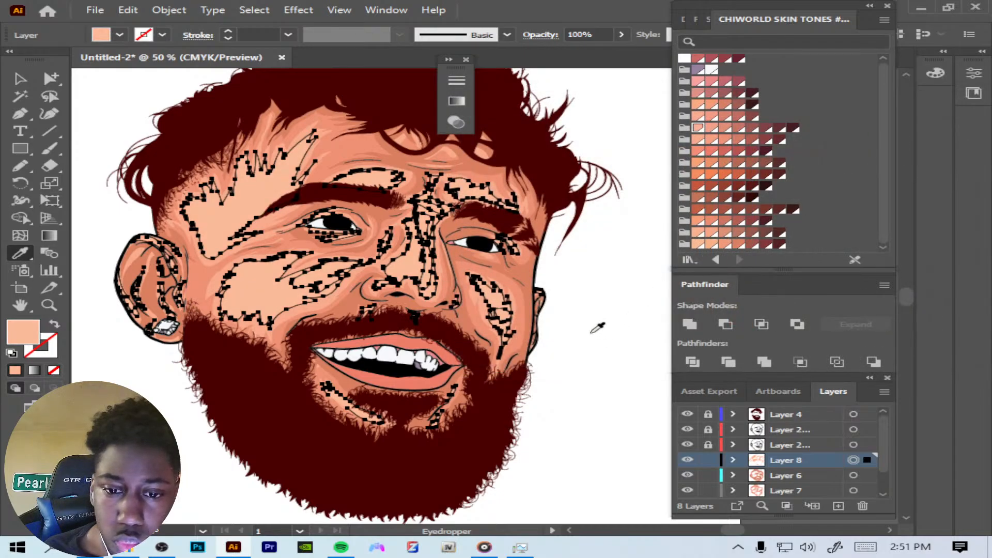
pyautogui.click(264, 11)
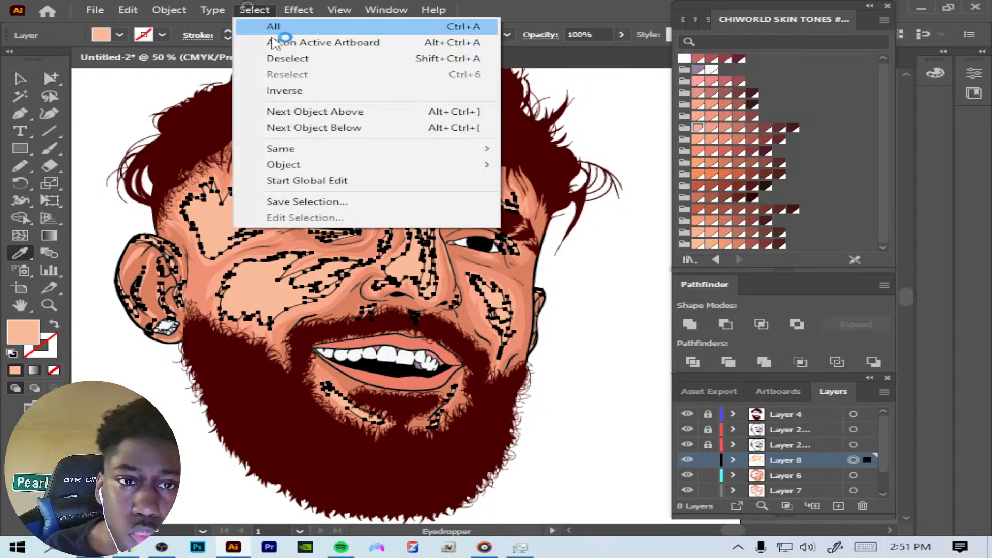
pyautogui.click(298, 59)
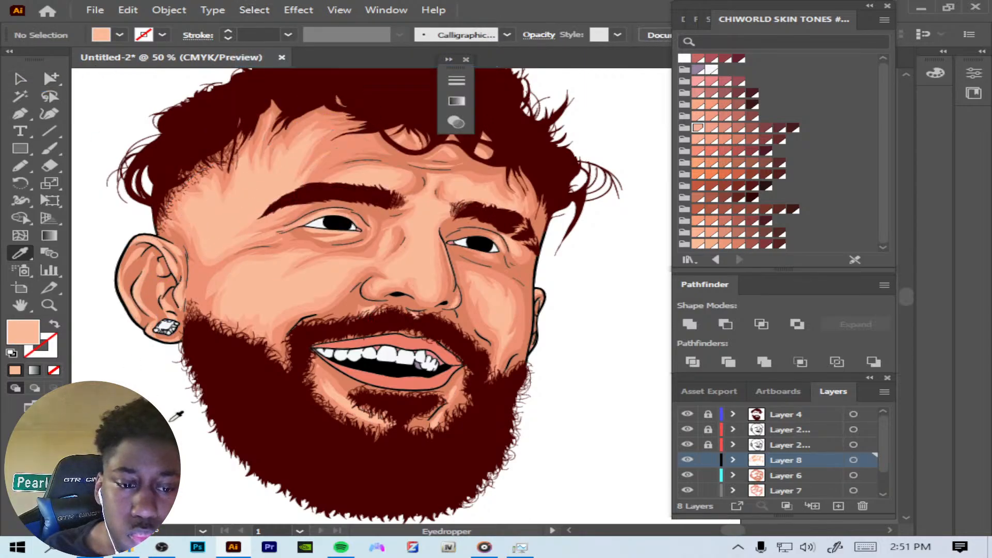
pyautogui.click(19, 166)
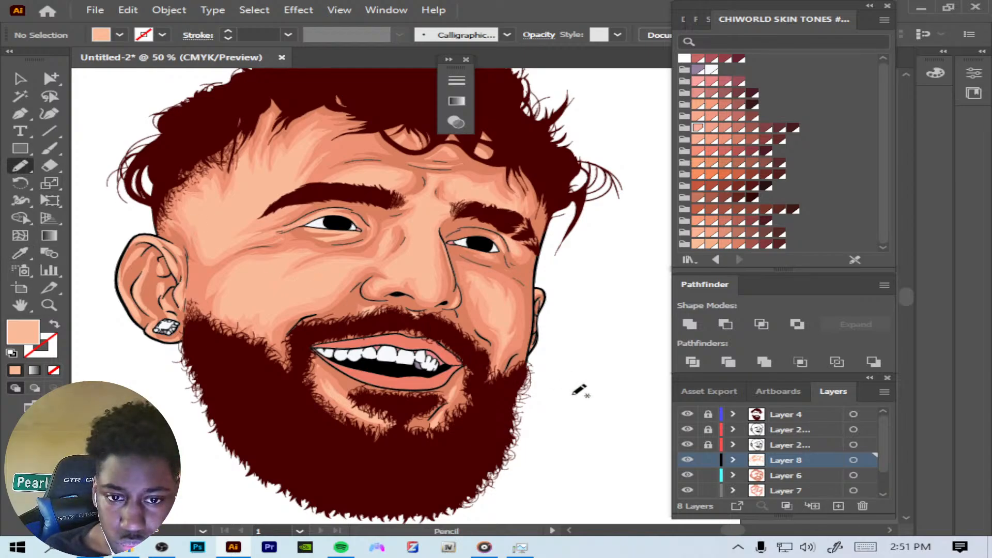
# Step: Hide and show Layer 6 and Layer 7 in turn to compare the shading each layer holds
pyautogui.click(854, 475)
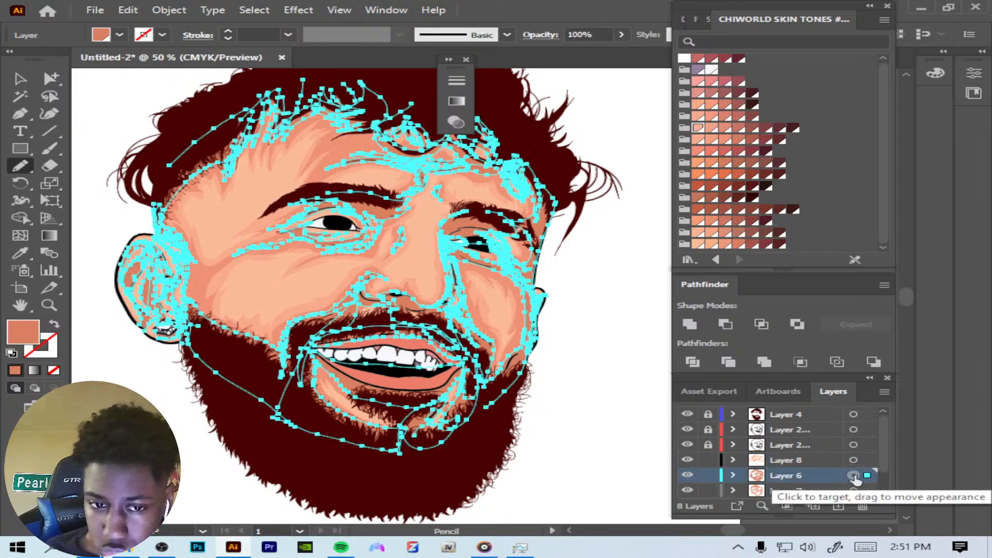
pyautogui.click(688, 476)
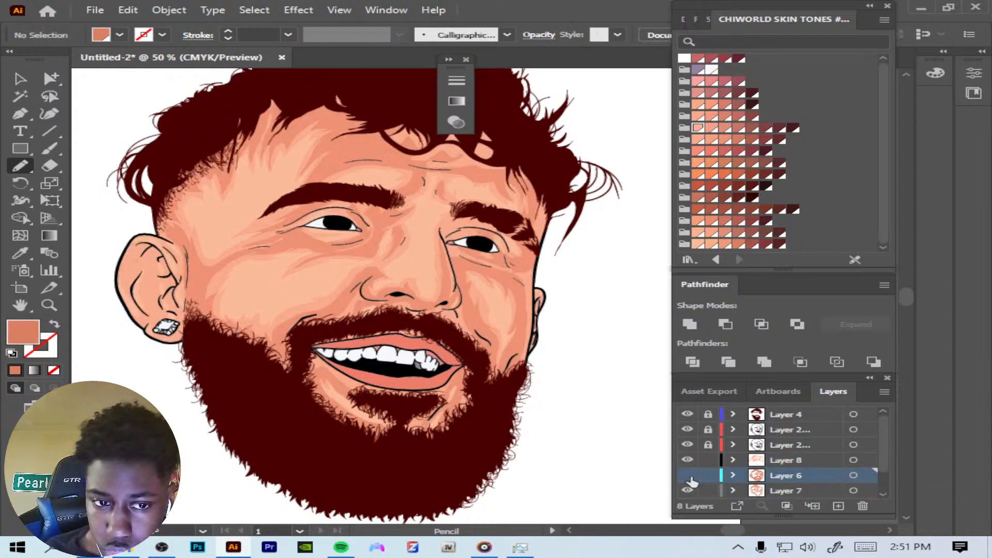
pyautogui.click(688, 476)
pyautogui.scroll(-1, 882, 448)
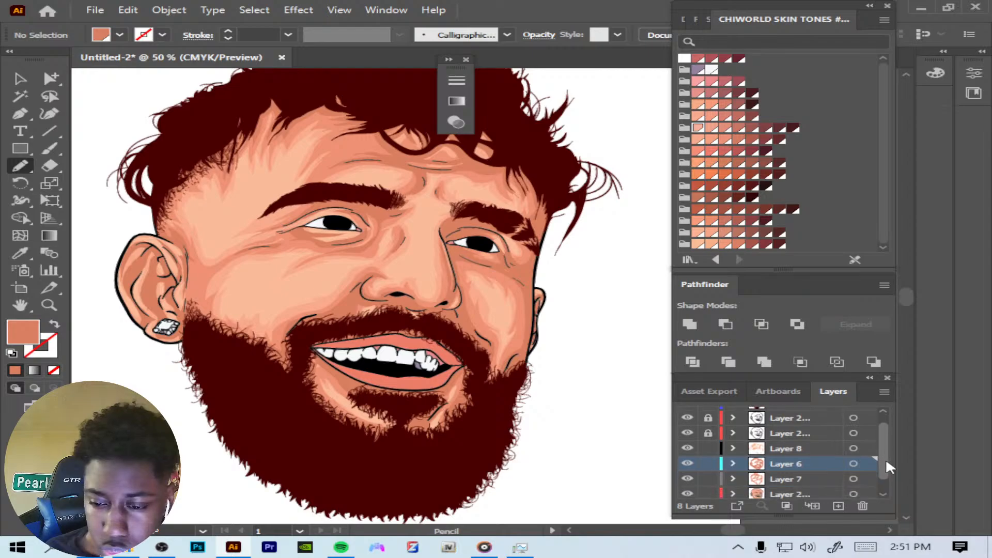
pyautogui.click(688, 471)
pyautogui.click(687, 472)
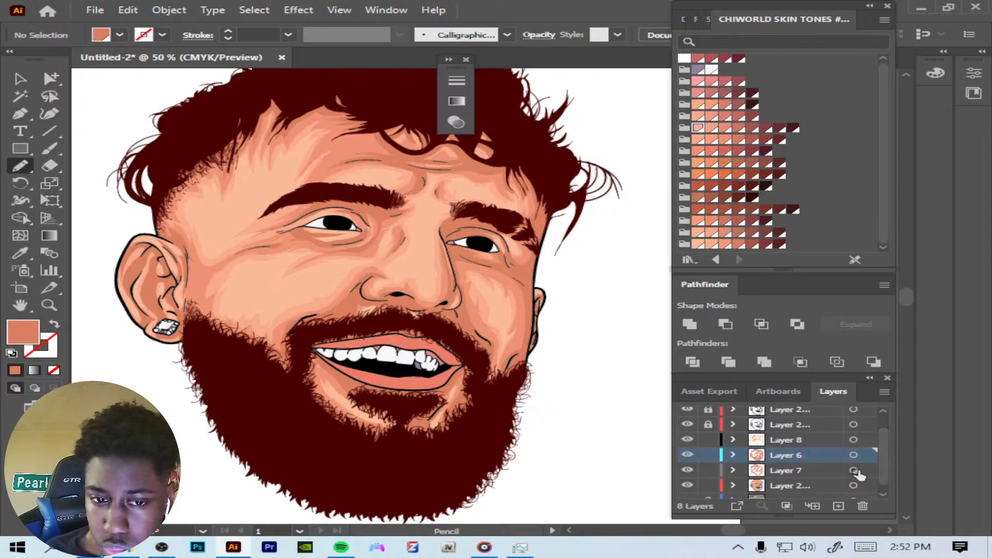
# Step: Try recoloring all Layer 7 mid-tones with the light pinkish peach FCA995
pyautogui.click(854, 471)
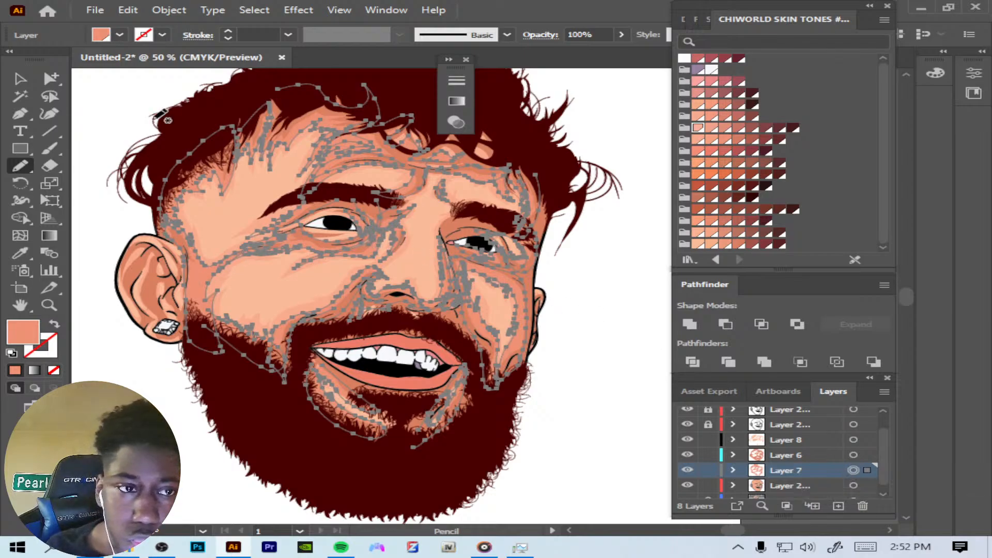
pyautogui.click(128, 10)
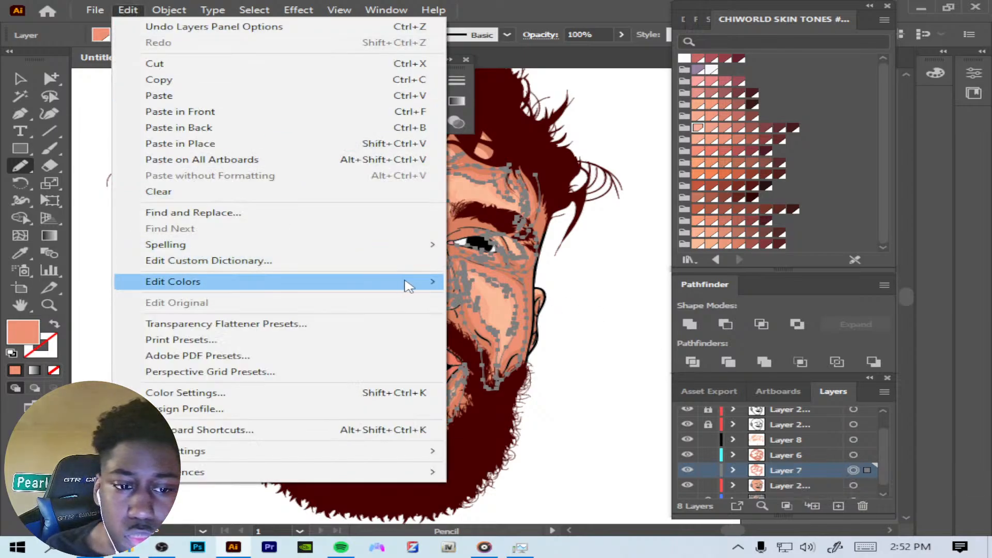
pyautogui.moveTo(405, 283)
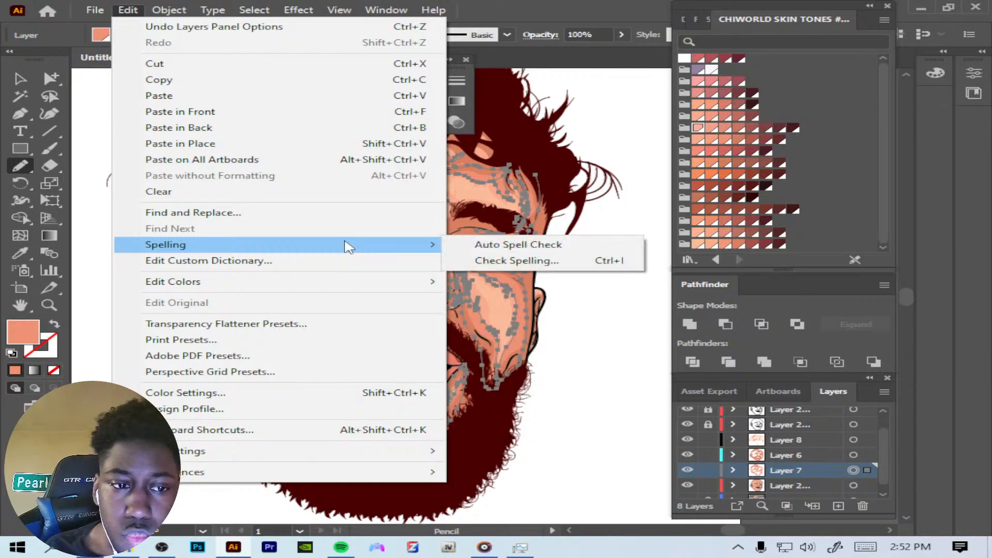
pyautogui.click(24, 335)
pyautogui.doubleClick(24, 335)
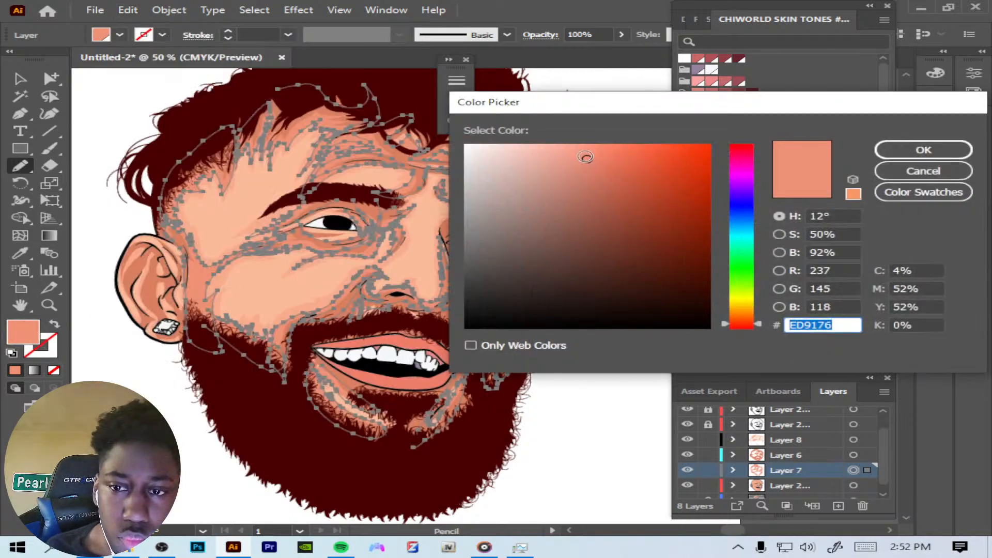
pyautogui.moveTo(585, 157); pyautogui.dragTo(567, 145)
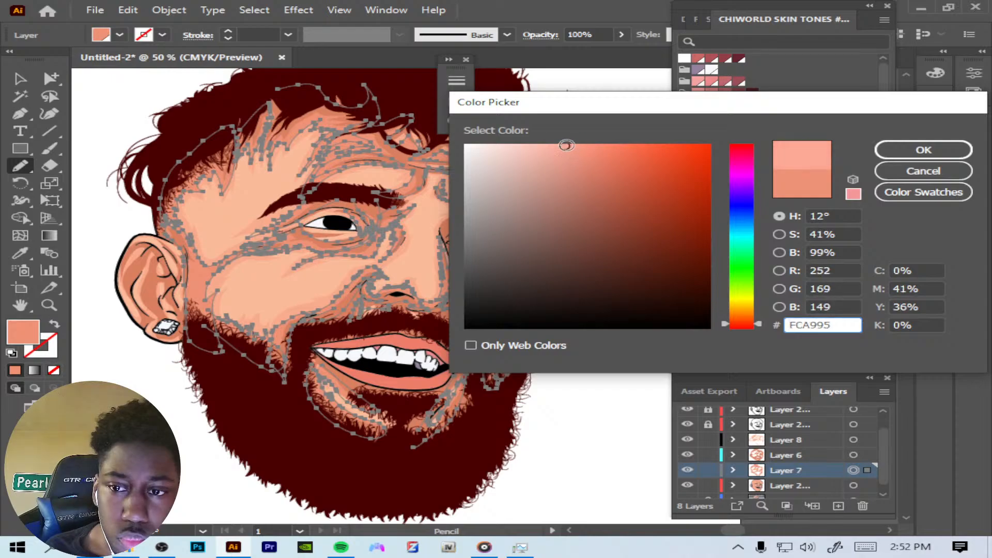
pyautogui.click(899, 149)
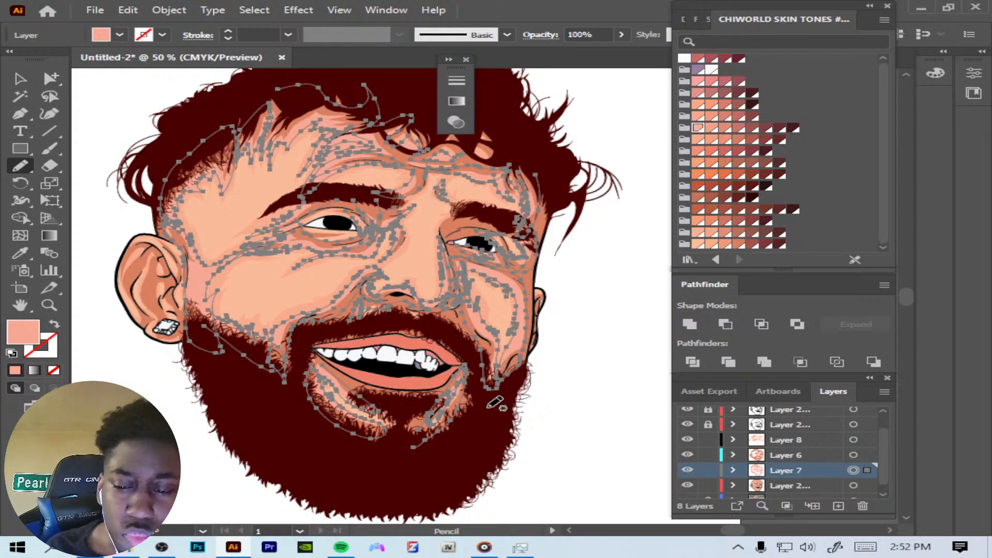
# Step: Try recoloring the Layer 7 mid-tones by sampling the darker shadow beside the nose and lightening it to ED927A, then deselect them
pyautogui.click(21, 254)
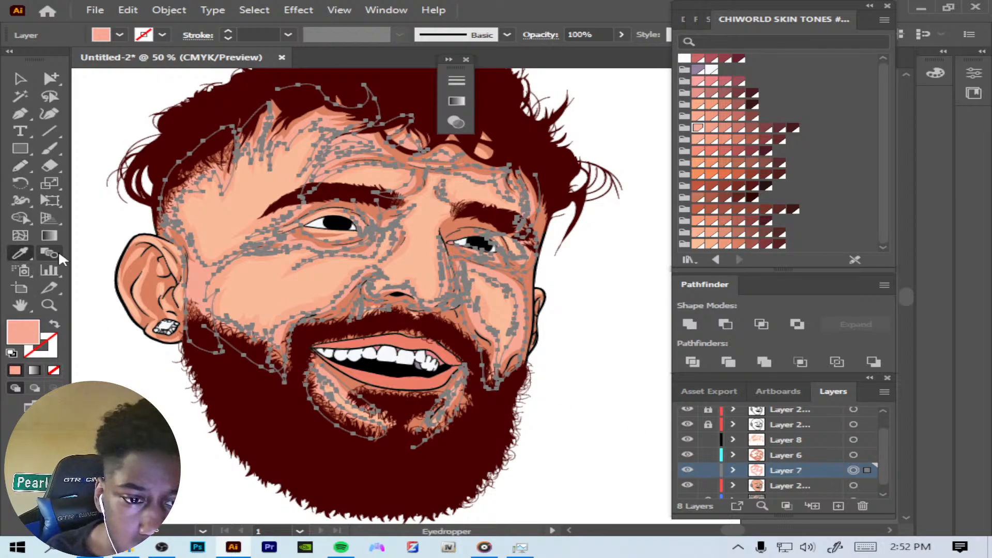
pyautogui.click(351, 300)
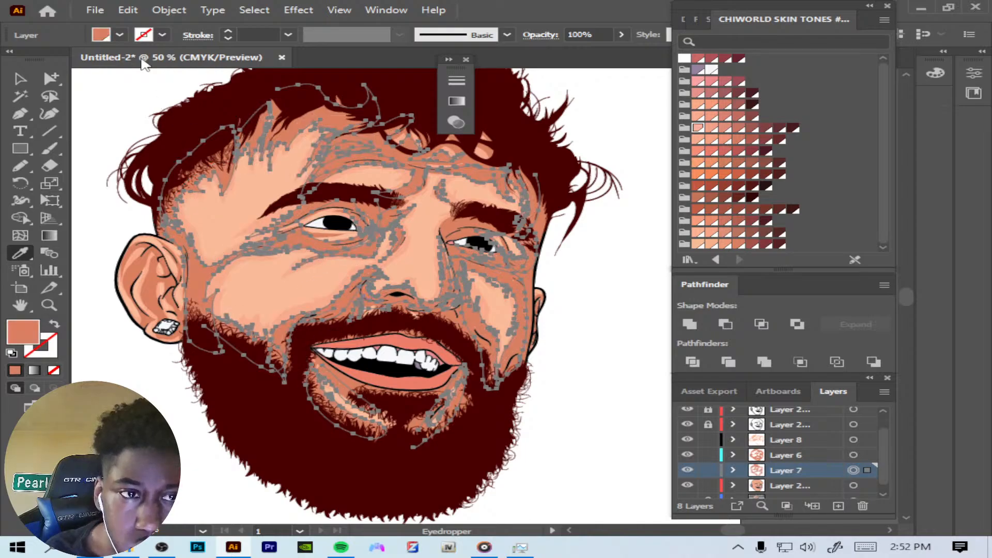
pyautogui.click(128, 10)
pyautogui.moveTo(434, 281)
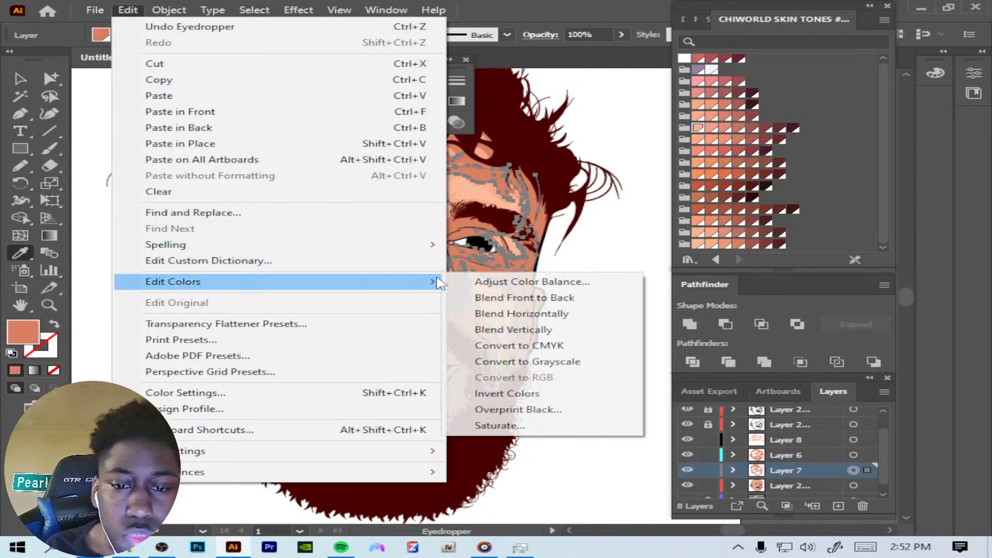
pyautogui.click(26, 333)
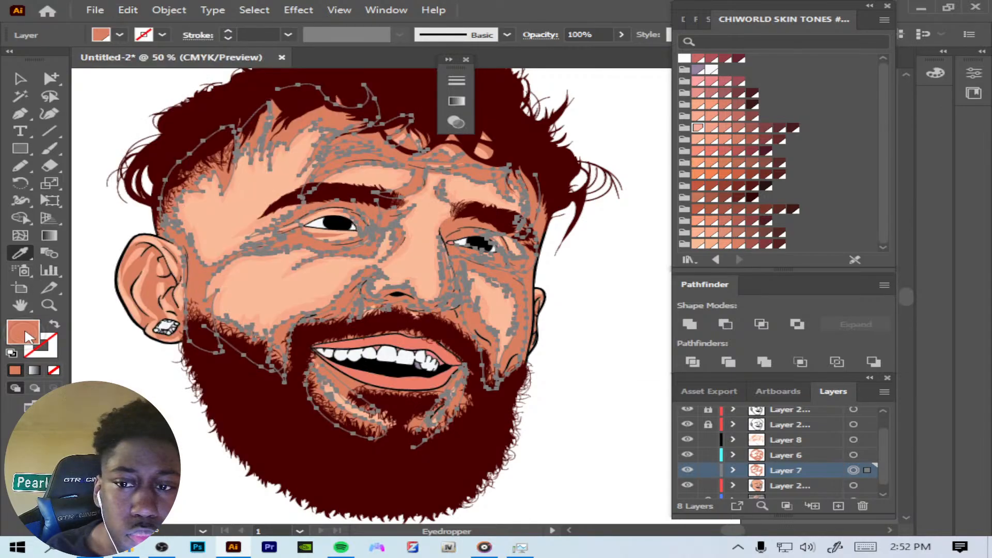
pyautogui.doubleClick(25, 333)
pyautogui.moveTo(597, 169); pyautogui.dragTo(584, 157)
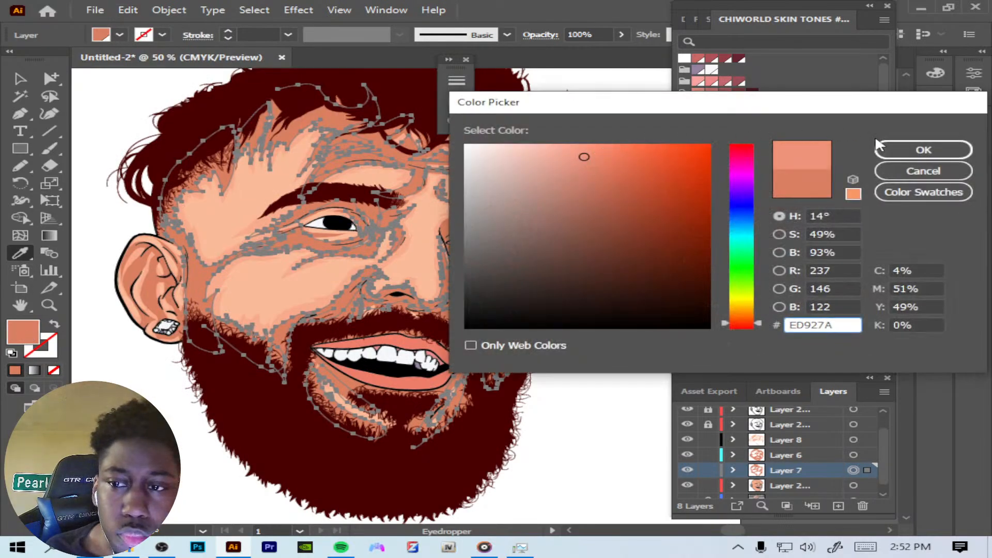
pyautogui.click(887, 149)
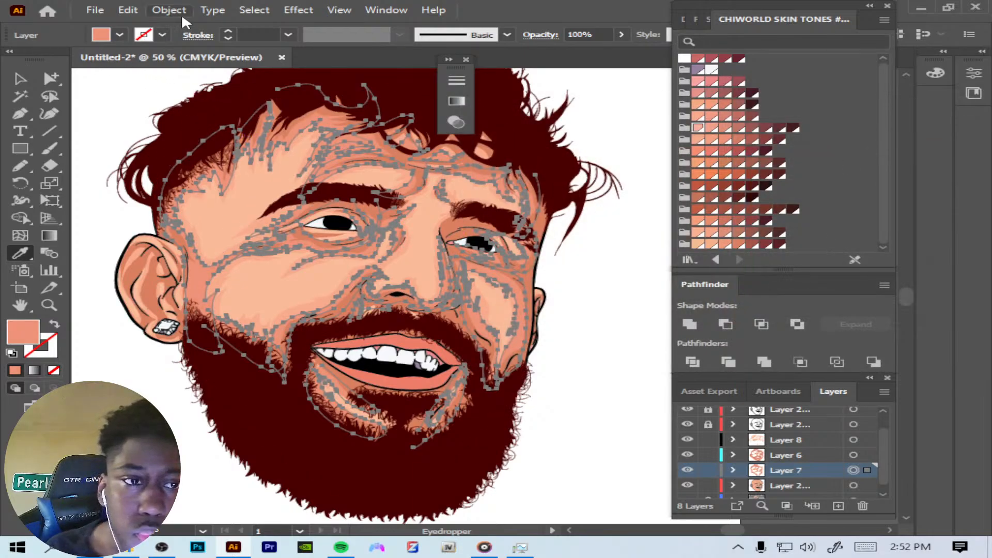
pyautogui.click(255, 9)
pyautogui.click(288, 57)
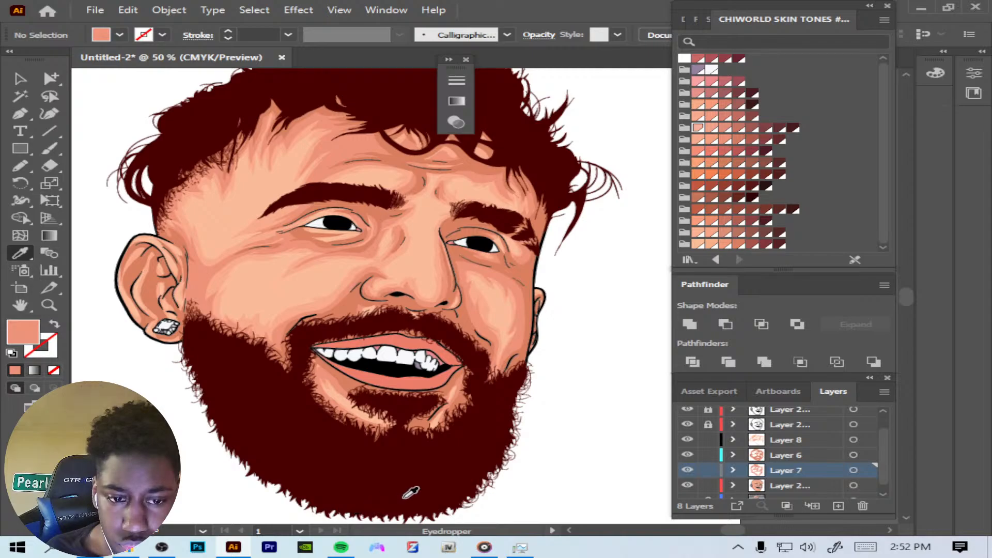
# Step: Try recoloring all Layer 7 mid-tones with darker red-brown swatches and the orange first swatch of the ninth color group
pyautogui.click(854, 470)
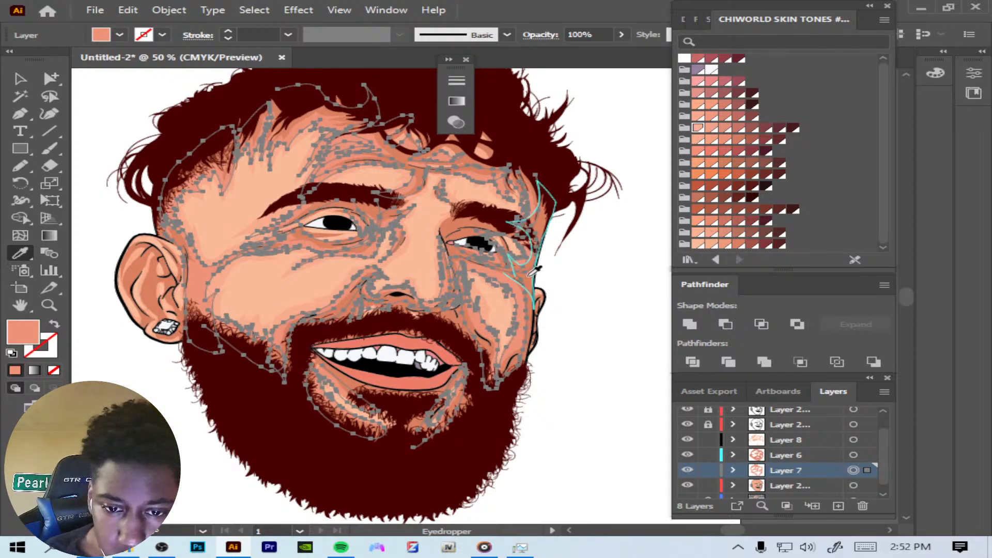
pyautogui.click(726, 223)
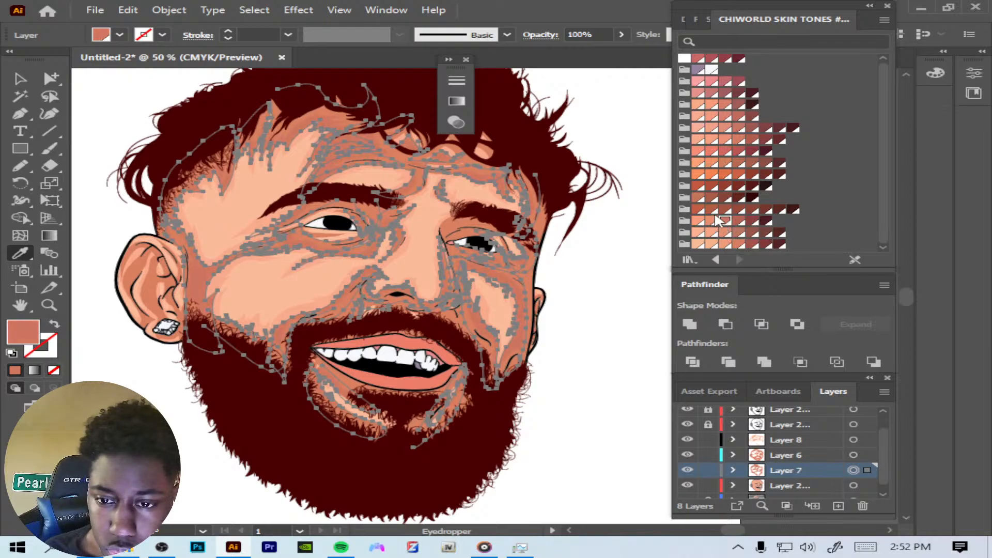
pyautogui.click(713, 209)
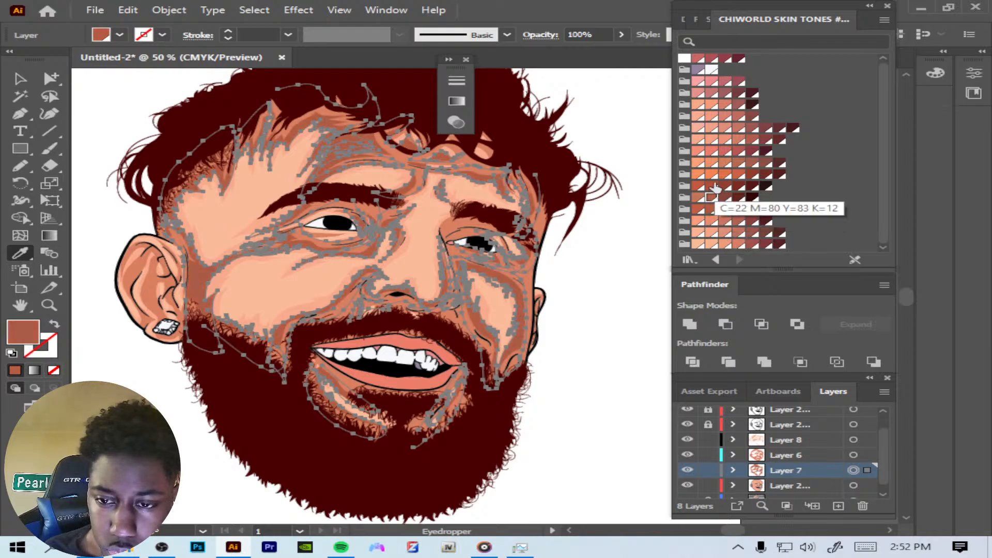
pyautogui.click(708, 164)
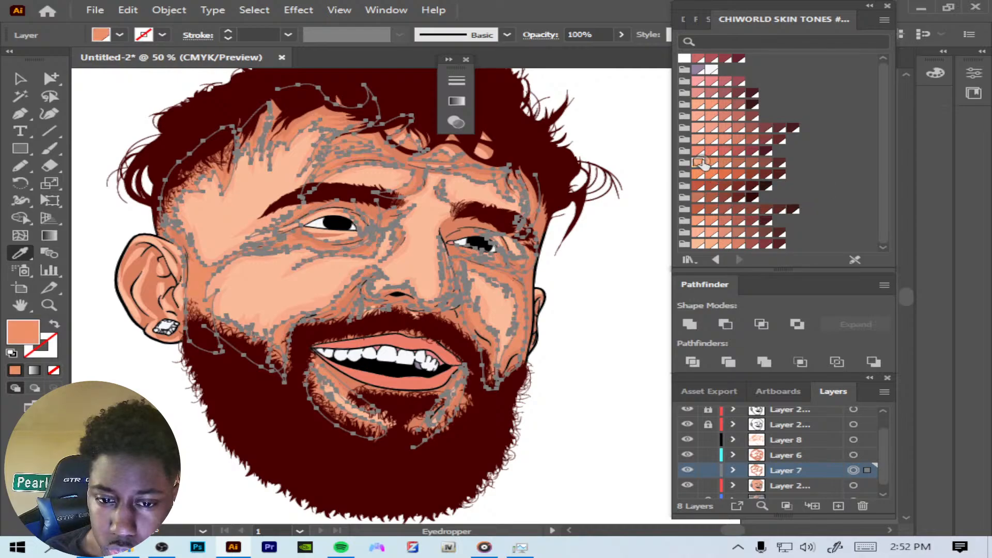
# Step: Recolor all Layer 7 mid-tones with the peach-orange second swatch of the seventh color group and deselect them
pyautogui.click(711, 140)
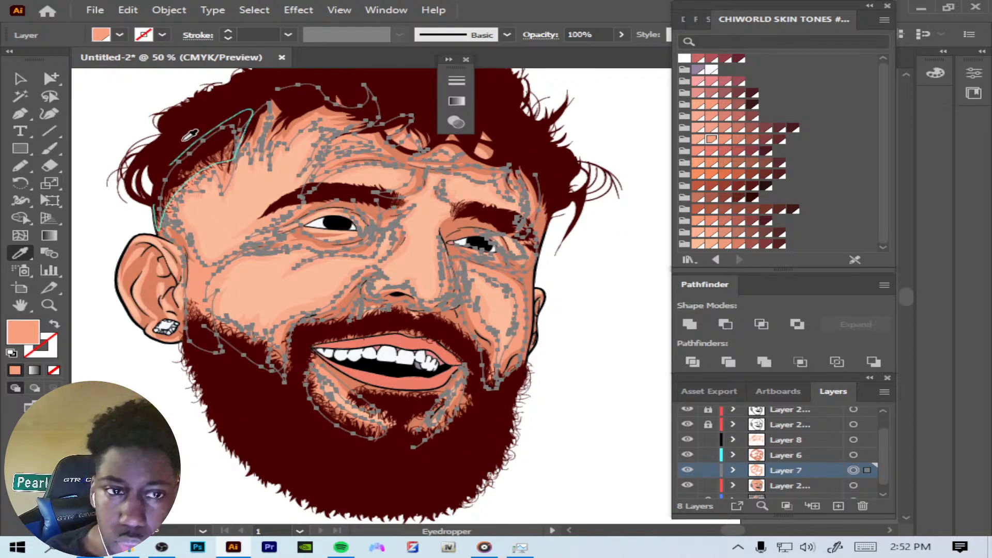
pyautogui.click(128, 10)
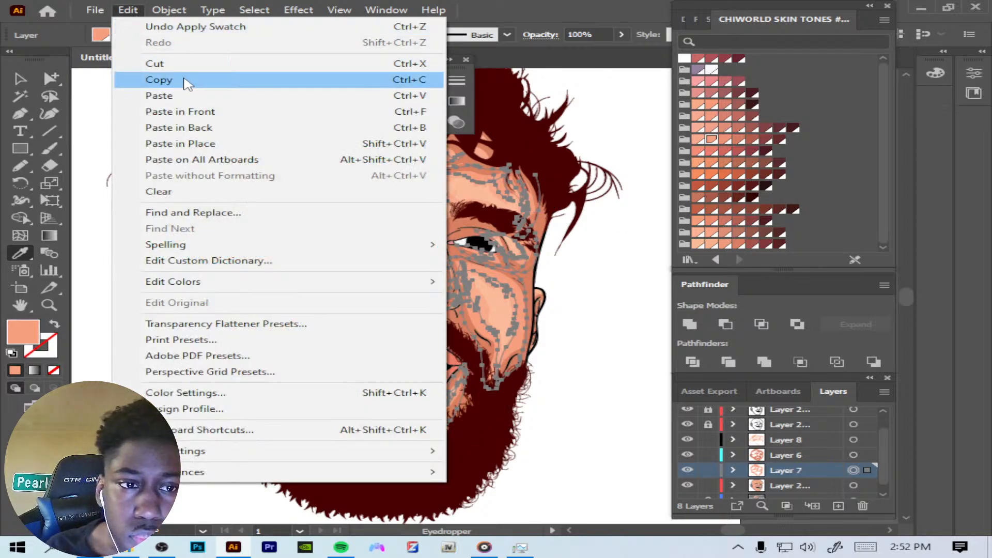
pyautogui.click(187, 83)
pyautogui.click(169, 11)
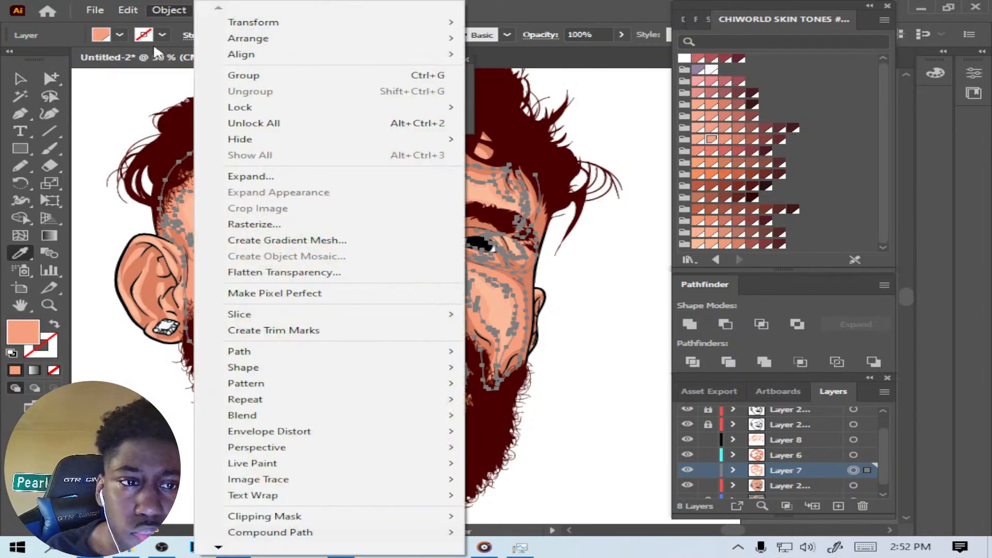
pyautogui.click(504, 6)
pyautogui.click(255, 10)
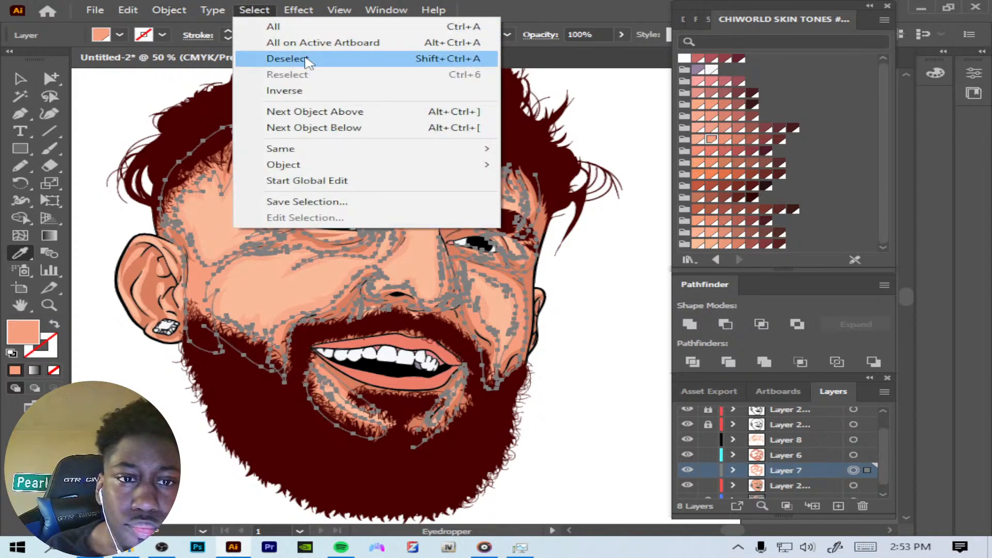
pyautogui.click(287, 58)
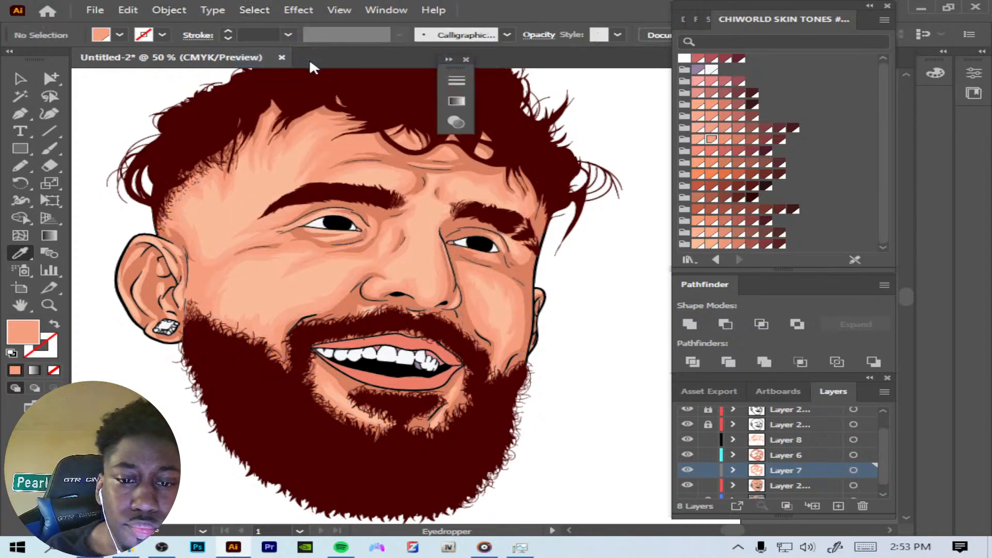
# Step: Try recoloring all Layer 6 shadows with the pinkish third swatch of the sixth color group, and deselect them
pyautogui.click(18, 78)
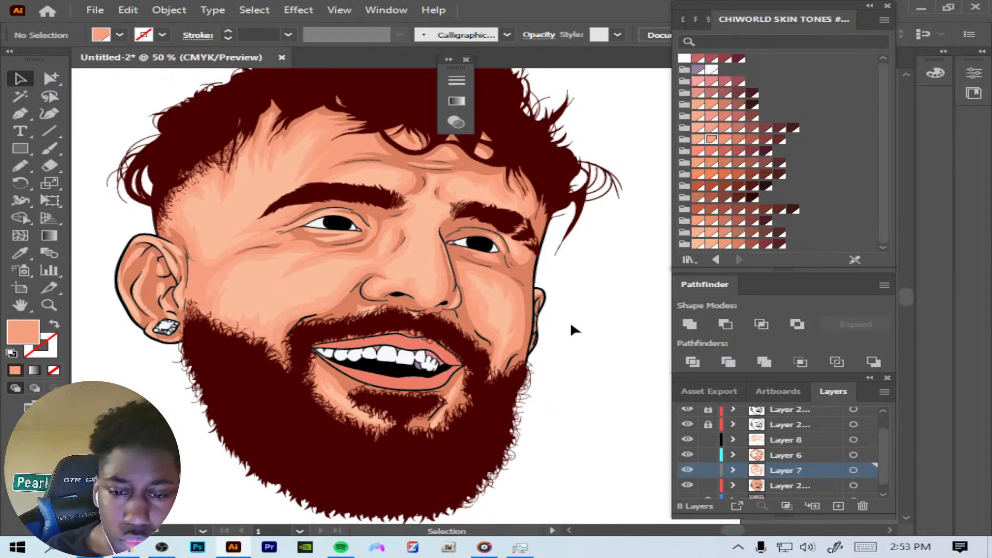
pyautogui.click(854, 456)
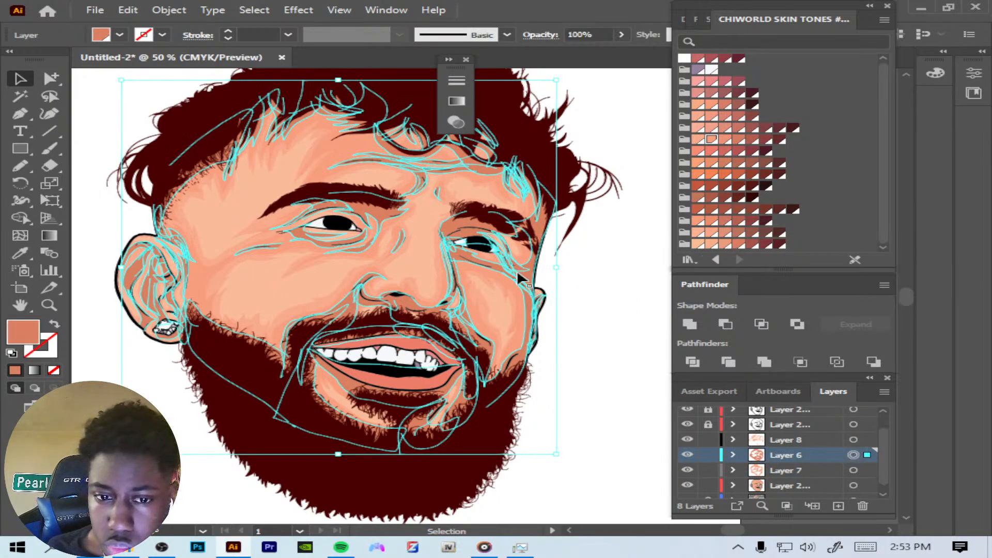
pyautogui.click(21, 253)
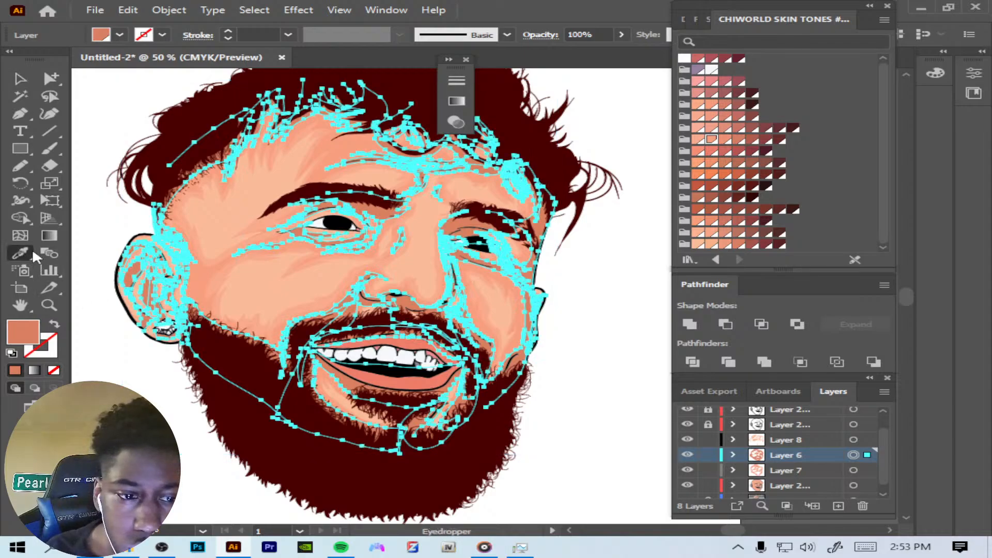
pyautogui.click(204, 276)
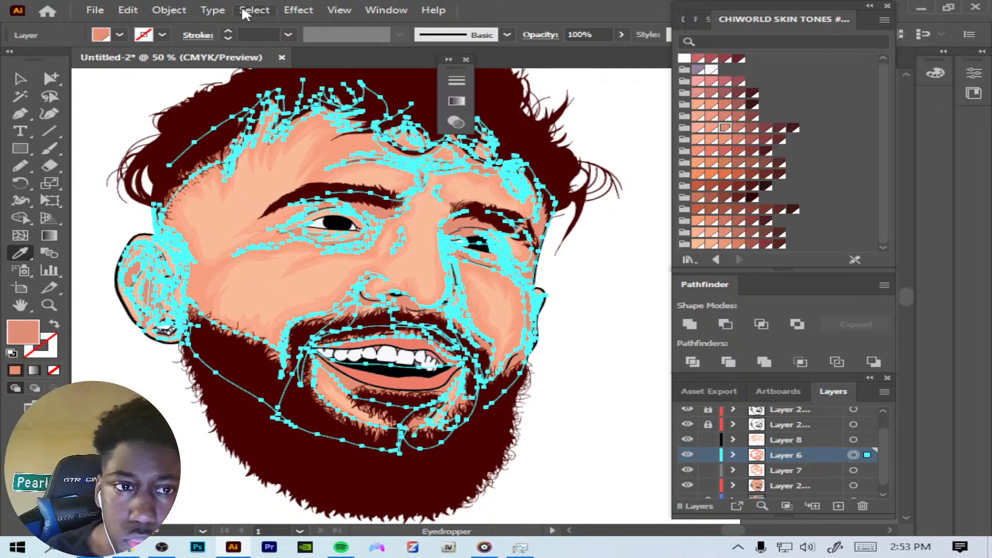
pyautogui.click(253, 11)
pyautogui.click(310, 59)
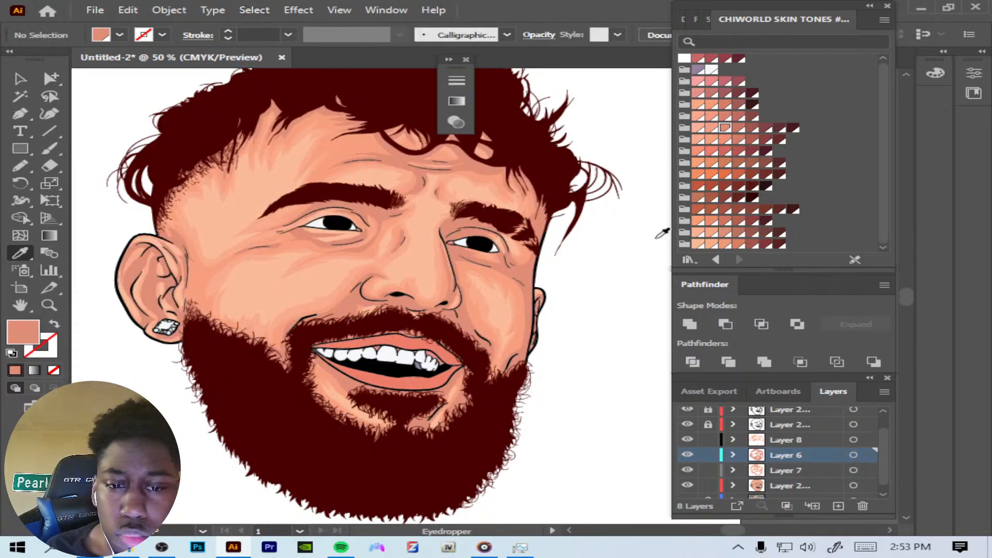
# Step: Recolor all Layer 6 shadows with the red-orange fourth swatch of the seventh color group and deselect them
pyautogui.click(854, 455)
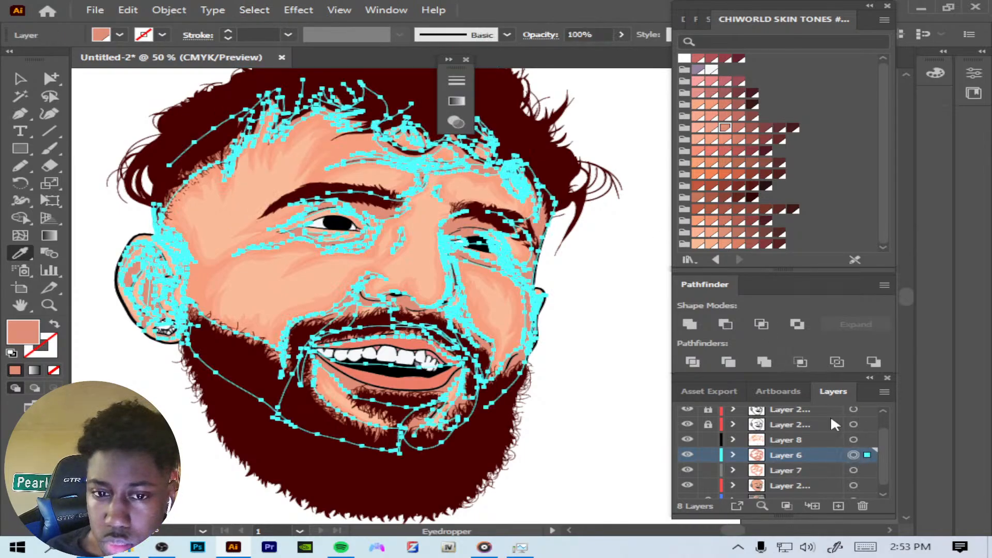
pyautogui.click(739, 141)
pyautogui.click(254, 10)
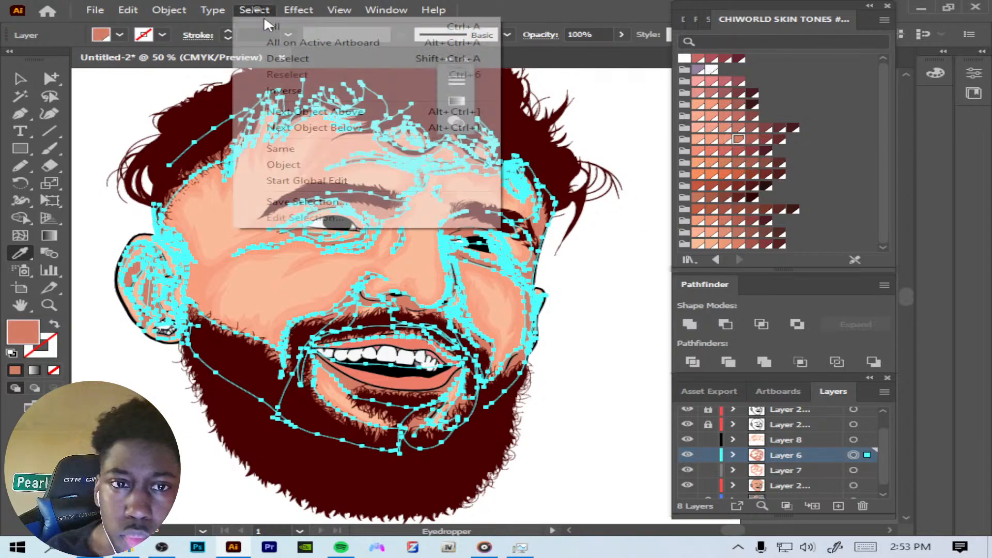
pyautogui.click(310, 60)
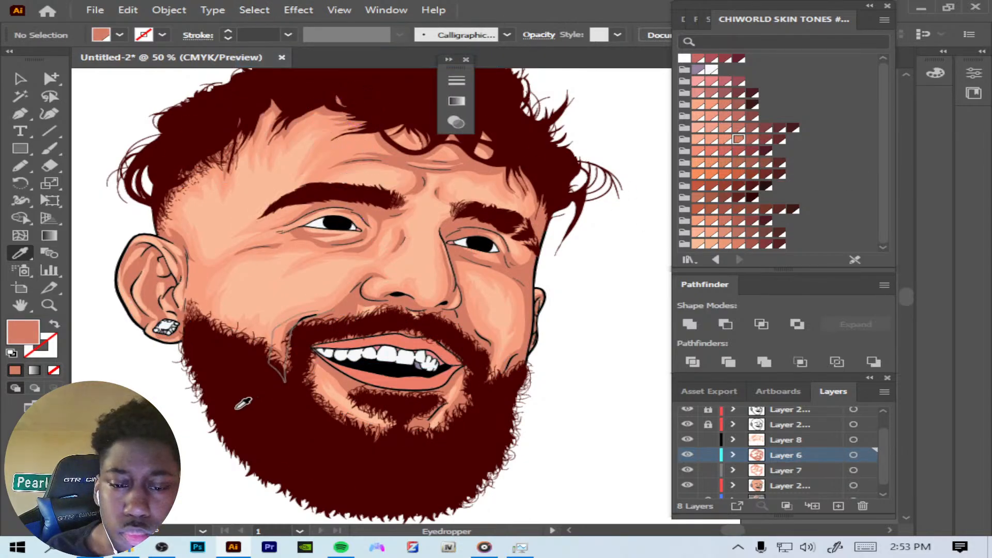
# Step: Create a new layer above Layer 6 and draw a Pencil shadow shape on the temple beside the far eyebrow
pyautogui.click(20, 166)
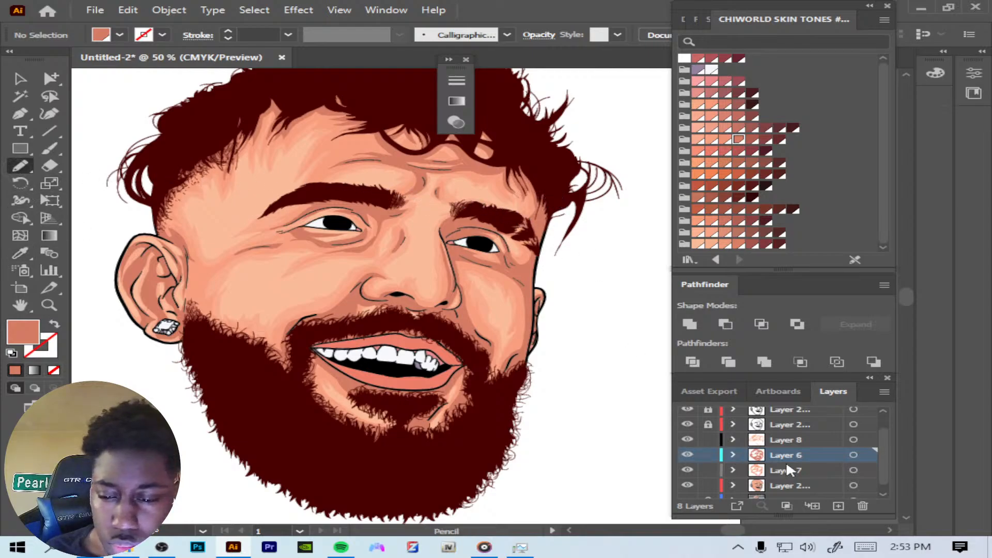
pyautogui.click(838, 504)
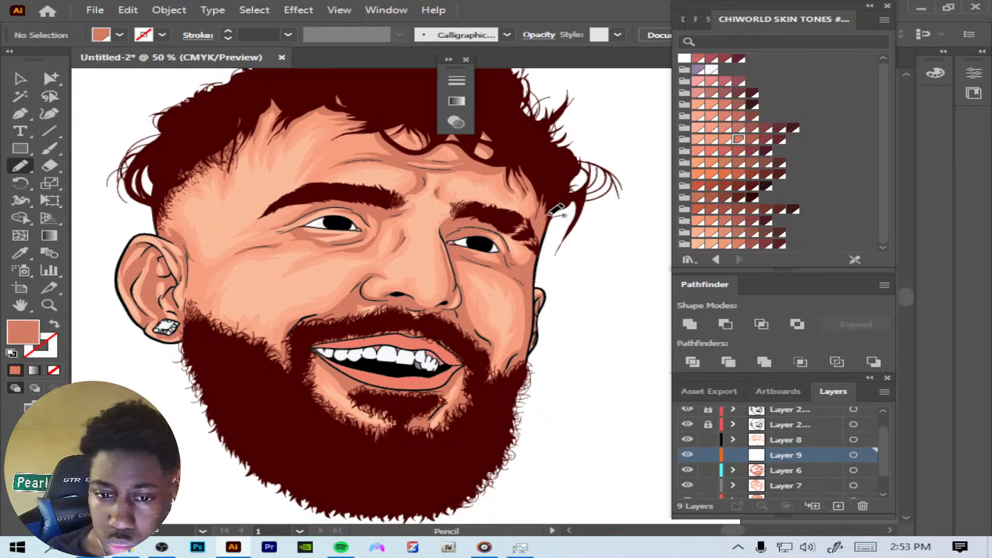
pyautogui.moveTo(543, 205); pyautogui.dragTo(538, 252)
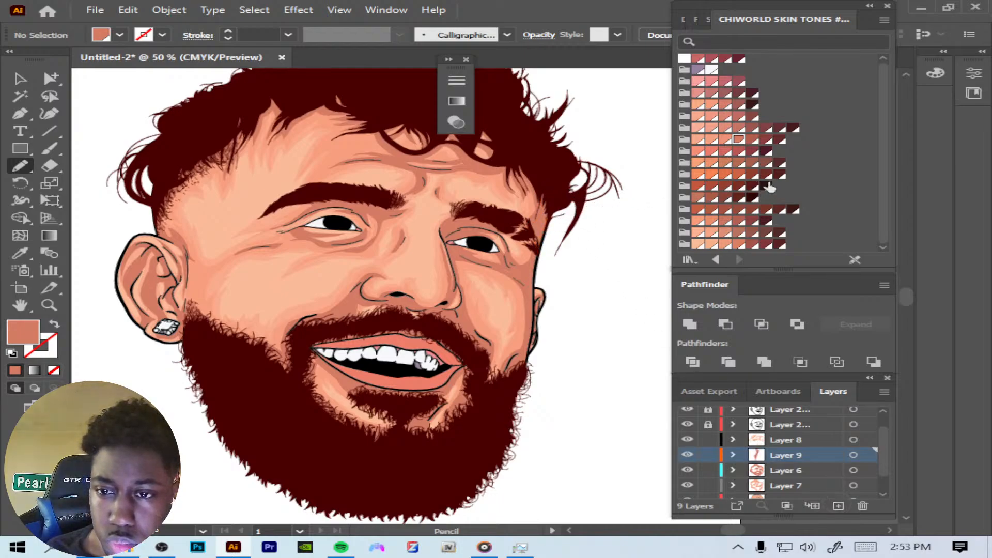
# Step: Recolor the new temple shadow with the dark red-brown fifth swatch of the sixth color group and deselect it
pyautogui.click(854, 455)
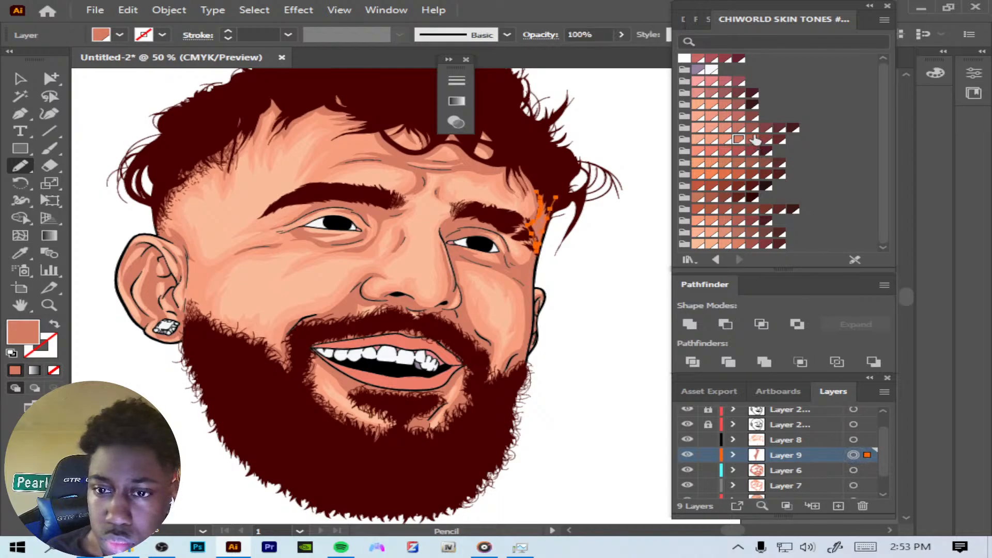
pyautogui.click(752, 129)
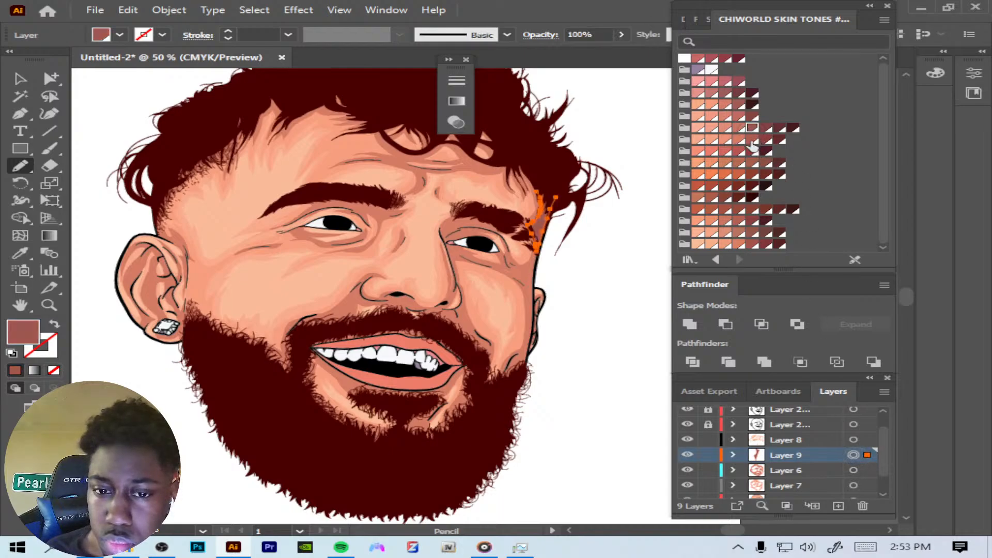
pyautogui.click(256, 10)
pyautogui.click(289, 58)
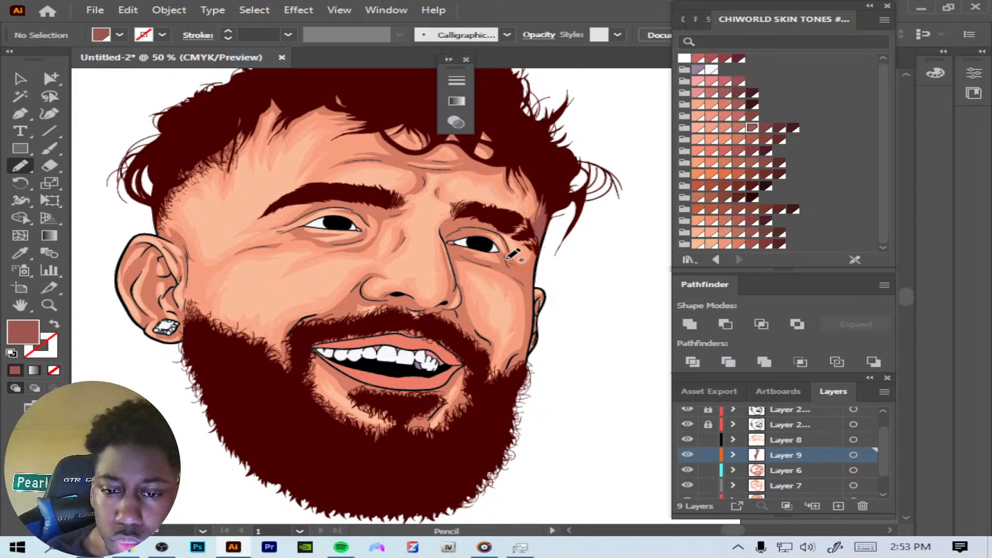
# Step: Draw dark red-brown Pencil shadows down the far edge of the face, from beside the eye to the cheek above the beard
pyautogui.moveTo(516, 268)
pyautogui.mouseDown()
pyautogui.moveTo(493, 240)
pyautogui.moveTo(533, 309)
pyautogui.moveTo(539, 247)
pyautogui.mouseUp()
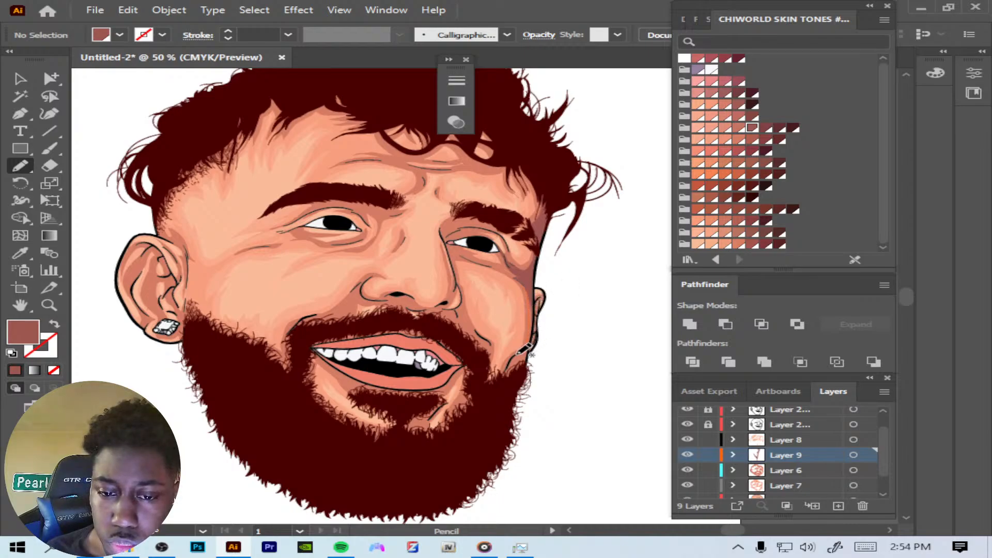
pyautogui.moveTo(517, 354)
pyautogui.mouseDown()
pyautogui.moveTo(501, 379)
pyautogui.moveTo(527, 356)
pyautogui.moveTo(525, 364)
pyautogui.moveTo(540, 280)
pyautogui.moveTo(544, 316)
pyautogui.moveTo(532, 307)
pyautogui.moveTo(539, 297)
pyautogui.moveTo(535, 322)
pyautogui.mouseUp()
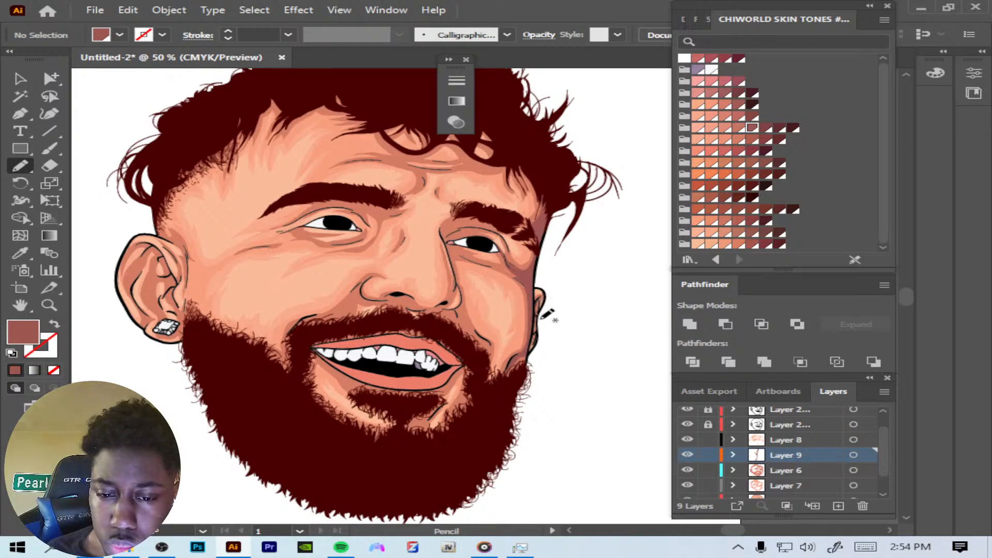
pyautogui.moveTo(533, 319); pyautogui.dragTo(537, 330)
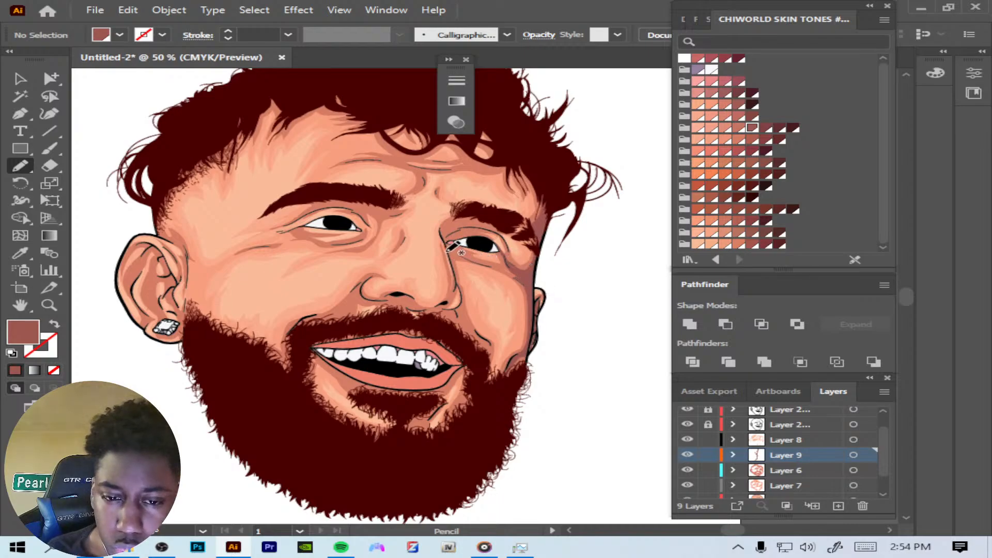
# Step: Draw dark red-brown Pencil shadows around the far eye, covering the under-eye crease, inner corner, outer lid and nose bridge
pyautogui.moveTo(450, 255)
pyautogui.mouseDown()
pyautogui.moveTo(504, 267)
pyautogui.moveTo(454, 251)
pyautogui.moveTo(473, 255)
pyautogui.mouseUp()
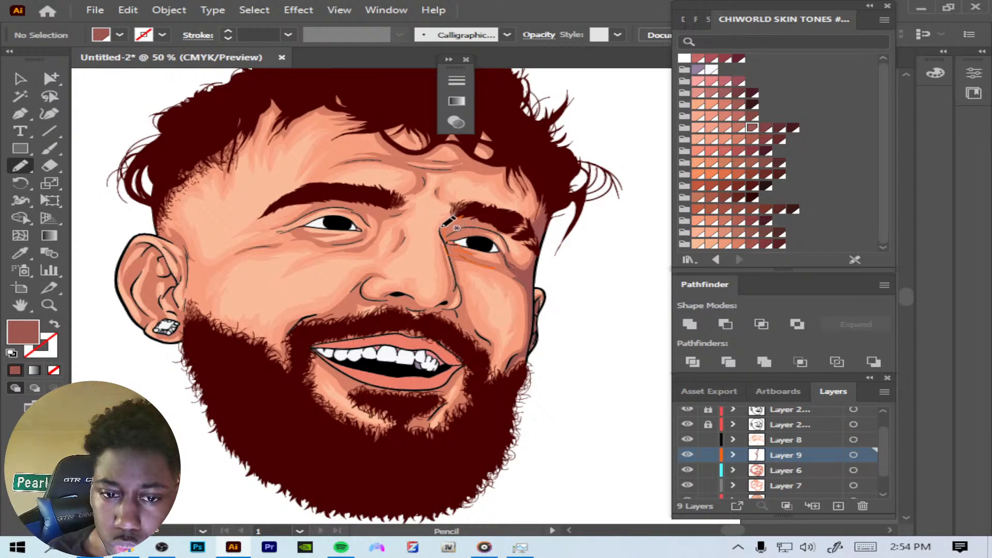
pyautogui.moveTo(443, 226); pyautogui.dragTo(447, 241)
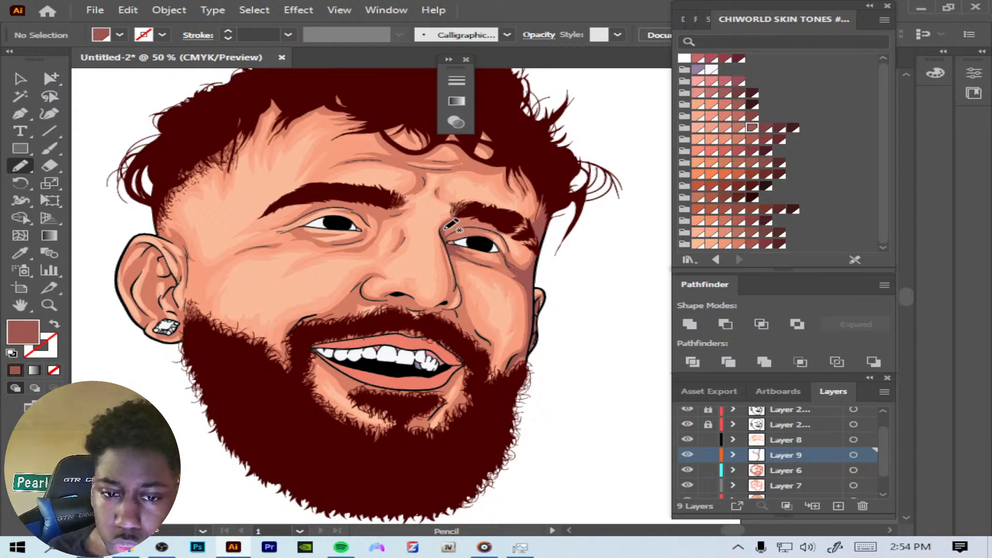
pyautogui.moveTo(455, 229)
pyautogui.mouseDown()
pyautogui.moveTo(473, 228)
pyautogui.moveTo(443, 238)
pyautogui.mouseUp()
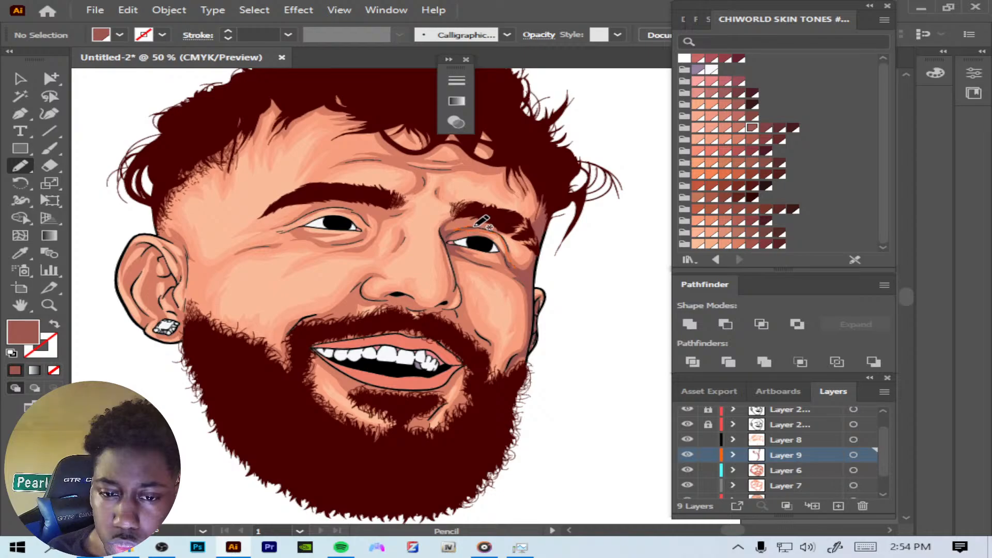
pyautogui.moveTo(495, 229); pyautogui.dragTo(517, 270)
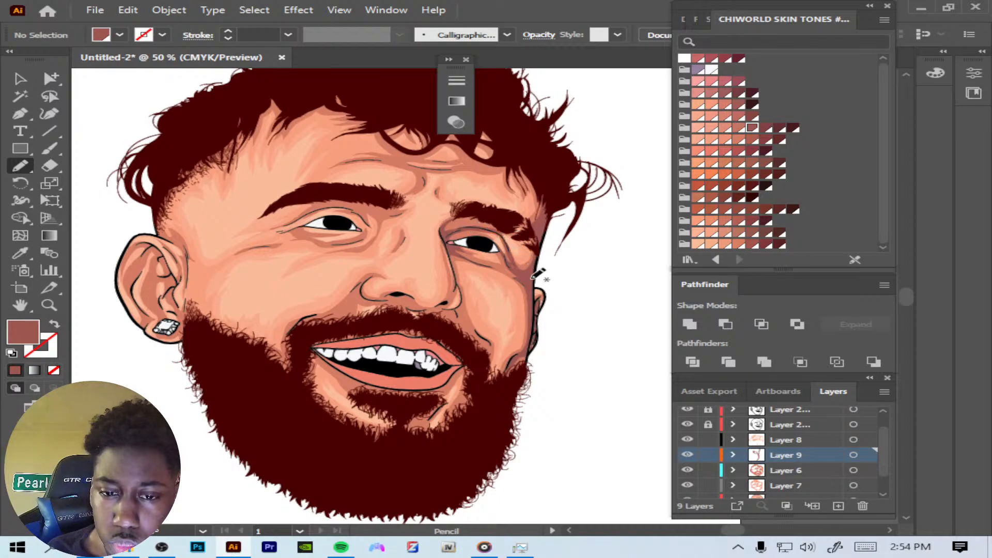
pyautogui.moveTo(443, 229)
pyautogui.mouseDown()
pyautogui.moveTo(491, 221)
pyautogui.moveTo(451, 219)
pyautogui.moveTo(442, 230)
pyautogui.mouseUp()
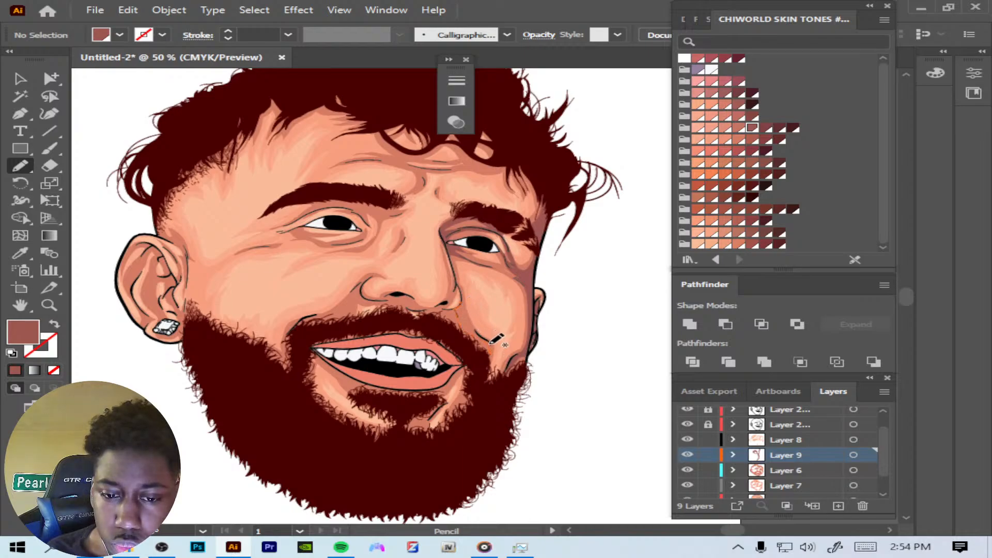
# Step: Draw dark red-brown Pencil shadows under the nose, along its far side and in the smile folds down to the mustache
pyautogui.moveTo(462, 304); pyautogui.dragTo(464, 301)
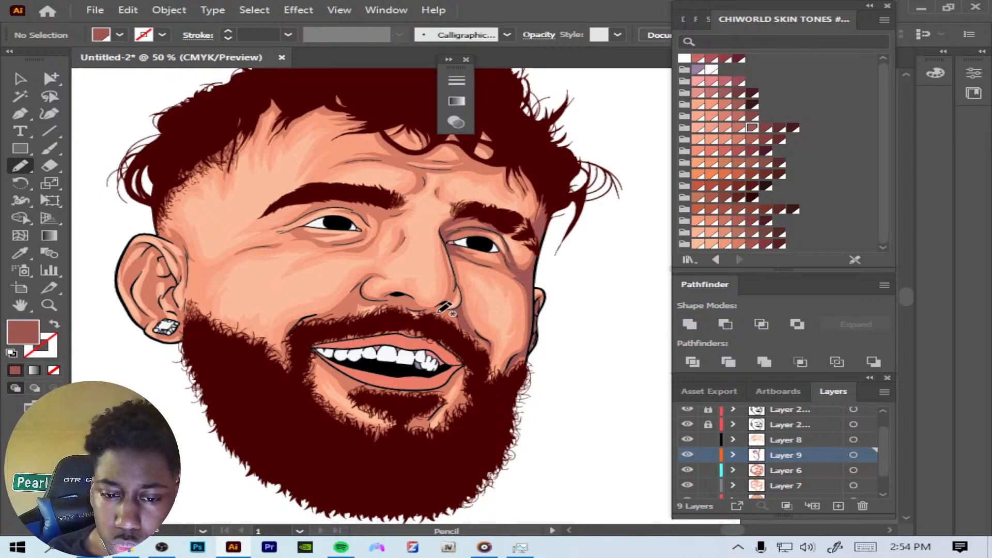
pyautogui.moveTo(456, 299); pyautogui.dragTo(459, 301)
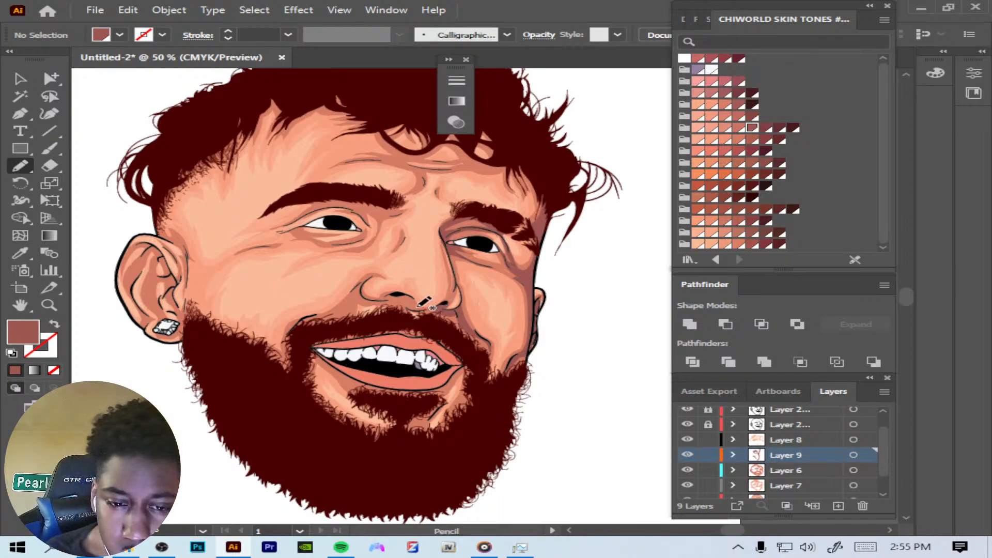
pyautogui.moveTo(386, 298); pyautogui.dragTo(429, 309)
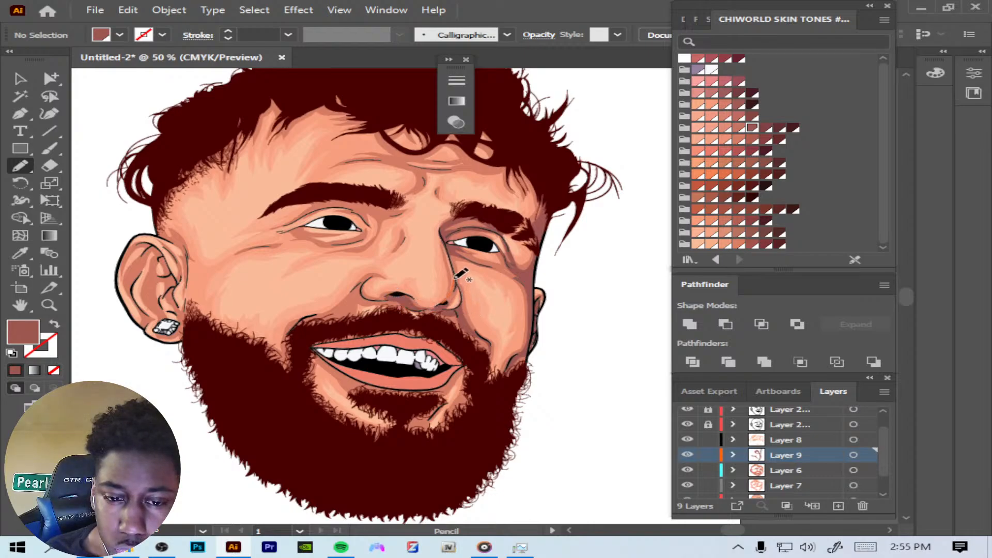
pyautogui.moveTo(455, 283)
pyautogui.mouseDown()
pyautogui.moveTo(444, 311)
pyautogui.moveTo(457, 313)
pyautogui.moveTo(461, 299)
pyautogui.moveTo(445, 306)
pyautogui.moveTo(455, 280)
pyautogui.mouseUp()
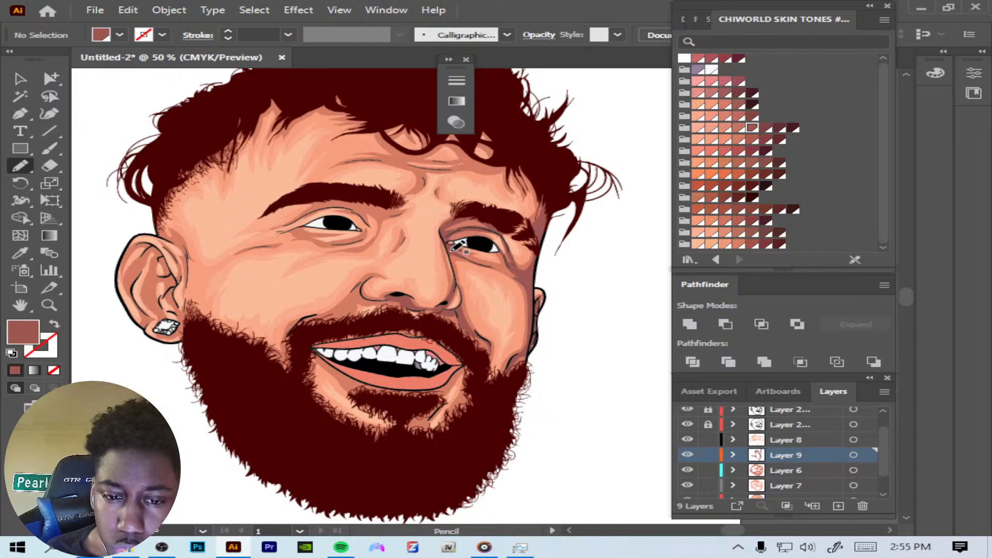
pyautogui.moveTo(456, 274); pyautogui.dragTo(457, 276)
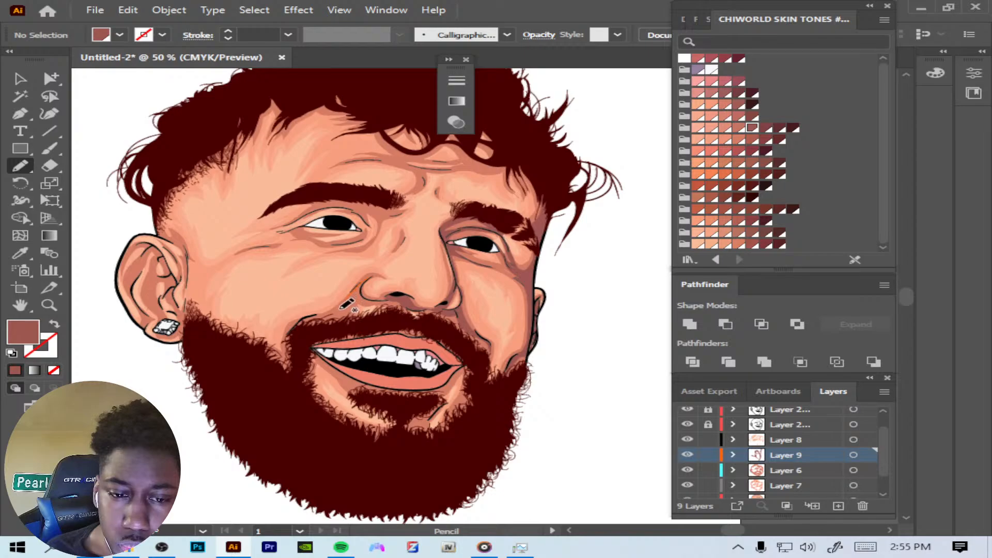
pyautogui.moveTo(345, 305)
pyautogui.mouseDown()
pyautogui.moveTo(378, 302)
pyautogui.moveTo(366, 280)
pyautogui.mouseUp()
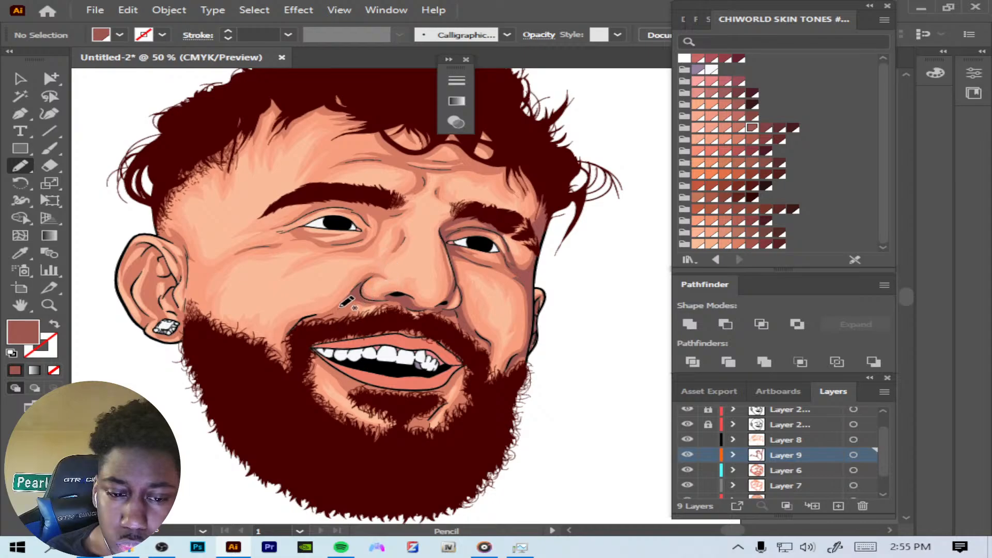
pyautogui.moveTo(298, 328)
pyautogui.mouseDown()
pyautogui.moveTo(333, 309)
pyautogui.moveTo(299, 339)
pyautogui.mouseUp()
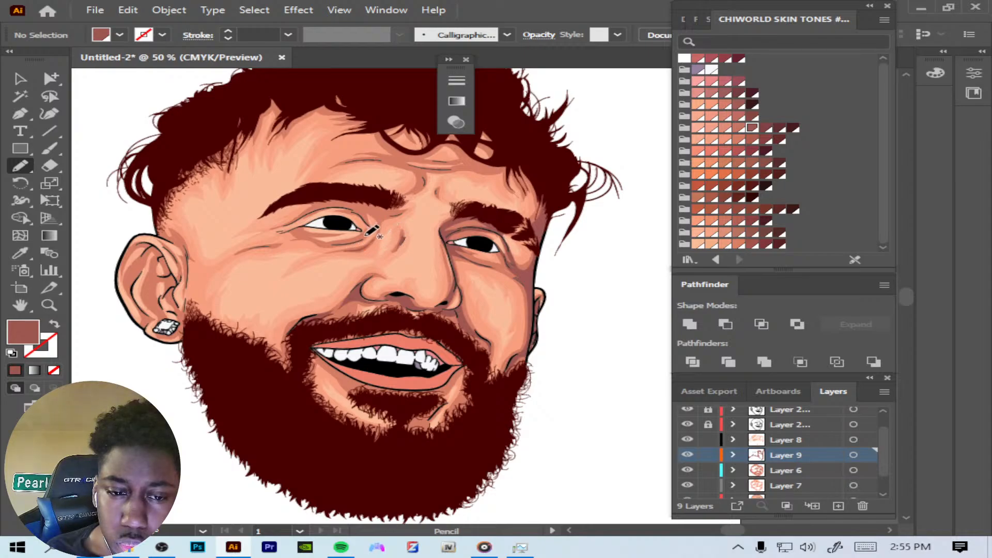
# Step: Draw dark red-brown Pencil shadows beneath the near eye and between its upper lid and the eyebrow
pyautogui.moveTo(327, 246); pyautogui.dragTo(368, 232)
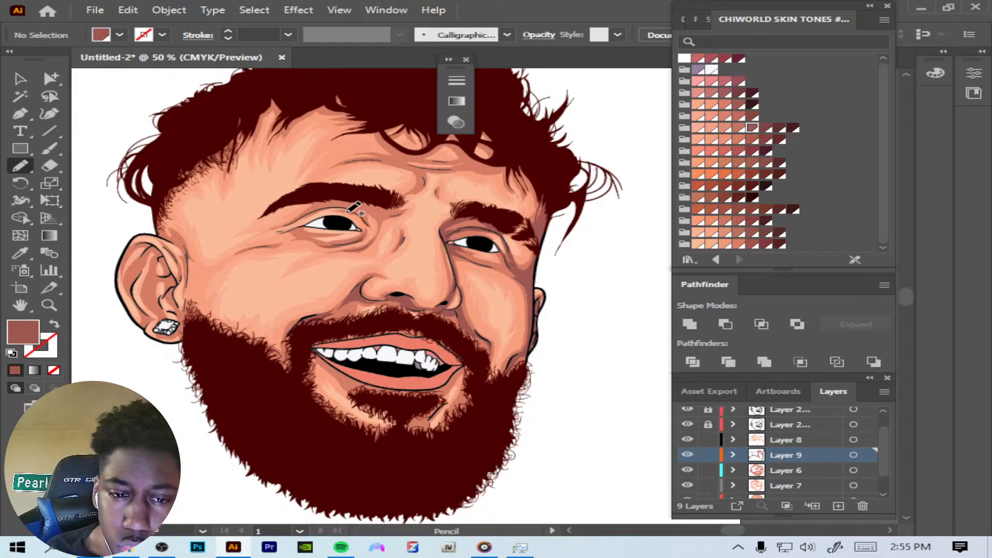
pyautogui.moveTo(356, 210)
pyautogui.mouseDown()
pyautogui.moveTo(296, 223)
pyautogui.moveTo(340, 202)
pyautogui.moveTo(369, 218)
pyautogui.moveTo(372, 198)
pyautogui.moveTo(392, 205)
pyautogui.mouseUp()
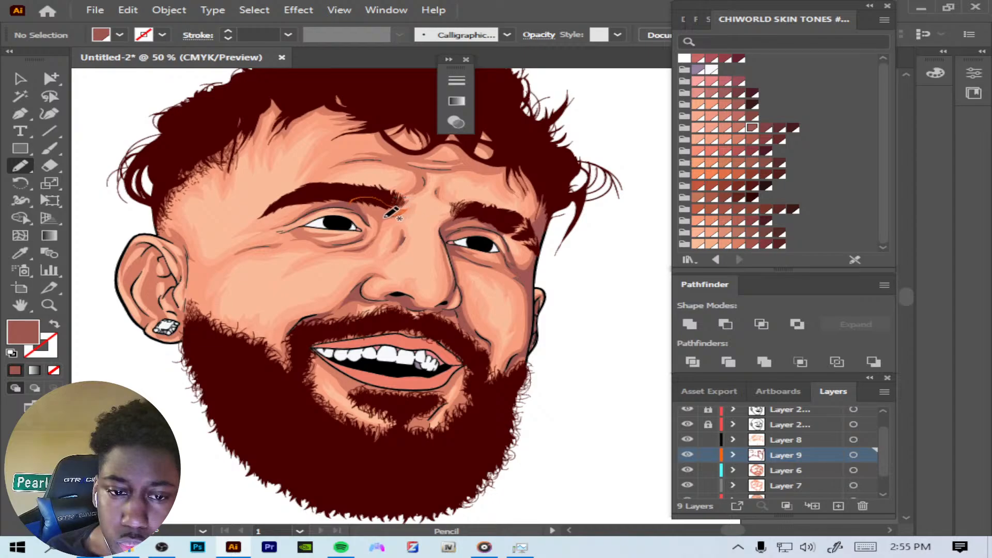
pyautogui.moveTo(361, 211); pyautogui.dragTo(347, 204)
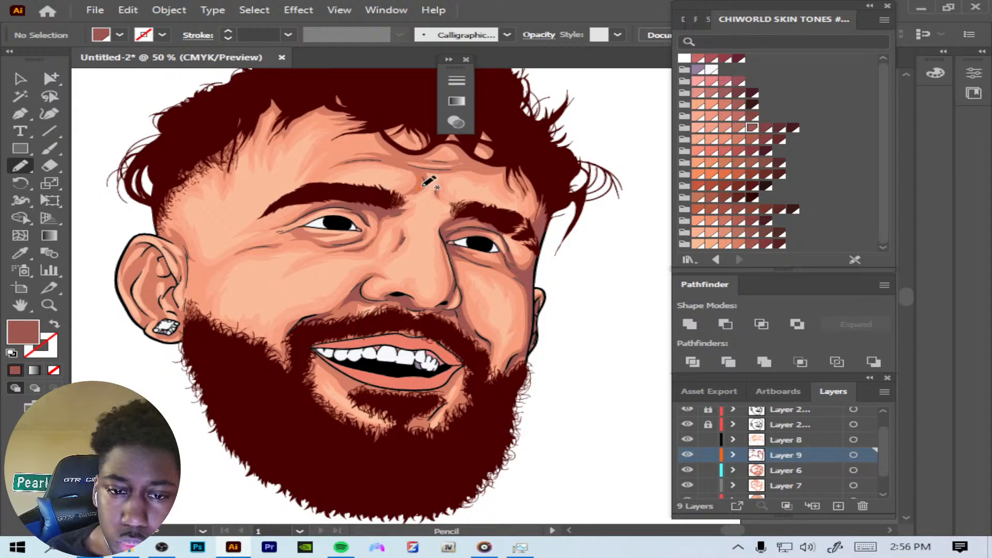
# Step: Draw dark red-brown Pencil shadows in the frown crease between the eyebrows, along the forehead wrinkles and under the hairline curls
pyautogui.moveTo(428, 180); pyautogui.dragTo(439, 188)
pyautogui.moveTo(512, 166)
pyautogui.mouseDown()
pyautogui.moveTo(470, 163)
pyautogui.moveTo(450, 137)
pyautogui.moveTo(497, 159)
pyautogui.mouseUp()
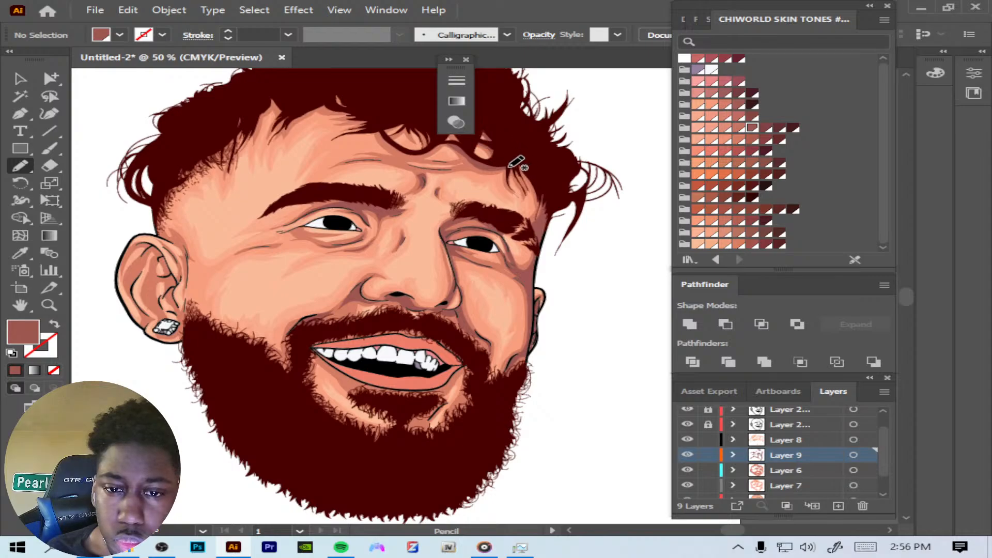
pyautogui.moveTo(510, 168); pyautogui.dragTo(528, 186)
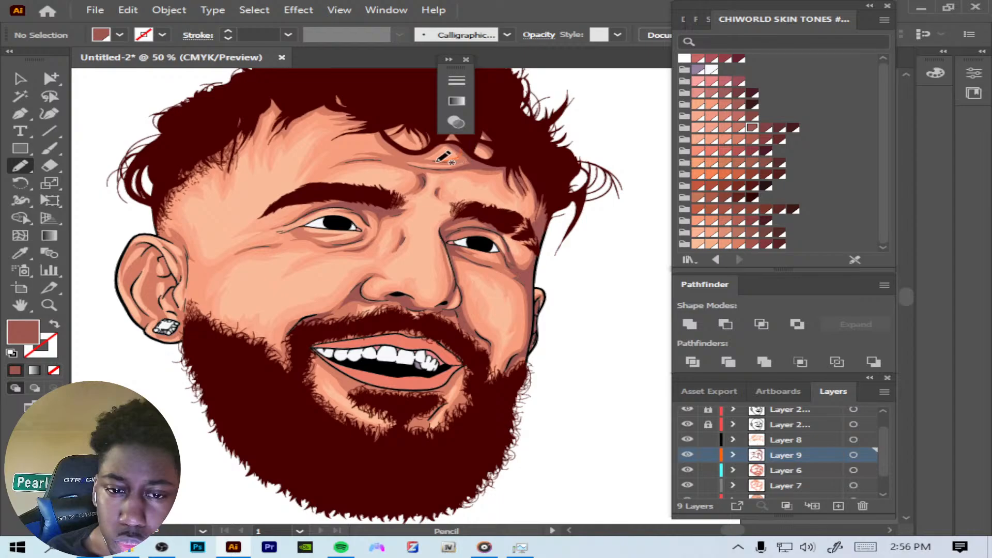
pyautogui.moveTo(381, 157); pyautogui.dragTo(439, 161)
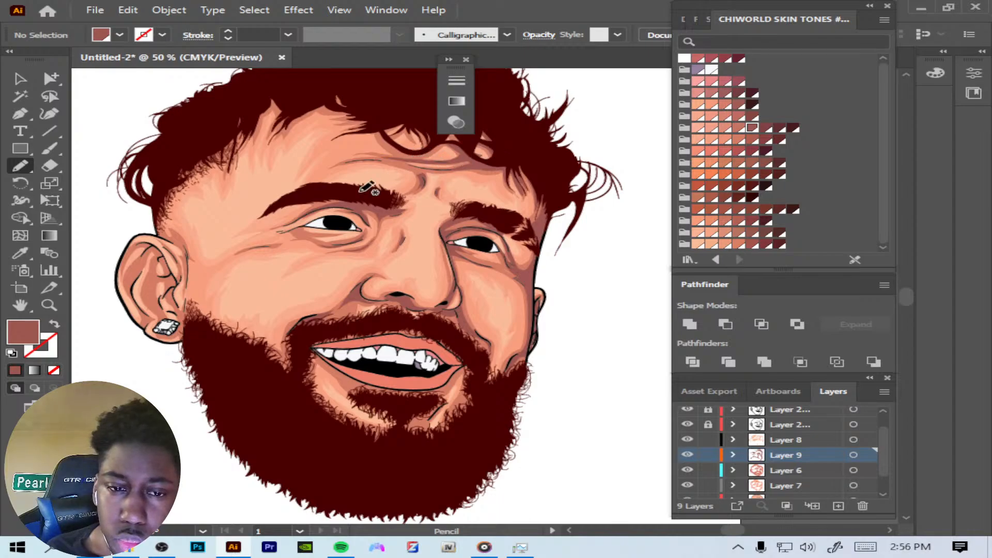
# Step: Undo the last shadow strokes above the near eyebrow and draw dark red-brown Pencil shadows along the hairline from forehead to temple
pyautogui.hotkey('ctrl', 'z')
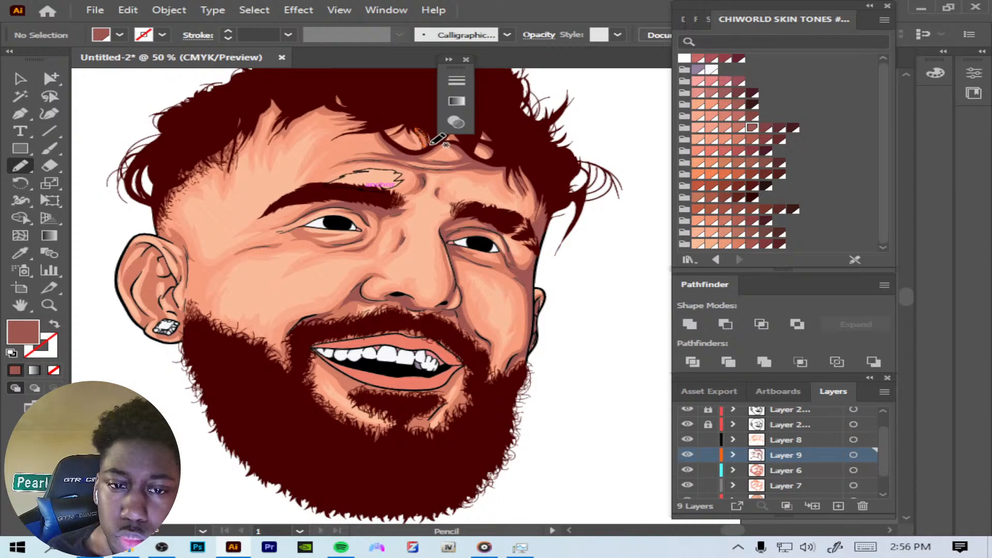
pyautogui.hotkey('ctrl', 'z')
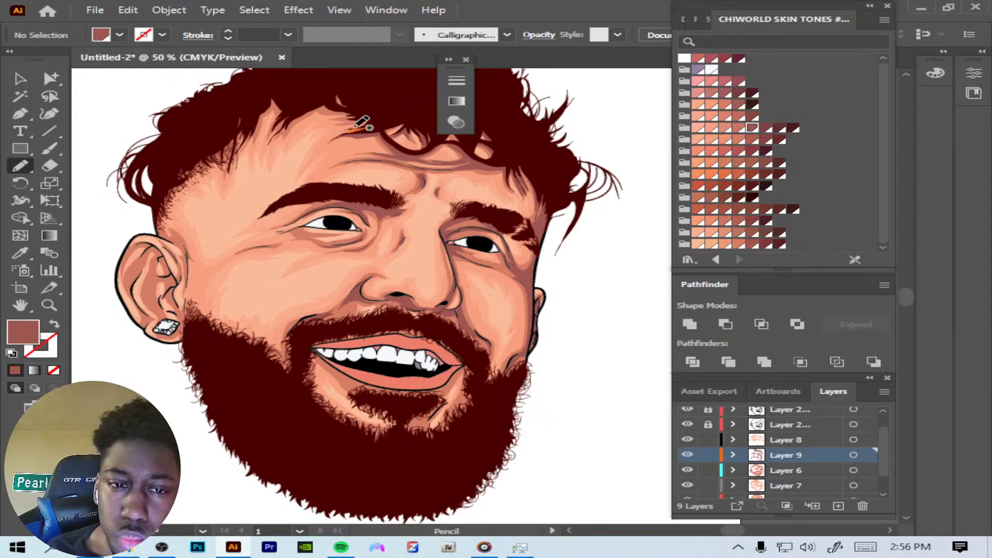
pyautogui.moveTo(355, 128)
pyautogui.mouseDown()
pyautogui.moveTo(315, 102)
pyautogui.moveTo(378, 108)
pyautogui.moveTo(337, 96)
pyautogui.moveTo(343, 106)
pyautogui.moveTo(332, 88)
pyautogui.moveTo(354, 99)
pyautogui.moveTo(348, 111)
pyautogui.moveTo(276, 138)
pyautogui.moveTo(270, 94)
pyautogui.moveTo(320, 103)
pyautogui.mouseUp()
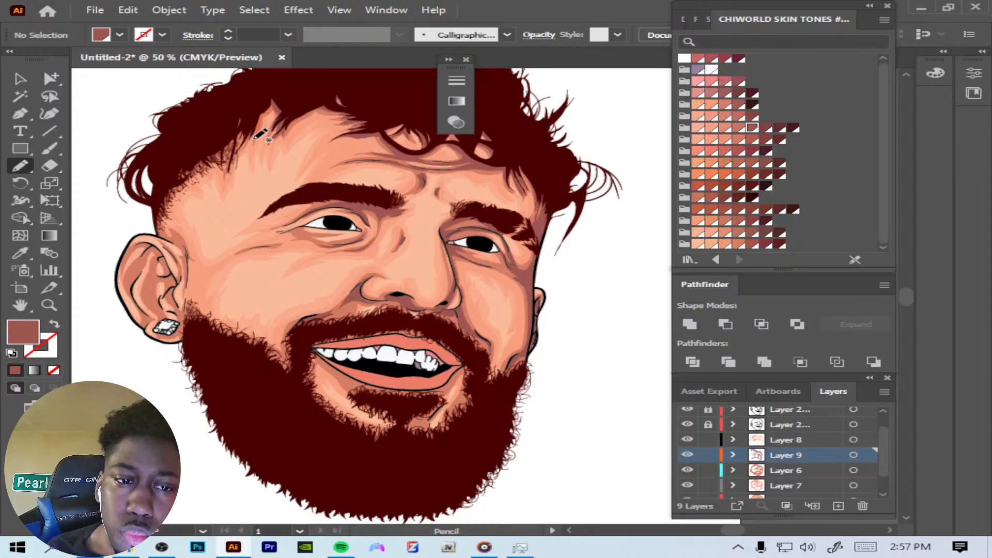
pyautogui.moveTo(237, 140); pyautogui.dragTo(275, 97)
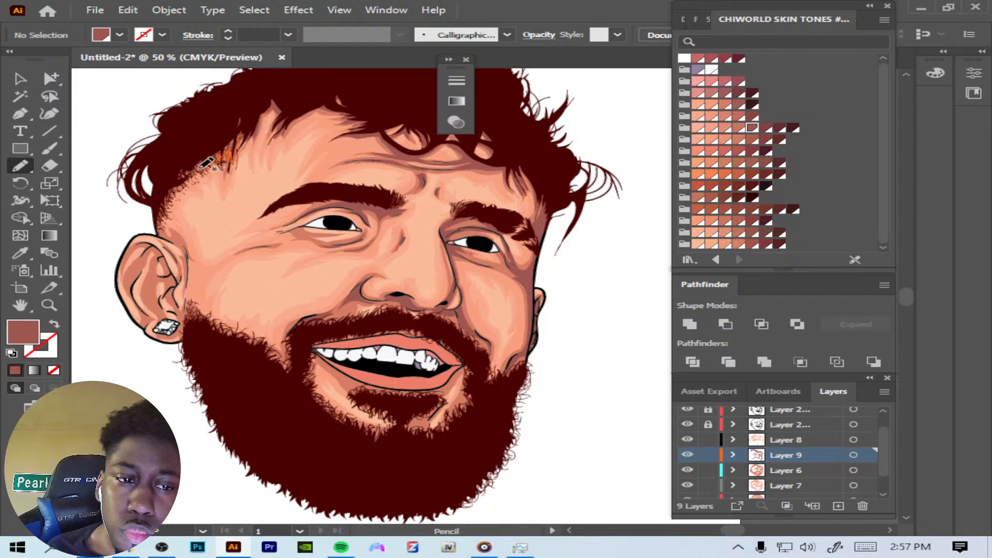
pyautogui.moveTo(188, 176)
pyautogui.mouseDown()
pyautogui.moveTo(153, 218)
pyautogui.moveTo(157, 185)
pyautogui.moveTo(227, 115)
pyautogui.mouseUp()
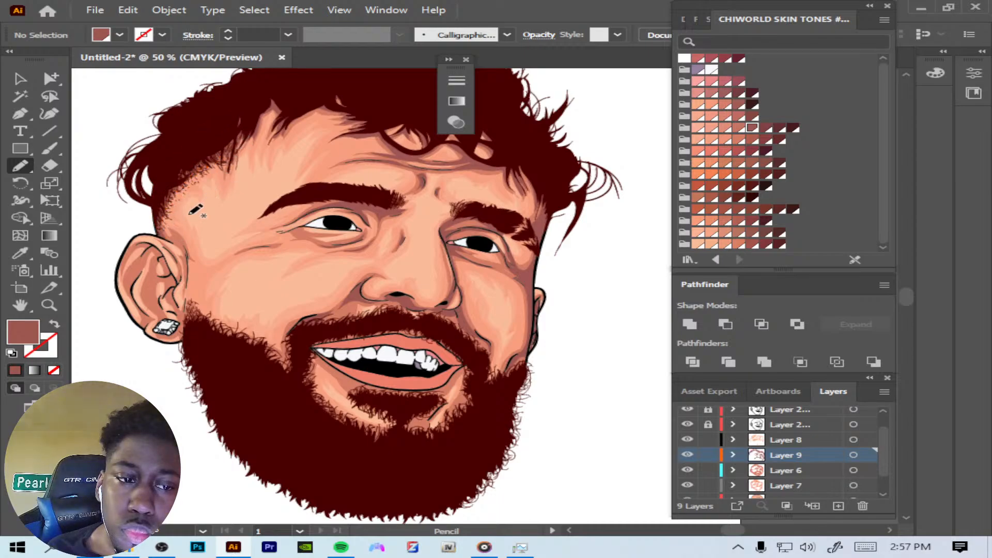
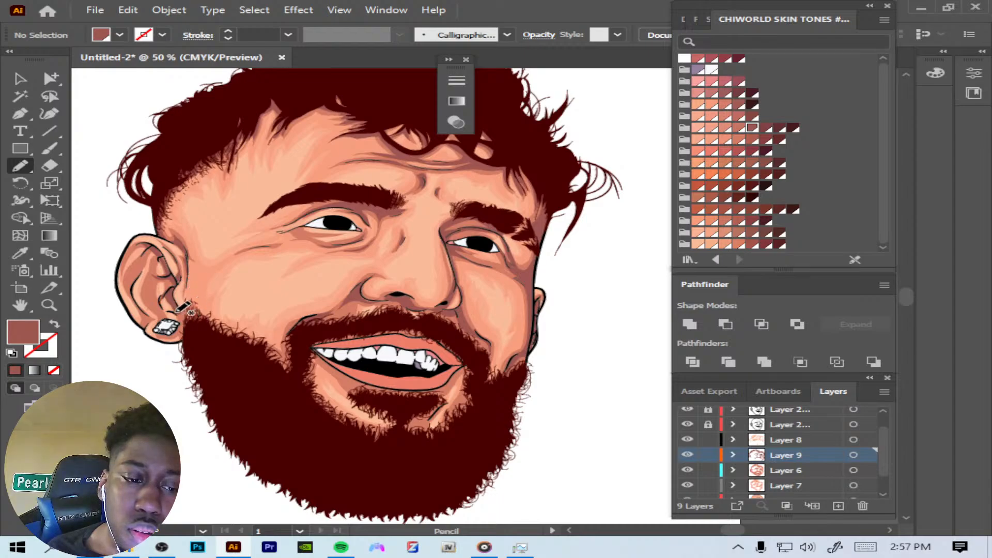
# Step: Draw dark red-brown Pencil shadows along the beard's cheek edge, beside the mustache, around the mouth and along the chin's beard edge
pyautogui.moveTo(177, 312)
pyautogui.mouseDown()
pyautogui.moveTo(183, 336)
pyautogui.moveTo(187, 308)
pyautogui.moveTo(179, 312)
pyautogui.moveTo(192, 305)
pyautogui.moveTo(207, 315)
pyautogui.mouseUp()
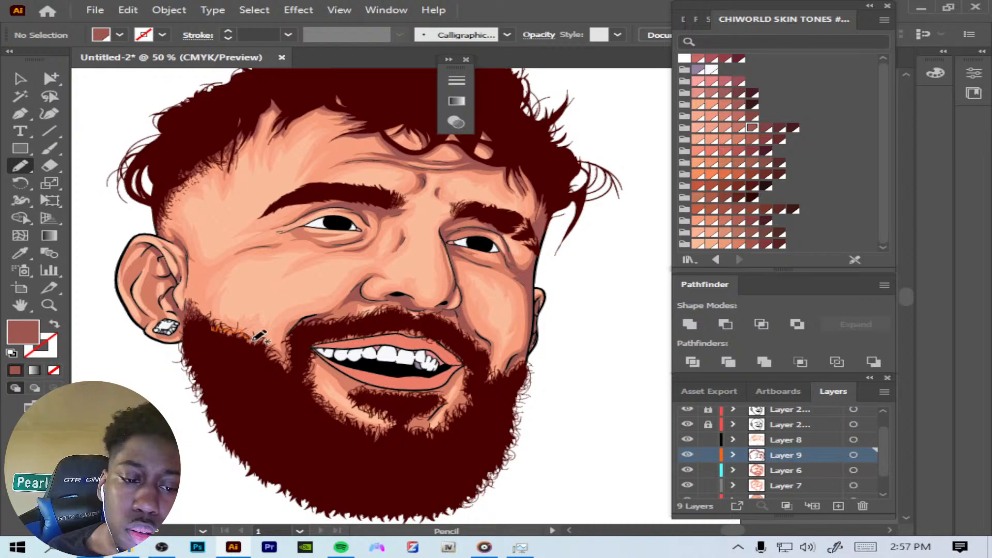
pyautogui.moveTo(253, 341)
pyautogui.mouseDown()
pyautogui.moveTo(282, 363)
pyautogui.moveTo(289, 327)
pyautogui.moveTo(302, 323)
pyautogui.mouseUp()
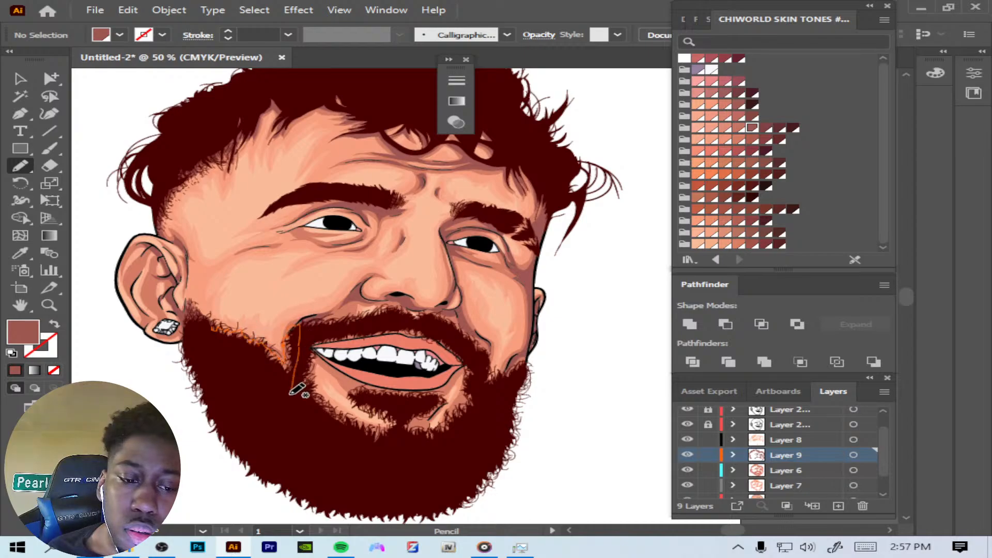
pyautogui.moveTo(305, 370)
pyautogui.mouseDown()
pyautogui.moveTo(326, 406)
pyautogui.moveTo(389, 433)
pyautogui.mouseUp()
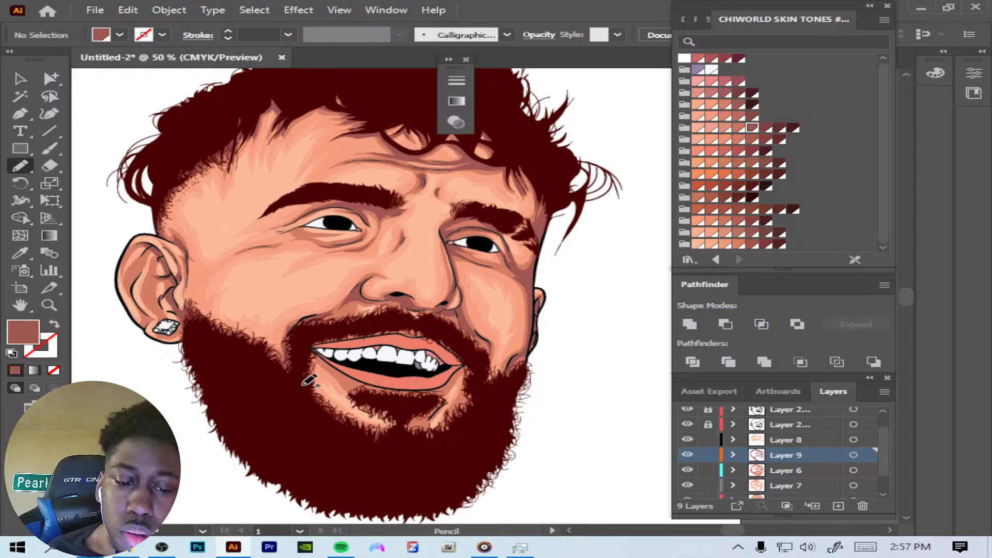
pyautogui.moveTo(356, 391)
pyautogui.mouseDown()
pyautogui.moveTo(414, 397)
pyautogui.moveTo(441, 387)
pyautogui.moveTo(455, 364)
pyautogui.mouseUp()
pyautogui.moveTo(313, 347)
pyautogui.mouseDown()
pyautogui.moveTo(412, 327)
pyautogui.moveTo(440, 332)
pyautogui.moveTo(468, 361)
pyautogui.moveTo(436, 374)
pyautogui.moveTo(385, 368)
pyautogui.mouseUp()
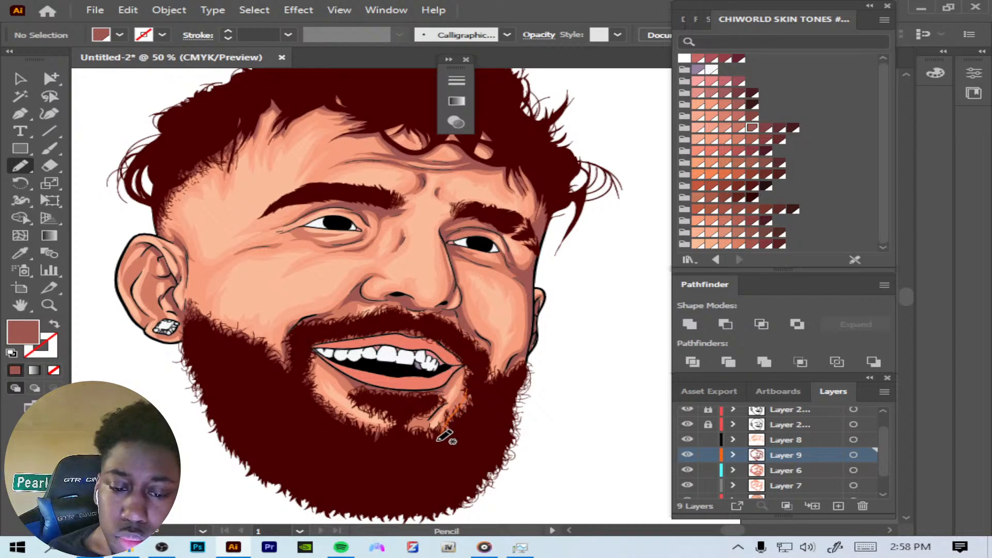
pyautogui.moveTo(437, 432)
pyautogui.mouseDown()
pyautogui.moveTo(440, 398)
pyautogui.moveTo(361, 398)
pyautogui.moveTo(362, 409)
pyautogui.moveTo(388, 419)
pyautogui.moveTo(379, 433)
pyautogui.moveTo(361, 428)
pyautogui.moveTo(322, 399)
pyautogui.moveTo(308, 350)
pyautogui.moveTo(301, 383)
pyautogui.moveTo(317, 436)
pyautogui.moveTo(376, 443)
pyautogui.mouseUp()
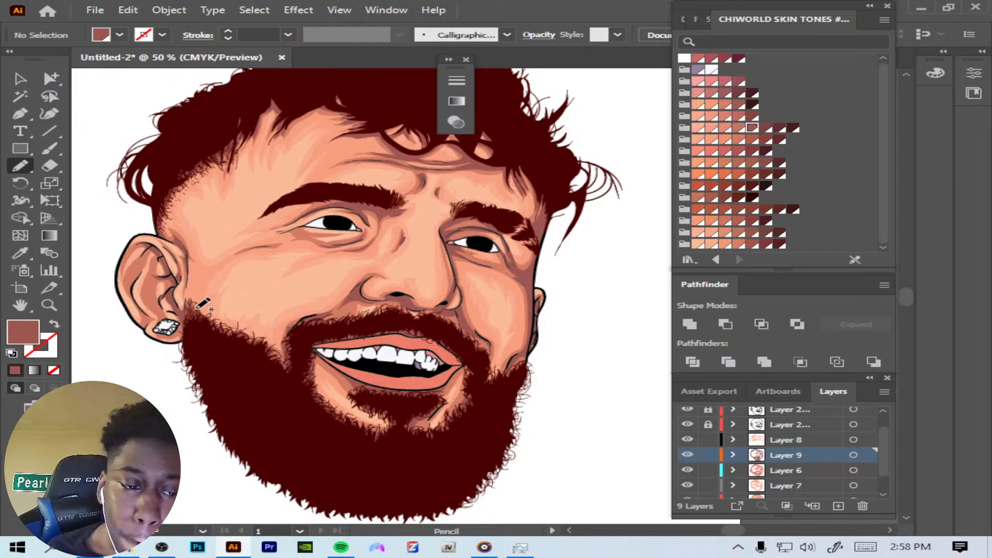
# Step: Draw dark red-brown Pencil shadows in front of the near ear and in the creases beside the near eye's outer corner
pyautogui.moveTo(208, 314)
pyautogui.mouseDown()
pyautogui.moveTo(186, 311)
pyautogui.moveTo(186, 278)
pyautogui.mouseUp()
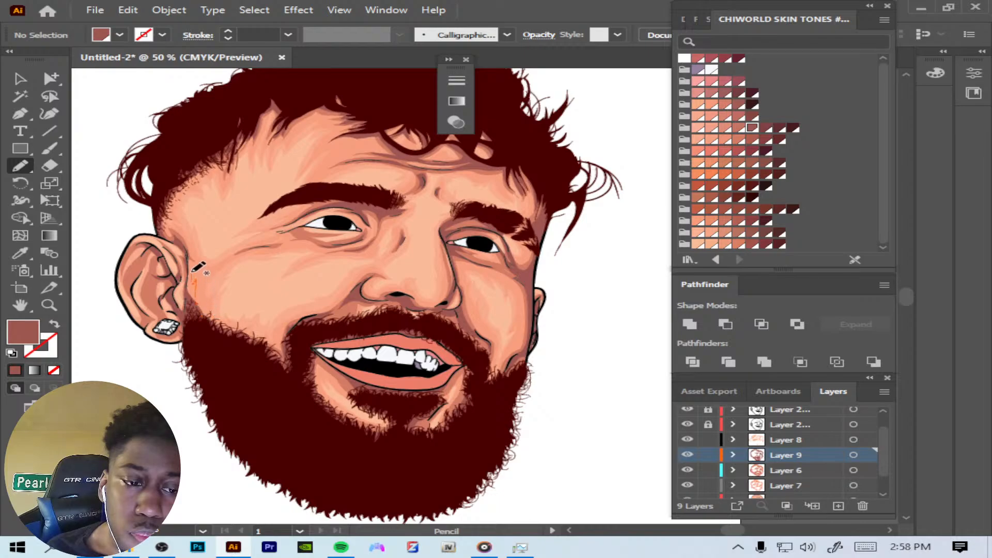
pyautogui.moveTo(187, 261); pyautogui.dragTo(187, 261)
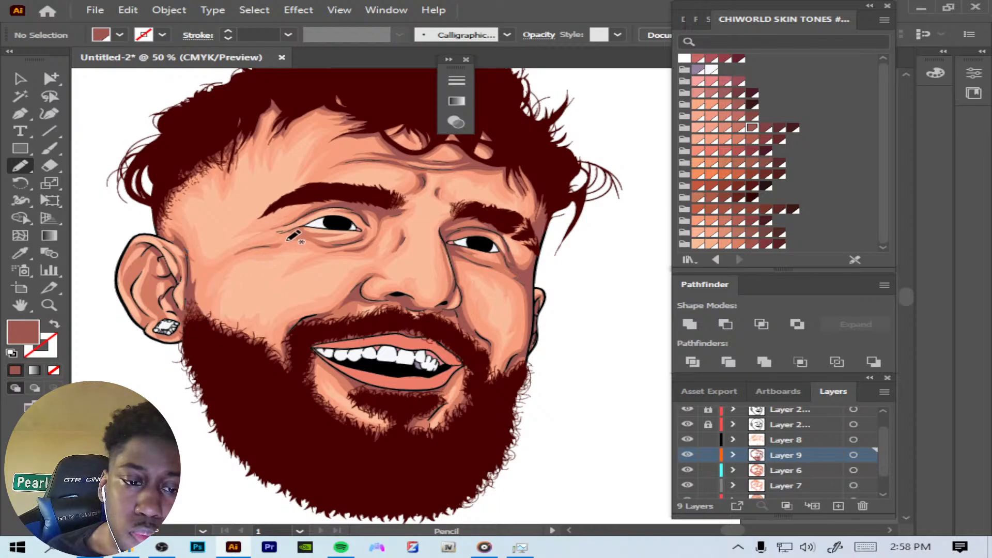
pyautogui.moveTo(268, 245); pyautogui.dragTo(315, 228)
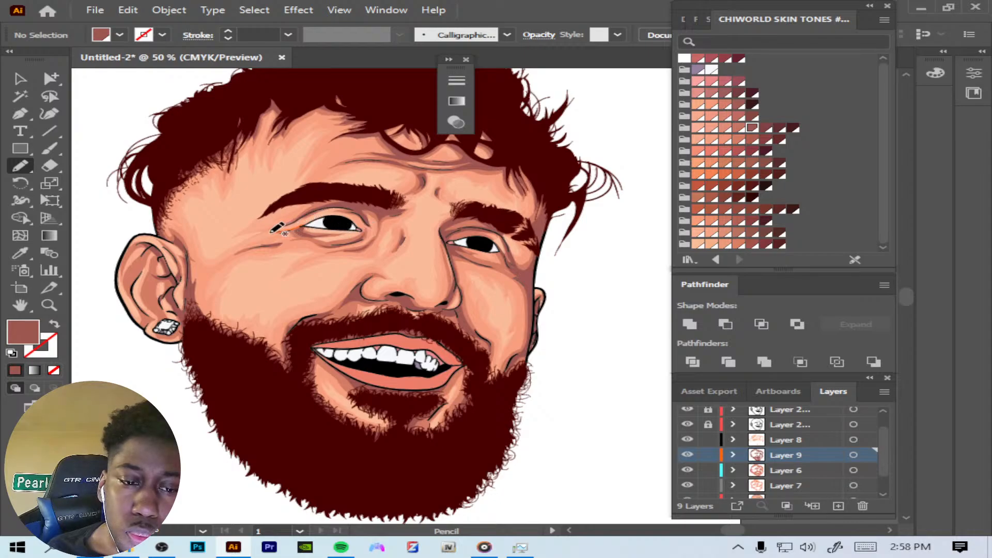
pyautogui.moveTo(270, 233); pyautogui.dragTo(308, 226)
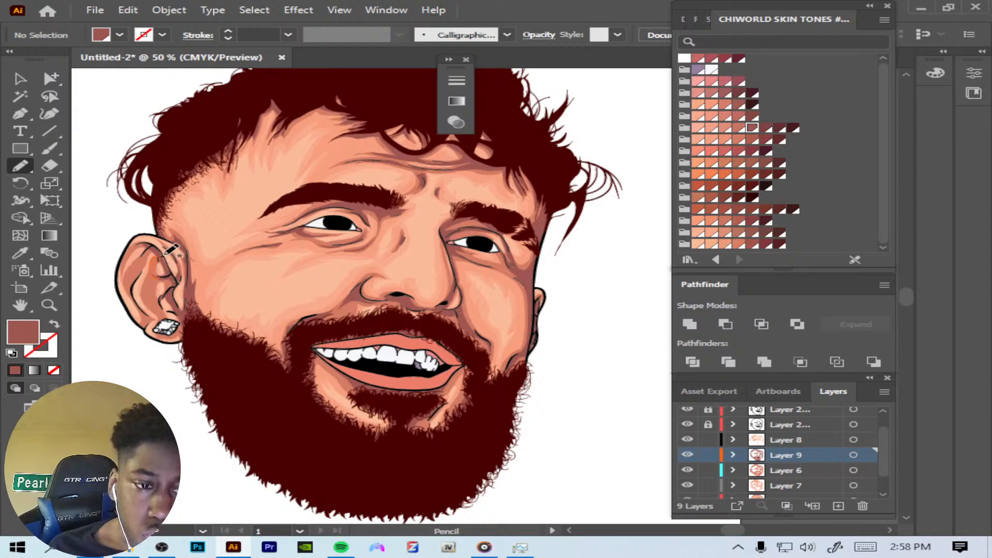
# Step: Draw dark red-brown Pencil shadows in the near ear's inner folds and under its upper rim, undoing the unwanted stroke
pyautogui.moveTo(150, 277)
pyautogui.mouseDown()
pyautogui.moveTo(168, 324)
pyautogui.moveTo(156, 281)
pyautogui.moveTo(176, 266)
pyautogui.mouseUp()
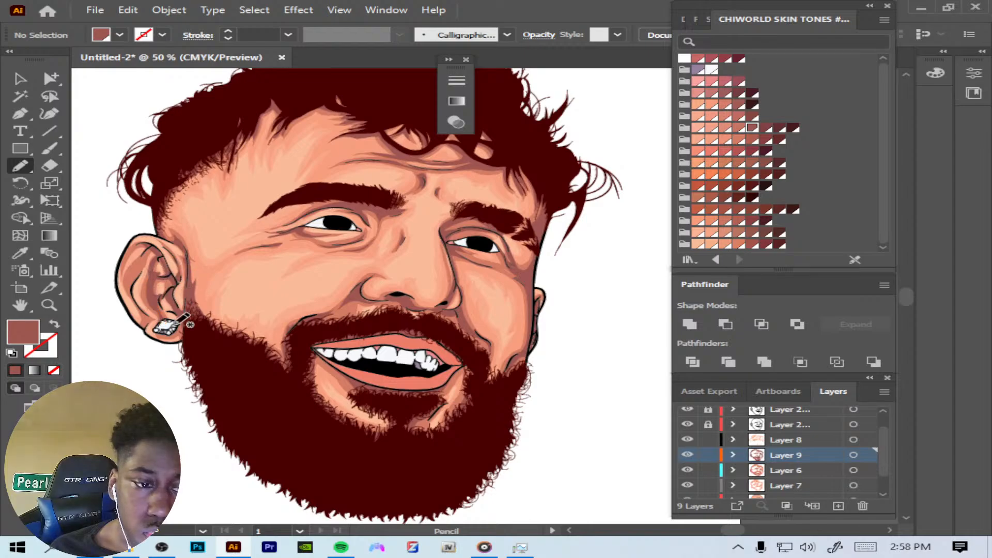
pyautogui.hotkey('ctrl', 'z')
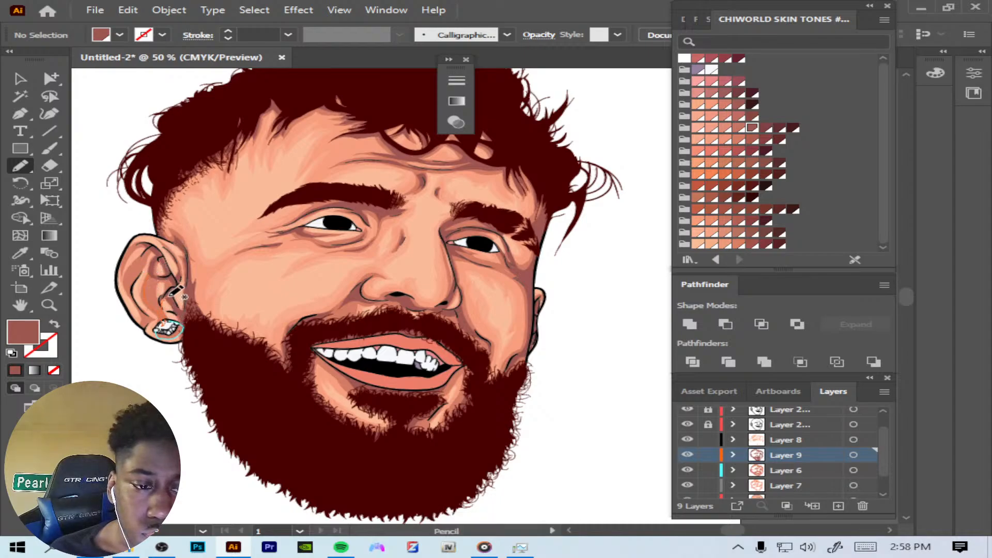
pyautogui.moveTo(158, 300); pyautogui.dragTo(157, 271)
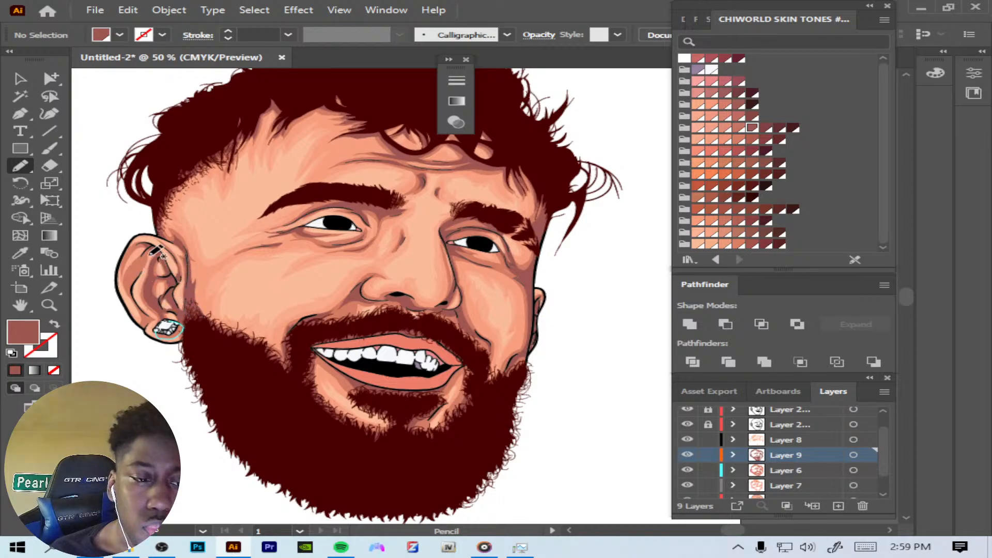
pyautogui.moveTo(152, 248)
pyautogui.mouseDown()
pyautogui.moveTo(132, 300)
pyautogui.moveTo(153, 249)
pyautogui.mouseUp()
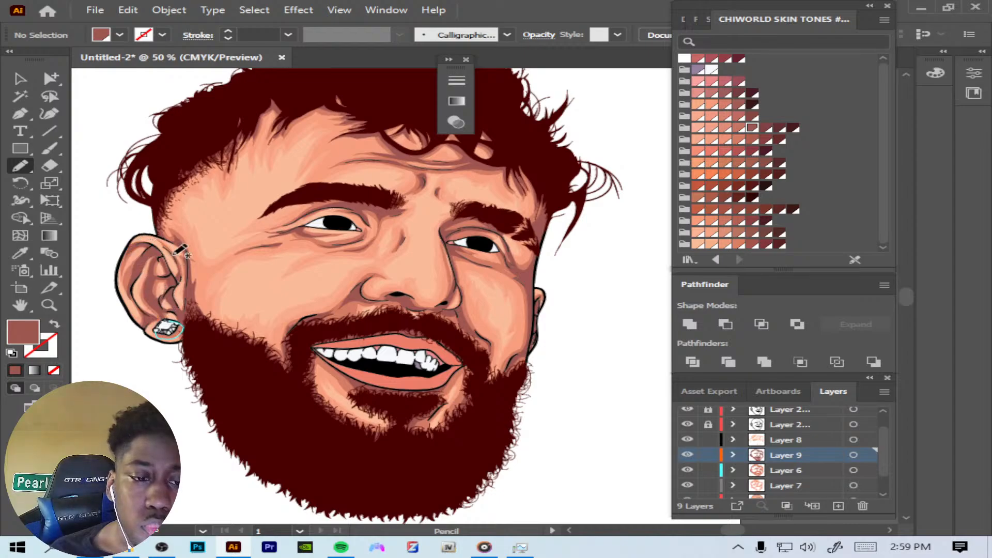
# Step: Try a warmer red-brown skin-tone swatch as the fill of all Layer 9 shadows and deselect them
pyautogui.click(853, 455)
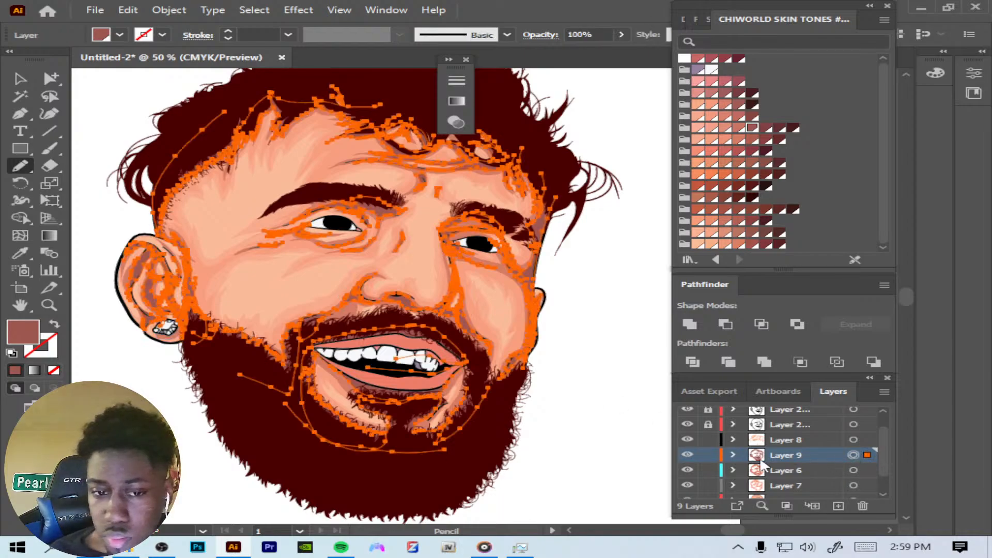
pyautogui.click(20, 255)
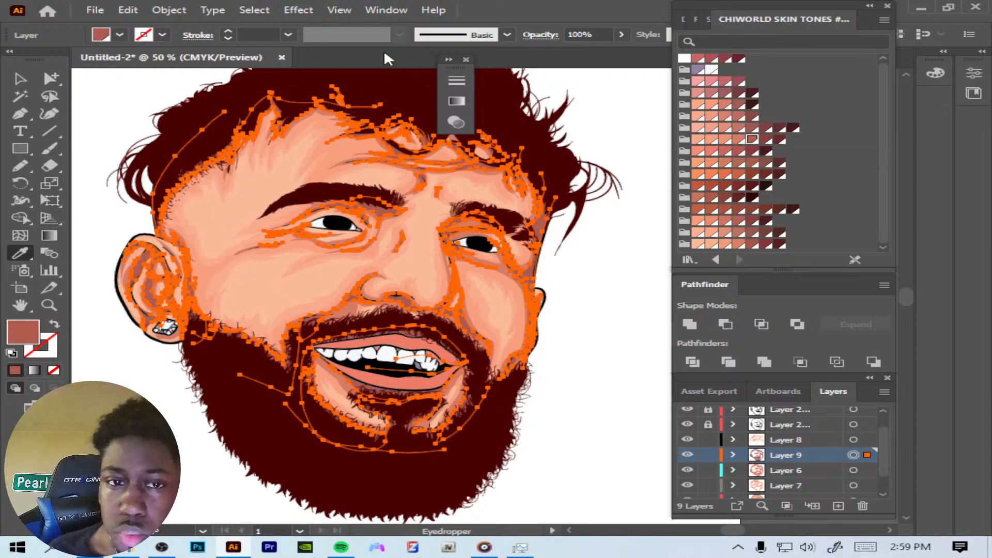
pyautogui.click(254, 11)
pyautogui.click(302, 64)
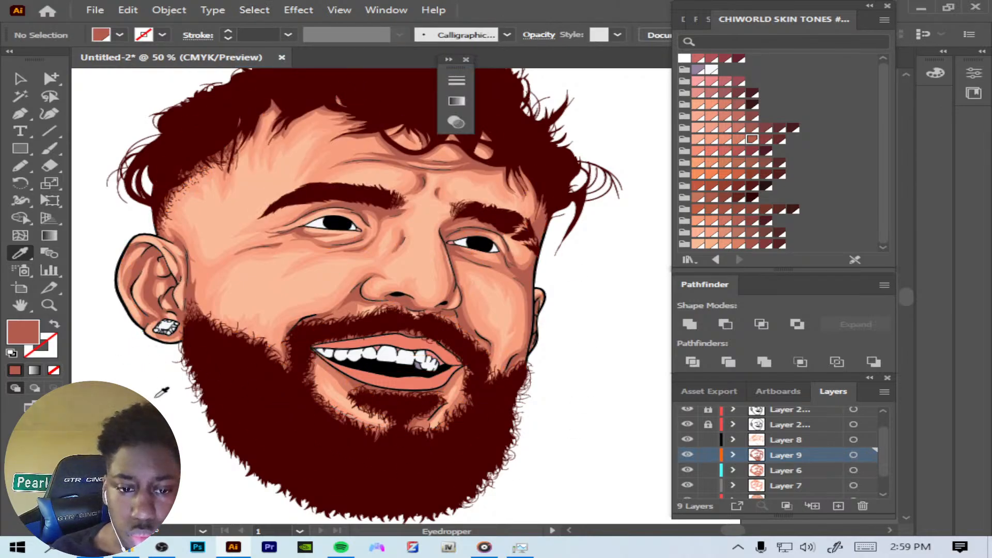
# Step: Try the next lighter terracotta swatch as the fill of all Layer 9 shadows and deselect them
pyautogui.click(853, 455)
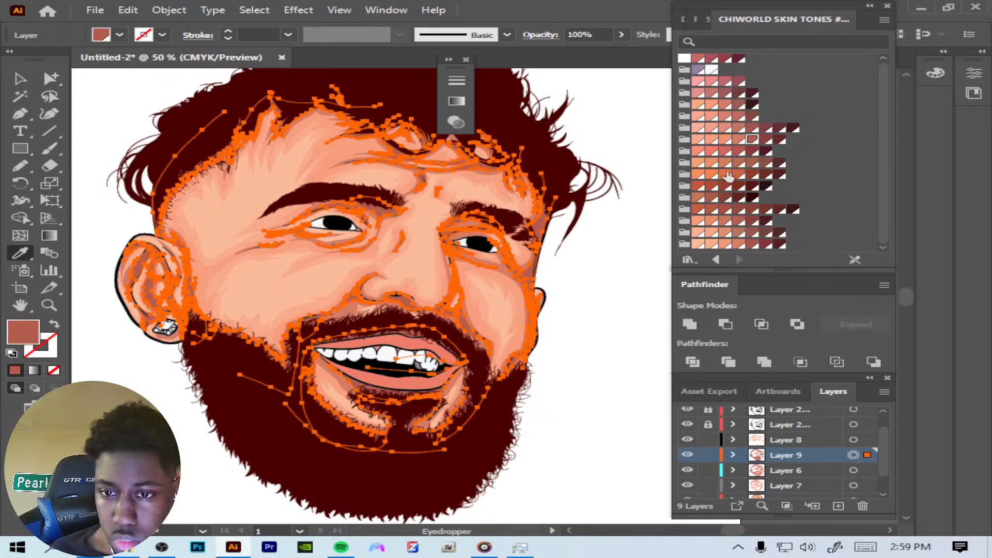
pyautogui.click(739, 140)
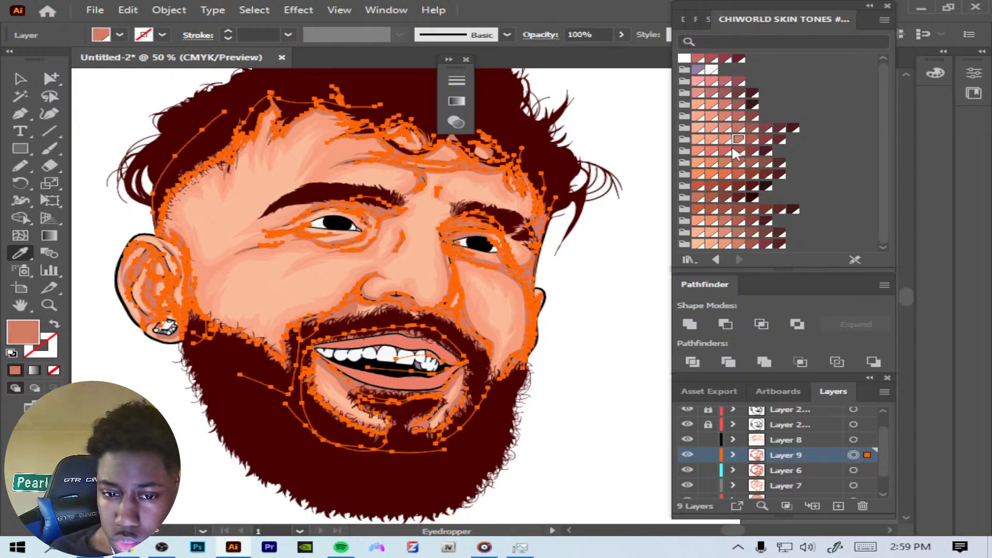
pyautogui.click(247, 10)
pyautogui.click(282, 57)
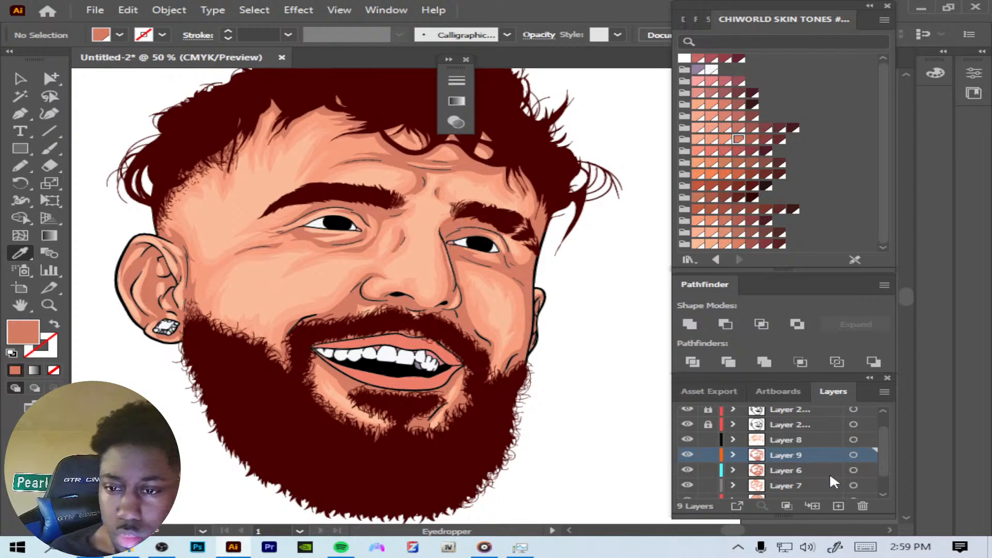
# Step: Try a light salmon swatch from the same skin-tone group on all Layer 9 shadows and deselect them
pyautogui.click(853, 455)
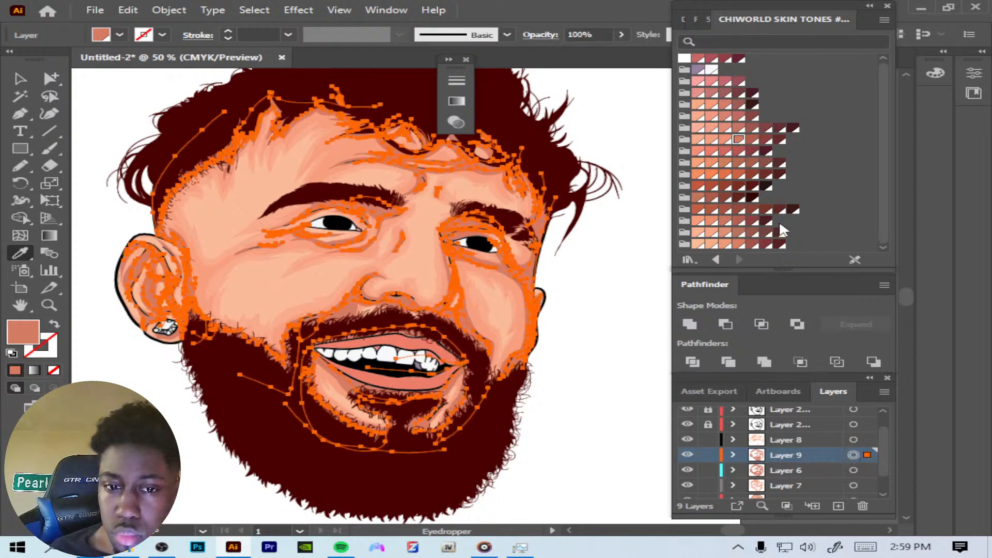
pyautogui.click(726, 140)
pyautogui.click(127, 10)
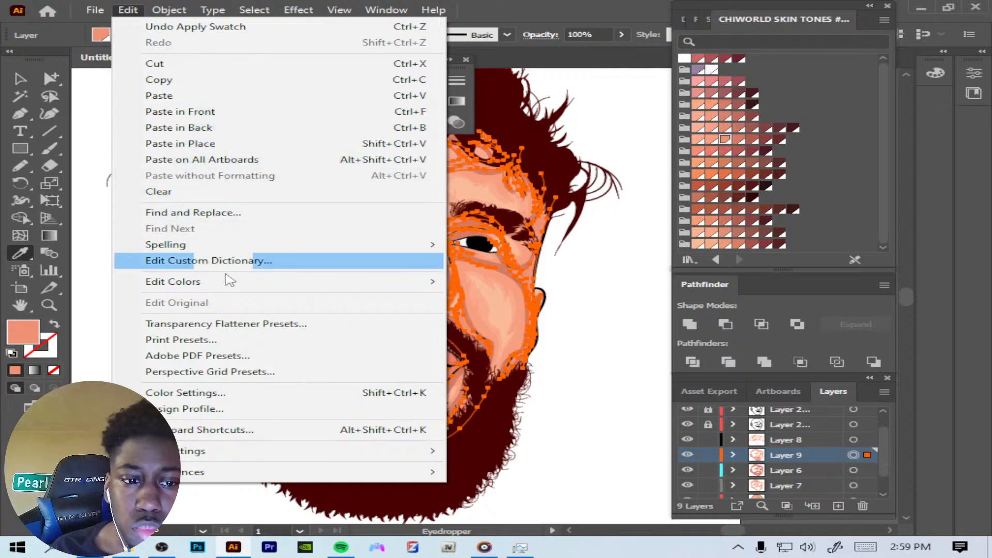
pyautogui.moveTo(254, 10)
pyautogui.click(310, 57)
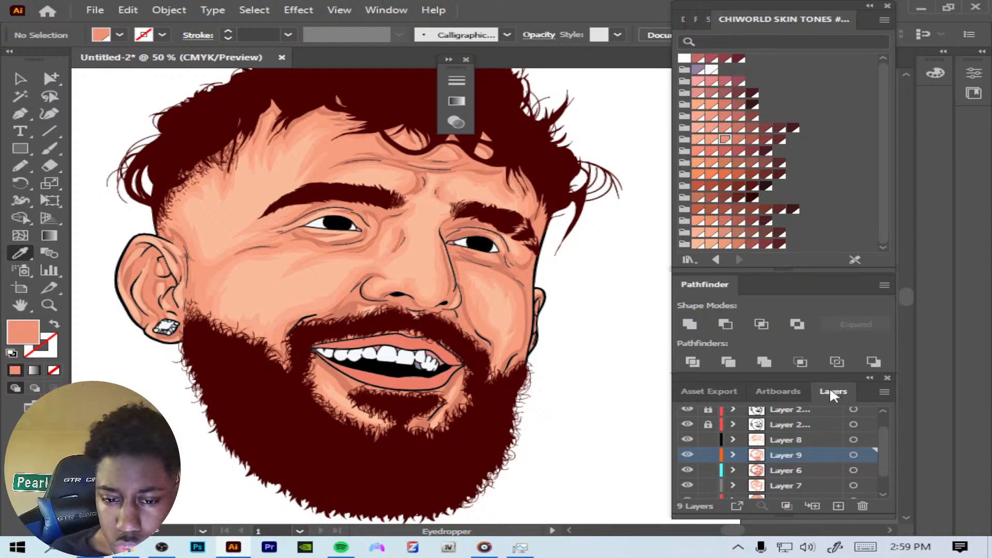
# Step: Toggle Layer 9's visibility to compare the face with and without its shadow shapes
pyautogui.moveTo(910, 294); pyautogui.dragTo(909, 298)
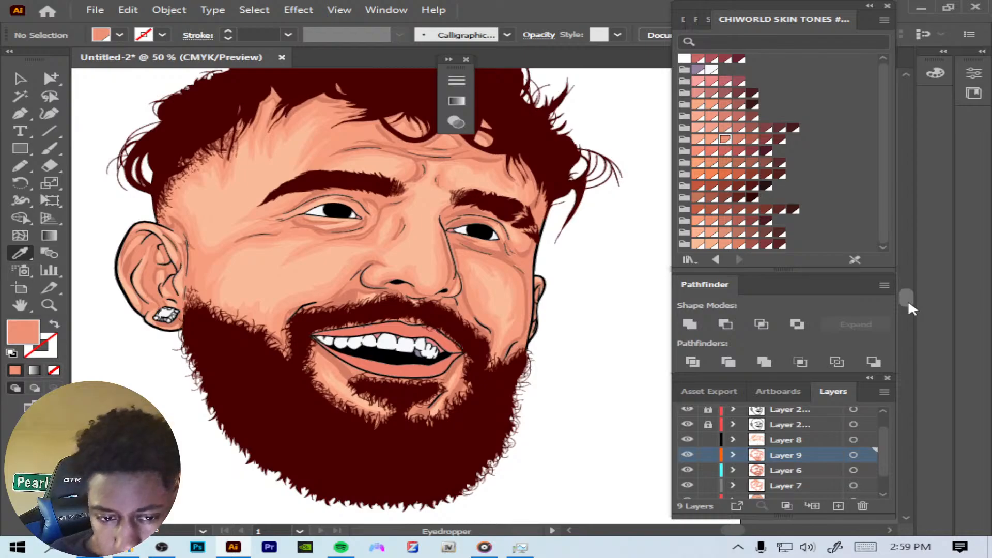
pyautogui.click(688, 455)
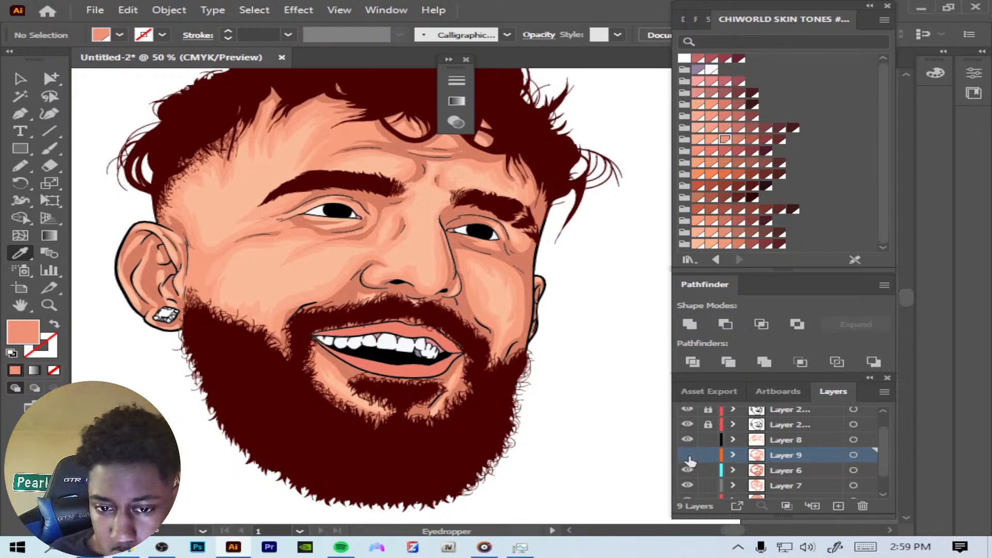
pyautogui.click(688, 456)
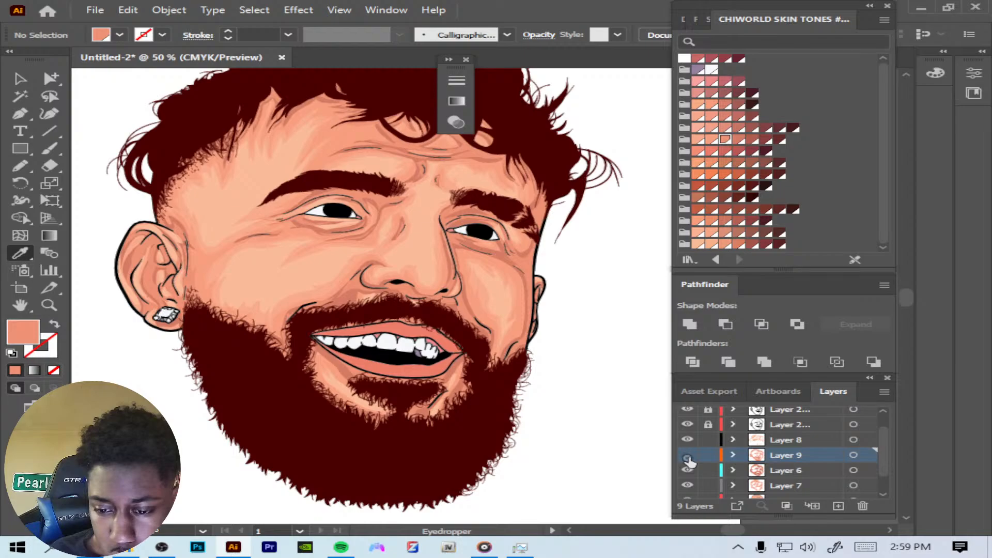
pyautogui.click(687, 456)
pyautogui.click(688, 455)
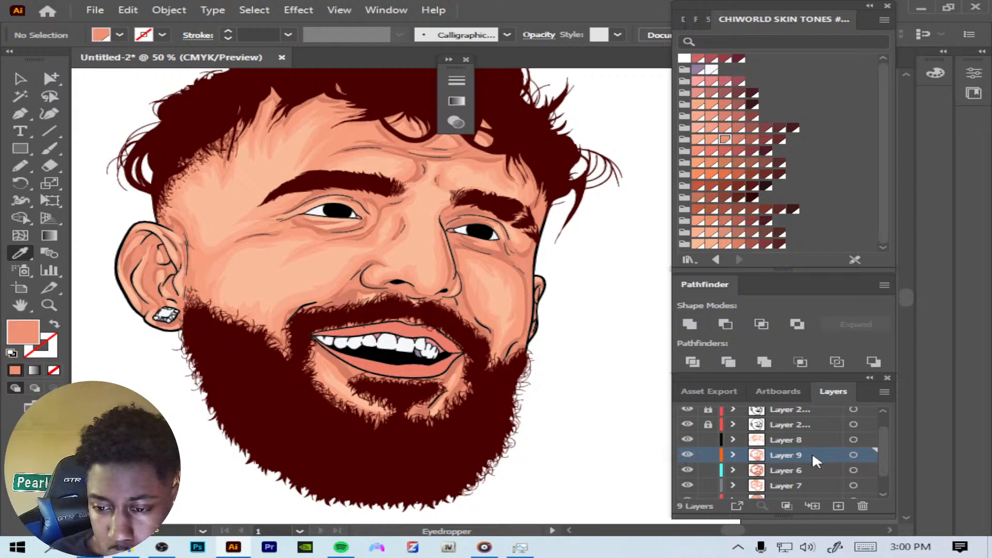
# Step: Fill all Layer 9 shadows with the next darker terracotta swatch in the same skin-tone group and deselect them
pyautogui.click(853, 455)
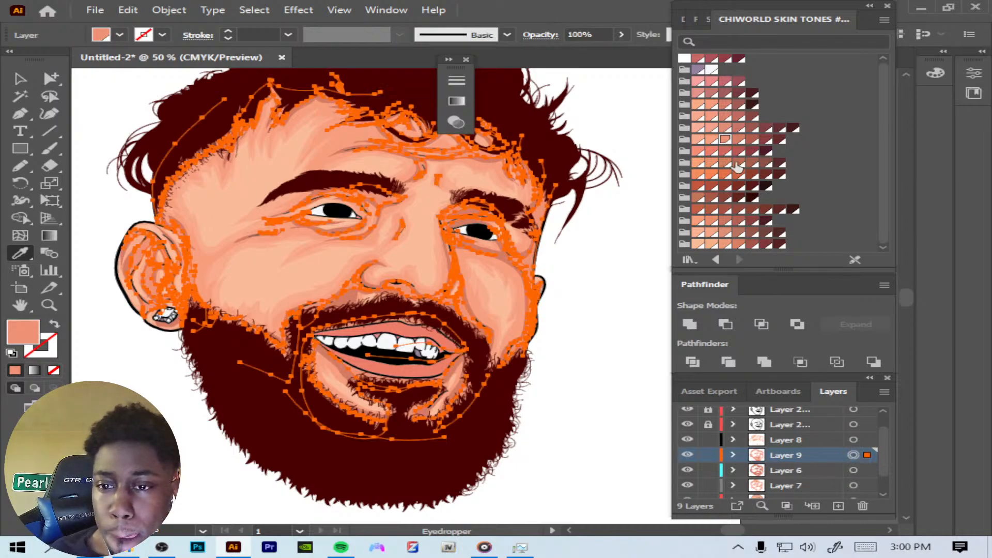
pyautogui.click(739, 139)
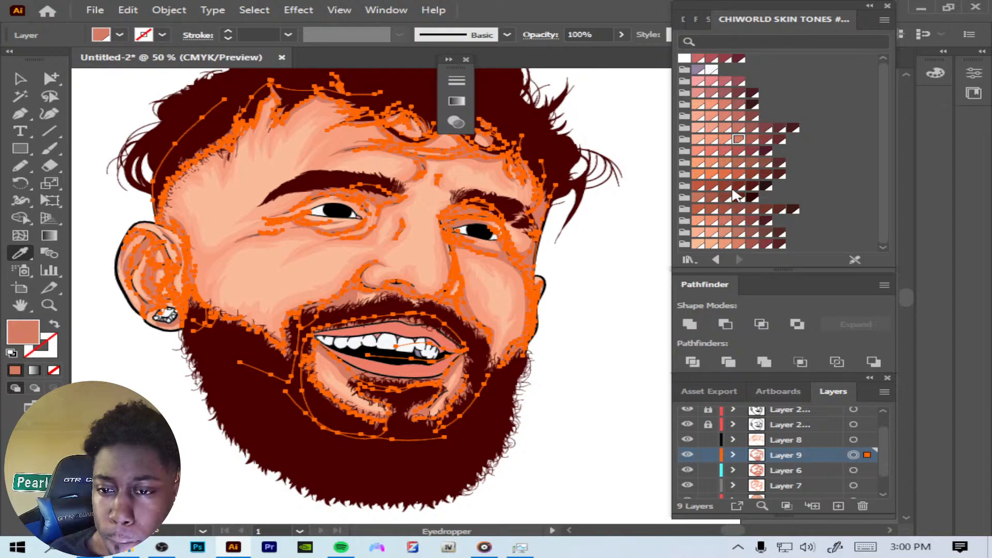
pyautogui.click(252, 11)
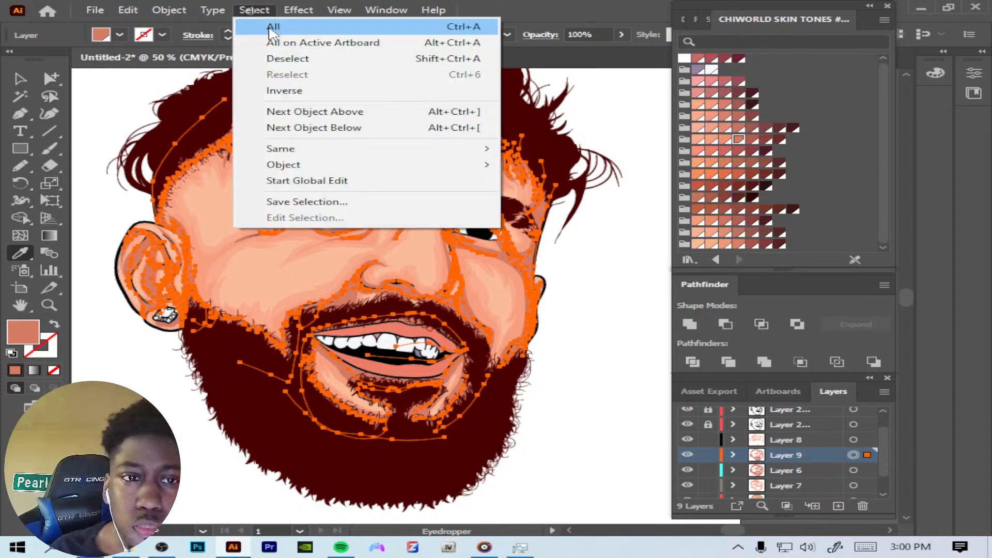
pyautogui.click(290, 59)
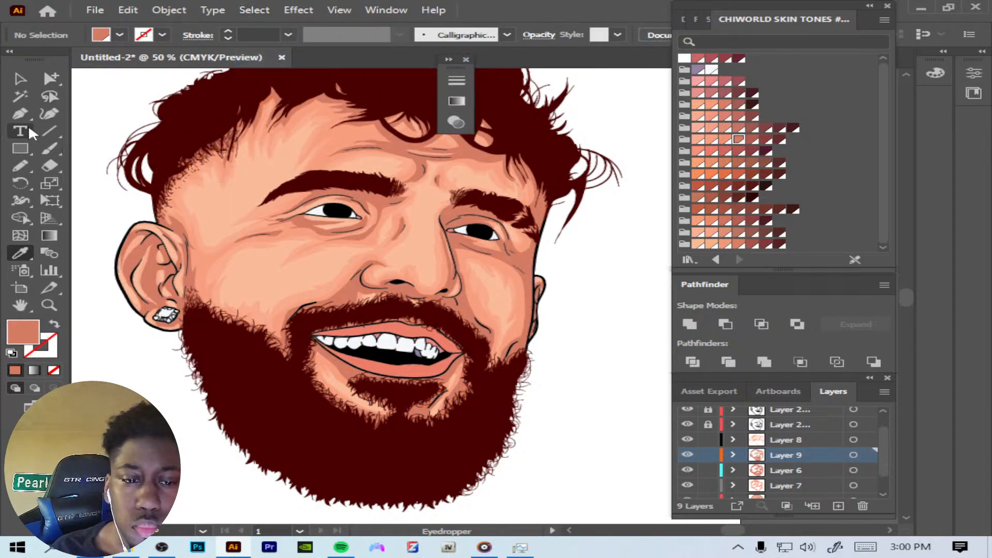
pyautogui.click(19, 79)
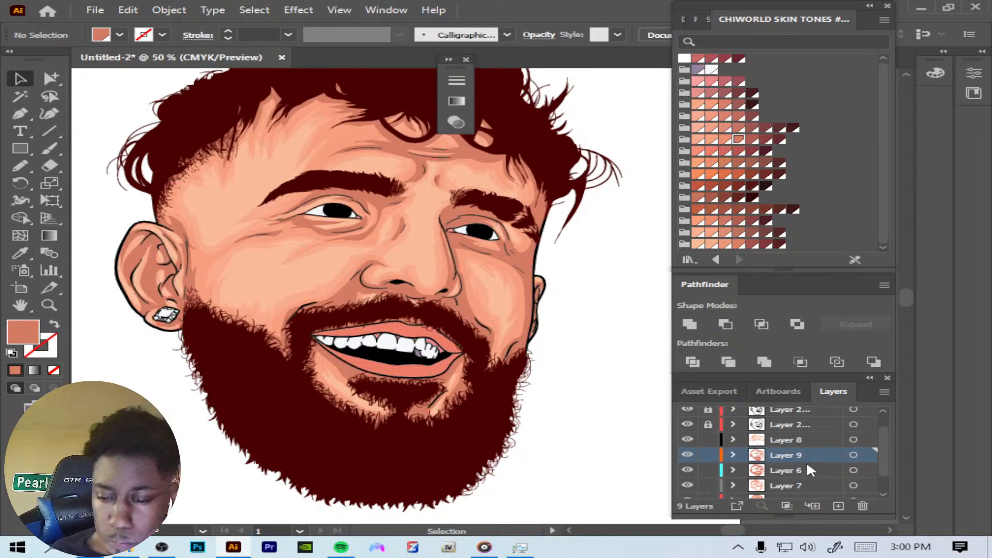
# Step: Add a new layer directly above Layer 8 and sample the light base skin tone at the temple as the fill
pyautogui.click(800, 443)
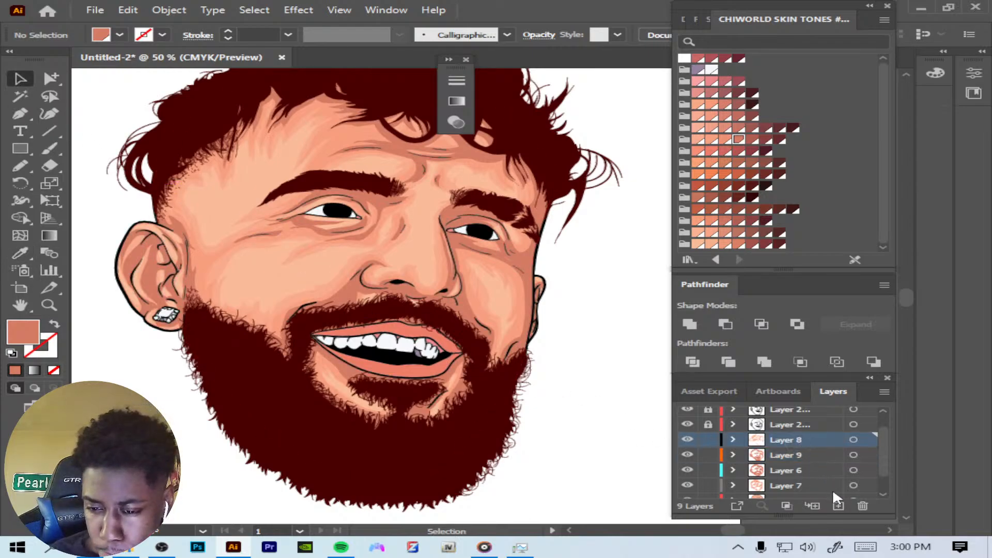
pyautogui.click(838, 507)
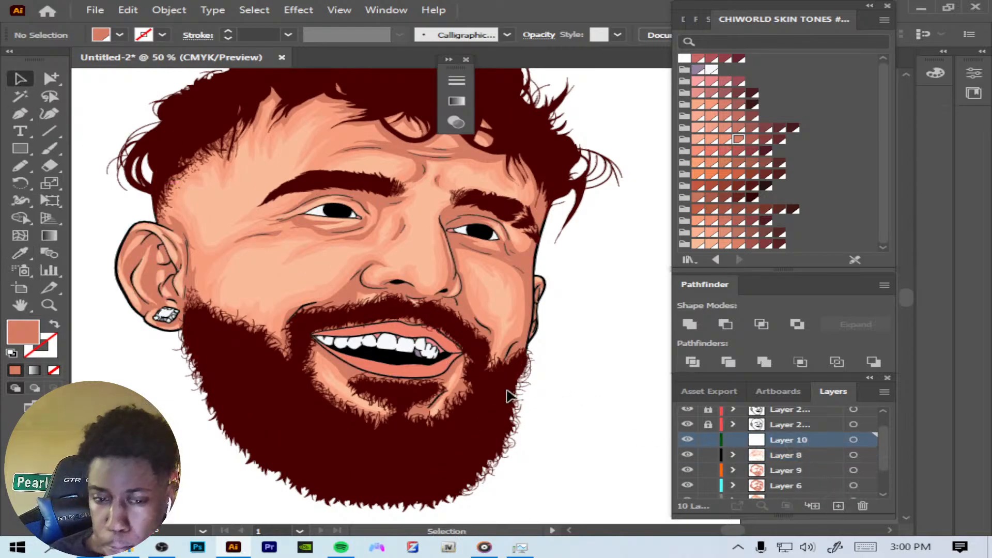
pyautogui.click(20, 258)
pyautogui.click(207, 205)
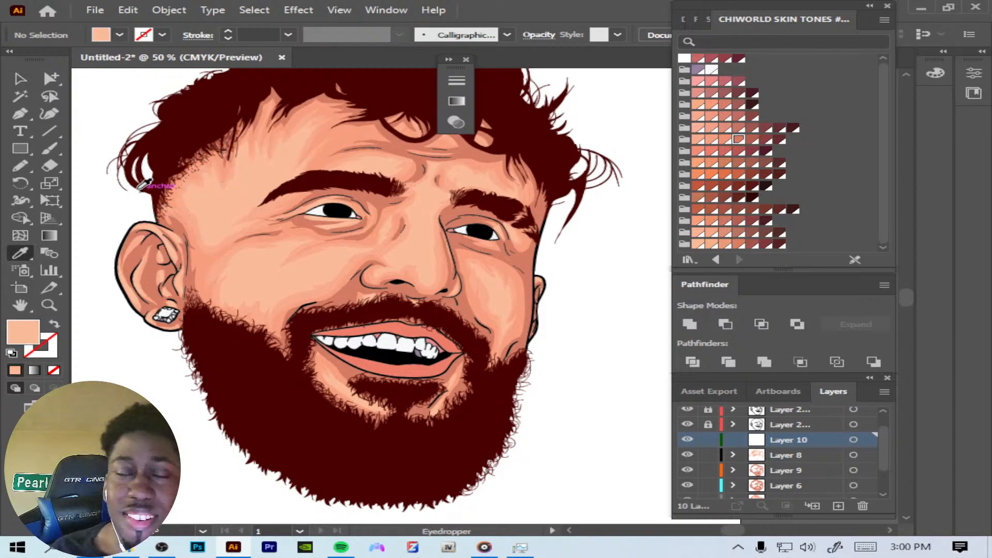
# Step: Draw filled highlight shapes with the Pencil tool on the skin above both eyebrows
pyautogui.click(21, 166)
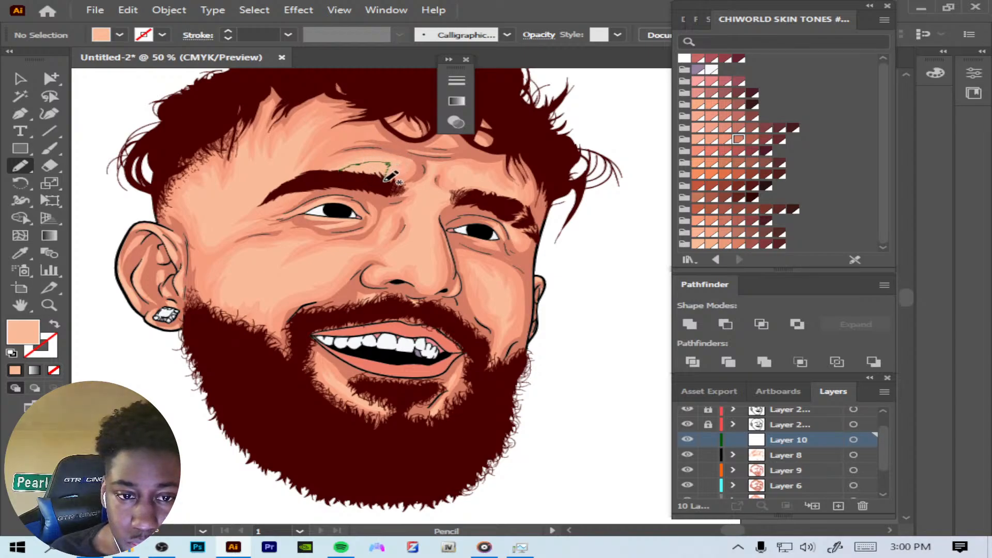
pyautogui.moveTo(385, 180); pyautogui.dragTo(351, 181)
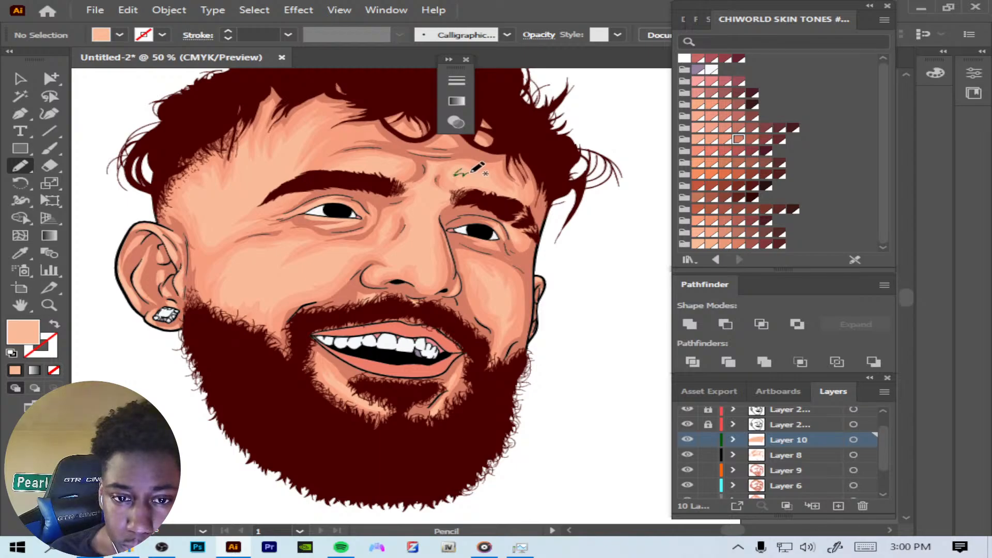
pyautogui.moveTo(469, 172); pyautogui.dragTo(480, 177)
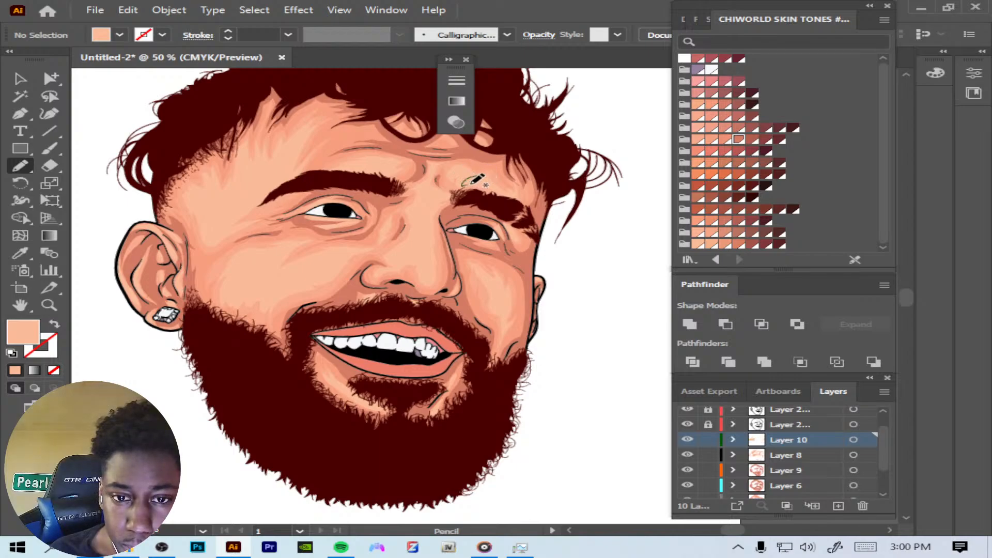
pyautogui.moveTo(487, 178)
pyautogui.mouseDown()
pyautogui.moveTo(509, 196)
pyautogui.moveTo(483, 200)
pyautogui.moveTo(505, 195)
pyautogui.mouseUp()
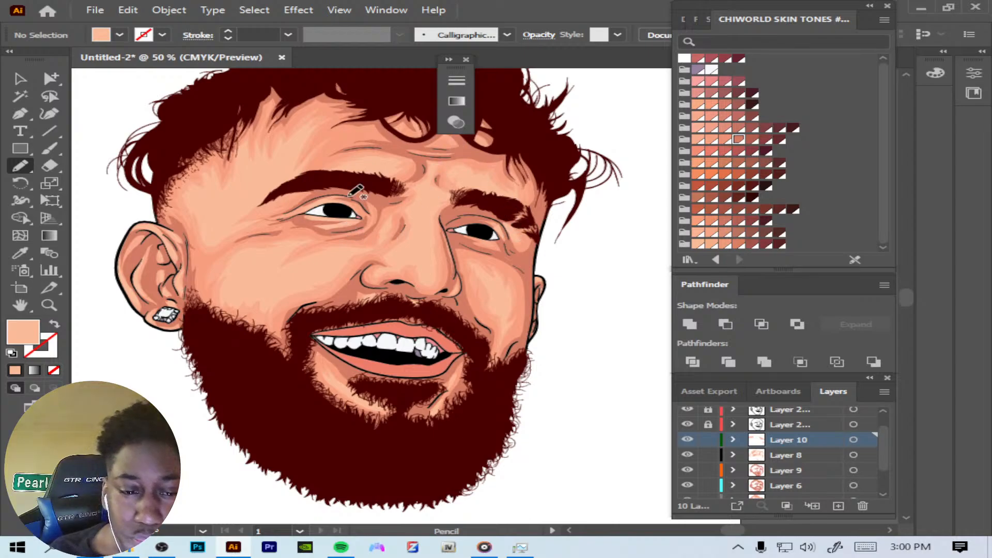
# Step: Draw Pencil highlight shapes around both eyes and on the upper part of both cheeks
pyautogui.moveTo(305, 209)
pyautogui.mouseDown()
pyautogui.moveTo(336, 196)
pyautogui.moveTo(306, 210)
pyautogui.mouseUp()
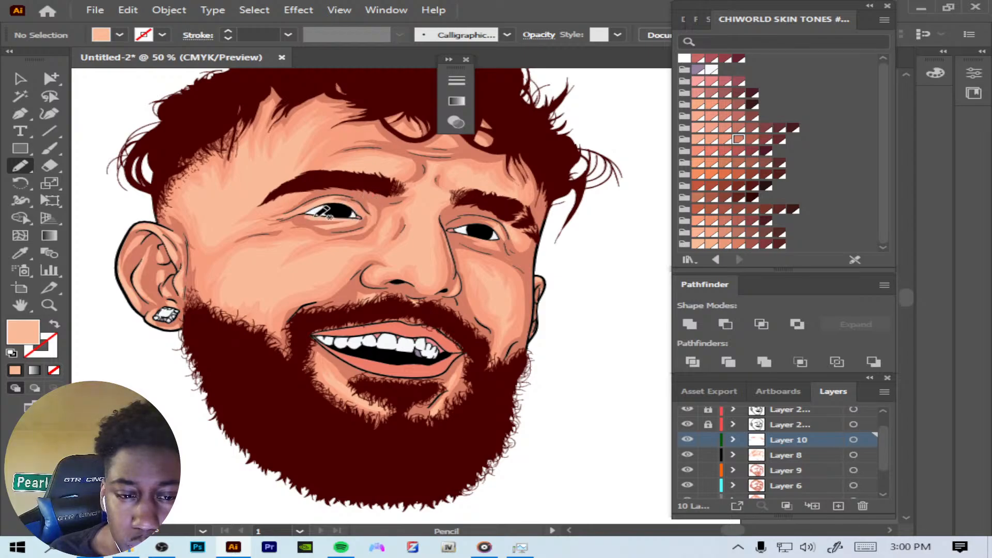
pyautogui.moveTo(350, 218)
pyautogui.mouseDown()
pyautogui.moveTo(324, 227)
pyautogui.moveTo(358, 221)
pyautogui.mouseUp()
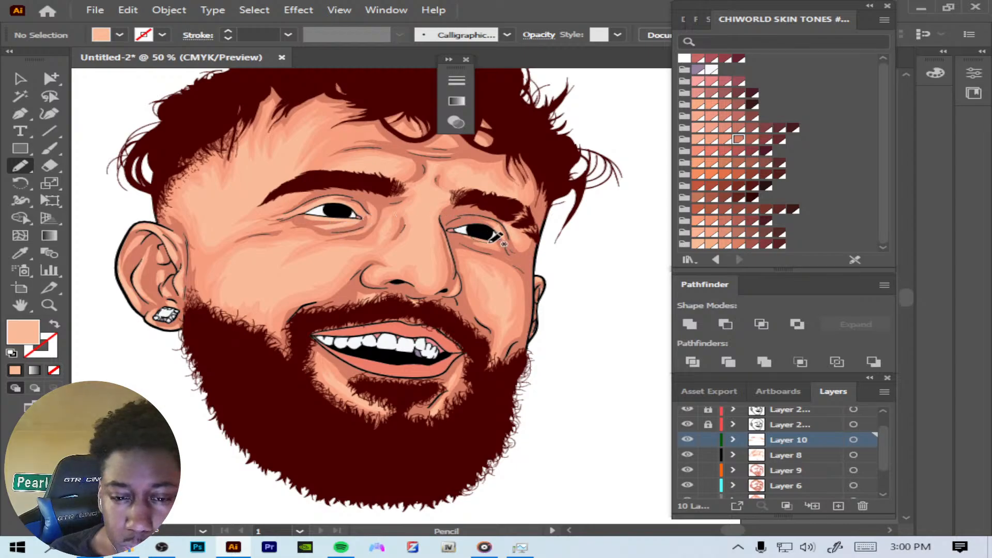
pyautogui.moveTo(492, 249); pyautogui.dragTo(496, 241)
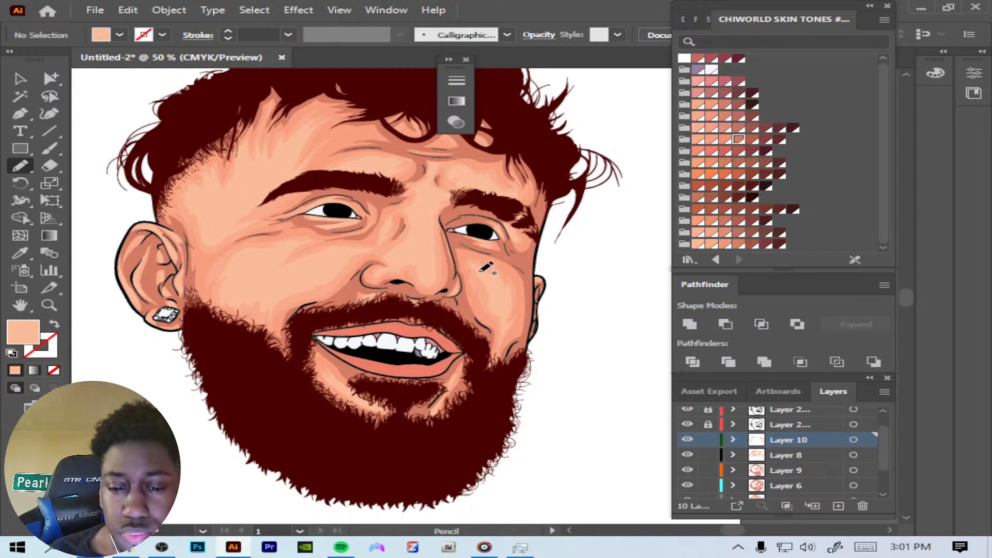
pyautogui.moveTo(477, 270)
pyautogui.mouseDown()
pyautogui.moveTo(492, 296)
pyautogui.moveTo(500, 278)
pyautogui.moveTo(478, 268)
pyautogui.mouseUp()
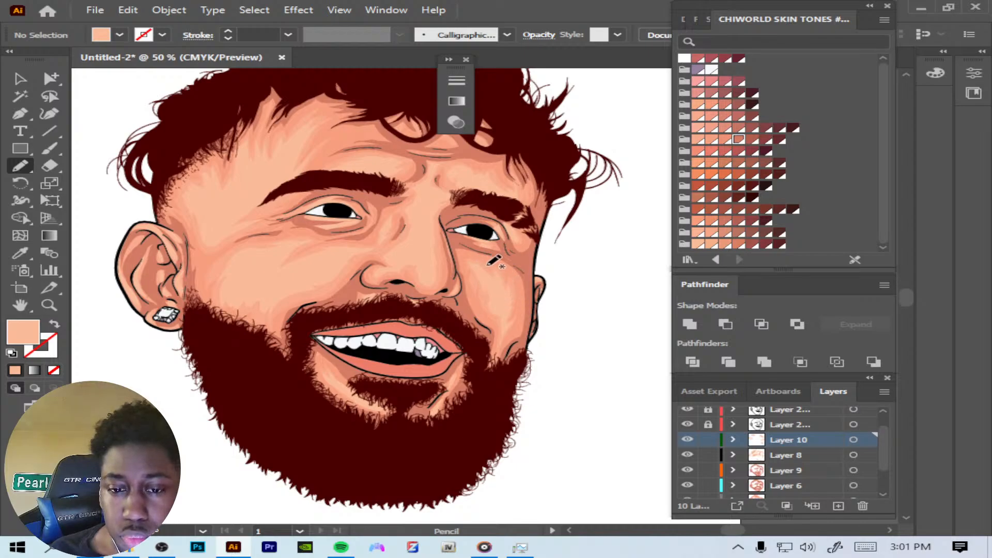
pyautogui.moveTo(371, 245)
pyautogui.mouseDown()
pyautogui.moveTo(310, 255)
pyautogui.moveTo(302, 262)
pyautogui.moveTo(319, 256)
pyautogui.moveTo(297, 279)
pyautogui.moveTo(331, 279)
pyautogui.moveTo(347, 266)
pyautogui.moveTo(335, 264)
pyautogui.moveTo(377, 240)
pyautogui.mouseUp()
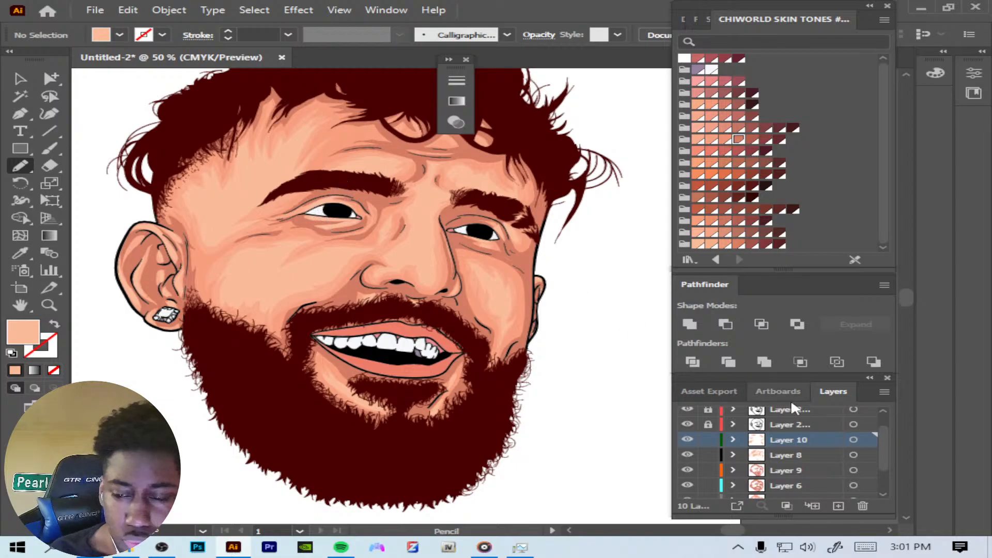
# Step: Try the C=0 M=40 Y=42 K=0 swatch on all Layer 10 highlights, and replace it with the lightest peach swatch of the lowest skin-tone group
pyautogui.click(854, 440)
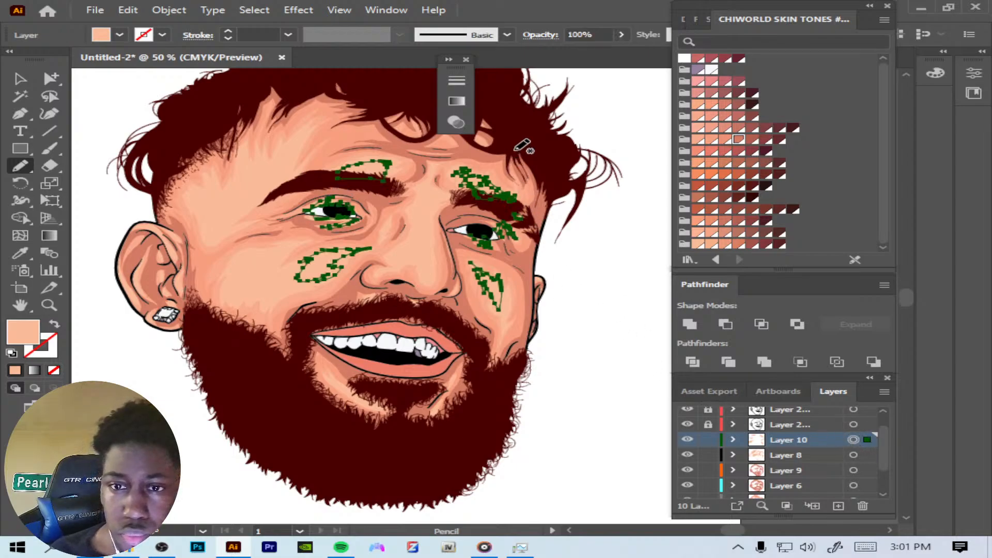
pyautogui.click(701, 142)
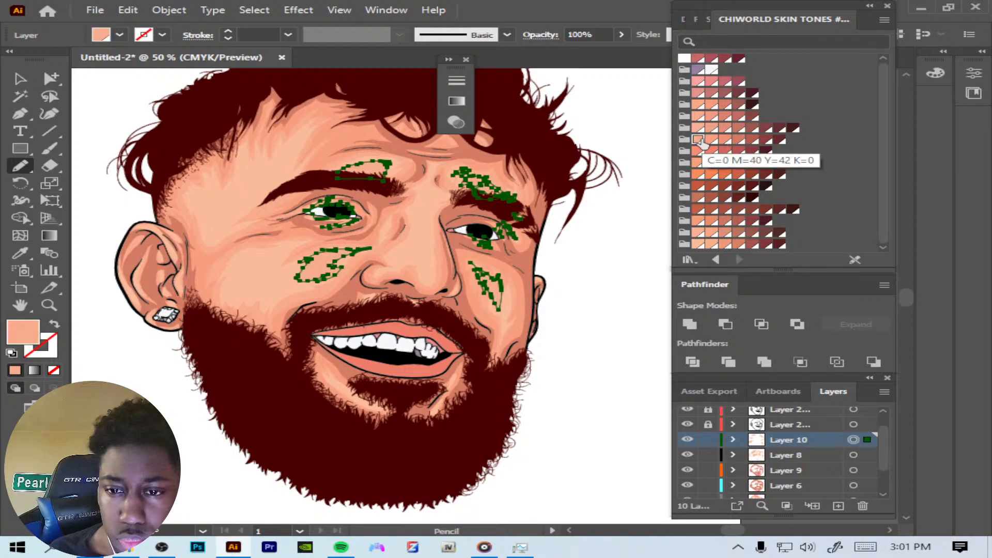
pyautogui.click(699, 245)
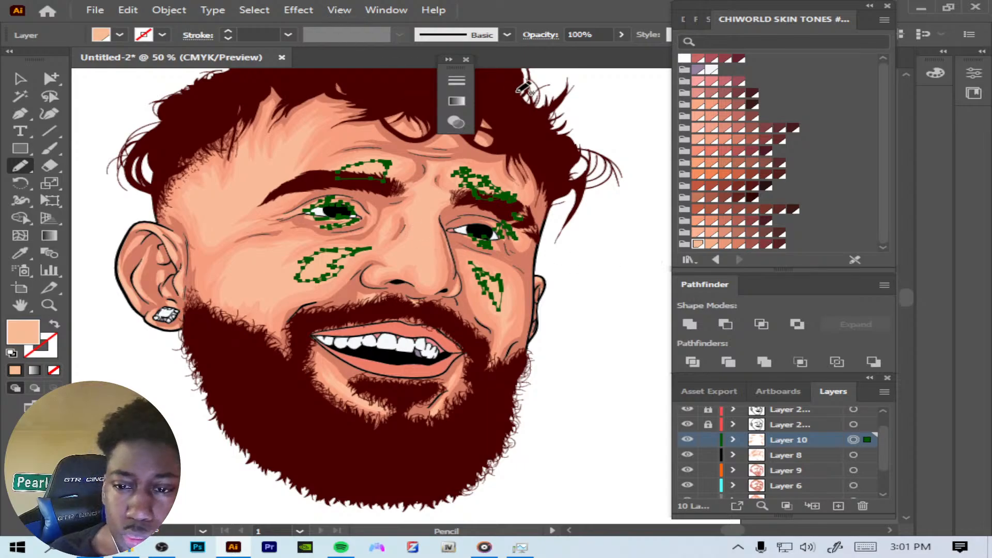
# Step: Choose the lighter peach FCC7A9 as the fill color for the Layer 10 highlights
pyautogui.doubleClick(32, 337)
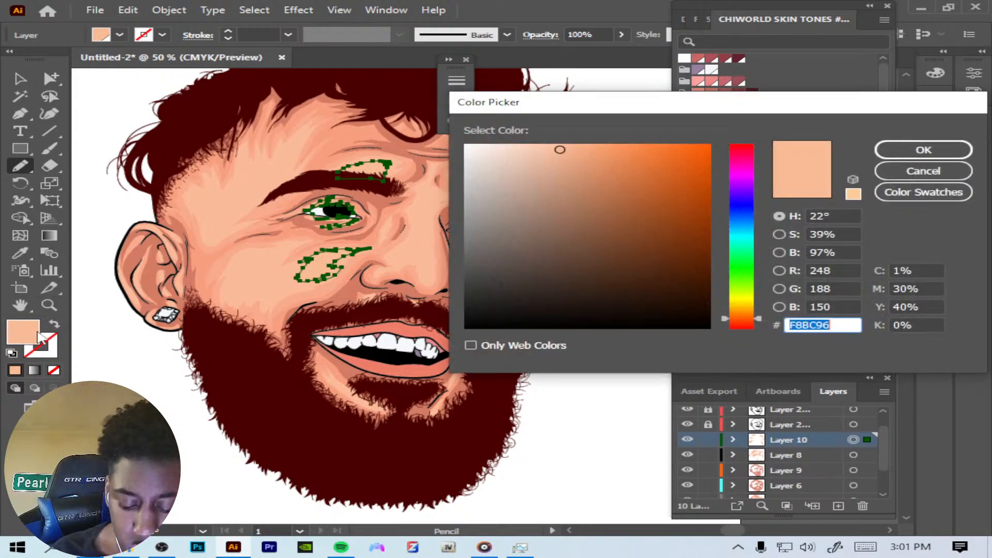
pyautogui.click(547, 145)
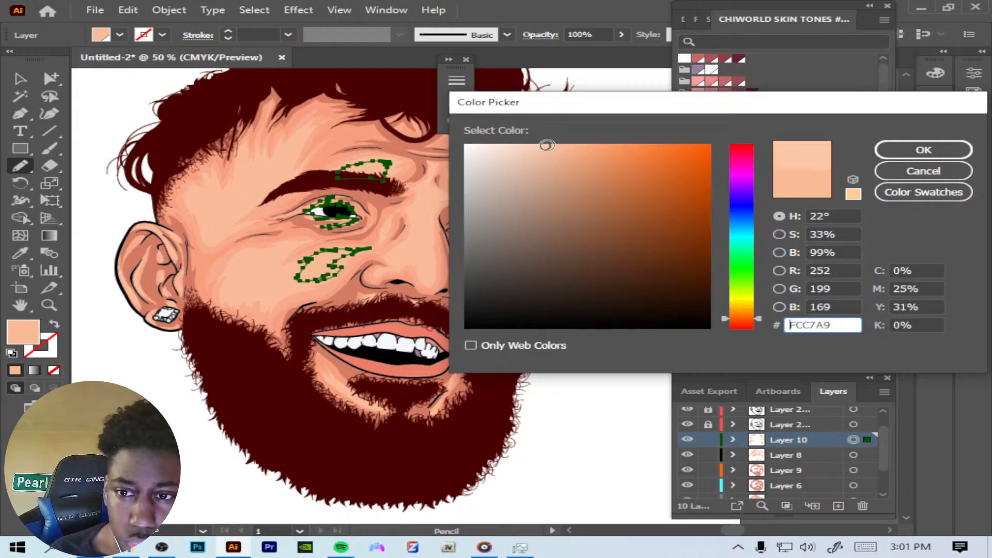
# Step: Recolor the Layer 10 highlight shapes to #FCC7A9, and draw more skin highlights on the nose bridge and inside the ear
pyautogui.click(886, 150)
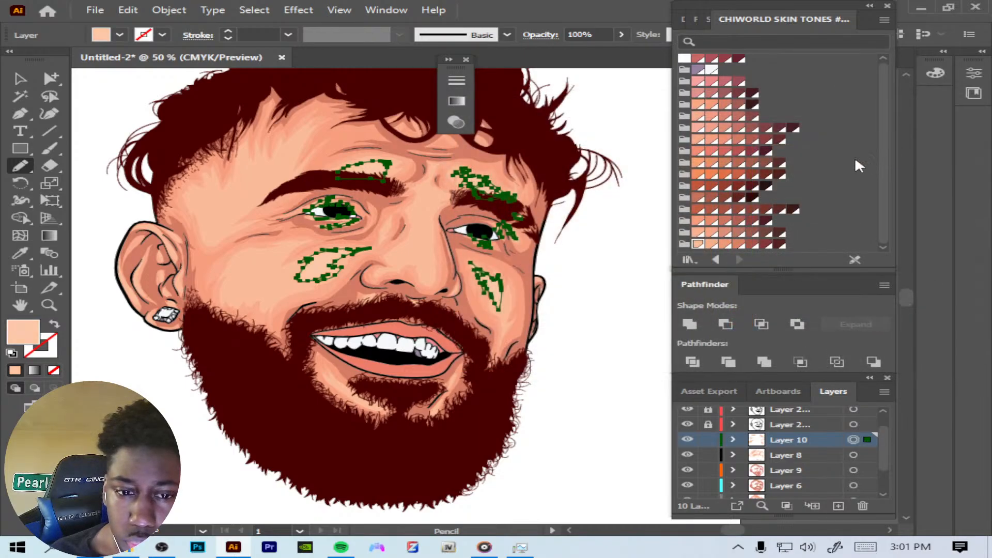
pyautogui.click(252, 10)
pyautogui.click(279, 57)
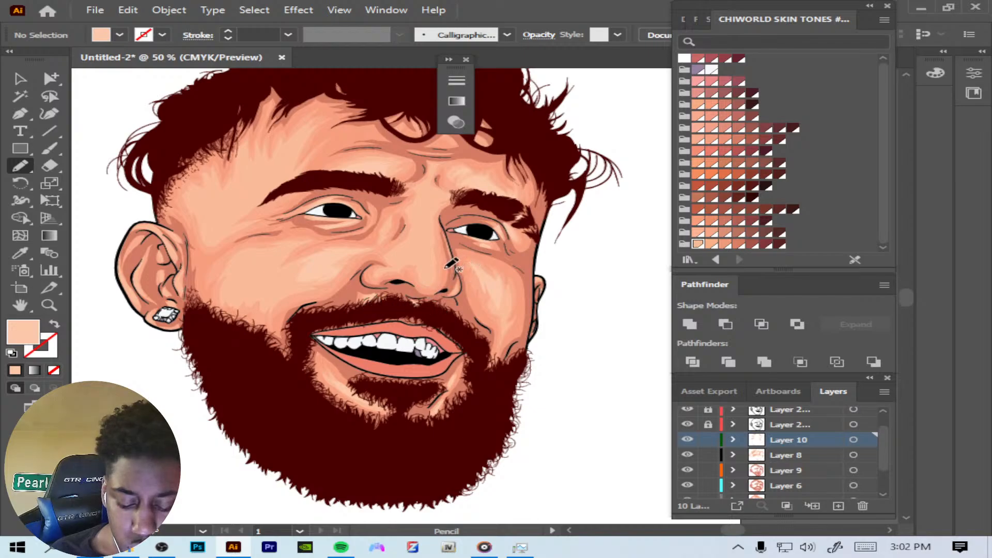
pyautogui.moveTo(428, 208)
pyautogui.mouseDown()
pyautogui.moveTo(426, 279)
pyautogui.moveTo(436, 272)
pyautogui.moveTo(439, 208)
pyautogui.mouseUp()
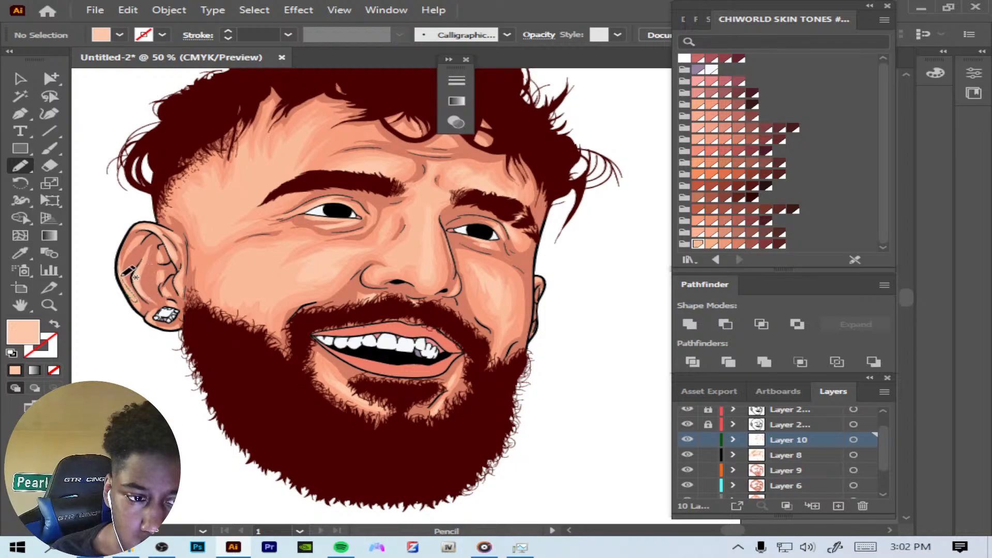
pyautogui.moveTo(130, 260); pyautogui.dragTo(158, 288)
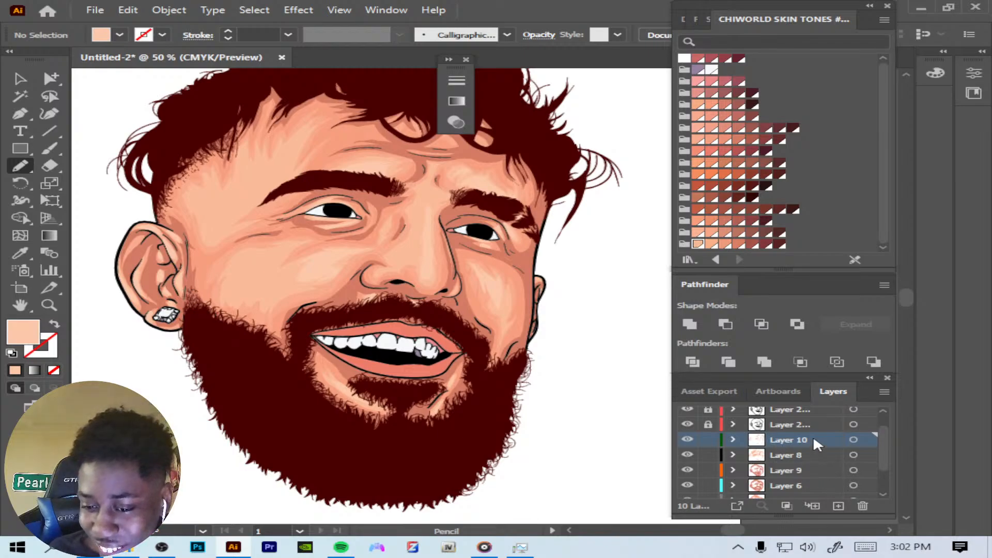
# Step: Create a new layer between the two locked line-art layers and set the fill to the muted purple swatch
pyautogui.moveTo(881, 437); pyautogui.dragTo(888, 424)
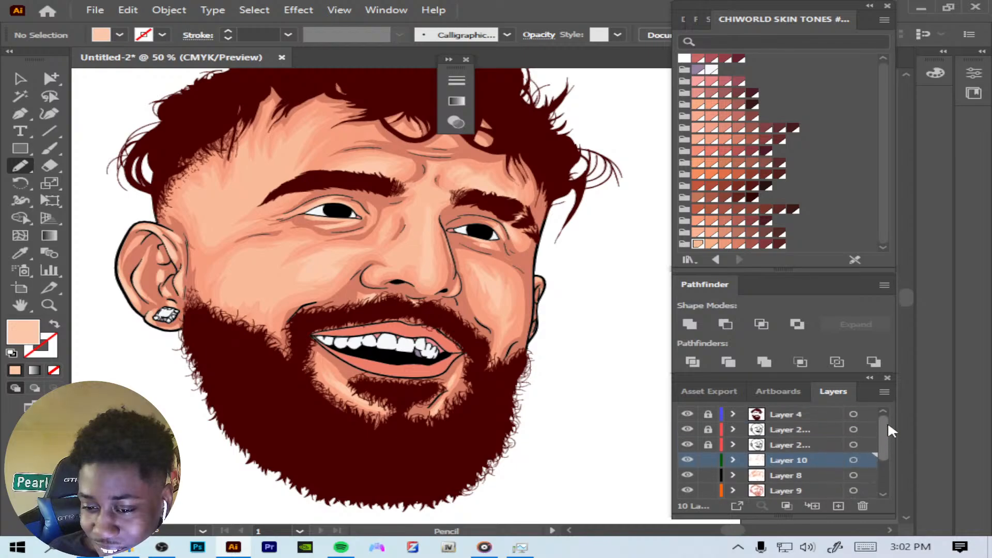
pyautogui.click(816, 445)
pyautogui.click(838, 506)
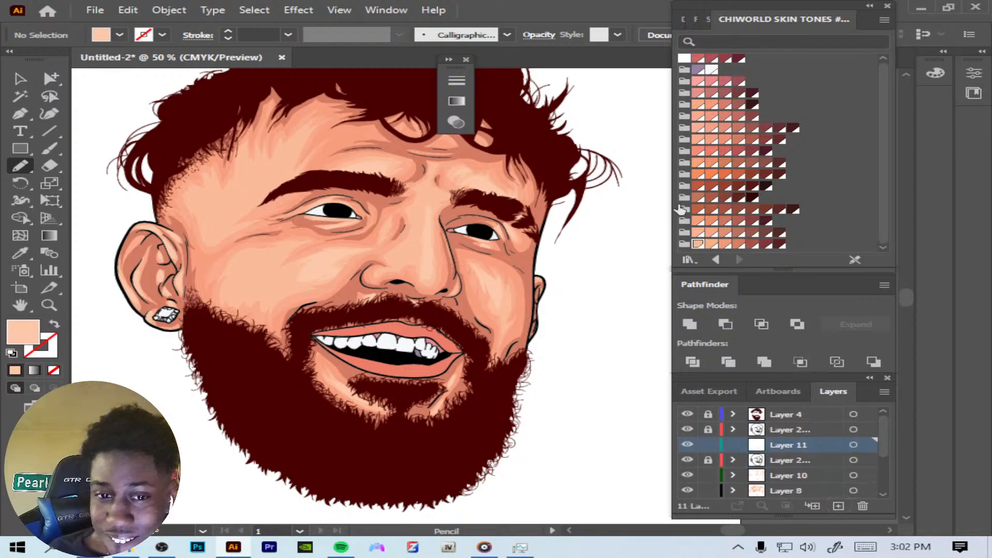
pyautogui.click(704, 68)
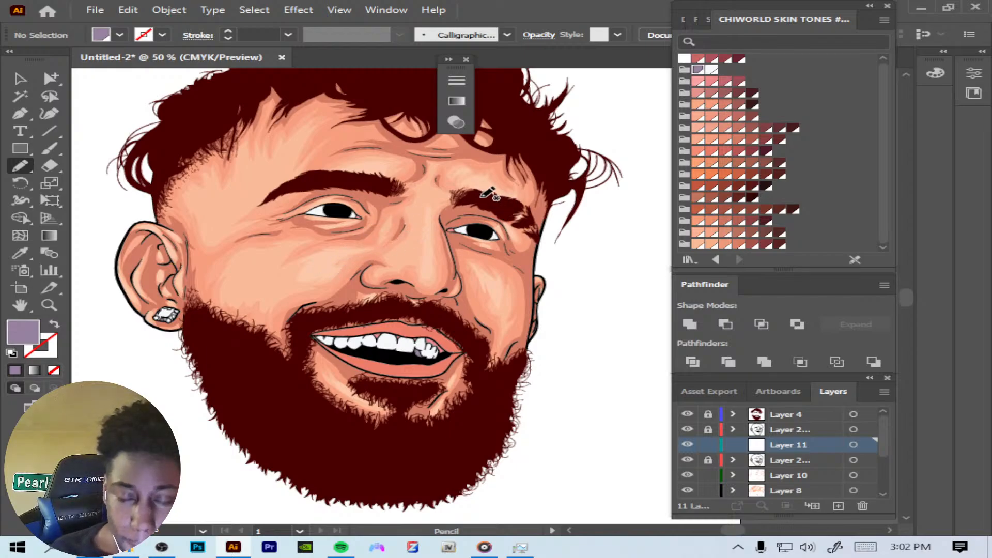
# Step: Draw purple shadows on both sides of the pupil in the portrait's right-hand eye, keeping Layer 11 beneath the upper line-art layer
pyautogui.hotkey('ctrl', '+')
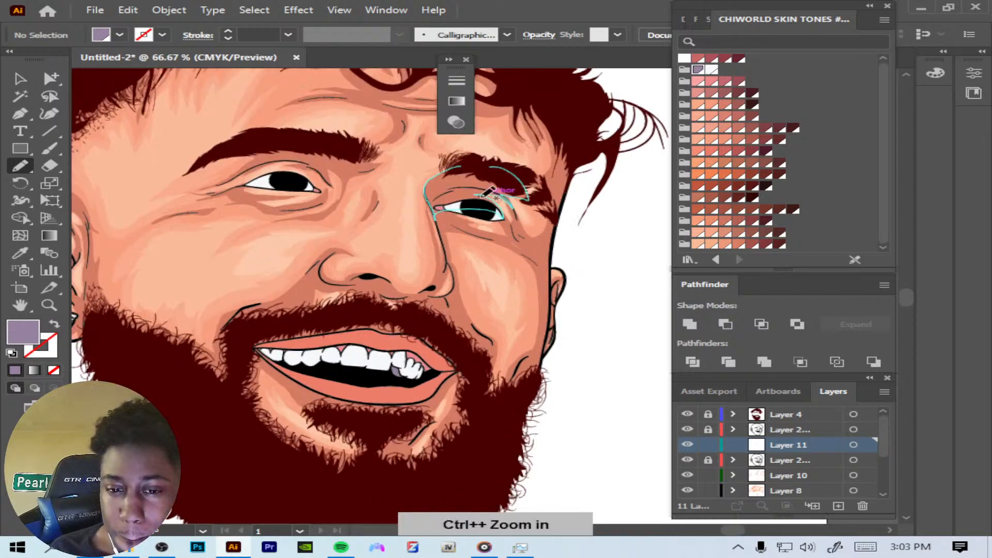
pyautogui.moveTo(905, 296); pyautogui.dragTo(894, 287)
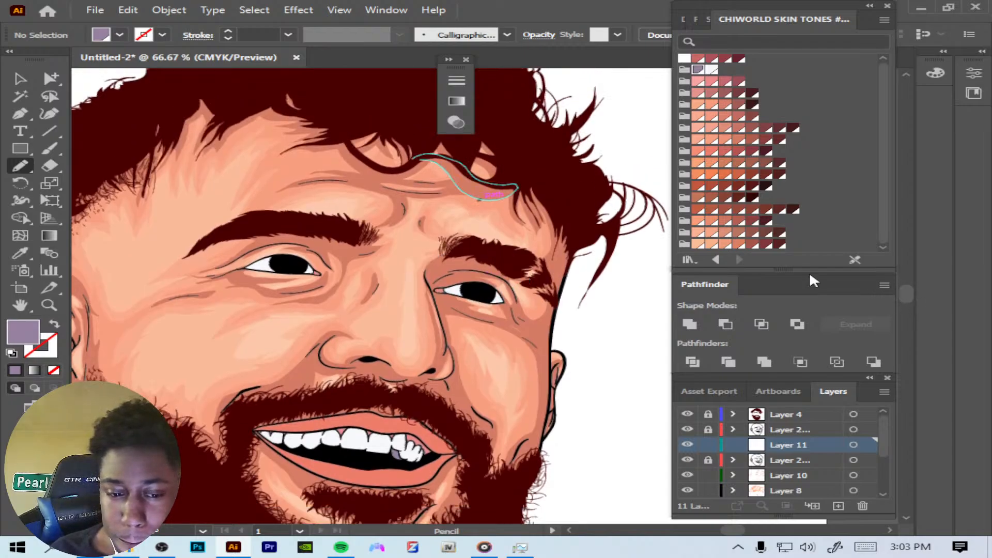
pyautogui.hotkey('ctrl', '+')
pyautogui.hotkey('ctrl', '+')
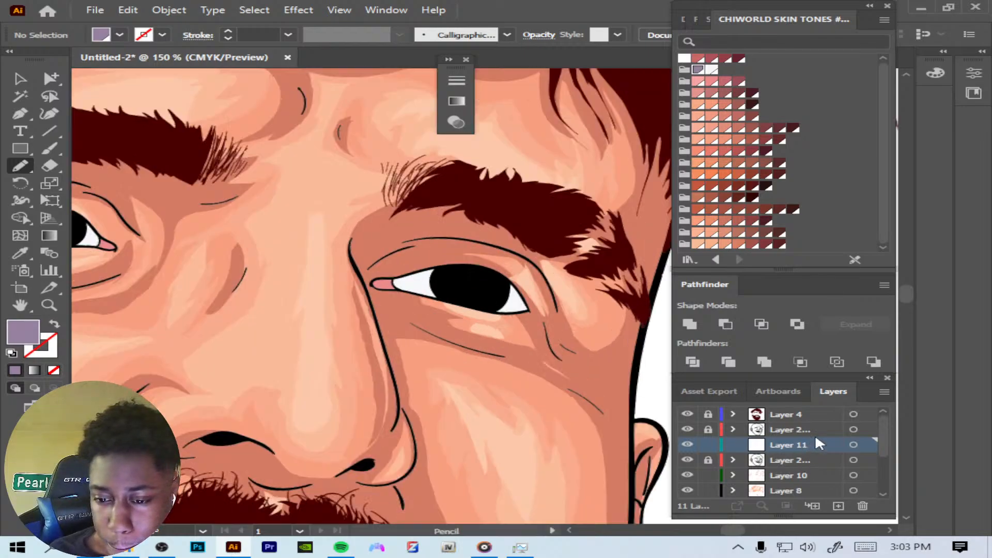
pyautogui.moveTo(815, 444); pyautogui.dragTo(814, 424)
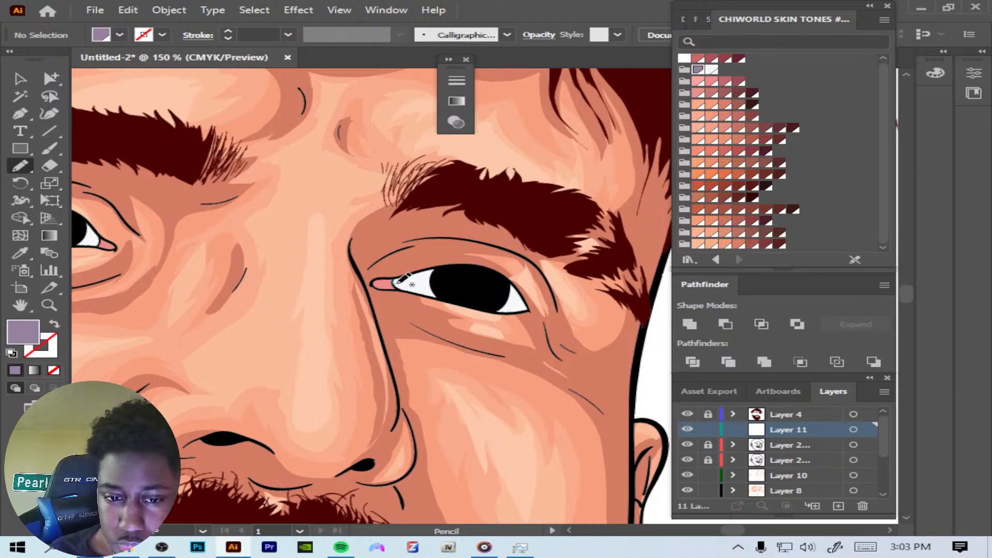
pyautogui.moveTo(395, 283); pyautogui.dragTo(440, 270)
pyautogui.moveTo(788, 433); pyautogui.dragTo(792, 453)
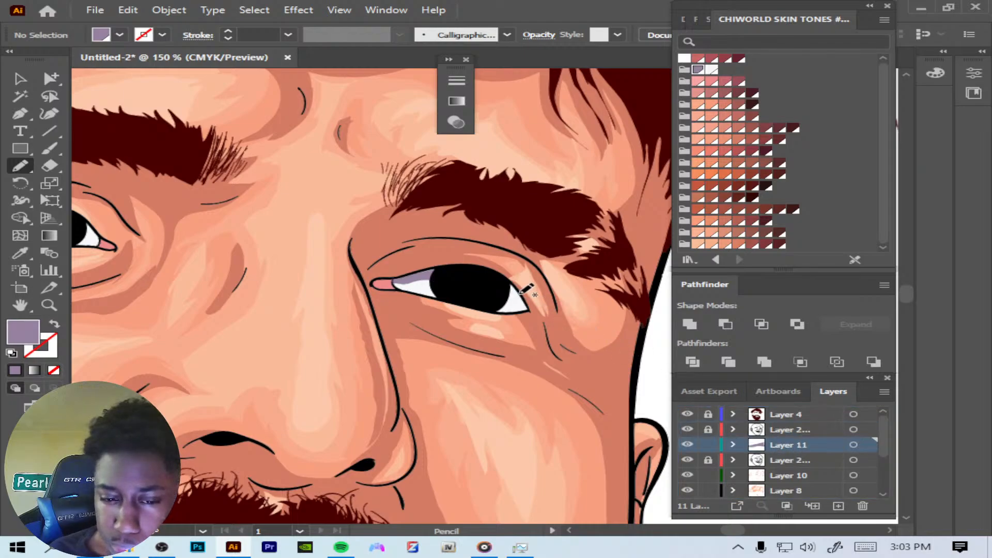
pyautogui.moveTo(503, 291)
pyautogui.mouseDown()
pyautogui.moveTo(512, 313)
pyautogui.moveTo(528, 312)
pyautogui.moveTo(498, 284)
pyautogui.mouseUp()
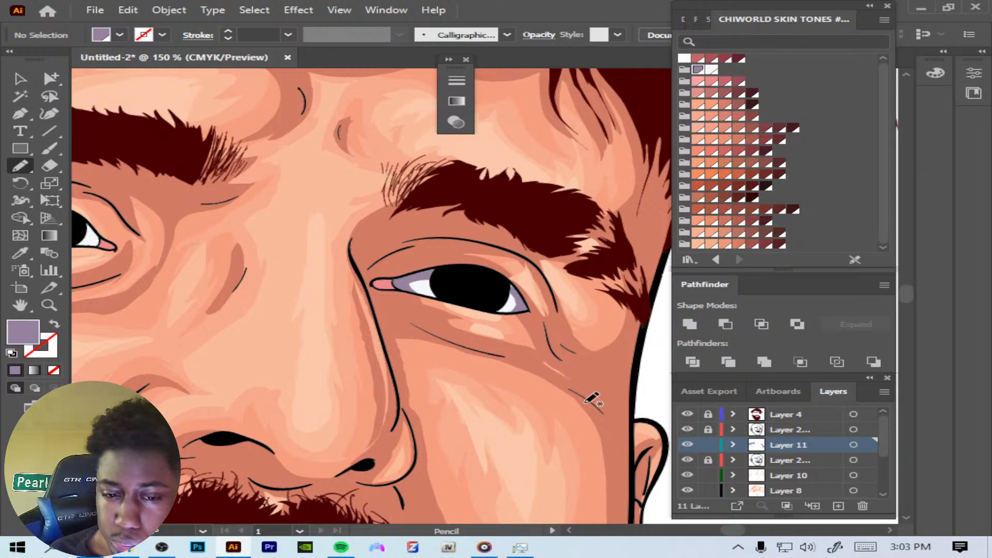
# Step: Draw matching purple shadows on both sides of the pupil in the portrait's left-hand eye
pyautogui.moveTo(738, 532); pyautogui.dragTo(733, 532)
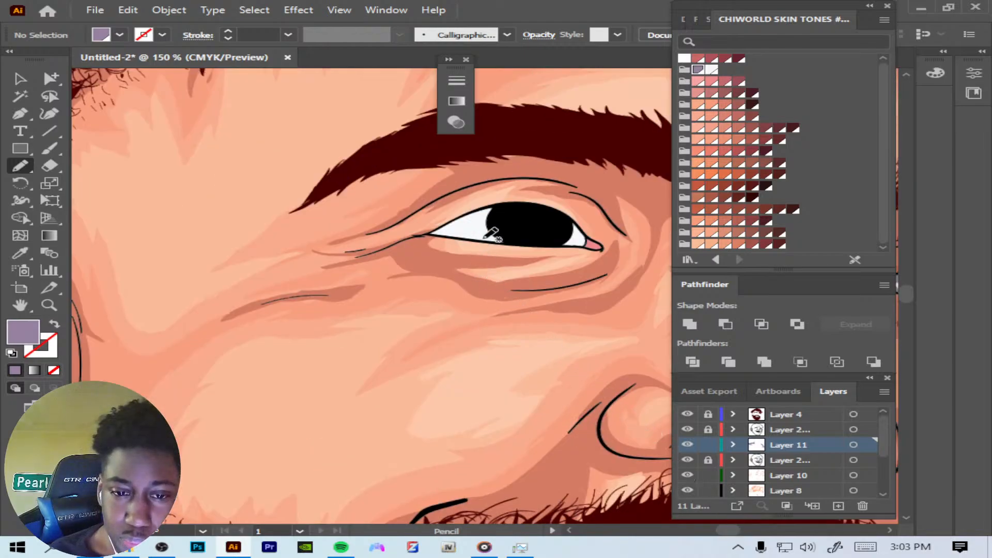
pyautogui.moveTo(480, 241)
pyautogui.mouseDown()
pyautogui.moveTo(469, 232)
pyautogui.moveTo(500, 205)
pyautogui.moveTo(458, 219)
pyautogui.moveTo(436, 234)
pyautogui.moveTo(445, 238)
pyautogui.mouseUp()
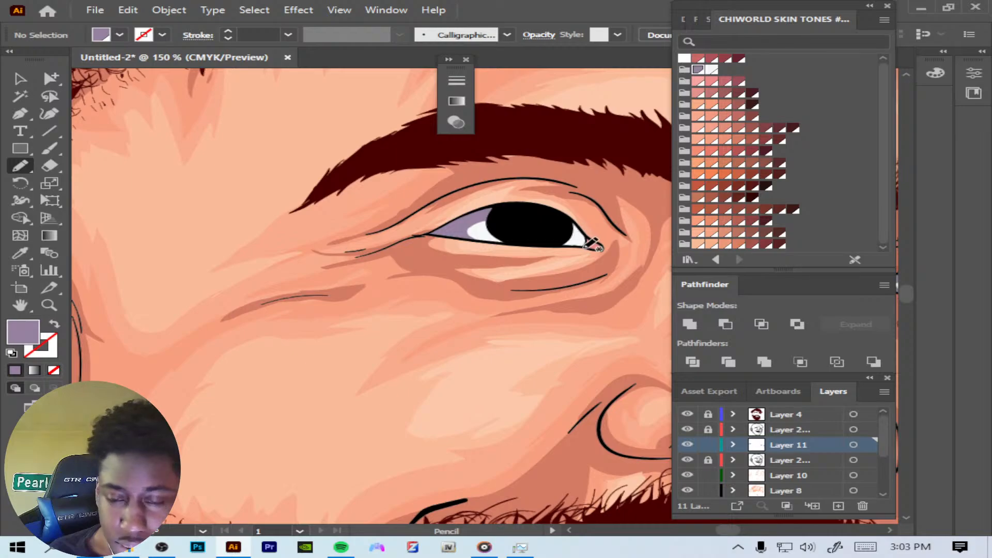
pyautogui.moveTo(565, 226)
pyautogui.mouseDown()
pyautogui.moveTo(584, 246)
pyautogui.moveTo(579, 228)
pyautogui.mouseUp()
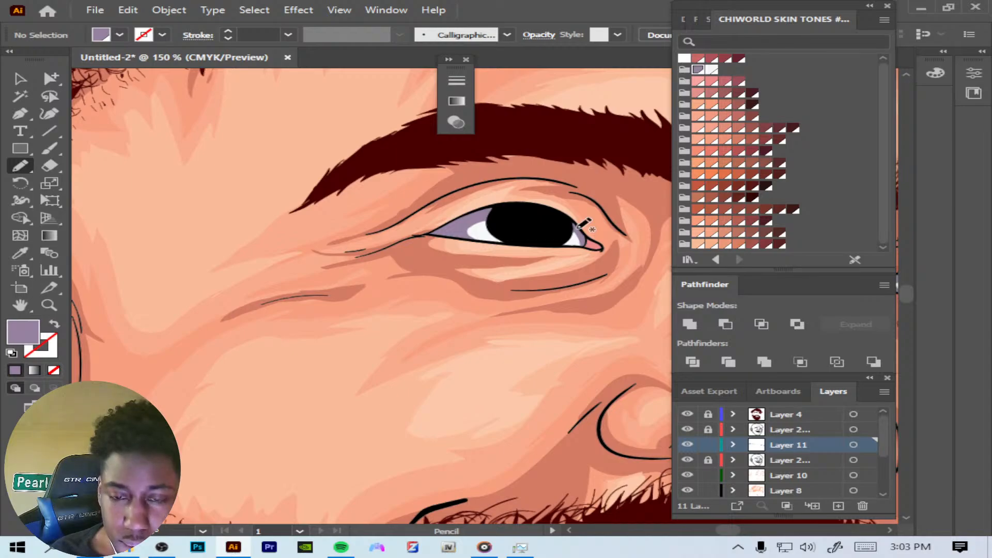
# Step: Create a new layer above Layer 11 and shade the pink inner corners of both eyes with the dusty rose swatch
pyautogui.click(739, 82)
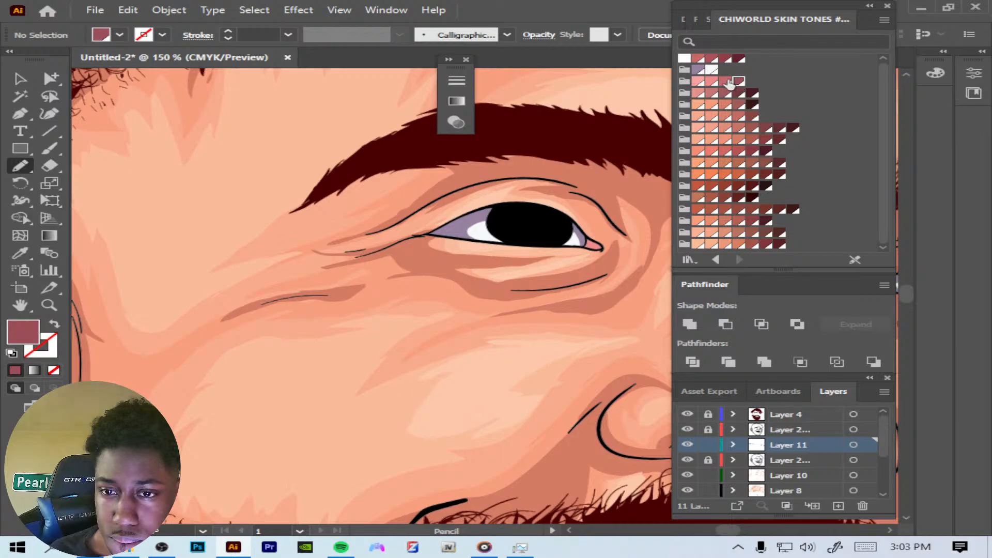
pyautogui.click(726, 82)
pyautogui.click(838, 506)
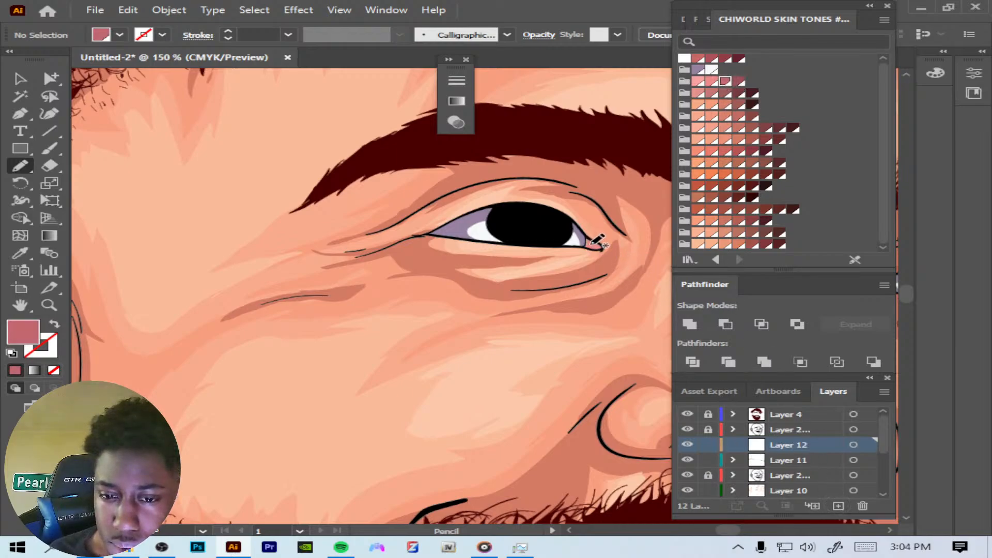
pyautogui.moveTo(599, 244); pyautogui.dragTo(587, 239)
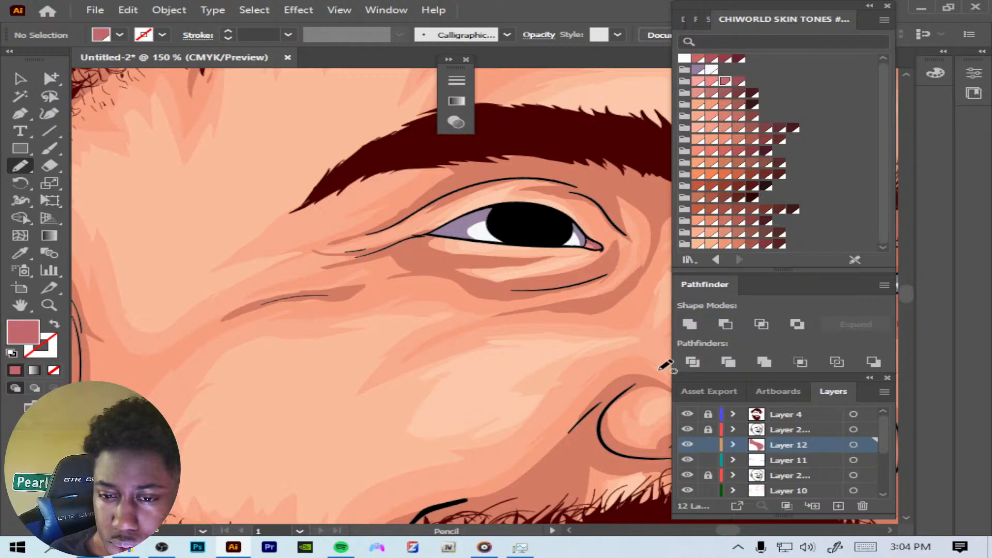
pyautogui.moveTo(732, 528); pyautogui.dragTo(735, 529)
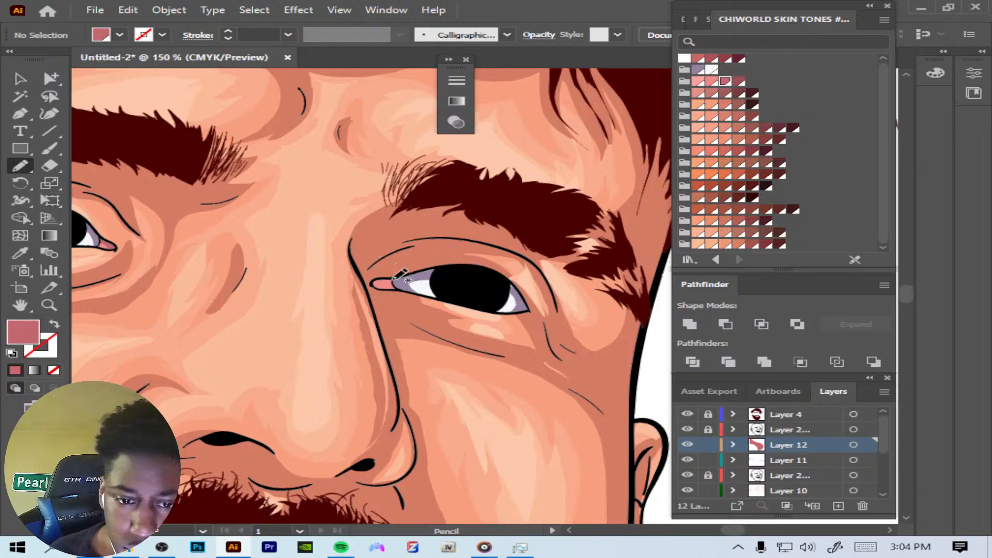
pyautogui.moveTo(388, 280)
pyautogui.mouseDown()
pyautogui.moveTo(382, 289)
pyautogui.moveTo(372, 281)
pyautogui.moveTo(389, 280)
pyautogui.mouseUp()
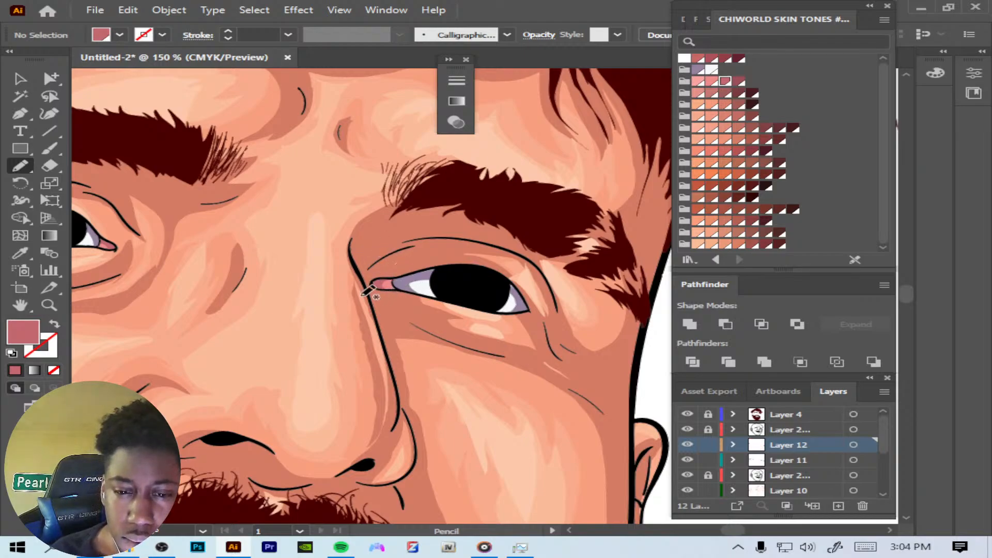
# Step: Target Layer 11 to make it active and pick up the purple fill of its eye shadows
pyautogui.hotkey('ctrl', '-')
pyautogui.hotkey('ctrl', '-')
pyautogui.hotkey('ctrl', '-')
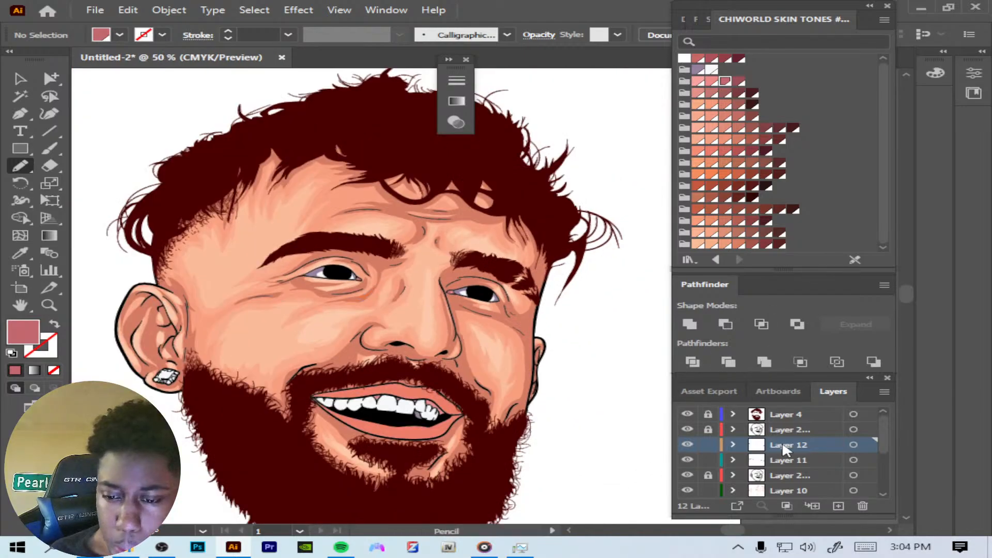
pyautogui.moveTo(908, 292); pyautogui.dragTo(910, 296)
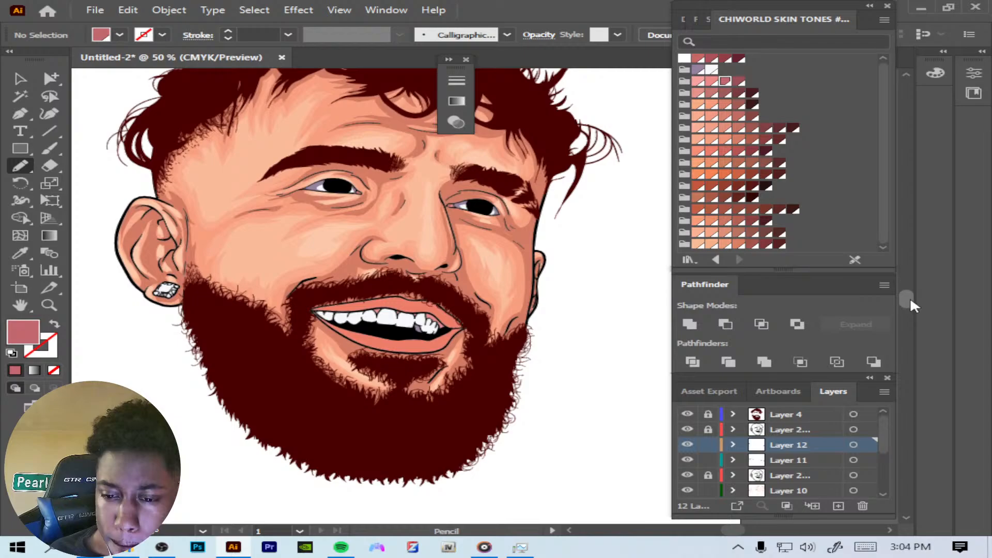
pyautogui.click(812, 461)
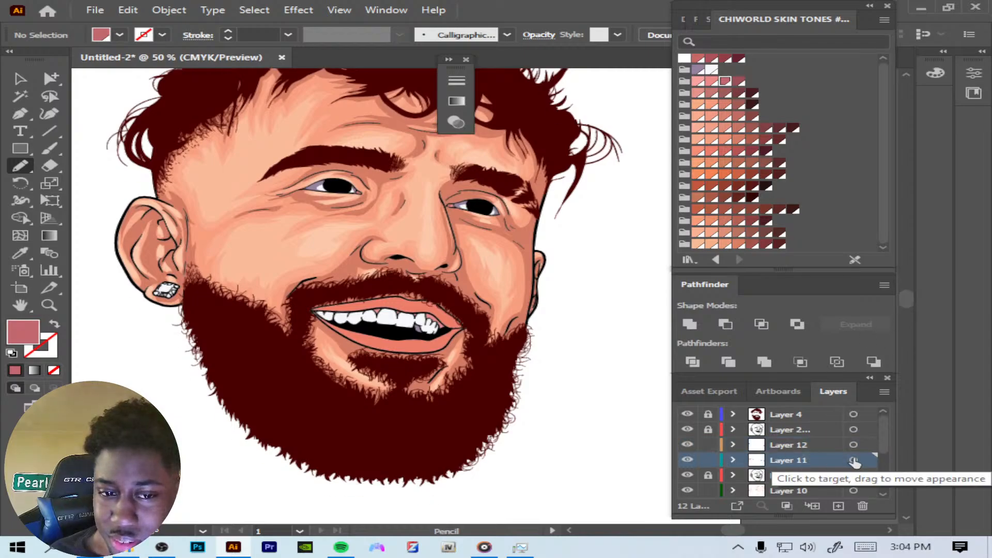
pyautogui.click(781, 446)
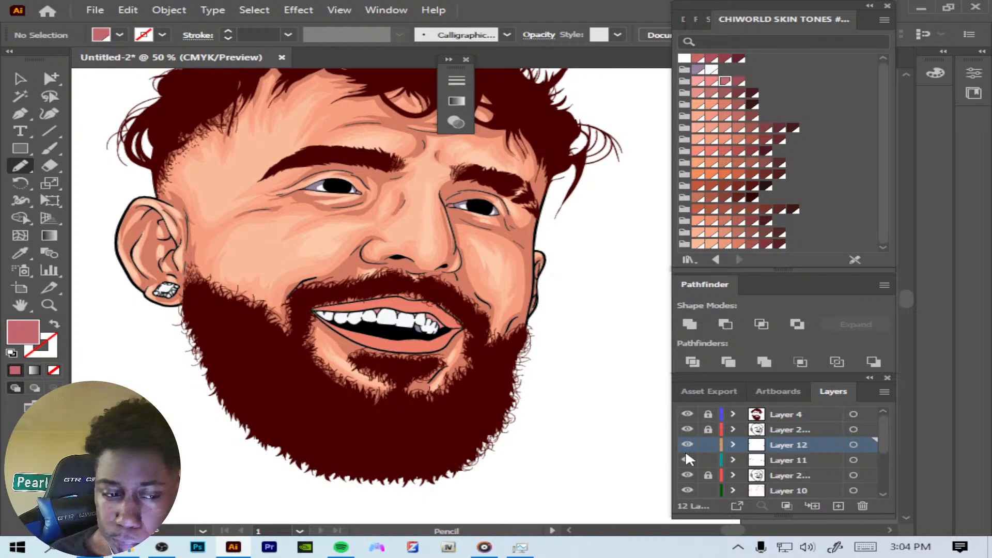
pyautogui.click(853, 460)
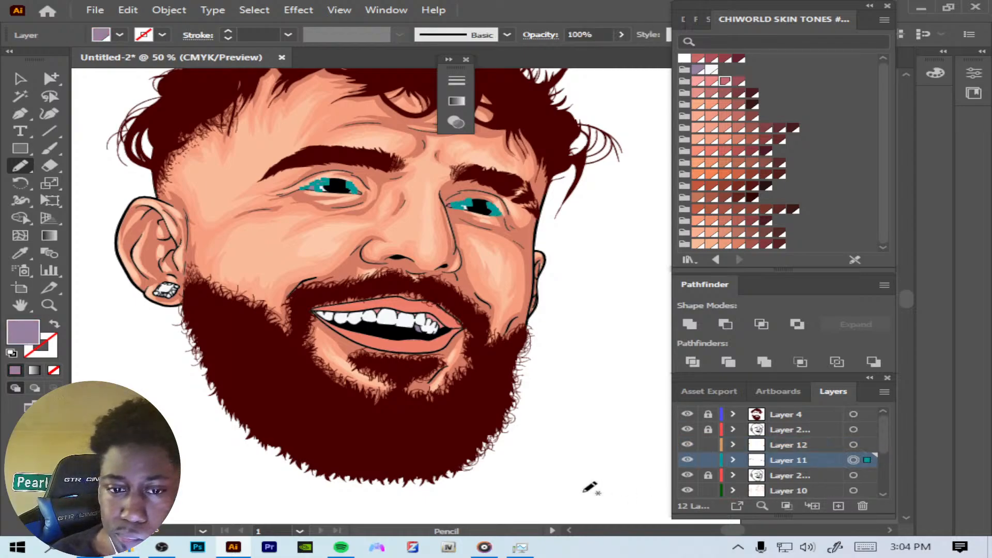
# Step: Draw purple shadows on Layer 11 over the small overlapping back teeth at the right-hand end of the smile
pyautogui.hotkey('ctrl', '+')
pyautogui.hotkey('ctrl', '+')
pyautogui.hotkey('ctrl', '+')
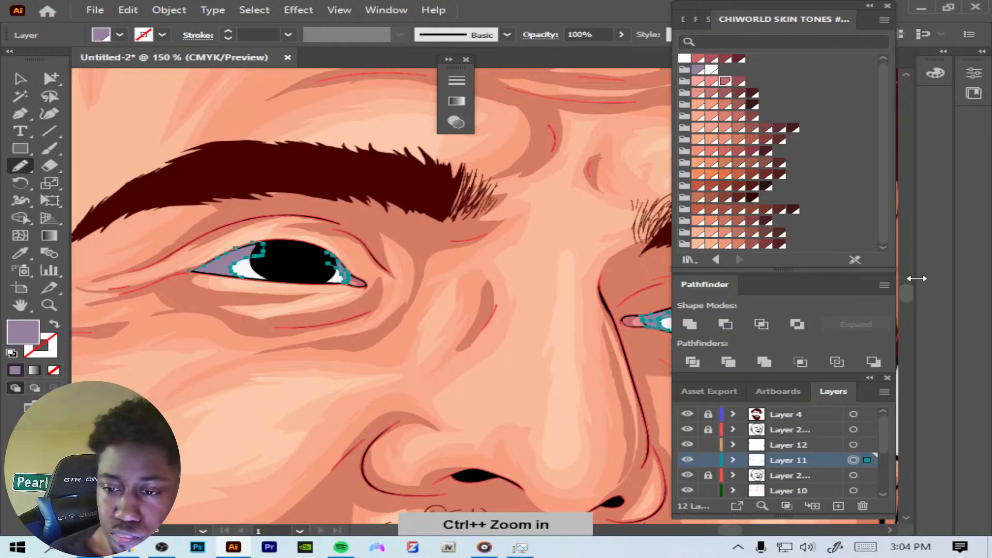
pyautogui.moveTo(907, 287); pyautogui.dragTo(908, 297)
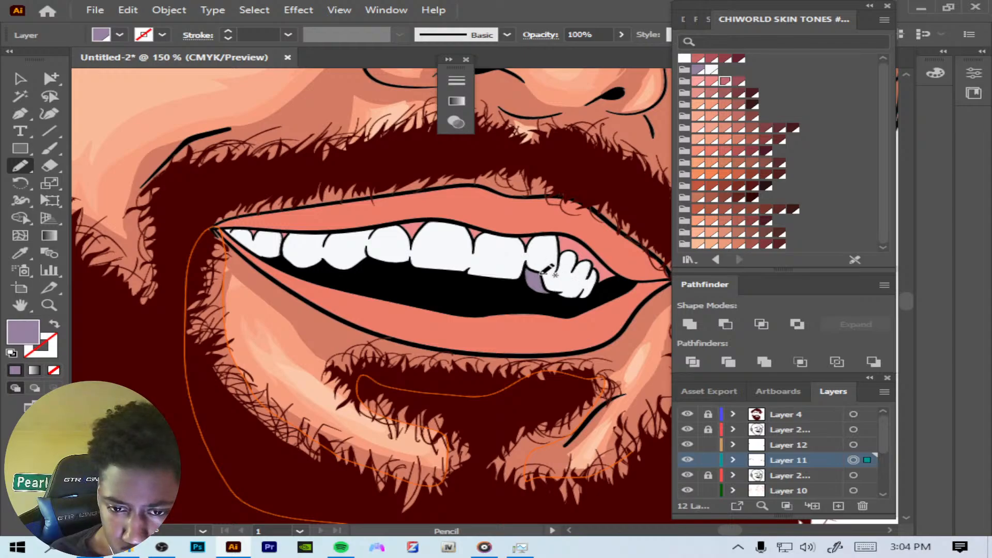
pyautogui.moveTo(549, 273)
pyautogui.mouseDown()
pyautogui.moveTo(564, 245)
pyautogui.moveTo(562, 269)
pyautogui.mouseUp()
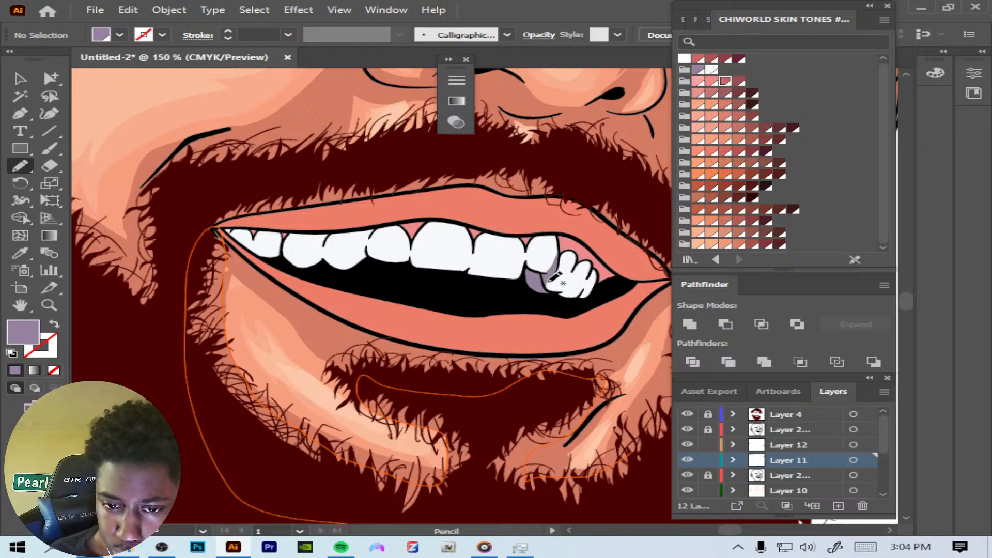
pyautogui.moveTo(561, 287)
pyautogui.mouseDown()
pyautogui.moveTo(578, 266)
pyautogui.moveTo(570, 290)
pyautogui.moveTo(545, 277)
pyautogui.mouseUp()
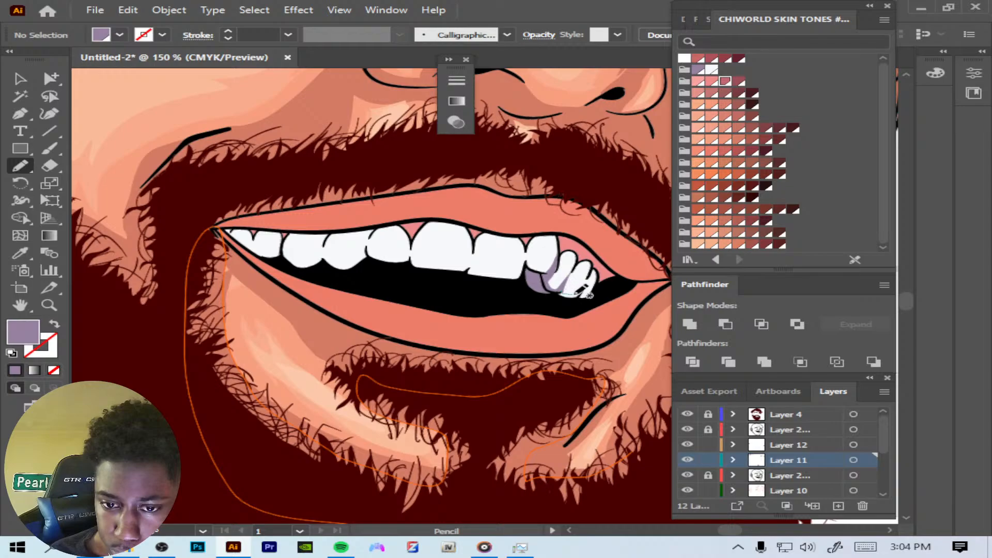
pyautogui.moveTo(588, 294)
pyautogui.mouseDown()
pyautogui.moveTo(600, 263)
pyautogui.moveTo(596, 295)
pyautogui.moveTo(580, 294)
pyautogui.mouseUp()
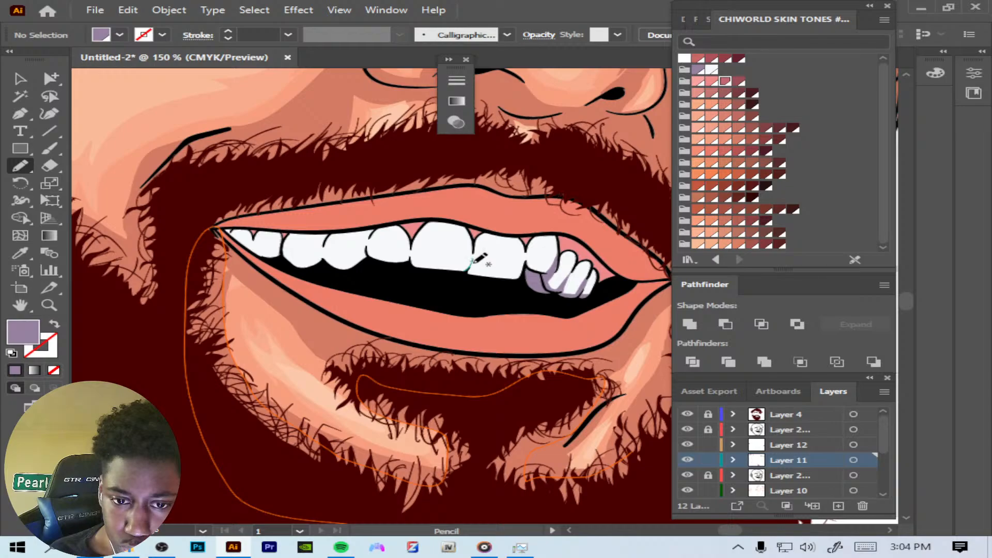
# Step: Shade the sides of the front and left-hand teeth in purple and continue the shadow along their tops beneath the upper lip
pyautogui.moveTo(478, 276)
pyautogui.mouseDown()
pyautogui.moveTo(471, 305)
pyautogui.moveTo(478, 248)
pyautogui.moveTo(474, 301)
pyautogui.mouseUp()
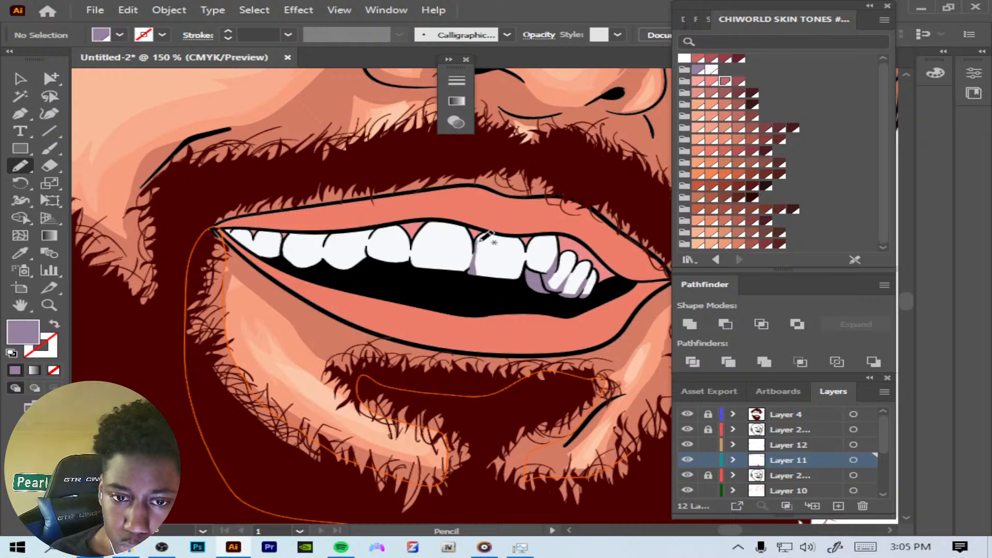
pyautogui.moveTo(478, 239)
pyautogui.mouseDown()
pyautogui.moveTo(478, 278)
pyautogui.moveTo(464, 281)
pyautogui.moveTo(475, 257)
pyautogui.mouseUp()
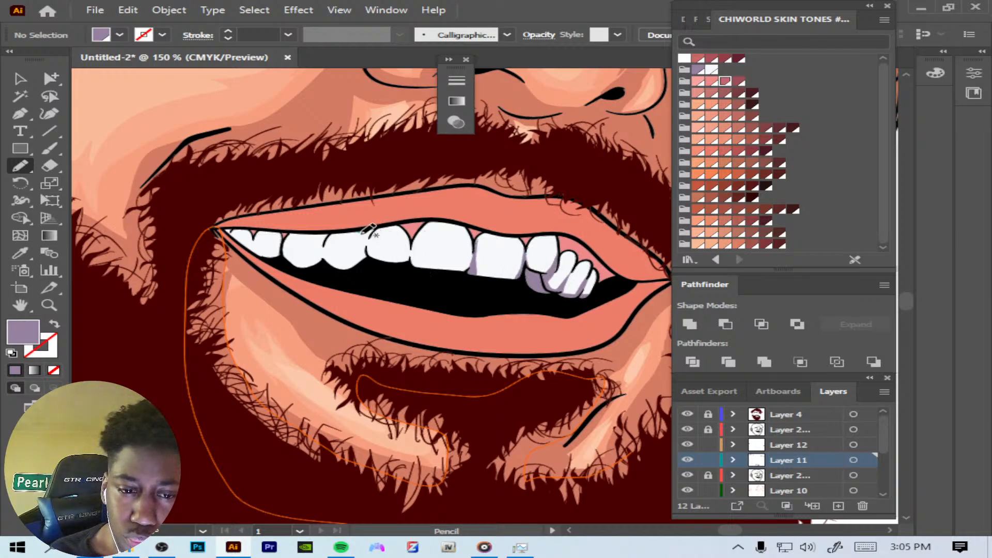
pyautogui.moveTo(366, 247)
pyautogui.mouseDown()
pyautogui.moveTo(352, 271)
pyautogui.moveTo(376, 263)
pyautogui.moveTo(367, 252)
pyautogui.moveTo(381, 225)
pyautogui.moveTo(359, 261)
pyautogui.moveTo(368, 262)
pyautogui.moveTo(316, 234)
pyautogui.moveTo(322, 258)
pyautogui.moveTo(333, 233)
pyautogui.mouseUp()
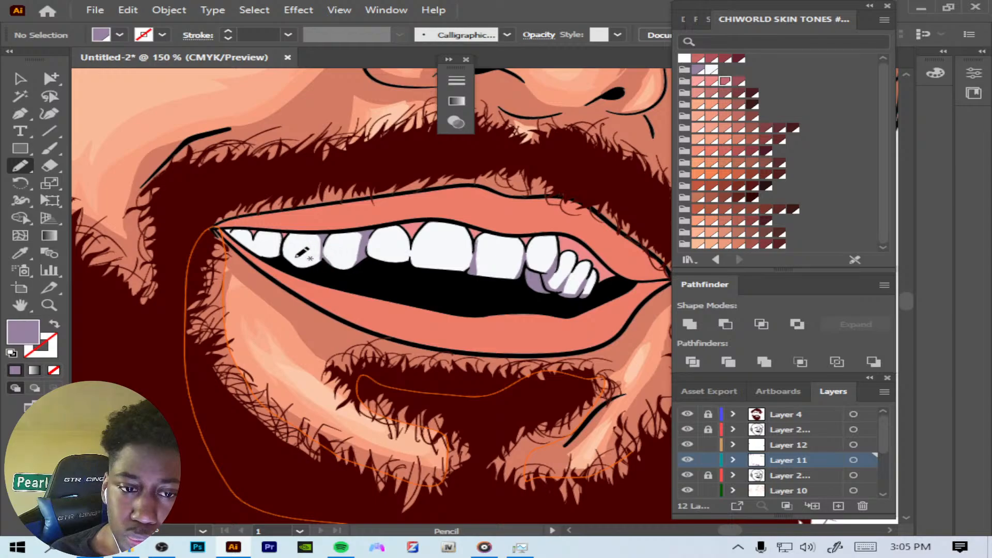
pyautogui.moveTo(279, 258)
pyautogui.mouseDown()
pyautogui.moveTo(278, 243)
pyautogui.moveTo(284, 266)
pyautogui.mouseUp()
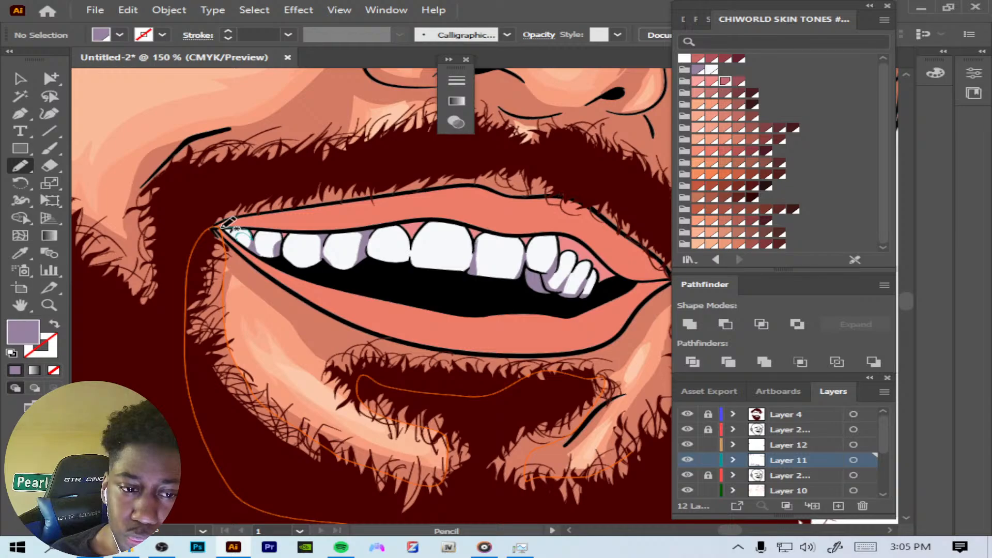
pyautogui.moveTo(221, 228)
pyautogui.mouseDown()
pyautogui.moveTo(275, 257)
pyautogui.moveTo(259, 230)
pyautogui.moveTo(255, 237)
pyautogui.moveTo(283, 240)
pyautogui.moveTo(411, 235)
pyautogui.moveTo(398, 224)
pyautogui.moveTo(471, 238)
pyautogui.moveTo(464, 225)
pyautogui.moveTo(533, 231)
pyautogui.mouseUp()
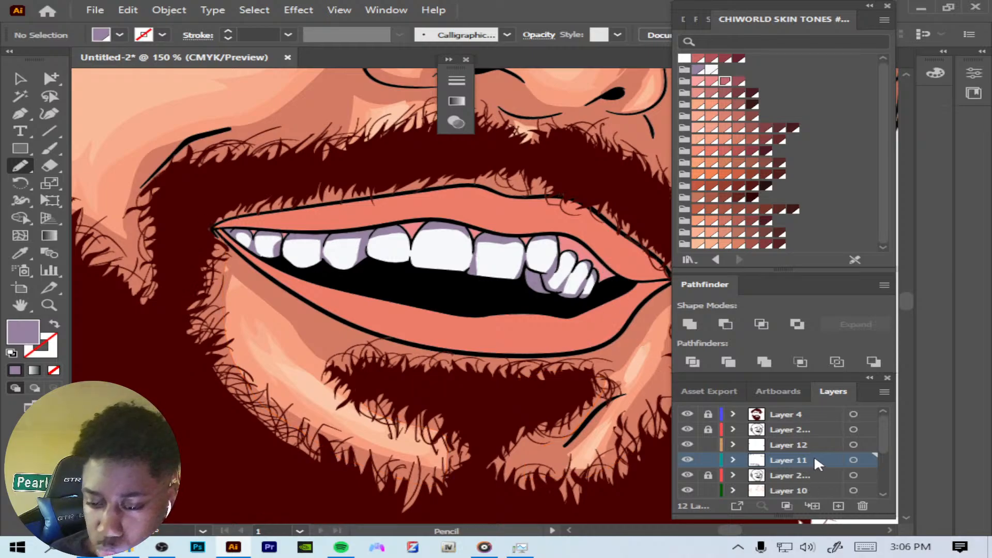
# Step: Target Layer 12 to pick up its dusty rose fill and shade the gums above the teeth
pyautogui.click(853, 445)
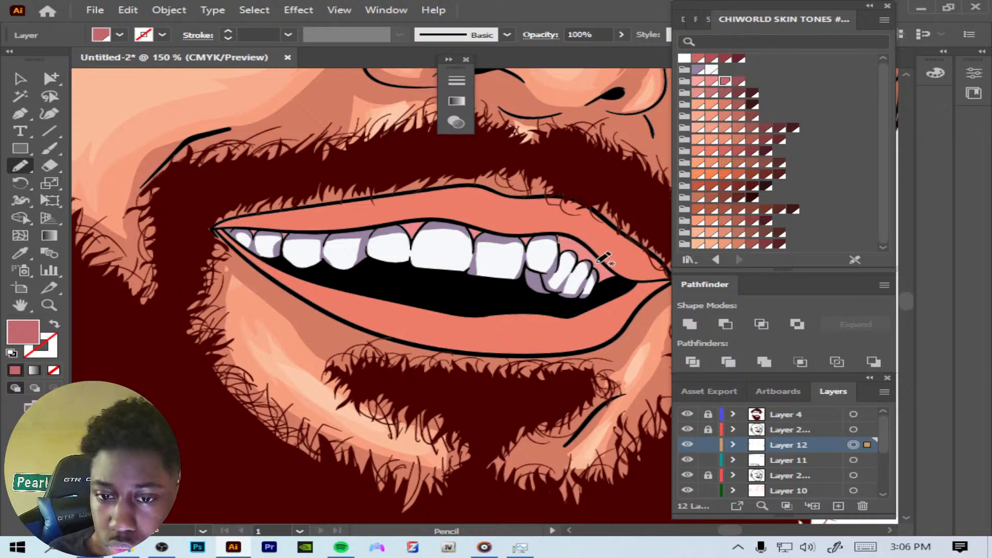
pyautogui.moveTo(601, 268)
pyautogui.mouseDown()
pyautogui.moveTo(600, 283)
pyautogui.moveTo(634, 278)
pyautogui.moveTo(561, 231)
pyautogui.mouseUp()
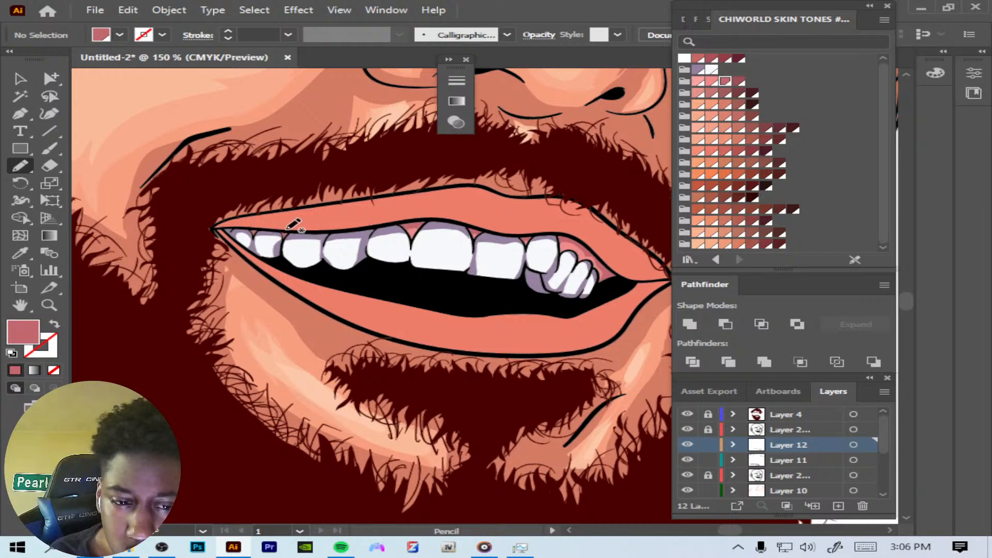
# Step: Create a new layer and move it beneath the lower line-art layer, directly above Layer 10
pyautogui.hotkey('ctrl', '-')
pyautogui.hotkey('ctrl', '-')
pyautogui.hotkey('ctrl', '-')
pyautogui.hotkey('ctrl', '-')
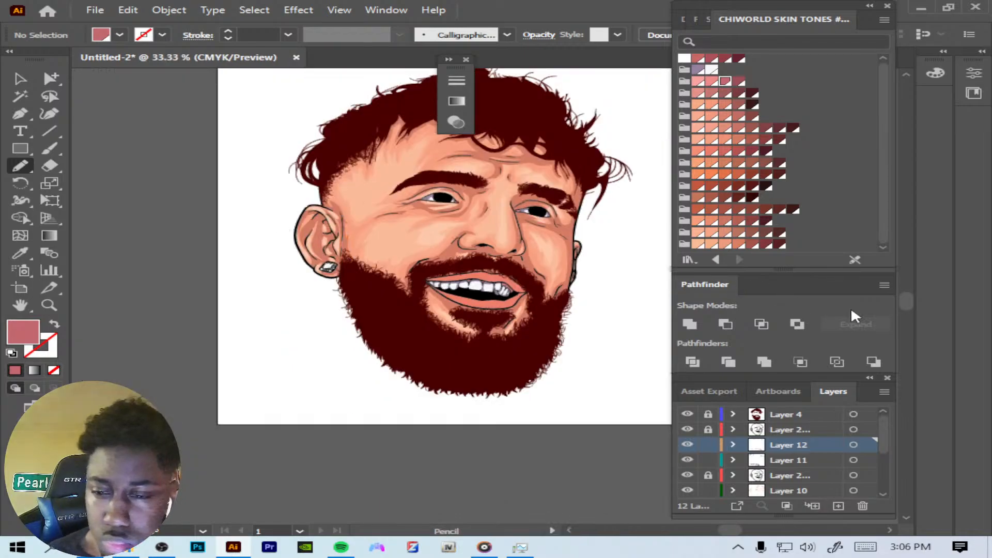
pyautogui.moveTo(907, 300); pyautogui.dragTo(909, 295)
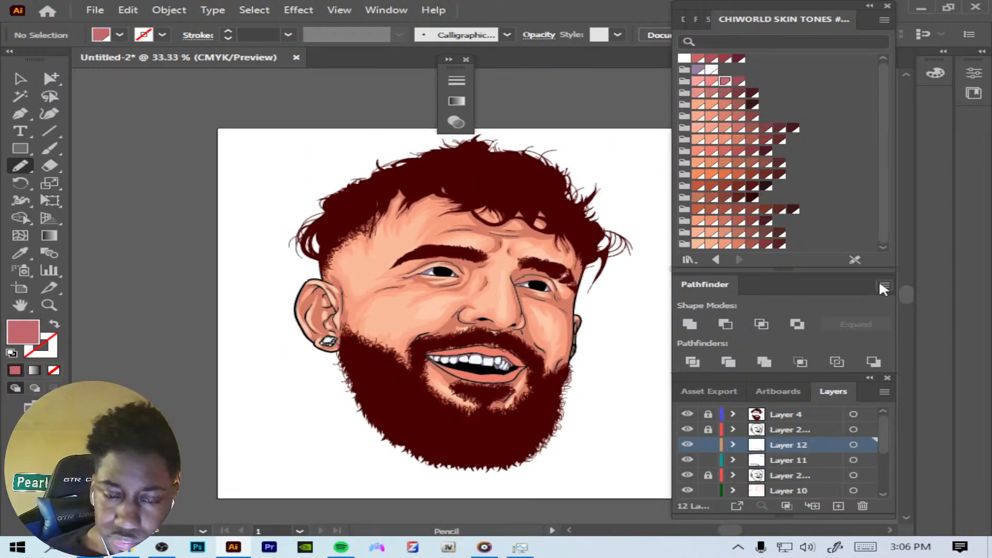
pyautogui.hotkey('ctrl', '+')
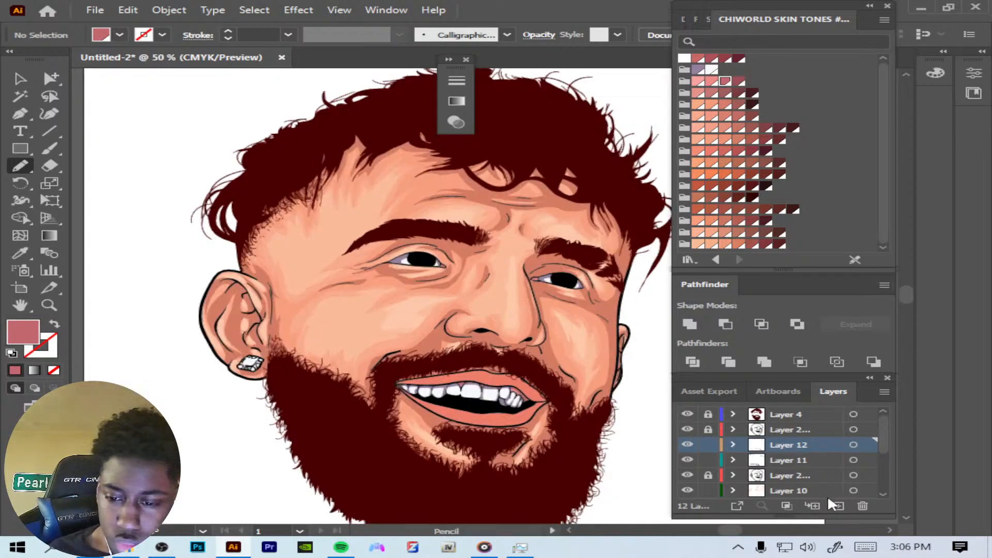
pyautogui.click(839, 506)
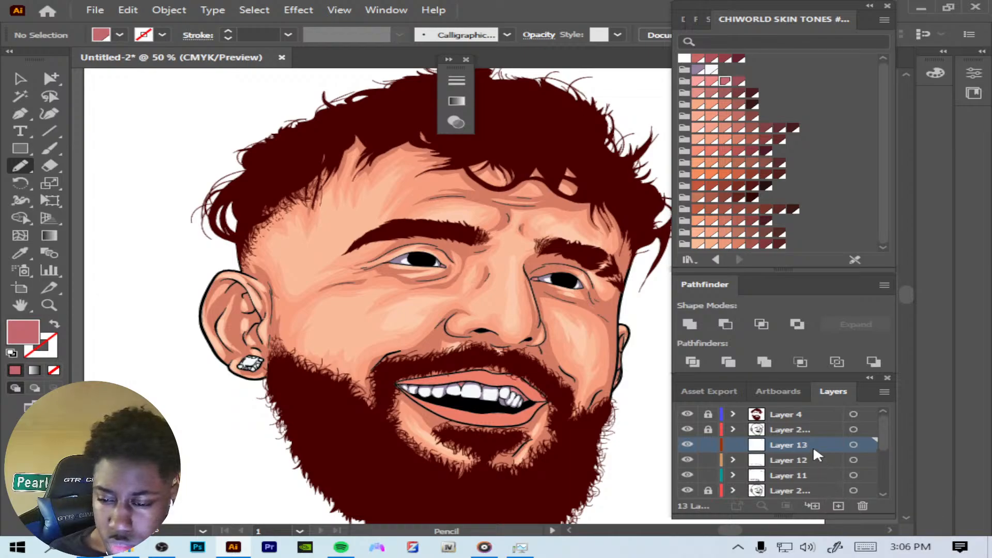
pyautogui.moveTo(808, 441); pyautogui.dragTo(802, 419)
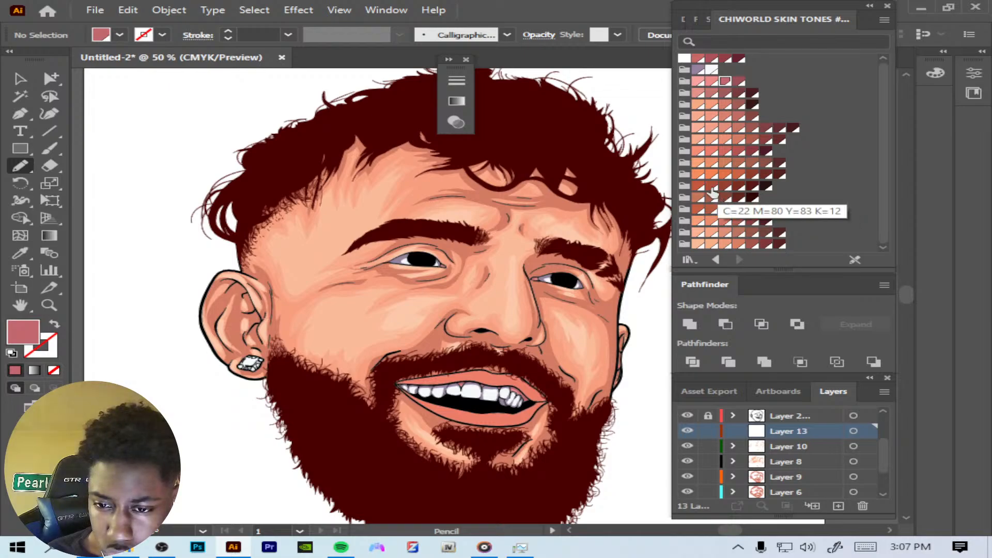
# Step: Draw deeper skin shadows around both eyes on Layer 13 with the second reddish-brown swatch of its colour group
pyautogui.click(712, 209)
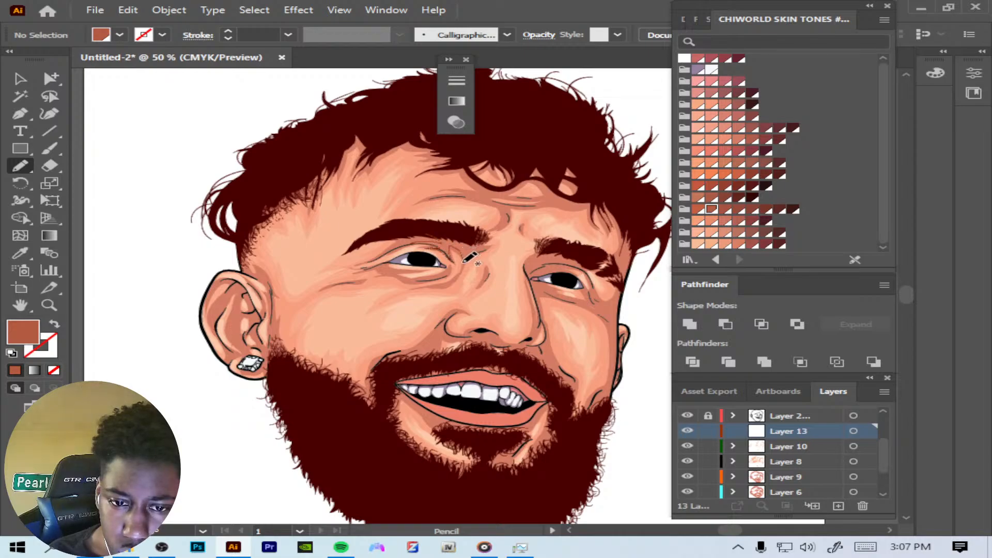
pyautogui.moveTo(490, 246)
pyautogui.mouseDown()
pyautogui.moveTo(470, 237)
pyautogui.moveTo(421, 230)
pyautogui.moveTo(454, 226)
pyautogui.mouseUp()
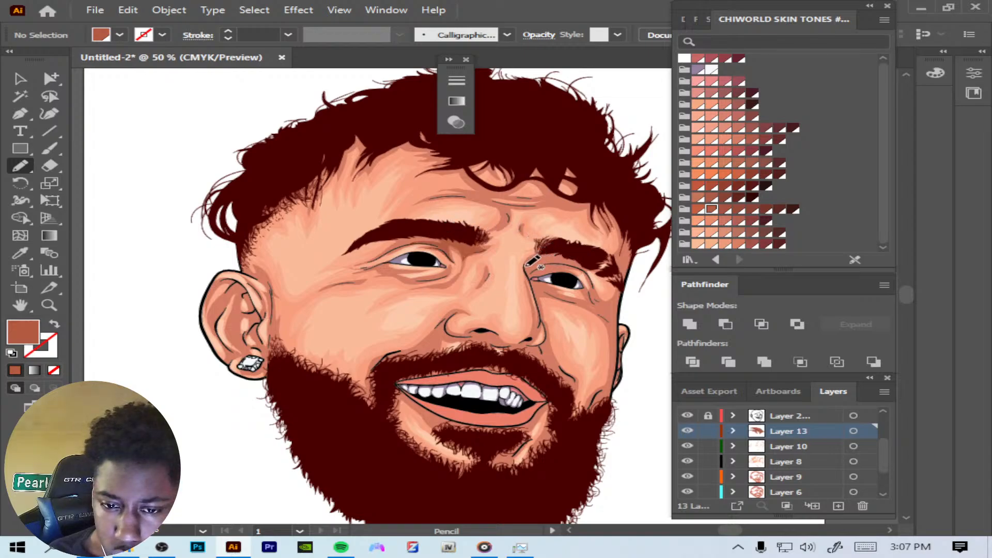
pyautogui.moveTo(532, 279)
pyautogui.mouseDown()
pyautogui.moveTo(558, 265)
pyautogui.moveTo(582, 272)
pyautogui.moveTo(563, 261)
pyautogui.moveTo(591, 270)
pyautogui.moveTo(564, 245)
pyautogui.moveTo(599, 237)
pyautogui.moveTo(595, 266)
pyautogui.moveTo(532, 280)
pyautogui.mouseUp()
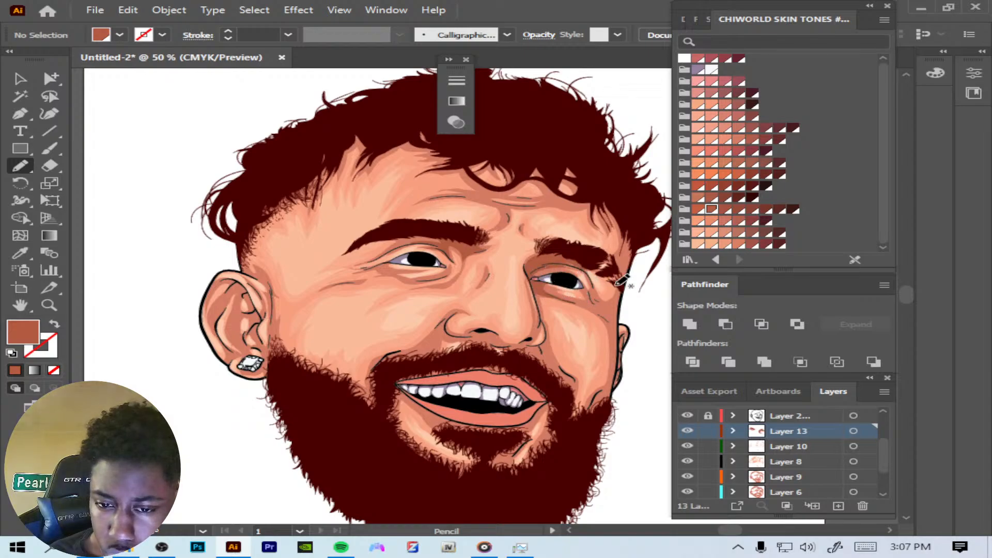
# Step: Recolour all eye shadows on Layer 13 with the next darker swatch of the same group and clear the selection
pyautogui.click(853, 431)
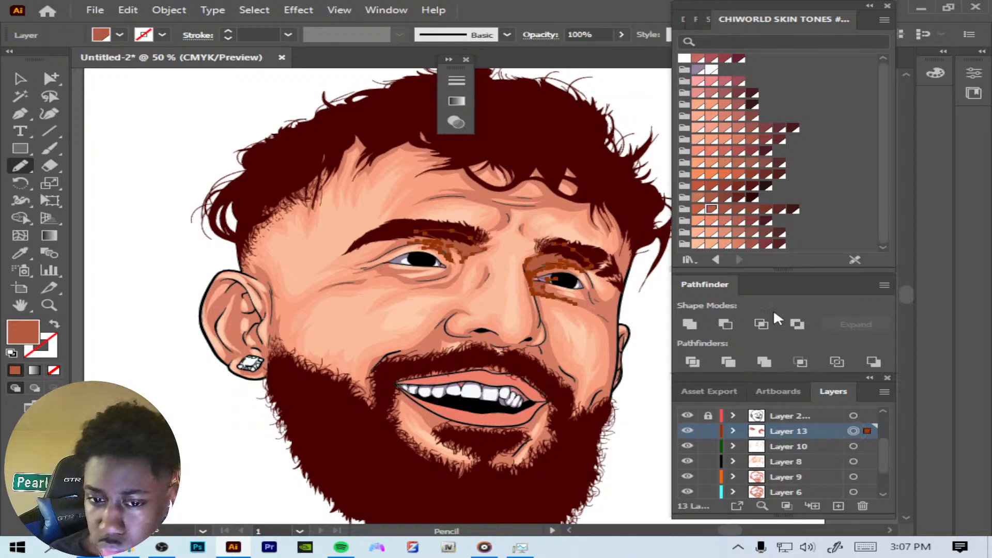
pyautogui.click(724, 209)
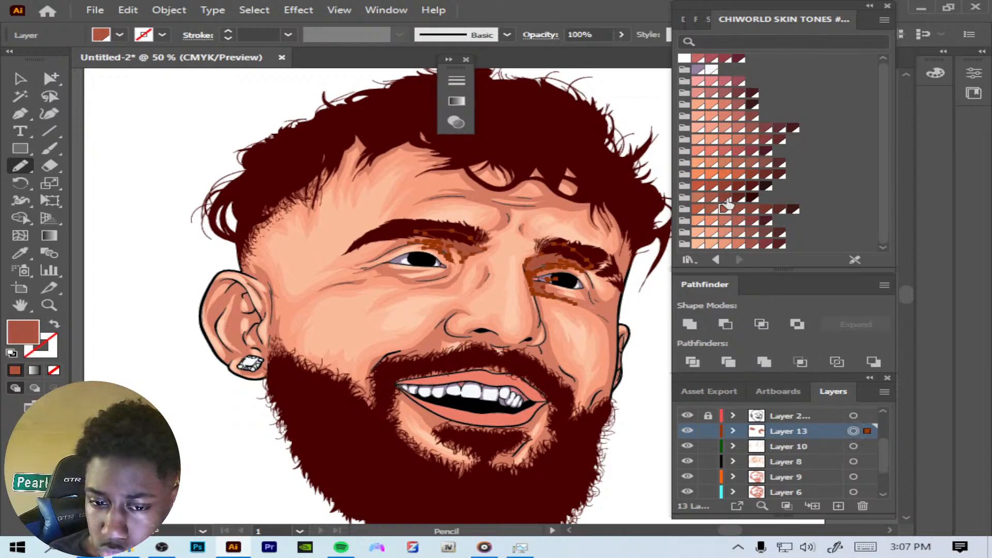
pyautogui.click(254, 9)
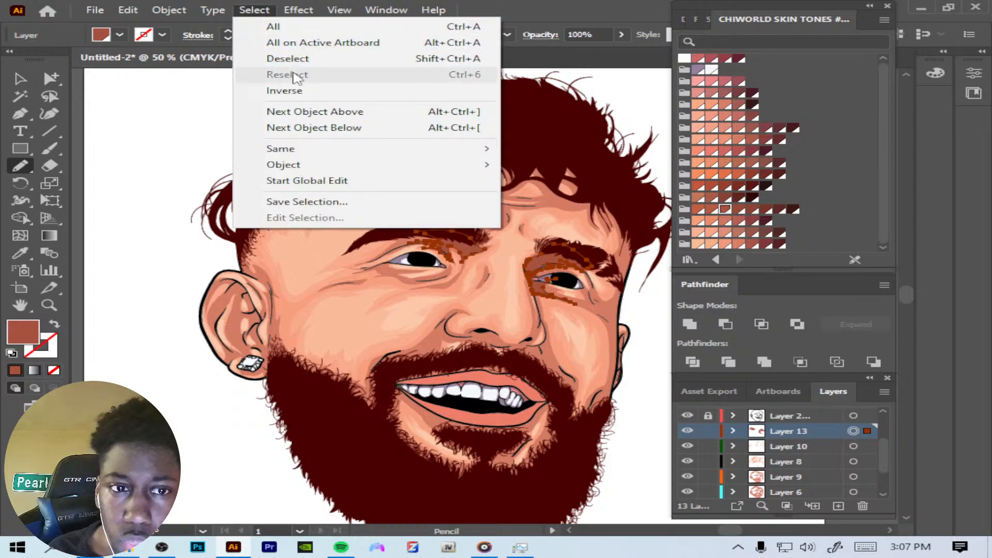
pyautogui.click(291, 61)
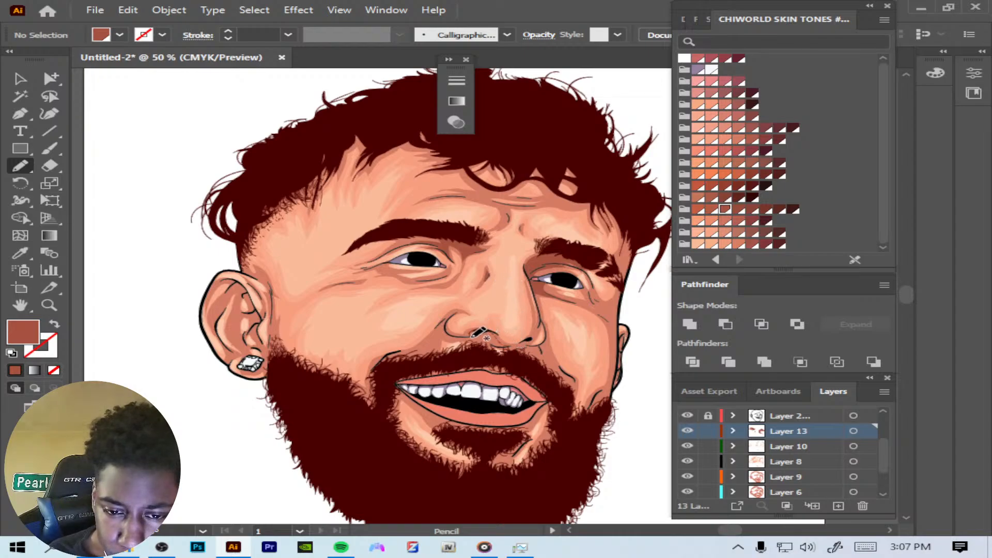
# Step: Draw reddish-brown shadows beneath the nose, along the right-hand edge of the face and temple, and across the forehead under the fringe
pyautogui.moveTo(472, 336); pyautogui.dragTo(525, 347)
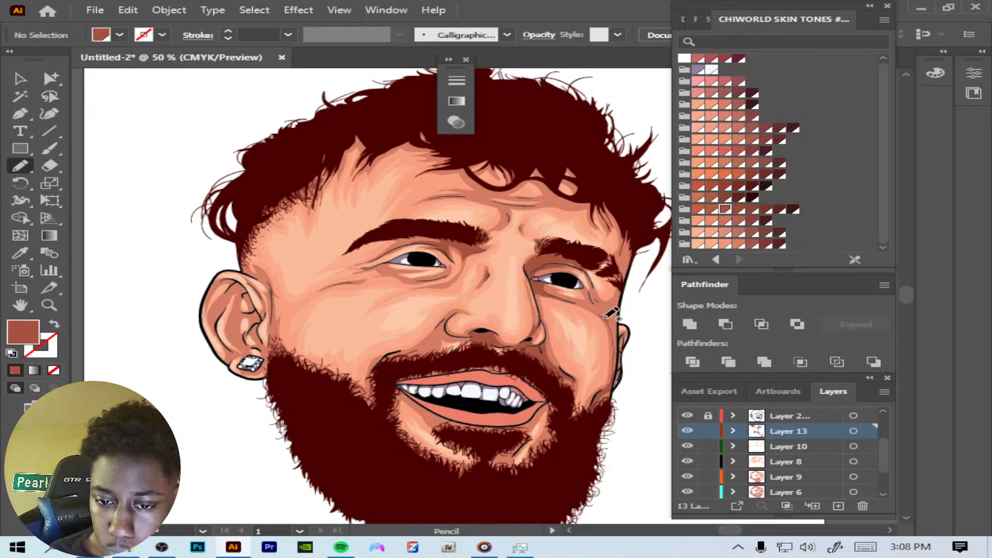
pyautogui.moveTo(617, 306); pyautogui.dragTo(617, 372)
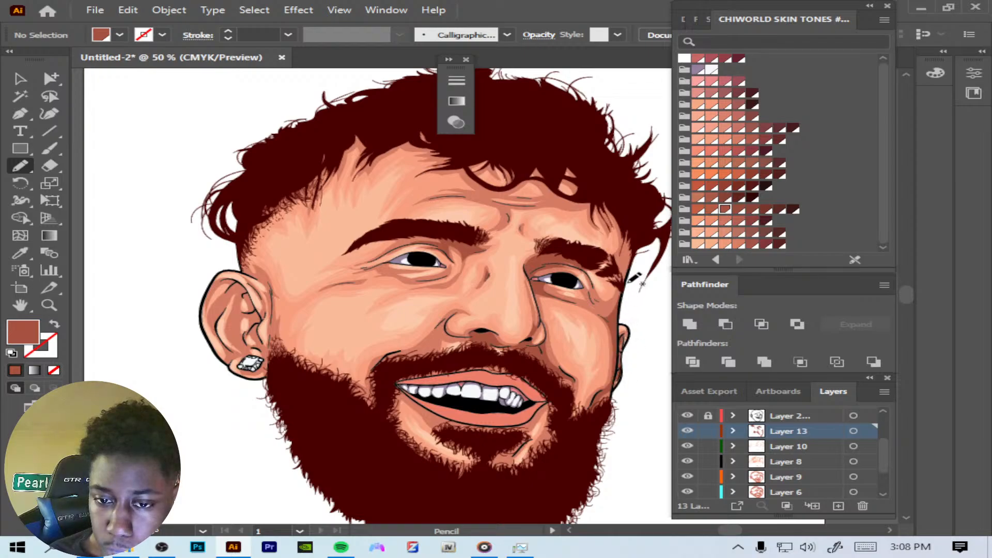
pyautogui.moveTo(625, 244); pyautogui.dragTo(612, 272)
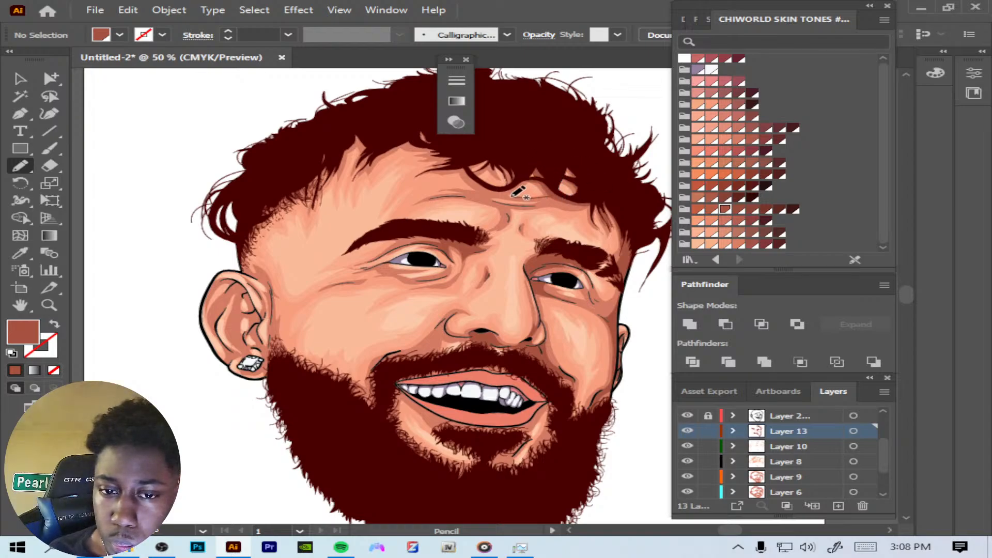
pyautogui.moveTo(574, 205)
pyautogui.mouseDown()
pyautogui.moveTo(513, 205)
pyautogui.moveTo(454, 188)
pyautogui.moveTo(526, 208)
pyautogui.moveTo(597, 199)
pyautogui.moveTo(570, 201)
pyautogui.mouseUp()
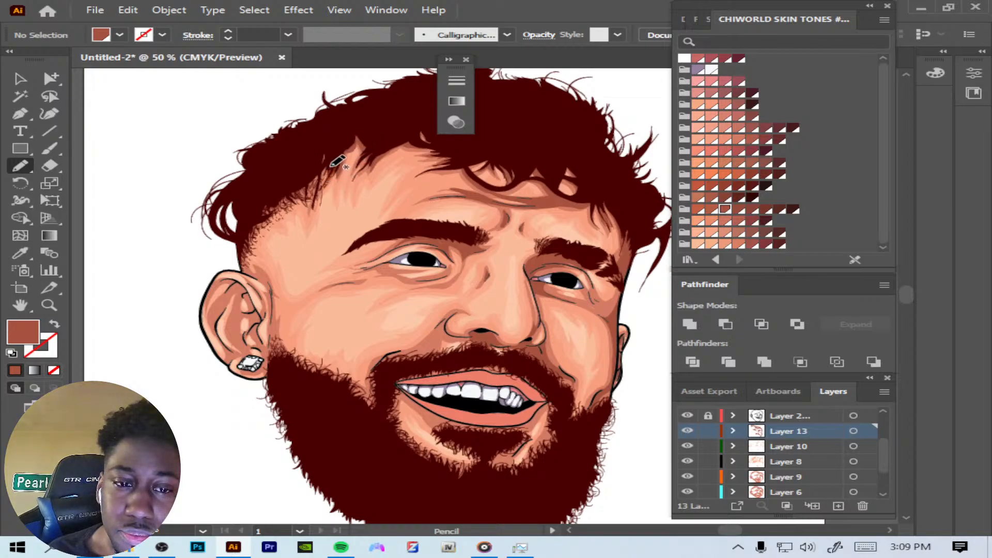
# Step: Add reddish-brown shadows along the left-hand hairline, inside and beside the large ear, and on the skin around the chin
pyautogui.moveTo(327, 176)
pyautogui.mouseDown()
pyautogui.moveTo(313, 205)
pyautogui.moveTo(311, 185)
pyautogui.moveTo(274, 209)
pyautogui.moveTo(286, 208)
pyautogui.moveTo(246, 252)
pyautogui.moveTo(244, 239)
pyautogui.moveTo(349, 130)
pyautogui.mouseUp()
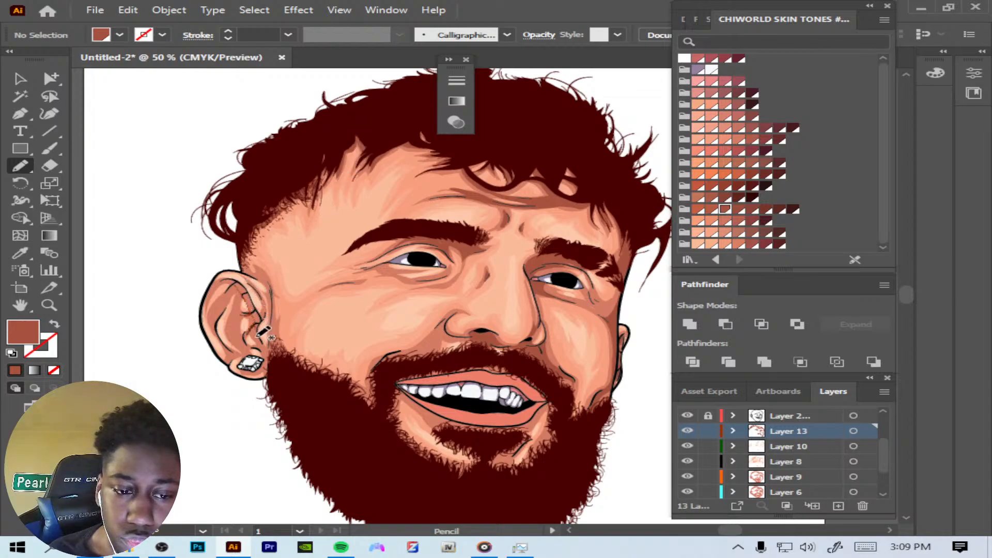
pyautogui.moveTo(261, 336)
pyautogui.mouseDown()
pyautogui.moveTo(266, 309)
pyautogui.moveTo(254, 312)
pyautogui.moveTo(235, 279)
pyautogui.mouseUp()
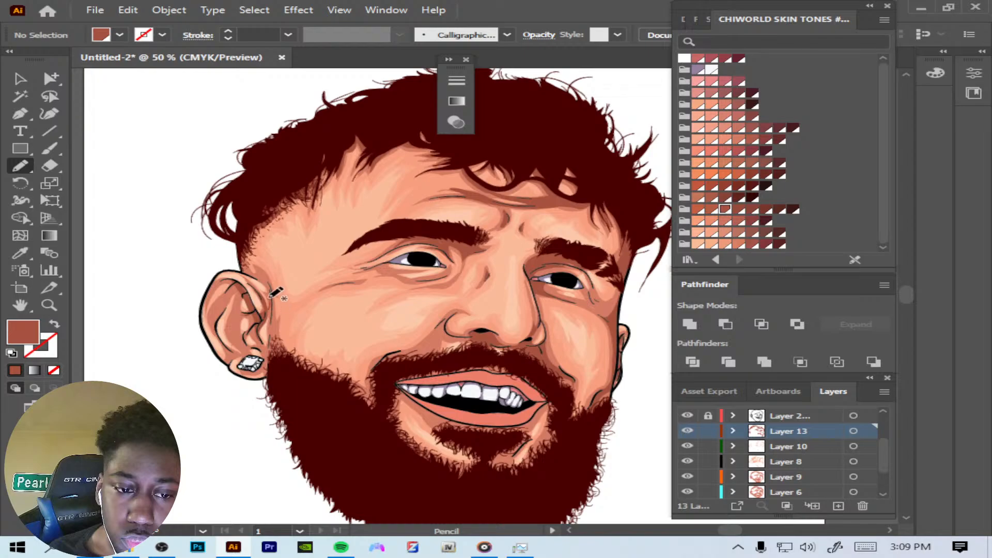
pyautogui.moveTo(275, 299)
pyautogui.mouseDown()
pyautogui.moveTo(278, 360)
pyautogui.moveTo(270, 352)
pyautogui.moveTo(273, 321)
pyautogui.moveTo(289, 362)
pyautogui.mouseUp()
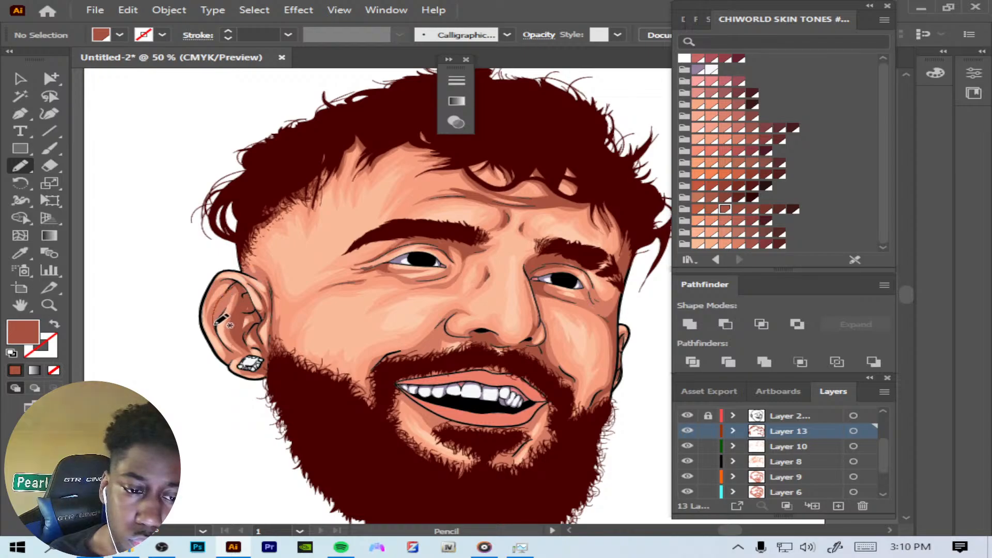
pyautogui.moveTo(214, 325); pyautogui.dragTo(243, 293)
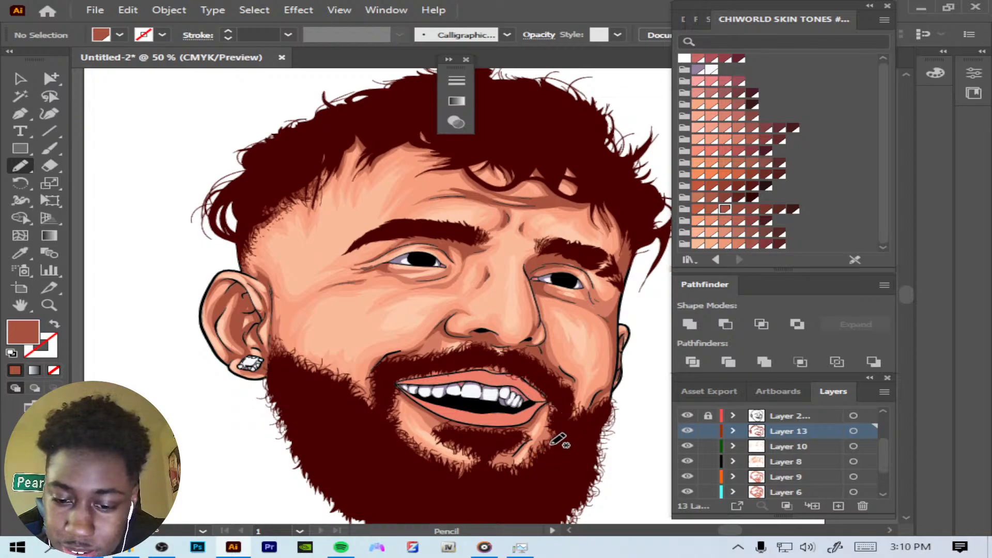
pyautogui.moveTo(527, 459)
pyautogui.mouseDown()
pyautogui.moveTo(504, 468)
pyautogui.moveTo(516, 446)
pyautogui.moveTo(491, 451)
pyautogui.moveTo(549, 471)
pyautogui.moveTo(523, 445)
pyautogui.mouseUp()
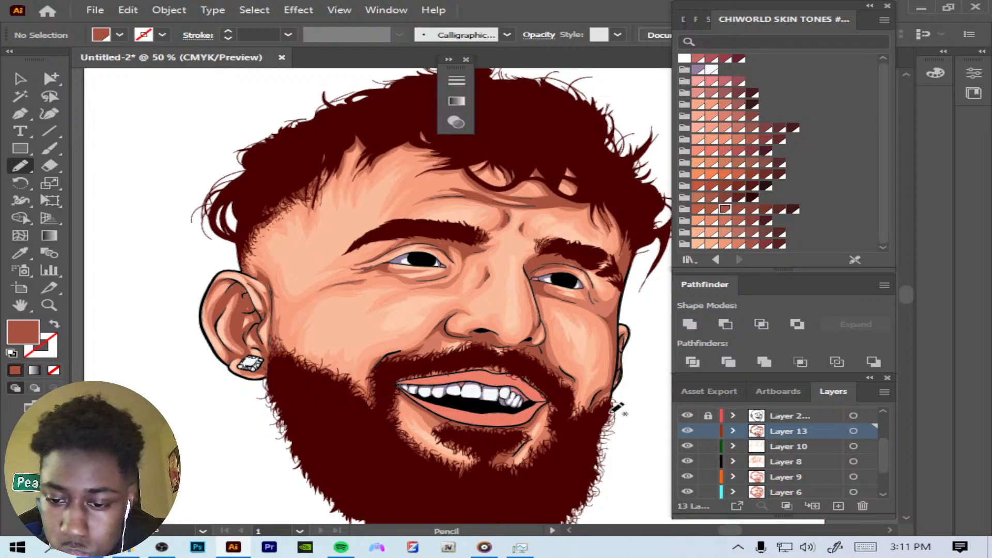
# Step: Add a new layer above Layer 13 and draw darker red-brown shadows around the nose, above the right-hand eye and at the cheek's beard edge
pyautogui.click(838, 506)
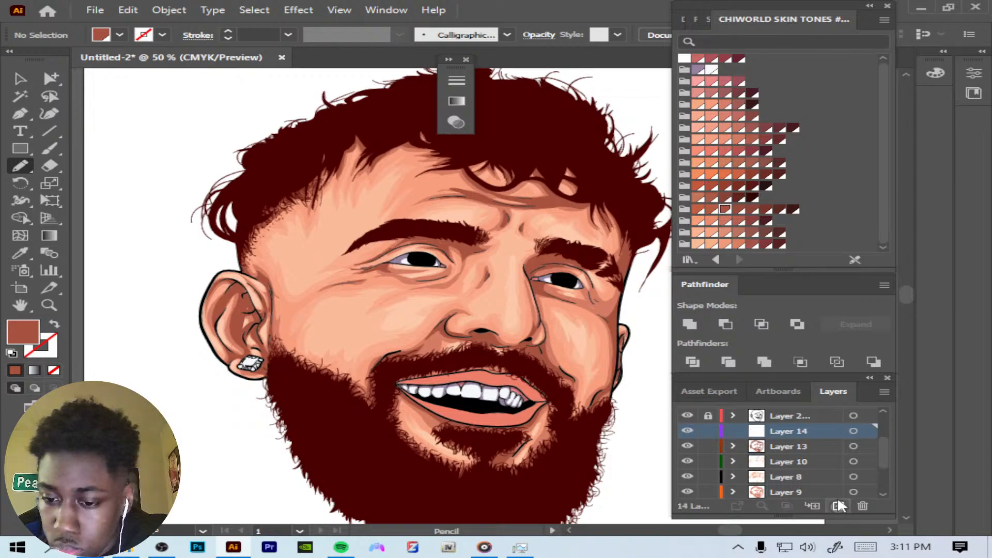
pyautogui.click(738, 210)
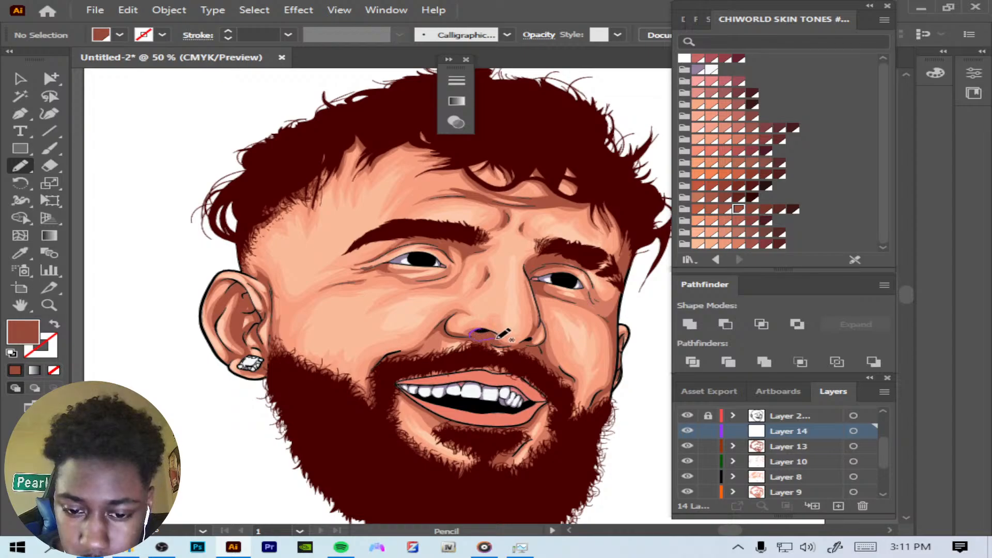
pyautogui.moveTo(494, 333)
pyautogui.mouseDown()
pyautogui.moveTo(527, 342)
pyautogui.moveTo(544, 366)
pyautogui.mouseUp()
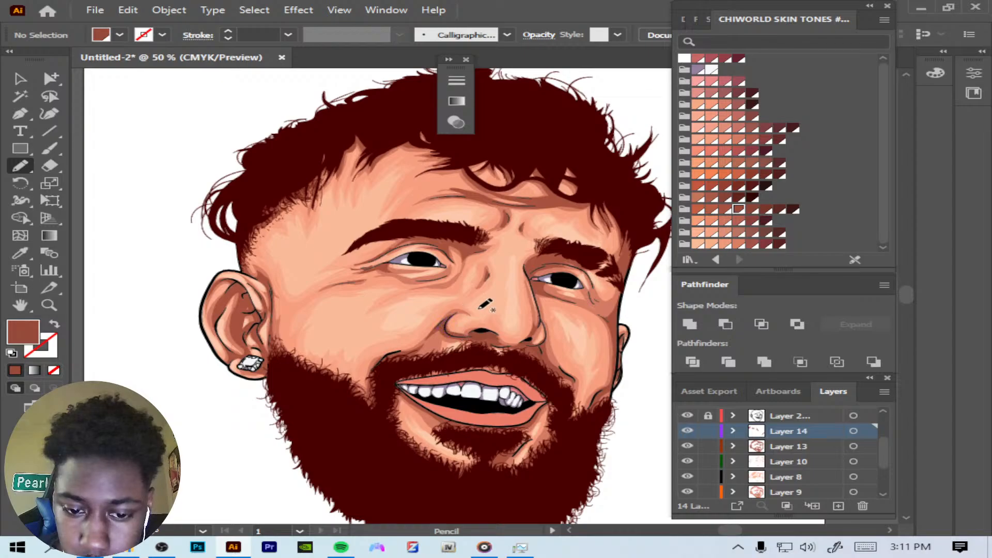
pyautogui.moveTo(543, 253)
pyautogui.mouseDown()
pyautogui.moveTo(529, 277)
pyautogui.moveTo(581, 264)
pyautogui.mouseUp()
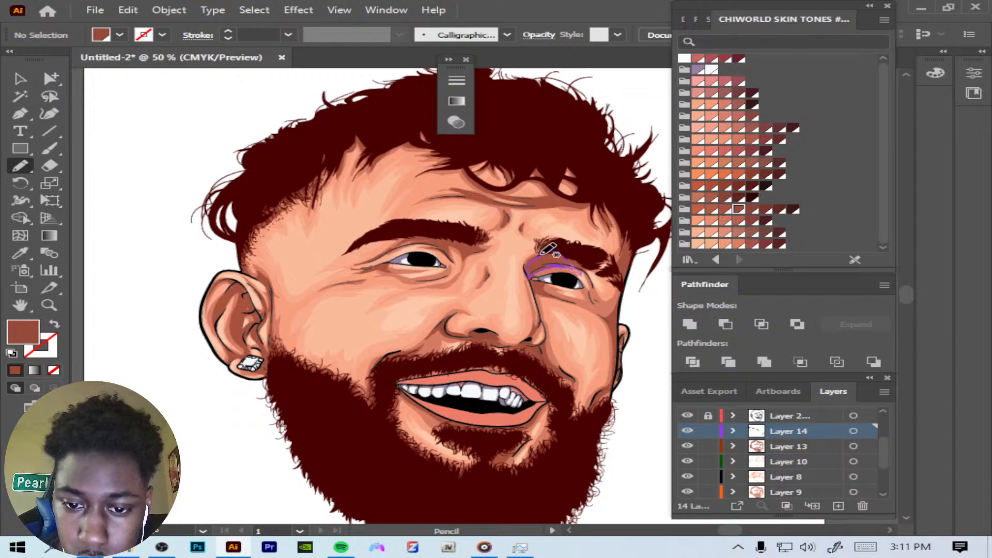
pyautogui.hotkey('ctrl', 'z')
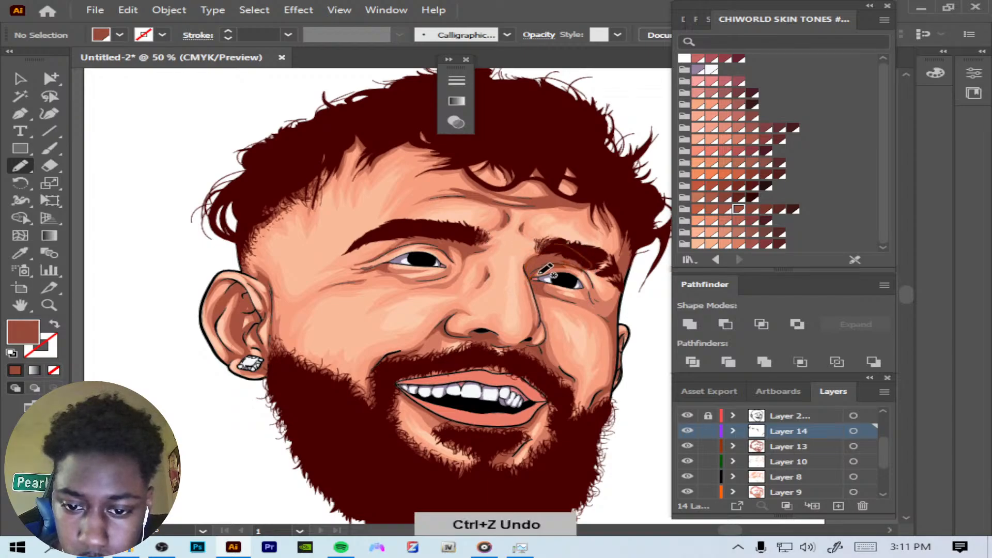
pyautogui.moveTo(535, 268)
pyautogui.mouseDown()
pyautogui.moveTo(561, 250)
pyautogui.moveTo(584, 267)
pyautogui.moveTo(566, 260)
pyautogui.moveTo(578, 269)
pyautogui.moveTo(536, 274)
pyautogui.mouseUp()
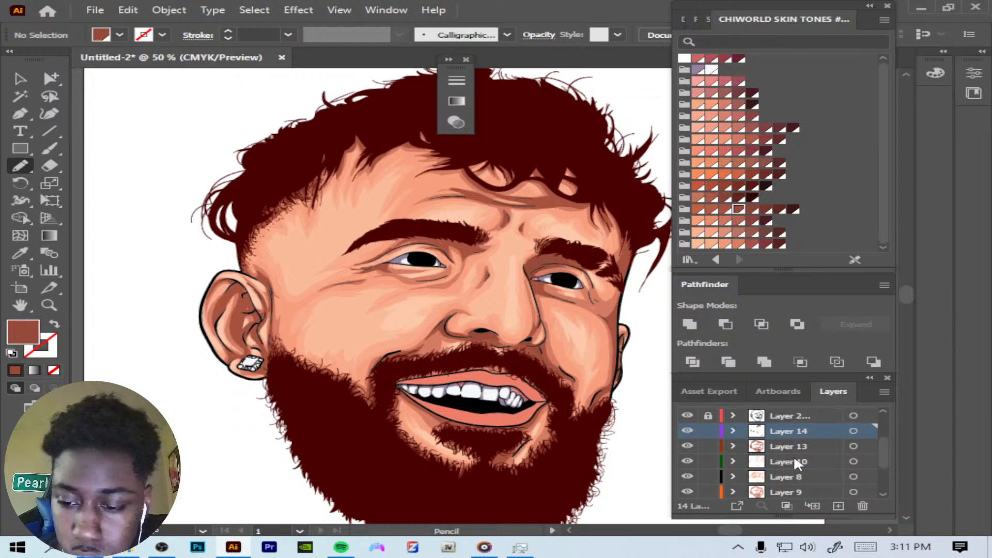
# Step: Try recolouring all Layer 14 shadows with the sixth swatch of the current colour group and clear the selection
pyautogui.click(853, 431)
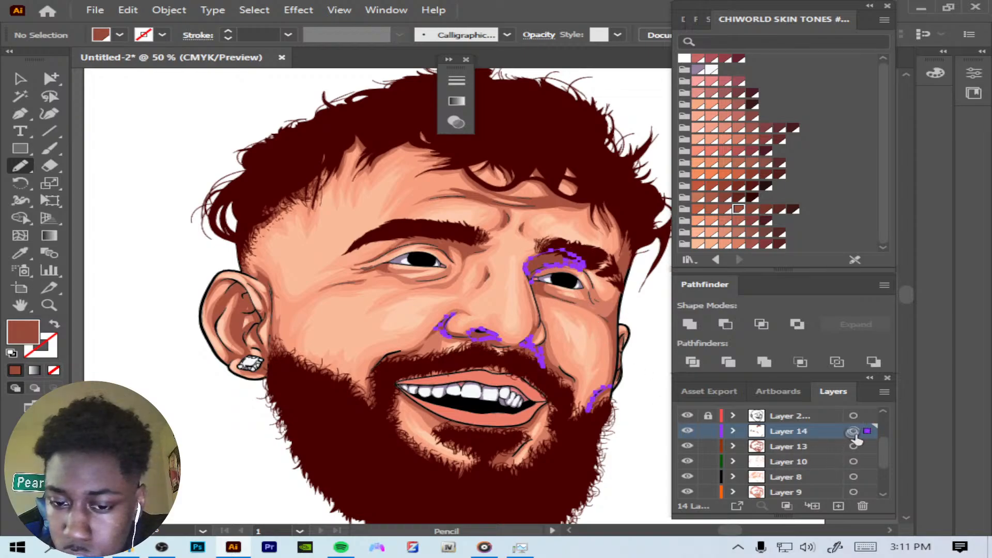
pyautogui.click(752, 209)
pyautogui.click(764, 211)
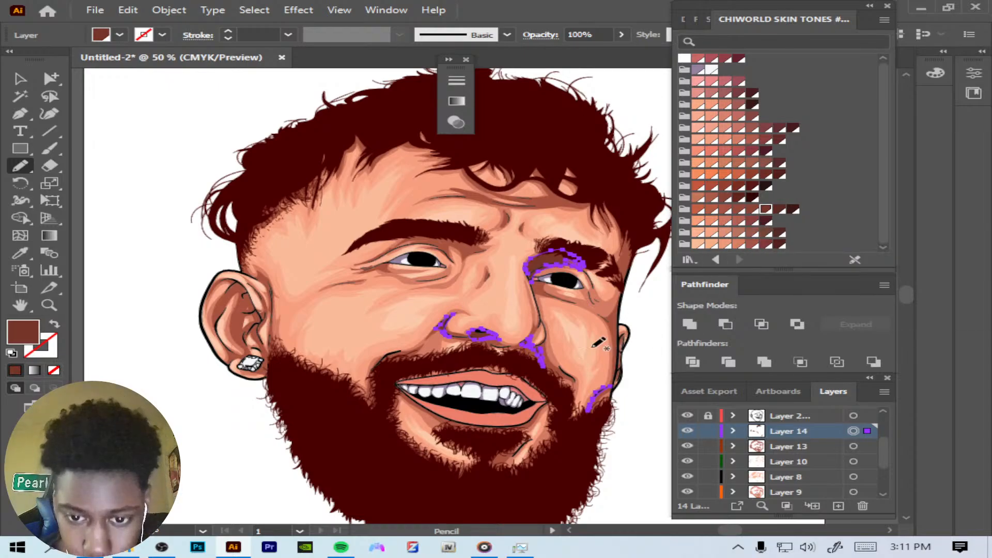
pyautogui.click(254, 10)
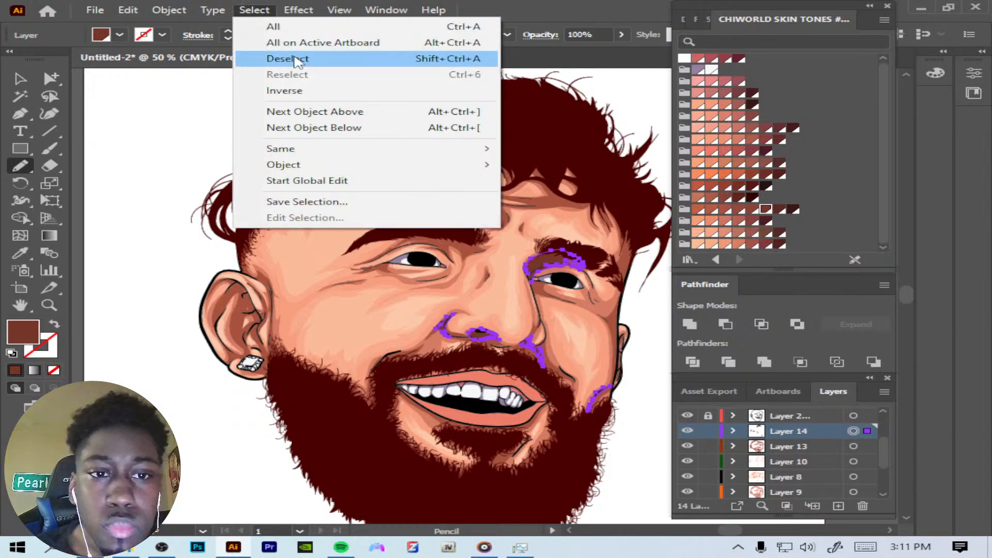
pyautogui.click(295, 60)
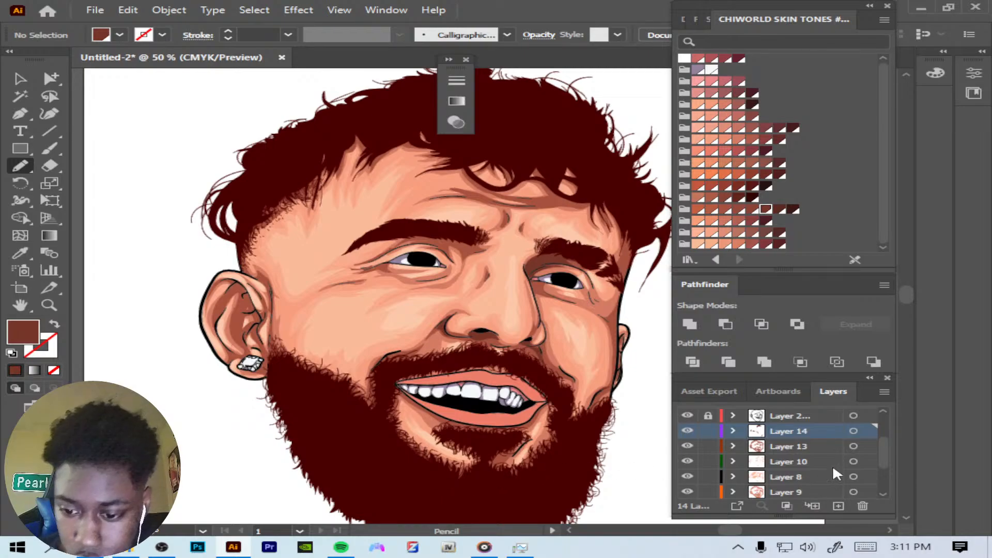
# Step: Try several red-brown swatches from the three groups above on the Layer 14 shadows, ending with the fifth swatch of the uppermost one
pyautogui.click(853, 431)
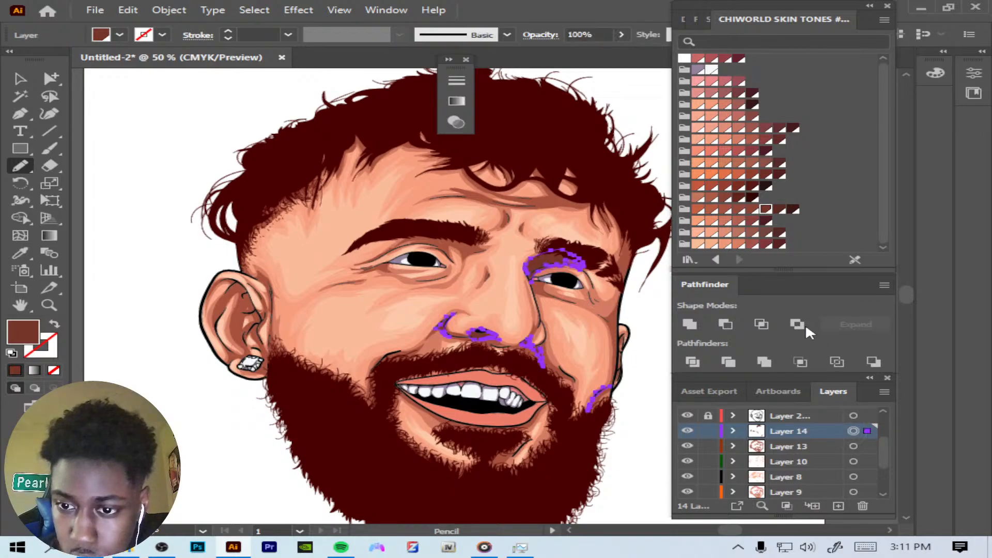
pyautogui.click(738, 198)
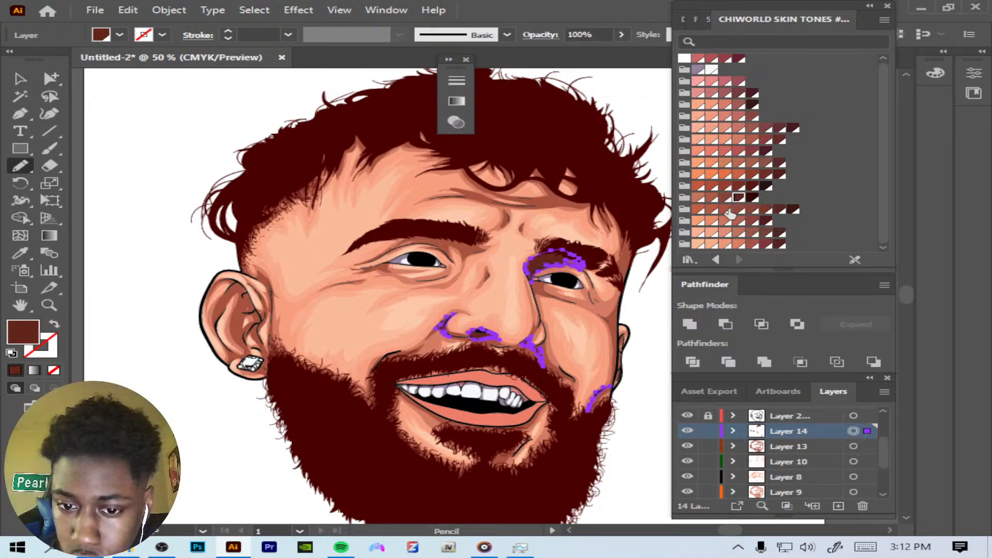
pyautogui.click(725, 187)
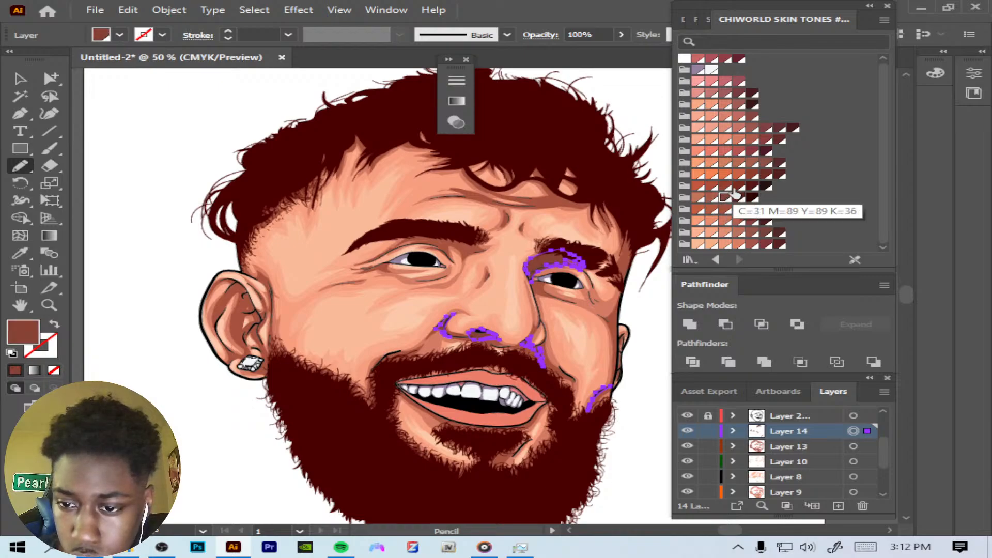
pyautogui.click(738, 188)
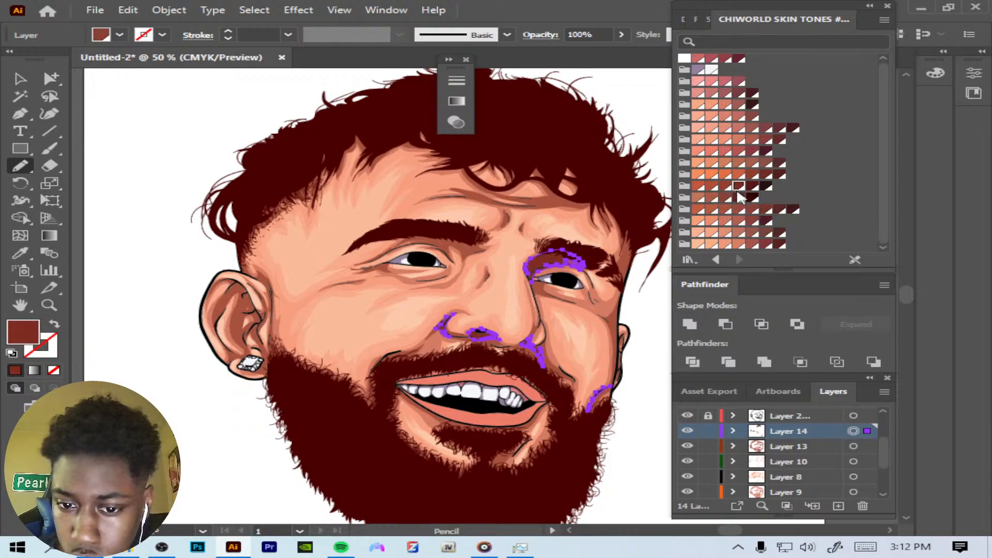
pyautogui.click(753, 175)
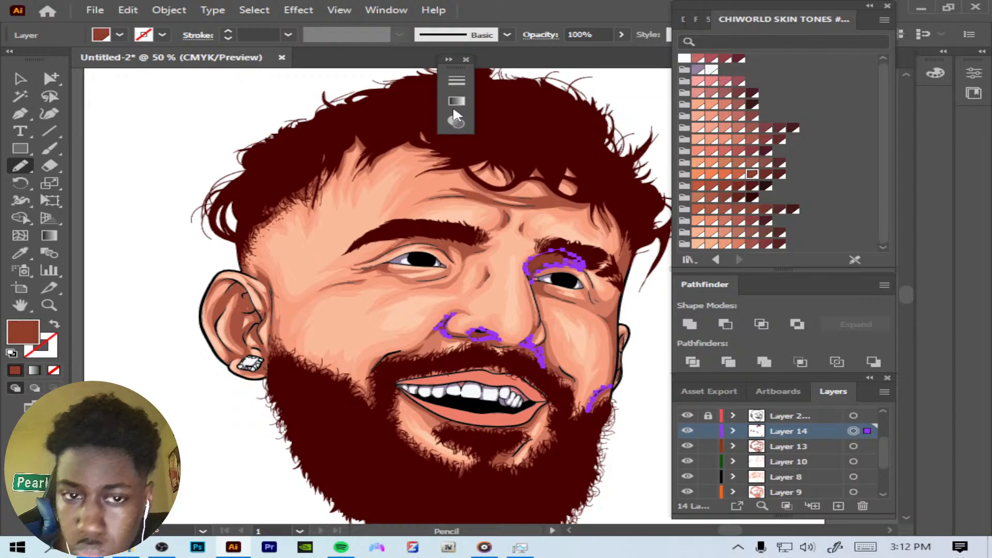
pyautogui.click(255, 9)
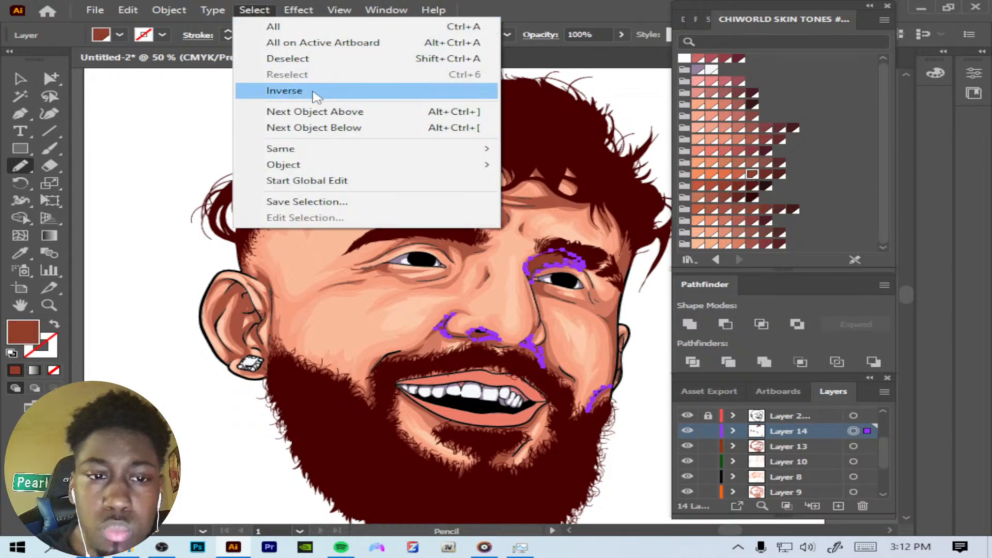
pyautogui.click(310, 58)
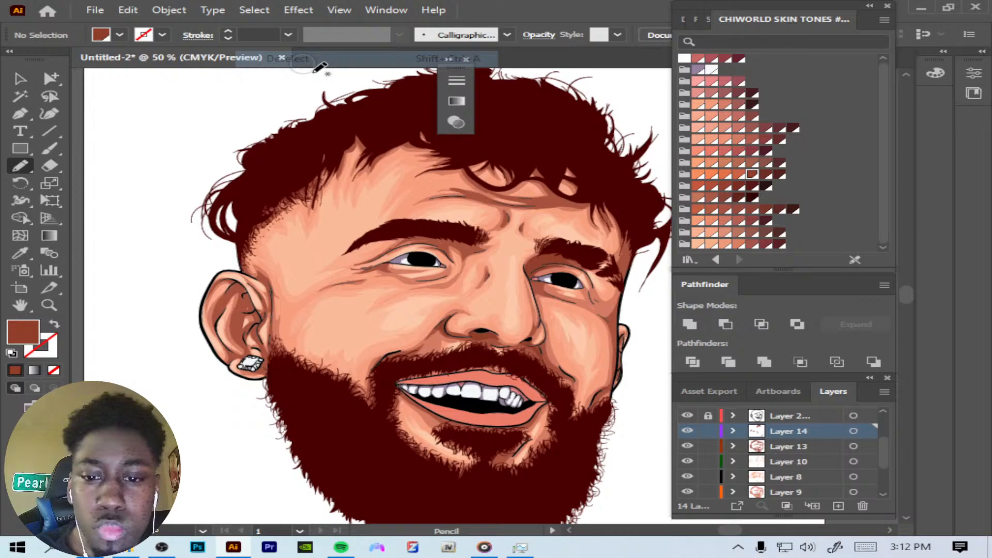
# Step: Recolour all Layer 14 shadows with the dark sixth swatch of the group in use, clear the selection and check the whole portrait
pyautogui.click(853, 431)
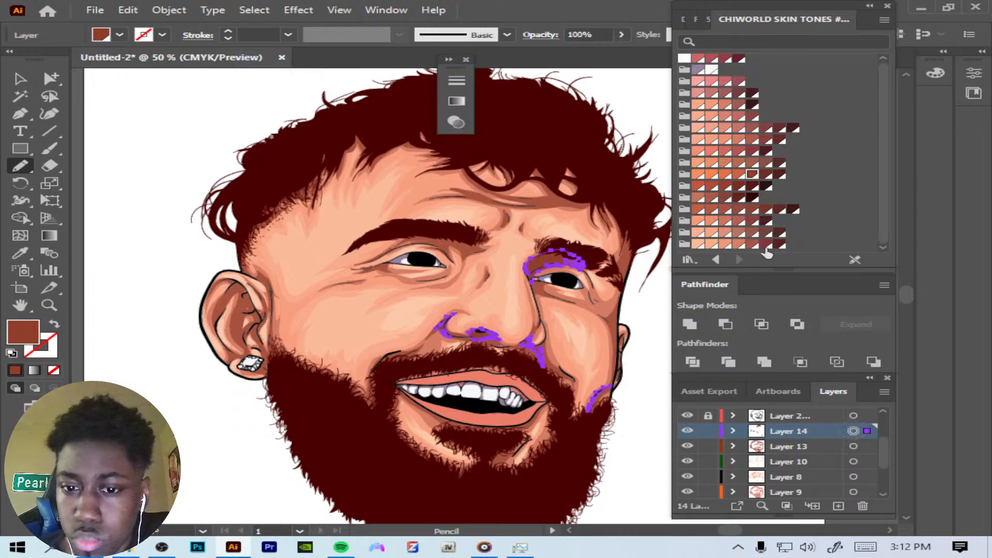
pyautogui.click(765, 175)
pyautogui.click(259, 9)
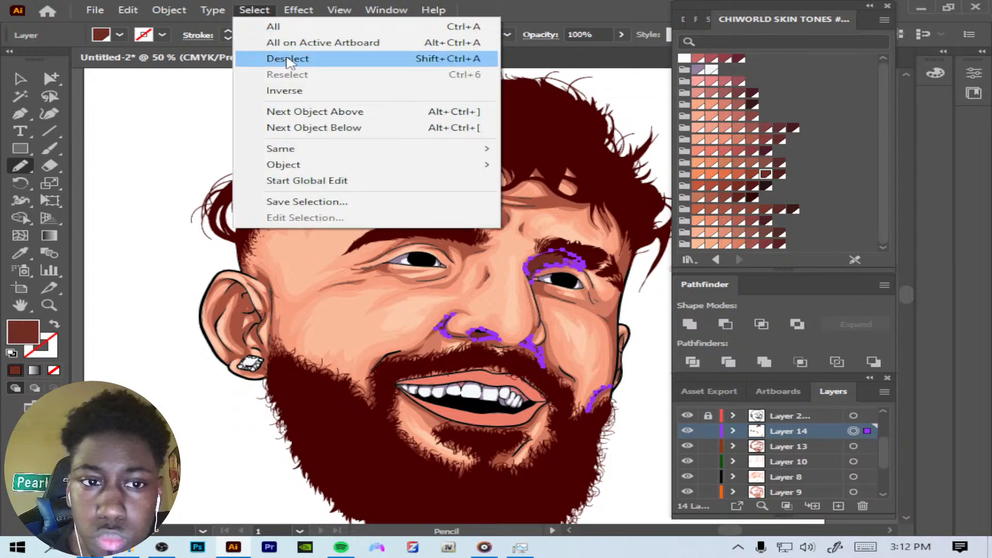
pyautogui.click(287, 58)
pyautogui.hotkey('ctrl', '-')
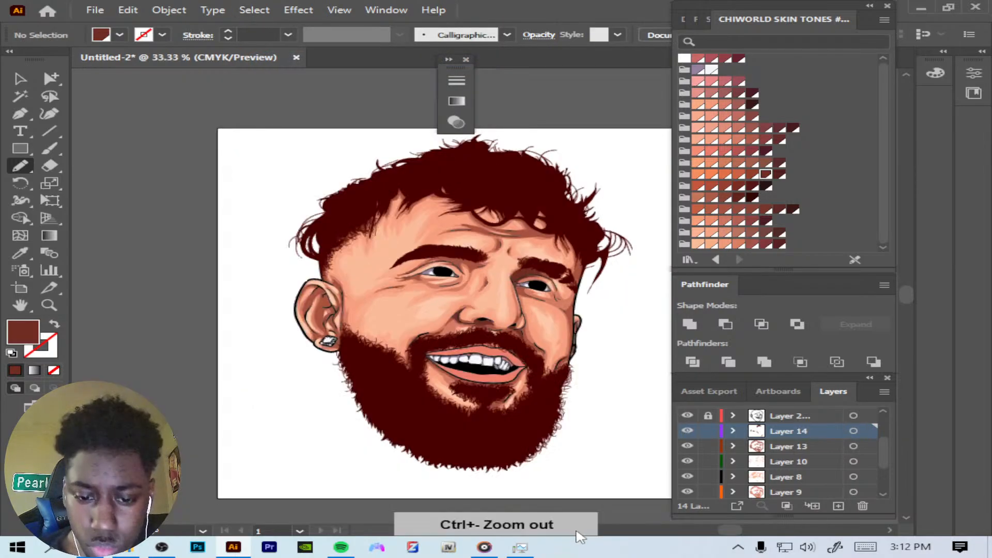
pyautogui.hotkey('ctrl', '+')
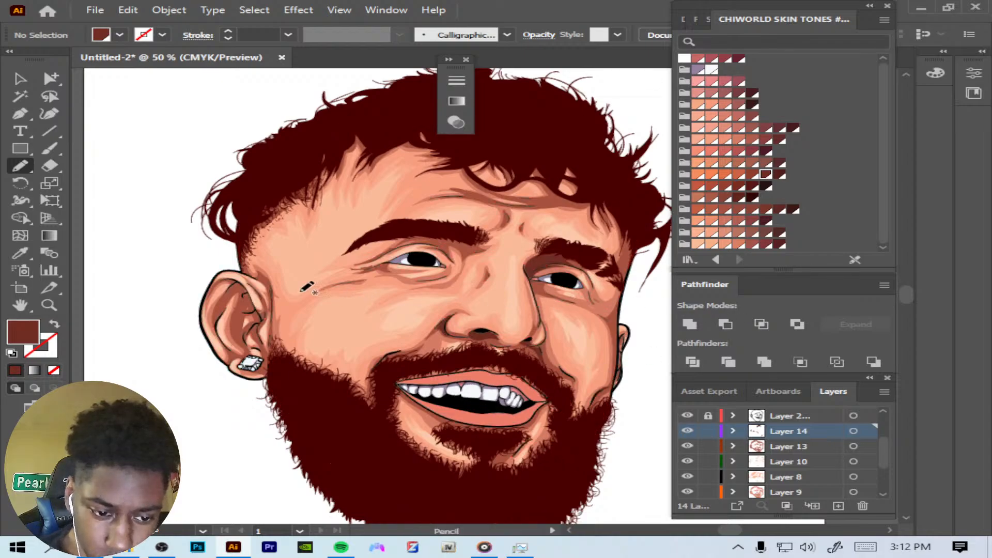
# Step: Draw dark red-brown shadows in the folds and along the rim of the large left-hand ear, down to the earlobe
pyautogui.moveTo(232, 282); pyautogui.dragTo(257, 303)
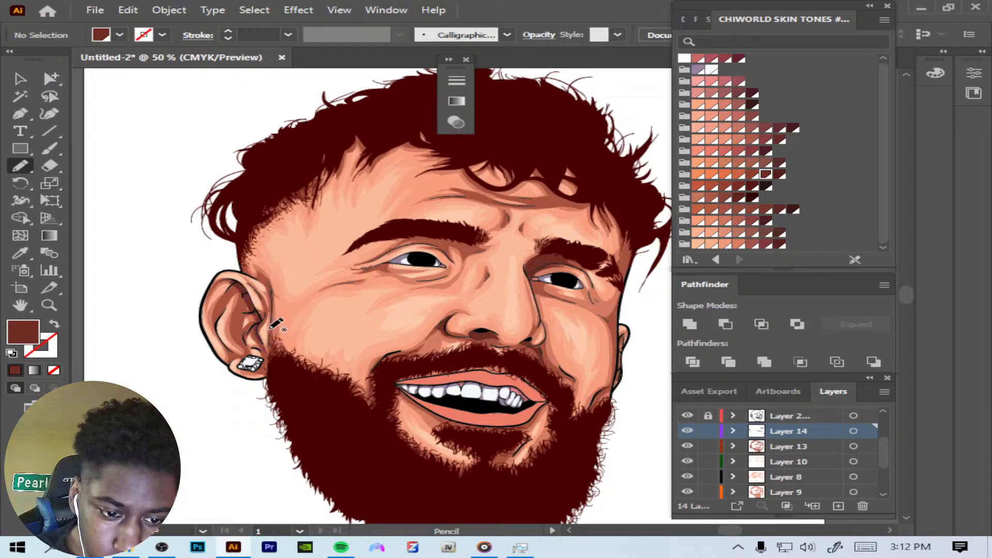
pyautogui.moveTo(269, 352)
pyautogui.mouseDown()
pyautogui.moveTo(283, 373)
pyautogui.moveTo(270, 329)
pyautogui.moveTo(264, 351)
pyautogui.moveTo(238, 337)
pyautogui.moveTo(246, 346)
pyautogui.moveTo(249, 303)
pyautogui.mouseUp()
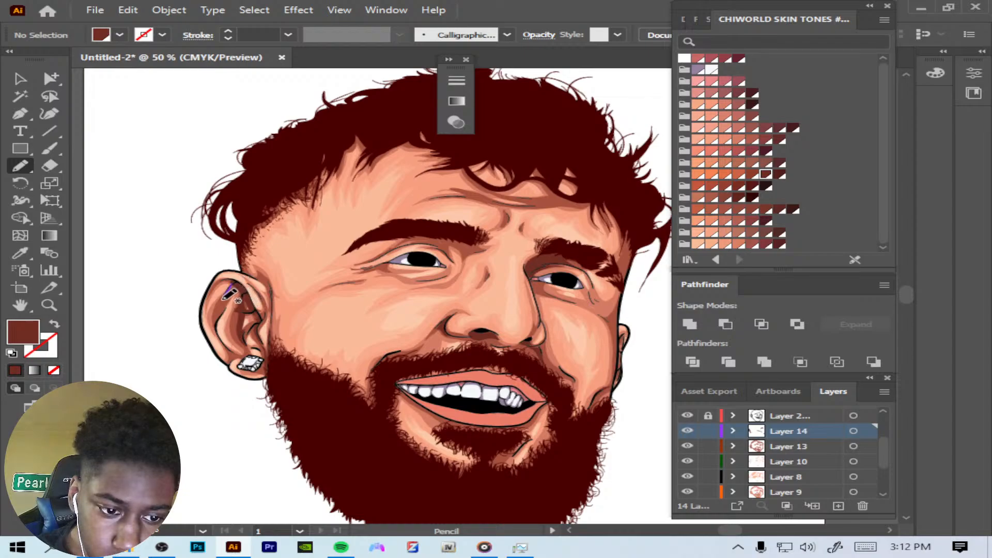
pyautogui.moveTo(220, 308); pyautogui.dragTo(231, 283)
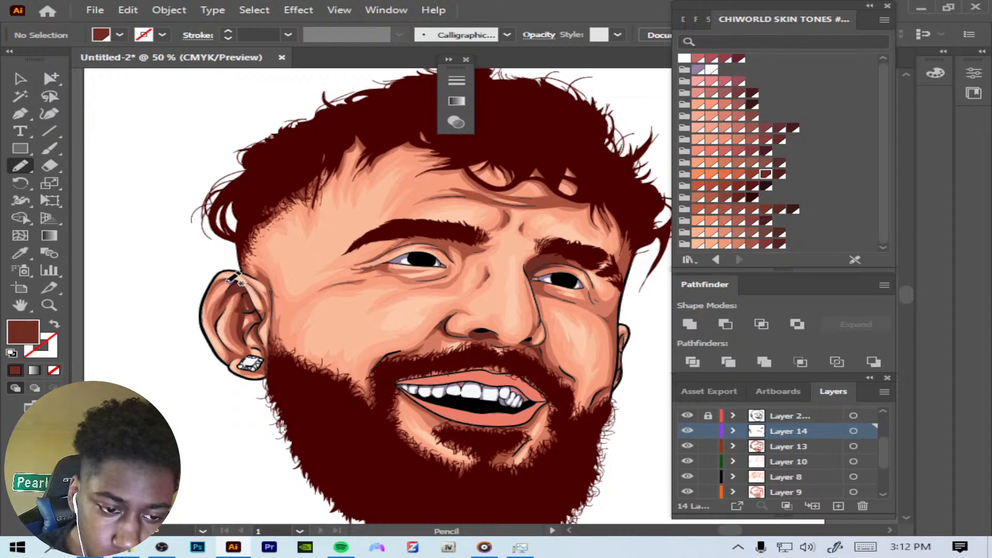
pyautogui.moveTo(221, 278); pyautogui.dragTo(230, 277)
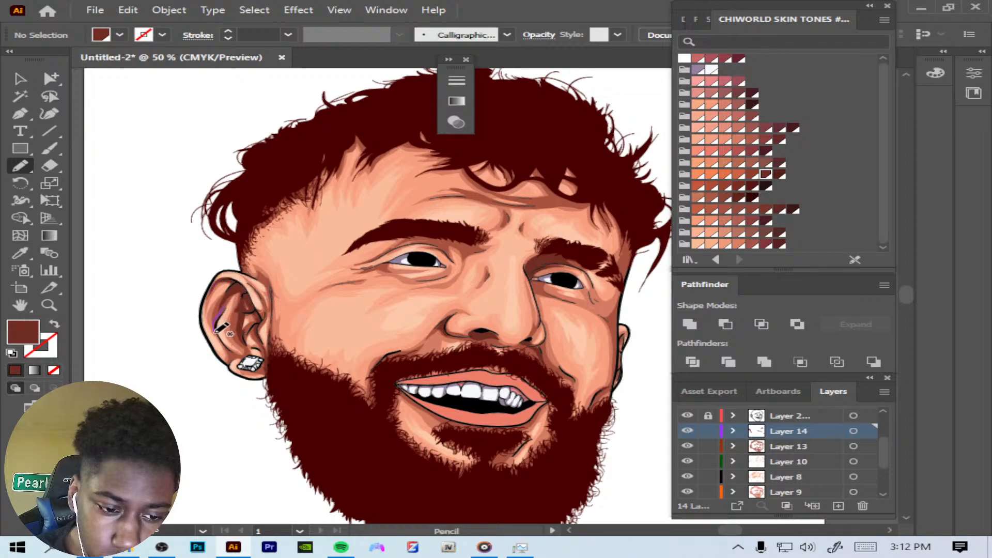
pyautogui.moveTo(216, 333)
pyautogui.mouseDown()
pyautogui.moveTo(232, 357)
pyautogui.moveTo(260, 361)
pyautogui.mouseUp()
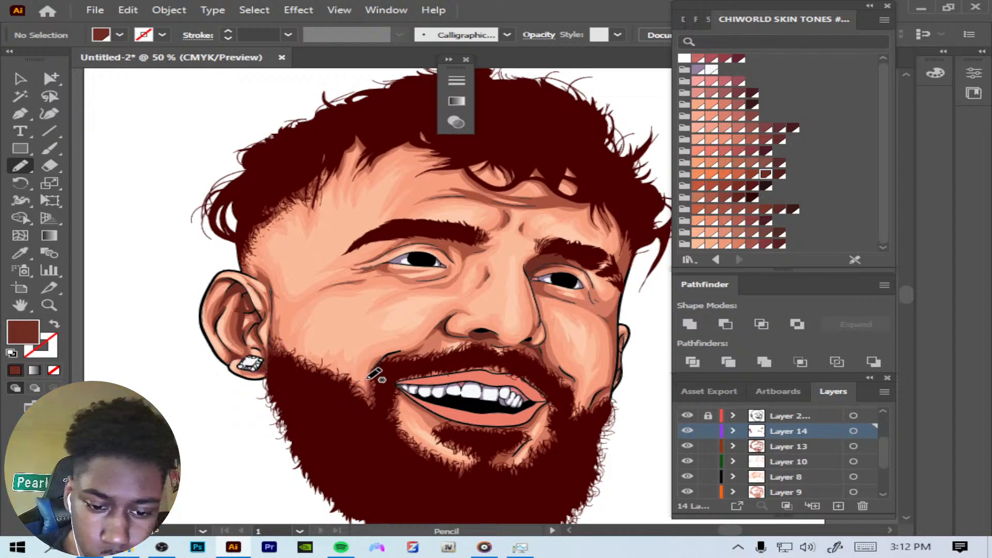
# Step: Shade the left-hand smile crease, the skin beneath the lower lip and the chin with dark red-brown shapes
pyautogui.moveTo(379, 366); pyautogui.dragTo(410, 355)
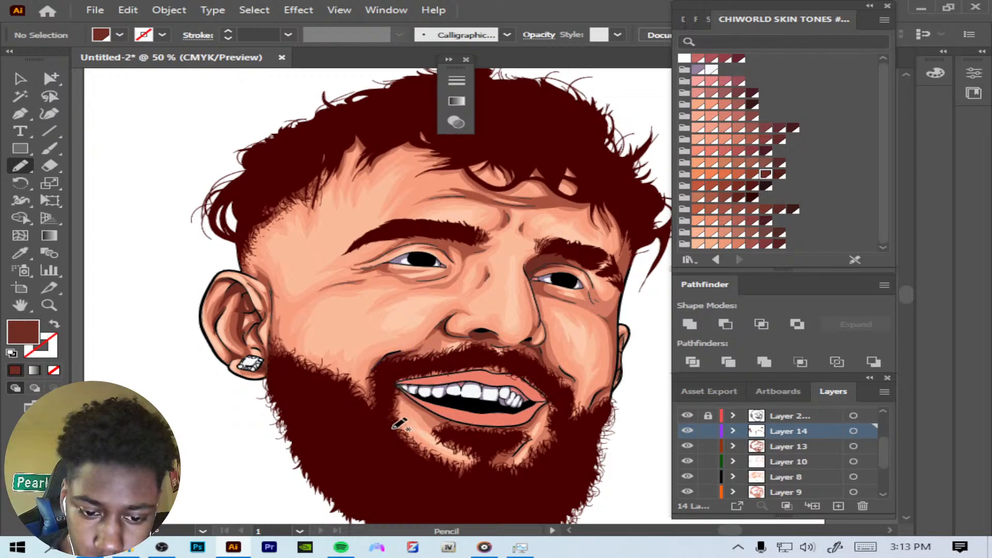
pyautogui.moveTo(390, 427)
pyautogui.mouseDown()
pyautogui.moveTo(465, 475)
pyautogui.moveTo(472, 449)
pyautogui.moveTo(442, 440)
pyautogui.moveTo(450, 428)
pyautogui.moveTo(429, 409)
pyautogui.moveTo(529, 424)
pyautogui.mouseUp()
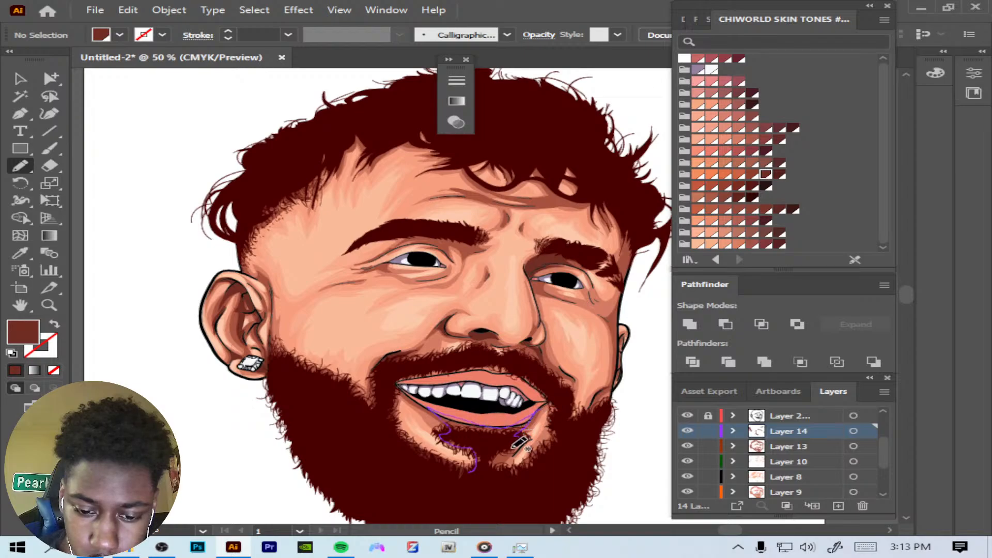
pyautogui.moveTo(504, 455)
pyautogui.mouseDown()
pyautogui.moveTo(510, 483)
pyautogui.moveTo(512, 470)
pyautogui.moveTo(555, 438)
pyautogui.moveTo(517, 498)
pyautogui.moveTo(507, 477)
pyautogui.mouseUp()
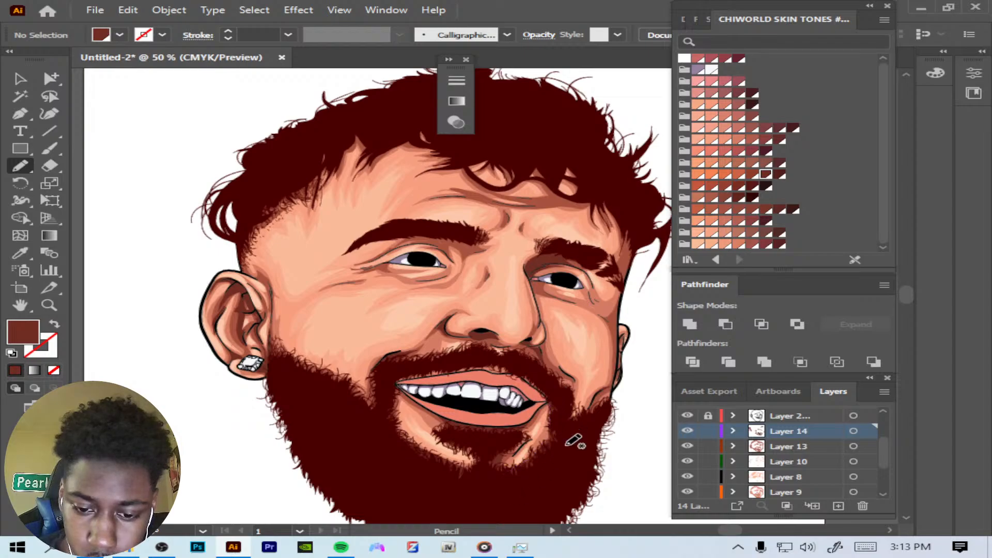
# Step: Draw dark red-brown shadows along the right-hand beard and cheek edge and inside the small right-hand ear
pyautogui.moveTo(588, 414); pyautogui.dragTo(611, 387)
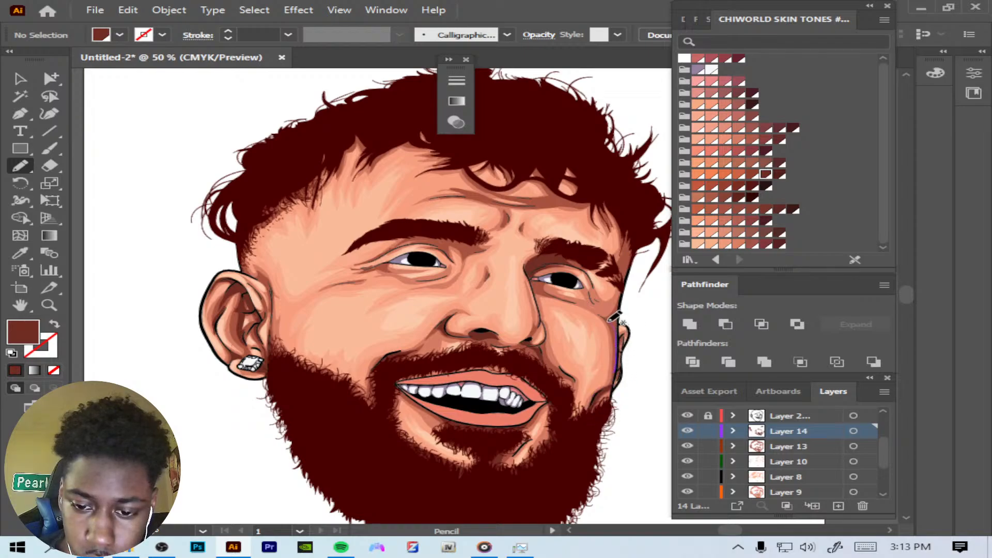
pyautogui.moveTo(620, 317); pyautogui.dragTo(621, 319)
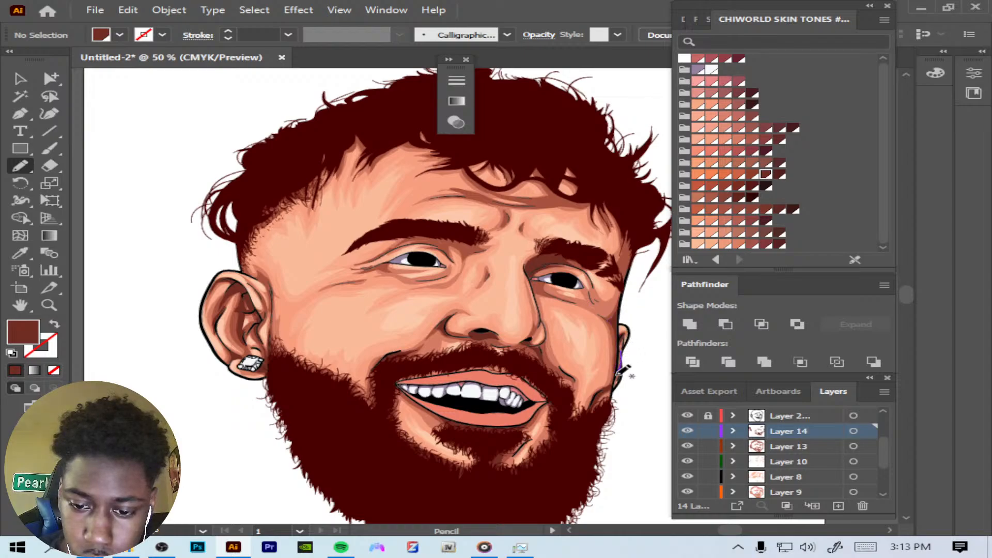
pyautogui.moveTo(619, 374); pyautogui.dragTo(620, 377)
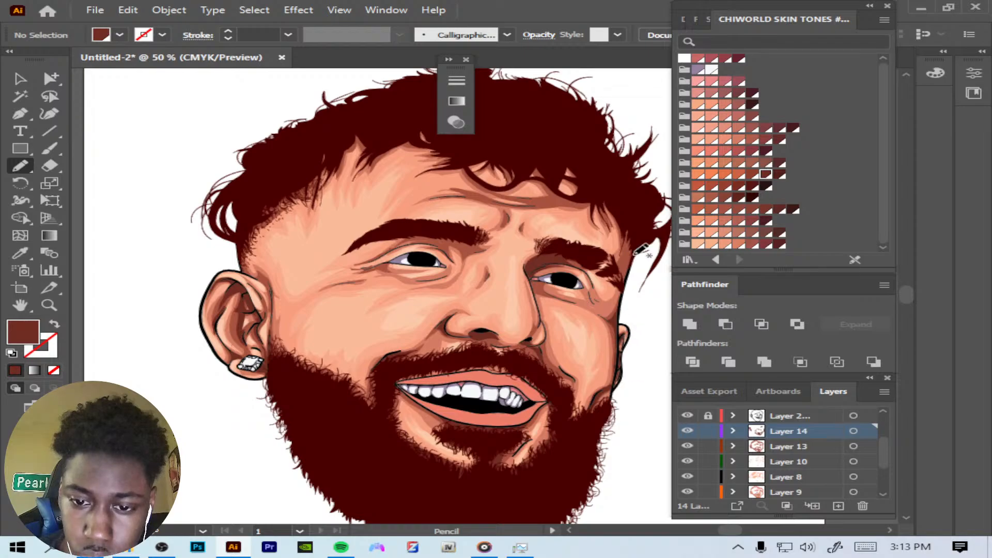
# Step: Shade the right-hand temple edge below the hairline, redoing the first stroke, and darken the forehead crease under the fringe
pyautogui.moveTo(622, 291)
pyautogui.mouseDown()
pyautogui.moveTo(609, 271)
pyautogui.moveTo(627, 226)
pyautogui.moveTo(633, 298)
pyautogui.moveTo(619, 264)
pyautogui.moveTo(627, 240)
pyautogui.mouseUp()
pyautogui.hotkey('ctrl', 'z')
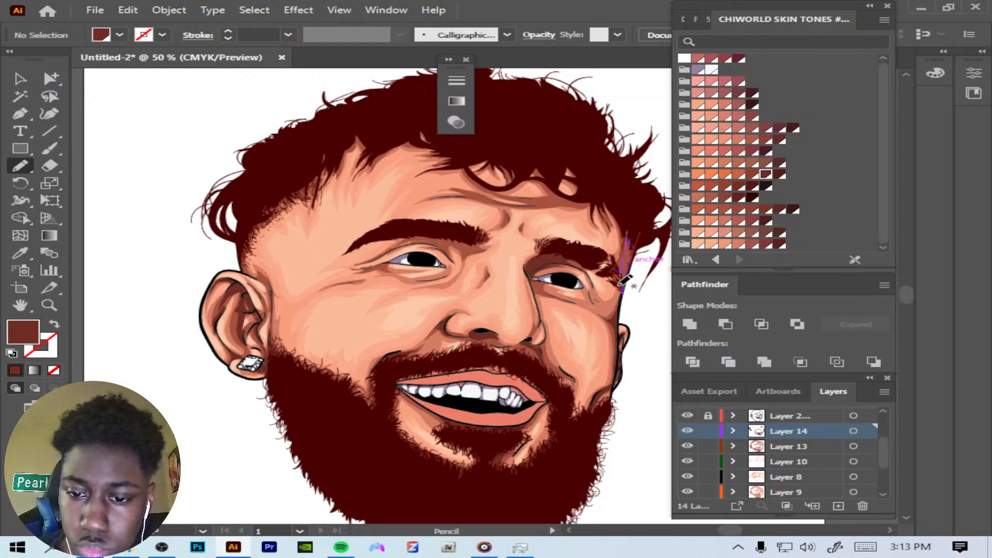
pyautogui.moveTo(624, 279); pyautogui.dragTo(626, 283)
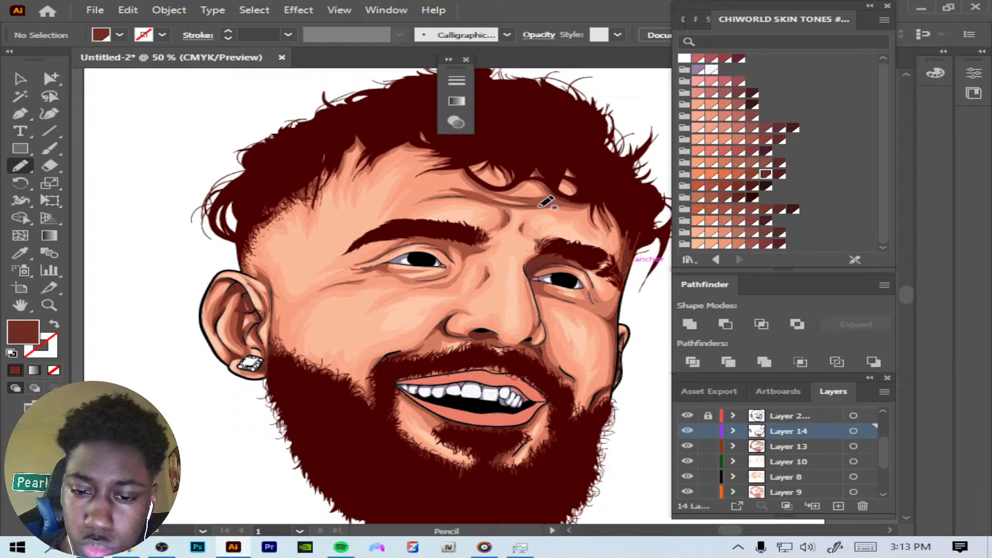
pyautogui.moveTo(519, 206)
pyautogui.mouseDown()
pyautogui.moveTo(556, 197)
pyautogui.moveTo(528, 208)
pyautogui.moveTo(555, 206)
pyautogui.mouseUp()
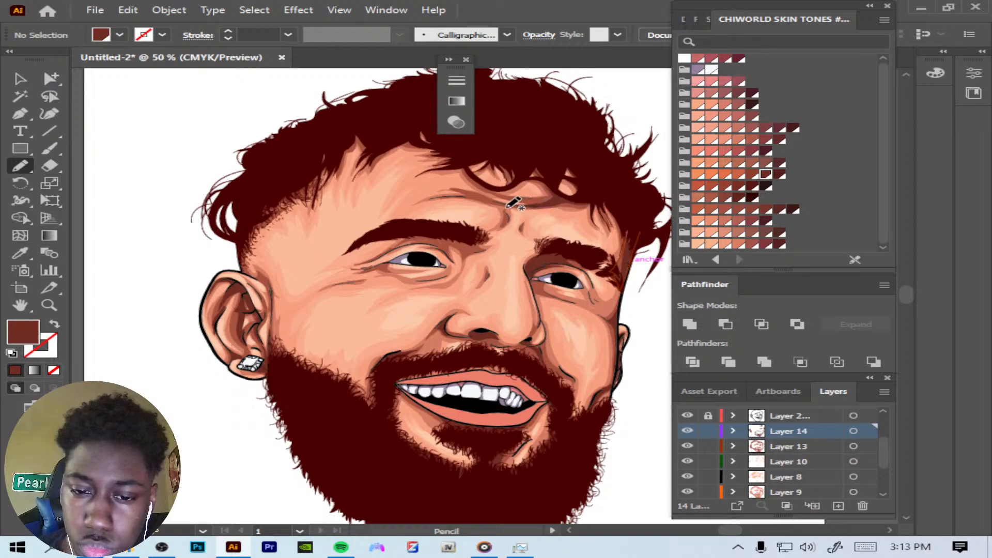
# Step: Darken the long forehead crease and the frown line between the eyebrows with dark red-brown shapes
pyautogui.moveTo(465, 197)
pyautogui.mouseDown()
pyautogui.moveTo(525, 207)
pyautogui.moveTo(545, 198)
pyautogui.moveTo(516, 207)
pyautogui.moveTo(457, 196)
pyautogui.mouseUp()
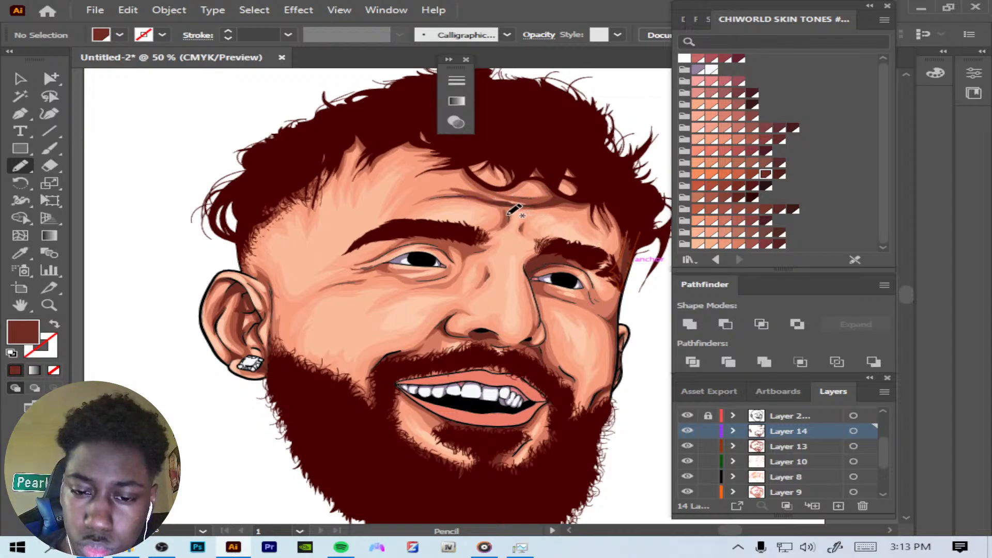
pyautogui.moveTo(506, 221); pyautogui.dragTo(525, 208)
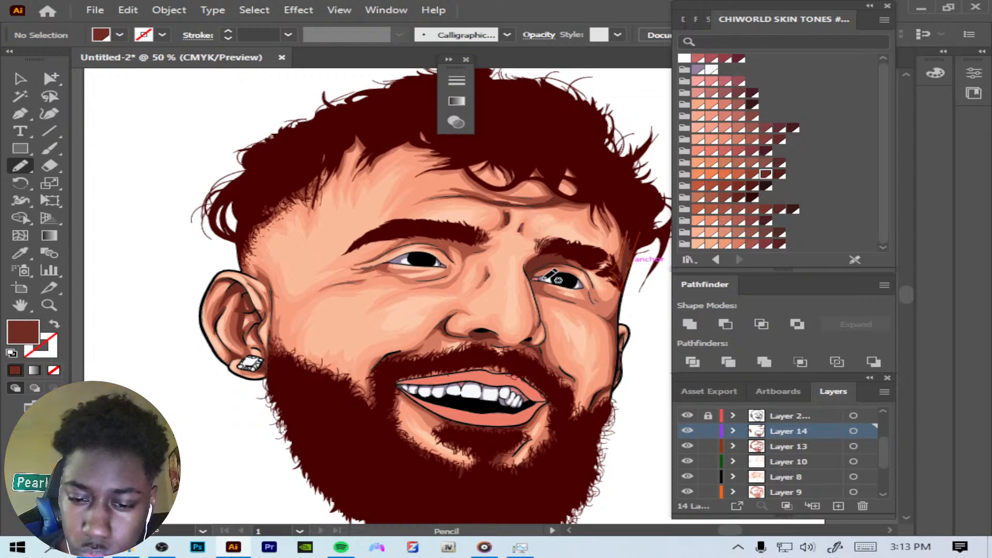
# Step: Shade the inner and outer corners of the right-hand eye with dark red-brown, redoing the first stroke and undoing the last one
pyautogui.moveTo(540, 281)
pyautogui.mouseDown()
pyautogui.moveTo(574, 303)
pyautogui.moveTo(543, 296)
pyautogui.moveTo(537, 279)
pyautogui.mouseUp()
pyautogui.hotkey('ctrl', 'z')
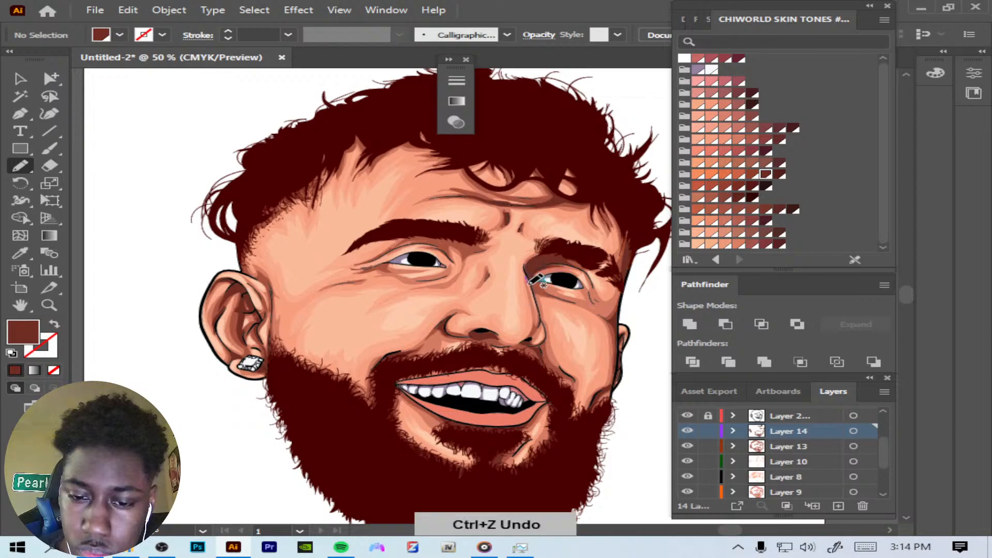
pyautogui.moveTo(560, 300)
pyautogui.mouseDown()
pyautogui.moveTo(538, 288)
pyautogui.moveTo(552, 282)
pyautogui.moveTo(527, 274)
pyautogui.mouseUp()
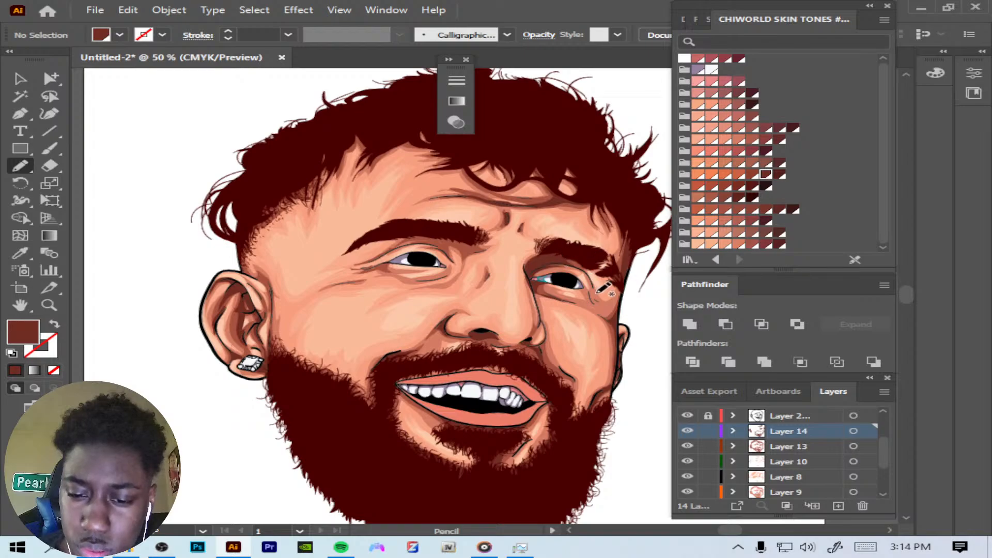
pyautogui.moveTo(594, 304); pyautogui.dragTo(577, 282)
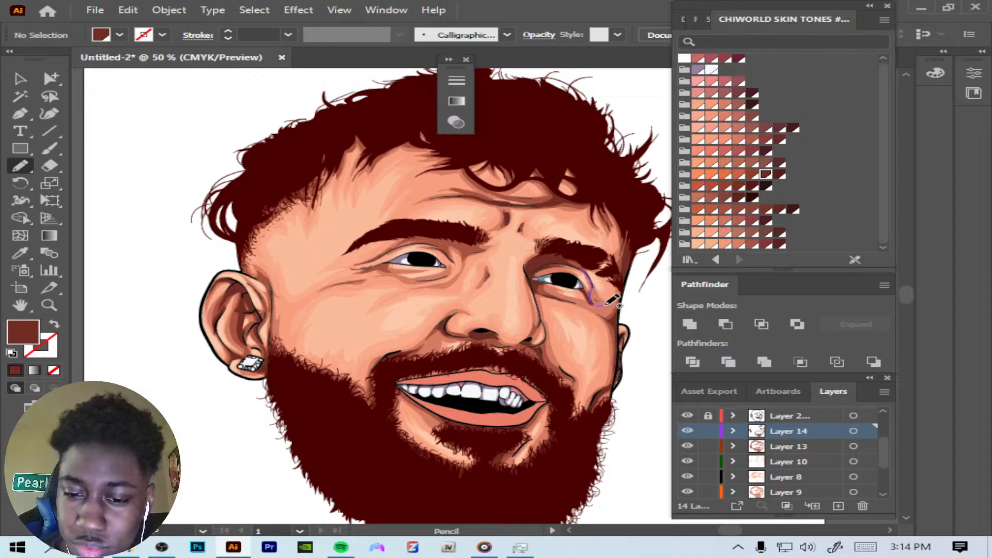
pyautogui.moveTo(600, 284); pyautogui.dragTo(599, 282)
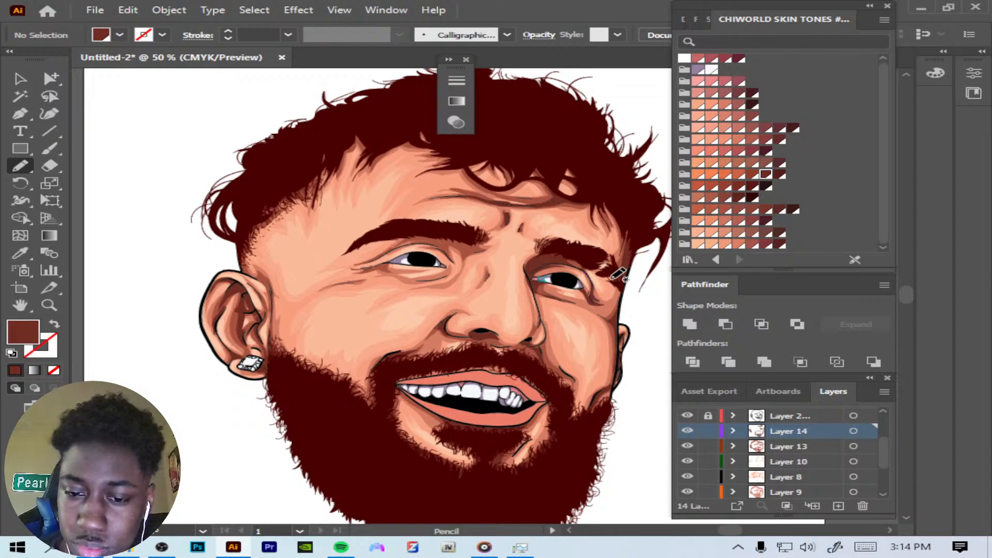
pyautogui.hotkey('ctrl', 'z')
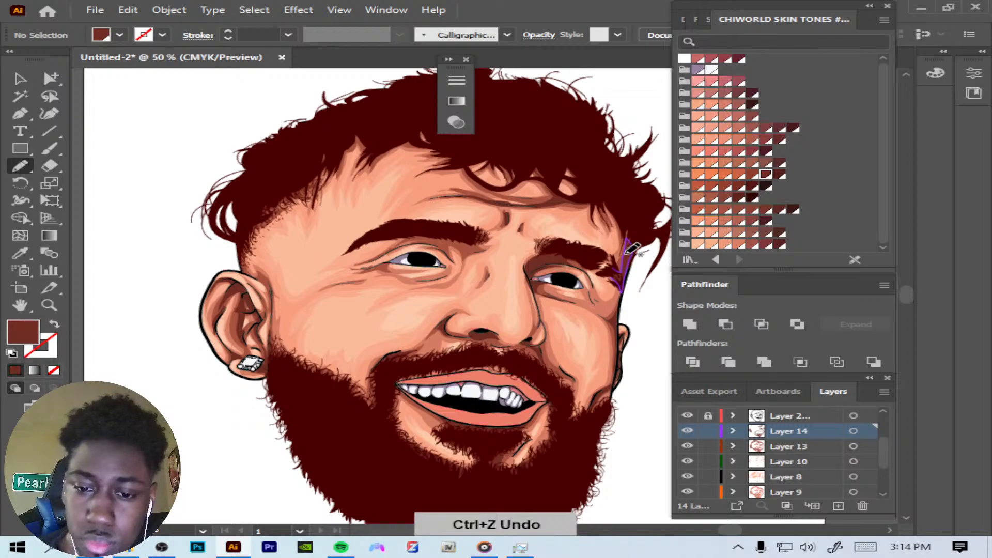
# Step: Draw dark red-brown shadows along the right-hand edge of the nose bridge and around the right-hand nostril
pyautogui.hotkey('ctrl', '-')
pyautogui.hotkey('ctrl', '+')
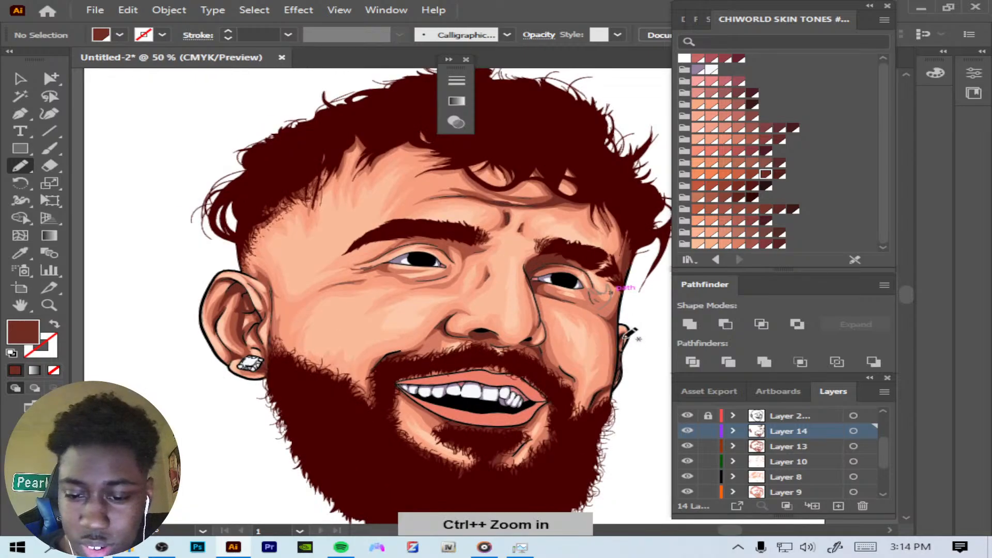
pyautogui.hotkey('ctrl', '+')
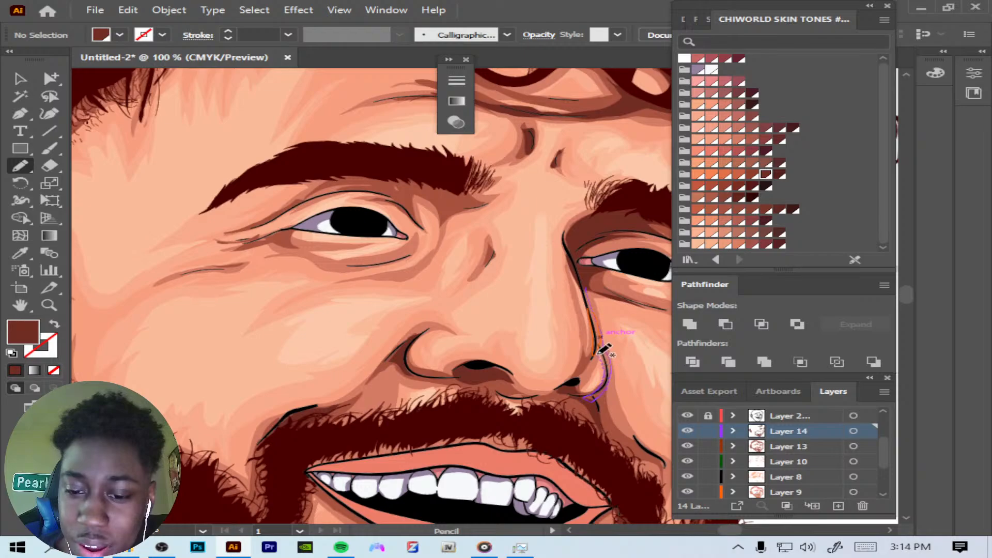
pyautogui.moveTo(583, 370)
pyautogui.mouseDown()
pyautogui.moveTo(594, 330)
pyautogui.moveTo(579, 279)
pyautogui.mouseUp()
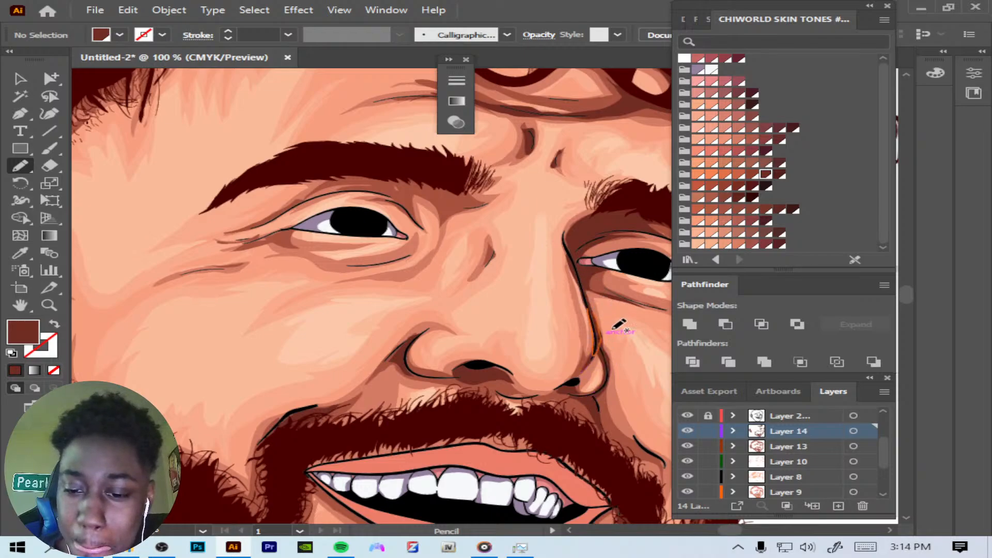
pyautogui.hotkey('ctrl', '-')
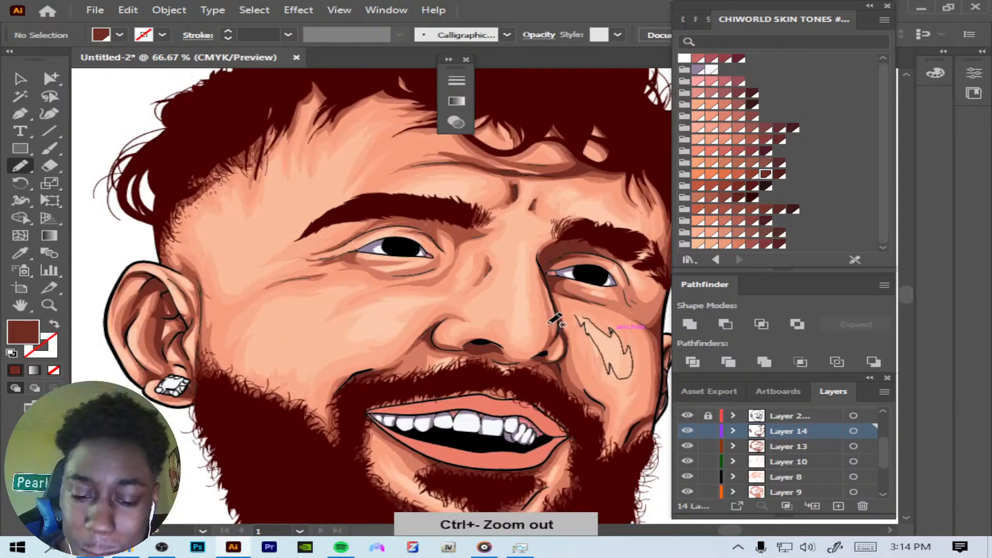
pyautogui.hotkey('ctrl', '+')
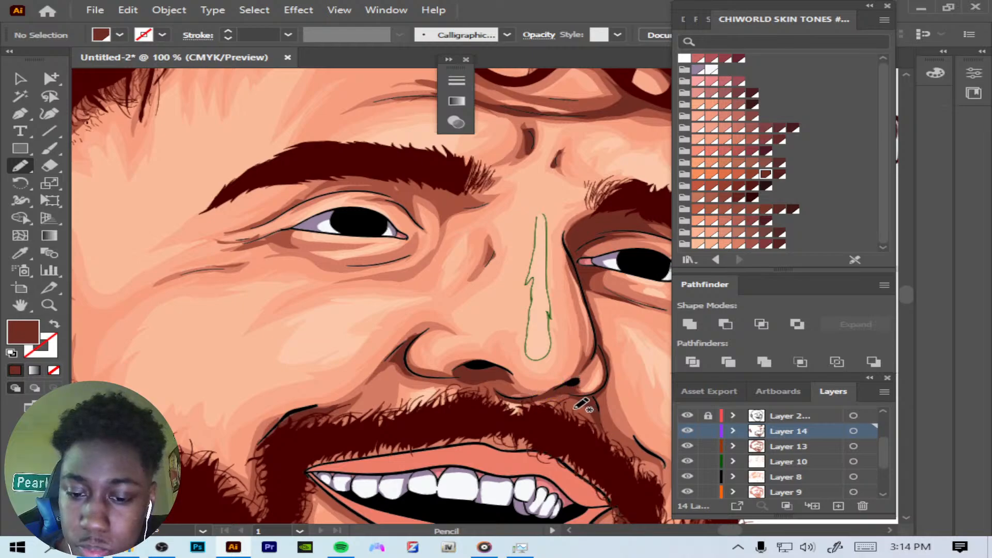
pyautogui.press('shift')
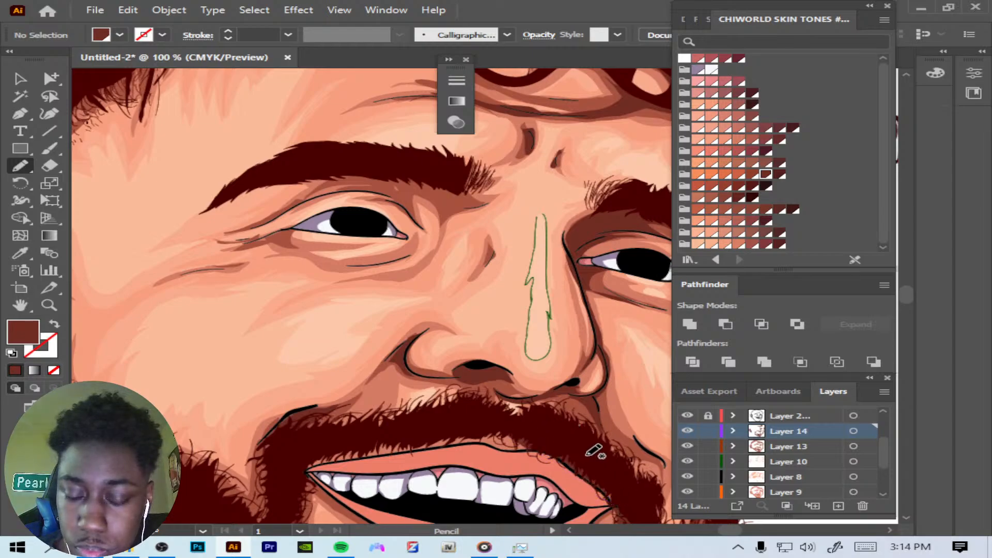
# Step: Draw dark red-brown shadows above the upper lip and on the skin beside the right-hand corner of the mouth
pyautogui.hotkey('ctrl', '-')
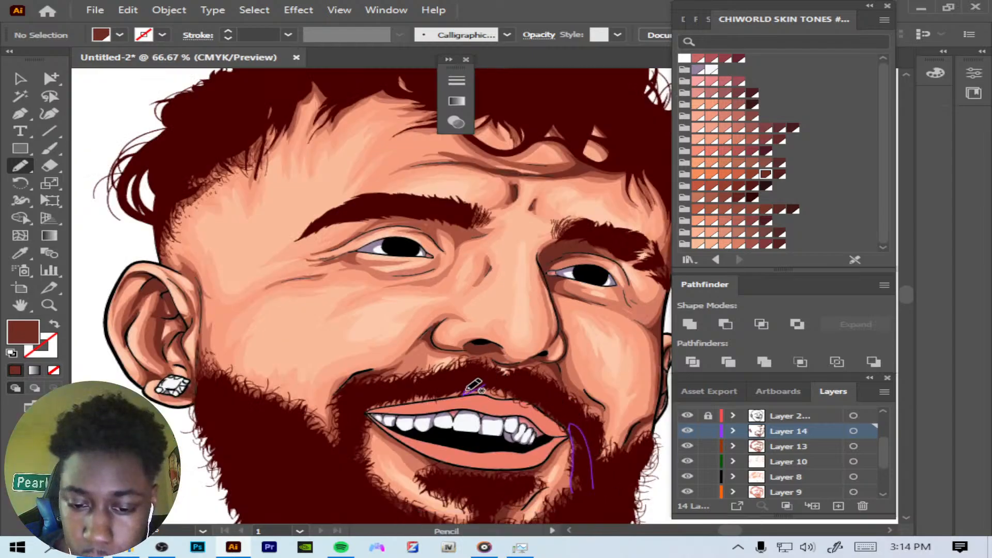
pyautogui.moveTo(467, 392)
pyautogui.mouseDown()
pyautogui.moveTo(369, 407)
pyautogui.moveTo(486, 385)
pyautogui.moveTo(505, 395)
pyautogui.mouseUp()
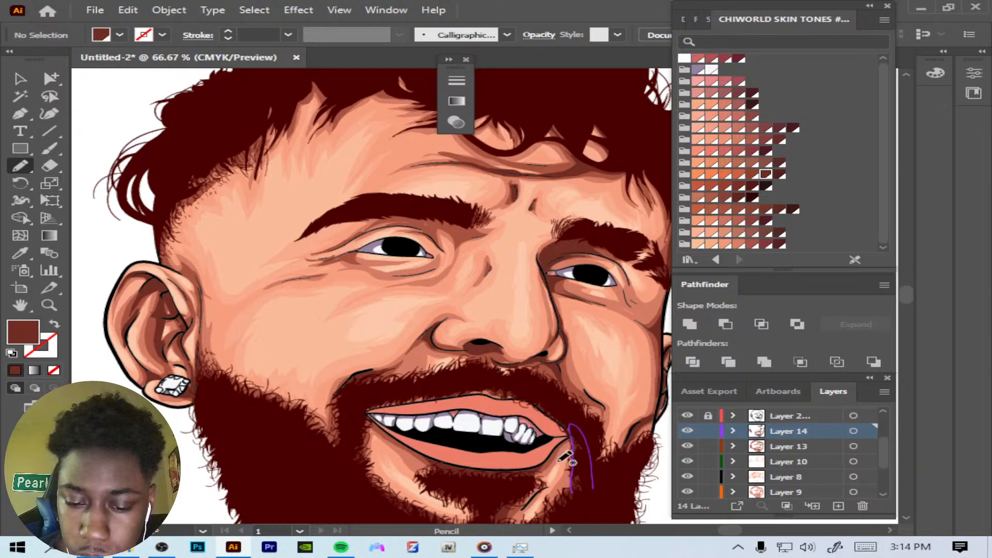
pyautogui.moveTo(538, 487)
pyautogui.mouseDown()
pyautogui.moveTo(504, 525)
pyautogui.moveTo(515, 512)
pyautogui.moveTo(521, 522)
pyautogui.moveTo(545, 488)
pyautogui.moveTo(528, 489)
pyautogui.moveTo(551, 507)
pyautogui.moveTo(573, 464)
pyautogui.mouseUp()
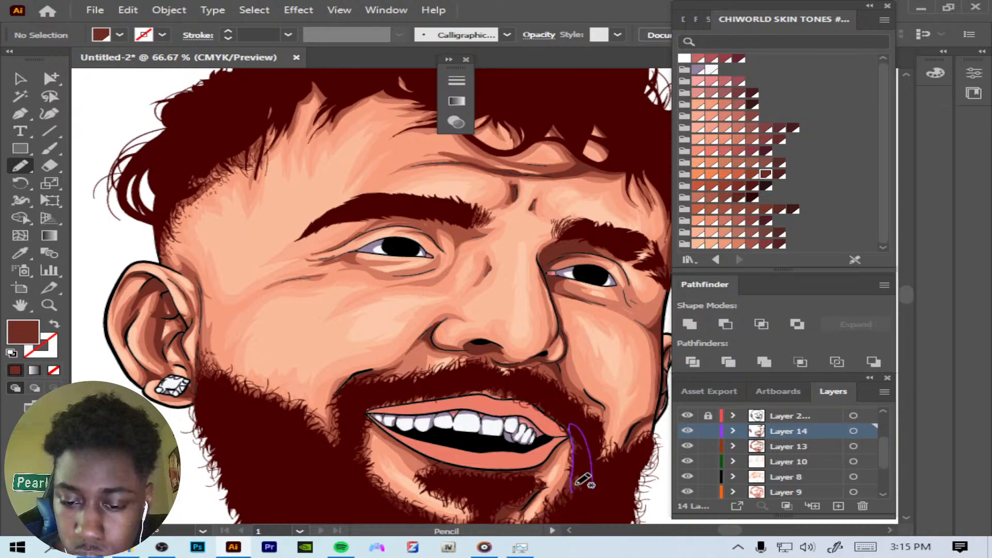
pyautogui.moveTo(569, 507); pyautogui.dragTo(592, 466)
pyautogui.hotkey('ctrl', '-')
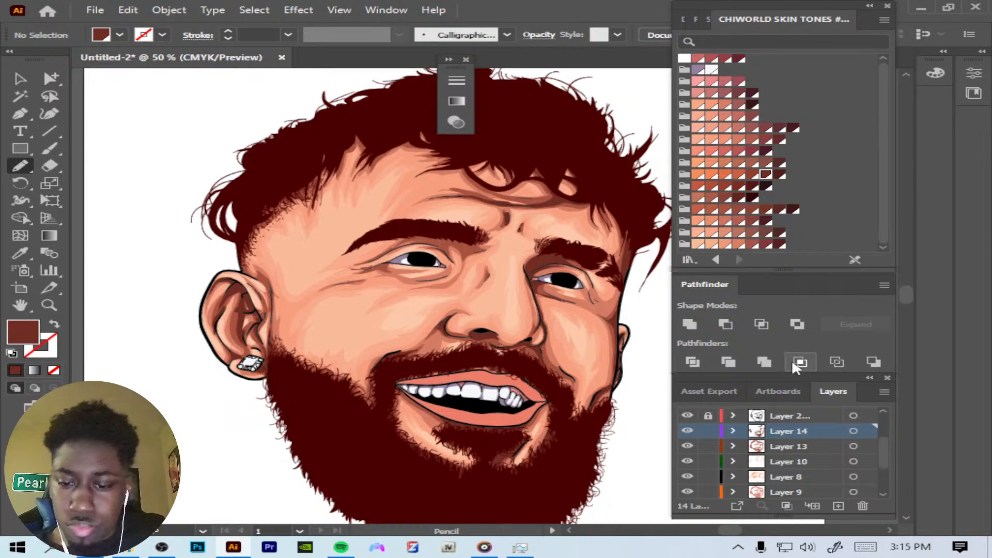
# Step: Add a new layer above Layer 4 at the top of the layer stack
pyautogui.moveTo(883, 447); pyautogui.dragTo(888, 410)
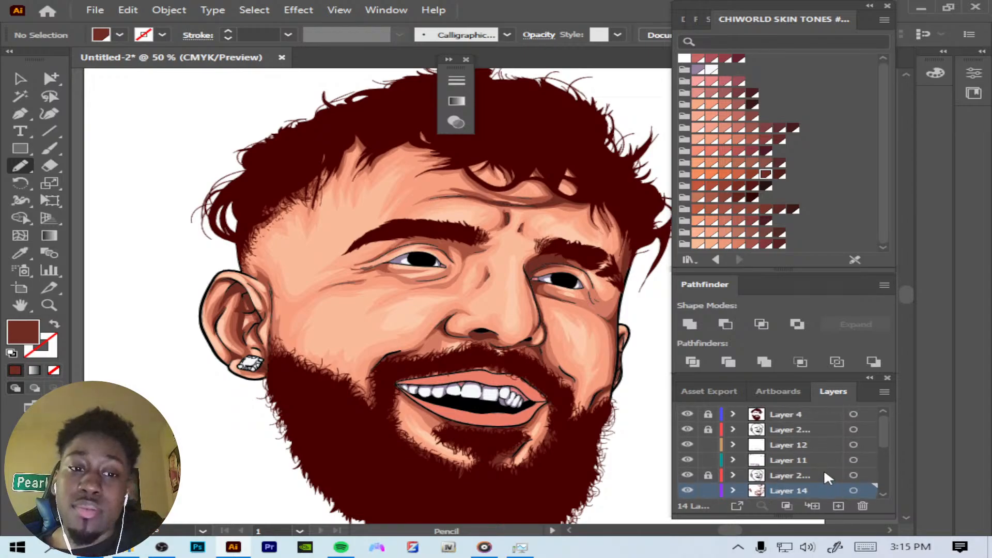
pyautogui.moveTo(730, 529); pyautogui.dragTo(736, 530)
pyautogui.hotkey('ctrl', '-')
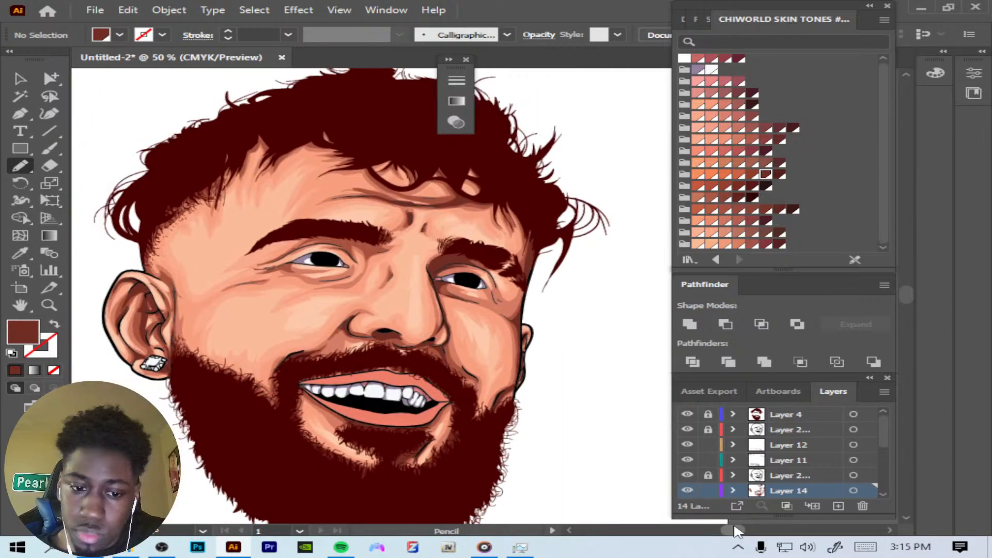
pyautogui.hotkey('ctrl', '+')
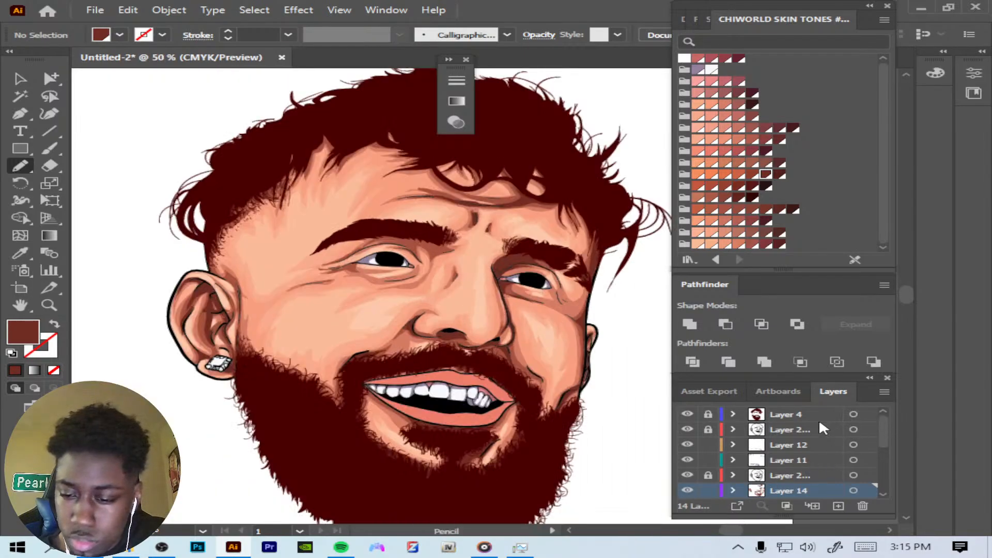
pyautogui.click(803, 415)
pyautogui.click(836, 504)
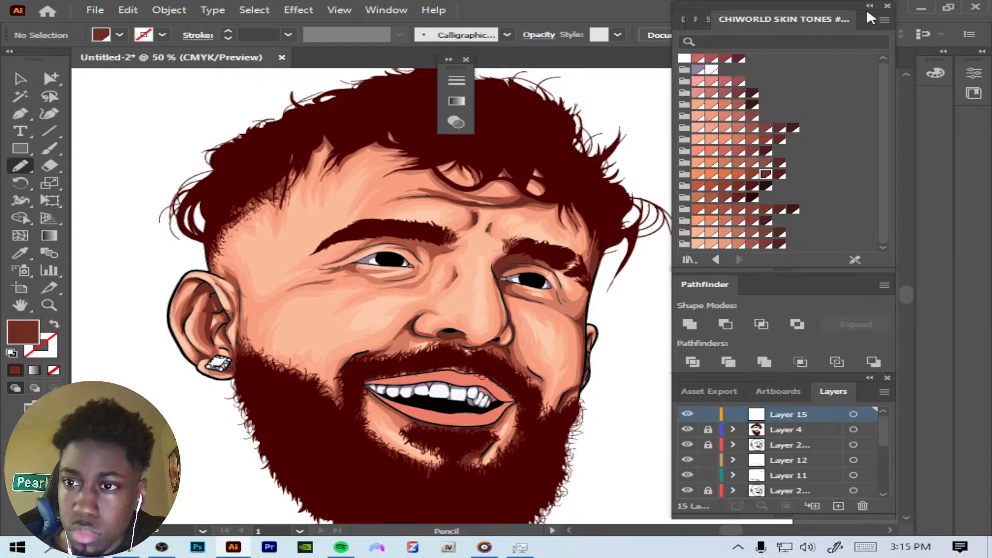
pyautogui.click(384, 9)
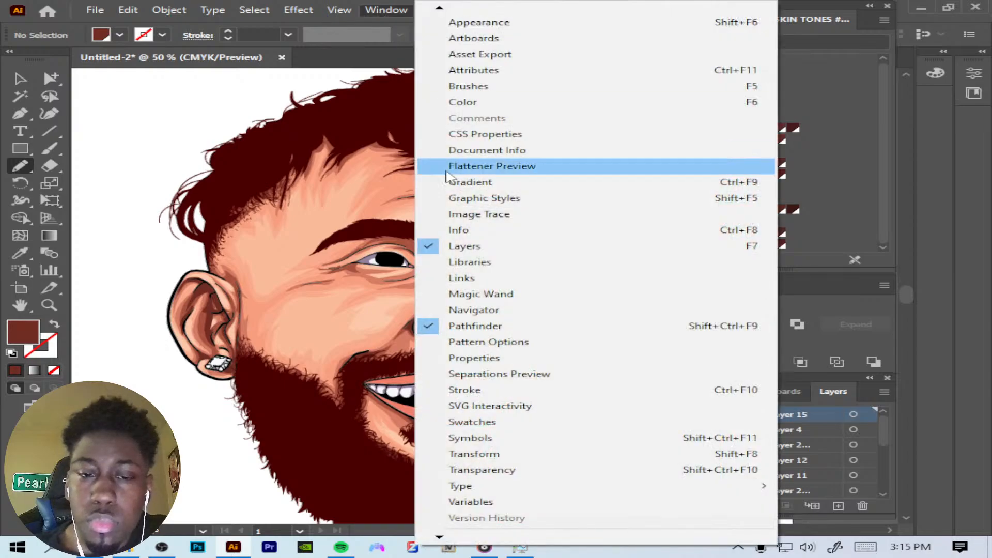
pyautogui.scroll(-2, 497, 541)
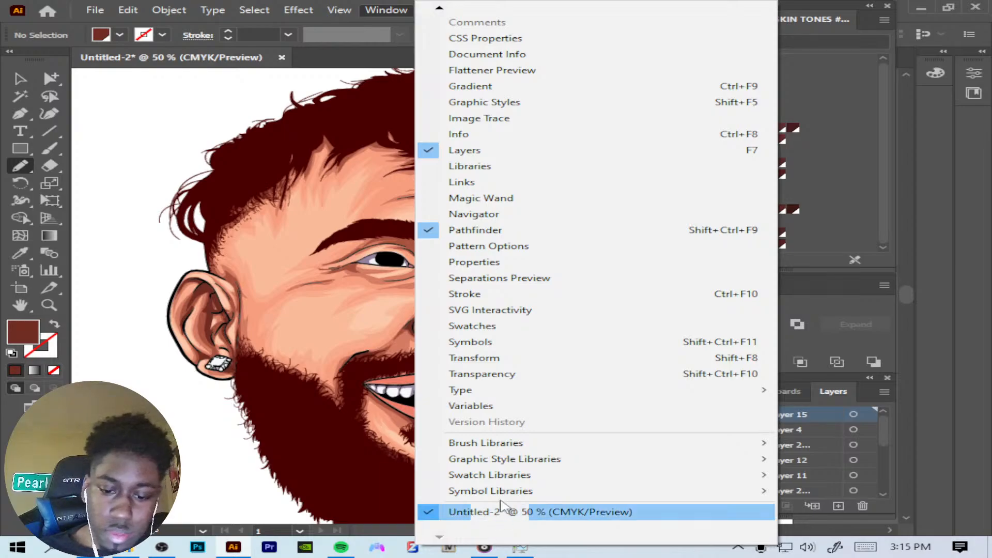
pyautogui.moveTo(501, 443)
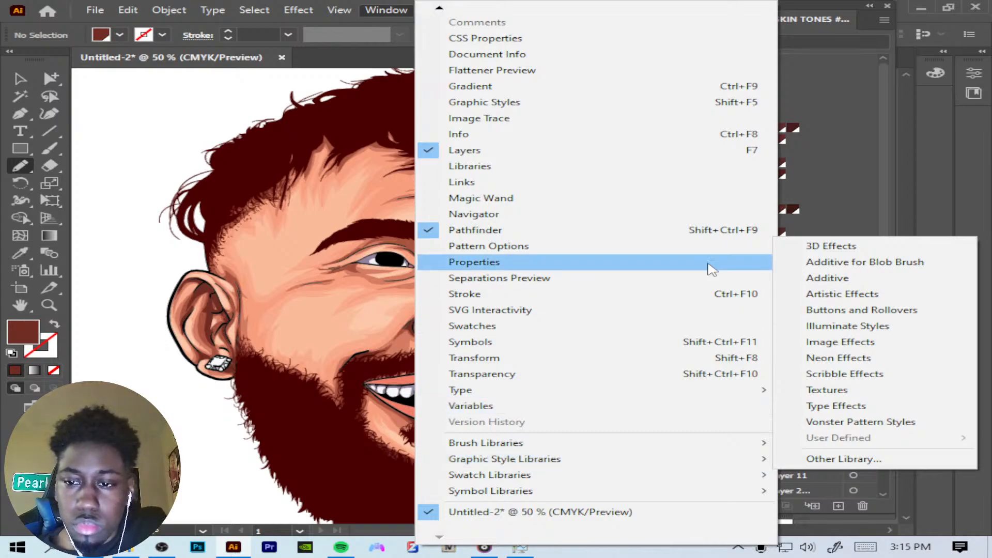
pyautogui.click(951, 194)
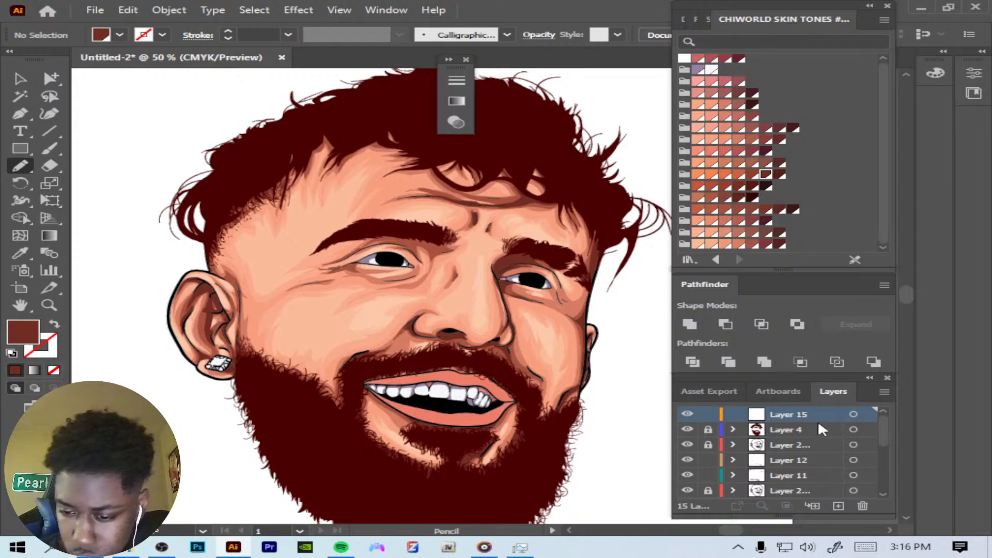
# Step: Move Layer 15 below Layer 4, sample the salmon lip colour as the fill and return to the Pencil tool
pyautogui.moveTo(813, 412); pyautogui.dragTo(819, 440)
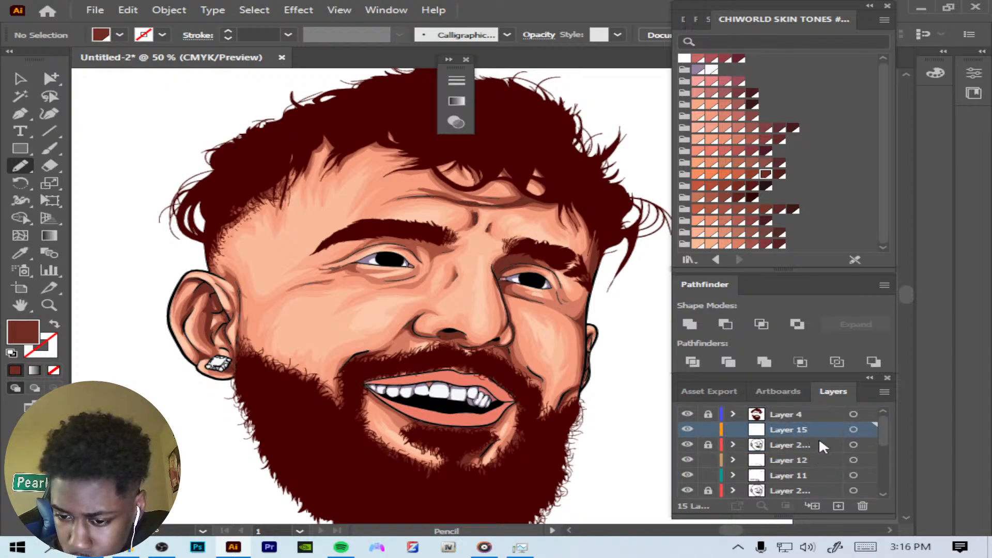
pyautogui.click(20, 253)
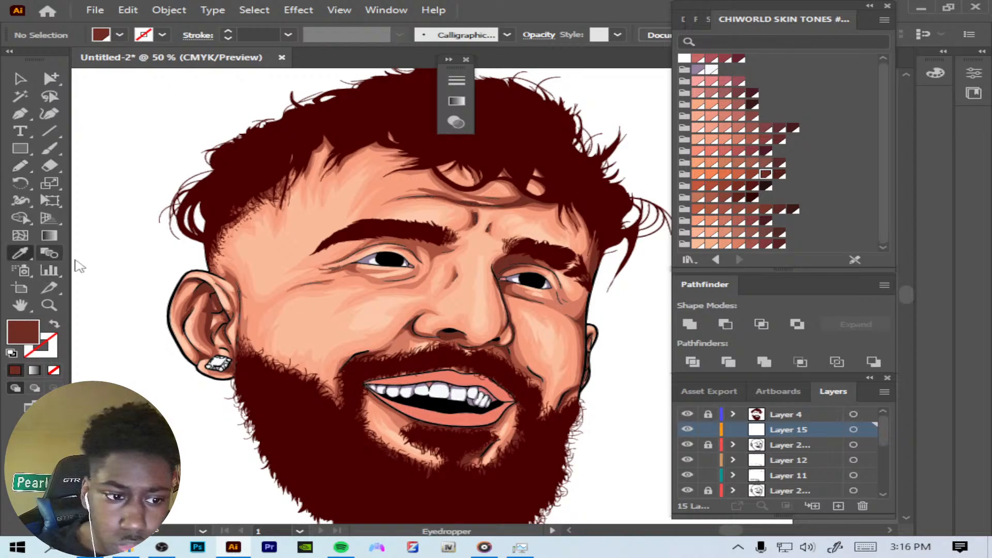
pyautogui.click(458, 379)
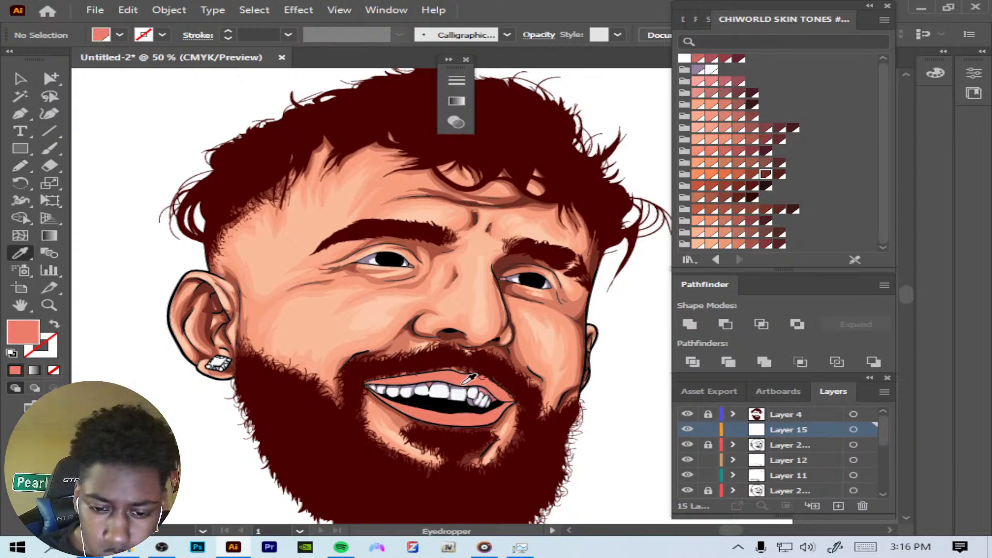
pyautogui.click(24, 164)
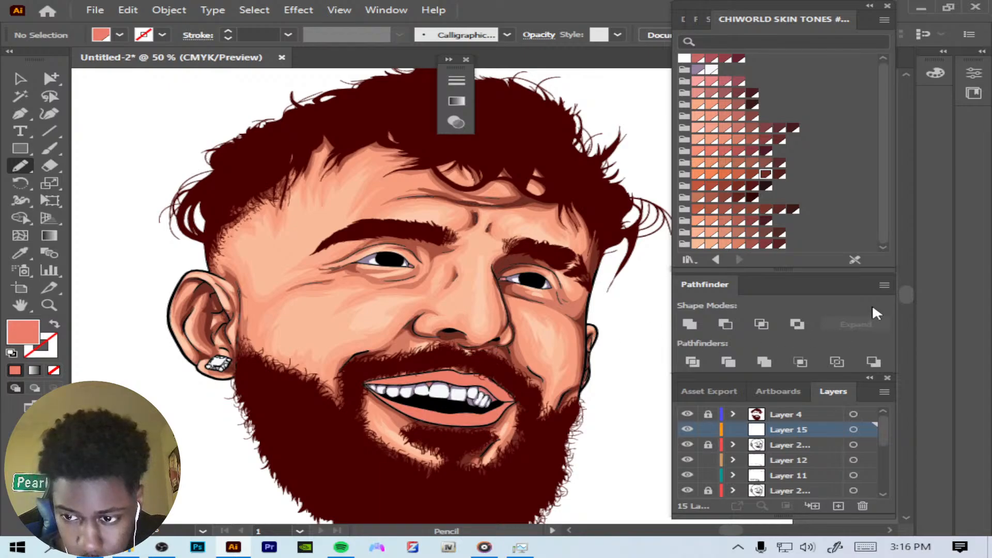
# Step: Draw a salmon shape over the right-hand corner of the lips and move Layer 15 beneath the upper locked line-art layer
pyautogui.hotkey('ctrl', '+')
pyautogui.hotkey('ctrl', '+')
pyautogui.scroll(-3, 909, 291)
pyautogui.hotkey('ctrl', '+')
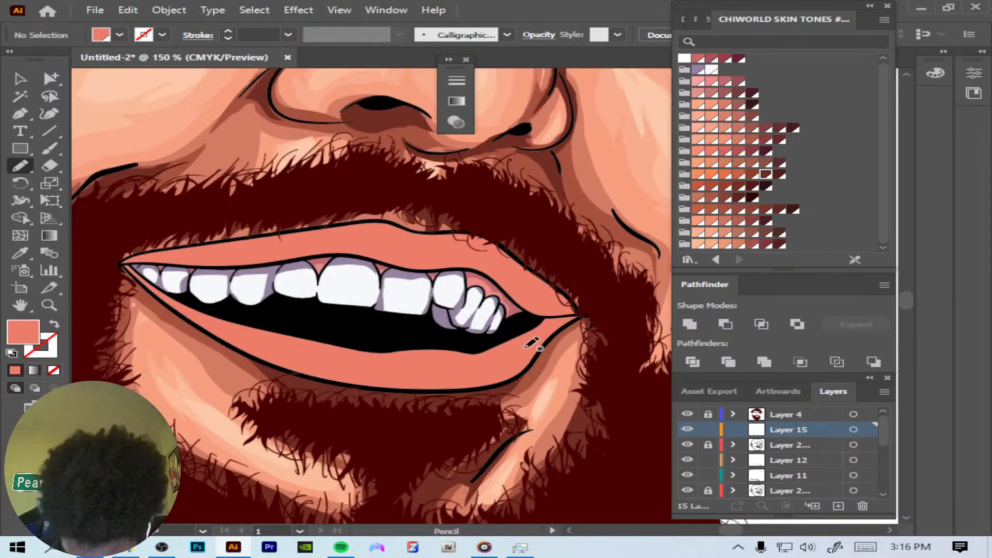
pyautogui.moveTo(490, 386)
pyautogui.mouseDown()
pyautogui.moveTo(511, 368)
pyautogui.moveTo(505, 343)
pyautogui.moveTo(538, 324)
pyautogui.moveTo(512, 299)
pyautogui.moveTo(551, 283)
pyautogui.moveTo(576, 302)
pyautogui.moveTo(582, 316)
pyautogui.moveTo(536, 362)
pyautogui.moveTo(490, 387)
pyautogui.mouseUp()
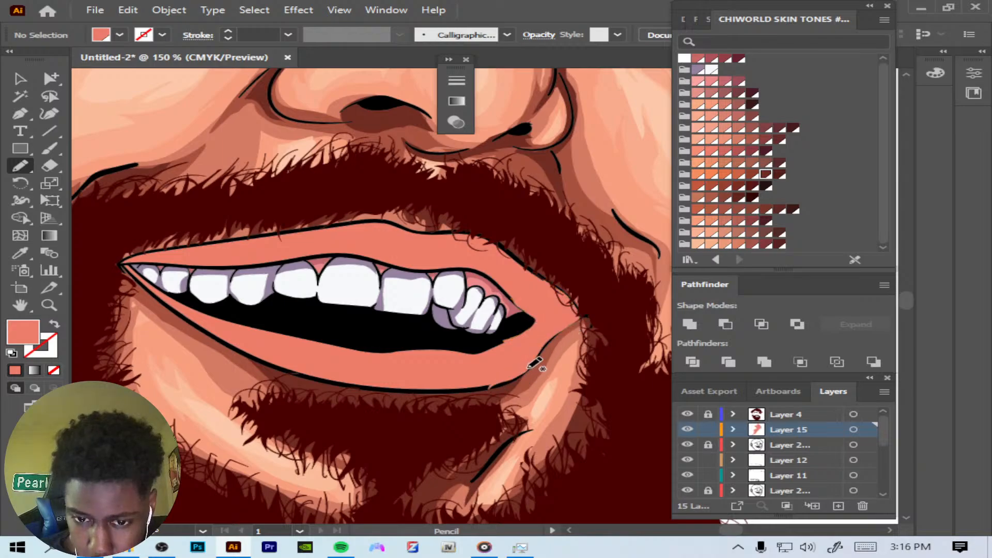
pyautogui.moveTo(817, 433); pyautogui.dragTo(825, 453)
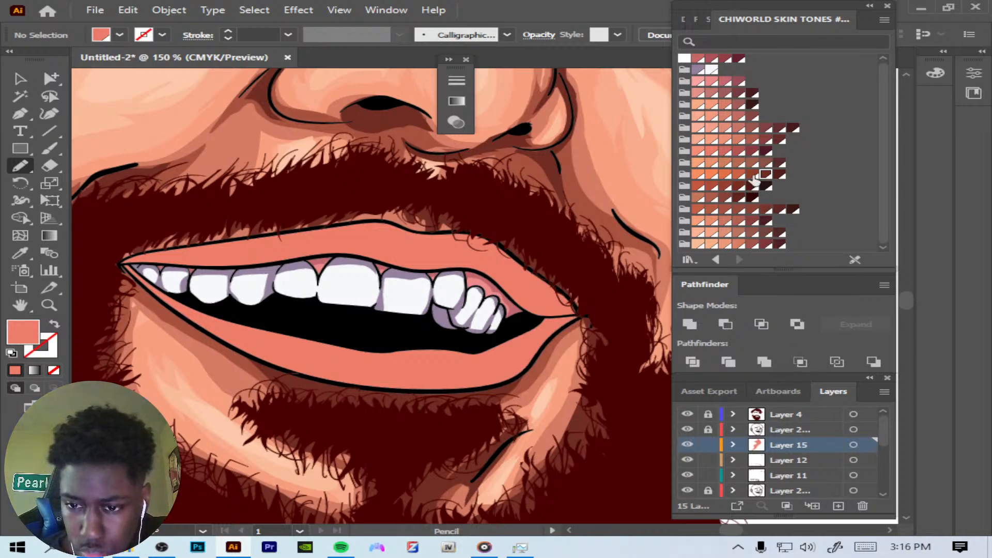
# Step: Try darker salmon-red skin-tone swatches on the lip-corner shape, with Layer 15 raised above the upper line-art layer
pyautogui.click(753, 176)
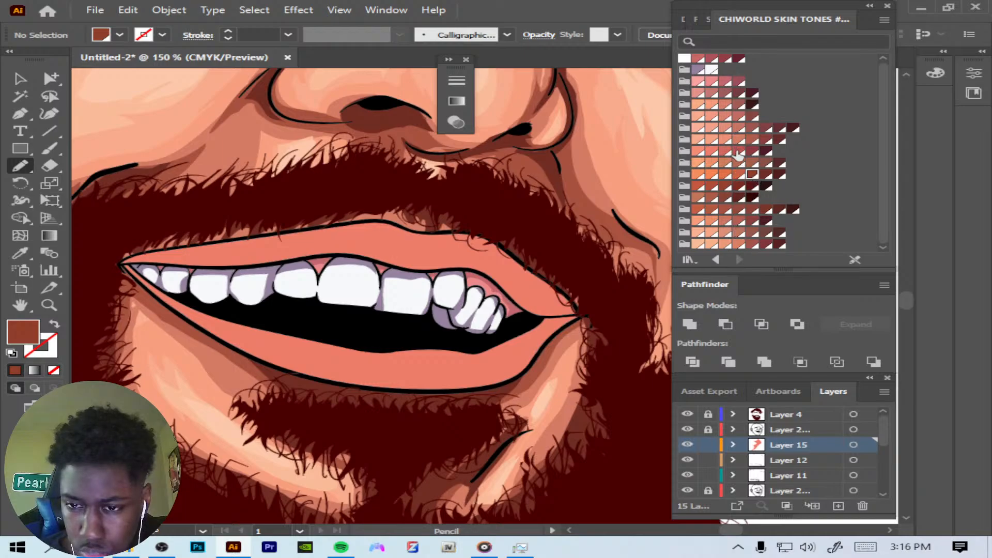
pyautogui.click(738, 152)
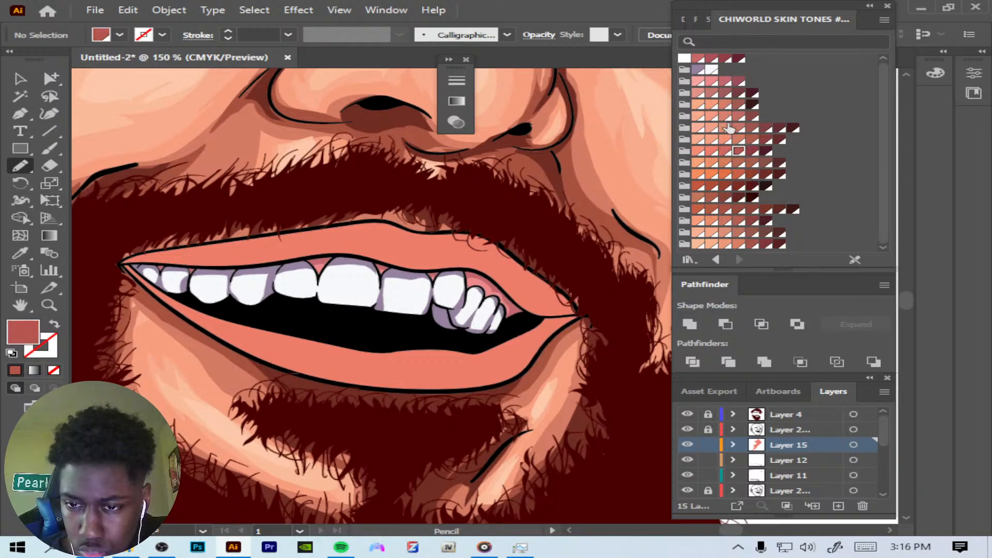
pyautogui.click(725, 151)
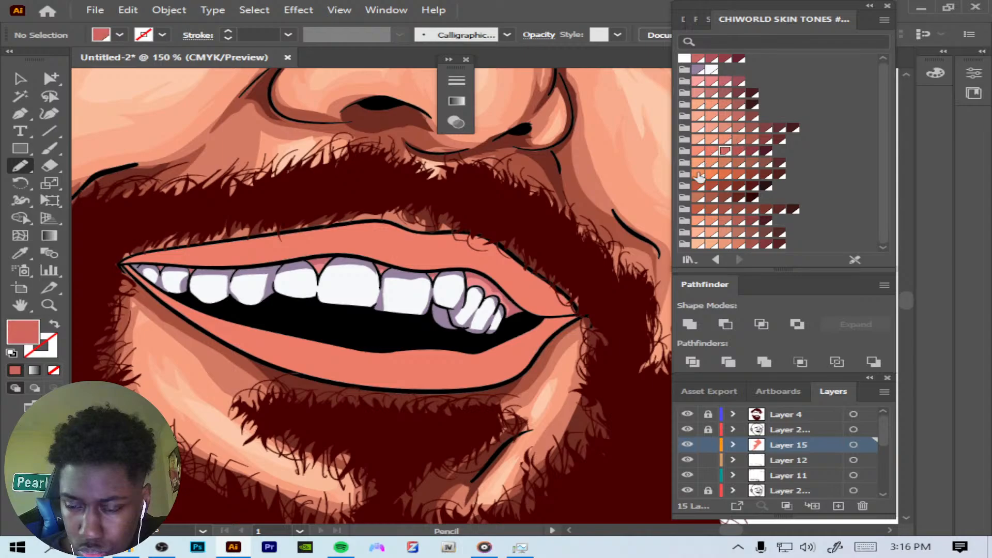
pyautogui.moveTo(814, 445); pyautogui.dragTo(820, 427)
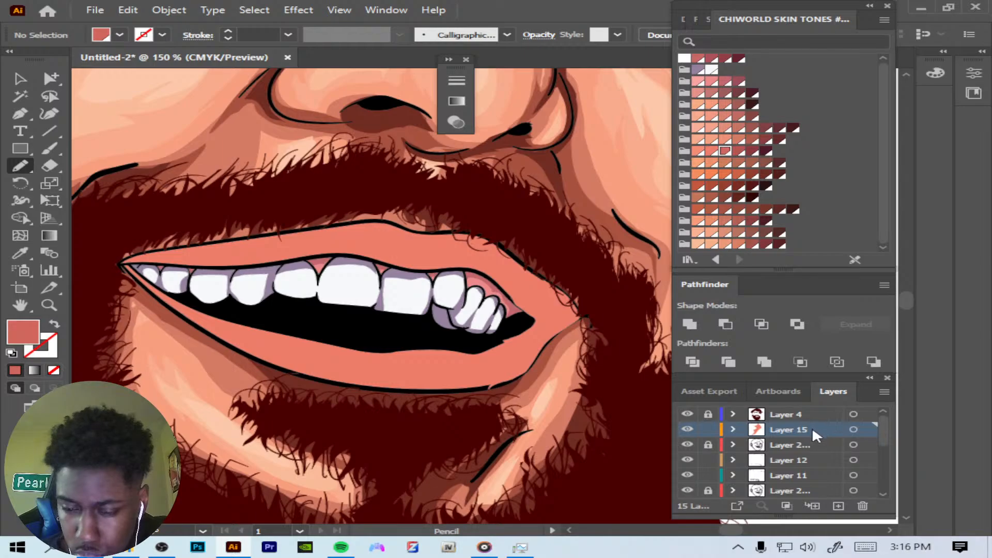
pyautogui.click(738, 150)
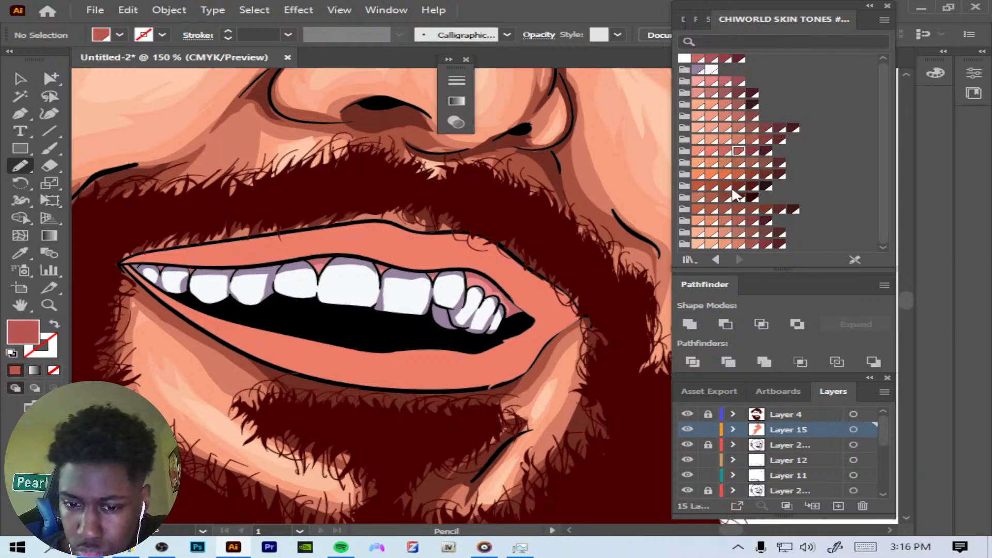
pyautogui.click(853, 429)
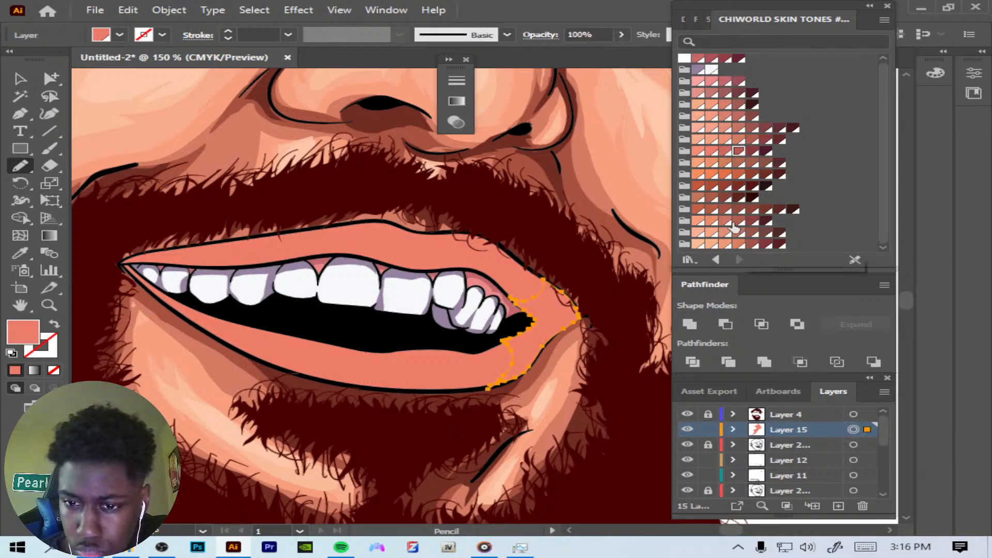
pyautogui.click(725, 150)
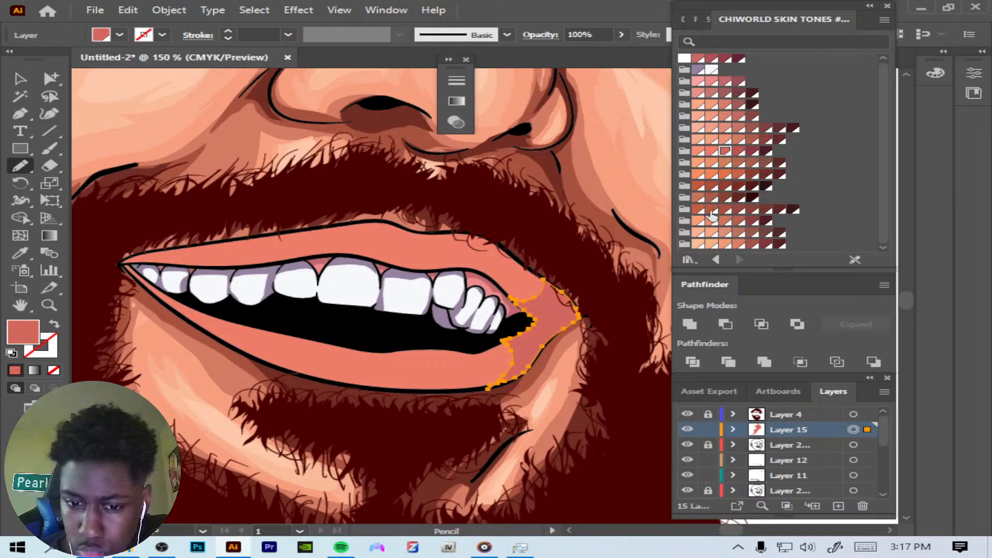
# Step: Delete the recoloured lip-corner shape and move Layer 15 back beneath the upper locked line-art layer
pyautogui.click(16, 79)
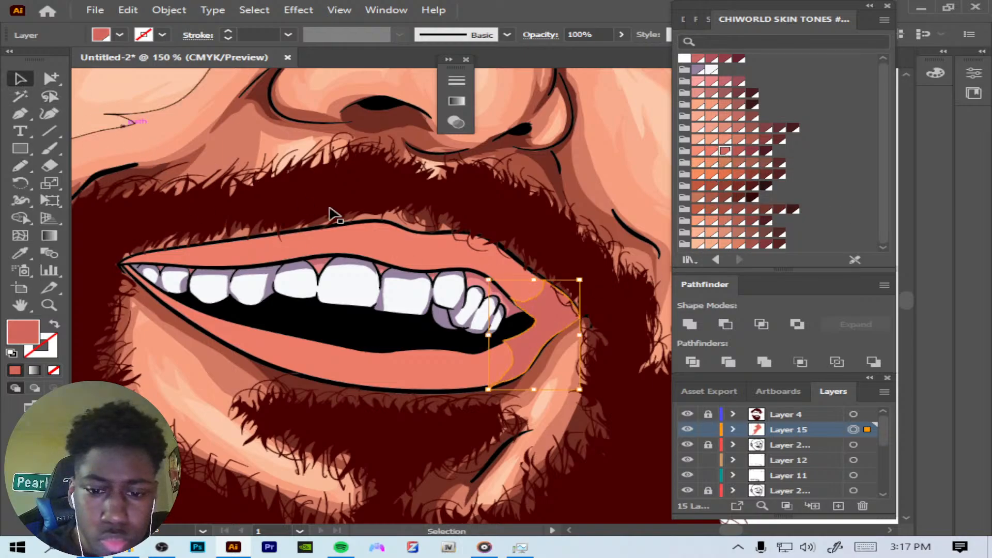
pyautogui.moveTo(556, 306); pyautogui.dragTo(549, 309)
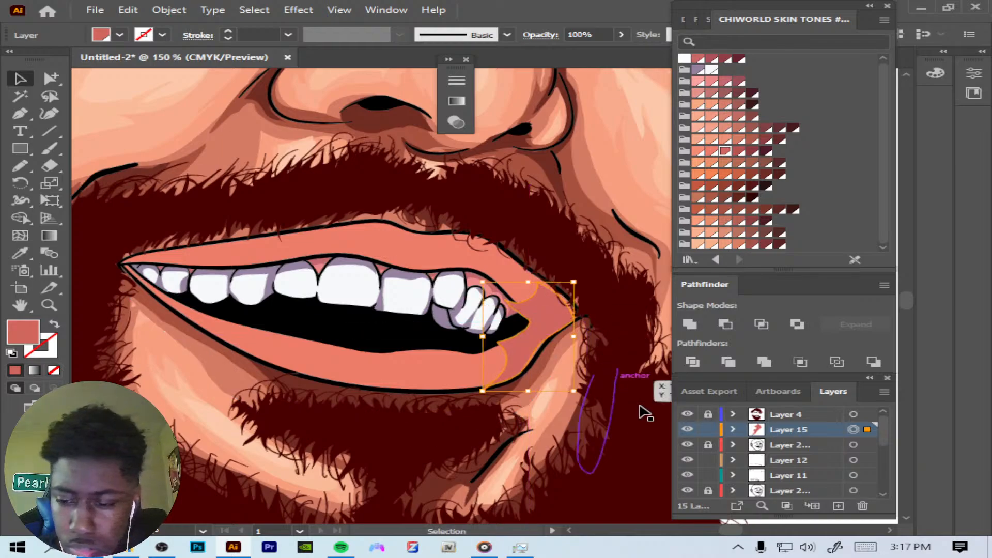
pyautogui.press('BackSpace')
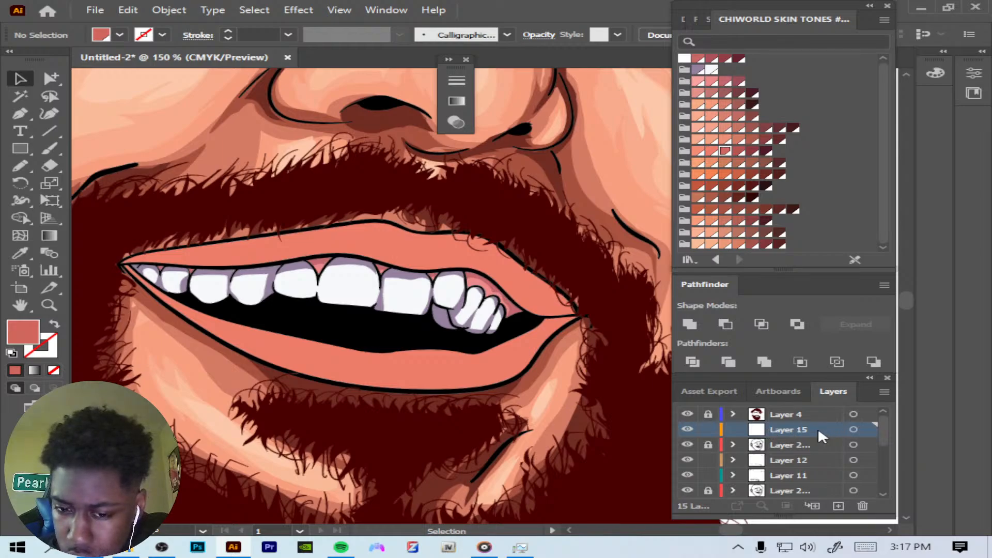
pyautogui.moveTo(817, 427); pyautogui.dragTo(816, 452)
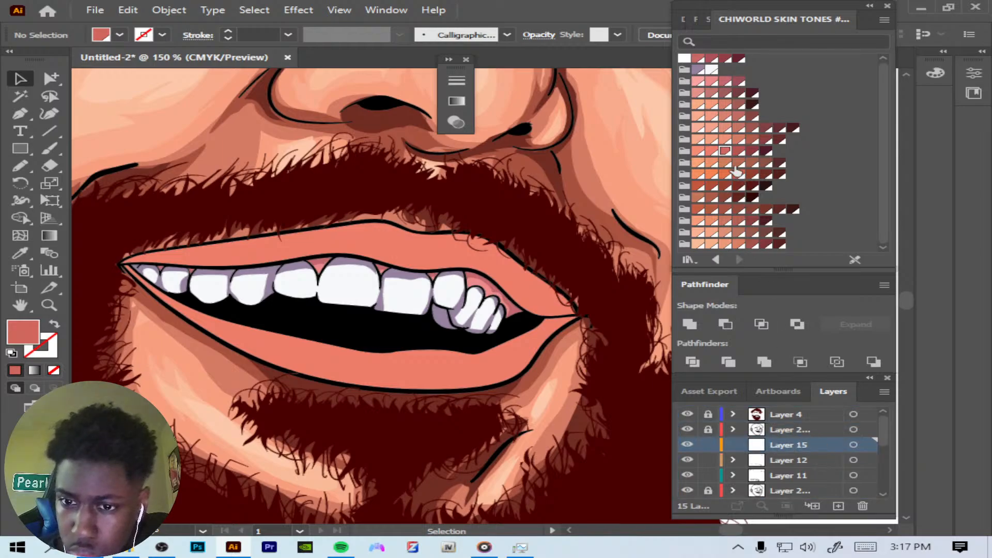
# Step: Draw salmon-red shadow shapes with the Pencil tool over the right-hand lip corner and the left end of the lower lip
pyautogui.click(20, 166)
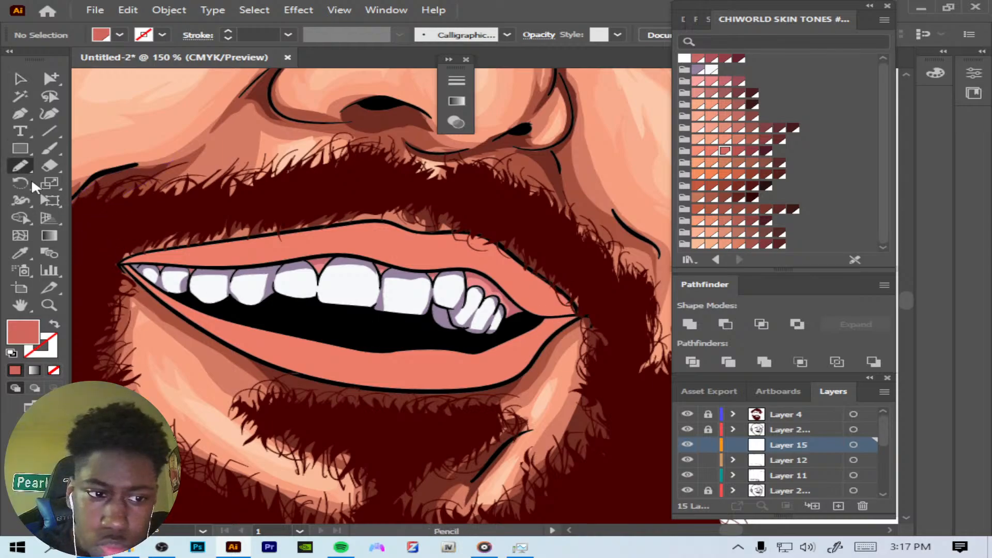
pyautogui.moveTo(533, 307); pyautogui.dragTo(540, 297)
pyautogui.hotkey('ctrl', 'z')
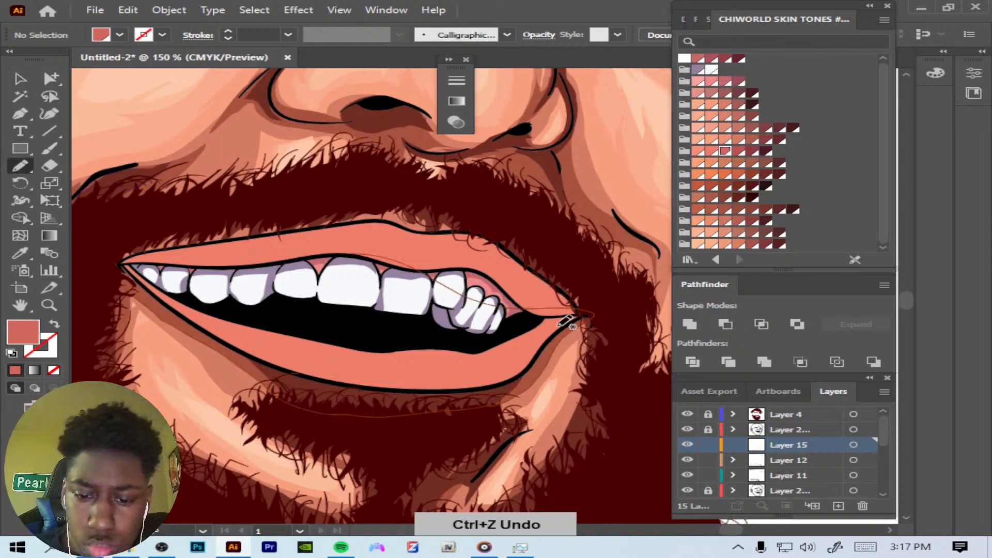
pyautogui.moveTo(505, 291)
pyautogui.mouseDown()
pyautogui.moveTo(538, 299)
pyautogui.moveTo(541, 287)
pyautogui.moveTo(524, 268)
pyautogui.moveTo(578, 318)
pyautogui.moveTo(514, 377)
pyautogui.moveTo(467, 391)
pyautogui.moveTo(508, 360)
pyautogui.moveTo(476, 353)
pyautogui.moveTo(541, 315)
pyautogui.mouseUp()
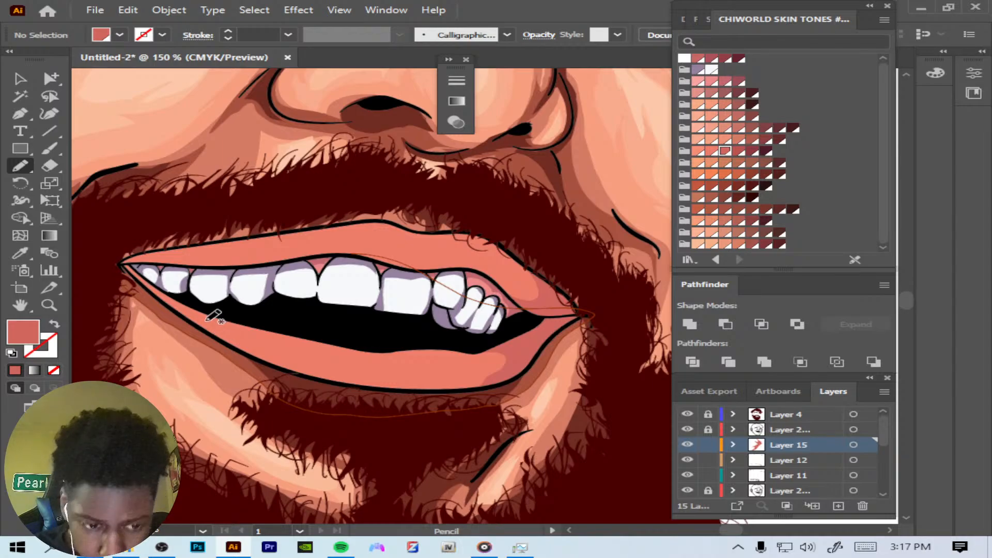
pyautogui.moveTo(205, 327)
pyautogui.mouseDown()
pyautogui.moveTo(222, 312)
pyautogui.moveTo(158, 285)
pyautogui.mouseUp()
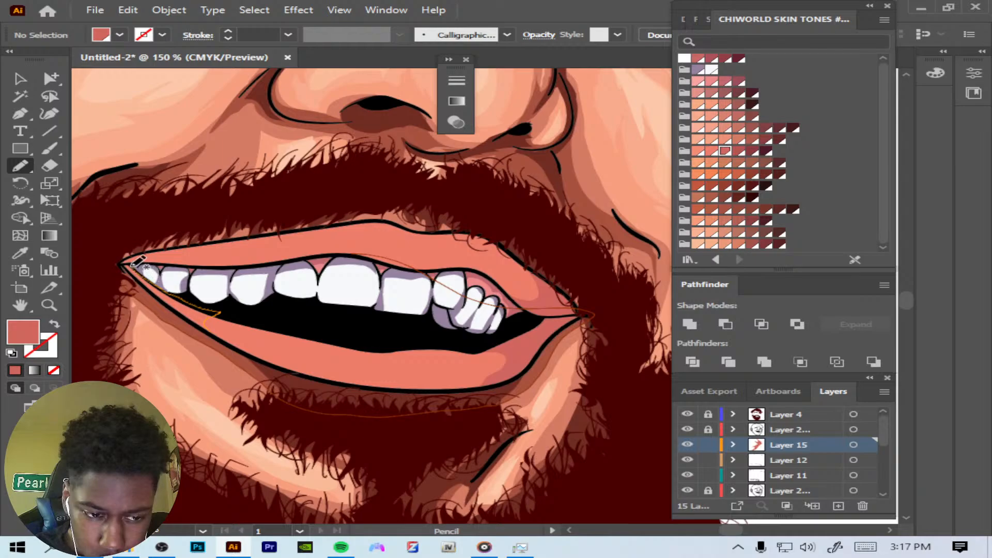
pyautogui.moveTo(124, 263); pyautogui.dragTo(161, 297)
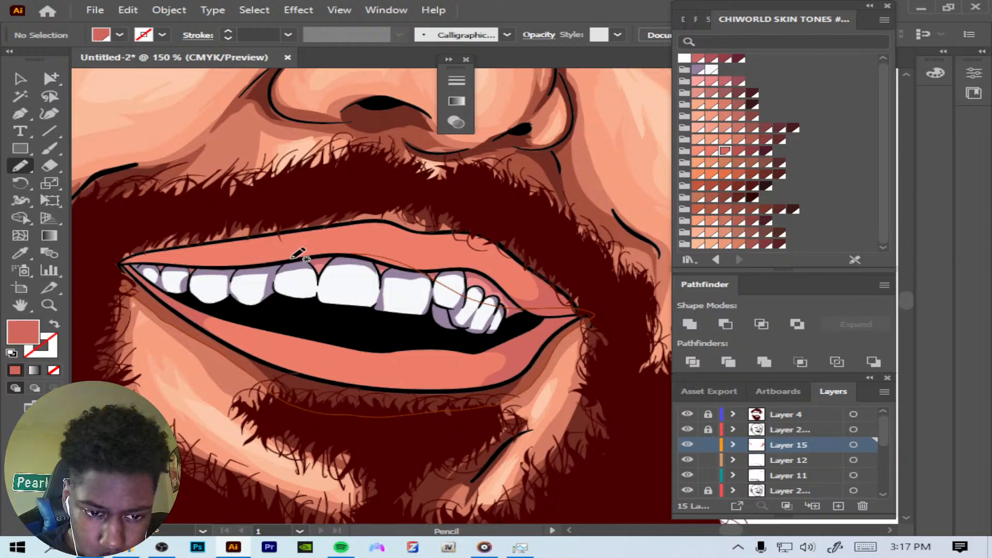
# Step: Draw salmon-red shadows on the left end of the upper lip and along its lower edge above the teeth
pyautogui.moveTo(291, 259)
pyautogui.mouseDown()
pyautogui.moveTo(248, 266)
pyautogui.moveTo(205, 251)
pyautogui.moveTo(235, 240)
pyautogui.moveTo(119, 263)
pyautogui.moveTo(235, 254)
pyautogui.mouseUp()
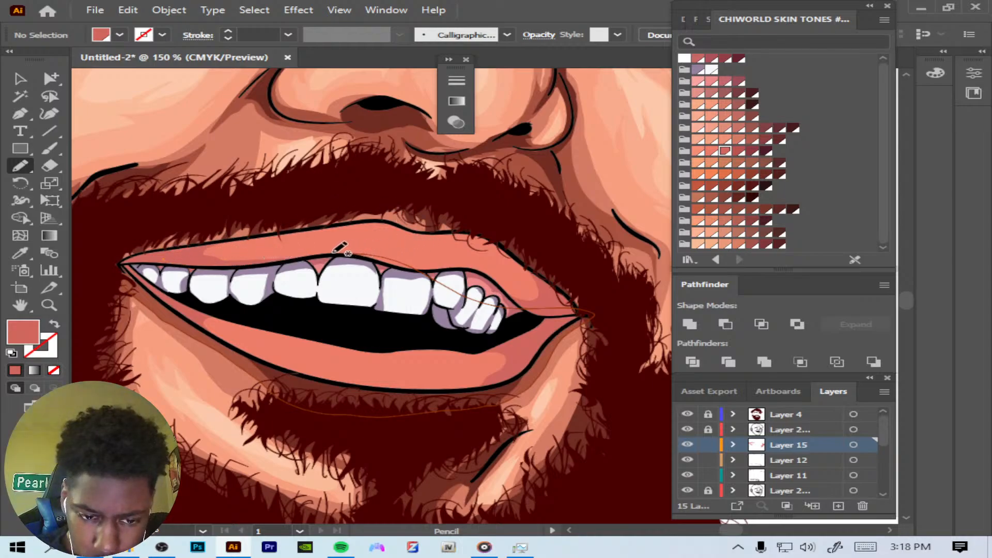
pyautogui.moveTo(328, 255)
pyautogui.mouseDown()
pyautogui.moveTo(389, 252)
pyautogui.moveTo(421, 271)
pyautogui.moveTo(335, 253)
pyautogui.mouseUp()
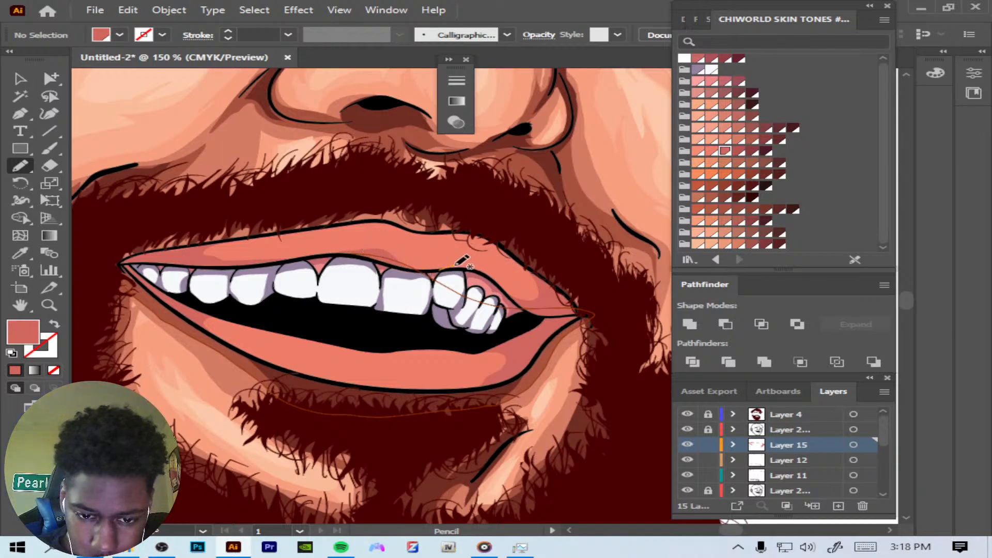
pyautogui.moveTo(457, 266)
pyautogui.mouseDown()
pyautogui.moveTo(495, 267)
pyautogui.moveTo(513, 301)
pyautogui.moveTo(477, 268)
pyautogui.moveTo(439, 270)
pyautogui.mouseUp()
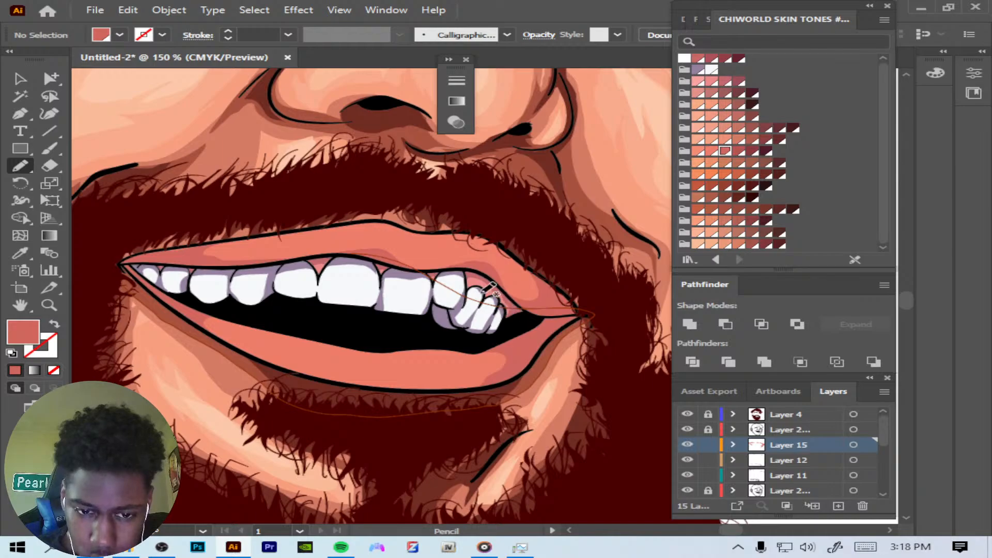
# Step: Recolour all the Layer 15 lip shadows with a darker shade of the sampled lip colour, C9574B, and deselect them
pyautogui.hotkey('ctrl', '-')
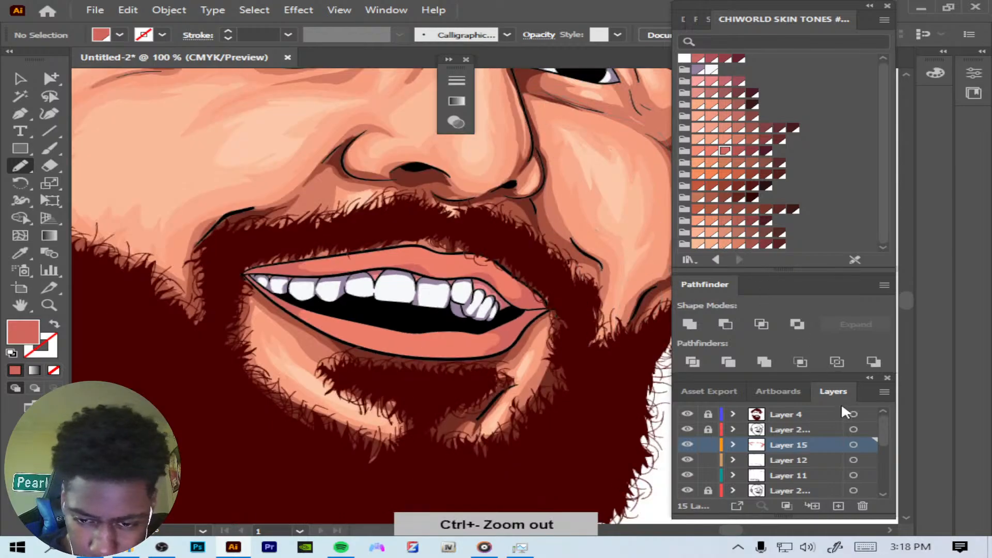
pyautogui.click(853, 445)
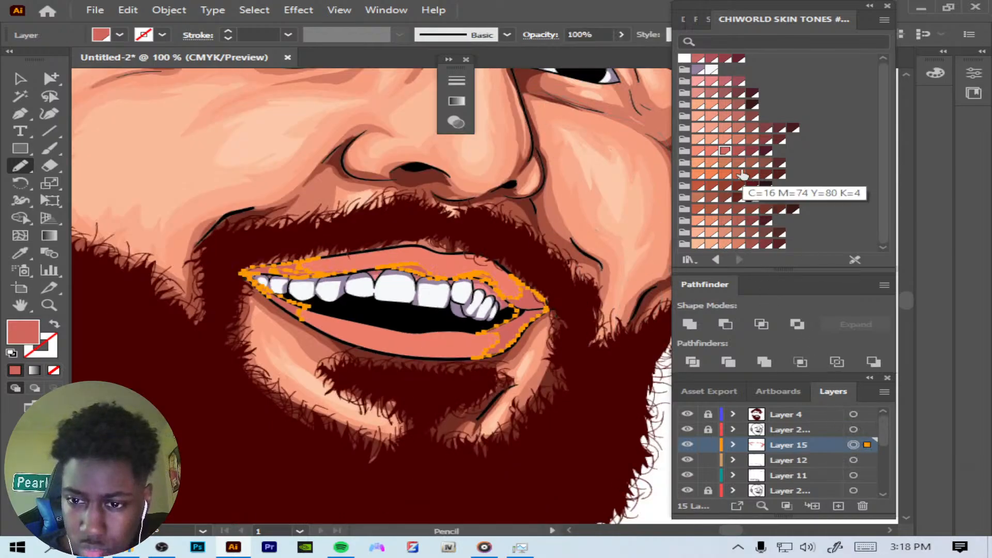
pyautogui.click(738, 151)
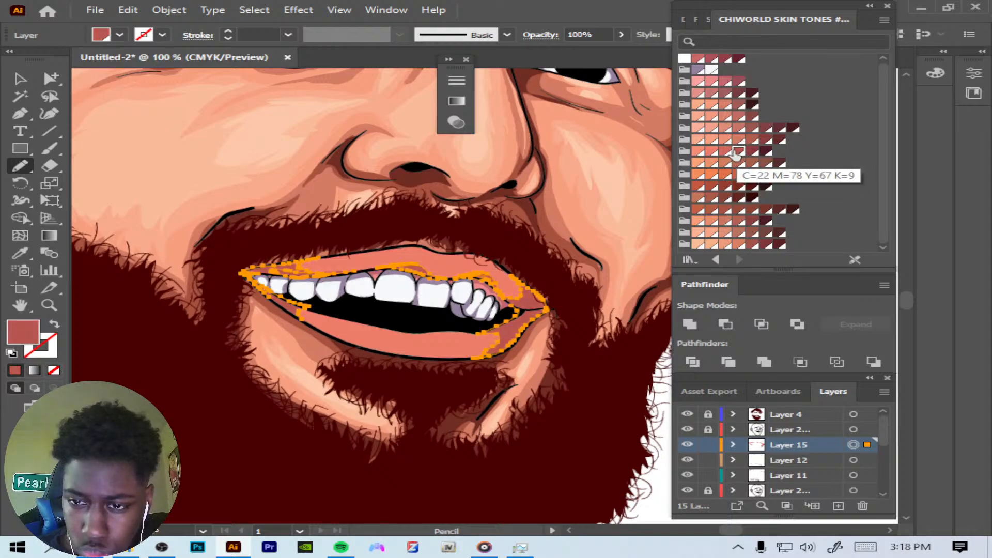
pyautogui.click(21, 254)
pyautogui.click(419, 261)
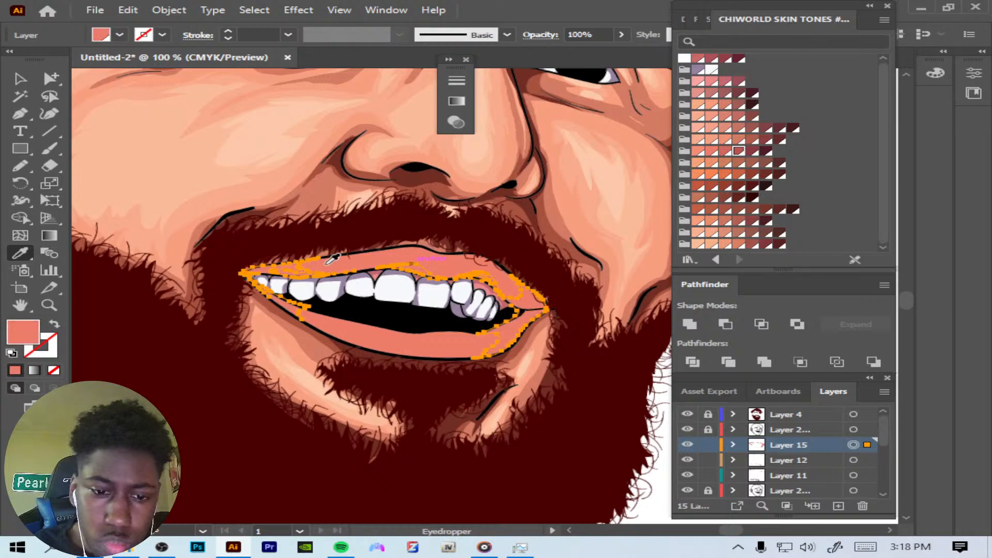
pyautogui.doubleClick(25, 331)
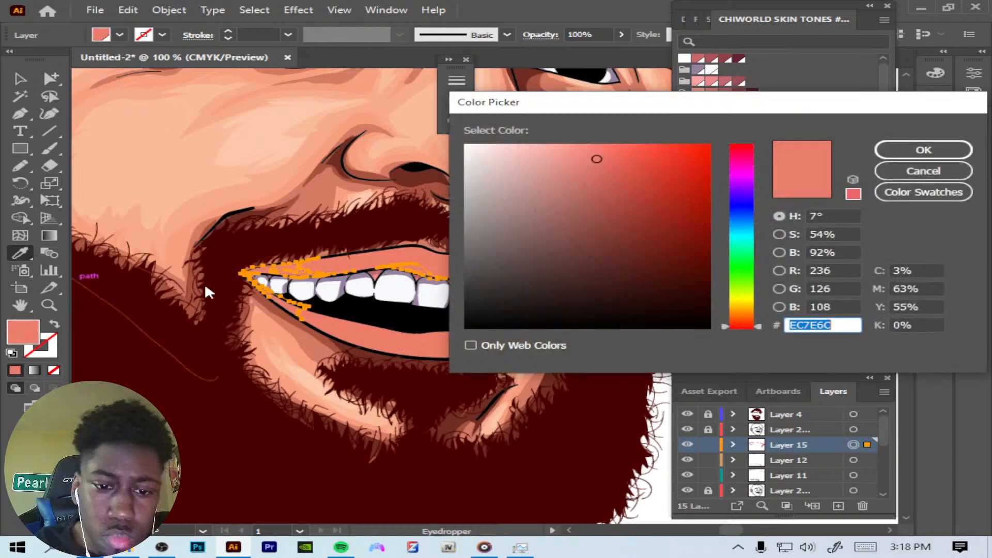
pyautogui.moveTo(608, 166); pyautogui.dragTo(618, 183)
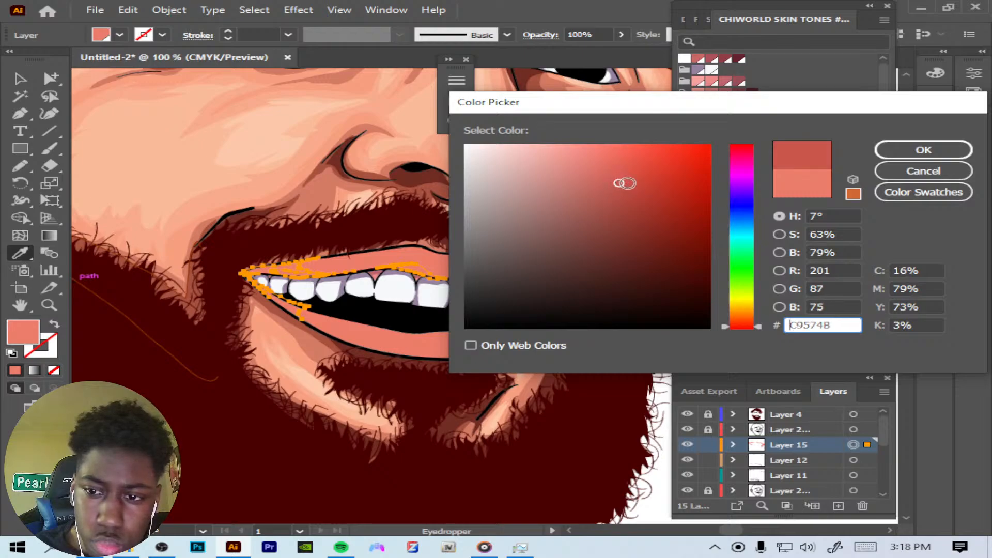
pyautogui.click(923, 150)
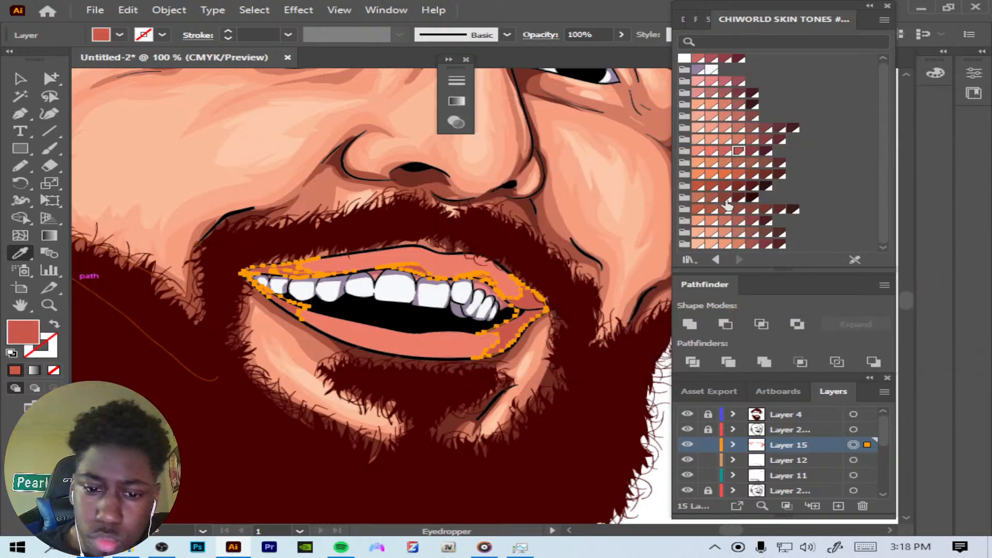
pyautogui.click(254, 10)
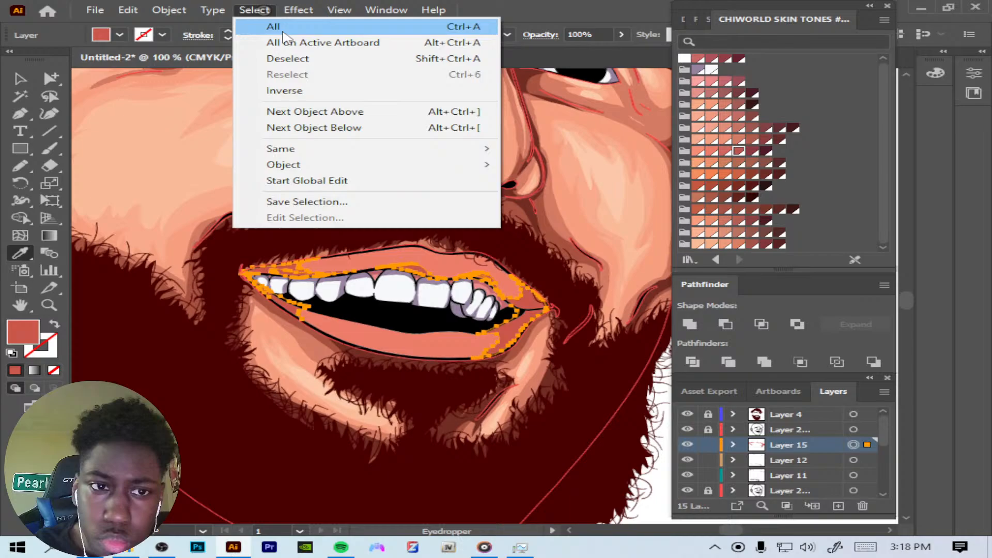
pyautogui.click(310, 60)
# Step: Add a new layer directly above Layer 15 and return to the Pencil tool
pyautogui.hotkey('ctrl', '+')
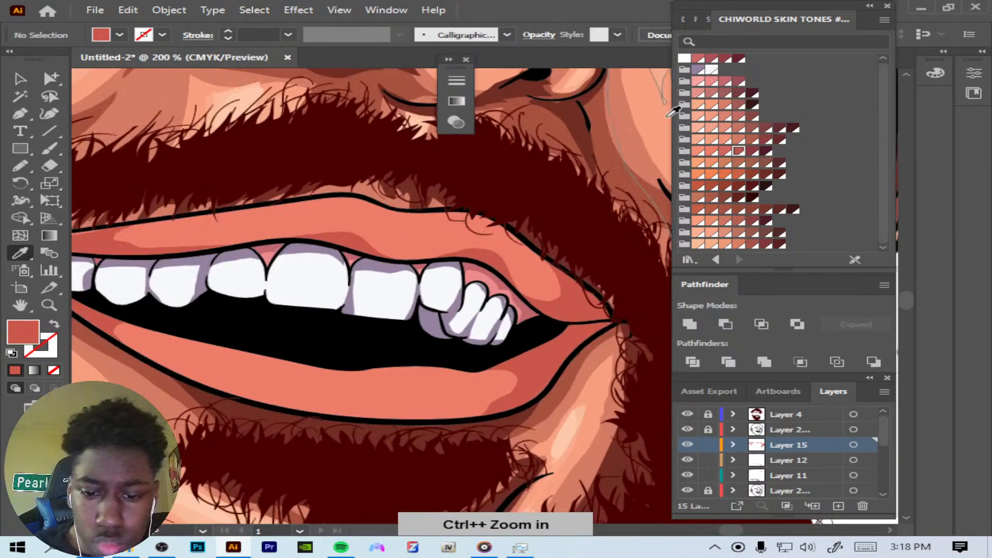
pyautogui.hotkey('ctrl', '-')
pyautogui.hotkey('ctrl', '-')
pyautogui.hotkey('ctrl', '-')
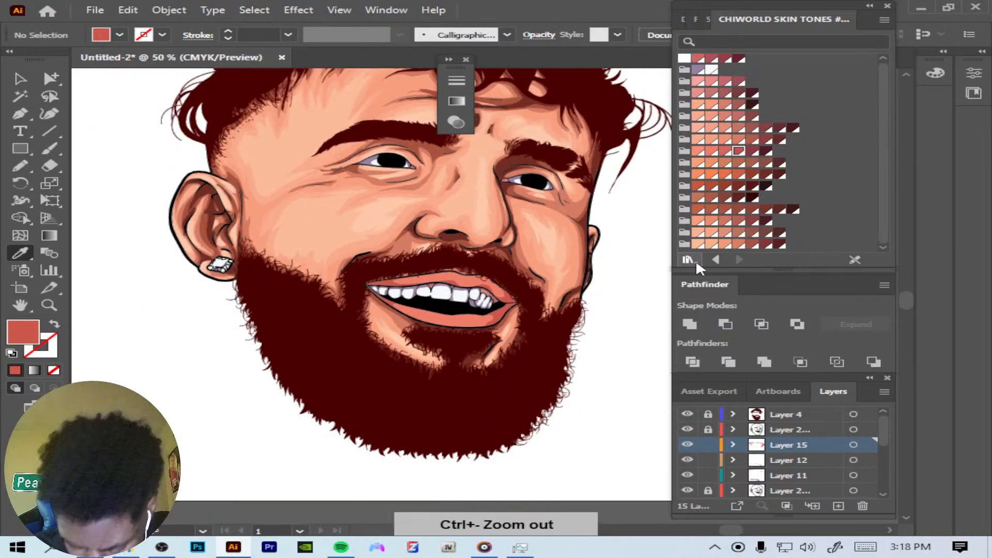
pyautogui.hotkey('ctrl', '+')
pyautogui.hotkey('ctrl', '+')
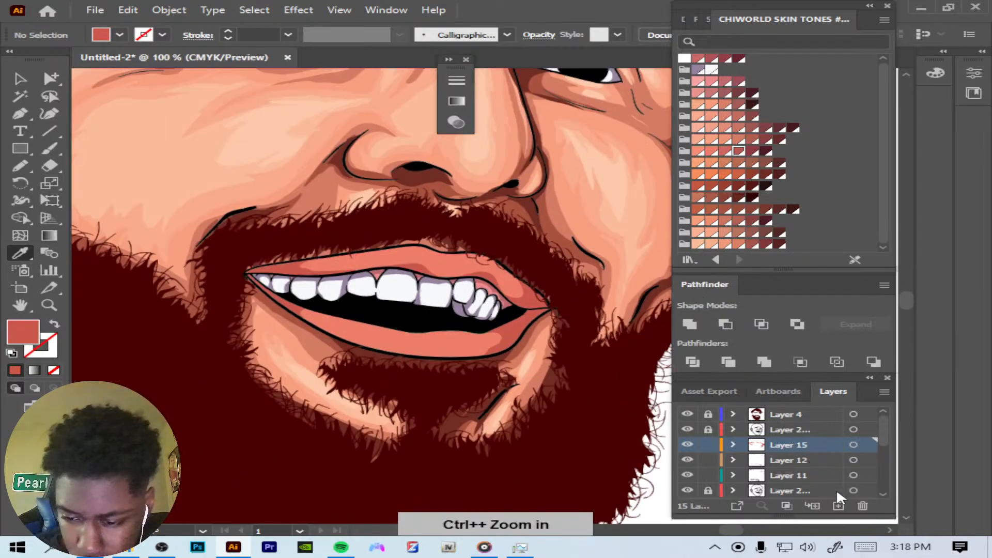
pyautogui.click(838, 505)
pyautogui.click(21, 167)
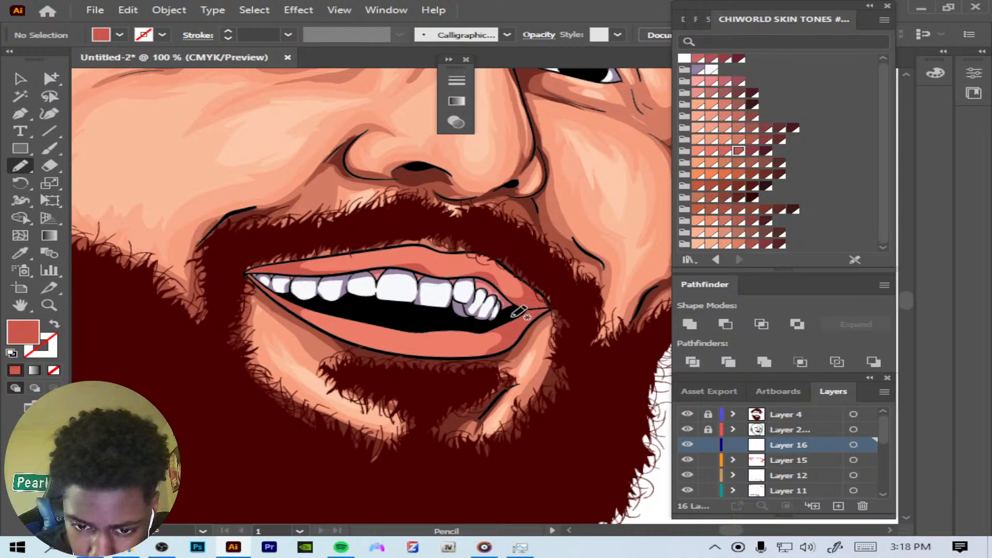
# Step: Draw smaller second-level shadows on Layer 16 at both mouth corners and the upper lip's lower edge, and select all the layer's artwork
pyautogui.moveTo(500, 327)
pyautogui.mouseDown()
pyautogui.moveTo(535, 323)
pyautogui.moveTo(548, 310)
pyautogui.moveTo(542, 290)
pyautogui.moveTo(538, 314)
pyautogui.mouseUp()
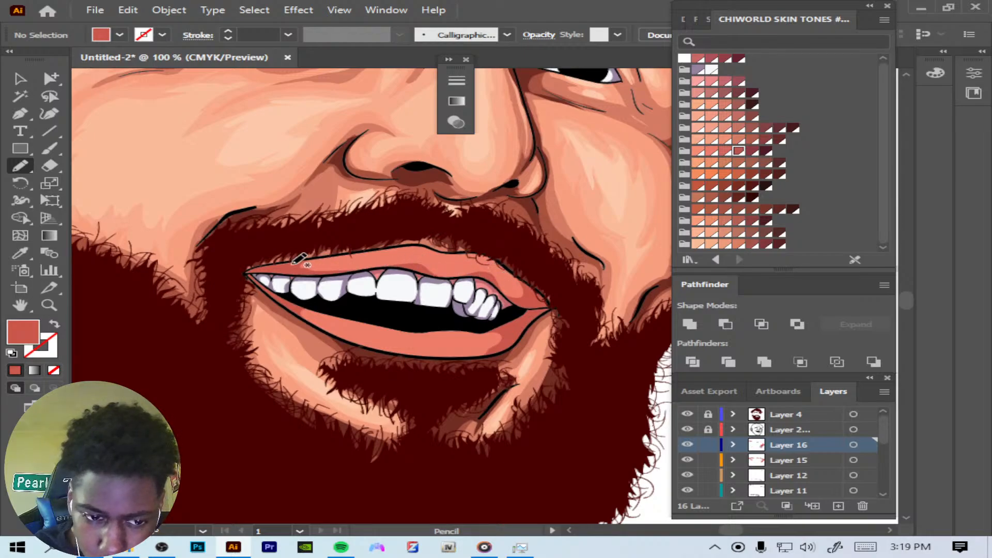
pyautogui.moveTo(286, 264); pyautogui.dragTo(248, 273)
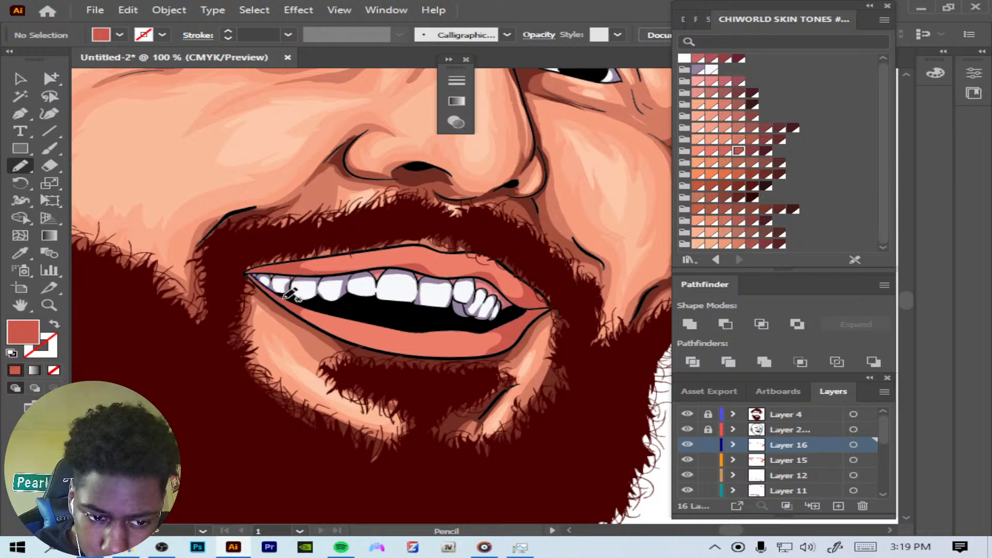
pyautogui.moveTo(286, 305); pyautogui.dragTo(268, 292)
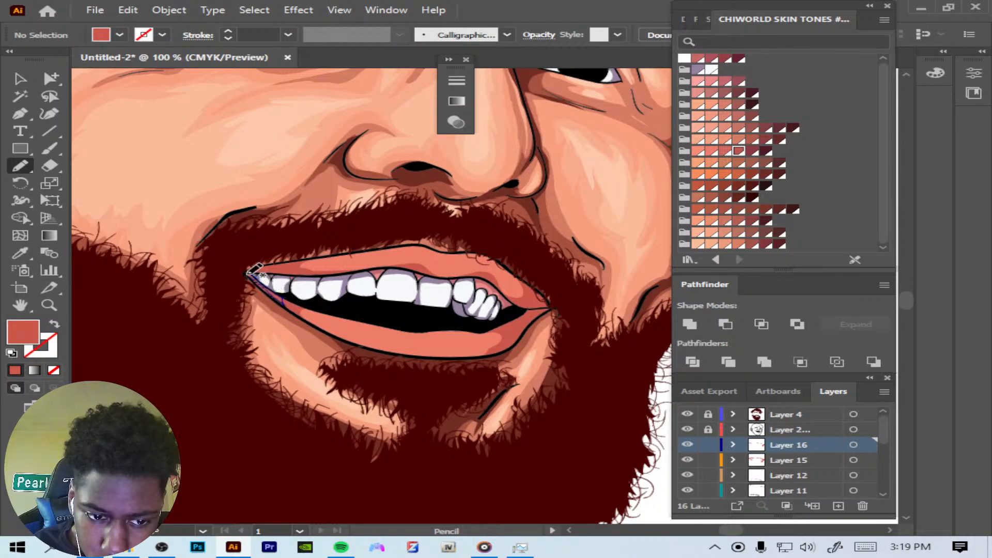
pyautogui.click(852, 445)
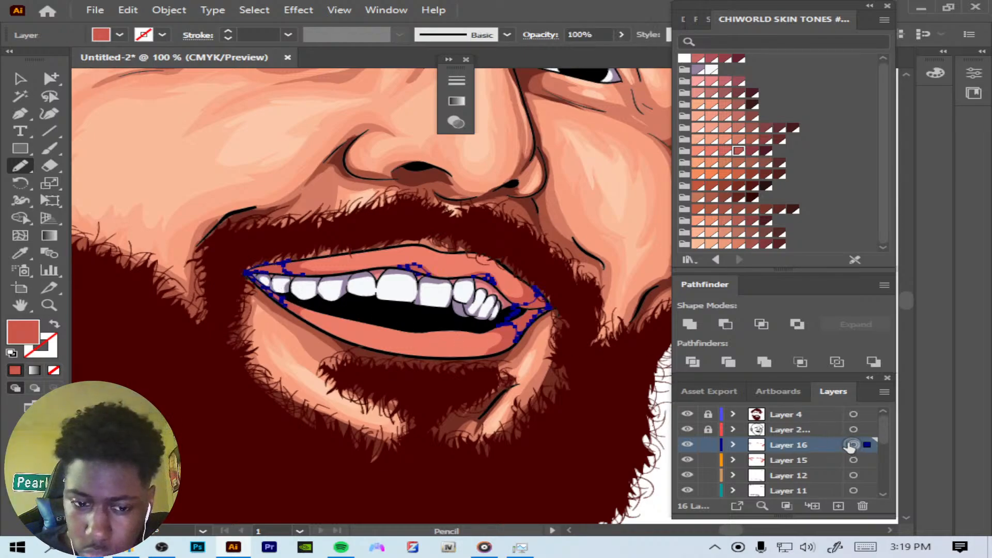
# Step: Recolour all the Layer 16 lip shadows with a darker brownish red and deselect them
pyautogui.doubleClick(23, 333)
pyautogui.moveTo(620, 189); pyautogui.dragTo(631, 216)
pyautogui.click(881, 151)
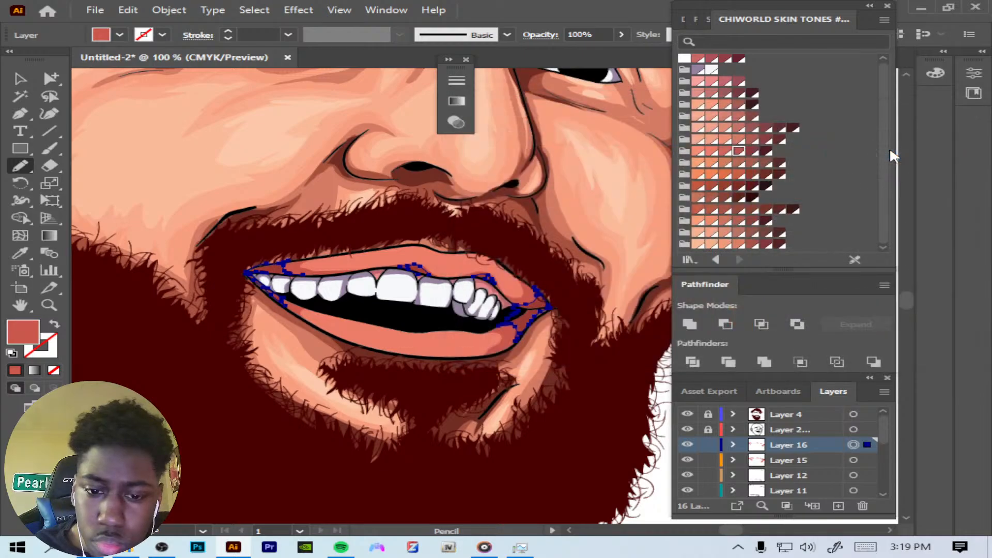
pyautogui.click(254, 10)
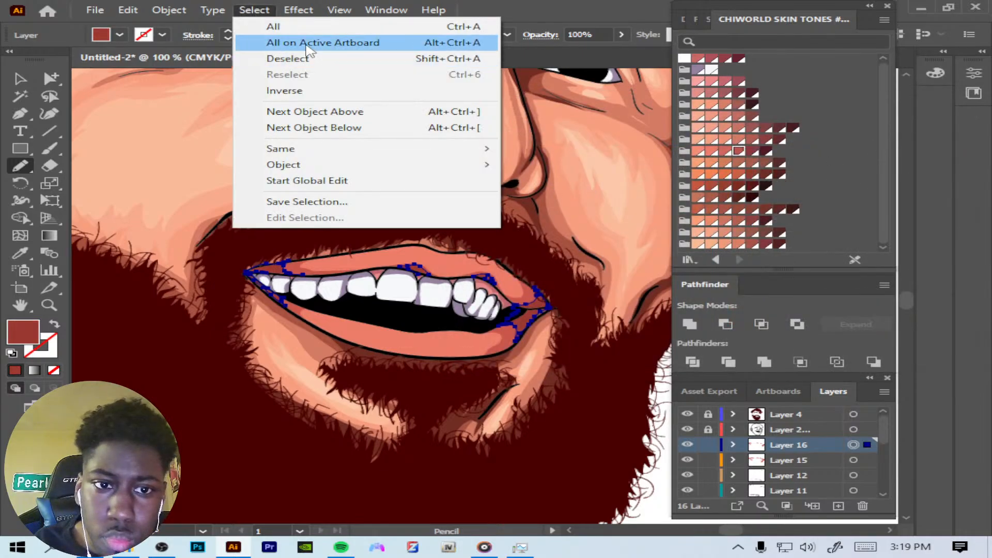
pyautogui.click(308, 58)
# Step: Add a new layer directly above Layer 16, sample the upper lip's base colour as the fill, and return to the Pencil tool
pyautogui.hotkey('ctrl', '-')
pyautogui.hotkey('ctrl', '-')
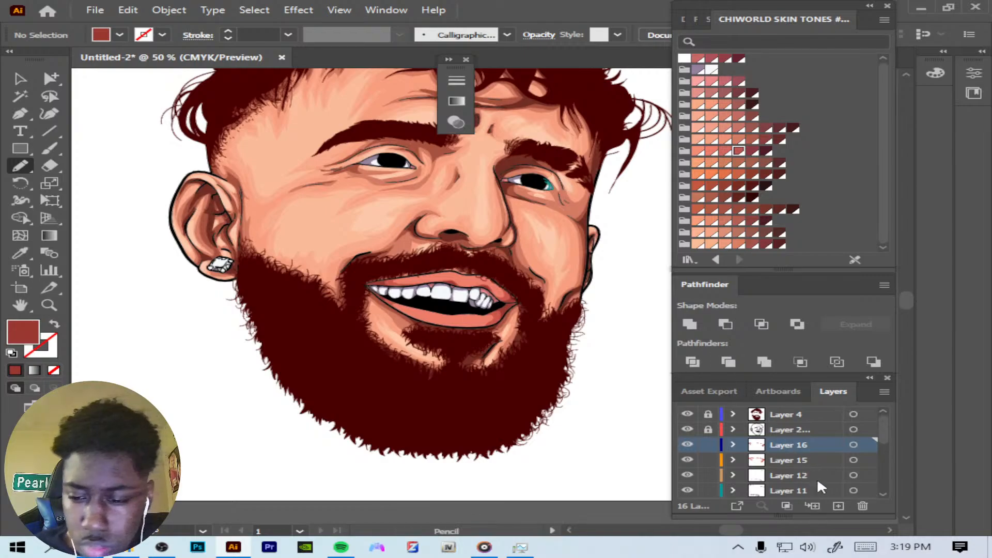
pyautogui.click(838, 506)
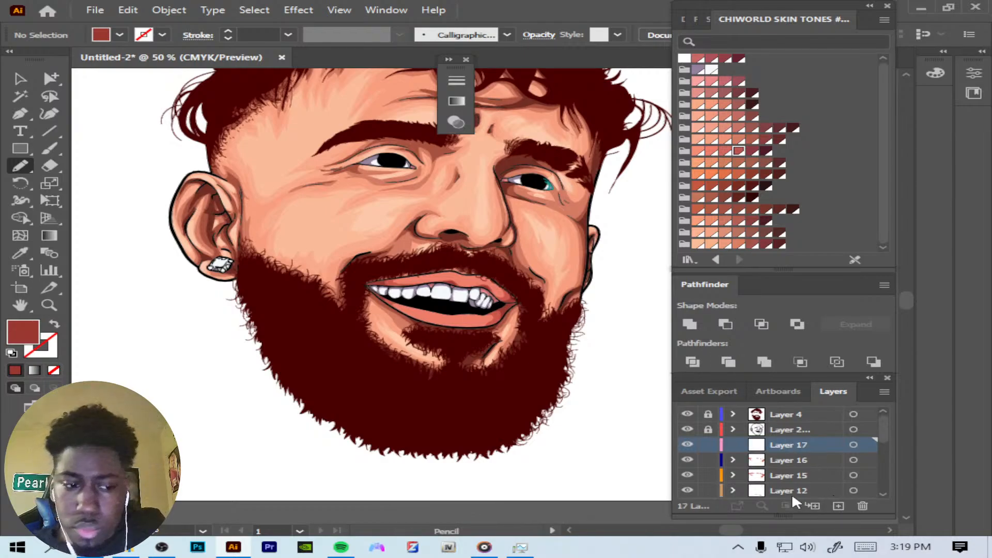
pyautogui.hotkey('ctrl', '+')
pyautogui.hotkey('ctrl', '+')
pyautogui.hotkey('ctrl', '+')
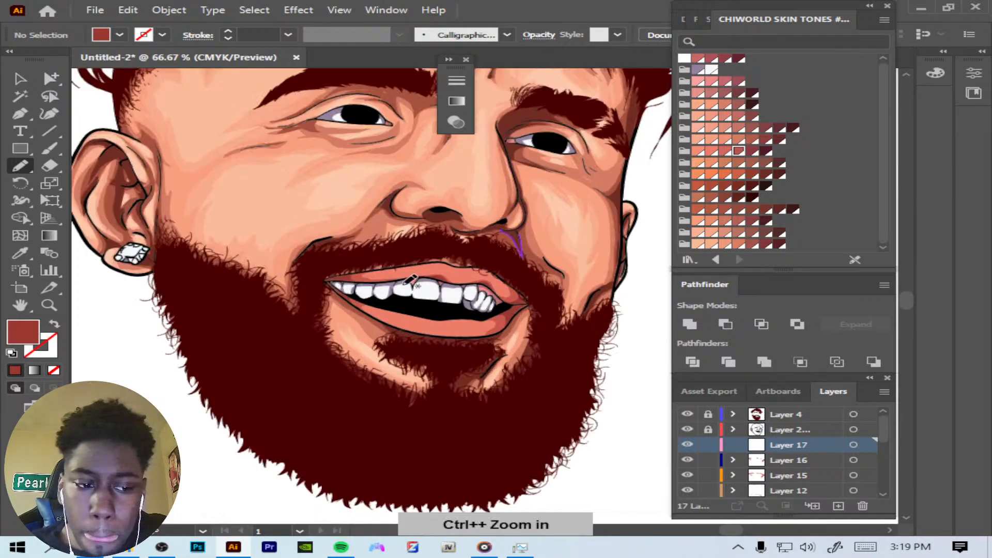
pyautogui.press('i')
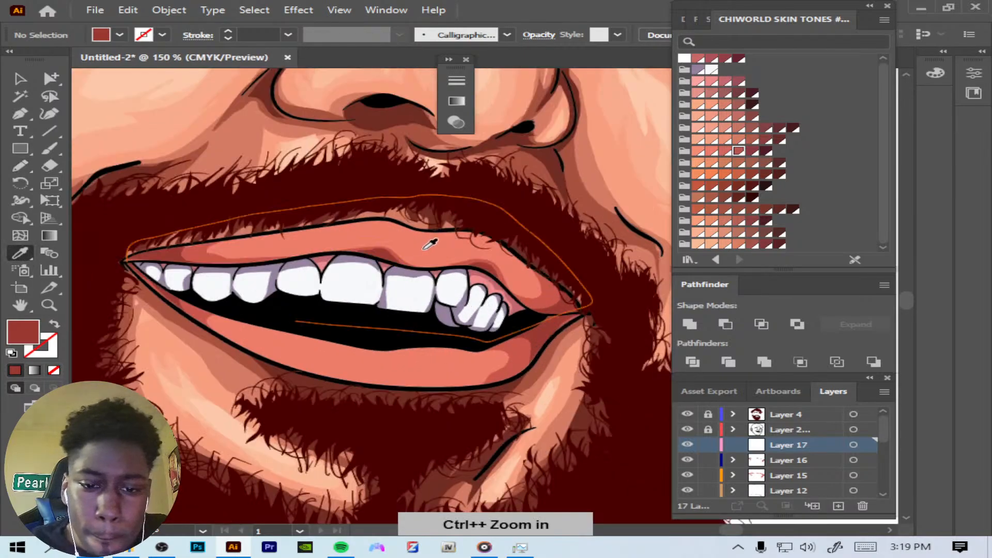
pyautogui.click(428, 247)
pyautogui.click(25, 164)
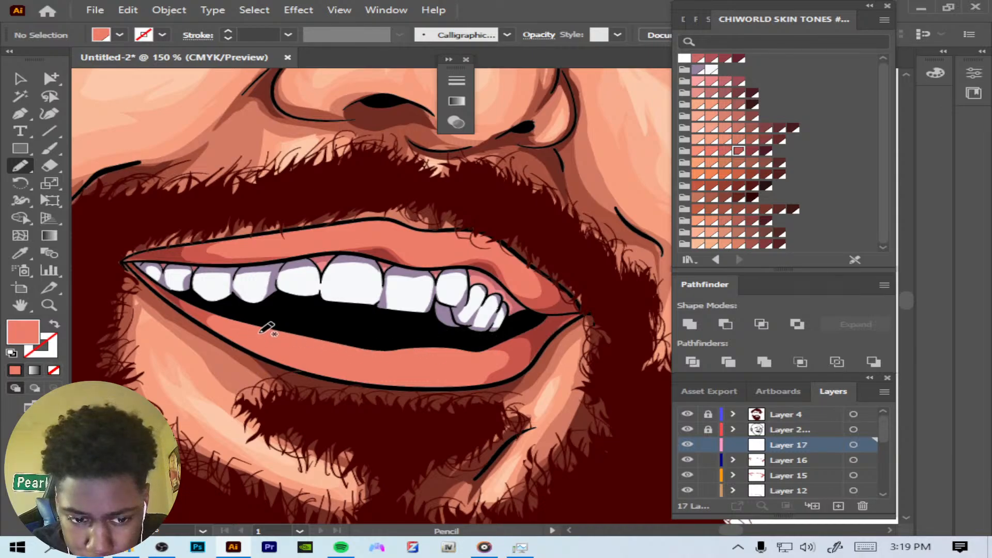
# Step: Draw thin highlight shapes on Layer 17 across the lower lip and along the upper lip's top edge
pyautogui.moveTo(249, 332)
pyautogui.mouseDown()
pyautogui.moveTo(312, 347)
pyautogui.moveTo(321, 336)
pyautogui.moveTo(270, 331)
pyautogui.mouseUp()
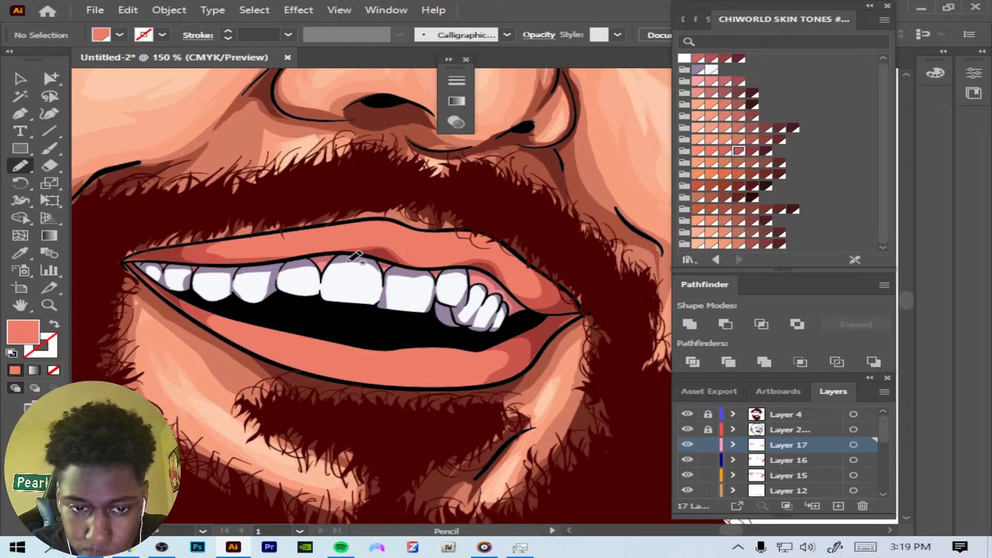
pyautogui.moveTo(307, 234)
pyautogui.mouseDown()
pyautogui.moveTo(394, 214)
pyautogui.moveTo(331, 230)
pyautogui.moveTo(417, 235)
pyautogui.moveTo(388, 224)
pyautogui.mouseUp()
pyautogui.moveTo(458, 232)
pyautogui.mouseDown()
pyautogui.moveTo(419, 232)
pyautogui.moveTo(431, 243)
pyautogui.moveTo(476, 232)
pyautogui.moveTo(509, 243)
pyautogui.moveTo(488, 230)
pyautogui.moveTo(429, 234)
pyautogui.moveTo(439, 232)
pyautogui.mouseUp()
pyautogui.hotkey('ctrl', '+')
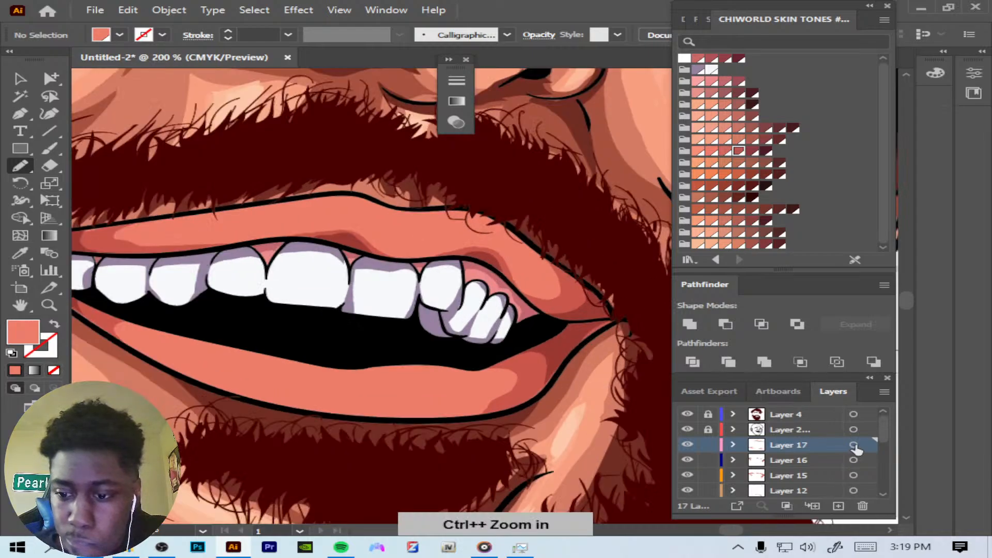
# Step: Select all the Layer 17 highlights, recolour them with the light peach F9AF98, and deselect them
pyautogui.hotkey('ctrl', '-')
pyautogui.click(853, 445)
pyautogui.hotkey('ctrl', '-')
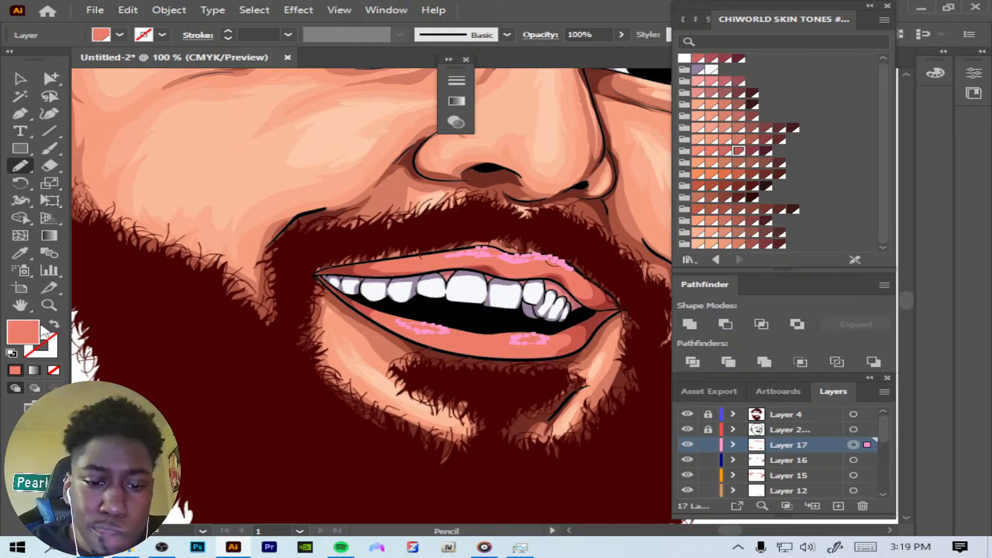
pyautogui.click(126, 9)
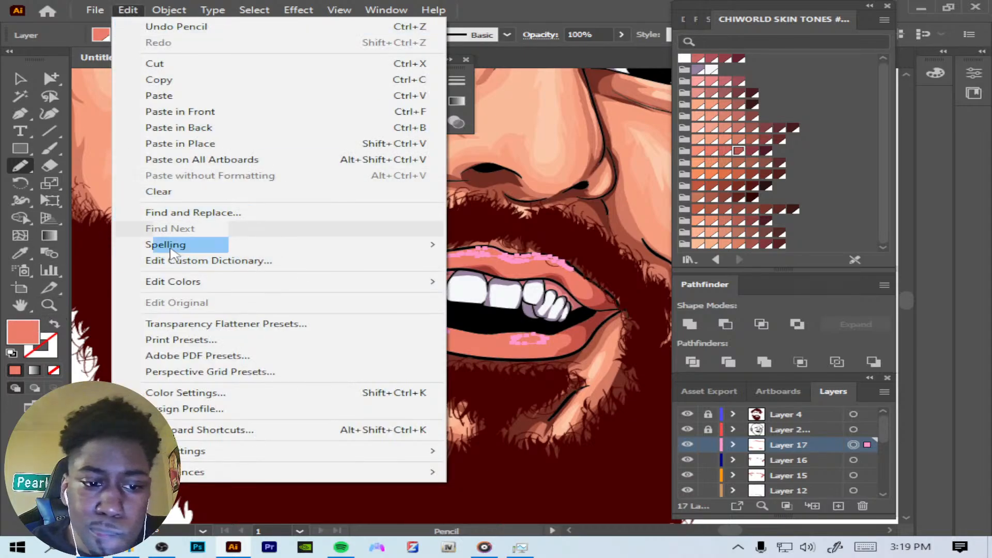
pyautogui.click(27, 329)
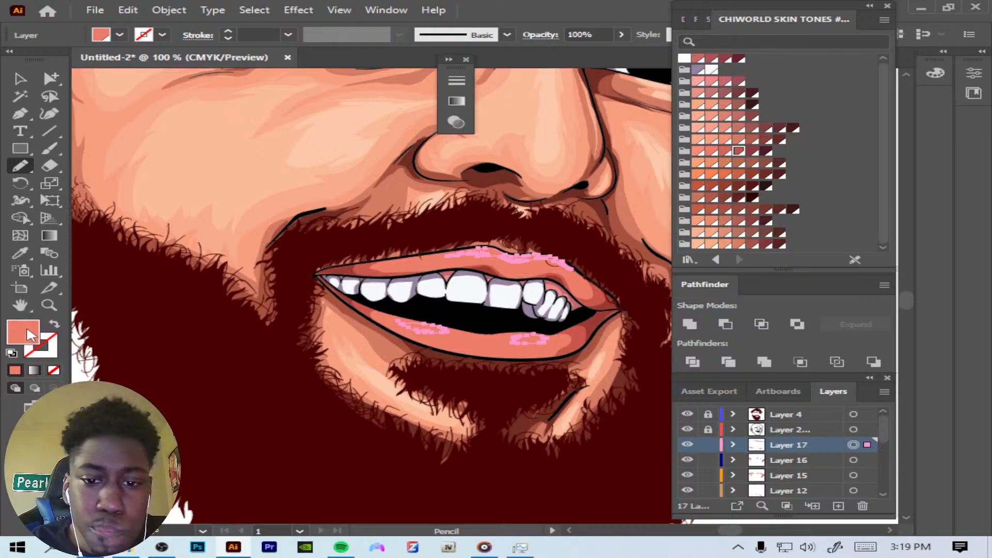
pyautogui.doubleClick(27, 331)
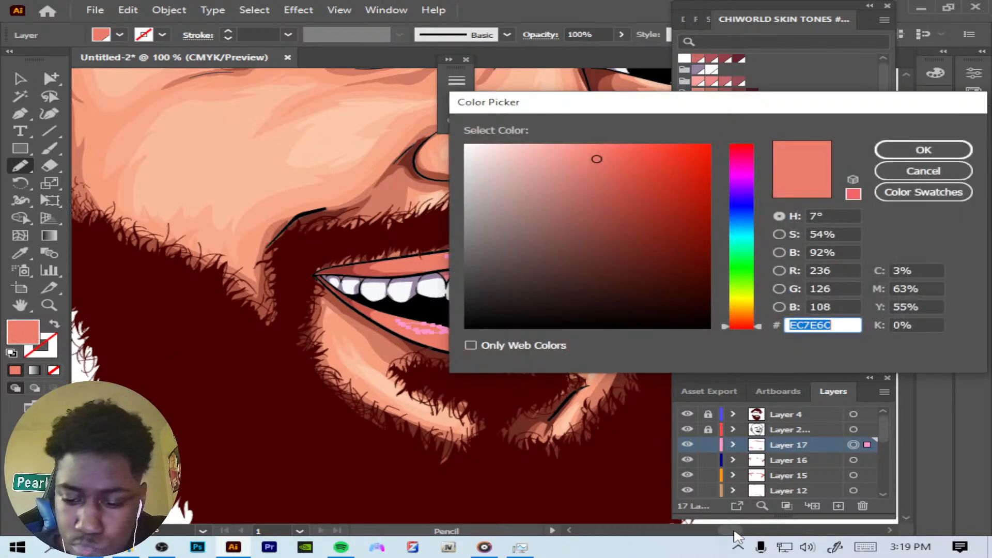
pyautogui.moveTo(733, 111); pyautogui.dragTo(821, 70)
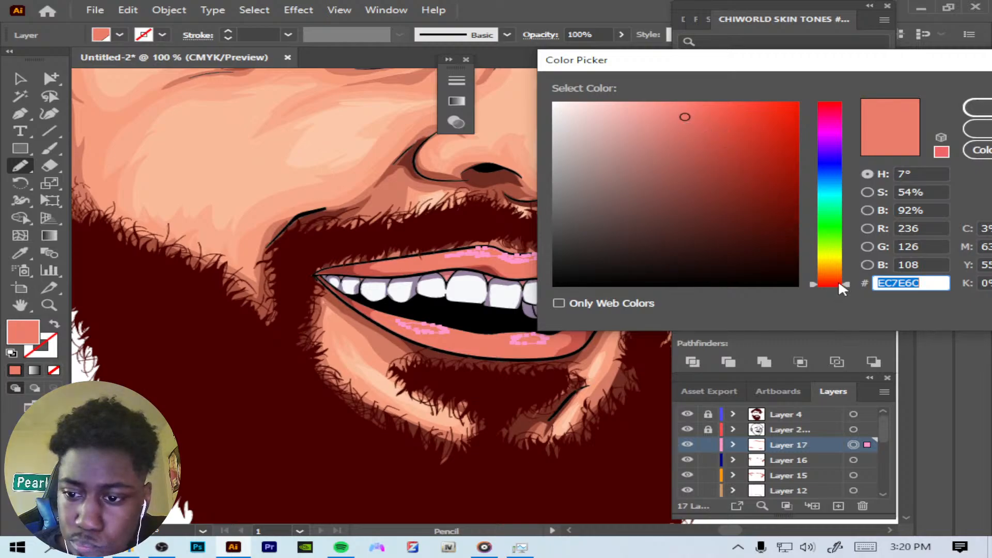
pyautogui.moveTo(840, 282); pyautogui.dragTo(842, 278)
pyautogui.moveTo(683, 115); pyautogui.dragTo(648, 105)
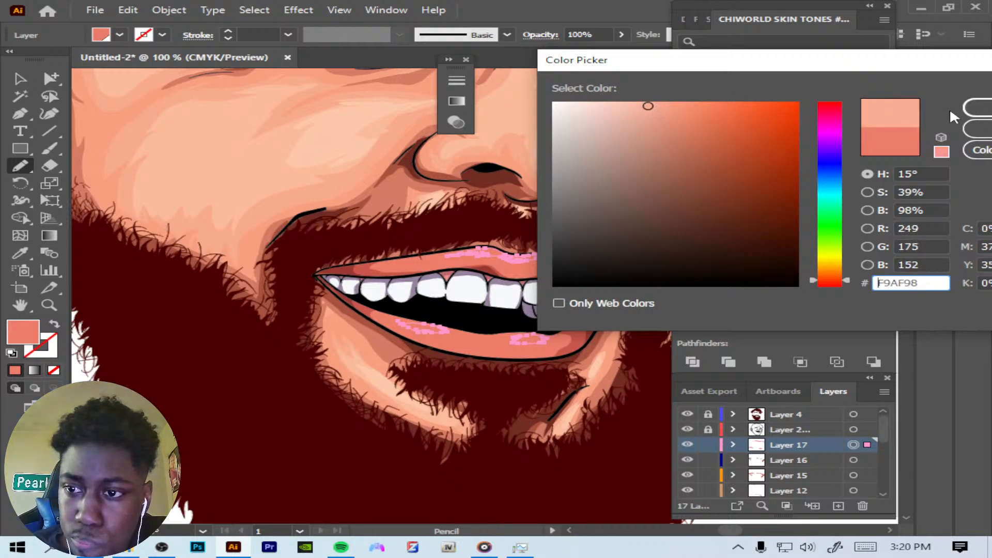
pyautogui.click(974, 108)
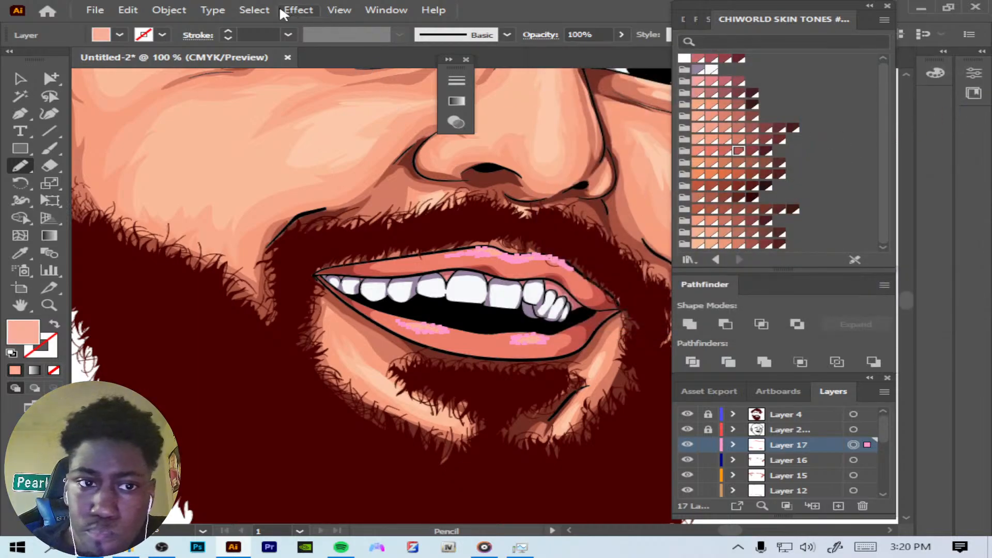
pyautogui.click(255, 10)
pyautogui.click(289, 57)
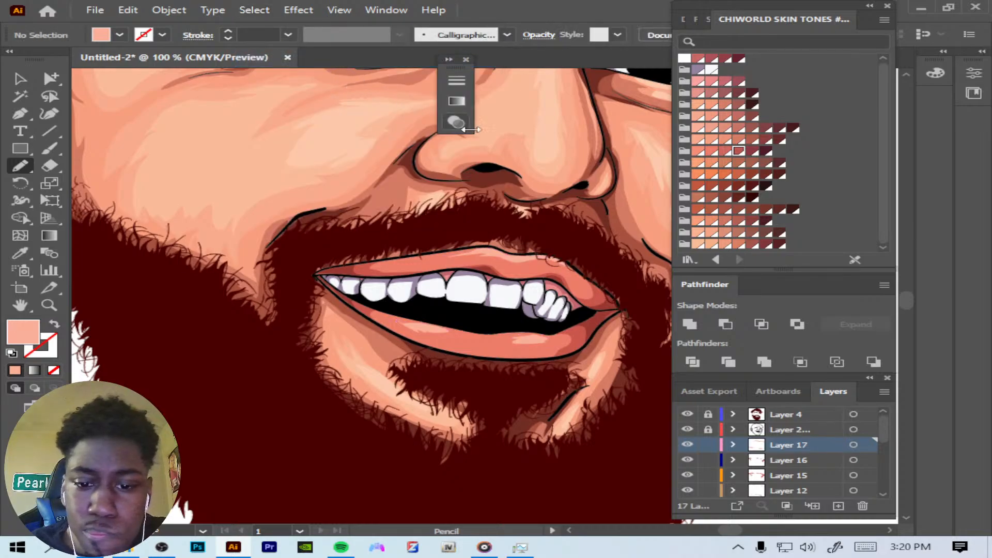
# Step: Lock all the unlocked artwork layers and add a new layer above Layer 4 at the top of the stack
pyautogui.hotkey('ctrl', '-')
pyautogui.hotkey('ctrl', '-')
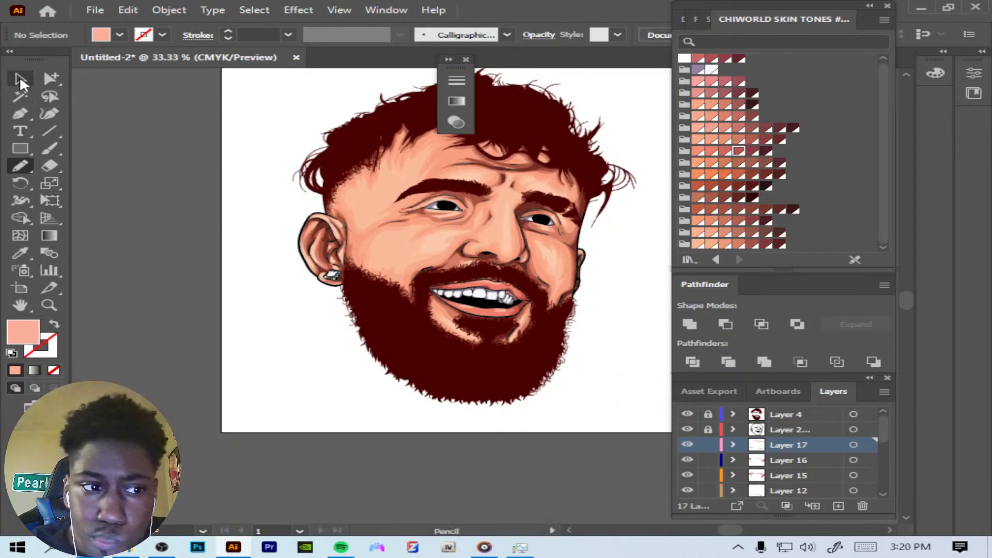
pyautogui.click(21, 80)
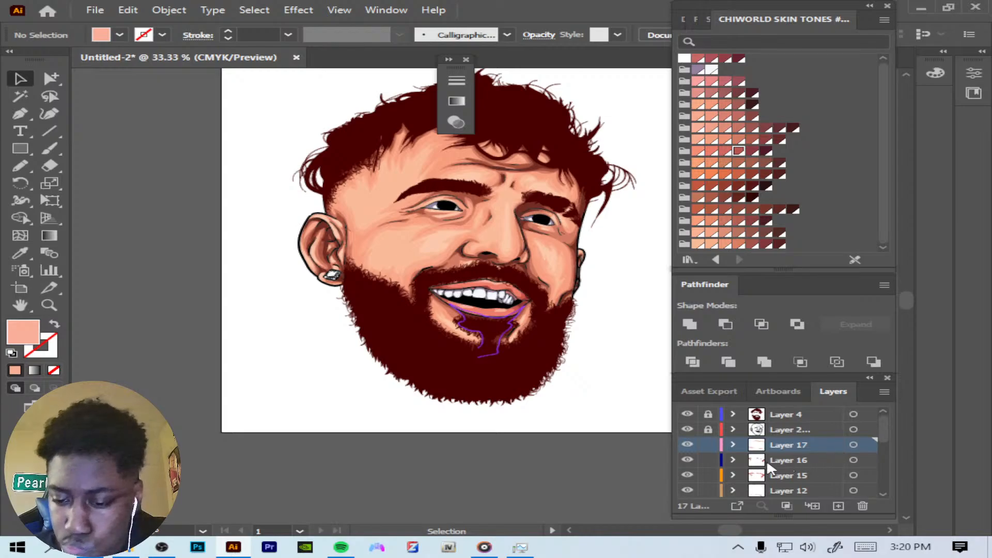
pyautogui.scroll(-5, 719, 465)
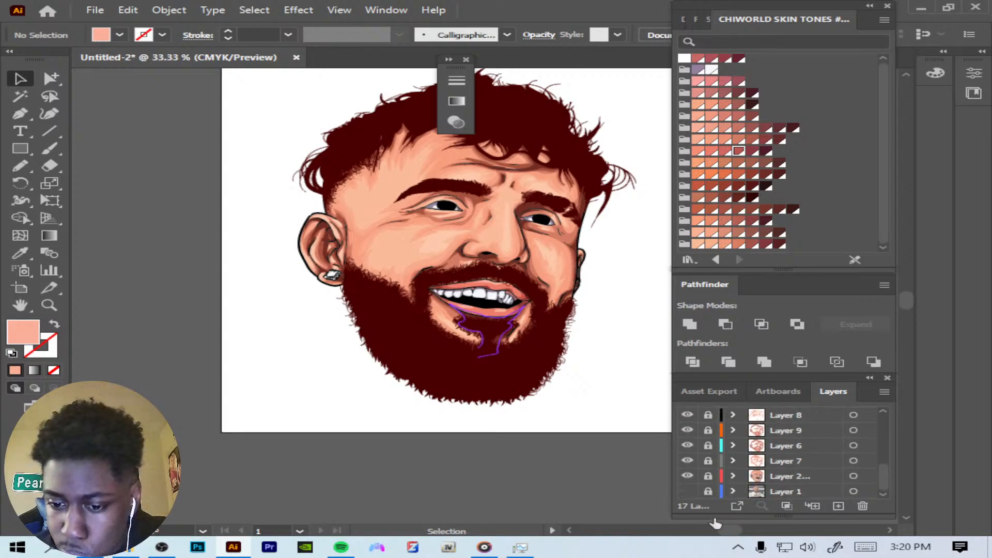
pyautogui.moveTo(883, 478); pyautogui.dragTo(881, 417)
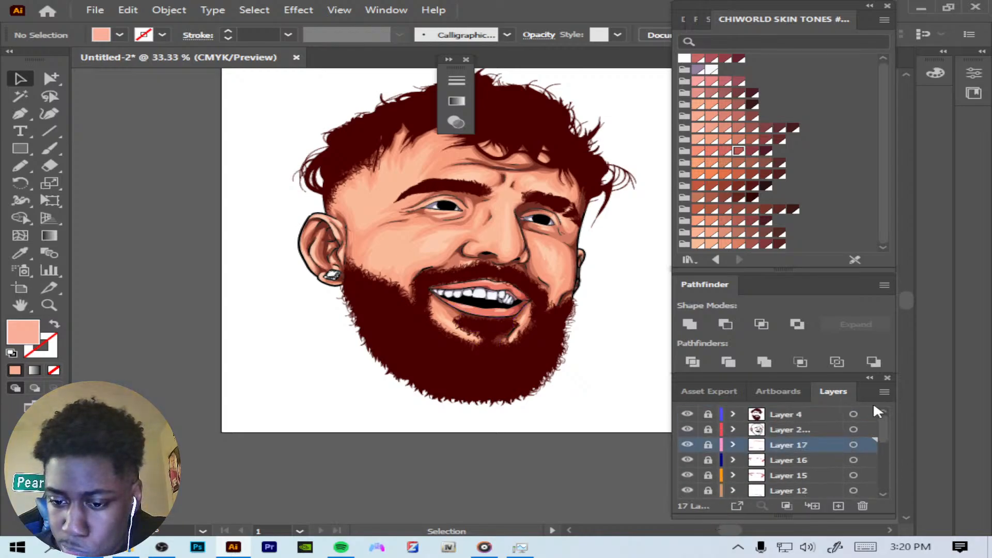
pyautogui.click(817, 414)
pyautogui.click(838, 506)
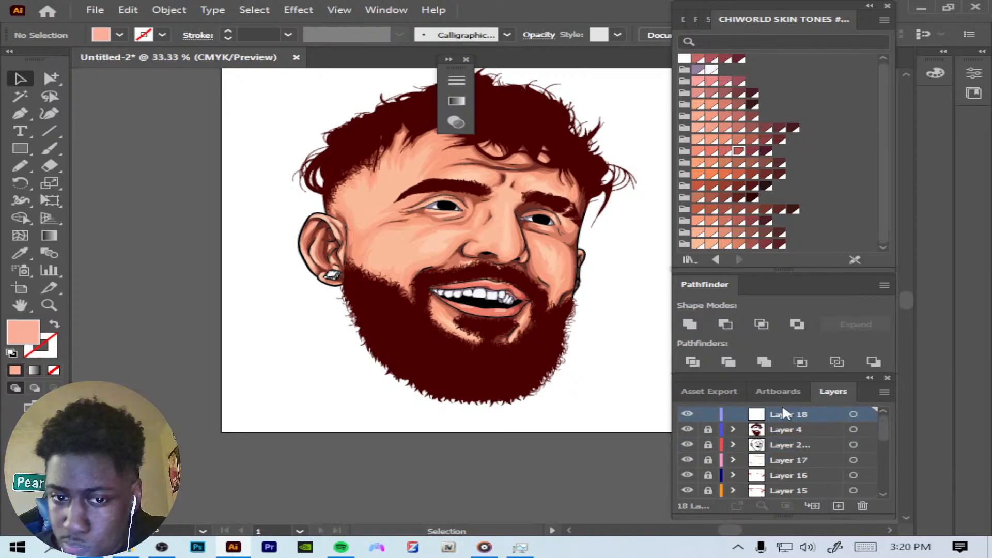
pyautogui.hotkey('ctrl', '+')
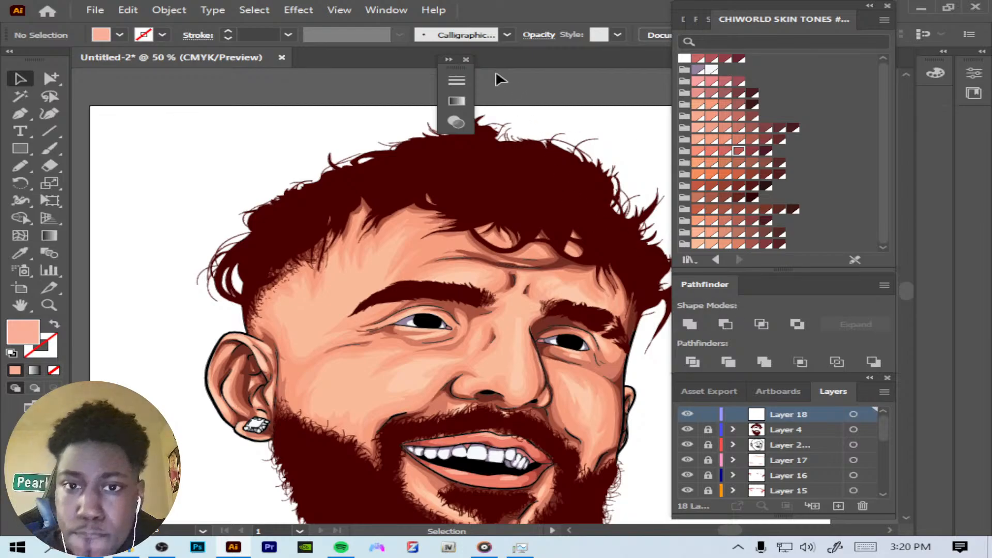
pyautogui.click(383, 10)
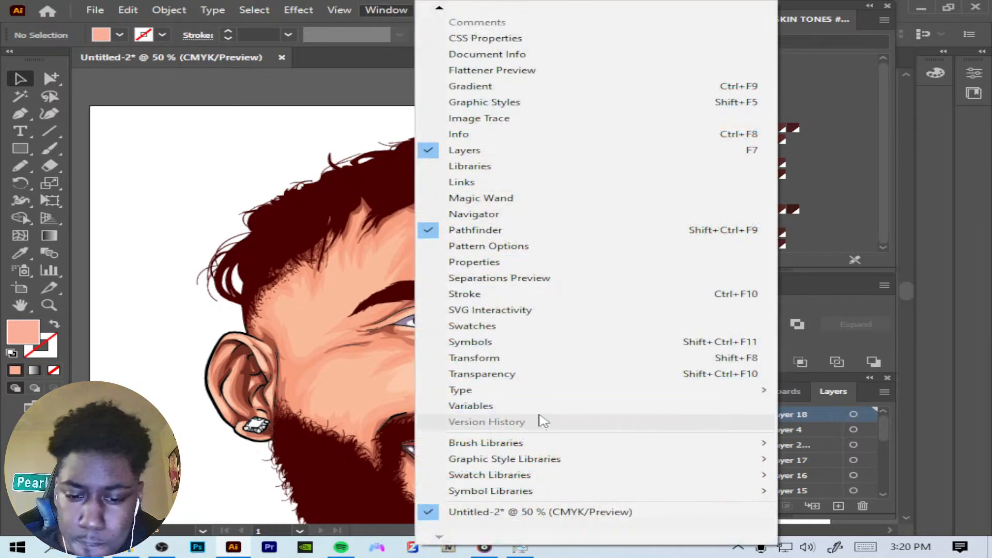
pyautogui.click(528, 87)
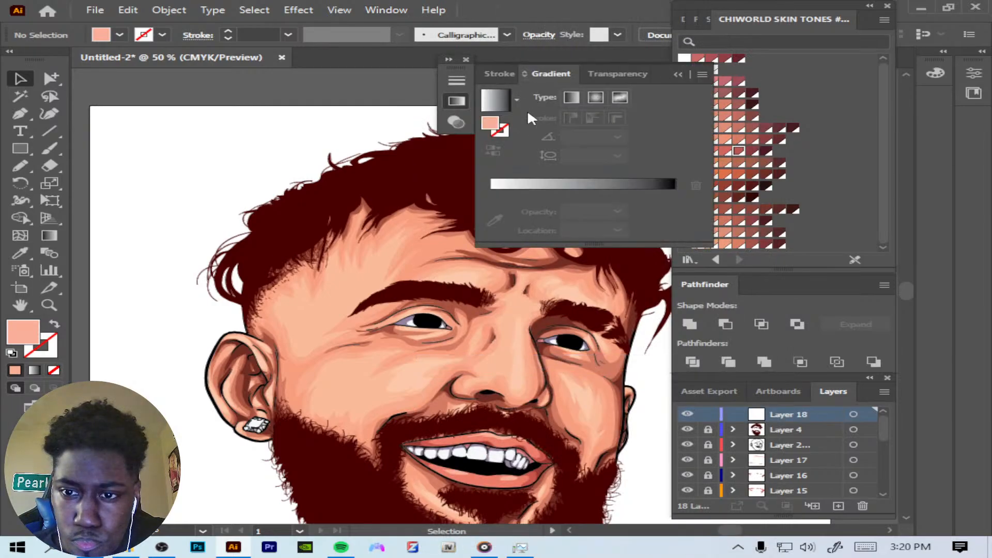
pyautogui.click(677, 75)
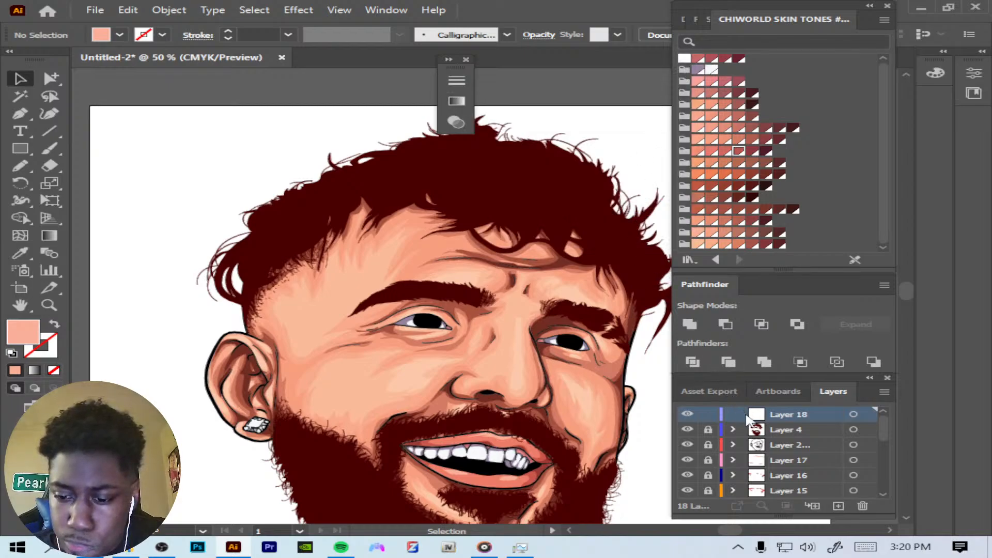
# Step: Load the Fades gradient swatch library and set the fill to the white gradient that fades out at both ends
pyautogui.click(688, 260)
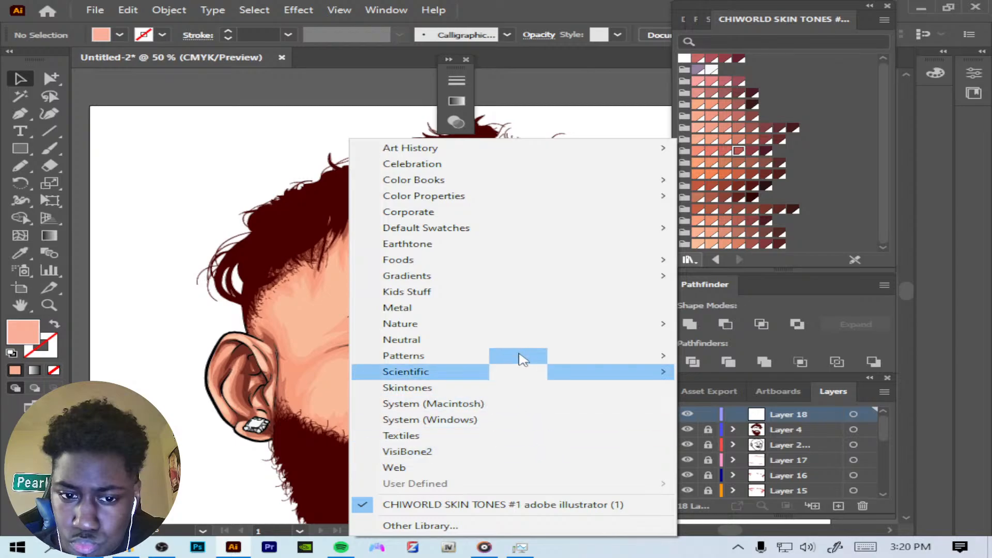
pyautogui.moveTo(526, 279)
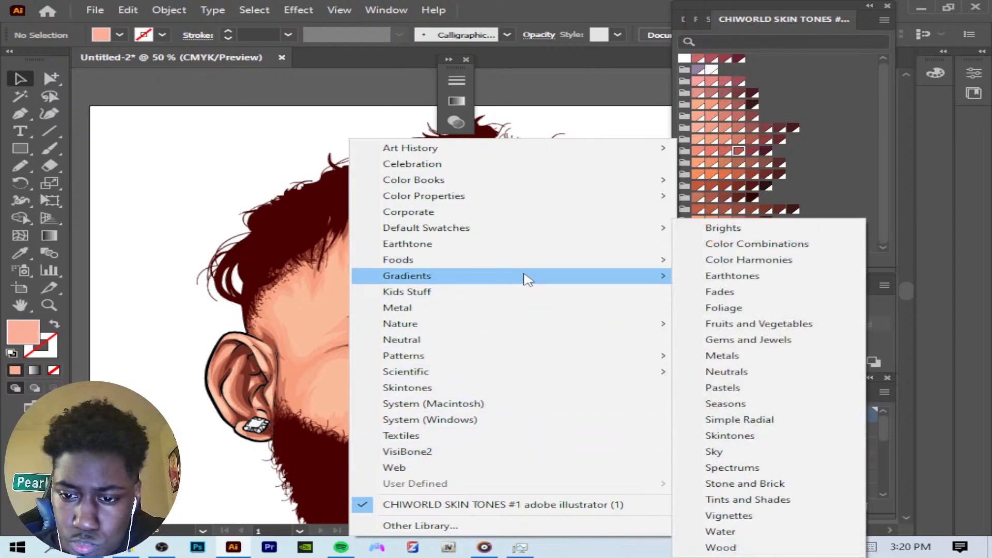
pyautogui.click(721, 261)
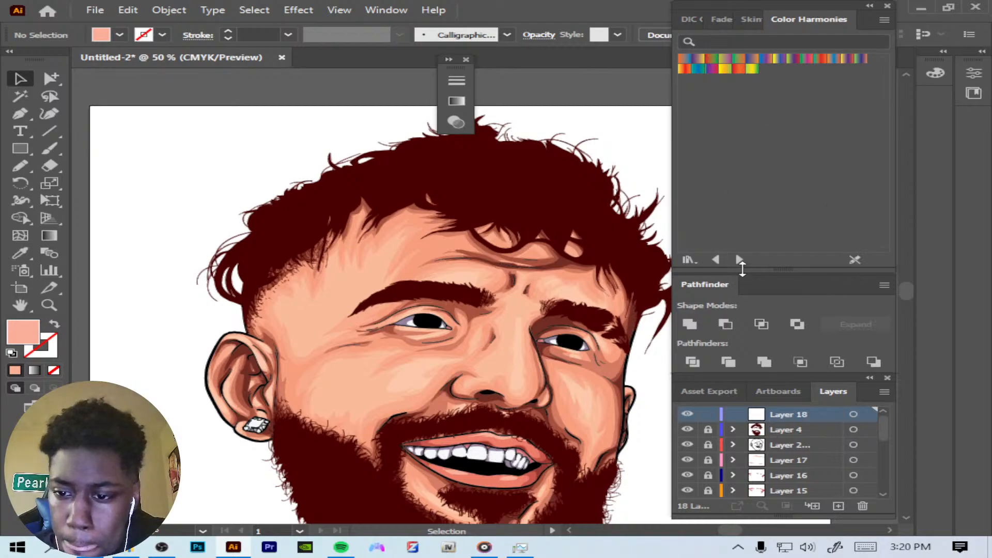
pyautogui.click(741, 263)
pyautogui.click(741, 263)
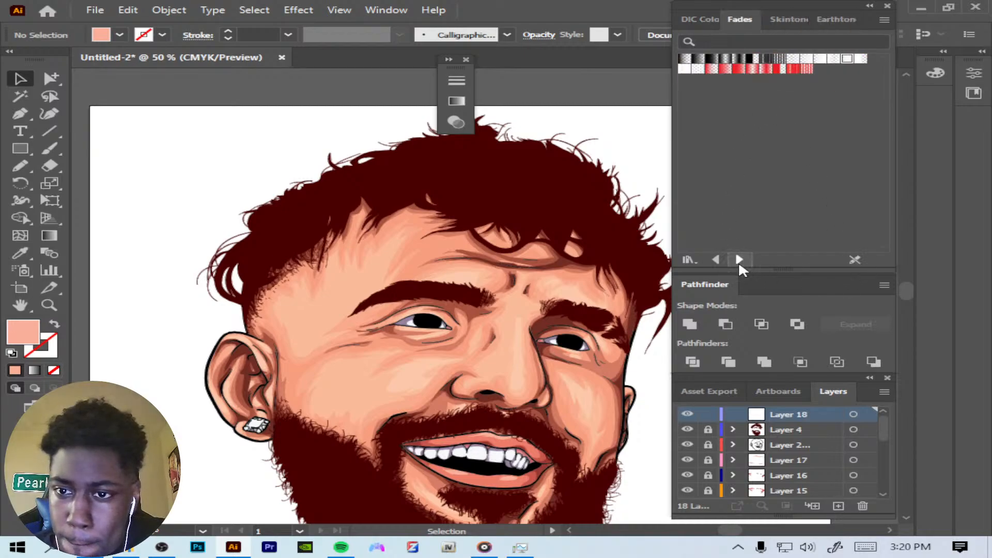
pyautogui.click(847, 59)
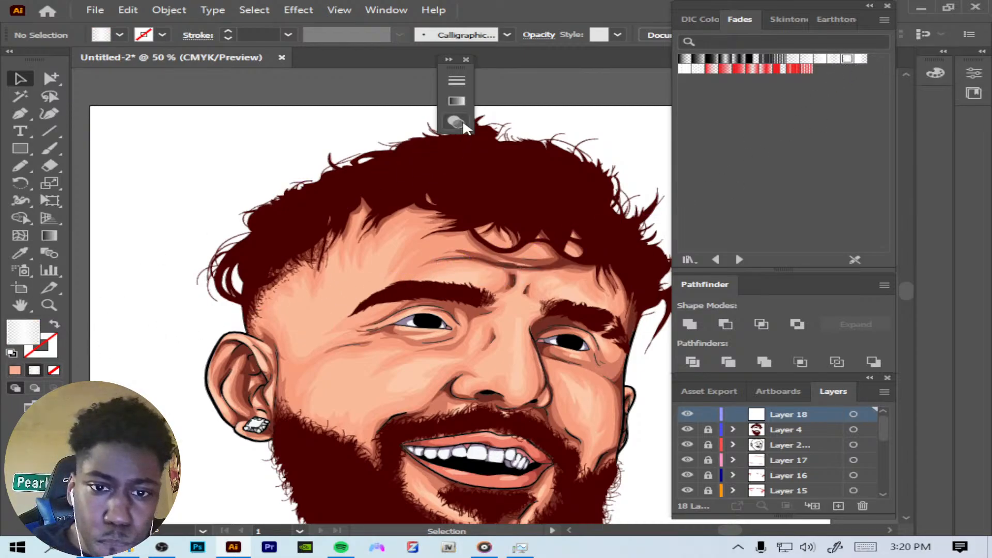
# Step: Recolour the fade gradient's middle stop to golden yellow with C 0, M 30, Y 100, K 14, keeping its opacity at 100%
pyautogui.click(457, 101)
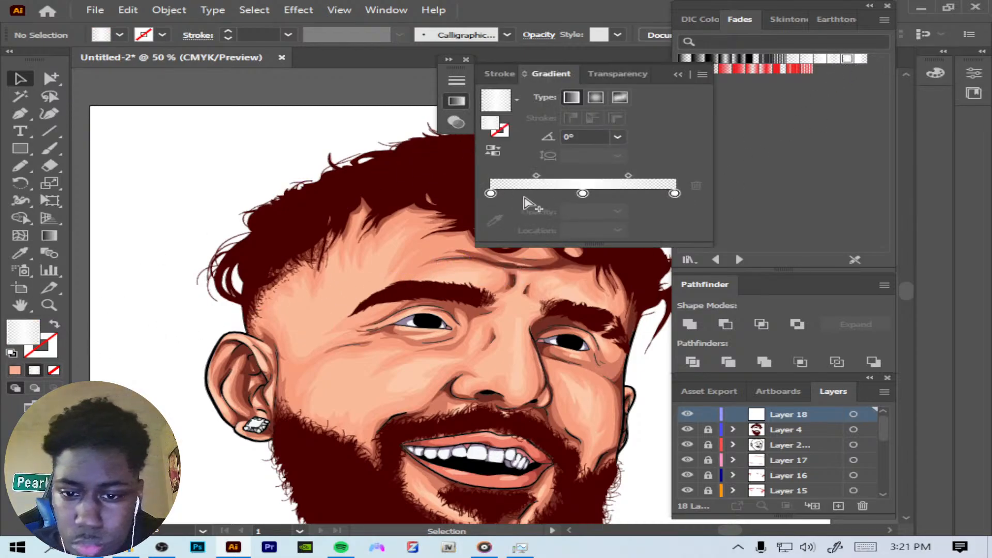
pyautogui.doubleClick(583, 194)
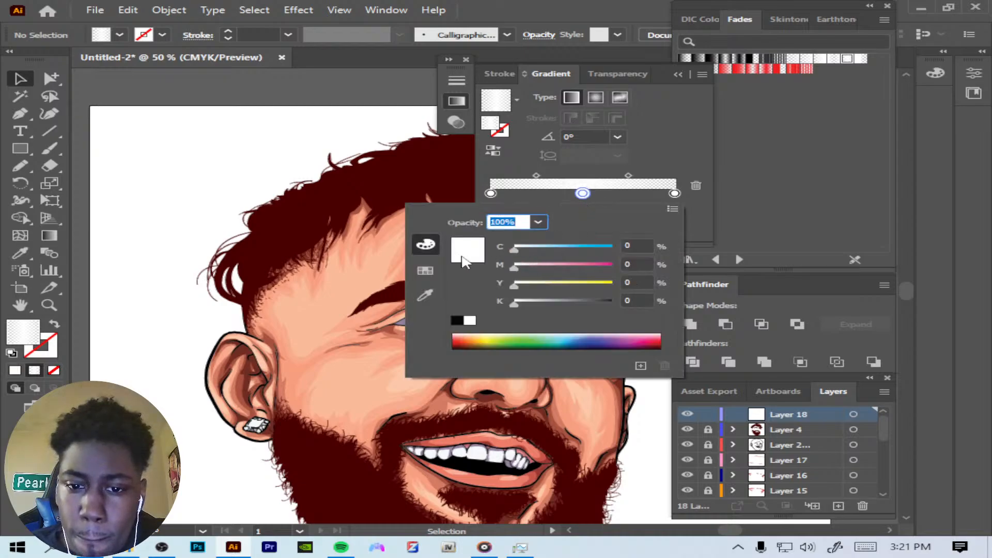
pyautogui.click(425, 272)
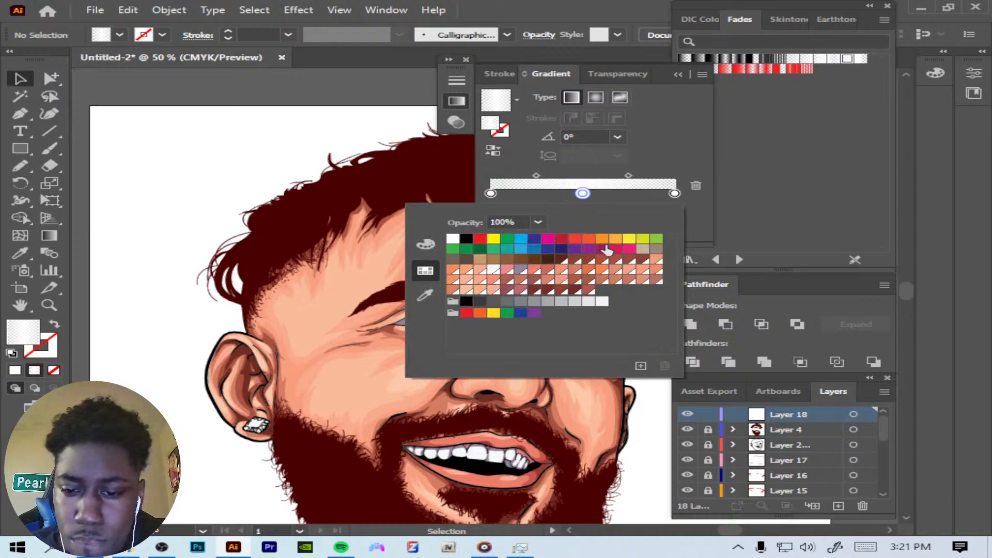
pyautogui.click(602, 239)
pyautogui.click(425, 244)
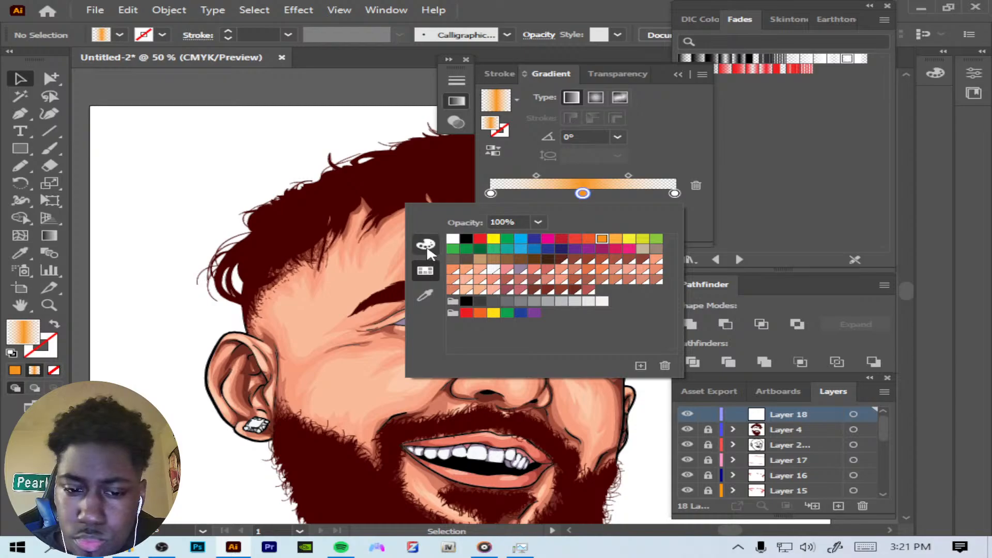
pyautogui.moveTo(562, 269); pyautogui.dragTo(555, 268)
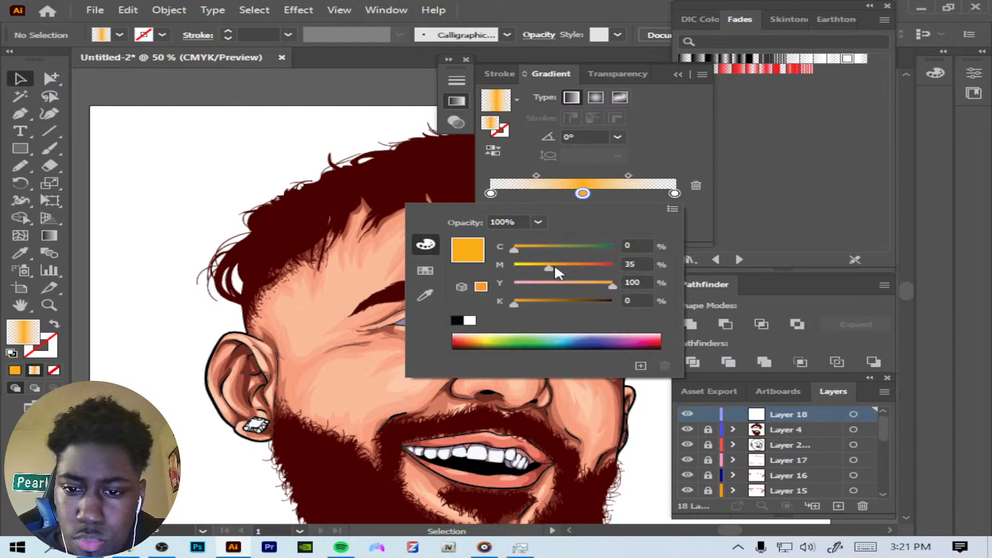
pyautogui.moveTo(516, 305)
pyautogui.mouseDown()
pyautogui.moveTo(542, 297)
pyautogui.moveTo(532, 307)
pyautogui.mouseUp()
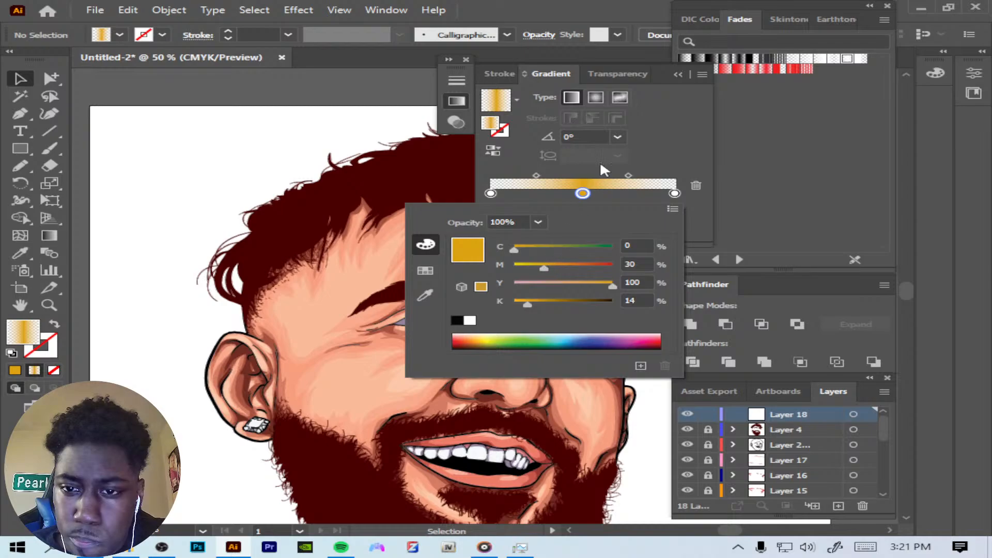
pyautogui.click(679, 69)
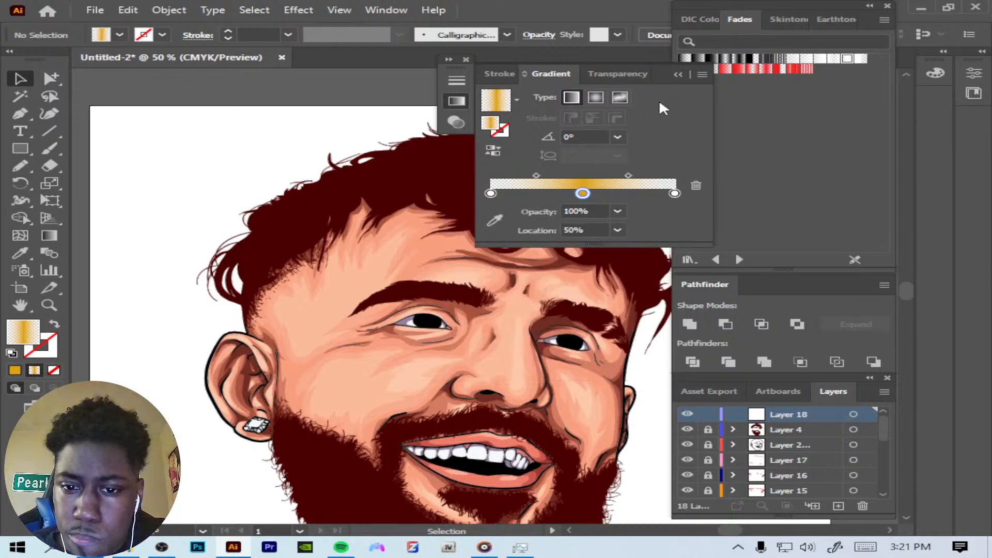
pyautogui.click(678, 74)
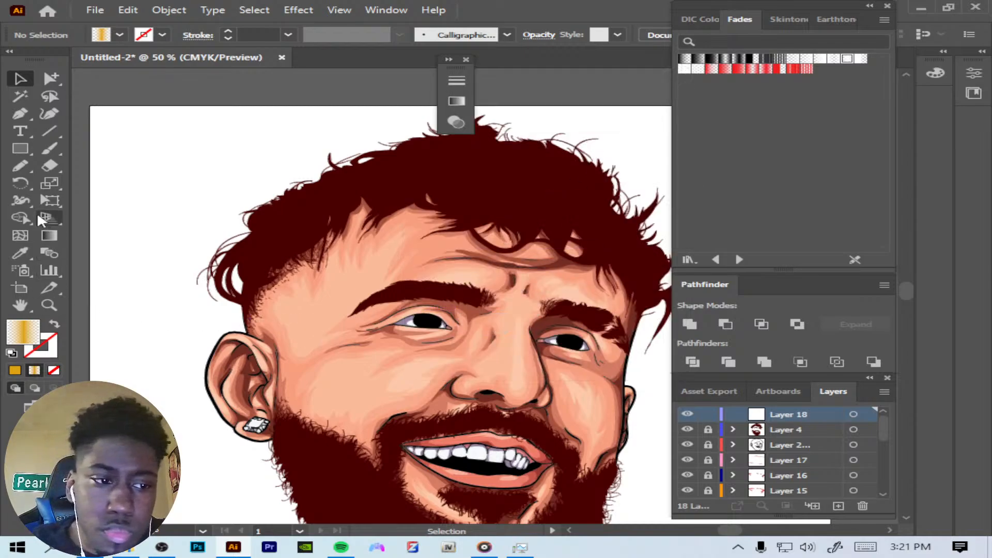
# Step: Swap the golden fade gradient onto the stroke, leaving no fill, and activate the Paintbrush tool
pyautogui.click(55, 324)
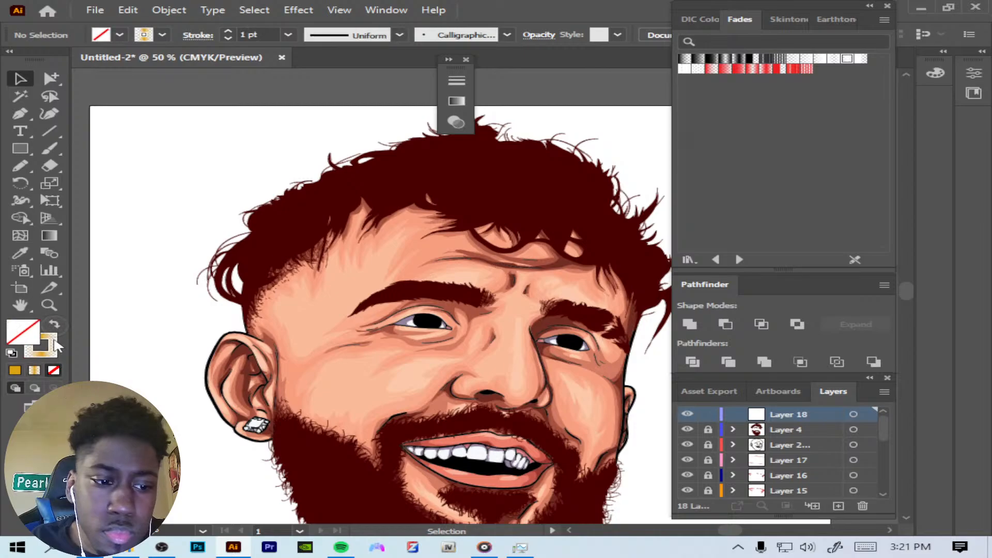
pyautogui.click(50, 149)
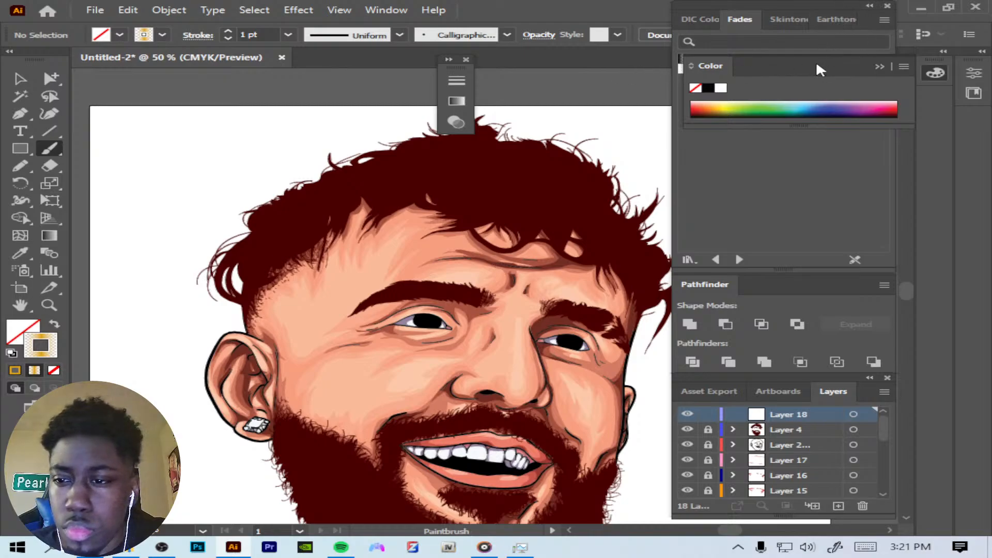
pyautogui.click(878, 67)
# Step: Brush thin golden highlight strands on Layer 18 along the front curls hanging over the forehead
pyautogui.hotkey('ctrl', '+')
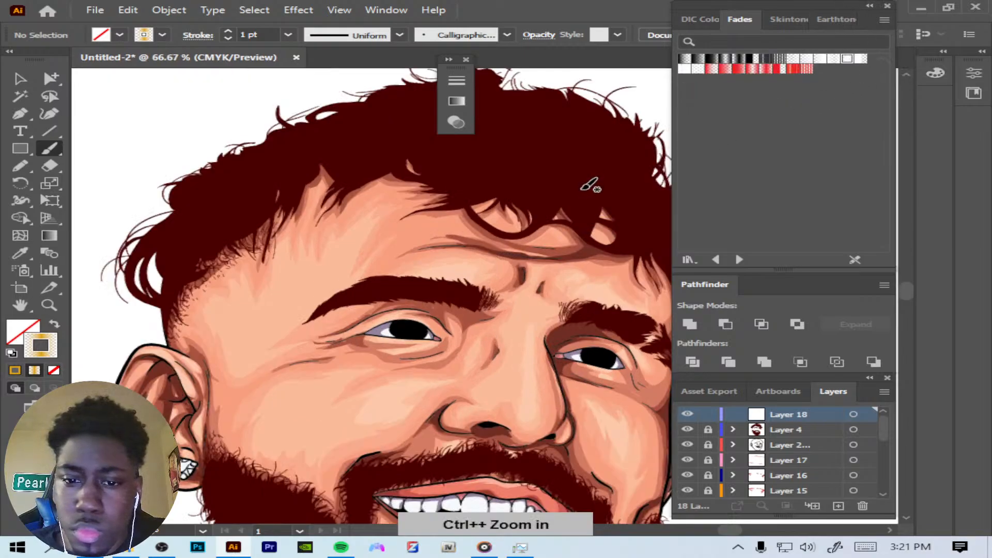
pyautogui.hotkey('ctrl', '+')
pyautogui.moveTo(907, 284); pyautogui.dragTo(902, 285)
pyautogui.hotkey('ctrl', '-')
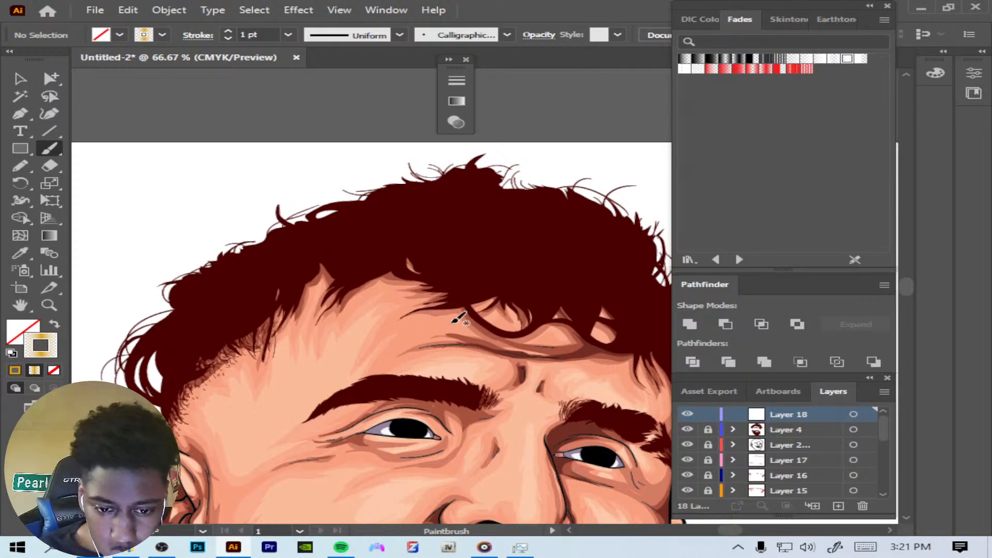
pyautogui.hotkey('ctrl', '-')
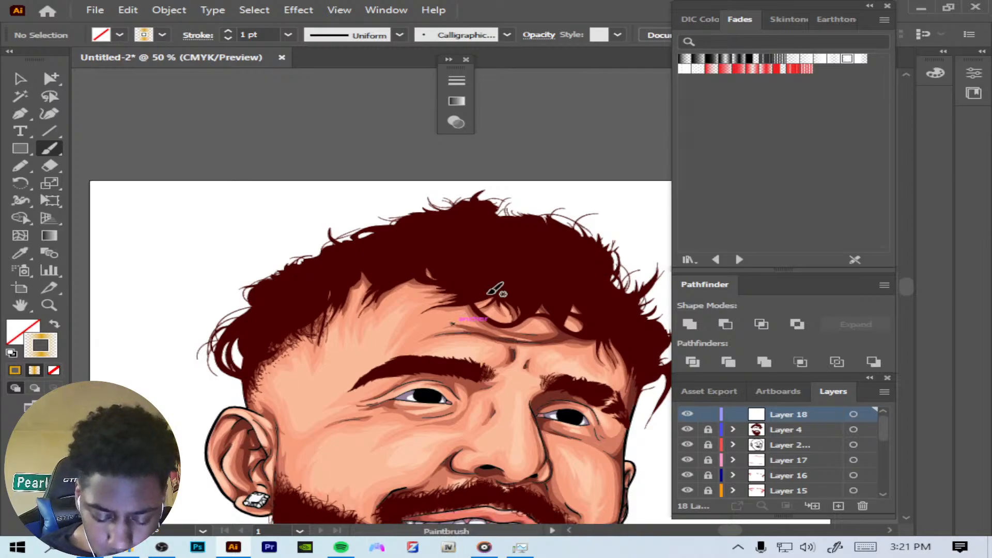
pyautogui.moveTo(469, 303); pyautogui.dragTo(505, 326)
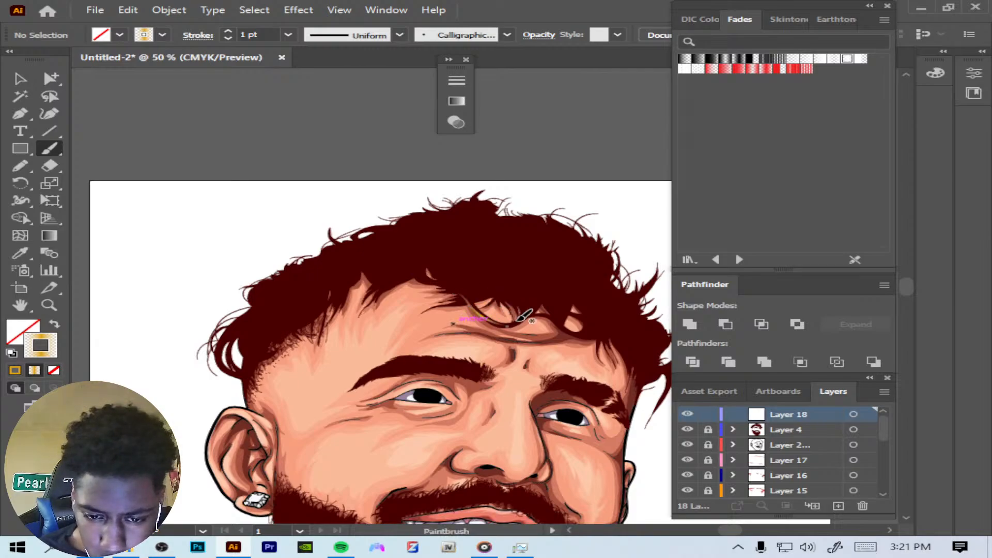
pyautogui.moveTo(457, 293)
pyautogui.mouseDown()
pyautogui.moveTo(511, 326)
pyautogui.moveTo(556, 314)
pyautogui.moveTo(571, 334)
pyautogui.moveTo(605, 335)
pyautogui.mouseUp()
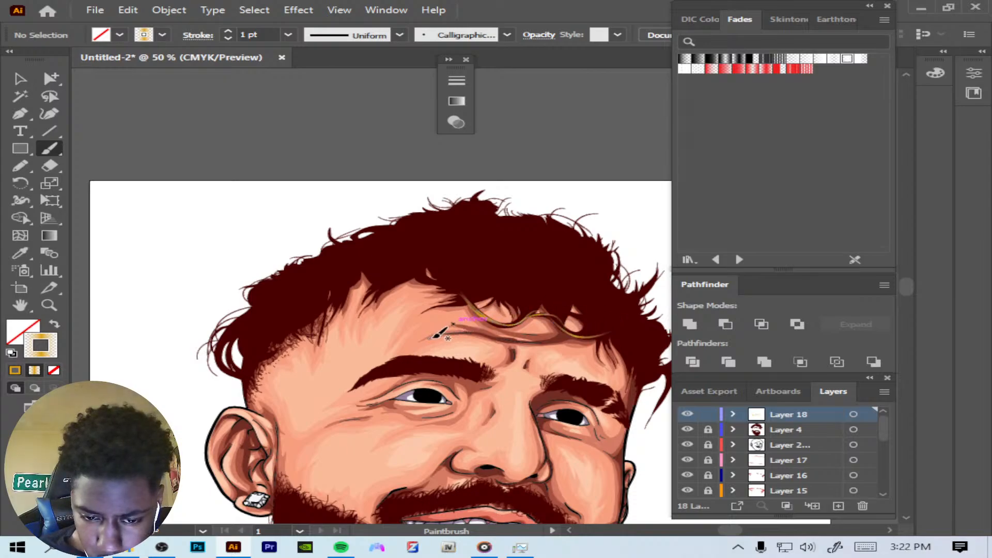
pyautogui.moveTo(489, 337); pyautogui.dragTo(563, 336)
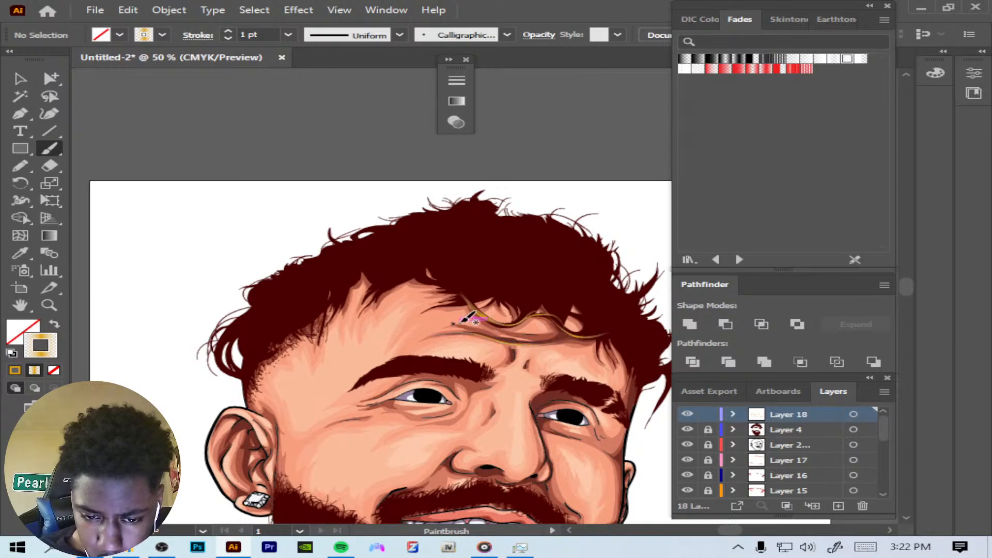
pyautogui.hotkey('ctrl', 'z')
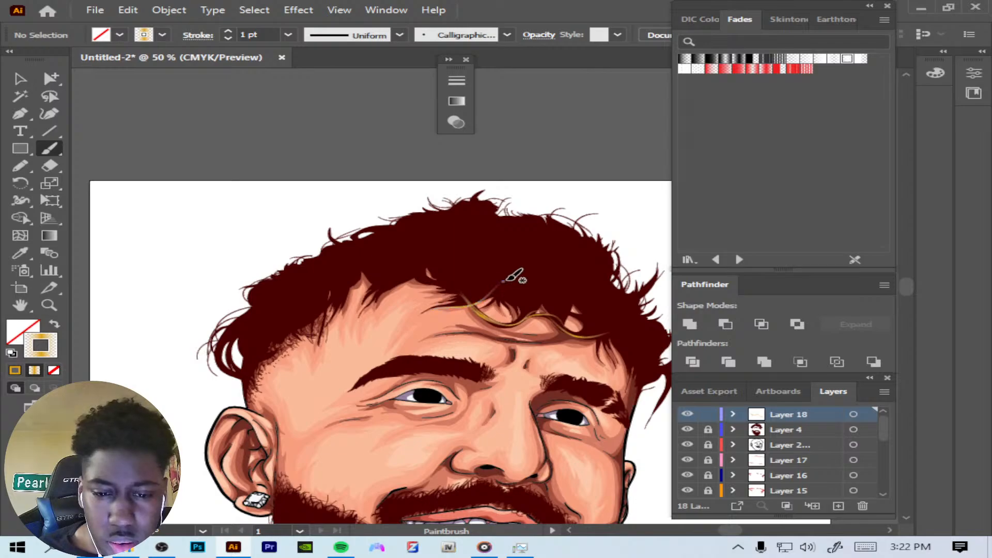
pyautogui.moveTo(475, 302)
pyautogui.mouseDown()
pyautogui.moveTo(508, 282)
pyautogui.moveTo(509, 316)
pyautogui.moveTo(509, 283)
pyautogui.moveTo(531, 323)
pyautogui.moveTo(533, 299)
pyautogui.moveTo(563, 318)
pyautogui.moveTo(585, 308)
pyautogui.moveTo(575, 325)
pyautogui.moveTo(596, 335)
pyautogui.moveTo(595, 321)
pyautogui.moveTo(608, 356)
pyautogui.mouseUp()
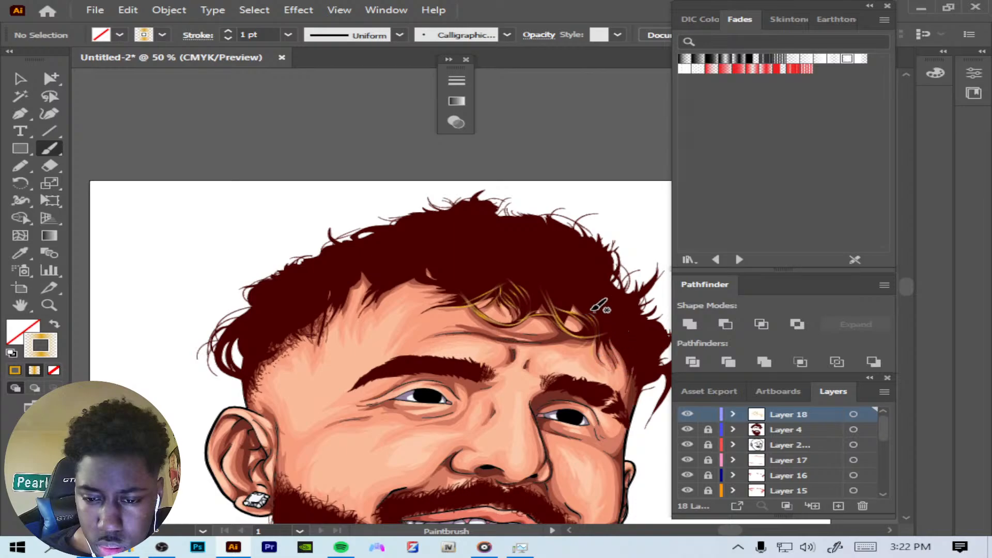
# Step: Paint golden strands sweeping outward through the fringe above the right-hand eye and temple
pyautogui.moveTo(589, 303)
pyautogui.mouseDown()
pyautogui.moveTo(606, 355)
pyautogui.moveTo(606, 346)
pyautogui.moveTo(617, 348)
pyautogui.moveTo(635, 374)
pyautogui.mouseUp()
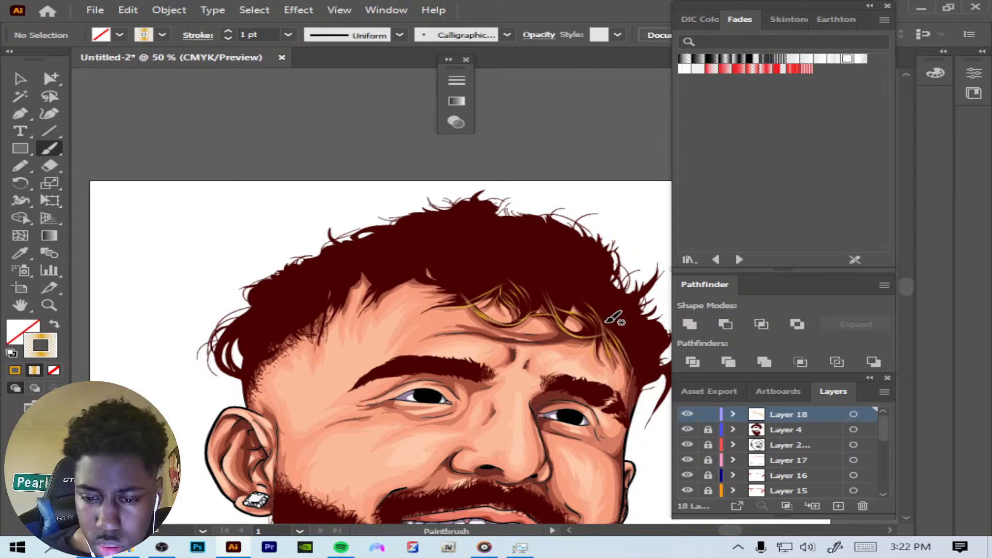
pyautogui.moveTo(606, 326)
pyautogui.mouseDown()
pyautogui.moveTo(637, 375)
pyautogui.moveTo(647, 346)
pyautogui.mouseUp()
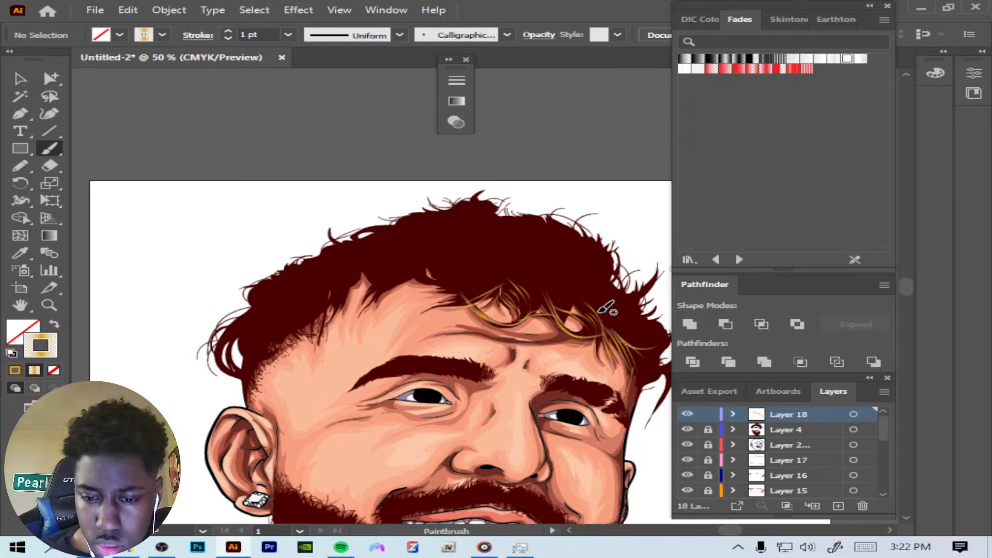
pyautogui.moveTo(605, 306); pyautogui.dragTo(654, 322)
pyautogui.moveTo(598, 304)
pyautogui.mouseDown()
pyautogui.moveTo(640, 328)
pyautogui.moveTo(668, 350)
pyautogui.mouseUp()
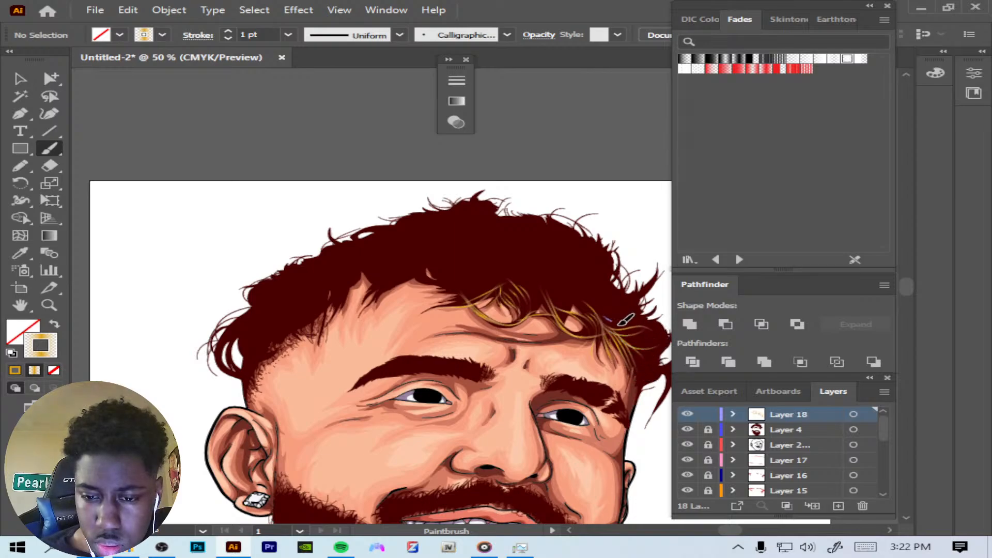
pyautogui.moveTo(619, 324); pyautogui.dragTo(620, 326)
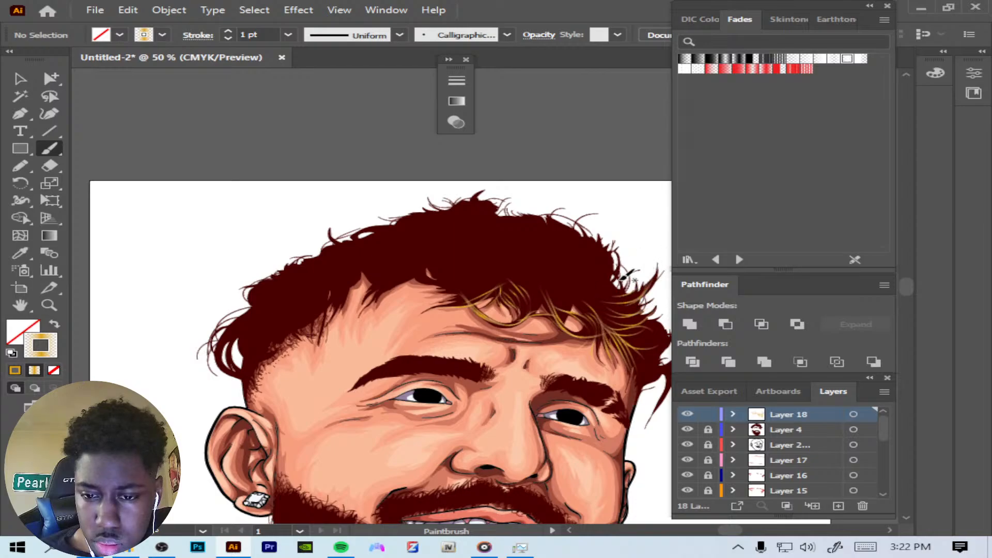
# Step: Paint long wavy golden strands across the upper right part of the hair and its outer edge
pyautogui.moveTo(614, 284); pyautogui.dragTo(618, 253)
pyautogui.moveTo(525, 245); pyautogui.dragTo(613, 281)
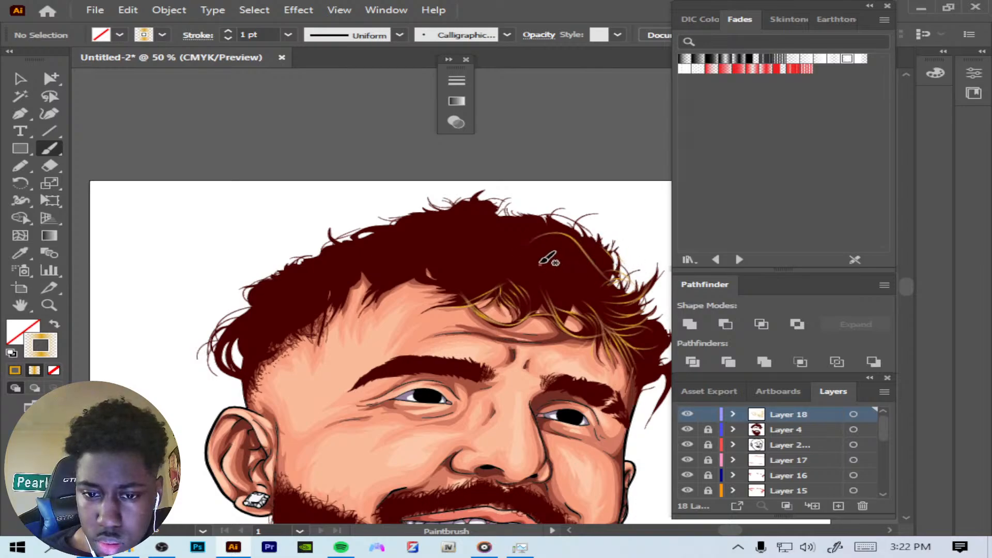
pyautogui.moveTo(541, 262)
pyautogui.mouseDown()
pyautogui.moveTo(608, 285)
pyautogui.moveTo(575, 258)
pyautogui.mouseUp()
pyautogui.moveTo(507, 258)
pyautogui.mouseDown()
pyautogui.moveTo(435, 254)
pyautogui.moveTo(528, 256)
pyautogui.moveTo(552, 279)
pyautogui.mouseUp()
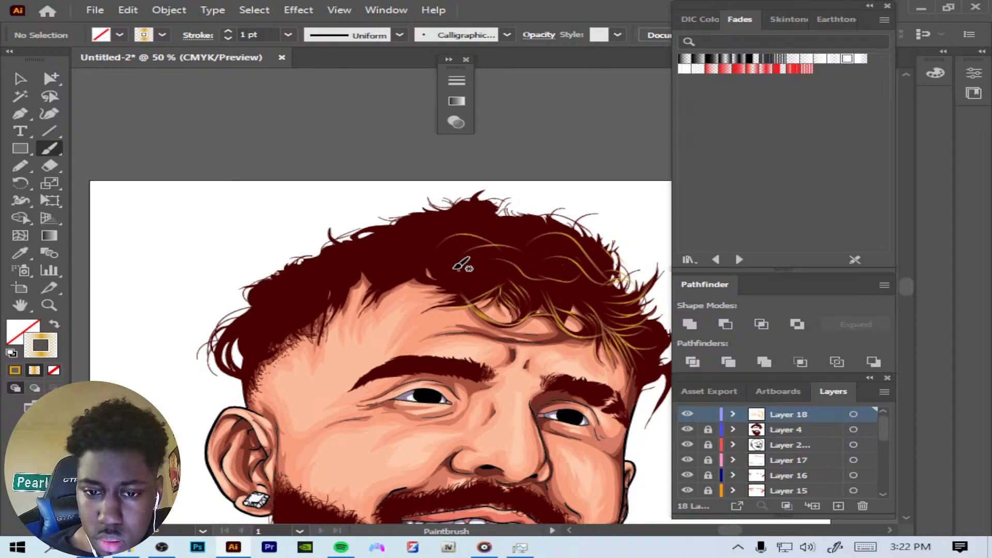
# Step: Add curved golden strands across the middle of the hair, from the crown down to the central hairline
pyautogui.moveTo(450, 267); pyautogui.dragTo(500, 221)
pyautogui.moveTo(445, 247)
pyautogui.mouseDown()
pyautogui.moveTo(424, 223)
pyautogui.moveTo(384, 225)
pyautogui.moveTo(388, 237)
pyautogui.moveTo(445, 252)
pyautogui.moveTo(457, 295)
pyautogui.moveTo(518, 287)
pyautogui.mouseUp()
pyautogui.moveTo(451, 294)
pyautogui.mouseDown()
pyautogui.moveTo(501, 297)
pyautogui.moveTo(520, 287)
pyautogui.mouseUp()
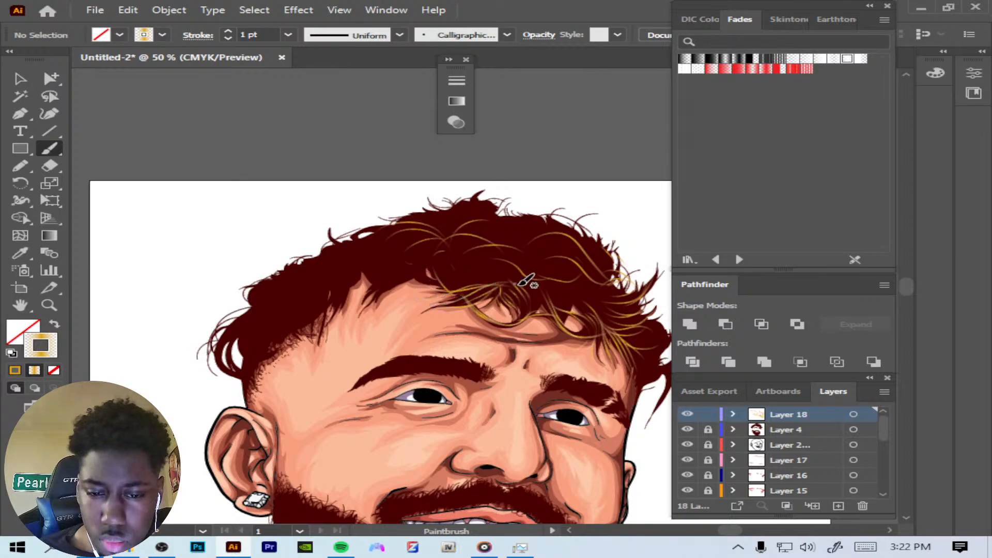
pyautogui.moveTo(452, 272)
pyautogui.mouseDown()
pyautogui.moveTo(478, 275)
pyautogui.moveTo(498, 296)
pyautogui.mouseUp()
pyautogui.moveTo(455, 289); pyautogui.dragTo(458, 286)
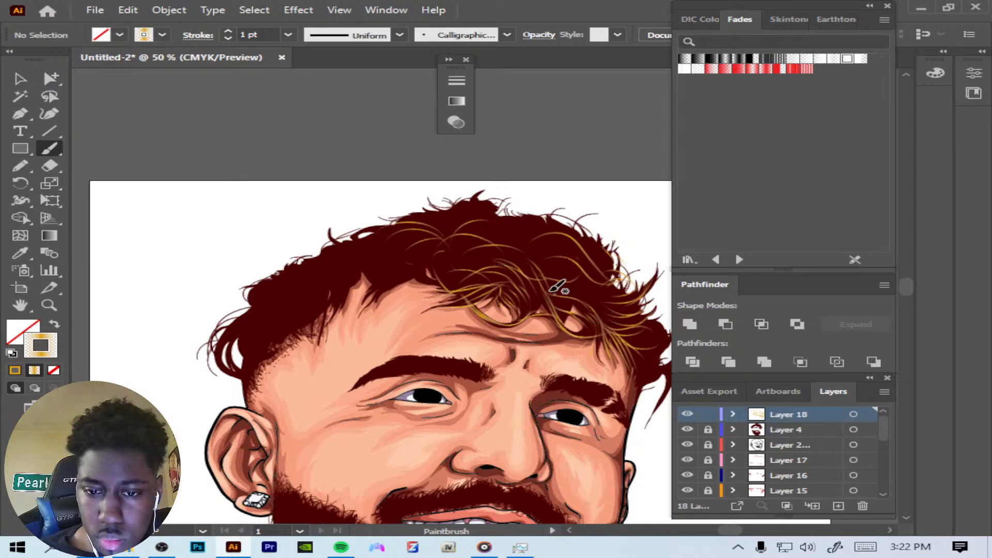
# Step: Fill the gaps on the hair's right side with more golden strands and highlight the flyaway hairs along the top
pyautogui.moveTo(546, 290); pyautogui.dragTo(599, 305)
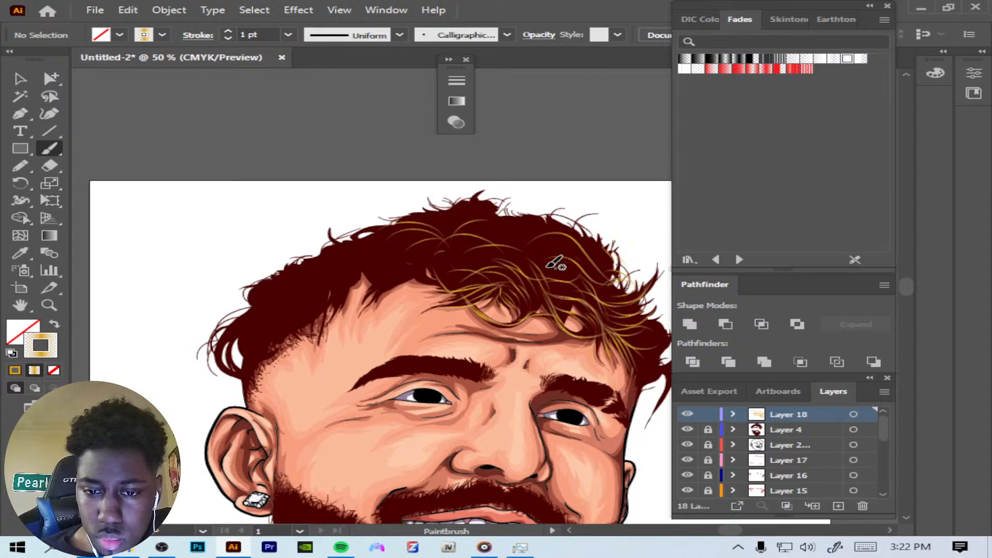
pyautogui.moveTo(500, 261)
pyautogui.mouseDown()
pyautogui.moveTo(593, 241)
pyautogui.moveTo(614, 266)
pyautogui.mouseUp()
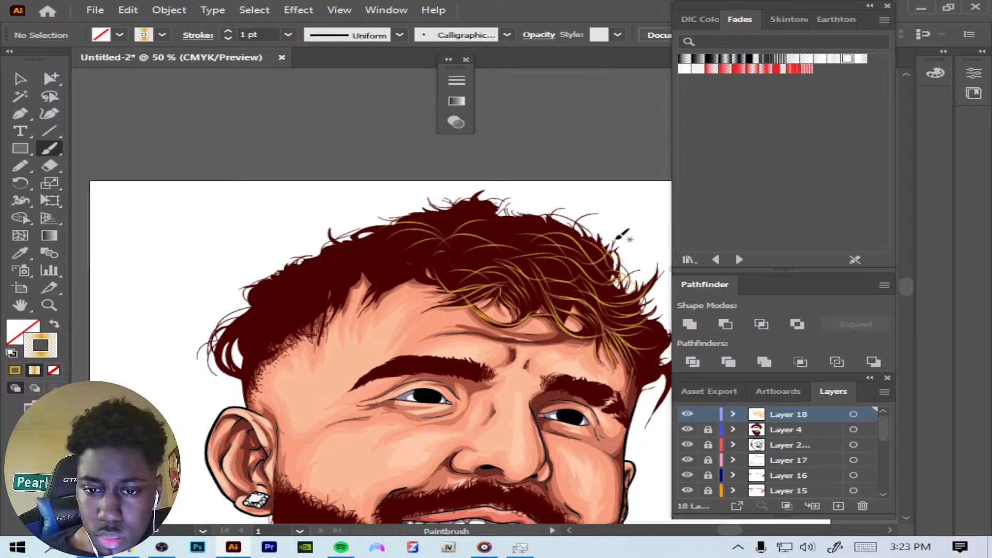
pyautogui.moveTo(548, 216)
pyautogui.mouseDown()
pyautogui.moveTo(609, 229)
pyautogui.moveTo(593, 240)
pyautogui.moveTo(600, 274)
pyautogui.mouseUp()
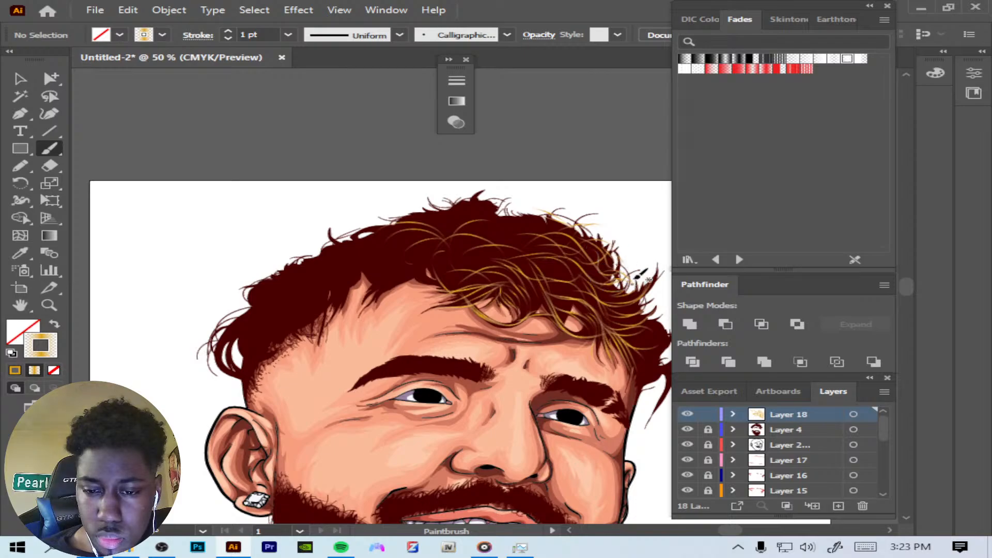
pyautogui.moveTo(494, 231)
pyautogui.mouseDown()
pyautogui.moveTo(473, 195)
pyautogui.moveTo(470, 205)
pyautogui.moveTo(450, 195)
pyautogui.moveTo(507, 207)
pyautogui.mouseUp()
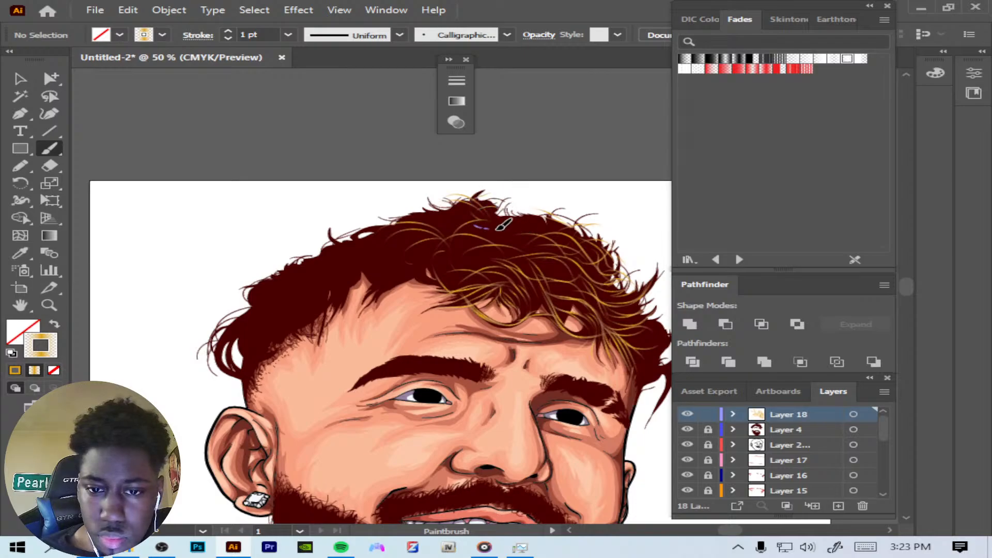
# Step: Extend the golden strands over the left part of the crown and down to the hairline above the left temple
pyautogui.moveTo(449, 248)
pyautogui.mouseDown()
pyautogui.moveTo(357, 244)
pyautogui.moveTo(383, 218)
pyautogui.moveTo(361, 220)
pyautogui.mouseUp()
pyautogui.moveTo(394, 274)
pyautogui.mouseDown()
pyautogui.moveTo(366, 237)
pyautogui.moveTo(332, 239)
pyautogui.moveTo(356, 269)
pyautogui.moveTo(384, 278)
pyautogui.moveTo(369, 290)
pyautogui.mouseUp()
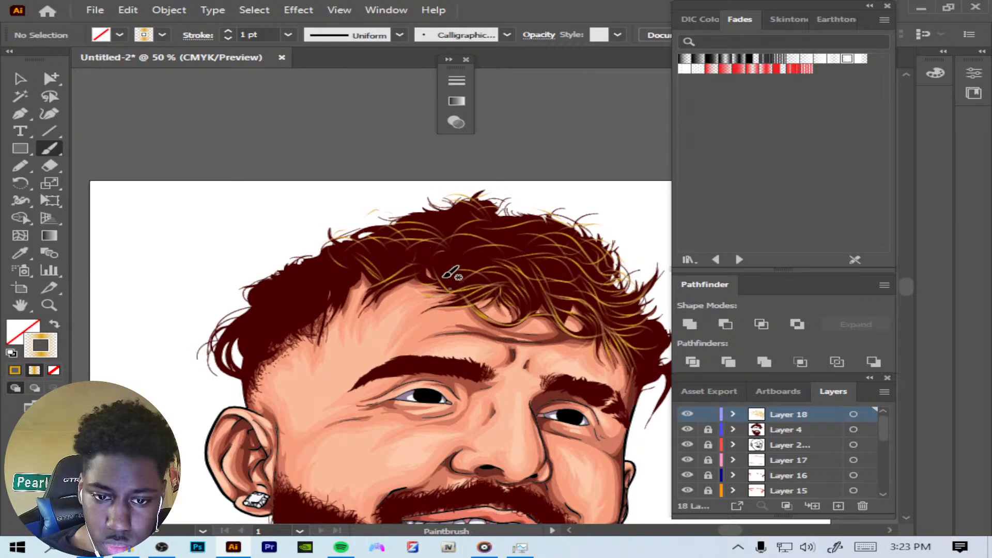
pyautogui.moveTo(453, 284); pyautogui.dragTo(454, 284)
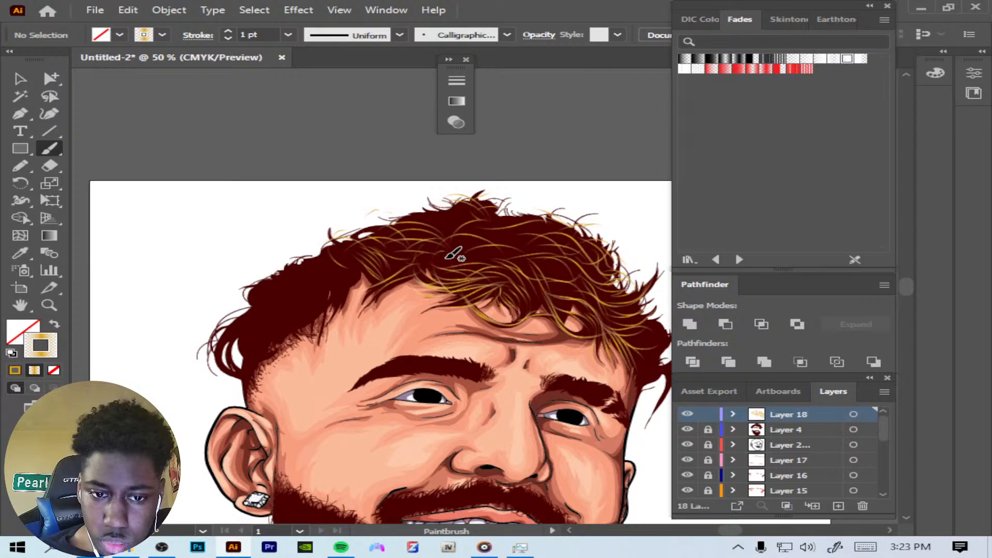
# Step: Thicken the central fringe highlights with closely spaced golden strands running down into the forehead curls
pyautogui.moveTo(421, 265)
pyautogui.mouseDown()
pyautogui.moveTo(489, 251)
pyautogui.moveTo(473, 253)
pyautogui.moveTo(506, 272)
pyautogui.mouseUp()
pyautogui.moveTo(494, 255); pyautogui.dragTo(537, 295)
pyautogui.moveTo(491, 258); pyautogui.dragTo(543, 303)
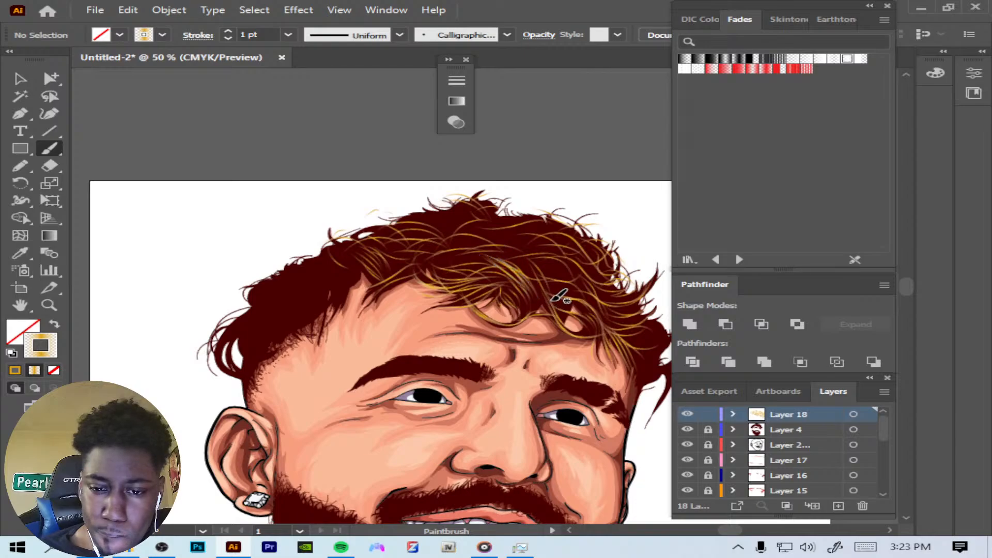
pyautogui.moveTo(496, 255); pyautogui.dragTo(563, 325)
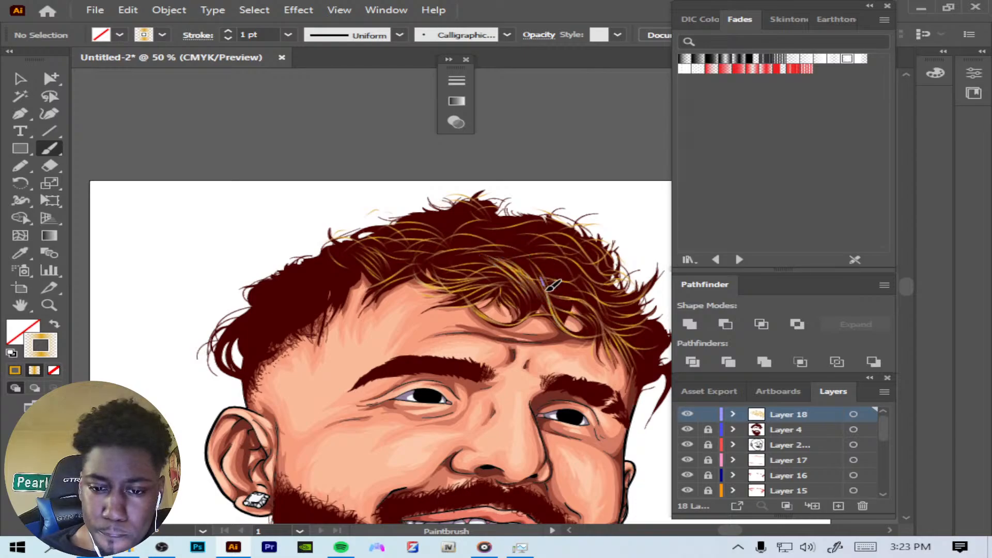
pyautogui.moveTo(541, 290); pyautogui.dragTo(560, 319)
pyautogui.moveTo(544, 276)
pyautogui.mouseDown()
pyautogui.moveTo(561, 318)
pyautogui.moveTo(592, 343)
pyautogui.mouseUp()
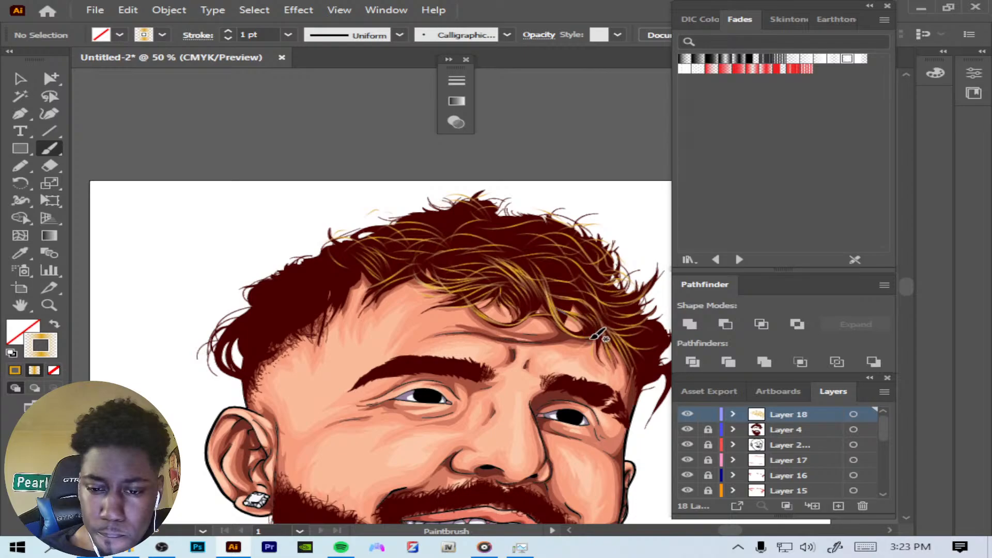
# Step: Paint golden strands along the fringe's right end and through the loose curls and pointed lock beside the right temple
pyautogui.moveTo(554, 296); pyautogui.dragTo(591, 308)
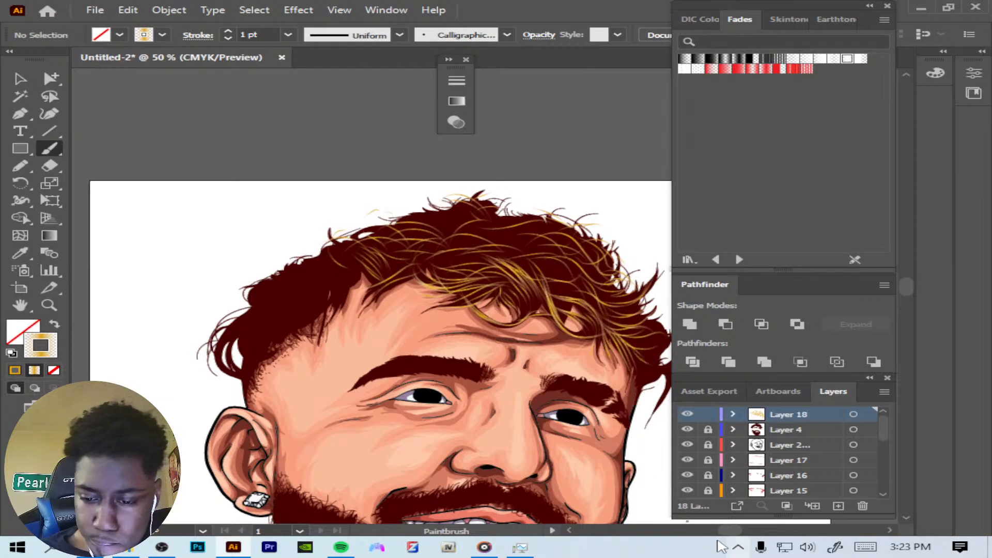
pyautogui.moveTo(731, 531); pyautogui.dragTo(736, 530)
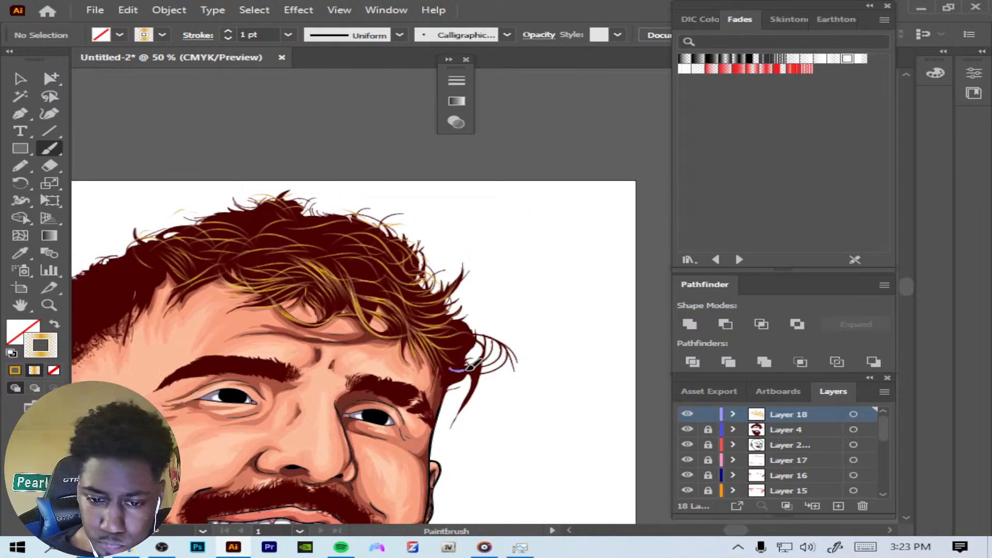
pyautogui.moveTo(454, 344)
pyautogui.mouseDown()
pyautogui.moveTo(469, 365)
pyautogui.moveTo(485, 337)
pyautogui.mouseUp()
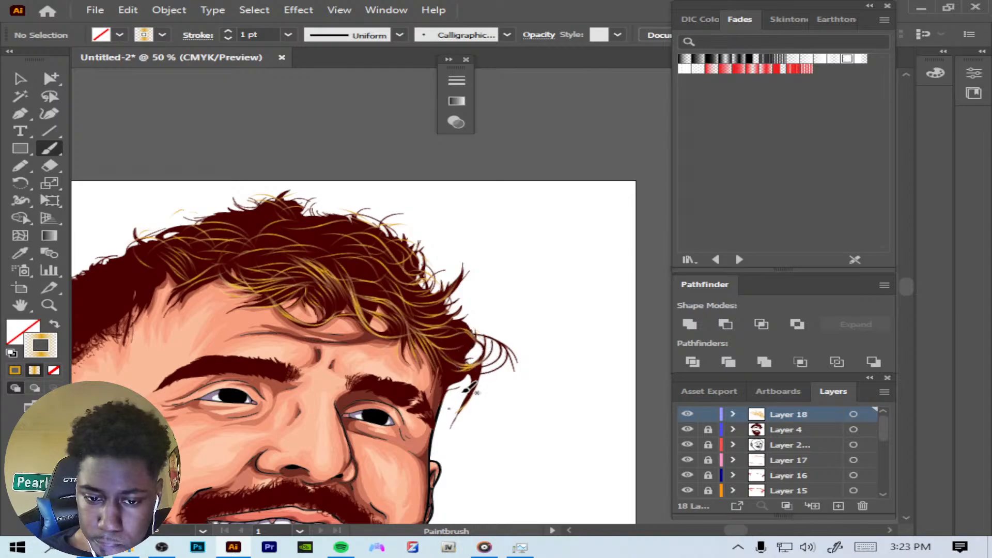
pyautogui.moveTo(472, 381); pyautogui.dragTo(471, 409)
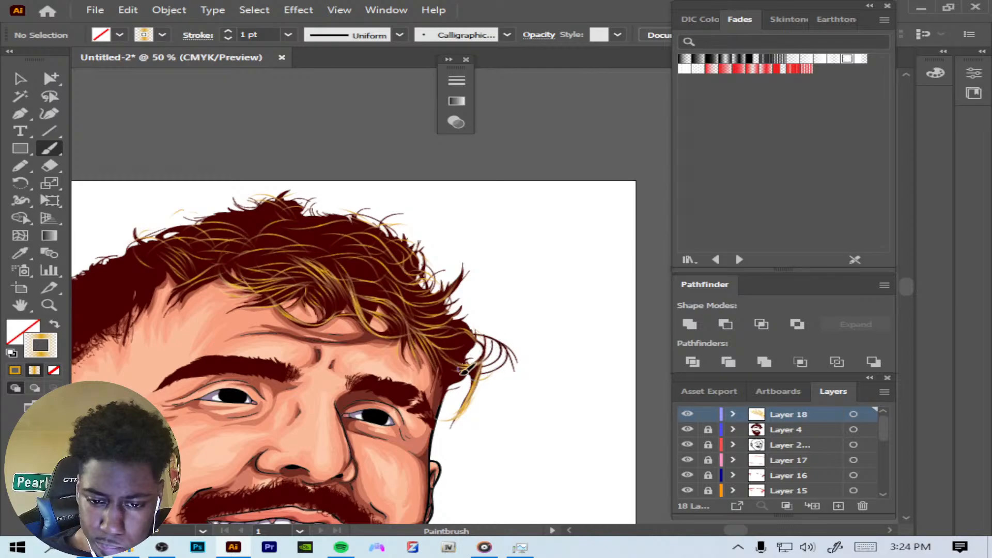
pyautogui.moveTo(468, 336)
pyautogui.mouseDown()
pyautogui.moveTo(513, 370)
pyautogui.moveTo(500, 367)
pyautogui.mouseUp()
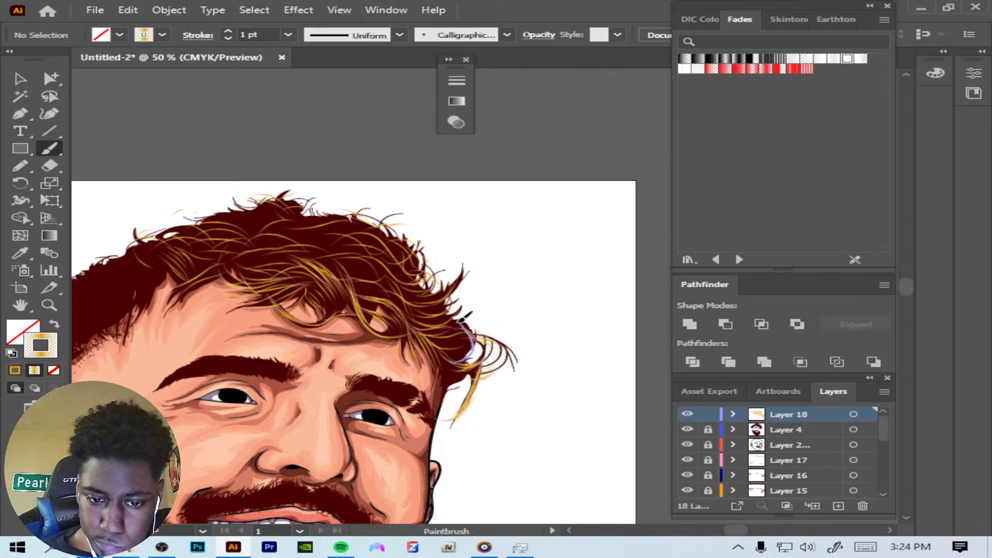
pyautogui.moveTo(440, 324)
pyautogui.mouseDown()
pyautogui.moveTo(482, 297)
pyautogui.moveTo(433, 251)
pyautogui.mouseUp()
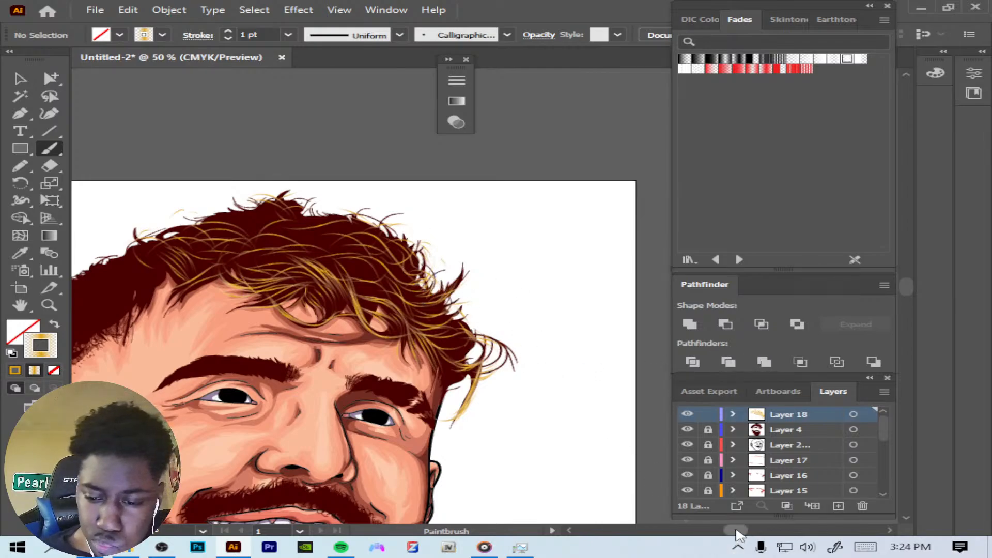
# Step: Highlight the curls above the left ear and the hair toward the left temple with curved golden strands
pyautogui.moveTo(735, 531); pyautogui.dragTo(727, 531)
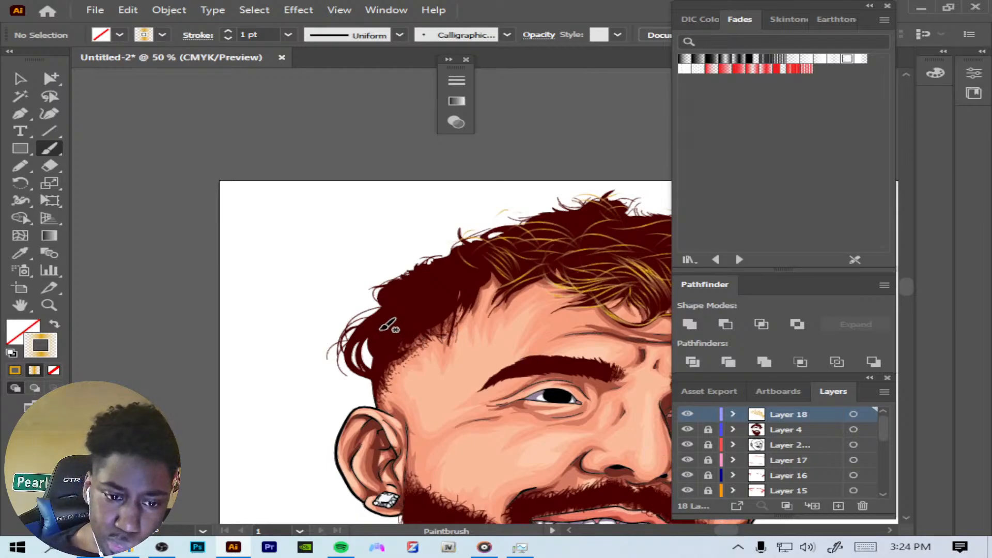
pyautogui.moveTo(358, 330)
pyautogui.mouseDown()
pyautogui.moveTo(365, 371)
pyautogui.moveTo(369, 332)
pyautogui.moveTo(359, 377)
pyautogui.moveTo(350, 361)
pyautogui.mouseUp()
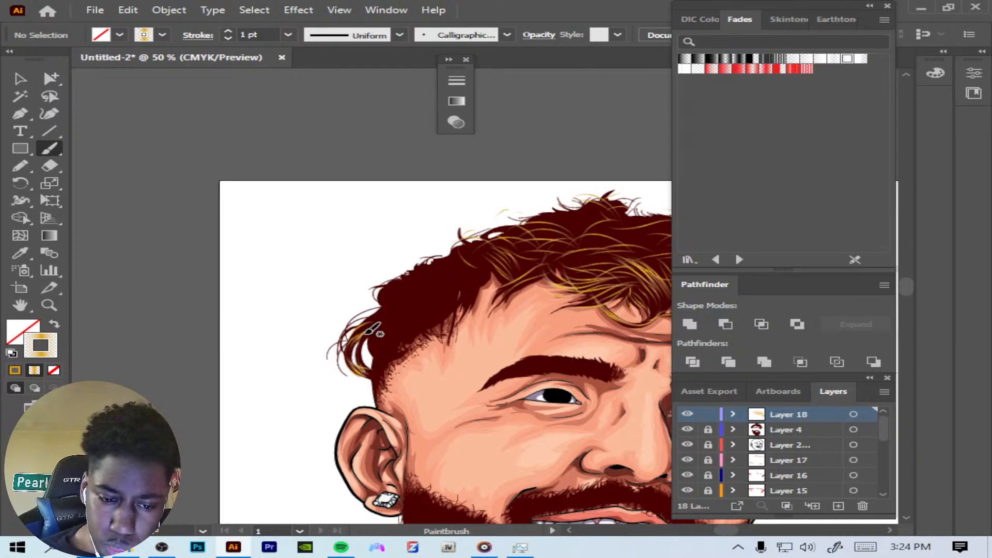
pyautogui.moveTo(365, 372); pyautogui.dragTo(365, 372)
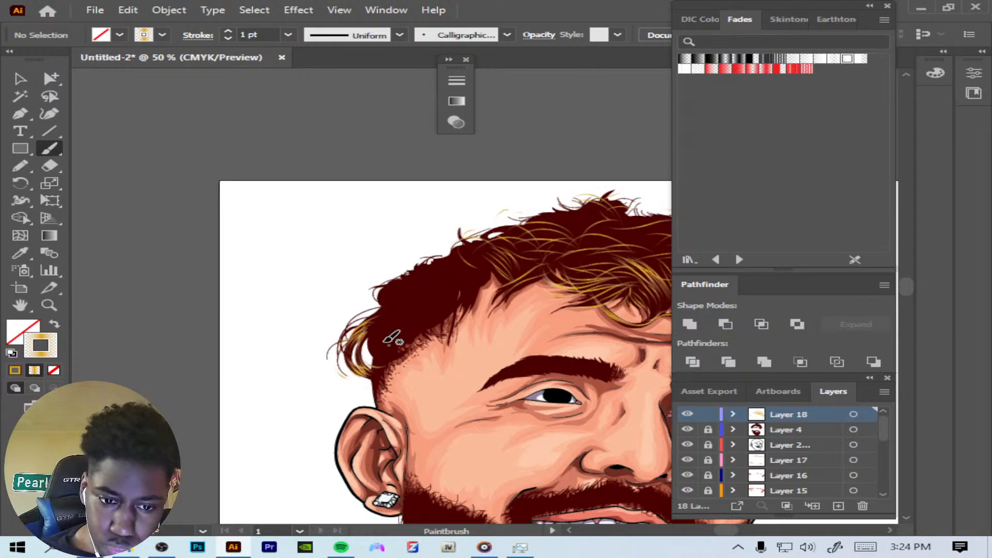
pyautogui.moveTo(383, 358); pyautogui.dragTo(373, 330)
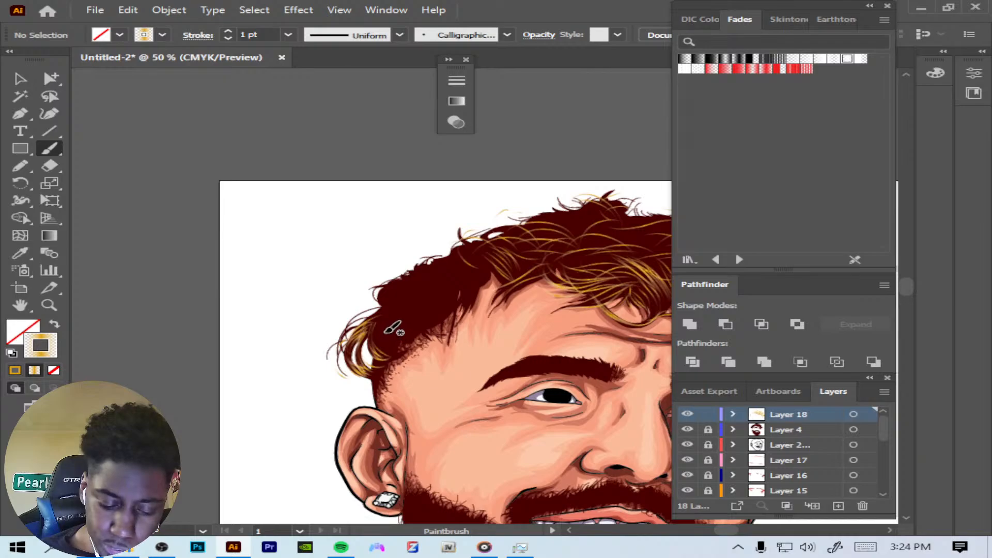
pyautogui.moveTo(373, 331)
pyautogui.mouseDown()
pyautogui.moveTo(424, 337)
pyautogui.moveTo(419, 346)
pyautogui.mouseUp()
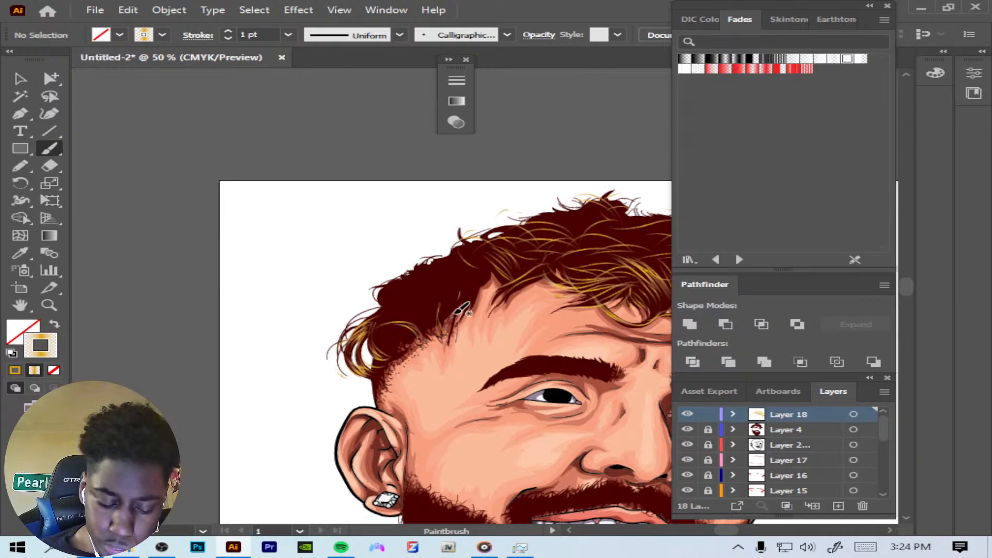
pyautogui.moveTo(454, 331)
pyautogui.mouseDown()
pyautogui.moveTo(471, 283)
pyautogui.moveTo(447, 334)
pyautogui.mouseUp()
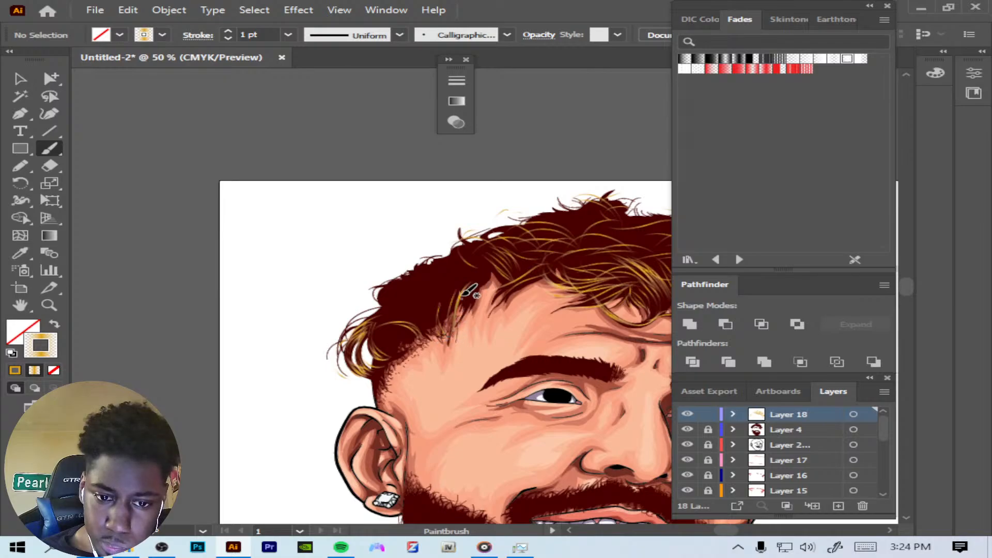
pyautogui.moveTo(459, 293); pyautogui.dragTo(451, 331)
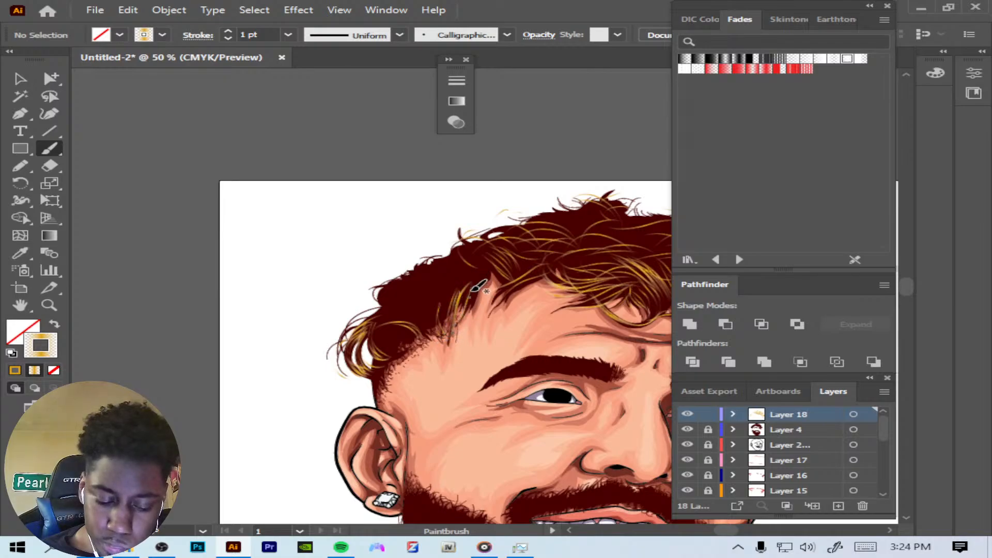
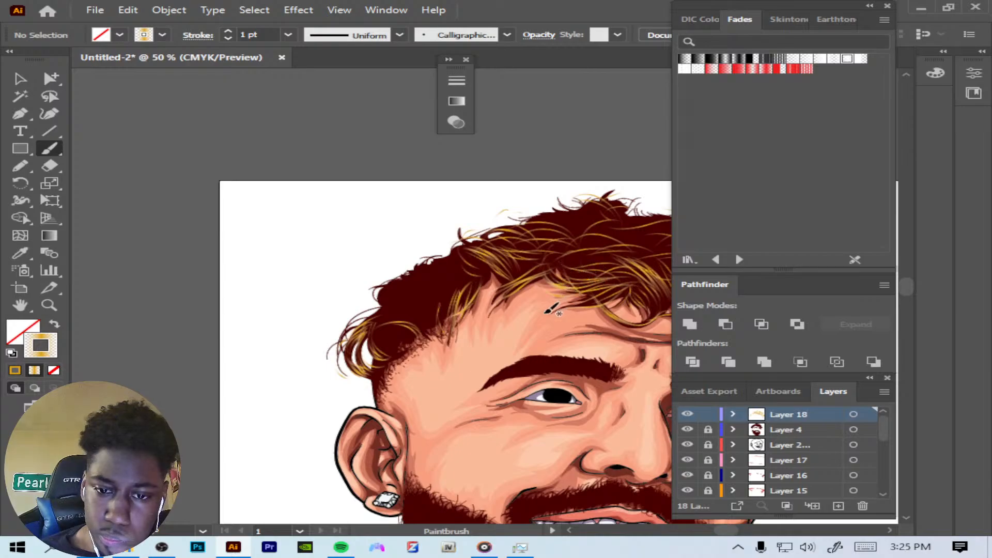
# Step: Add golden strands along the front hairline and through the dark hair above the left temple
pyautogui.moveTo(547, 312); pyautogui.dragTo(627, 288)
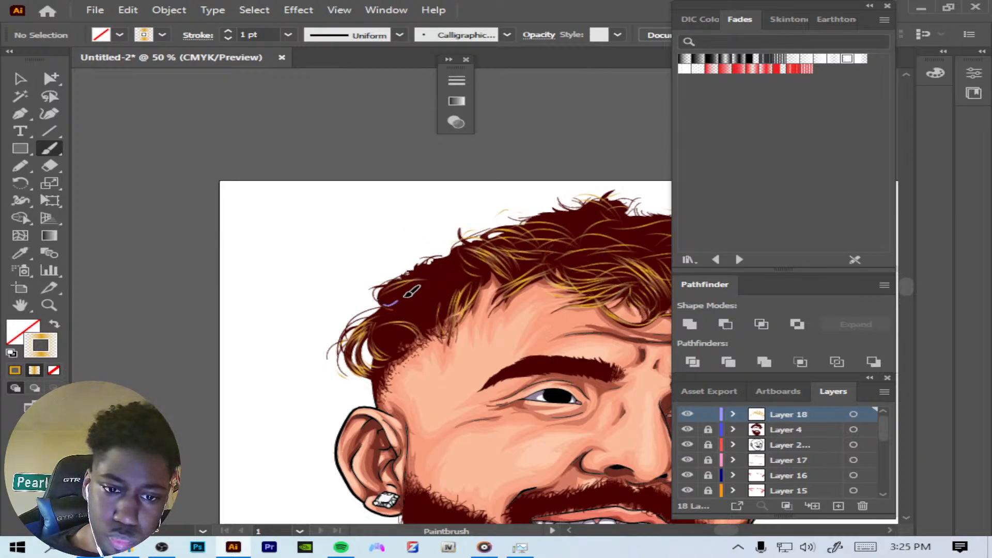
pyautogui.moveTo(416, 287)
pyautogui.mouseDown()
pyautogui.moveTo(437, 311)
pyautogui.moveTo(438, 299)
pyautogui.moveTo(448, 302)
pyautogui.mouseUp()
pyautogui.moveTo(455, 260); pyautogui.dragTo(458, 287)
pyautogui.moveTo(456, 261)
pyautogui.mouseDown()
pyautogui.moveTo(473, 285)
pyautogui.moveTo(474, 275)
pyautogui.mouseUp()
pyautogui.moveTo(460, 255); pyautogui.dragTo(482, 278)
pyautogui.moveTo(467, 257); pyautogui.dragTo(480, 274)
# Step: Fill the dark side hair above the left ear with closely spaced golden strands
pyautogui.moveTo(394, 308); pyautogui.dragTo(419, 321)
pyautogui.moveTo(387, 311); pyautogui.dragTo(412, 322)
pyautogui.moveTo(395, 311); pyautogui.dragTo(430, 329)
pyautogui.moveTo(405, 305); pyautogui.dragTo(440, 320)
pyautogui.moveTo(419, 312)
pyautogui.mouseDown()
pyautogui.moveTo(429, 329)
pyautogui.moveTo(412, 340)
pyautogui.mouseUp()
pyautogui.moveTo(382, 328); pyautogui.dragTo(405, 339)
pyautogui.moveTo(378, 331)
pyautogui.mouseDown()
pyautogui.moveTo(400, 349)
pyautogui.moveTo(395, 307)
pyautogui.moveTo(429, 275)
pyautogui.mouseUp()
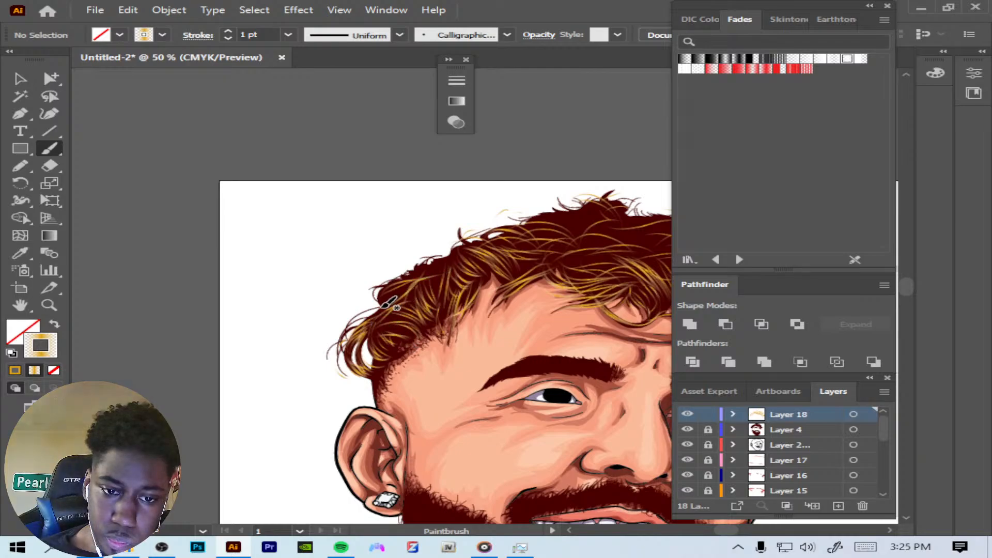
# Step: Add golden strands and flyaway hairs along the hair's upper outline, from the left side over to the crown
pyautogui.moveTo(390, 306)
pyautogui.mouseDown()
pyautogui.moveTo(421, 270)
pyautogui.moveTo(402, 275)
pyautogui.moveTo(473, 239)
pyautogui.mouseUp()
pyautogui.moveTo(440, 270)
pyautogui.mouseDown()
pyautogui.moveTo(471, 231)
pyautogui.moveTo(524, 224)
pyautogui.mouseUp()
pyautogui.moveTo(467, 242)
pyautogui.mouseDown()
pyautogui.moveTo(460, 229)
pyautogui.moveTo(490, 237)
pyautogui.mouseUp()
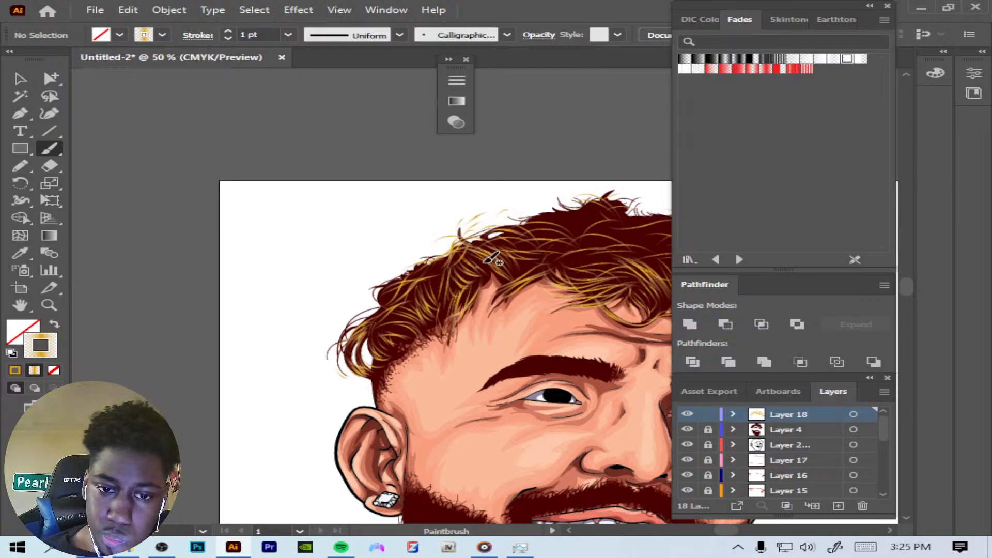
pyautogui.moveTo(481, 250); pyautogui.dragTo(538, 228)
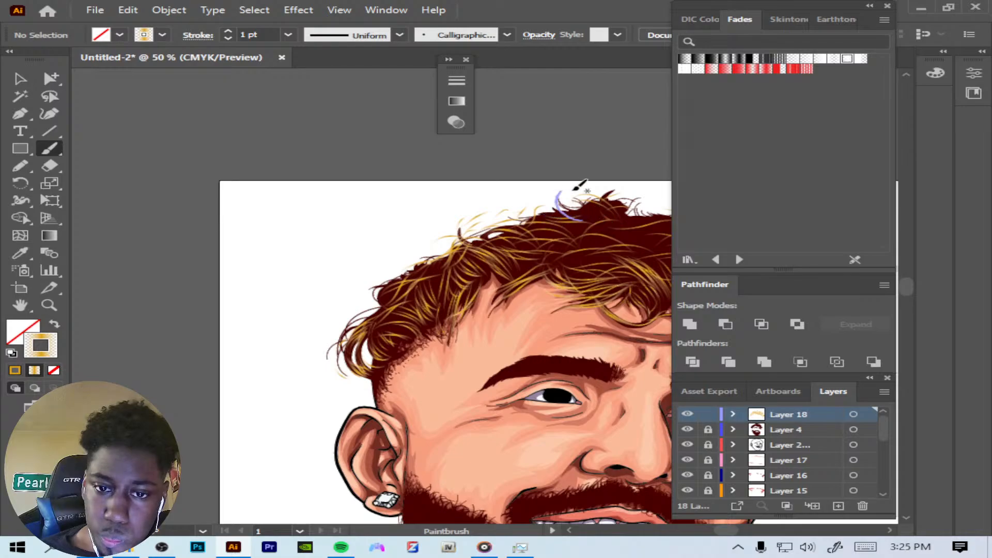
pyautogui.moveTo(558, 198); pyautogui.dragTo(607, 207)
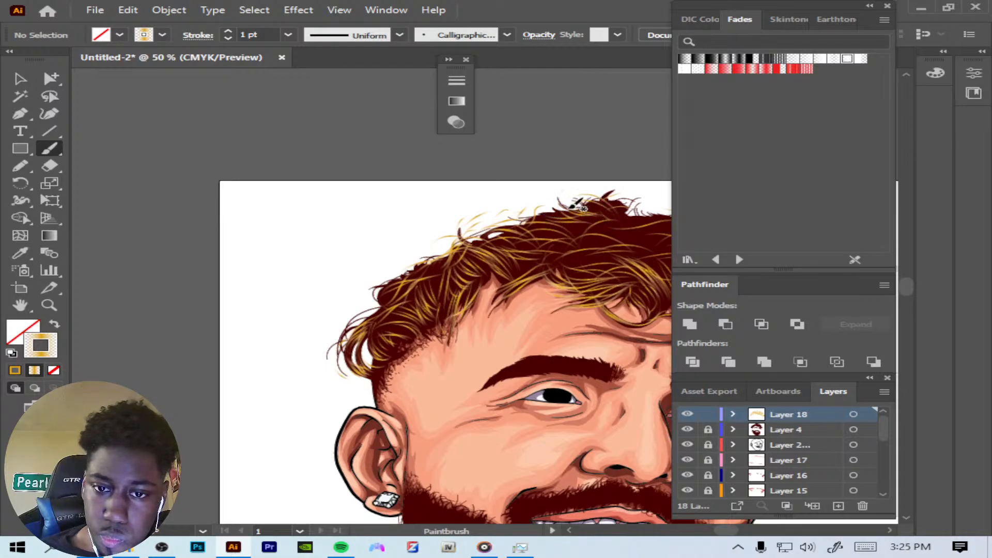
pyautogui.moveTo(615, 195)
pyautogui.mouseDown()
pyautogui.moveTo(615, 216)
pyautogui.moveTo(633, 212)
pyautogui.moveTo(596, 225)
pyautogui.moveTo(661, 219)
pyautogui.mouseUp()
pyautogui.moveTo(596, 239)
pyautogui.mouseDown()
pyautogui.moveTo(648, 251)
pyautogui.moveTo(654, 243)
pyautogui.moveTo(639, 241)
pyautogui.moveTo(639, 255)
pyautogui.mouseUp()
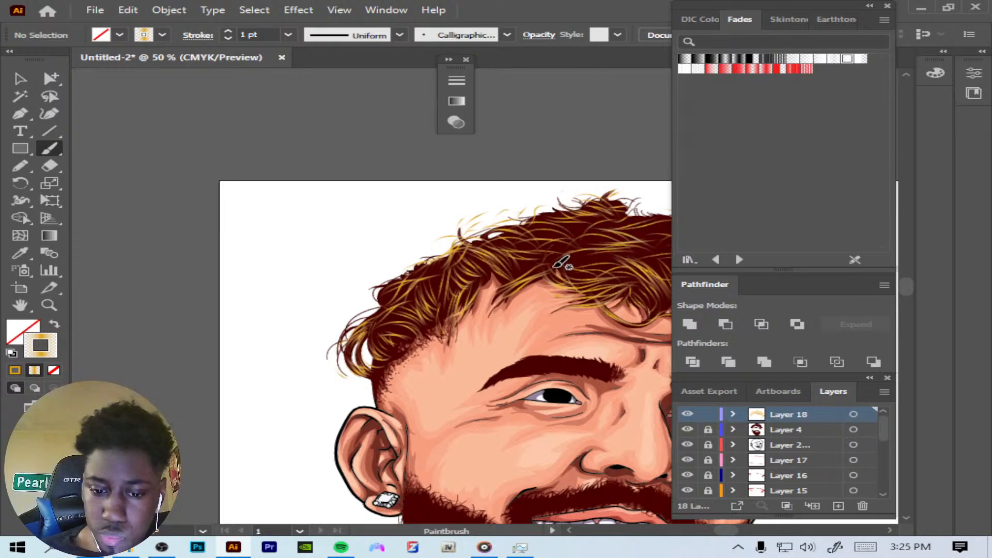
# Step: Fill the remaining dark areas on the hair's right side with more golden strands above the right temple
pyautogui.hotkey('ctrl', '-')
pyautogui.hotkey('ctrl', '-')
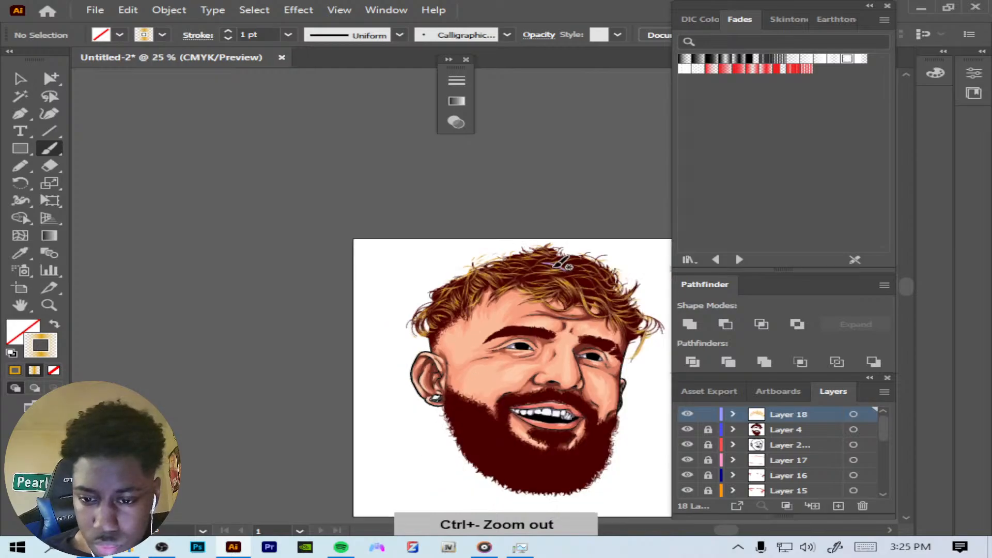
pyautogui.moveTo(906, 284); pyautogui.dragTo(907, 293)
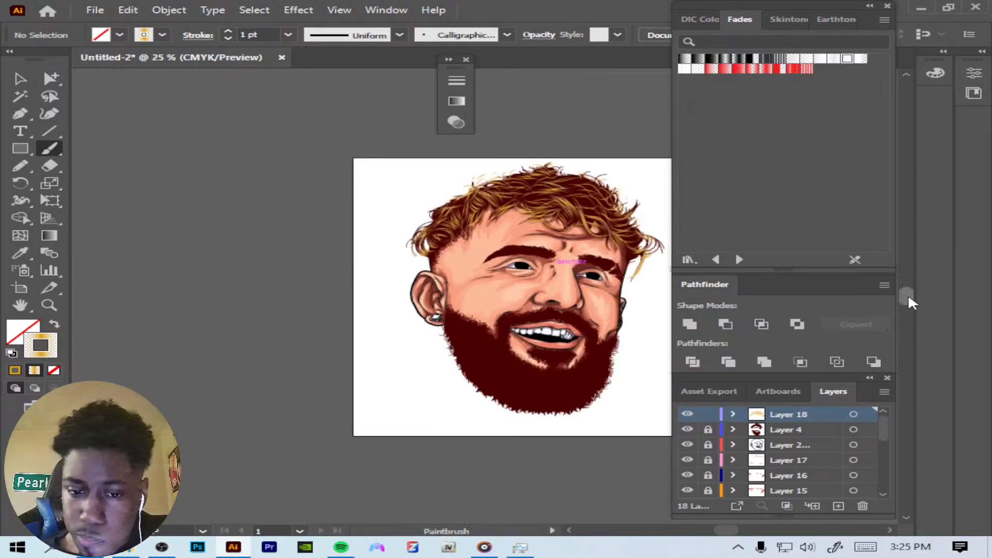
pyautogui.moveTo(721, 532); pyautogui.dragTo(730, 531)
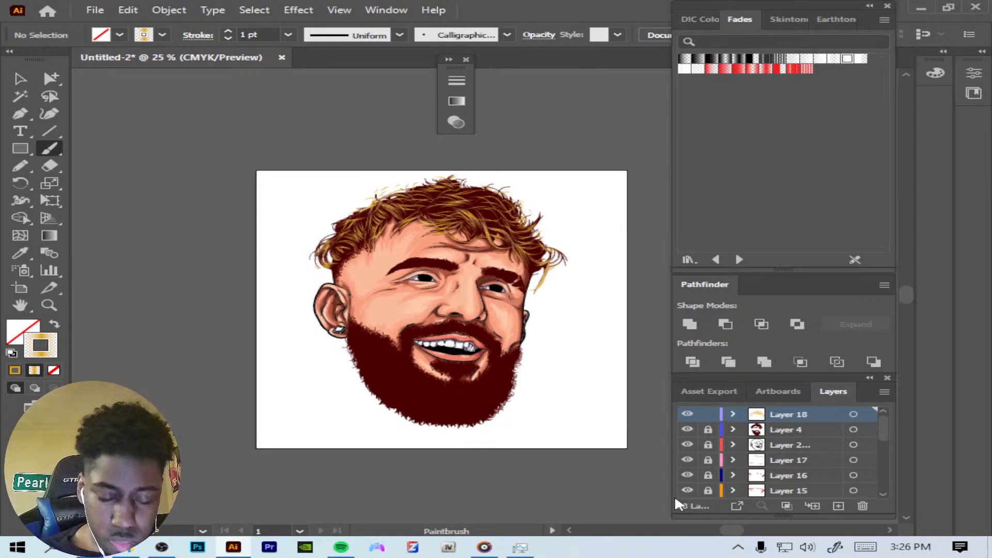
pyautogui.hotkey('ctrl', '+')
pyautogui.hotkey('ctrl', '+')
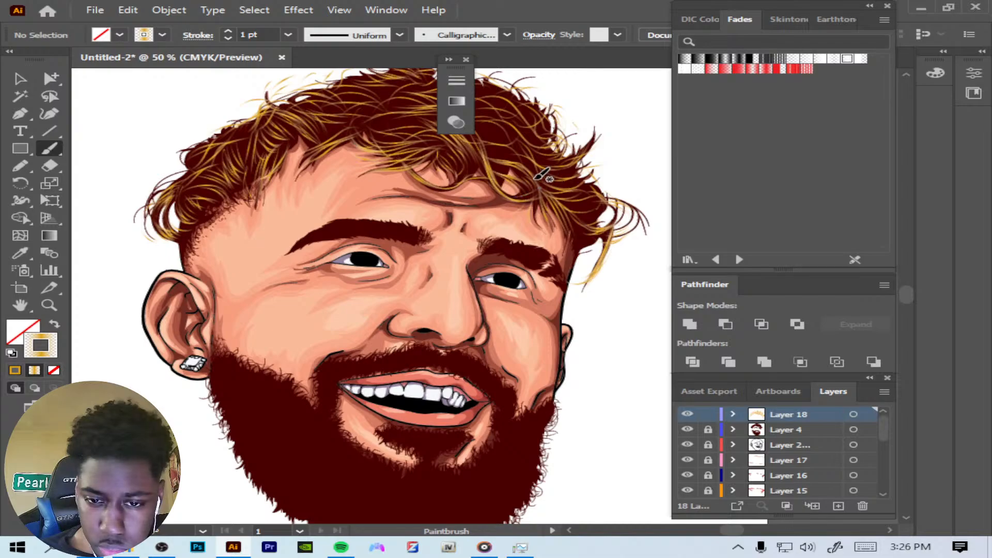
pyautogui.moveTo(540, 193)
pyautogui.mouseDown()
pyautogui.moveTo(545, 226)
pyautogui.moveTo(594, 240)
pyautogui.mouseUp()
pyautogui.moveTo(571, 208)
pyautogui.mouseDown()
pyautogui.moveTo(592, 239)
pyautogui.moveTo(586, 219)
pyautogui.moveTo(611, 237)
pyautogui.mouseUp()
pyautogui.moveTo(566, 200); pyautogui.dragTo(604, 188)
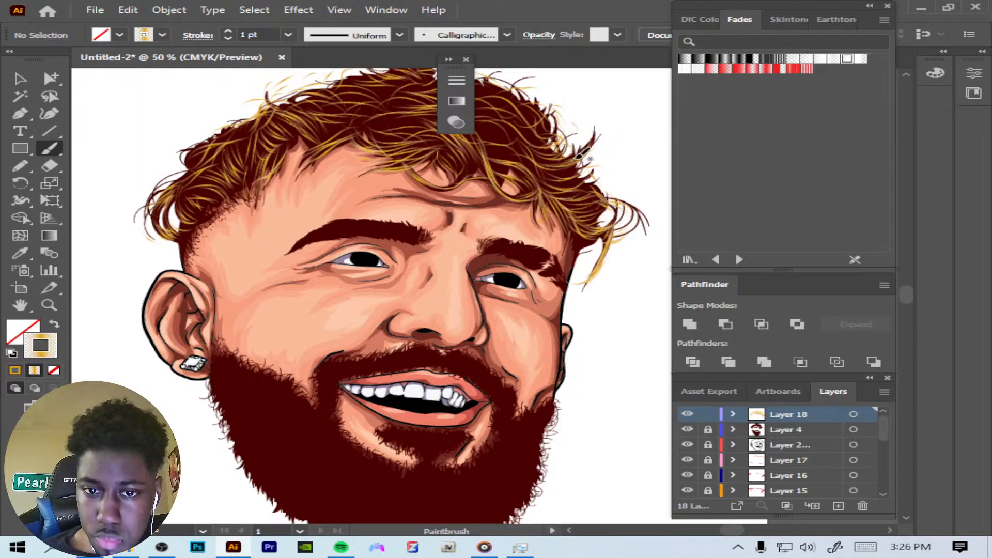
# Step: Highlight the moustache with short golden strands from its left corner across beneath the nose
pyautogui.scroll(-2, 909, 288)
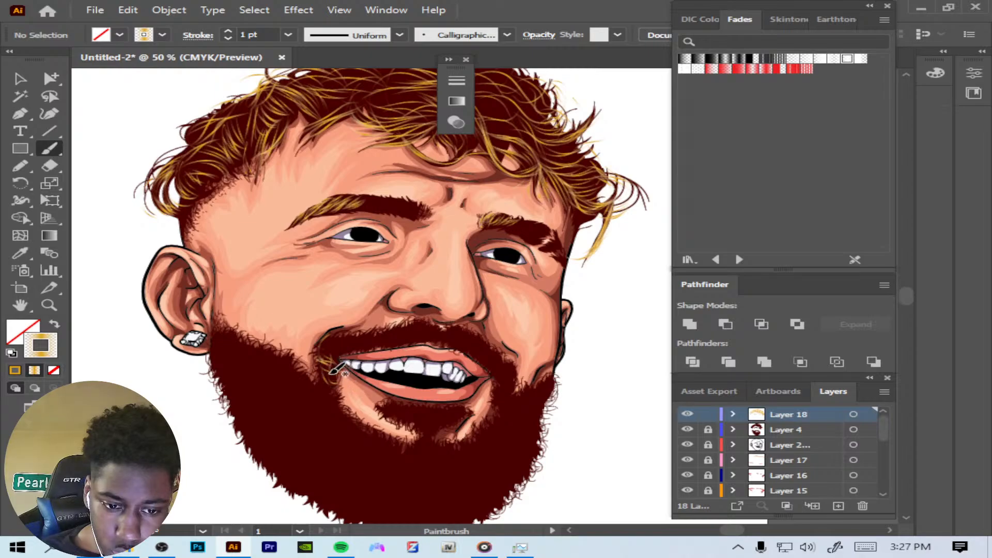
pyautogui.moveTo(350, 340)
pyautogui.mouseDown()
pyautogui.moveTo(323, 352)
pyautogui.moveTo(348, 357)
pyautogui.moveTo(325, 358)
pyautogui.moveTo(338, 355)
pyautogui.mouseUp()
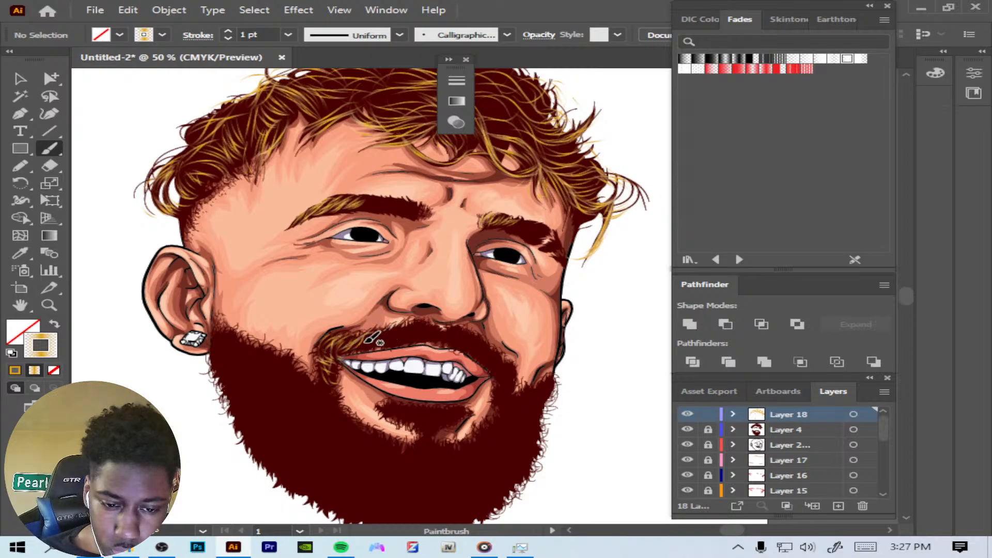
pyautogui.moveTo(378, 335)
pyautogui.mouseDown()
pyautogui.moveTo(399, 344)
pyautogui.moveTo(377, 347)
pyautogui.moveTo(392, 329)
pyautogui.moveTo(387, 341)
pyautogui.moveTo(366, 334)
pyautogui.moveTo(332, 344)
pyautogui.moveTo(331, 366)
pyautogui.moveTo(321, 351)
pyautogui.moveTo(329, 384)
pyautogui.mouseUp()
pyautogui.moveTo(337, 343); pyautogui.dragTo(324, 380)
pyautogui.moveTo(352, 327)
pyautogui.mouseDown()
pyautogui.moveTo(331, 361)
pyautogui.moveTo(345, 358)
pyautogui.mouseUp()
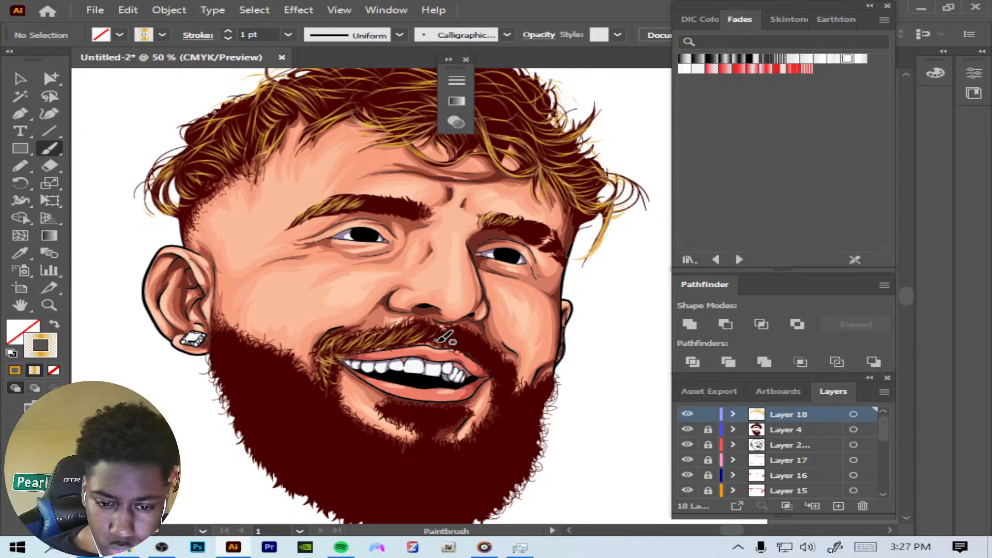
pyautogui.moveTo(460, 345); pyautogui.dragTo(472, 352)
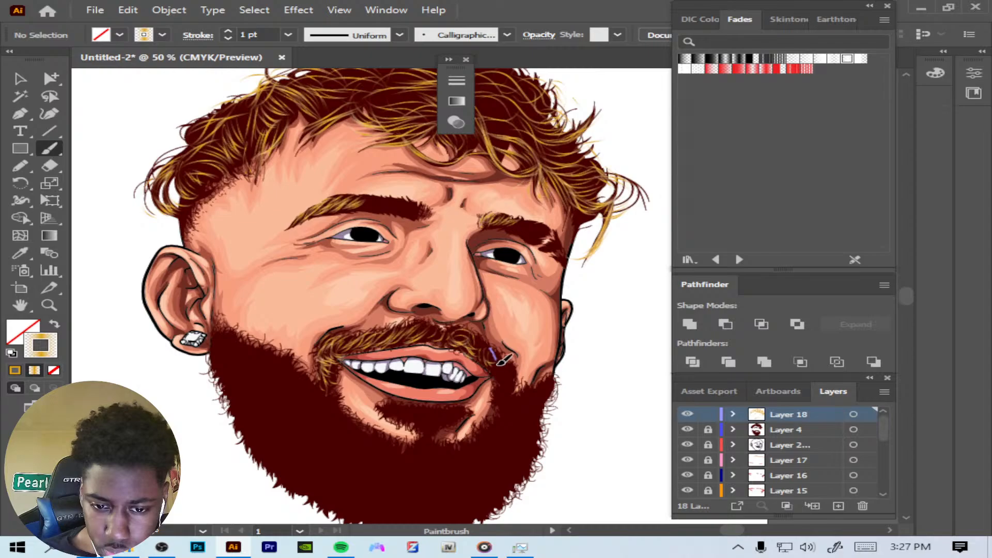
# Step: Extend the golden strands down the moustache's right corner, over the patch below the lower lip and into the adjoining beard
pyautogui.moveTo(498, 365); pyautogui.dragTo(504, 412)
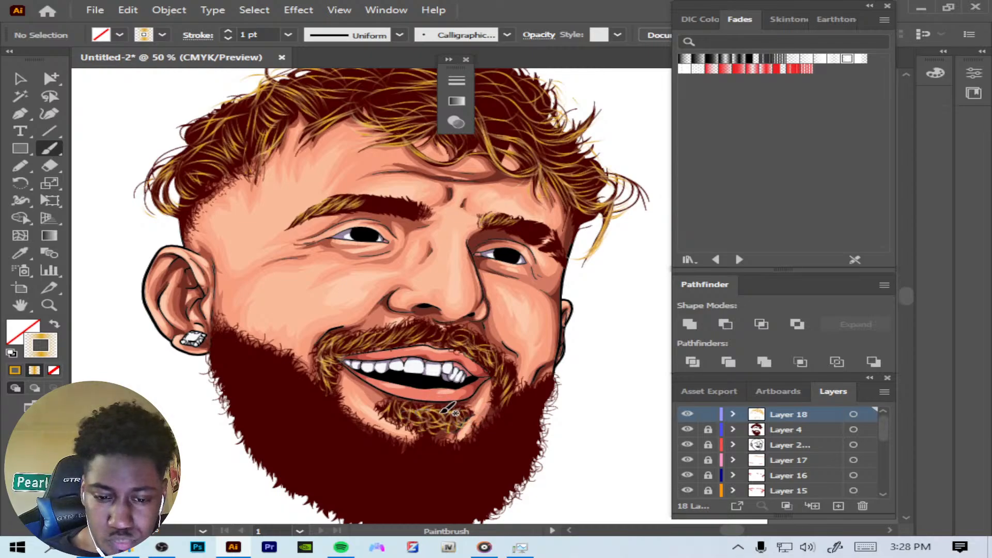
pyautogui.moveTo(431, 454); pyautogui.dragTo(431, 424)
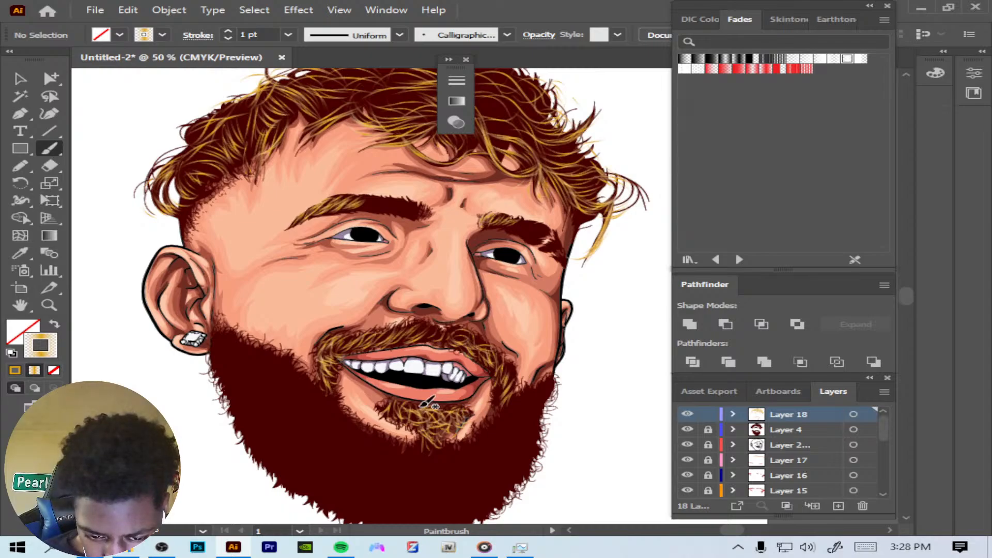
pyautogui.moveTo(398, 405); pyautogui.dragTo(406, 422)
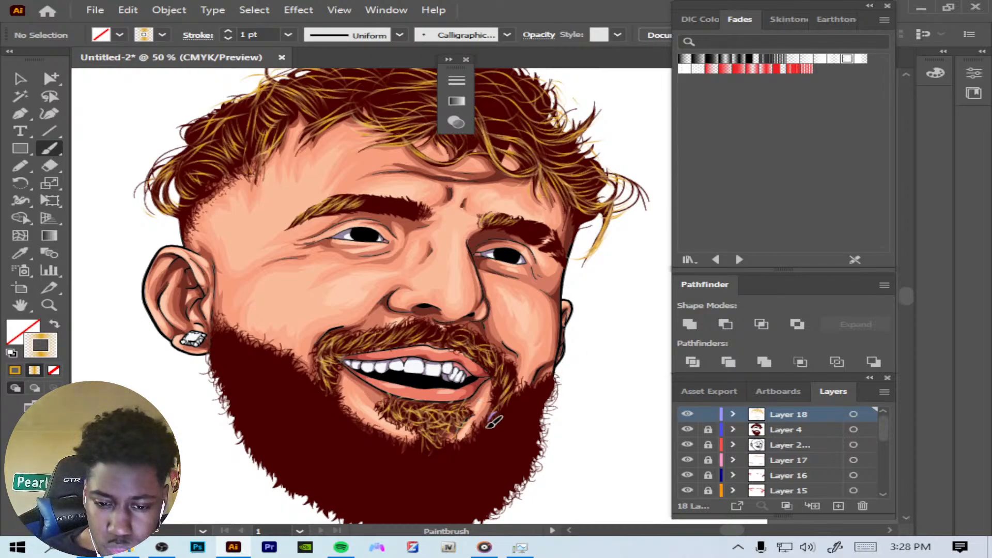
pyautogui.moveTo(484, 441)
pyautogui.mouseDown()
pyautogui.moveTo(496, 465)
pyautogui.moveTo(516, 432)
pyautogui.mouseUp()
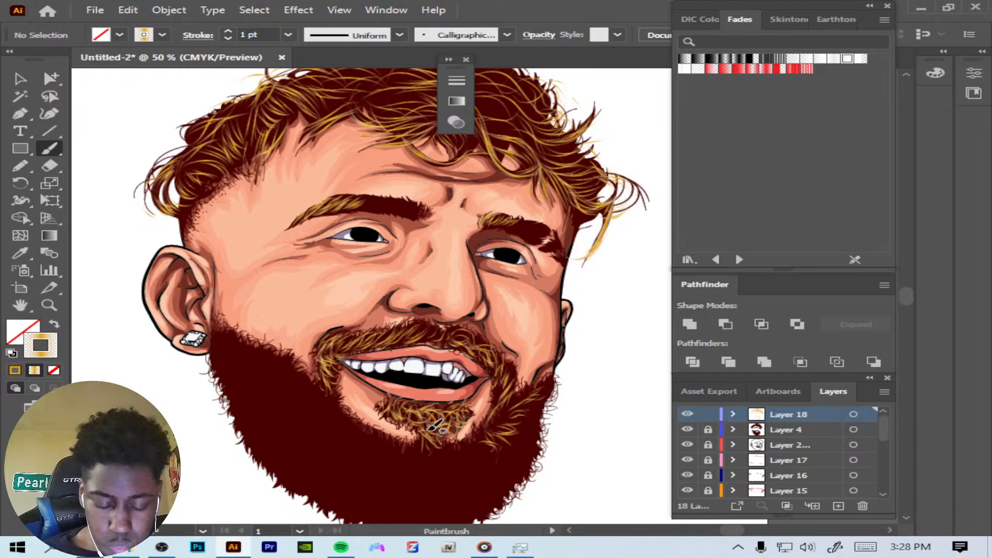
# Step: Scatter the first golden strands across the lower beard from the left jaw to below the chin
pyautogui.moveTo(301, 420)
pyautogui.mouseDown()
pyautogui.moveTo(317, 419)
pyautogui.moveTo(334, 456)
pyautogui.moveTo(362, 435)
pyautogui.moveTo(380, 480)
pyautogui.moveTo(390, 456)
pyautogui.moveTo(396, 462)
pyautogui.mouseUp()
pyautogui.moveTo(381, 460)
pyautogui.mouseDown()
pyautogui.moveTo(413, 486)
pyautogui.moveTo(386, 517)
pyautogui.moveTo(421, 481)
pyautogui.mouseUp()
pyautogui.moveTo(409, 484)
pyautogui.mouseDown()
pyautogui.moveTo(441, 487)
pyautogui.moveTo(437, 461)
pyautogui.moveTo(438, 478)
pyautogui.moveTo(488, 444)
pyautogui.moveTo(504, 468)
pyautogui.moveTo(484, 486)
pyautogui.mouseUp()
pyautogui.moveTo(435, 466)
pyautogui.mouseDown()
pyautogui.moveTo(466, 501)
pyautogui.moveTo(432, 497)
pyautogui.moveTo(428, 484)
pyautogui.moveTo(446, 496)
pyautogui.mouseUp()
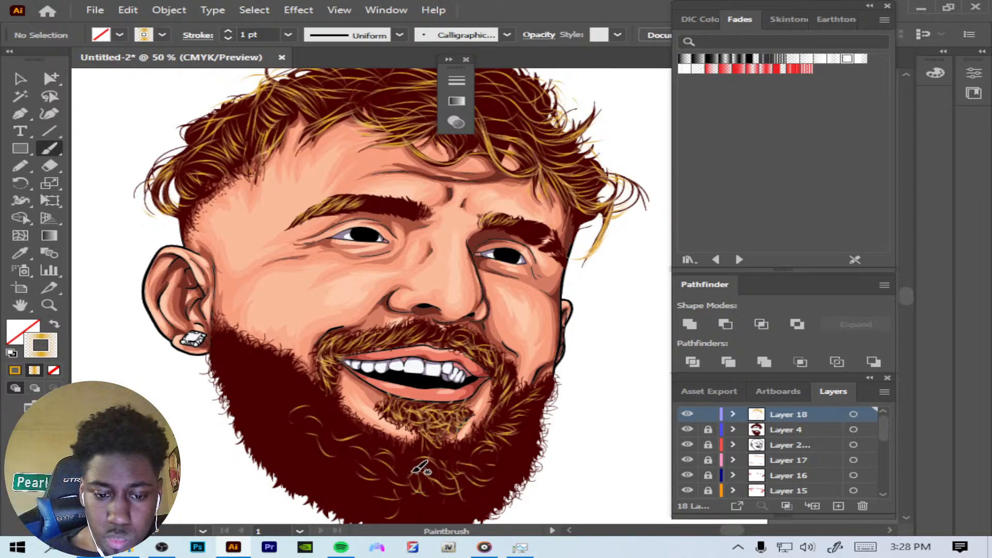
# Step: Fill the beard's lower left part with short curved golden strands, working from the jaw toward the chin
pyautogui.moveTo(339, 450); pyautogui.dragTo(376, 481)
pyautogui.moveTo(325, 464); pyautogui.dragTo(355, 484)
pyautogui.moveTo(319, 448); pyautogui.dragTo(338, 469)
pyautogui.moveTo(311, 434); pyautogui.dragTo(319, 459)
pyautogui.moveTo(308, 433); pyautogui.dragTo(312, 464)
pyautogui.moveTo(304, 413); pyautogui.dragTo(330, 430)
pyautogui.moveTo(318, 412); pyautogui.dragTo(345, 438)
pyautogui.moveTo(330, 413); pyautogui.dragTo(365, 440)
pyautogui.moveTo(357, 428); pyautogui.dragTo(387, 449)
pyautogui.moveTo(364, 441); pyautogui.dragTo(399, 455)
# Step: Thicken the golden strands across the beard's chin area and continue them up the right jaw
pyautogui.moveTo(394, 448); pyautogui.dragTo(422, 480)
pyautogui.moveTo(395, 448); pyautogui.dragTo(414, 475)
pyautogui.moveTo(404, 451)
pyautogui.mouseDown()
pyautogui.moveTo(448, 463)
pyautogui.moveTo(439, 477)
pyautogui.mouseUp()
pyautogui.moveTo(422, 448)
pyautogui.mouseDown()
pyautogui.moveTo(460, 478)
pyautogui.moveTo(471, 464)
pyautogui.moveTo(495, 468)
pyautogui.moveTo(491, 485)
pyautogui.mouseUp()
pyautogui.moveTo(497, 447)
pyautogui.mouseDown()
pyautogui.moveTo(511, 461)
pyautogui.moveTo(514, 443)
pyautogui.moveTo(492, 486)
pyautogui.moveTo(502, 483)
pyautogui.mouseUp()
pyautogui.moveTo(524, 435); pyautogui.dragTo(523, 459)
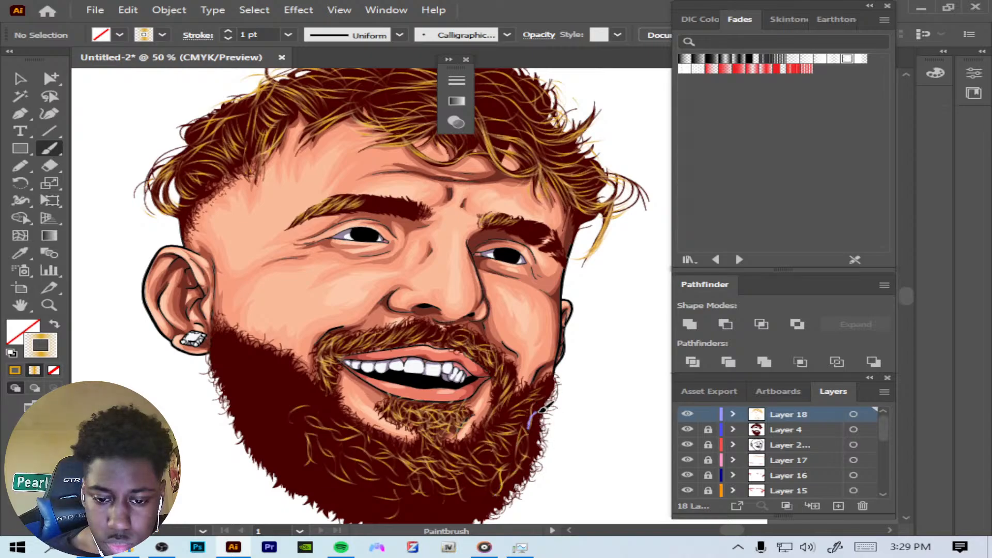
# Step: Fill the beard's right jaw and the area beside and below the left mouth corner with golden strands
pyautogui.moveTo(549, 395)
pyautogui.mouseDown()
pyautogui.moveTo(540, 410)
pyautogui.moveTo(549, 385)
pyautogui.moveTo(509, 421)
pyautogui.moveTo(516, 418)
pyautogui.moveTo(504, 442)
pyautogui.moveTo(524, 454)
pyautogui.moveTo(491, 458)
pyautogui.moveTo(517, 454)
pyautogui.moveTo(482, 480)
pyautogui.moveTo(501, 474)
pyautogui.moveTo(474, 471)
pyautogui.moveTo(496, 477)
pyautogui.mouseUp()
pyautogui.moveTo(452, 439)
pyautogui.mouseDown()
pyautogui.moveTo(454, 464)
pyautogui.moveTo(399, 474)
pyautogui.moveTo(454, 467)
pyautogui.moveTo(528, 403)
pyautogui.mouseUp()
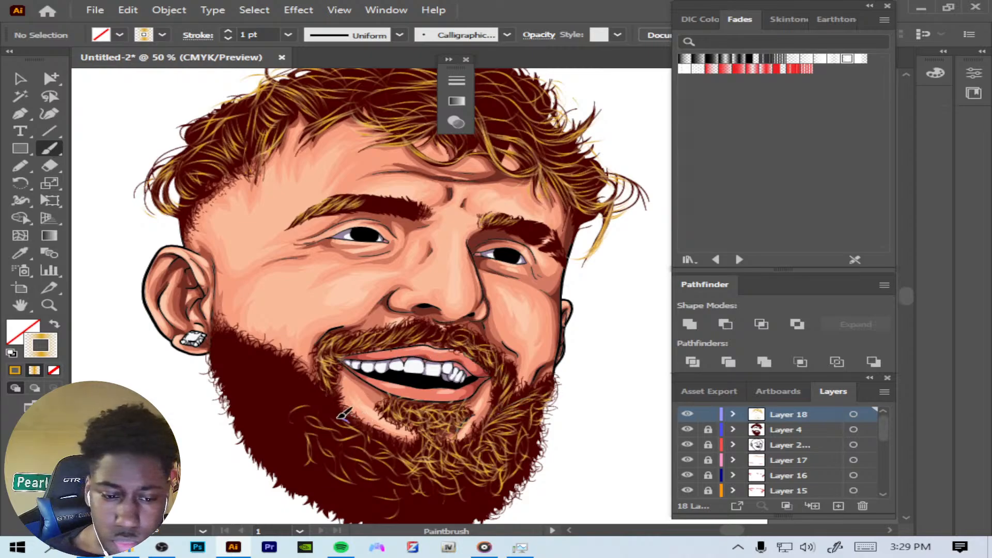
pyautogui.moveTo(298, 399)
pyautogui.mouseDown()
pyautogui.moveTo(337, 404)
pyautogui.moveTo(320, 403)
pyautogui.moveTo(334, 396)
pyautogui.moveTo(353, 406)
pyautogui.moveTo(355, 424)
pyautogui.moveTo(395, 438)
pyautogui.moveTo(377, 436)
pyautogui.moveTo(387, 453)
pyautogui.moveTo(408, 455)
pyautogui.mouseUp()
pyautogui.moveTo(323, 443); pyautogui.dragTo(352, 453)
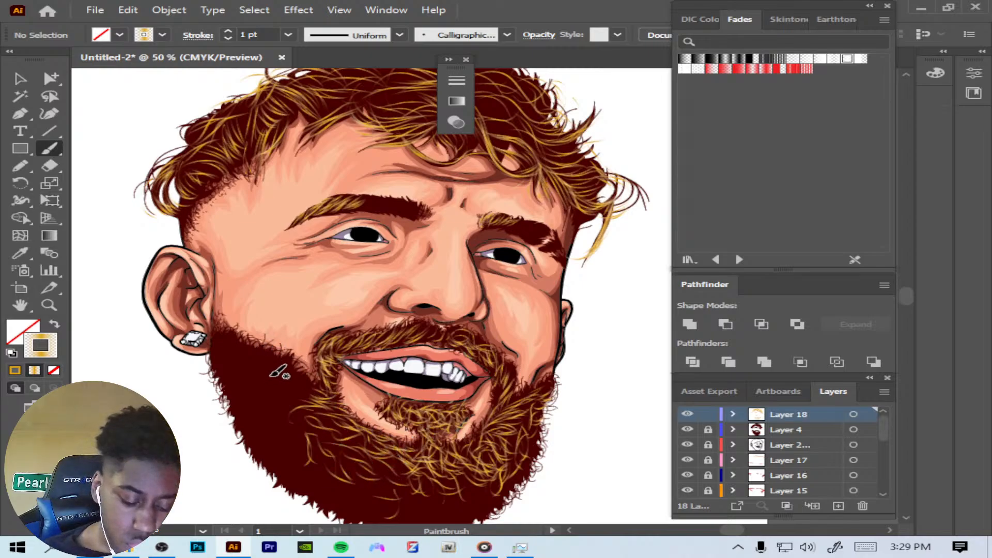
# Step: Paint golden strands through the left sideburn and cheek part of the beard, from below the earring toward the jaw
pyautogui.moveTo(219, 348)
pyautogui.mouseDown()
pyautogui.moveTo(233, 377)
pyautogui.moveTo(246, 371)
pyautogui.moveTo(234, 345)
pyautogui.moveTo(250, 350)
pyautogui.mouseUp()
pyautogui.moveTo(245, 353)
pyautogui.mouseDown()
pyautogui.moveTo(271, 370)
pyautogui.moveTo(259, 370)
pyautogui.moveTo(260, 394)
pyautogui.moveTo(241, 387)
pyautogui.moveTo(280, 394)
pyautogui.moveTo(285, 371)
pyautogui.moveTo(321, 385)
pyautogui.mouseUp()
pyautogui.moveTo(301, 373)
pyautogui.mouseDown()
pyautogui.moveTo(321, 398)
pyautogui.moveTo(312, 411)
pyautogui.moveTo(285, 414)
pyautogui.moveTo(288, 422)
pyautogui.moveTo(284, 411)
pyautogui.moveTo(281, 422)
pyautogui.moveTo(314, 429)
pyautogui.moveTo(265, 447)
pyautogui.mouseUp()
pyautogui.moveTo(239, 416)
pyautogui.mouseDown()
pyautogui.moveTo(248, 451)
pyautogui.moveTo(246, 438)
pyautogui.mouseUp()
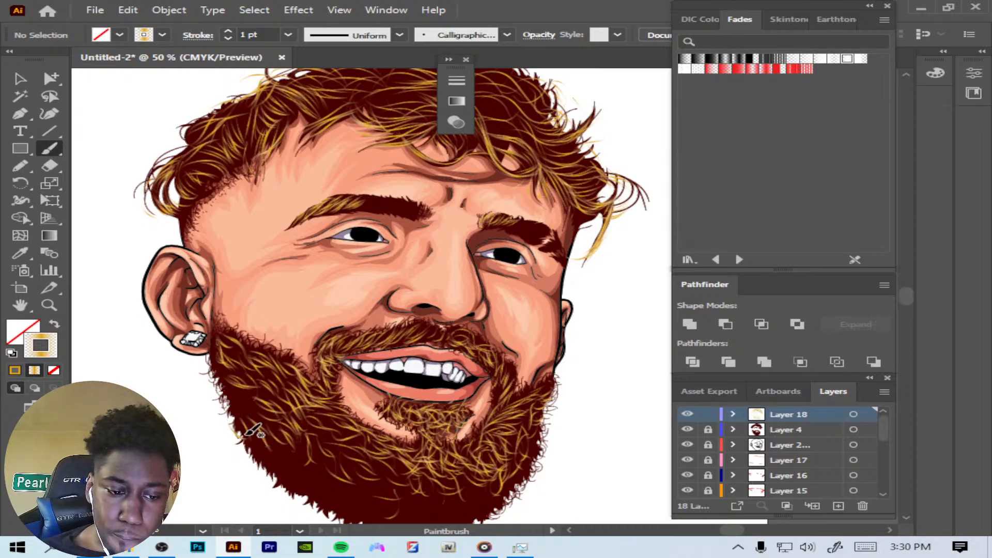
pyautogui.moveTo(225, 398)
pyautogui.mouseDown()
pyautogui.moveTo(232, 414)
pyautogui.moveTo(228, 397)
pyautogui.moveTo(238, 416)
pyautogui.moveTo(251, 416)
pyautogui.mouseUp()
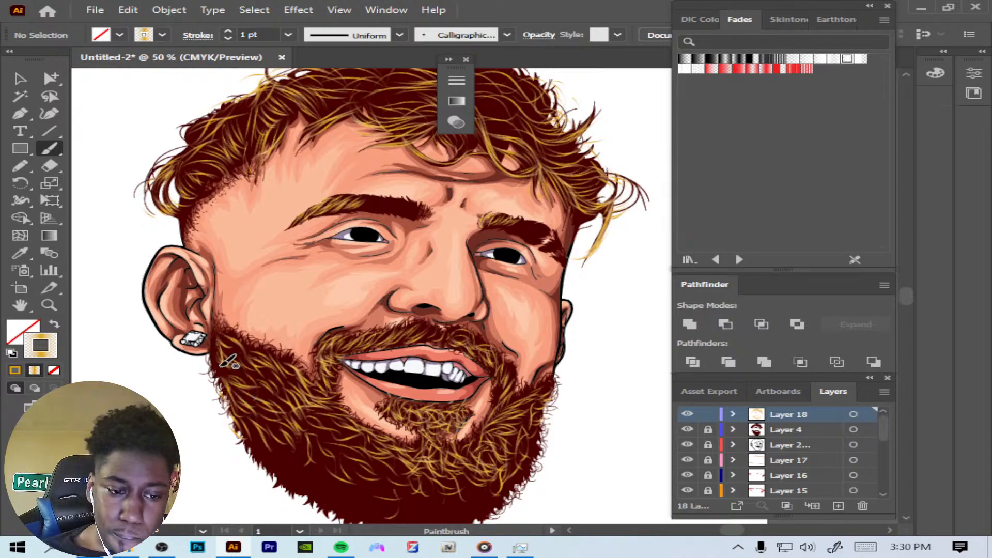
# Step: Add short golden strands along the beard's outer left edge, from the ear down to the lower jaw
pyautogui.moveTo(209, 365); pyautogui.dragTo(229, 390)
pyautogui.moveTo(209, 358); pyautogui.dragTo(220, 379)
pyautogui.moveTo(211, 352)
pyautogui.mouseDown()
pyautogui.moveTo(217, 364)
pyautogui.moveTo(237, 346)
pyautogui.moveTo(244, 366)
pyautogui.moveTo(262, 372)
pyautogui.mouseUp()
pyautogui.moveTo(254, 418)
pyautogui.mouseDown()
pyautogui.moveTo(264, 454)
pyautogui.moveTo(299, 482)
pyautogui.mouseUp()
pyautogui.moveTo(285, 453); pyautogui.dragTo(310, 469)
pyautogui.moveTo(249, 430)
pyautogui.mouseDown()
pyautogui.moveTo(269, 470)
pyautogui.moveTo(307, 494)
pyautogui.moveTo(335, 479)
pyautogui.mouseUp()
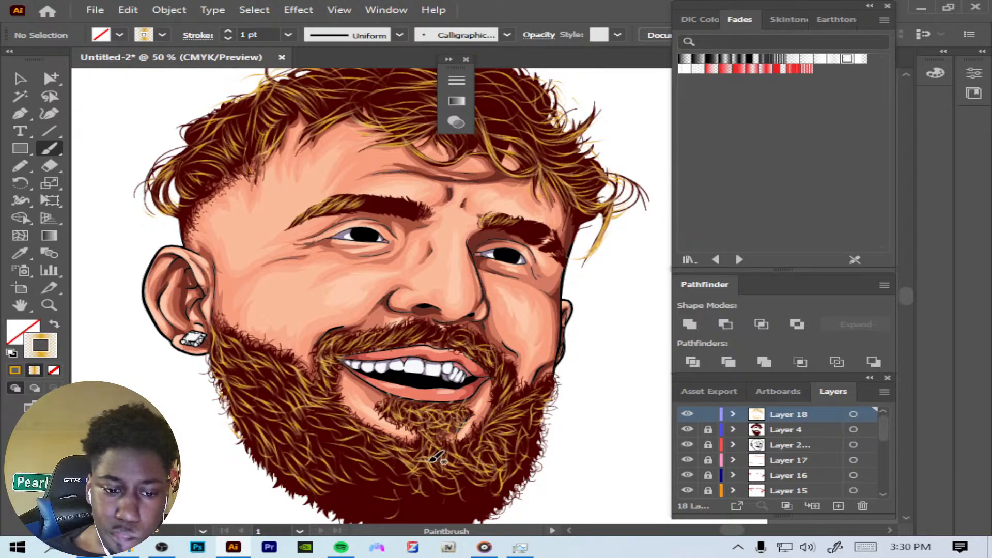
# Step: Cover the remaining dark areas along the bottom of the beard and chin with golden strands
pyautogui.hotkey('ctrl', '-')
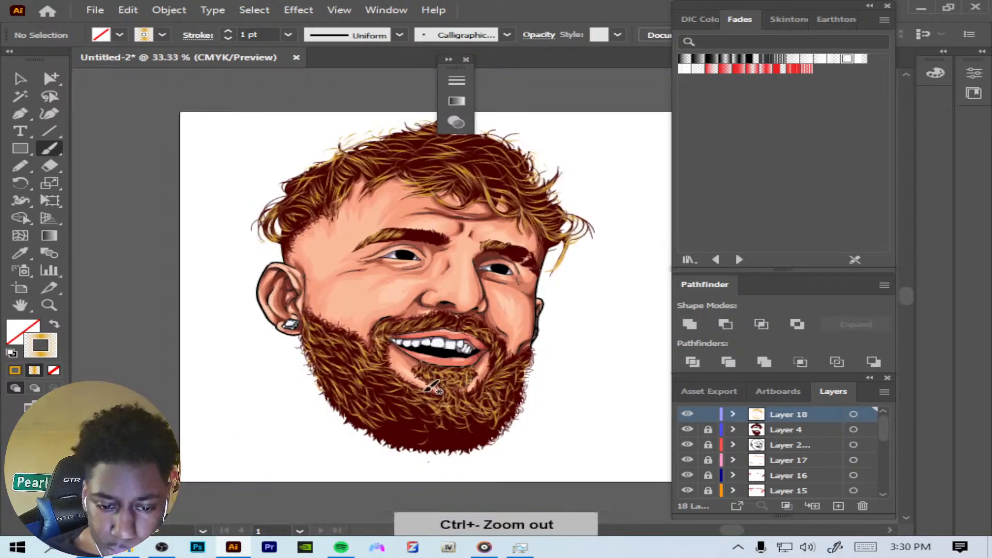
pyautogui.moveTo(381, 422)
pyautogui.mouseDown()
pyautogui.moveTo(392, 435)
pyautogui.moveTo(391, 426)
pyautogui.moveTo(407, 433)
pyautogui.moveTo(414, 420)
pyautogui.moveTo(429, 426)
pyautogui.moveTo(409, 440)
pyautogui.moveTo(436, 442)
pyautogui.moveTo(414, 414)
pyautogui.mouseUp()
pyautogui.moveTo(376, 394)
pyautogui.mouseDown()
pyautogui.moveTo(399, 395)
pyautogui.moveTo(390, 407)
pyautogui.moveTo(429, 418)
pyautogui.moveTo(425, 425)
pyautogui.mouseUp()
pyautogui.moveTo(421, 413); pyautogui.dragTo(457, 443)
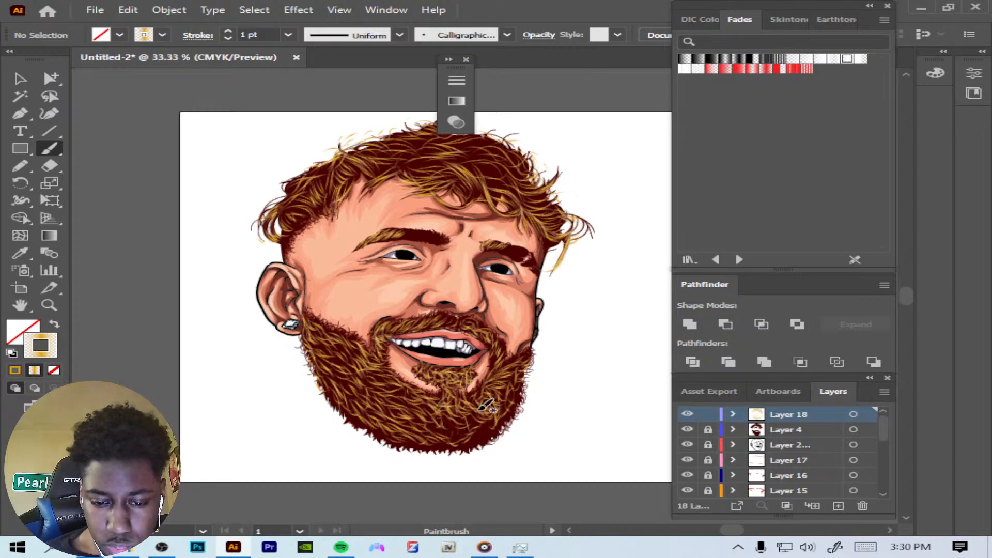
pyautogui.moveTo(466, 437); pyautogui.dragTo(492, 429)
pyautogui.moveTo(481, 435)
pyautogui.mouseDown()
pyautogui.moveTo(490, 415)
pyautogui.moveTo(469, 423)
pyautogui.moveTo(480, 438)
pyautogui.mouseUp()
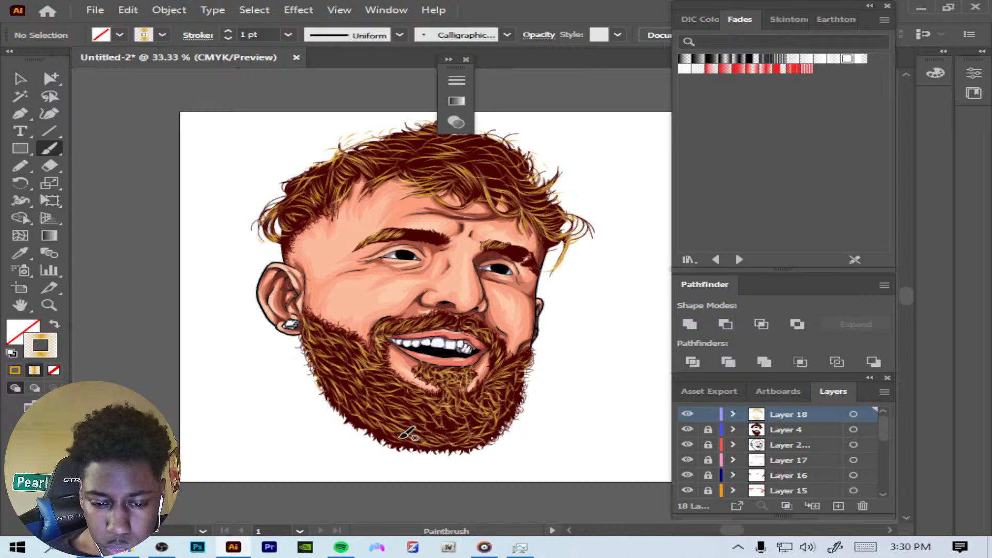
pyautogui.moveTo(388, 434); pyautogui.dragTo(406, 443)
pyautogui.moveTo(392, 406)
pyautogui.mouseDown()
pyautogui.moveTo(454, 434)
pyautogui.moveTo(426, 407)
pyautogui.mouseUp()
pyautogui.moveTo(423, 403)
pyautogui.mouseDown()
pyautogui.moveTo(470, 427)
pyautogui.moveTo(465, 416)
pyautogui.moveTo(488, 408)
pyautogui.moveTo(504, 421)
pyautogui.moveTo(507, 381)
pyautogui.moveTo(511, 400)
pyautogui.moveTo(496, 394)
pyautogui.moveTo(506, 383)
pyautogui.moveTo(511, 390)
pyautogui.mouseUp()
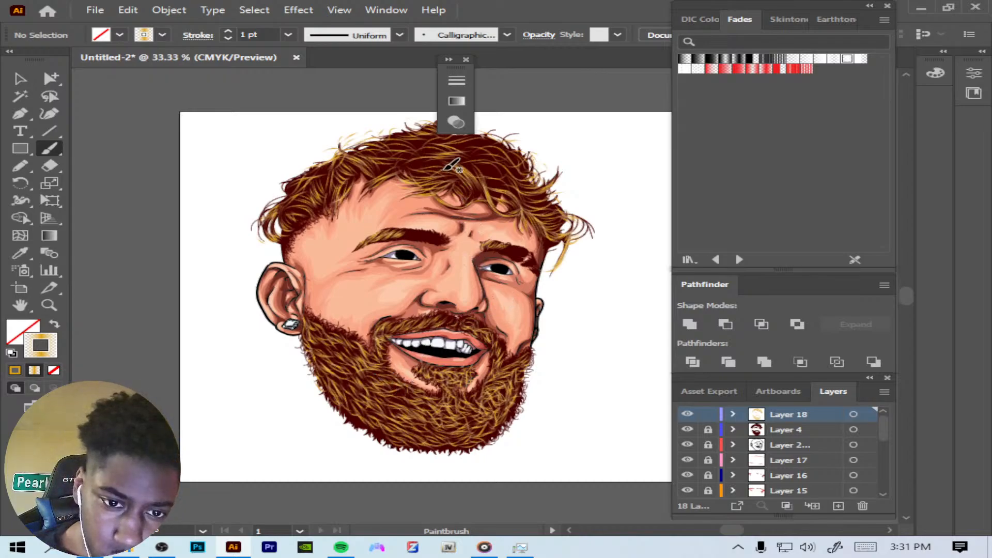
# Step: Add more golden strands to the fringe above the forehead and along the left hairline
pyautogui.moveTo(417, 175); pyautogui.dragTo(433, 157)
pyautogui.moveTo(416, 184); pyautogui.dragTo(426, 163)
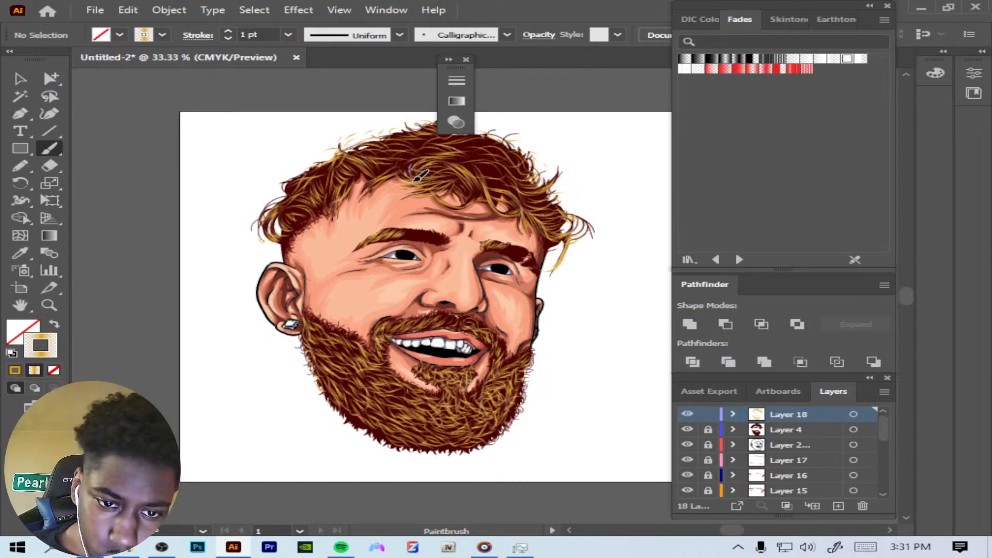
pyautogui.moveTo(421, 160); pyautogui.dragTo(427, 158)
pyautogui.moveTo(418, 181)
pyautogui.mouseDown()
pyautogui.moveTo(433, 166)
pyautogui.moveTo(419, 183)
pyautogui.moveTo(433, 174)
pyautogui.mouseUp()
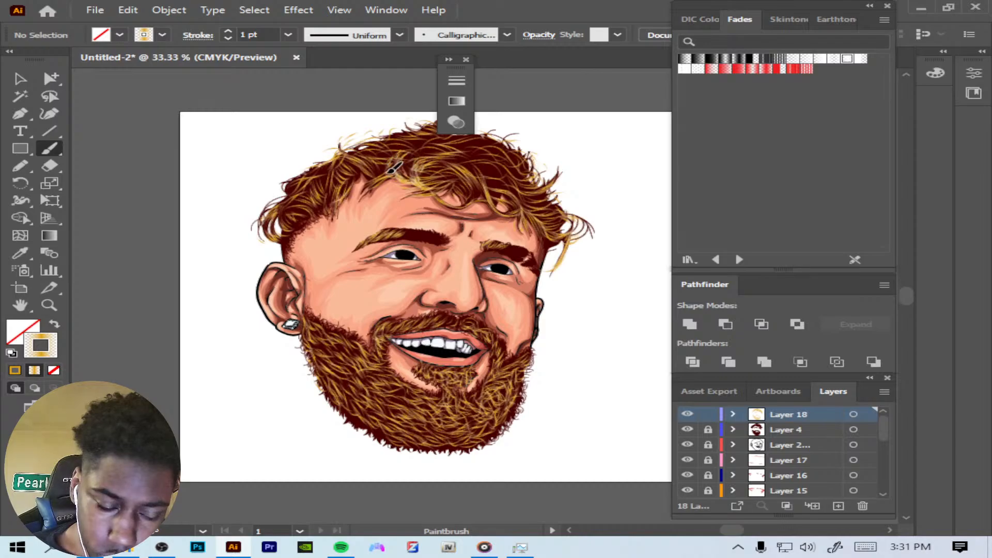
pyautogui.moveTo(381, 151)
pyautogui.mouseDown()
pyautogui.moveTo(384, 173)
pyautogui.moveTo(363, 176)
pyautogui.mouseUp()
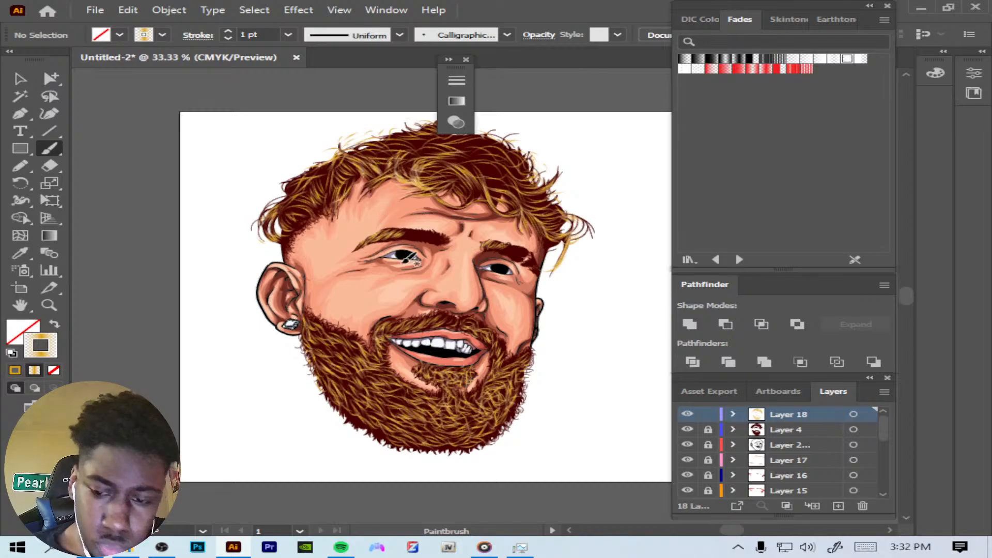
# Step: Create a new layer above Layer 18 and lighten the stroke gradient's middle stop to M 19%, Y 49%
pyautogui.click(837, 508)
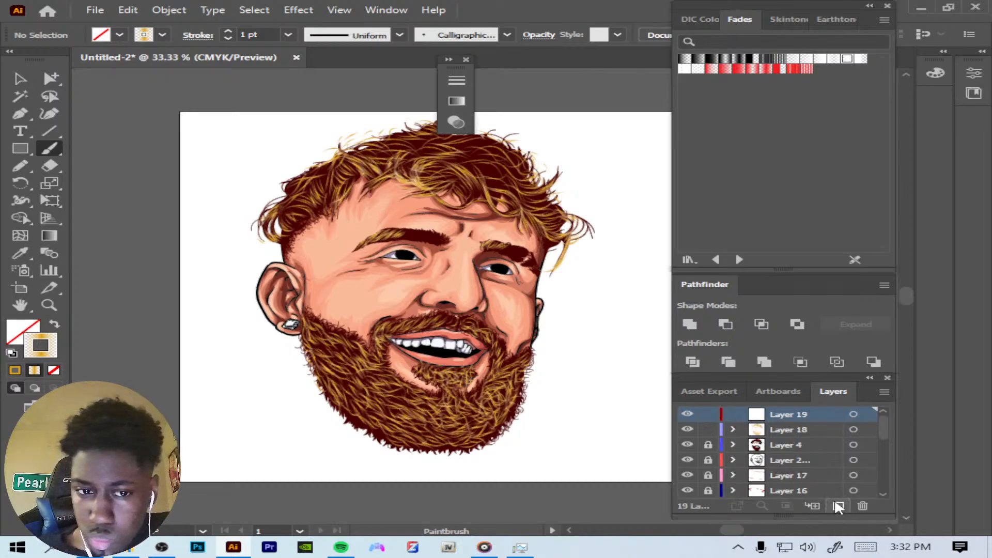
pyautogui.moveTo(910, 296); pyautogui.dragTo(911, 292)
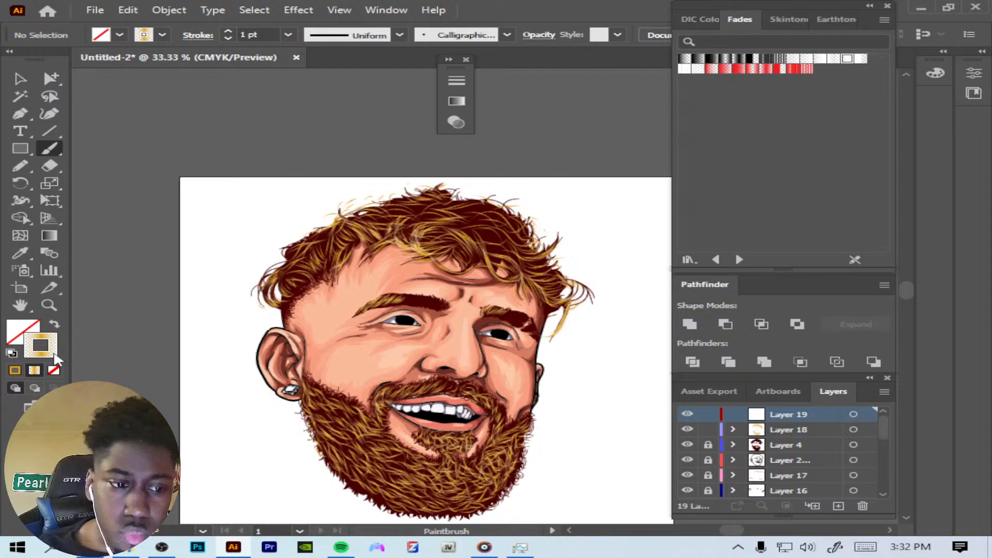
pyautogui.click(456, 101)
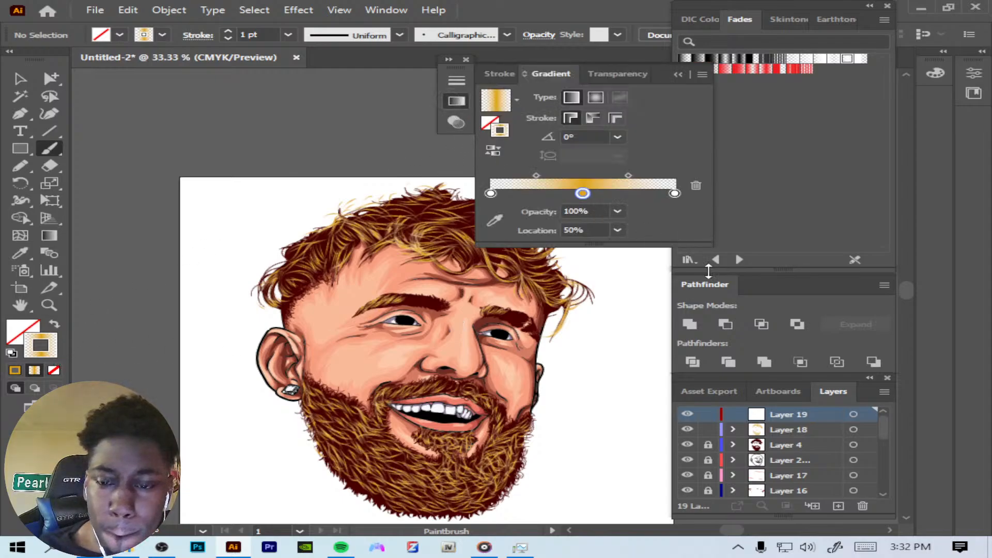
pyautogui.doubleClick(582, 194)
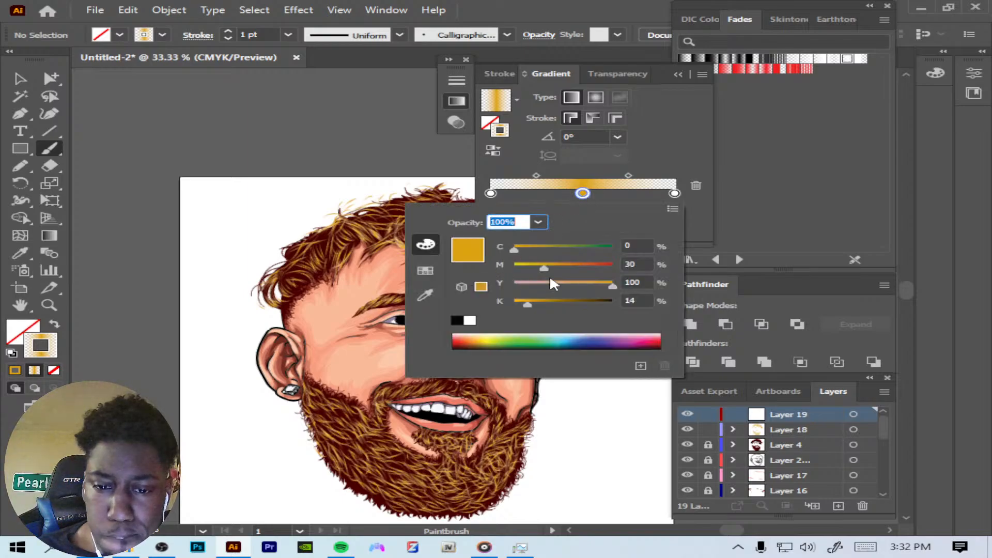
pyautogui.moveTo(533, 272); pyautogui.dragTo(565, 282)
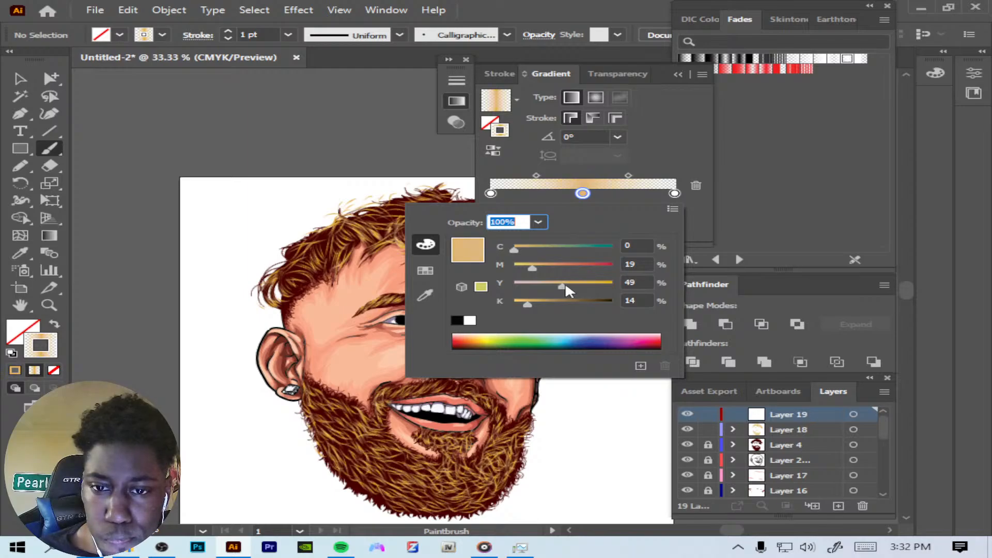
pyautogui.click(663, 120)
pyautogui.click(677, 75)
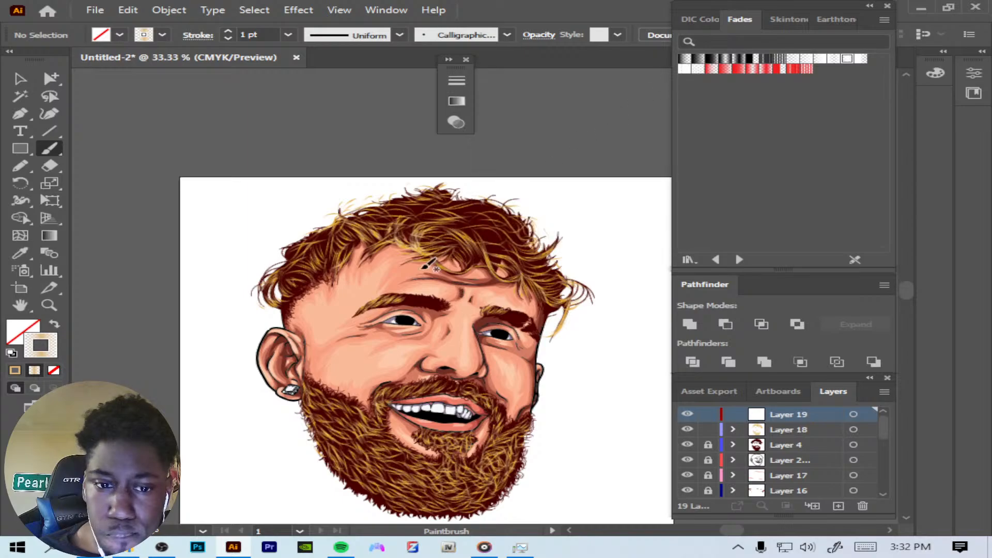
# Step: Paint light tan strands over the middle of the fringe, the left hairline and the curls above the left ear
pyautogui.moveTo(398, 233); pyautogui.dragTo(410, 253)
pyautogui.moveTo(388, 227)
pyautogui.mouseDown()
pyautogui.moveTo(417, 254)
pyautogui.moveTo(435, 254)
pyautogui.mouseUp()
pyautogui.moveTo(407, 231); pyautogui.dragTo(417, 250)
pyautogui.moveTo(420, 237); pyautogui.dragTo(432, 255)
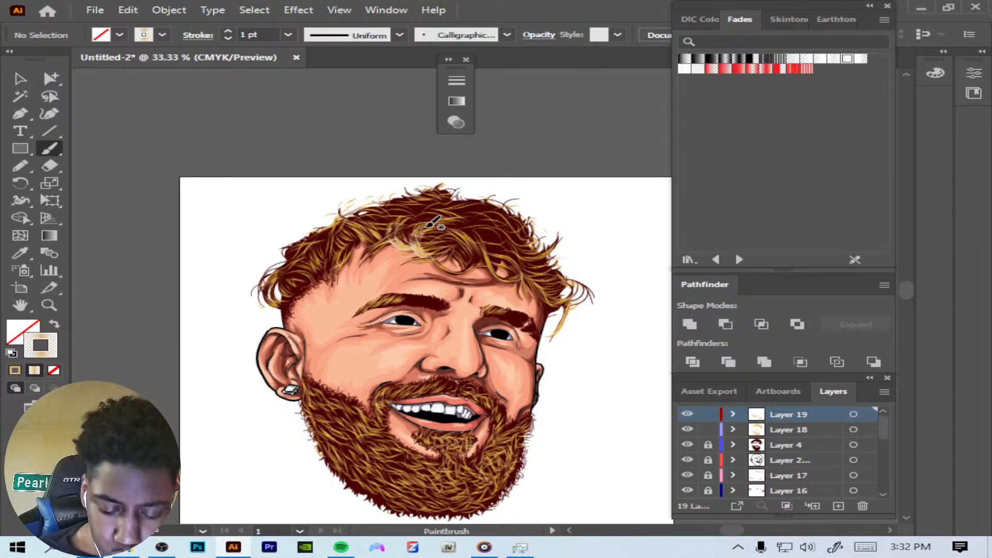
pyautogui.moveTo(359, 228)
pyautogui.mouseDown()
pyautogui.moveTo(387, 247)
pyautogui.moveTo(374, 224)
pyautogui.moveTo(393, 241)
pyautogui.moveTo(360, 227)
pyautogui.moveTo(374, 246)
pyautogui.moveTo(388, 244)
pyautogui.moveTo(368, 236)
pyautogui.moveTo(329, 275)
pyautogui.mouseUp()
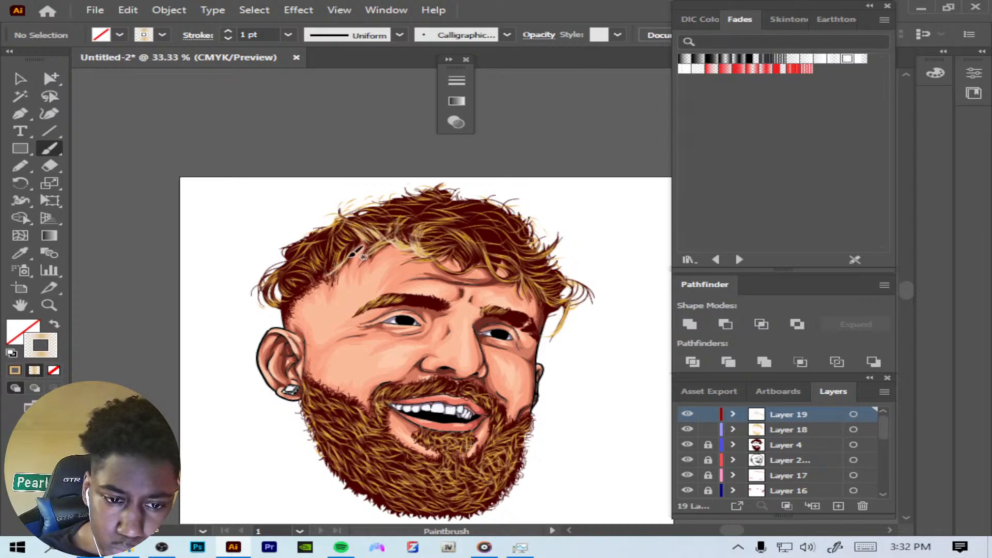
pyautogui.moveTo(370, 243); pyautogui.dragTo(341, 278)
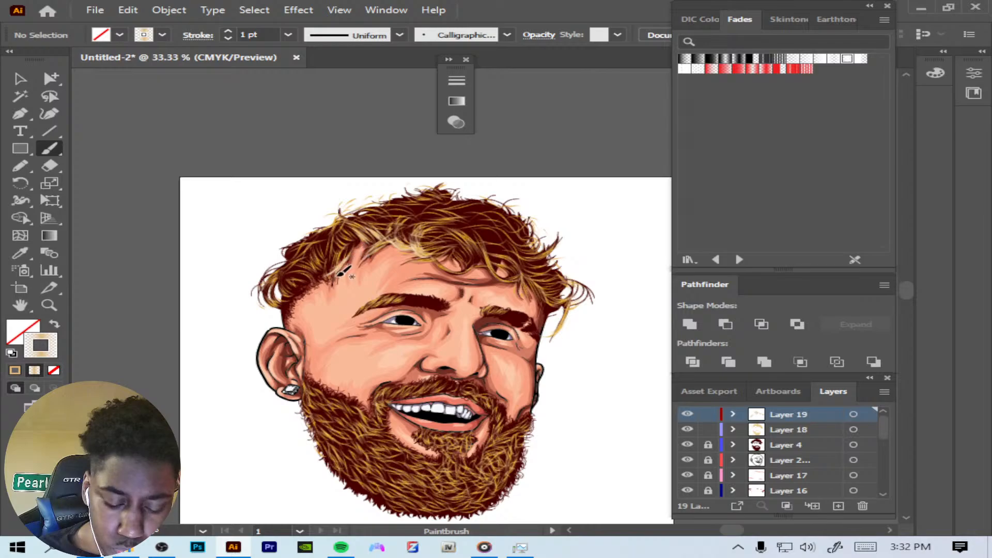
pyautogui.moveTo(335, 244)
pyautogui.mouseDown()
pyautogui.moveTo(315, 268)
pyautogui.moveTo(308, 261)
pyautogui.moveTo(320, 276)
pyautogui.moveTo(305, 264)
pyautogui.moveTo(318, 279)
pyautogui.moveTo(344, 250)
pyautogui.moveTo(271, 303)
pyautogui.mouseUp()
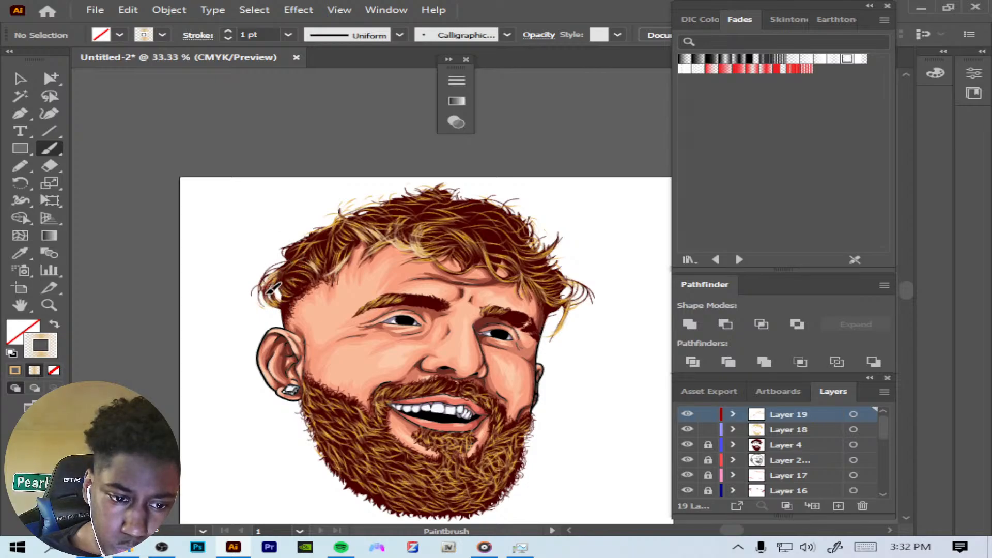
pyautogui.moveTo(283, 276); pyautogui.dragTo(272, 306)
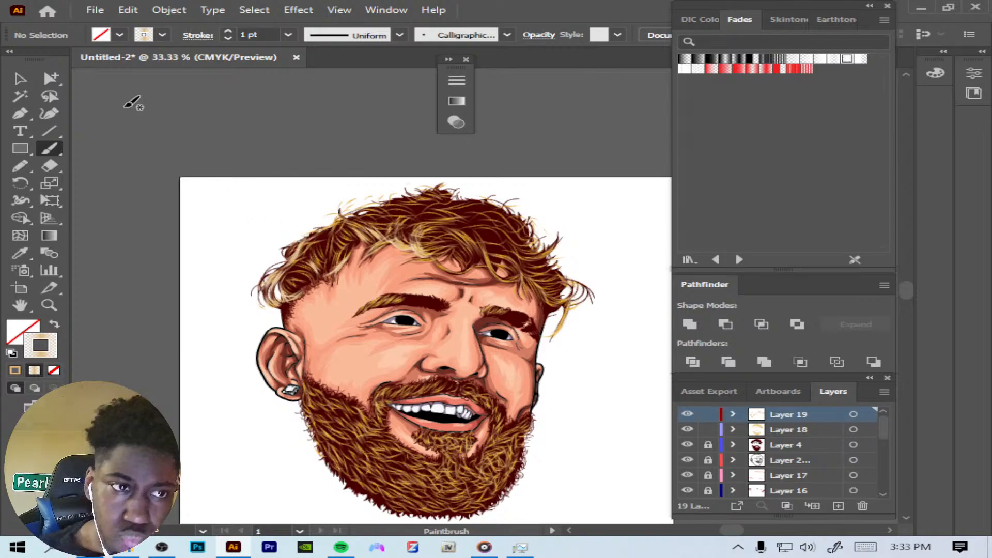
# Step: Save the document as an Illustrator file named jp in the Adobe Ill folder, using the Illustrator 2020 version
pyautogui.click(97, 14)
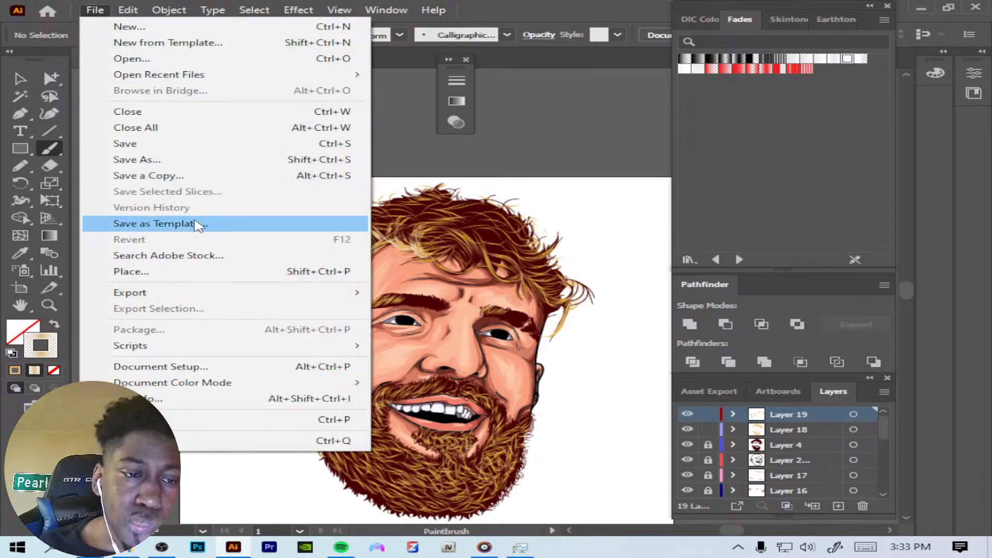
pyautogui.click(169, 147)
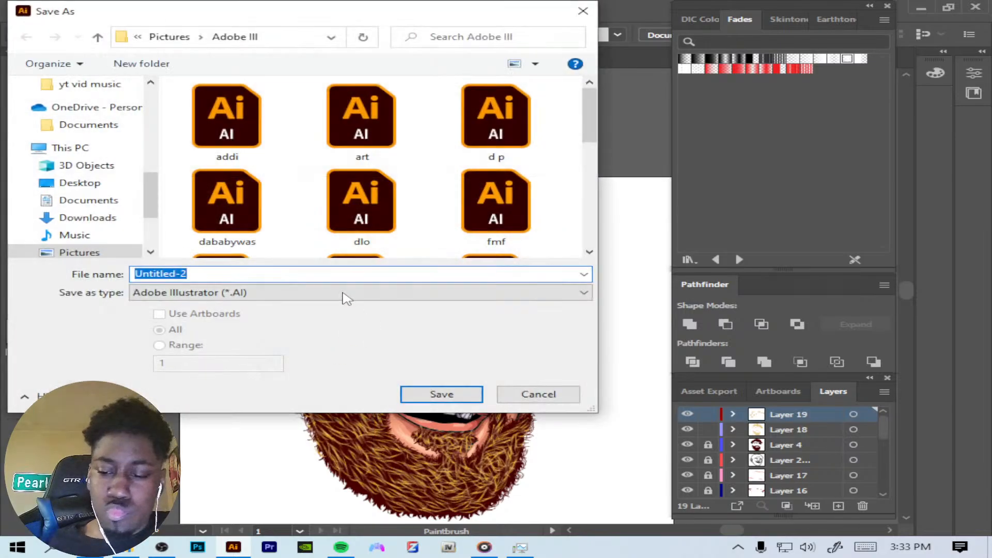
pyautogui.click(868, 551)
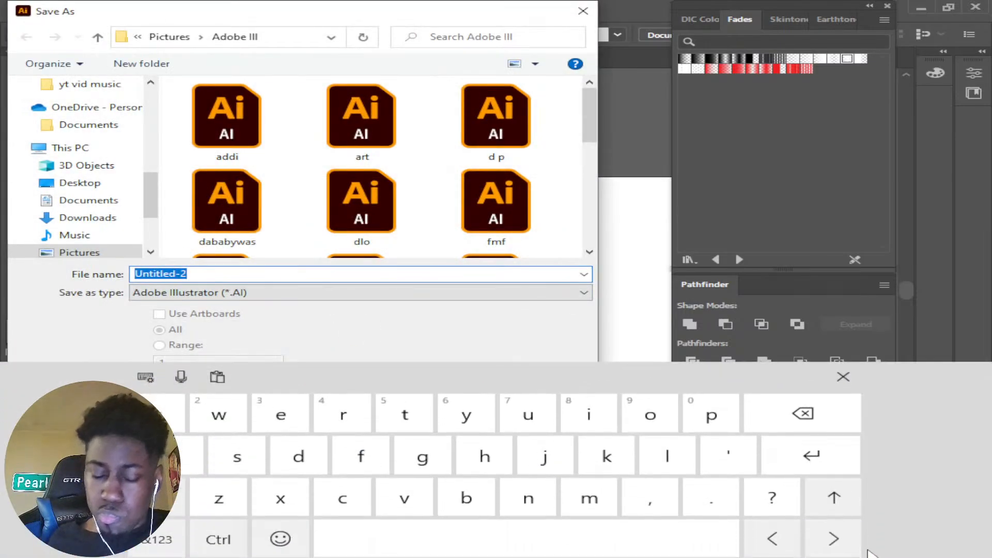
pyautogui.click(545, 457)
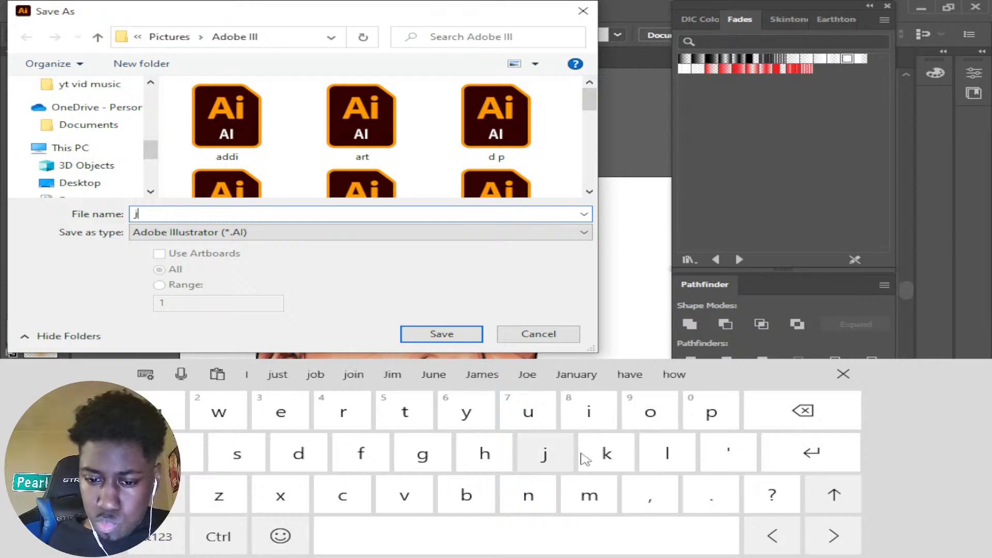
pyautogui.click(723, 427)
pyautogui.click(843, 374)
pyautogui.click(438, 333)
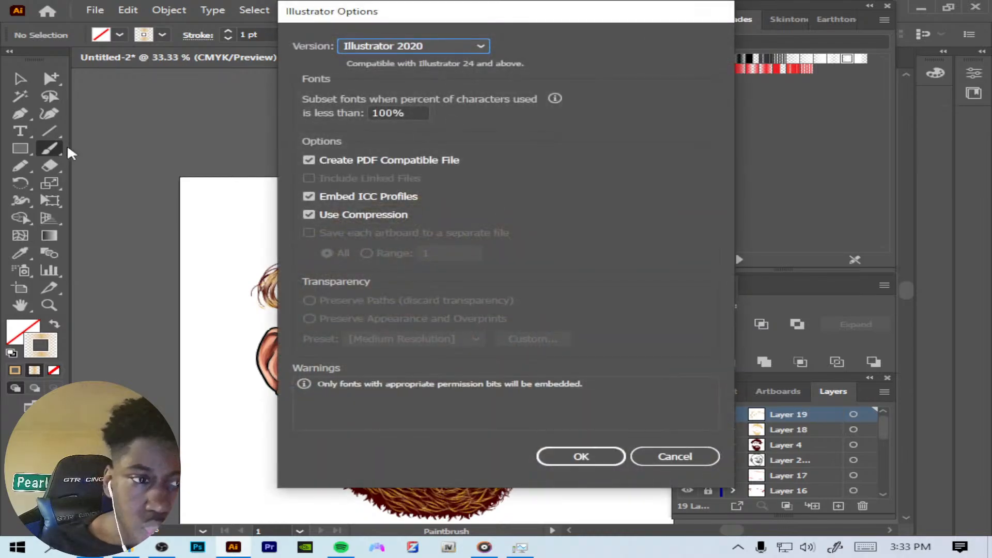
pyautogui.click(580, 456)
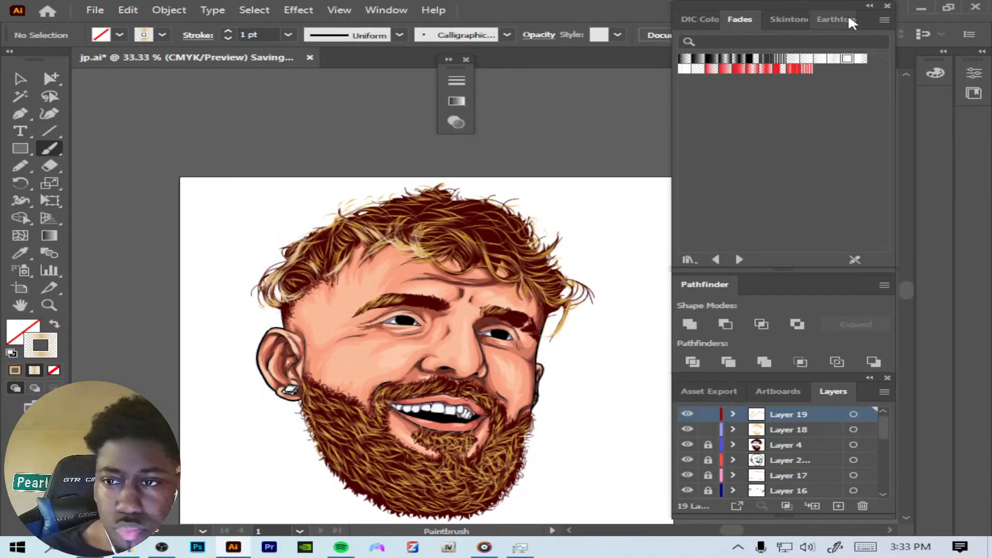
# Step: Close the floating swatch libraries and extend the light tan strands across the right part of the fringe
pyautogui.click(870, 7)
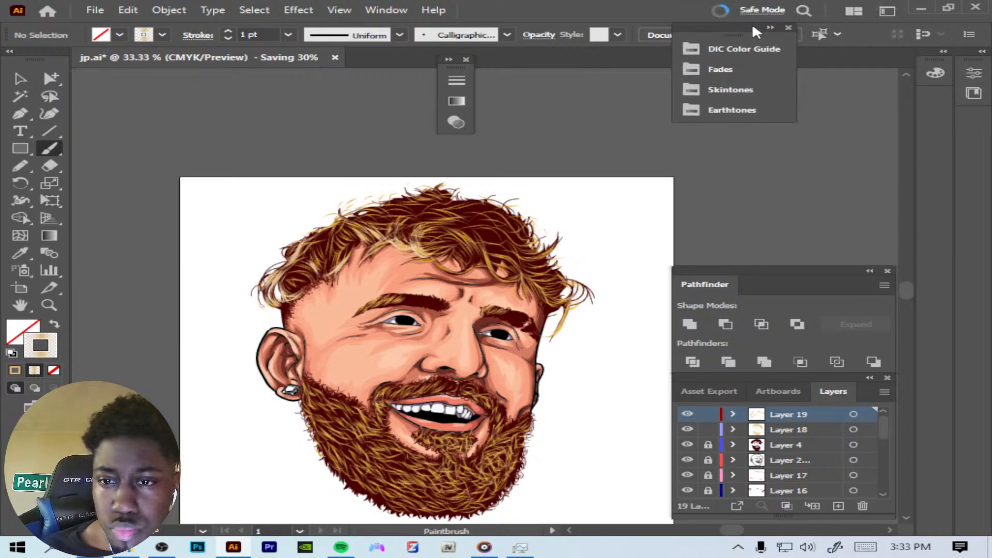
pyautogui.moveTo(783, 13); pyautogui.dragTo(799, 88)
pyautogui.click(806, 80)
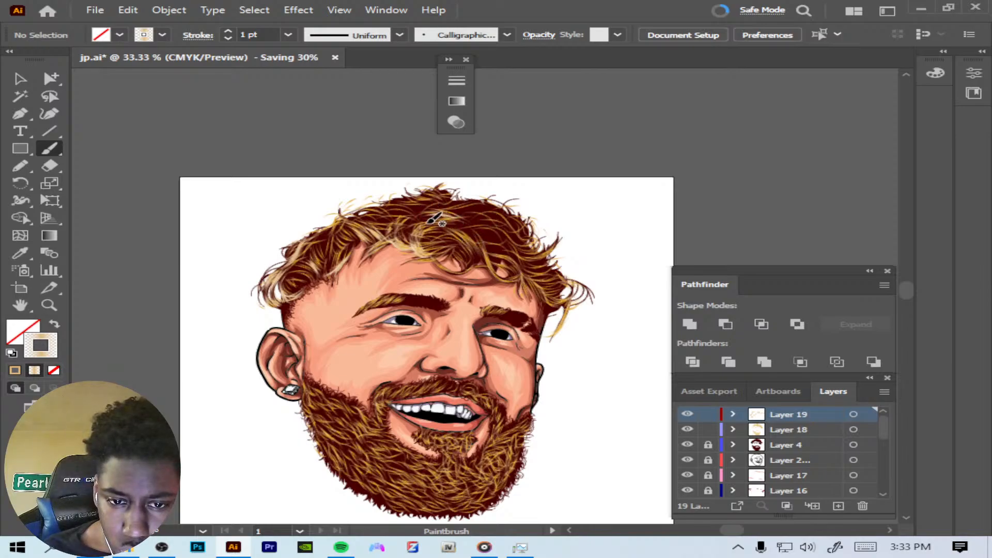
pyautogui.moveTo(427, 224)
pyautogui.mouseDown()
pyautogui.moveTo(476, 217)
pyautogui.moveTo(465, 235)
pyautogui.moveTo(454, 233)
pyautogui.moveTo(502, 262)
pyautogui.moveTo(480, 248)
pyautogui.moveTo(502, 283)
pyautogui.mouseUp()
pyautogui.moveTo(484, 250)
pyautogui.mouseDown()
pyautogui.moveTo(522, 275)
pyautogui.moveTo(510, 258)
pyautogui.moveTo(529, 281)
pyautogui.moveTo(518, 267)
pyautogui.moveTo(520, 297)
pyautogui.moveTo(522, 272)
pyautogui.moveTo(530, 299)
pyautogui.mouseUp()
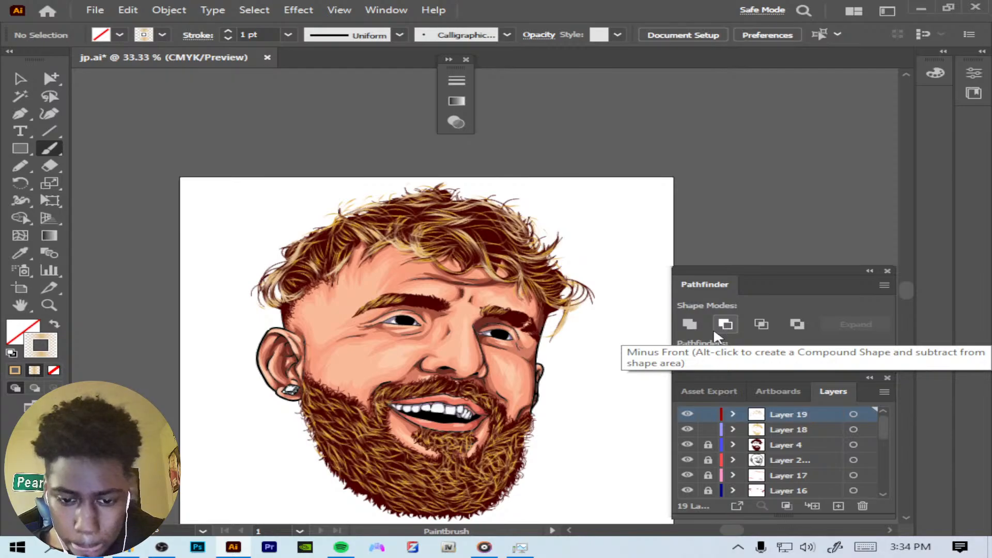
# Step: Lock Layers 19 and 18 and create a new layer directly above Layer 4
pyautogui.click(708, 415)
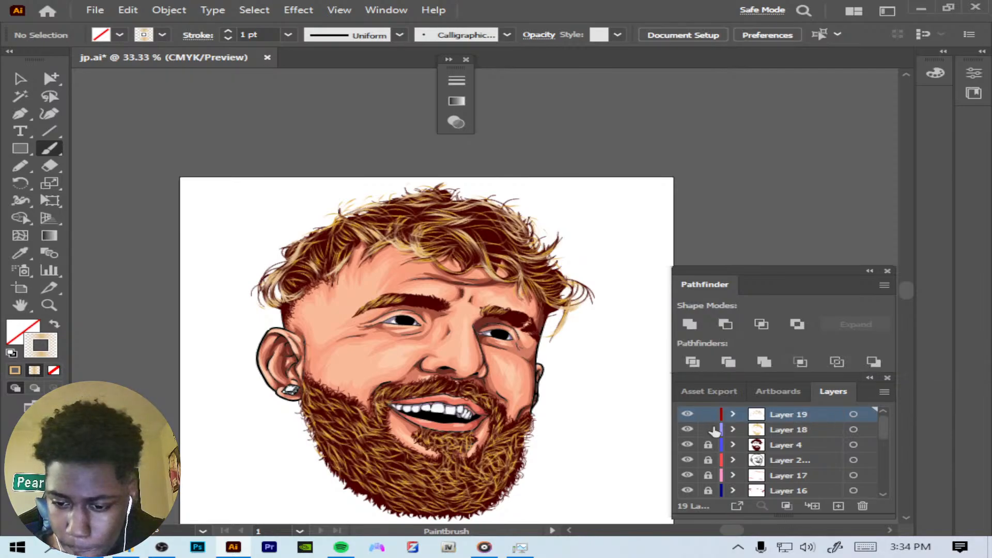
pyautogui.click(709, 427)
pyautogui.click(817, 446)
pyautogui.click(844, 505)
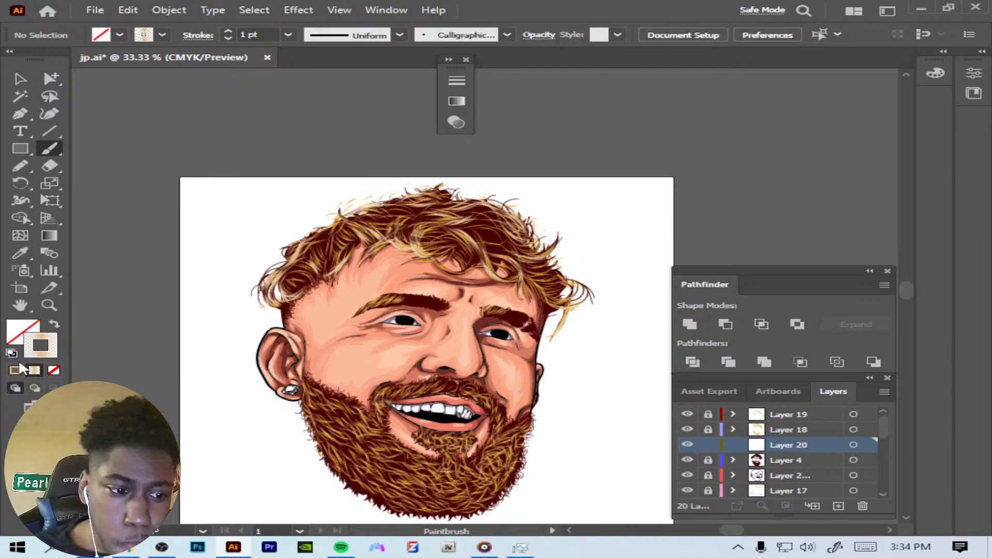
# Step: Set the fill to solid dark brown 491E08 with no stroke
pyautogui.click(54, 326)
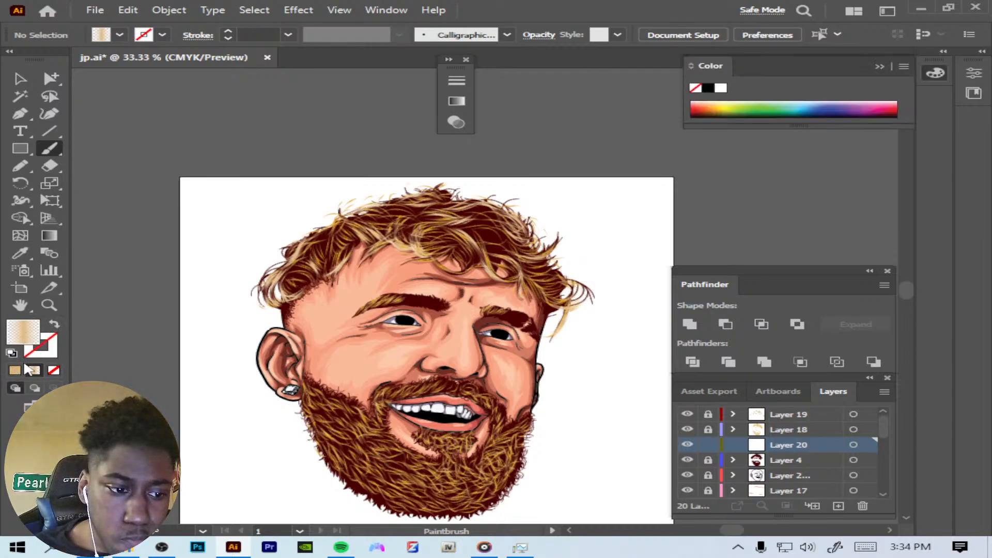
pyautogui.click(15, 371)
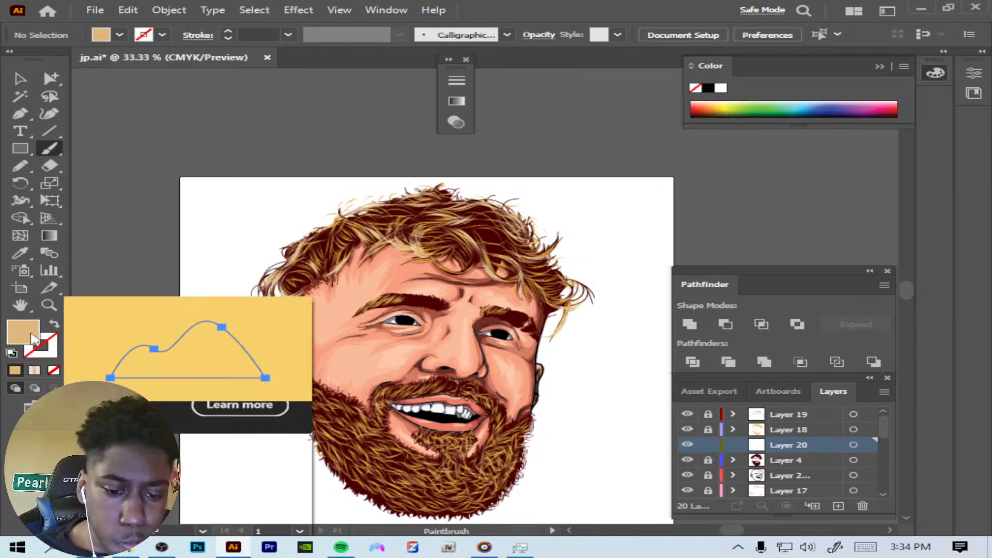
pyautogui.doubleClick(30, 335)
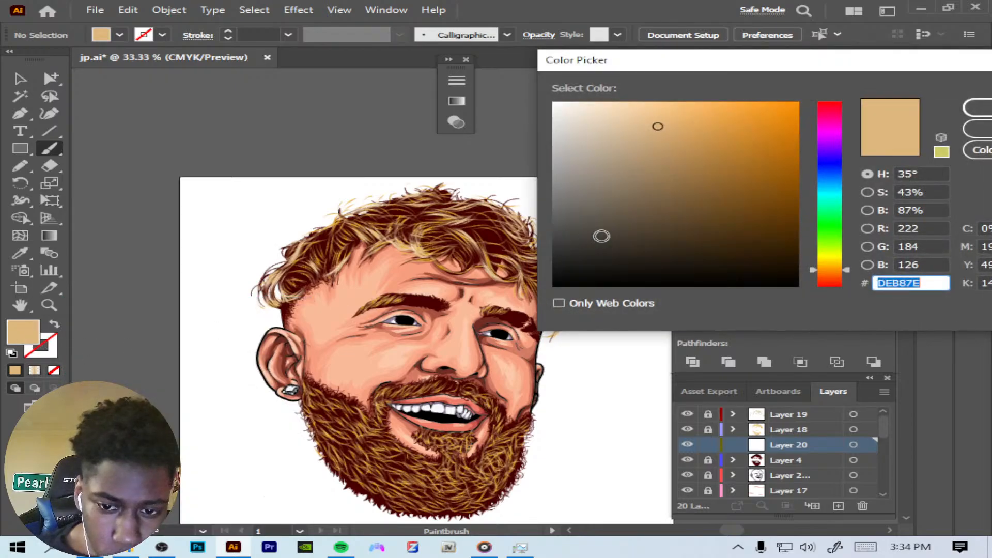
pyautogui.moveTo(832, 270); pyautogui.dragTo(831, 275)
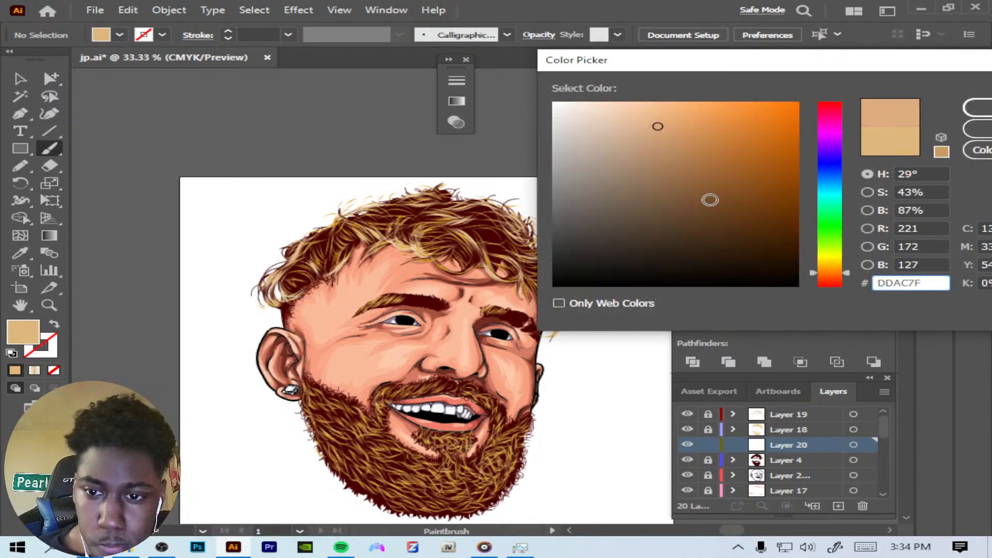
pyautogui.moveTo(709, 200); pyautogui.dragTo(773, 233)
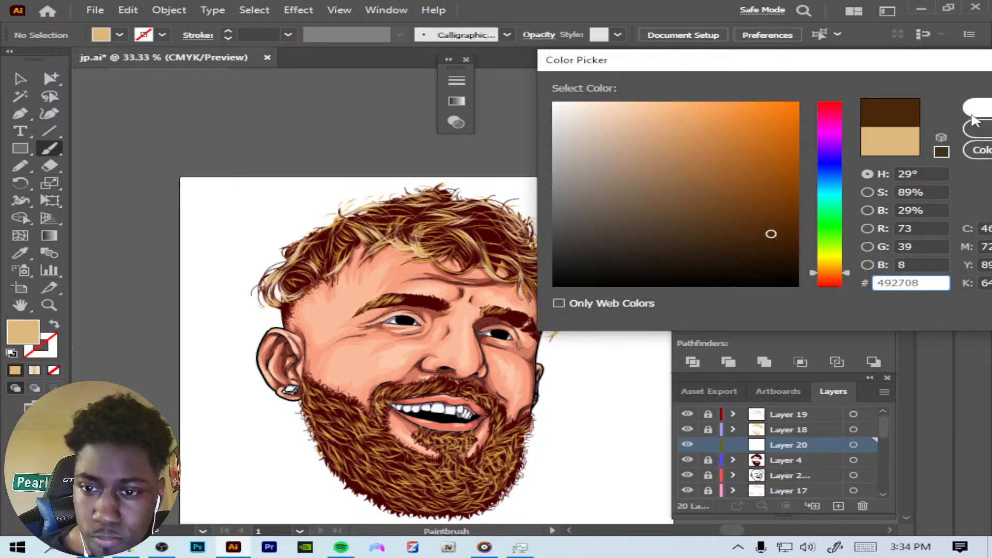
pyautogui.moveTo(823, 273); pyautogui.dragTo(827, 276)
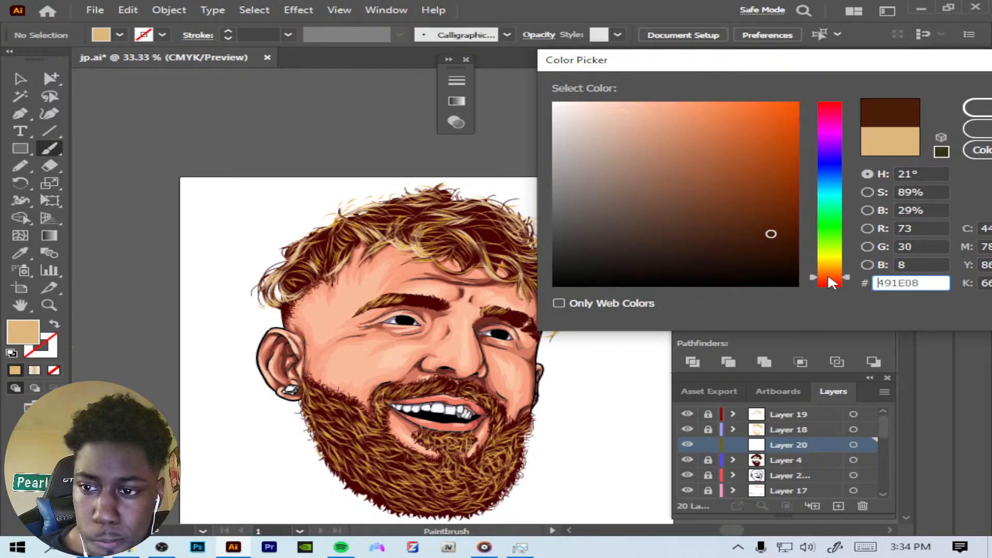
pyautogui.click(964, 115)
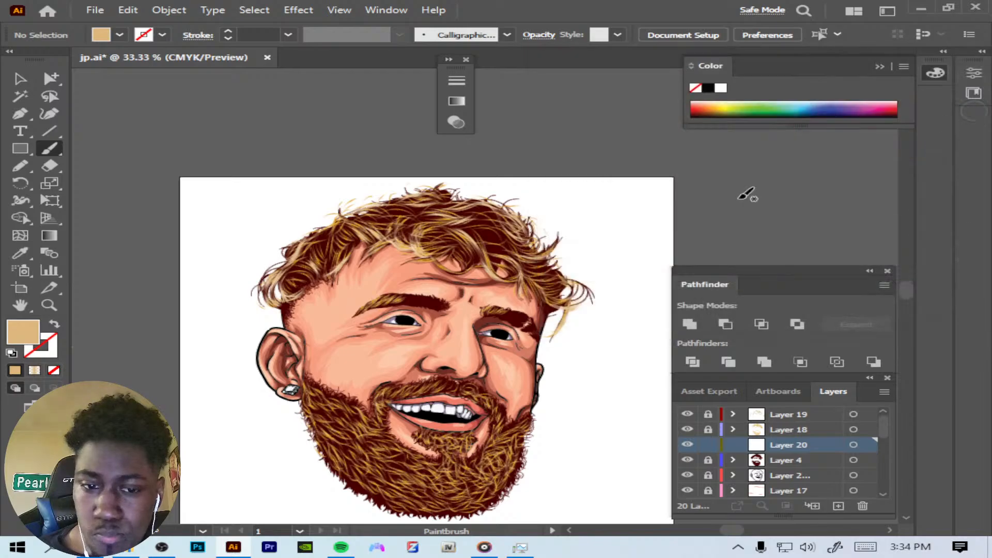
# Step: Draw a curved dark brown iris shape with the Pencil tool inside the black of the portrait's right-hand eye
pyautogui.click(20, 165)
pyautogui.hotkey('ctrl', '+')
pyautogui.hotkey('ctrl', '+')
pyautogui.hotkey('ctrl', '+')
pyautogui.hotkey('ctrl', '+')
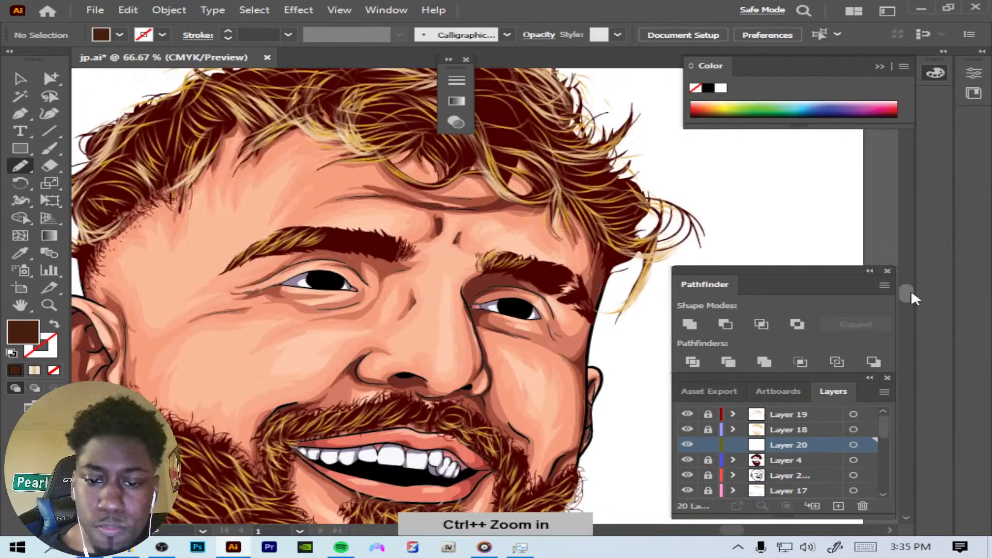
pyautogui.hotkey('ctrl', '+')
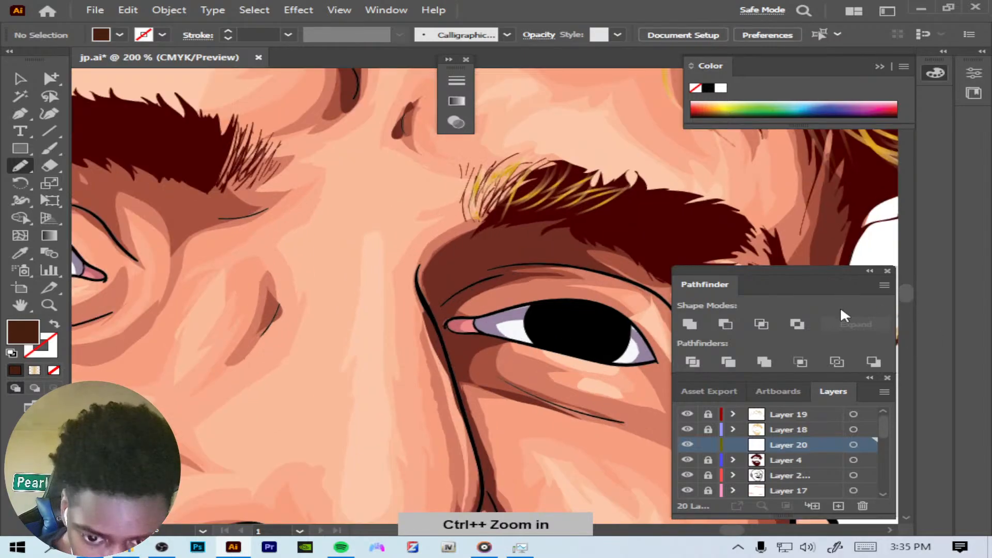
pyautogui.moveTo(554, 323)
pyautogui.mouseDown()
pyautogui.moveTo(594, 357)
pyautogui.moveTo(603, 352)
pyautogui.moveTo(593, 340)
pyautogui.moveTo(613, 329)
pyautogui.moveTo(565, 321)
pyautogui.moveTo(562, 346)
pyautogui.mouseUp()
pyautogui.hotkey('ctrl', 'z')
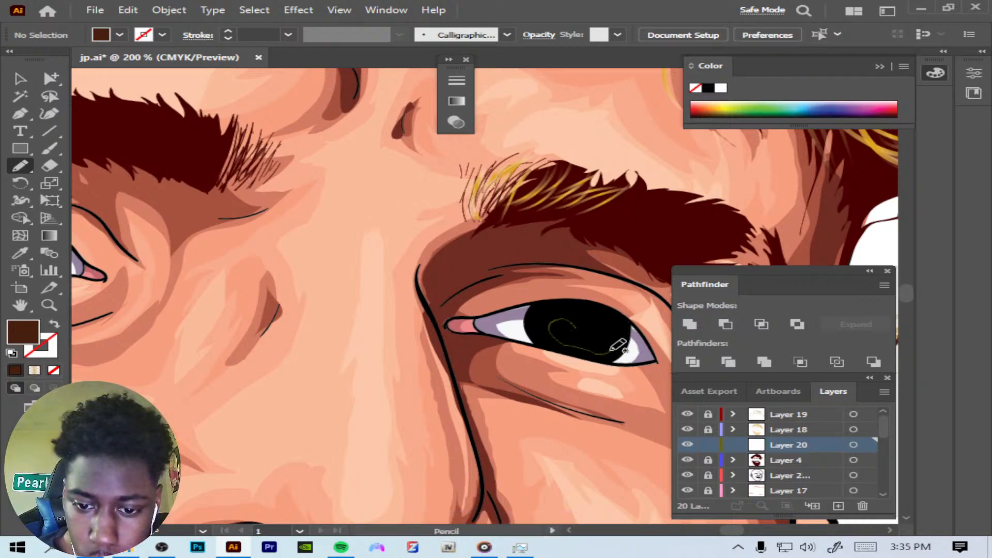
pyautogui.moveTo(589, 343); pyautogui.dragTo(595, 327)
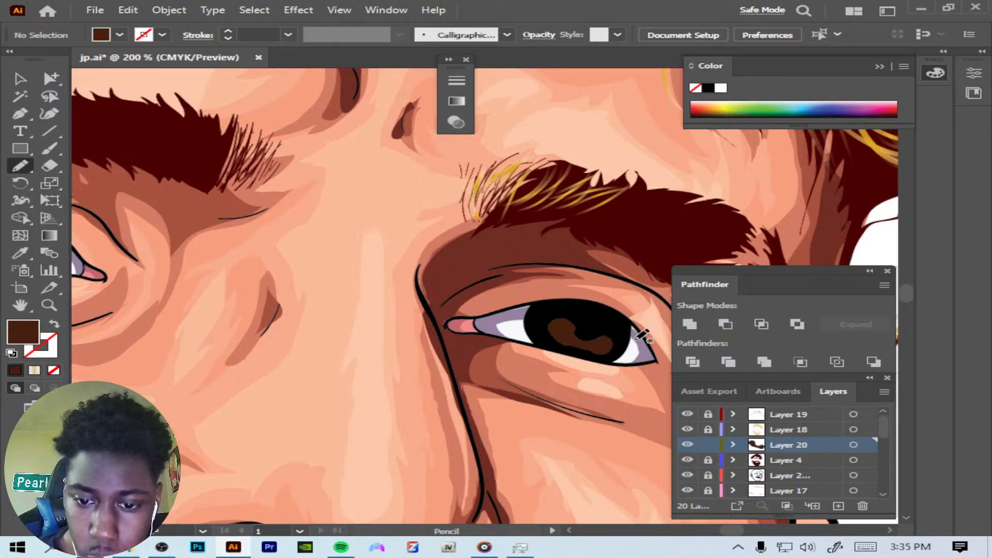
# Step: Draw a matching dark brown iris shape inside the black of the portrait's left-hand eye
pyautogui.moveTo(737, 531); pyautogui.dragTo(735, 533)
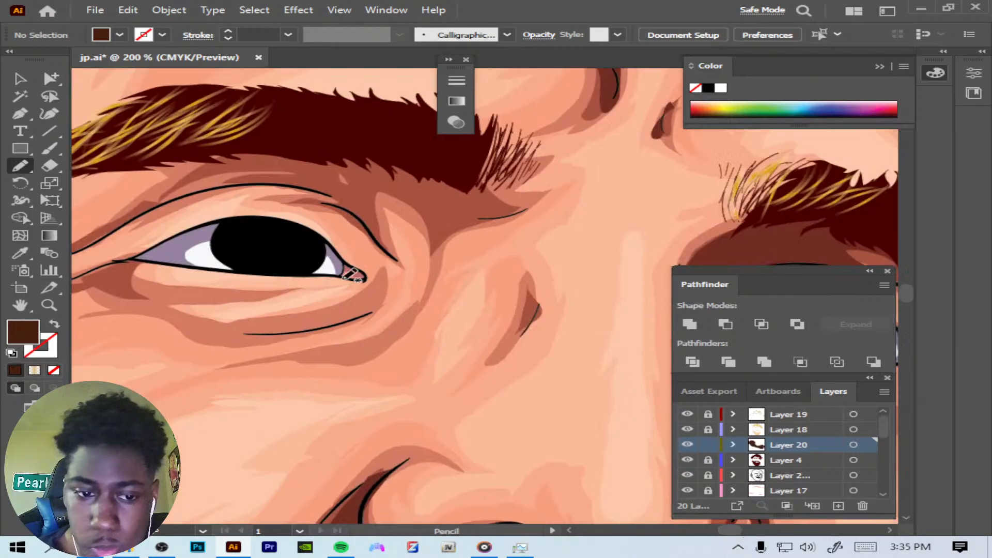
pyautogui.moveTo(232, 243)
pyautogui.mouseDown()
pyautogui.moveTo(240, 258)
pyautogui.moveTo(288, 268)
pyautogui.mouseUp()
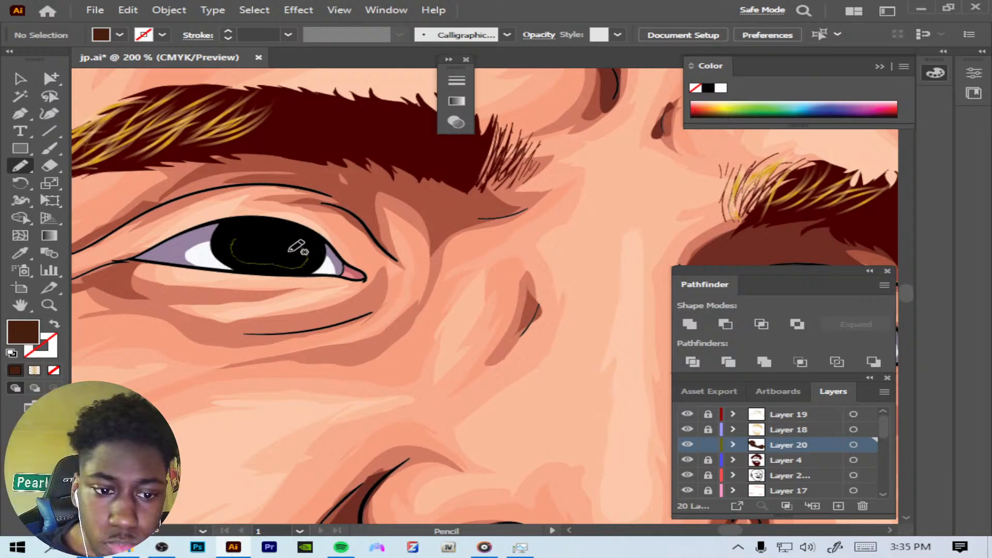
pyautogui.moveTo(264, 241); pyautogui.dragTo(266, 239)
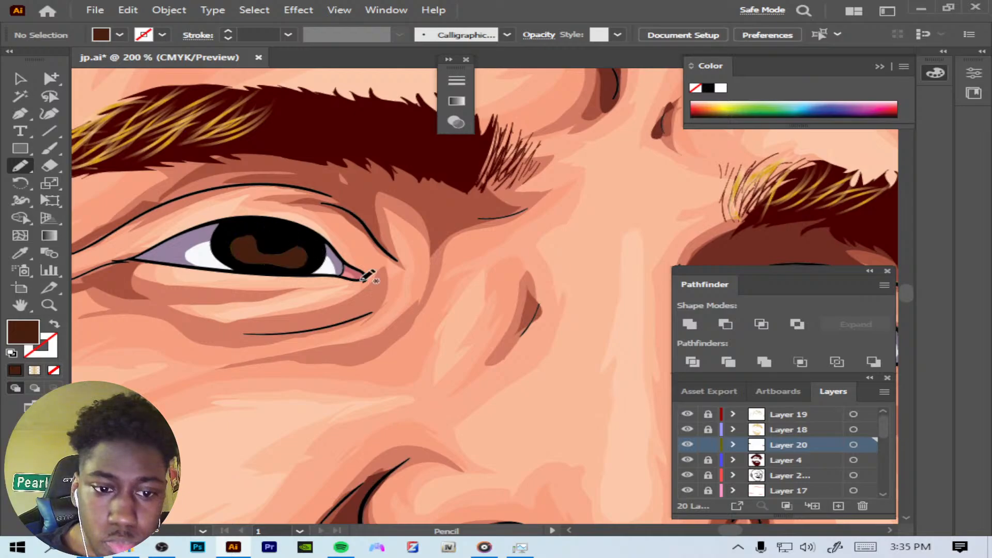
pyautogui.hotkey('ctrl', '-')
pyautogui.hotkey('ctrl', '-')
pyautogui.hotkey('ctrl', '-')
pyautogui.hotkey('ctrl', '-')
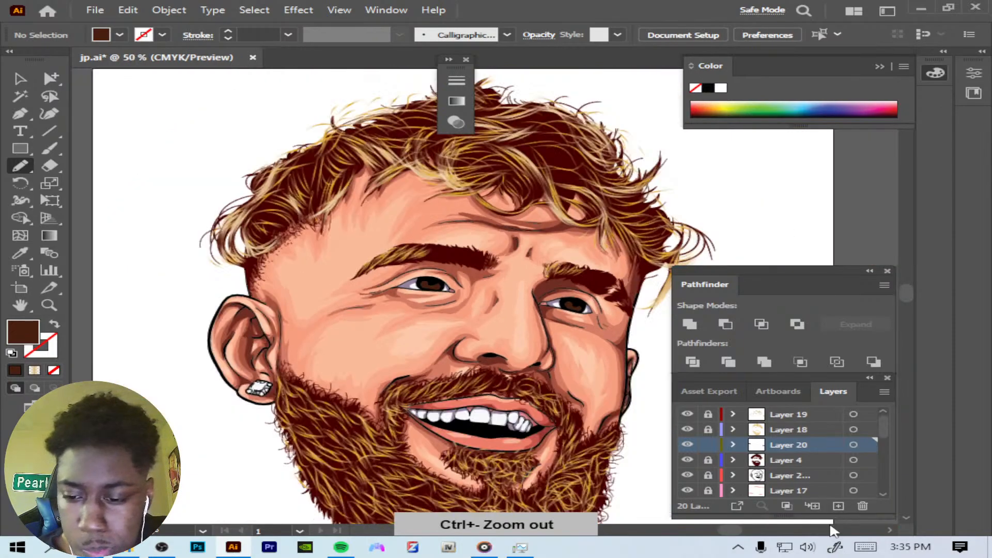
# Step: Create a new layer directly above Layer 20 and sample white from the blank background as the fill
pyautogui.click(840, 505)
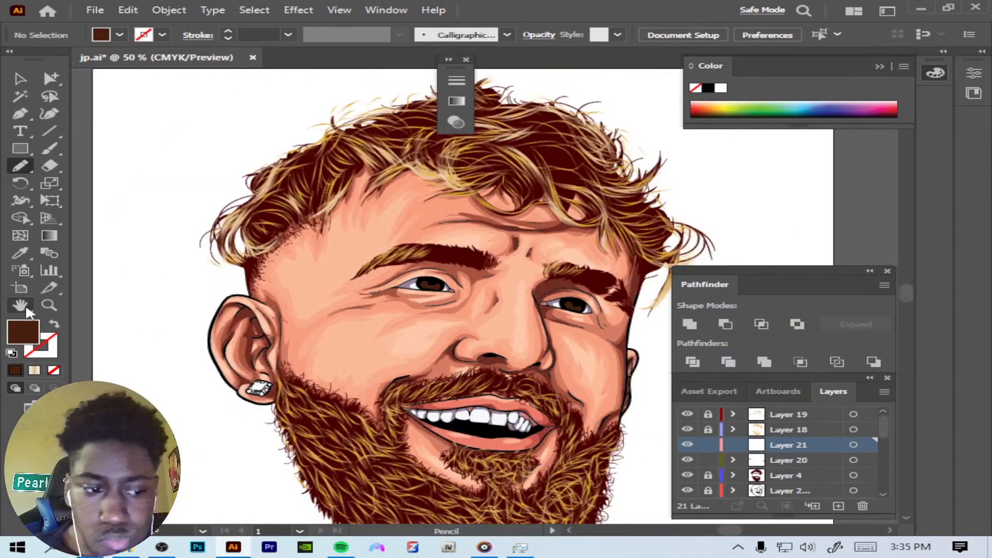
pyautogui.click(20, 252)
pyautogui.click(122, 250)
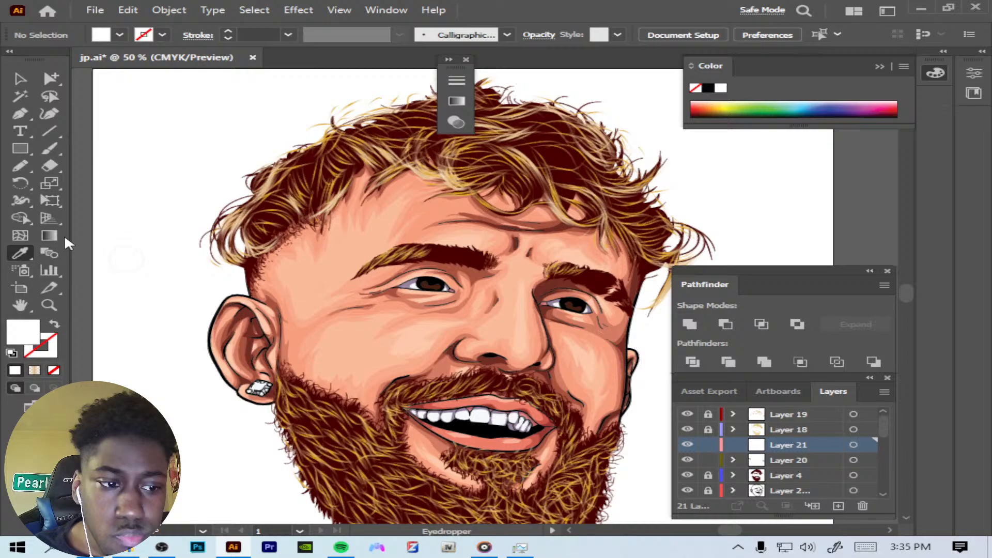
# Step: Draw a small round white highlight with the Pencil tool at the right edge of the left-hand eye's iris
pyautogui.click(20, 167)
pyautogui.hotkey('ctrl', '+')
pyautogui.hotkey('ctrl', '+')
pyautogui.hotkey('ctrl', '+')
pyautogui.hotkey('ctrl', '+')
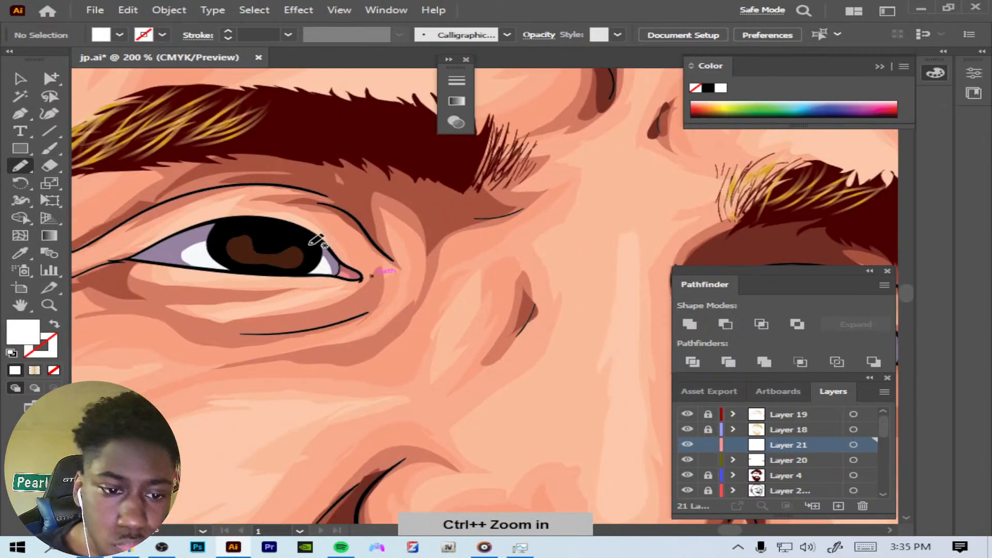
pyautogui.moveTo(310, 245)
pyautogui.mouseDown()
pyautogui.moveTo(307, 256)
pyautogui.moveTo(310, 246)
pyautogui.mouseUp()
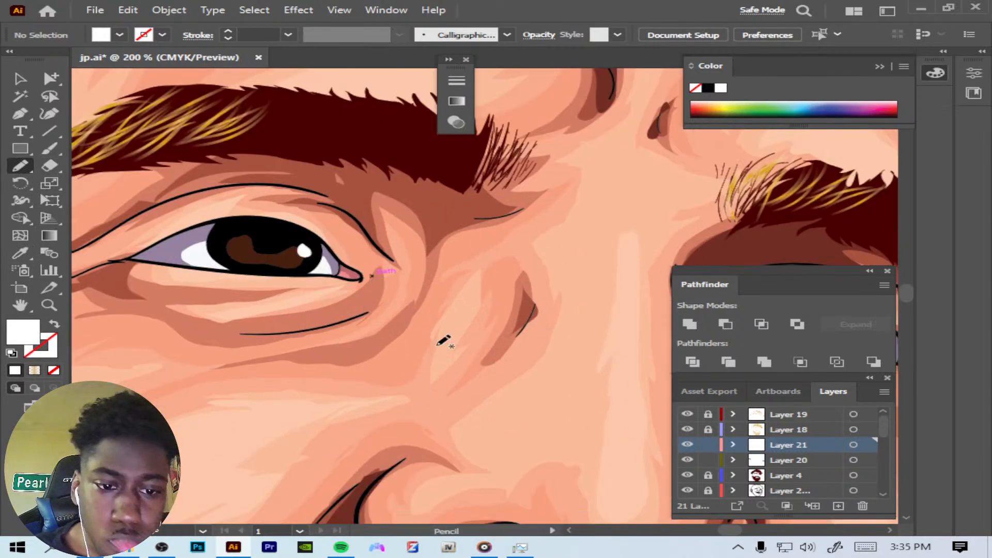
# Step: Draw a small round white highlight at the right edge of the right-hand eye's iris
pyautogui.moveTo(729, 530); pyautogui.dragTo(732, 532)
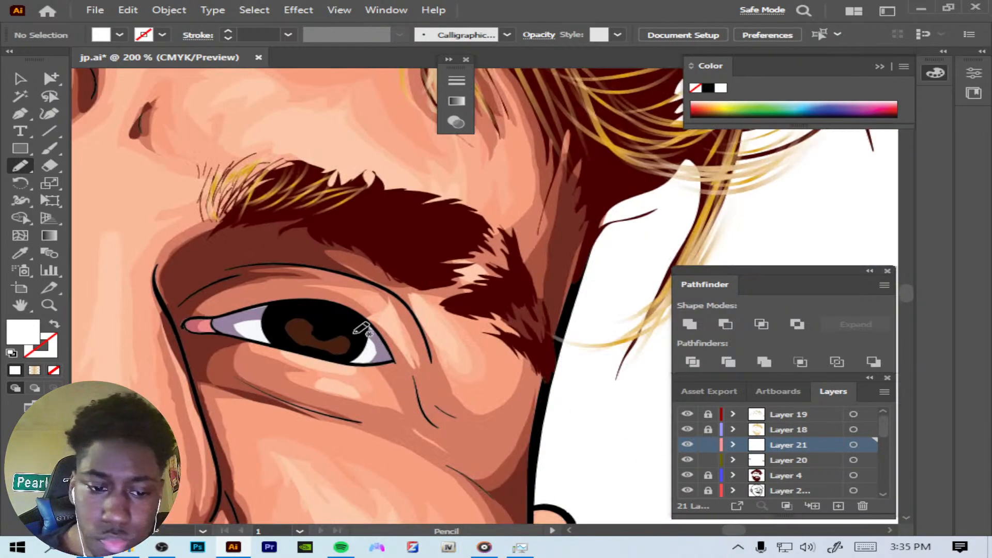
pyautogui.hotkey('ctrl', '-')
pyautogui.hotkey('ctrl', '-')
pyautogui.hotkey('ctrl', '-')
pyautogui.hotkey('ctrl', '-')
pyautogui.hotkey('ctrl', '-')
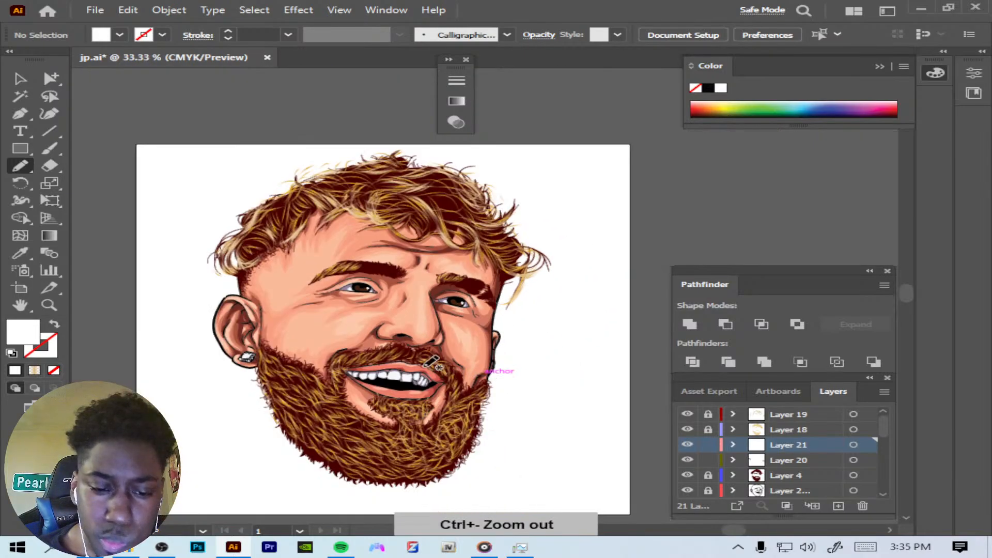
# Step: Create a new layer and place it between Layer 21 and Layer 20
pyautogui.click(20, 79)
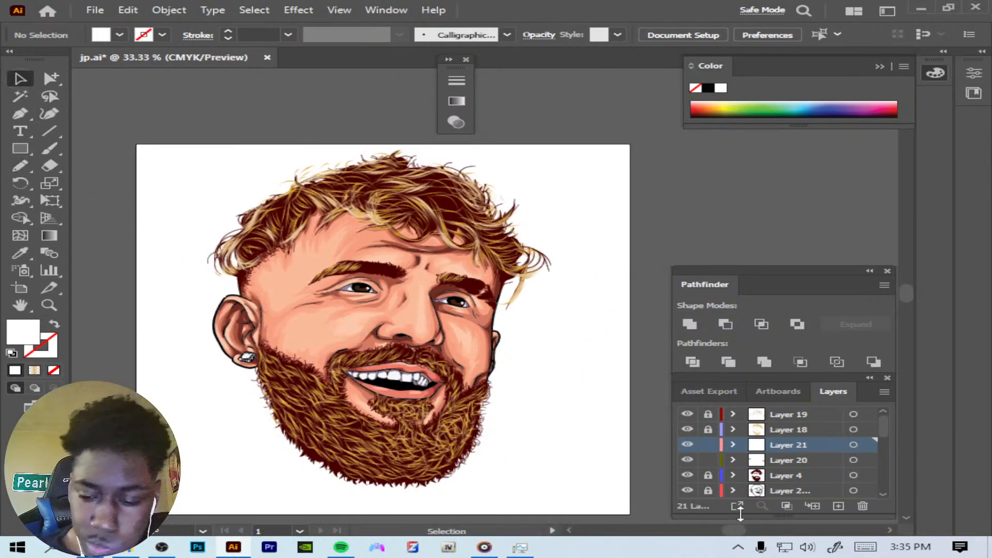
pyautogui.click(838, 506)
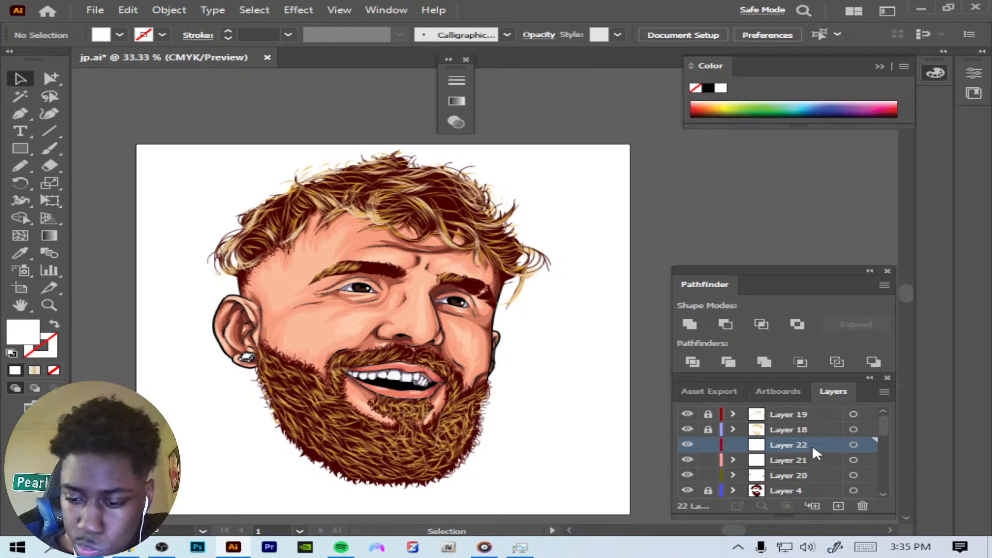
pyautogui.moveTo(813, 446); pyautogui.dragTo(823, 465)
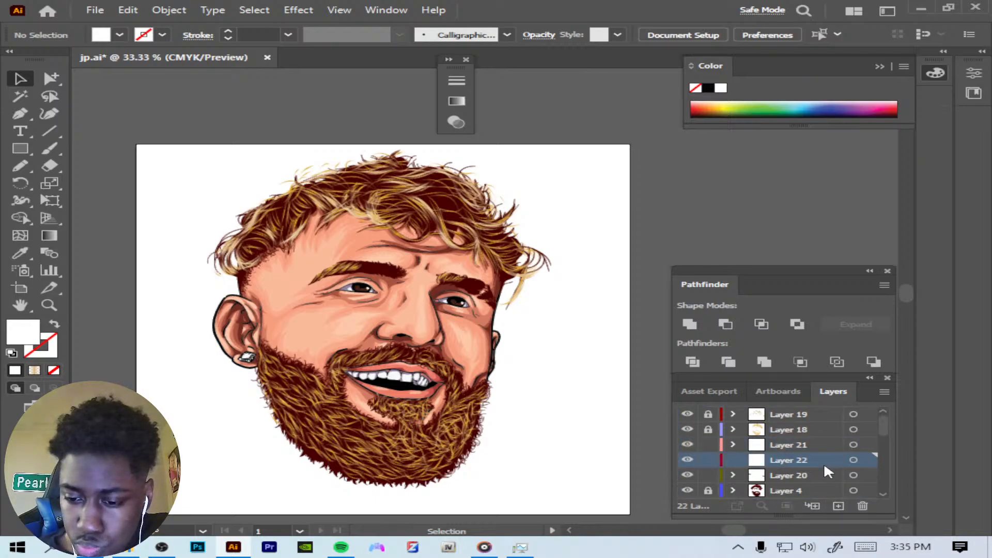
# Step: Sample the dark brown of the right-hand iris and lighten the fill to 5E2F15
pyautogui.click(20, 253)
pyautogui.hotkey('ctrl', '+')
pyautogui.hotkey('ctrl', '+')
pyautogui.hotkey('ctrl', '+')
pyautogui.hotkey('ctrl', '+')
pyautogui.hotkey('ctrl', '+')
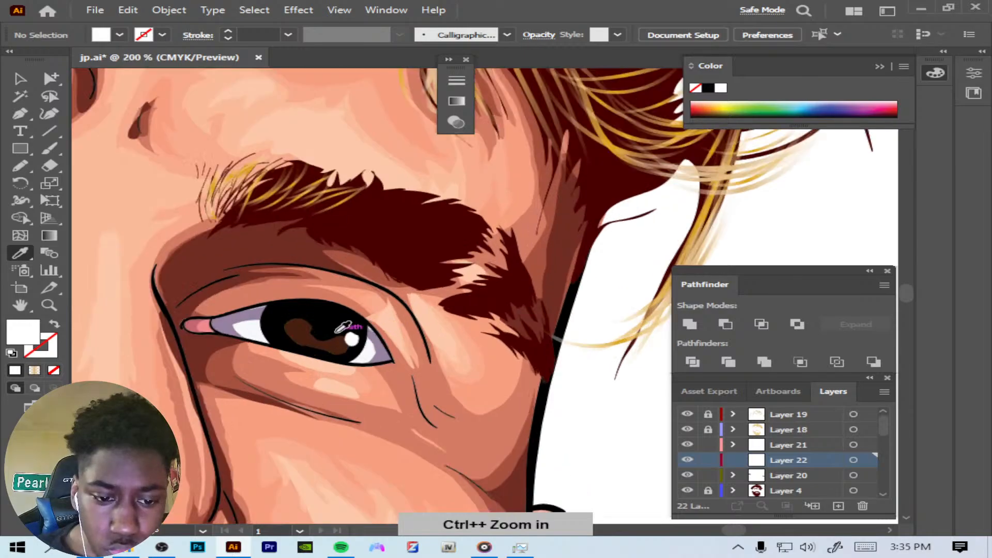
pyautogui.click(307, 325)
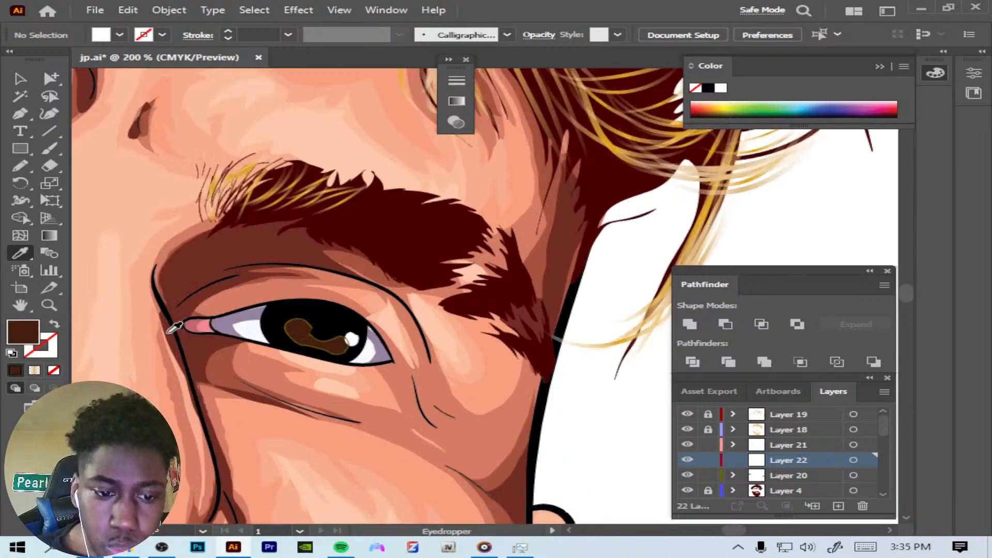
pyautogui.doubleClick(24, 330)
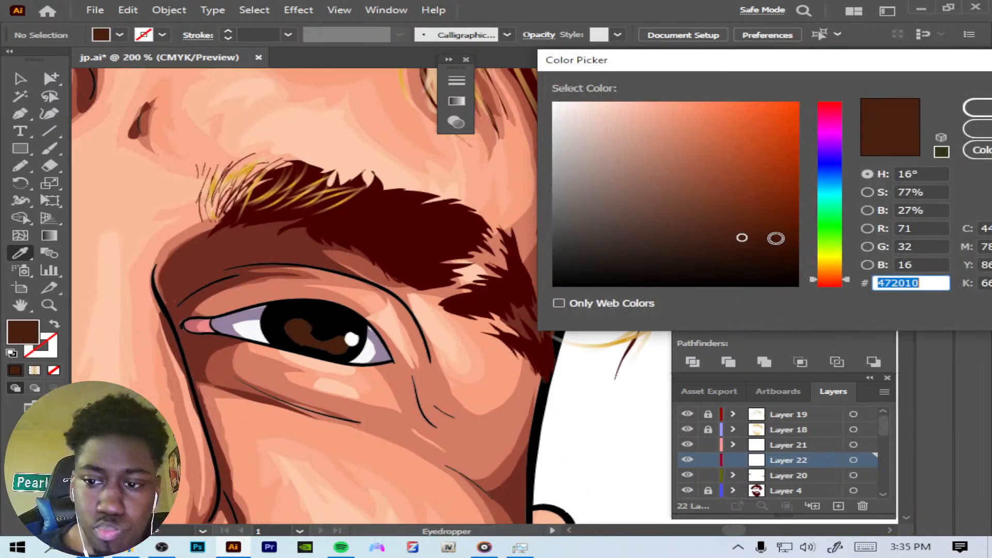
pyautogui.moveTo(830, 280); pyautogui.dragTo(829, 276)
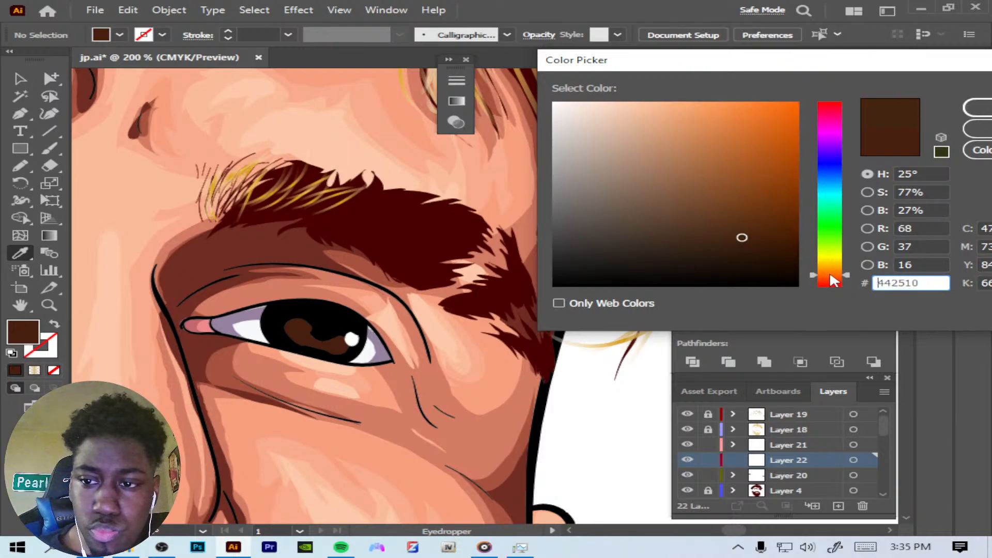
pyautogui.moveTo(742, 237)
pyautogui.mouseDown()
pyautogui.moveTo(715, 213)
pyautogui.moveTo(744, 218)
pyautogui.mouseUp()
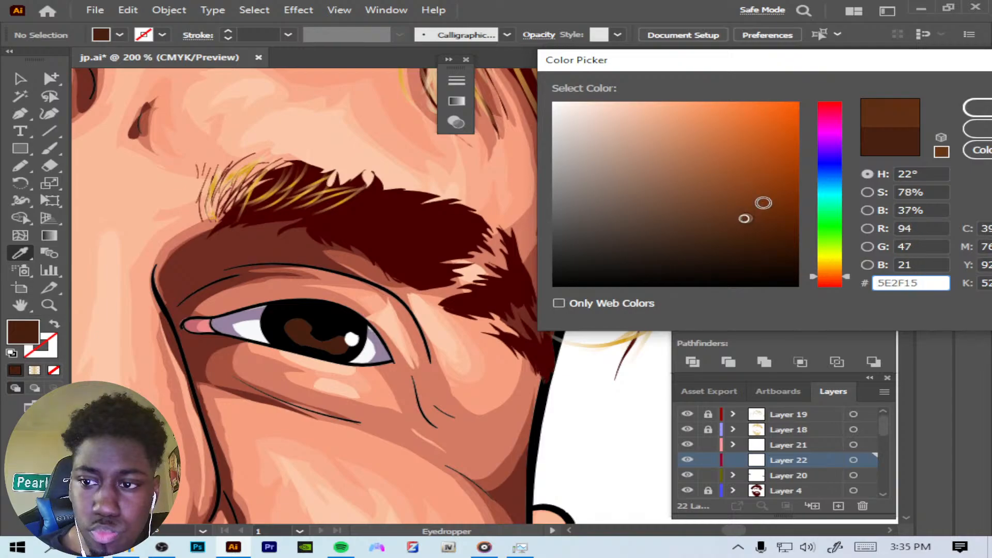
pyautogui.click(979, 108)
# Step: Draw smaller lighter brown shapes with the Pencil tool inside the dark brown iris areas of both eyes
pyautogui.press('n')
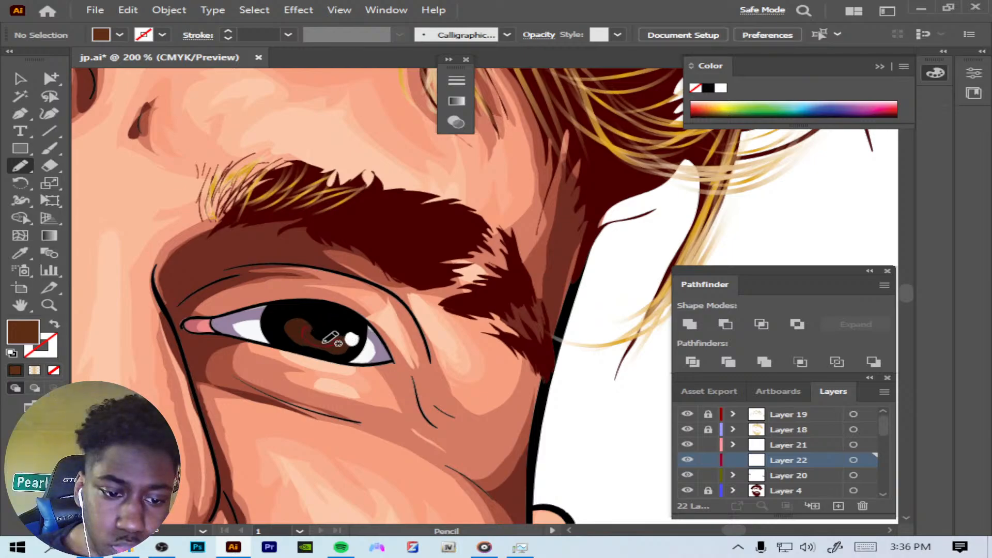
pyautogui.moveTo(313, 339); pyautogui.dragTo(309, 335)
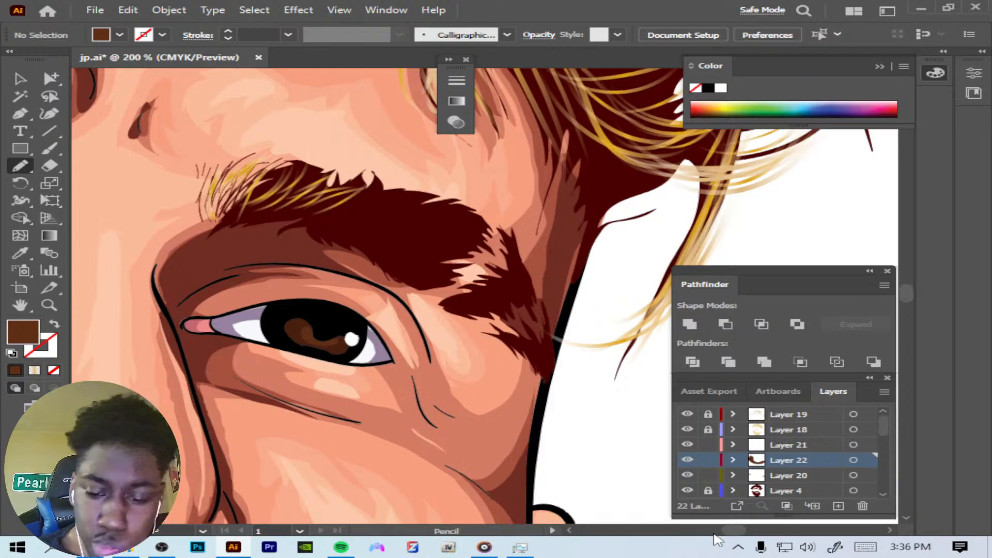
pyautogui.moveTo(735, 533); pyautogui.dragTo(728, 533)
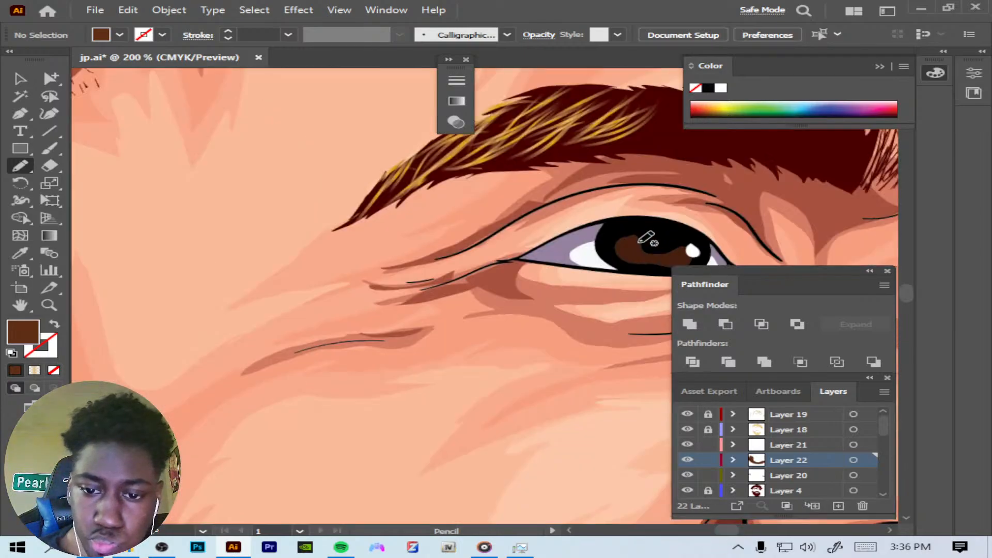
pyautogui.moveTo(636, 245)
pyautogui.mouseDown()
pyautogui.moveTo(675, 253)
pyautogui.moveTo(643, 243)
pyautogui.mouseUp()
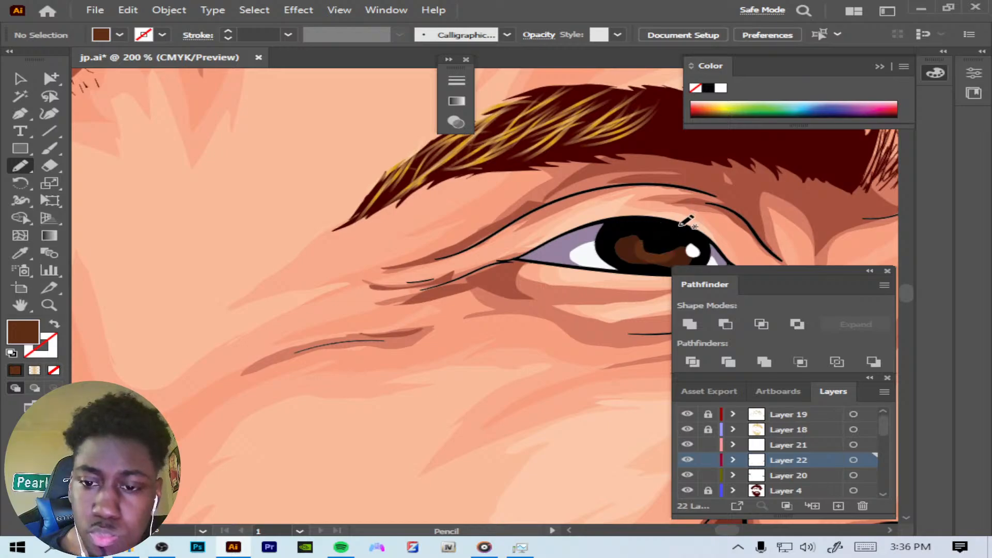
pyautogui.hotkey('ctrl', '-')
pyautogui.hotkey('ctrl', '-')
pyautogui.hotkey('ctrl', '-')
pyautogui.hotkey('ctrl', '-')
pyautogui.hotkey('ctrl', '-')
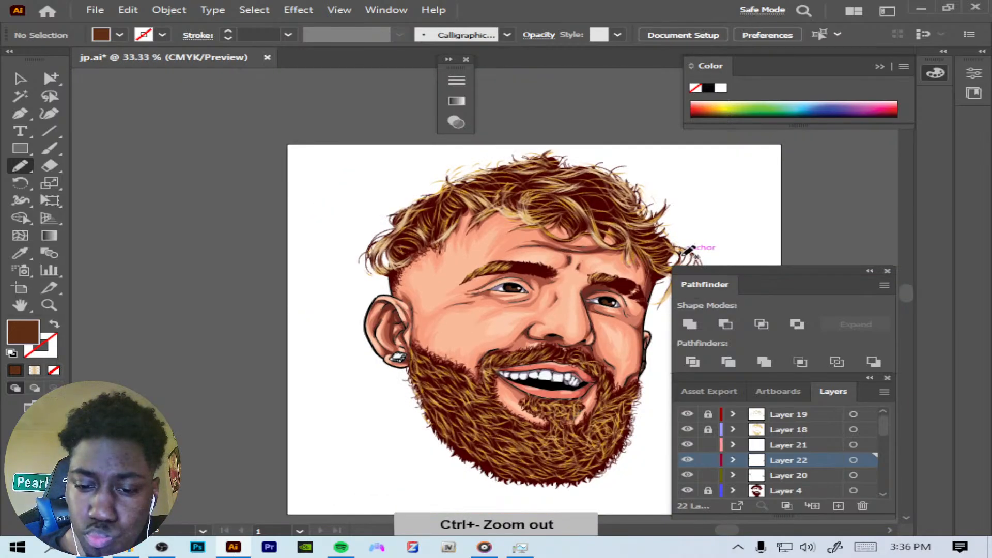
pyautogui.click(20, 79)
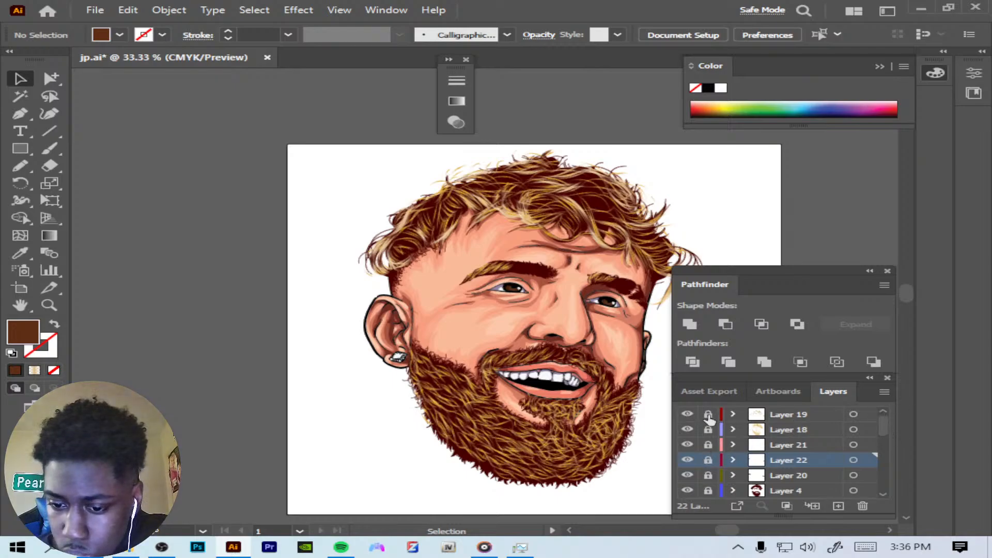
# Step: Unlock Layer 19 and pick up its pale gradient highlight stroke for the Paintbrush, leaving no artwork selected
pyautogui.click(853, 415)
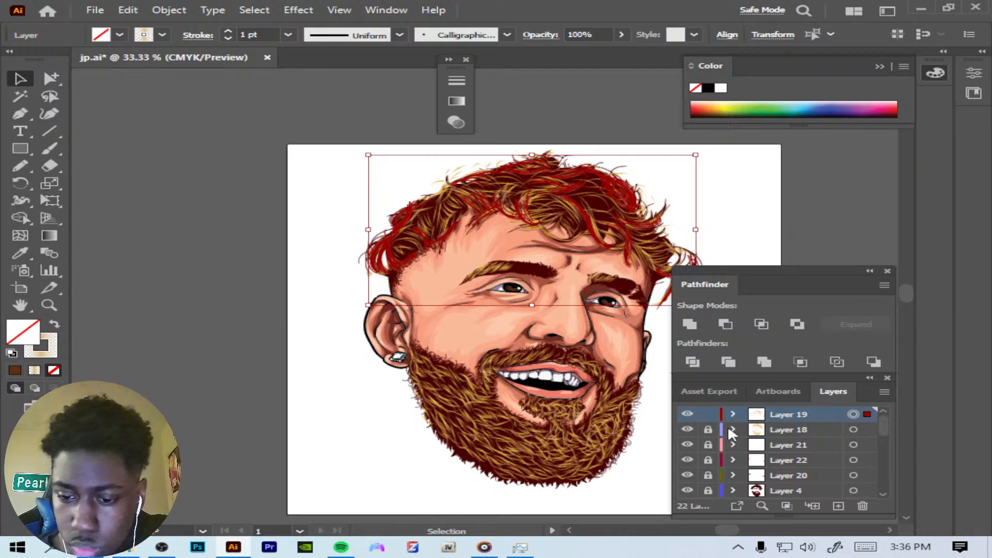
pyautogui.hotkey('ctrl', '+')
pyautogui.hotkey('ctrl', '+')
pyautogui.hotkey('ctrl', '+')
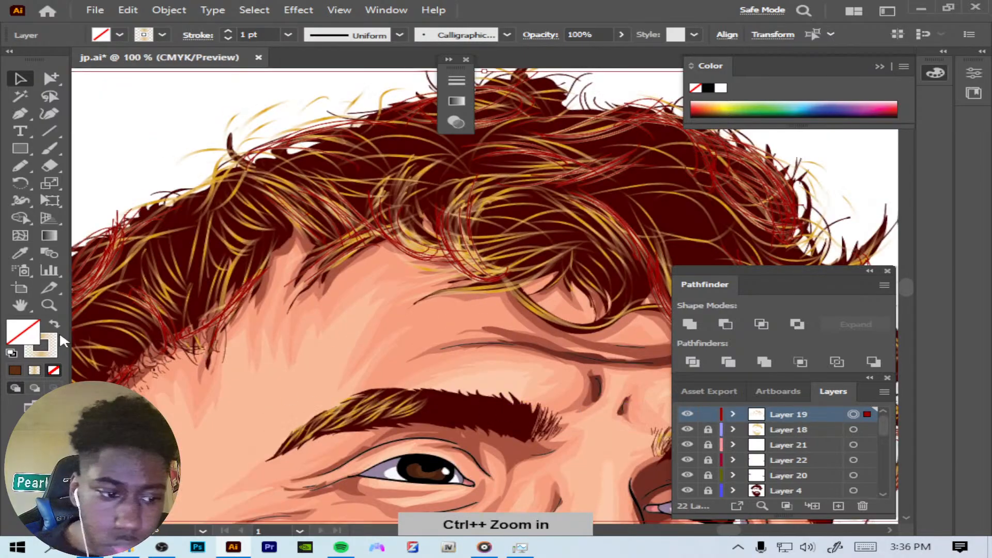
pyautogui.click(47, 351)
pyautogui.click(49, 148)
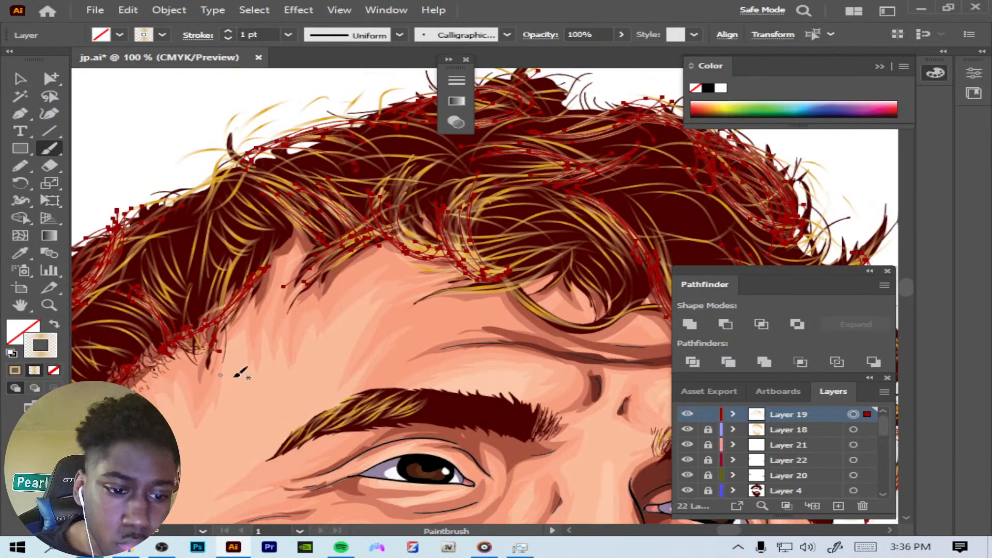
pyautogui.click(253, 10)
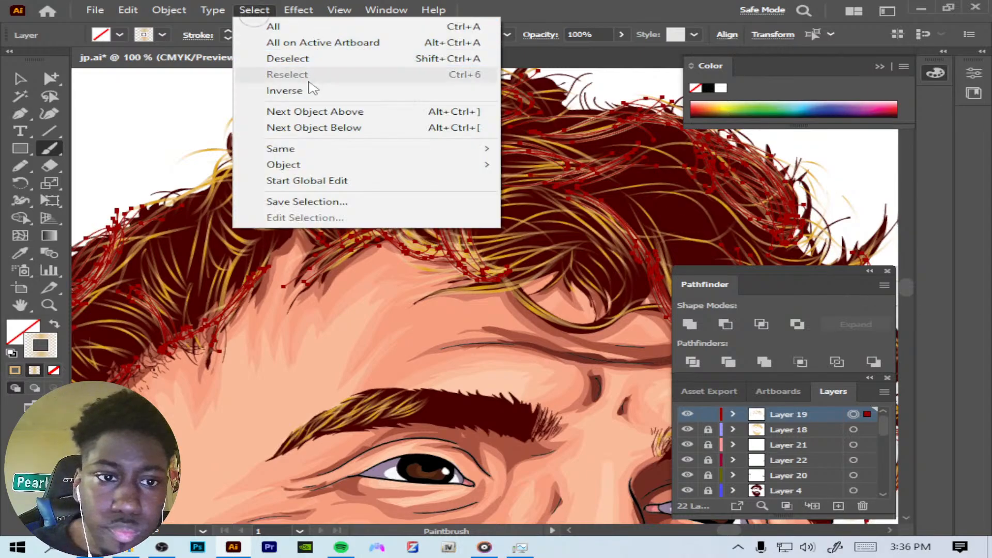
pyautogui.click(305, 58)
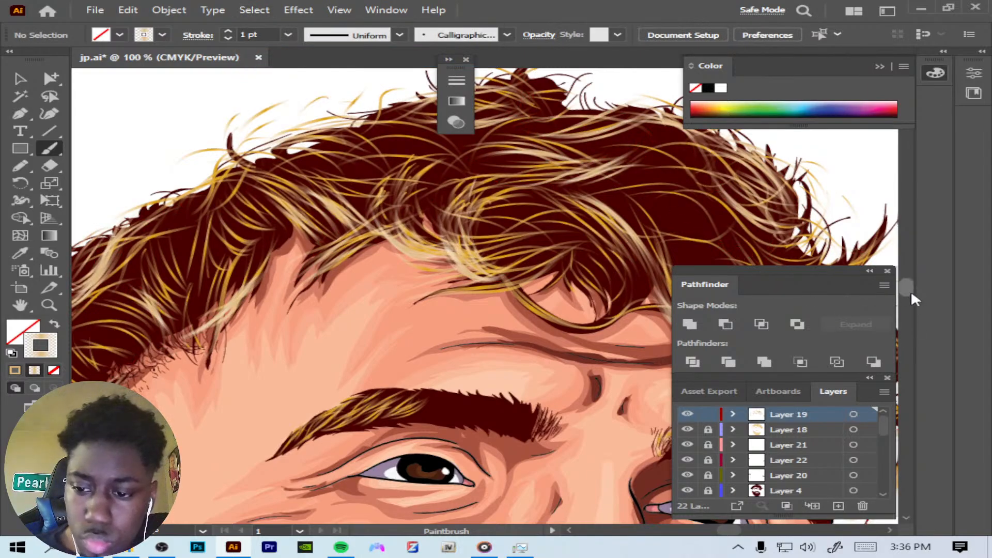
# Step: Paint fine pale hair highlights with the Paintbrush over the golden strands of both eyebrows
pyautogui.moveTo(911, 291); pyautogui.dragTo(909, 296)
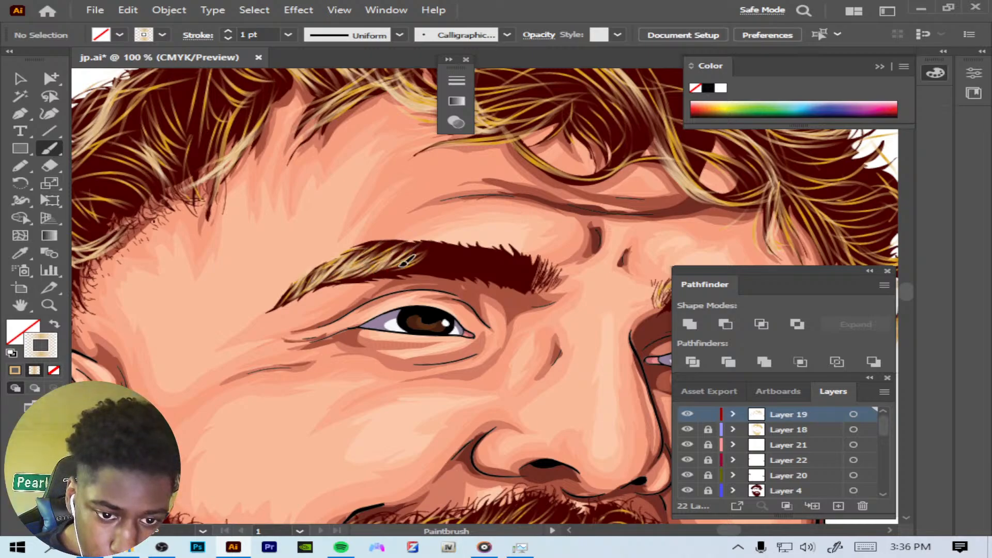
pyautogui.moveTo(317, 282)
pyautogui.mouseDown()
pyautogui.moveTo(347, 258)
pyautogui.moveTo(306, 288)
pyautogui.moveTo(326, 270)
pyautogui.mouseUp()
pyautogui.moveTo(295, 294)
pyautogui.mouseDown()
pyautogui.moveTo(314, 272)
pyautogui.moveTo(277, 309)
pyautogui.mouseUp()
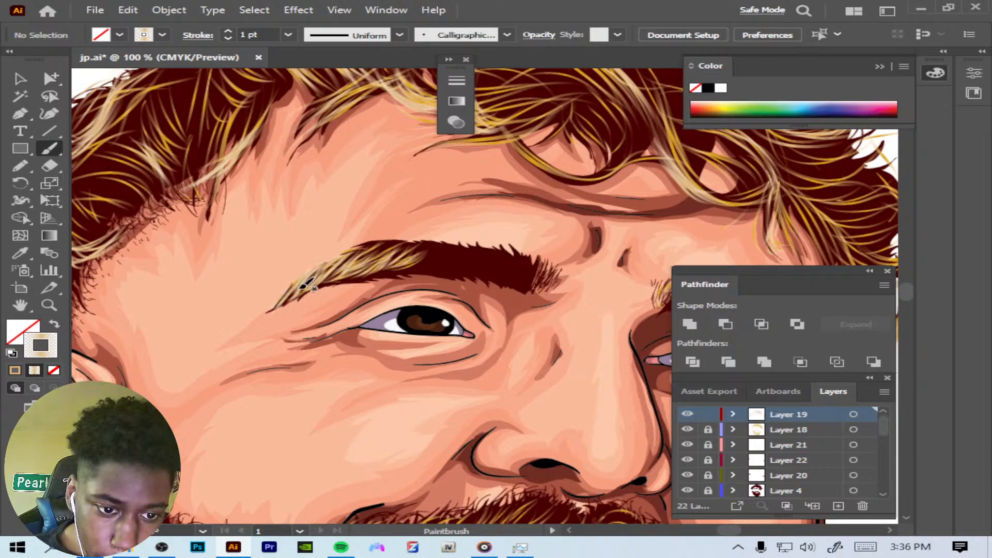
pyautogui.hotkey('ctrl', '-')
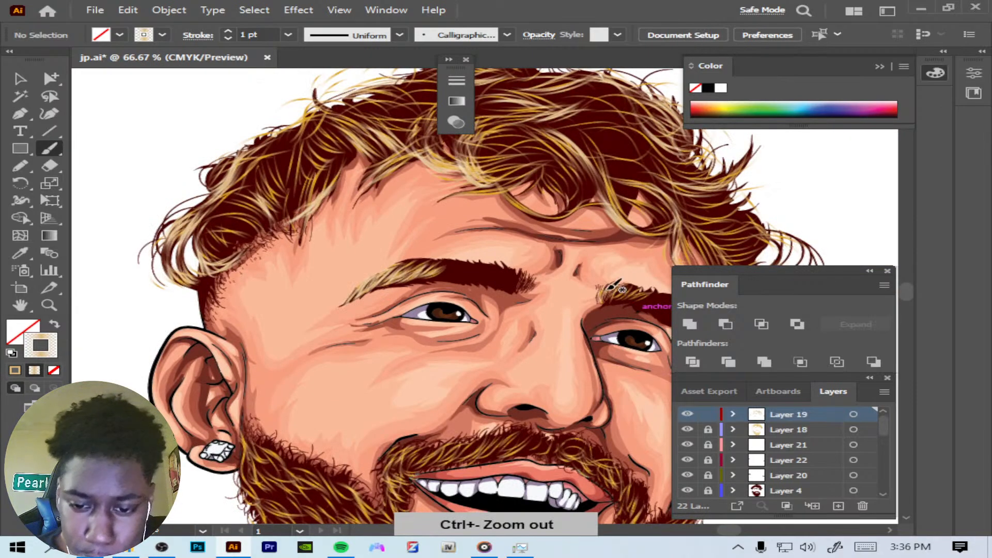
pyautogui.moveTo(598, 301)
pyautogui.mouseDown()
pyautogui.moveTo(624, 281)
pyautogui.moveTo(636, 290)
pyautogui.mouseUp()
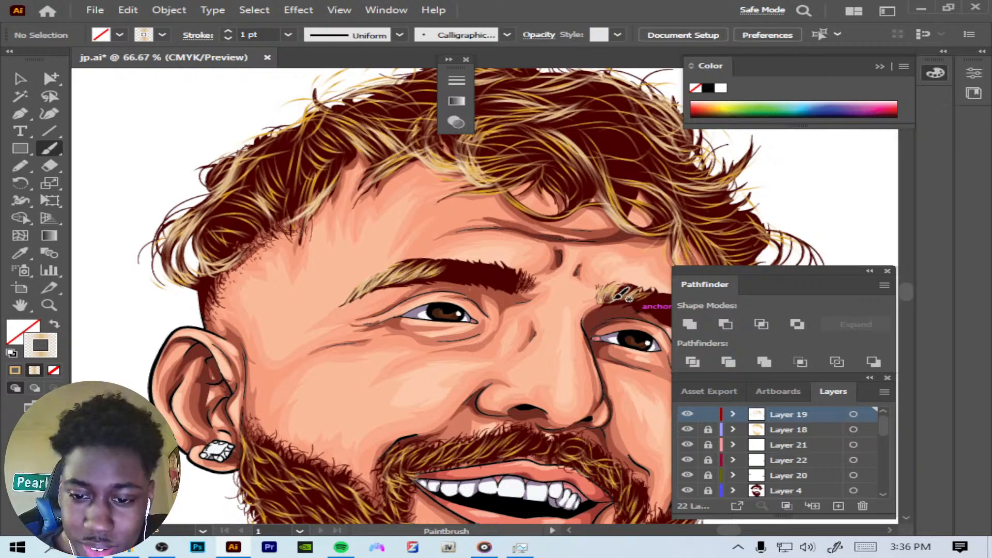
# Step: Paint pale highlight strands on the beard below the earring and on both sides of the moustache
pyautogui.hotkey('ctrl', '-')
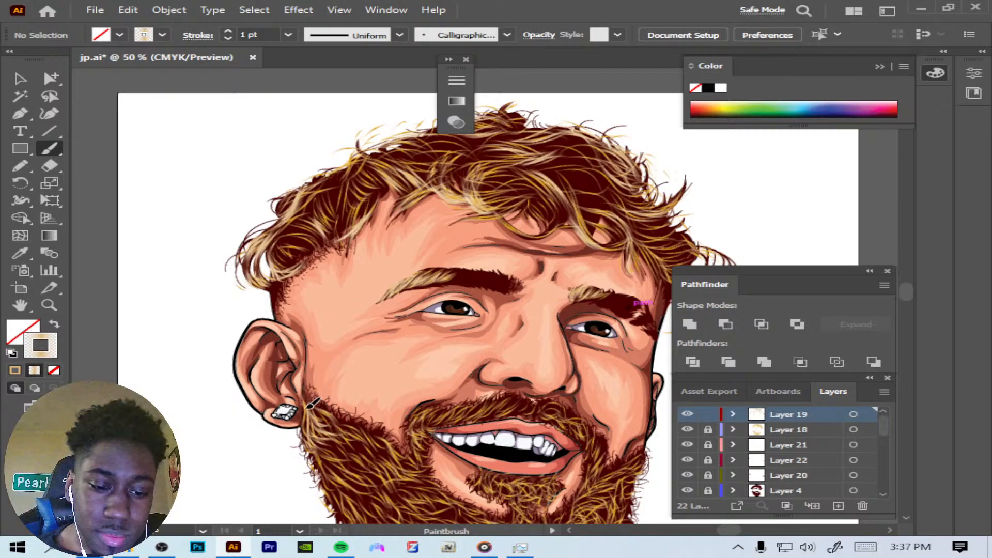
pyautogui.moveTo(323, 460); pyautogui.dragTo(324, 462)
pyautogui.moveTo(314, 433)
pyautogui.mouseDown()
pyautogui.moveTo(329, 467)
pyautogui.moveTo(327, 444)
pyautogui.moveTo(329, 458)
pyautogui.moveTo(344, 463)
pyautogui.moveTo(363, 437)
pyautogui.moveTo(341, 419)
pyautogui.mouseUp()
pyautogui.moveTo(425, 416)
pyautogui.mouseDown()
pyautogui.moveTo(411, 429)
pyautogui.moveTo(422, 443)
pyautogui.moveTo(428, 428)
pyautogui.moveTo(423, 444)
pyautogui.mouseUp()
pyautogui.moveTo(440, 404); pyautogui.dragTo(436, 429)
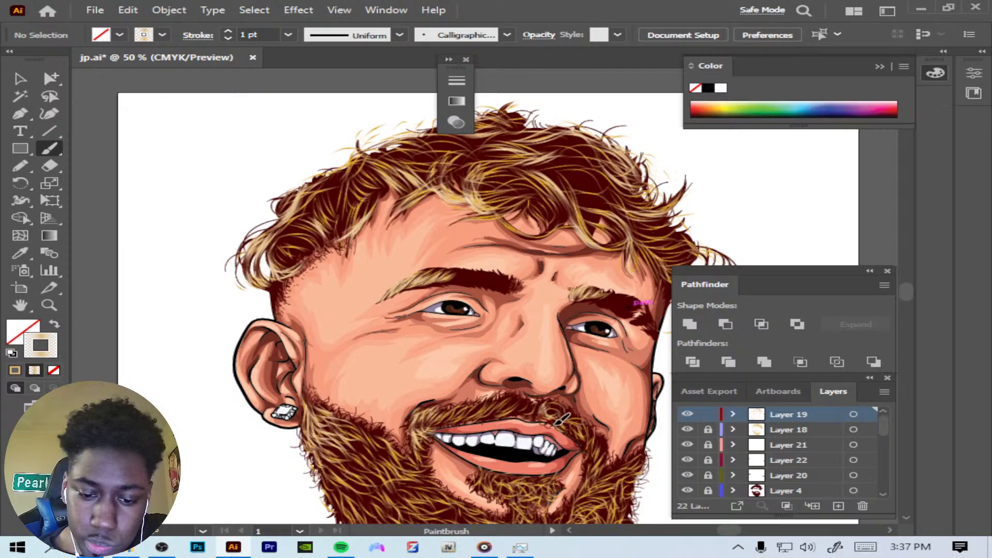
pyautogui.moveTo(548, 415); pyautogui.dragTo(566, 427)
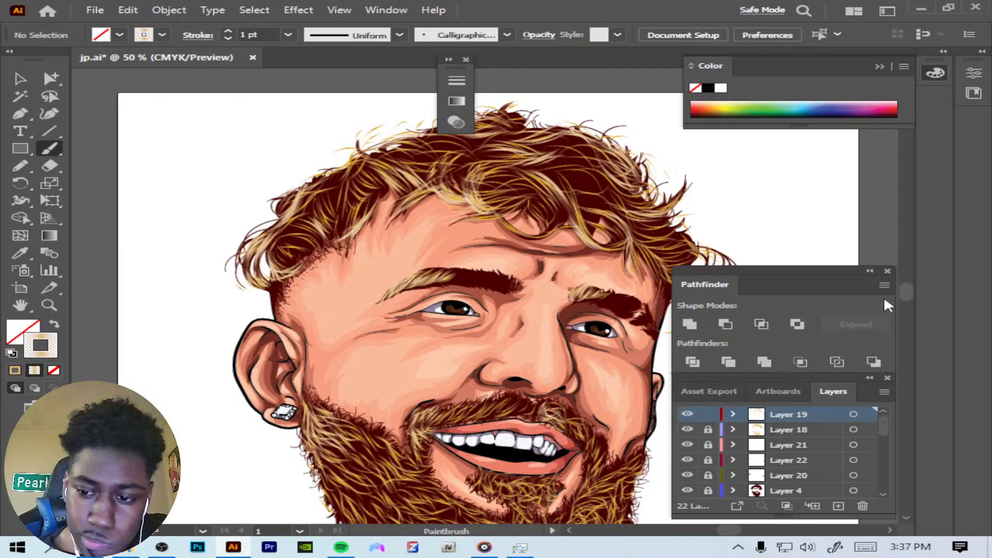
# Step: Paint pale highlight strands along the lower chin beard and the patch of beard beneath the lower lip
pyautogui.moveTo(906, 292); pyautogui.dragTo(909, 301)
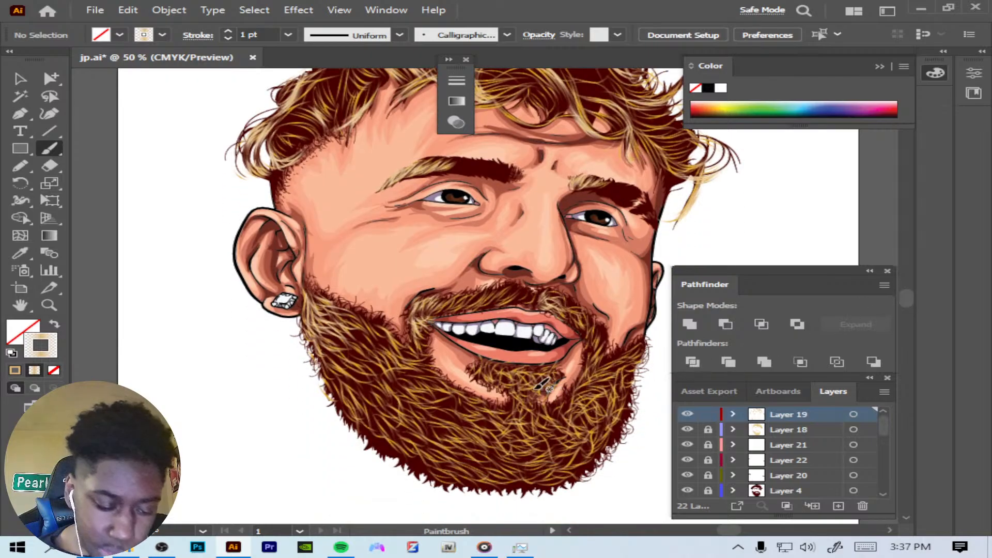
pyautogui.moveTo(457, 477)
pyautogui.mouseDown()
pyautogui.moveTo(491, 481)
pyautogui.moveTo(517, 467)
pyautogui.mouseUp()
pyautogui.moveTo(463, 479); pyautogui.dragTo(540, 459)
pyautogui.moveTo(510, 483)
pyautogui.mouseDown()
pyautogui.moveTo(540, 476)
pyautogui.moveTo(513, 466)
pyautogui.moveTo(525, 451)
pyautogui.moveTo(497, 481)
pyautogui.mouseUp()
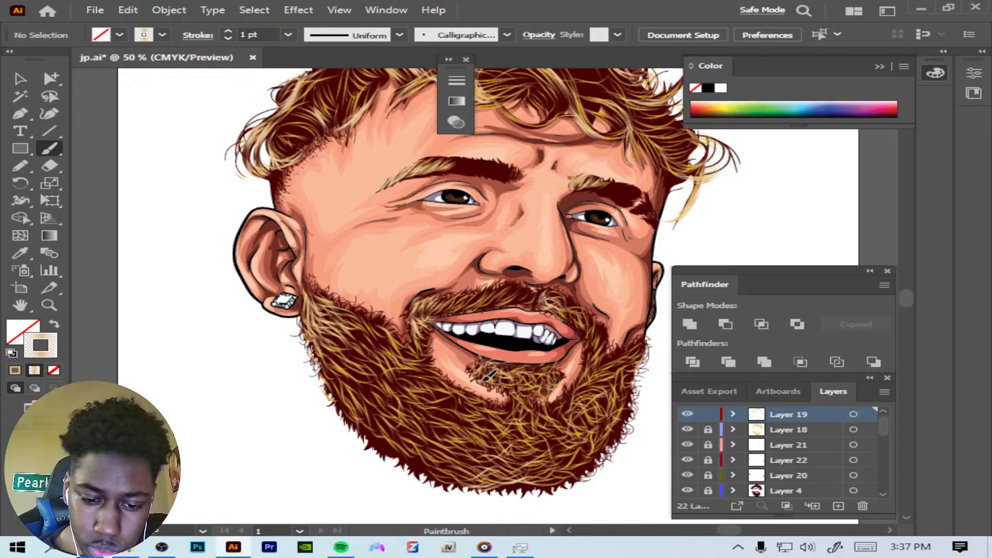
pyautogui.moveTo(483, 381)
pyautogui.mouseDown()
pyautogui.moveTo(505, 384)
pyautogui.moveTo(540, 373)
pyautogui.mouseUp()
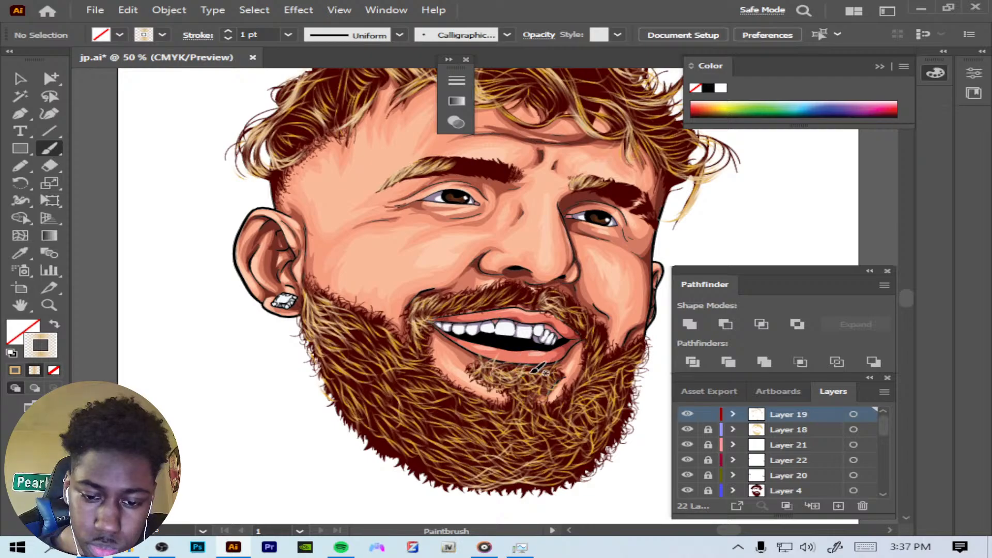
# Step: Lock Layer 19 and create a new layer directly above Layer 1, beneath all the portrait layers
pyautogui.hotkey('ctrl', '-')
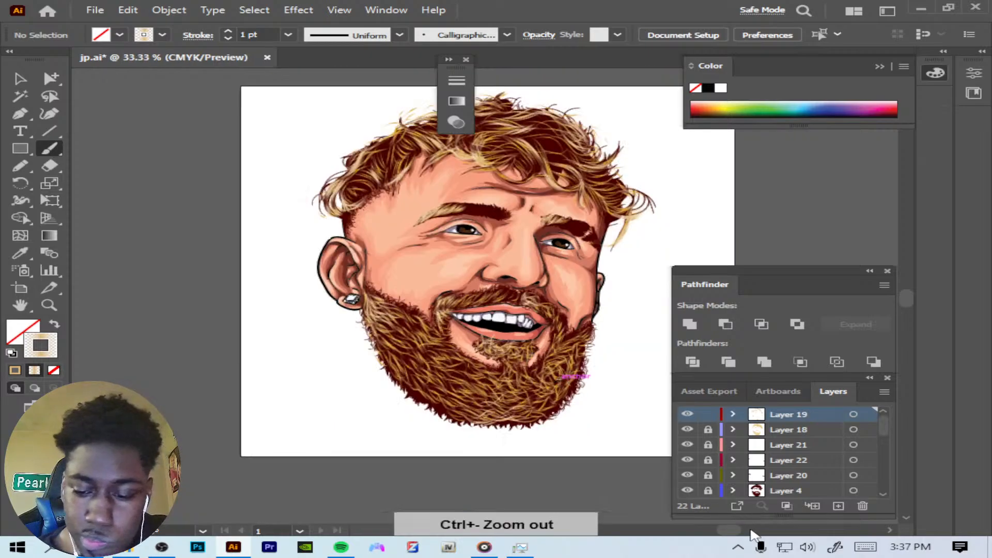
pyautogui.hscroll(-2, 739, 532)
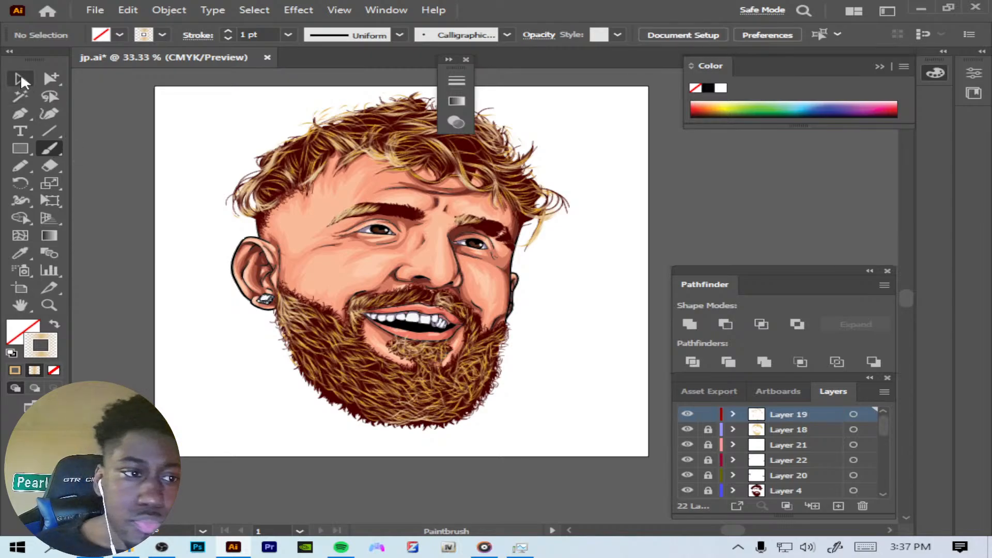
pyautogui.click(21, 77)
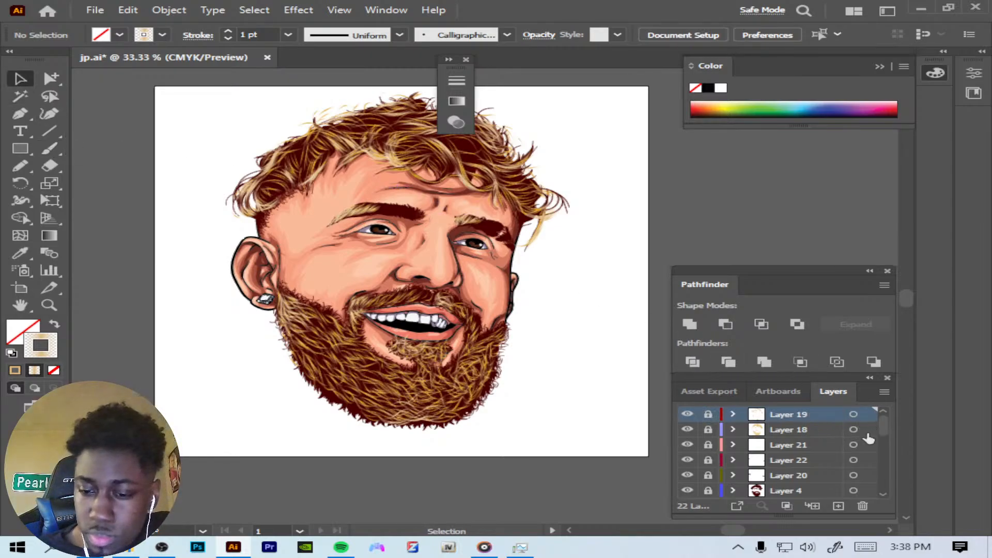
pyautogui.scroll(-1, 888, 446)
pyautogui.moveTo(888, 445); pyautogui.dragTo(884, 480)
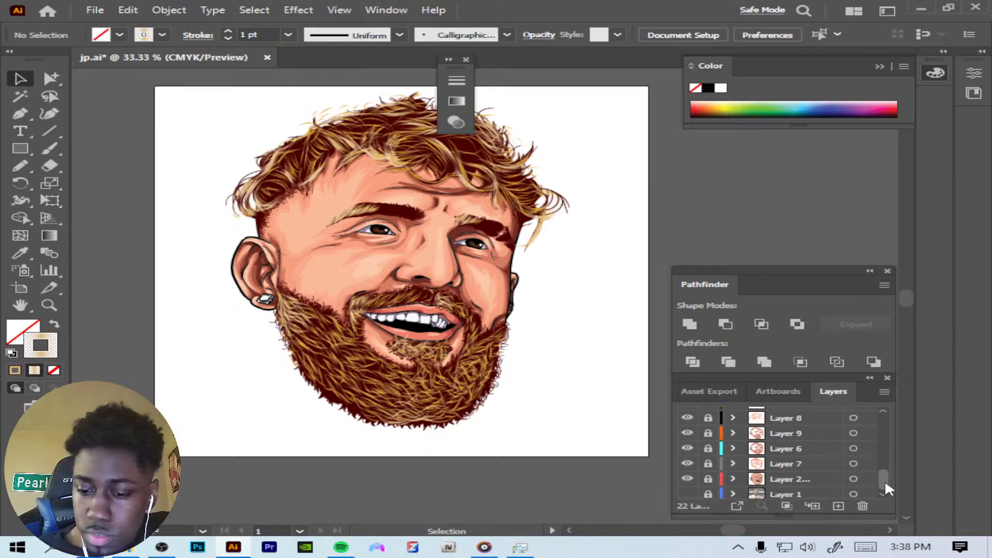
pyautogui.click(808, 488)
pyautogui.click(838, 507)
pyautogui.hotkey('ctrl', '-')
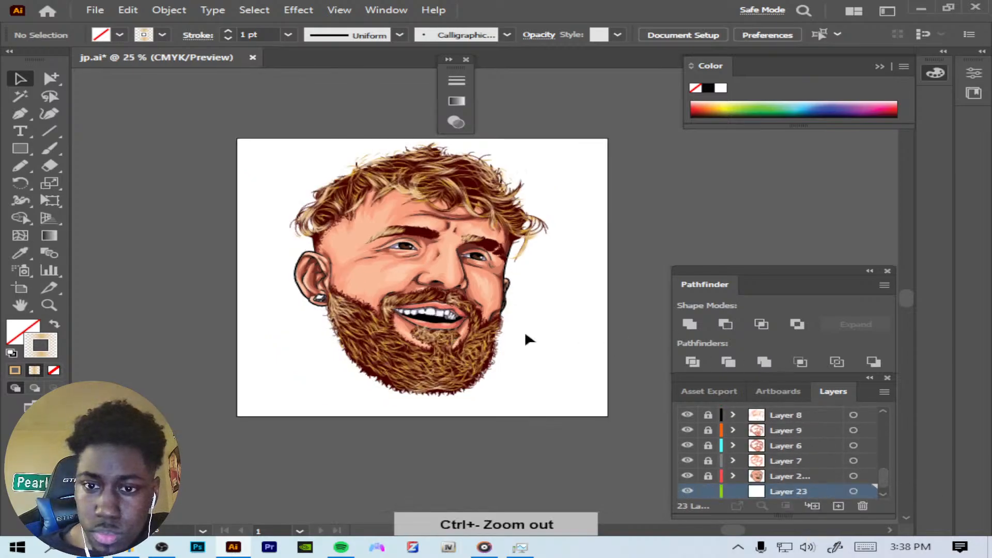
# Step: Draw a solid light blue rectangle without a stroke behind the portrait, extending past every edge of the artboard
pyautogui.click(55, 325)
pyautogui.click(24, 328)
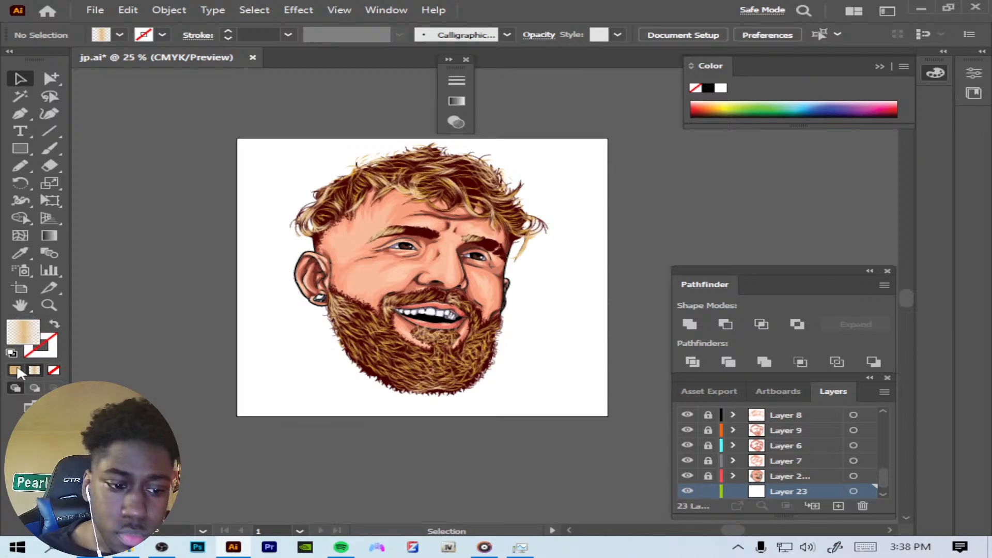
pyautogui.click(15, 370)
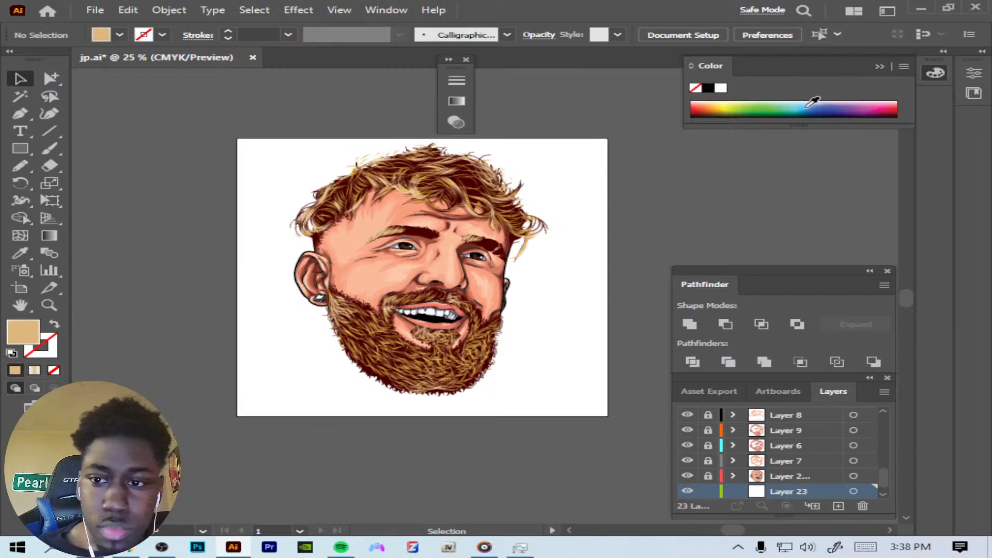
pyautogui.click(801, 106)
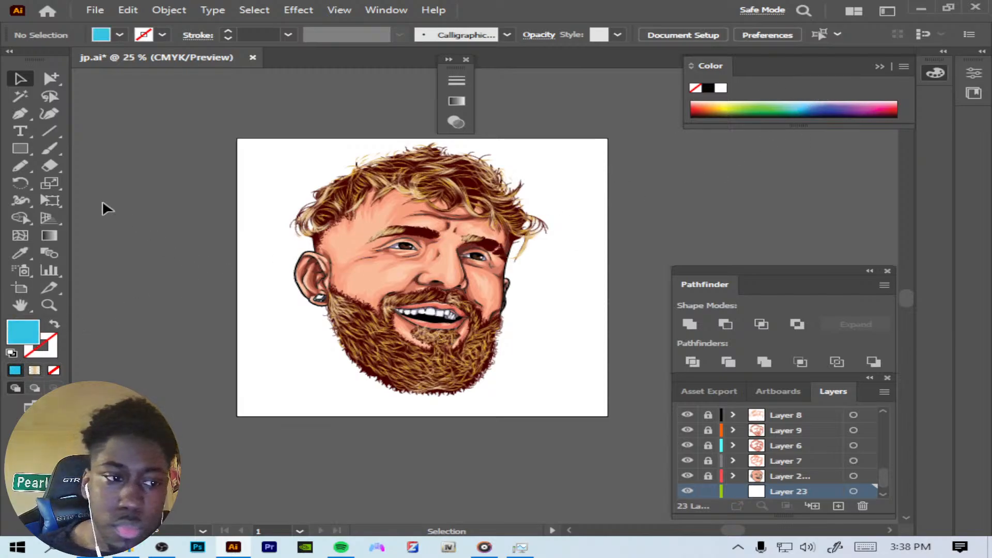
pyautogui.click(21, 149)
pyautogui.moveTo(212, 122); pyautogui.dragTo(633, 427)
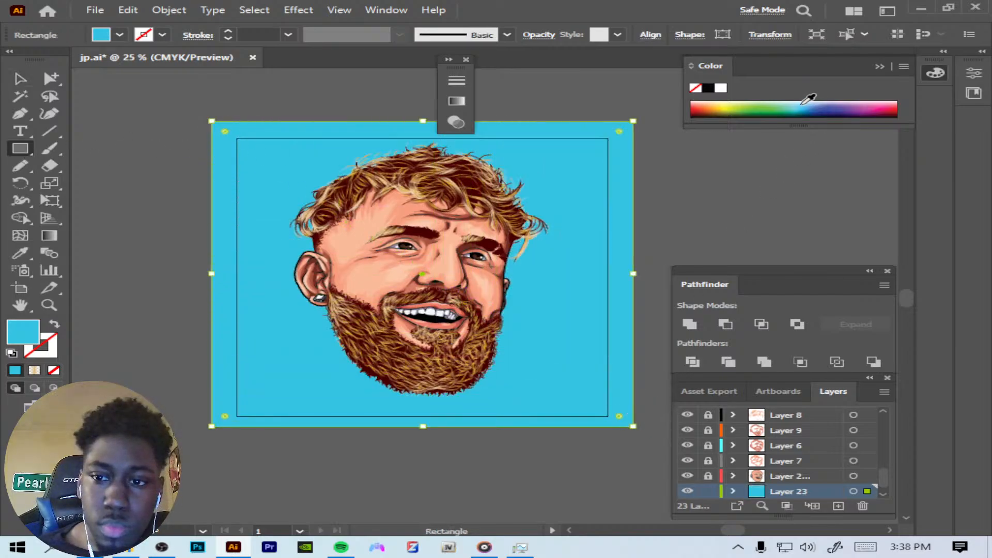
# Step: Try lighter blue shades on the background rectangle, settle on a dark royal blue fill, and deselect it
pyautogui.moveTo(802, 104); pyautogui.dragTo(812, 99)
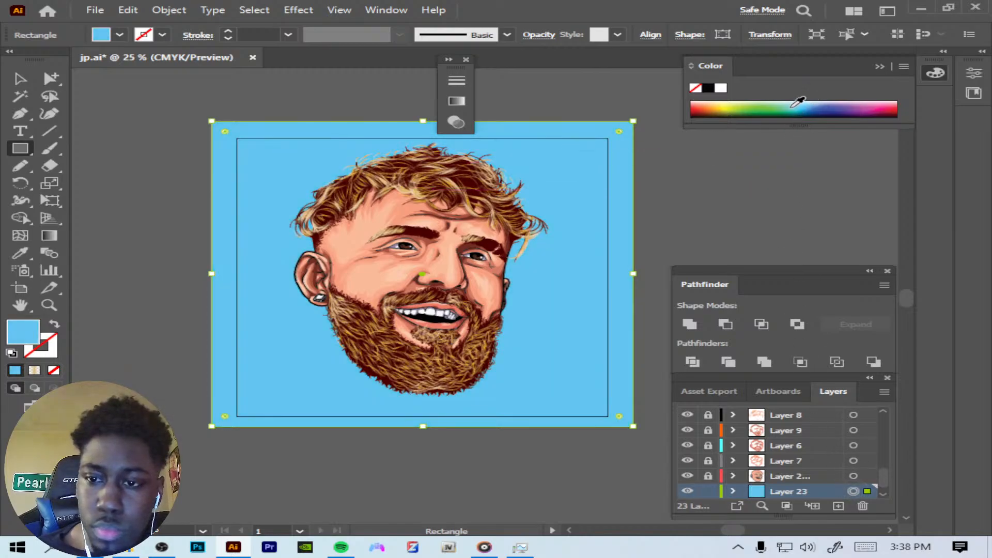
pyautogui.moveTo(802, 104); pyautogui.dragTo(810, 101)
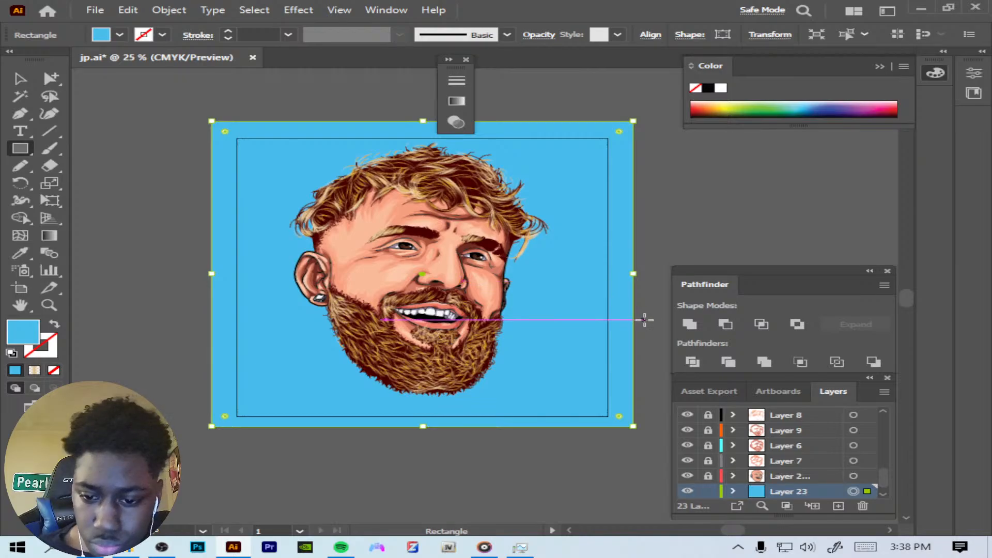
pyautogui.moveTo(812, 103); pyautogui.dragTo(829, 103)
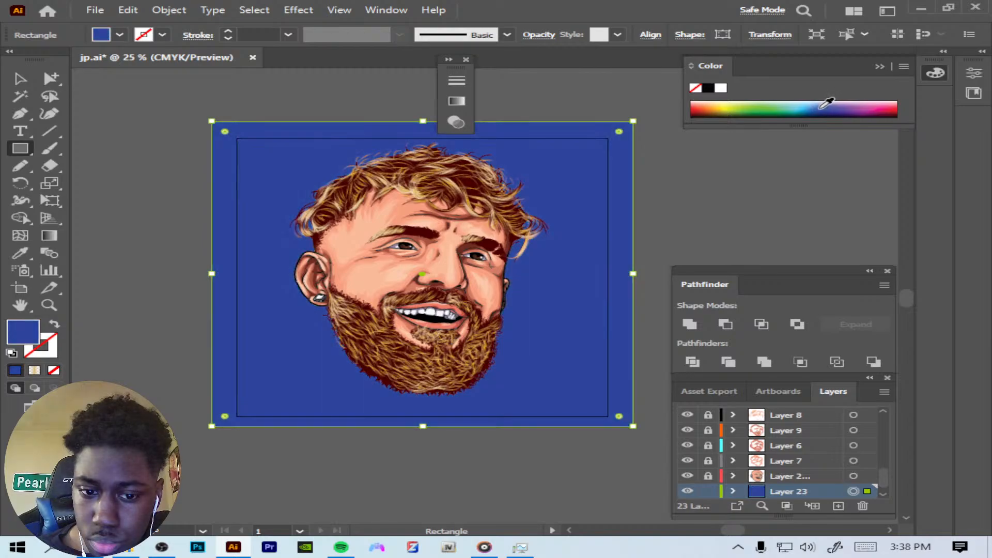
pyautogui.click(20, 79)
pyautogui.click(116, 204)
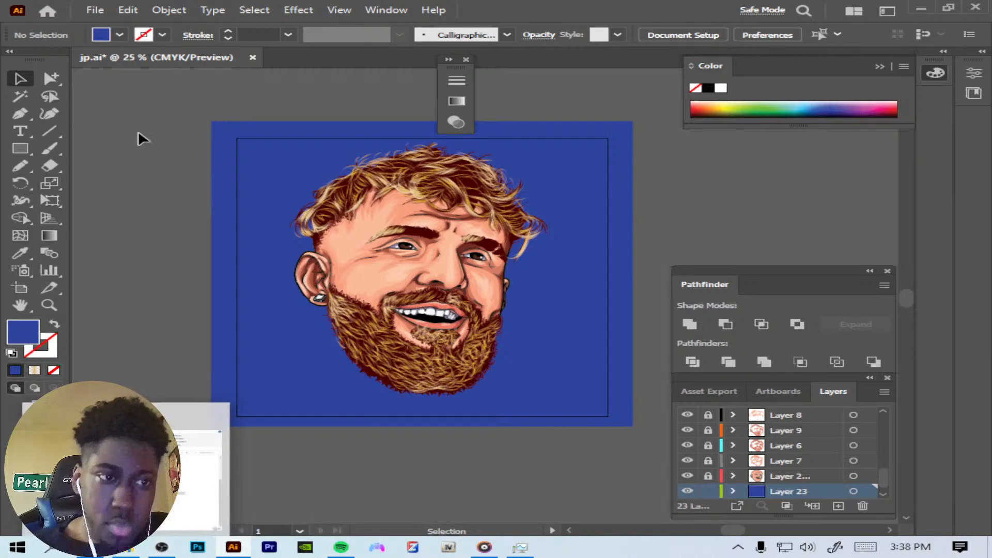
# Step: Switch to the OBS streaming window
pyautogui.click(140, 547)
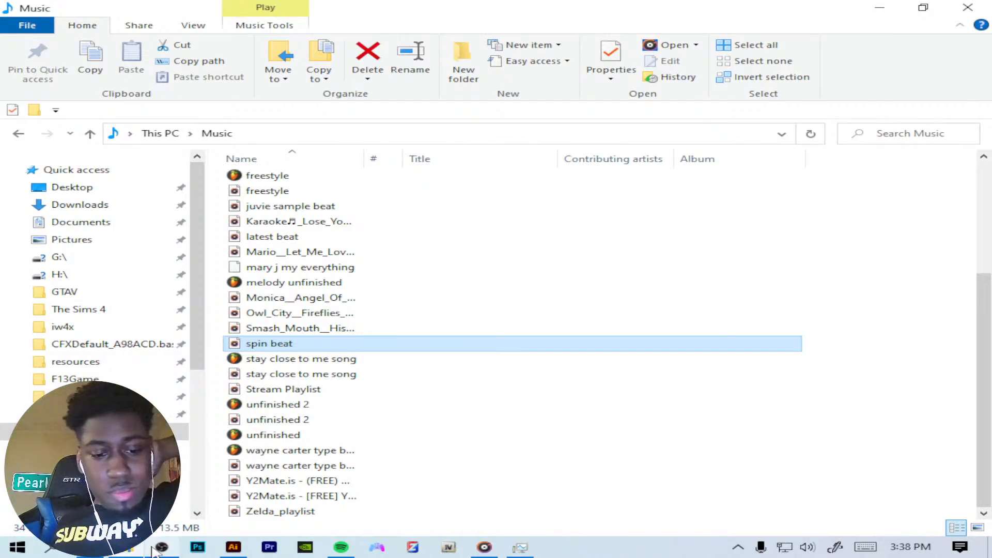
pyautogui.click(155, 549)
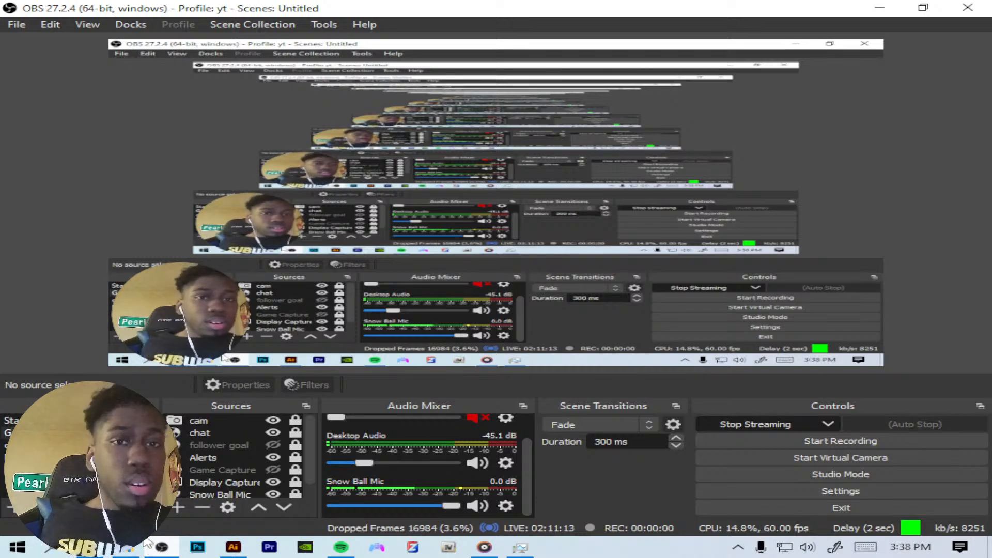